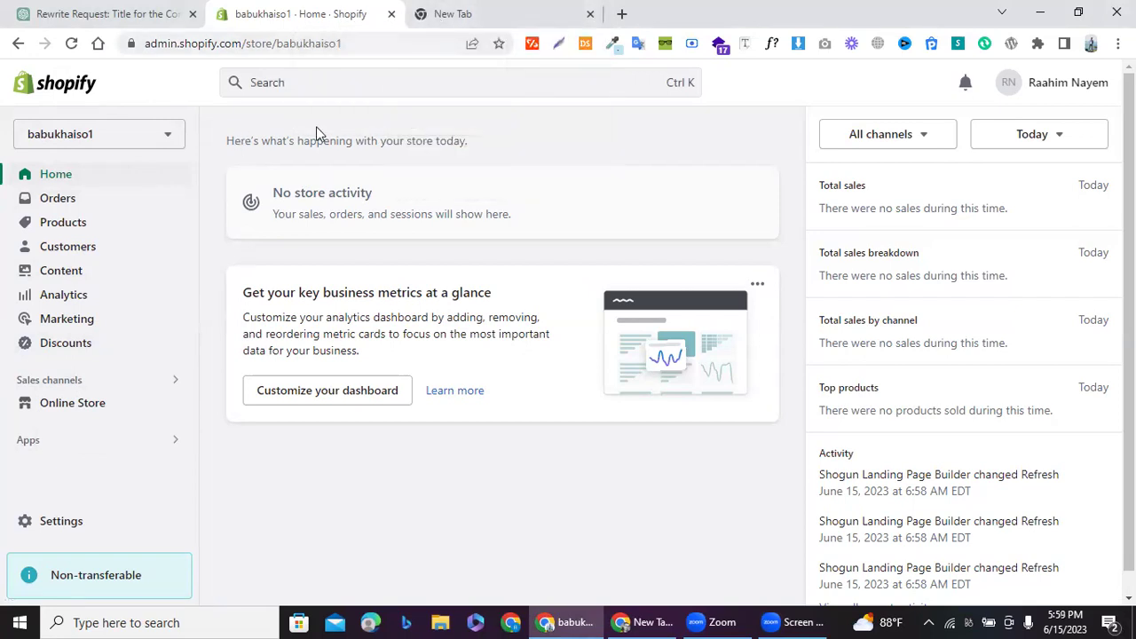
Step: Look through the store's list of installed apps, including the ones at its end
{"action": "left_click", "coordinate": [424, 12]}
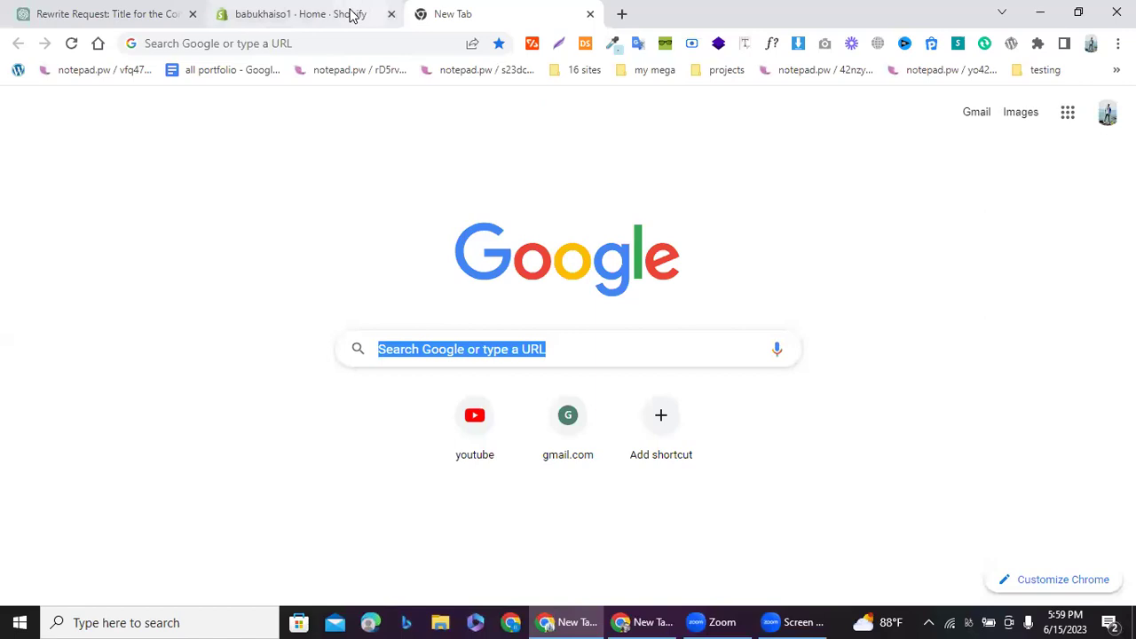
{"action": "left_click", "coordinate": [353, 16]}
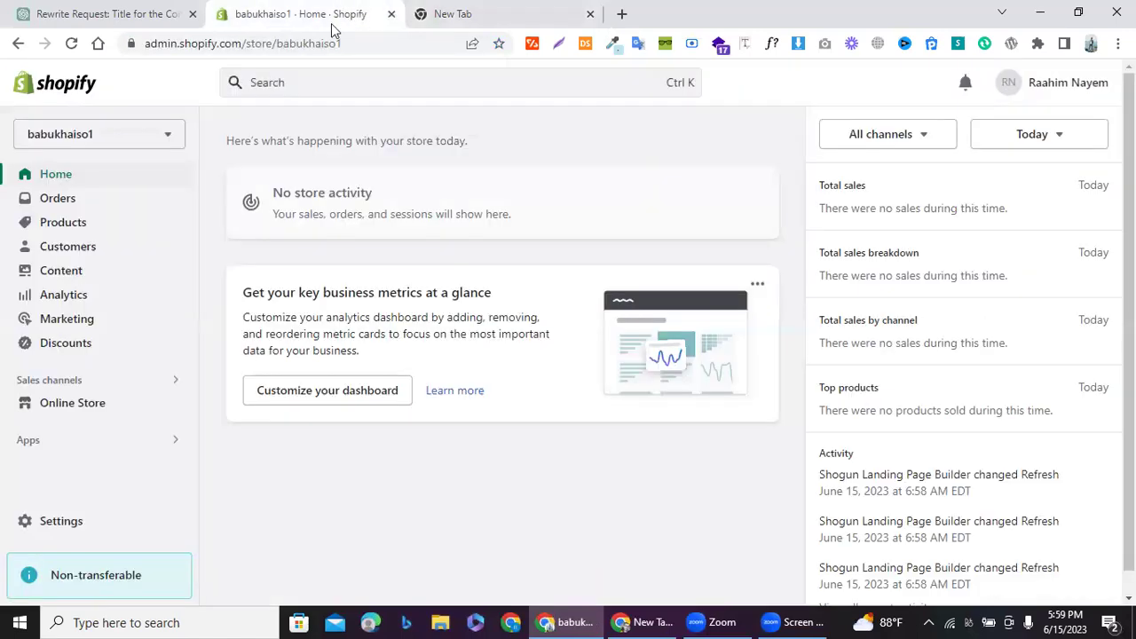
{"action": "left_click", "coordinate": [76, 443]}
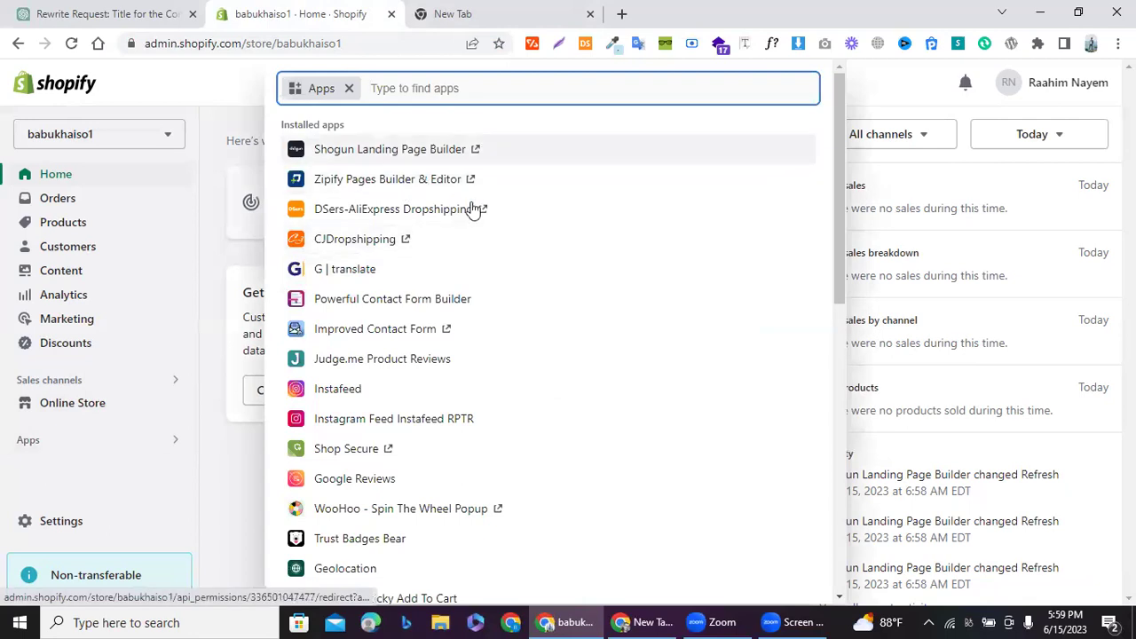
{"action": "scroll", "coordinate": [736, 177], "scroll_direction": "down", "scroll_amount": 5}
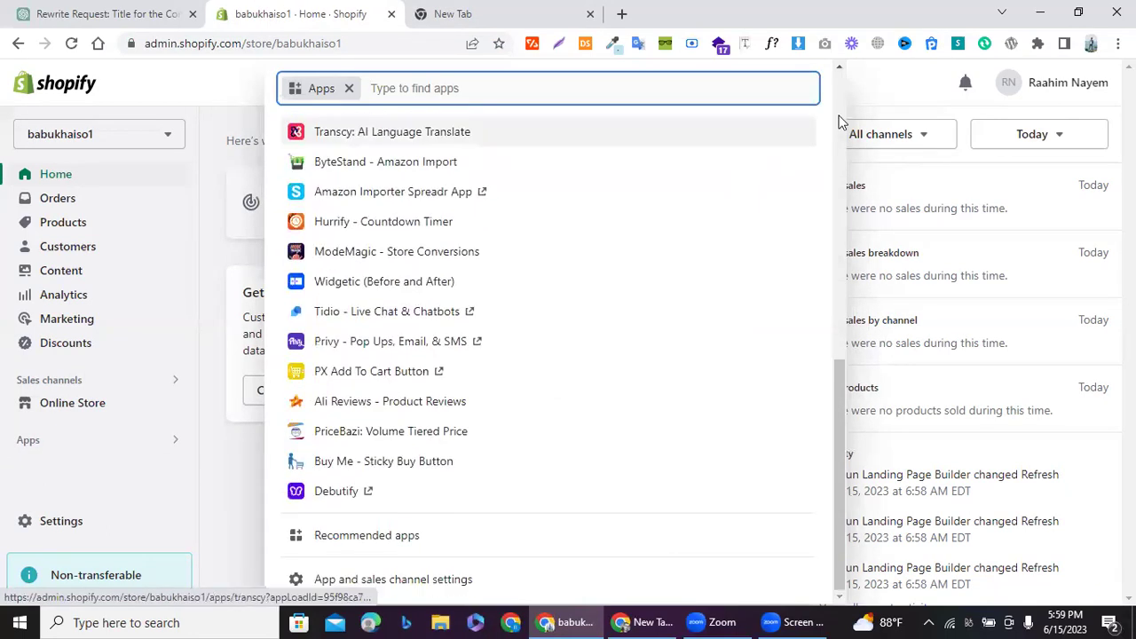
{"action": "left_click", "coordinate": [842, 121]}
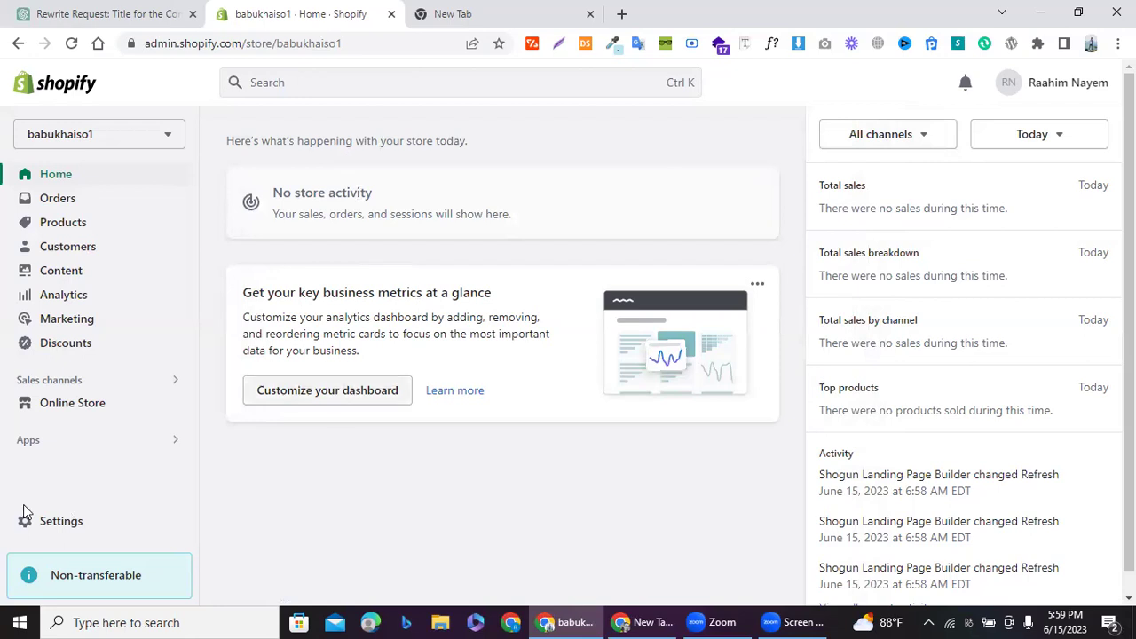
Step: Open the Shopify App Store from the store's recommended apps
{"action": "left_click", "coordinate": [44, 442]}
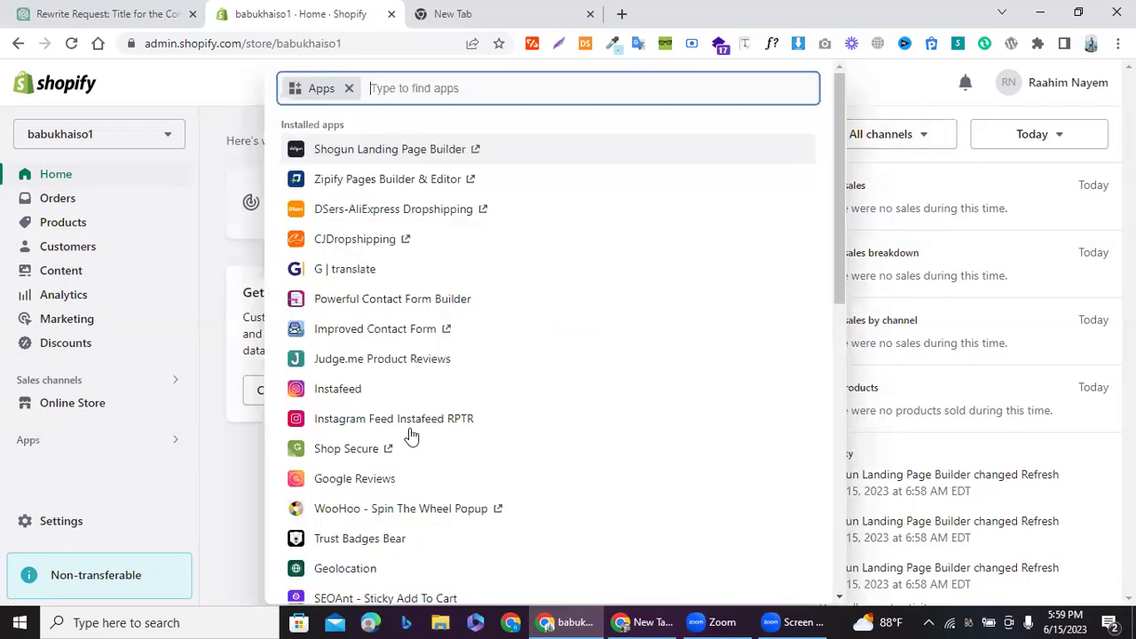
{"action": "scroll", "coordinate": [466, 426], "scroll_direction": "down", "scroll_amount": 1}
{"action": "scroll", "coordinate": [466, 426], "scroll_direction": "down", "scroll_amount": 5}
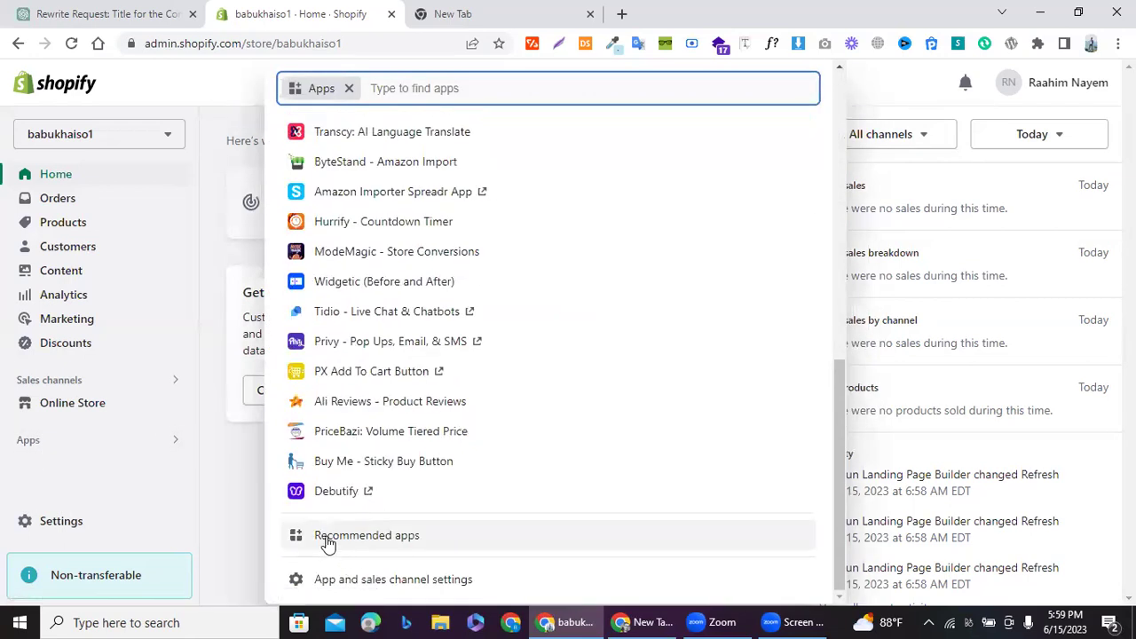
{"action": "left_click", "coordinate": [539, 535]}
{"action": "scroll", "coordinate": [710, 523], "scroll_direction": "down", "scroll_amount": 3}
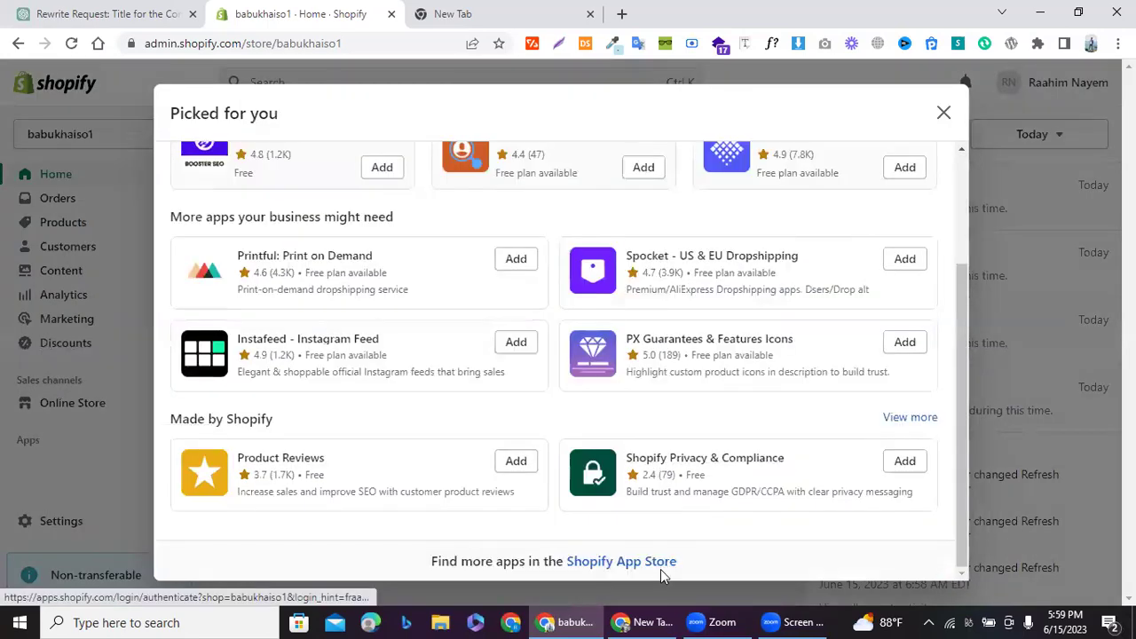
{"action": "left_click", "coordinate": [654, 568]}
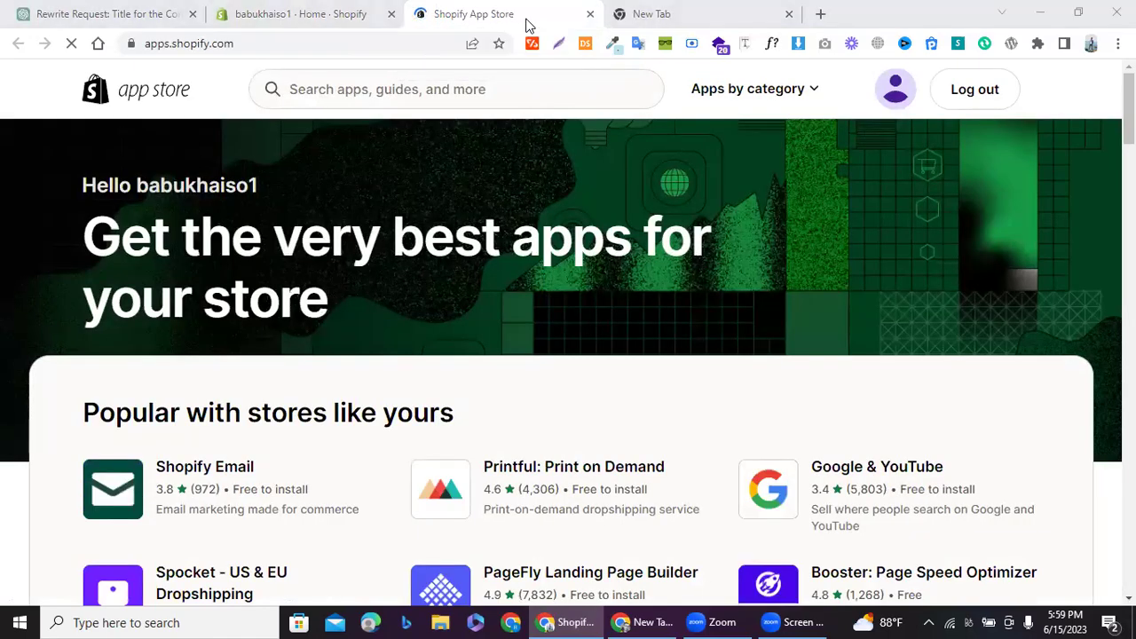
Step: Remove "shogun" from the recent searches, search for "pagefly" and open the PageFly Landing Page Builder listing
{"action": "left_click", "coordinate": [352, 78]}
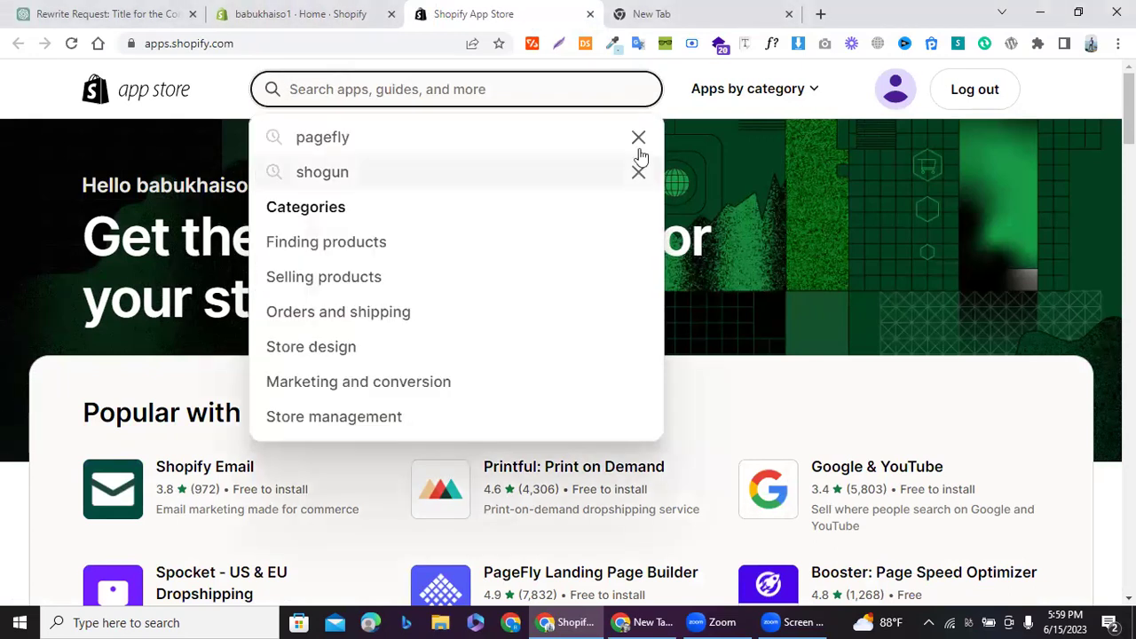
{"action": "left_click", "coordinate": [637, 174]}
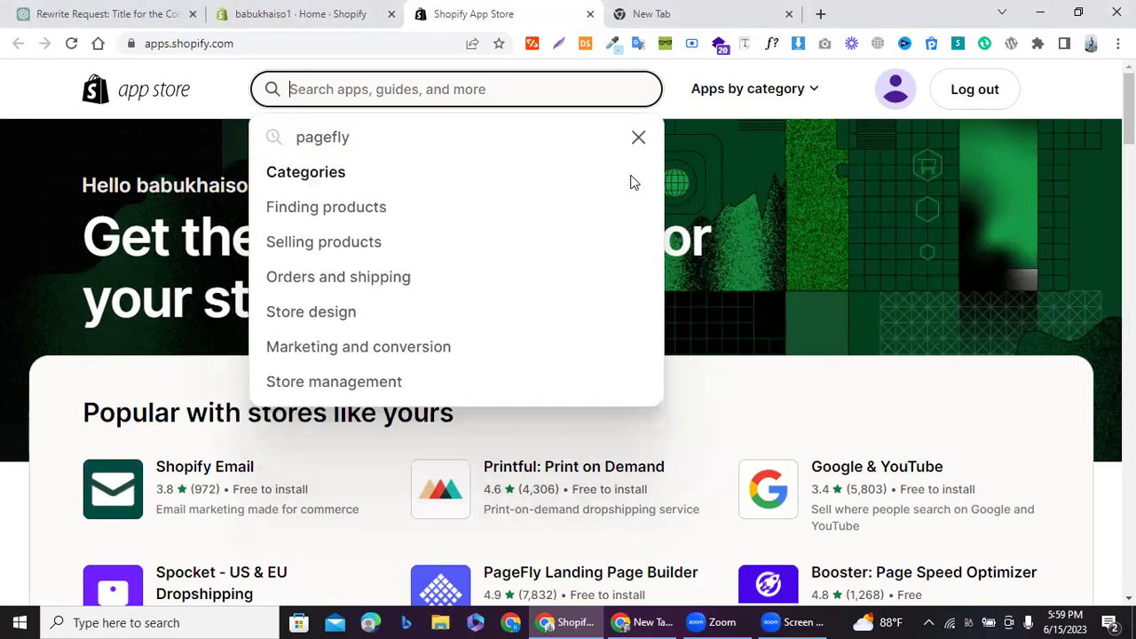
{"action": "left_click", "coordinate": [335, 148]}
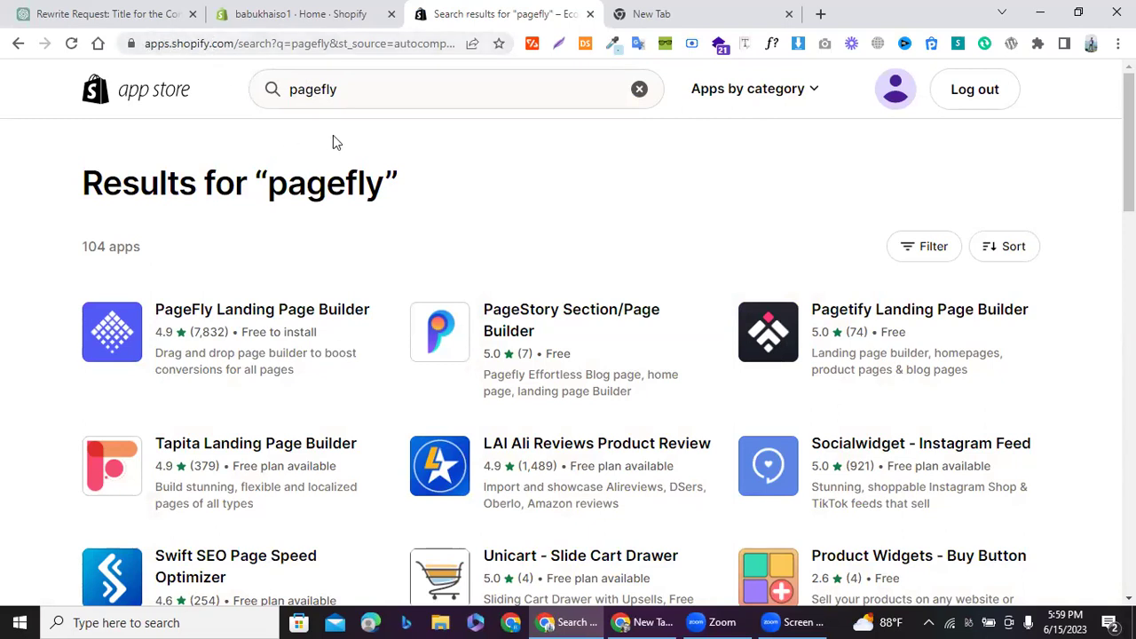
{"action": "left_click", "coordinate": [197, 310]}
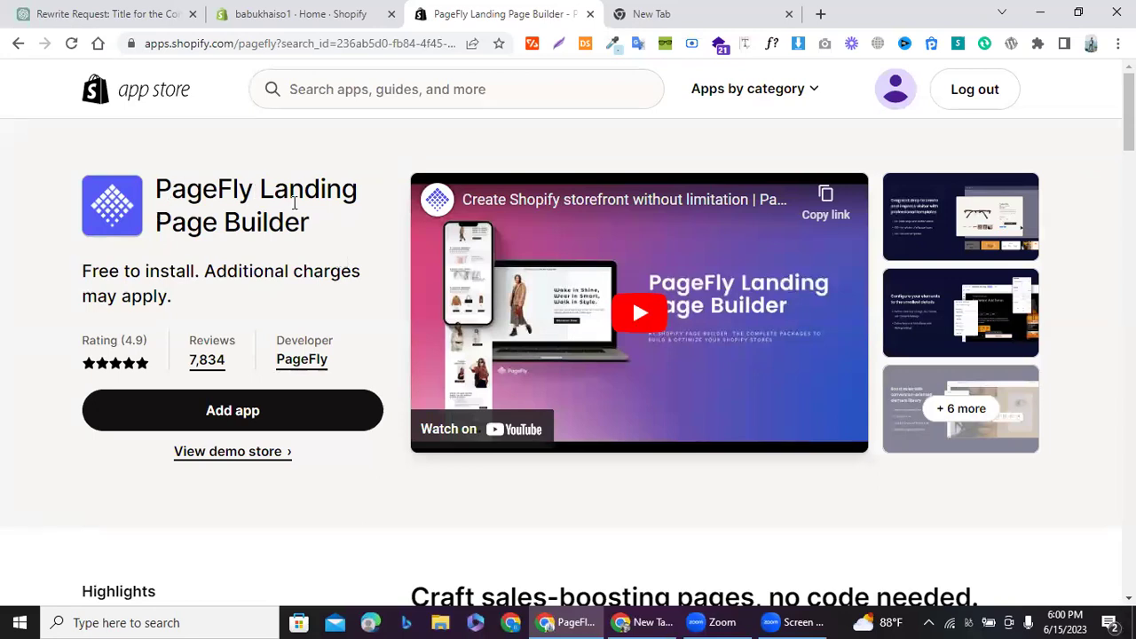
Step: Examine the PageFly listing's description and app details, highlighting its name and the installation pricing note
{"action": "scroll", "coordinate": [294, 202], "scroll_direction": "down", "scroll_amount": 2}
{"action": "scroll", "coordinate": [294, 203], "scroll_direction": "down", "scroll_amount": 5}
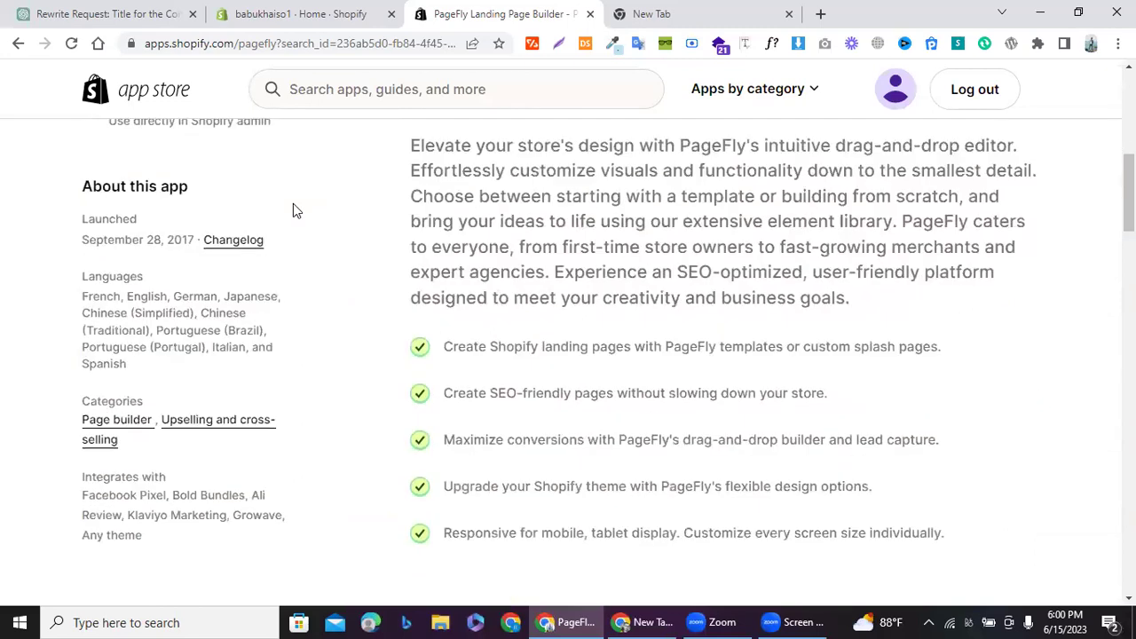
{"action": "scroll", "coordinate": [293, 203], "scroll_direction": "down", "scroll_amount": 4}
{"action": "scroll", "coordinate": [293, 204], "scroll_direction": "up", "scroll_amount": 10}
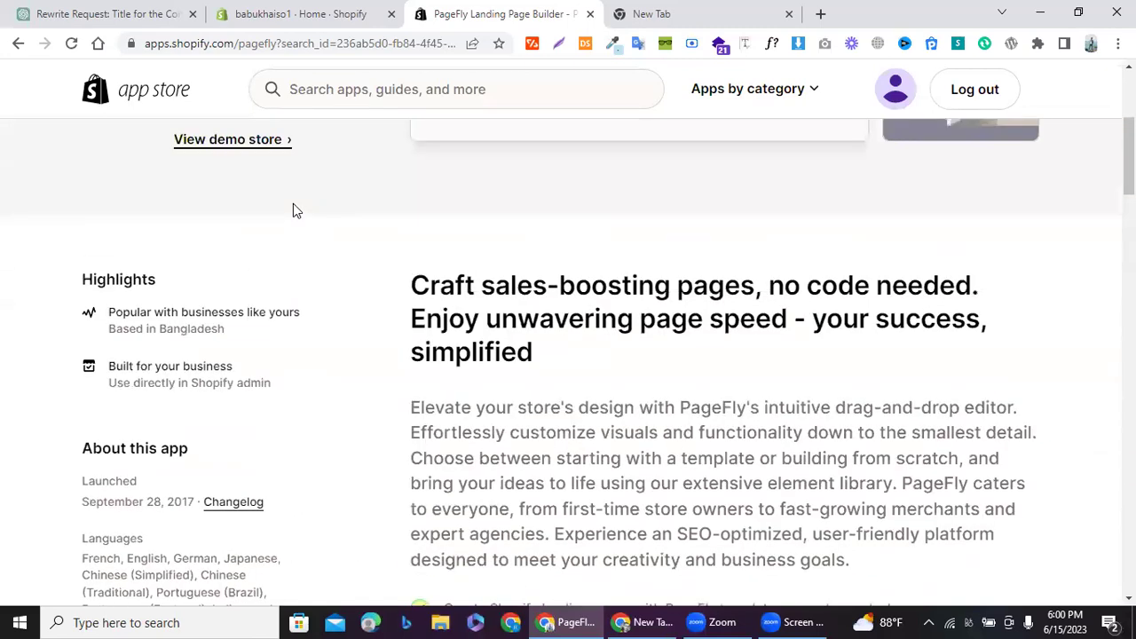
{"action": "left_click_drag", "start_coordinate": [154, 194], "coordinate": [352, 270]}
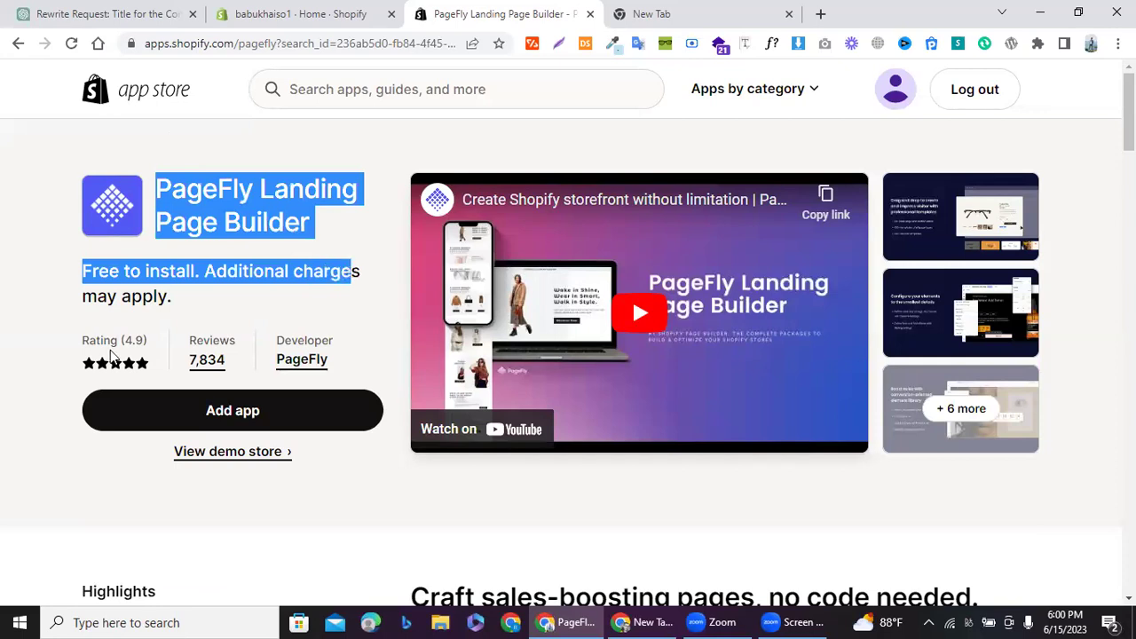
{"action": "left_click_drag", "start_coordinate": [85, 273], "coordinate": [173, 302]}
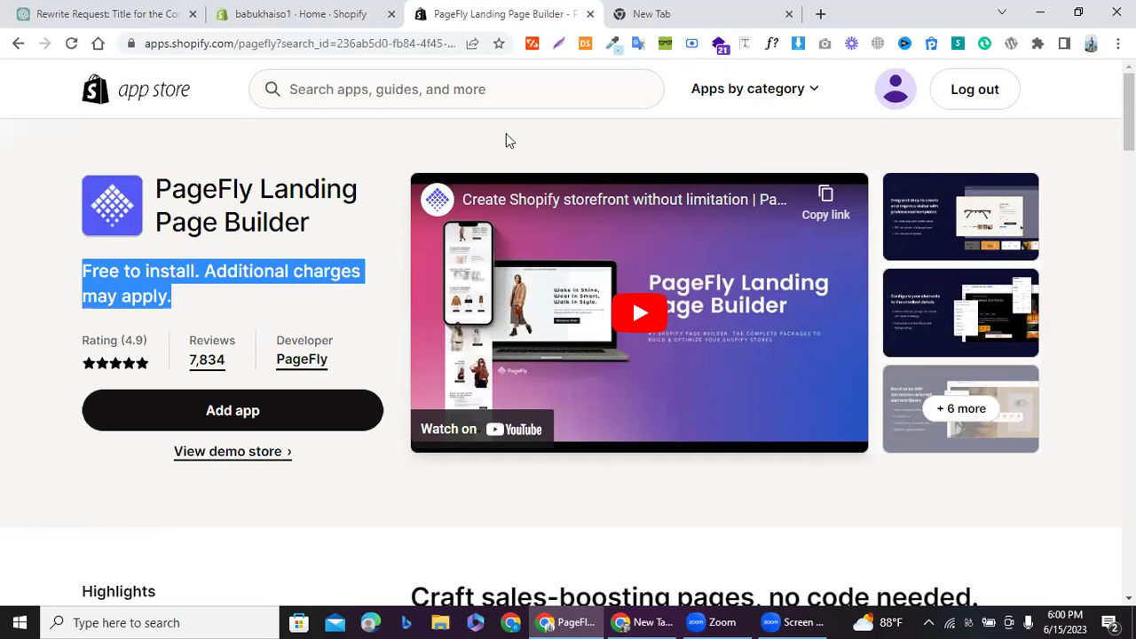
{"action": "left_click", "coordinate": [152, 193]}
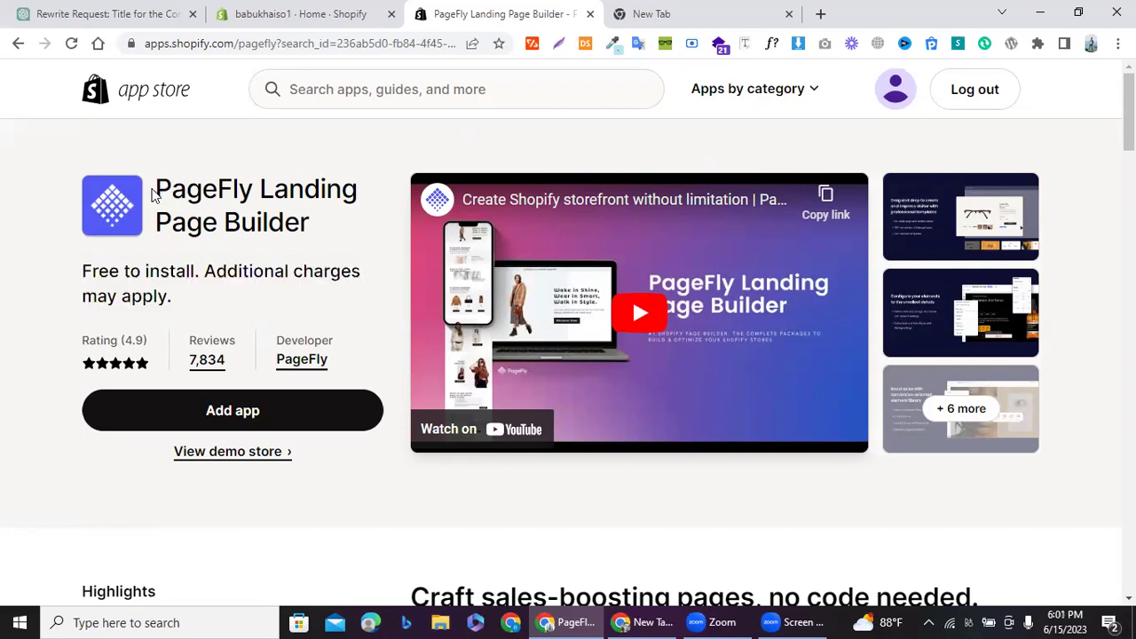
{"action": "triple_click", "coordinate": [153, 189]}
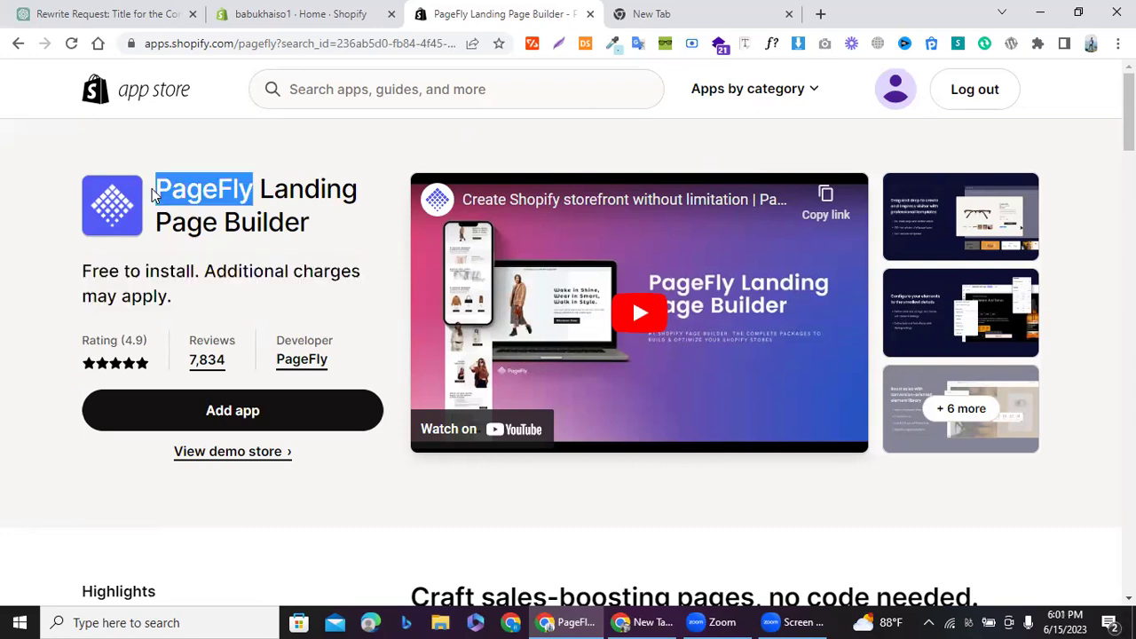
{"action": "left_click", "coordinate": [311, 233]}
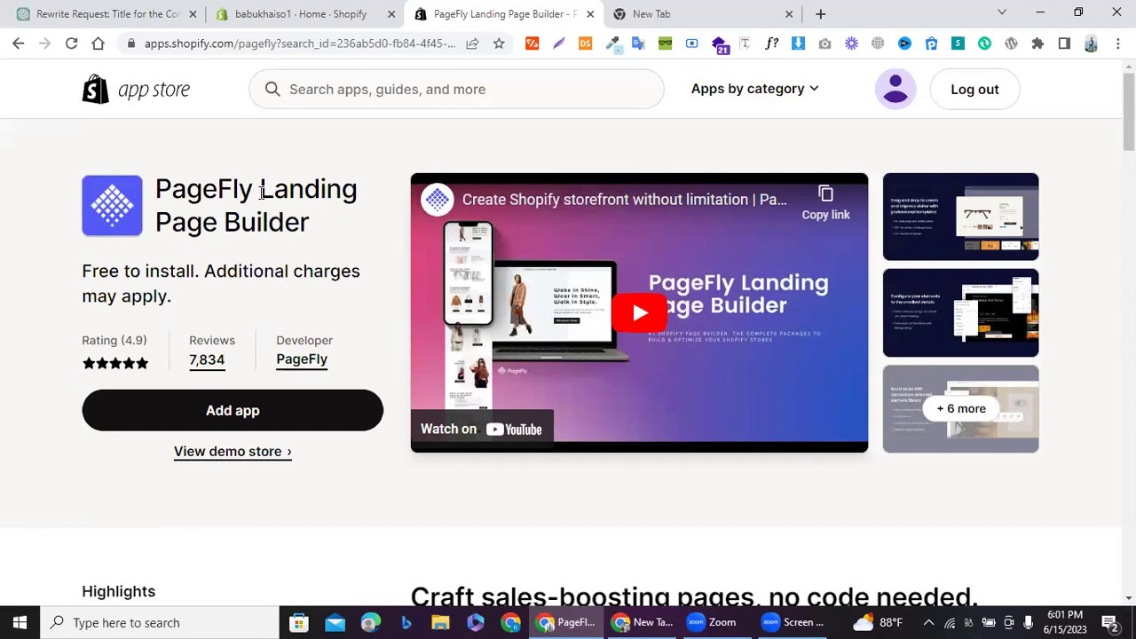
{"action": "left_click_drag", "start_coordinate": [262, 192], "coordinate": [336, 230]}
{"action": "left_click", "coordinate": [308, 226]}
Step: Open the PageFly reviews, filter them to 1 star and read through the complaints
{"action": "scroll", "coordinate": [621, 312], "scroll_direction": "down", "scroll_amount": 2}
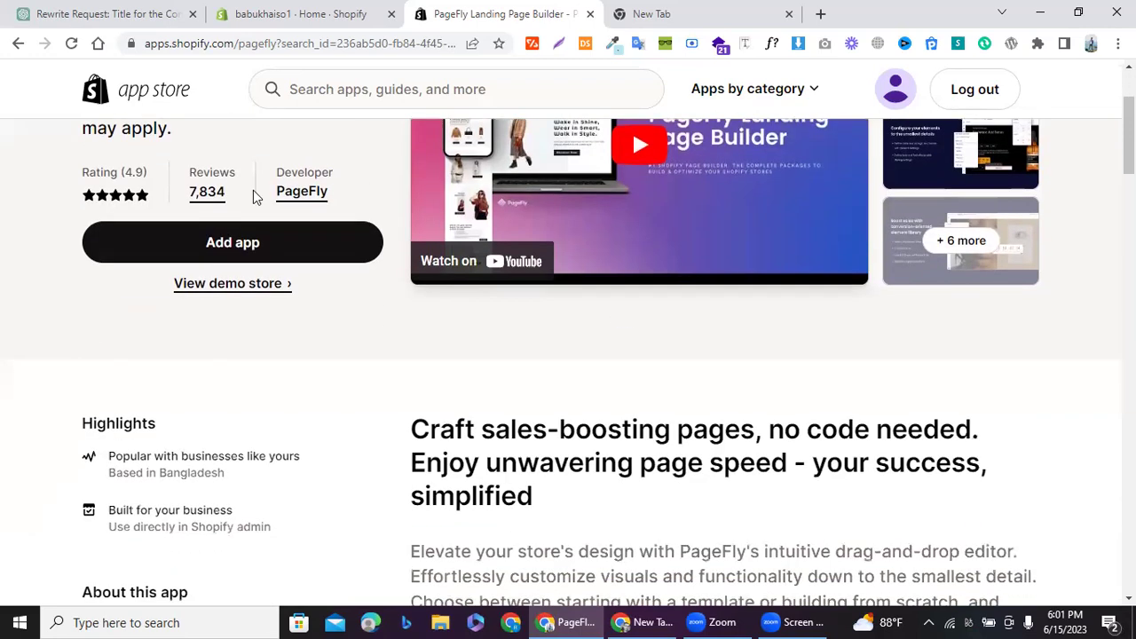
{"action": "left_click", "coordinate": [201, 193]}
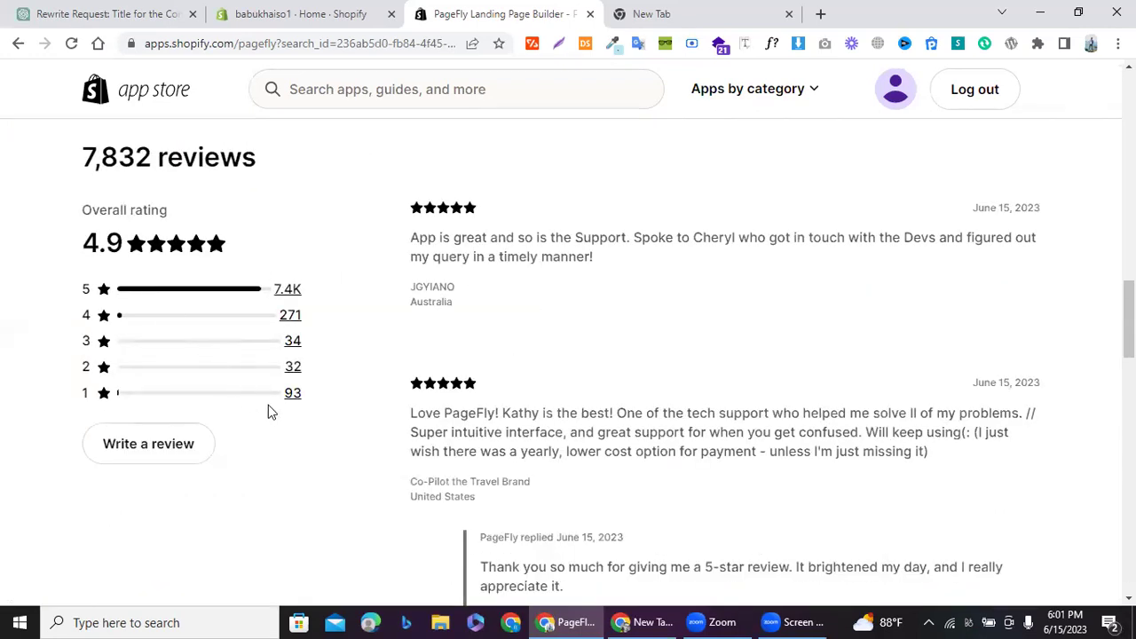
{"action": "left_click", "coordinate": [293, 395]}
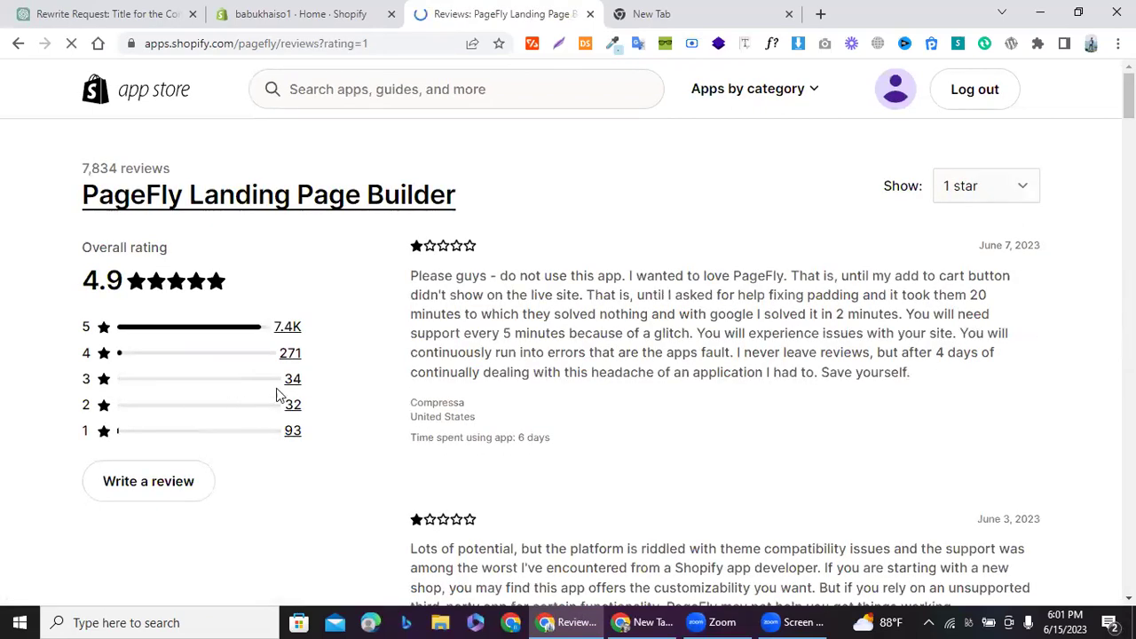
{"action": "scroll", "coordinate": [486, 300], "scroll_direction": "down", "scroll_amount": 3}
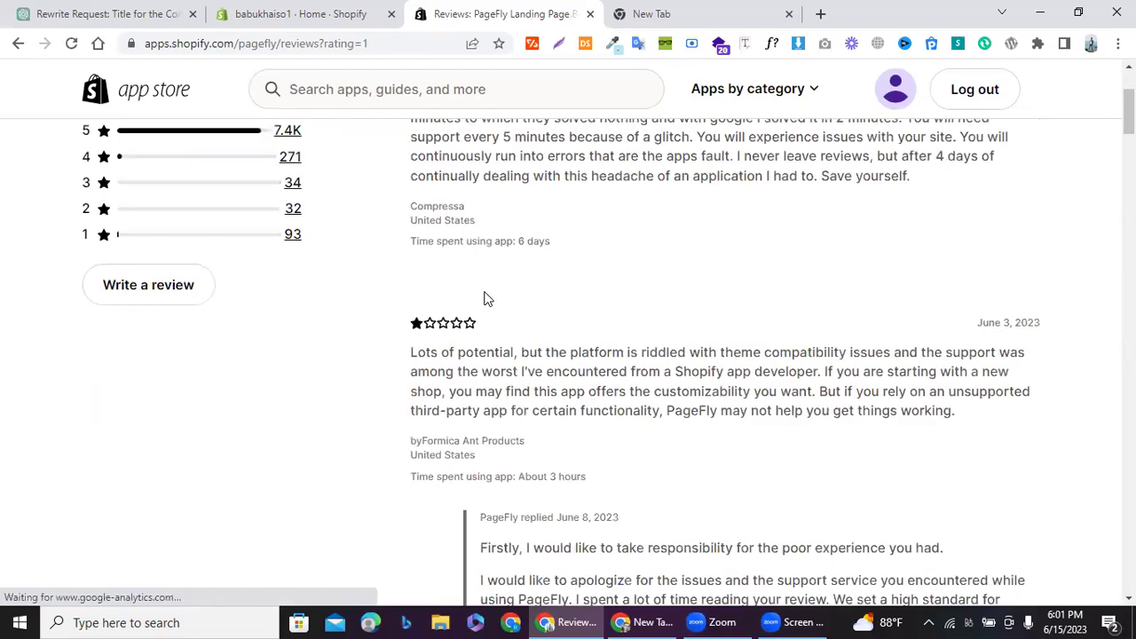
{"action": "scroll", "coordinate": [542, 295], "scroll_direction": "up", "scroll_amount": 3}
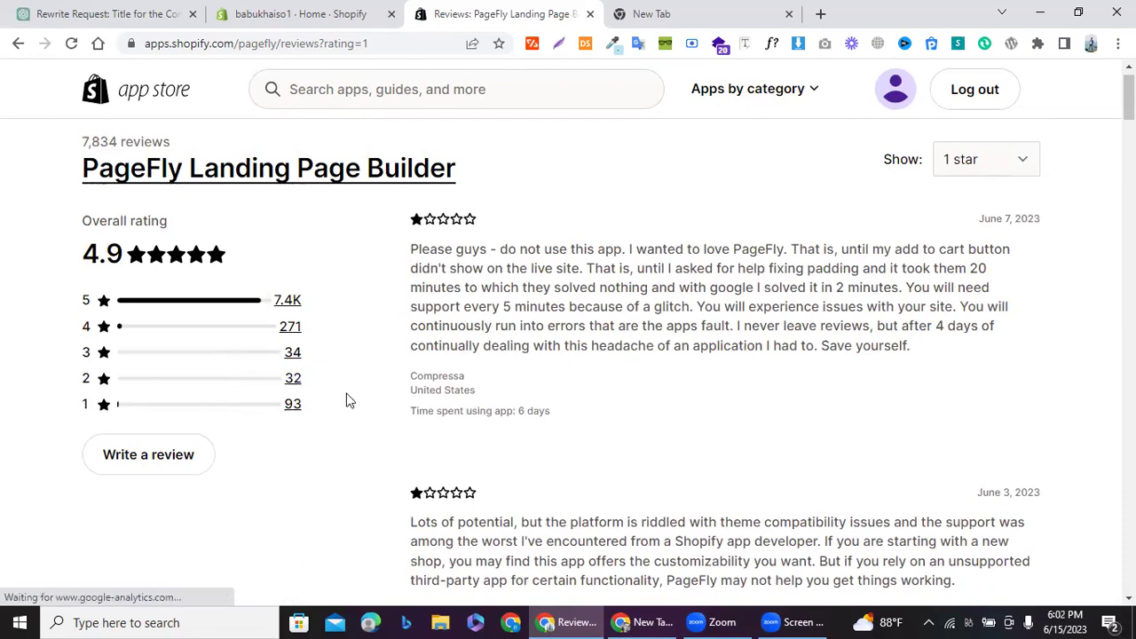
Step: Compare the 2-star reviews with the 5-star reviews and check the overall rating section
{"action": "left_click", "coordinate": [294, 381]}
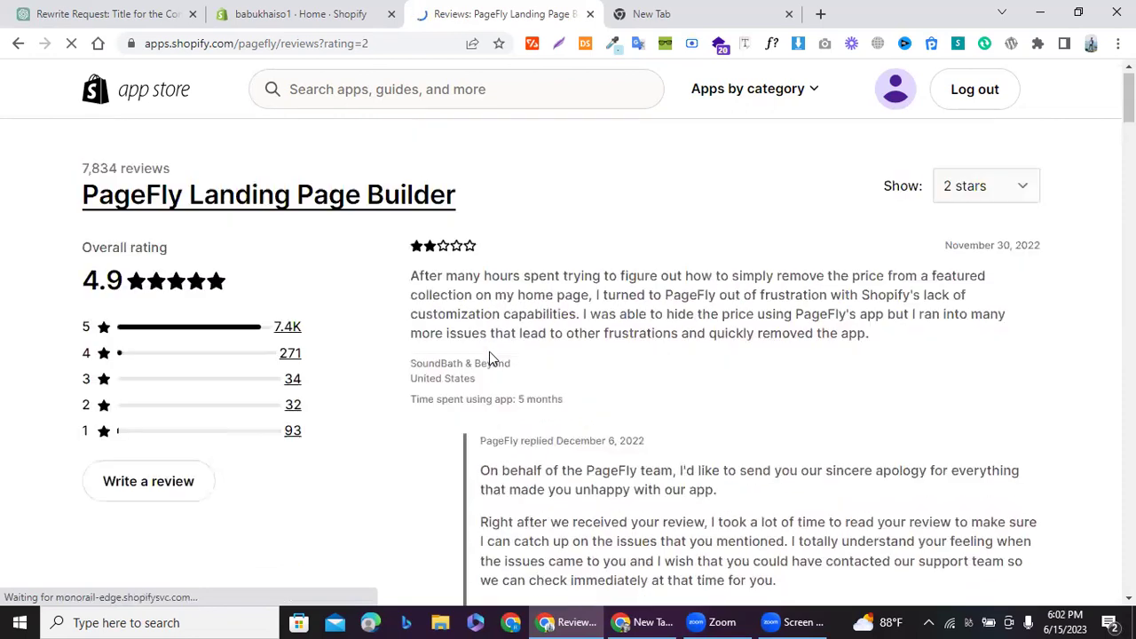
{"action": "left_click", "coordinate": [292, 330]}
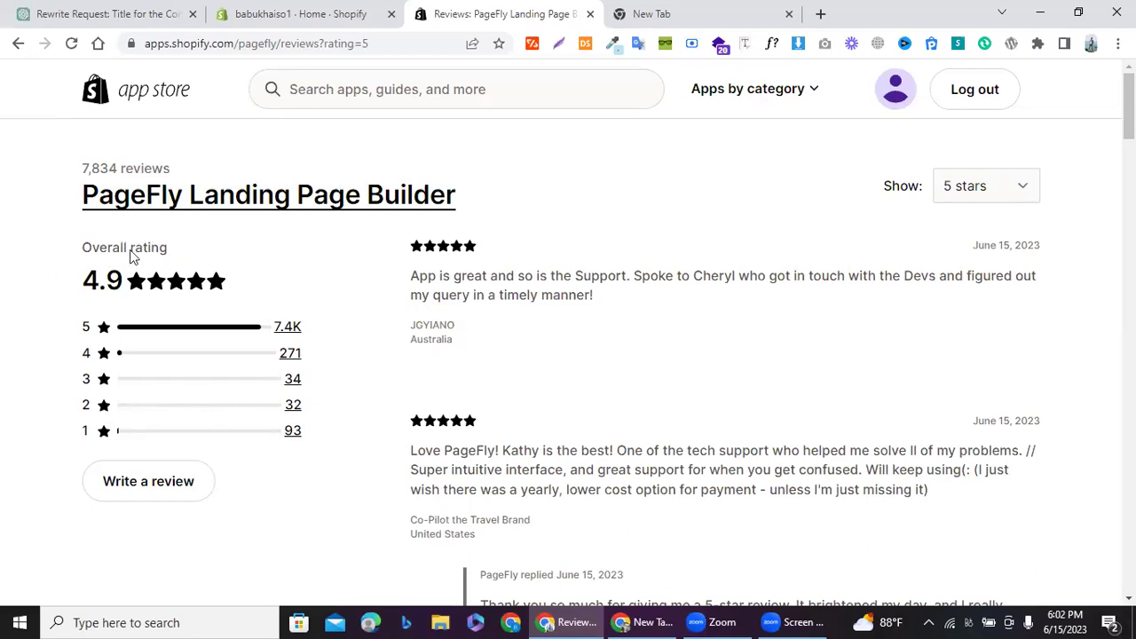
{"action": "left_click_drag", "start_coordinate": [165, 258], "coordinate": [62, 254]}
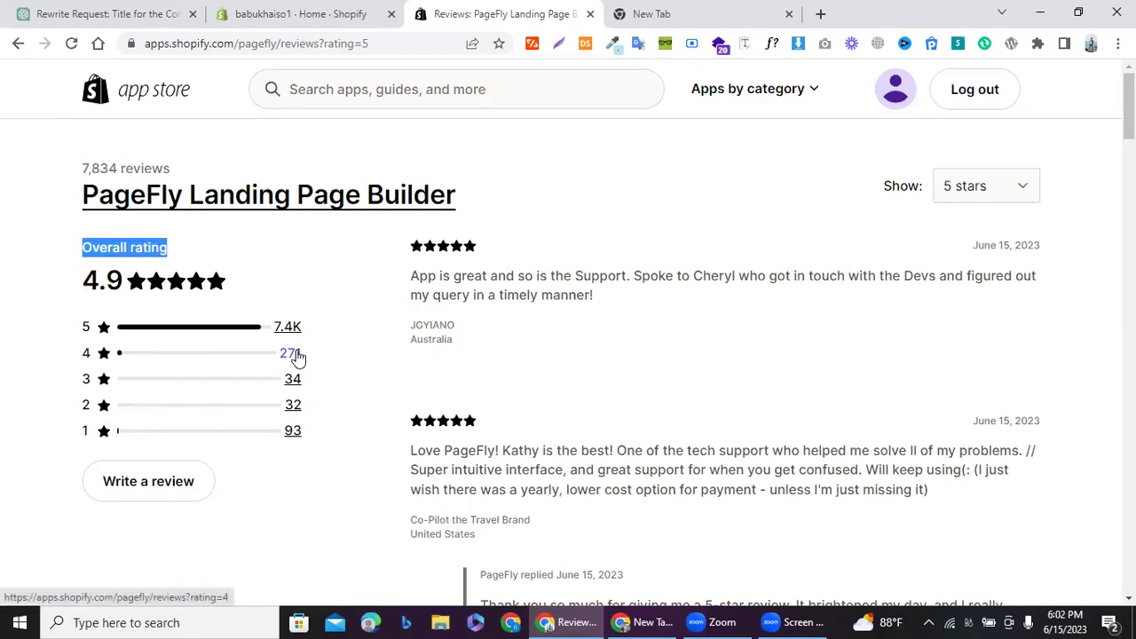
{"action": "scroll", "coordinate": [297, 355], "scroll_direction": "down", "scroll_amount": 3}
{"action": "scroll", "coordinate": [297, 355], "scroll_direction": "up", "scroll_amount": 3}
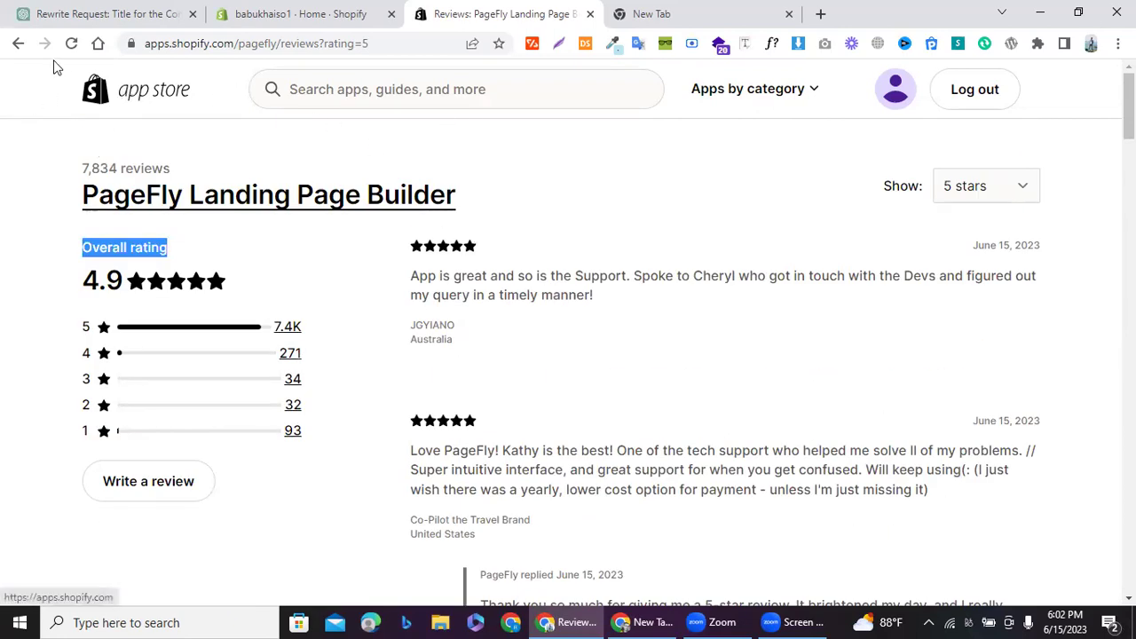
Step: Return to the PageFly Landing Page Builder listing and start adding the app to the store
{"action": "left_click", "coordinate": [15, 43]}
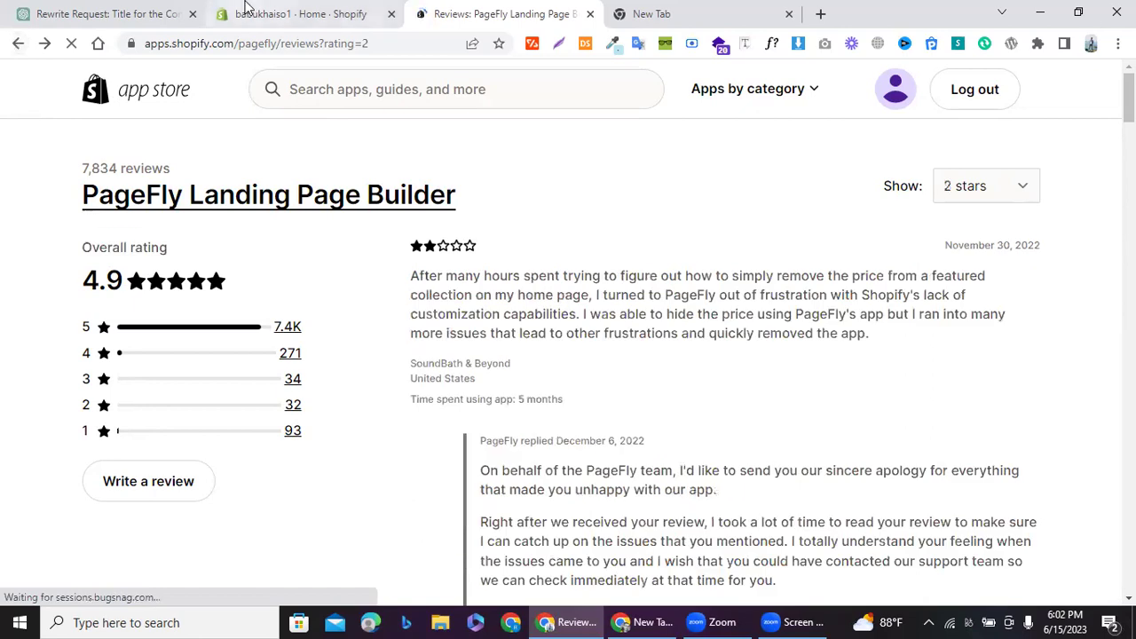
{"action": "left_click", "coordinate": [16, 44]}
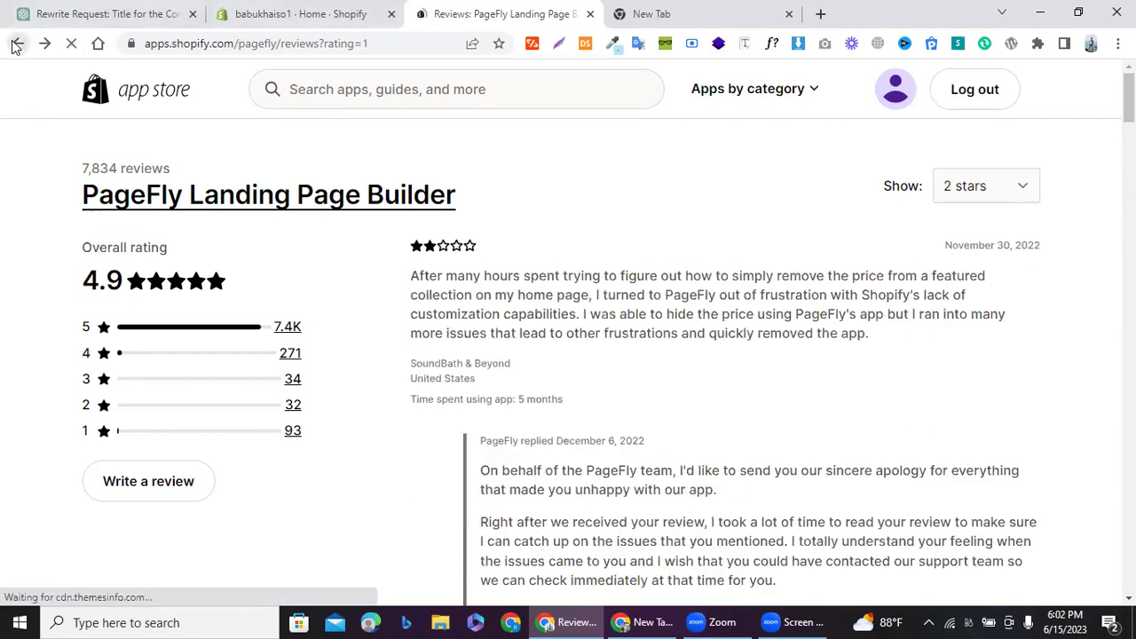
{"action": "left_click", "coordinate": [16, 45]}
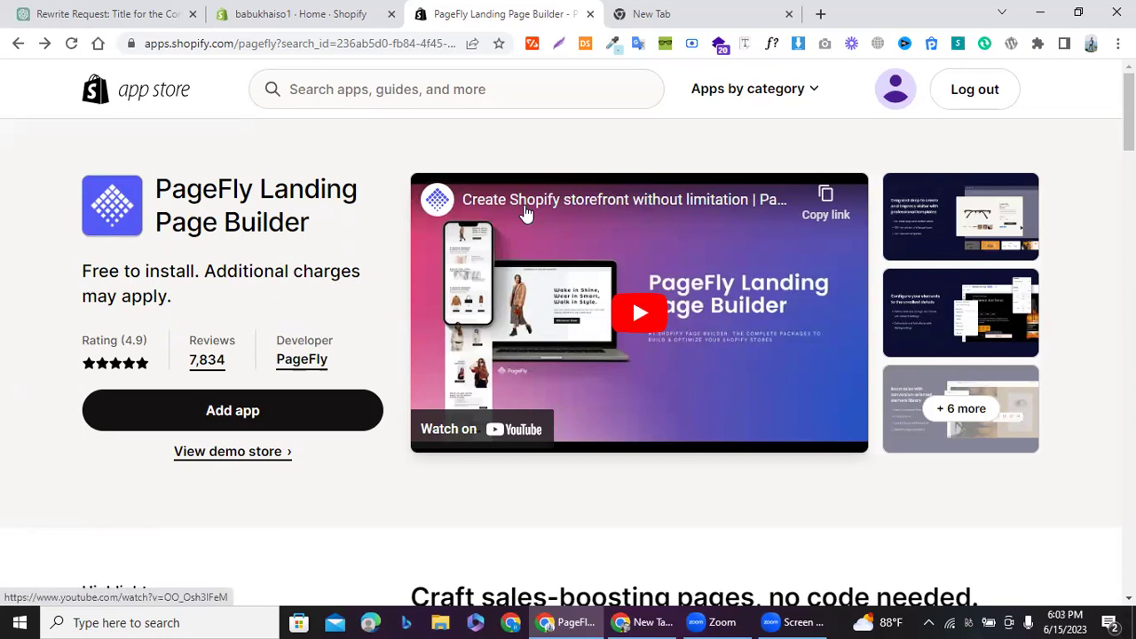
{"action": "left_click", "coordinate": [317, 16]}
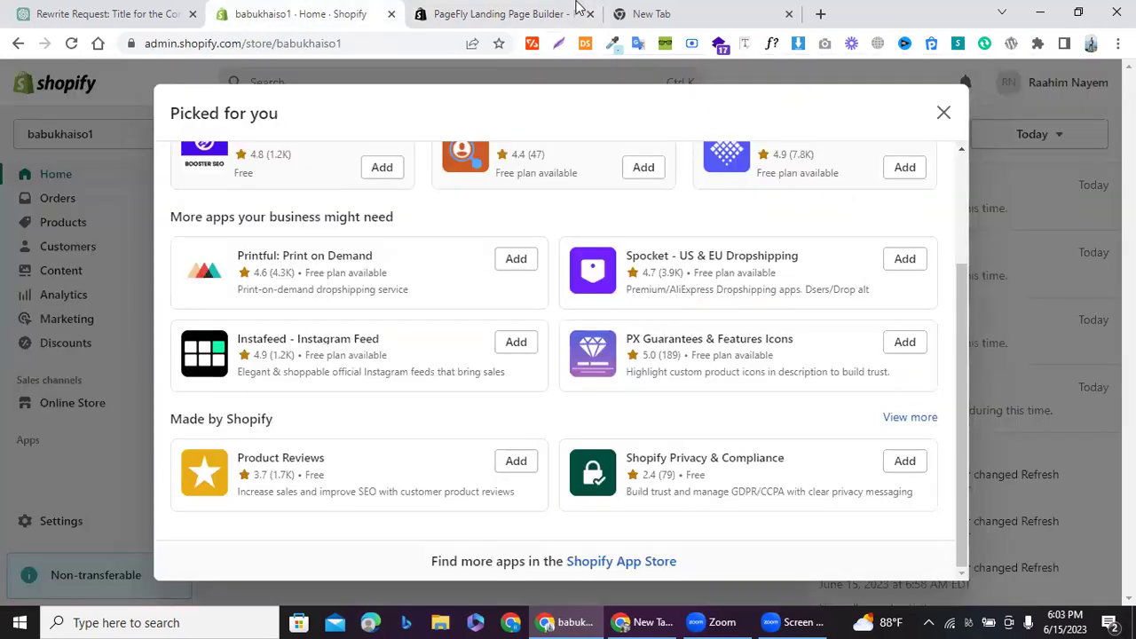
{"action": "left_click", "coordinate": [497, 15]}
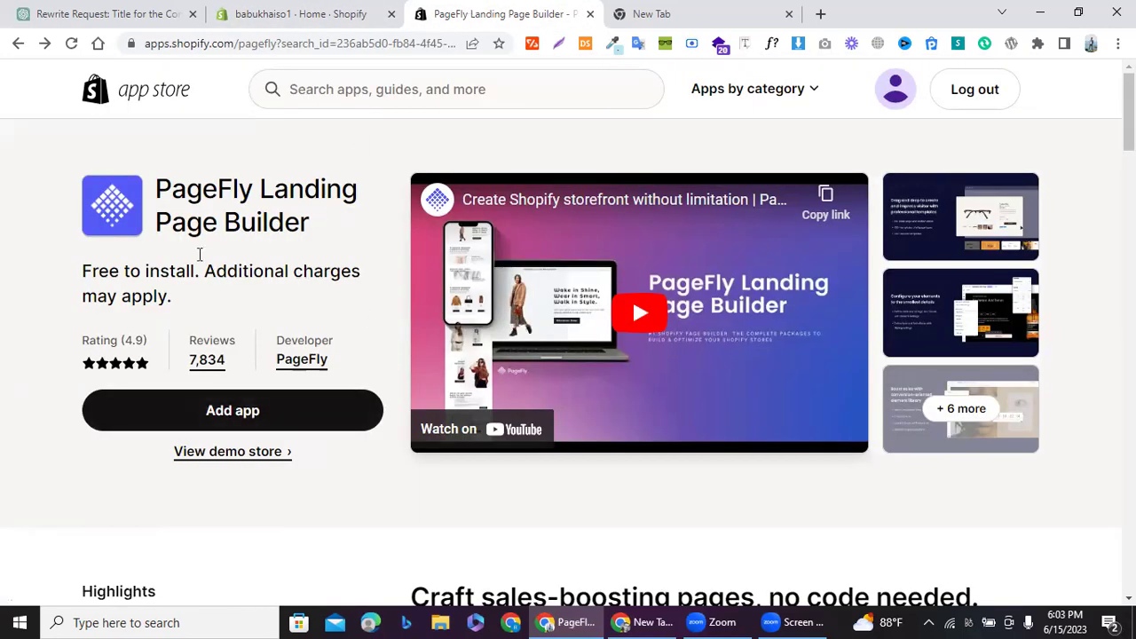
{"action": "left_click", "coordinate": [172, 404]}
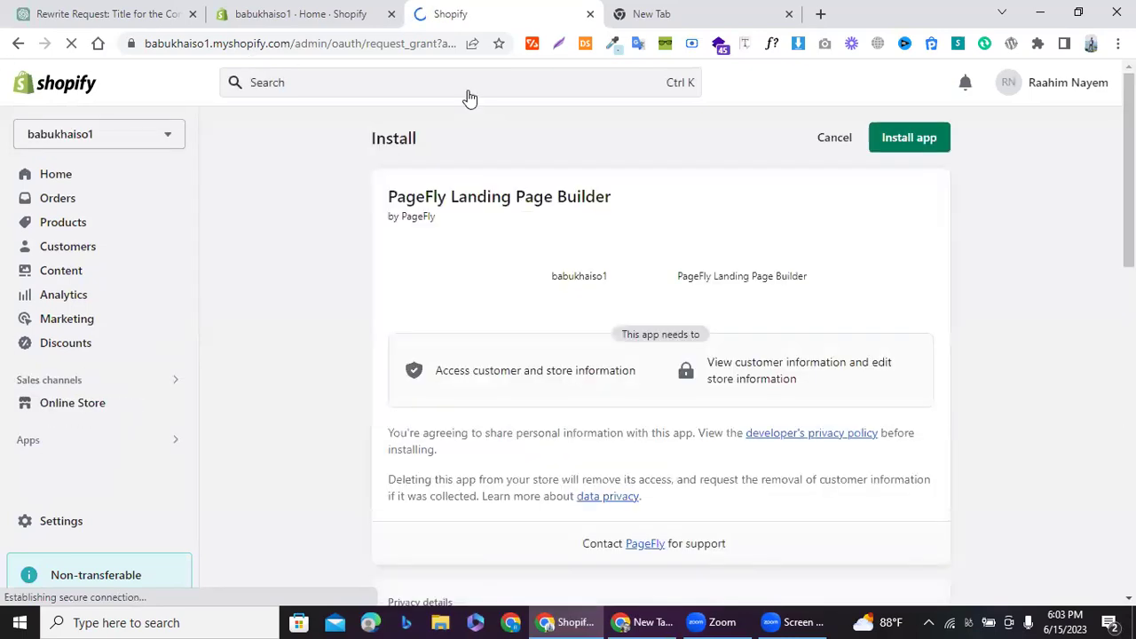
Step: Install the PageFly Landing Page Builder app on the store and get past its welcome message
{"action": "left_click", "coordinate": [888, 147]}
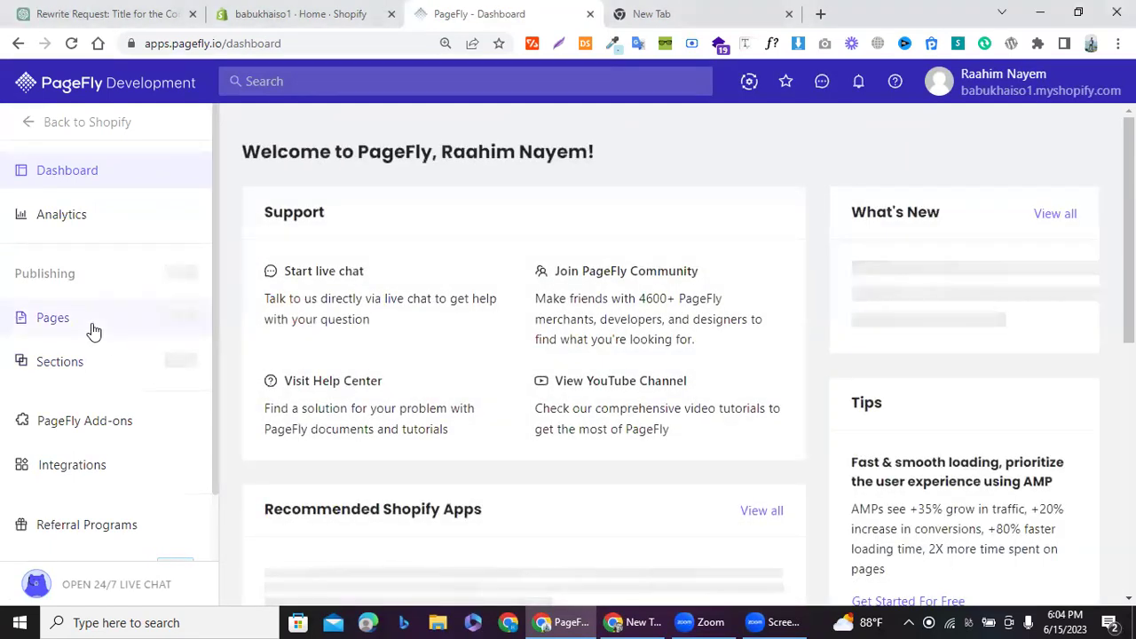
{"action": "mouse_move", "coordinate": [91, 330]}
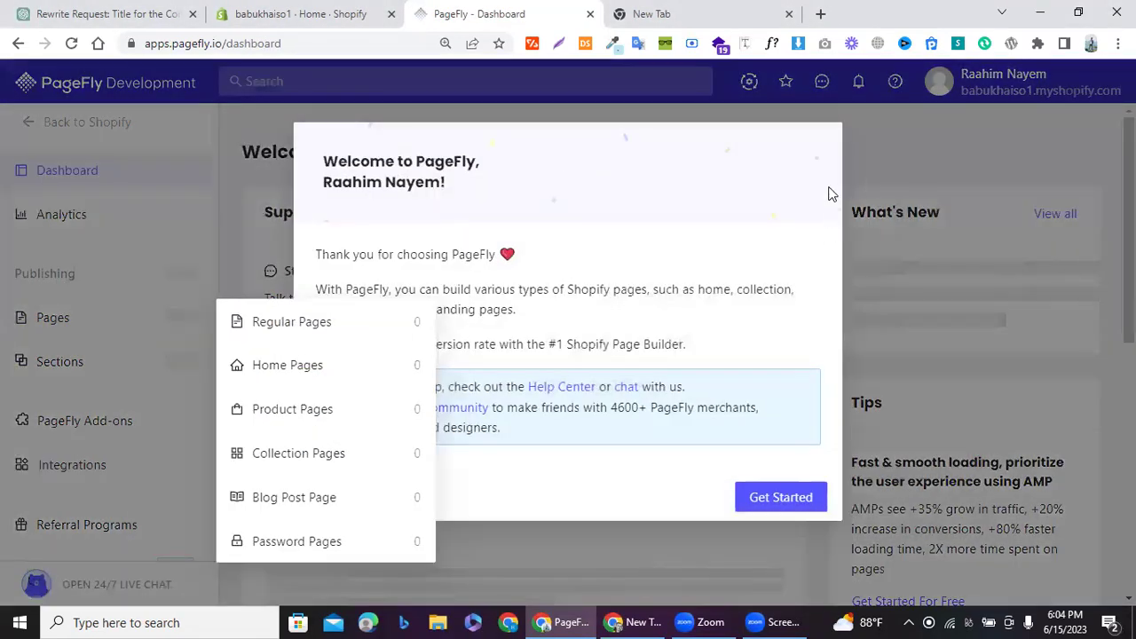
{"action": "left_click", "coordinate": [765, 493]}
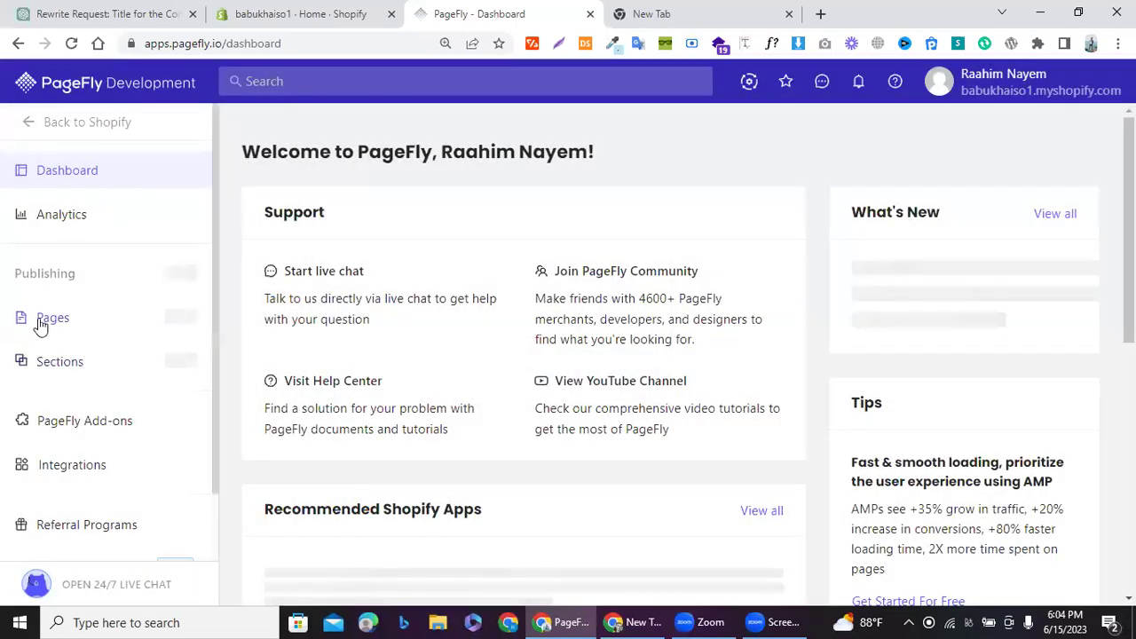
Step: Look through PageFly's page types by opening the Product Pages, Regular Pages and Home Pages listings, ending on Regular Pages
{"action": "mouse_move", "coordinate": [38, 320]}
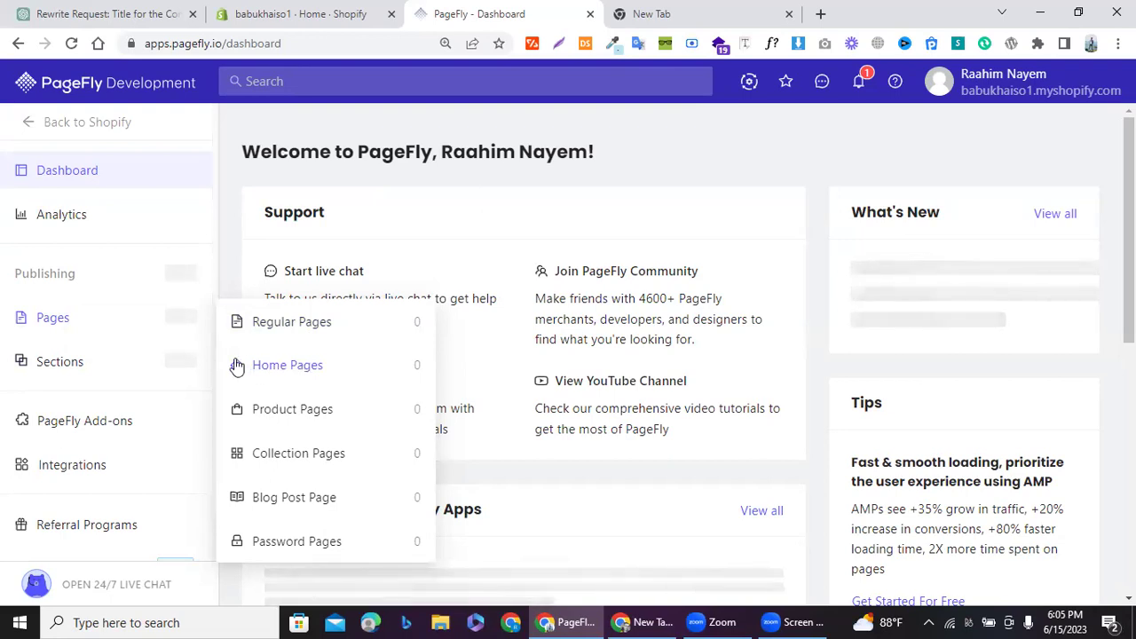
{"action": "left_click", "coordinate": [319, 413]}
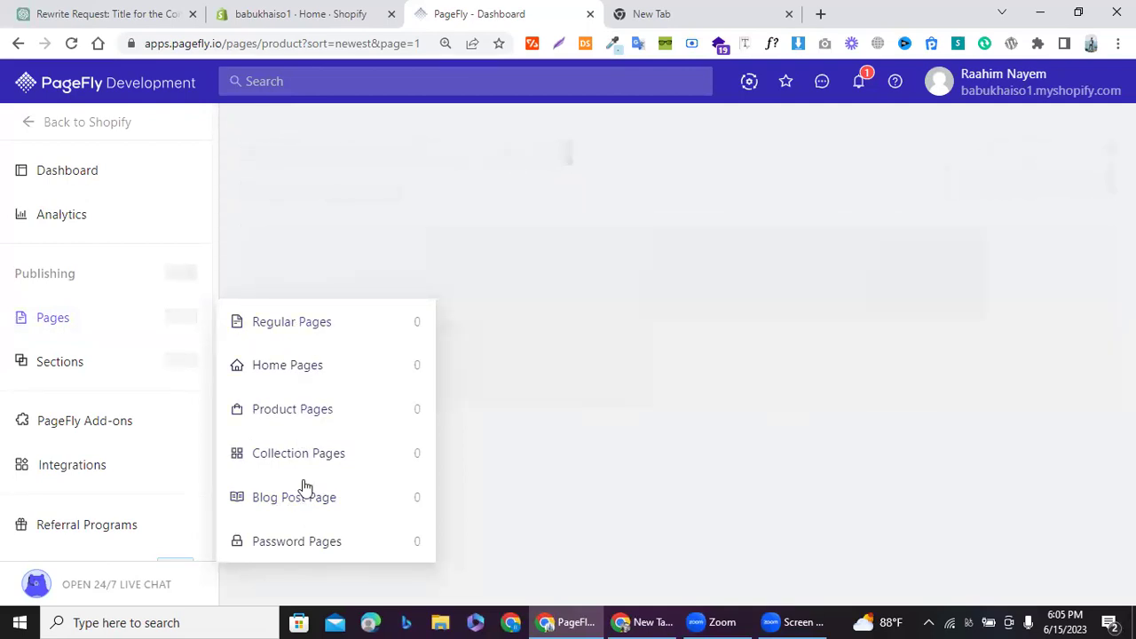
{"action": "left_click", "coordinate": [275, 324]}
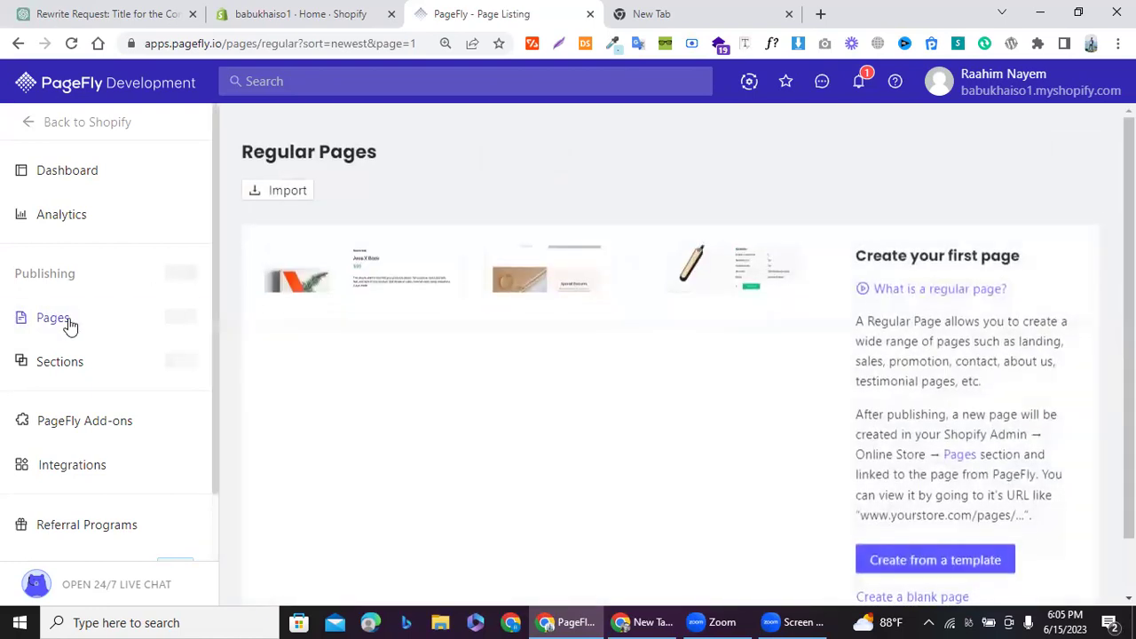
{"action": "mouse_move", "coordinate": [69, 325]}
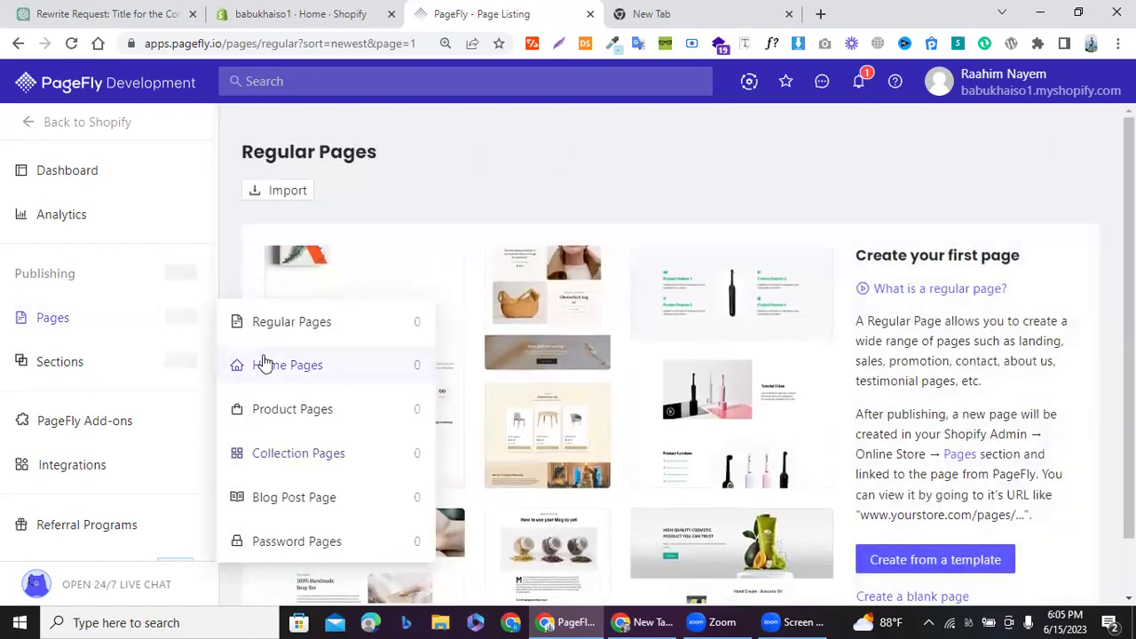
{"action": "left_click", "coordinate": [265, 364]}
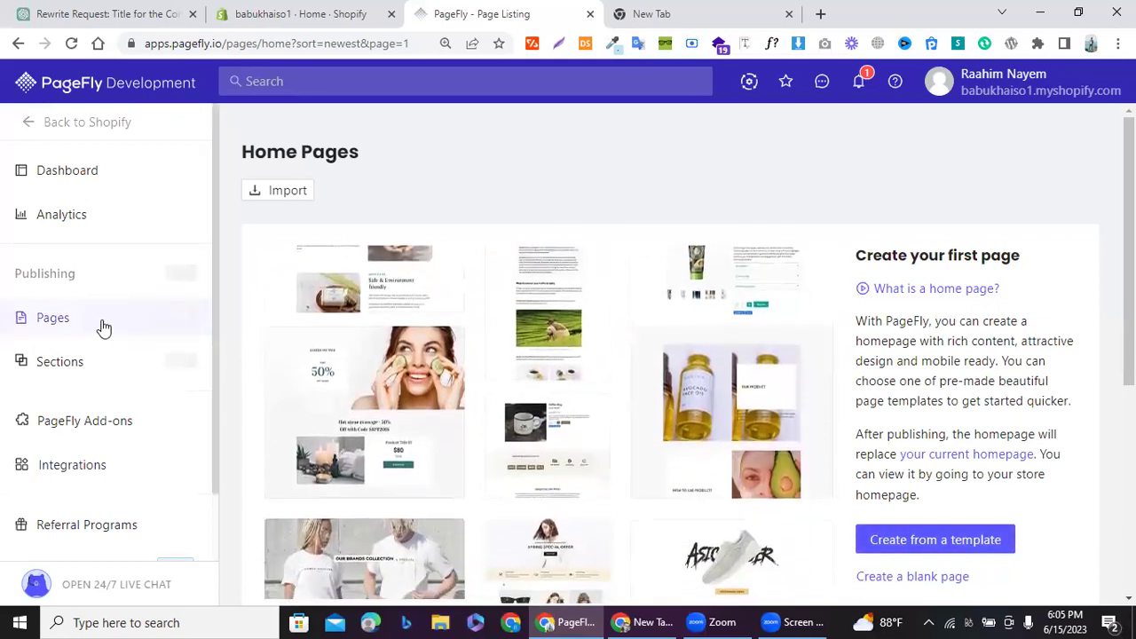
{"action": "mouse_move", "coordinate": [103, 328]}
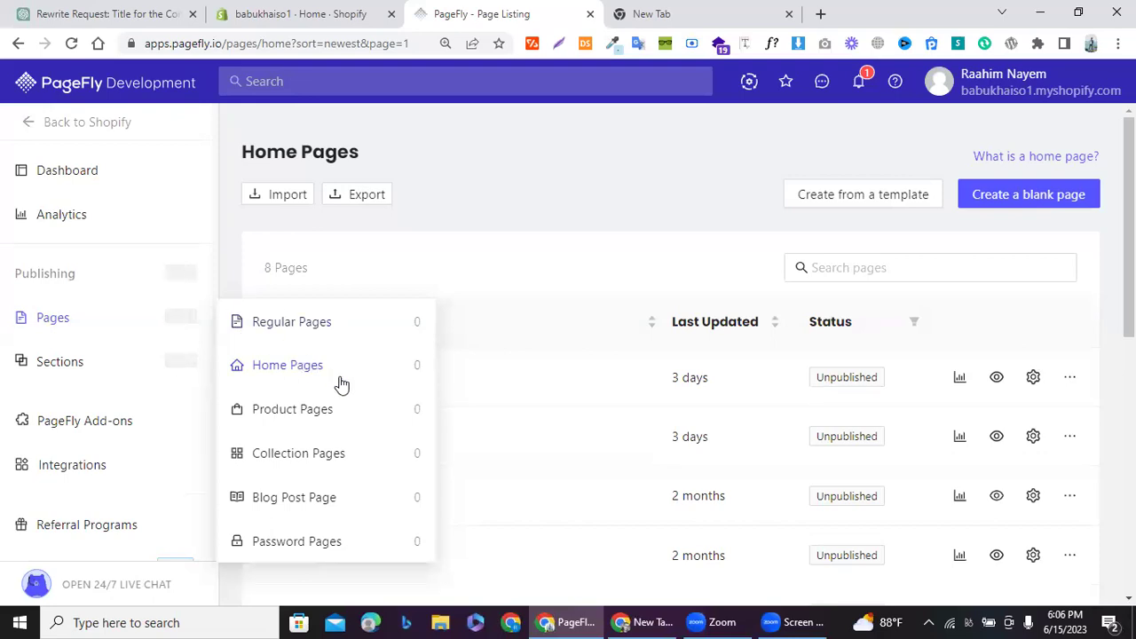
{"action": "left_click", "coordinate": [300, 327]}
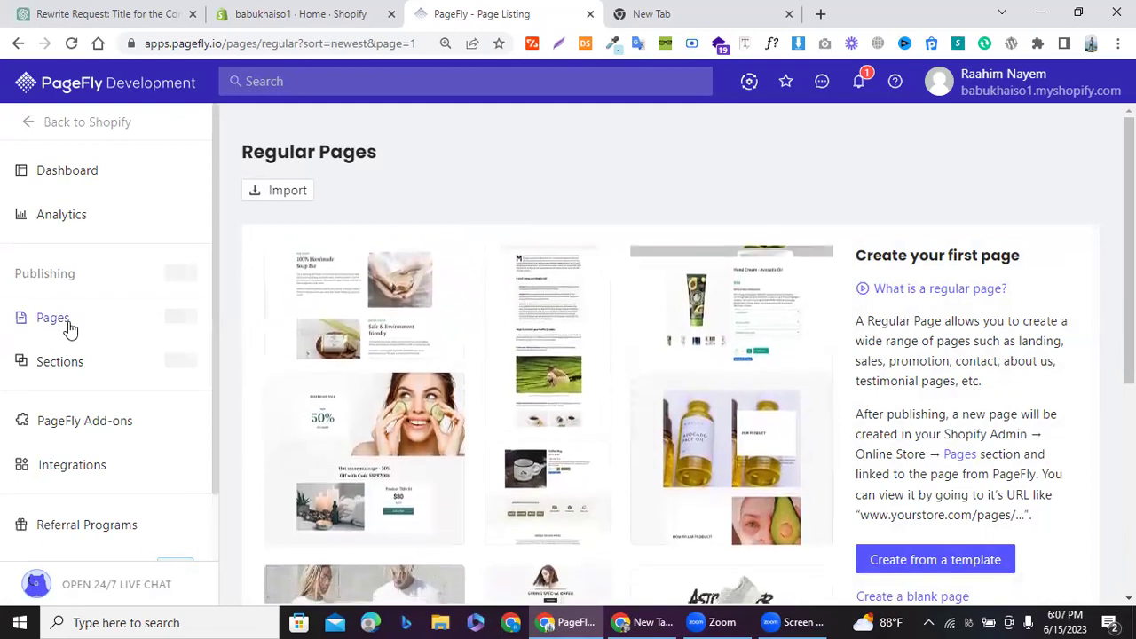
Step: Open the Home Pages listing and start creating a home page from a template
{"action": "mouse_move", "coordinate": [65, 326]}
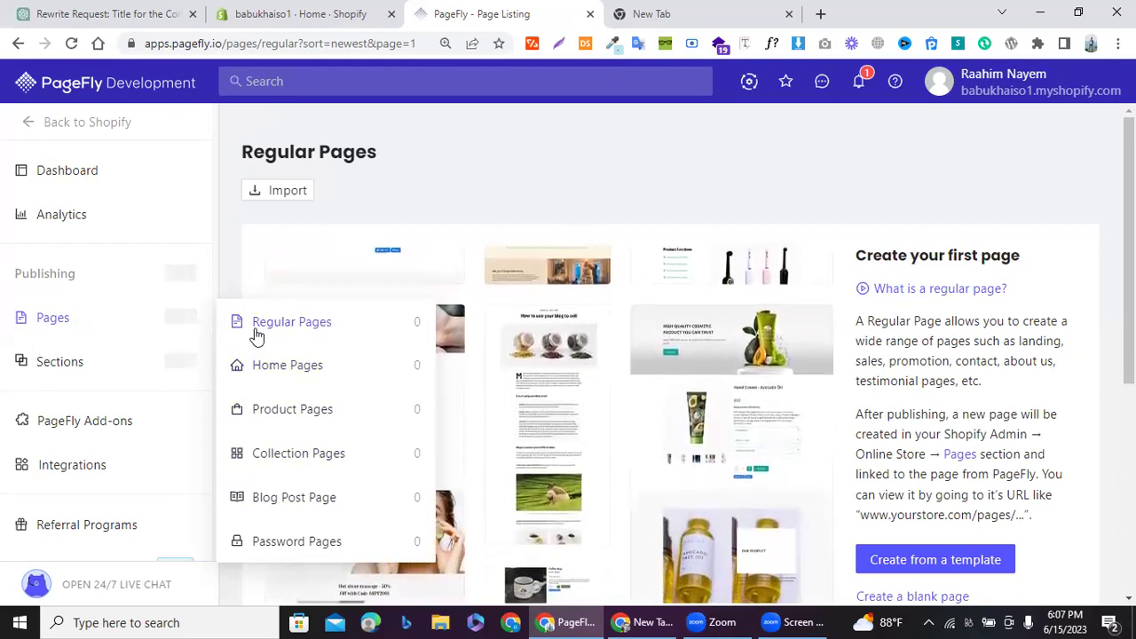
{"action": "left_click", "coordinate": [277, 378]}
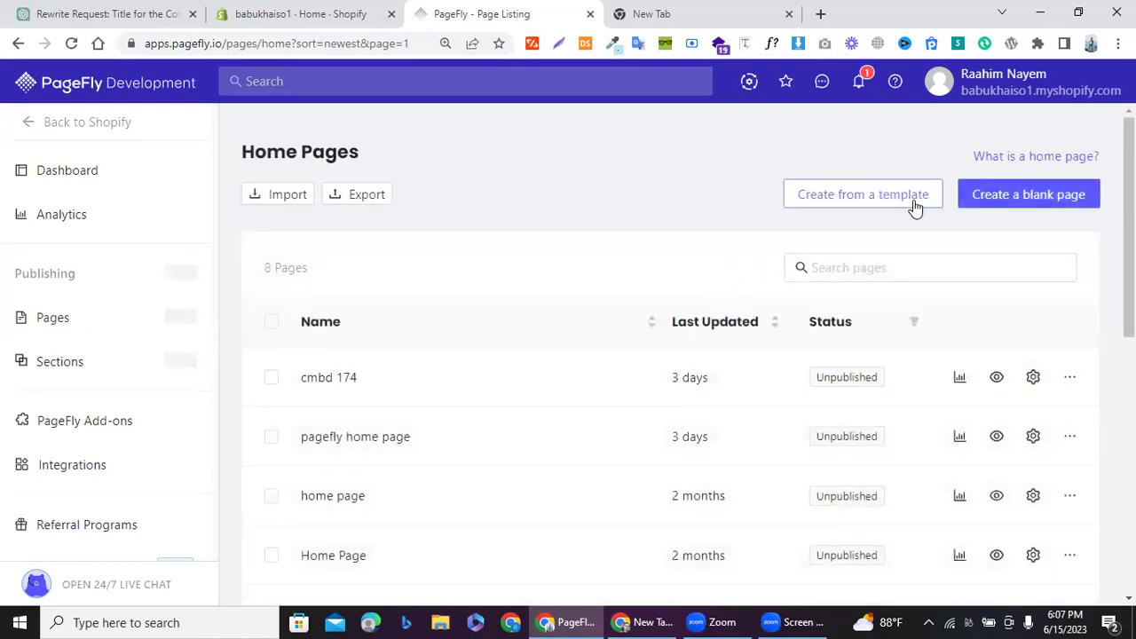
{"action": "left_click", "coordinate": [915, 204]}
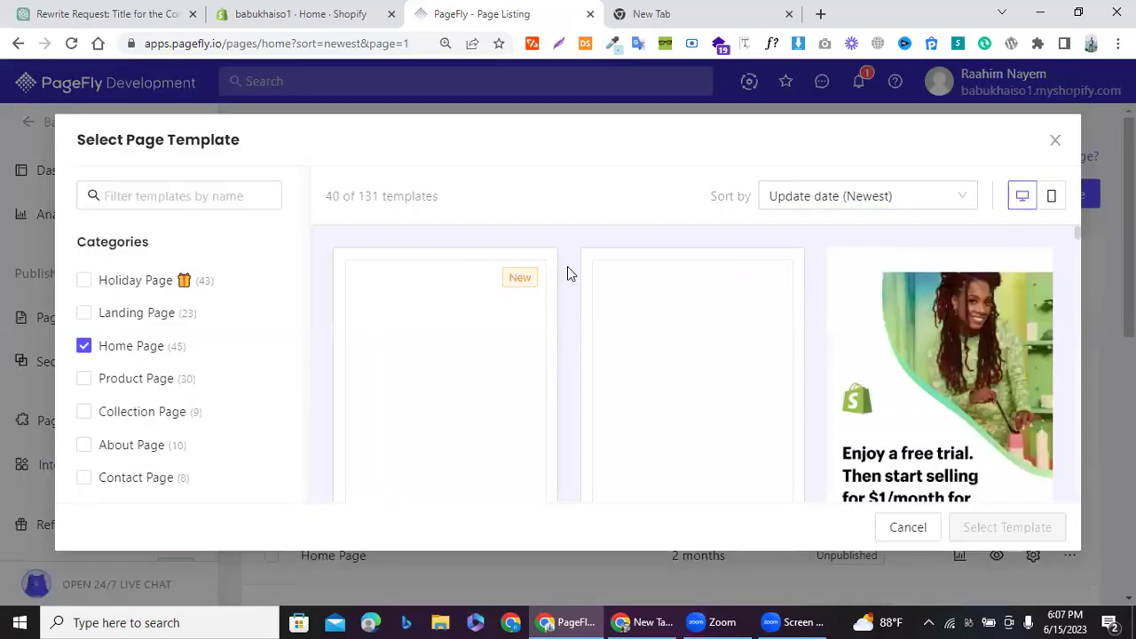
{"action": "scroll", "coordinate": [475, 294], "scroll_direction": "down", "scroll_amount": 2}
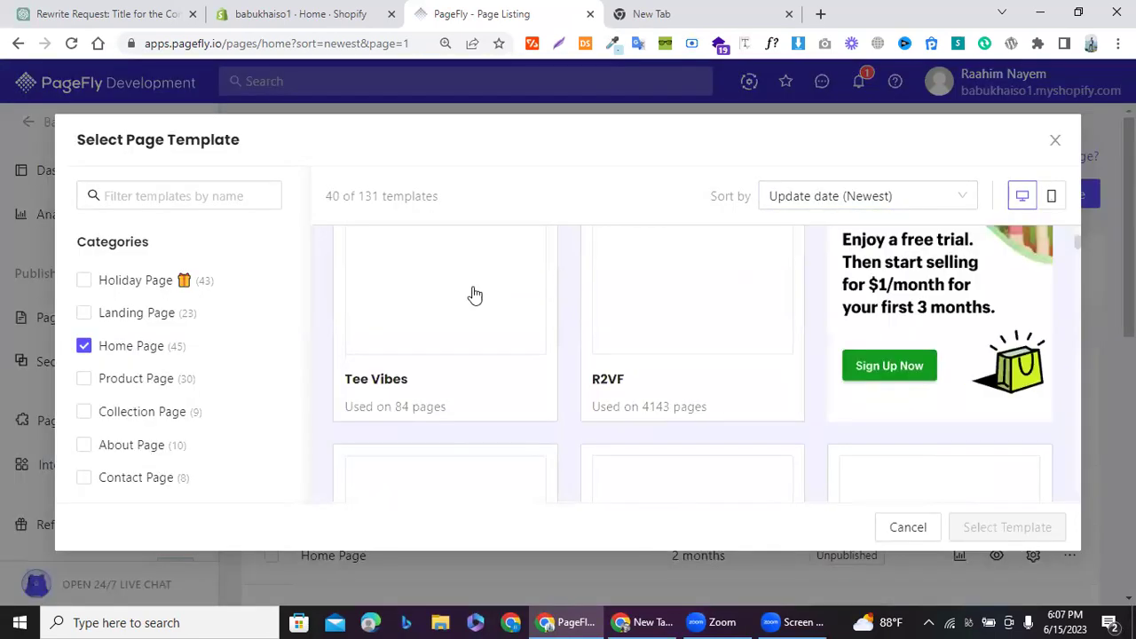
Step: Filter the page templates to the Landing Page category and browse the available designs
{"action": "left_click", "coordinate": [133, 320]}
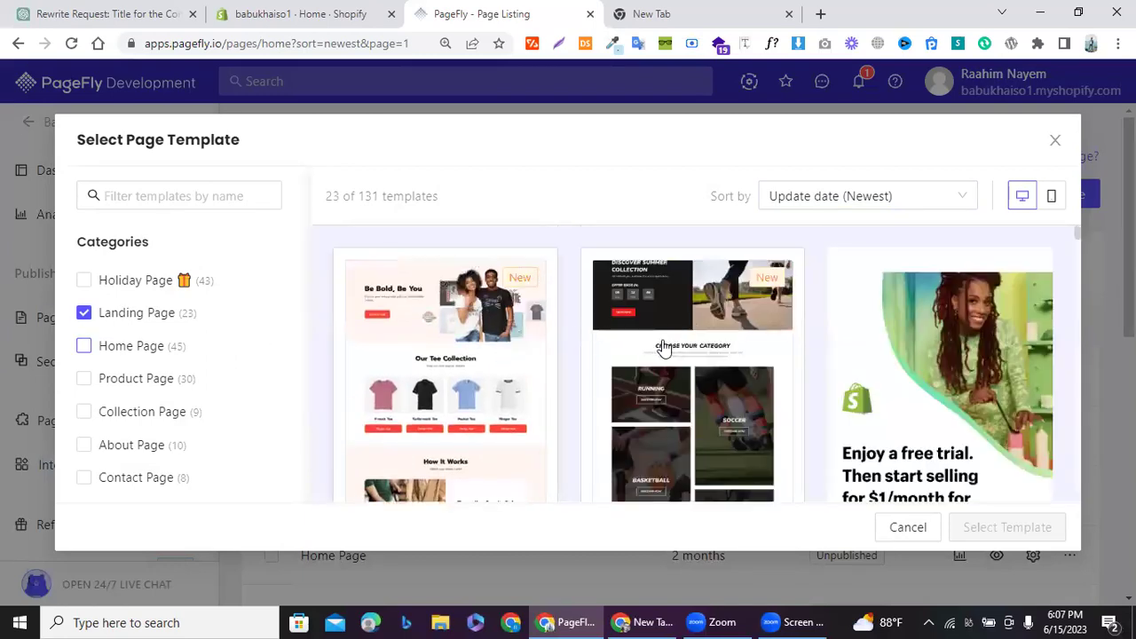
{"action": "scroll", "coordinate": [663, 348], "scroll_direction": "down", "scroll_amount": 4}
{"action": "scroll", "coordinate": [664, 347], "scroll_direction": "up", "scroll_amount": 2}
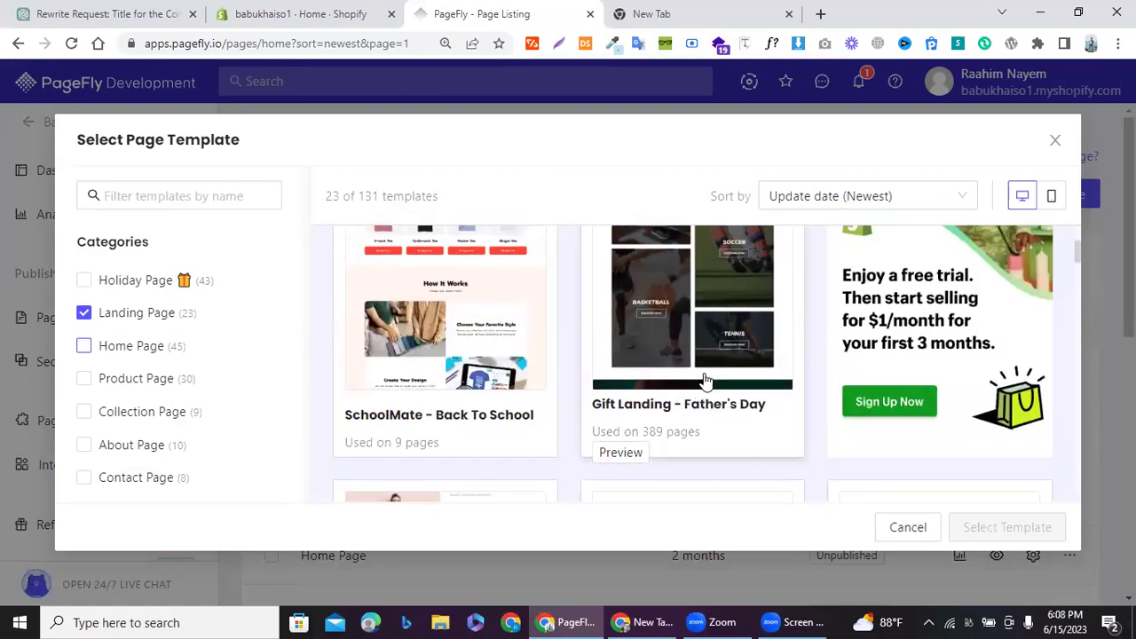
{"action": "scroll", "coordinate": [690, 315], "scroll_direction": "up", "scroll_amount": 1}
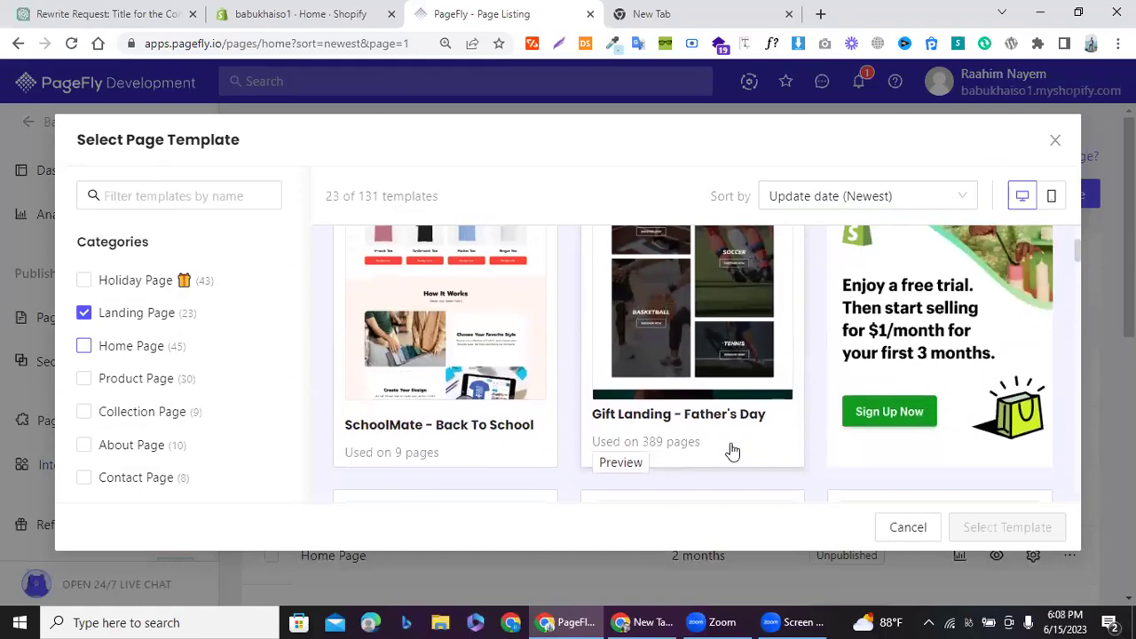
{"action": "scroll", "coordinate": [724, 327], "scroll_direction": "up", "scroll_amount": 1}
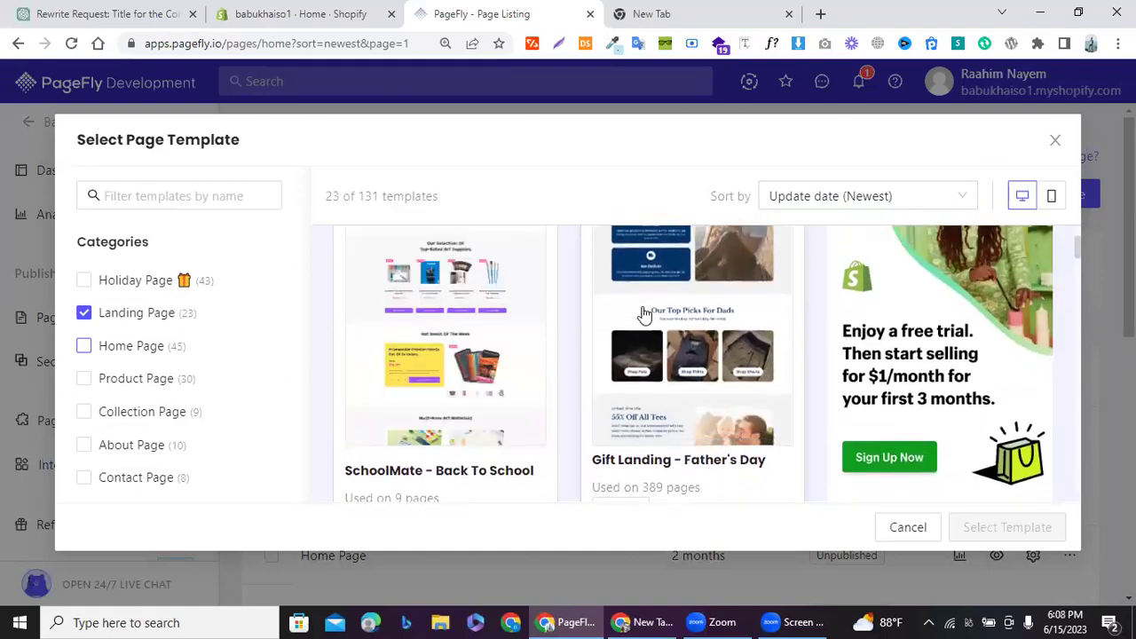
{"action": "scroll", "coordinate": [646, 313], "scroll_direction": "up", "scroll_amount": 2}
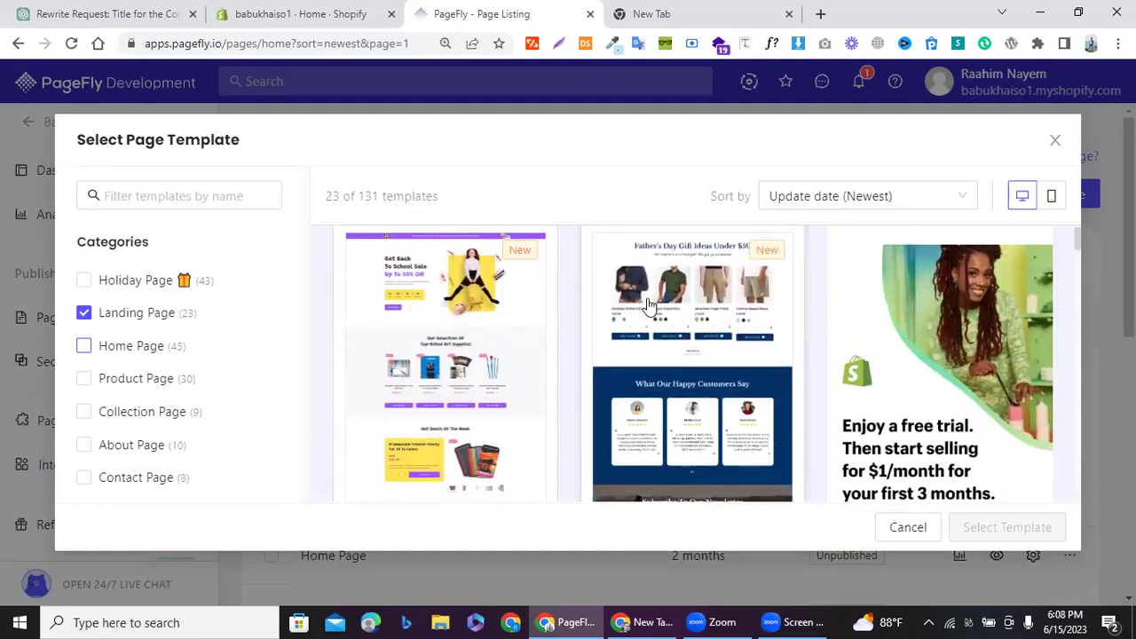
{"action": "scroll", "coordinate": [647, 306], "scroll_direction": "up", "scroll_amount": 1}
{"action": "scroll", "coordinate": [475, 314], "scroll_direction": "down", "scroll_amount": 5}
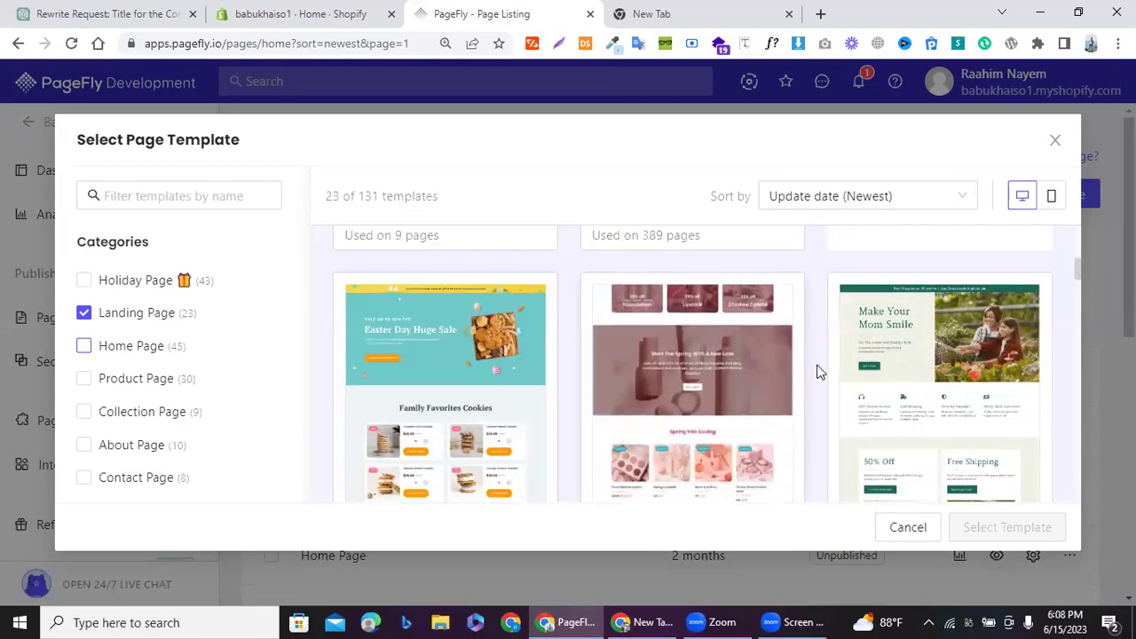
{"action": "scroll", "coordinate": [823, 361], "scroll_direction": "down", "scroll_amount": 3}
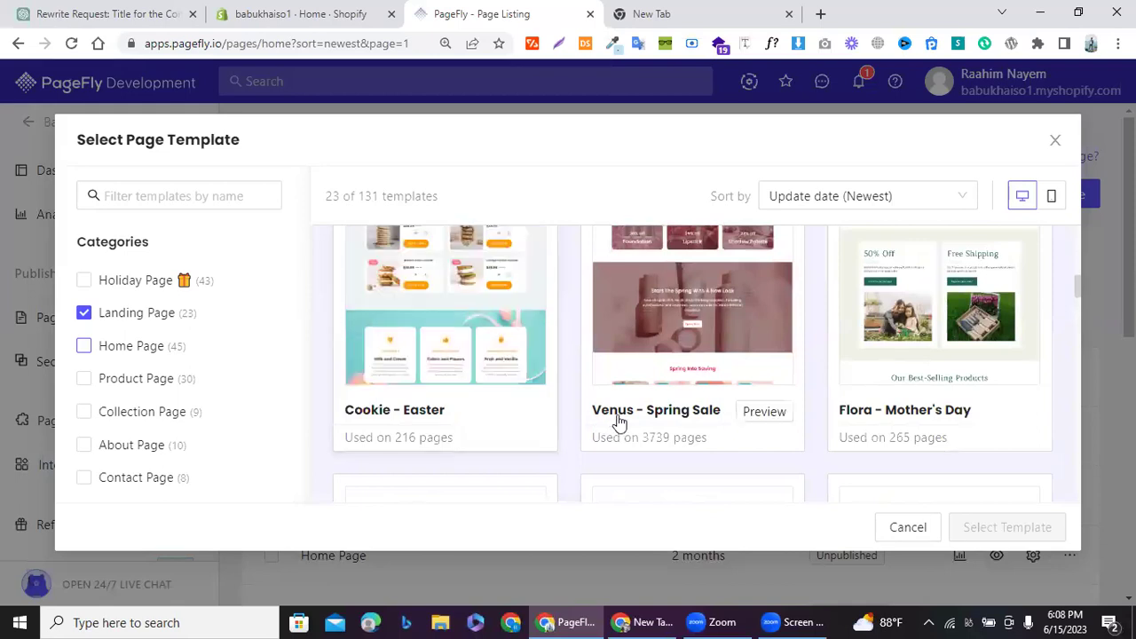
{"action": "scroll", "coordinate": [444, 380], "scroll_direction": "down", "scroll_amount": 3}
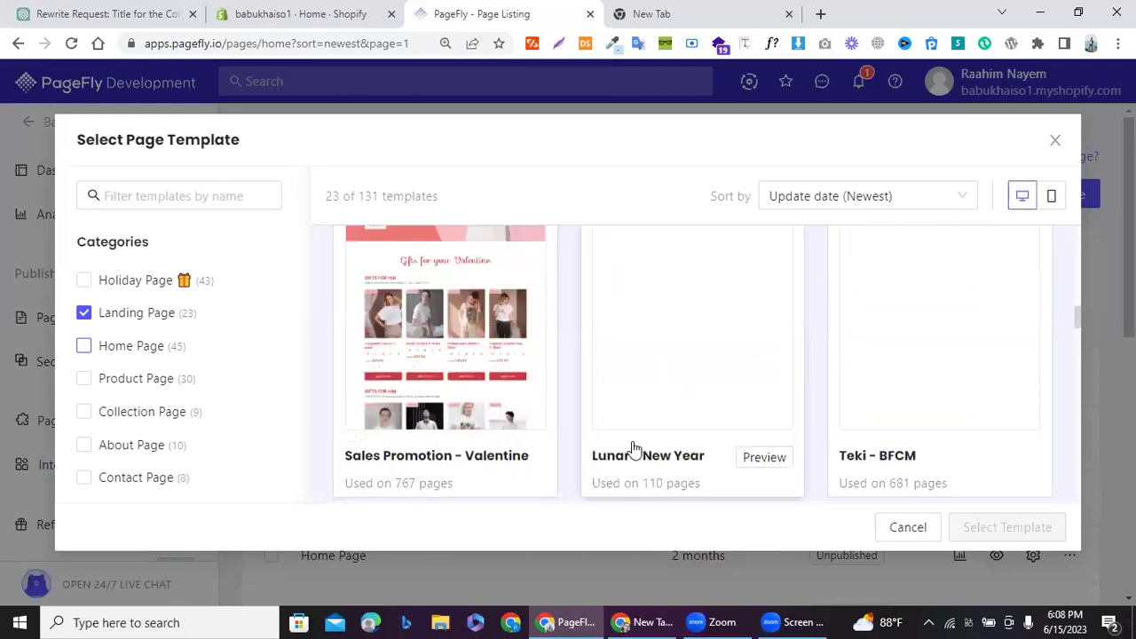
{"action": "scroll", "coordinate": [755, 408], "scroll_direction": "down", "scroll_amount": 2}
{"action": "scroll", "coordinate": [621, 319], "scroll_direction": "up", "scroll_amount": 5}
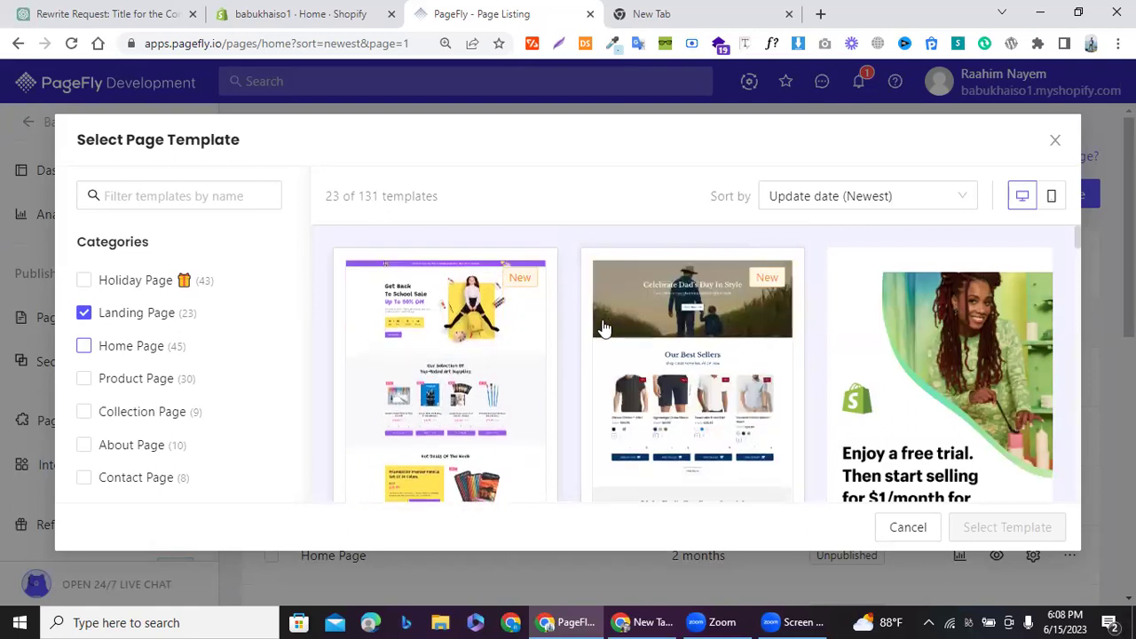
Step: Switch the template filter to the Product Page category and look through its designs
{"action": "left_click", "coordinate": [149, 379]}
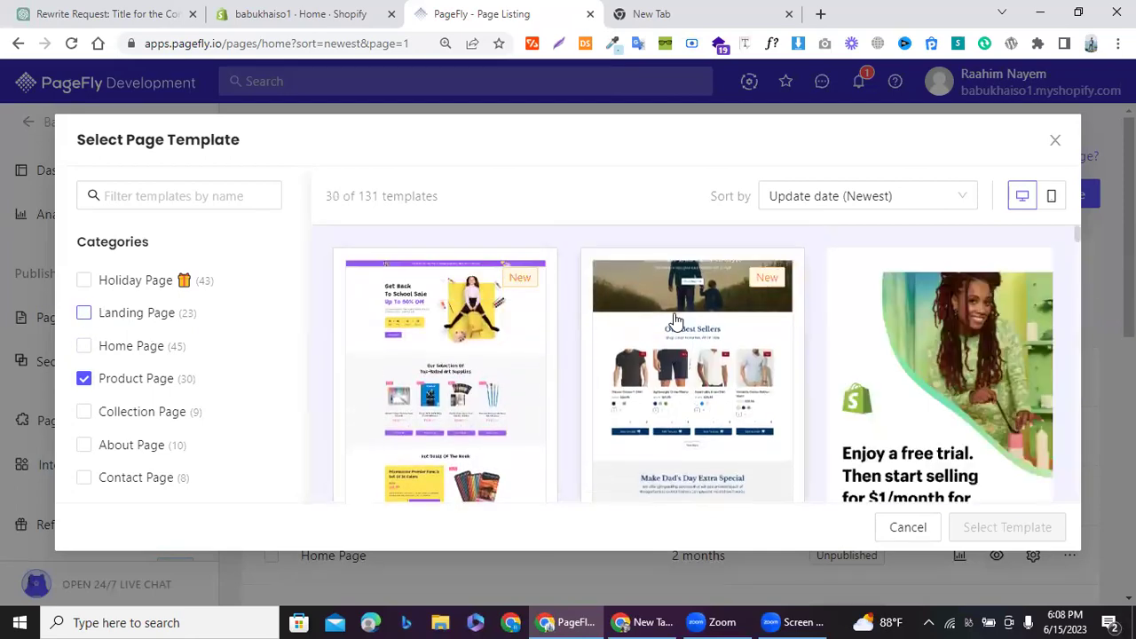
{"action": "scroll", "coordinate": [648, 306], "scroll_direction": "down", "scroll_amount": 5}
{"action": "scroll", "coordinate": [674, 320], "scroll_direction": "down", "scroll_amount": 3}
{"action": "scroll", "coordinate": [621, 382], "scroll_direction": "up", "scroll_amount": 10}
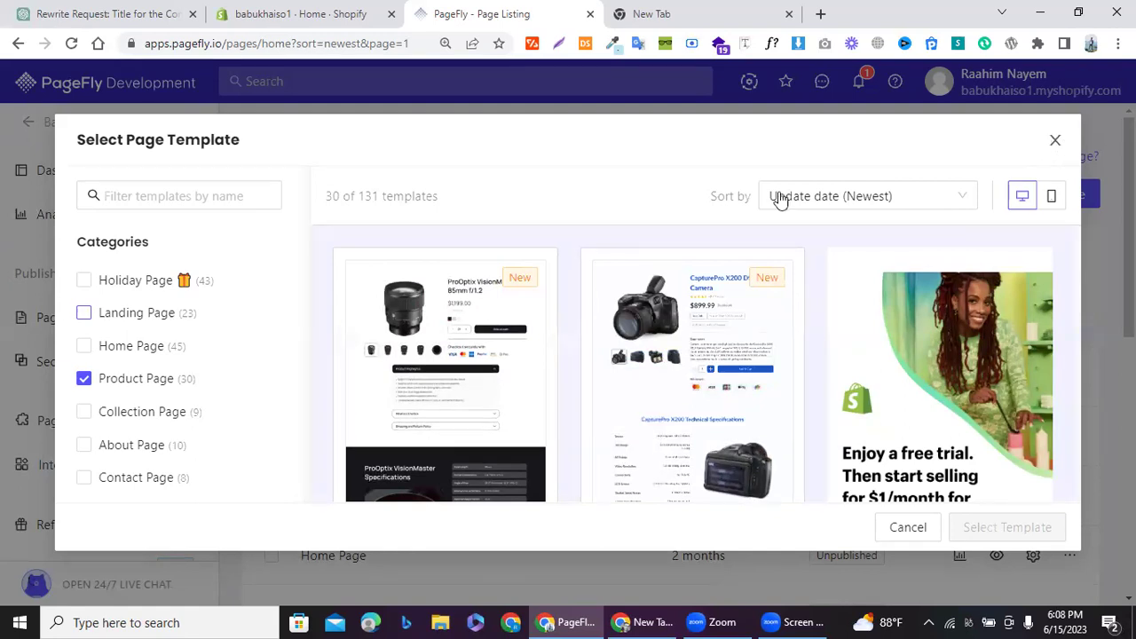
Step: Replace the Product Page template filter with About Page and review the whole list of templates
{"action": "left_click", "coordinate": [84, 380]}
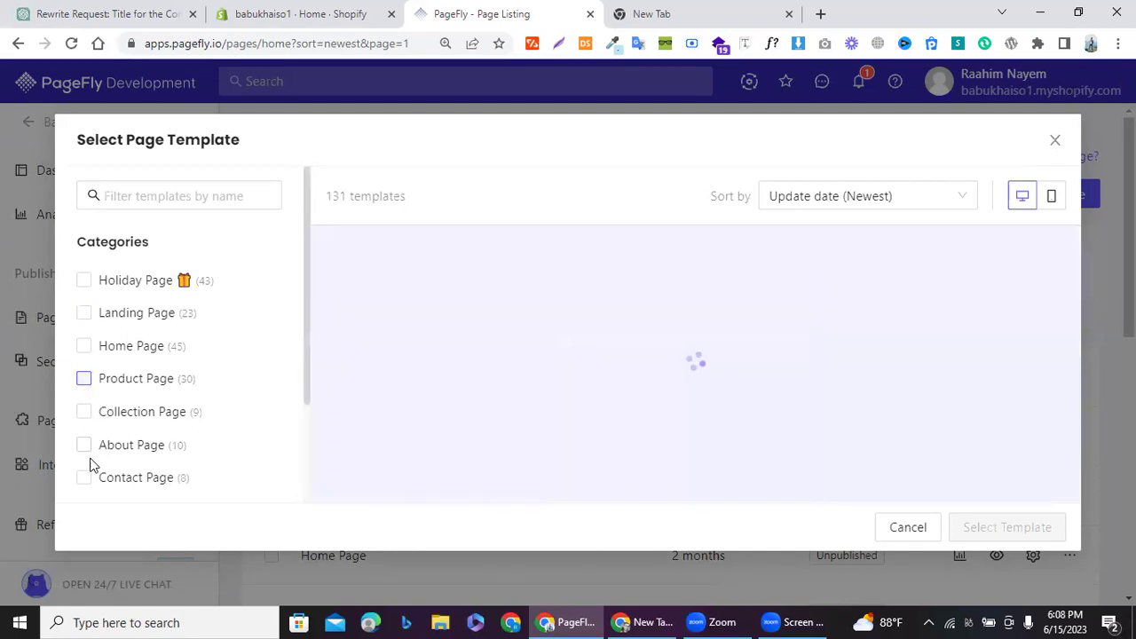
{"action": "left_click", "coordinate": [85, 447]}
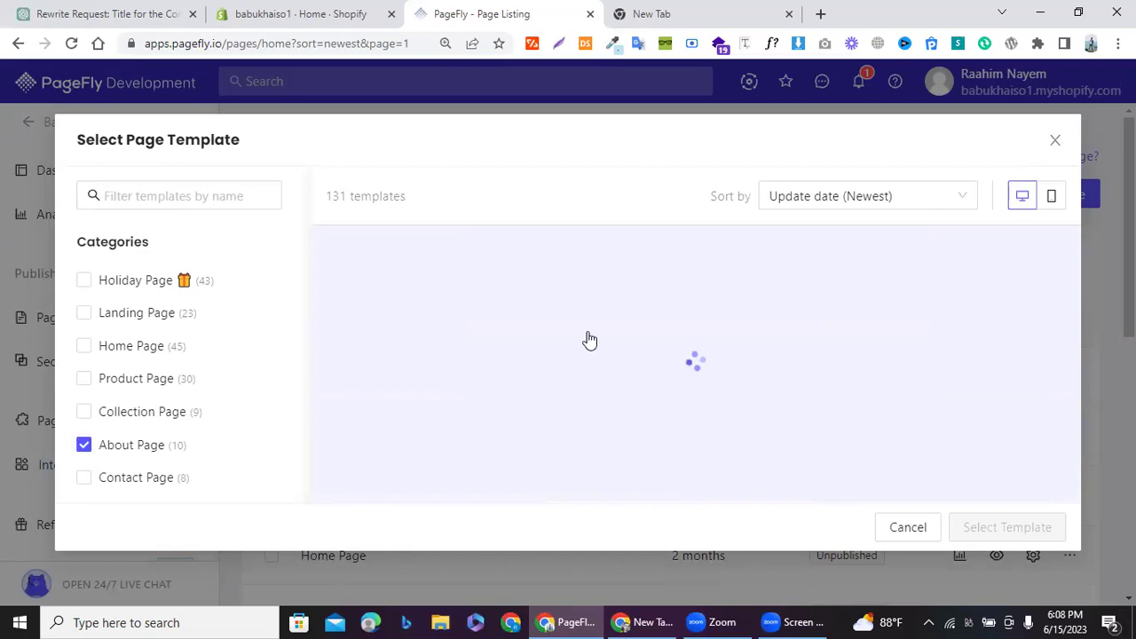
{"action": "scroll", "coordinate": [612, 328], "scroll_direction": "down", "scroll_amount": 1}
{"action": "scroll", "coordinate": [611, 324], "scroll_direction": "down", "scroll_amount": 2}
{"action": "scroll", "coordinate": [611, 325], "scroll_direction": "up", "scroll_amount": 3}
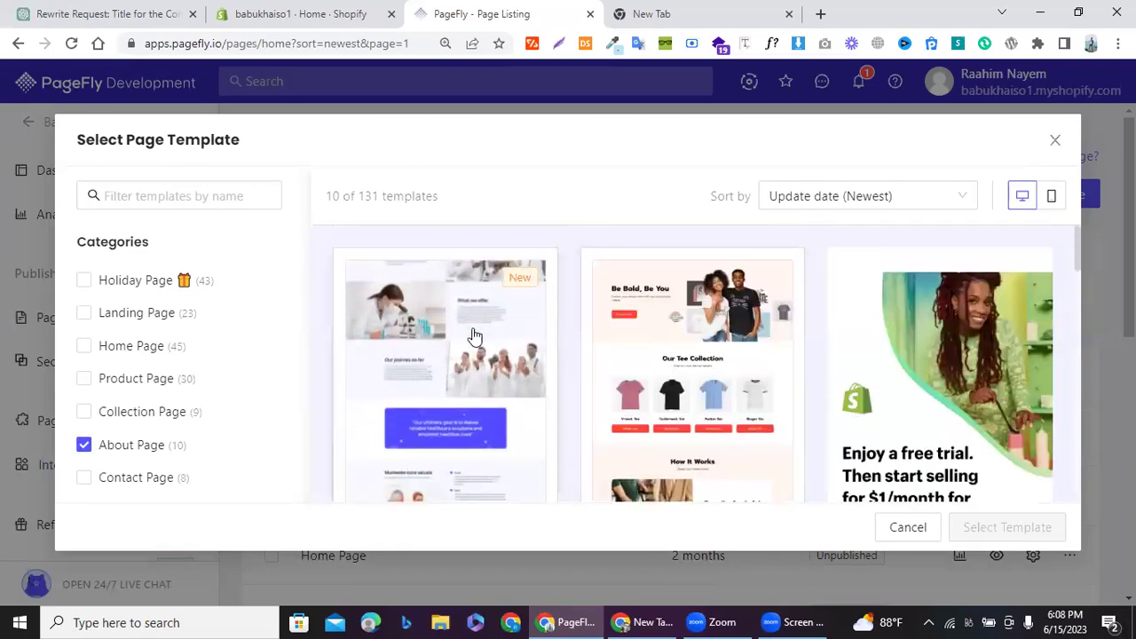
{"action": "scroll", "coordinate": [475, 336], "scroll_direction": "down", "scroll_amount": 5}
{"action": "scroll", "coordinate": [474, 337], "scroll_direction": "down", "scroll_amount": 5}
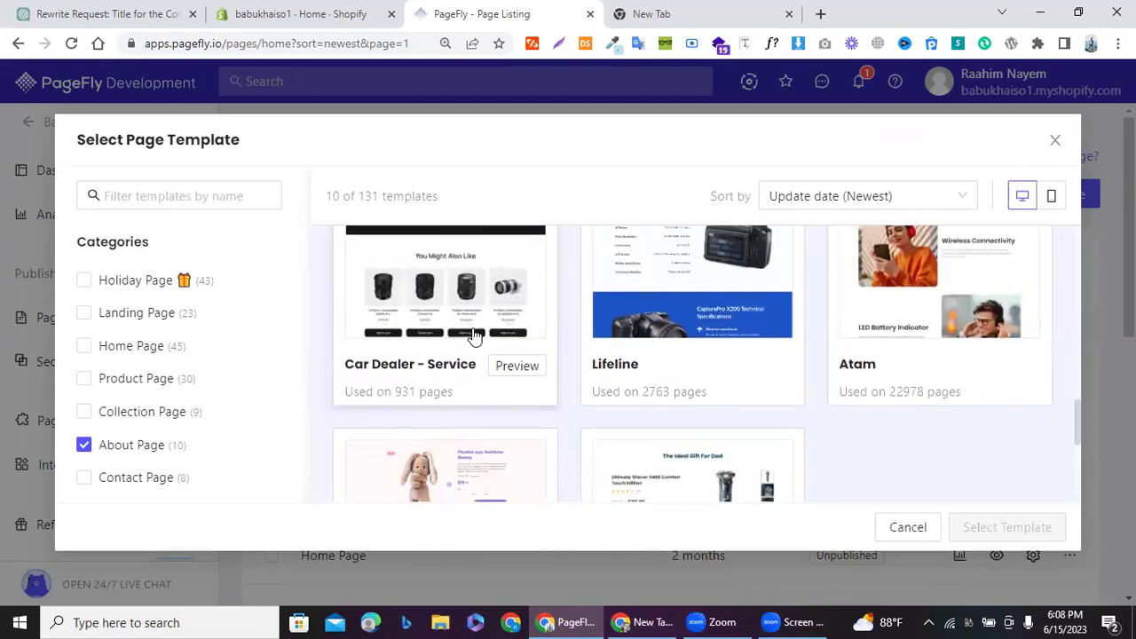
{"action": "scroll", "coordinate": [475, 336], "scroll_direction": "down", "scroll_amount": 5}
{"action": "scroll", "coordinate": [475, 336], "scroll_direction": "up", "scroll_amount": 12}
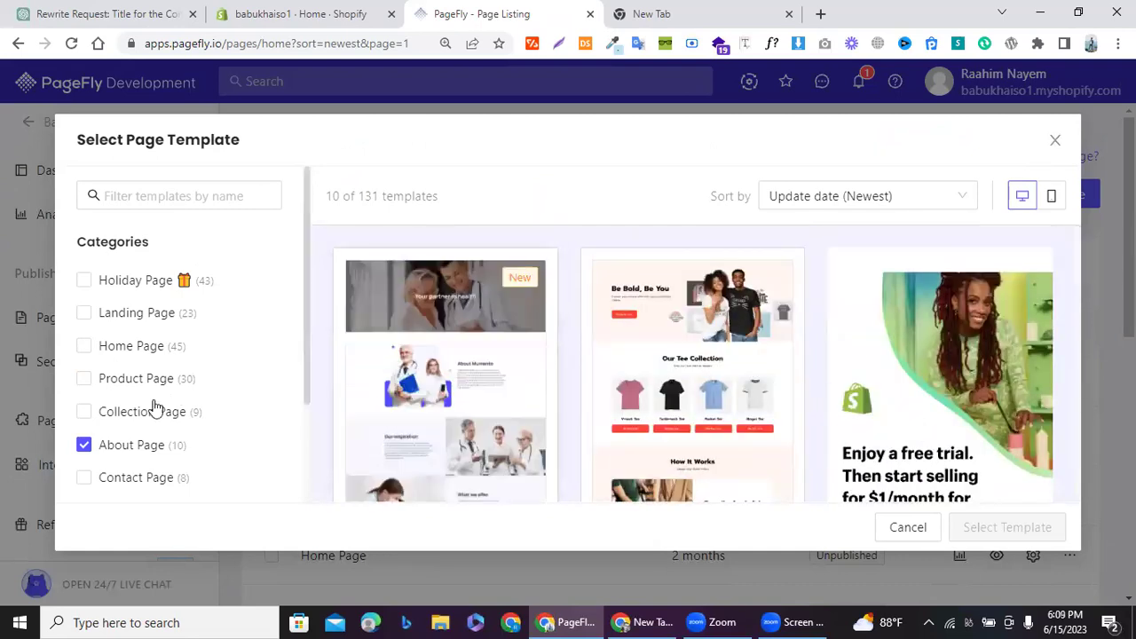
Step: Clear the About Page filter, show only Contact Page templates and browse to the end of the list
{"action": "left_click", "coordinate": [83, 448]}
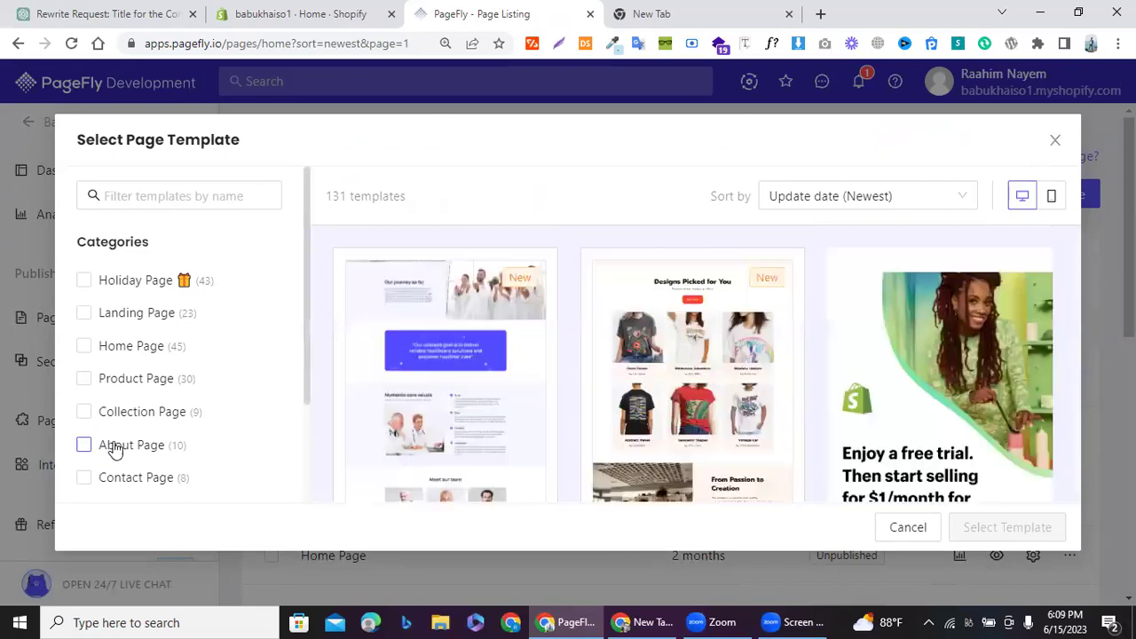
{"action": "left_click", "coordinate": [126, 480]}
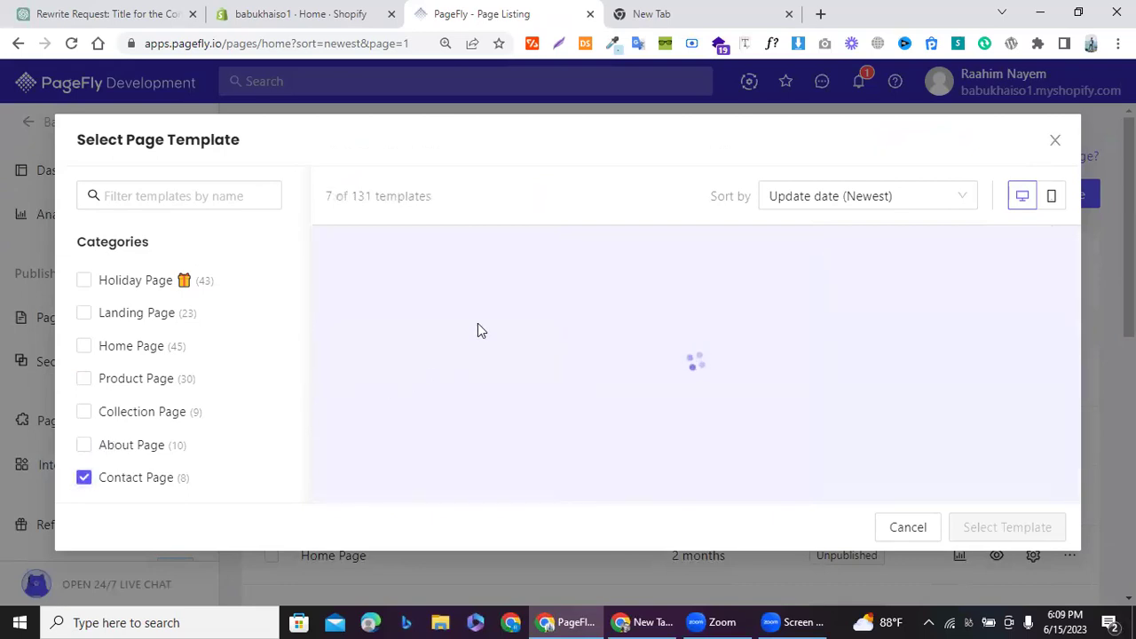
{"action": "scroll", "coordinate": [669, 337], "scroll_direction": "down", "scroll_amount": 3}
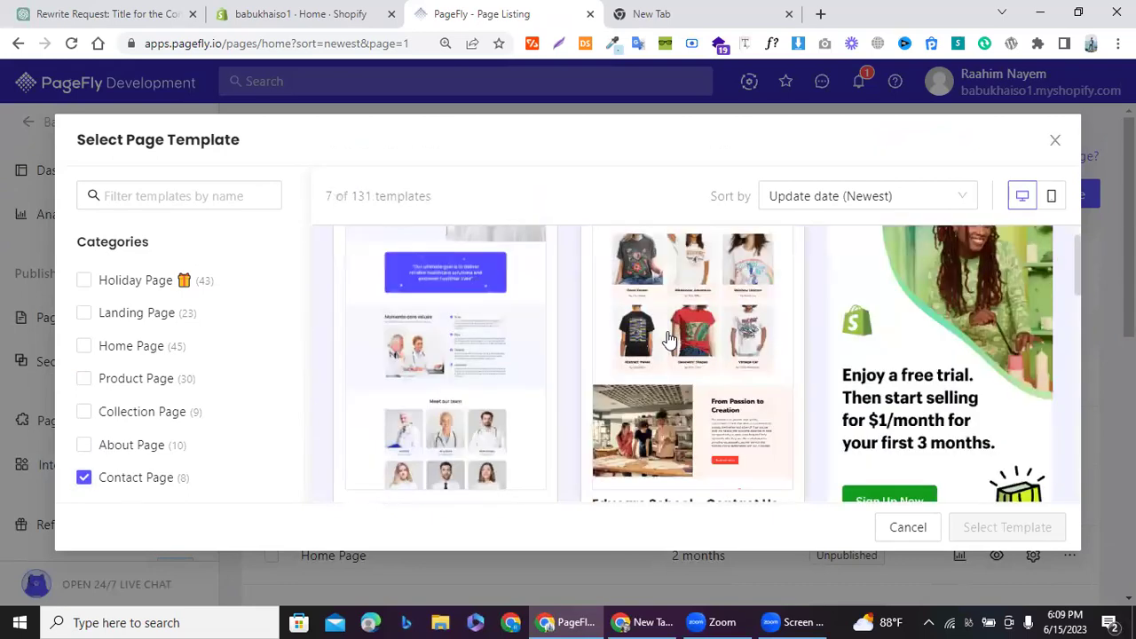
{"action": "scroll", "coordinate": [710, 373], "scroll_direction": "down", "scroll_amount": 5}
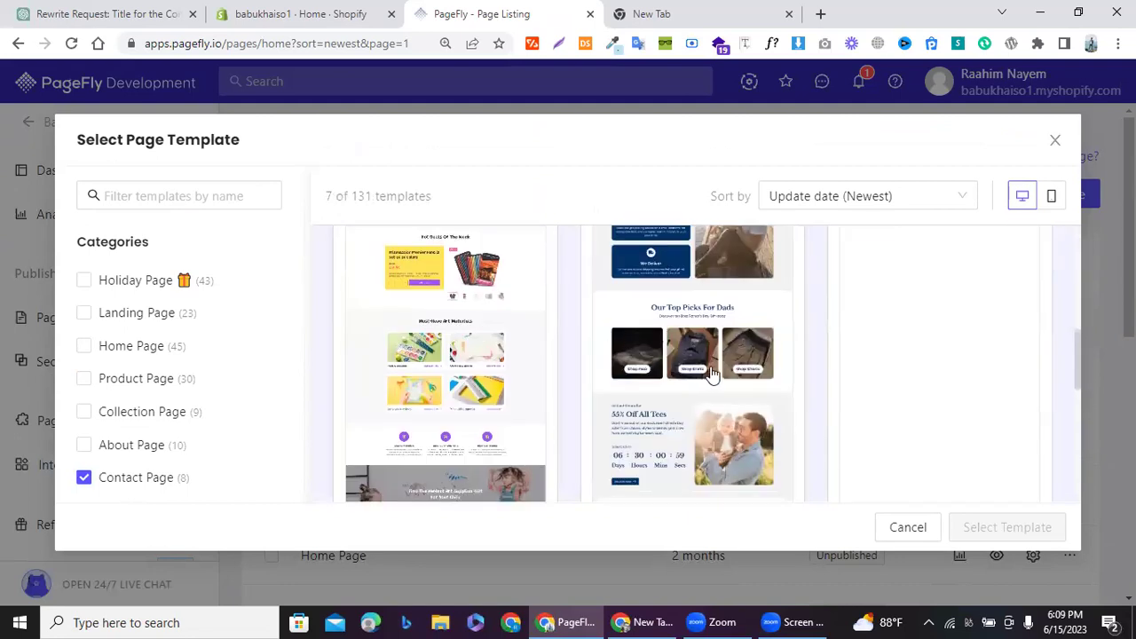
{"action": "scroll", "coordinate": [710, 372], "scroll_direction": "down", "scroll_amount": 1}
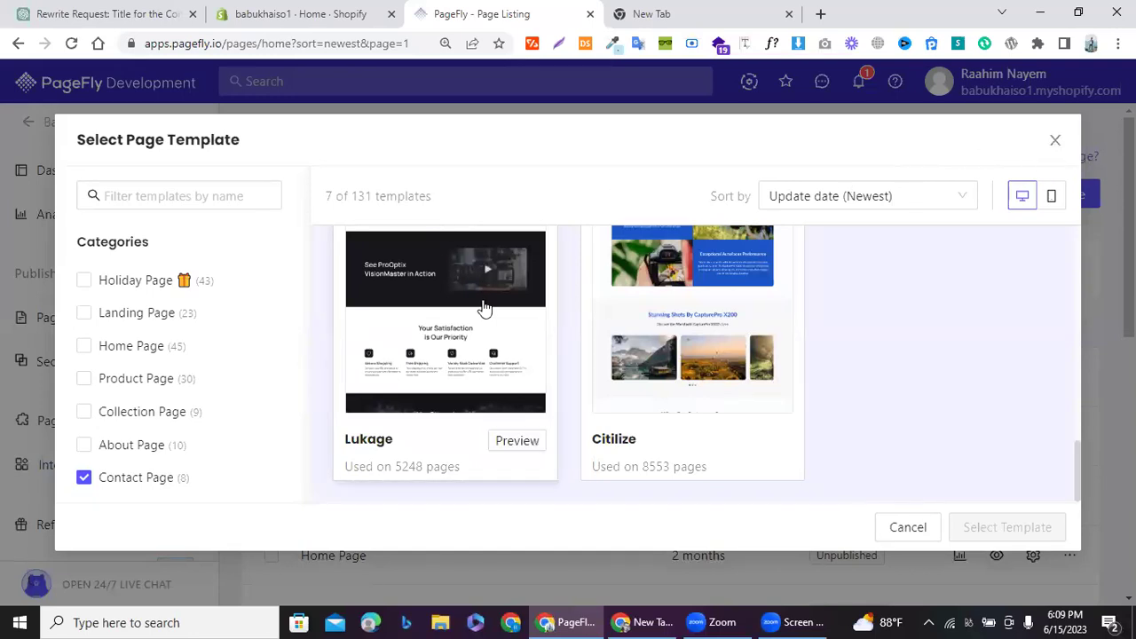
Step: Close the template picker without choosing a design and create a blank home page in the page editor
{"action": "scroll", "coordinate": [481, 310], "scroll_direction": "up", "scroll_amount": 5}
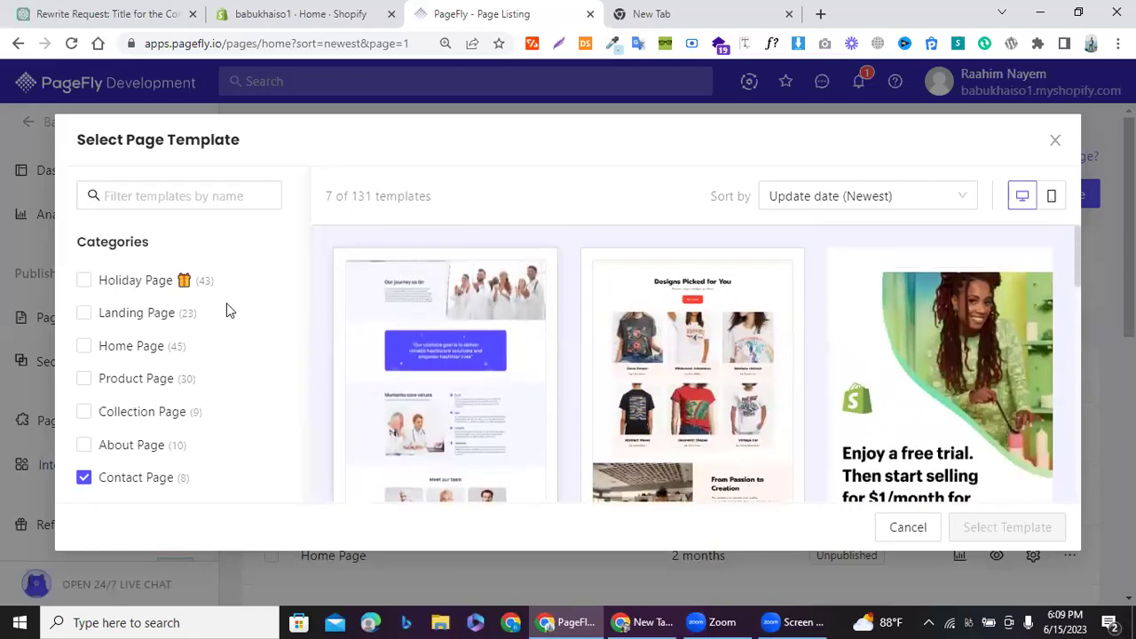
{"action": "left_click", "coordinate": [1054, 143]}
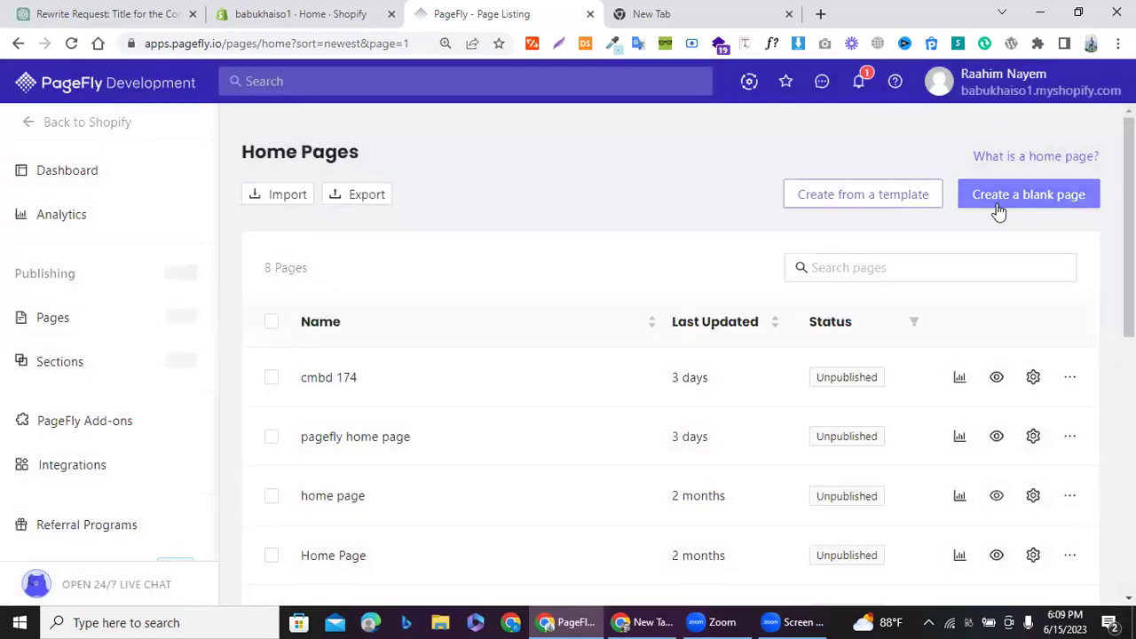
{"action": "left_click", "coordinate": [1013, 205]}
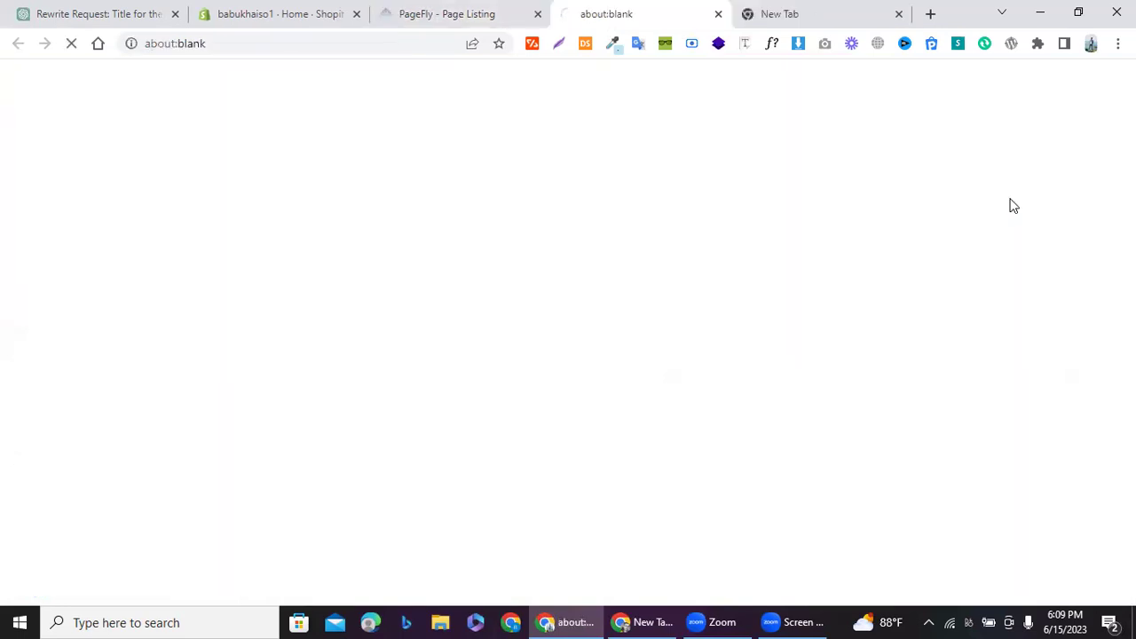
{"action": "left_click", "coordinate": [474, 8]}
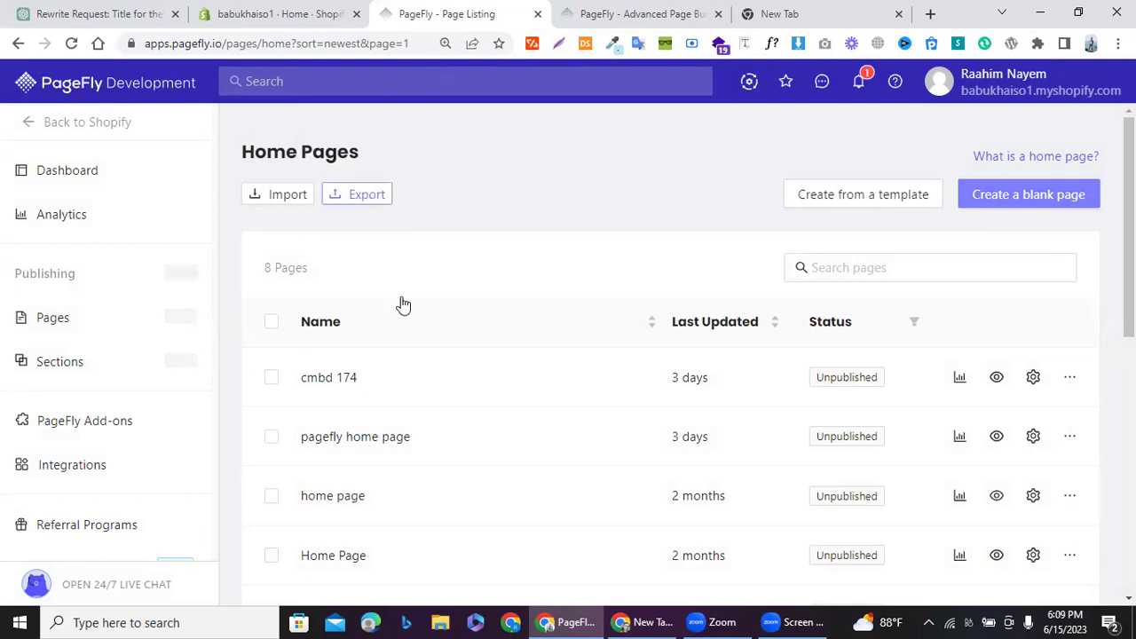
{"action": "left_click", "coordinate": [572, 12]}
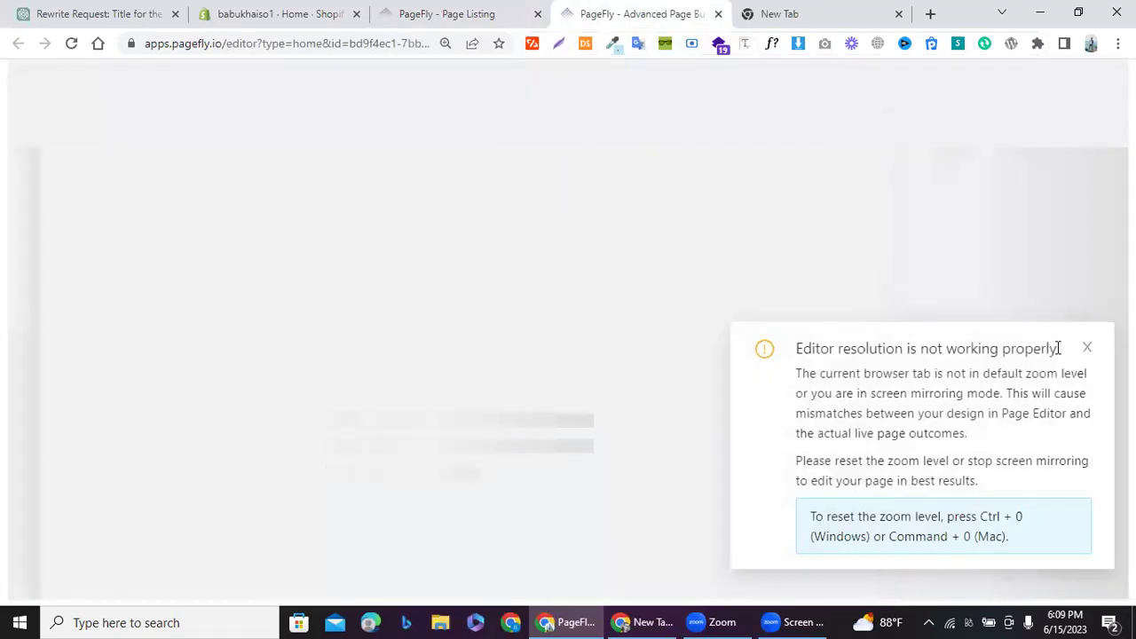
{"action": "left_click", "coordinate": [1086, 348]}
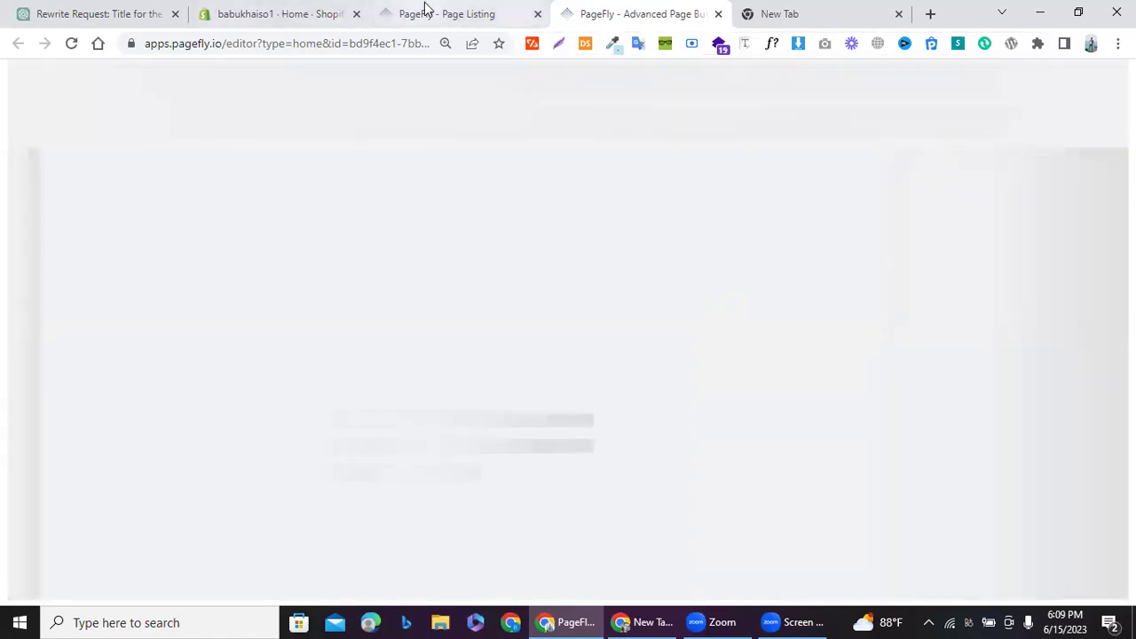
{"action": "mouse_move", "coordinate": [426, 8]}
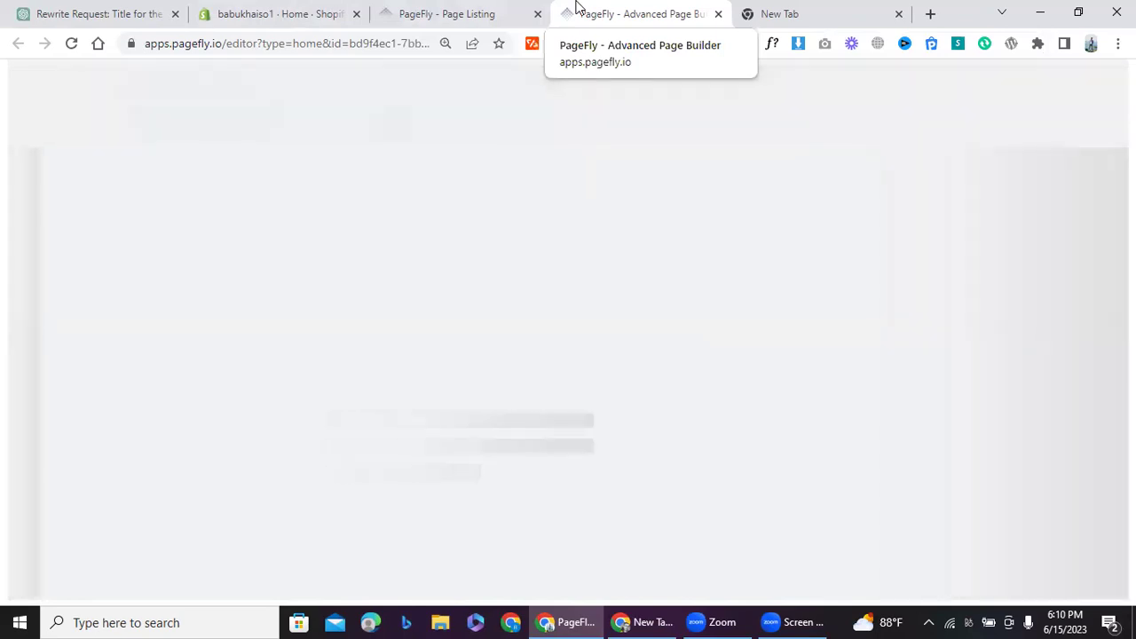
{"action": "left_click", "coordinate": [431, 21]}
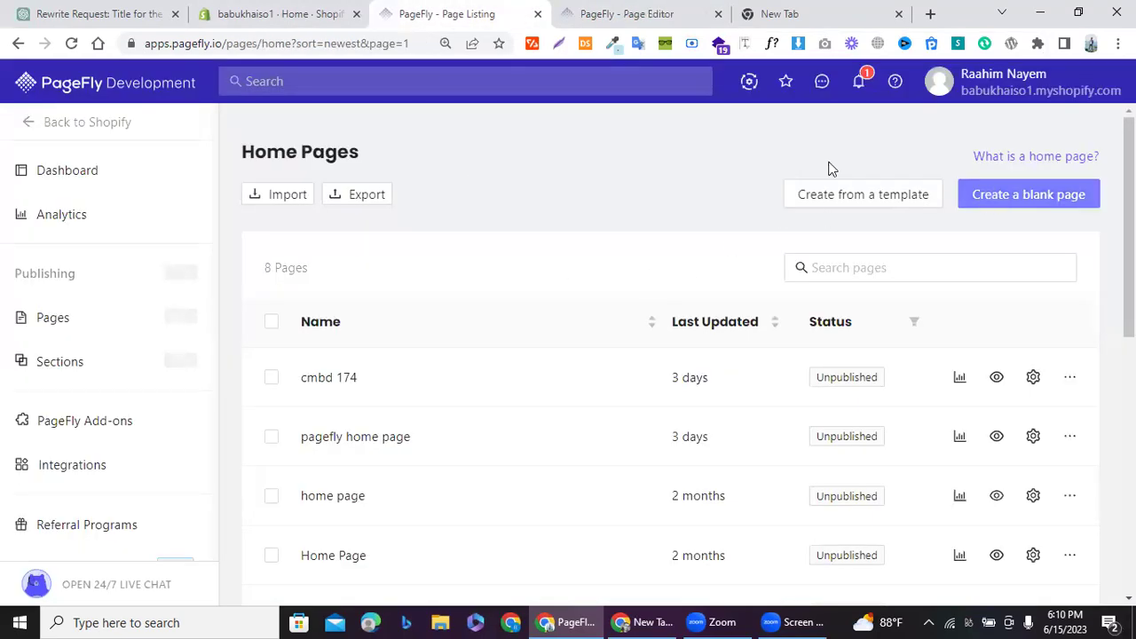
{"action": "left_click", "coordinate": [639, 10]}
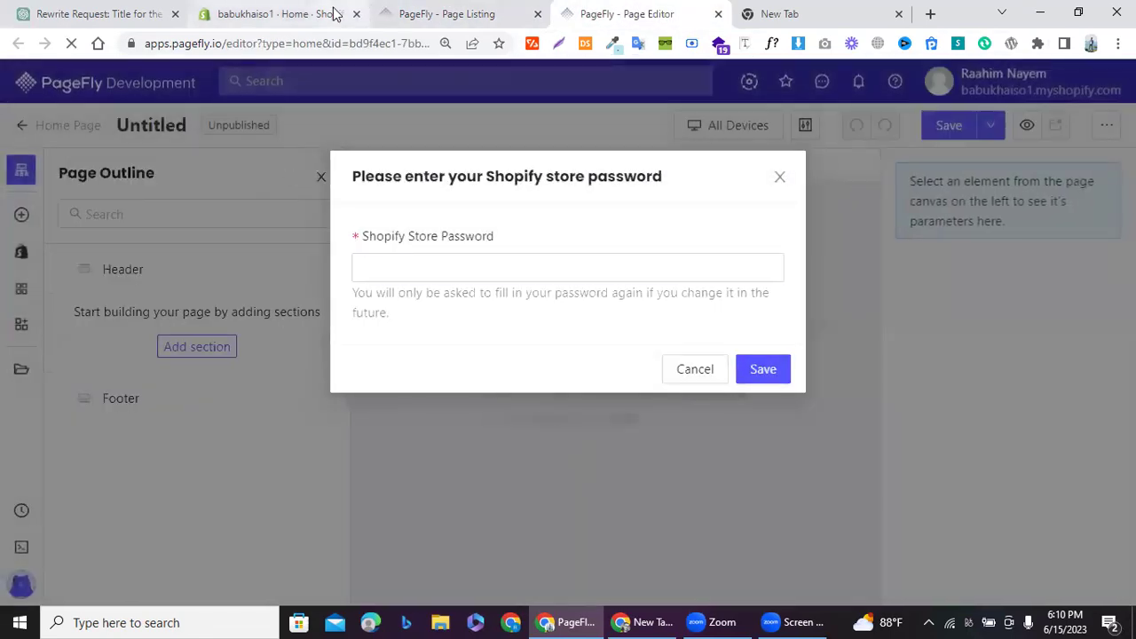
Step: Switch to the Shopify admin and close the dialog of recommended apps
{"action": "left_click", "coordinate": [337, 12]}
{"action": "left_click", "coordinate": [943, 108]}
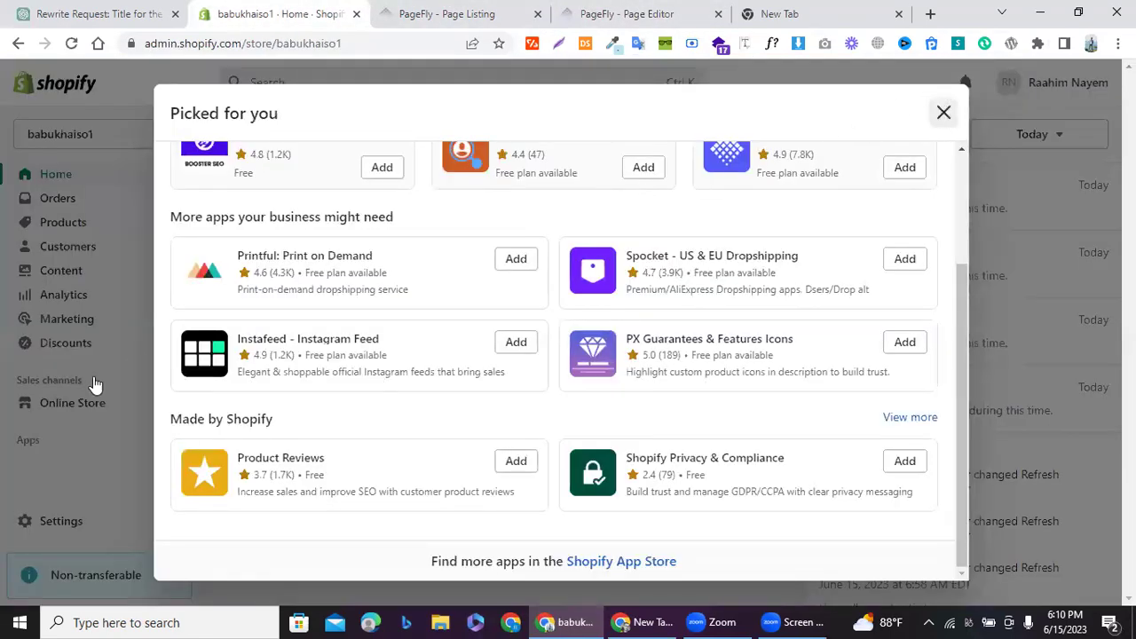
{"action": "left_click", "coordinate": [40, 443]}
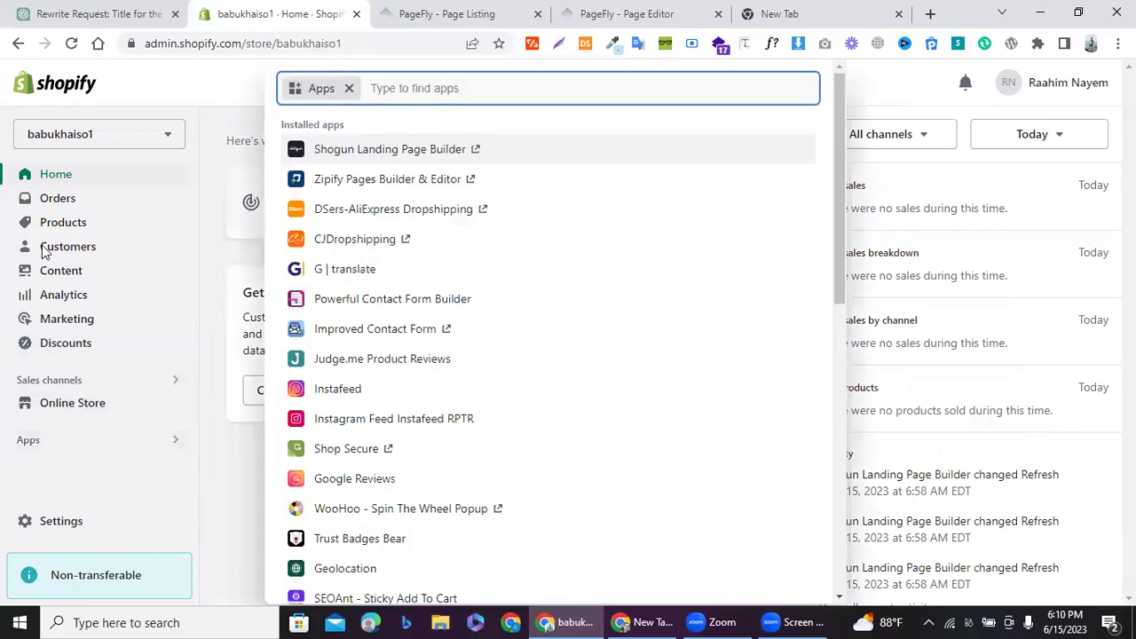
{"action": "left_click", "coordinate": [52, 454]}
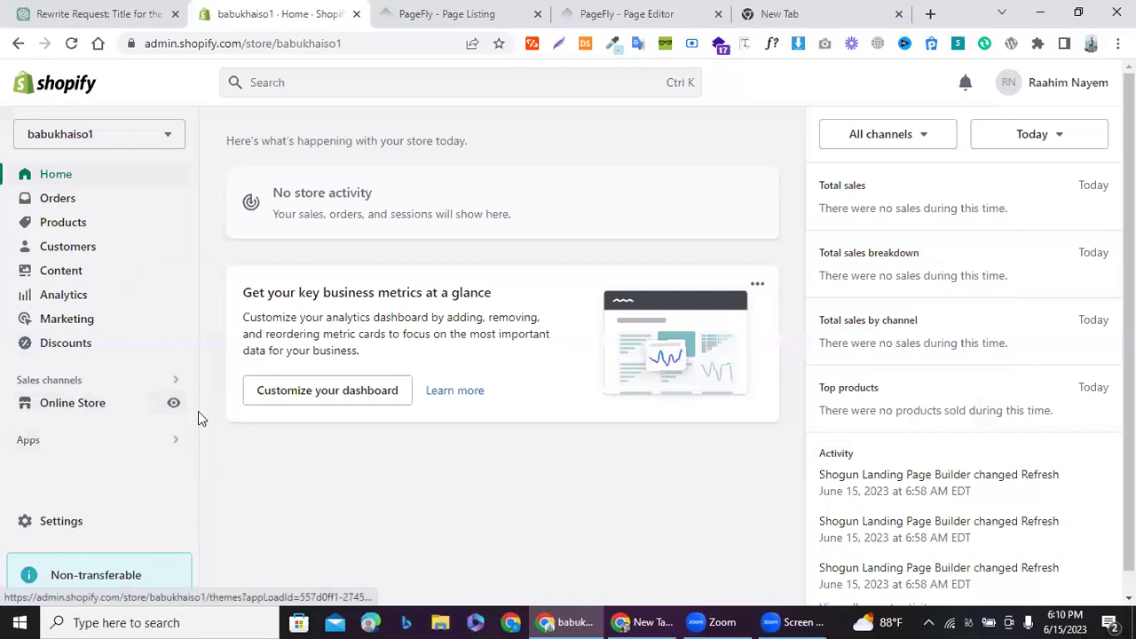
{"action": "left_click", "coordinate": [64, 447]}
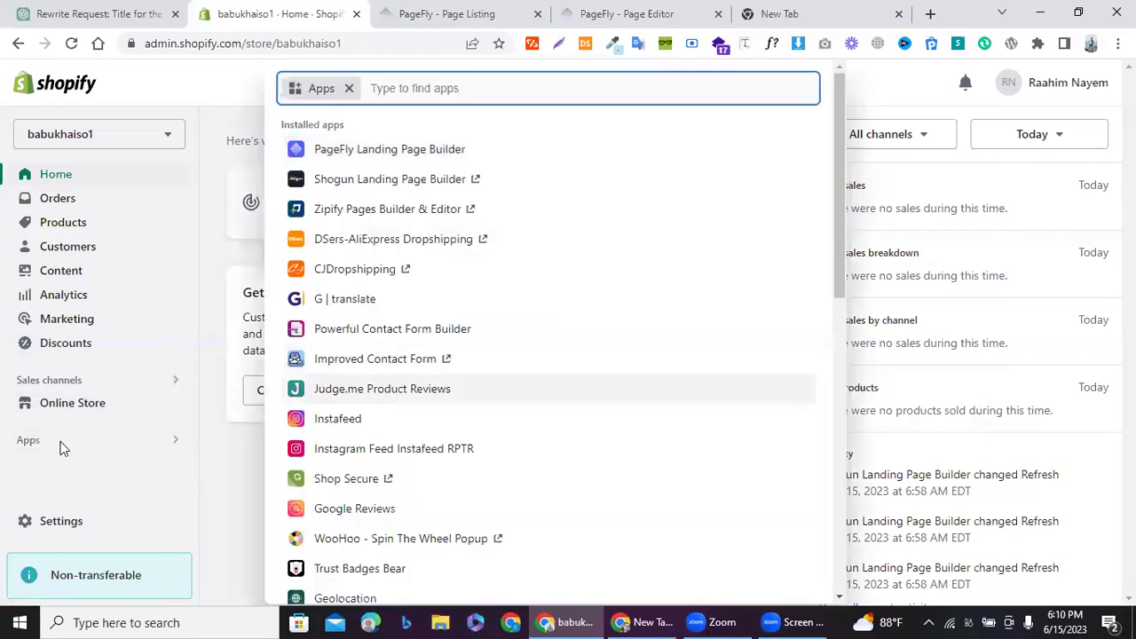
{"action": "left_click", "coordinate": [38, 406]}
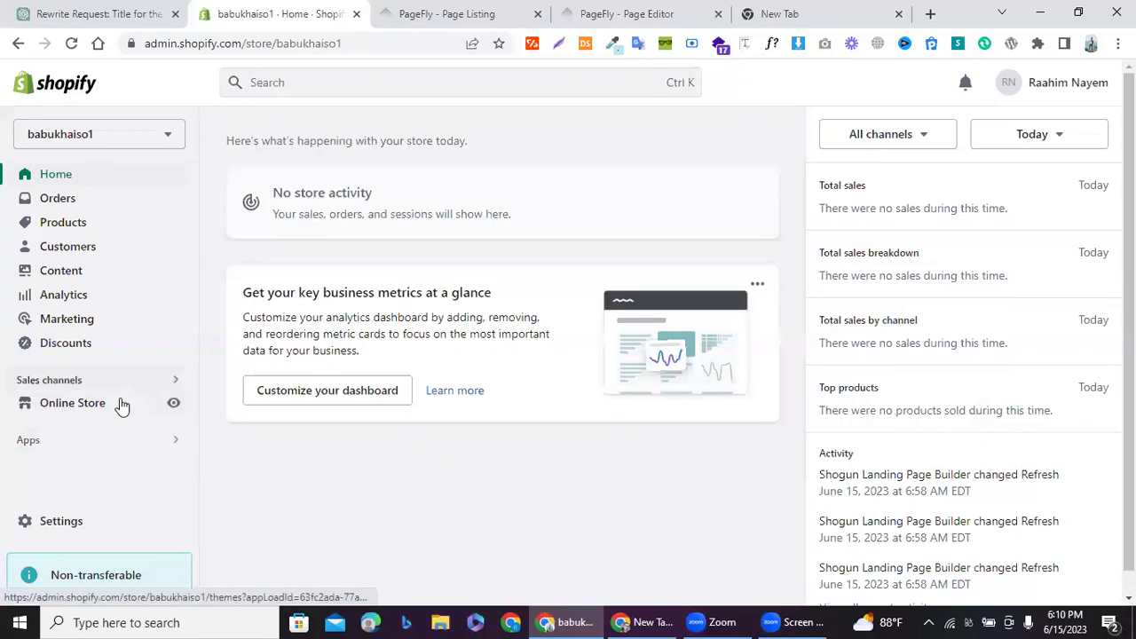
Step: Open the Online Store preferences and copy the store password from the Password protection settings
{"action": "left_click", "coordinate": [122, 407]}
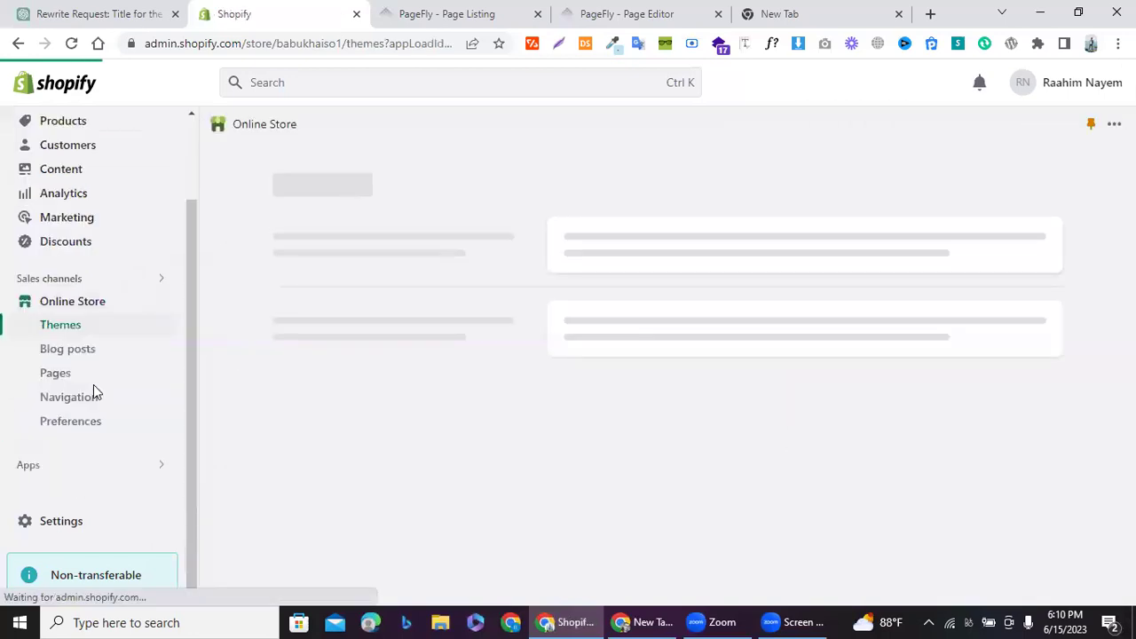
{"action": "left_click", "coordinate": [77, 426]}
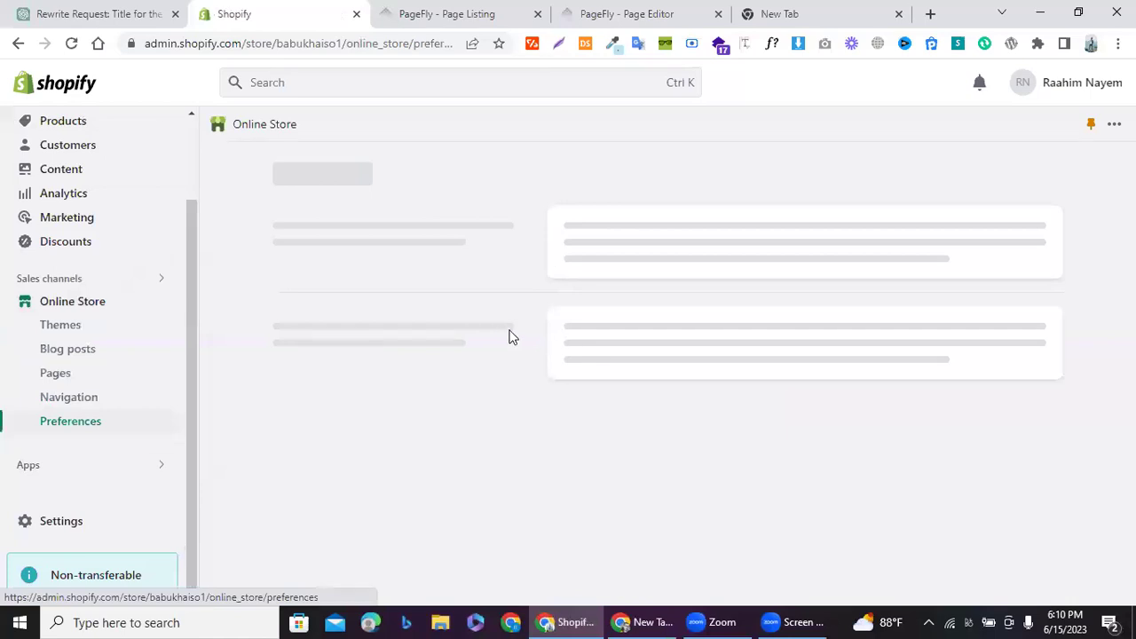
{"action": "scroll", "coordinate": [510, 335], "scroll_direction": "down", "scroll_amount": 7}
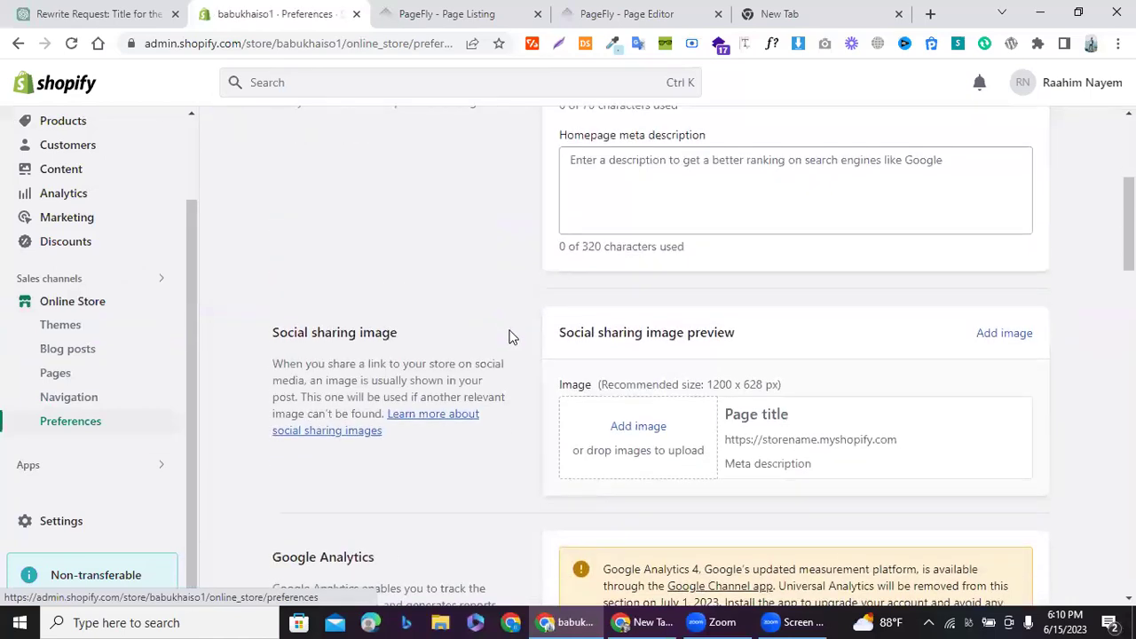
{"action": "scroll", "coordinate": [597, 426], "scroll_direction": "down", "scroll_amount": 6}
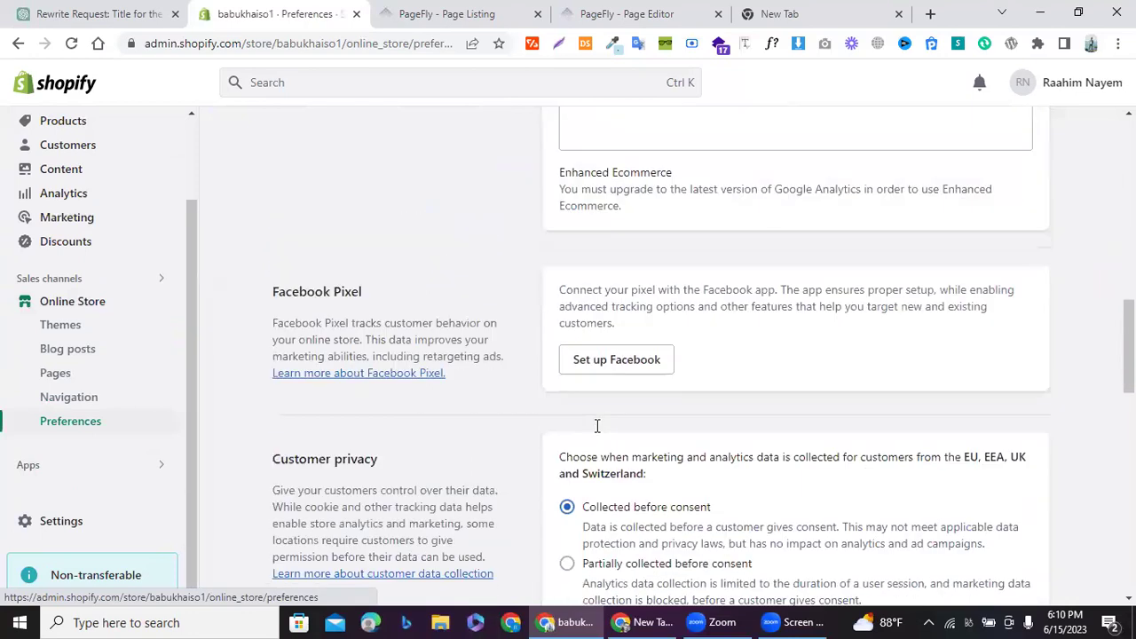
{"action": "scroll", "coordinate": [550, 317], "scroll_direction": "down", "scroll_amount": 5}
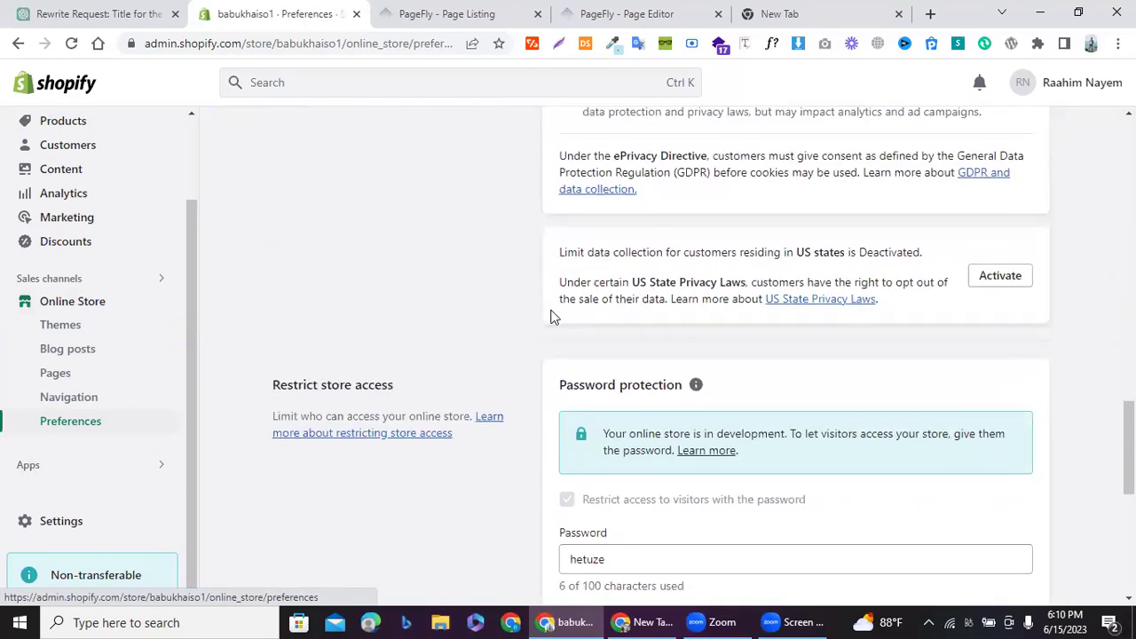
{"action": "double_click", "coordinate": [608, 424]}
{"action": "key", "text": "ctrl+c"}
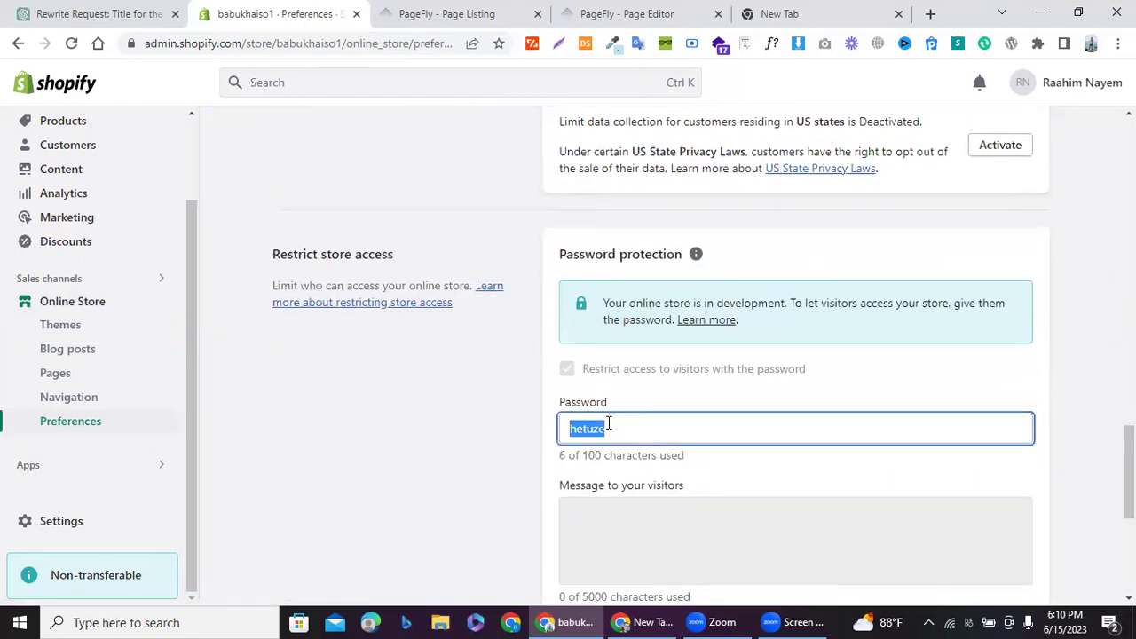
Step: Return to the PageFly editor, paste the copied password as the Shopify Store Password and save it
{"action": "left_click", "coordinate": [587, 8]}
{"action": "left_click", "coordinate": [507, 257]}
{"action": "key", "text": "ctrl+v"}
{"action": "left_click", "coordinate": [751, 368]}
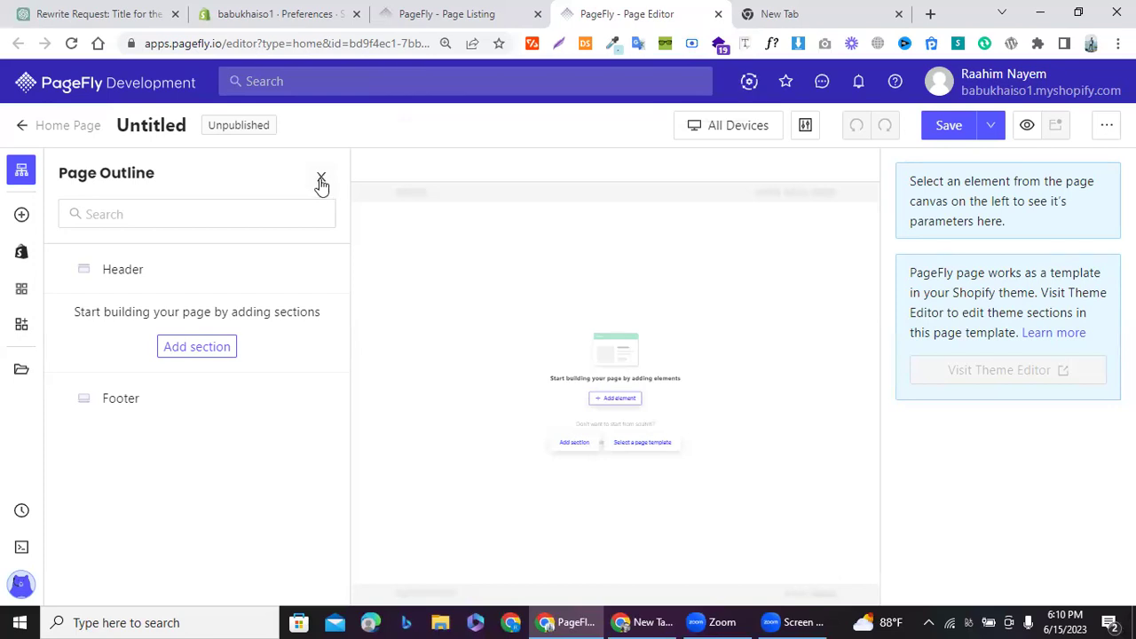
Step: Hide and reshow the page outline, and open the element library to view the Layout options
{"action": "left_click", "coordinate": [321, 181]}
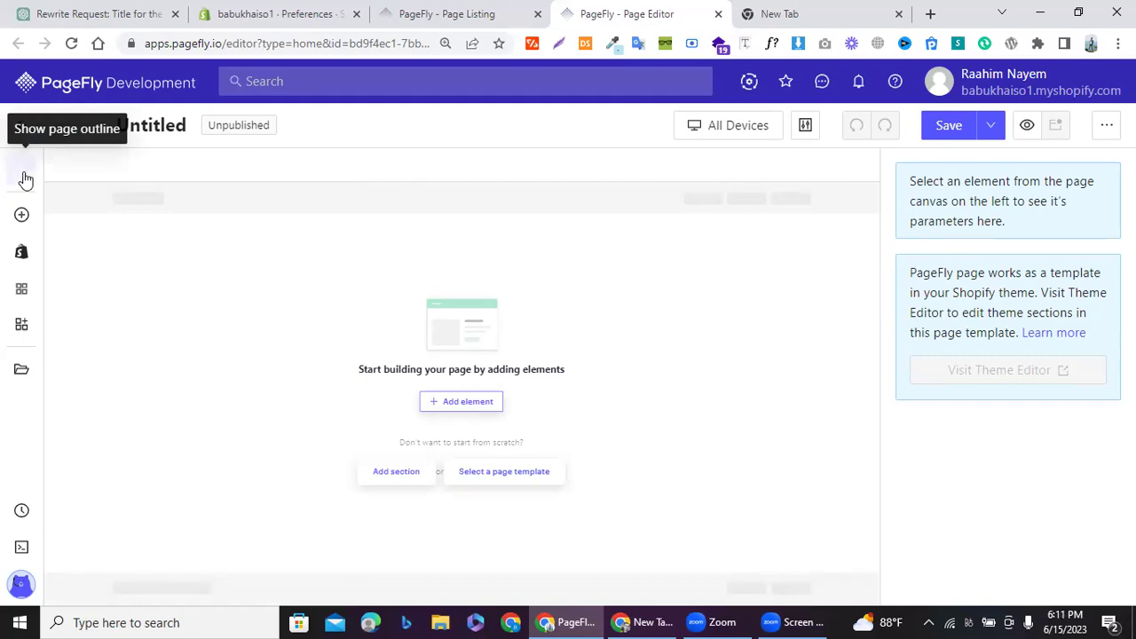
{"action": "left_click", "coordinate": [23, 174]}
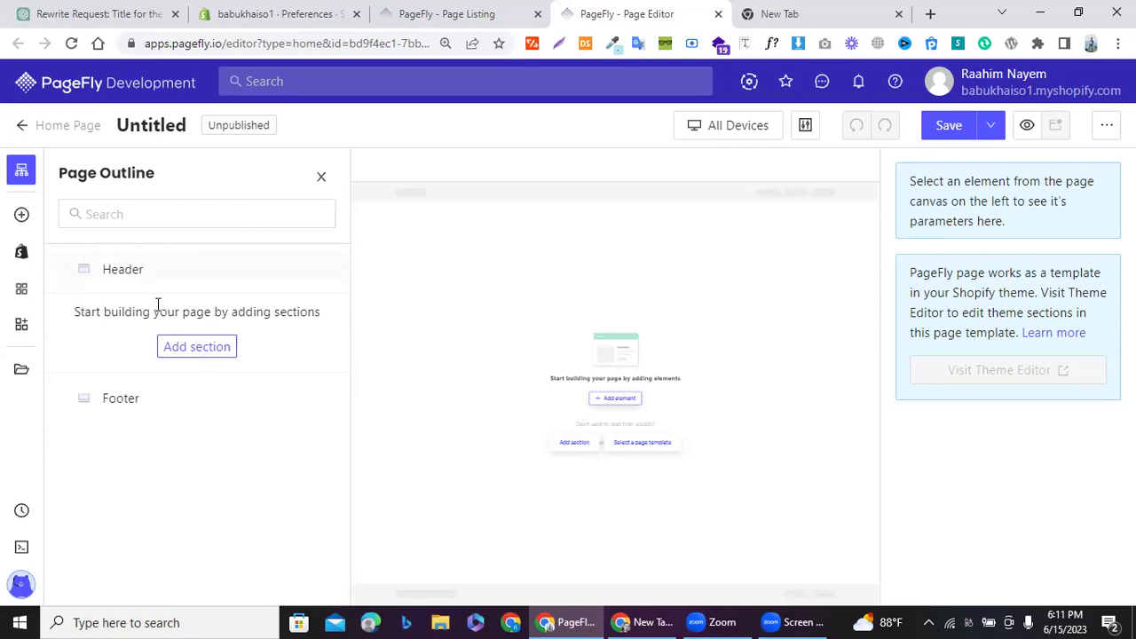
{"action": "left_click", "coordinate": [20, 218]}
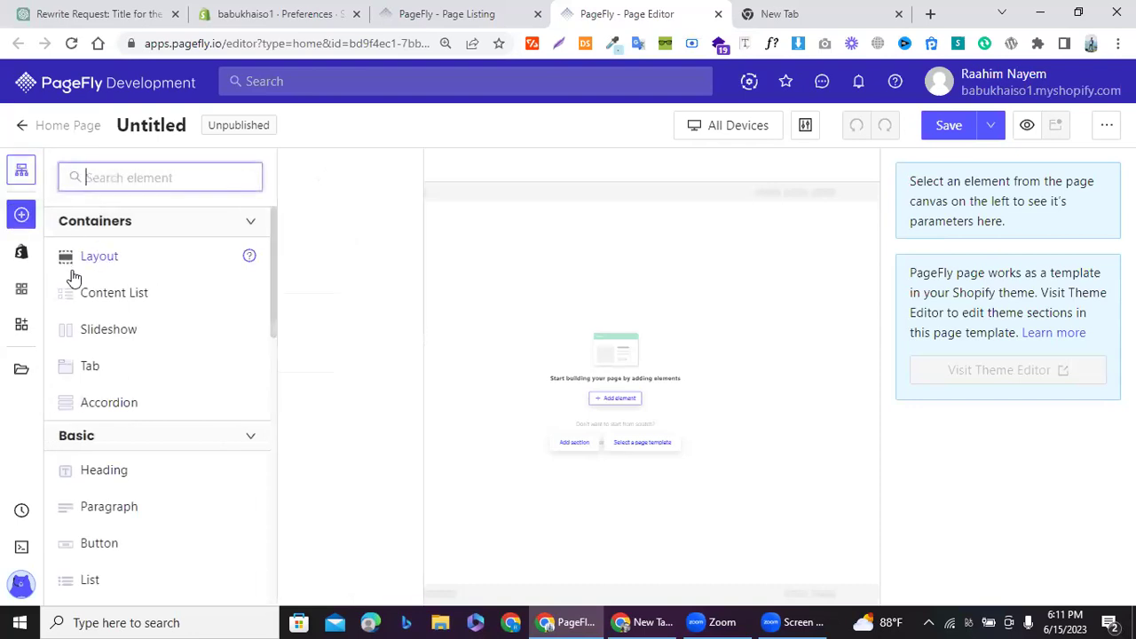
{"action": "mouse_move", "coordinate": [93, 262]}
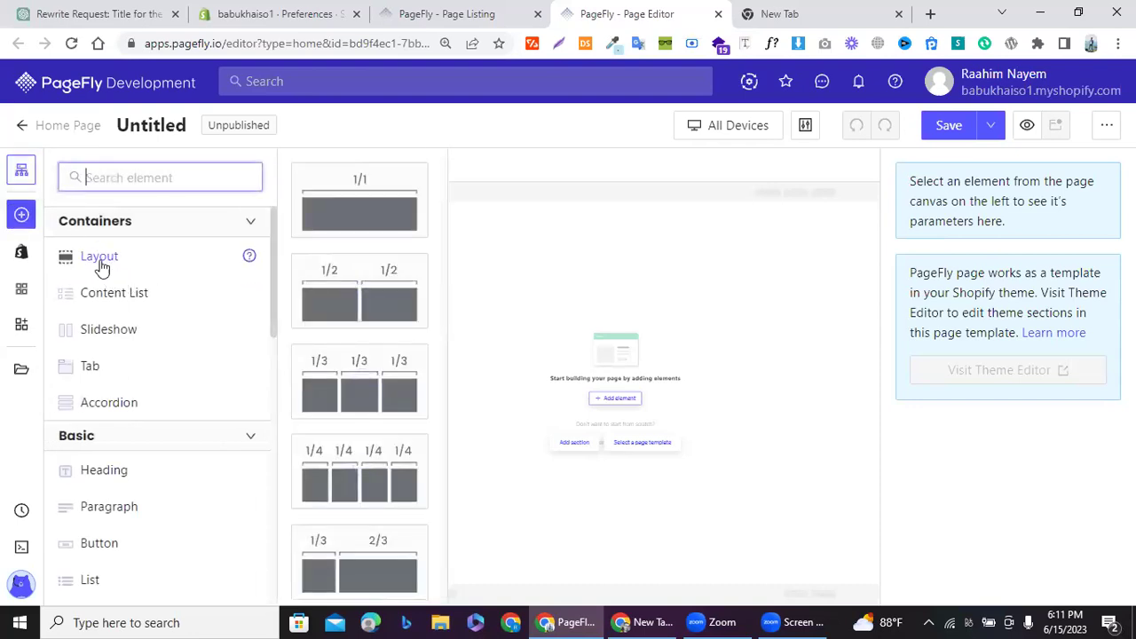
Step: Collapse the Containers, Basic, Media, Social and Advanced categories in the element library
{"action": "left_click", "coordinate": [255, 228]}
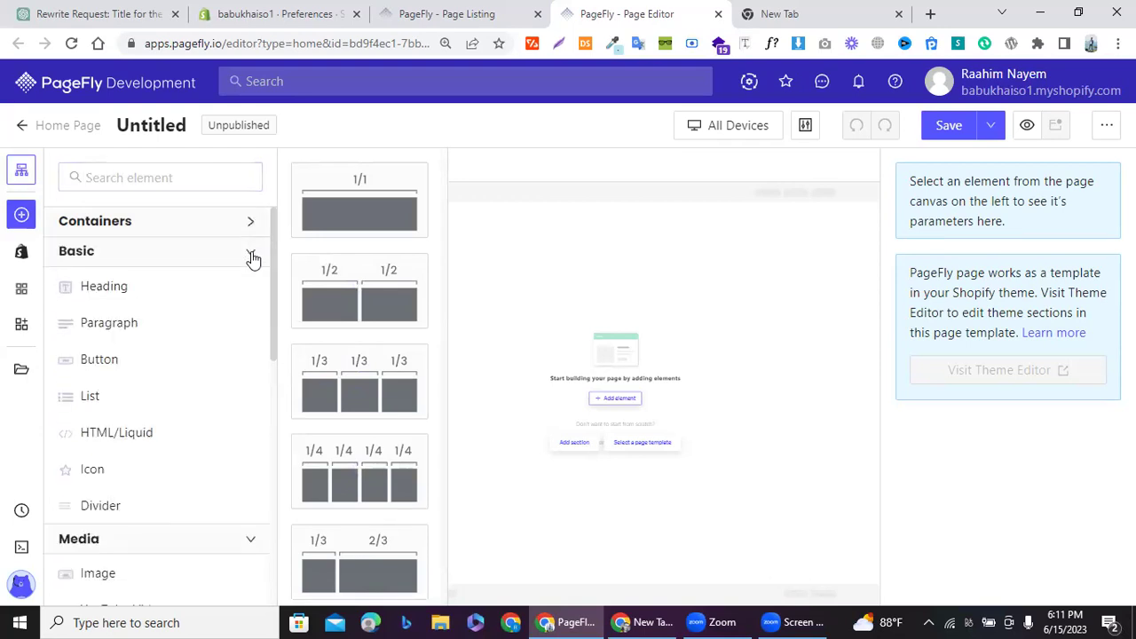
{"action": "left_click", "coordinate": [249, 255]}
{"action": "left_click", "coordinate": [249, 283]}
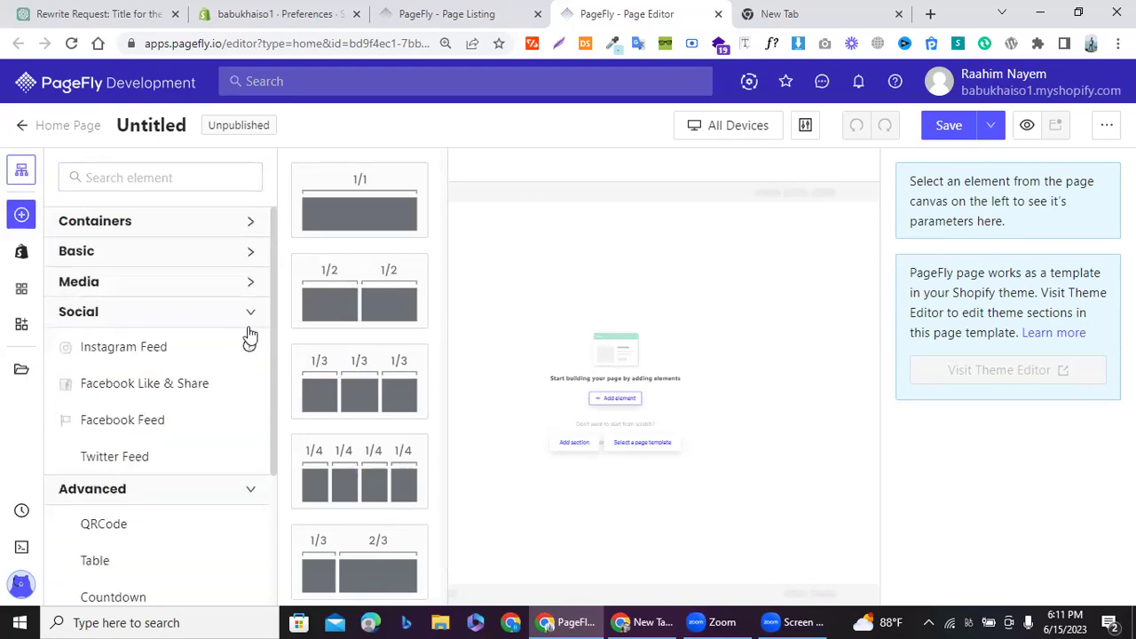
{"action": "left_click", "coordinate": [249, 317]}
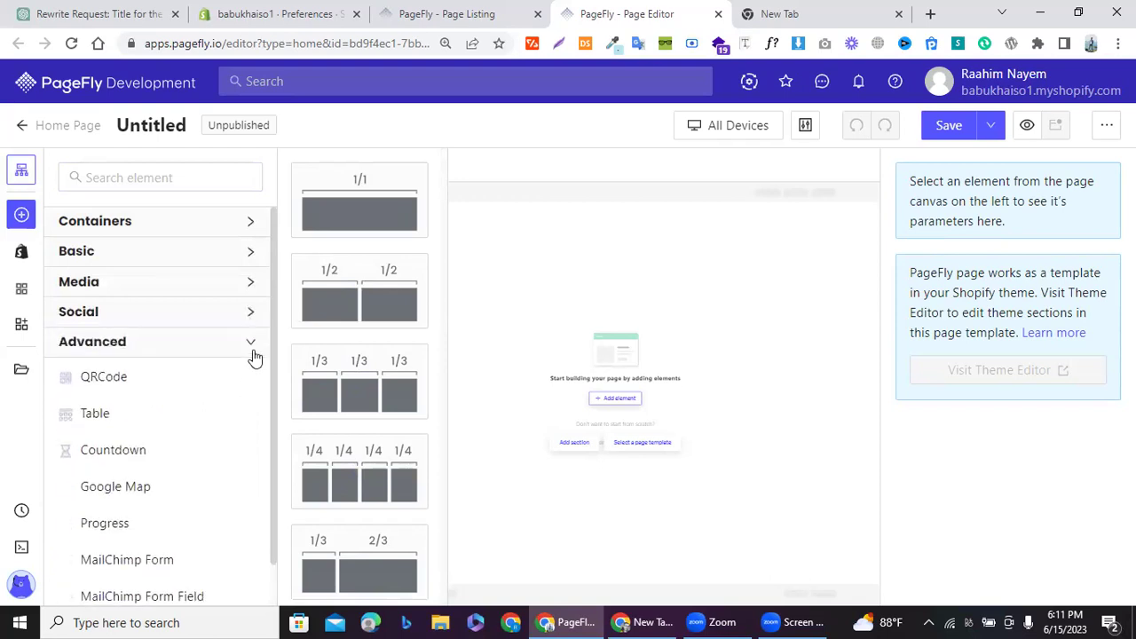
{"action": "left_click", "coordinate": [252, 350]}
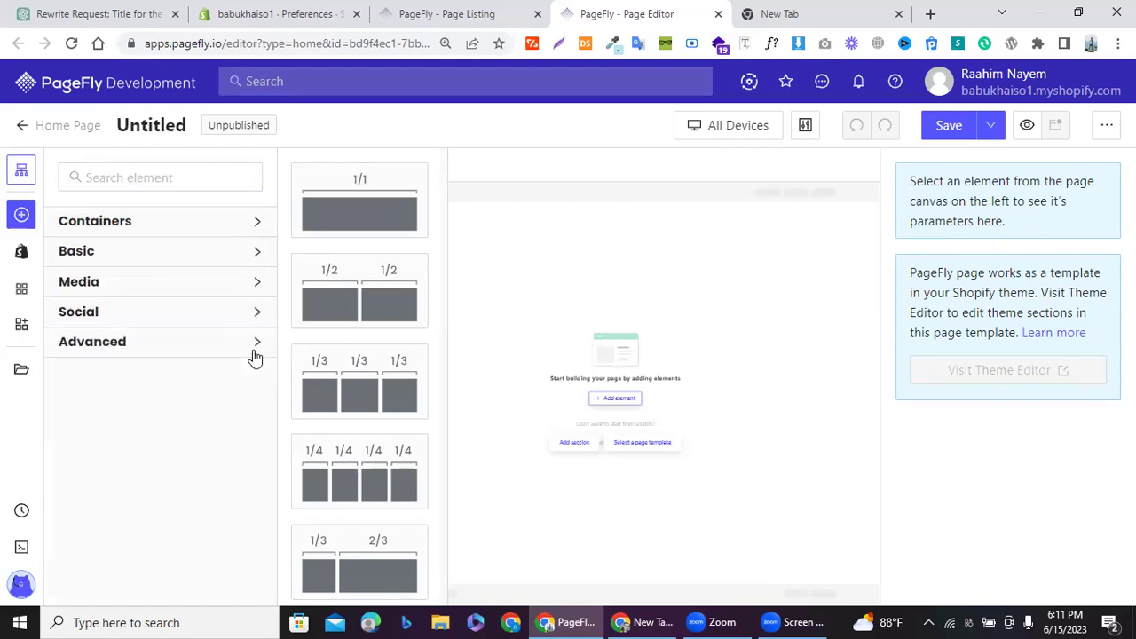
Step: Expand the Containers category and look through the Layout column arrangements down to Block
{"action": "left_click", "coordinate": [115, 224]}
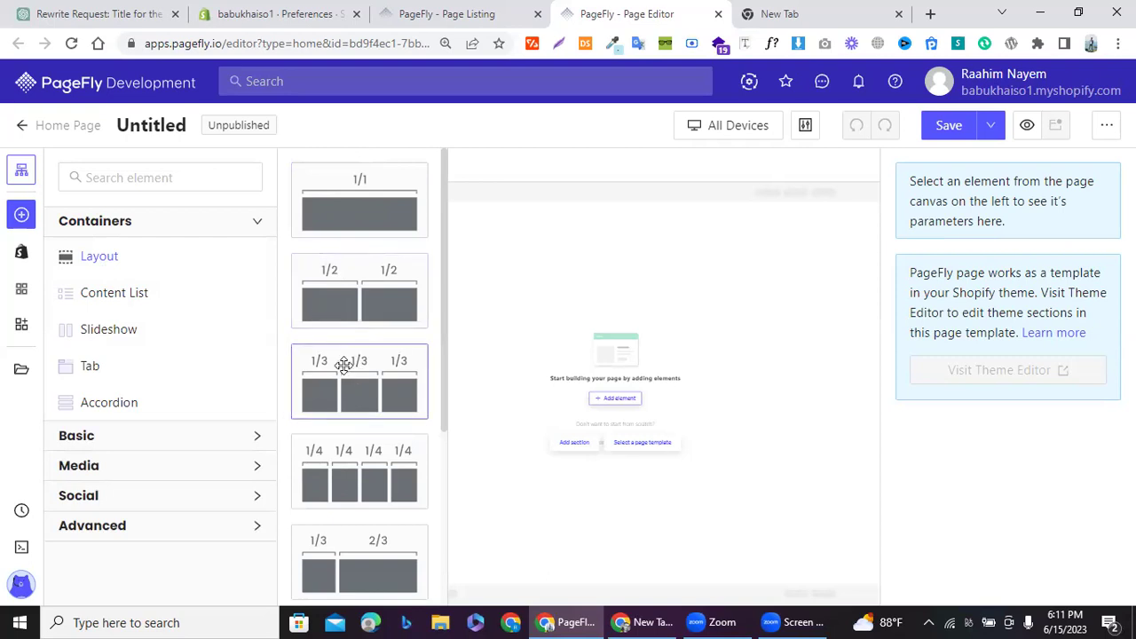
{"action": "scroll", "coordinate": [353, 435], "scroll_direction": "down", "scroll_amount": 2}
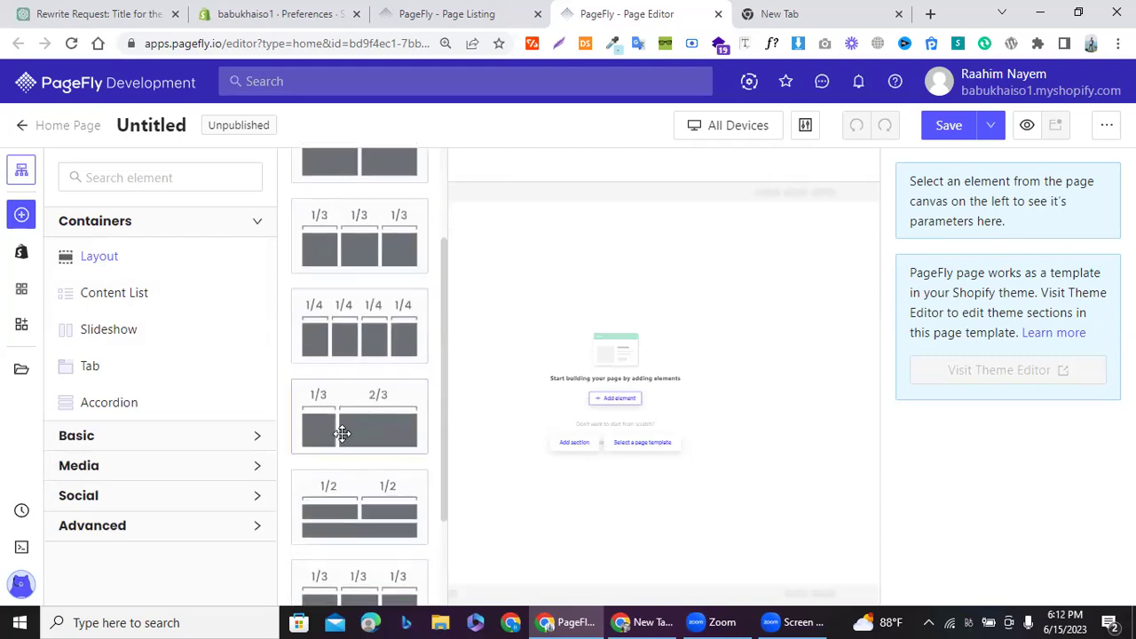
{"action": "scroll", "coordinate": [349, 375], "scroll_direction": "down", "scroll_amount": 2}
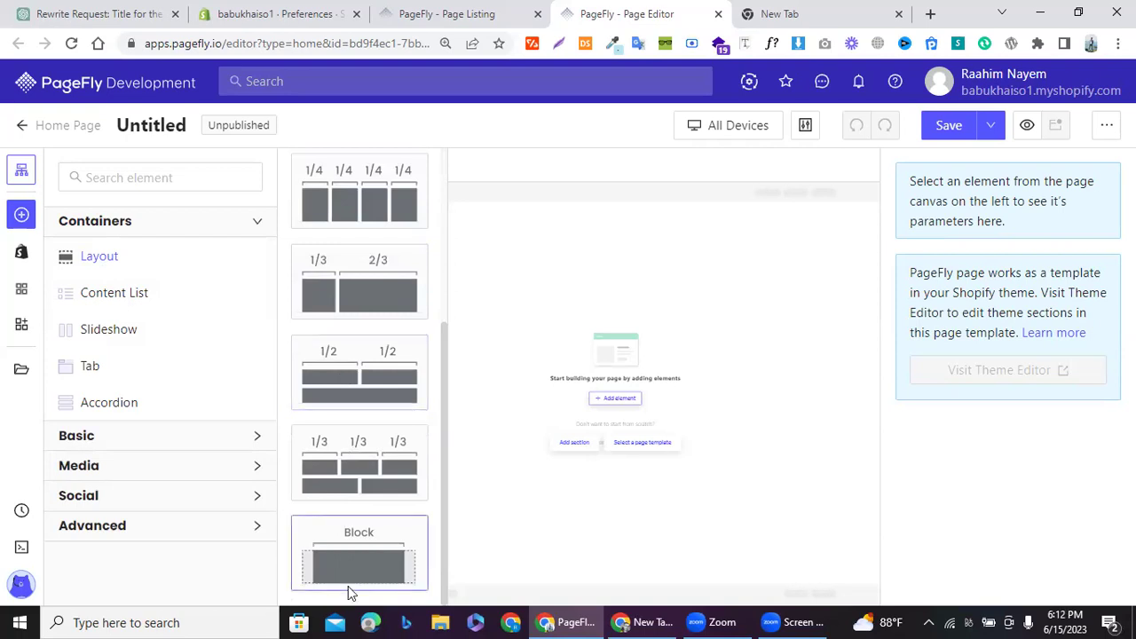
{"action": "scroll", "coordinate": [363, 297], "scroll_direction": "up", "scroll_amount": 3}
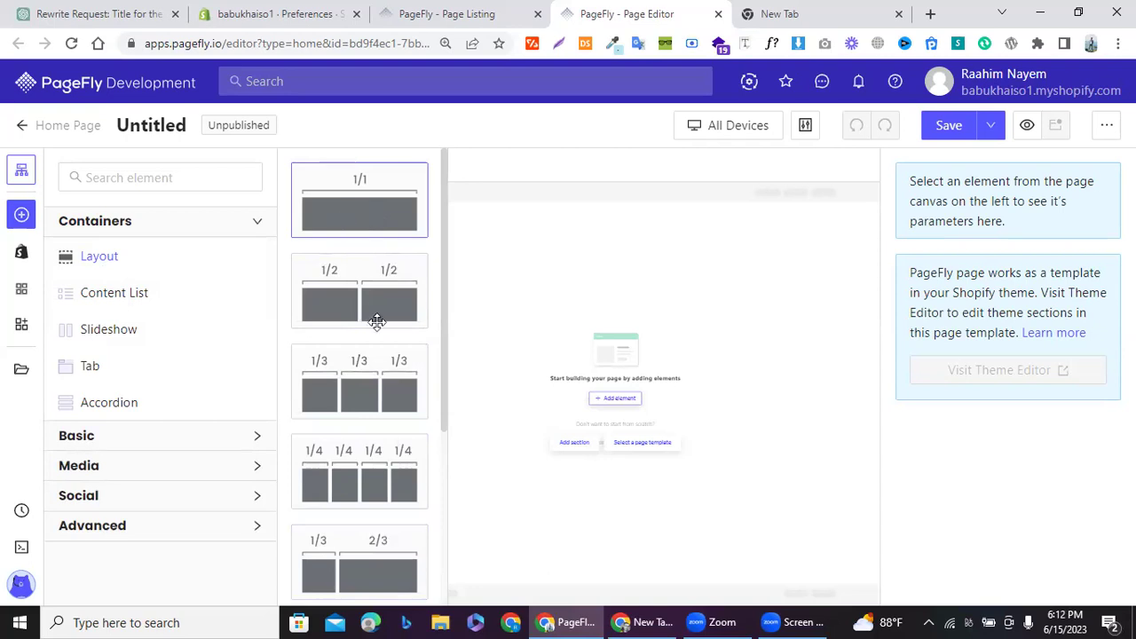
Step: View the Content List element's variants in the Containers category down to the last one
{"action": "left_click", "coordinate": [133, 299]}
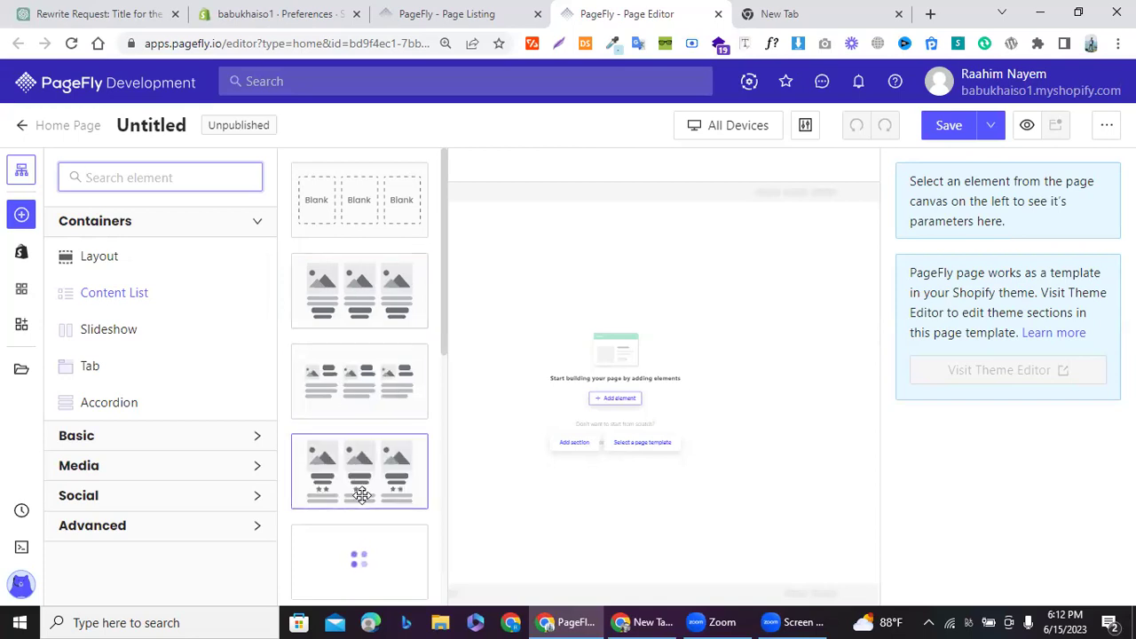
{"action": "scroll", "coordinate": [361, 489], "scroll_direction": "down", "scroll_amount": 1}
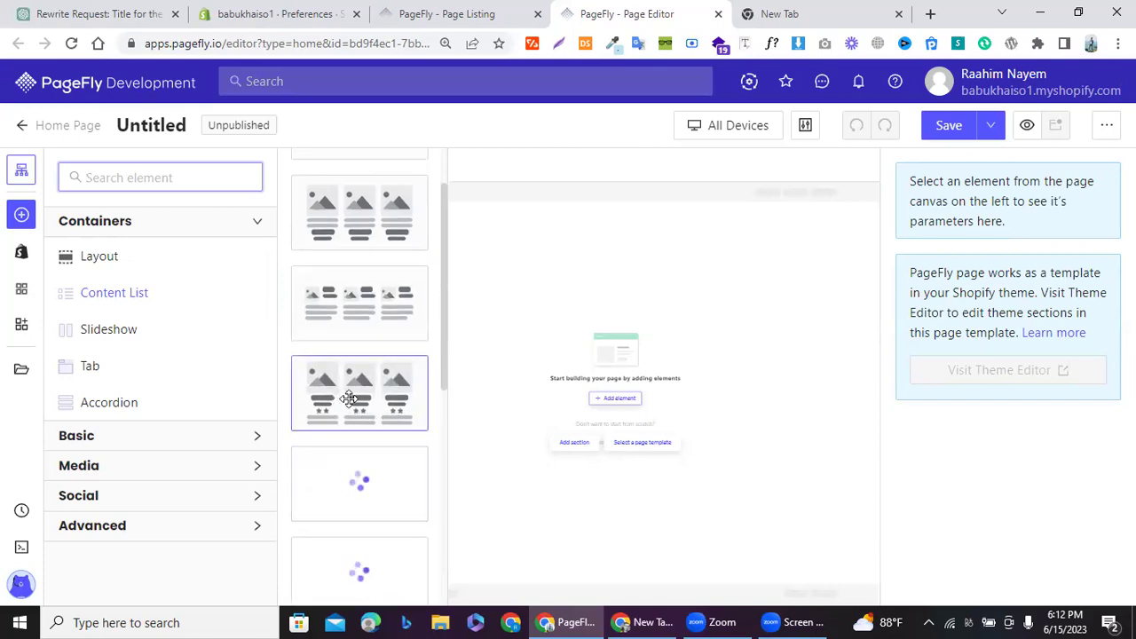
{"action": "scroll", "coordinate": [346, 293], "scroll_direction": "down", "scroll_amount": 1}
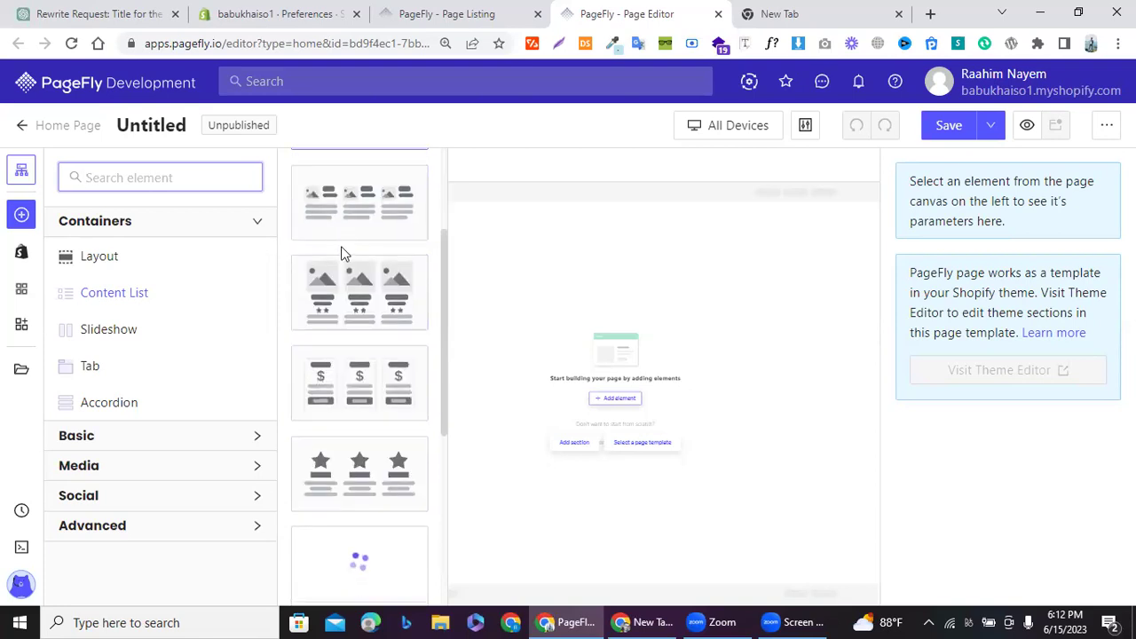
{"action": "scroll", "coordinate": [351, 371], "scroll_direction": "down", "scroll_amount": 1}
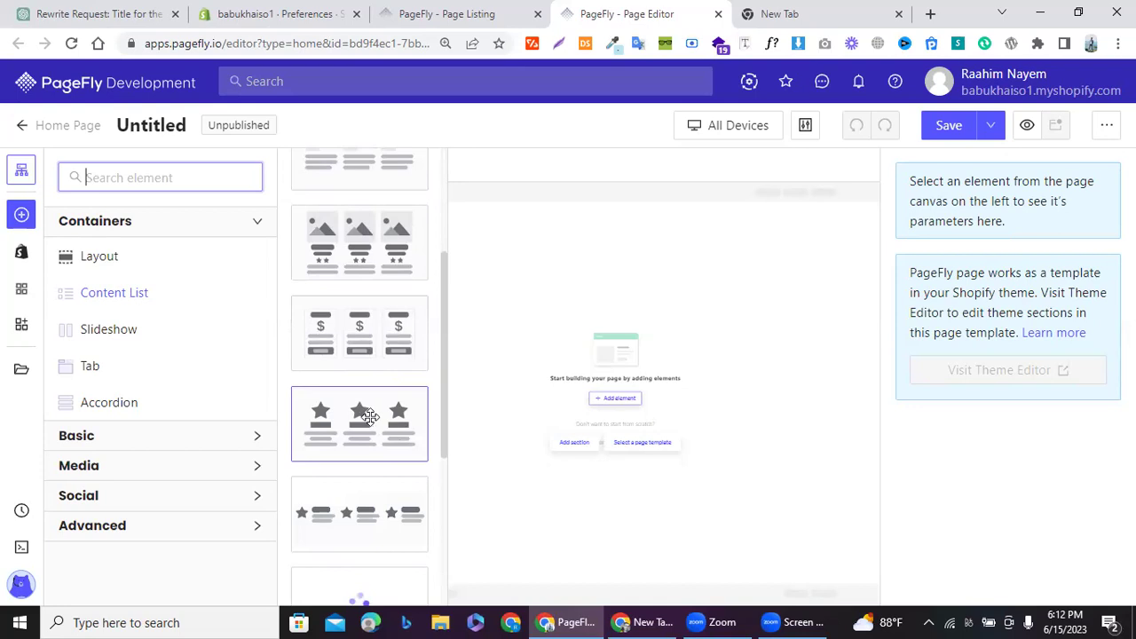
{"action": "scroll", "coordinate": [370, 415], "scroll_direction": "down", "scroll_amount": 1}
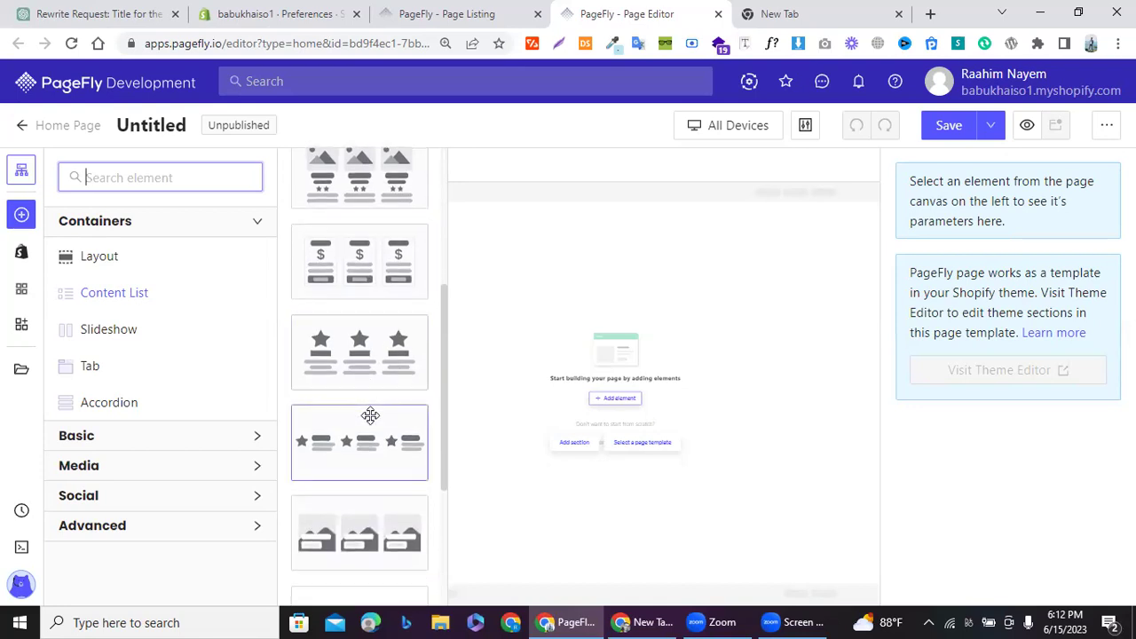
{"action": "scroll", "coordinate": [370, 415], "scroll_direction": "down", "scroll_amount": 4}
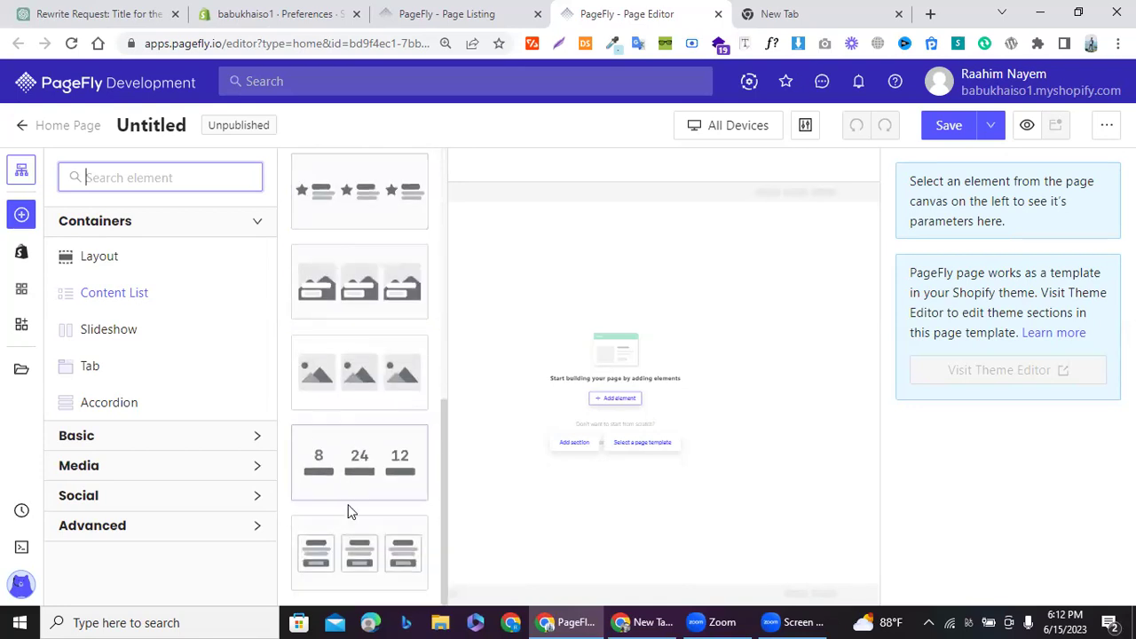
Step: View the Slideshow, Tab and Accordion variants, and collapse the Containers category
{"action": "left_click", "coordinate": [109, 328]}
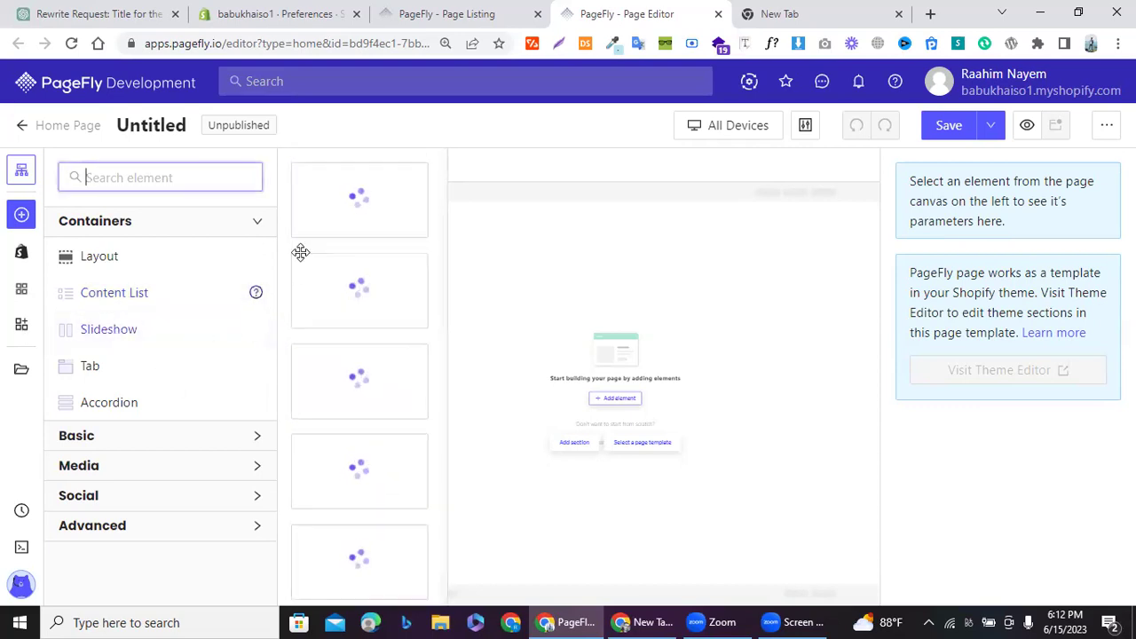
{"action": "left_click", "coordinate": [94, 368]}
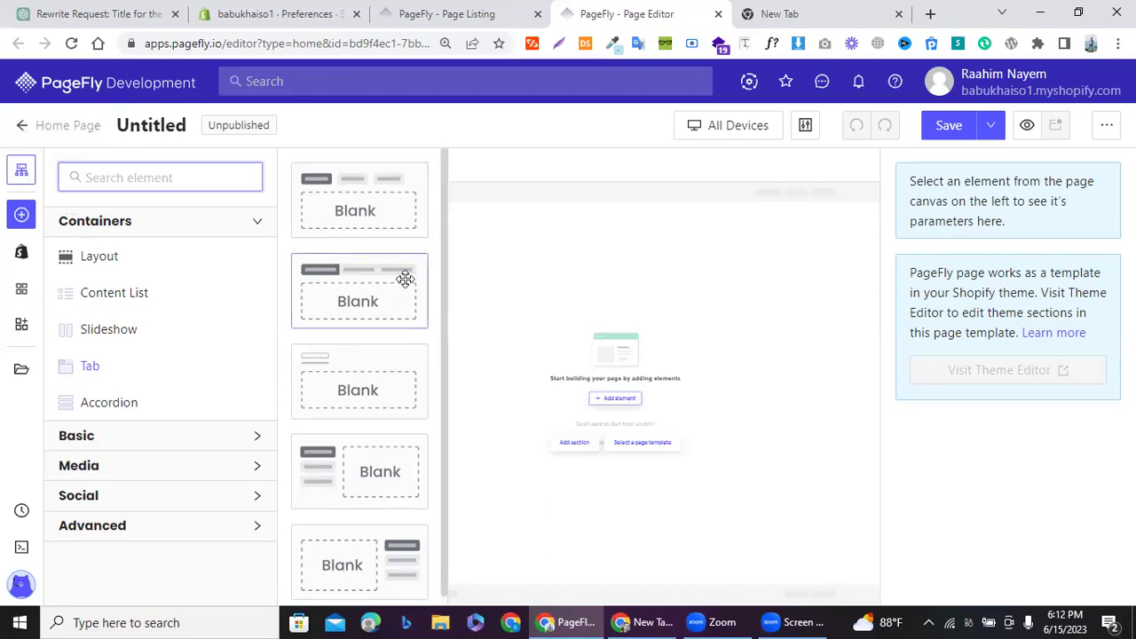
{"action": "scroll", "coordinate": [387, 305], "scroll_direction": "down", "scroll_amount": 1}
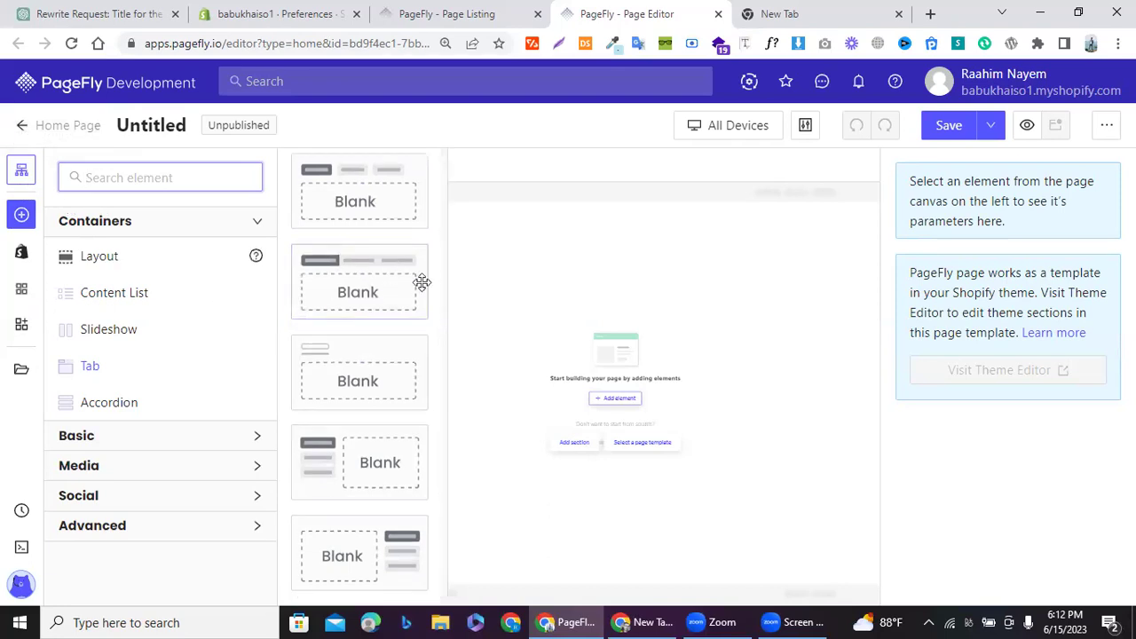
{"action": "scroll", "coordinate": [343, 244], "scroll_direction": "up", "scroll_amount": 1}
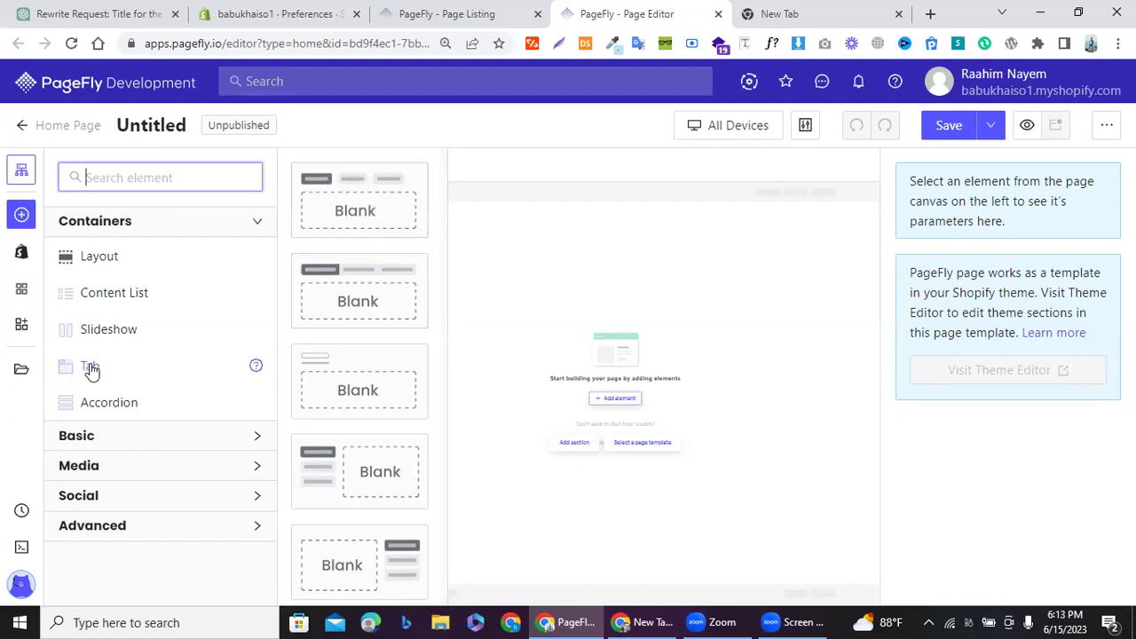
{"action": "mouse_move", "coordinate": [113, 399]}
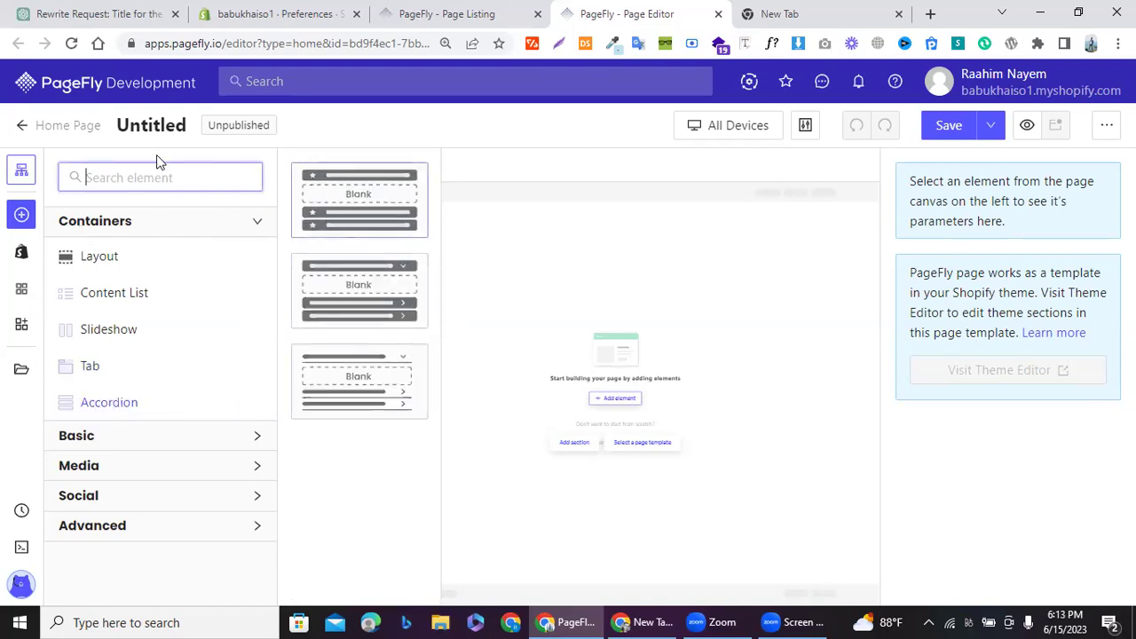
{"action": "left_click", "coordinate": [222, 233]}
{"action": "left_click", "coordinate": [221, 235]}
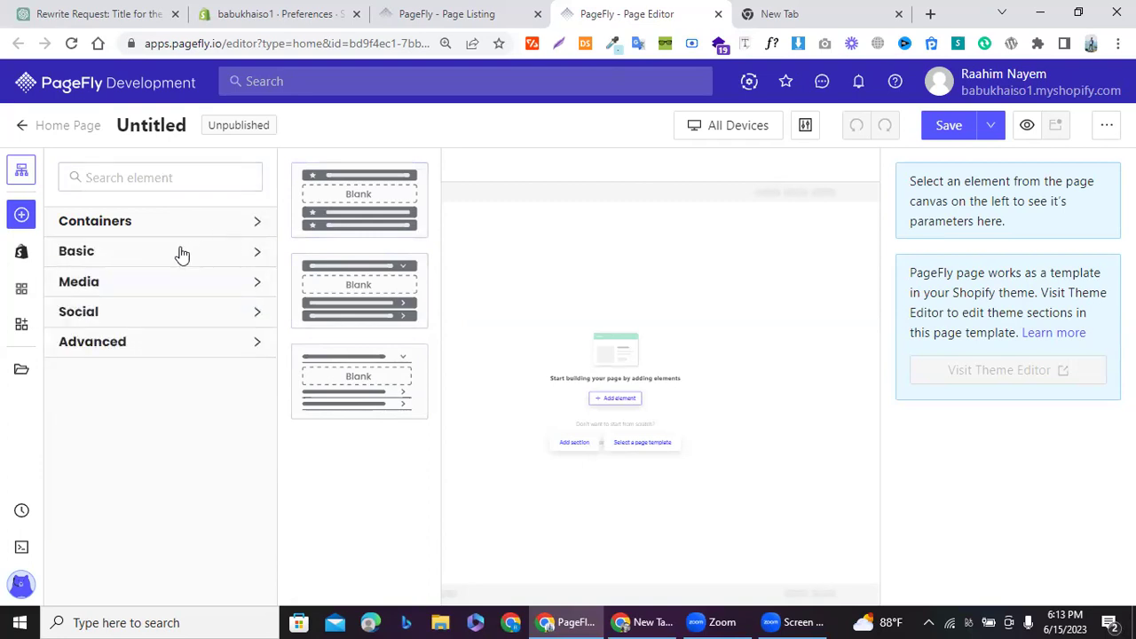
Step: Expand the Basic category, look through its elements down to Divider, and collapse it
{"action": "left_click", "coordinate": [181, 254]}
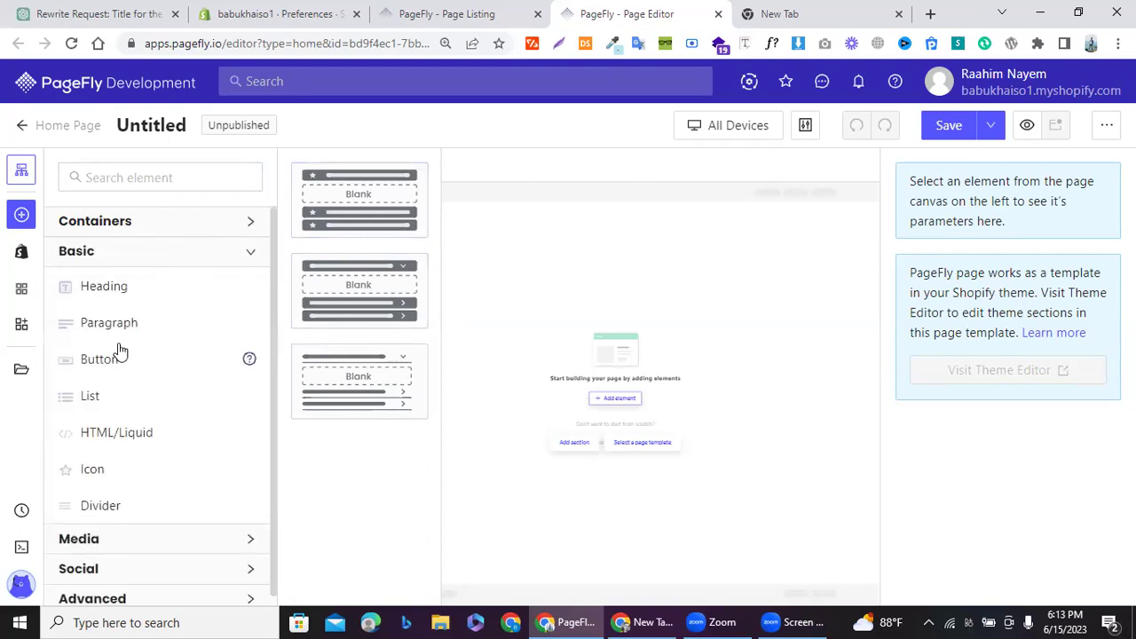
{"action": "scroll", "coordinate": [113, 358], "scroll_direction": "down", "scroll_amount": 1}
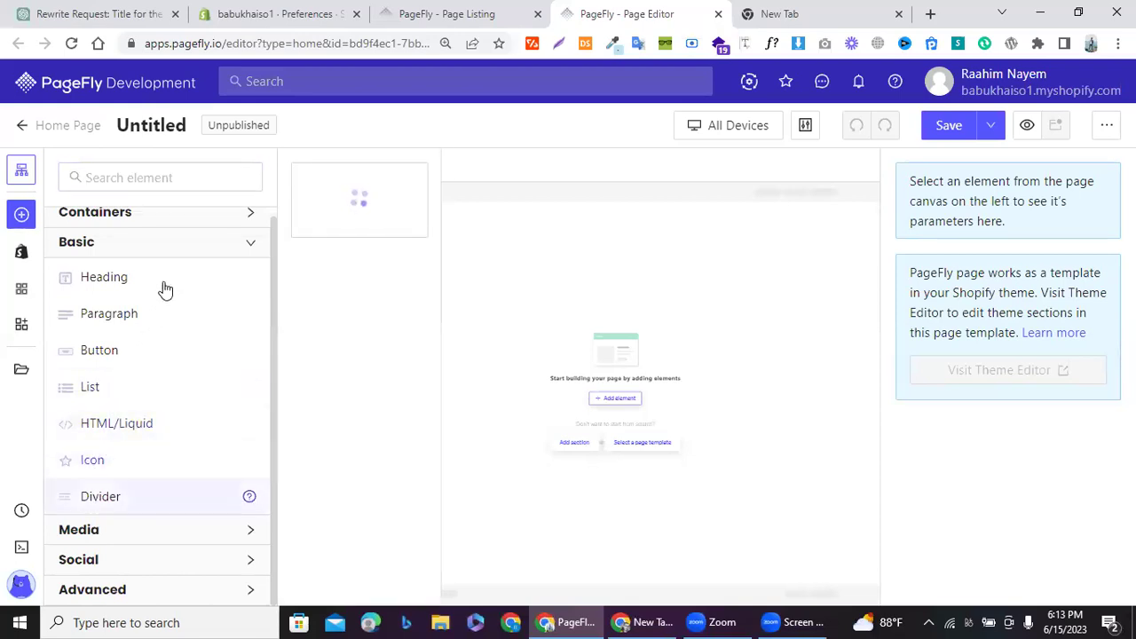
{"action": "left_click", "coordinate": [178, 252]}
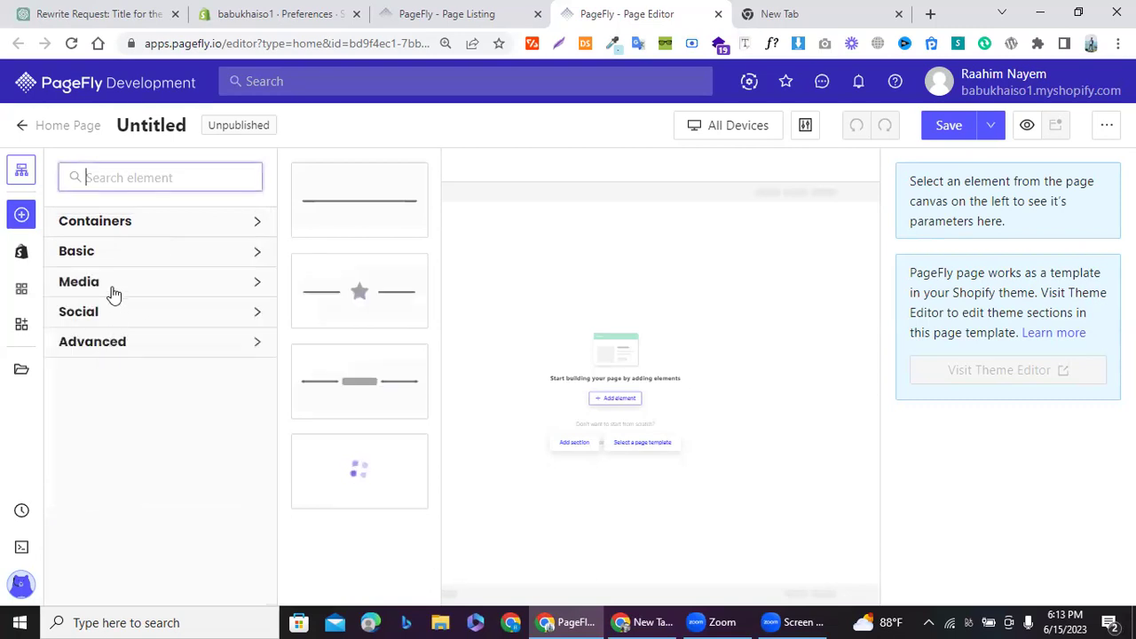
Step: Expand the Media category, view its elements including Soundcloud, and collapse it
{"action": "left_click", "coordinate": [112, 291]}
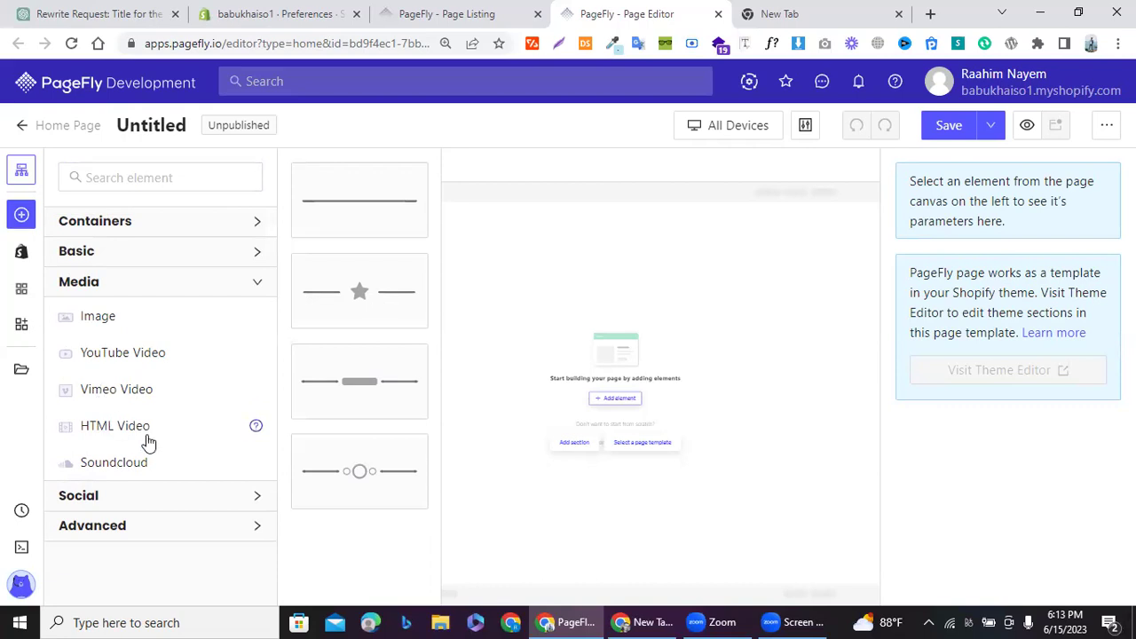
{"action": "left_click", "coordinate": [120, 469]}
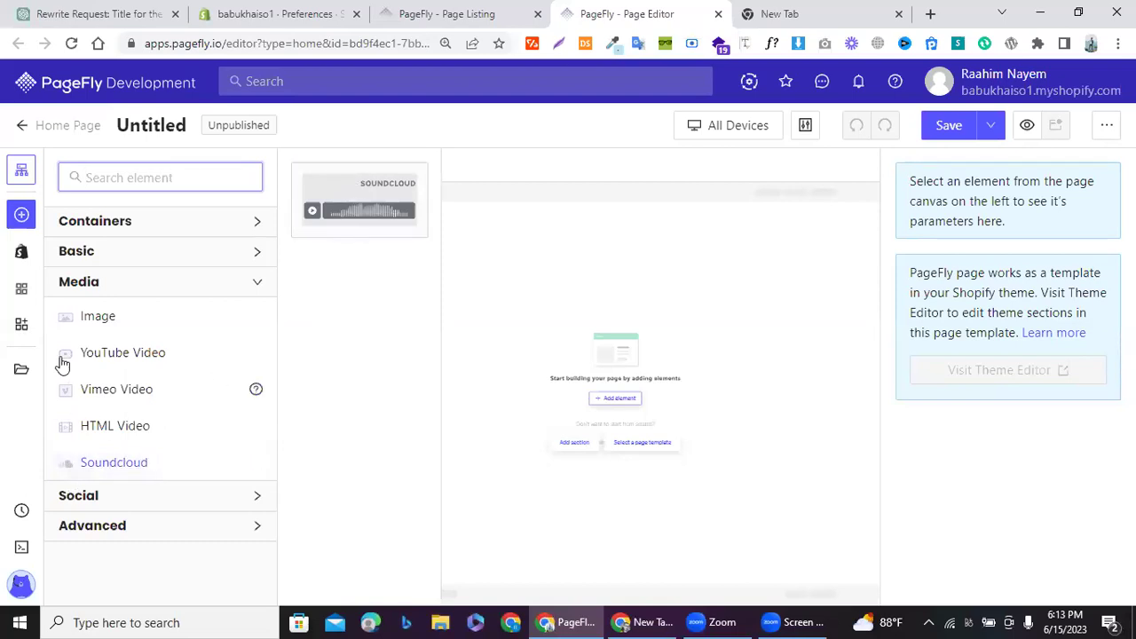
{"action": "left_click", "coordinate": [237, 286]}
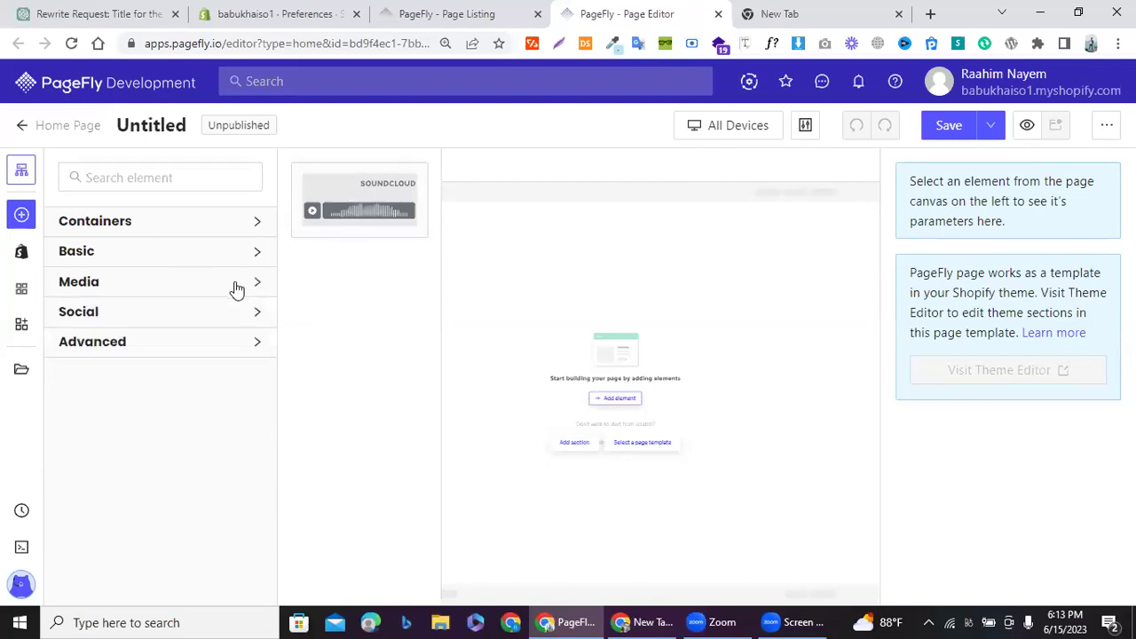
Step: Expand the Social category, view the Instagram Feed element, and collapse the category
{"action": "left_click", "coordinate": [203, 323]}
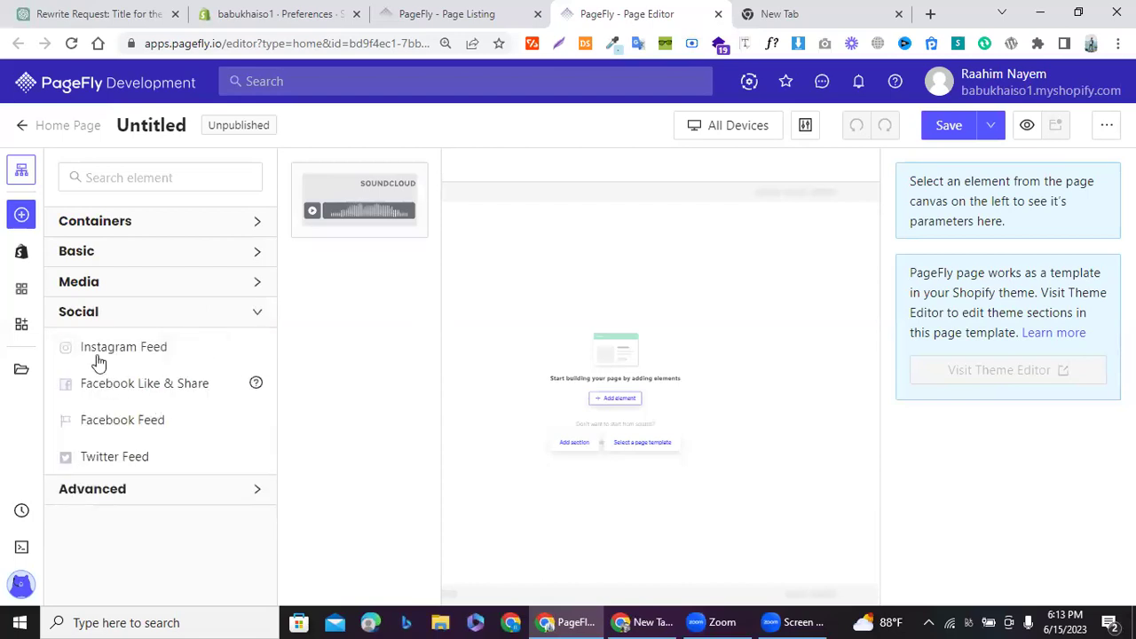
{"action": "left_click", "coordinate": [158, 351]}
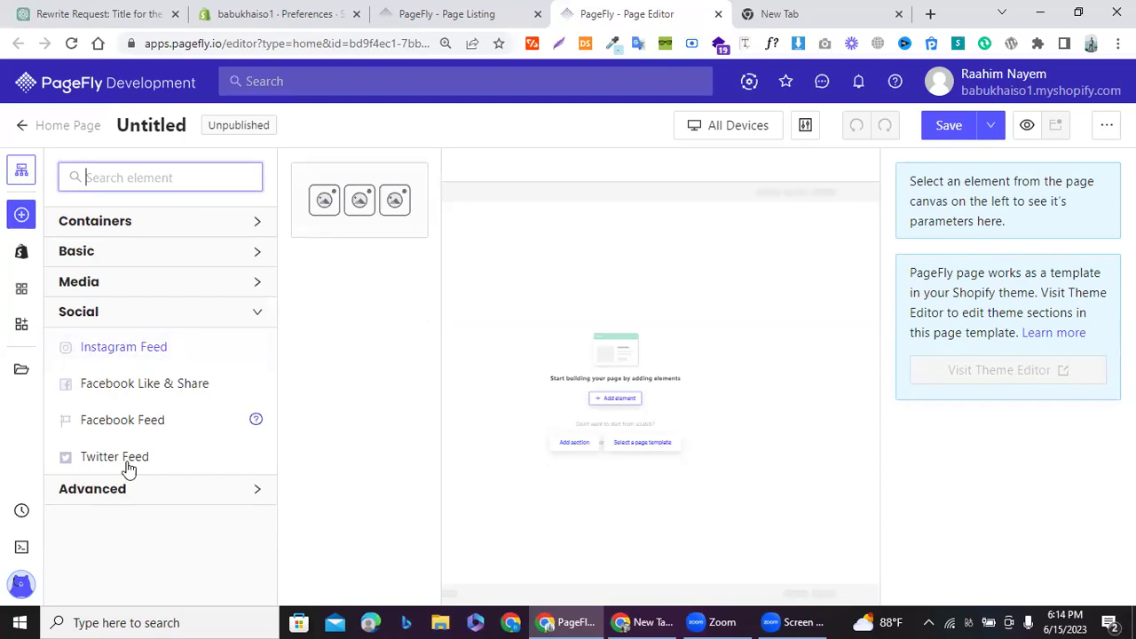
{"action": "left_click", "coordinate": [126, 360]}
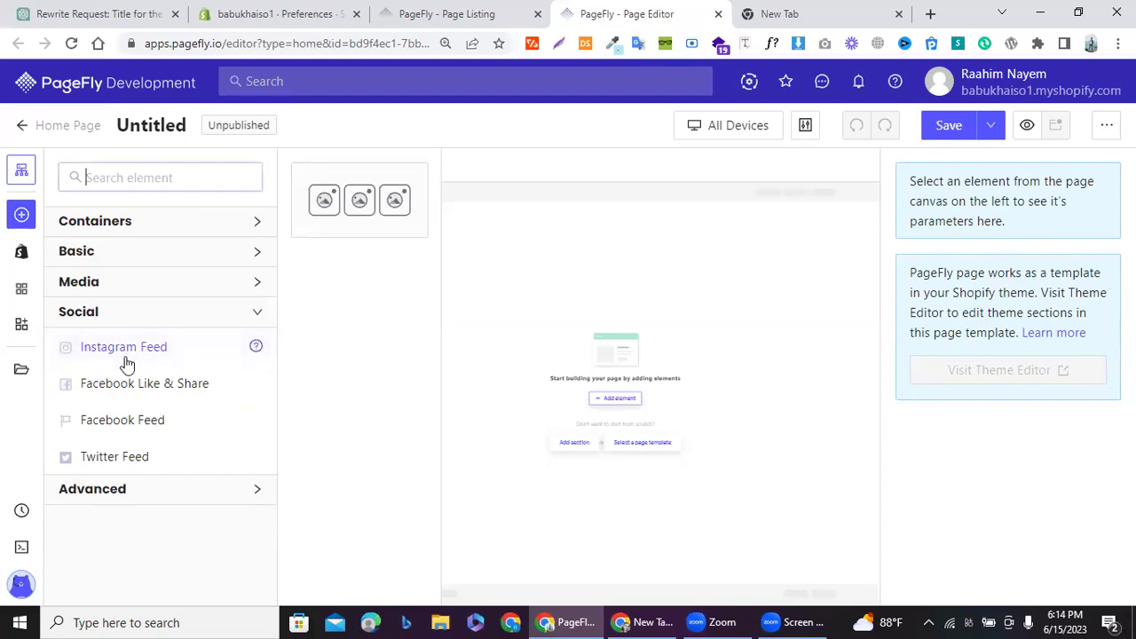
{"action": "left_click", "coordinate": [119, 316]}
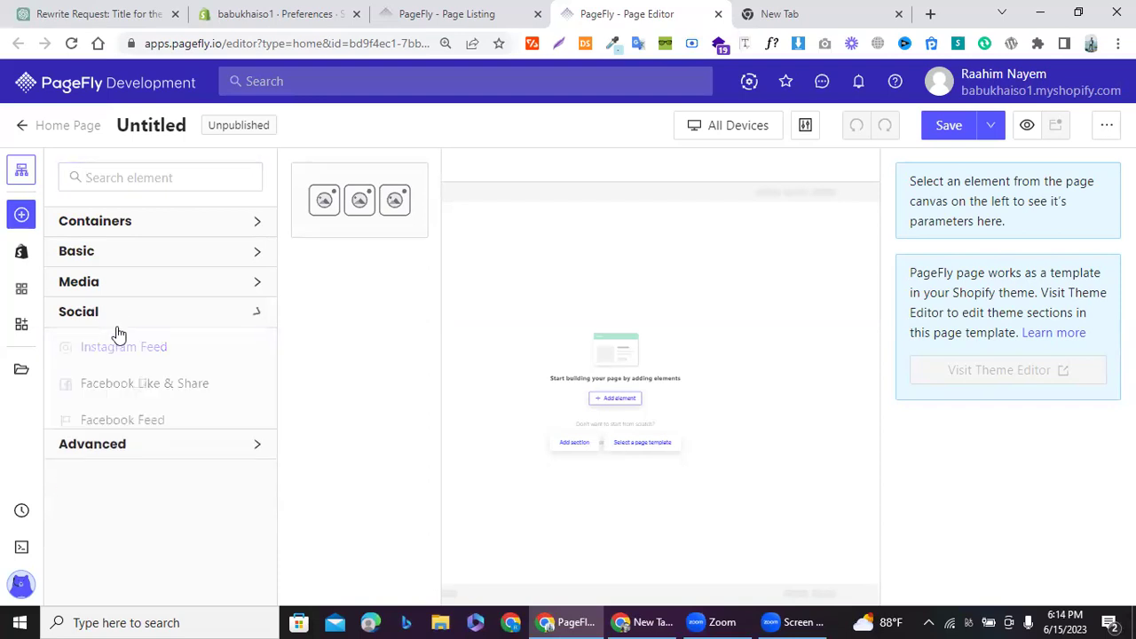
Step: Expand the Advanced category, look through its elements including the MailChimp Form variants, and collapse it
{"action": "left_click", "coordinate": [125, 346]}
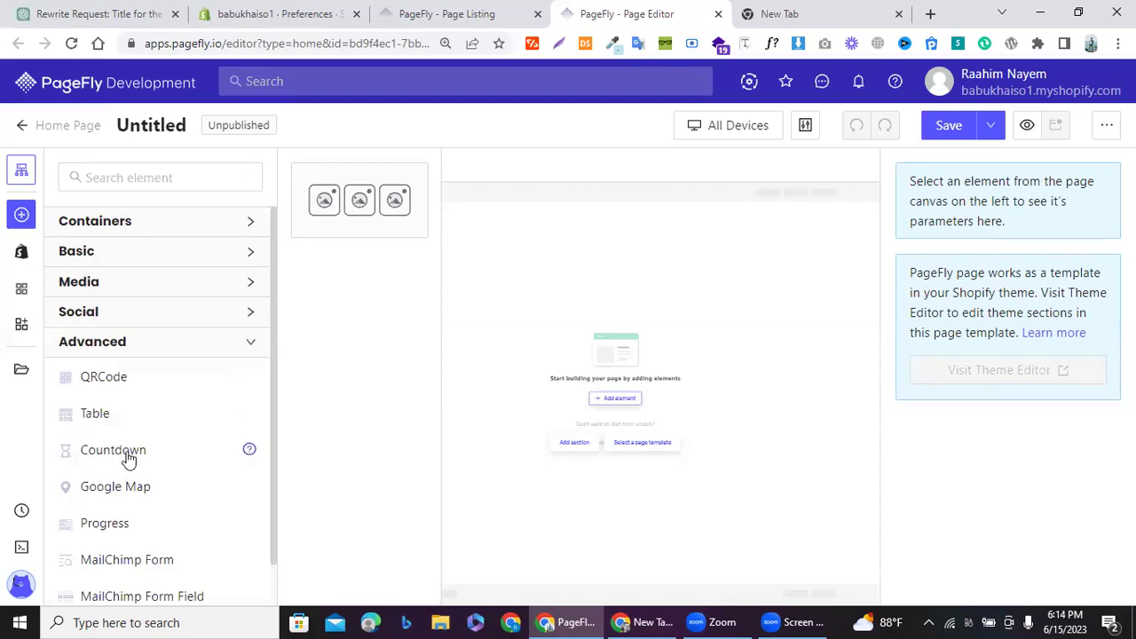
{"action": "scroll", "coordinate": [147, 458], "scroll_direction": "down", "scroll_amount": 1}
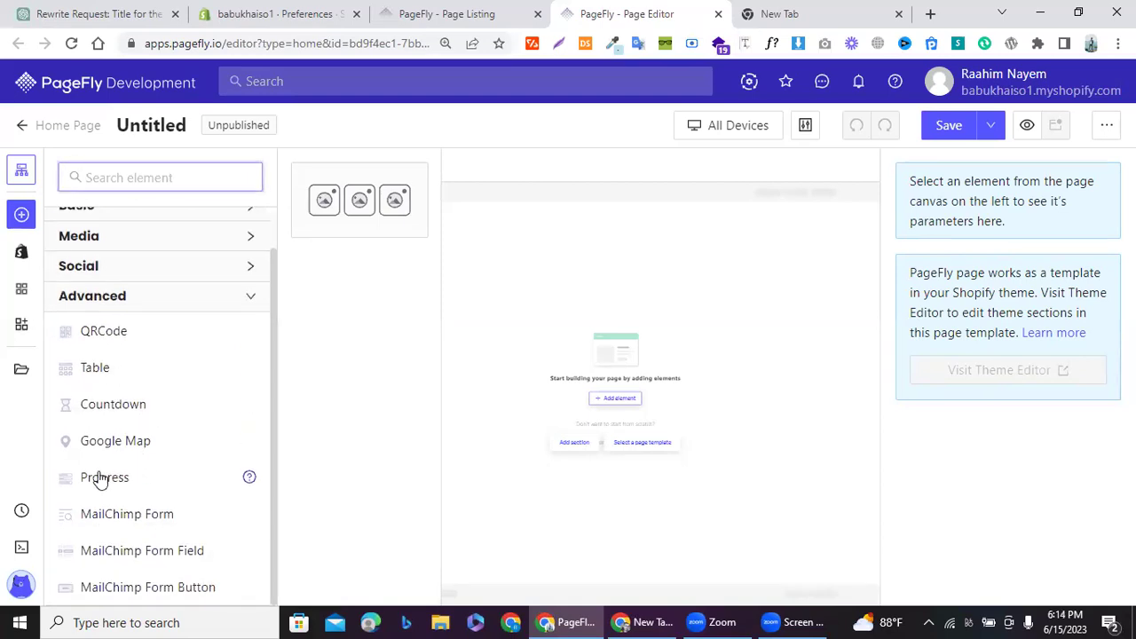
{"action": "mouse_move", "coordinate": [100, 480]}
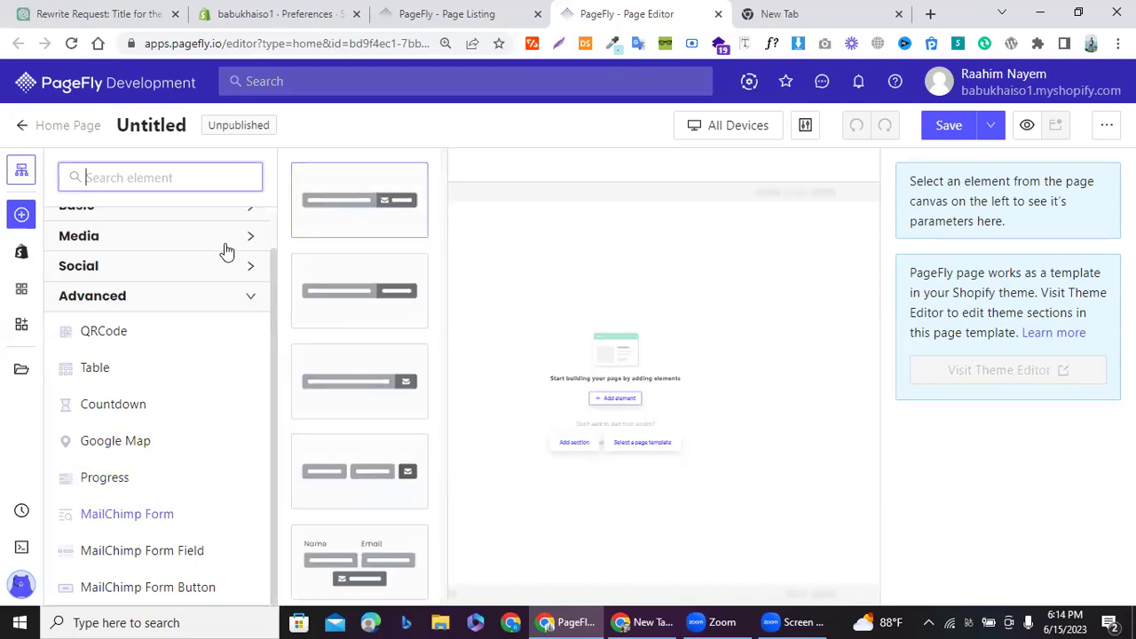
{"action": "left_click", "coordinate": [343, 194]}
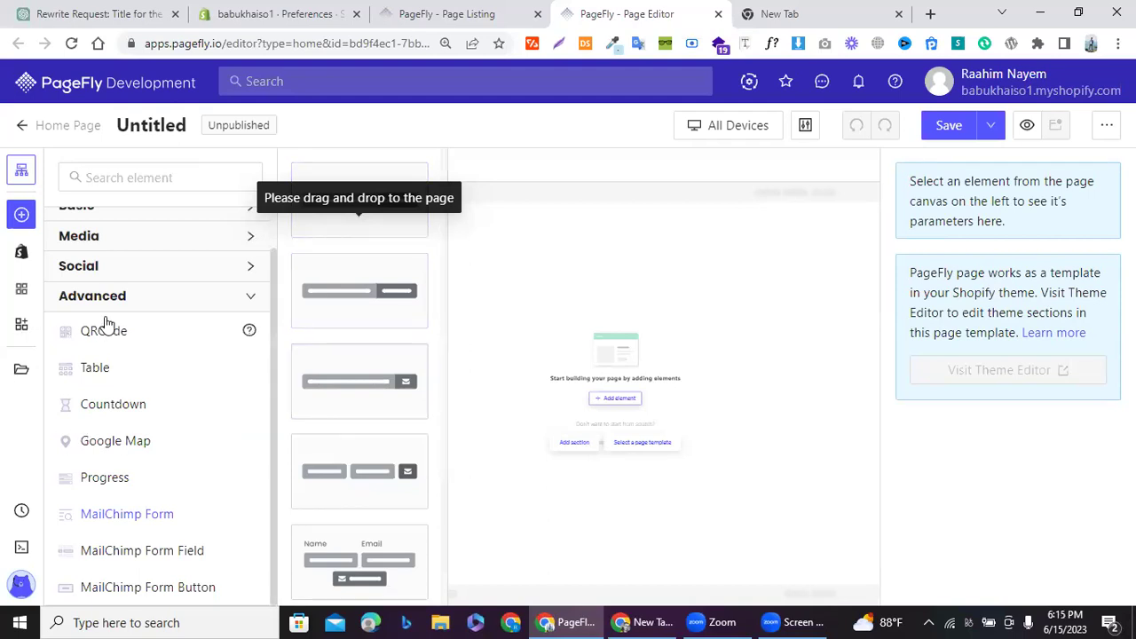
{"action": "left_click", "coordinate": [125, 294]}
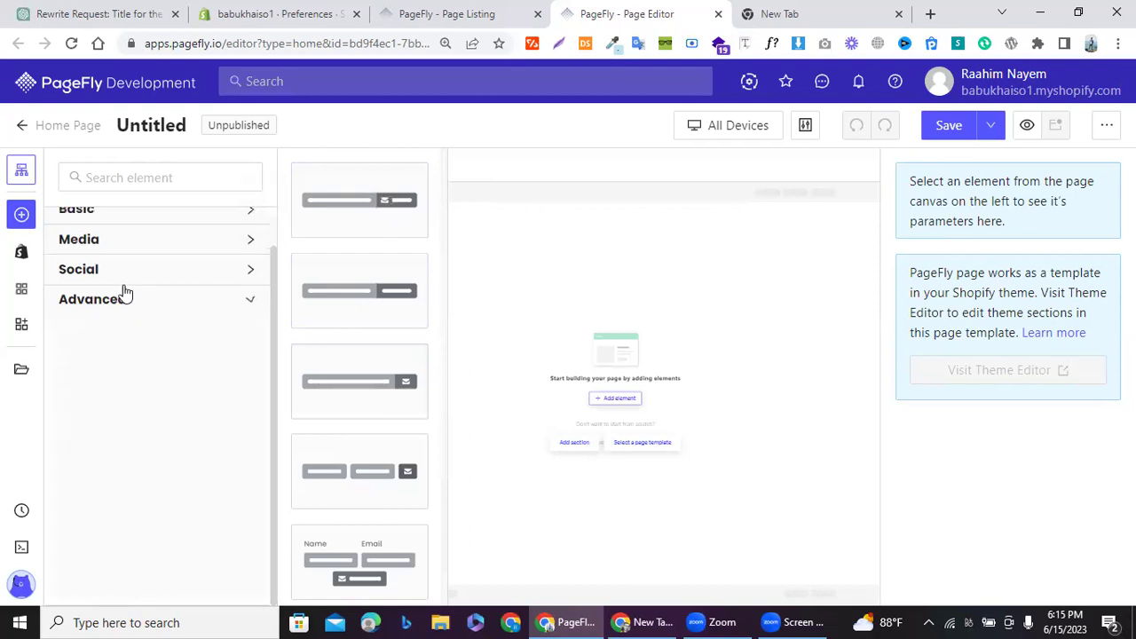
Step: Open the Shopify elements and look through the Product category, including the Product List, Product Details and Product Media variants
{"action": "left_click", "coordinate": [21, 254]}
{"action": "left_click", "coordinate": [178, 236]}
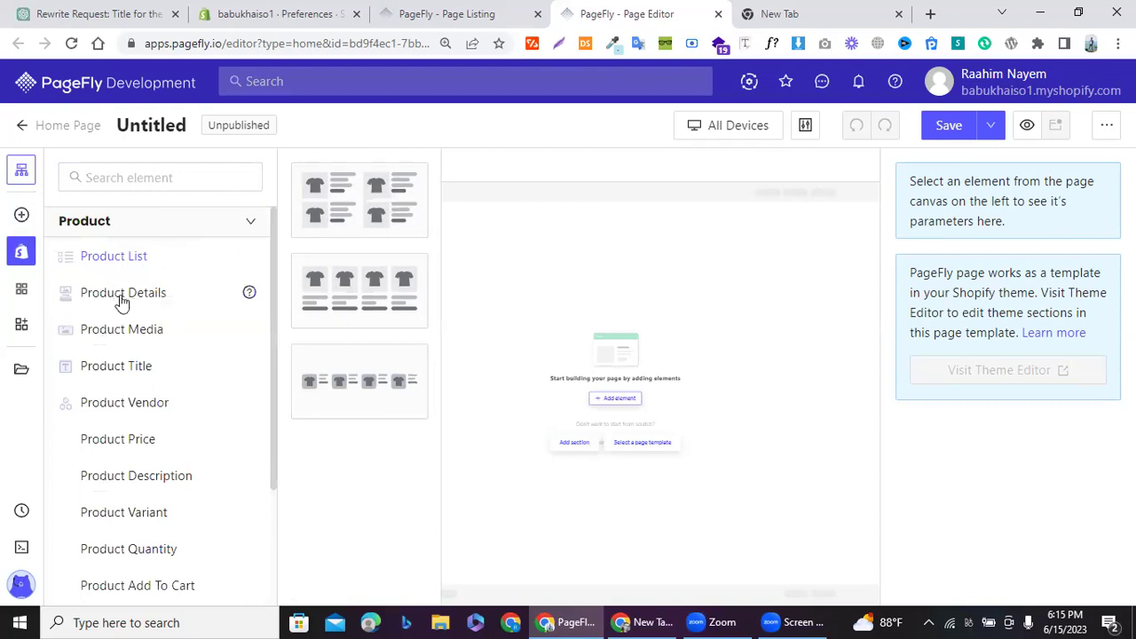
{"action": "left_click", "coordinate": [121, 303]}
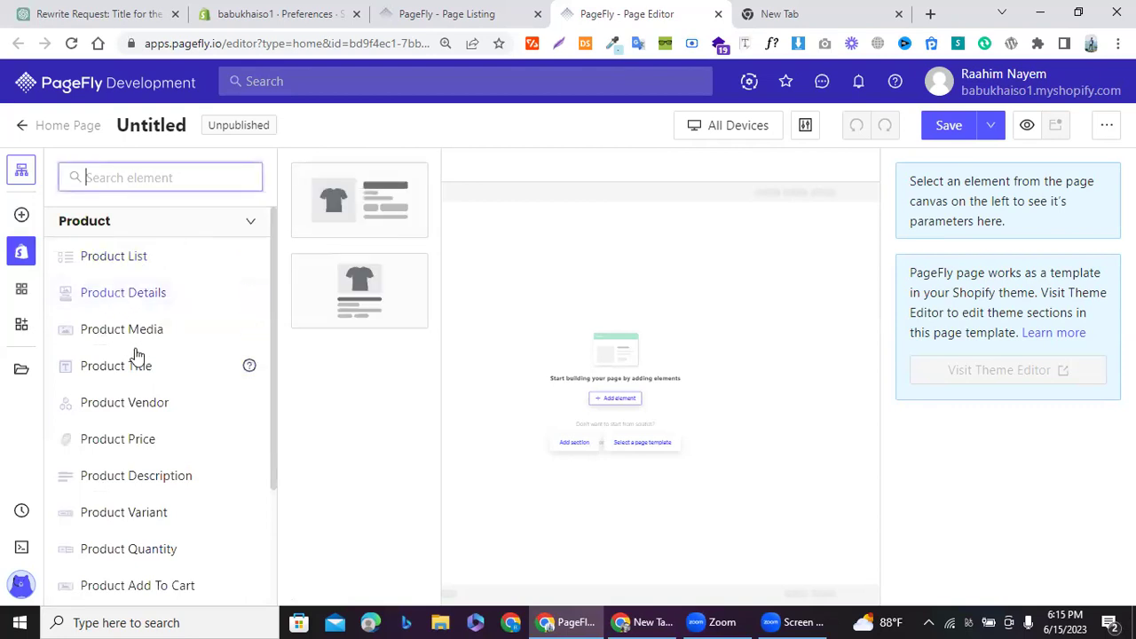
{"action": "left_click", "coordinate": [138, 356]}
{"action": "left_click", "coordinate": [122, 324]}
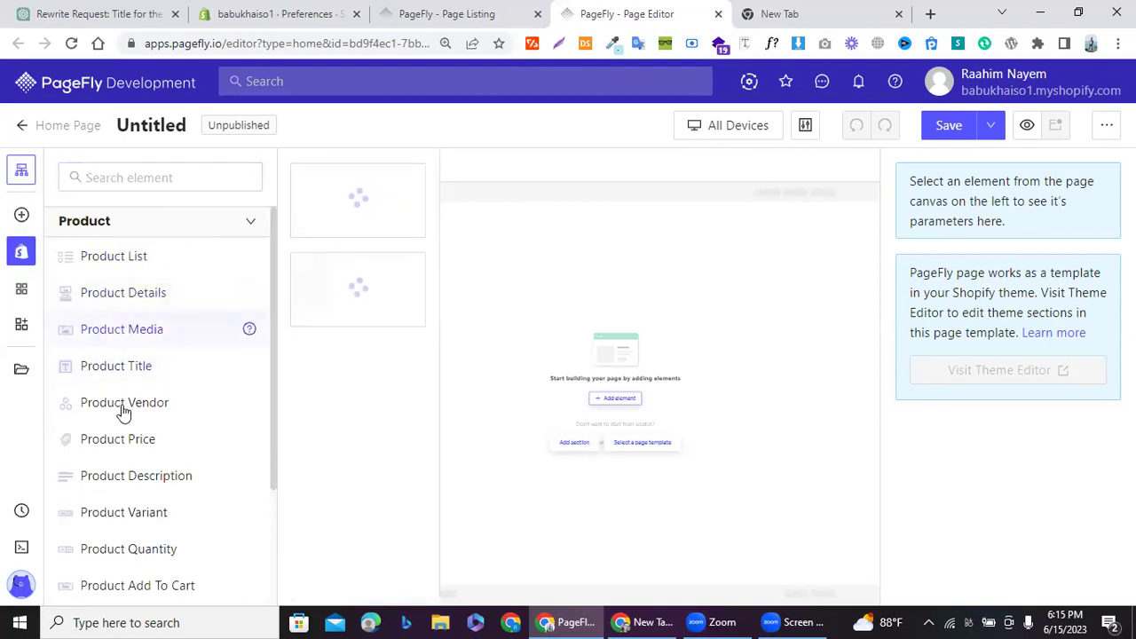
{"action": "scroll", "coordinate": [125, 411], "scroll_direction": "down", "scroll_amount": 2}
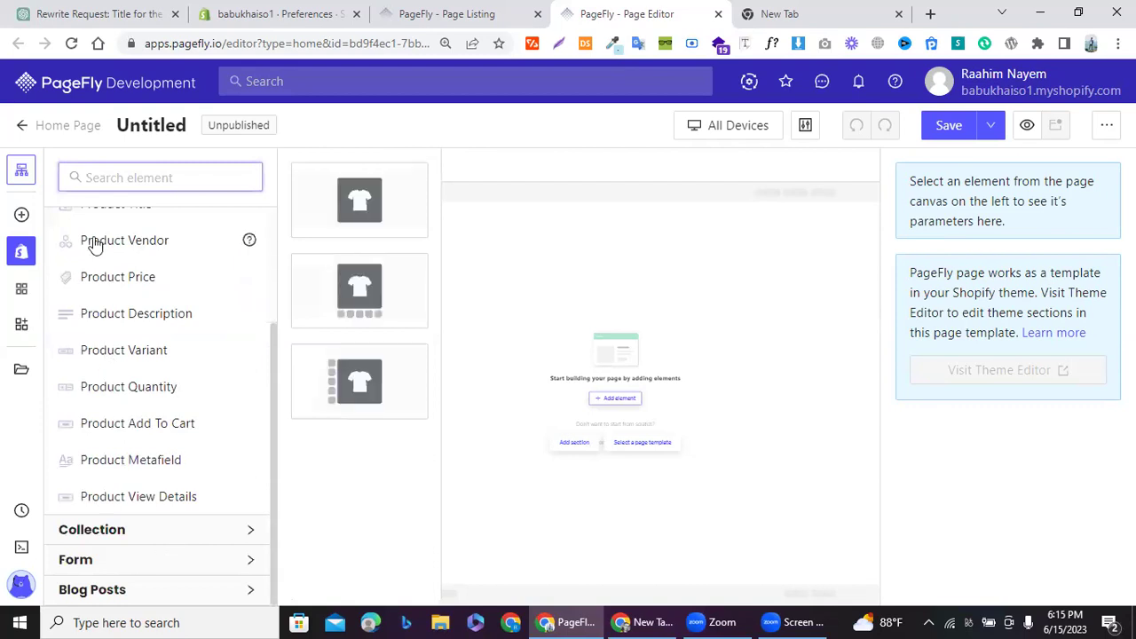
{"action": "left_click", "coordinate": [21, 288]}
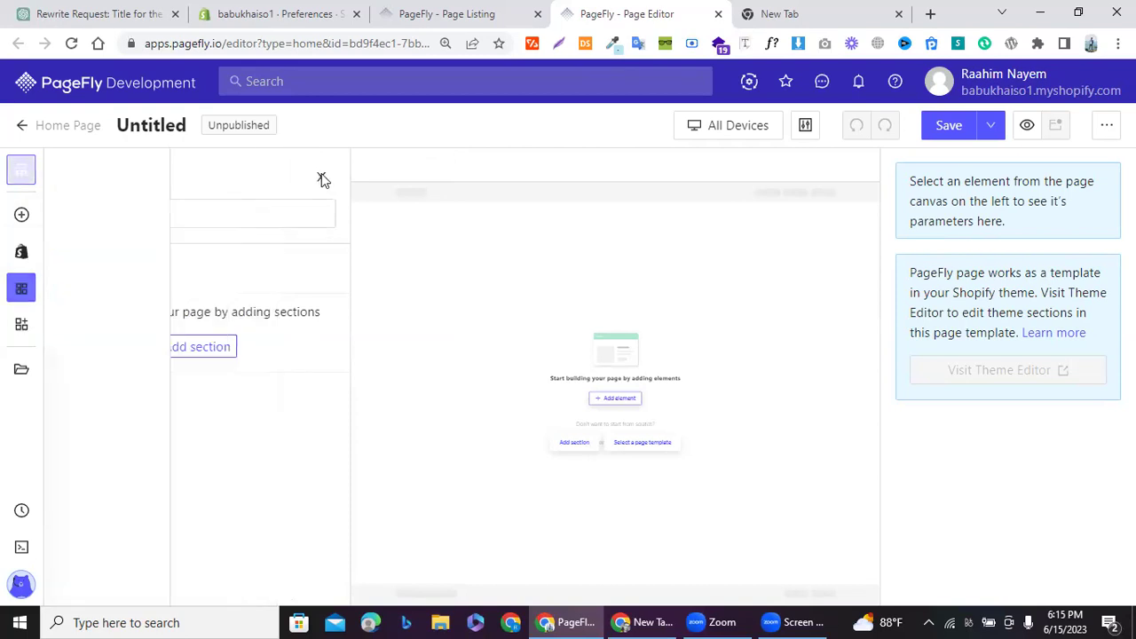
{"action": "left_click", "coordinate": [20, 215]}
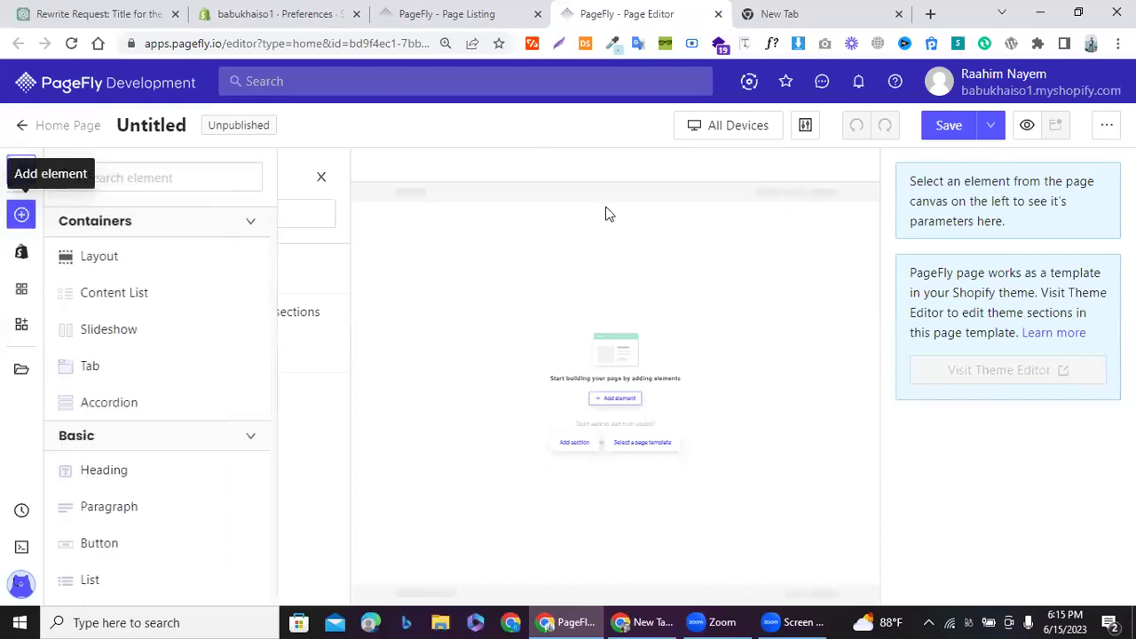
Step: Preview the empty page in the Laptop, Tablet and Mobile device views, then return to All Devices
{"action": "left_click", "coordinate": [740, 130]}
{"action": "left_click", "coordinate": [720, 194]}
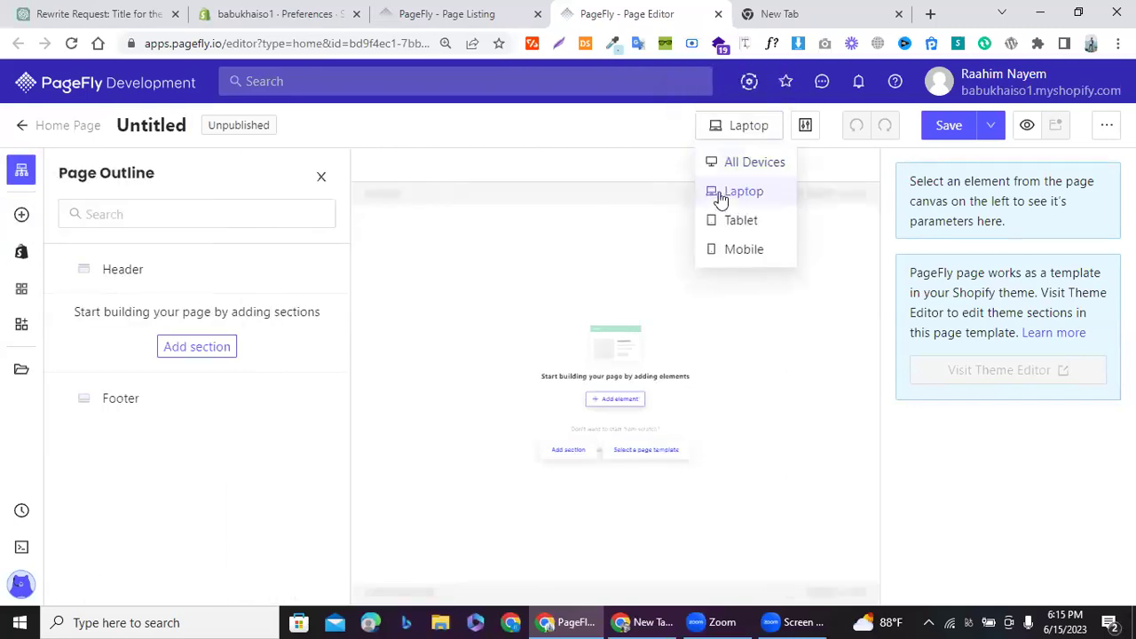
{"action": "left_click", "coordinate": [723, 129]}
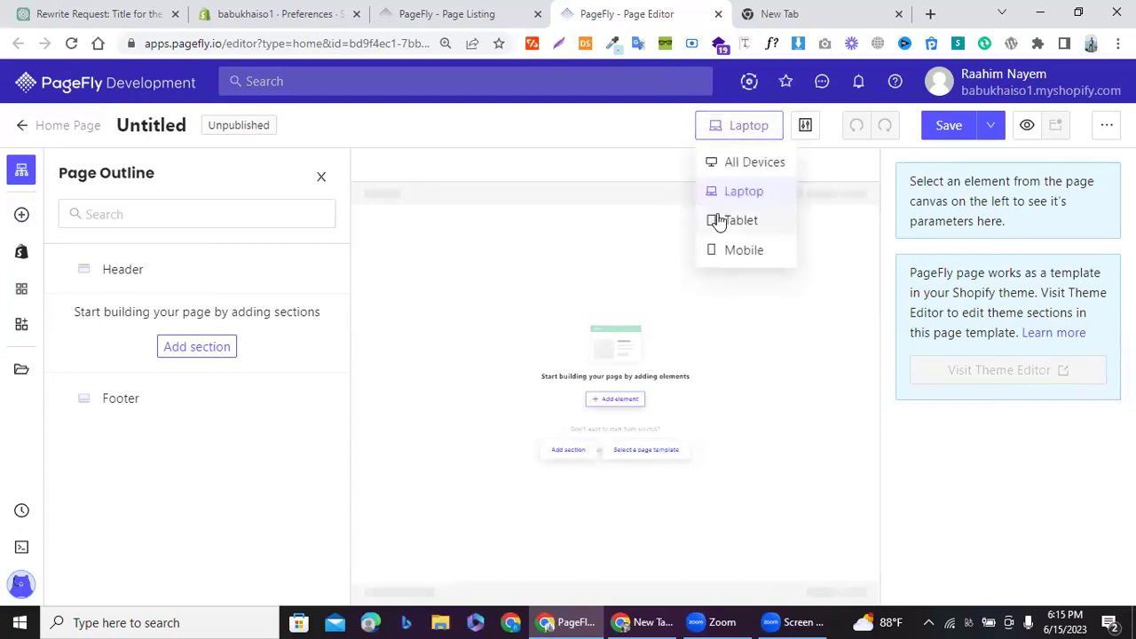
{"action": "left_click", "coordinate": [717, 221]}
{"action": "left_click", "coordinate": [738, 140]}
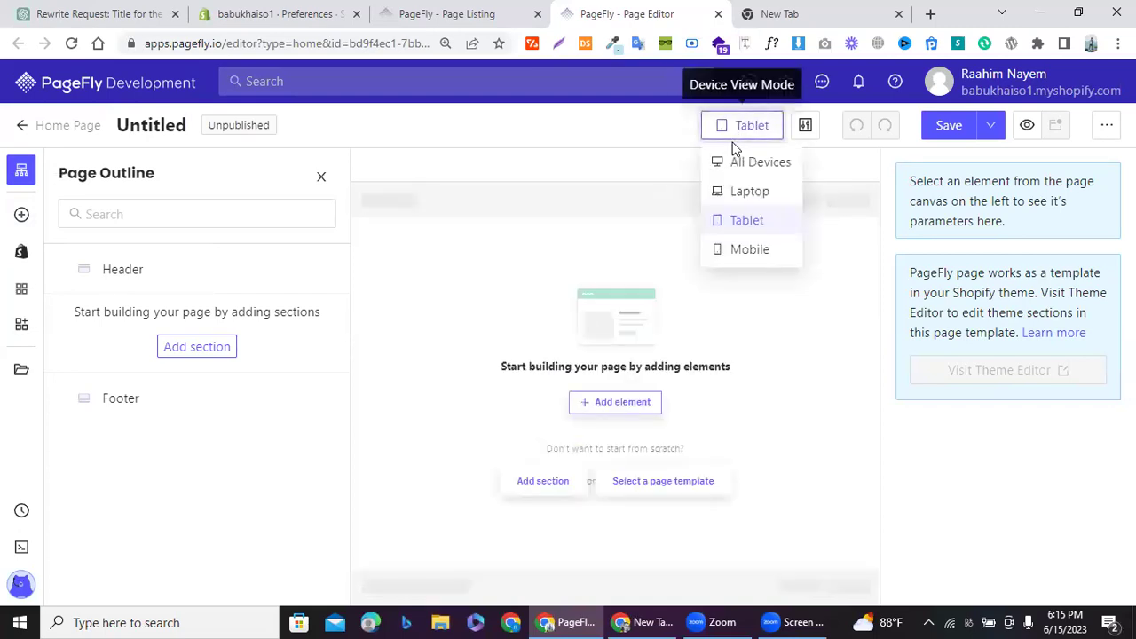
{"action": "left_click", "coordinate": [722, 250]}
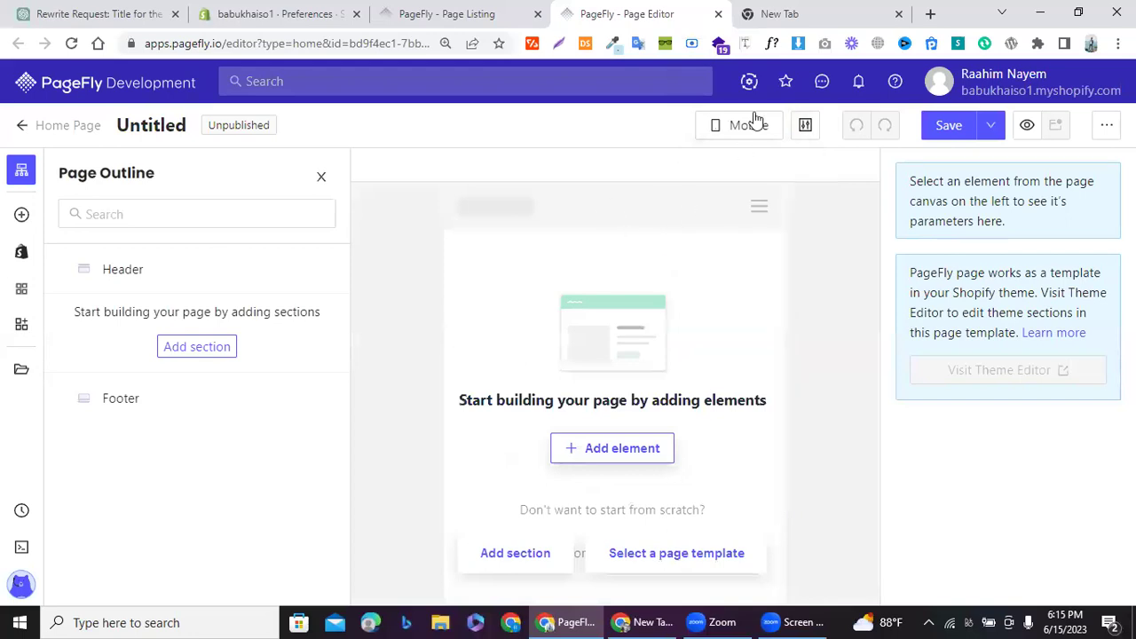
{"action": "left_click", "coordinate": [741, 135]}
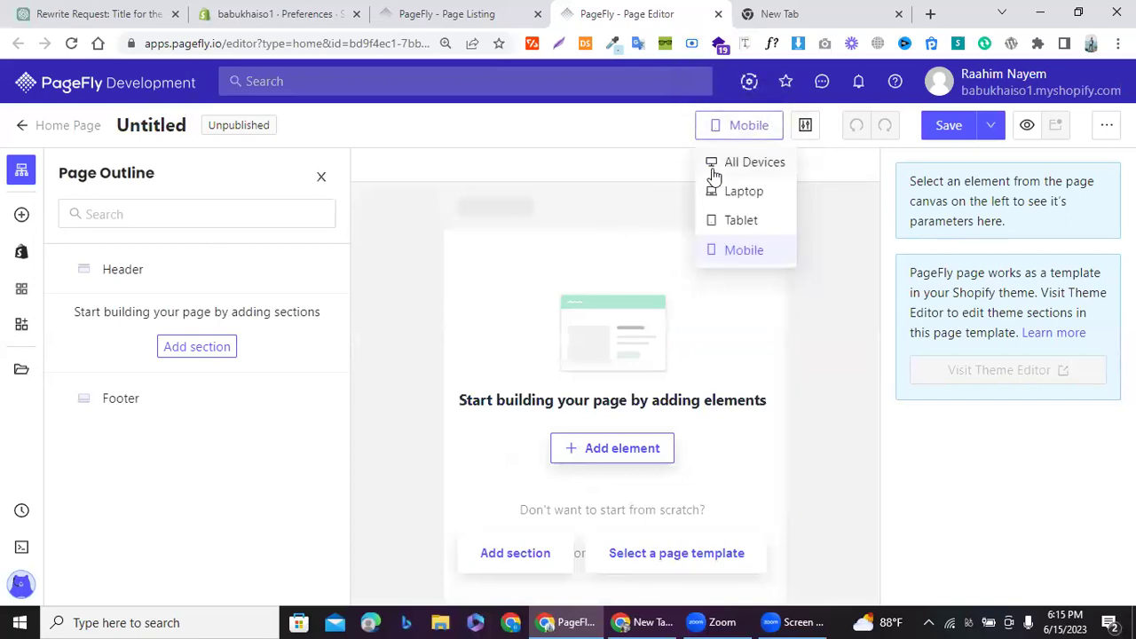
{"action": "left_click", "coordinate": [714, 165]}
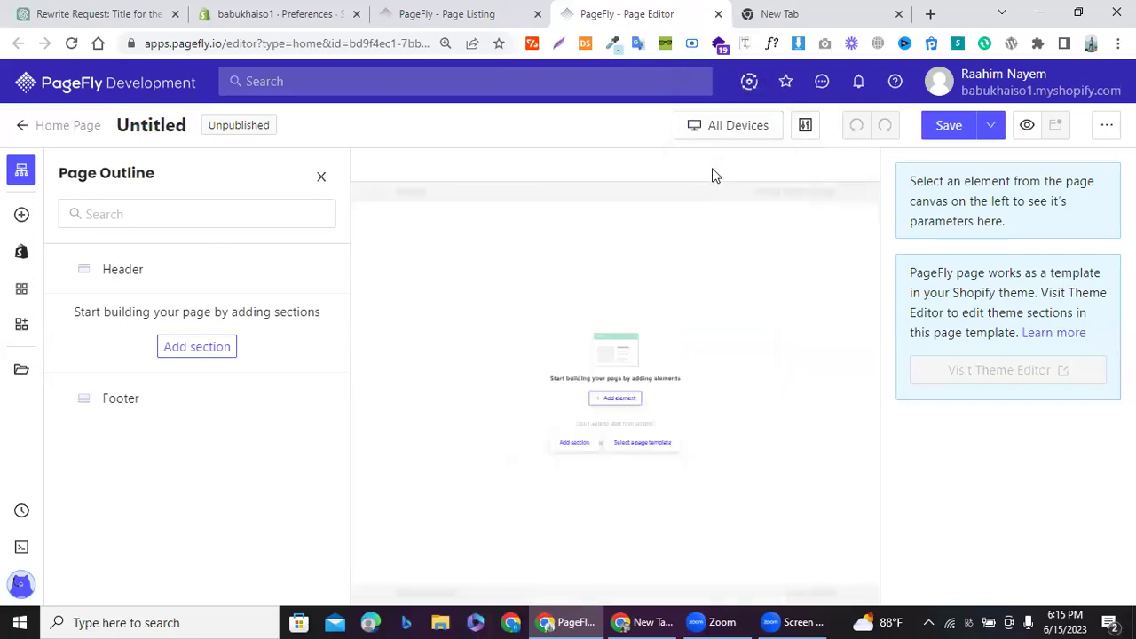
Step: Add the single-column Layout element to the empty page canvas and select its section with the page outline closed
{"action": "left_click", "coordinate": [22, 216]}
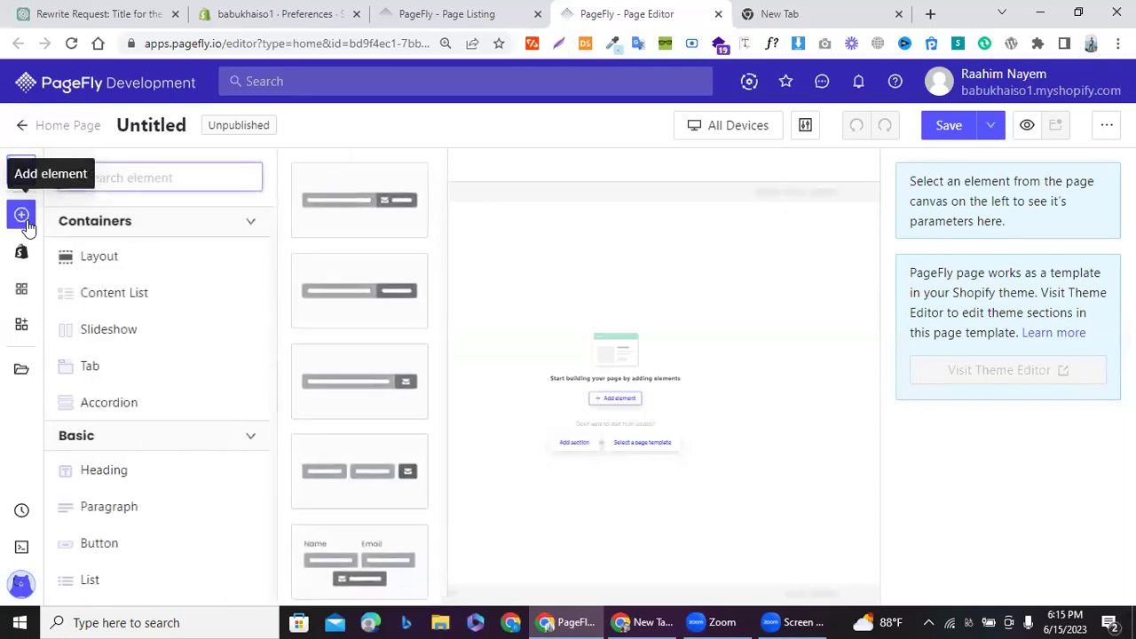
{"action": "mouse_move", "coordinate": [111, 259]}
{"action": "left_click_drag", "start_coordinate": [335, 213], "coordinate": [660, 281]}
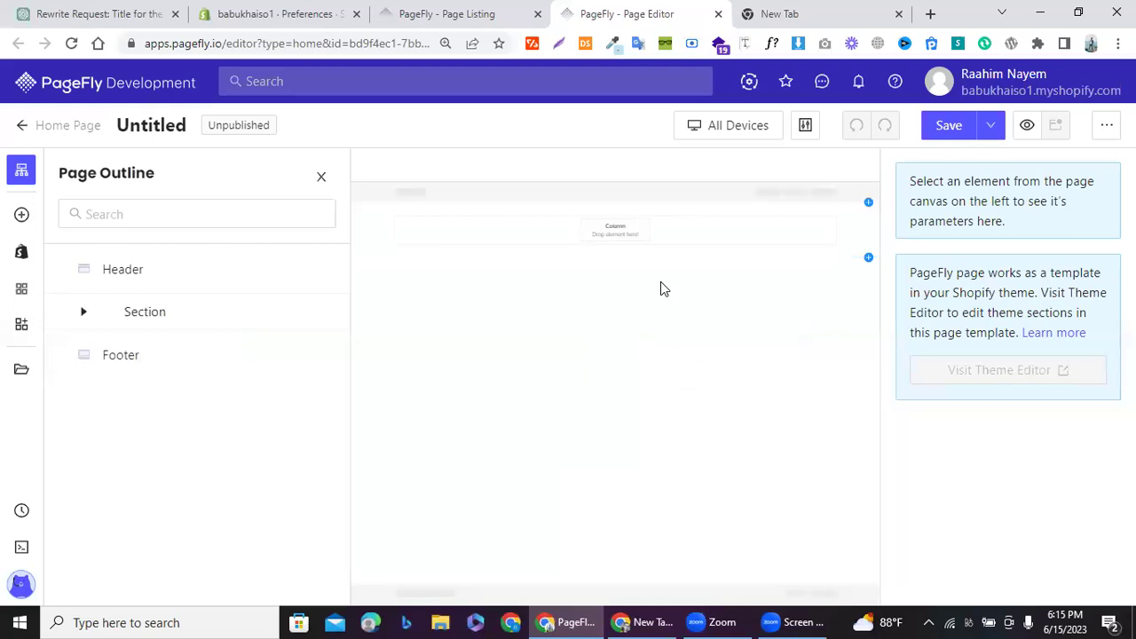
{"action": "left_click", "coordinate": [322, 179]}
{"action": "left_click", "coordinate": [60, 251]}
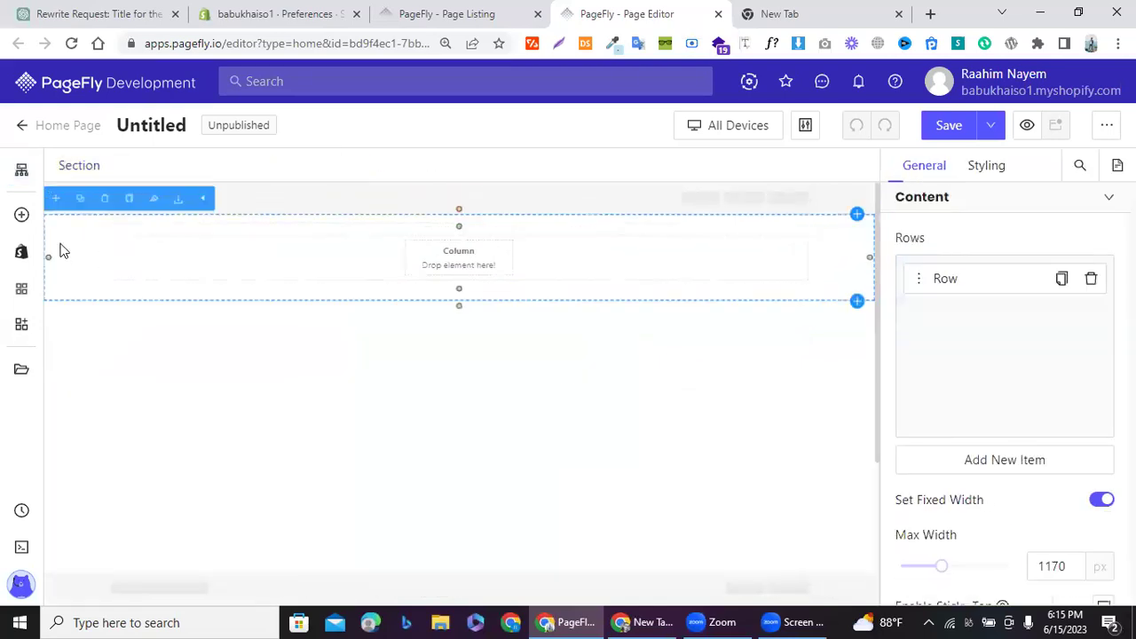
Step: Examine the section's Row and Column hierarchy in the page outline, select the Column, and close the outline
{"action": "left_click", "coordinate": [22, 171]}
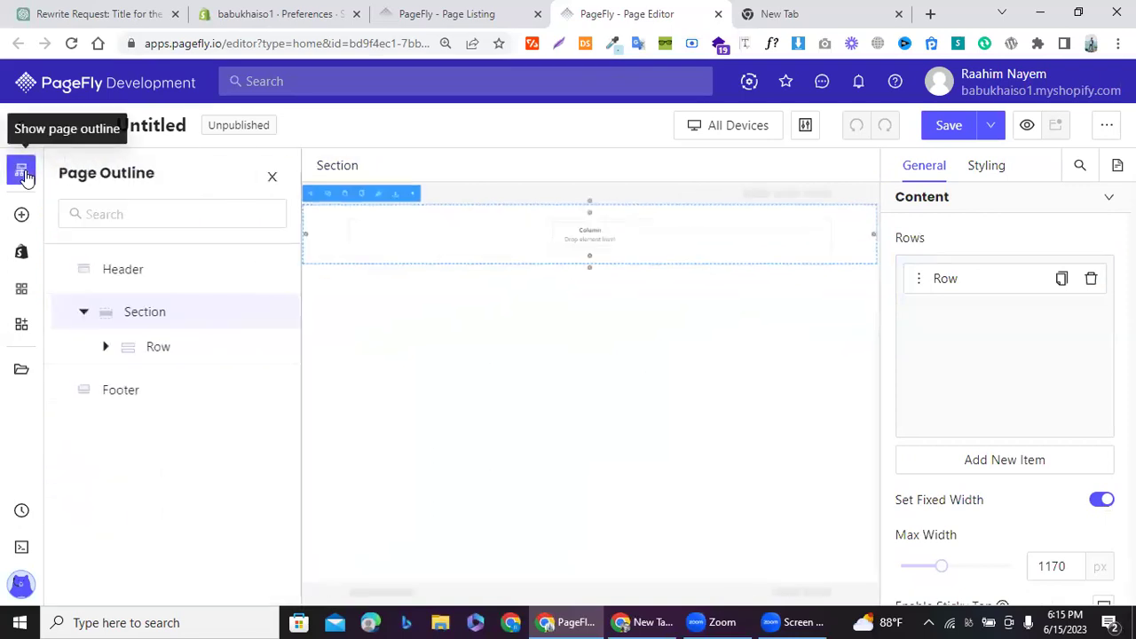
{"action": "left_click", "coordinate": [83, 311]}
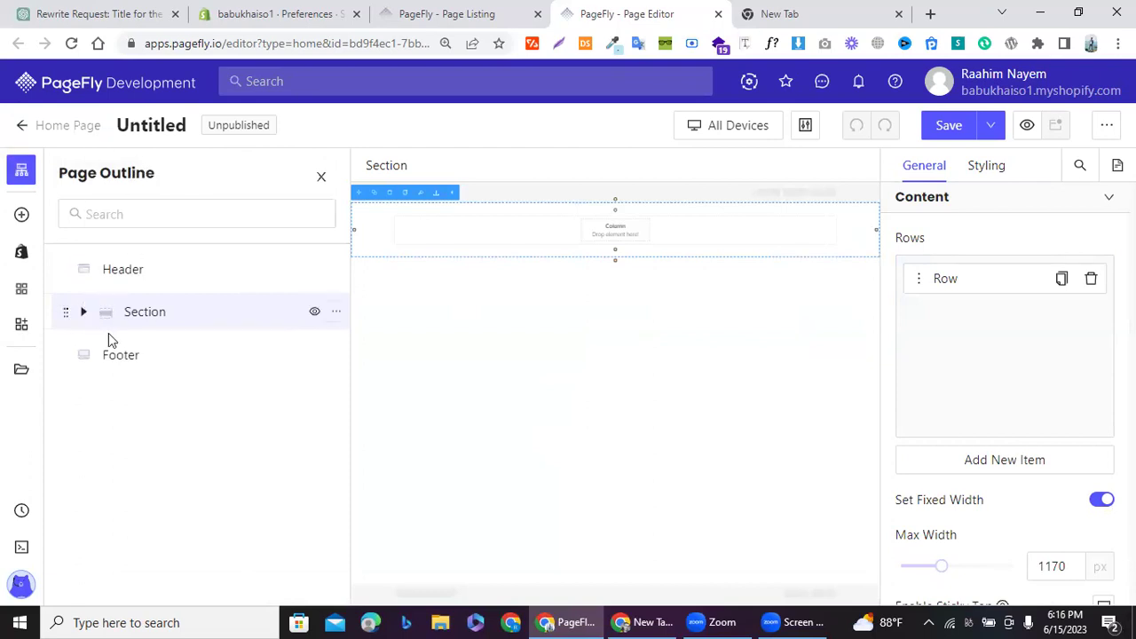
{"action": "left_click", "coordinate": [85, 314]}
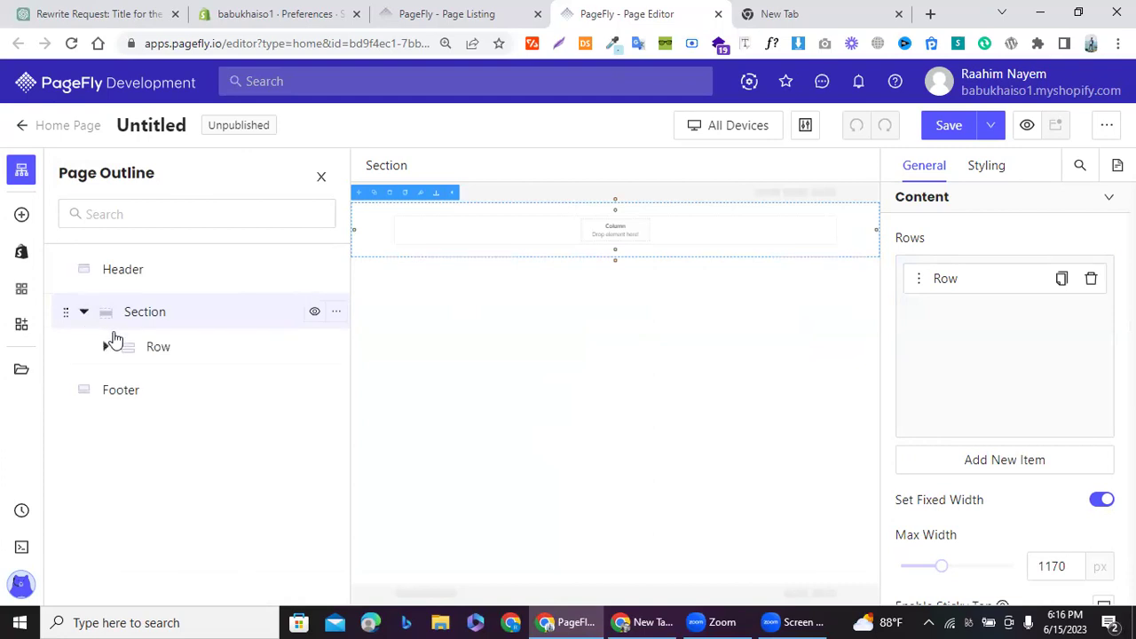
{"action": "left_click", "coordinate": [106, 347]}
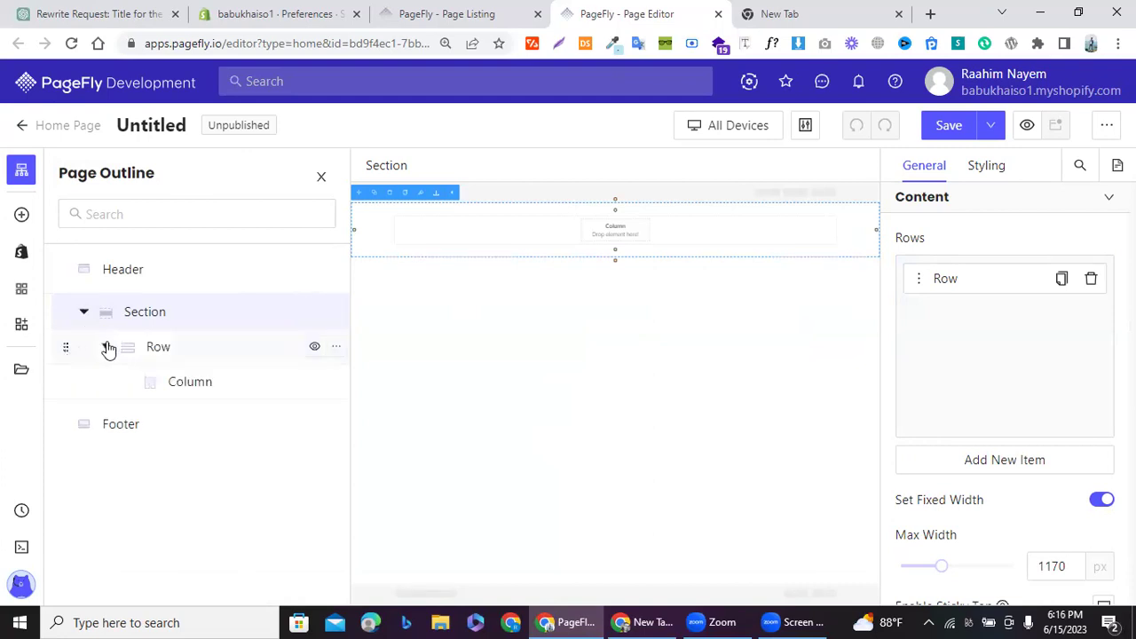
{"action": "left_click", "coordinate": [182, 381]}
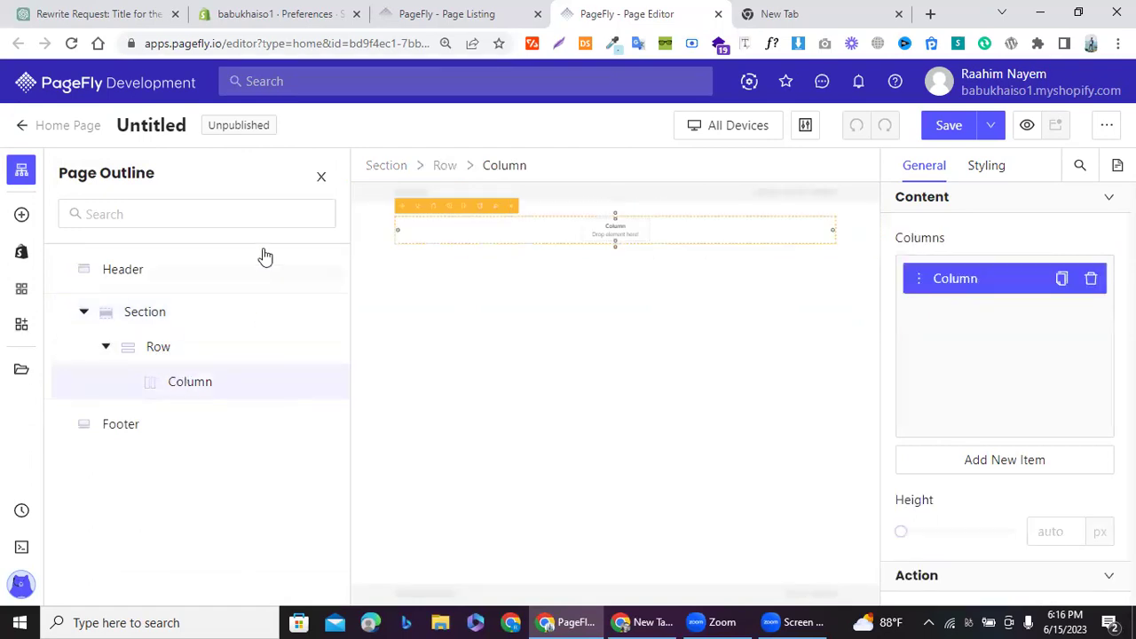
{"action": "left_click", "coordinate": [321, 180]}
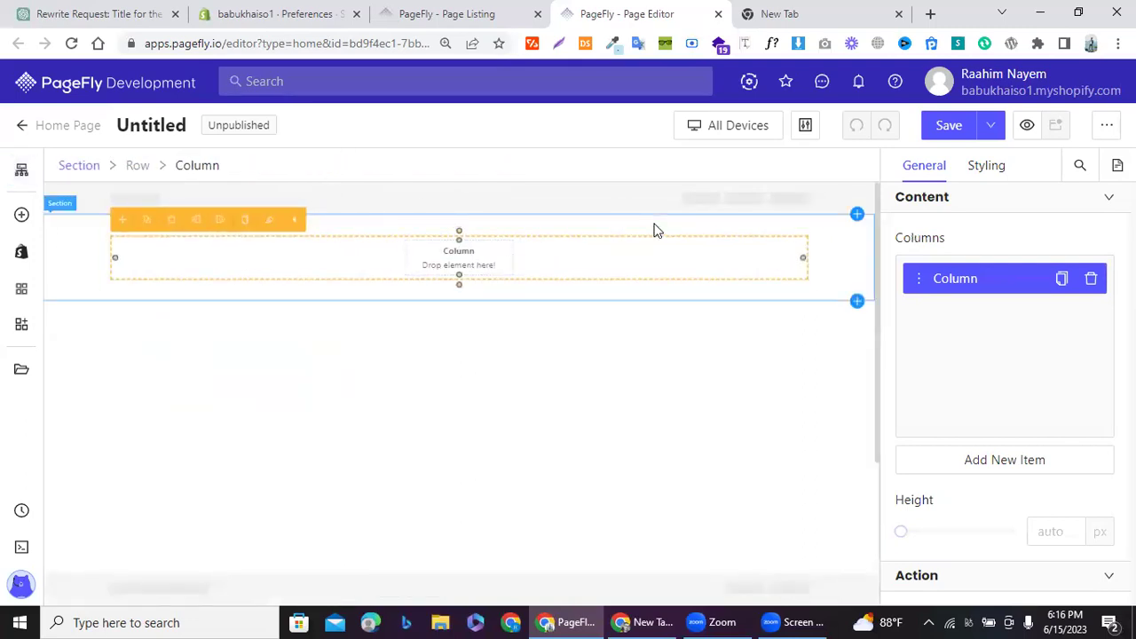
Step: Reopen the page outline, collapse and re-expand the section, select its Row, and close the outline
{"action": "left_click", "coordinate": [16, 177]}
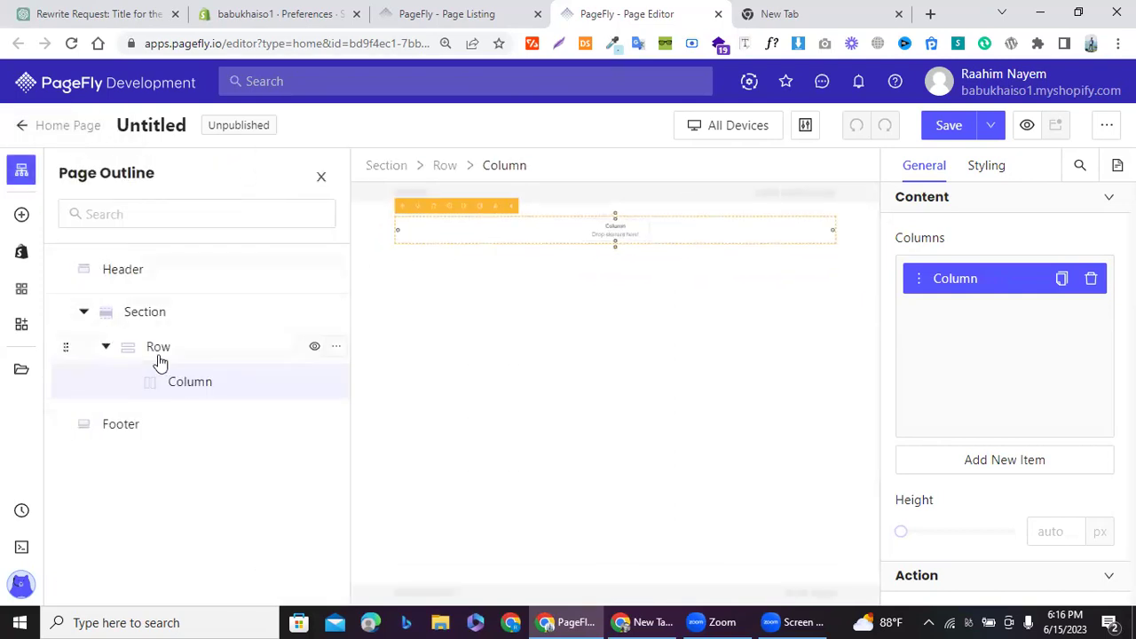
{"action": "left_click", "coordinate": [159, 361]}
{"action": "left_click", "coordinate": [161, 388]}
{"action": "left_click", "coordinate": [82, 314]}
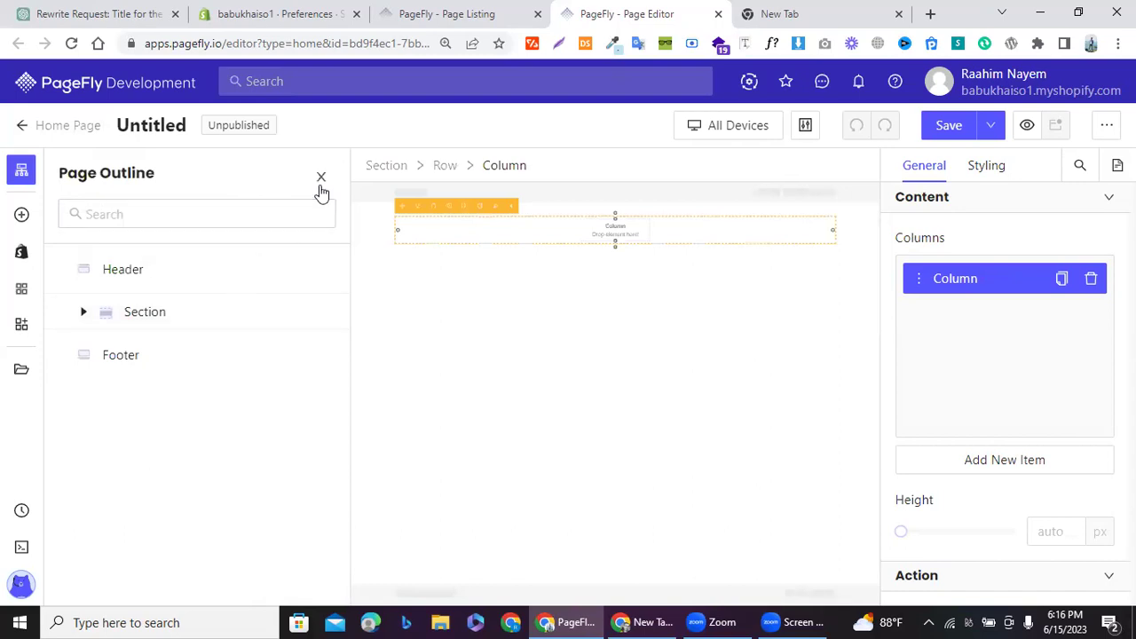
{"action": "left_click", "coordinate": [85, 313]}
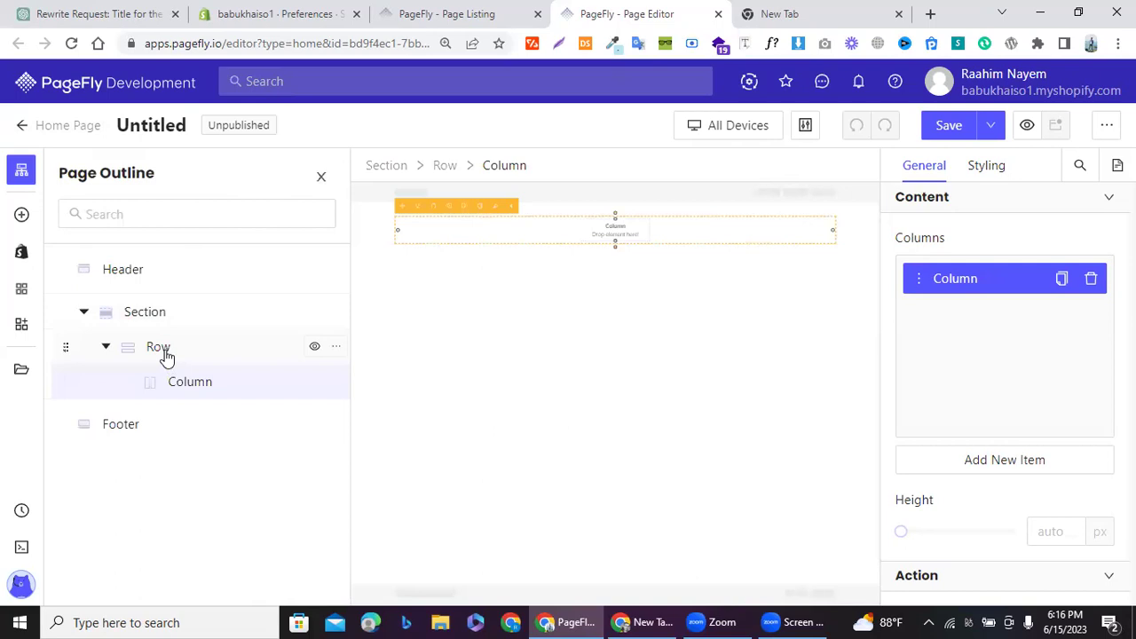
{"action": "left_click", "coordinate": [157, 351]}
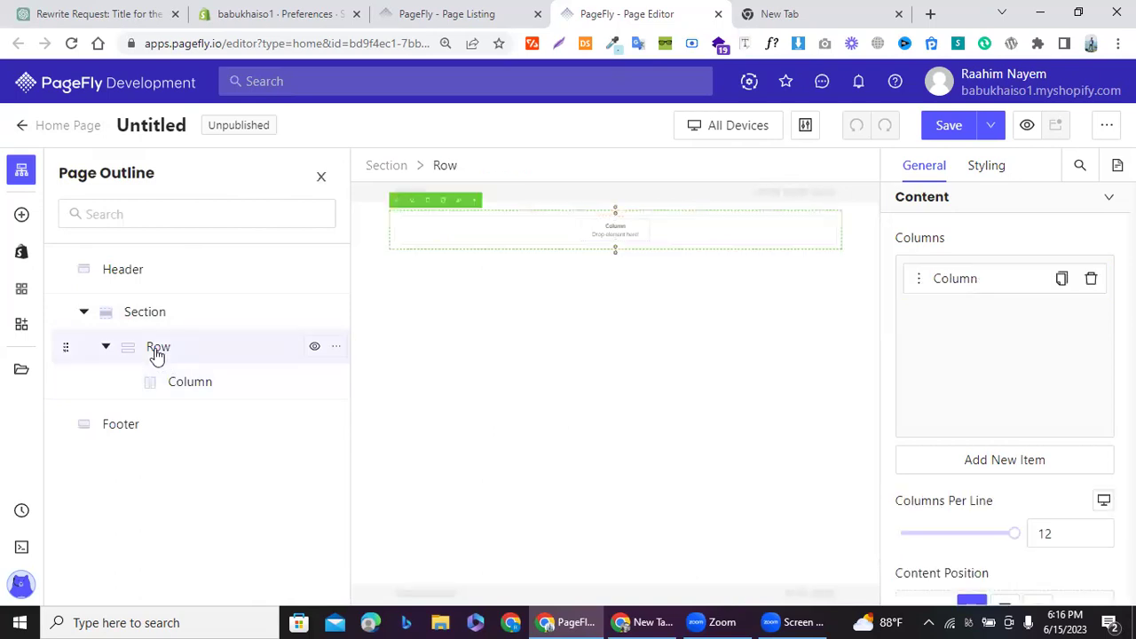
{"action": "left_click", "coordinate": [320, 180]}
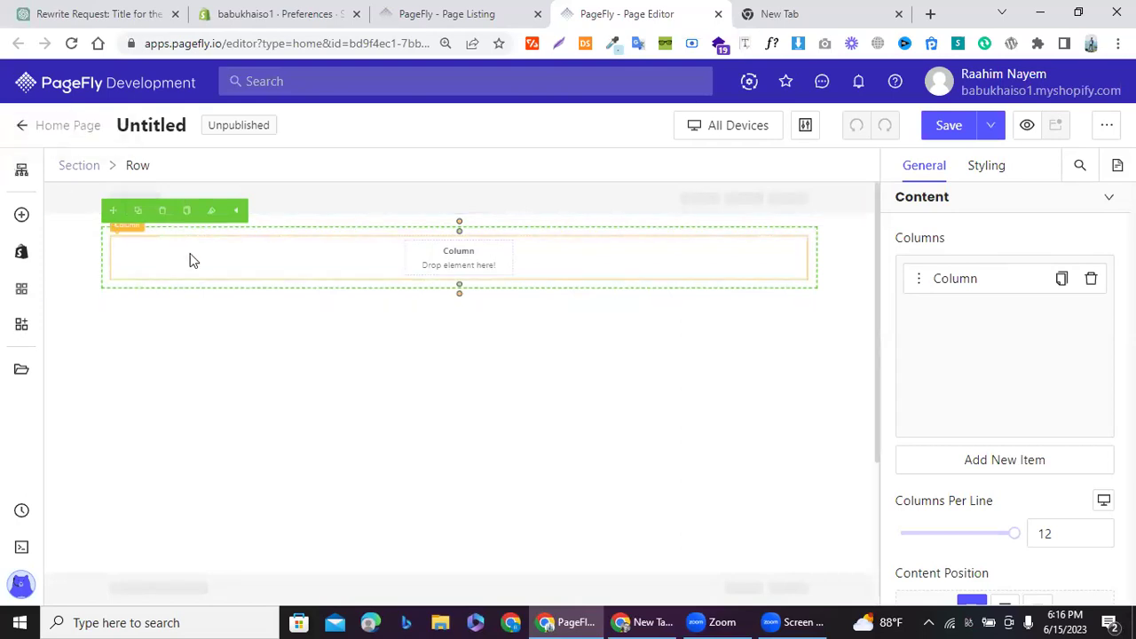
Step: Select the section, its row and its column in turn on the canvas to compare their boundaries
{"action": "left_click", "coordinate": [90, 222]}
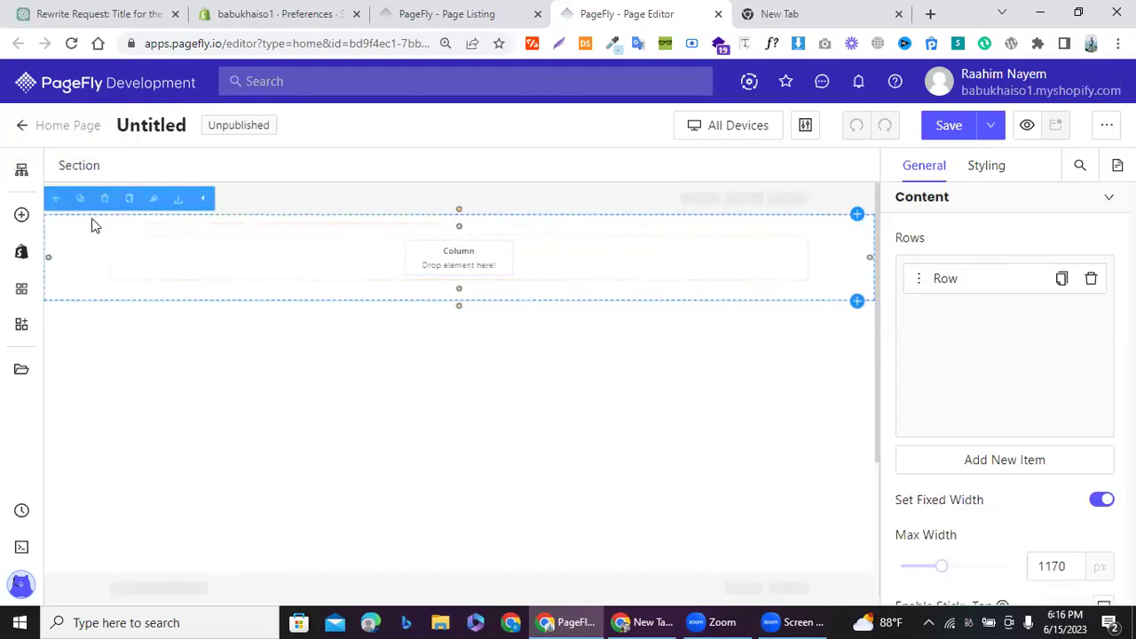
{"action": "left_click", "coordinate": [105, 233]}
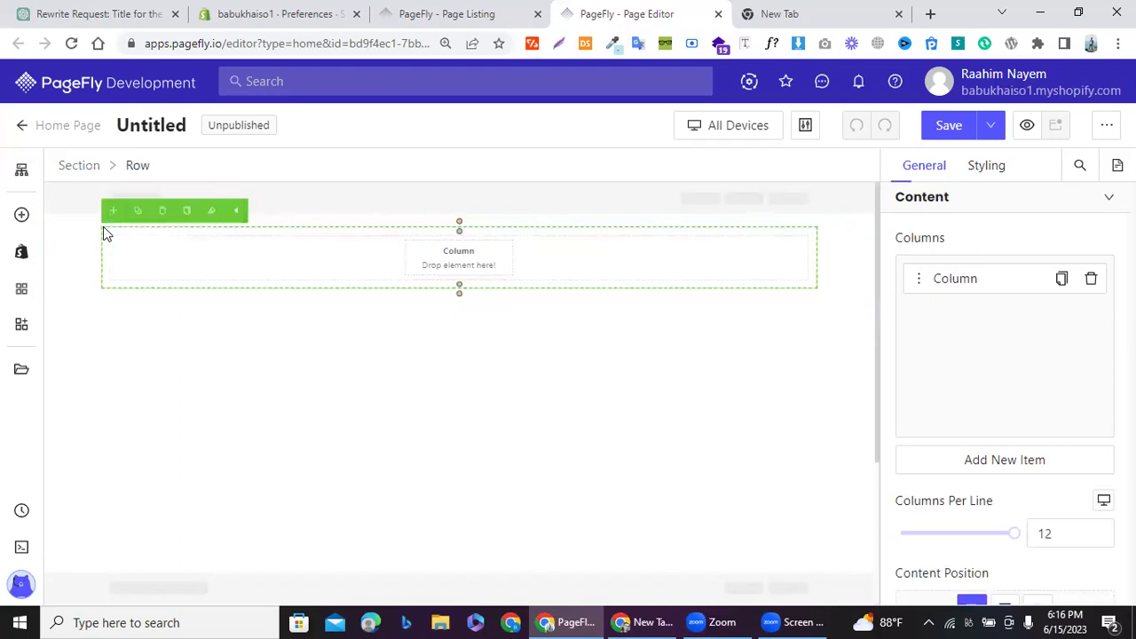
{"action": "left_click", "coordinate": [155, 250]}
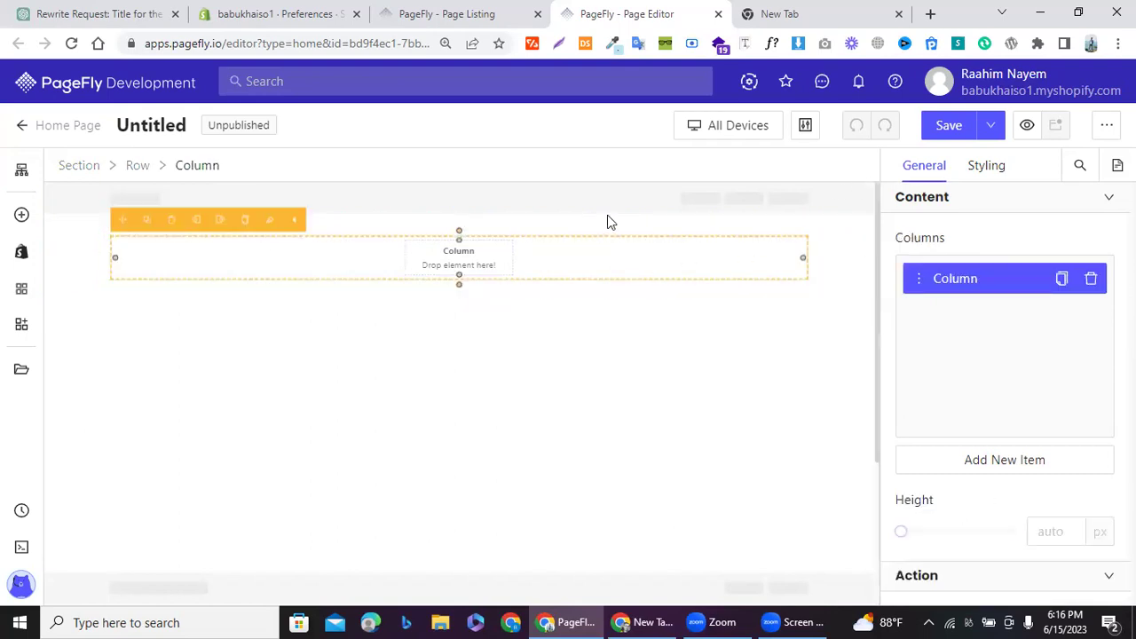
Step: Open the background image selection in the section's styling settings and start an upload from the computer
{"action": "left_click", "coordinate": [59, 254]}
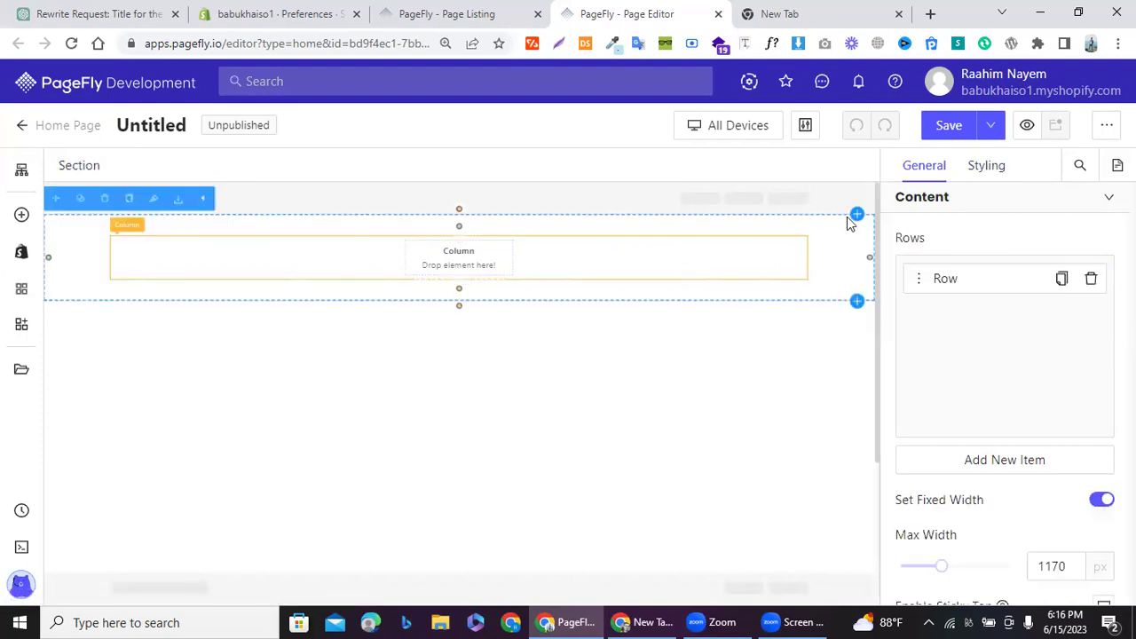
{"action": "left_click", "coordinate": [983, 166]}
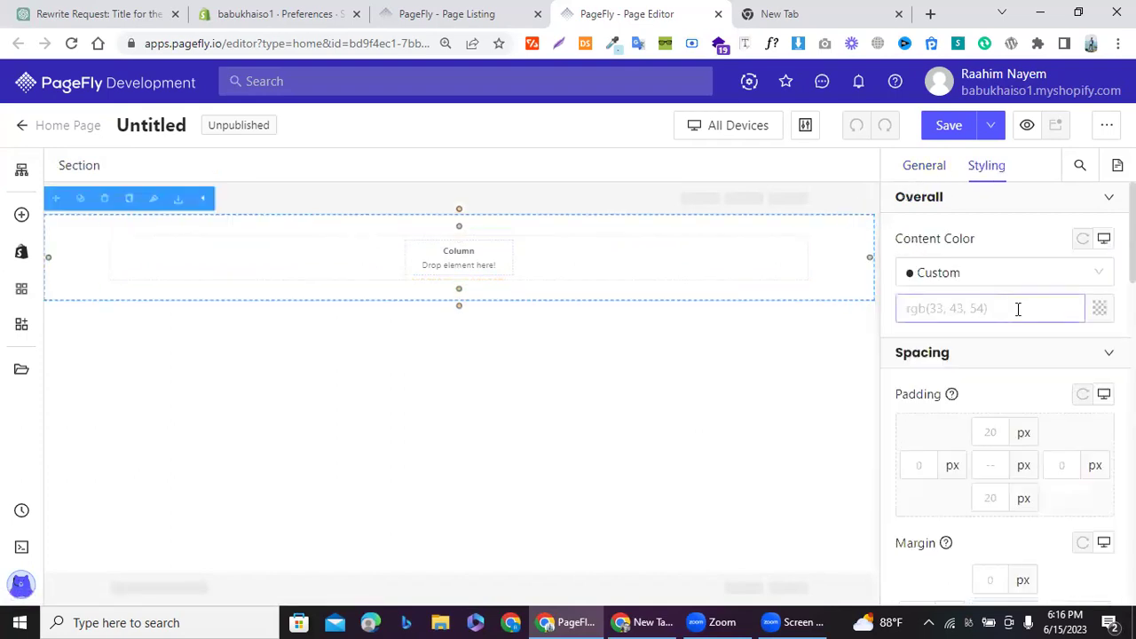
{"action": "scroll", "coordinate": [1016, 308], "scroll_direction": "down", "scroll_amount": 6}
{"action": "scroll", "coordinate": [1017, 312], "scroll_direction": "down", "scroll_amount": 4}
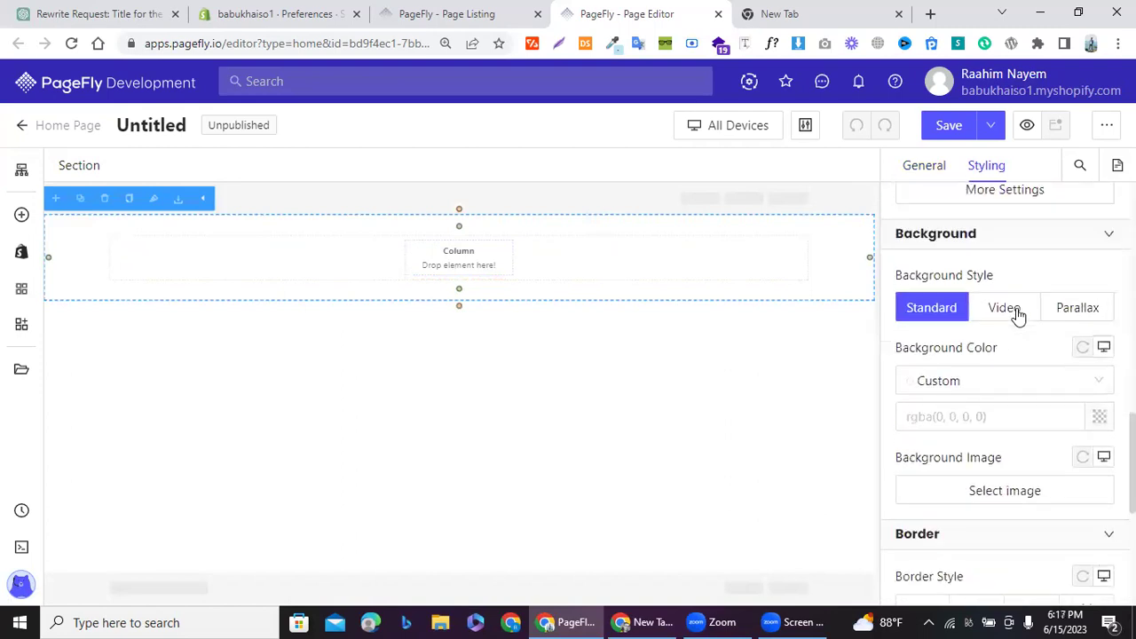
{"action": "left_click", "coordinate": [1061, 495]}
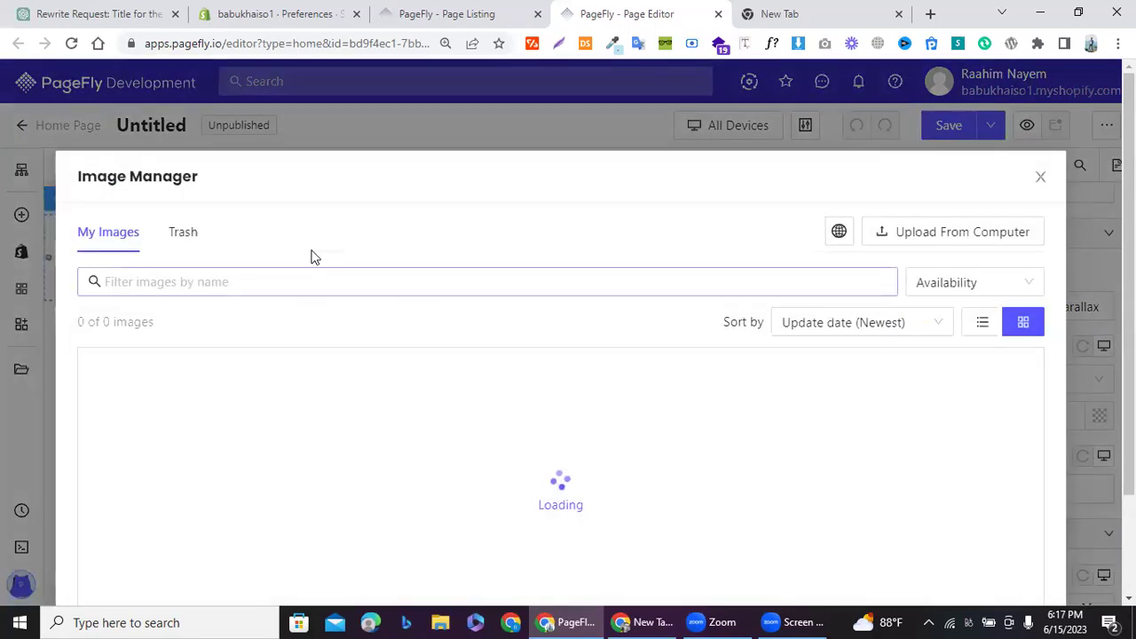
{"action": "left_click", "coordinate": [927, 232]}
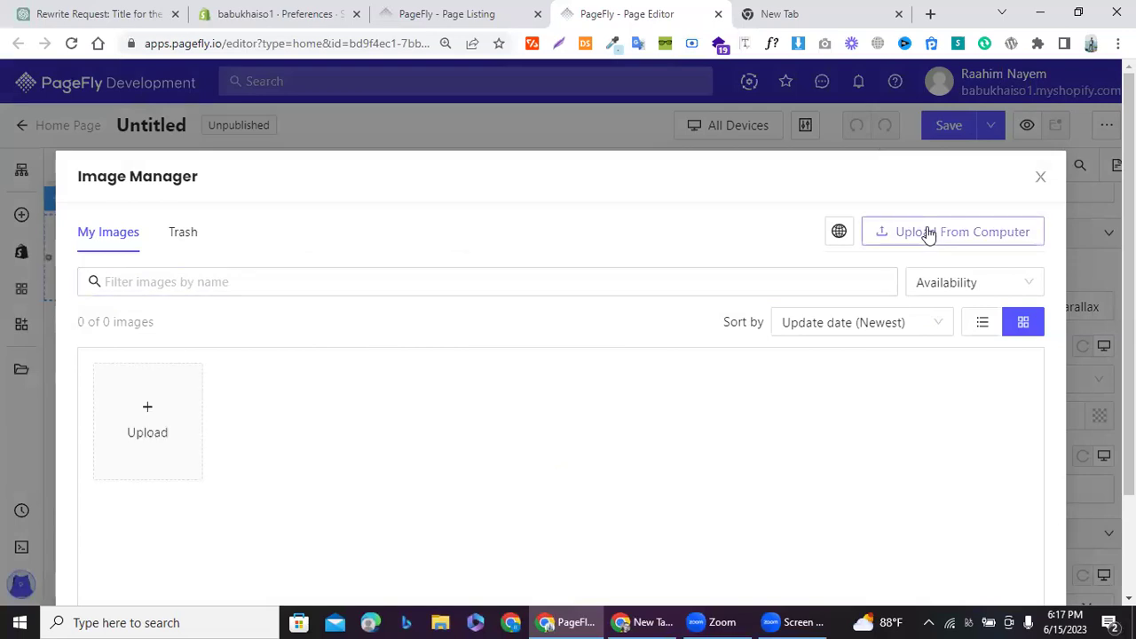
{"action": "left_click", "coordinate": [928, 233]}
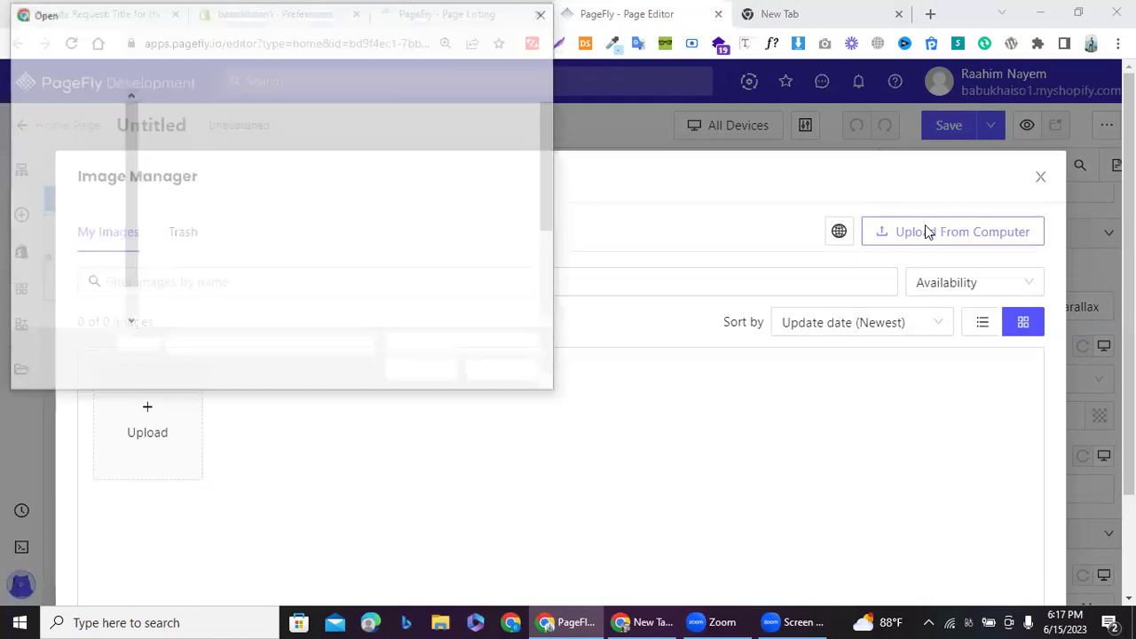
Step: Look through the Pictures, Desktop and new project images folders for a background image to upload, and cancel the file selection
{"action": "left_click", "coordinate": [69, 144]}
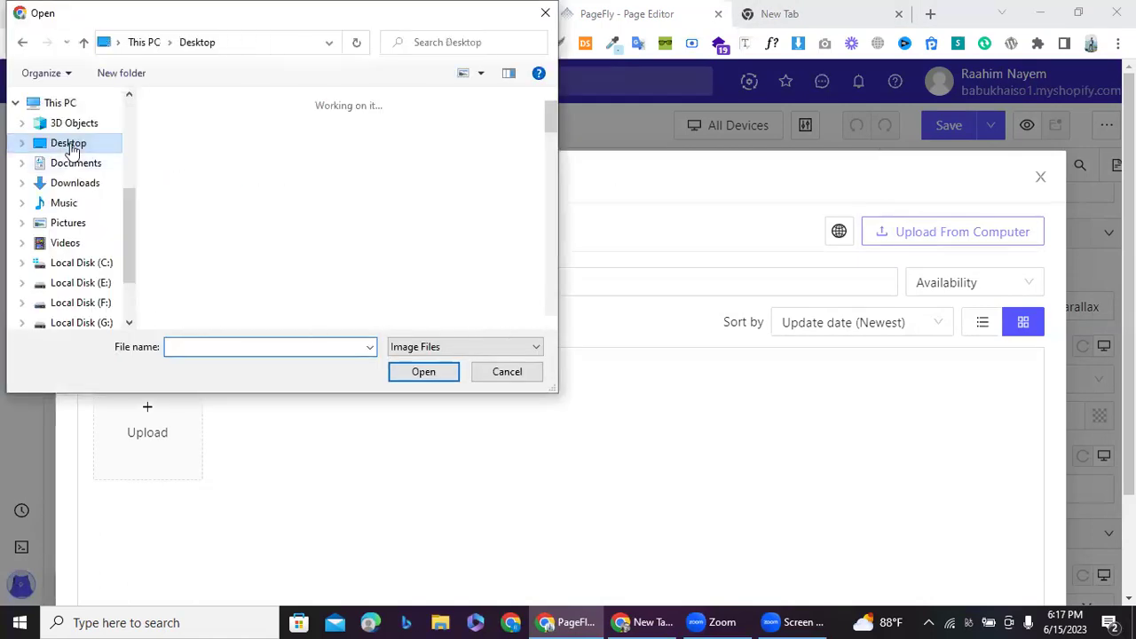
{"action": "left_click", "coordinate": [82, 227]}
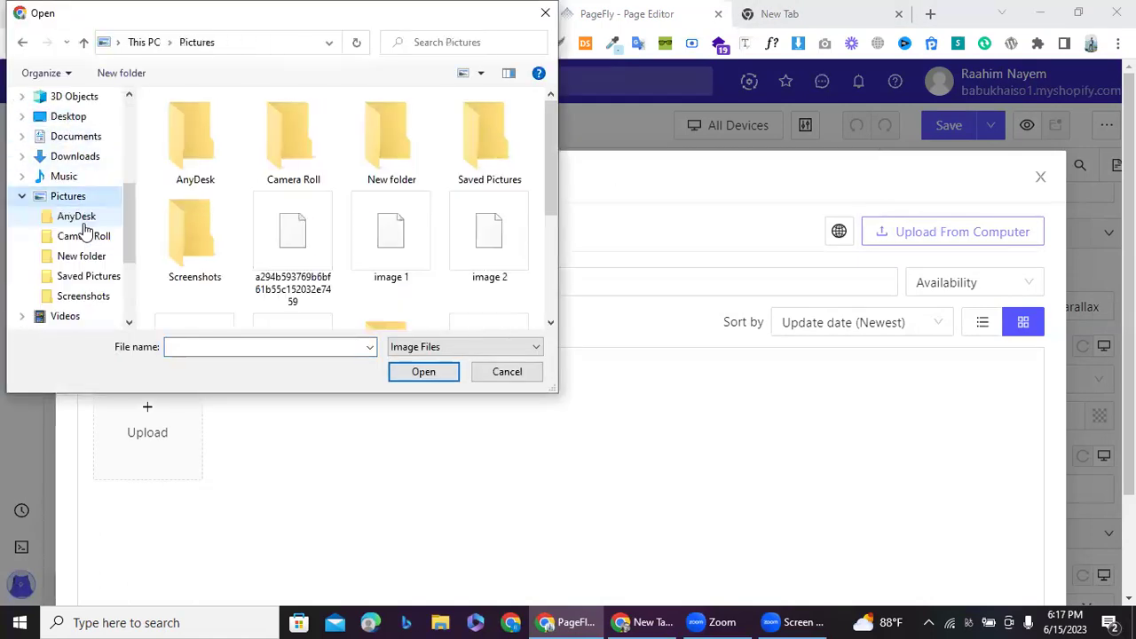
{"action": "scroll", "coordinate": [355, 195], "scroll_direction": "down", "scroll_amount": 3}
{"action": "scroll", "coordinate": [327, 202], "scroll_direction": "up", "scroll_amount": 3}
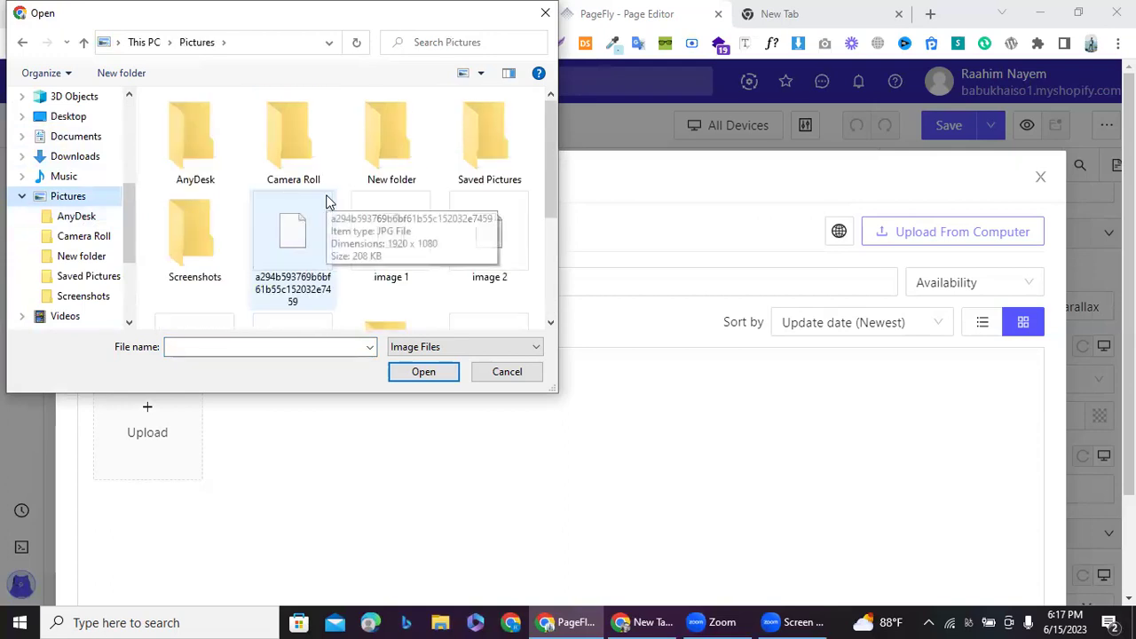
{"action": "left_click", "coordinate": [62, 116]}
{"action": "scroll", "coordinate": [243, 176], "scroll_direction": "down", "scroll_amount": 8}
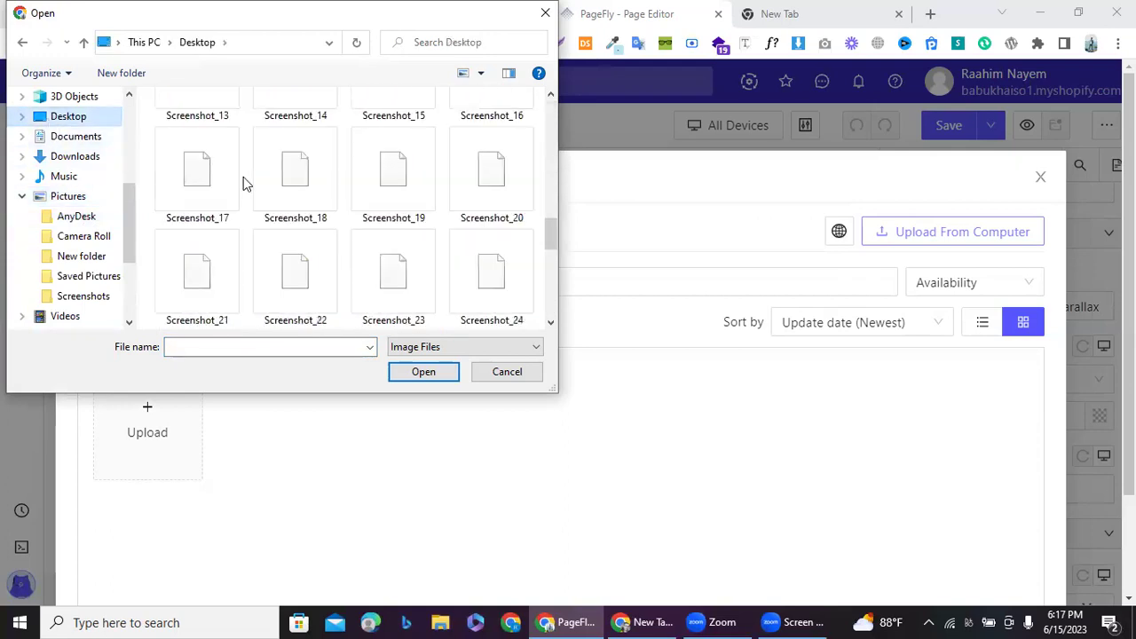
{"action": "scroll", "coordinate": [467, 220], "scroll_direction": "up", "scroll_amount": 5}
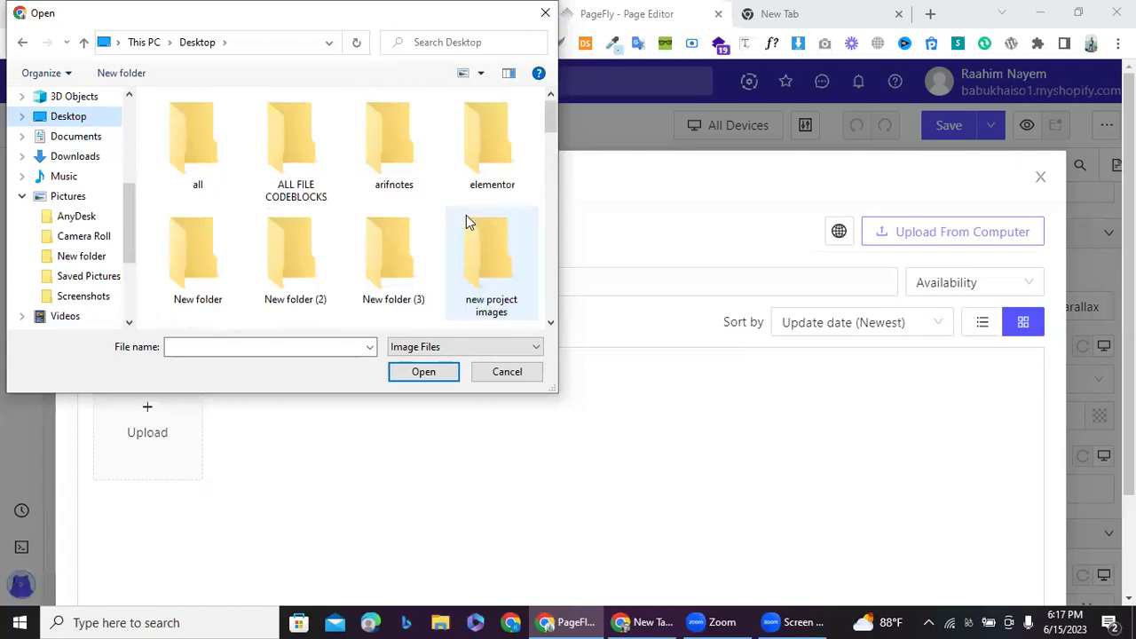
{"action": "scroll", "coordinate": [464, 218], "scroll_direction": "down", "scroll_amount": 10}
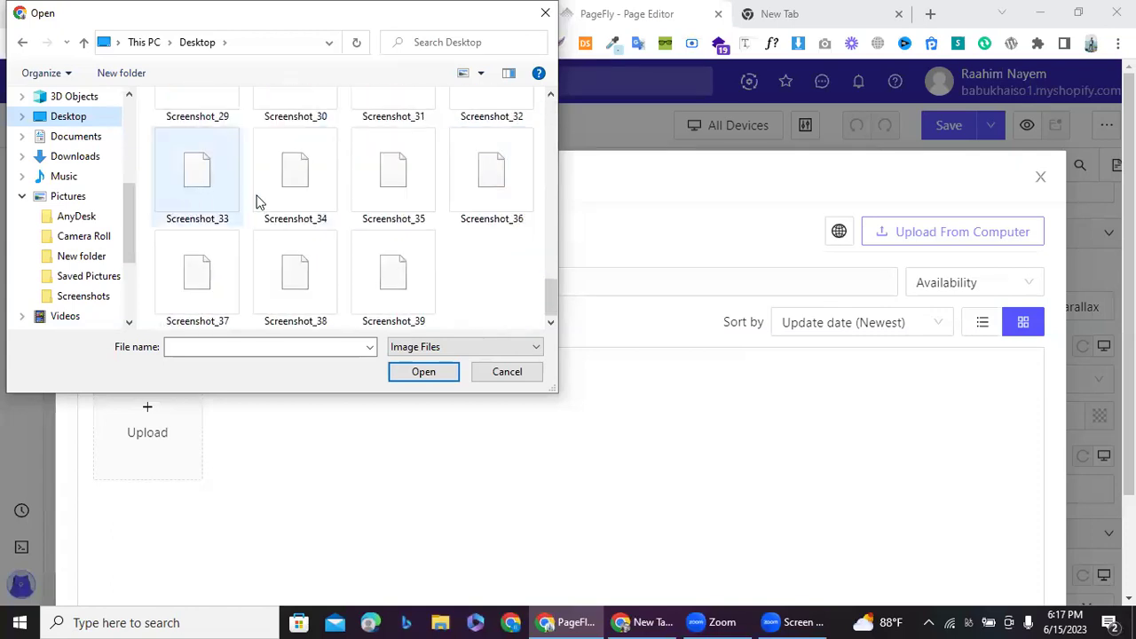
{"action": "scroll", "coordinate": [257, 202], "scroll_direction": "up", "scroll_amount": 6}
{"action": "scroll", "coordinate": [256, 202], "scroll_direction": "up", "scroll_amount": 8}
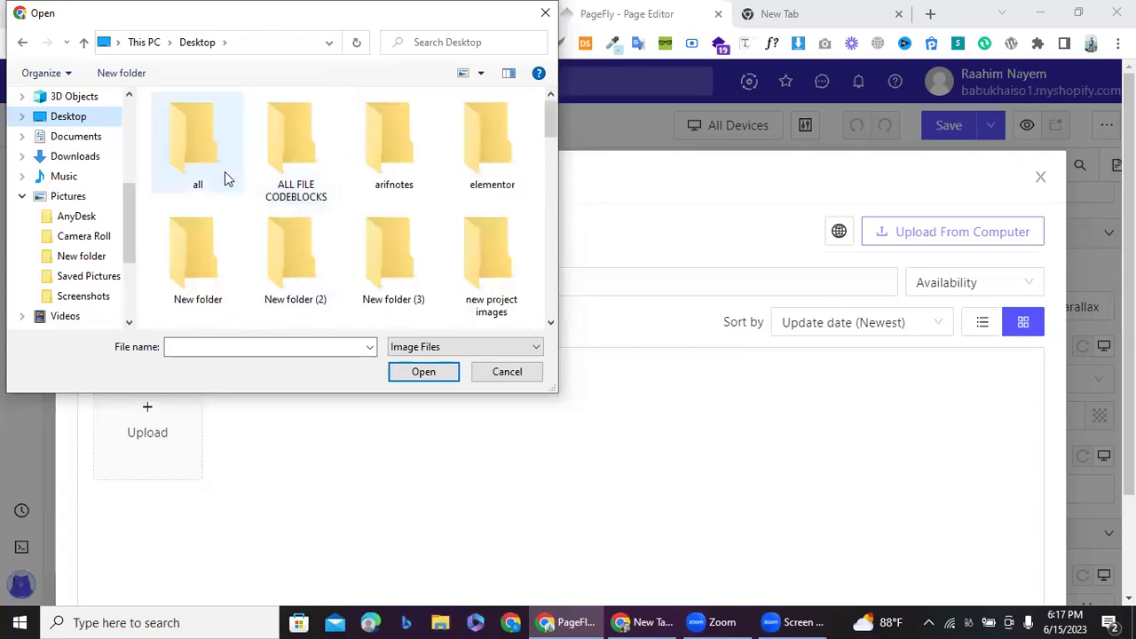
{"action": "scroll", "coordinate": [487, 170], "scroll_direction": "down", "scroll_amount": 1}
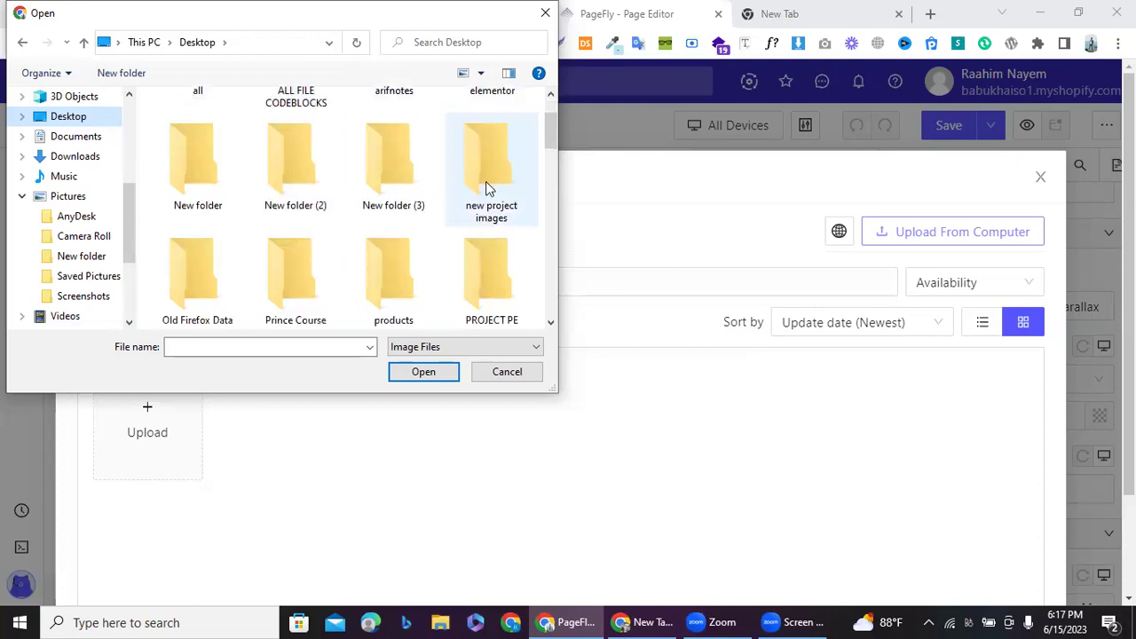
{"action": "double_click", "coordinate": [494, 186]}
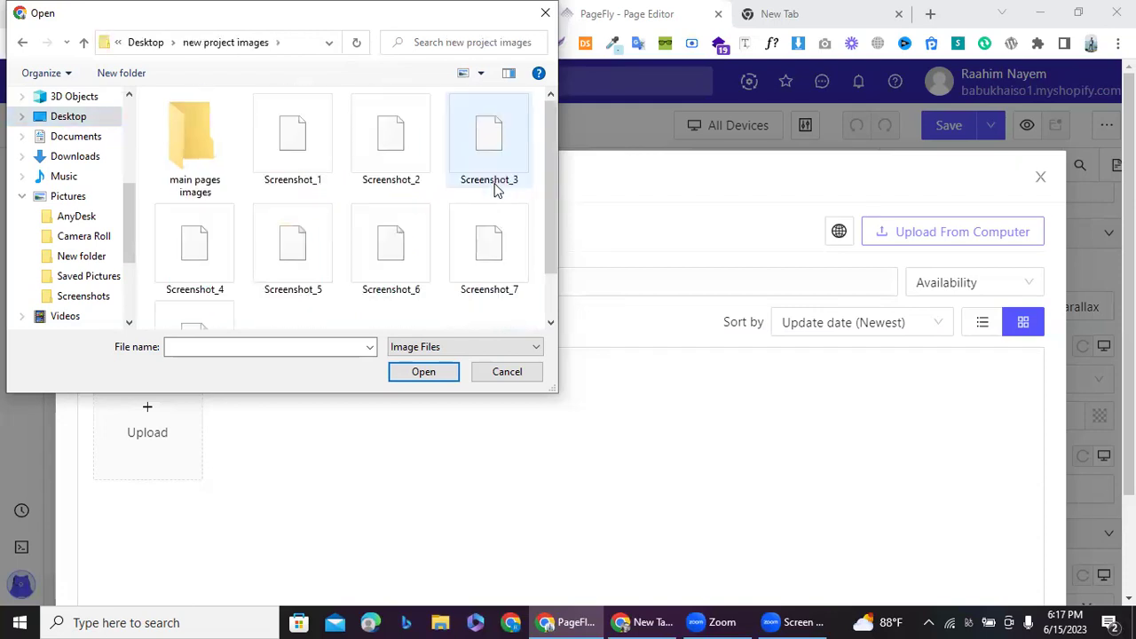
{"action": "left_click", "coordinate": [544, 12]}
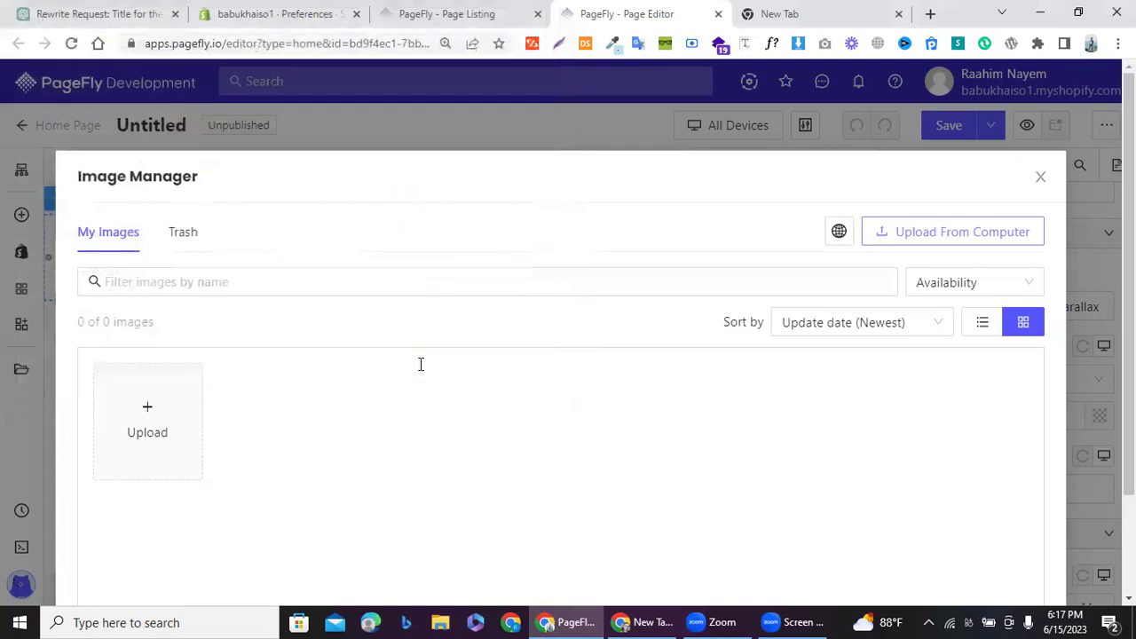
Step: Search for a background image in File Explorer's Pictures, elementor, Desktop and New folder (3) folders, and return to PageFly, closing the Image Manager
{"action": "left_click", "coordinate": [442, 622]}
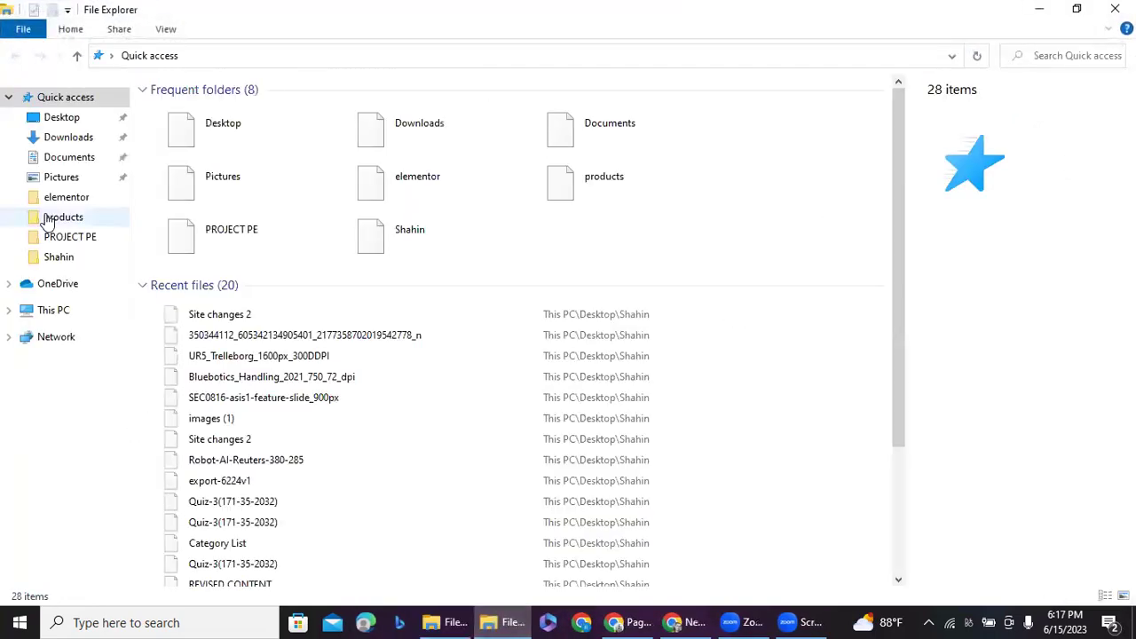
{"action": "left_click", "coordinate": [59, 178]}
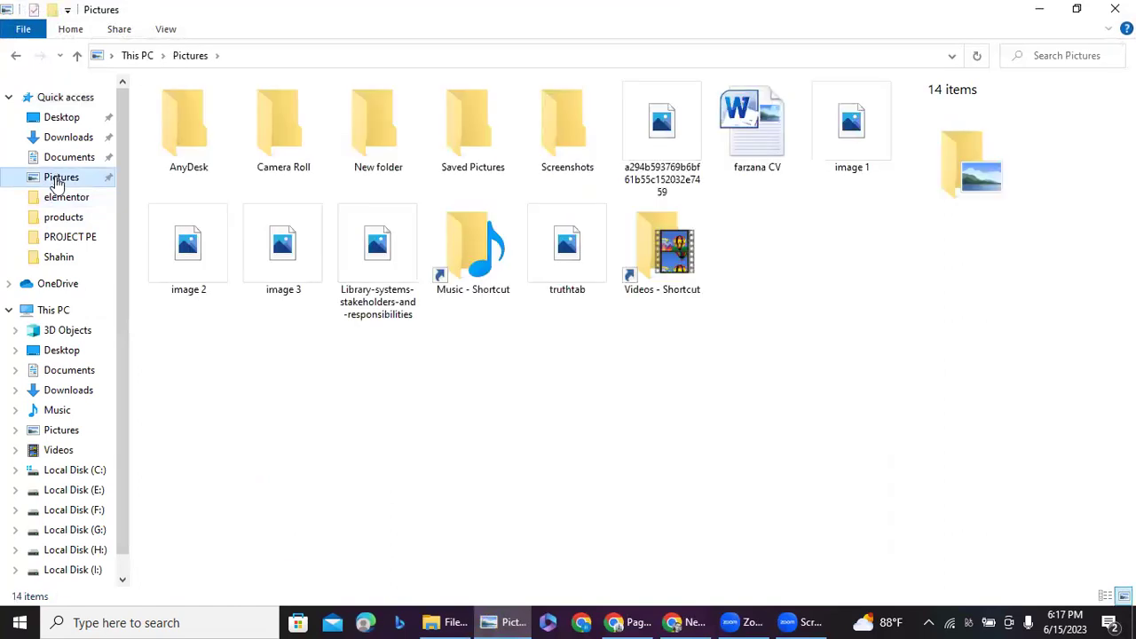
{"action": "left_click", "coordinate": [56, 199]}
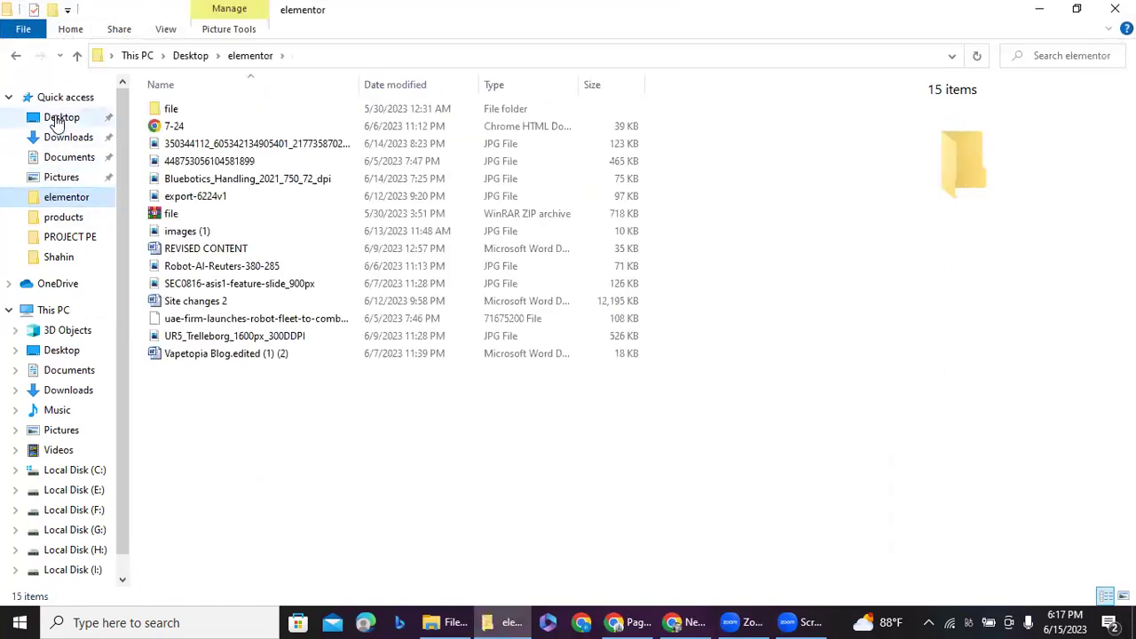
{"action": "left_click", "coordinate": [58, 118]}
{"action": "scroll", "coordinate": [345, 276], "scroll_direction": "down", "scroll_amount": 4}
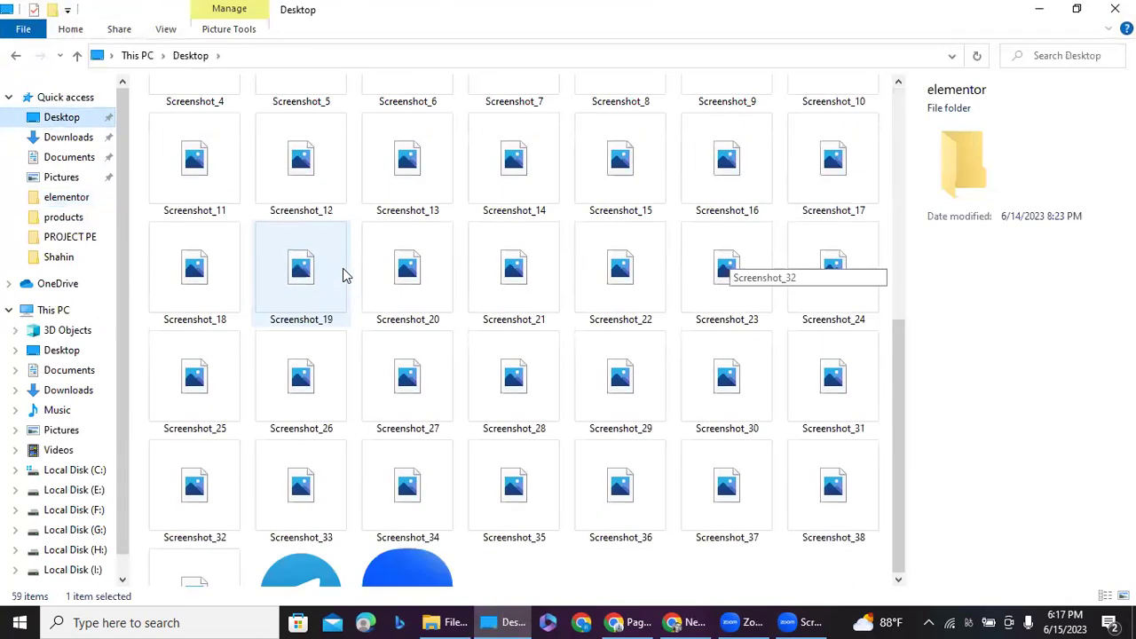
{"action": "scroll", "coordinate": [345, 276], "scroll_direction": "up", "scroll_amount": 3}
{"action": "scroll", "coordinate": [345, 276], "scroll_direction": "down", "scroll_amount": 2}
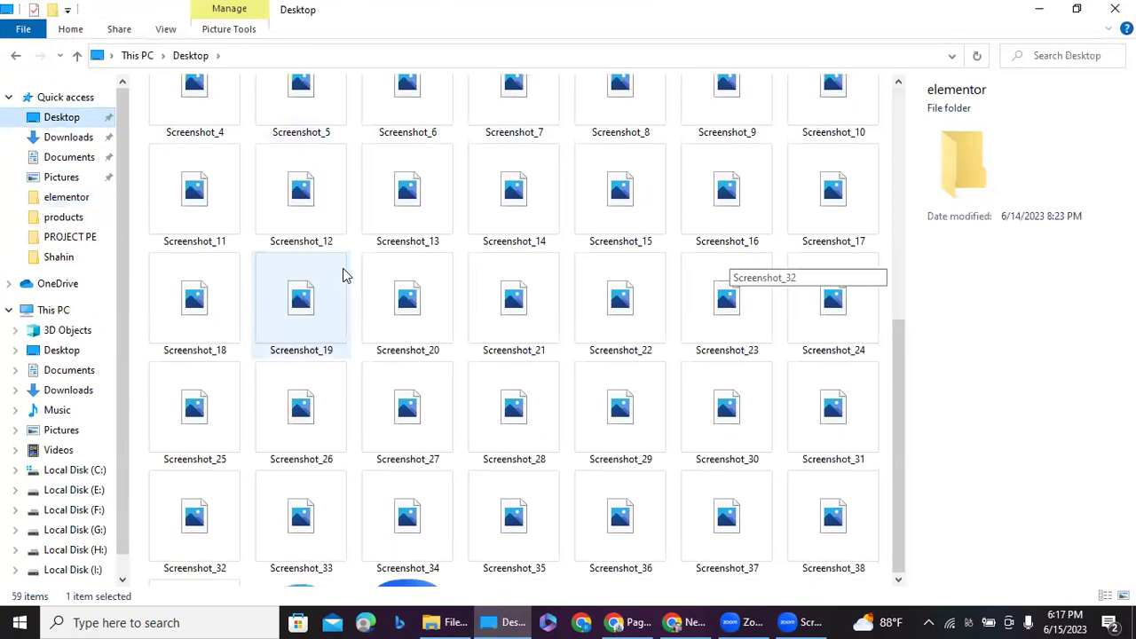
{"action": "scroll", "coordinate": [345, 276], "scroll_direction": "down", "scroll_amount": 1}
{"action": "scroll", "coordinate": [345, 276], "scroll_direction": "up", "scroll_amount": 5}
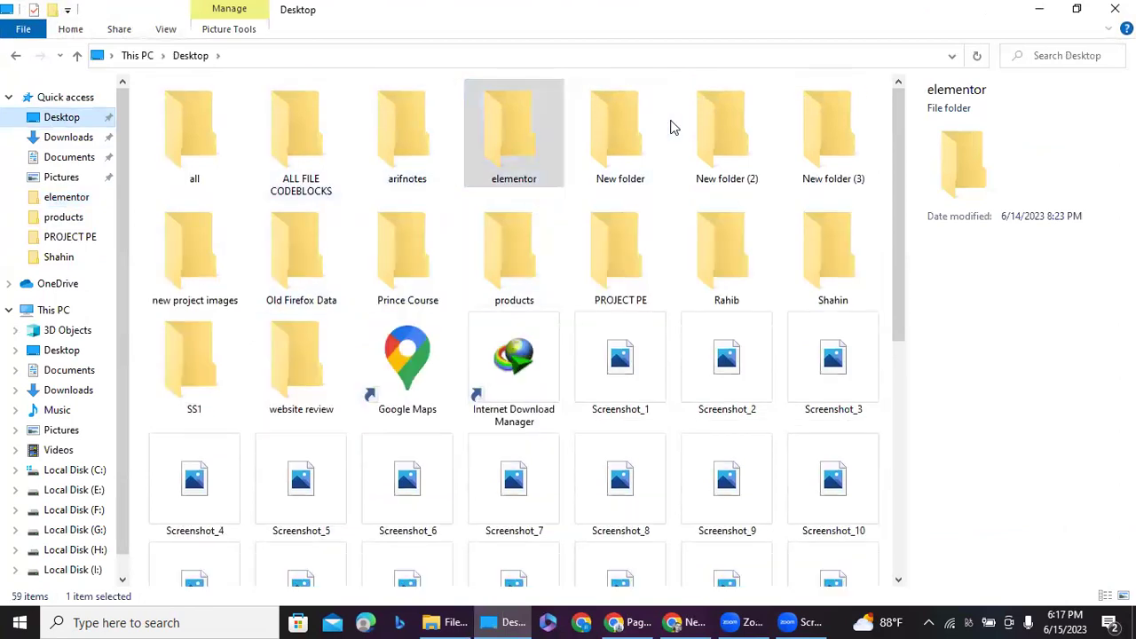
{"action": "double_click", "coordinate": [810, 158]}
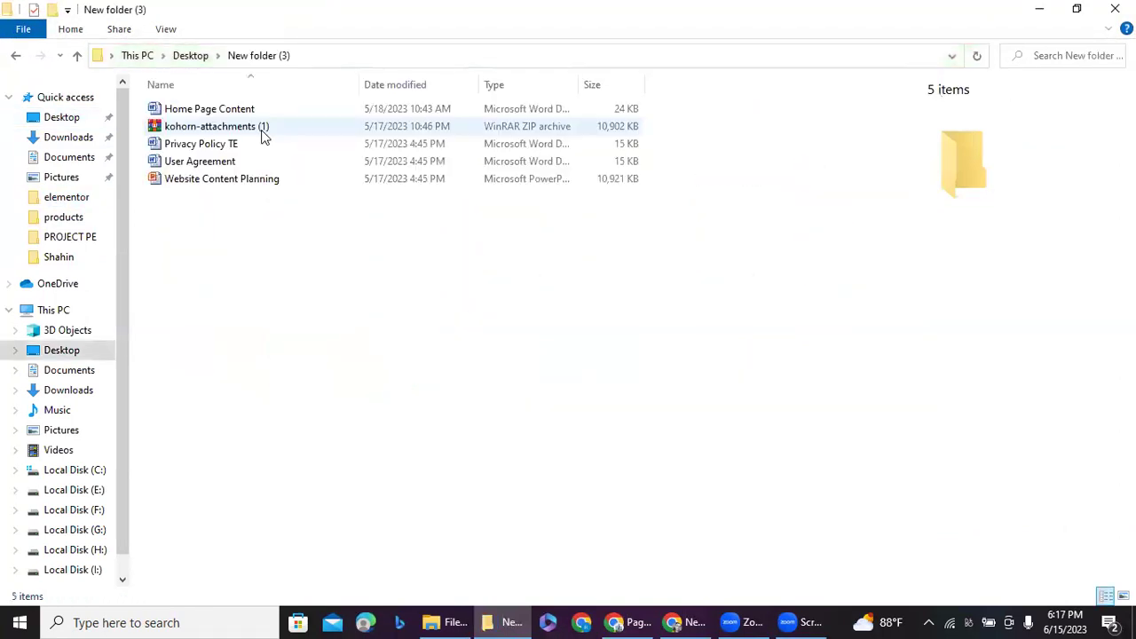
{"action": "left_click", "coordinate": [13, 59]}
{"action": "scroll", "coordinate": [297, 242], "scroll_direction": "down", "scroll_amount": 6}
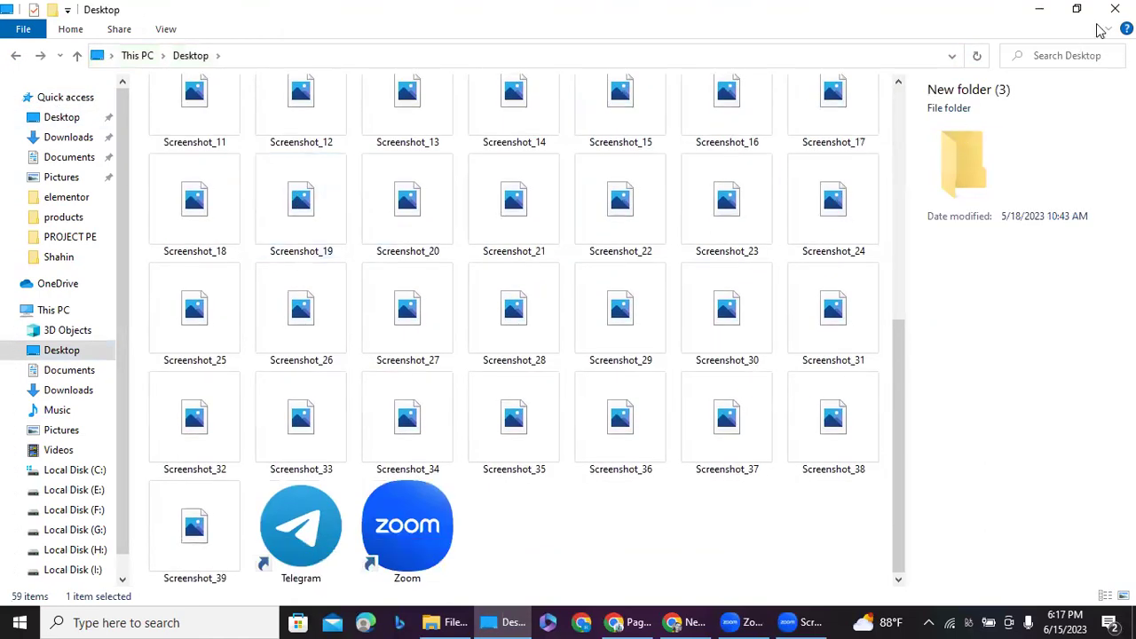
{"action": "left_click", "coordinate": [1114, 9]}
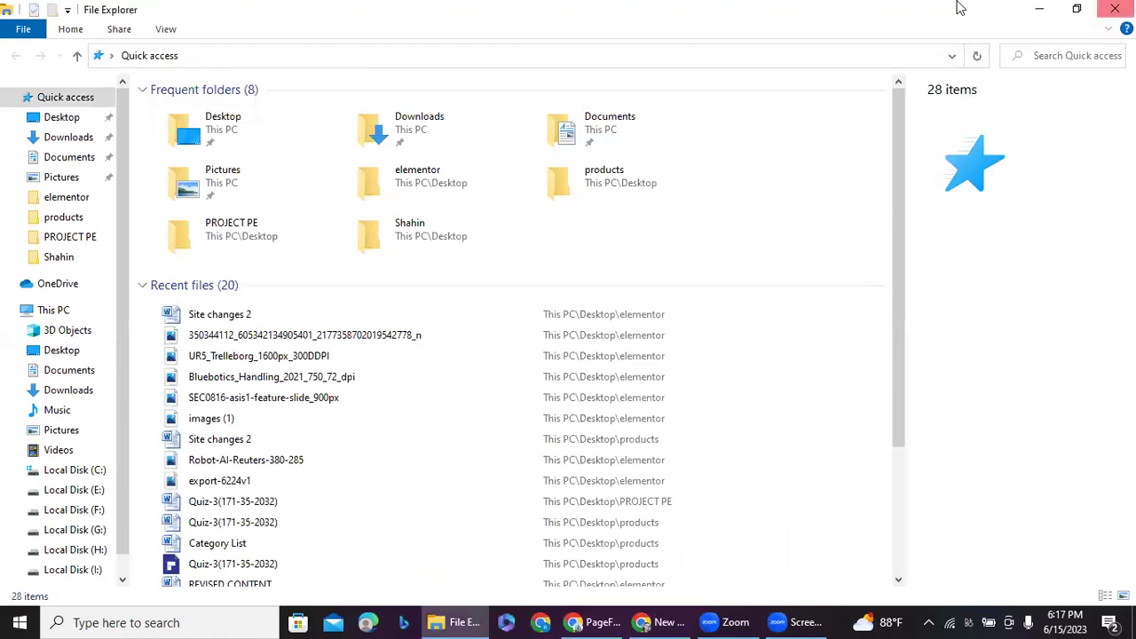
{"action": "left_click", "coordinate": [1036, 9]}
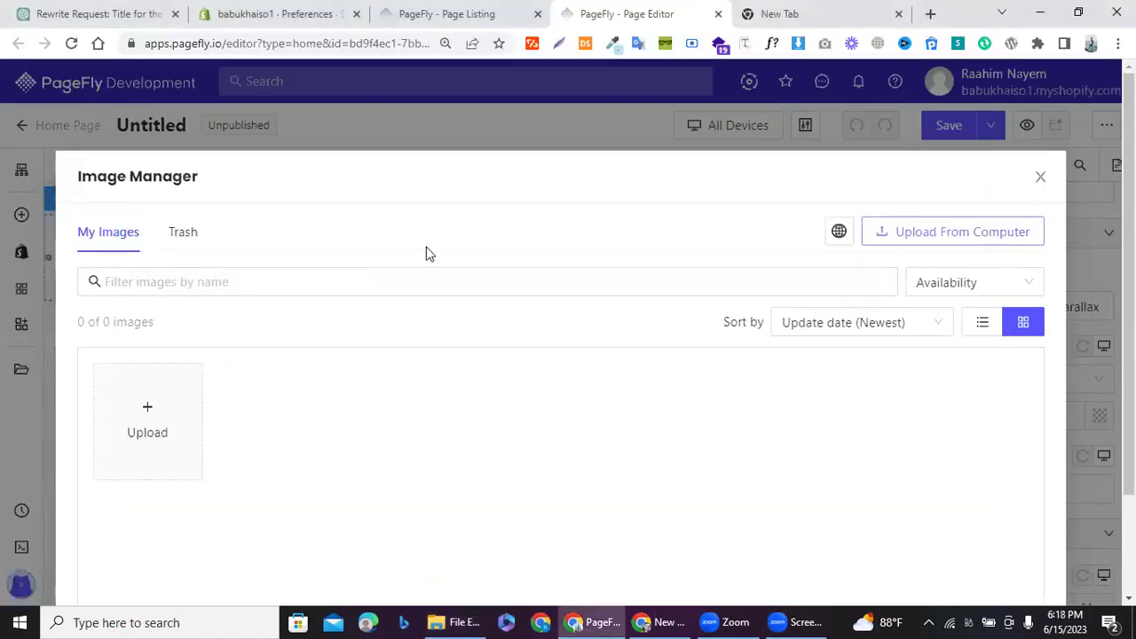
{"action": "left_click", "coordinate": [1040, 178]}
Step: Give the section a custom dark red background color of about rgb(158, 36, 36)
{"action": "scroll", "coordinate": [979, 394], "scroll_direction": "down", "scroll_amount": 2}
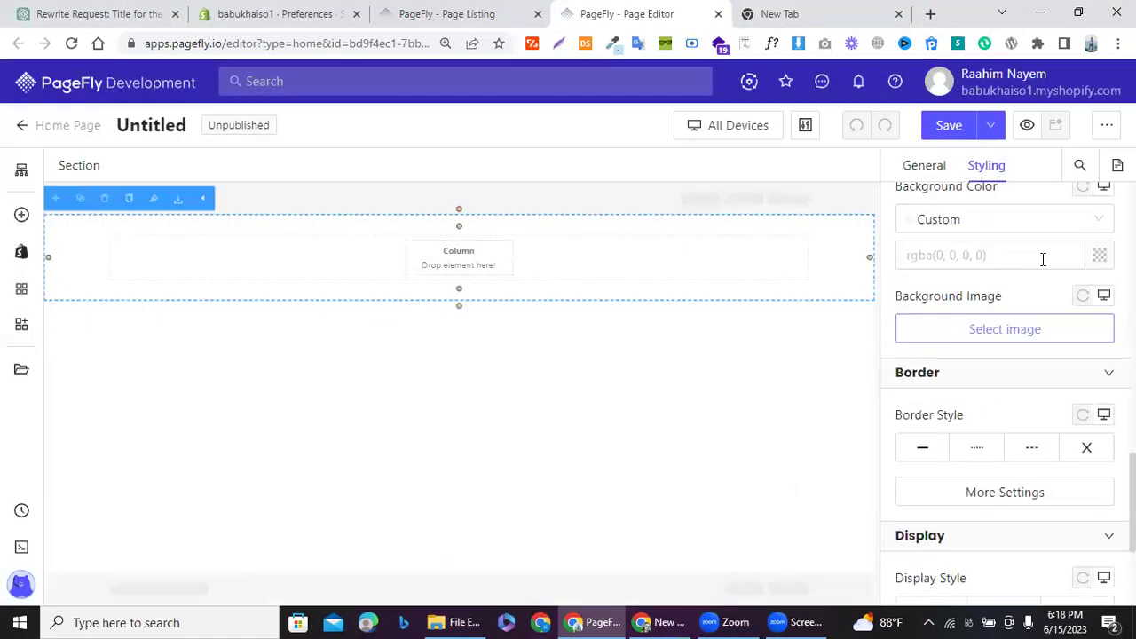
{"action": "scroll", "coordinate": [1085, 299], "scroll_direction": "up", "scroll_amount": 1}
{"action": "left_click", "coordinate": [1099, 313]}
{"action": "left_click", "coordinate": [812, 238]}
{"action": "mouse_move", "coordinate": [816, 235]}
{"action": "left_mouse_down"}
{"action": "mouse_move", "coordinate": [856, 179]}
{"action": "mouse_move", "coordinate": [825, 228]}
{"action": "left_mouse_up"}
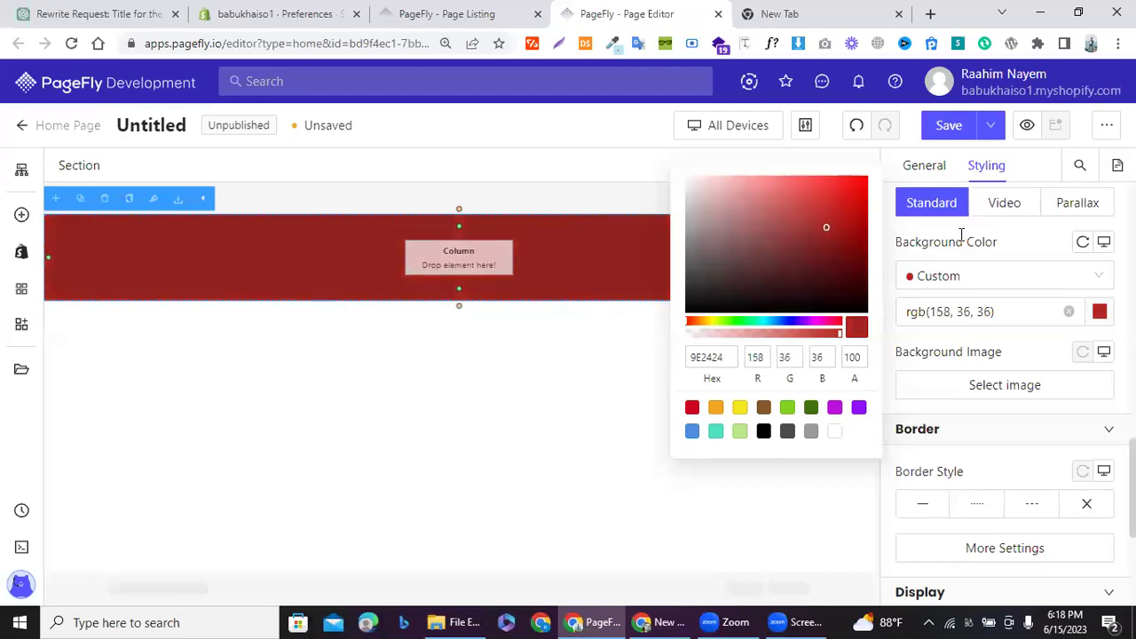
{"action": "left_click", "coordinate": [989, 256]}
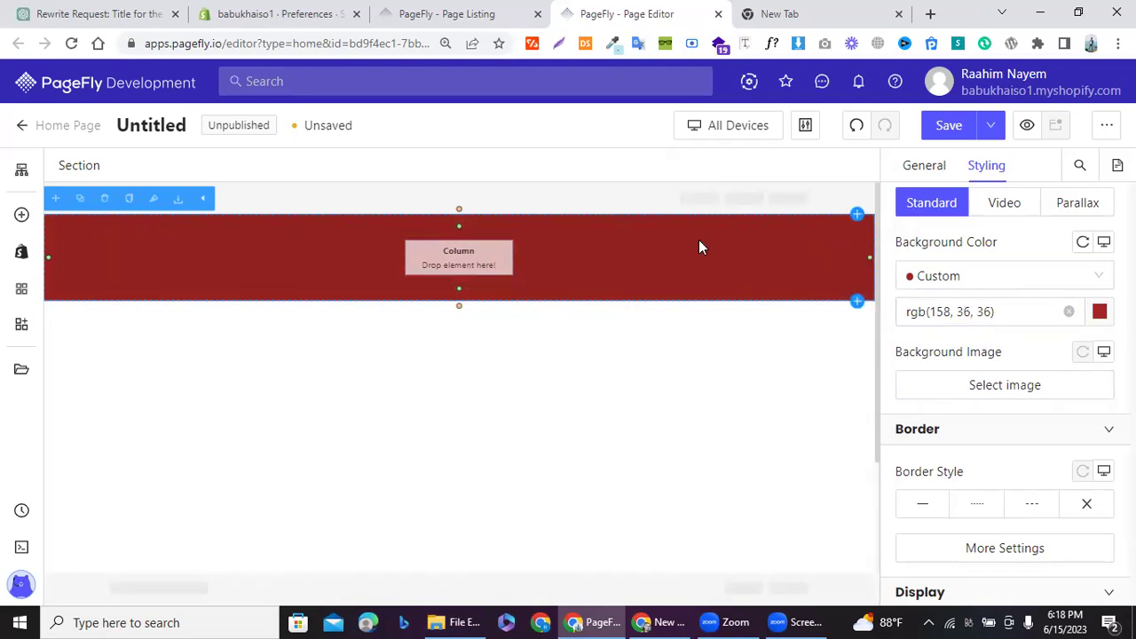
Step: Review the section's styling options and its general settings for rows, fixed width, max width and sticky top
{"action": "scroll", "coordinate": [985, 294], "scroll_direction": "up", "scroll_amount": 1}
{"action": "scroll", "coordinate": [986, 293], "scroll_direction": "down", "scroll_amount": 5}
{"action": "scroll", "coordinate": [987, 293], "scroll_direction": "up", "scroll_amount": 2}
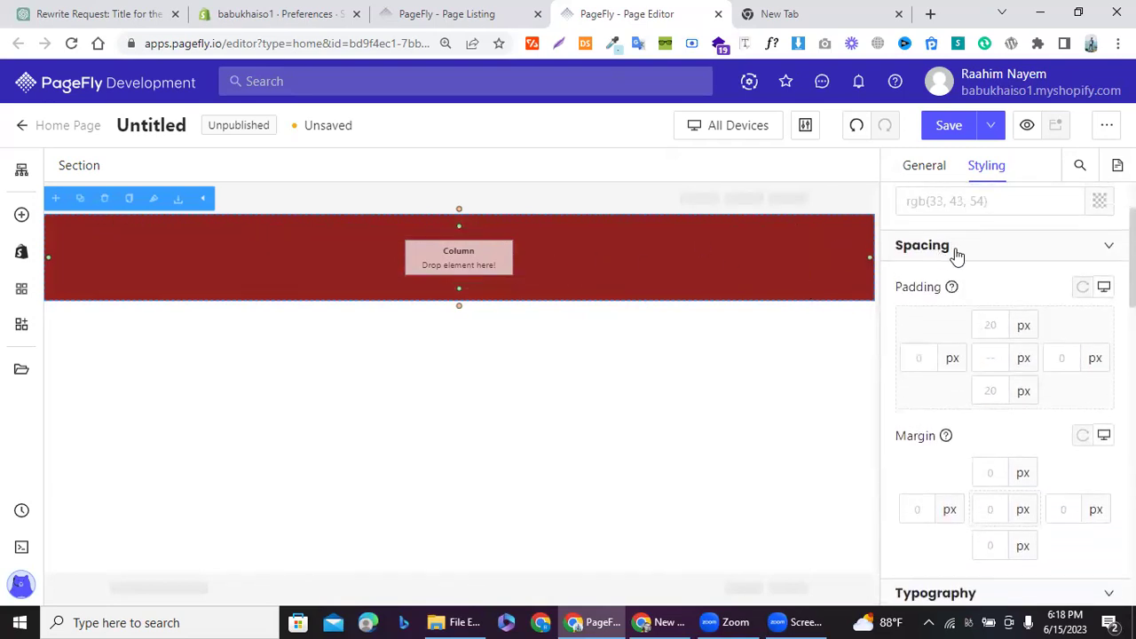
{"action": "scroll", "coordinate": [986, 257], "scroll_direction": "up", "scroll_amount": 2}
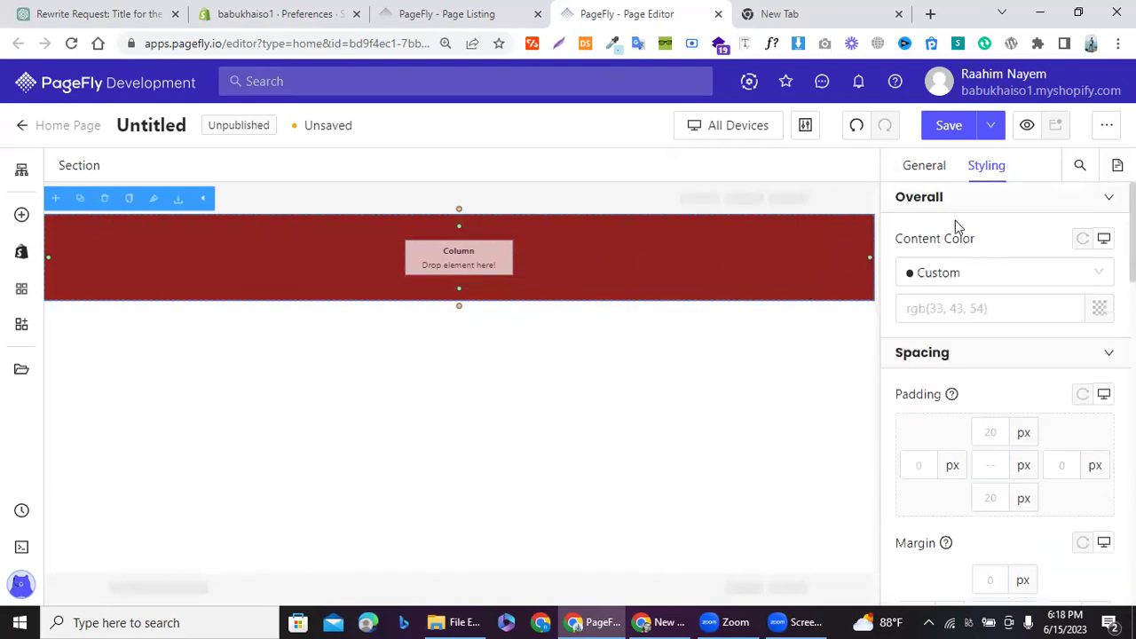
{"action": "left_click", "coordinate": [914, 166]}
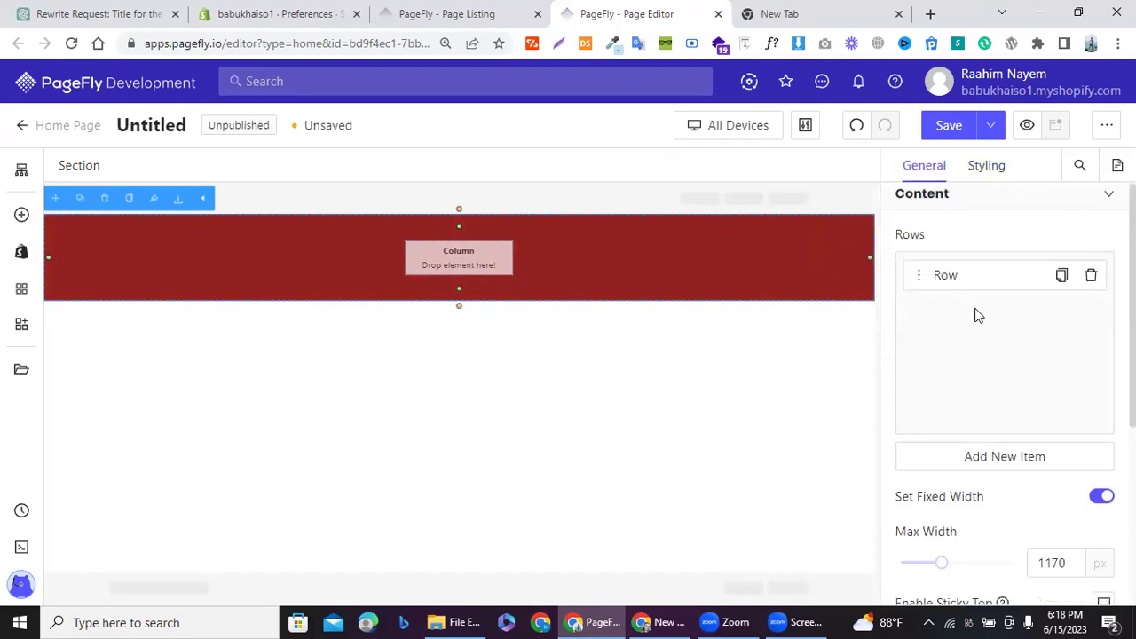
{"action": "scroll", "coordinate": [976, 311], "scroll_direction": "down", "scroll_amount": 2}
{"action": "scroll", "coordinate": [976, 308], "scroll_direction": "down", "scroll_amount": 1}
{"action": "scroll", "coordinate": [976, 308], "scroll_direction": "up", "scroll_amount": 3}
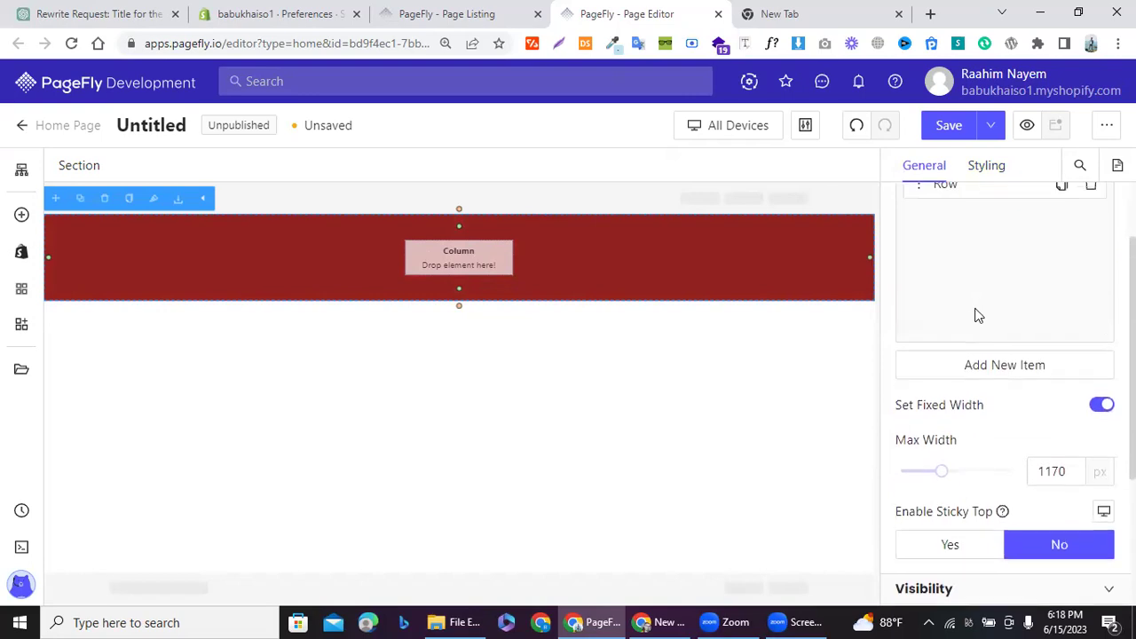
Step: Set the section's top and bottom padding to 50 px each and increase both to 150 px
{"action": "left_click", "coordinate": [977, 173]}
{"action": "scroll", "coordinate": [976, 342], "scroll_direction": "down", "scroll_amount": 1}
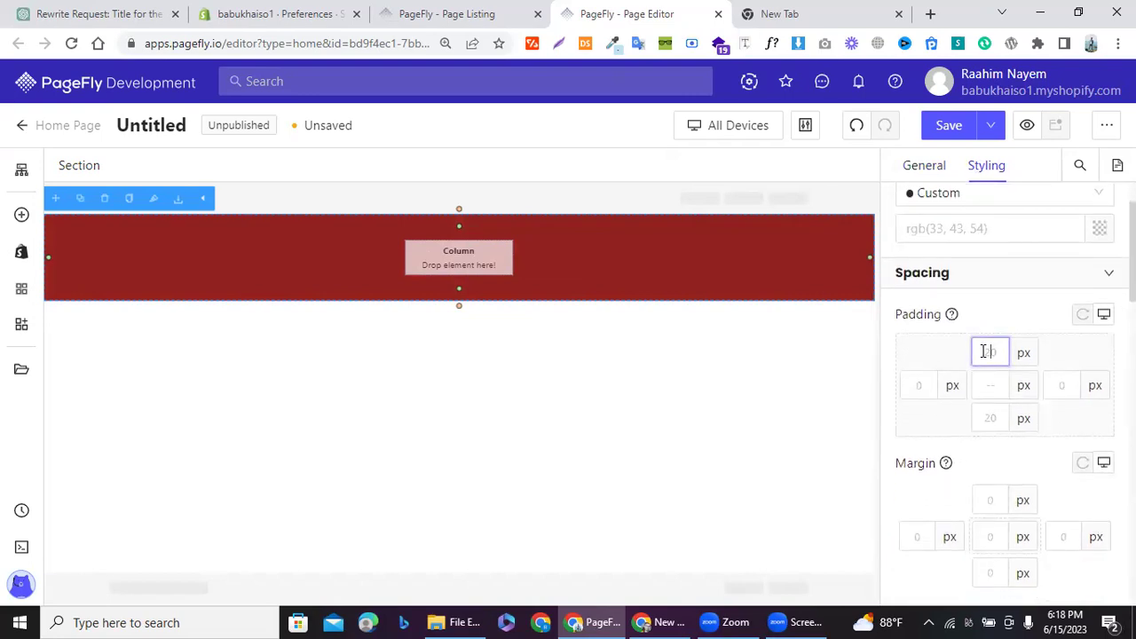
{"action": "type", "text": "50"}
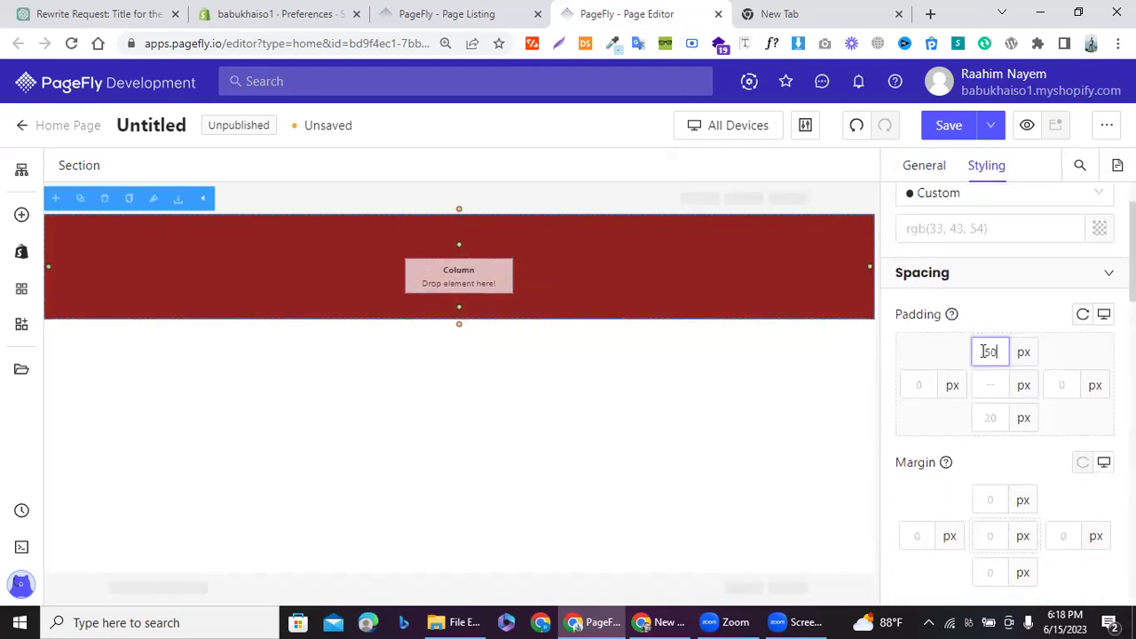
{"action": "left_click", "coordinate": [983, 425]}
{"action": "type", "text": "50"}
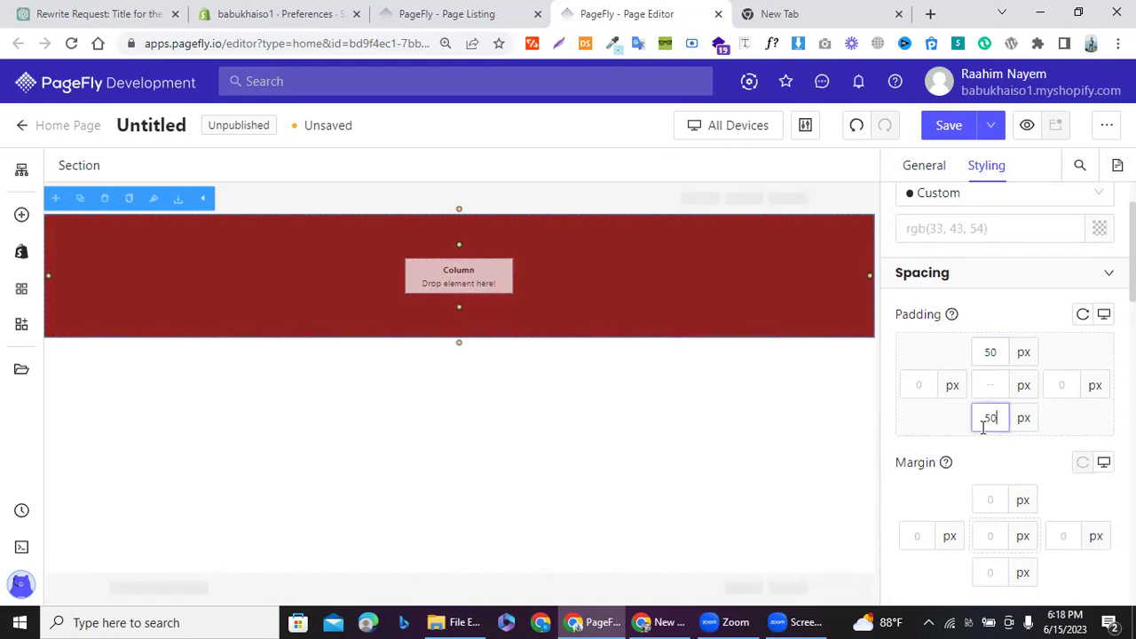
{"action": "left_click", "coordinate": [979, 355]}
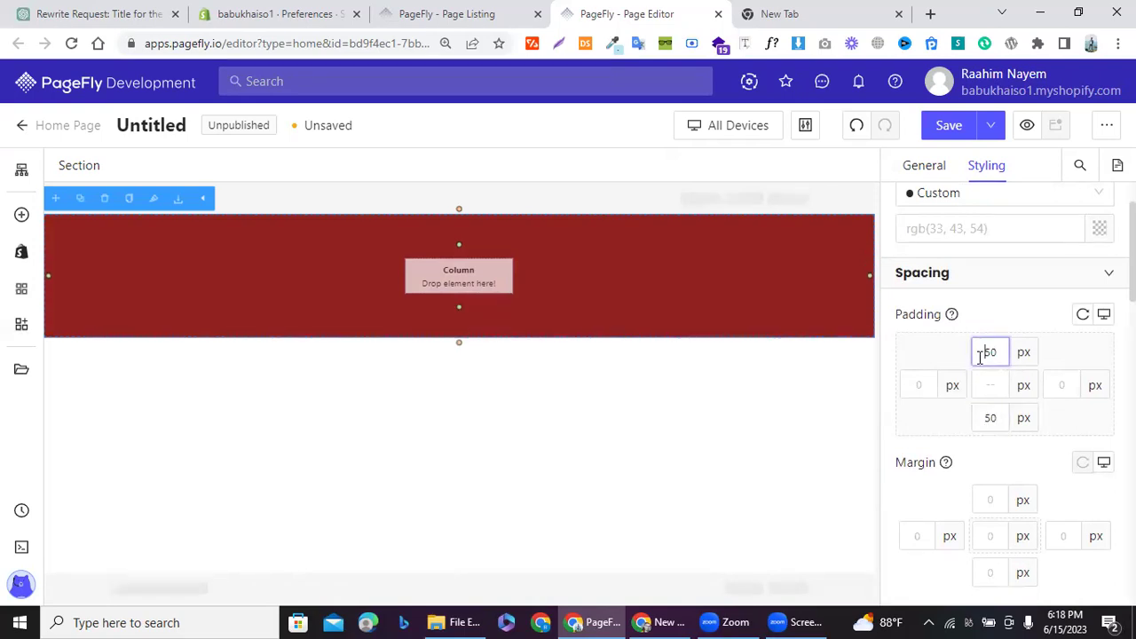
{"action": "left_click", "coordinate": [983, 417]}
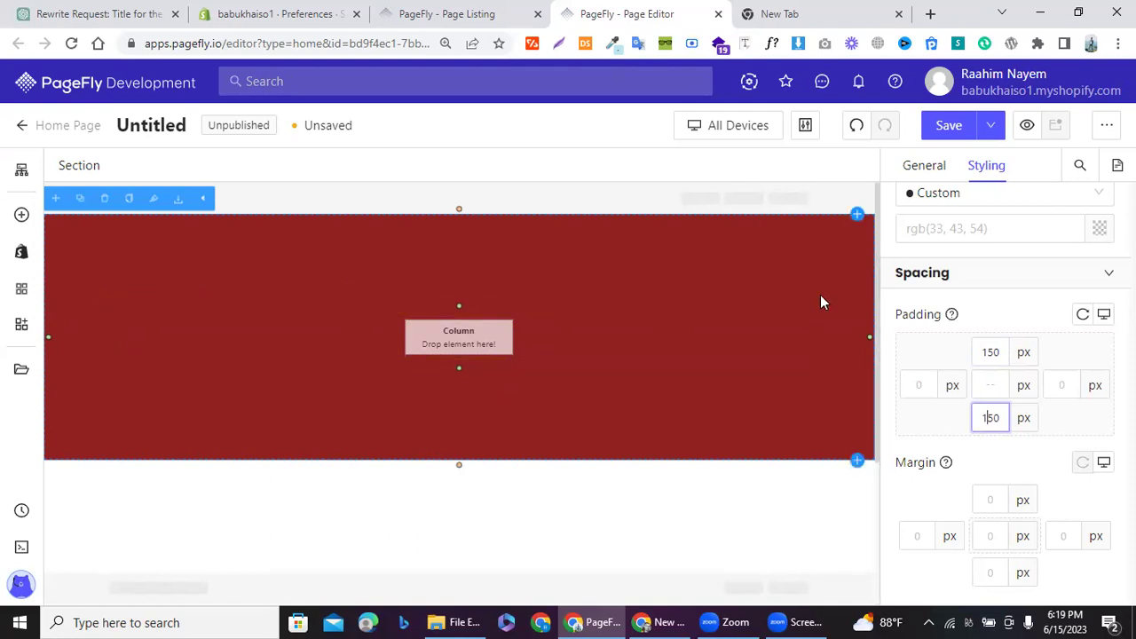
{"action": "scroll", "coordinate": [976, 297], "scroll_direction": "down", "scroll_amount": 10}
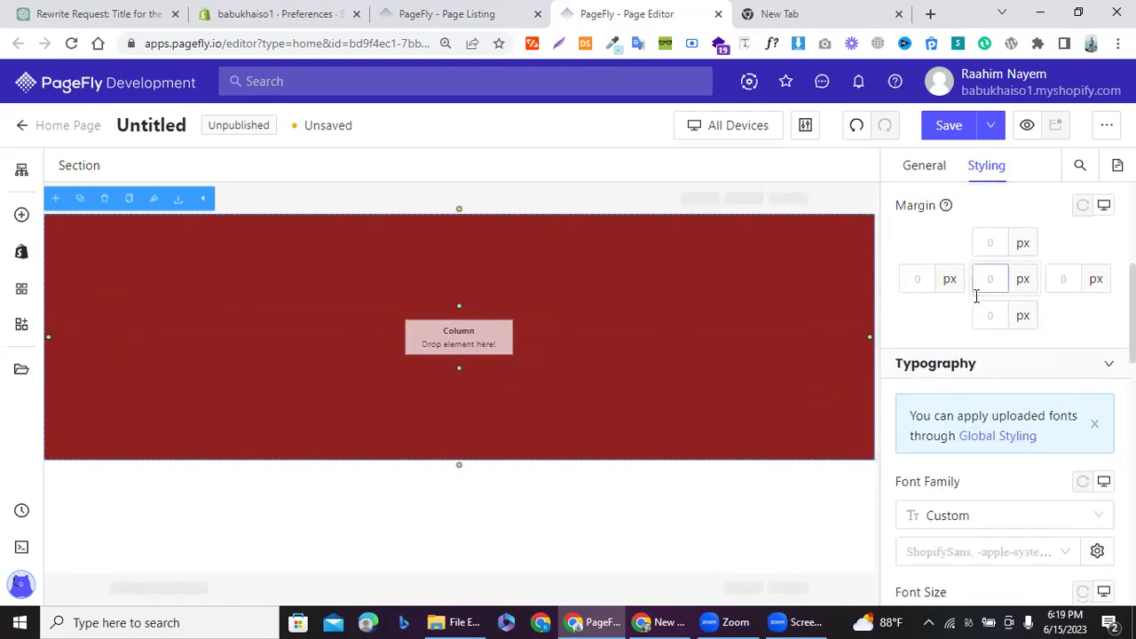
{"action": "scroll", "coordinate": [976, 301], "scroll_direction": "down", "scroll_amount": 2}
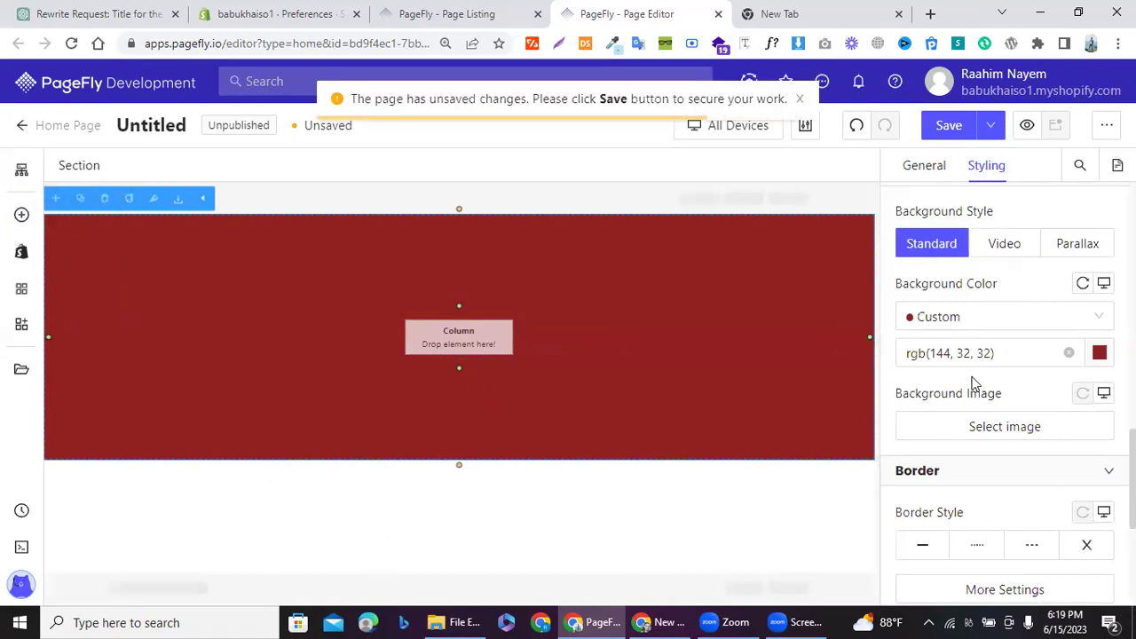
{"action": "scroll", "coordinate": [971, 382], "scroll_direction": "down", "scroll_amount": 3}
{"action": "scroll", "coordinate": [974, 381], "scroll_direction": "down", "scroll_amount": 1}
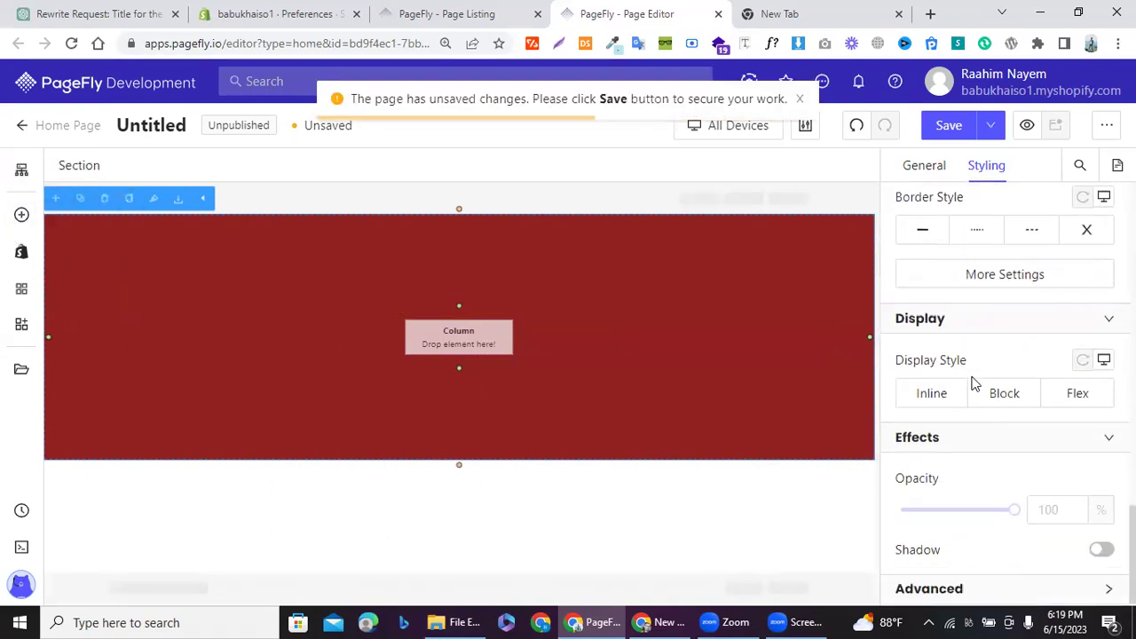
Step: Check the Image Manager for the section's background image and review the background, border, display and effects options
{"action": "scroll", "coordinate": [971, 382], "scroll_direction": "up", "scroll_amount": 6}
{"action": "left_click", "coordinate": [971, 479]}
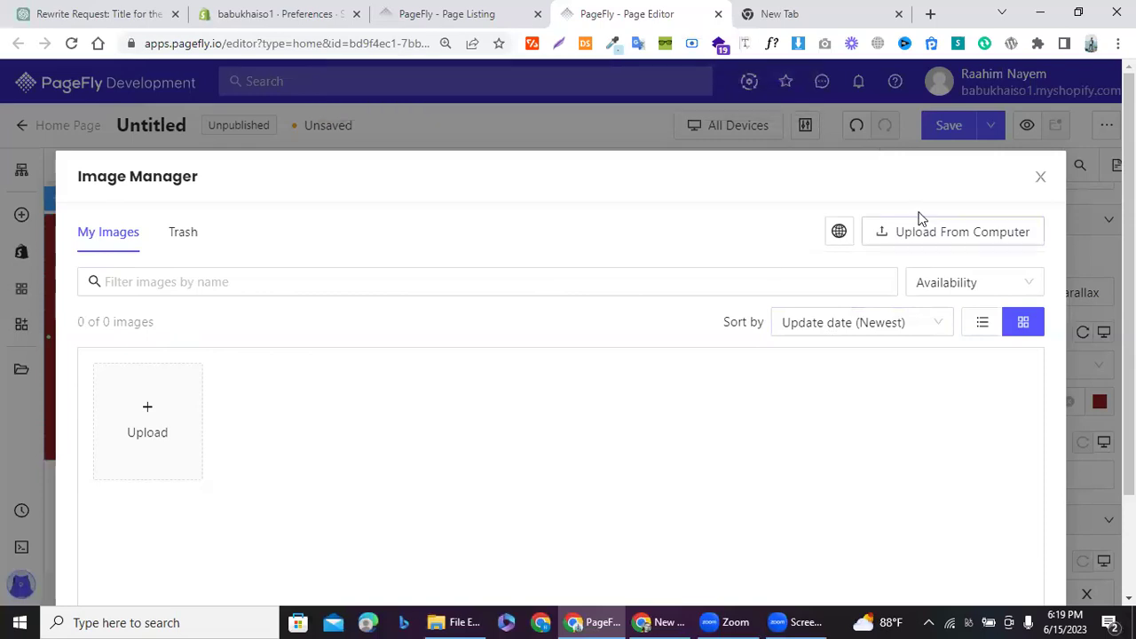
{"action": "left_click", "coordinate": [1038, 179]}
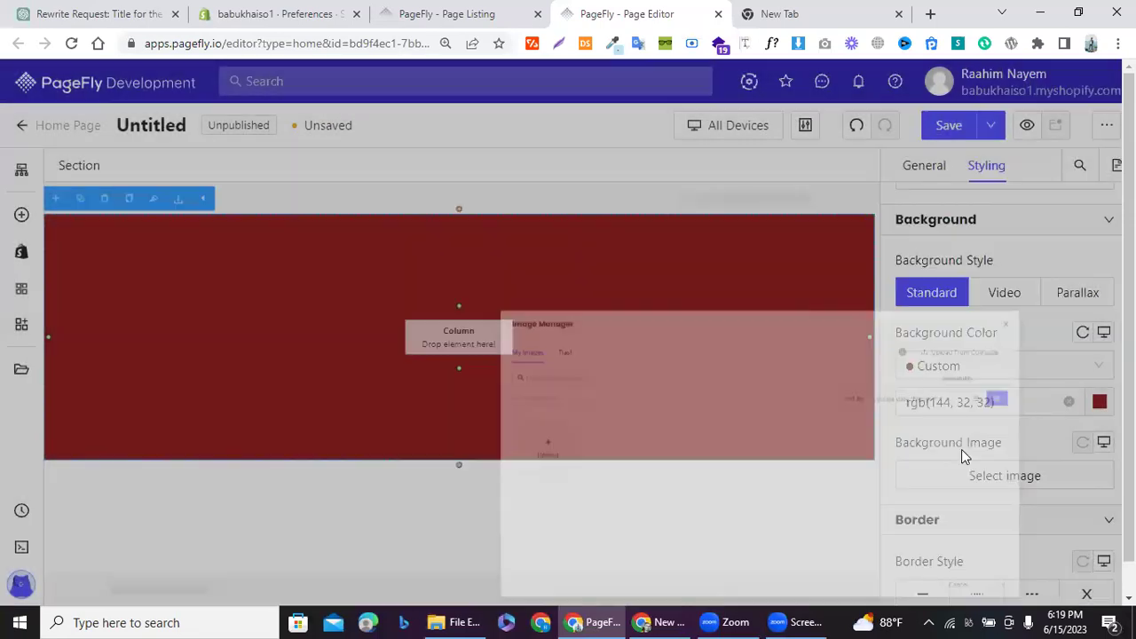
{"action": "scroll", "coordinate": [967, 446], "scroll_direction": "down", "scroll_amount": 1}
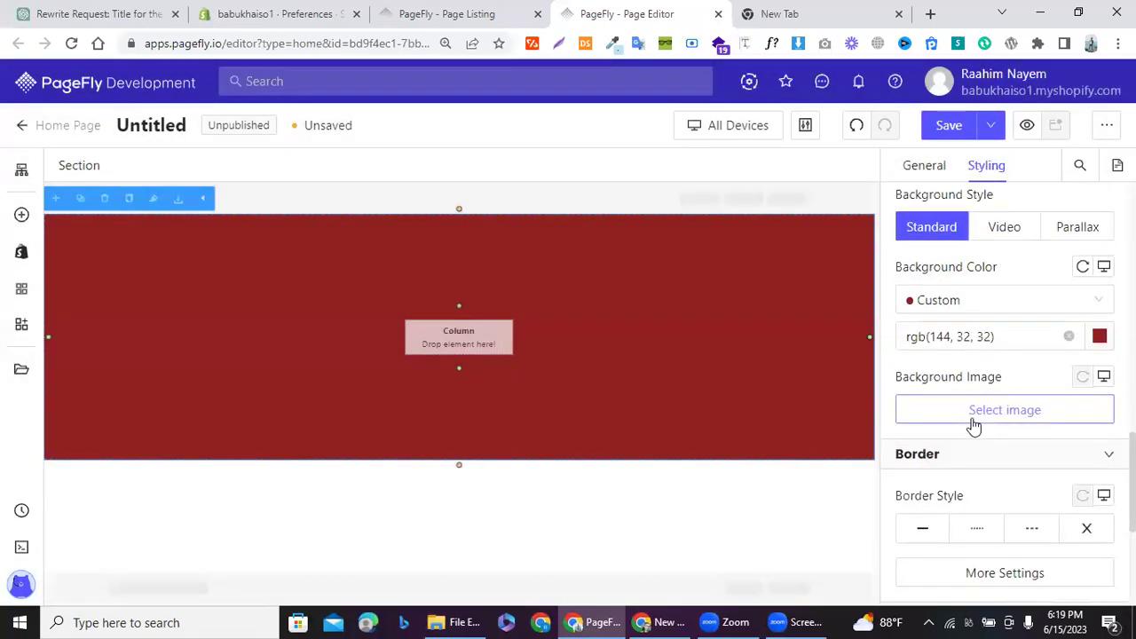
{"action": "scroll", "coordinate": [956, 356], "scroll_direction": "down", "scroll_amount": 4}
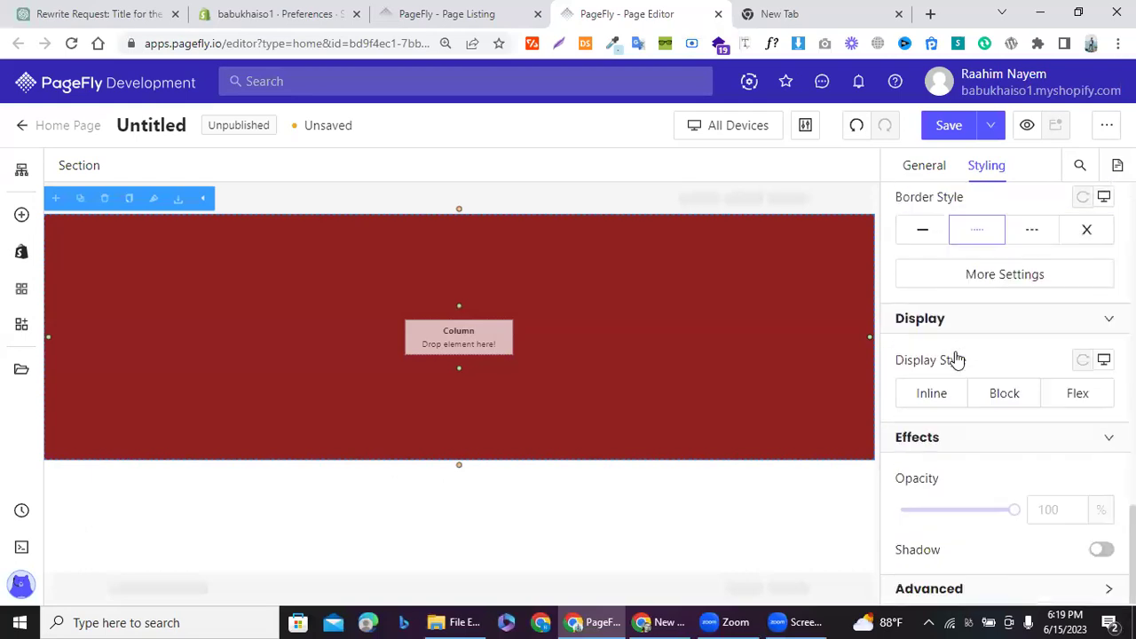
{"action": "scroll", "coordinate": [957, 350], "scroll_direction": "up", "scroll_amount": 5}
{"action": "scroll", "coordinate": [985, 299], "scroll_direction": "up", "scroll_amount": 1}
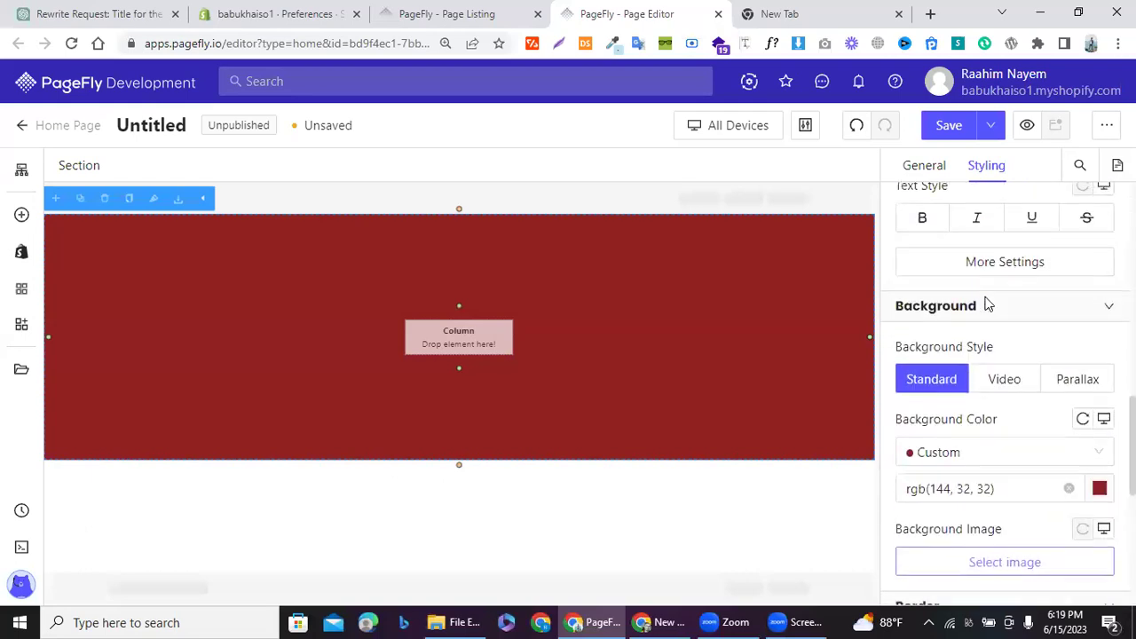
{"action": "scroll", "coordinate": [1034, 486], "scroll_direction": "down", "scroll_amount": 2}
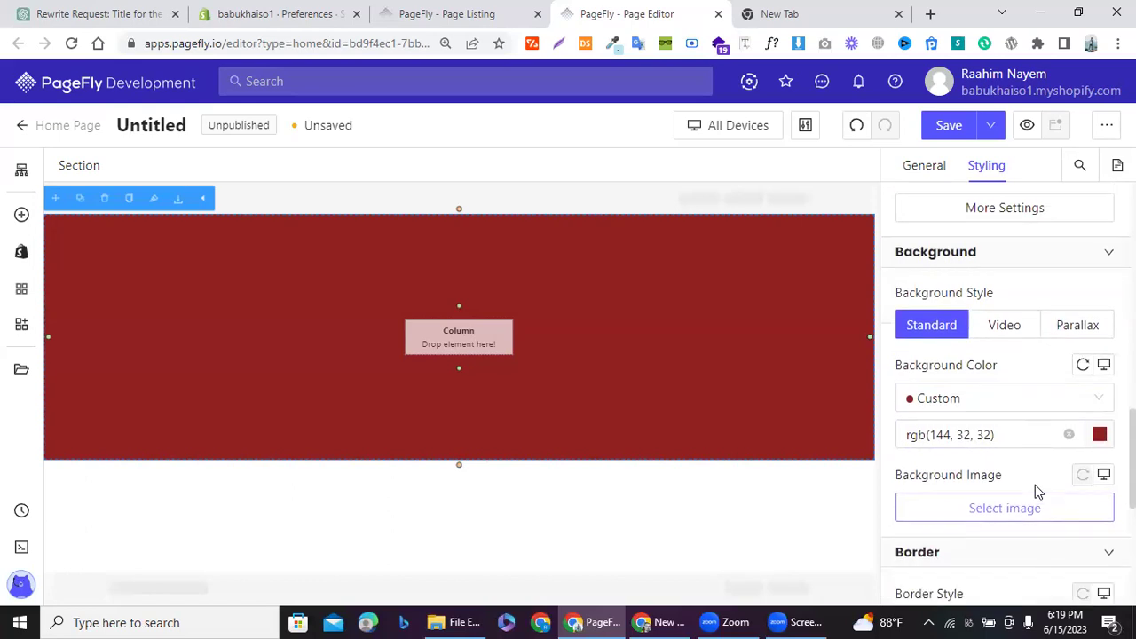
Step: Examine the Image Manager's option to import a background image by URL, closing it without importing anything
{"action": "left_click", "coordinate": [978, 474]}
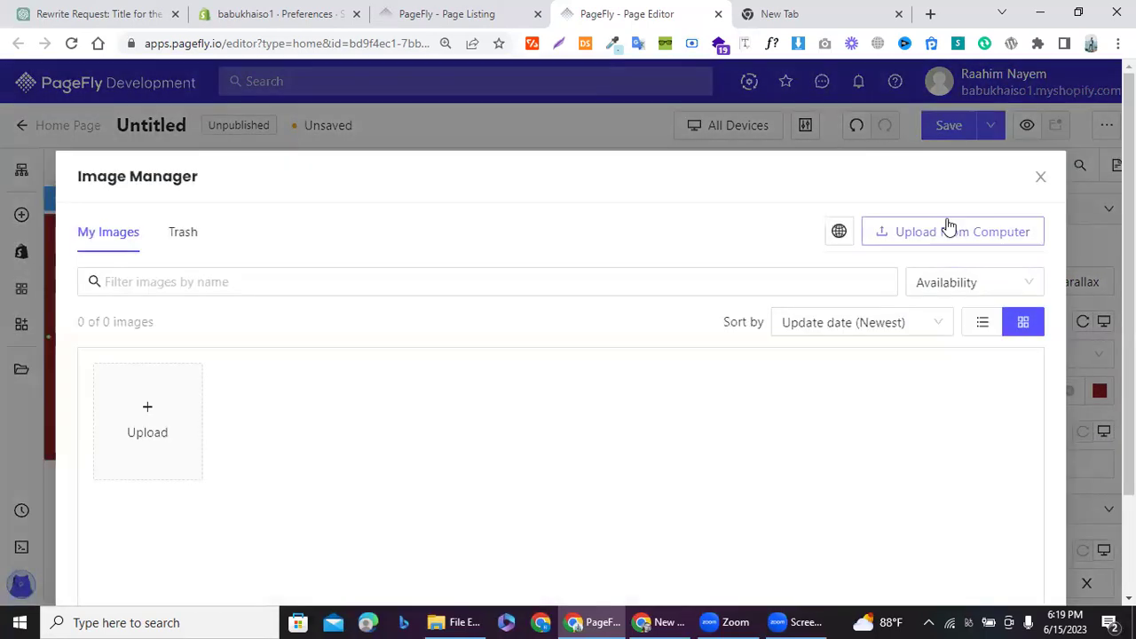
{"action": "left_click", "coordinate": [839, 232]}
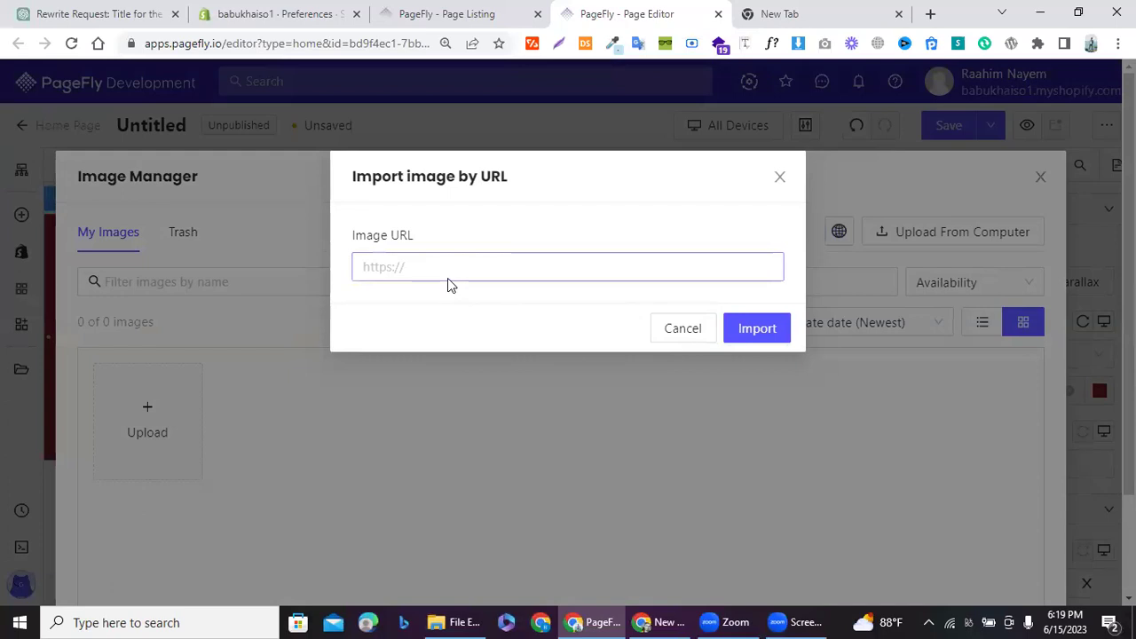
{"action": "left_click", "coordinate": [380, 268]}
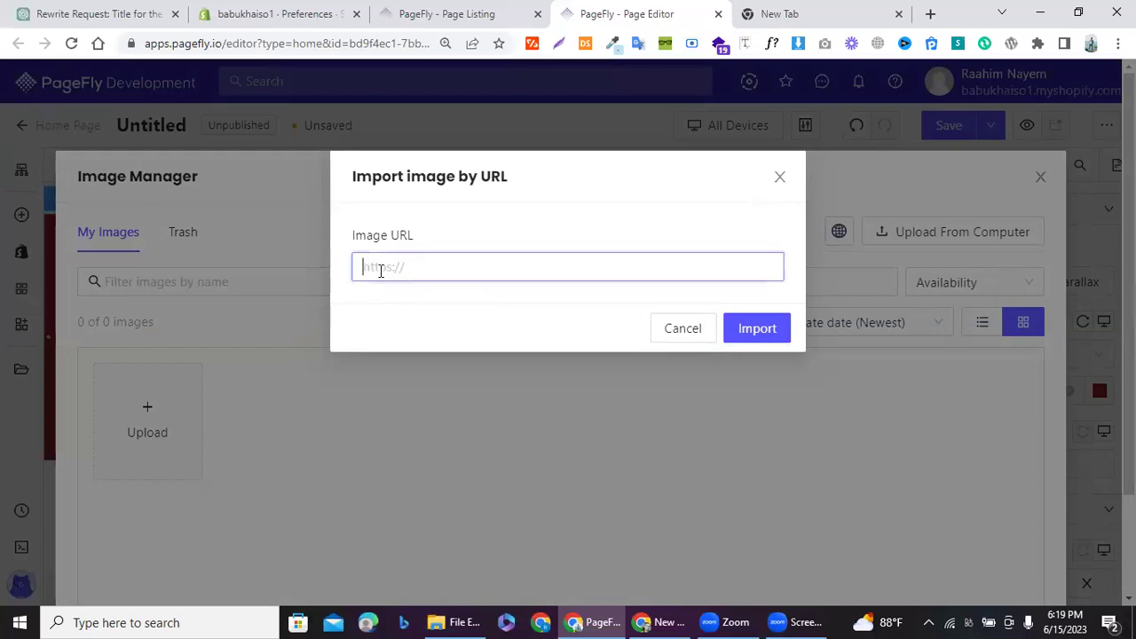
{"action": "left_click", "coordinate": [781, 182]}
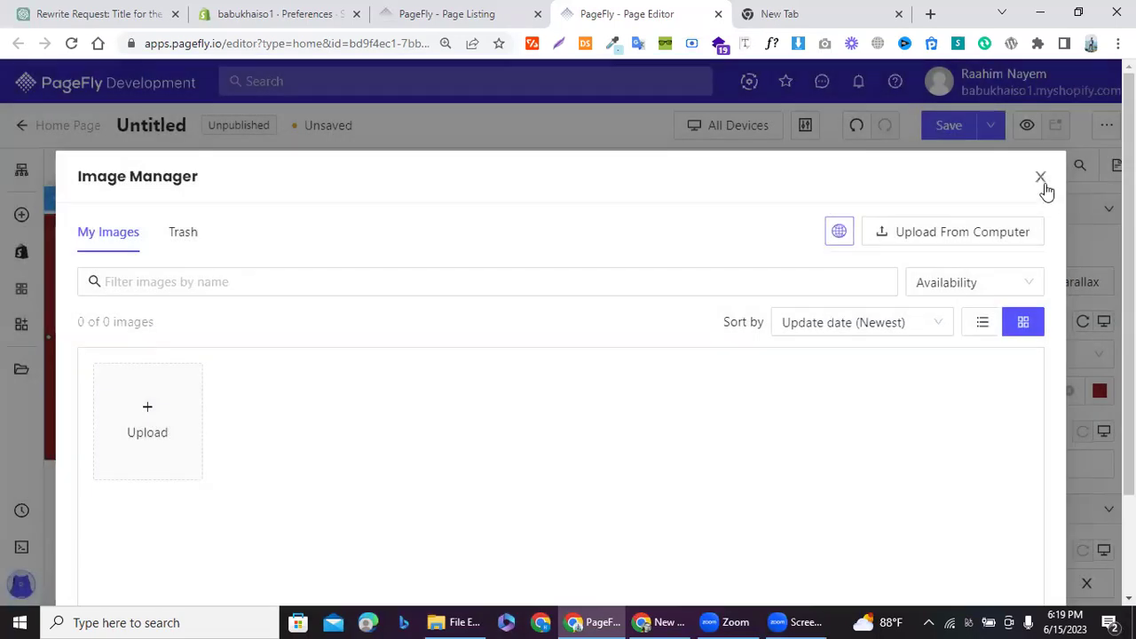
{"action": "left_click", "coordinate": [1042, 182]}
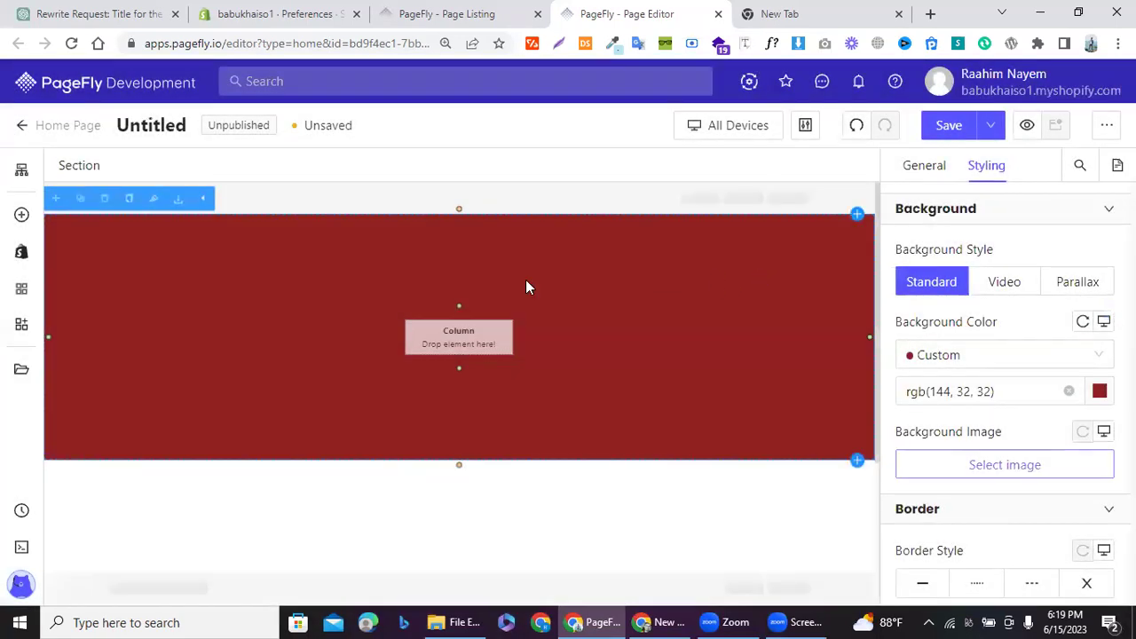
Step: Add a Heading element to the empty column in the red section
{"action": "left_click", "coordinate": [21, 217]}
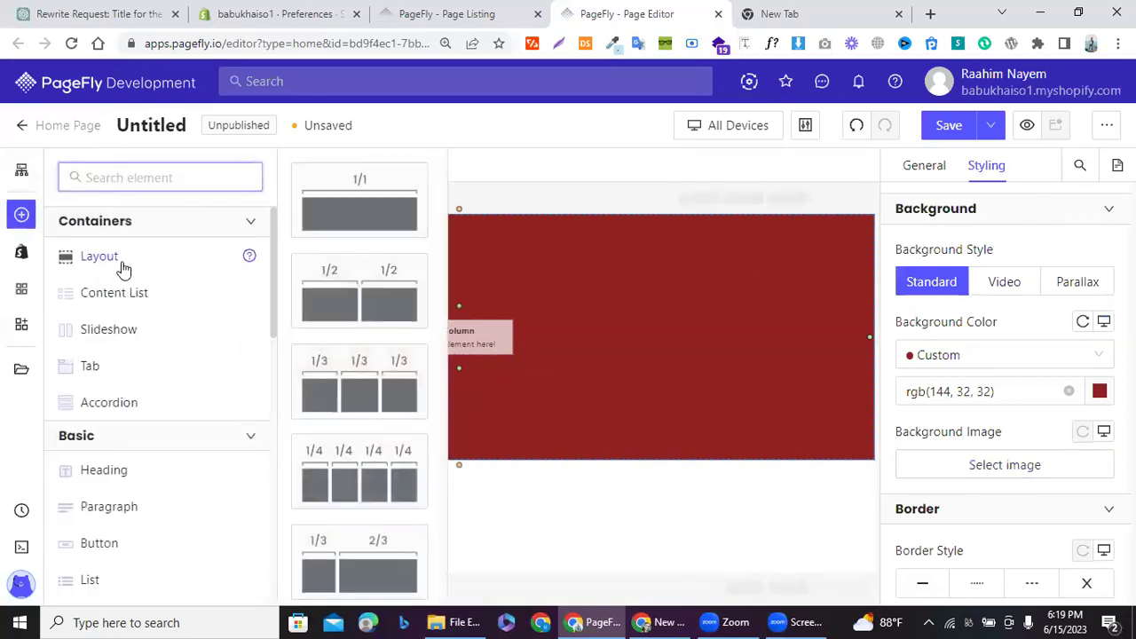
{"action": "left_click", "coordinate": [129, 470]}
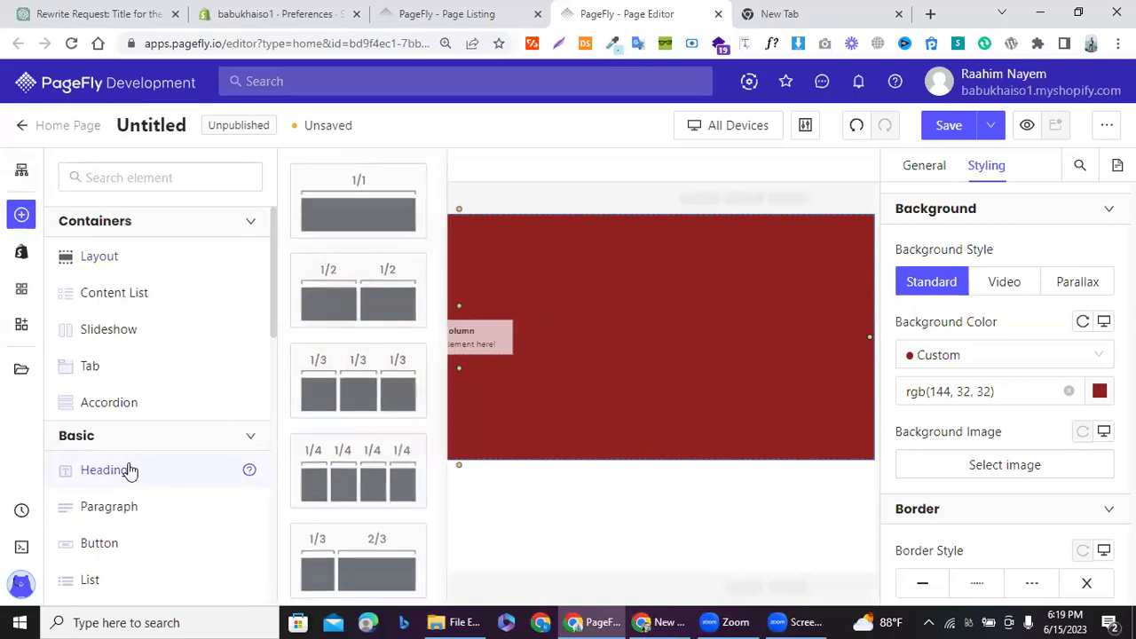
{"action": "left_click_drag", "start_coordinate": [337, 190], "coordinate": [442, 327]}
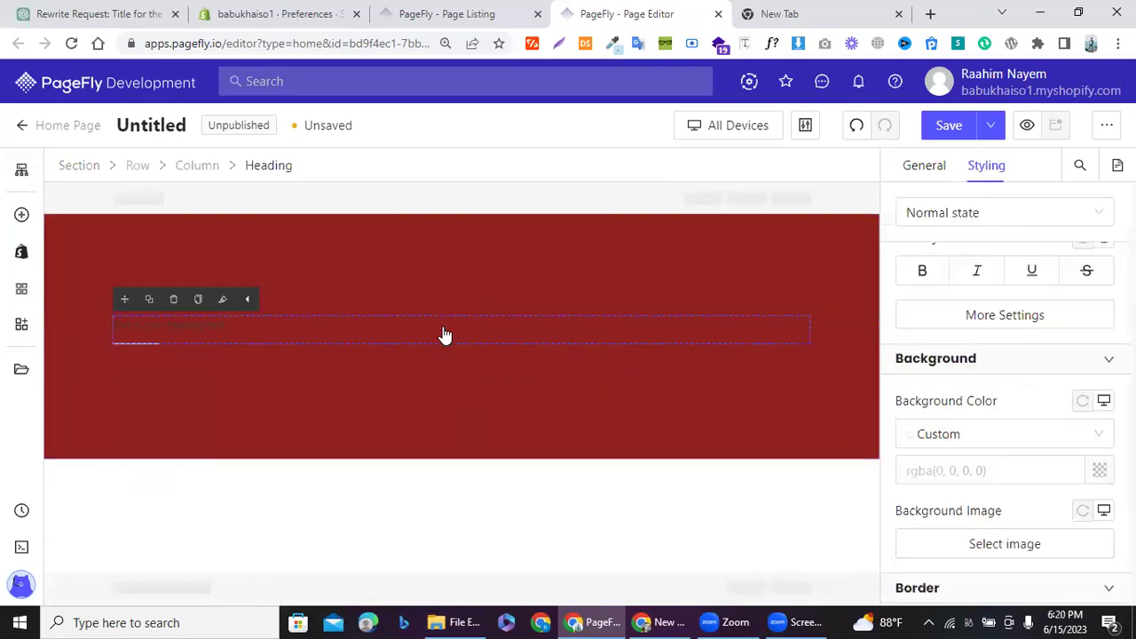
Step: Examine the page outline's nesting of section, row, column and heading, and close the outline
{"action": "left_click", "coordinate": [23, 166]}
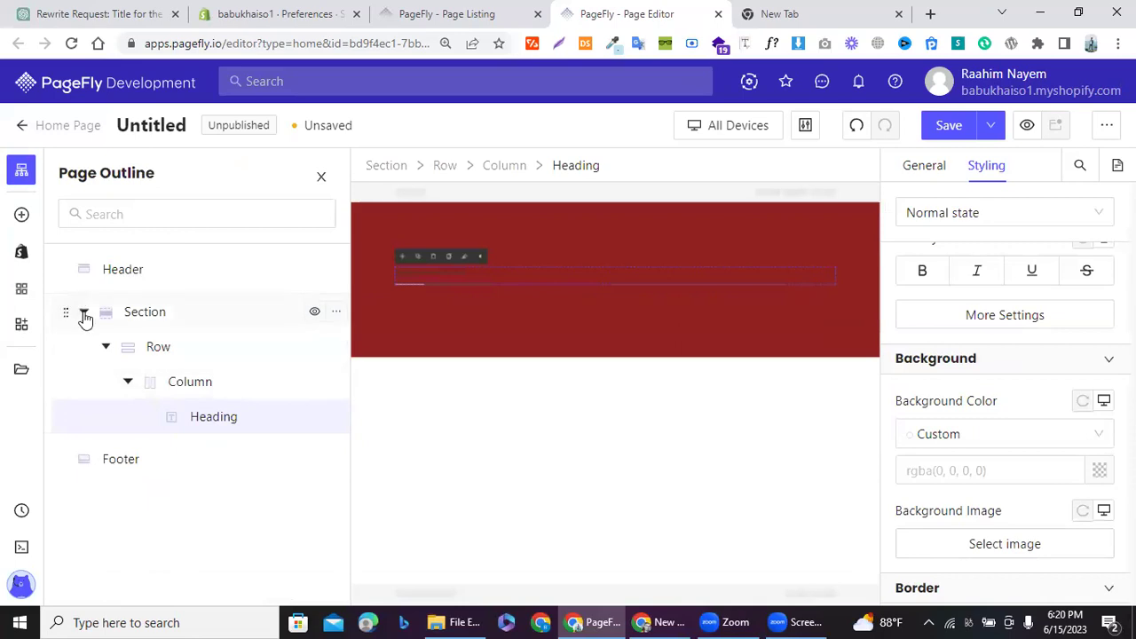
{"action": "left_click", "coordinate": [84, 313]}
{"action": "left_click", "coordinate": [84, 313]}
{"action": "left_click", "coordinate": [128, 382]}
{"action": "left_click", "coordinate": [129, 384]}
{"action": "left_click", "coordinate": [130, 383]}
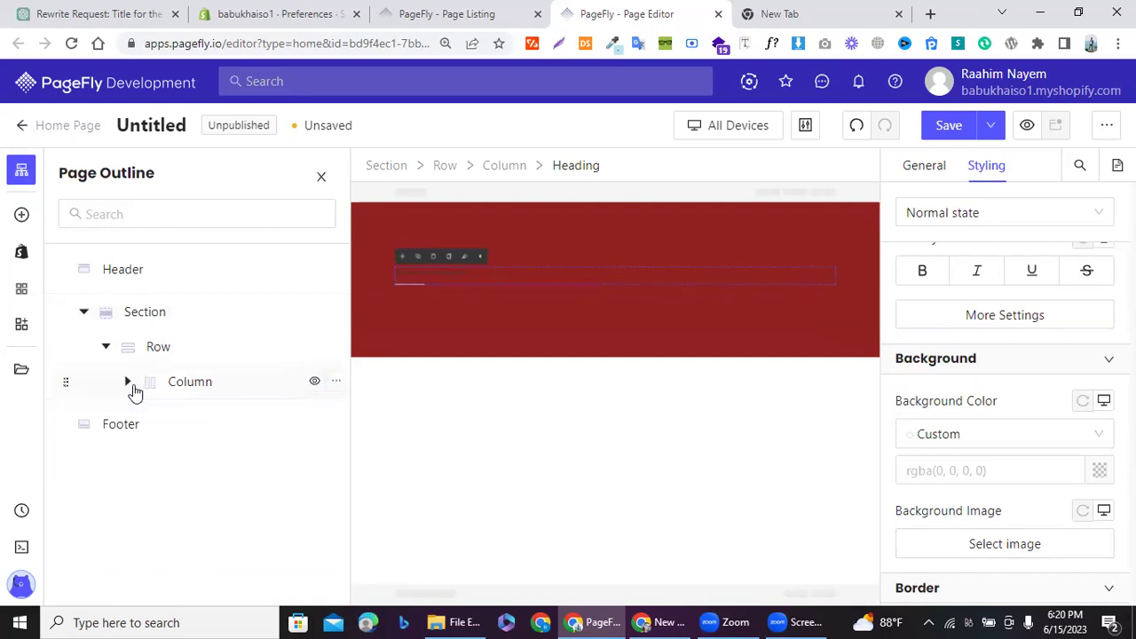
{"action": "left_click", "coordinate": [320, 178]}
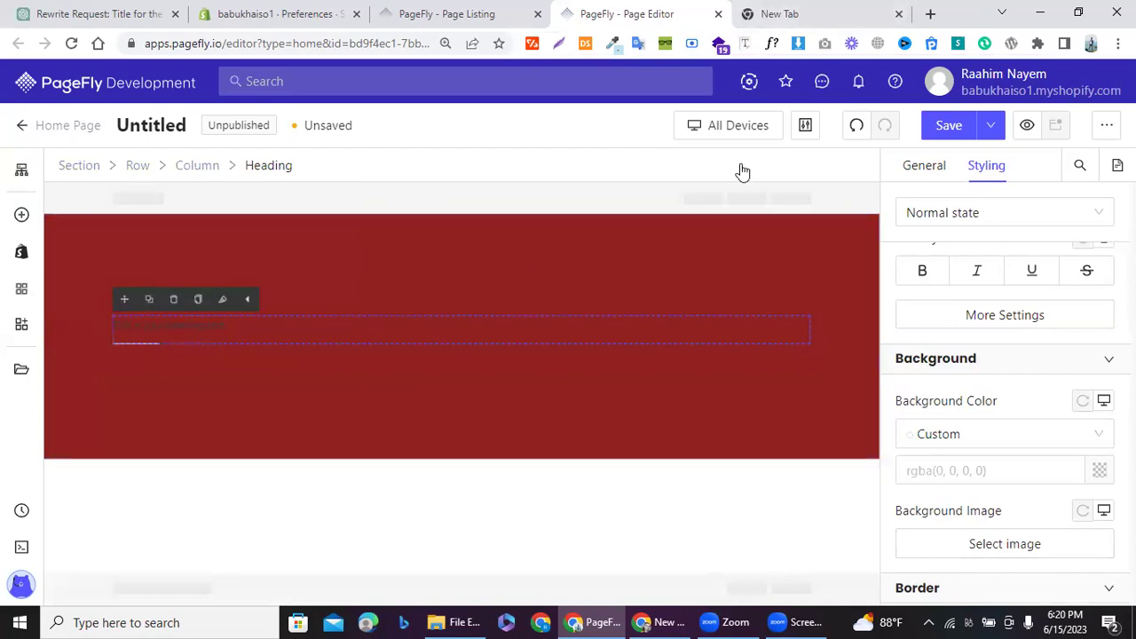
Step: Search Google for lorem ipsum in the other browser tab, open lipsum.com and copy the title "What is Lorem Ipsum?"
{"action": "left_click", "coordinate": [759, 14]}
{"action": "left_click", "coordinate": [405, 42]}
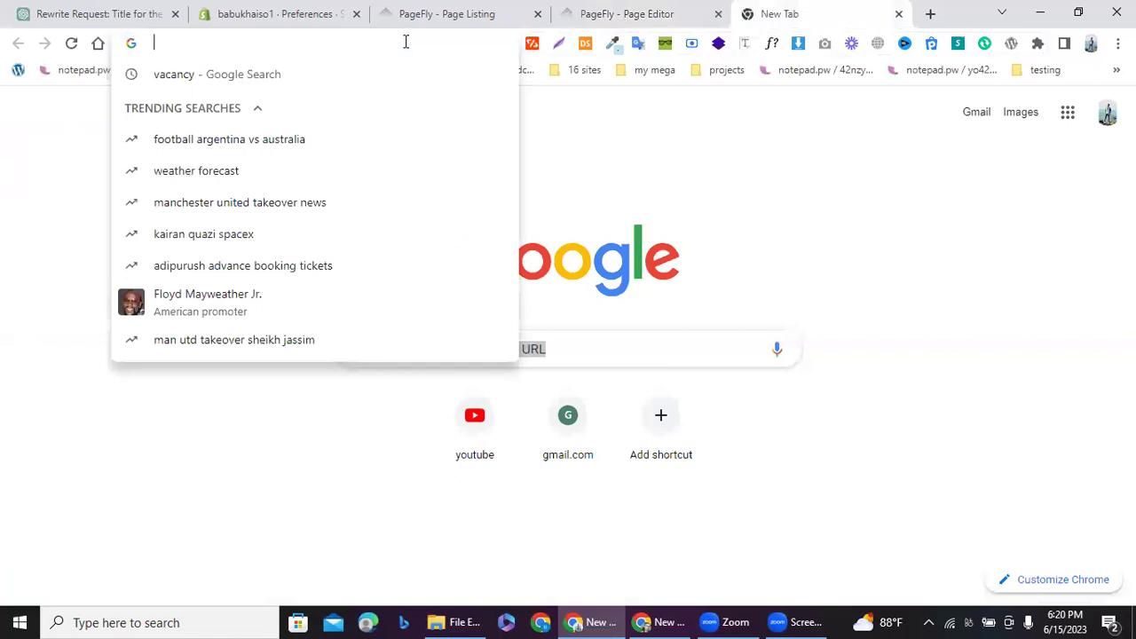
{"action": "type", "text": "lorem "}
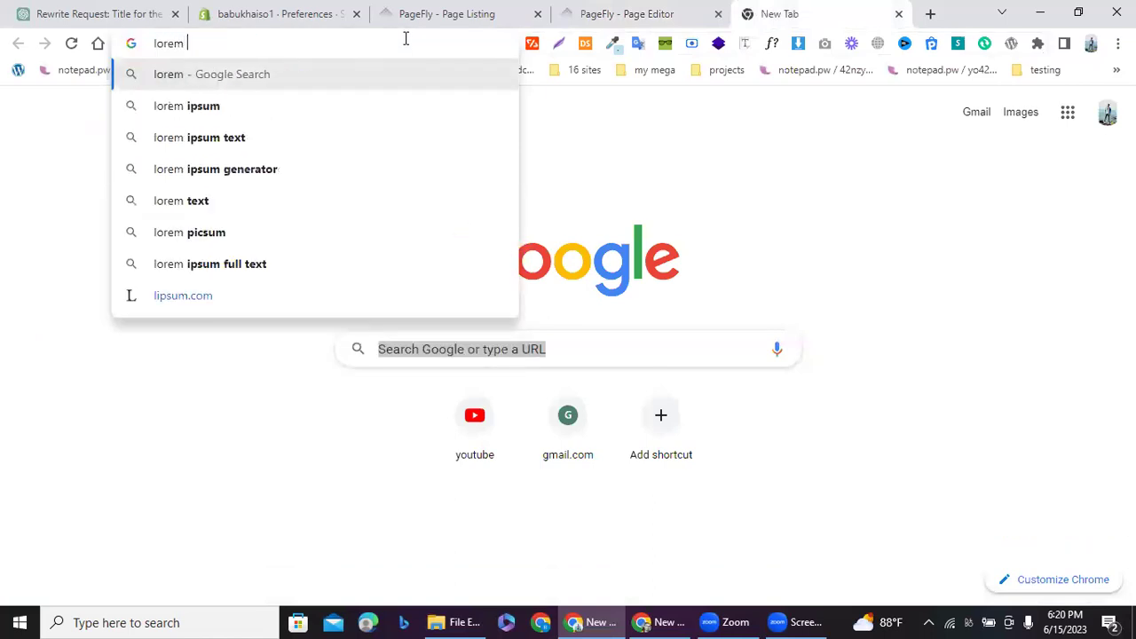
{"action": "type", "text": "ips"}
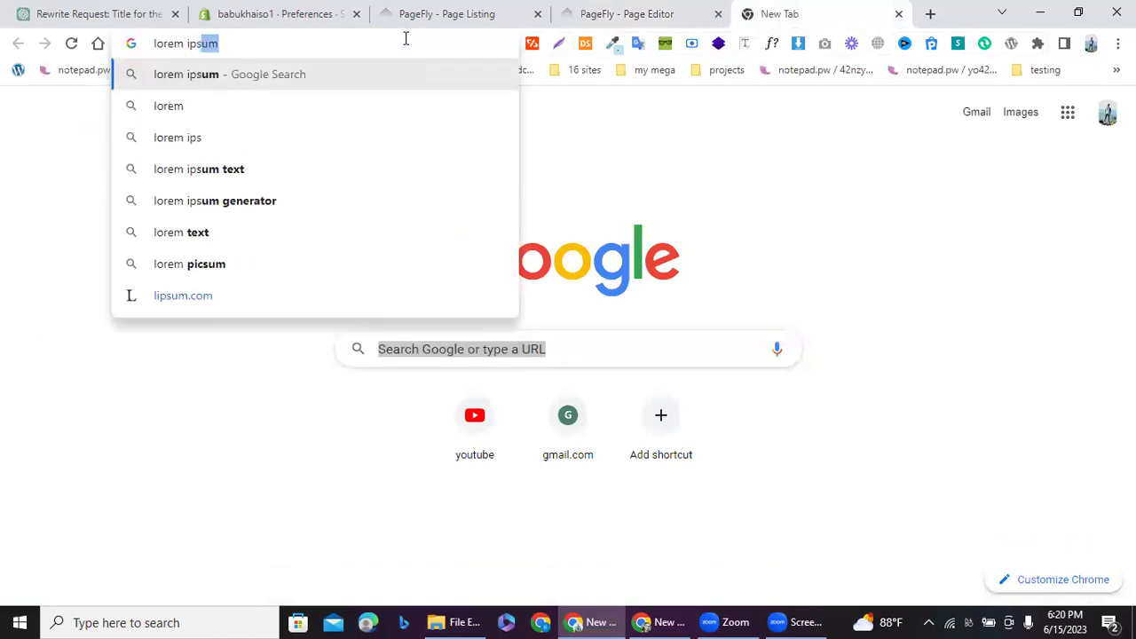
{"action": "key", "text": "Return"}
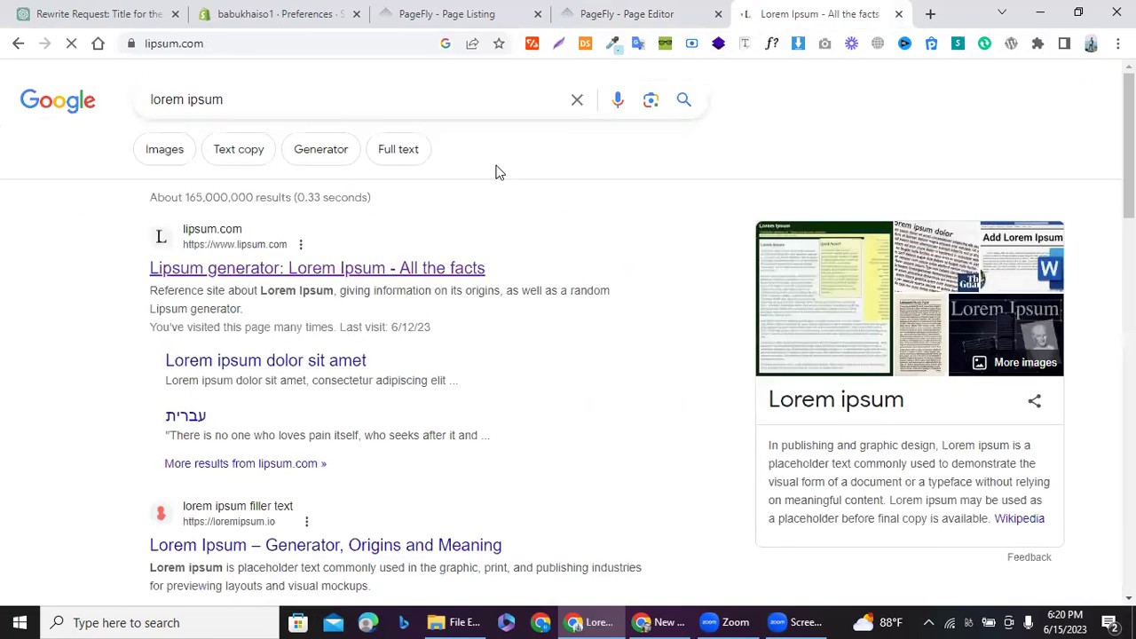
{"action": "scroll", "coordinate": [240, 357], "scroll_direction": "down", "scroll_amount": 2}
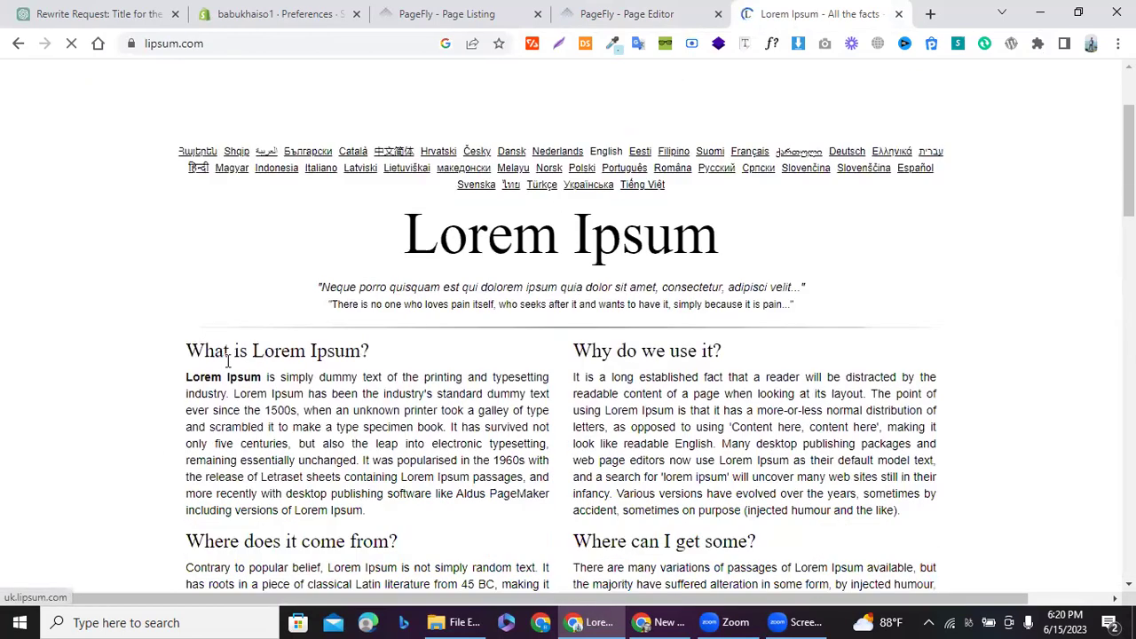
{"action": "triple_click", "coordinate": [218, 338]}
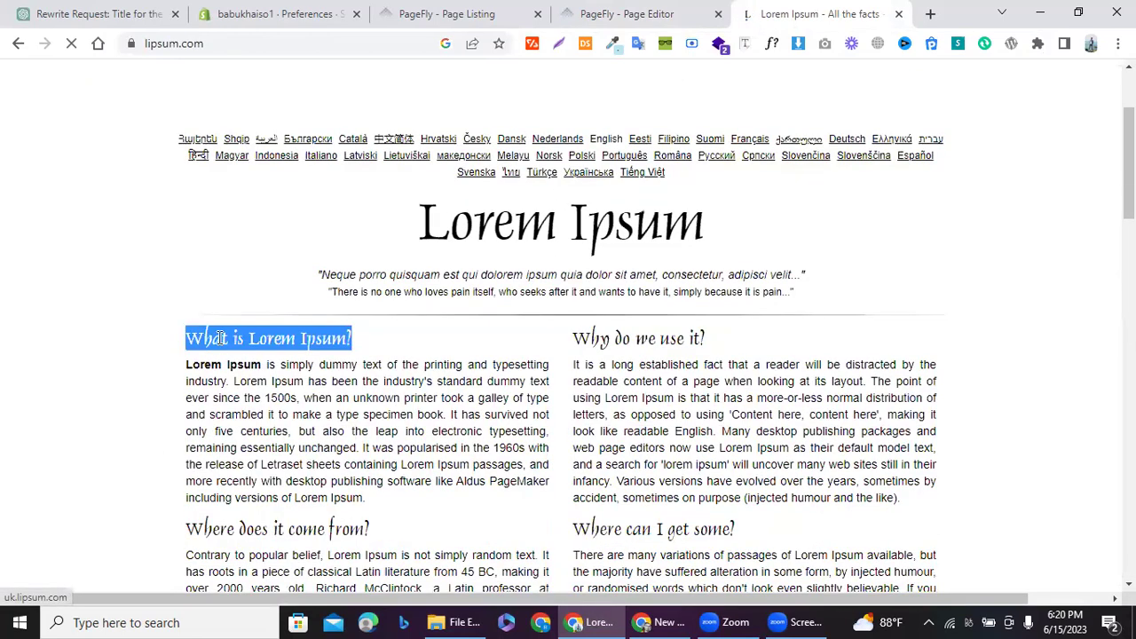
Step: Try to paste the copied title over the heading's text in PageFly, allow clipboard access and undo the last change
{"action": "left_click", "coordinate": [603, 13]}
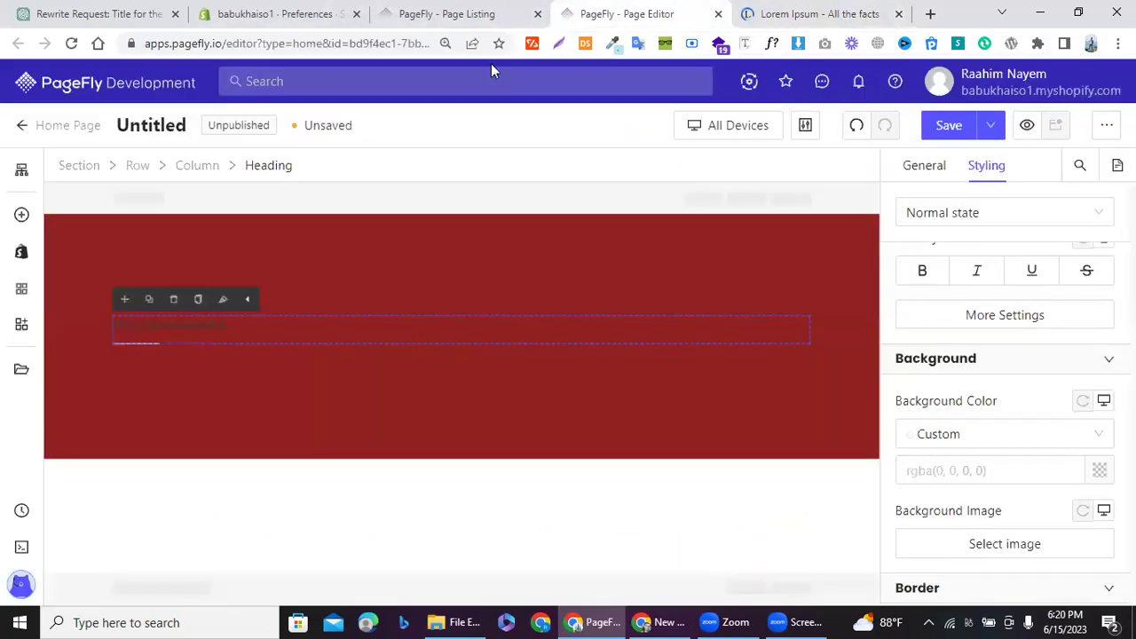
{"action": "left_click", "coordinate": [241, 333]}
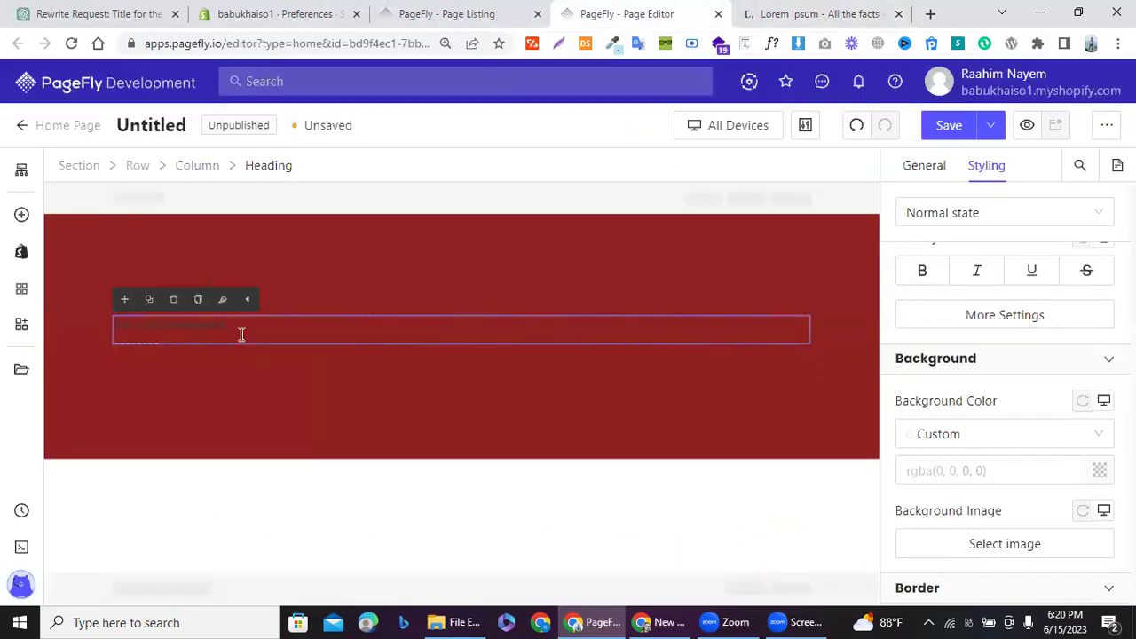
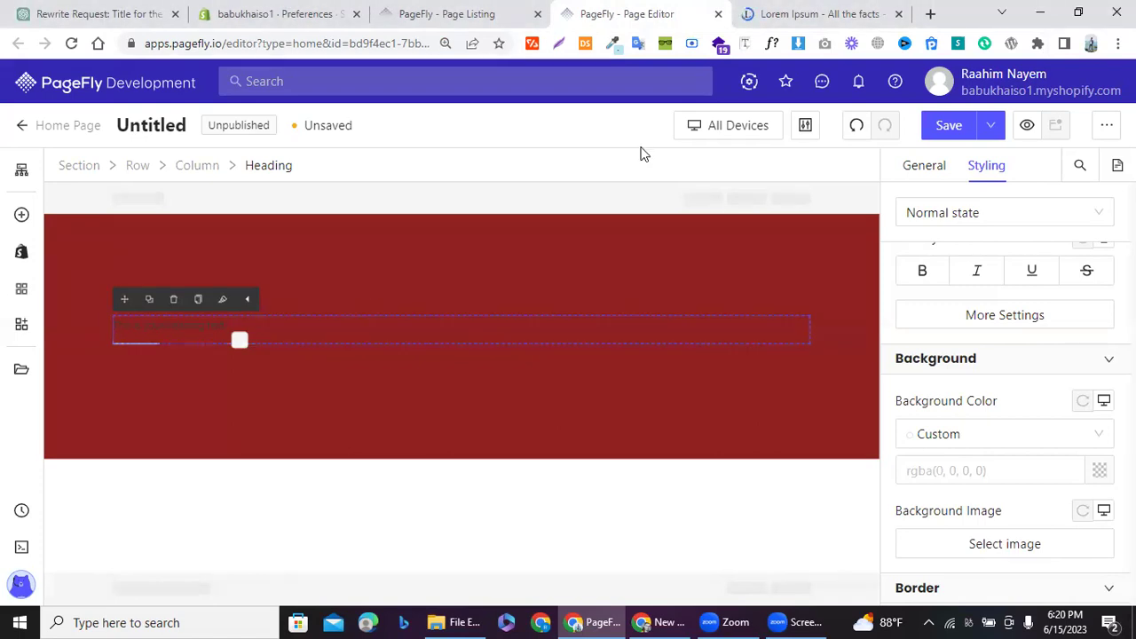
{"action": "double_click", "coordinate": [264, 334]}
{"action": "left_click_drag", "start_coordinate": [263, 333], "coordinate": [263, 340]}
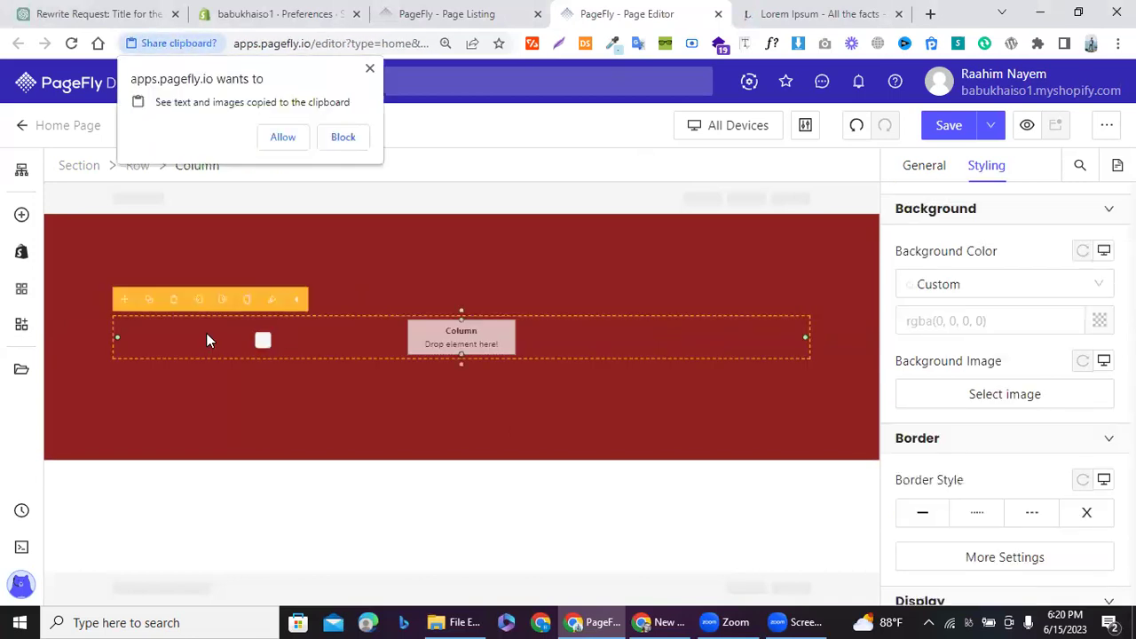
{"action": "left_click", "coordinate": [267, 143]}
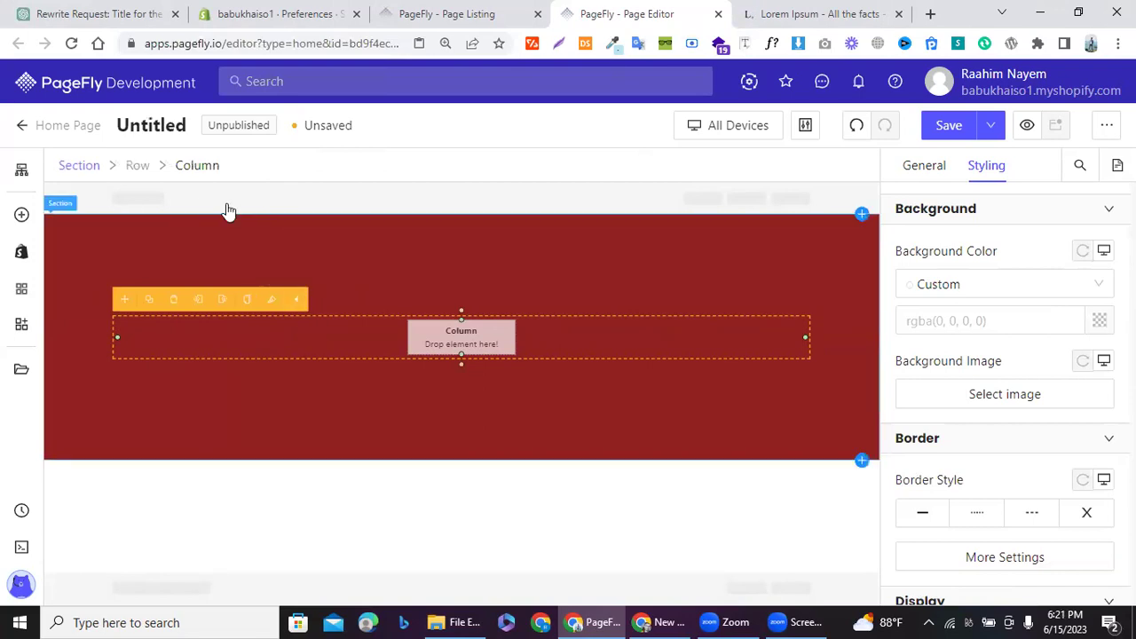
{"action": "key", "text": "ctrl+z"}
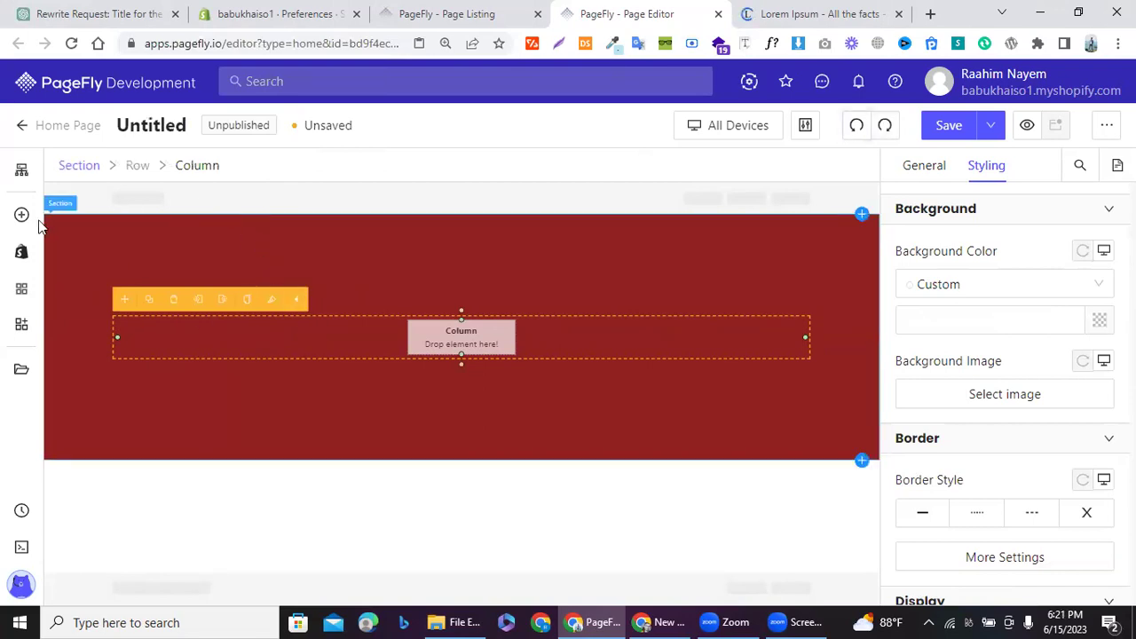
Step: Add a new Heading element to the empty column and replace its text with "What is Lorem Ipsum?"
{"action": "left_click", "coordinate": [24, 222]}
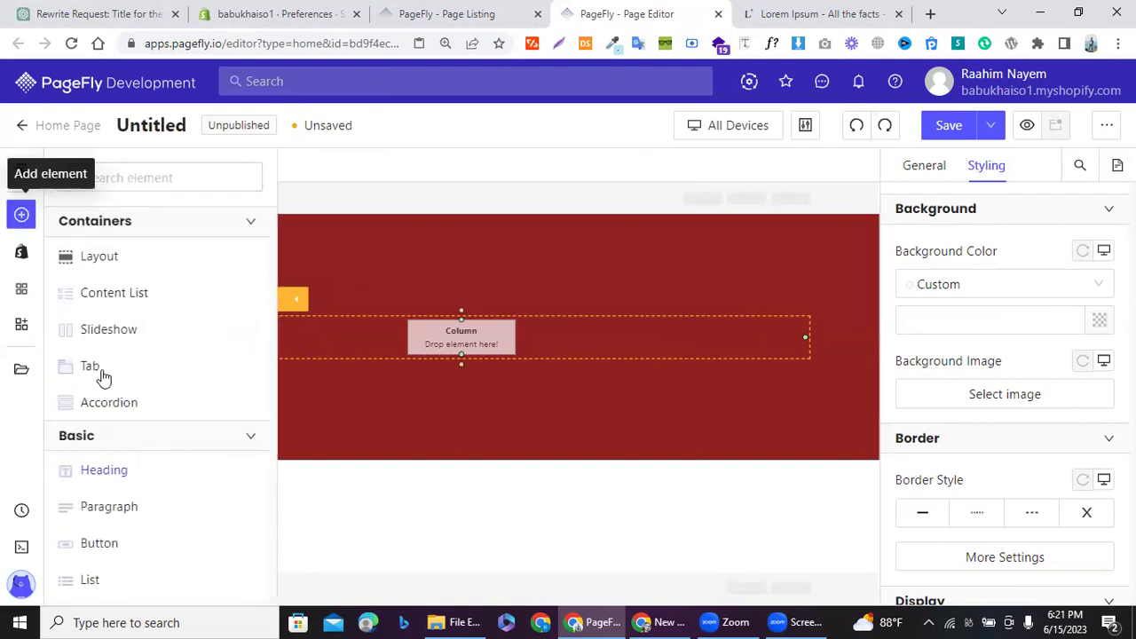
{"action": "mouse_move", "coordinate": [98, 457]}
{"action": "left_click_drag", "start_coordinate": [331, 204], "coordinate": [577, 341]}
{"action": "left_click", "coordinate": [275, 334]}
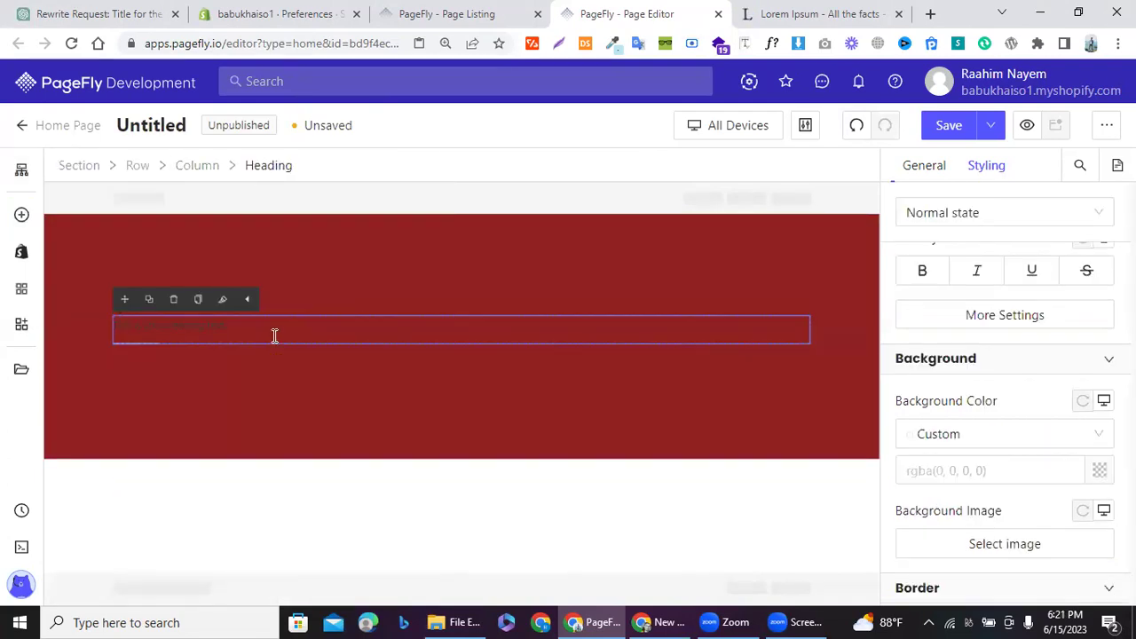
{"action": "triple_click", "coordinate": [227, 326]}
{"action": "left_click_drag", "start_coordinate": [226, 326], "coordinate": [225, 334]}
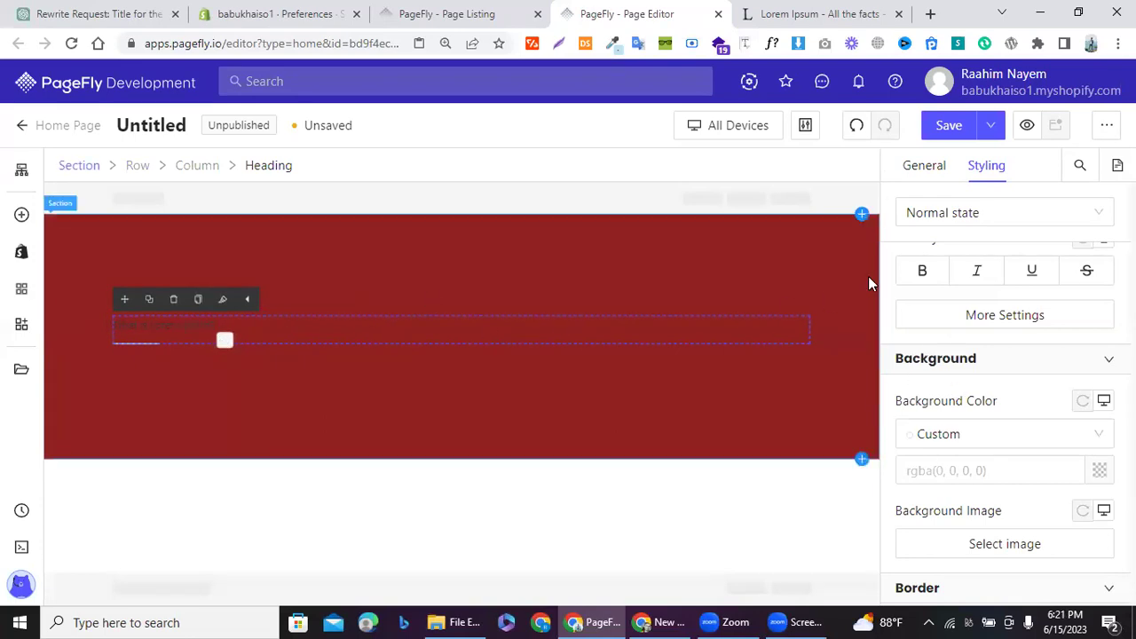
Step: Set the heading's HTML tag to H1 after trying H2
{"action": "scroll", "coordinate": [961, 284], "scroll_direction": "down", "scroll_amount": 1}
{"action": "scroll", "coordinate": [961, 284], "scroll_direction": "up", "scroll_amount": 6}
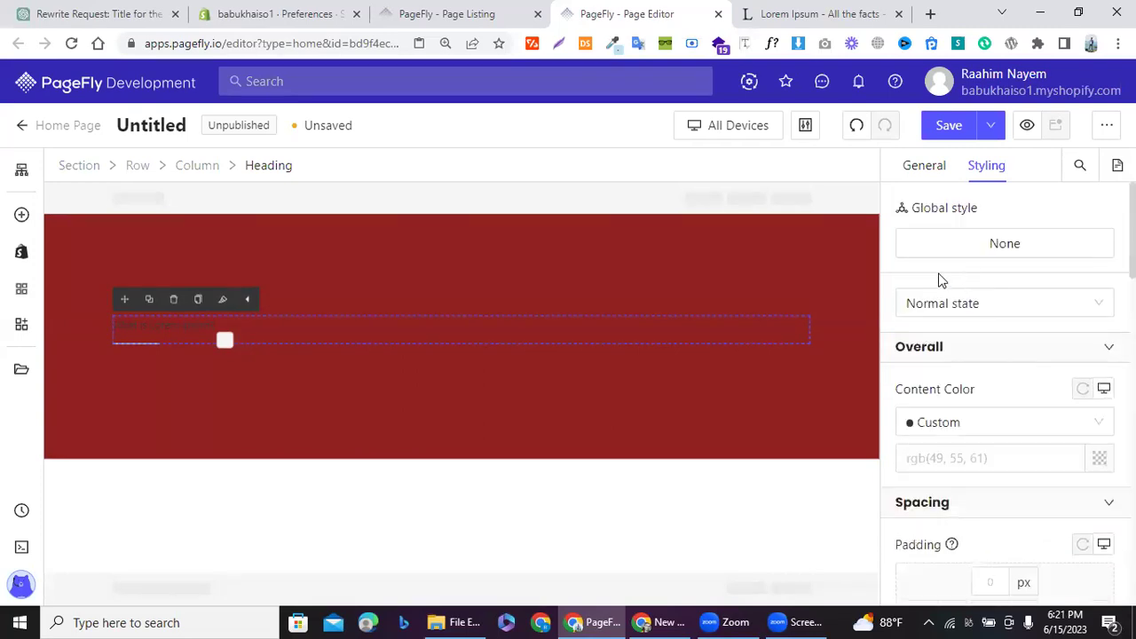
{"action": "left_click", "coordinate": [923, 177]}
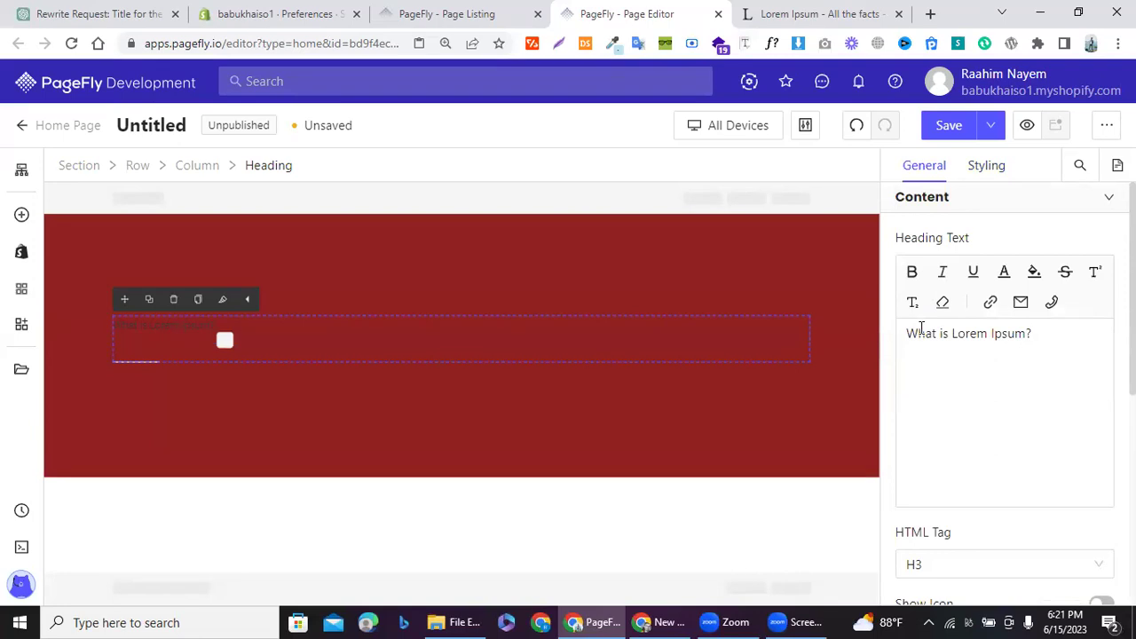
{"action": "scroll", "coordinate": [917, 475], "scroll_direction": "down", "scroll_amount": 1}
{"action": "left_click", "coordinate": [914, 489]}
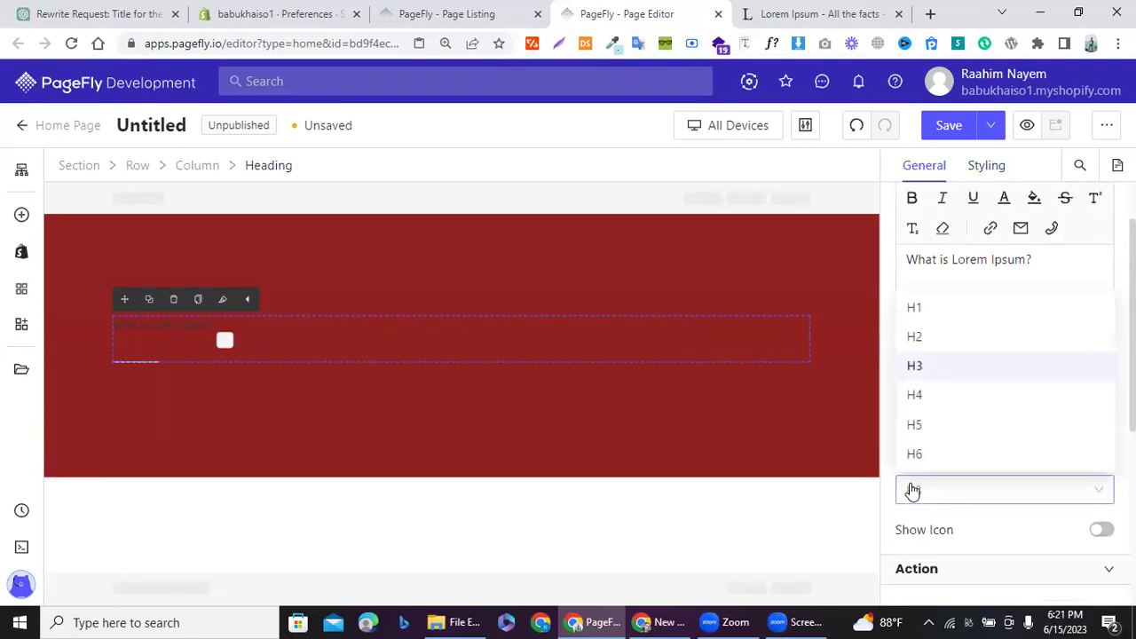
{"action": "left_click", "coordinate": [915, 338]}
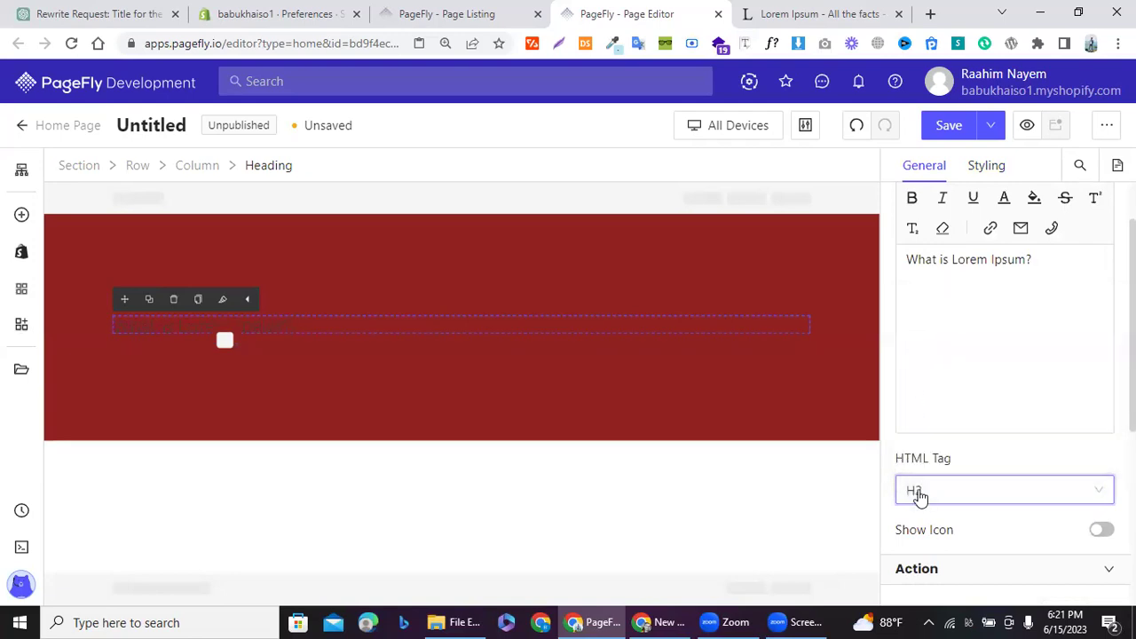
{"action": "left_click", "coordinate": [919, 497]}
{"action": "left_click", "coordinate": [917, 305]}
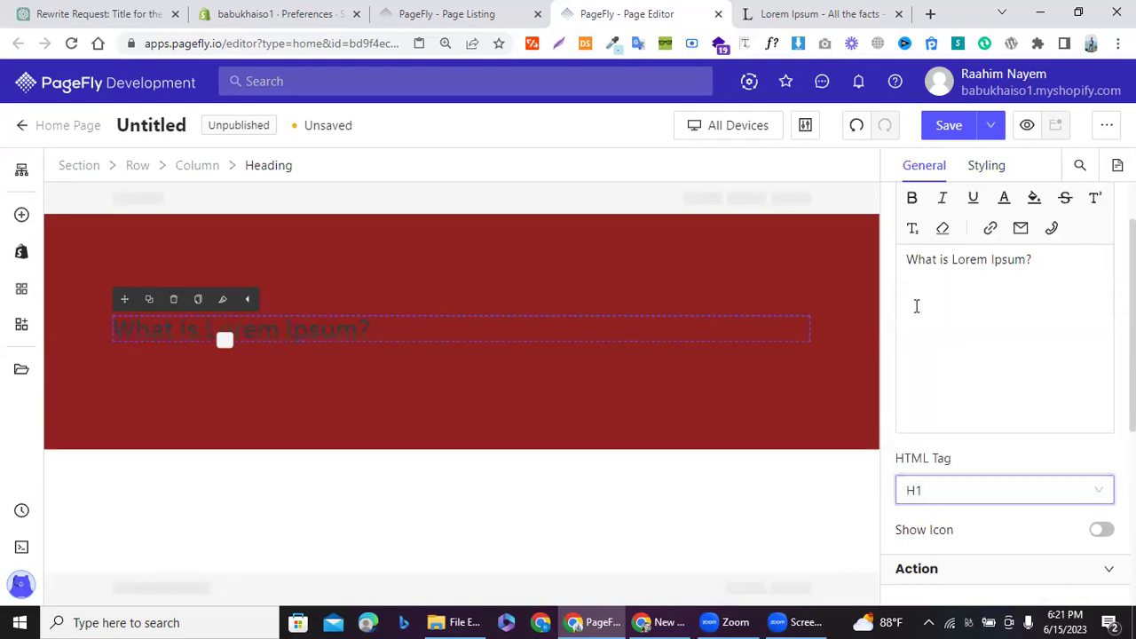
Step: Set the heading's content color to light grey, rgb(238, 238, 238)
{"action": "scroll", "coordinate": [970, 420], "scroll_direction": "down", "scroll_amount": 2}
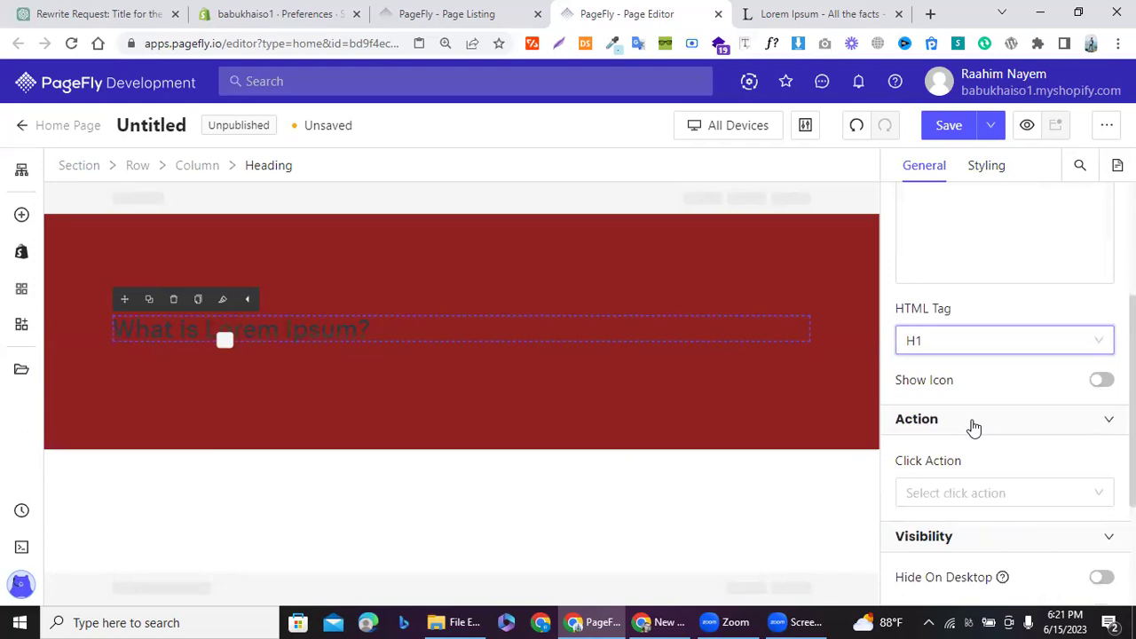
{"action": "scroll", "coordinate": [973, 427], "scroll_direction": "down", "scroll_amount": 3}
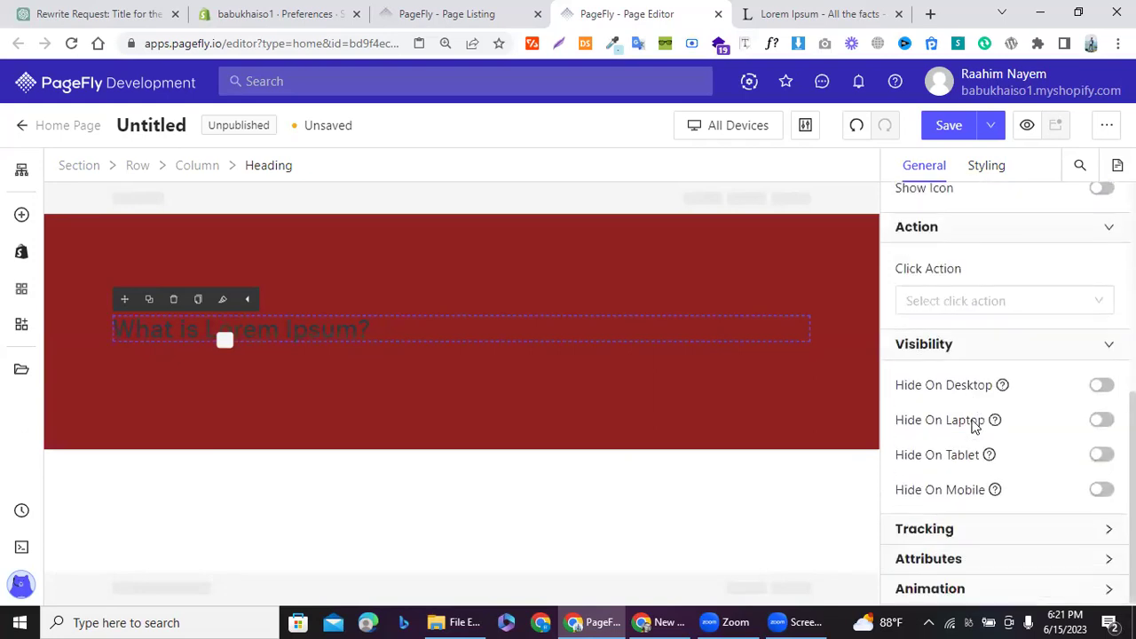
{"action": "scroll", "coordinate": [973, 421], "scroll_direction": "up", "scroll_amount": 5}
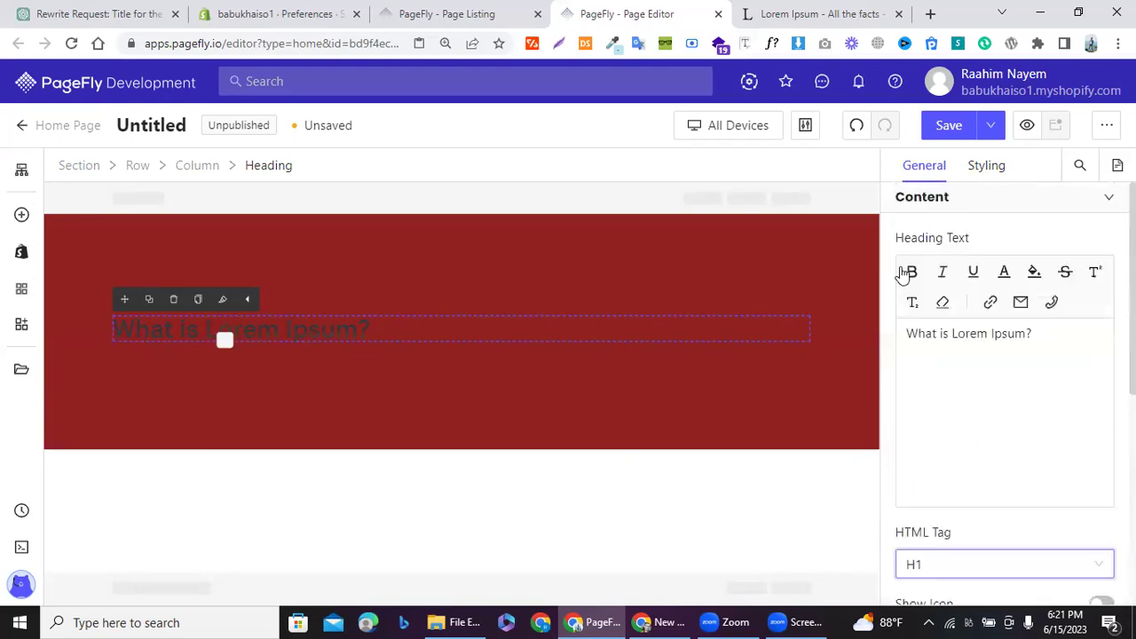
{"action": "left_click", "coordinate": [984, 168]}
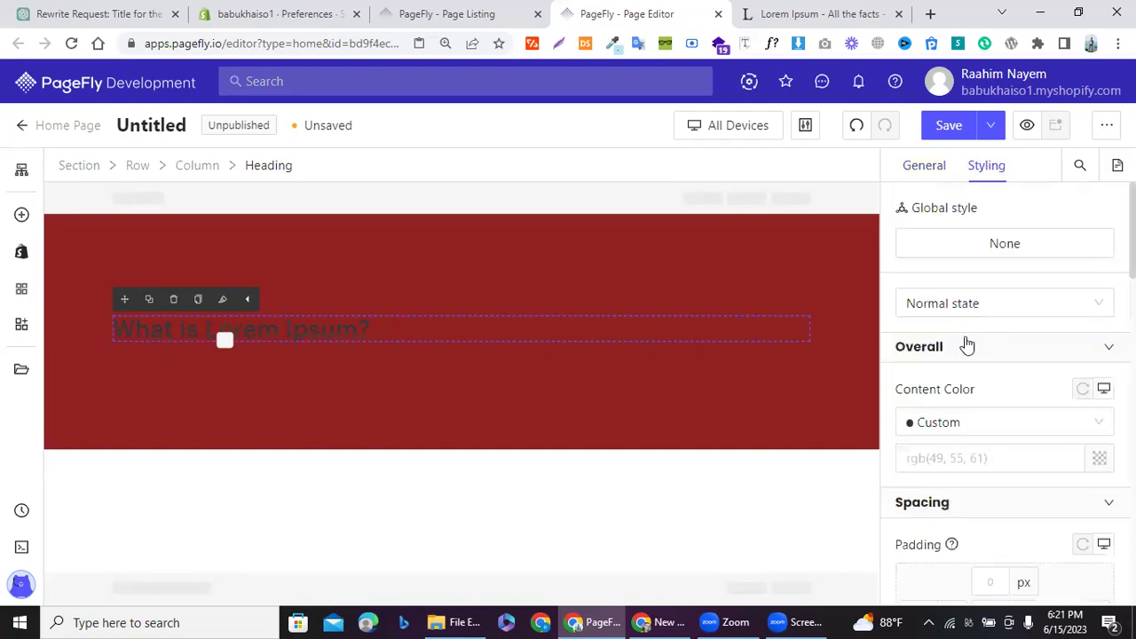
{"action": "left_click", "coordinate": [1099, 458]}
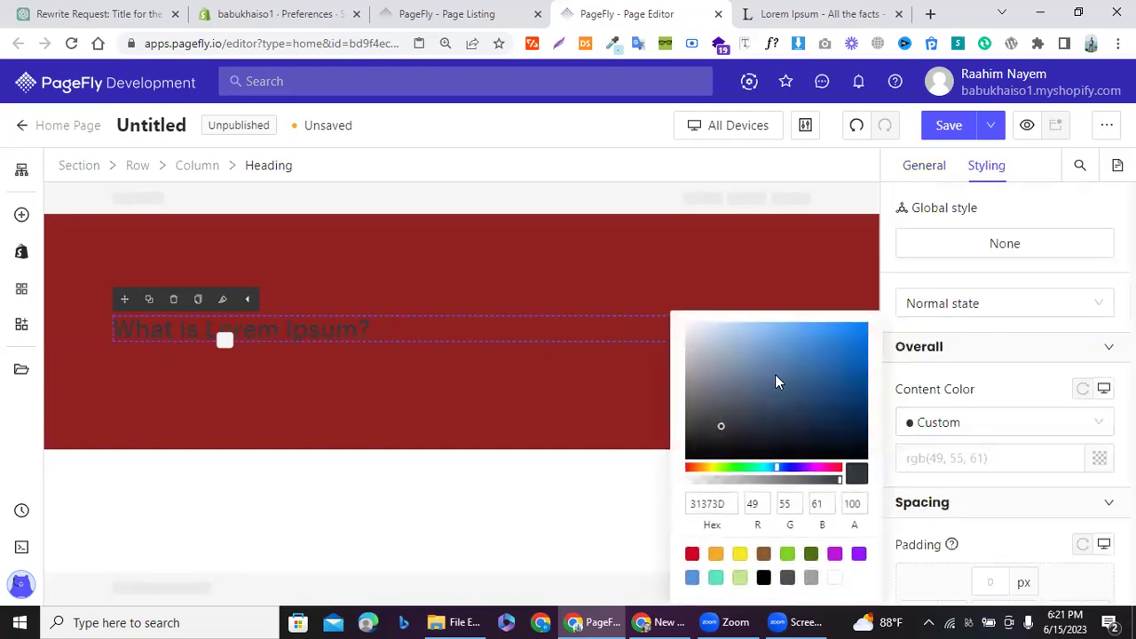
{"action": "left_click_drag", "start_coordinate": [774, 365], "coordinate": [681, 338]}
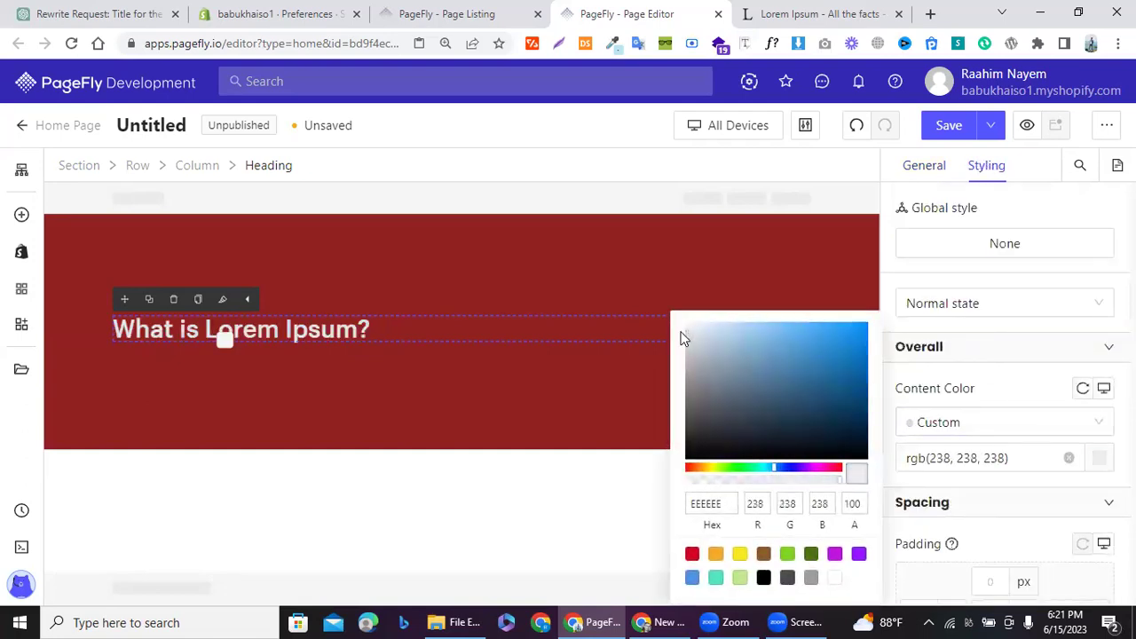
{"action": "left_click", "coordinate": [888, 254]}
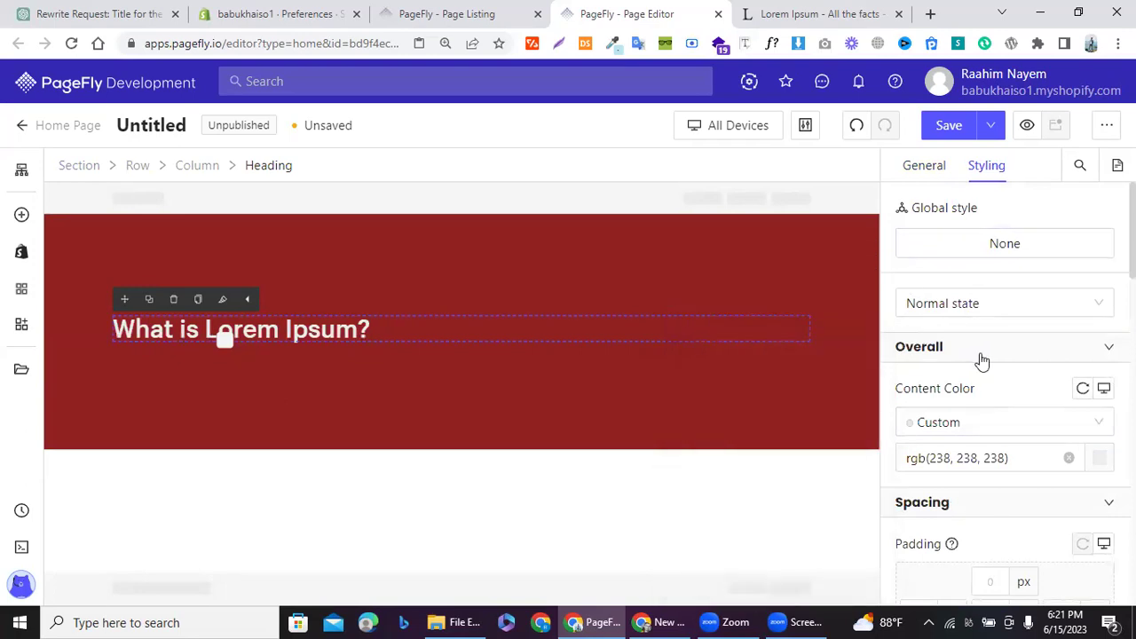
Step: Try the right and justified text alignments on the heading and settle on center alignment
{"action": "scroll", "coordinate": [980, 359], "scroll_direction": "down", "scroll_amount": 2}
{"action": "scroll", "coordinate": [948, 309], "scroll_direction": "down", "scroll_amount": 5}
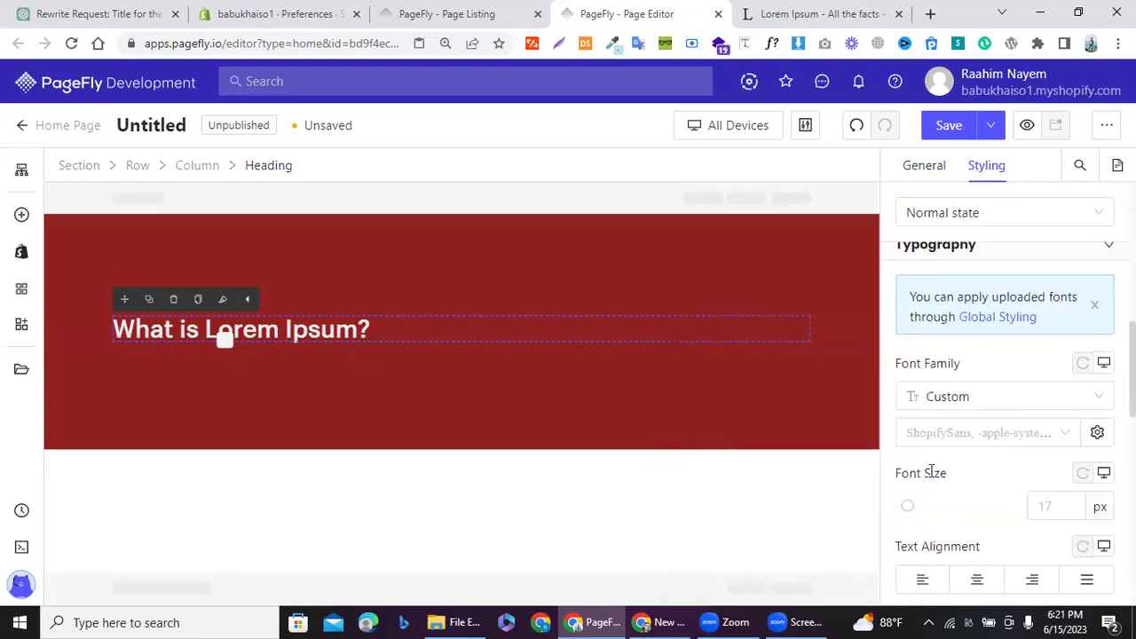
{"action": "left_click", "coordinate": [977, 580]}
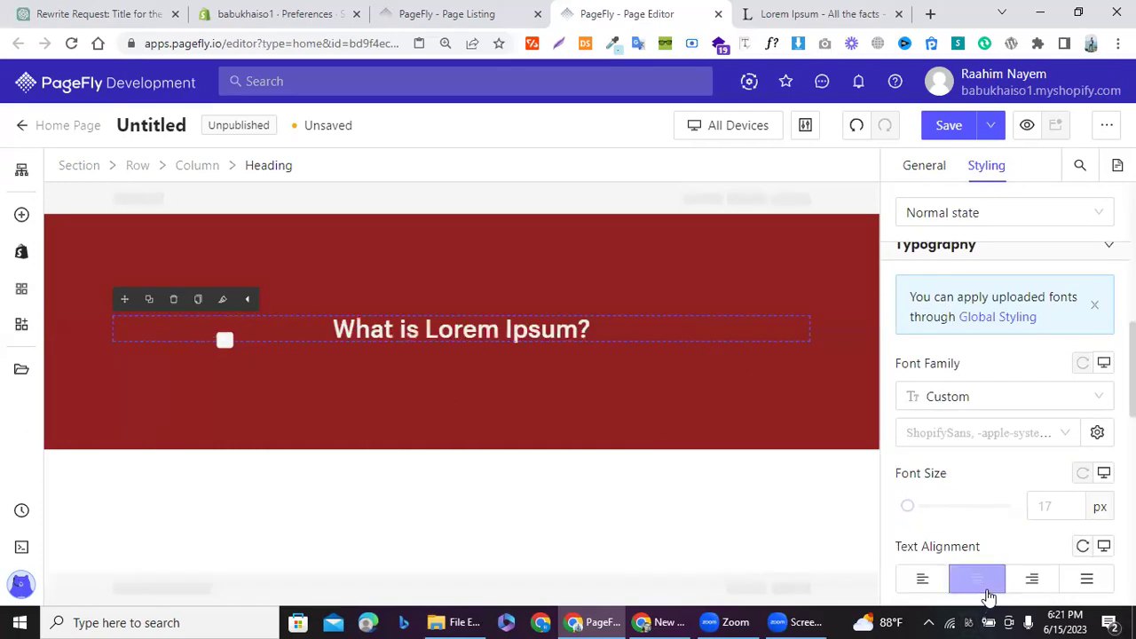
{"action": "left_click", "coordinate": [1034, 582]}
{"action": "left_click", "coordinate": [1083, 586]}
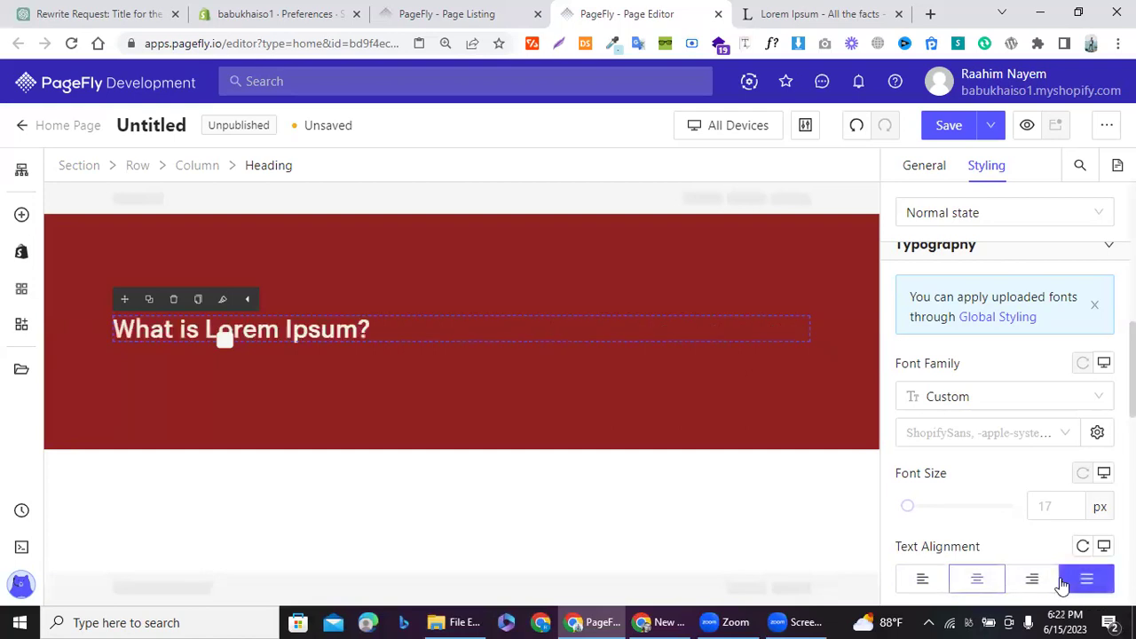
{"action": "left_click", "coordinate": [1062, 584]}
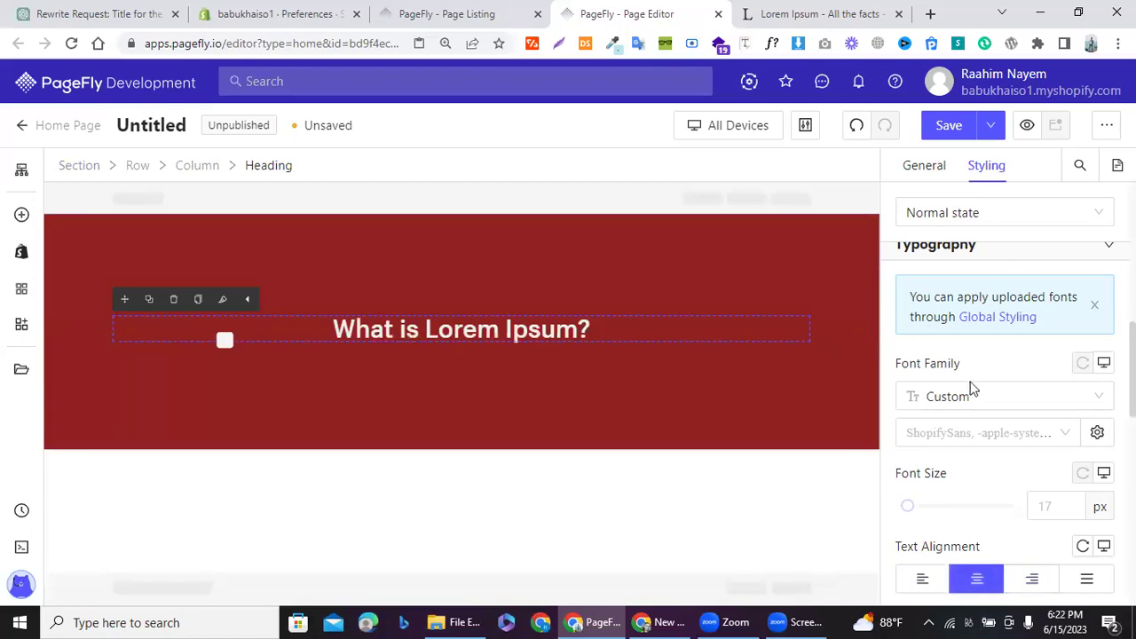
Step: Open the Font Manager from the heading's typography settings, check Uploaded Fonts and its Global Styling page, and return to the page editor
{"action": "scroll", "coordinate": [967, 304], "scroll_direction": "up", "scroll_amount": 7}
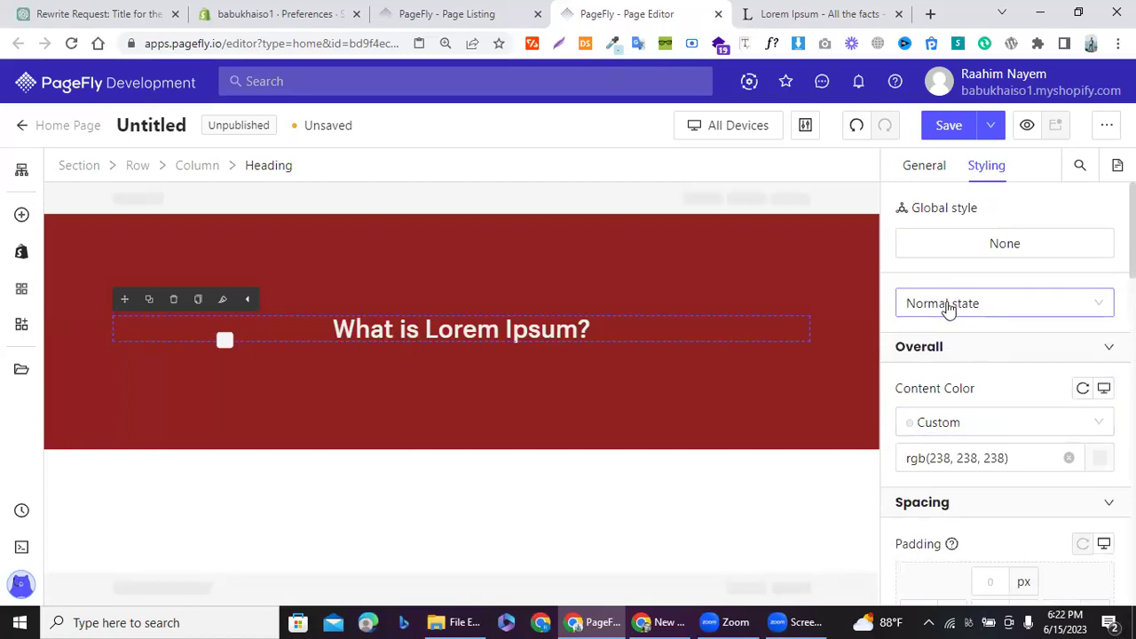
{"action": "scroll", "coordinate": [948, 306], "scroll_direction": "down", "scroll_amount": 1}
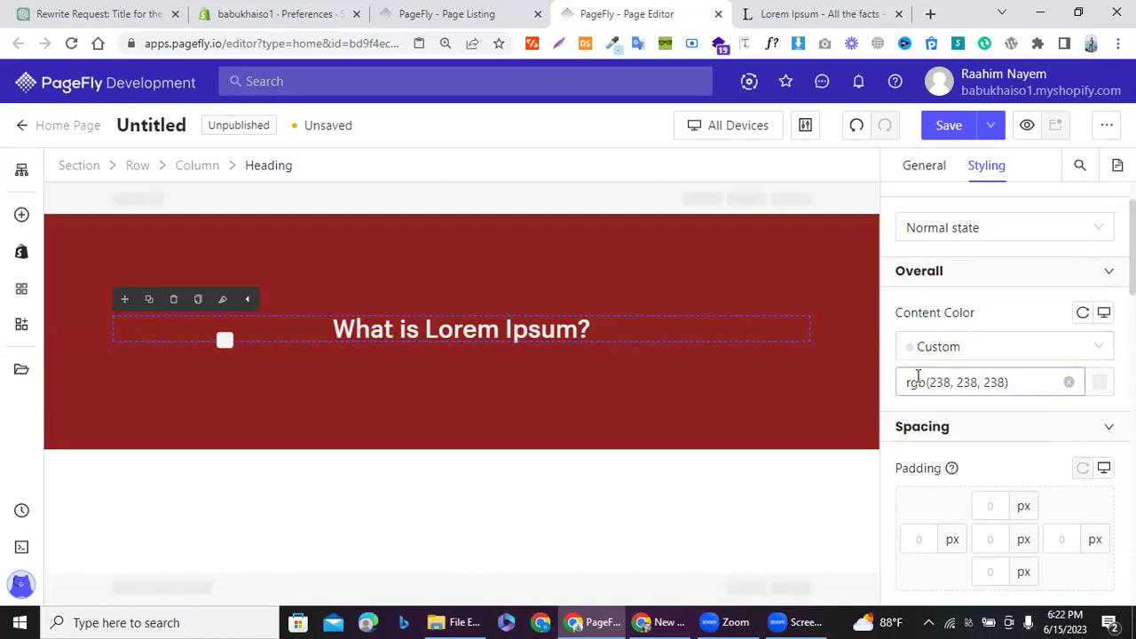
{"action": "scroll", "coordinate": [917, 374], "scroll_direction": "down", "scroll_amount": 2}
{"action": "scroll", "coordinate": [917, 375], "scroll_direction": "down", "scroll_amount": 3}
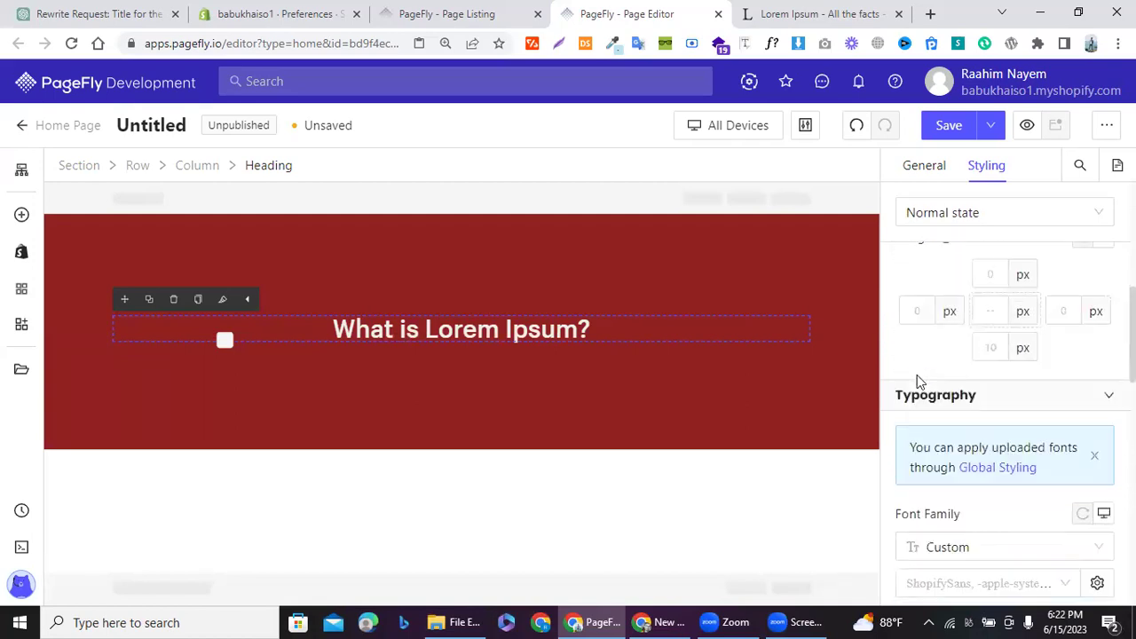
{"action": "scroll", "coordinate": [916, 375], "scroll_direction": "down", "scroll_amount": 2}
{"action": "left_click", "coordinate": [976, 426]}
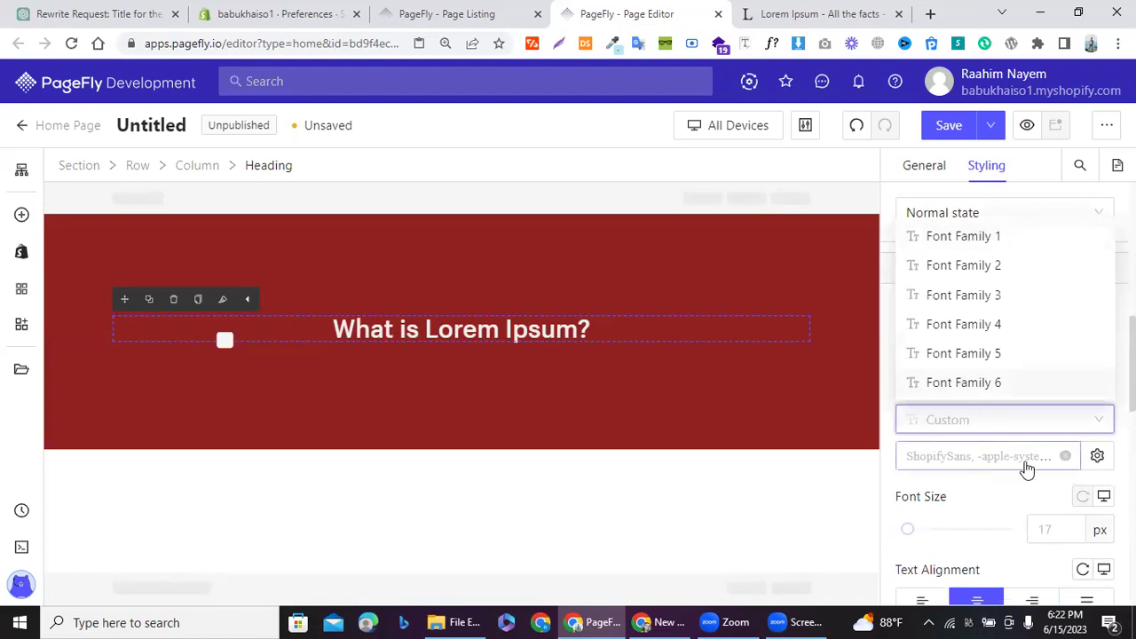
{"action": "left_click", "coordinate": [1097, 458]}
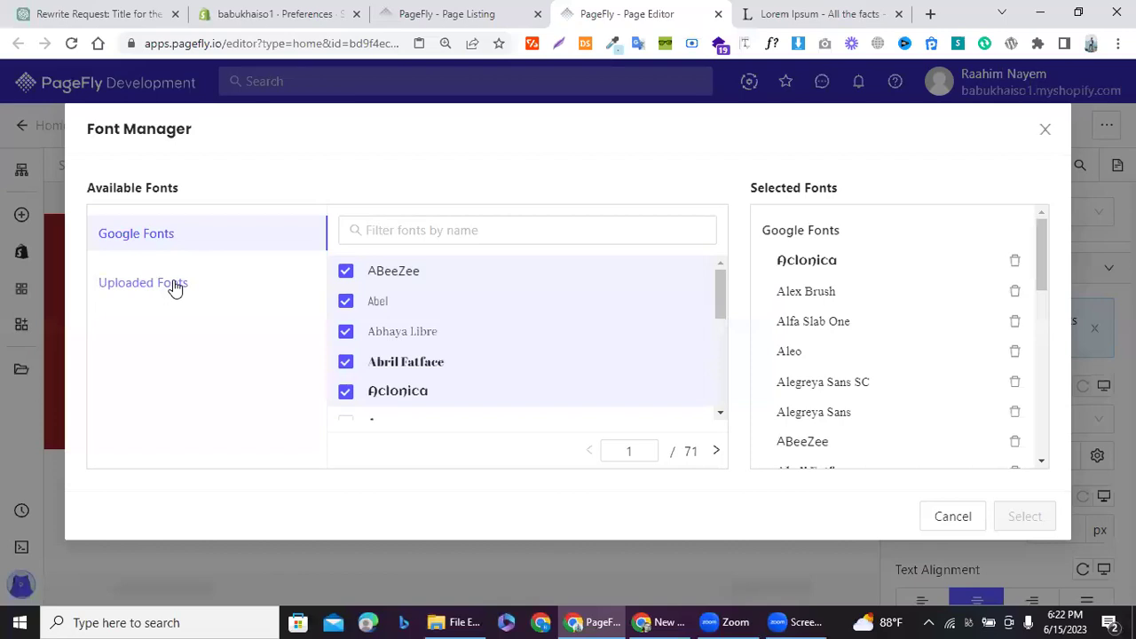
{"action": "left_click", "coordinate": [174, 286]}
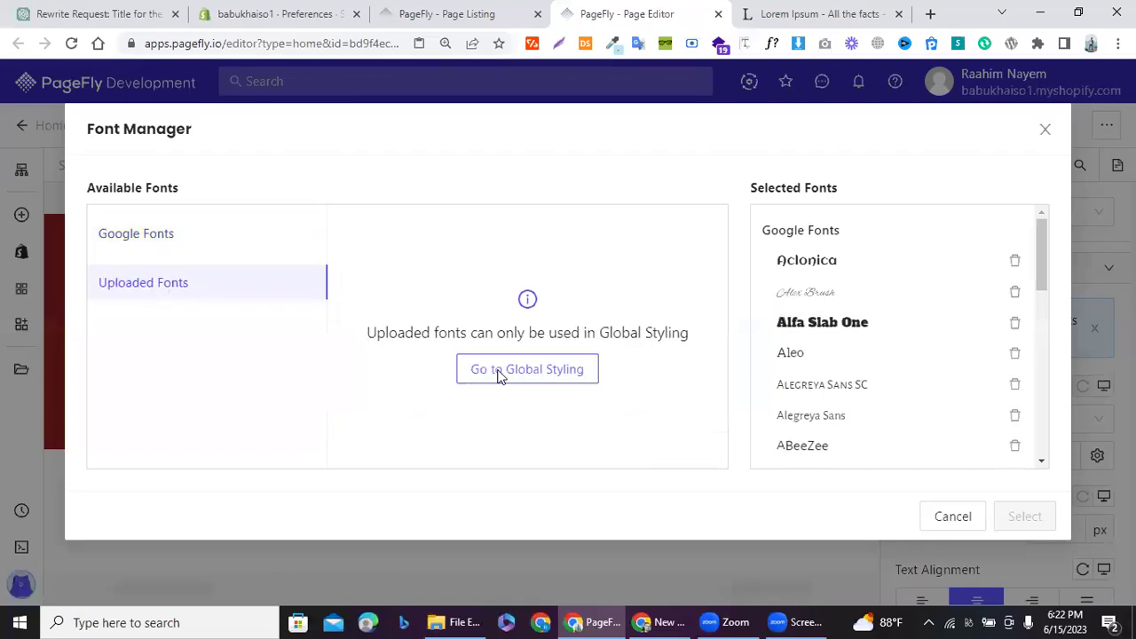
{"action": "left_click", "coordinate": [500, 377]}
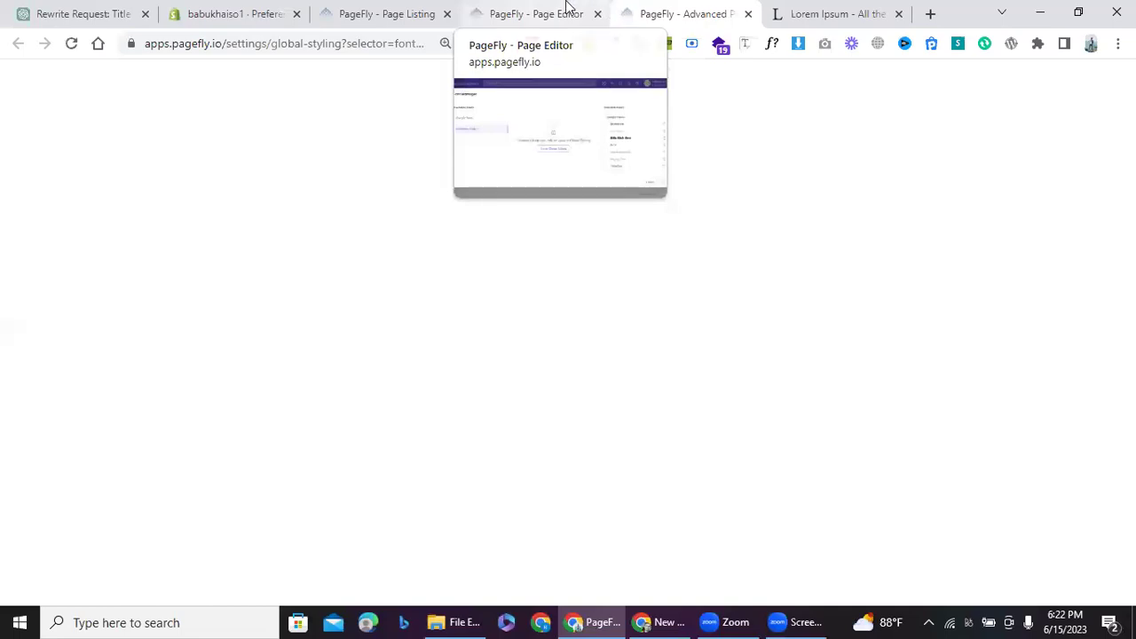
{"action": "left_click", "coordinate": [568, 9]}
{"action": "left_click", "coordinate": [646, 9]}
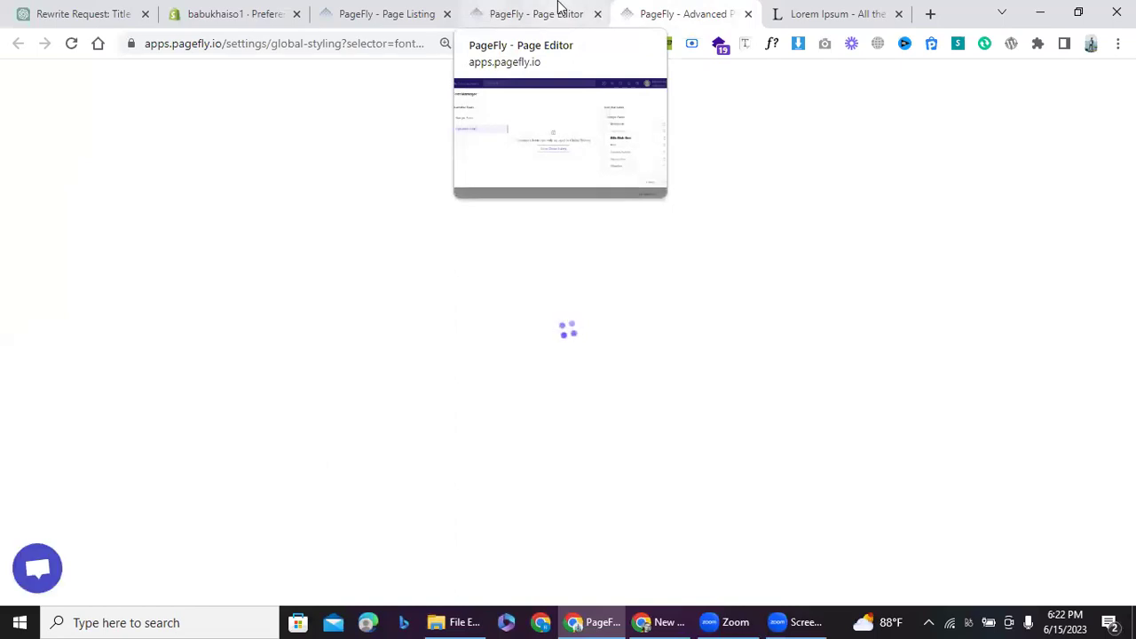
{"action": "left_click", "coordinate": [558, 9]}
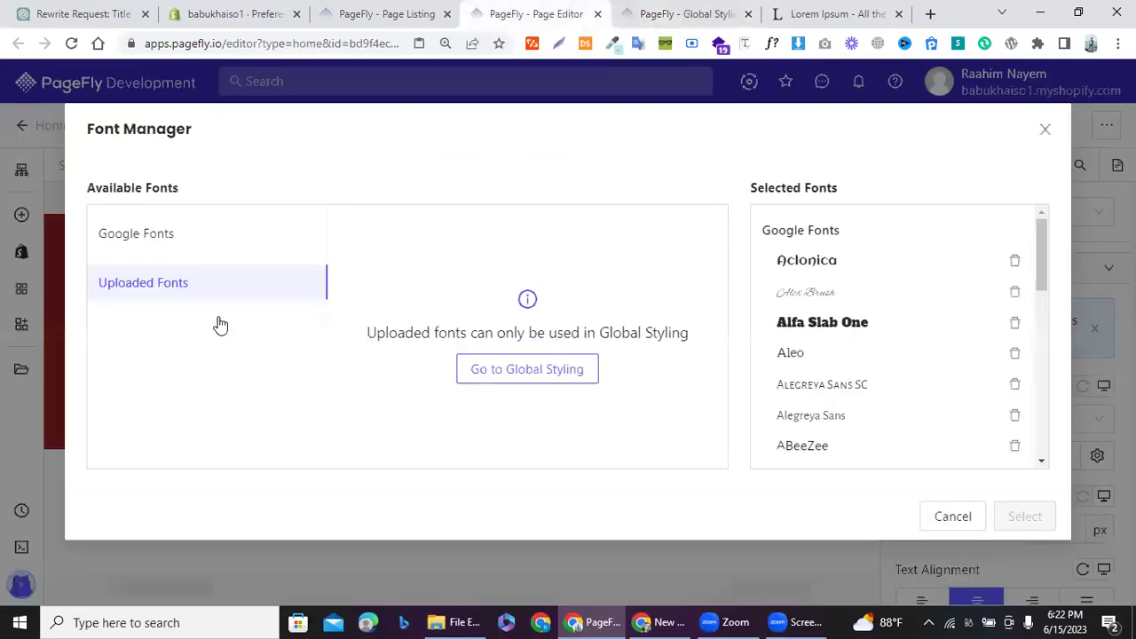
Step: Add Aldrich from the second page of Google Fonts to the selected fonts and apply the selection
{"action": "left_click", "coordinate": [116, 236]}
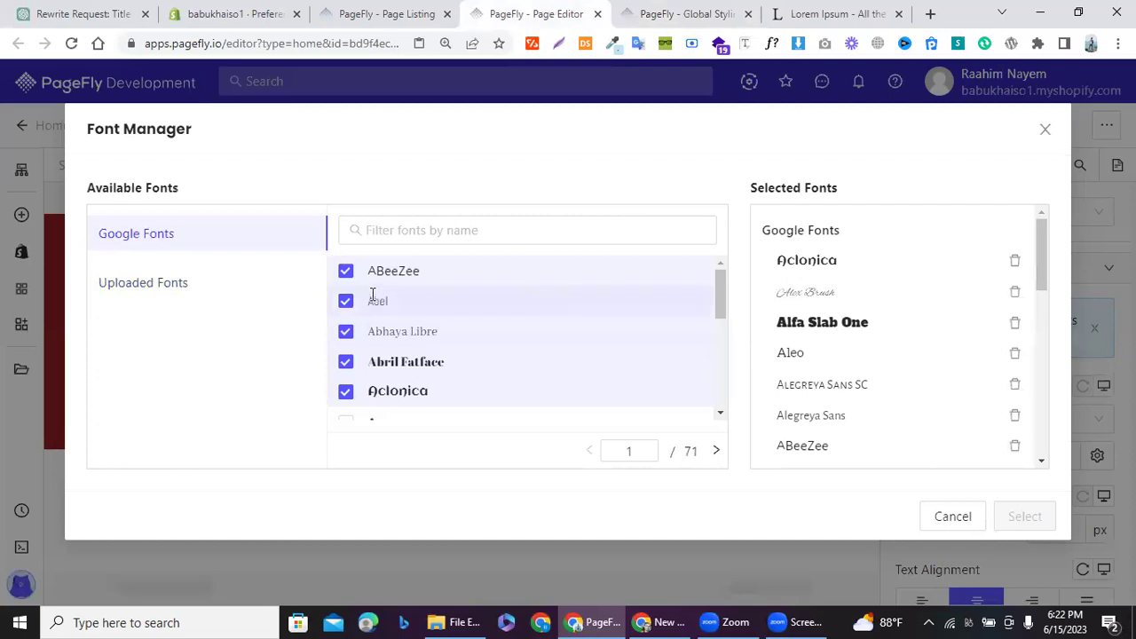
{"action": "left_click", "coordinate": [715, 453]}
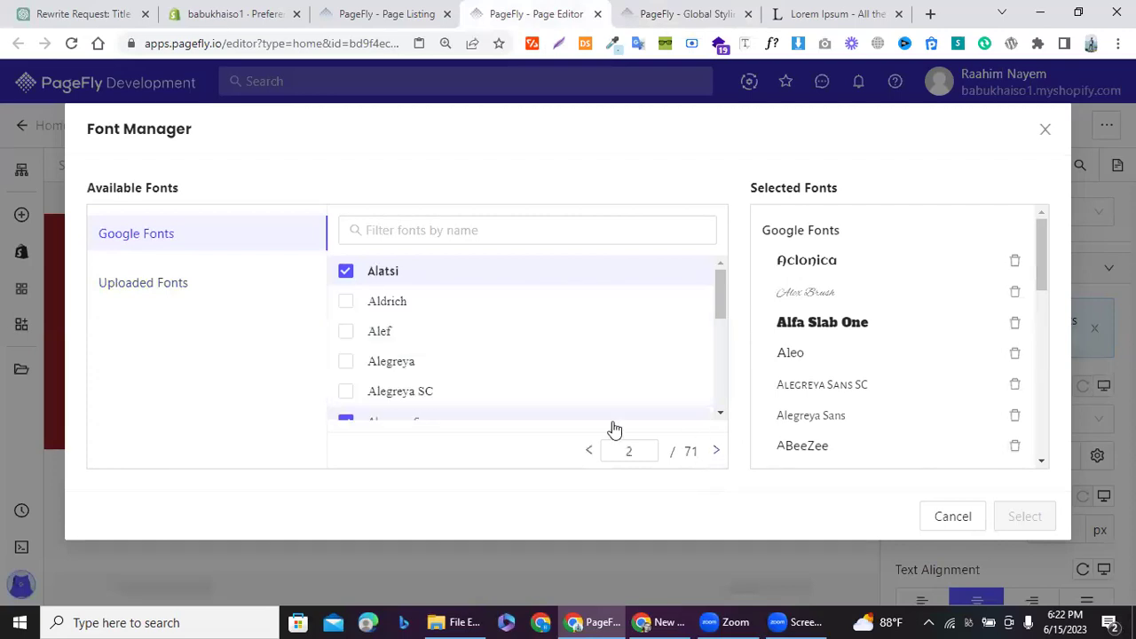
{"action": "left_click", "coordinate": [348, 302]}
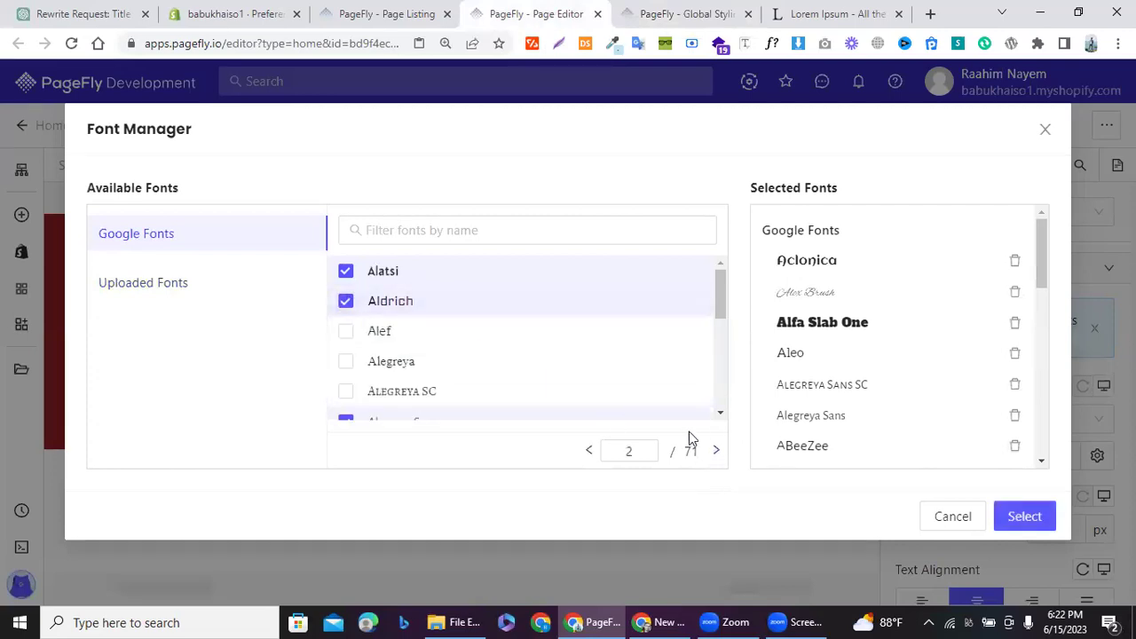
{"action": "left_click", "coordinate": [981, 513]}
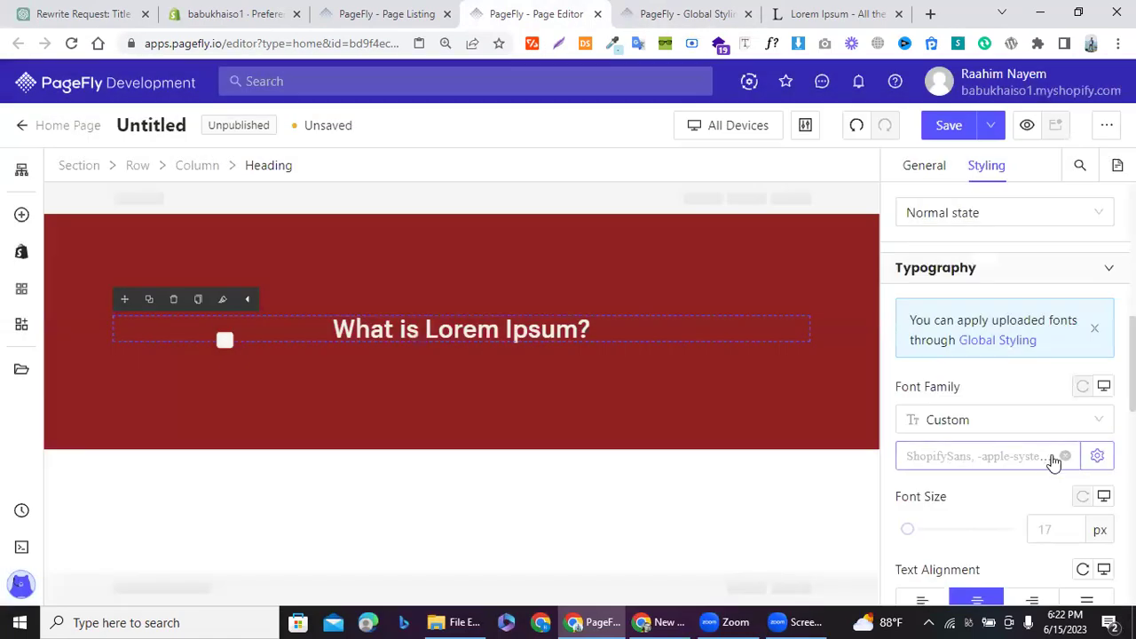
Step: Set the heading's custom font family to Aleo
{"action": "left_click", "coordinate": [1035, 469]}
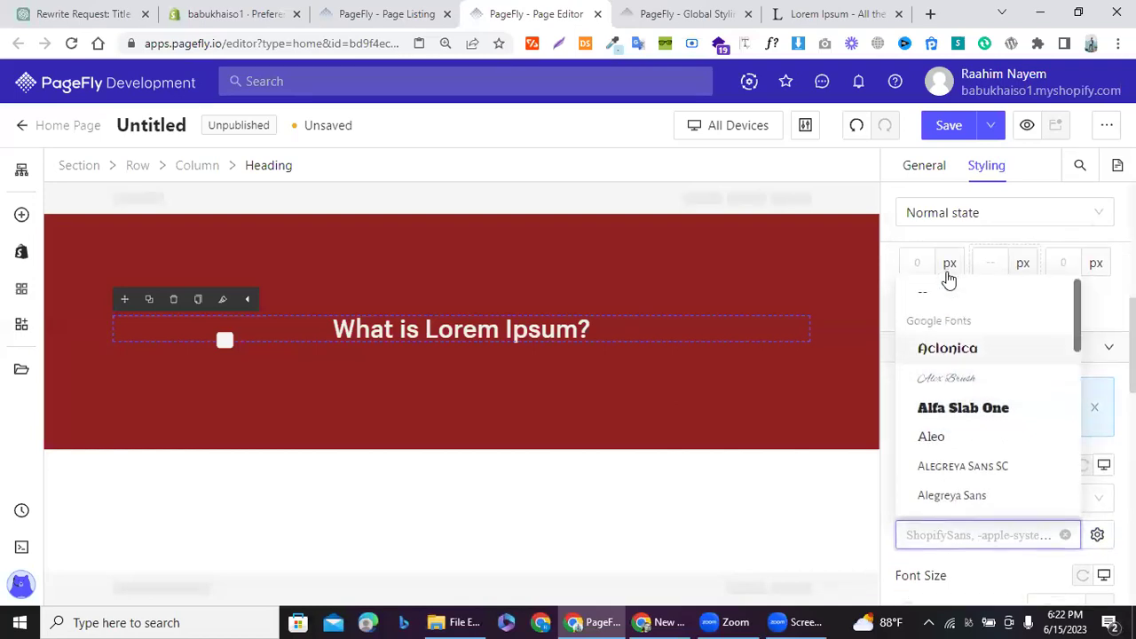
{"action": "scroll", "coordinate": [950, 344], "scroll_direction": "down", "scroll_amount": 1}
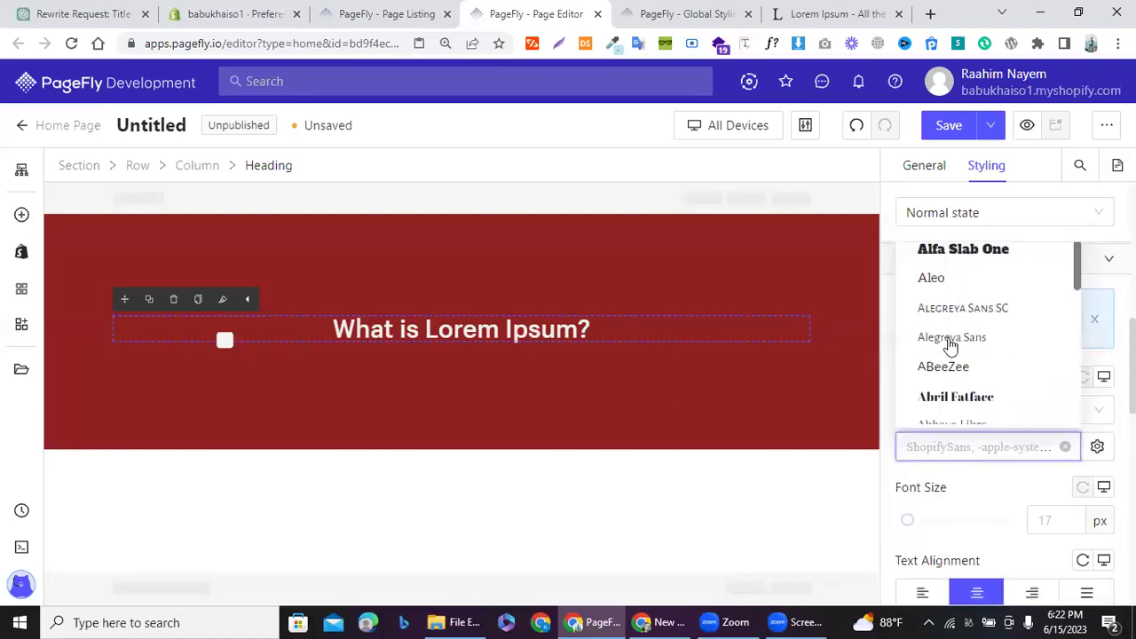
{"action": "left_click", "coordinate": [931, 282]}
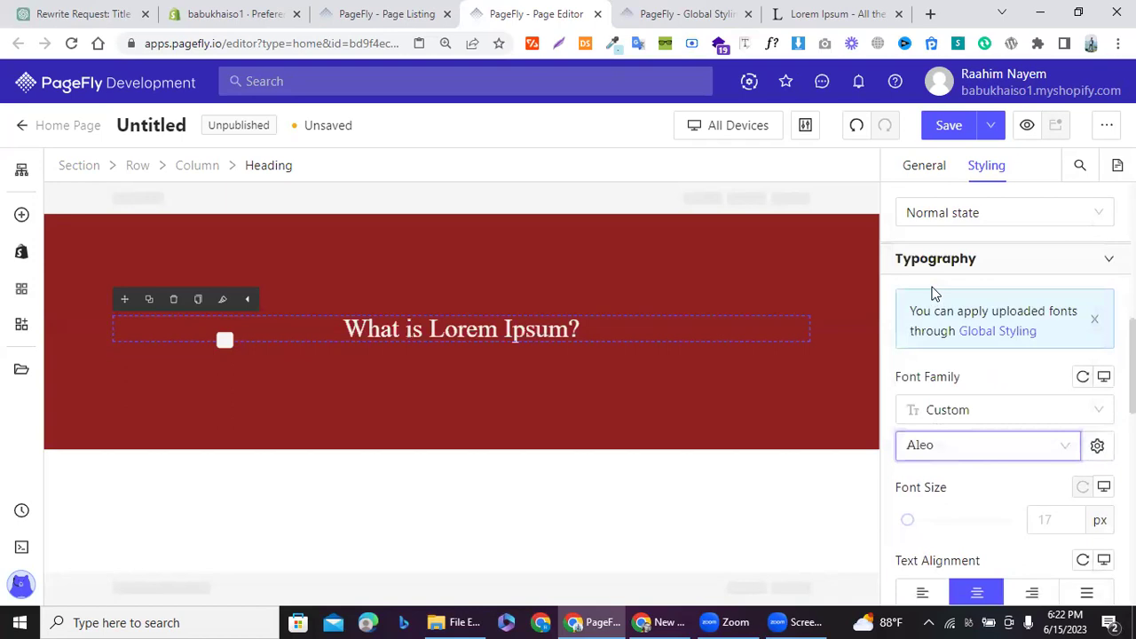
Step: Look through the heading's custom font list and the Google Fonts on pages 2 to 4 of the Font Manager
{"action": "left_click", "coordinate": [965, 457]}
{"action": "scroll", "coordinate": [944, 355], "scroll_direction": "down", "scroll_amount": 2}
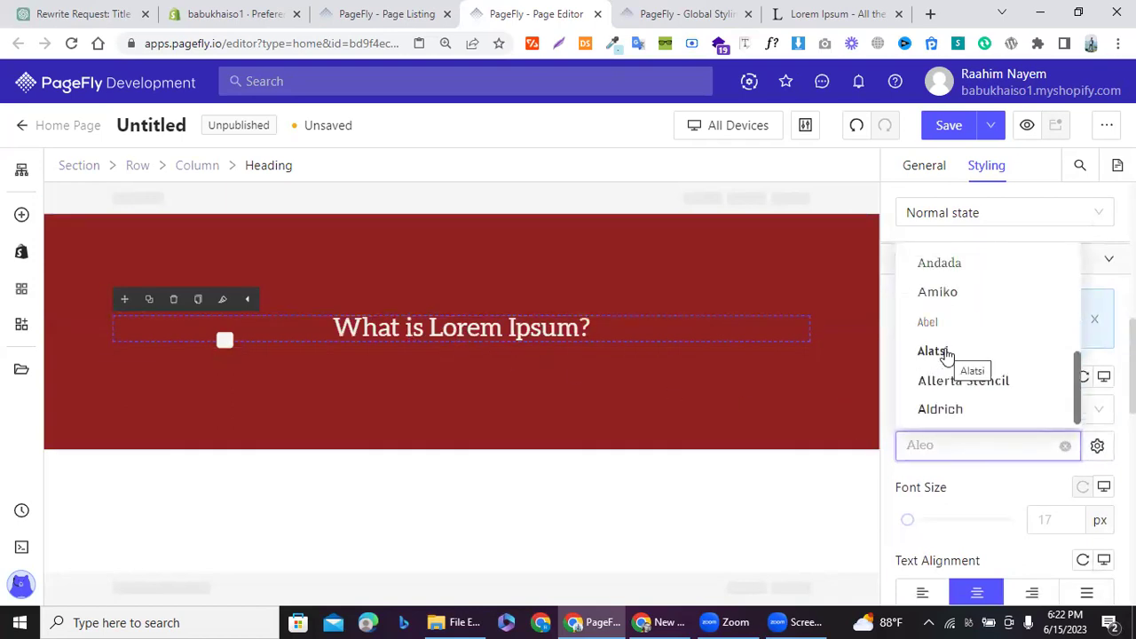
{"action": "left_click", "coordinate": [1096, 444]}
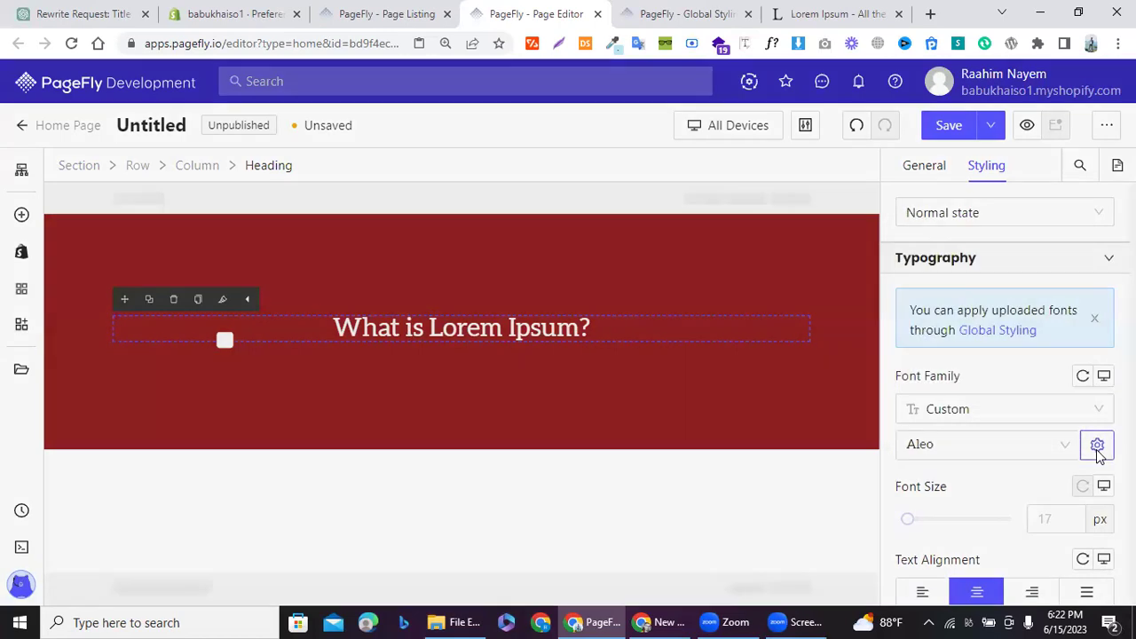
{"action": "scroll", "coordinate": [562, 312], "scroll_direction": "down", "scroll_amount": 3}
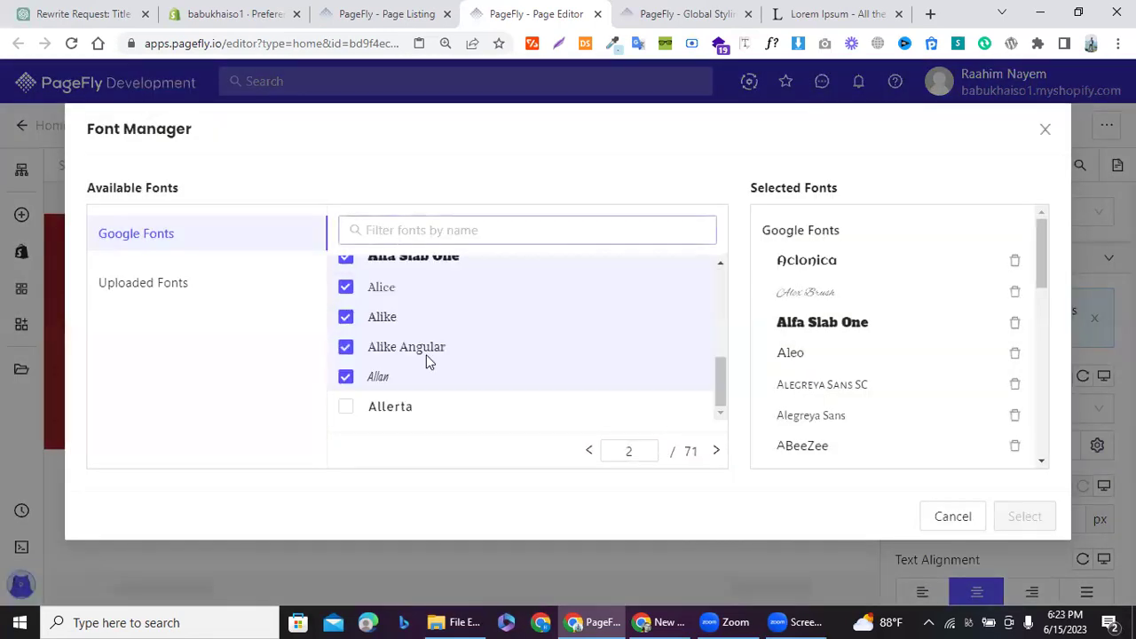
{"action": "left_click", "coordinate": [717, 451]}
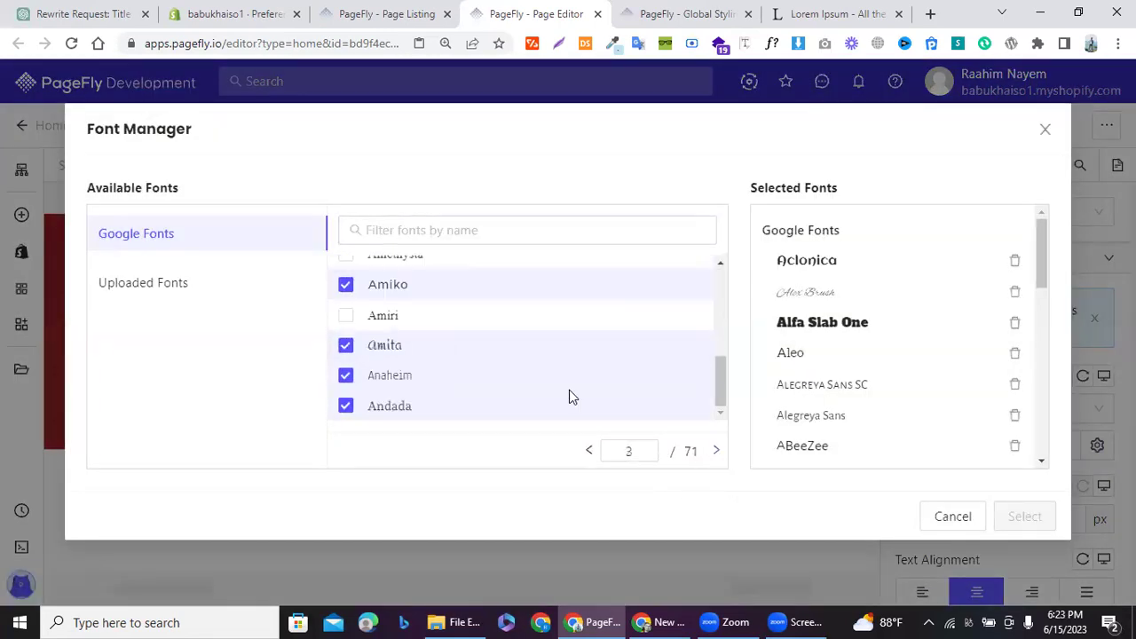
{"action": "left_click", "coordinate": [717, 452]}
{"action": "scroll", "coordinate": [923, 344], "scroll_direction": "down", "scroll_amount": 5}
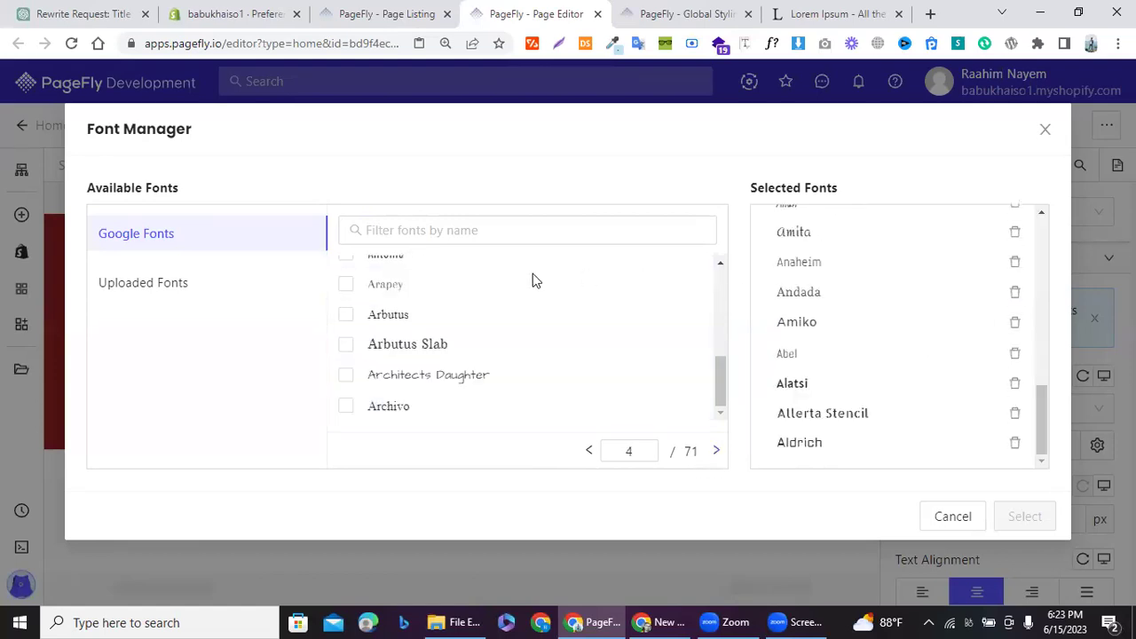
{"action": "left_click", "coordinate": [368, 288]}
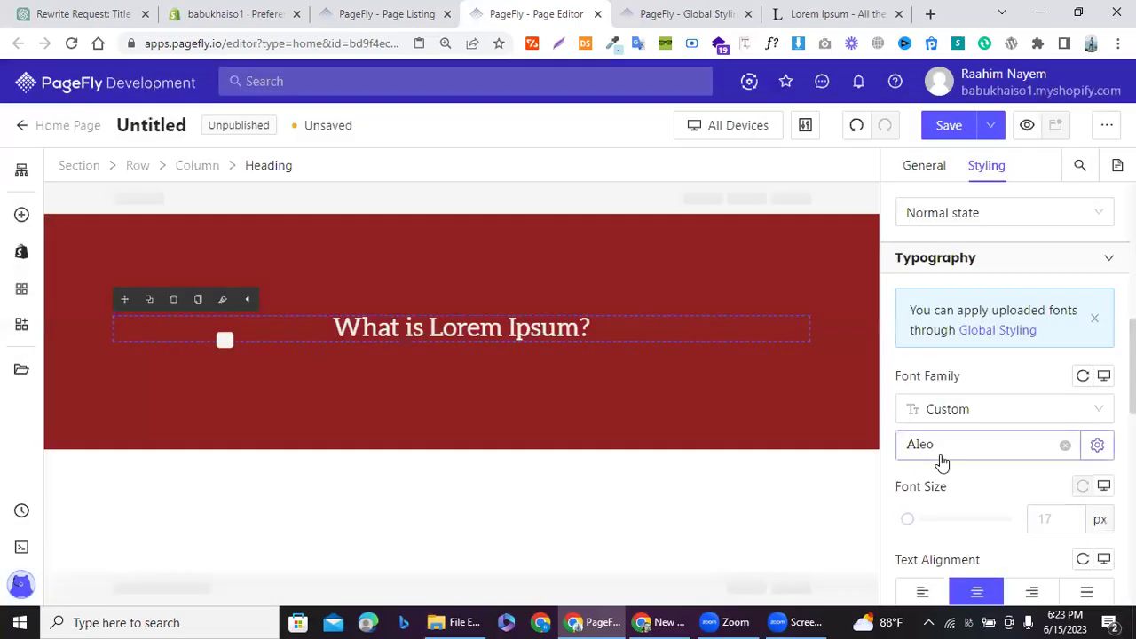
{"action": "left_click", "coordinate": [942, 460]}
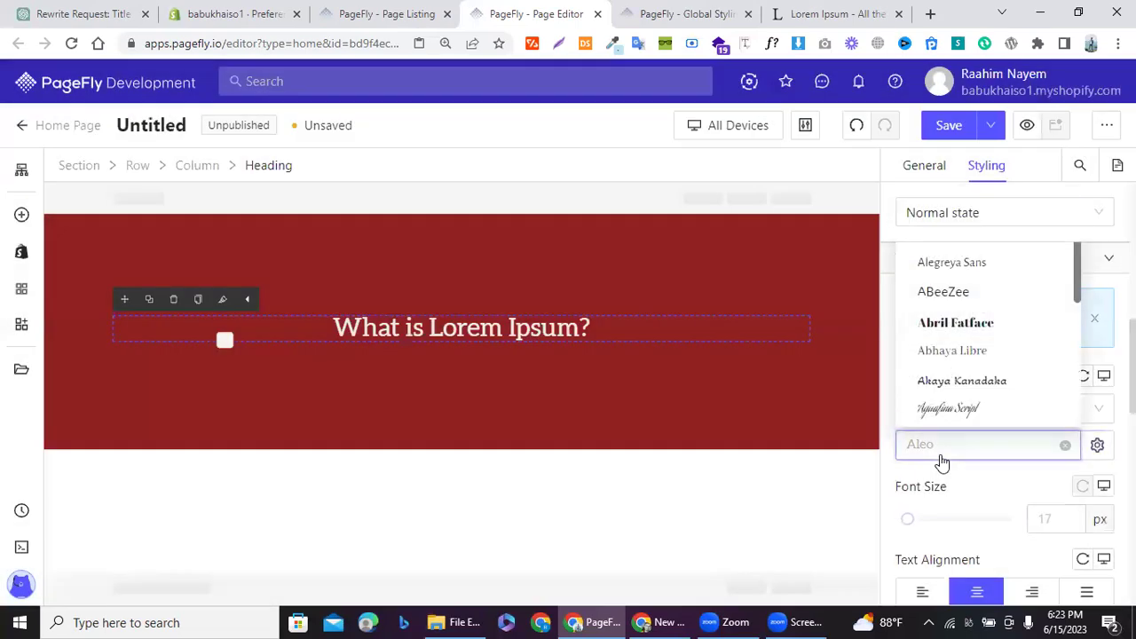
{"action": "left_click", "coordinate": [942, 459]}
Step: Set the heading's font size to 46 px
{"action": "left_click", "coordinate": [968, 497]}
{"action": "key", "text": "Right"}
{"action": "key", "text": "Right"}
{"action": "key", "text": "Right"}
{"action": "key", "text": "Right"}
{"action": "key", "text": "Right"}
{"action": "key", "text": "Right"}
{"action": "key", "text": "Right"}
{"action": "key", "text": "Right"}
{"action": "key", "text": "Right"}
{"action": "key", "text": "Right"}
{"action": "key", "text": "Right"}
{"action": "key", "text": "Right"}
{"action": "key", "text": "Right"}
{"action": "key", "text": "Right"}
{"action": "key", "text": "Right"}
{"action": "key", "text": "Right"}
{"action": "key", "text": "Right"}
{"action": "key", "text": "Right"}
{"action": "key", "text": "Right"}
{"action": "key", "text": "Right"}
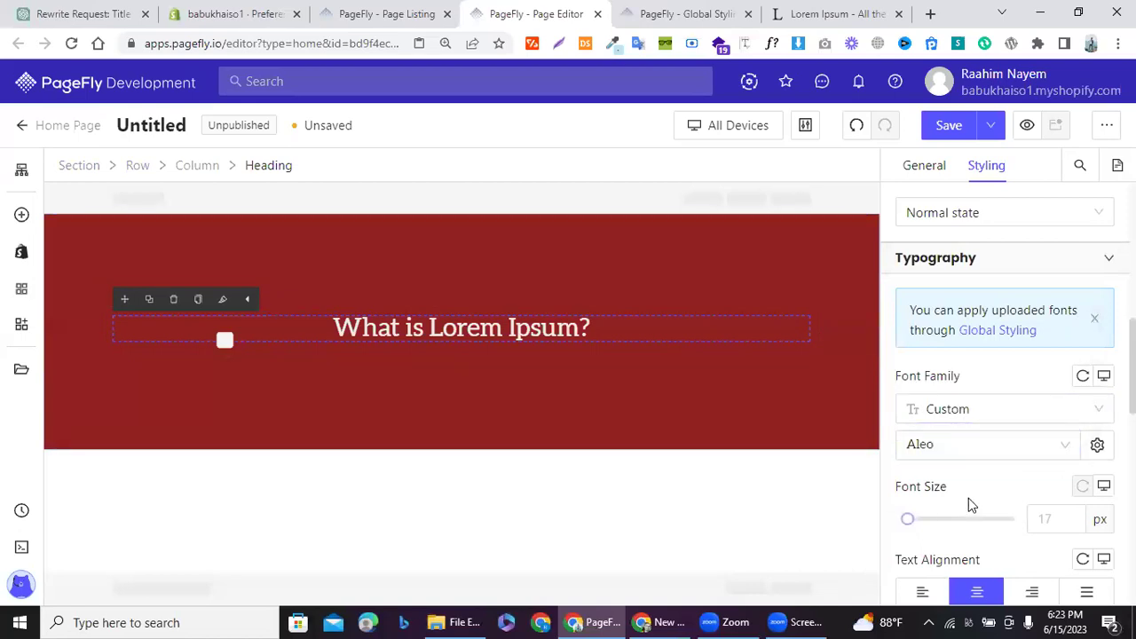
{"action": "key", "text": "Right"}
{"action": "key", "text": "Right"}
{"action": "key", "text": "Right"}
{"action": "key", "text": "Right"}
{"action": "key", "text": "Right"}
{"action": "key", "text": "Right"}
{"action": "key", "text": "Right"}
{"action": "key", "text": "Right"}
{"action": "key", "text": "Right"}
{"action": "key", "text": "Right"}
{"action": "key", "text": "Right"}
{"action": "key", "text": "Right"}
{"action": "key", "text": "Right"}
{"action": "key", "text": "Right"}
{"action": "key", "text": "Right"}
{"action": "key", "text": "Right"}
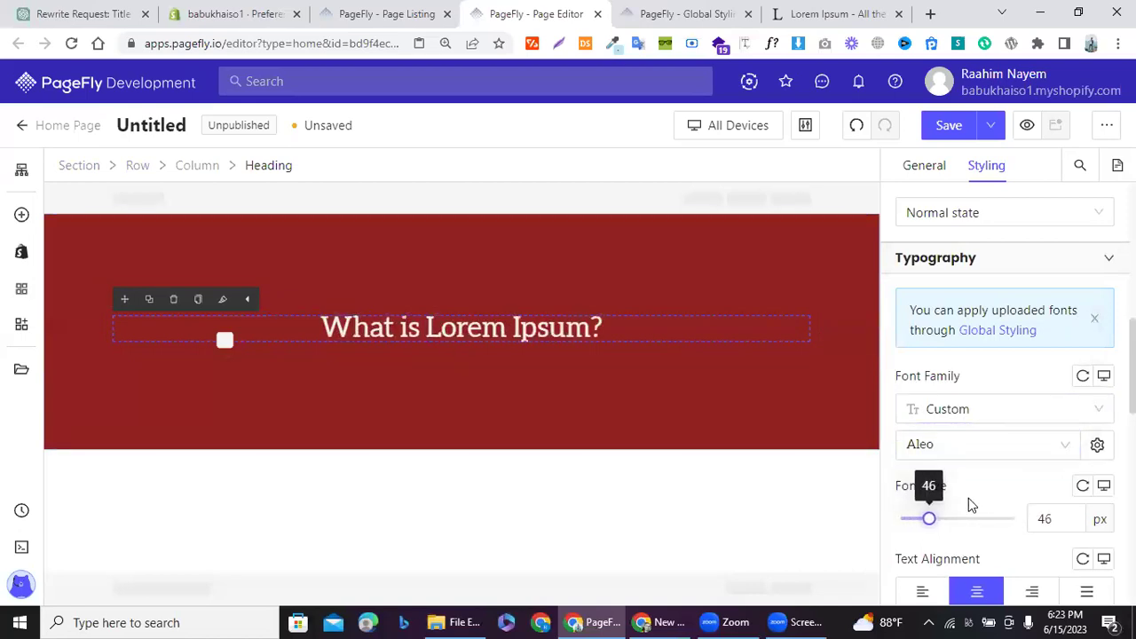
Step: Try the strikethrough text style on the heading and turn it off again
{"action": "scroll", "coordinate": [1031, 496], "scroll_direction": "down", "scroll_amount": 2}
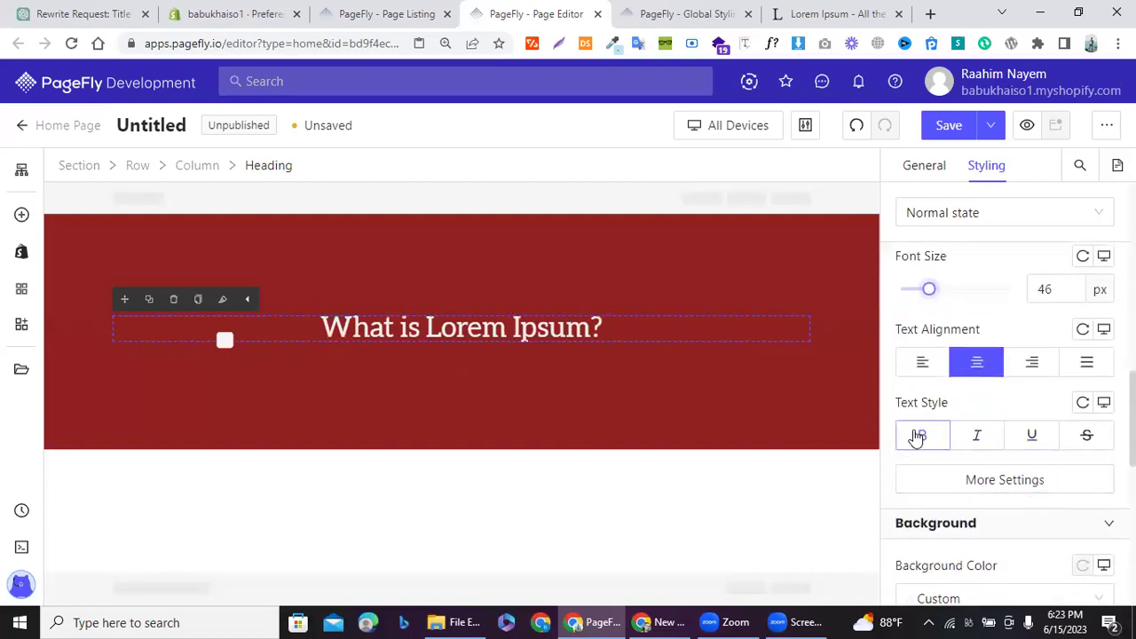
{"action": "left_click", "coordinate": [1084, 437]}
{"action": "left_click", "coordinate": [1084, 436]}
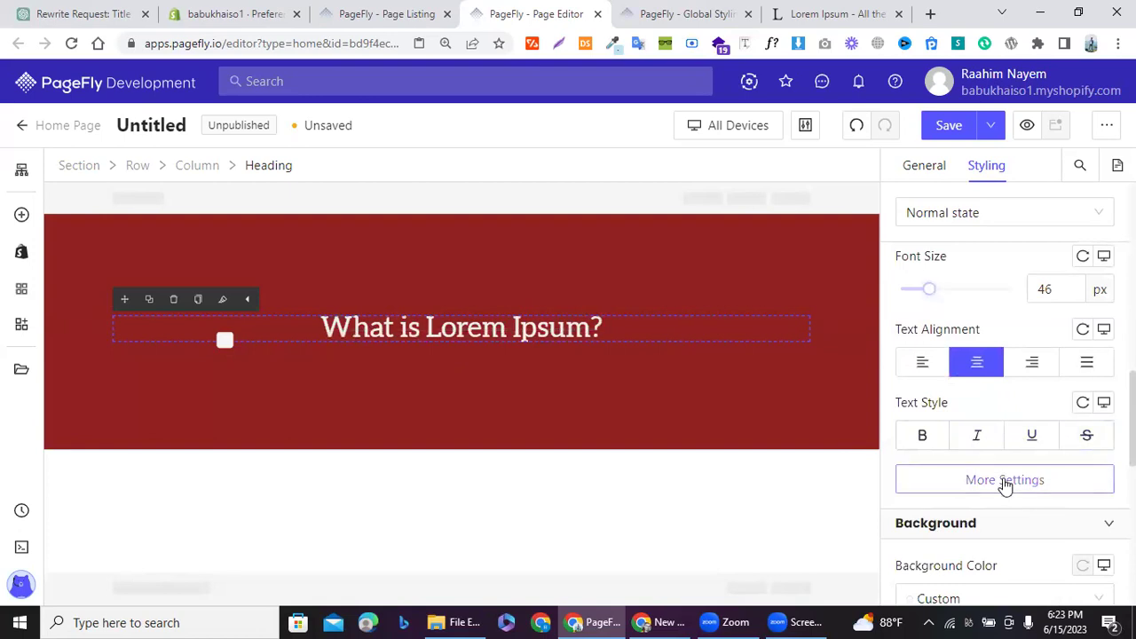
Step: Set the heading's font weight to Light and its letter spacing to 13 px in the additional typography settings
{"action": "left_click", "coordinate": [1003, 482]}
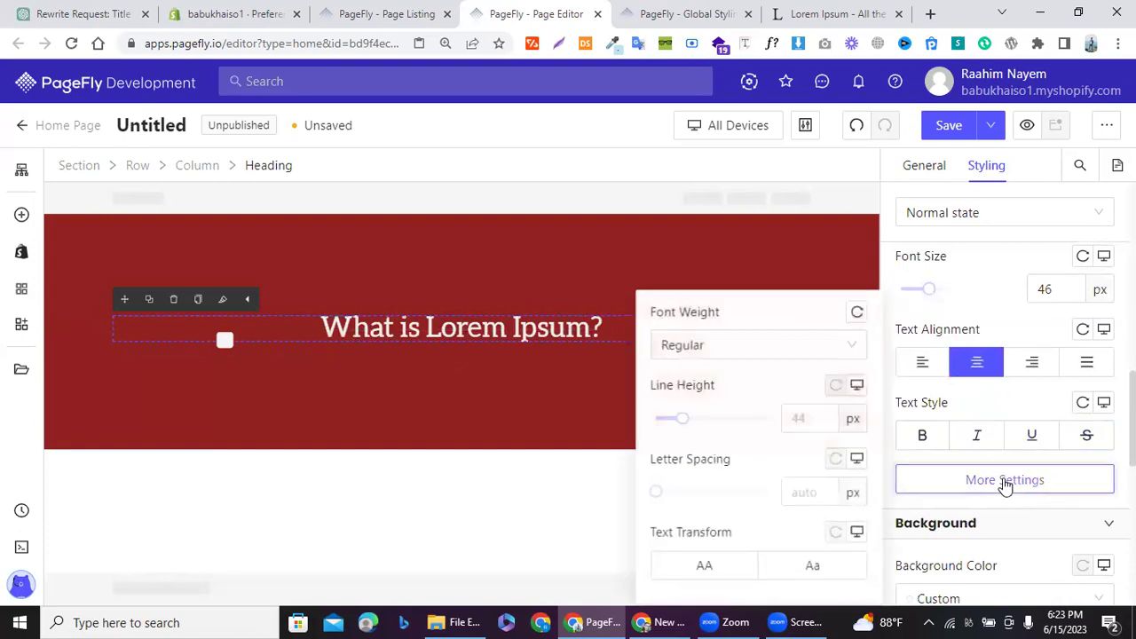
{"action": "left_click", "coordinate": [685, 348]}
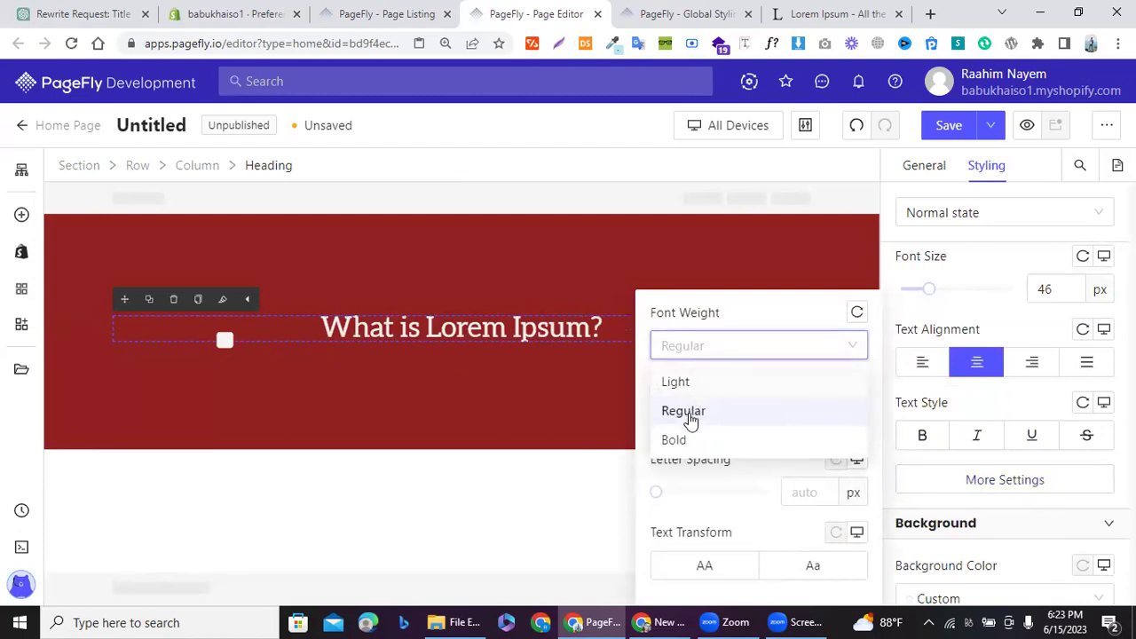
{"action": "left_click", "coordinate": [691, 381]}
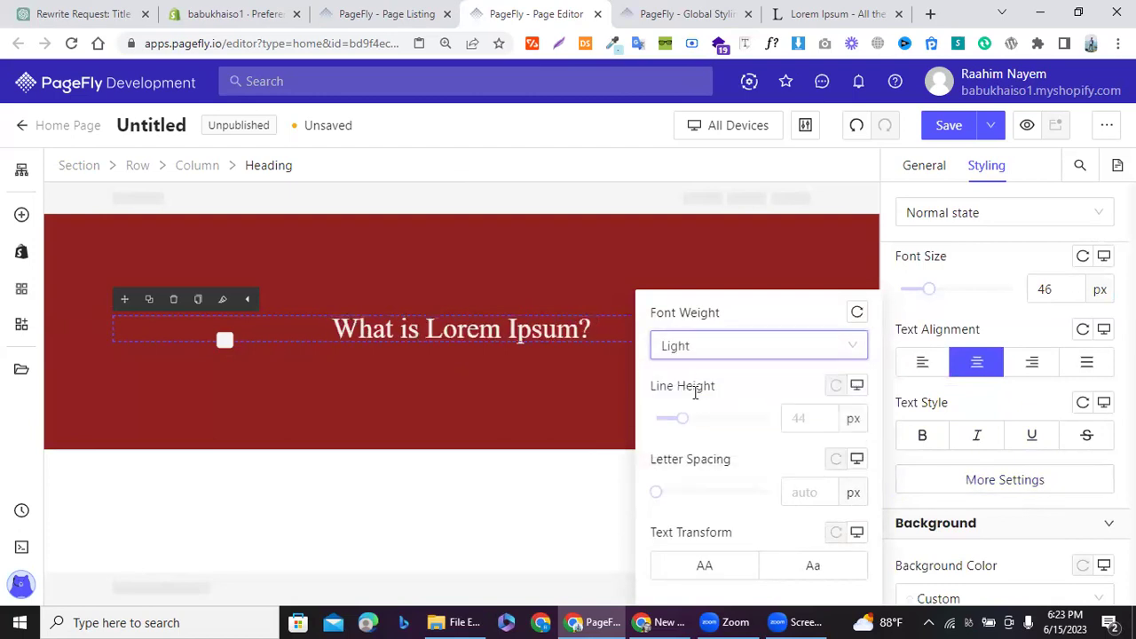
{"action": "mouse_move", "coordinate": [682, 420]}
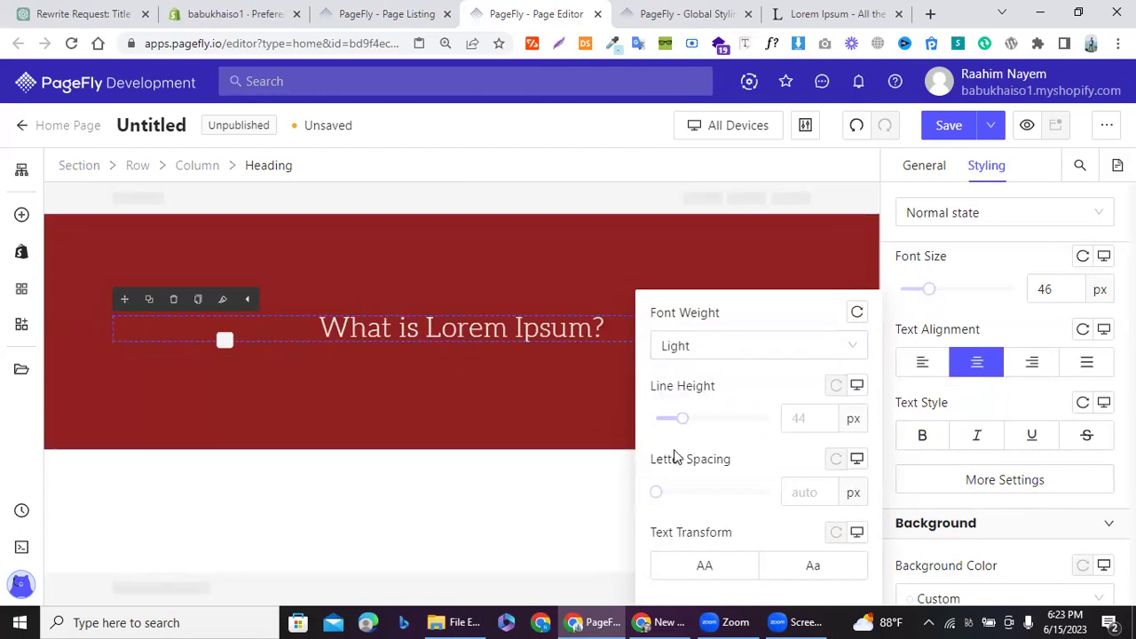
{"action": "left_click_drag", "start_coordinate": [657, 497], "coordinate": [748, 494]}
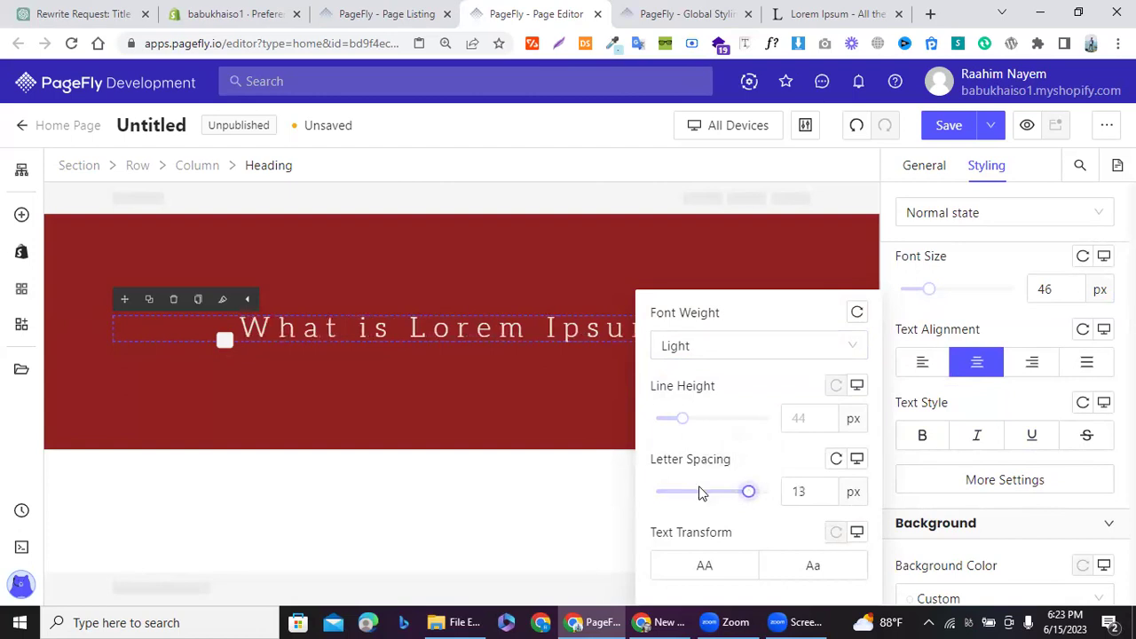
Step: Try the uppercase text transform on the heading and settle on capitalizing each word
{"action": "left_click", "coordinate": [730, 565]}
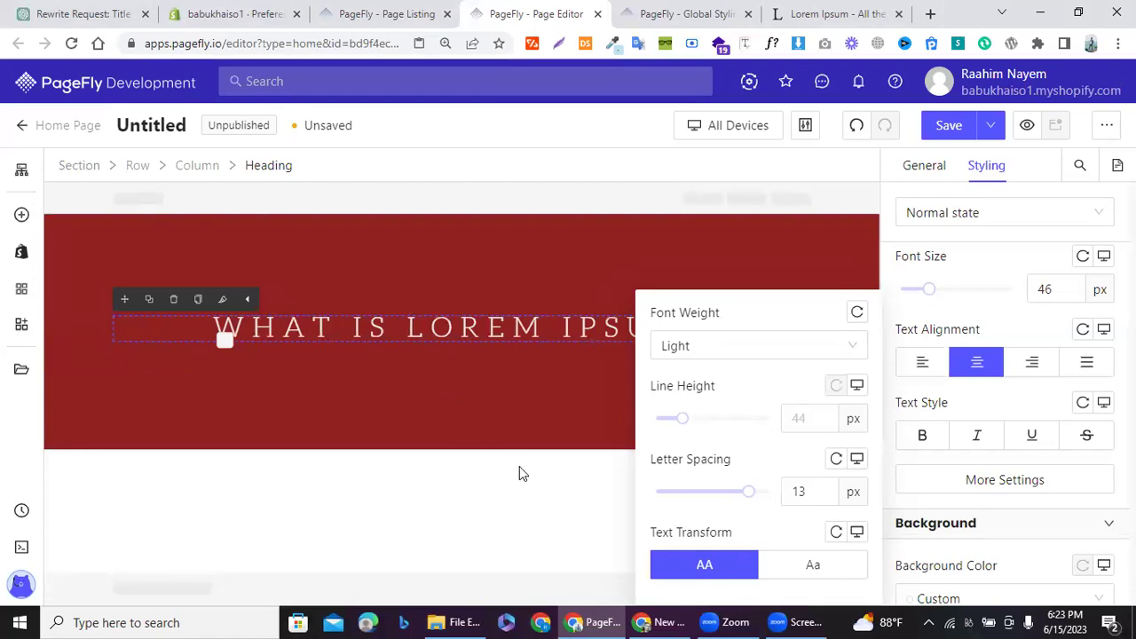
{"action": "left_click", "coordinate": [803, 566]}
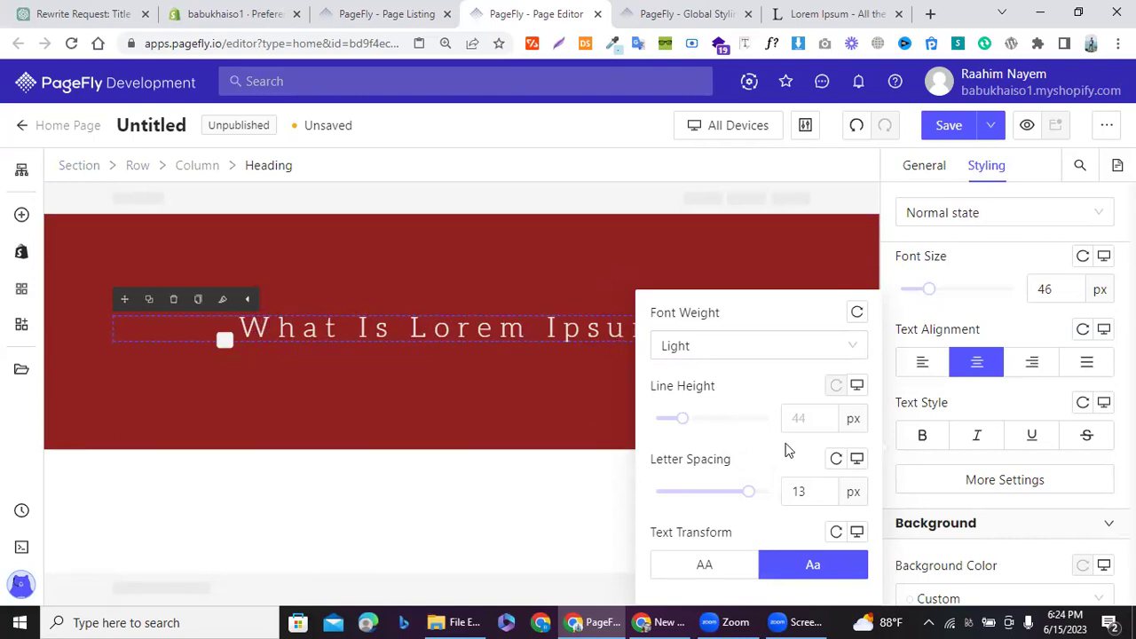
{"action": "left_click", "coordinate": [963, 259]}
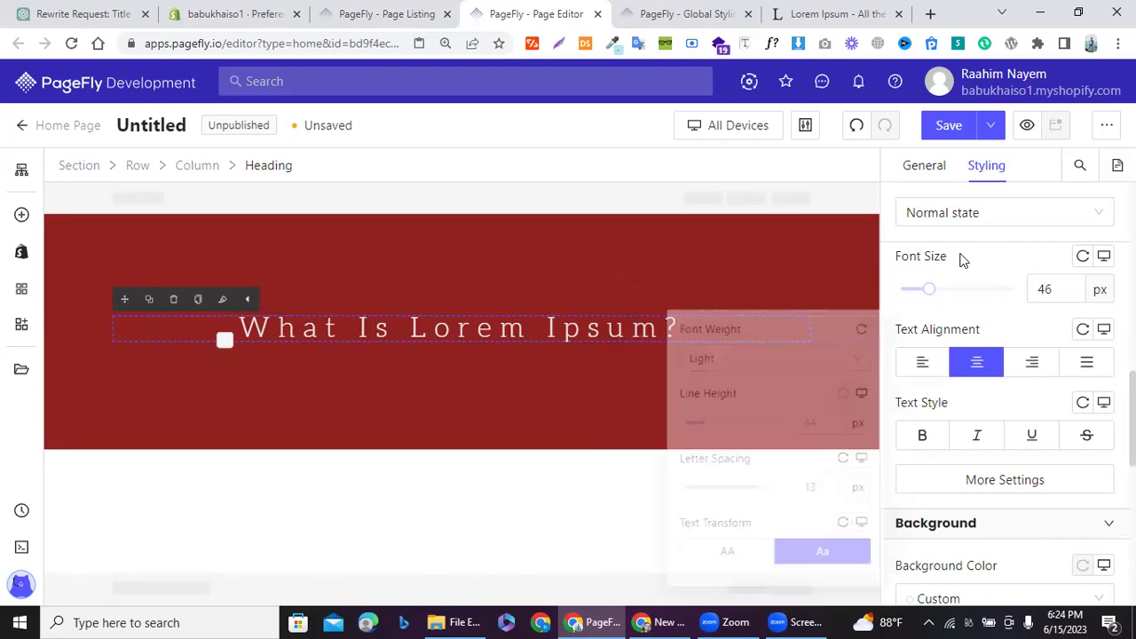
Step: Add a plain paragraph element directly beneath the heading in the red section
{"action": "scroll", "coordinate": [990, 383], "scroll_direction": "down", "scroll_amount": 2}
{"action": "scroll", "coordinate": [922, 385], "scroll_direction": "down", "scroll_amount": 3}
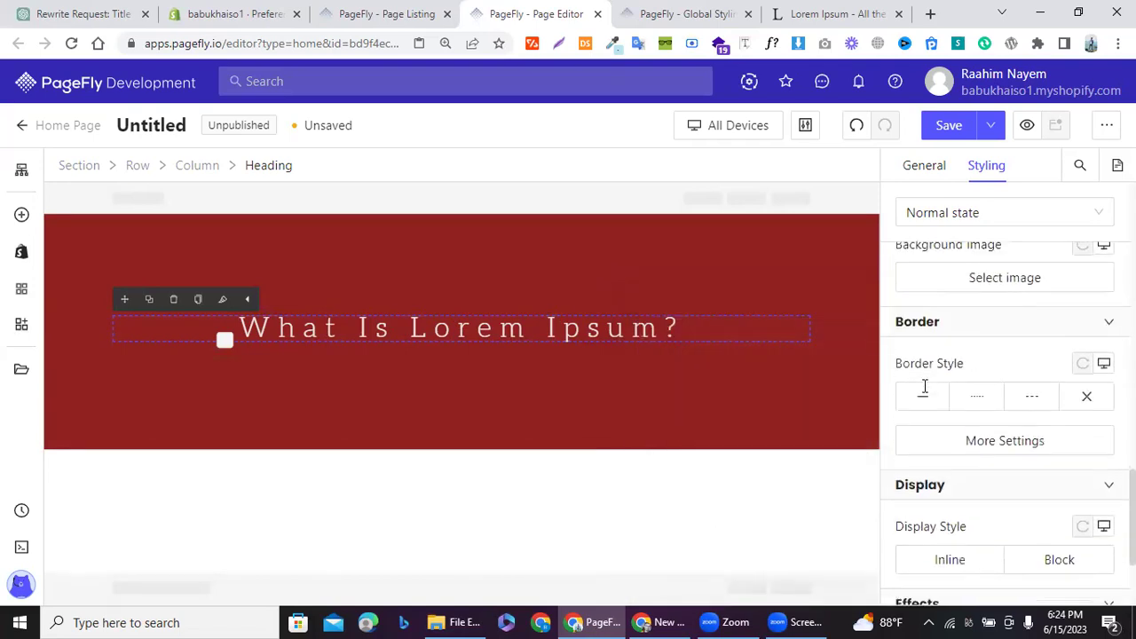
{"action": "scroll", "coordinate": [943, 476], "scroll_direction": "down", "scroll_amount": 2}
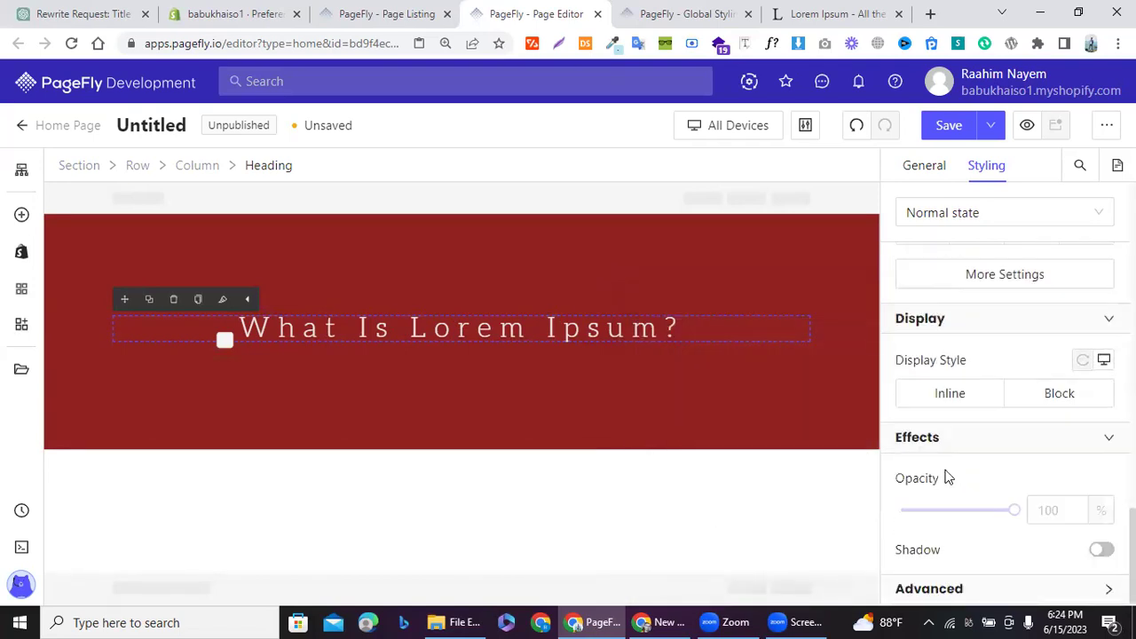
{"action": "scroll", "coordinate": [945, 476], "scroll_direction": "up", "scroll_amount": 7}
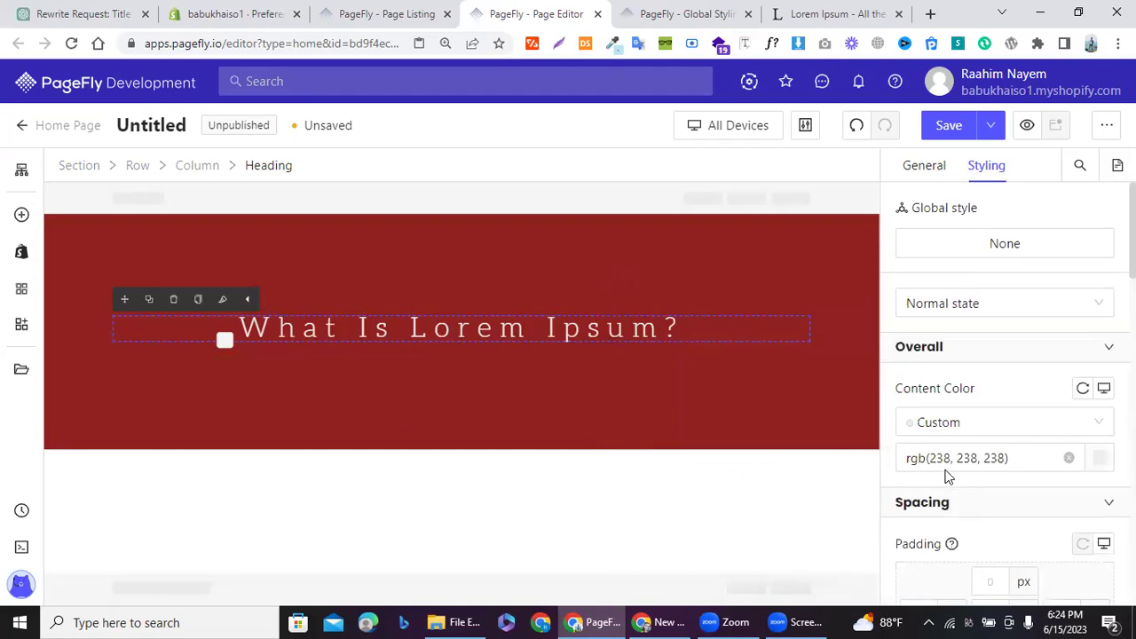
{"action": "left_click", "coordinate": [24, 210]}
{"action": "mouse_move", "coordinate": [94, 522]}
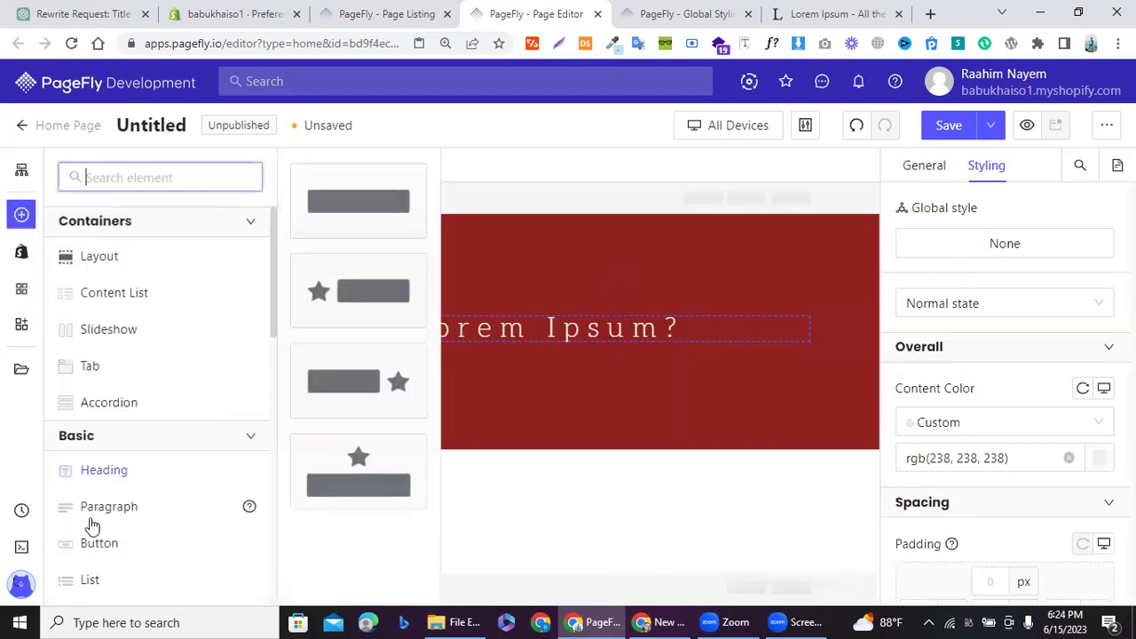
{"action": "left_click_drag", "start_coordinate": [335, 195], "coordinate": [525, 348]}
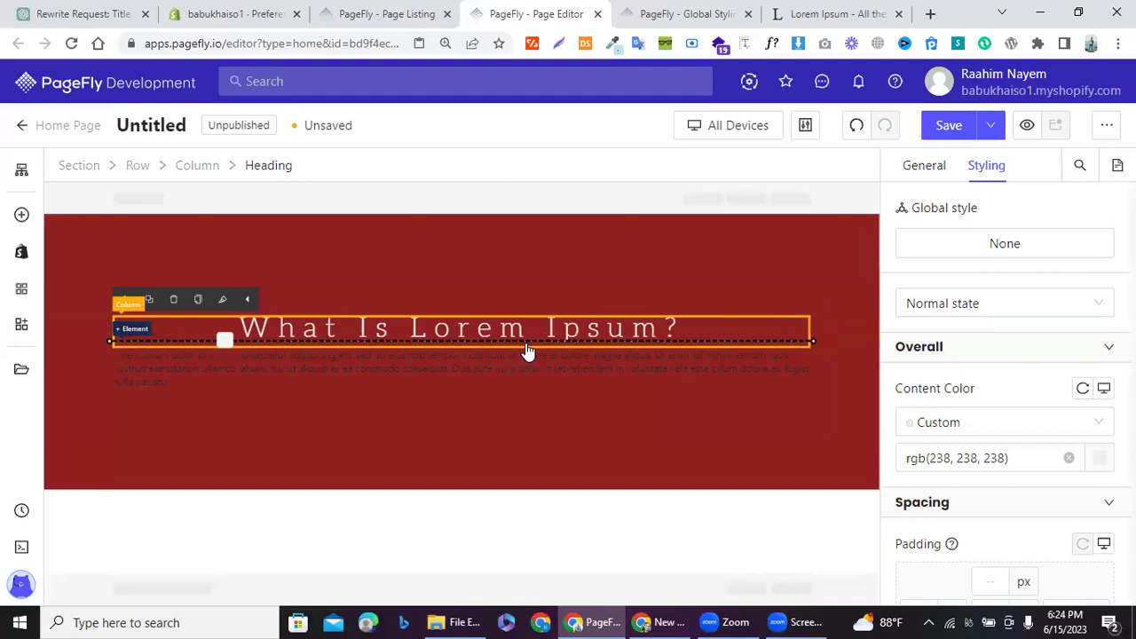
Step: Use the page outline to move the paragraph above the heading and back below it, and close the outline
{"action": "left_click", "coordinate": [20, 168]}
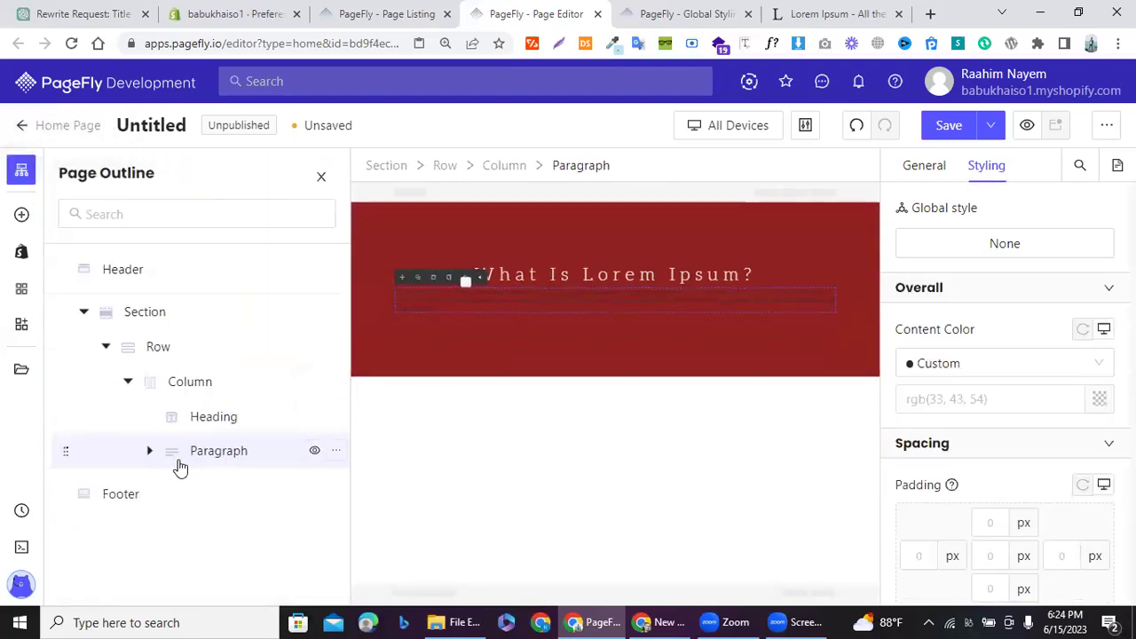
{"action": "left_click_drag", "start_coordinate": [64, 448], "coordinate": [150, 423]}
{"action": "left_click_drag", "start_coordinate": [63, 416], "coordinate": [153, 308]}
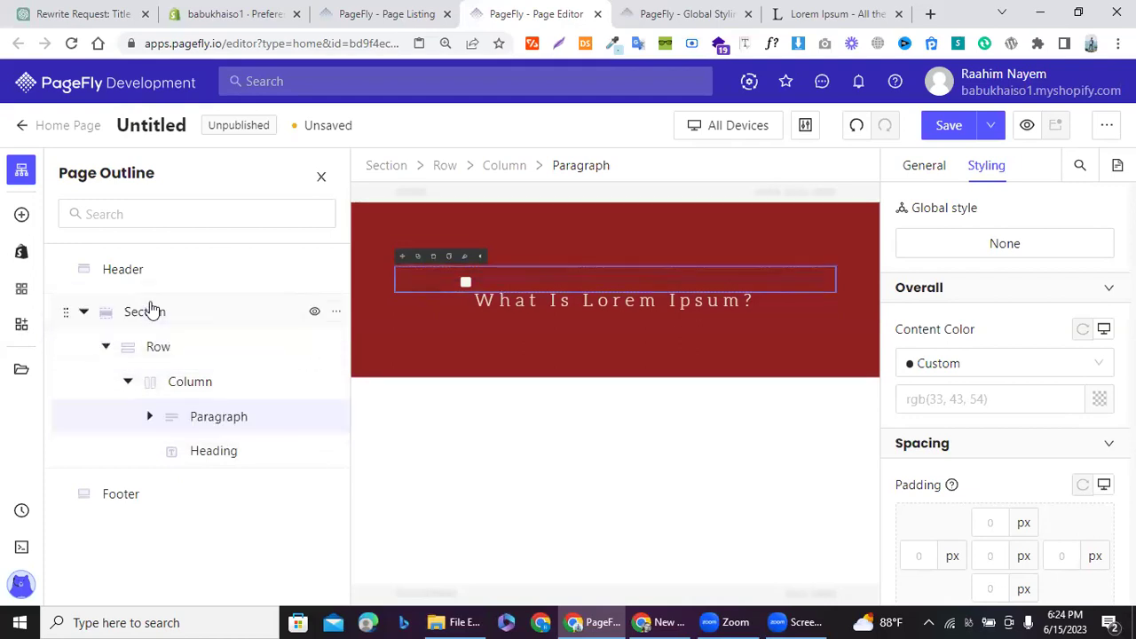
{"action": "left_click_drag", "start_coordinate": [67, 307], "coordinate": [89, 299]}
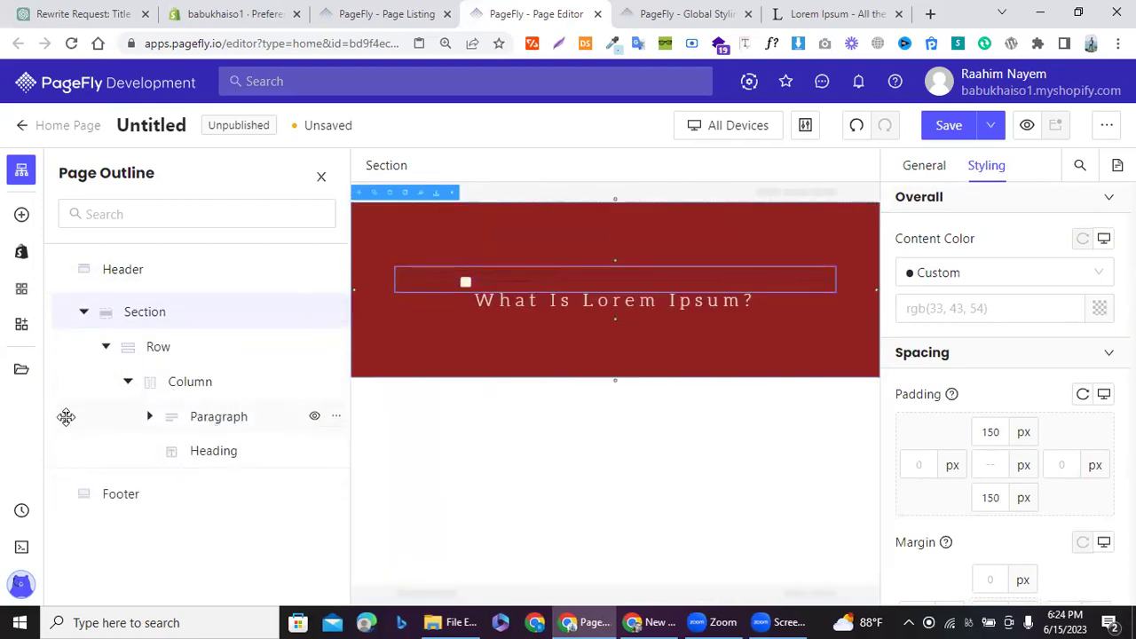
{"action": "left_click_drag", "start_coordinate": [71, 419], "coordinate": [80, 457]}
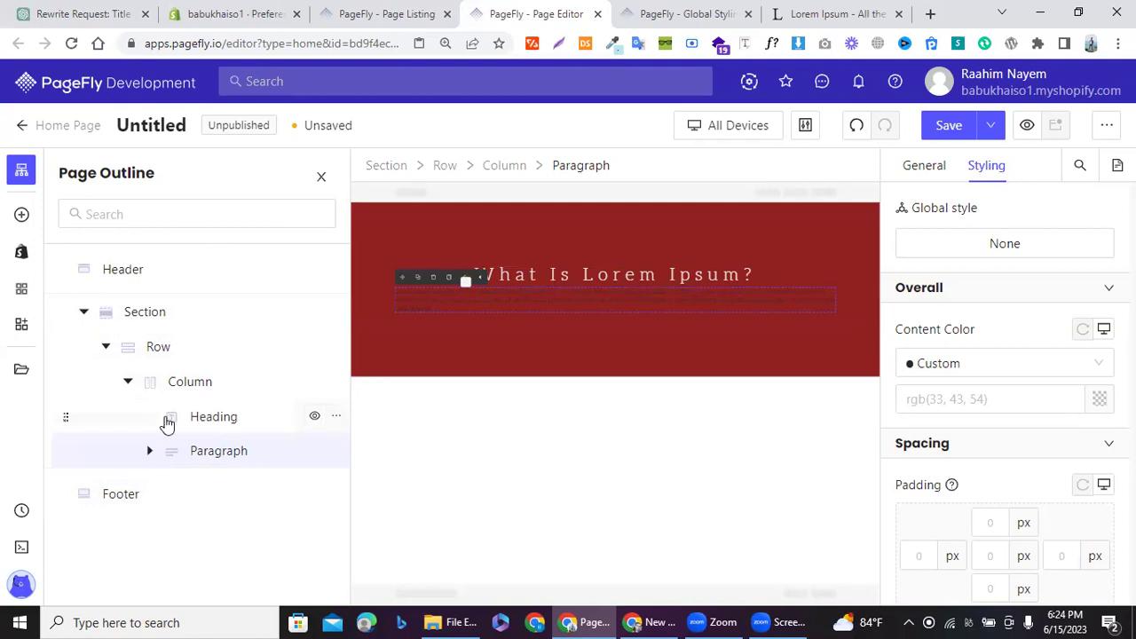
{"action": "left_click", "coordinate": [128, 383]}
{"action": "left_click", "coordinate": [128, 383]}
{"action": "left_click", "coordinate": [321, 176]}
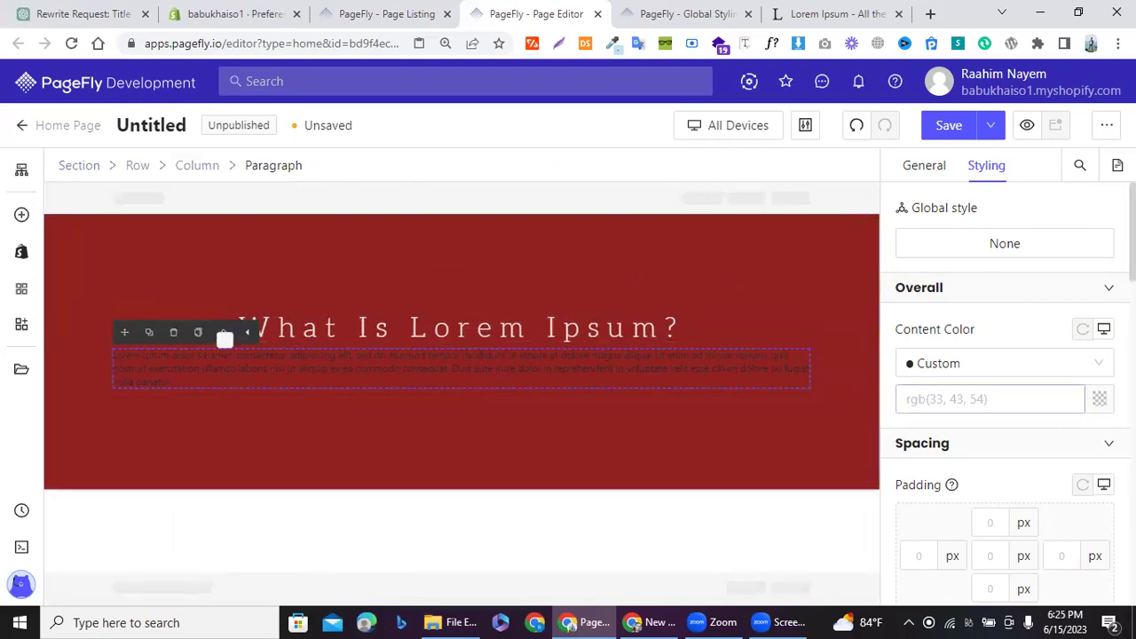
Step: Set the paragraph's content color to near-white rgb(249, 253, 255)
{"action": "left_click", "coordinate": [1099, 401]}
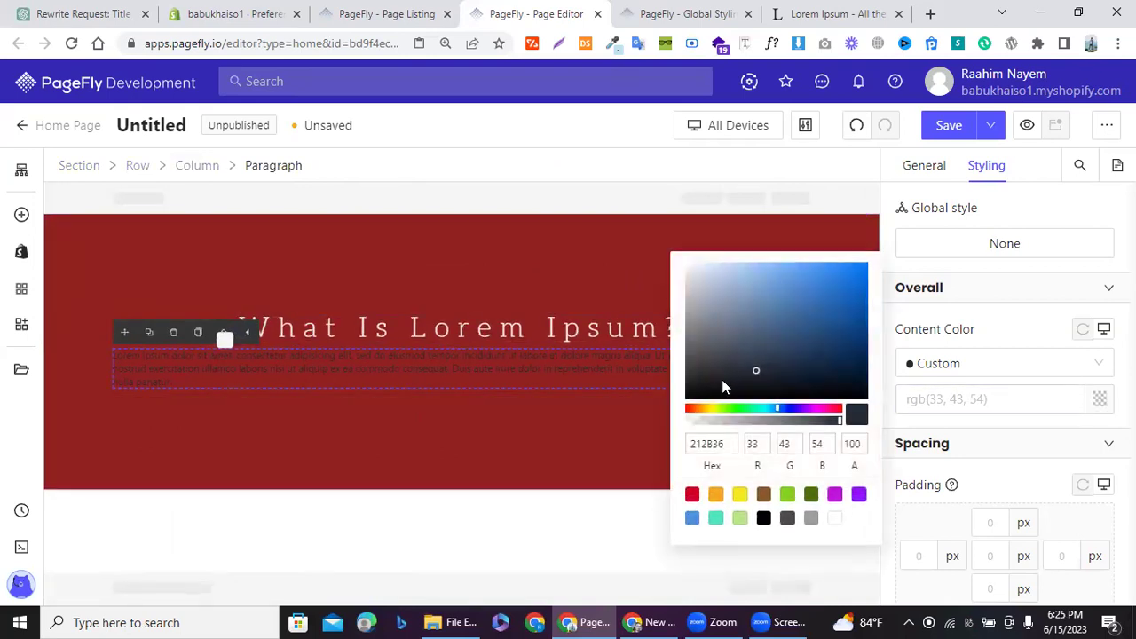
{"action": "left_click_drag", "start_coordinate": [720, 377], "coordinate": [690, 253]}
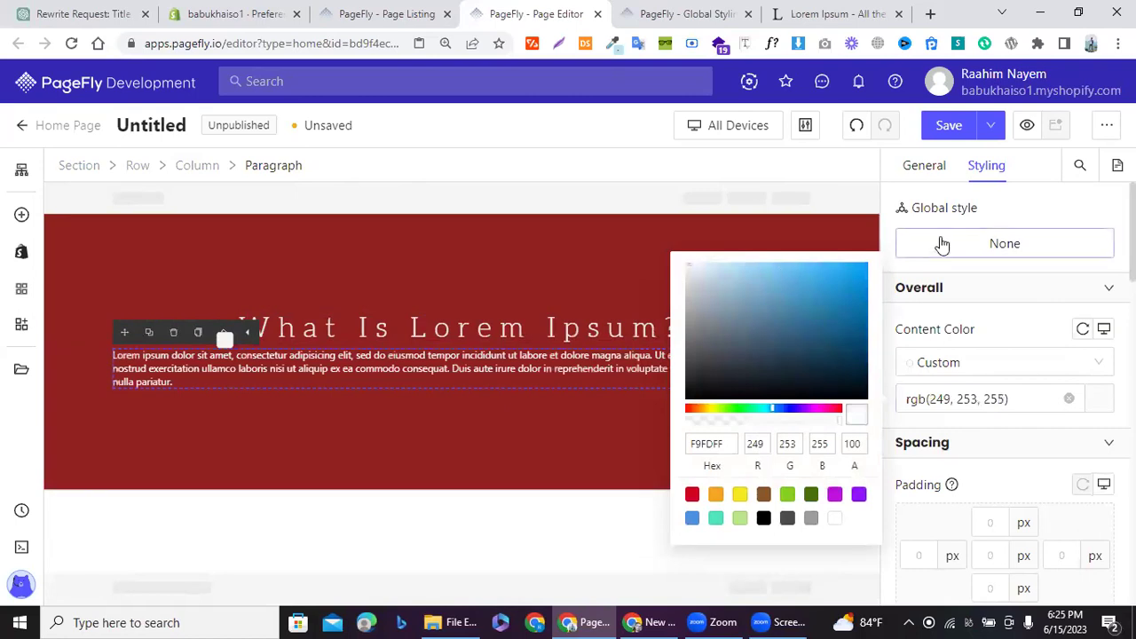
{"action": "left_click", "coordinate": [941, 207]}
Step: Center-align the paragraph text and set its line height to 39 px
{"action": "scroll", "coordinate": [1016, 262], "scroll_direction": "down", "scroll_amount": 5}
{"action": "scroll", "coordinate": [1015, 261], "scroll_direction": "down", "scroll_amount": 5}
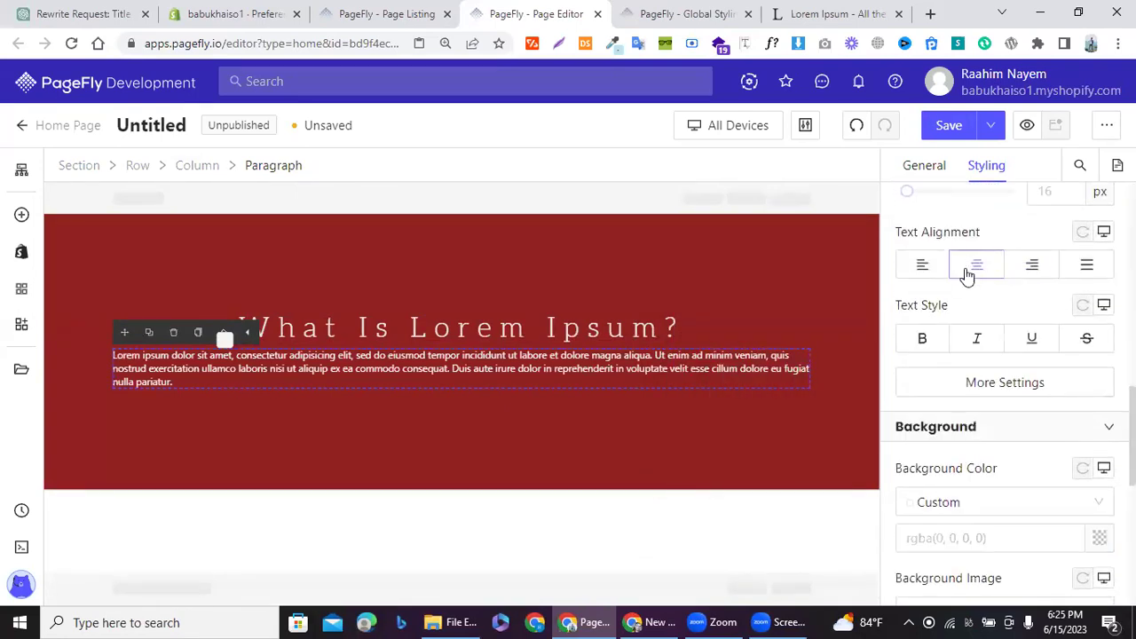
{"action": "left_click", "coordinate": [973, 268]}
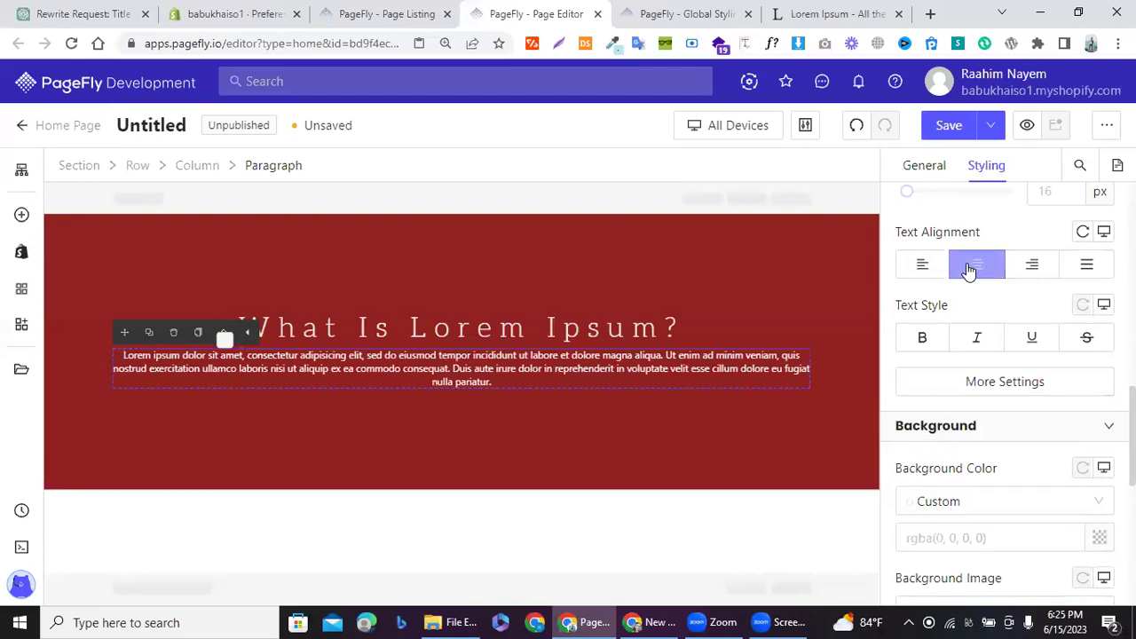
{"action": "left_click", "coordinate": [994, 391]}
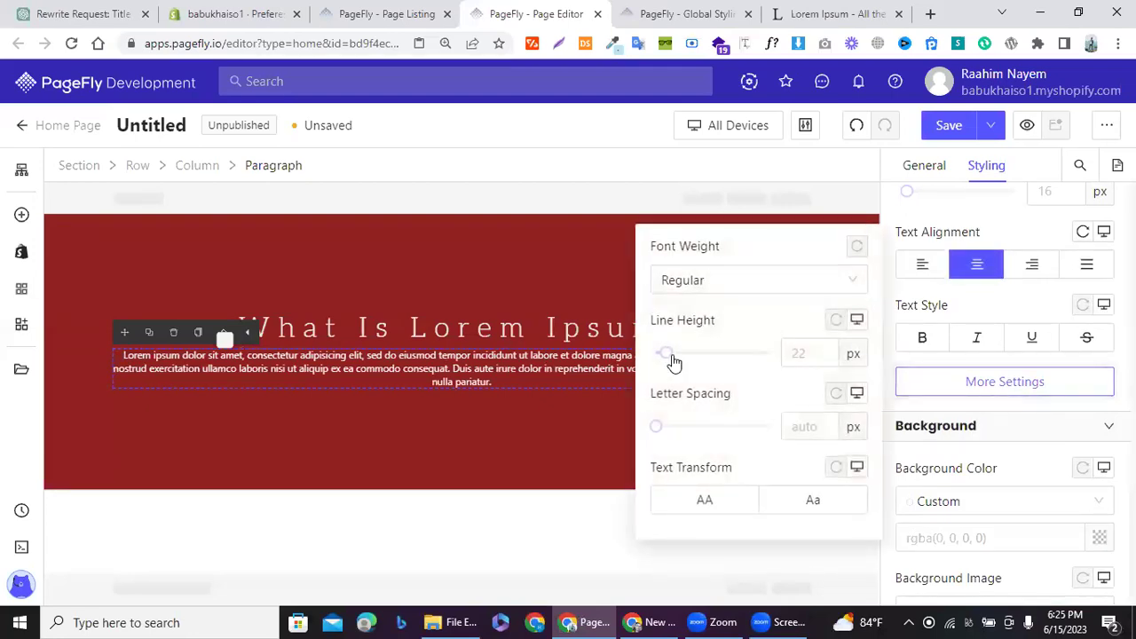
{"action": "left_click_drag", "start_coordinate": [664, 352], "coordinate": [681, 355]}
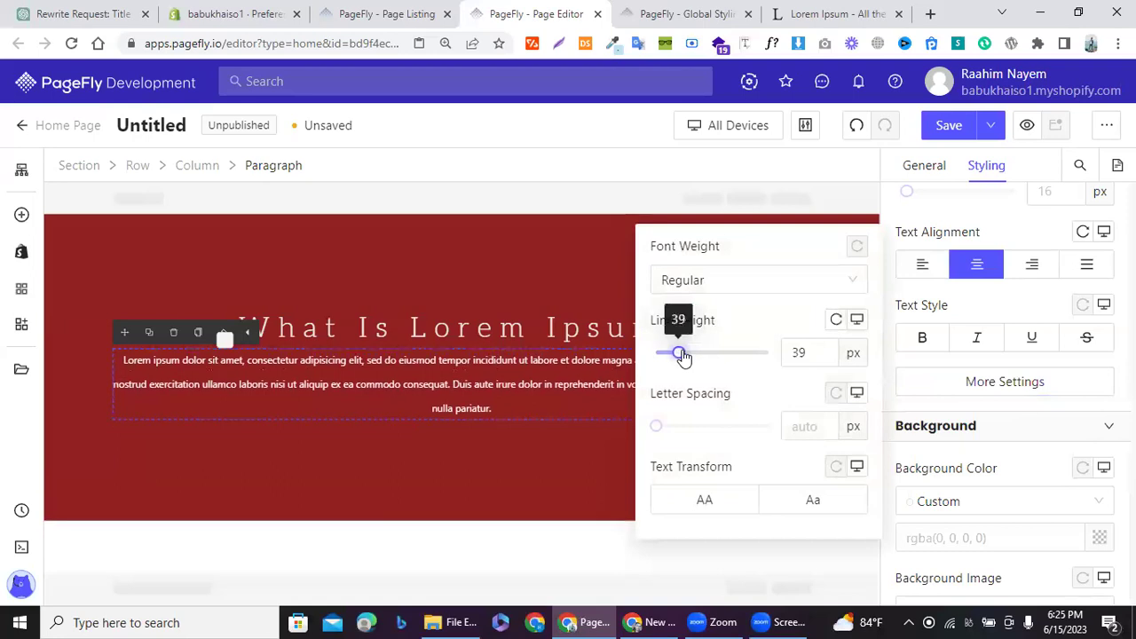
{"action": "left_click", "coordinate": [921, 305]}
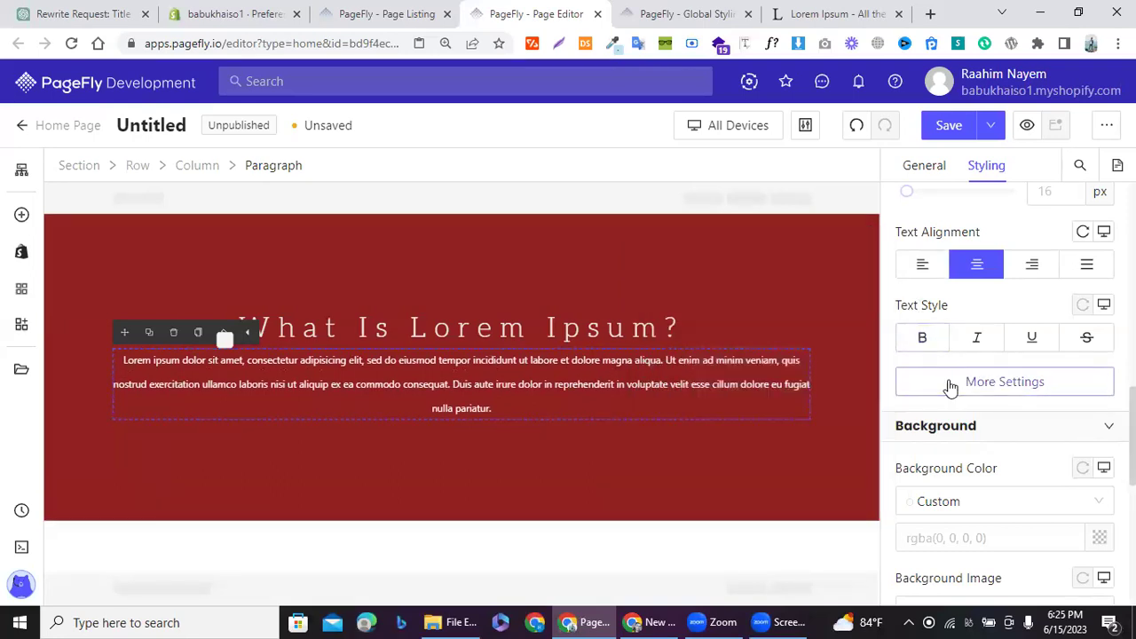
{"action": "left_click", "coordinate": [957, 384]}
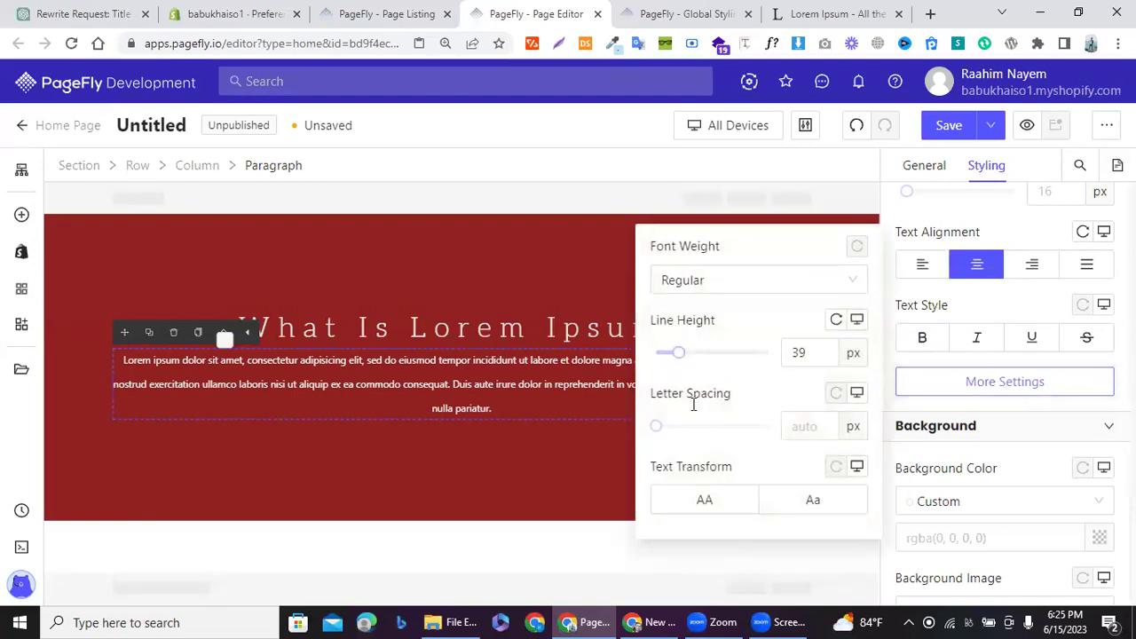
{"action": "left_click", "coordinate": [656, 426]}
{"action": "left_click", "coordinate": [980, 380]}
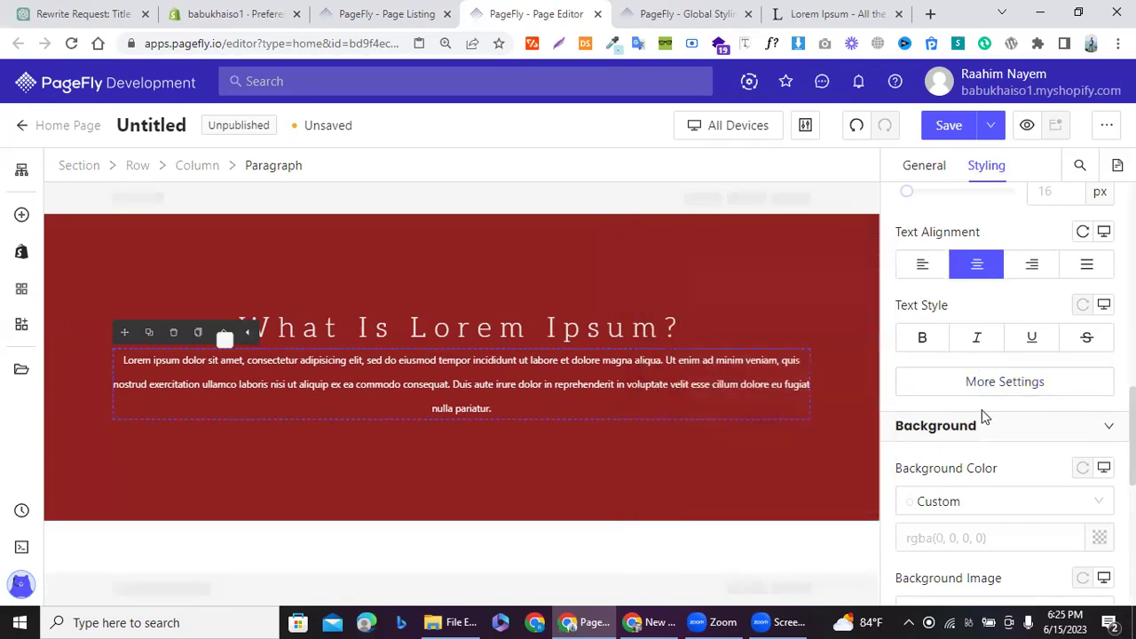
Step: Set the paragraph's font size to 20 px and slightly widen its letter spacing
{"action": "scroll", "coordinate": [982, 419], "scroll_direction": "up", "scroll_amount": 4}
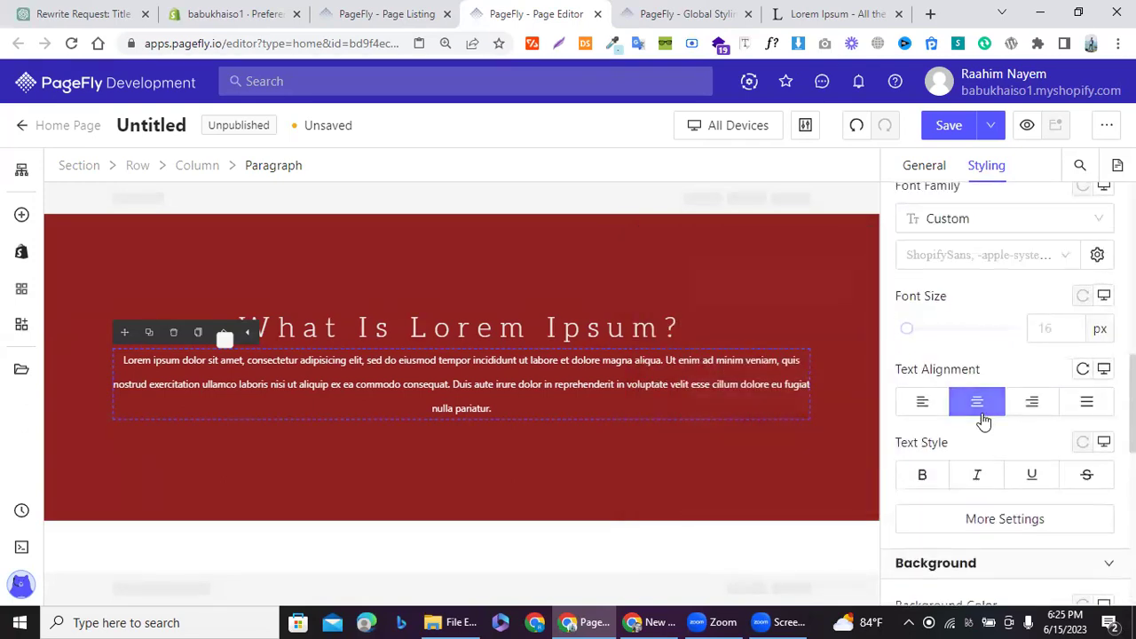
{"action": "left_click_drag", "start_coordinate": [906, 382], "coordinate": [916, 390]}
{"action": "scroll", "coordinate": [976, 377], "scroll_direction": "down", "scroll_amount": 2}
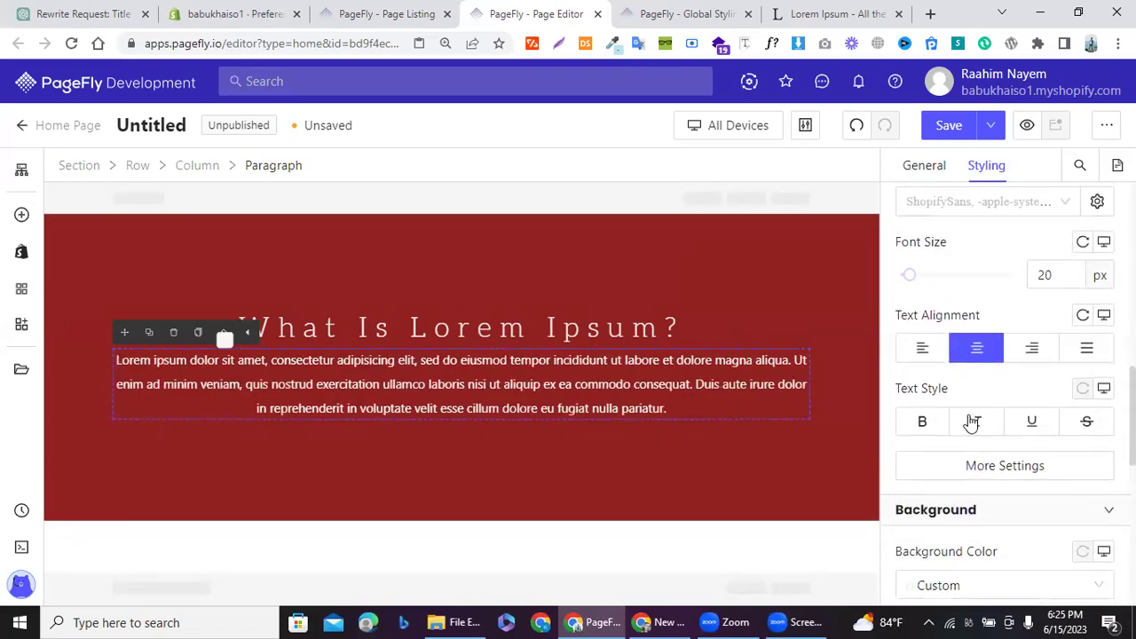
{"action": "left_click", "coordinate": [968, 466]}
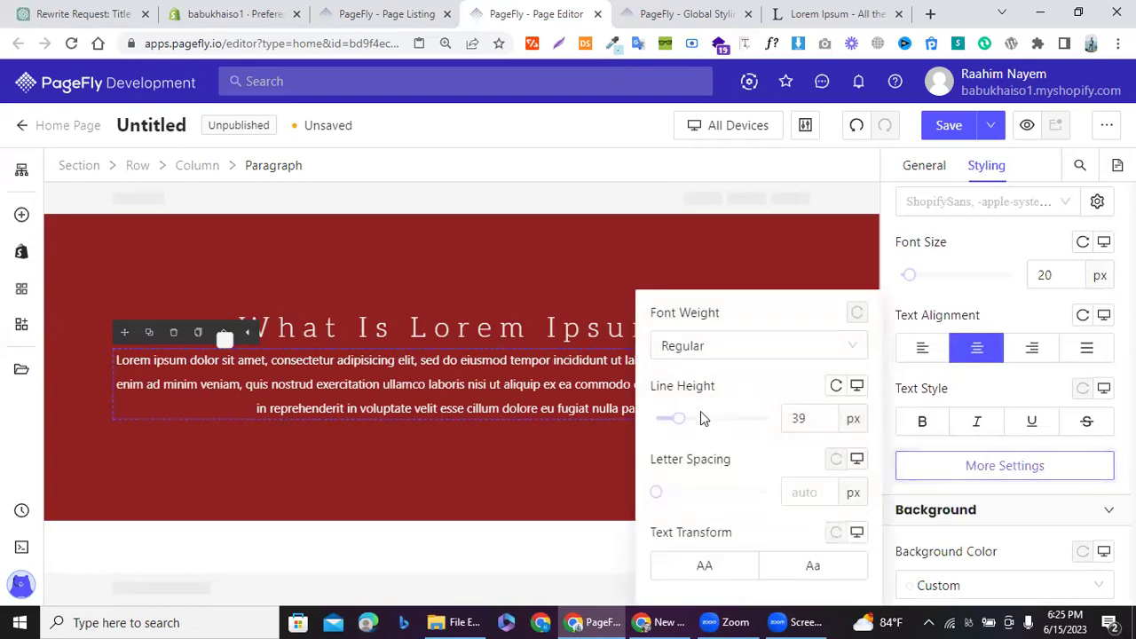
{"action": "left_click_drag", "start_coordinate": [656, 492], "coordinate": [715, 486]}
{"action": "left_click", "coordinate": [933, 388]}
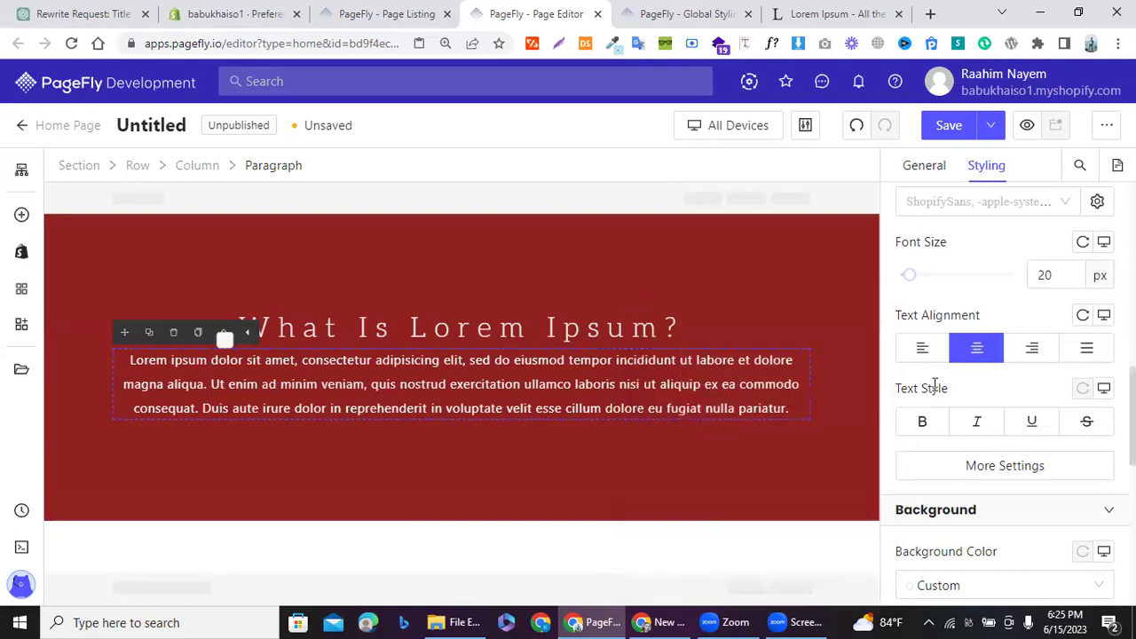
Step: Try a black and a yellow rgb(248, 231, 28) background color on the paragraph and clear the background color
{"action": "scroll", "coordinate": [934, 389], "scroll_direction": "down", "scroll_amount": 2}
{"action": "left_click", "coordinate": [1099, 487]}
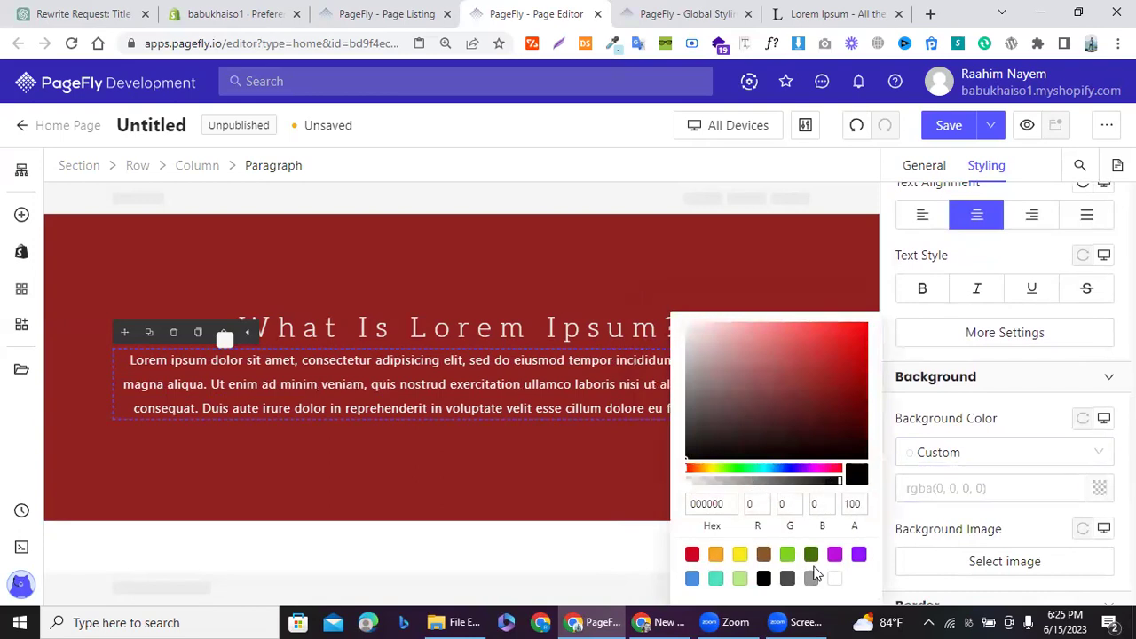
{"action": "left_click", "coordinate": [739, 469]}
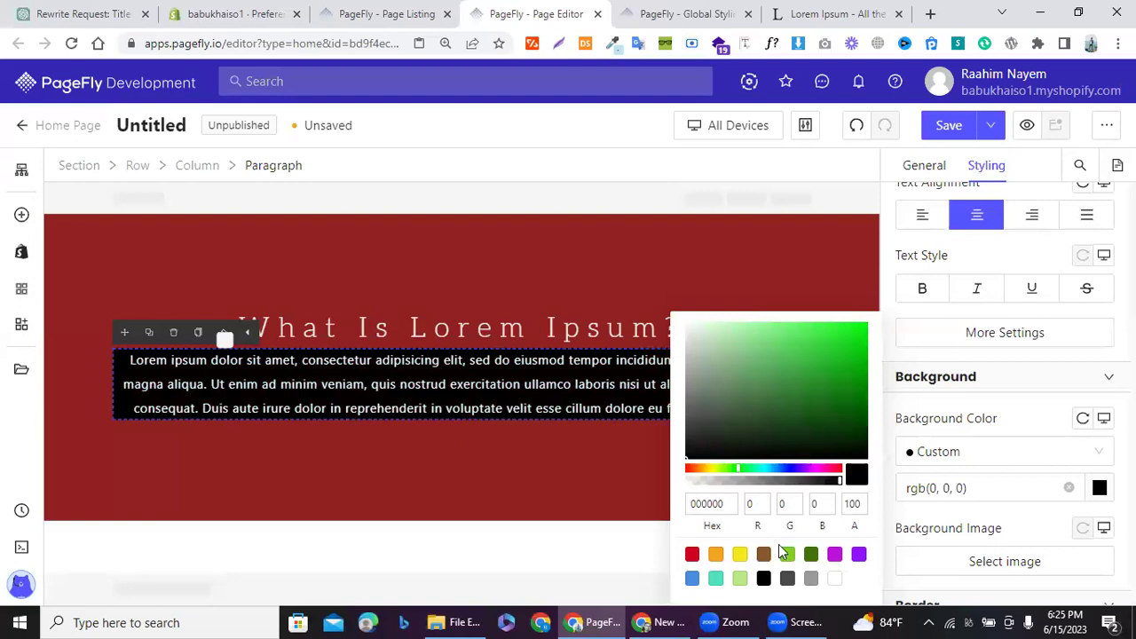
{"action": "left_click", "coordinate": [739, 556]}
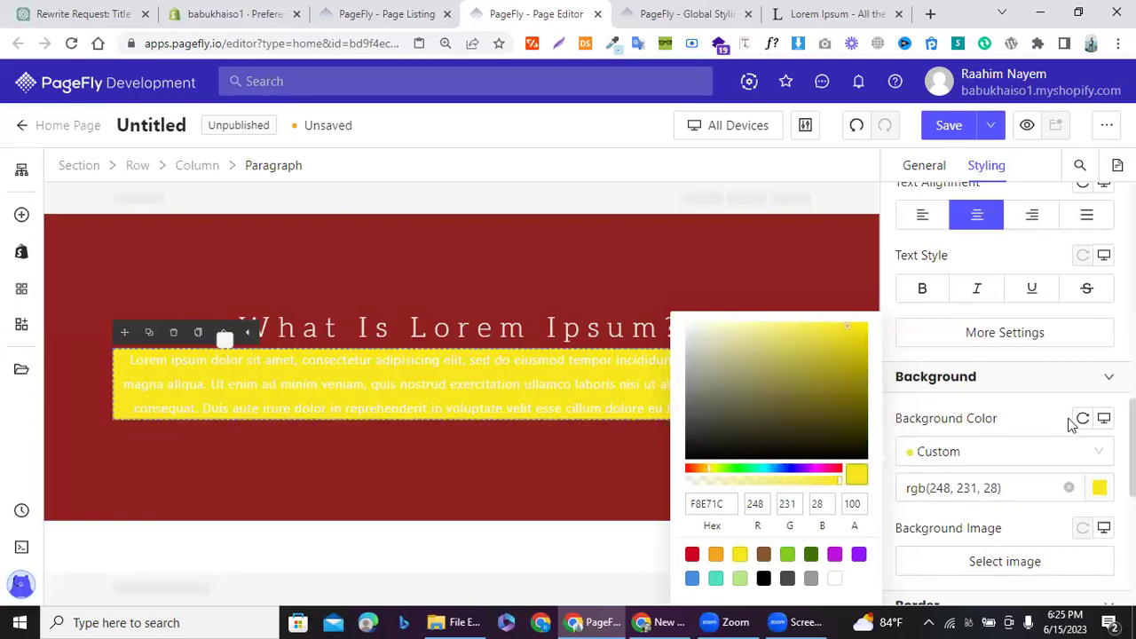
{"action": "left_click", "coordinate": [1069, 489]}
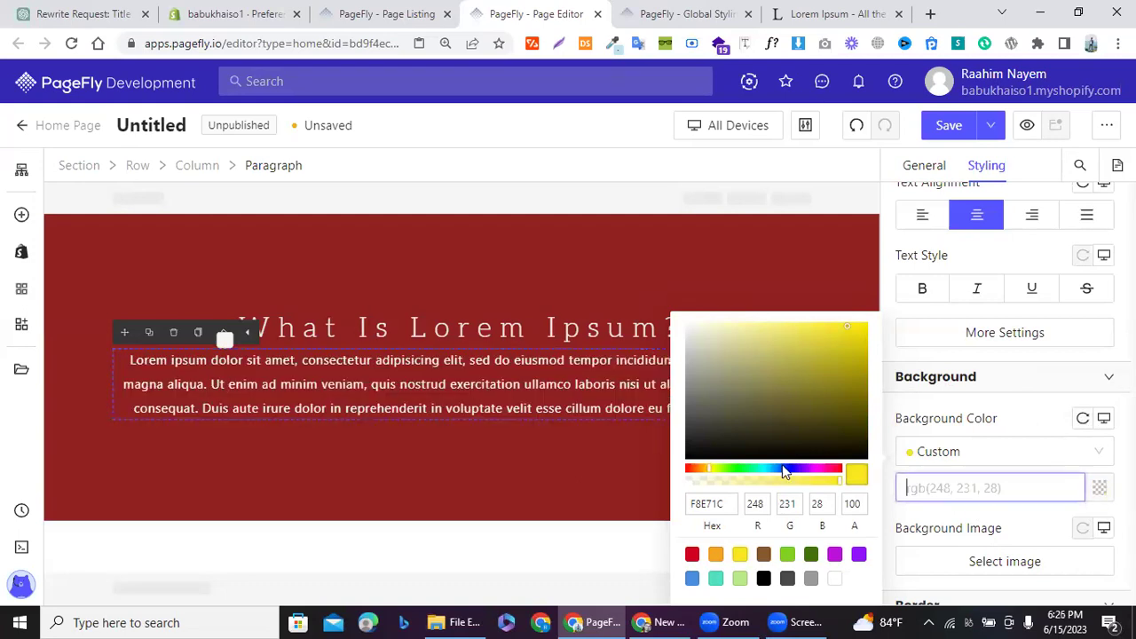
{"action": "left_click", "coordinate": [723, 503]}
{"action": "double_click", "coordinate": [723, 503]}
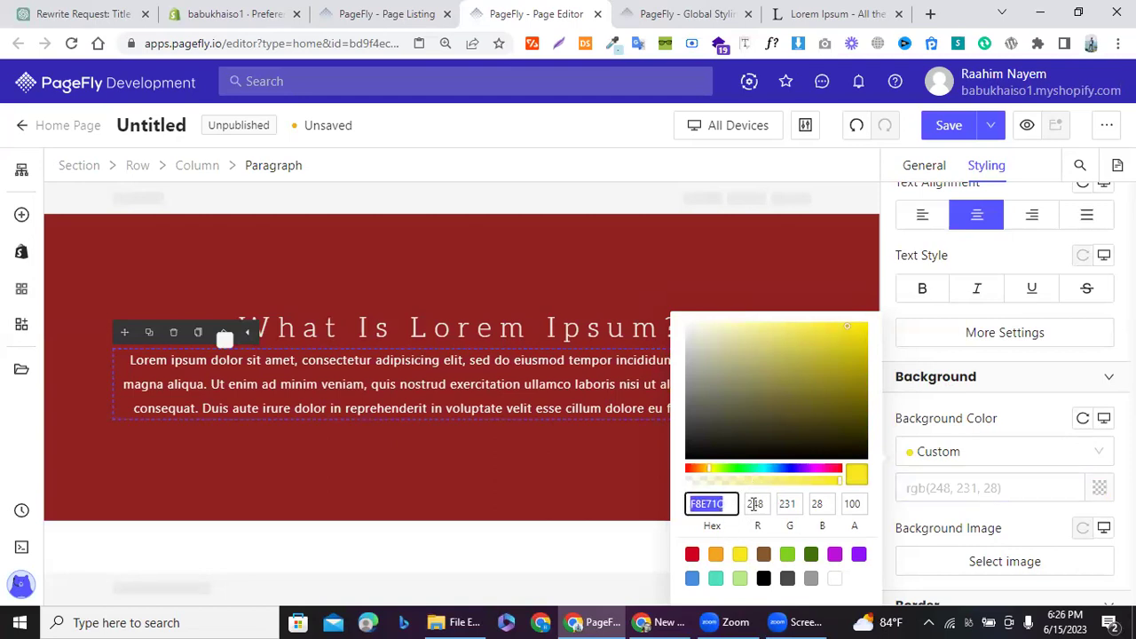
{"action": "left_click", "coordinate": [754, 503]}
{"action": "left_click", "coordinate": [792, 504]}
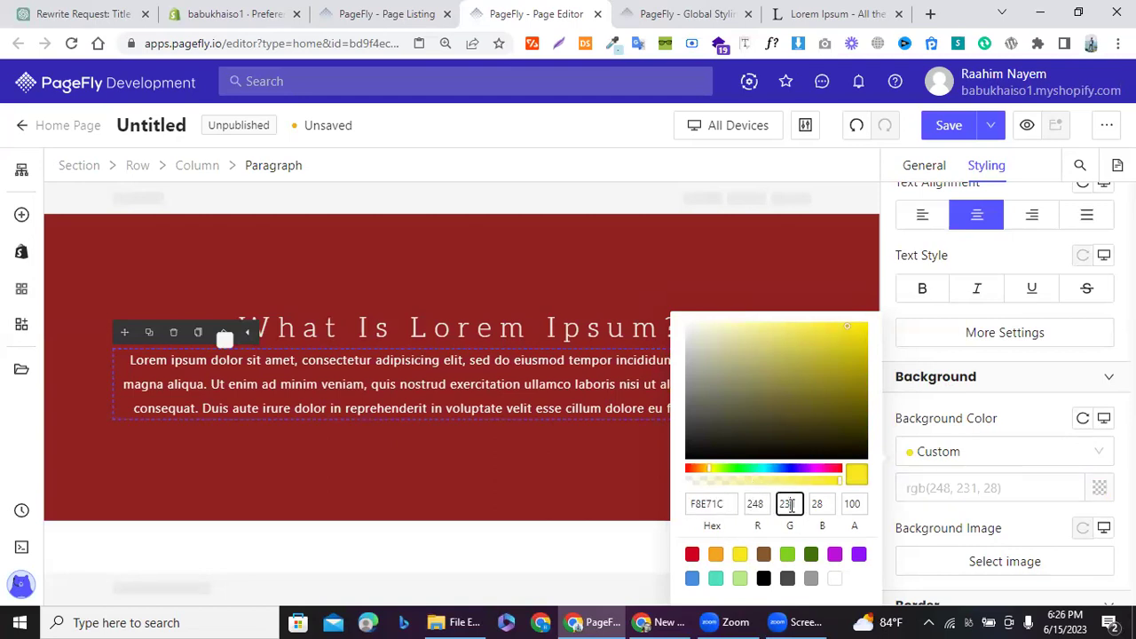
Step: Search Google for "rgb gradient" in a new browser tab, look over the RGB Gradient Creator site and return to the results
{"action": "left_click", "coordinate": [930, 11]}
{"action": "type", "text": "rgb gradient"}
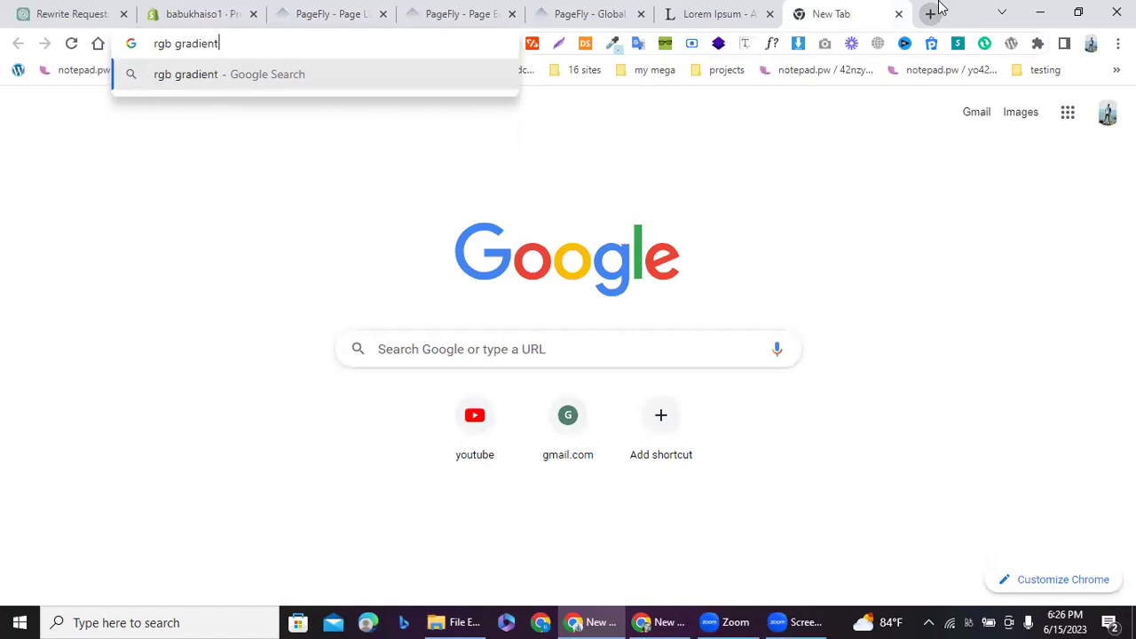
{"action": "key", "text": "Return"}
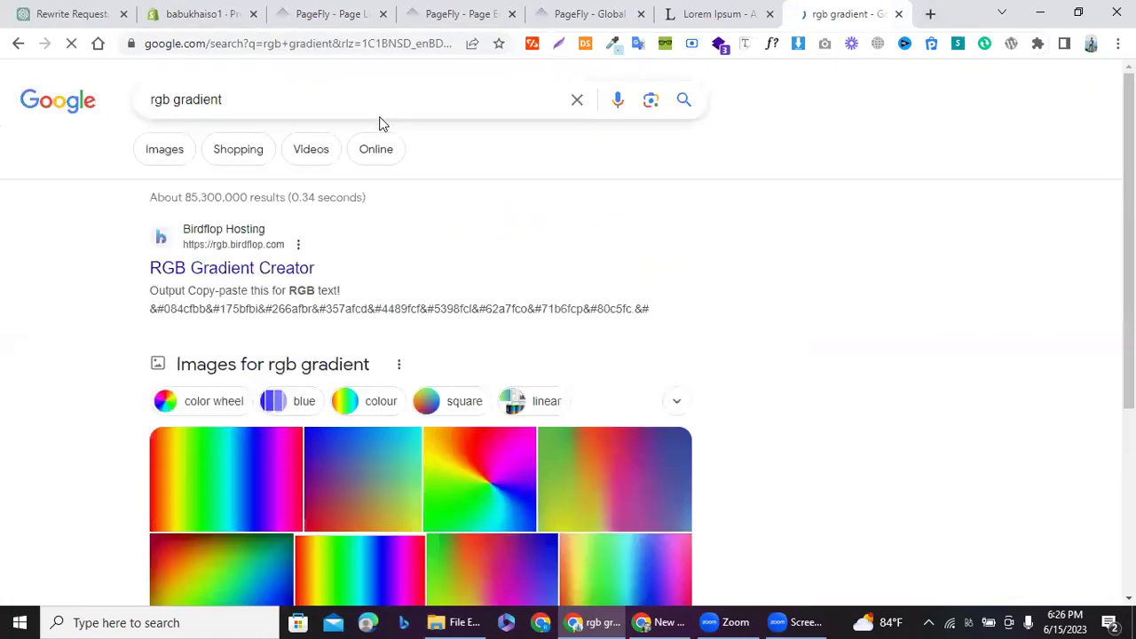
{"action": "left_click", "coordinate": [222, 276]}
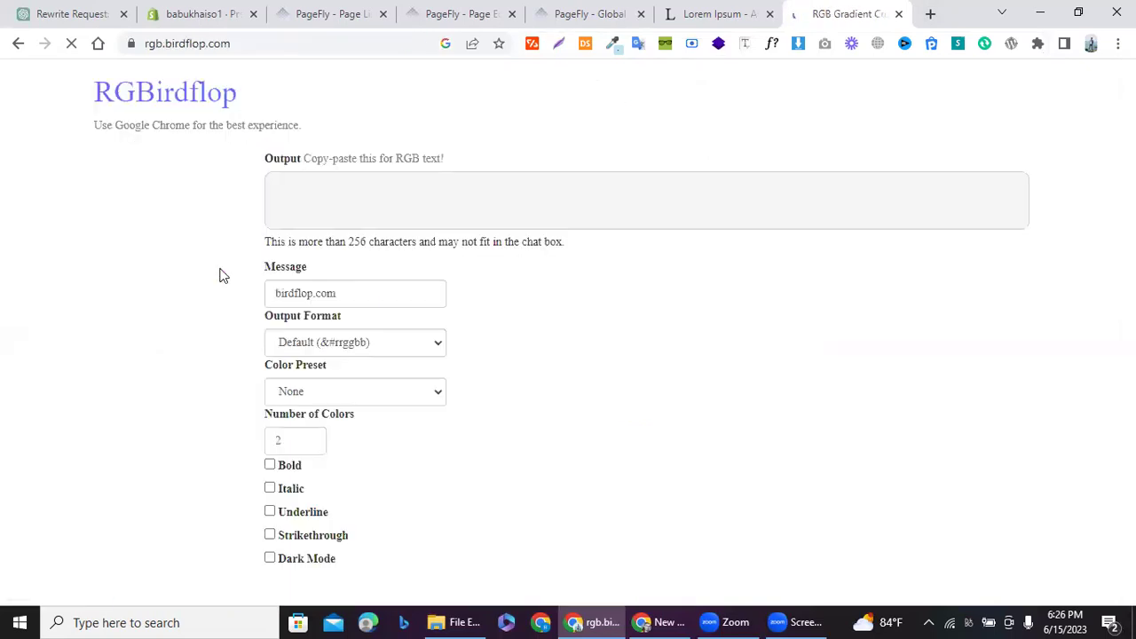
{"action": "scroll", "coordinate": [315, 306], "scroll_direction": "down", "scroll_amount": 3}
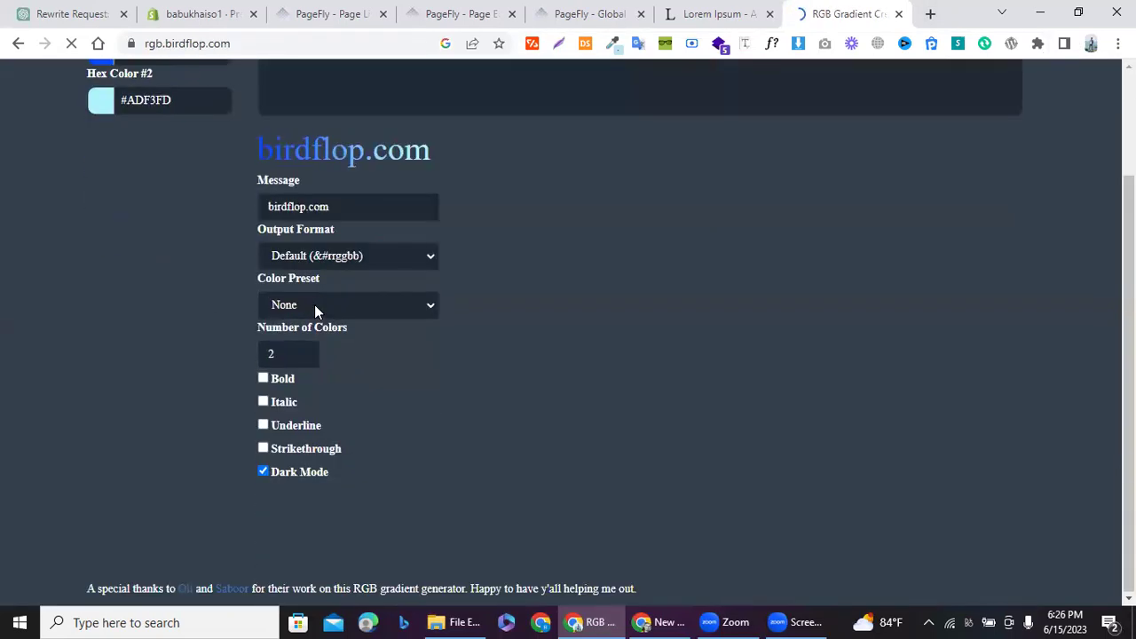
{"action": "scroll", "coordinate": [324, 461], "scroll_direction": "up", "scroll_amount": 3}
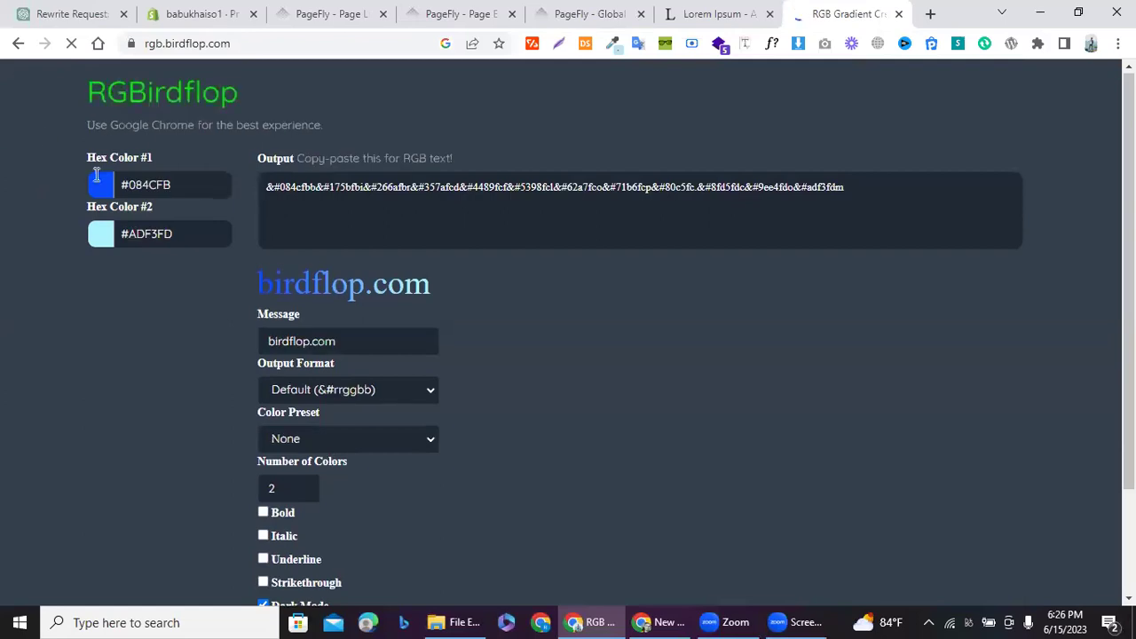
{"action": "left_click", "coordinate": [287, 340]}
{"action": "left_click", "coordinate": [17, 43]}
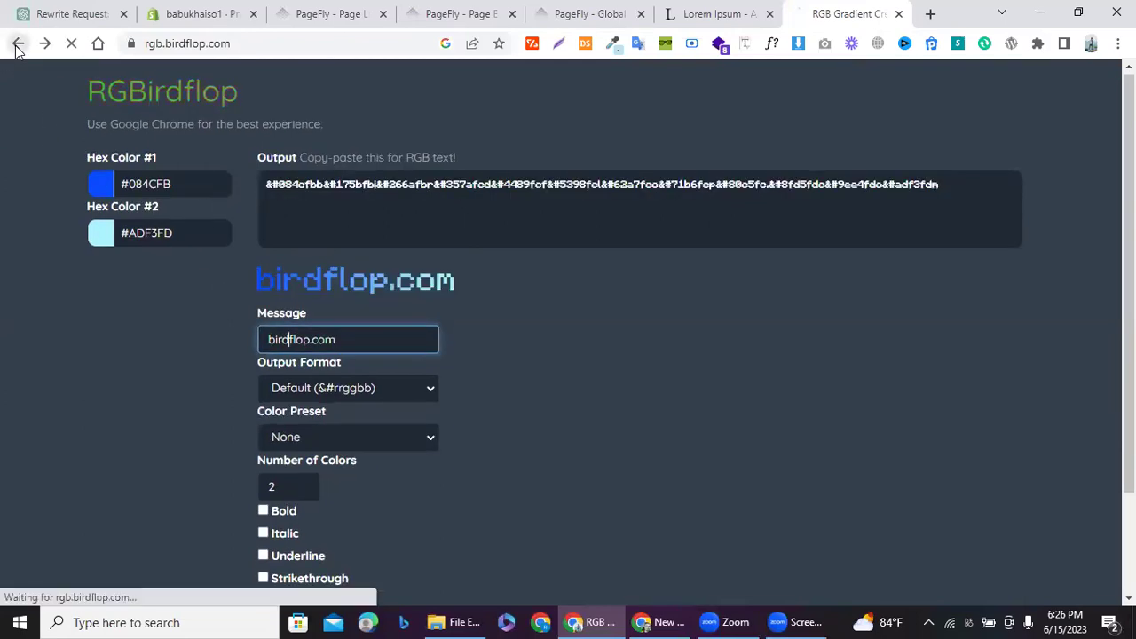
Step: Open the ColorDesigner Gradient Generator from the search results and change its start color to pink, RGB 250, 110, 242
{"action": "scroll", "coordinate": [311, 293], "scroll_direction": "down", "scroll_amount": 6}
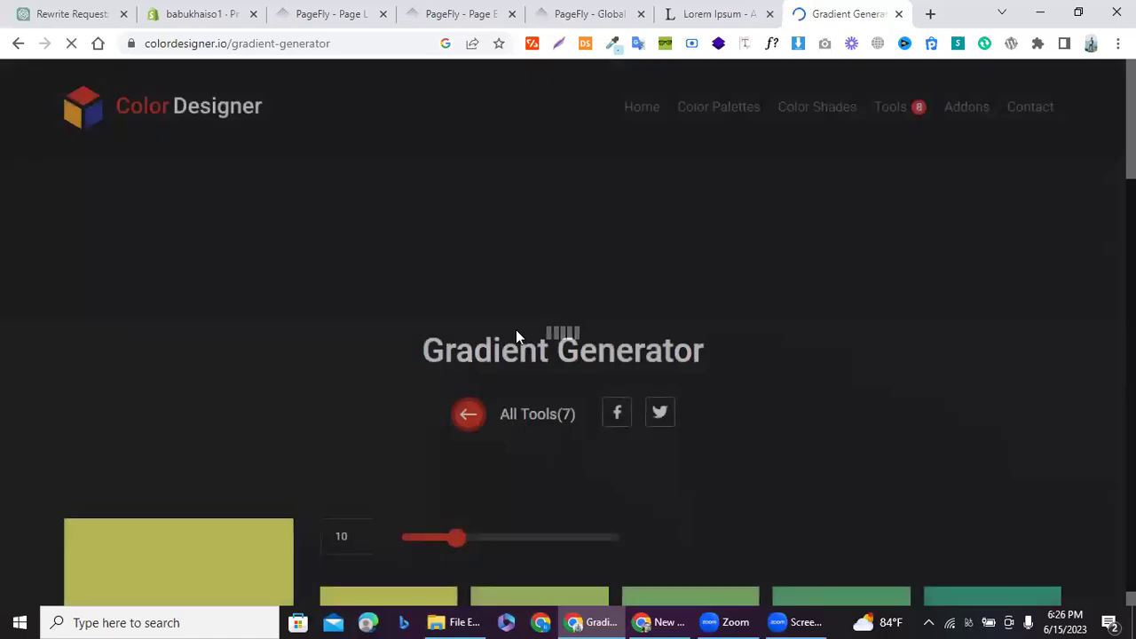
{"action": "scroll", "coordinate": [474, 420], "scroll_direction": "down", "scroll_amount": 3}
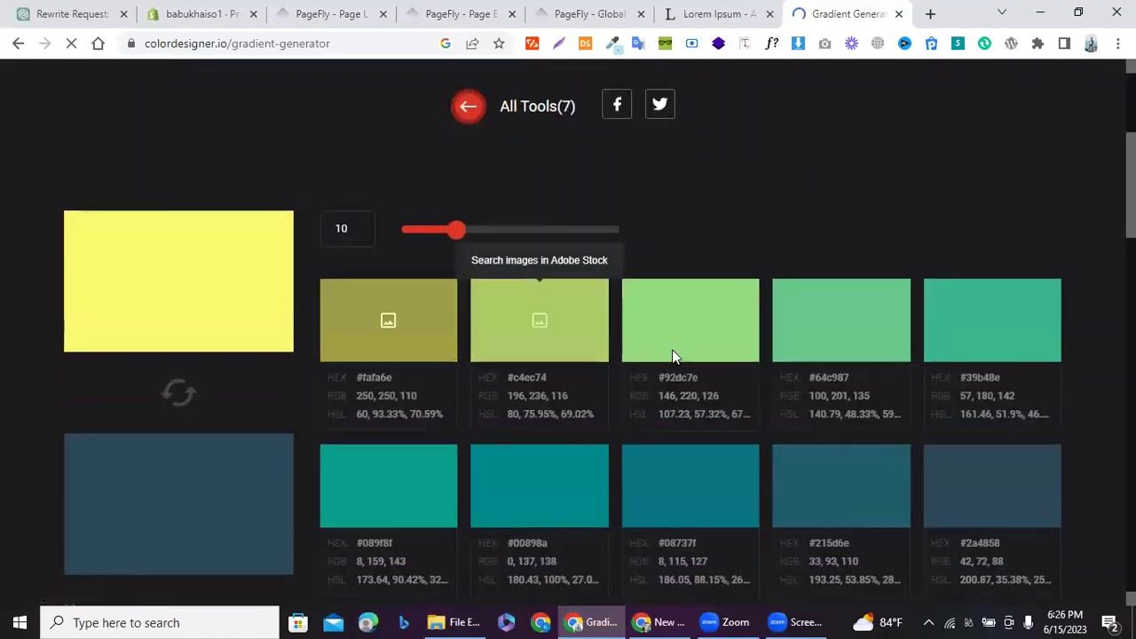
{"action": "scroll", "coordinate": [513, 344], "scroll_direction": "up", "scroll_amount": 2}
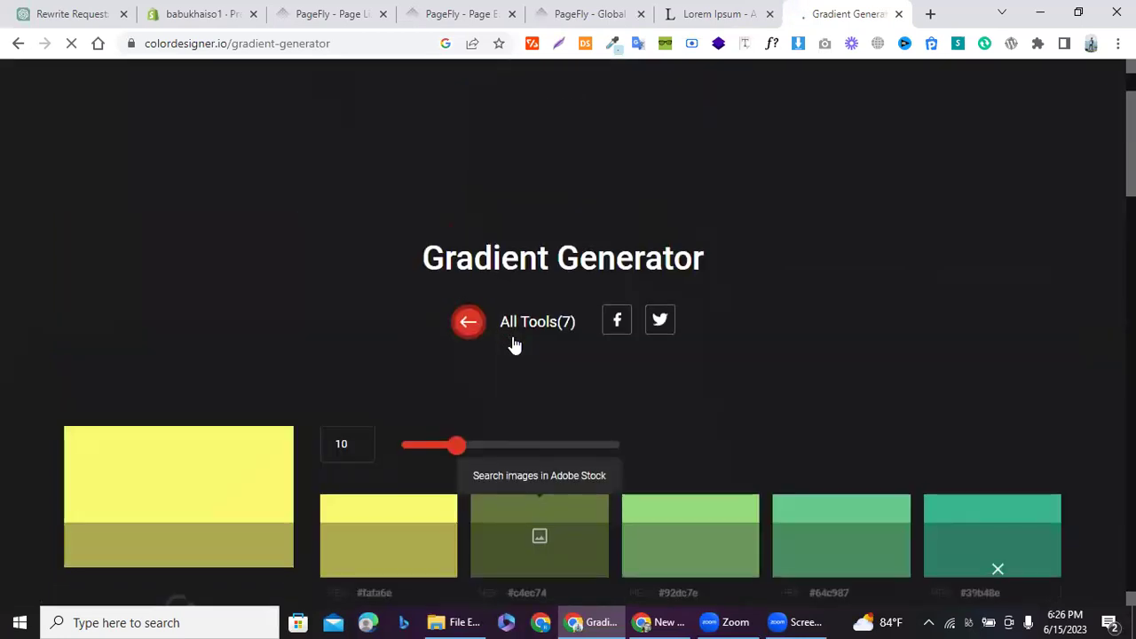
{"action": "scroll", "coordinate": [540, 428], "scroll_direction": "down", "scroll_amount": 2}
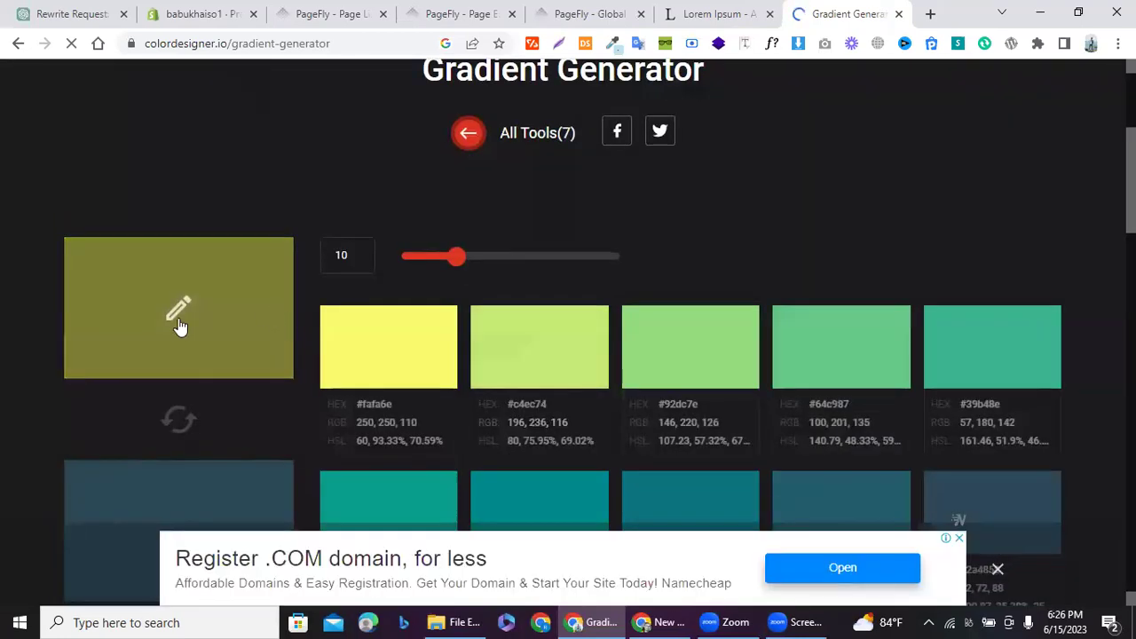
{"action": "left_click", "coordinate": [179, 319]}
{"action": "left_click", "coordinate": [281, 404]}
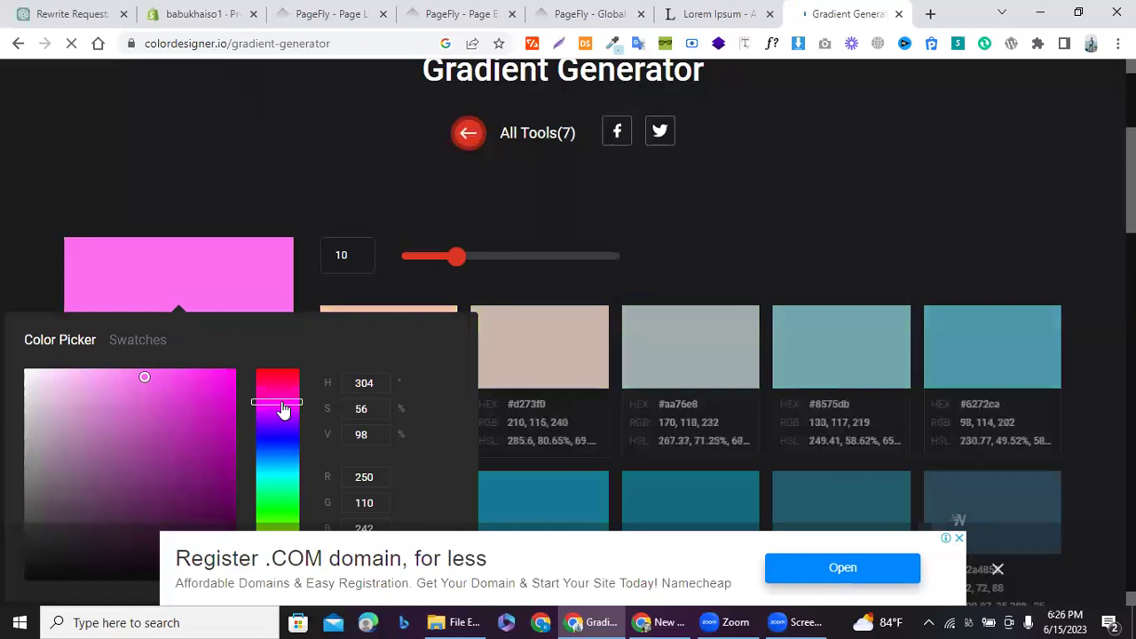
Step: Browse the stock background images matching the gradient's second color, #d273f0, dismiss the ad and open a purple image
{"action": "left_click", "coordinate": [537, 346]}
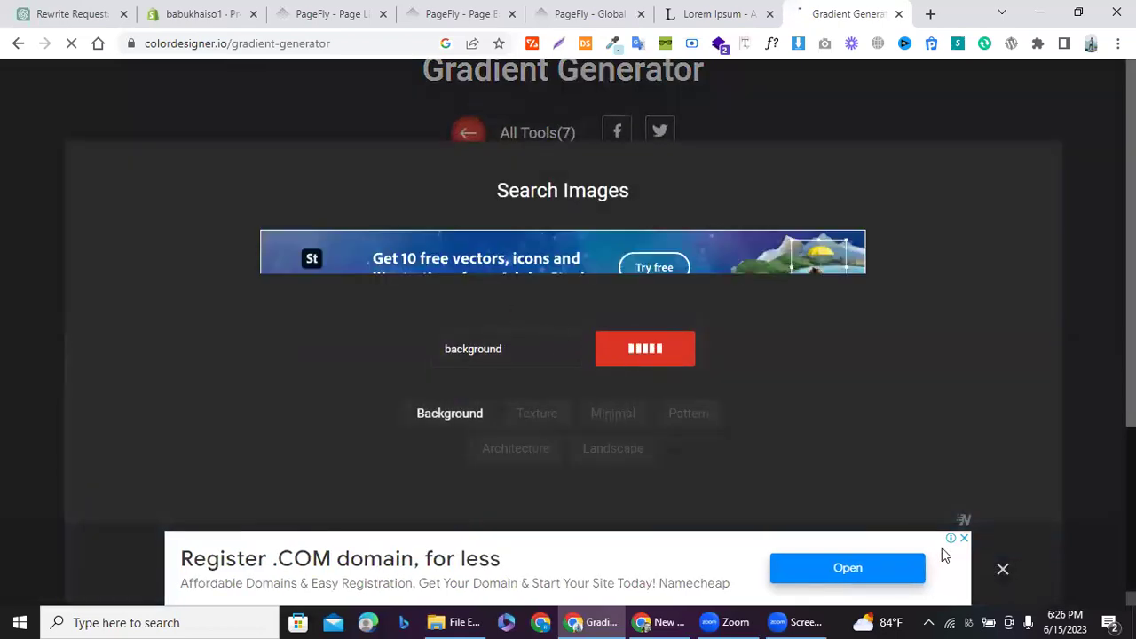
{"action": "left_click", "coordinate": [1000, 570]}
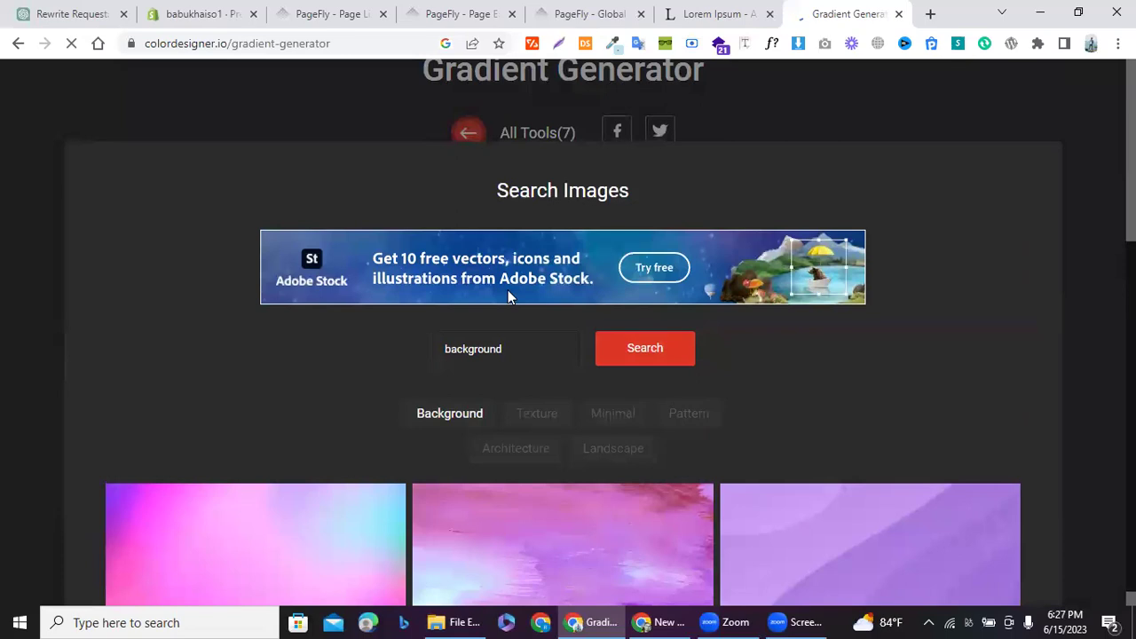
{"action": "key", "text": "Escape"}
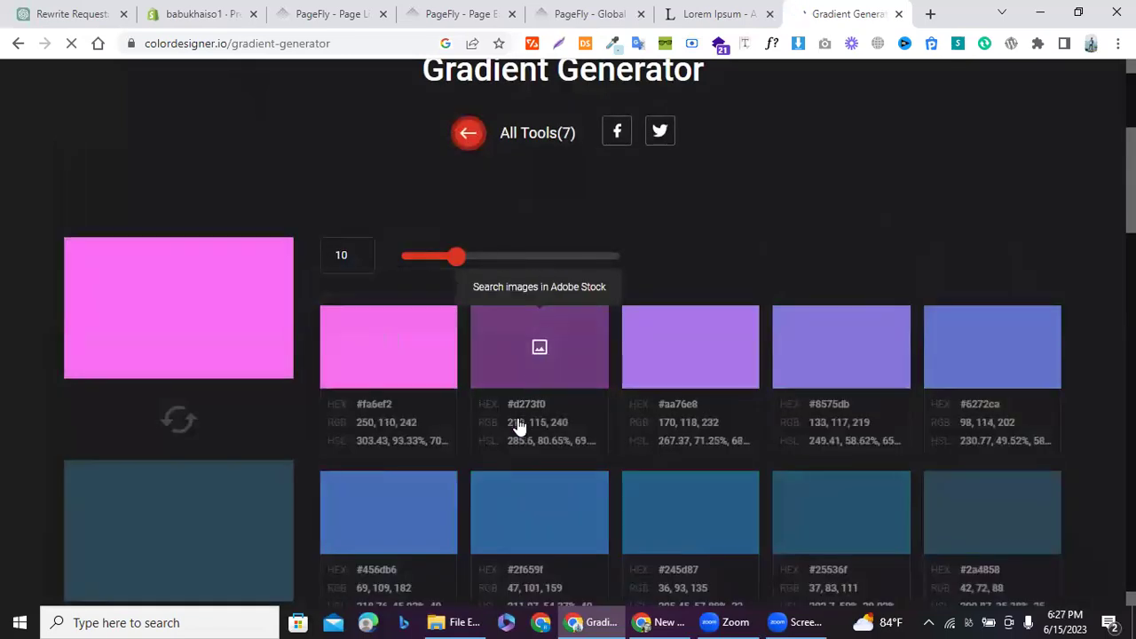
{"action": "left_click", "coordinate": [519, 351]}
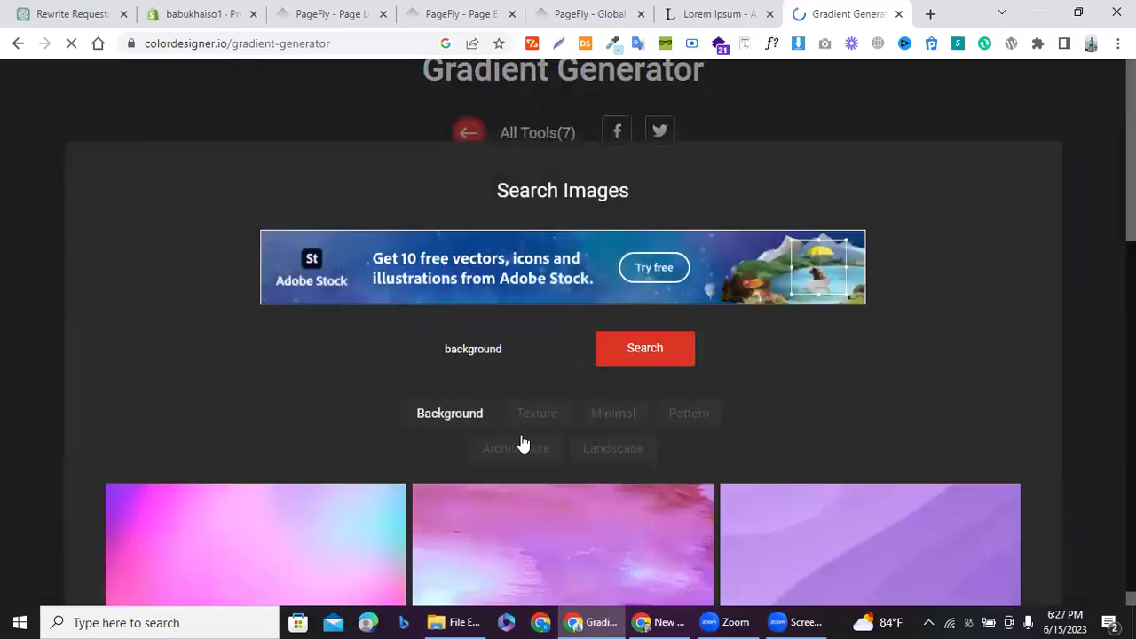
{"action": "scroll", "coordinate": [524, 437], "scroll_direction": "down", "scroll_amount": 7}
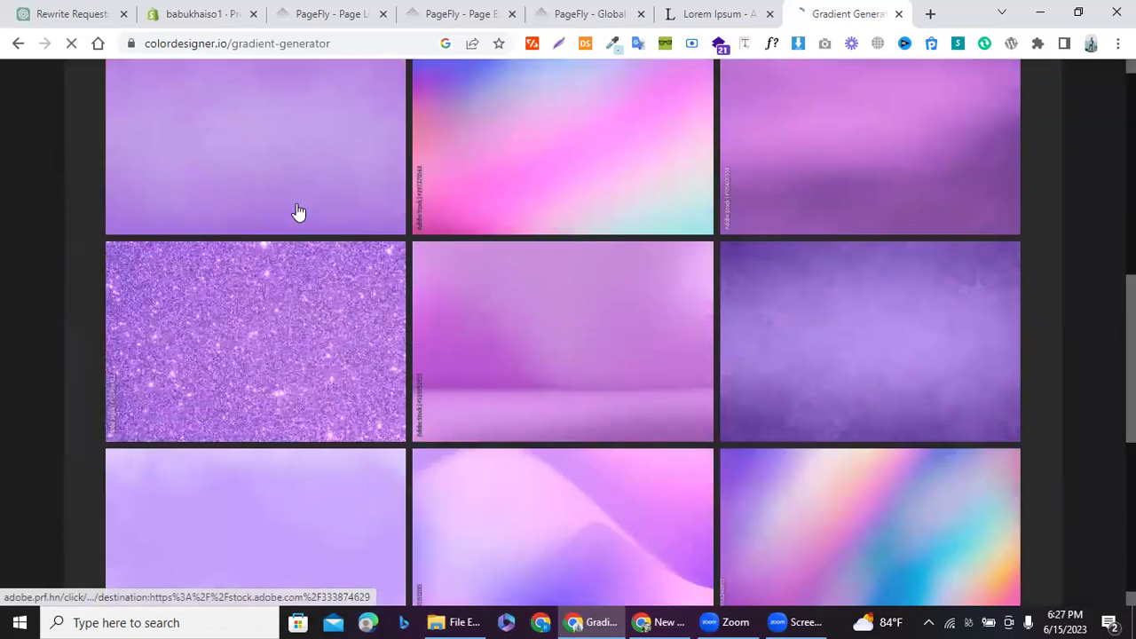
{"action": "left_click", "coordinate": [298, 212]}
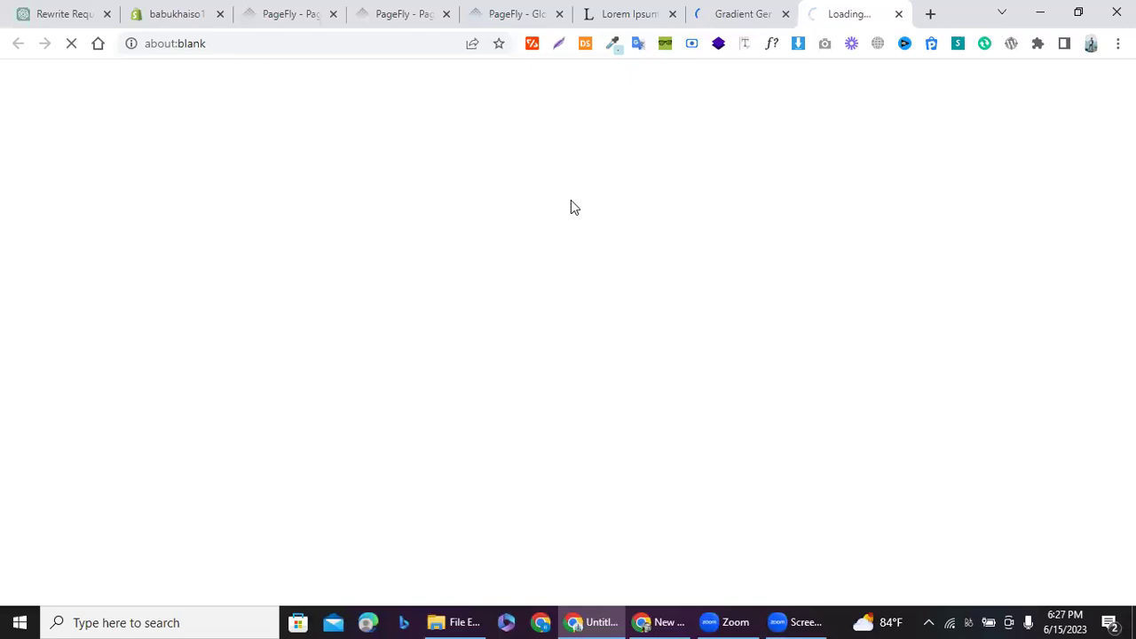
Step: Return to the Gradient Generator, rerun the image search for "background" and look through the images
{"action": "left_click", "coordinate": [740, 14]}
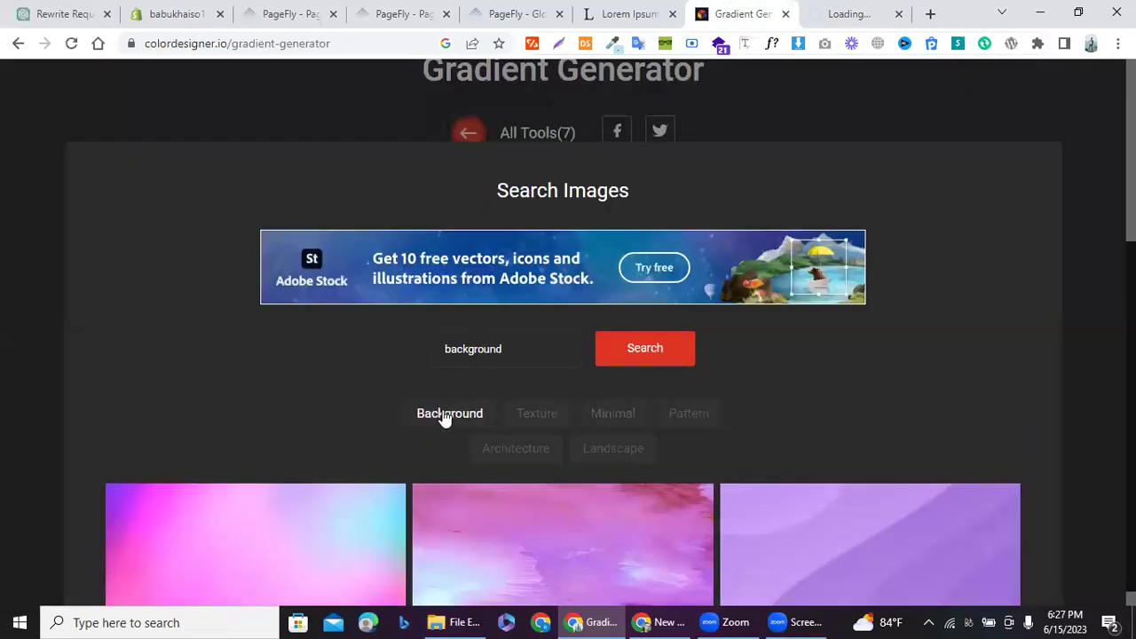
{"action": "left_click", "coordinate": [445, 414]}
{"action": "left_click", "coordinate": [636, 350]}
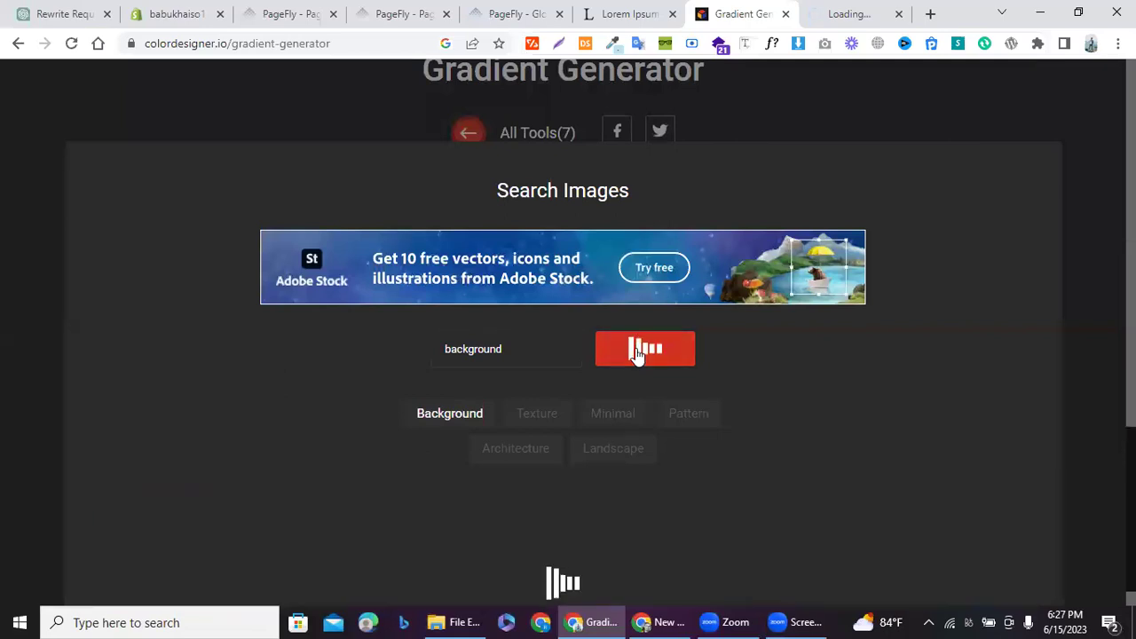
{"action": "scroll", "coordinate": [639, 358], "scroll_direction": "down", "scroll_amount": 5}
{"action": "scroll", "coordinate": [379, 220], "scroll_direction": "up", "scroll_amount": 5}
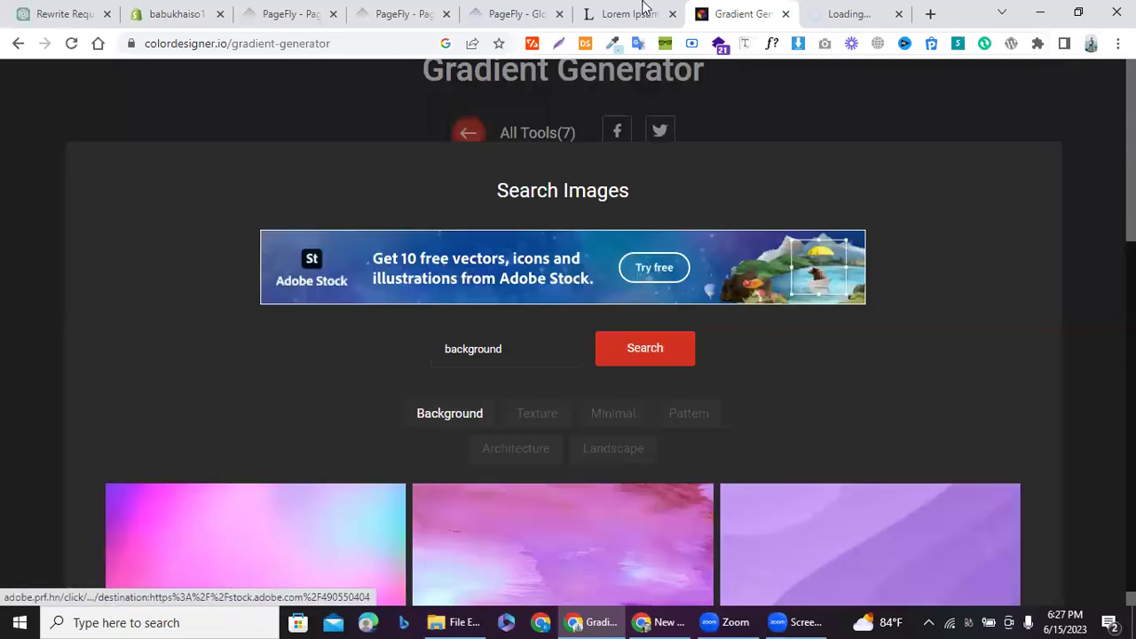
Step: Search Google for "rgb color gradient picker" in a new browser tab and open the CSS Gradient generator from the results
{"action": "left_click", "coordinate": [928, 9]}
{"action": "type", "text": "rgb color"}
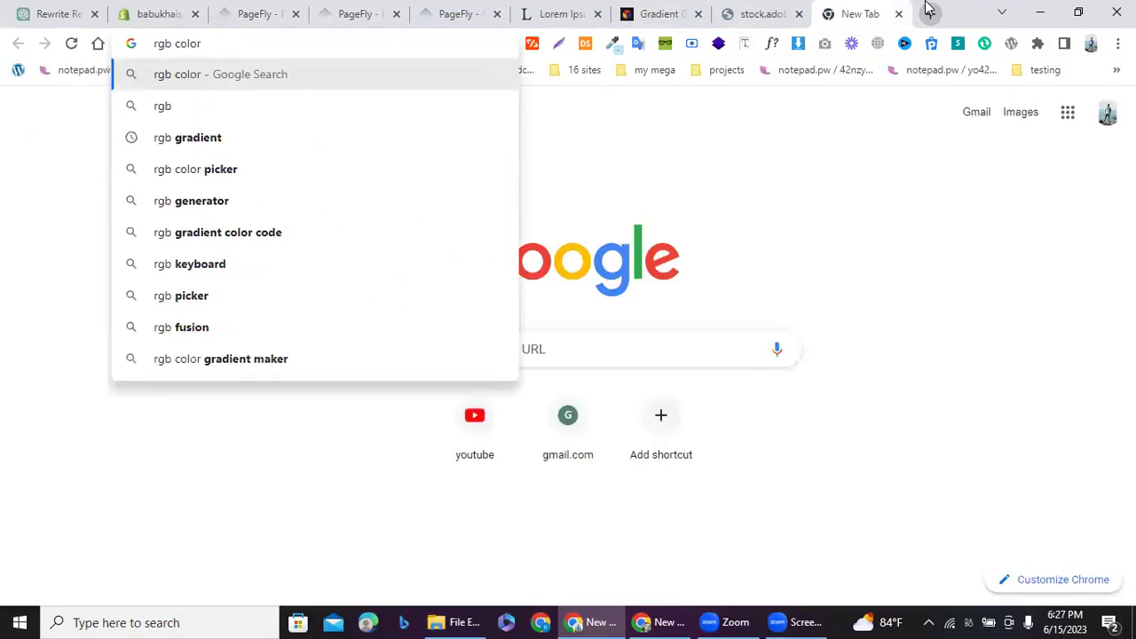
{"action": "type", "text": " gradien"}
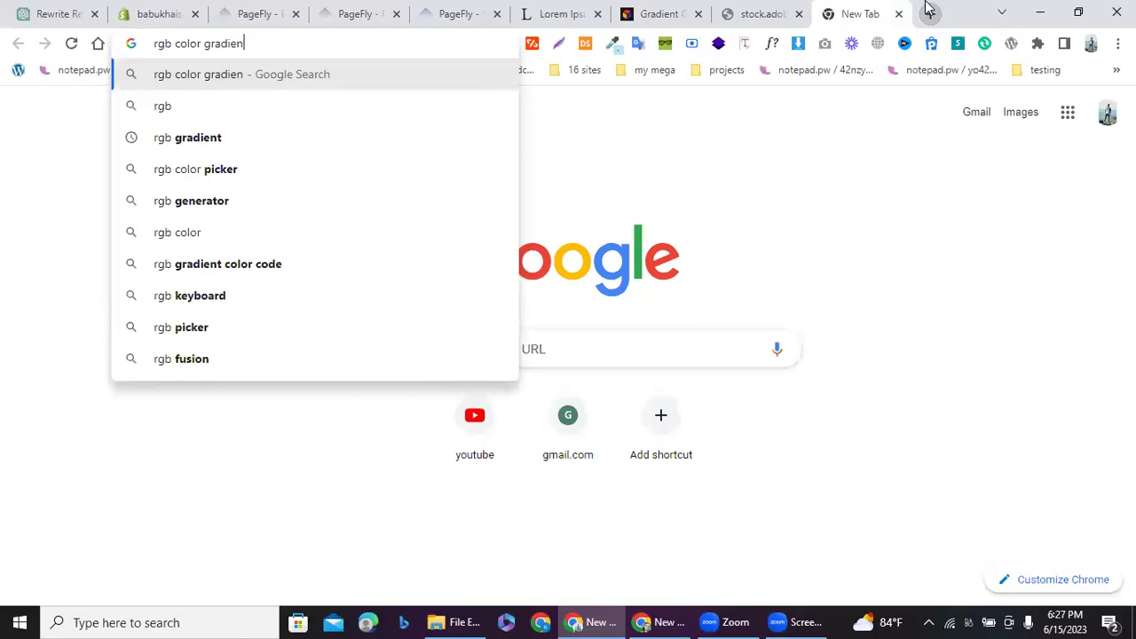
{"action": "type", "text": "t picker"}
{"action": "key", "text": "Return"}
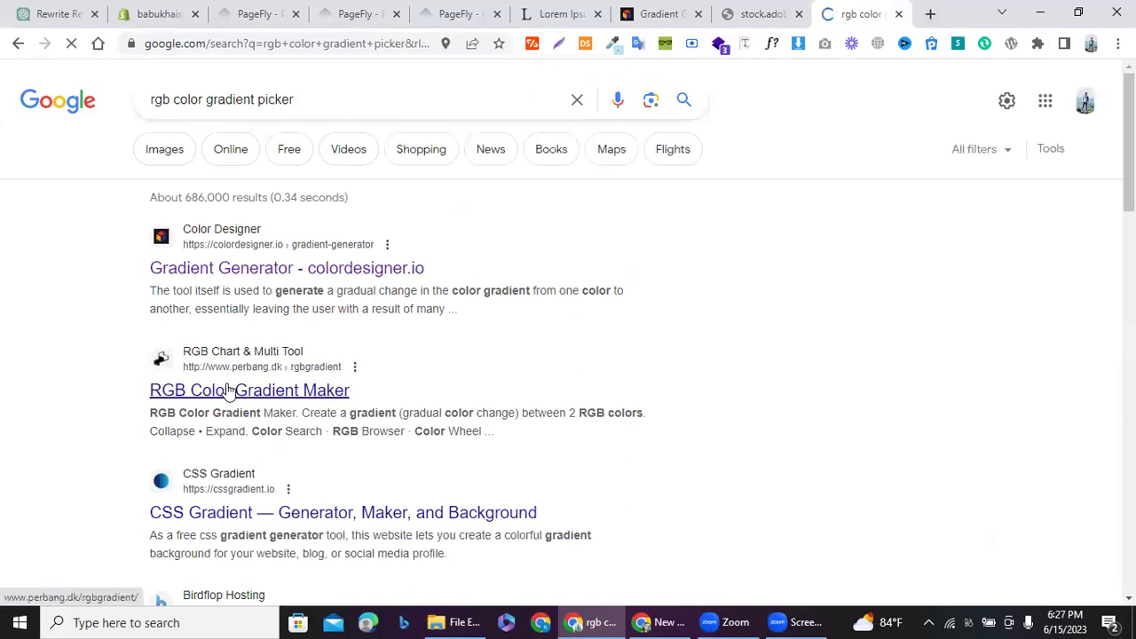
{"action": "left_click", "coordinate": [298, 511]}
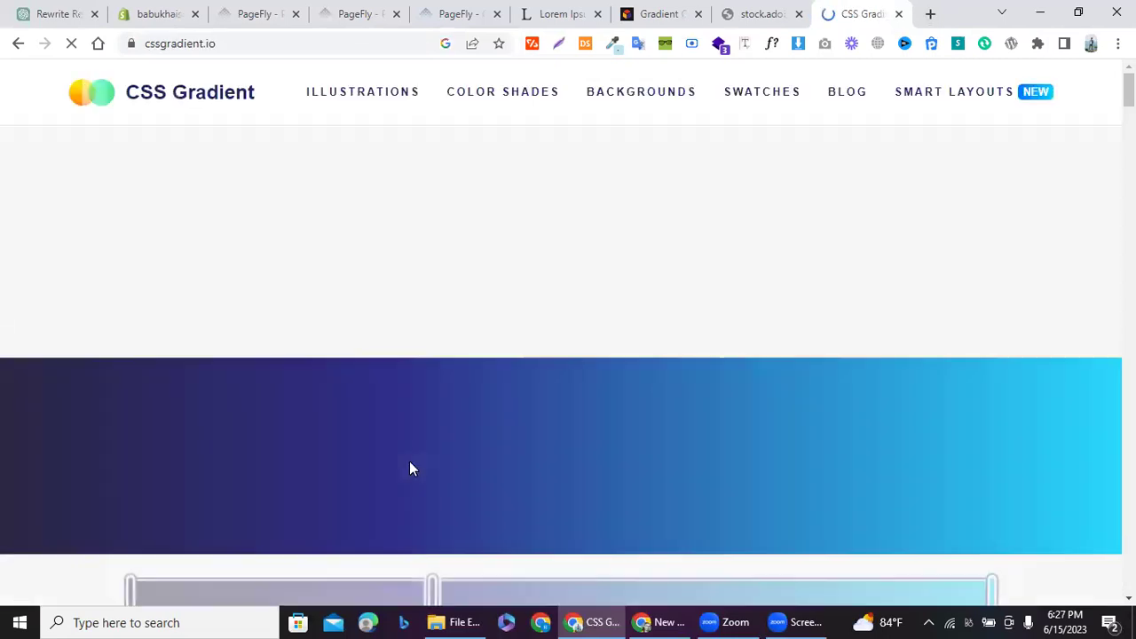
{"action": "scroll", "coordinate": [367, 398], "scroll_direction": "down", "scroll_amount": 4}
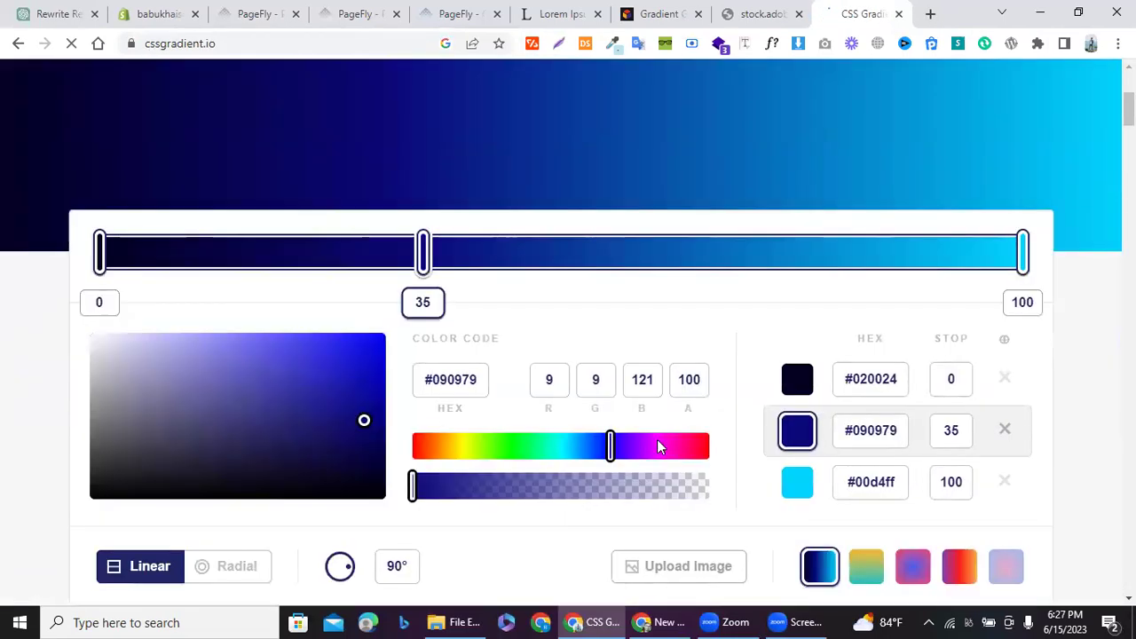
Step: Move the CSS Gradient browser tab beside the PageFly editor tab, check the paragraph's background color picker and return to the gradient
{"action": "left_click", "coordinate": [862, 379]}
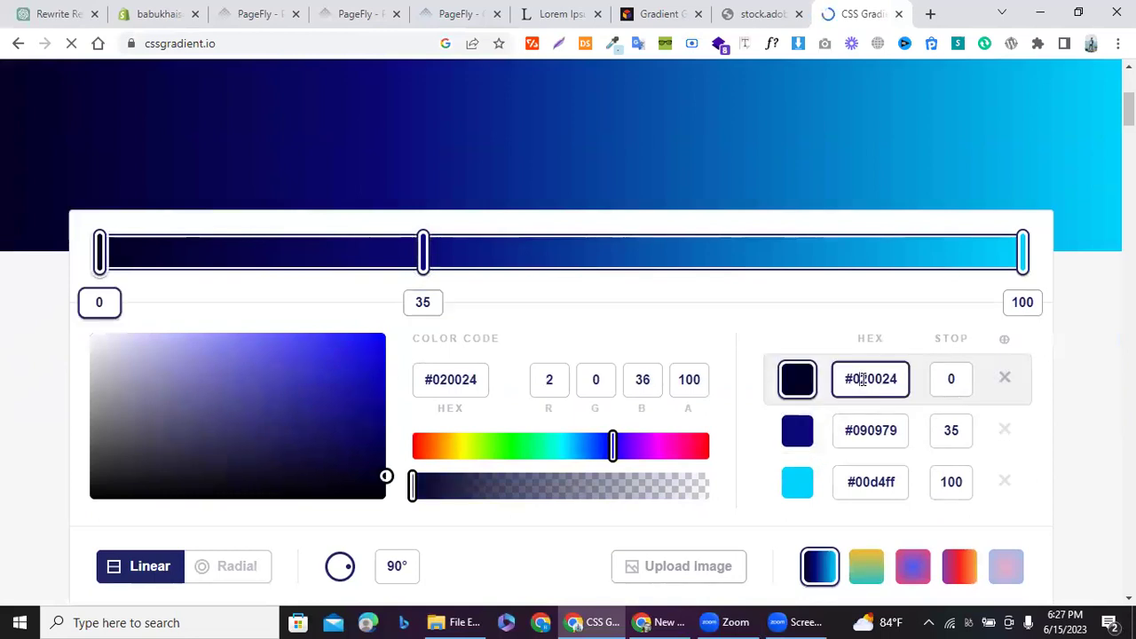
{"action": "left_click_drag", "start_coordinate": [817, 7], "coordinate": [550, 9]}
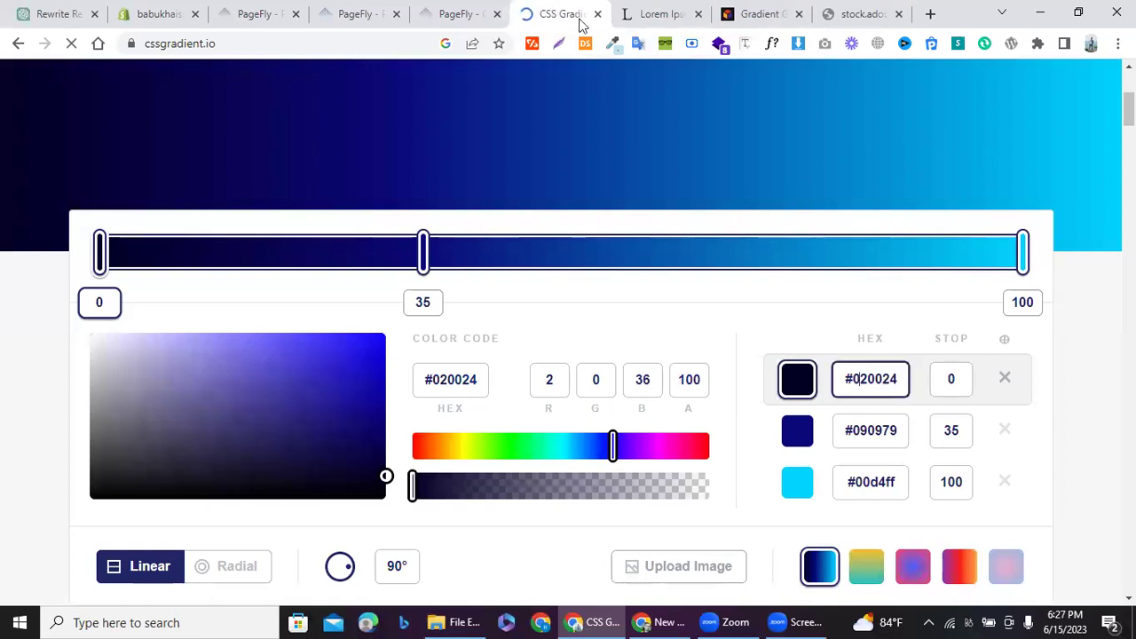
{"action": "left_click", "coordinate": [441, 8]}
{"action": "left_click_drag", "start_coordinate": [346, 7], "coordinate": [452, 9]}
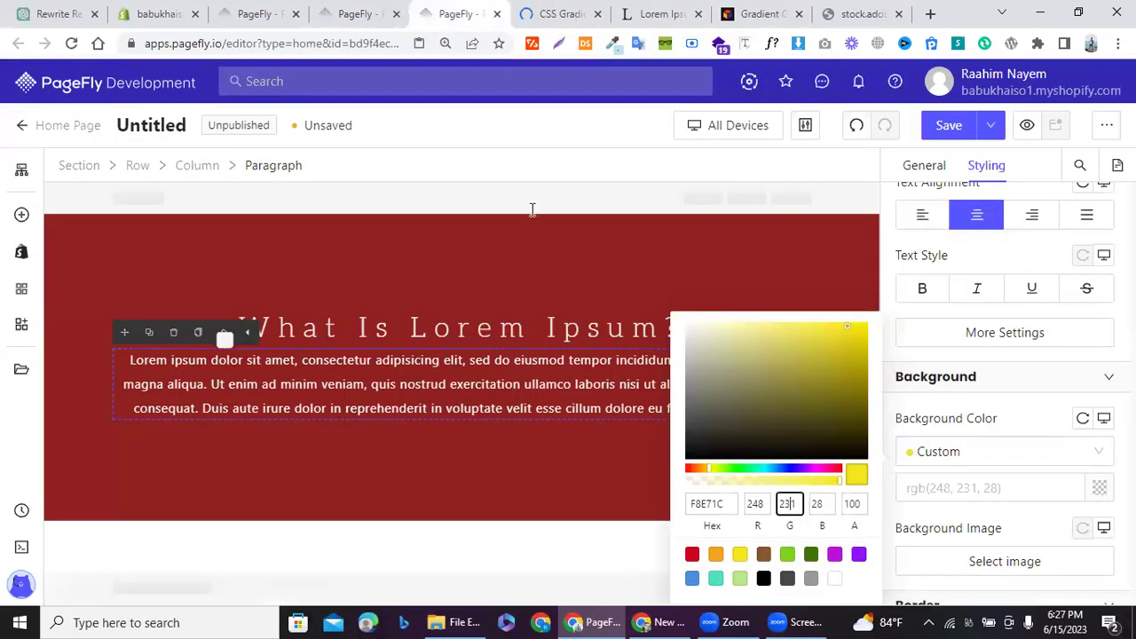
{"action": "left_click", "coordinate": [563, 12]}
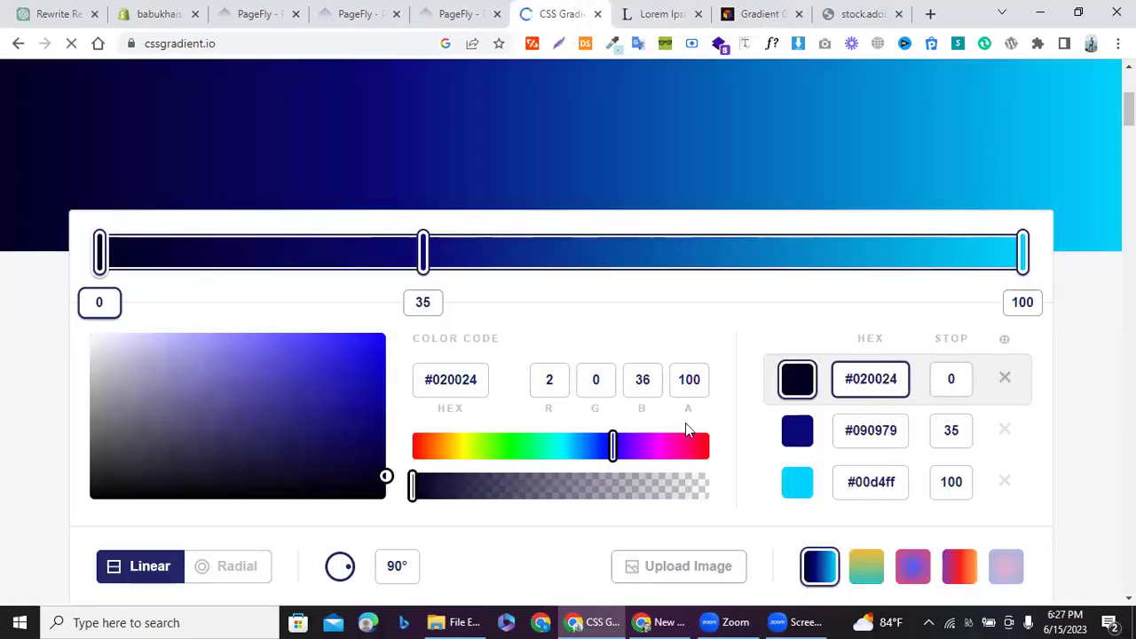
Step: Switch the gradient to the teal-to-orange preset and copy the hex code #fdbb2d of its end color
{"action": "triple_click", "coordinate": [862, 431]}
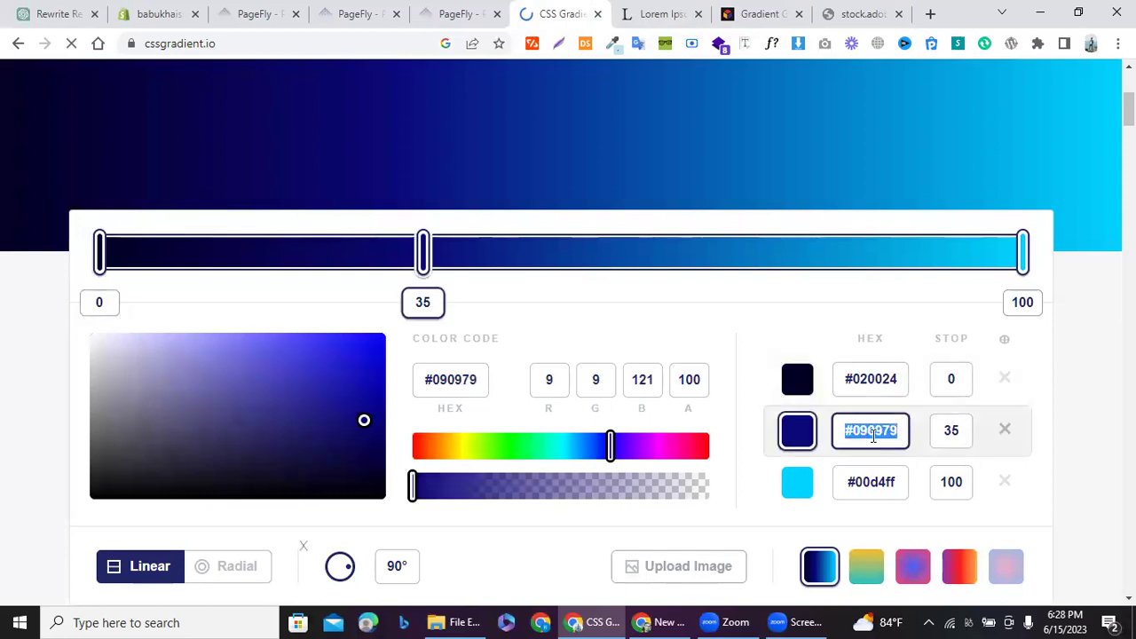
{"action": "scroll", "coordinate": [873, 433], "scroll_direction": "down", "scroll_amount": 2}
{"action": "left_click", "coordinate": [873, 383]}
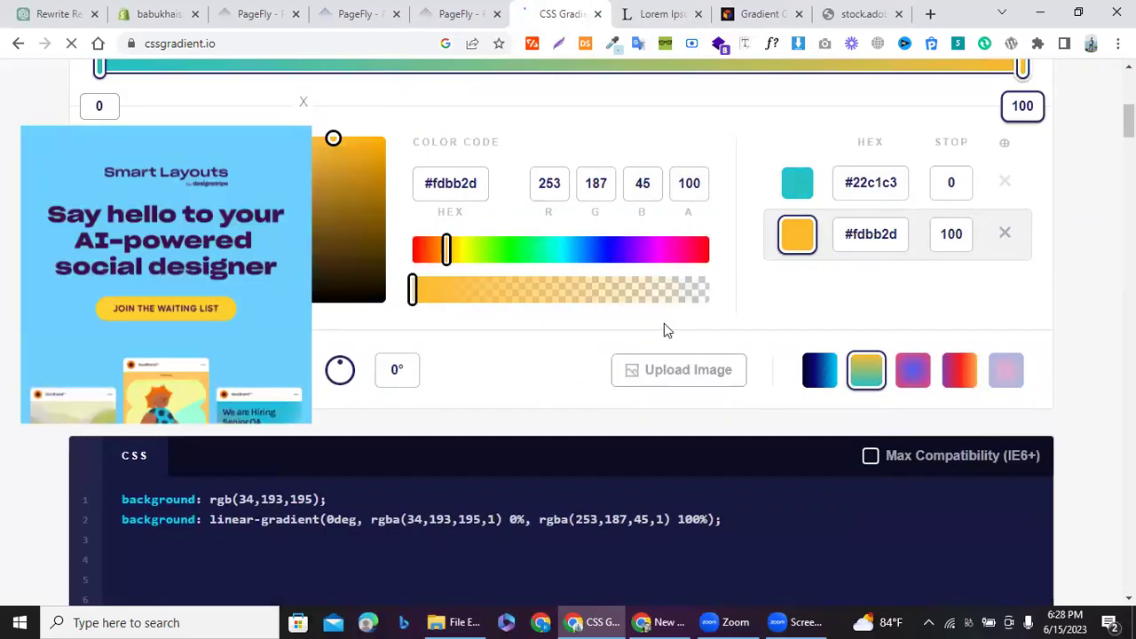
{"action": "scroll", "coordinate": [643, 311], "scroll_direction": "up", "scroll_amount": 2}
{"action": "double_click", "coordinate": [869, 421]}
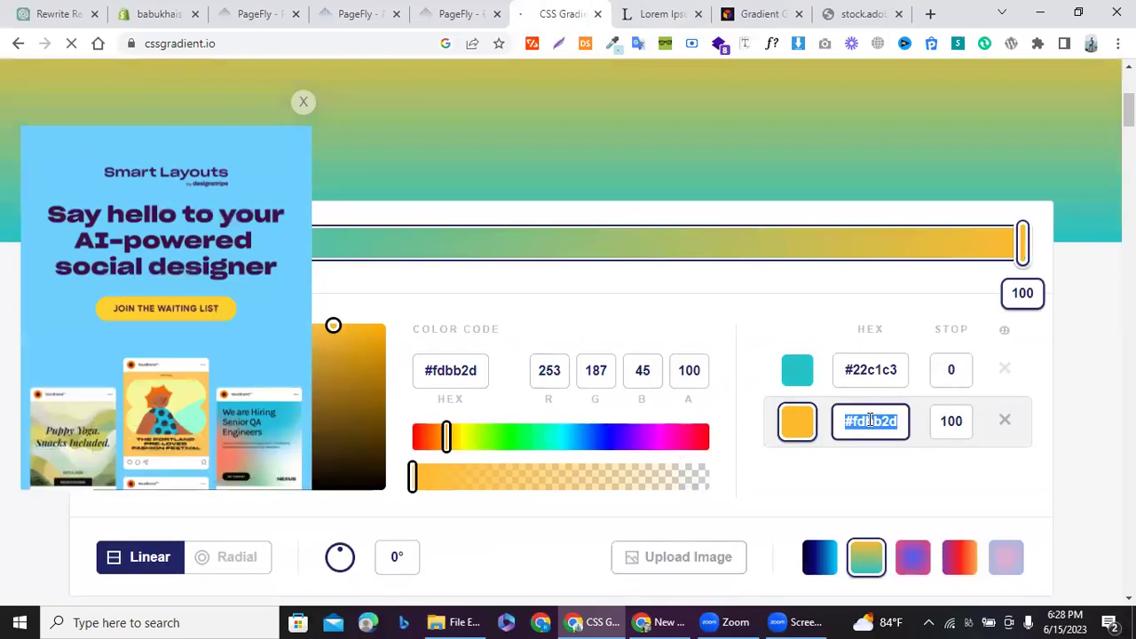
Step: Select the background color's hex value in the PageFly editor, paste #fdbb2d into a new browser tab's address bar and copy only fdbb2d
{"action": "key", "text": "ctrl+shift+Tab"}
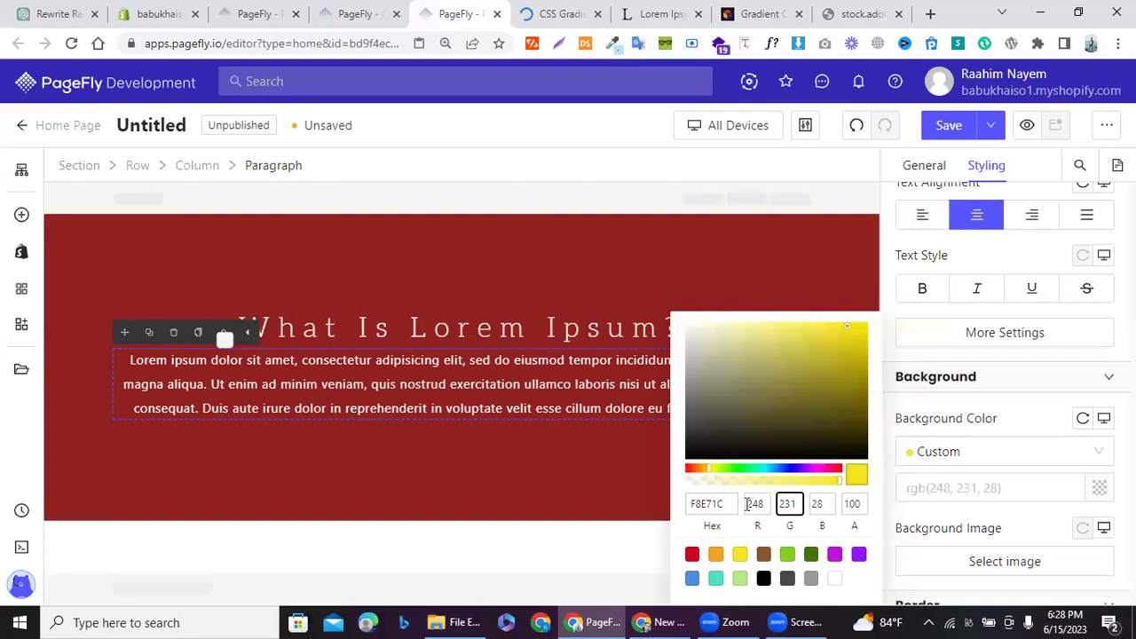
{"action": "double_click", "coordinate": [730, 503]}
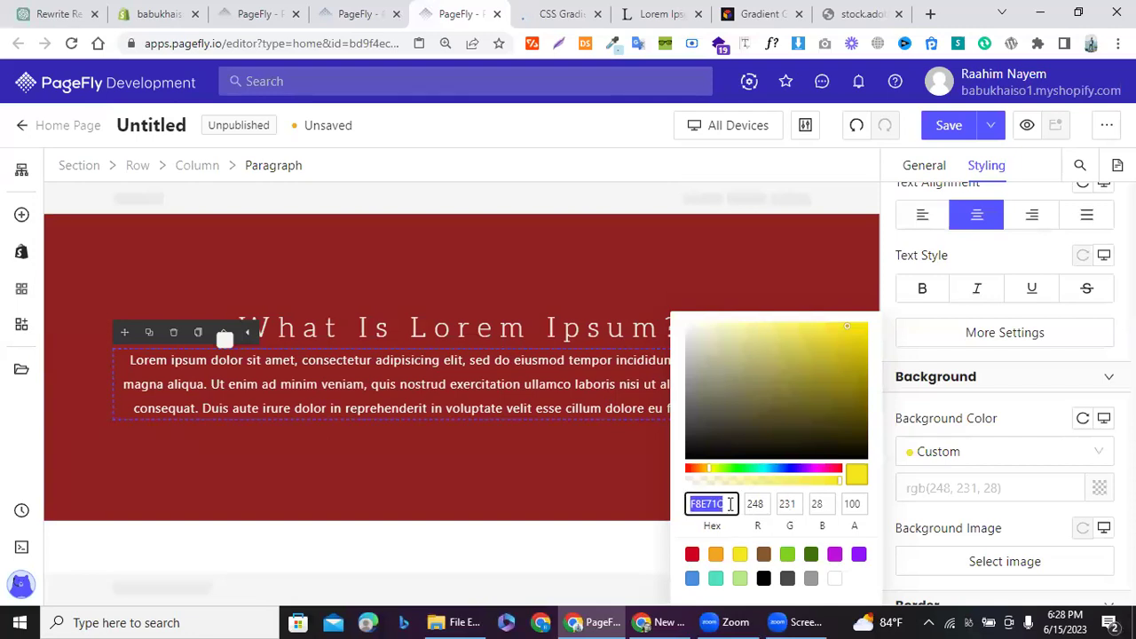
{"action": "left_click", "coordinate": [929, 13]}
{"action": "type", "text": "#fdbb2d"}
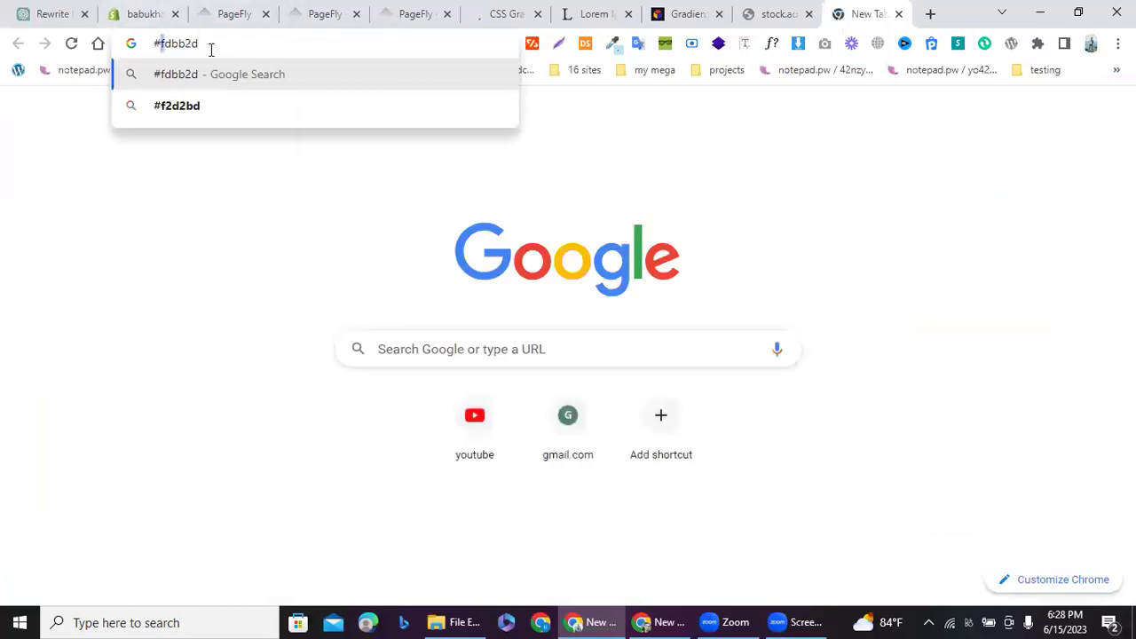
{"action": "double_click", "coordinate": [211, 44]}
{"action": "key", "text": "ctrl+c"}
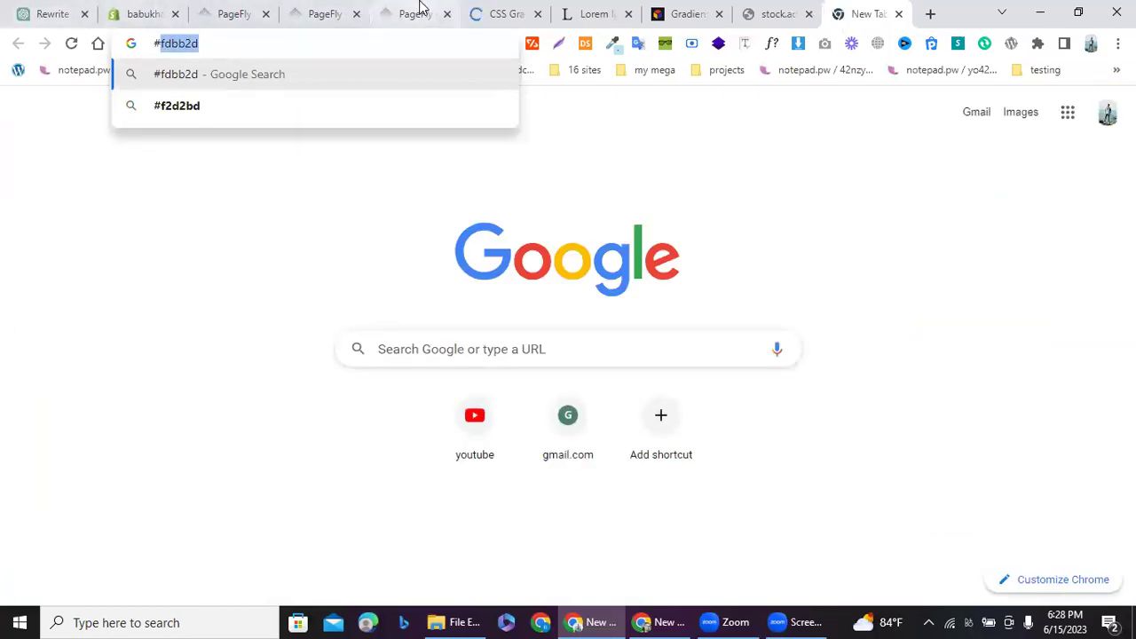
Step: Switch to the PageFly editor and set the paragraph's background colour to hex fdbb2d
{"action": "left_click", "coordinate": [417, 11]}
{"action": "key", "text": "BackSpace"}
{"action": "key", "text": "ctrl+v"}
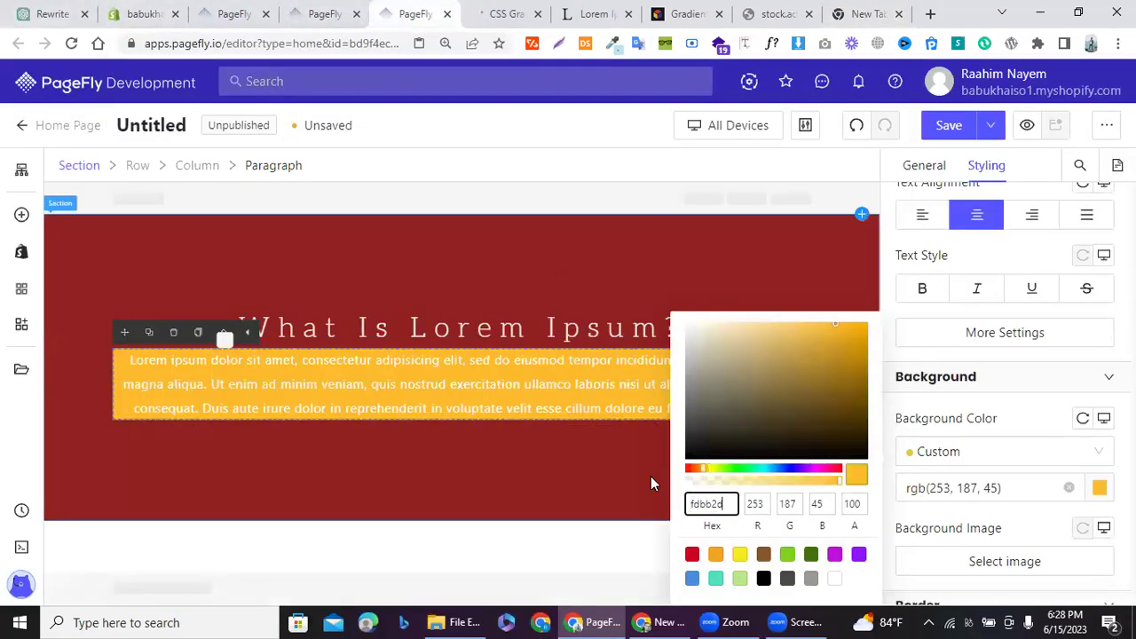
{"action": "left_click", "coordinate": [980, 413]}
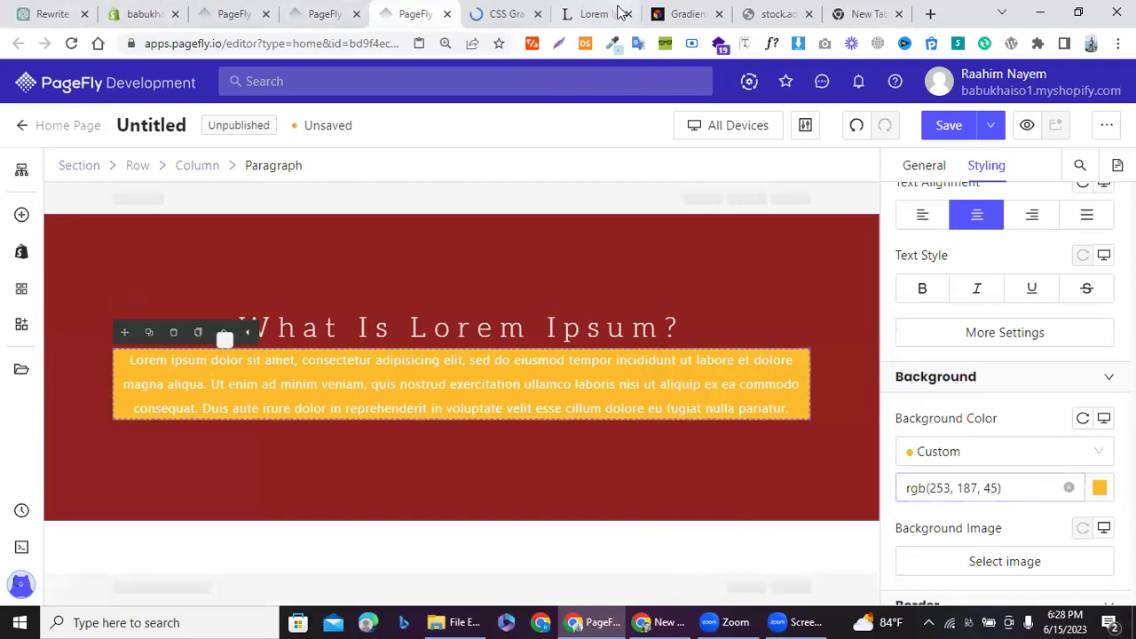
Step: On cssgradient.io, dismiss the ad, apply the dark-blue-to-cyan linear gradient preset and copy its first stop's hex value 020024
{"action": "left_click", "coordinate": [506, 14]}
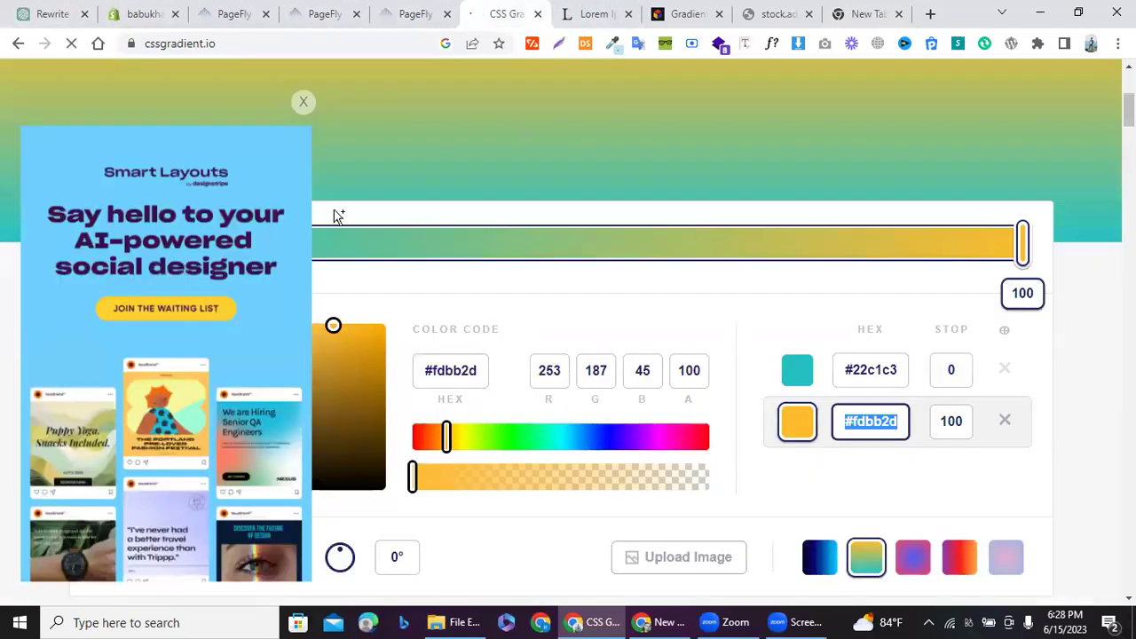
{"action": "left_click", "coordinate": [303, 102]}
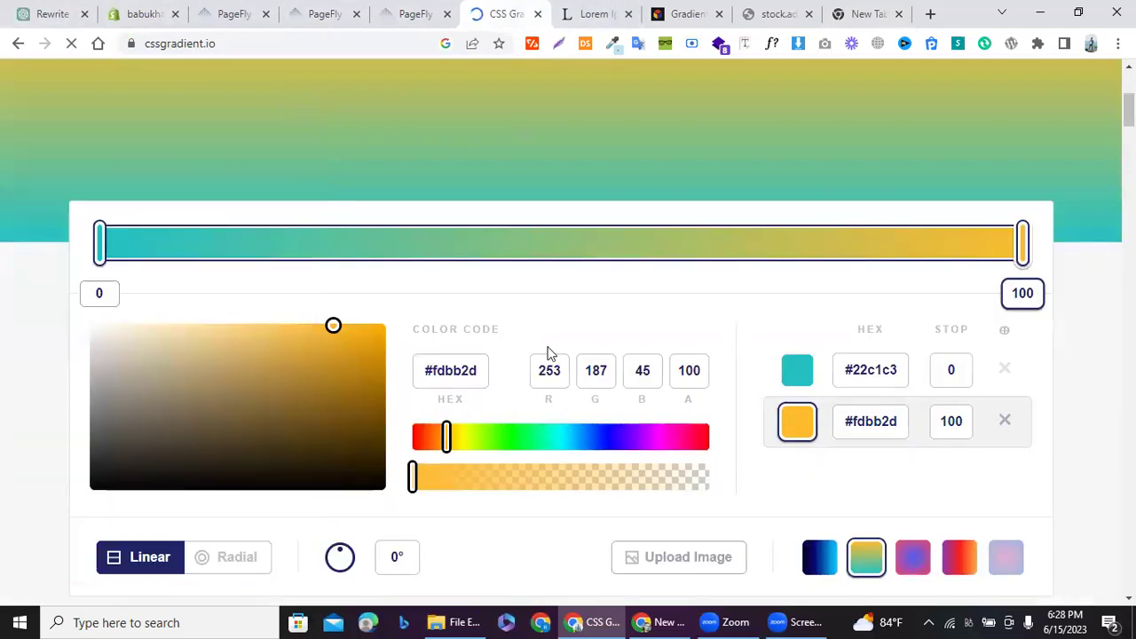
{"action": "scroll", "coordinate": [548, 353], "scroll_direction": "down", "scroll_amount": 3}
{"action": "scroll", "coordinate": [520, 325], "scroll_direction": "up", "scroll_amount": 1}
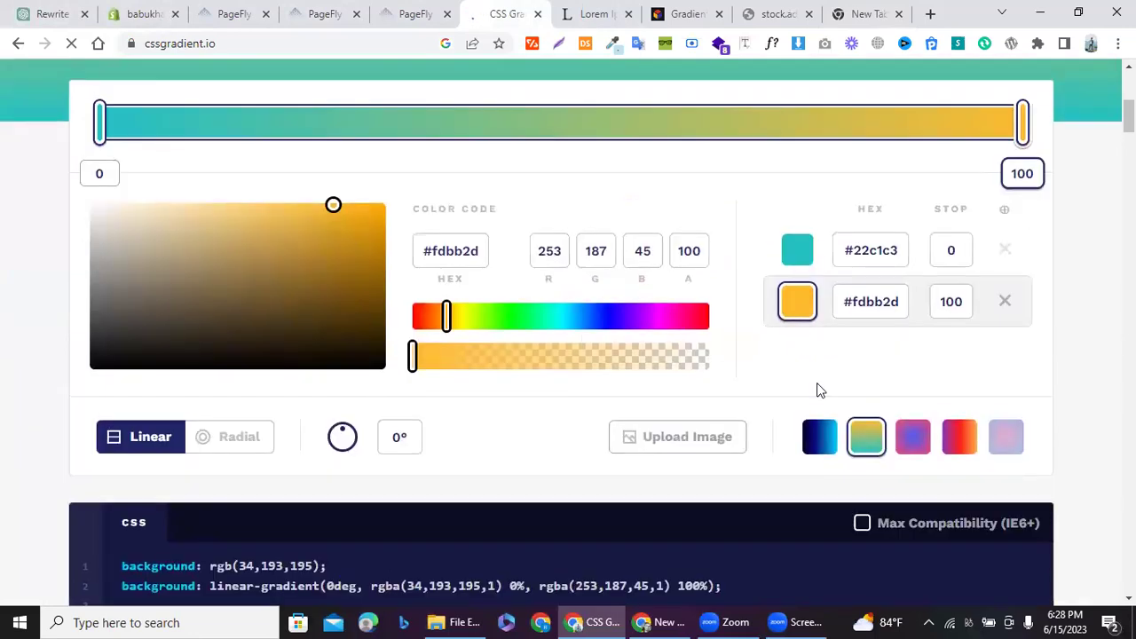
{"action": "left_click", "coordinate": [821, 437]}
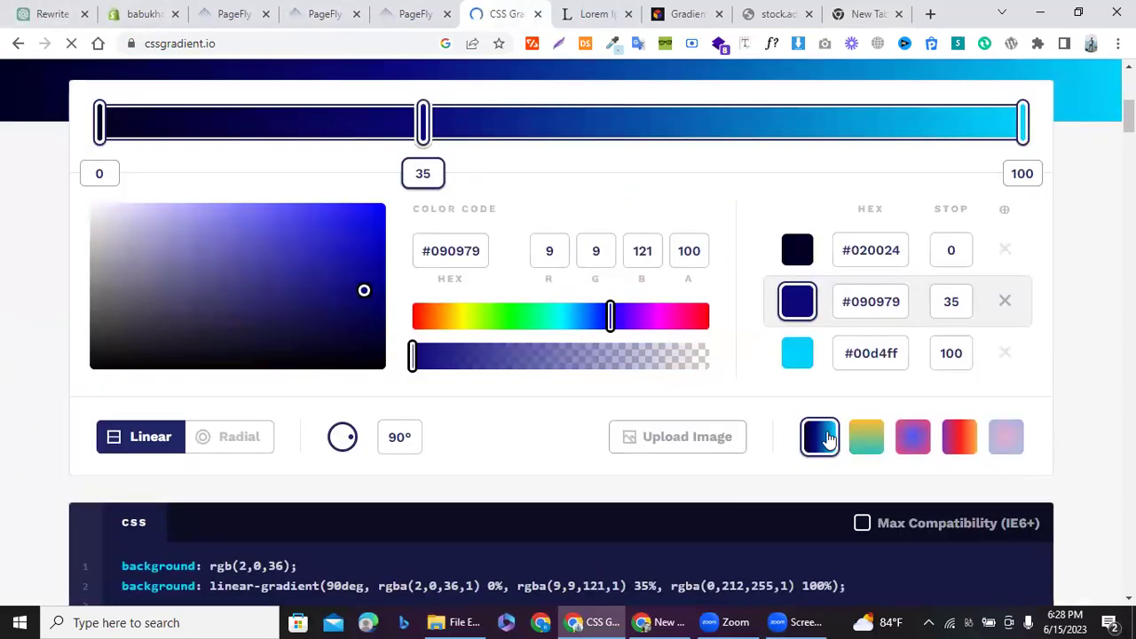
{"action": "scroll", "coordinate": [825, 438], "scroll_direction": "up", "scroll_amount": 2}
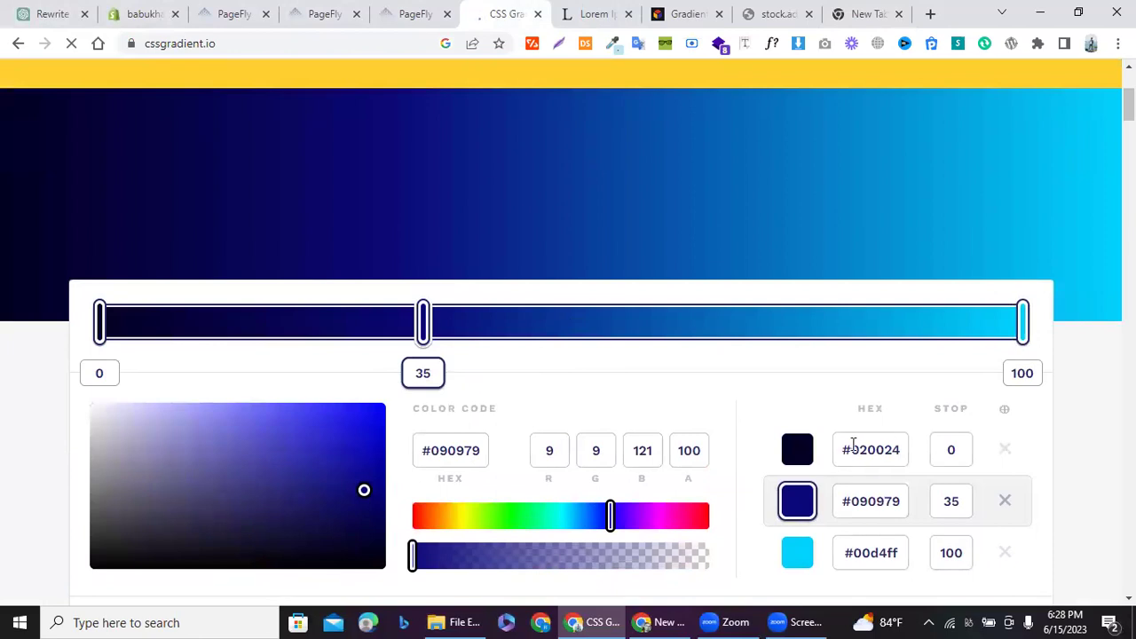
{"action": "left_click_drag", "start_coordinate": [855, 443], "coordinate": [899, 446]}
{"action": "key", "text": "ctrl+c"}
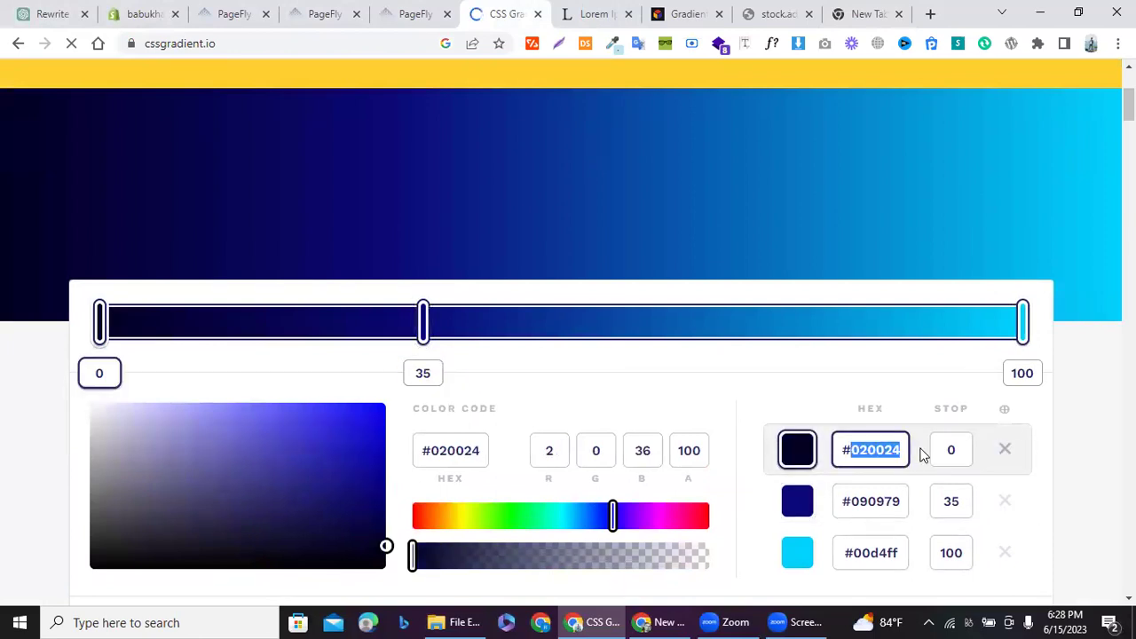
Step: Return to the PageFly editor and clear the paragraph's custom background colour
{"action": "left_click", "coordinate": [429, 11]}
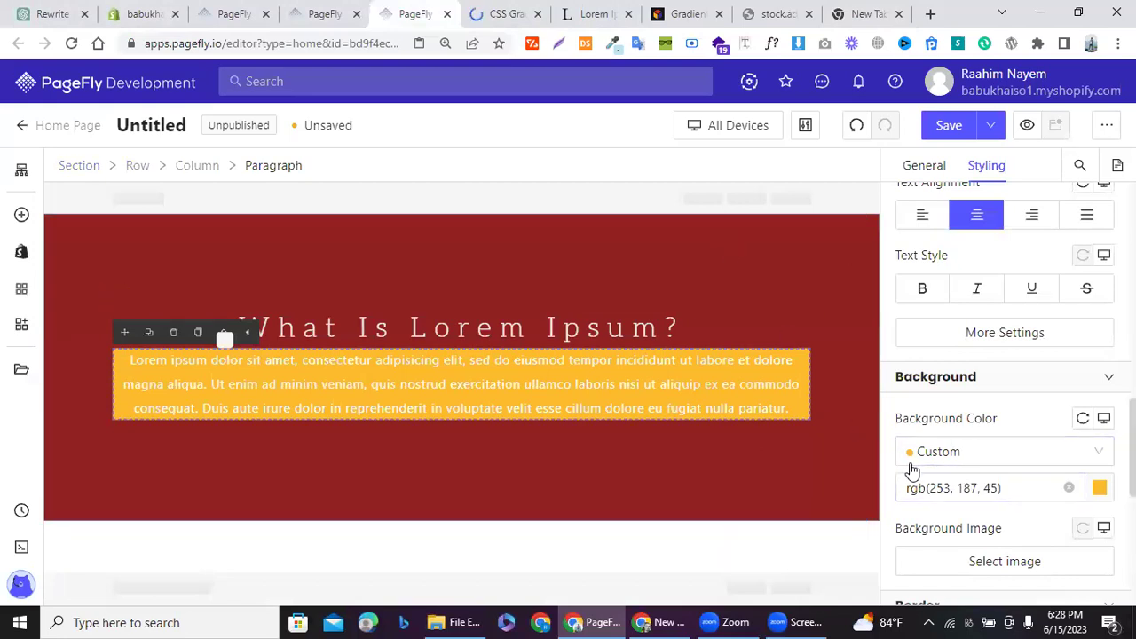
{"action": "left_click", "coordinate": [1070, 490]}
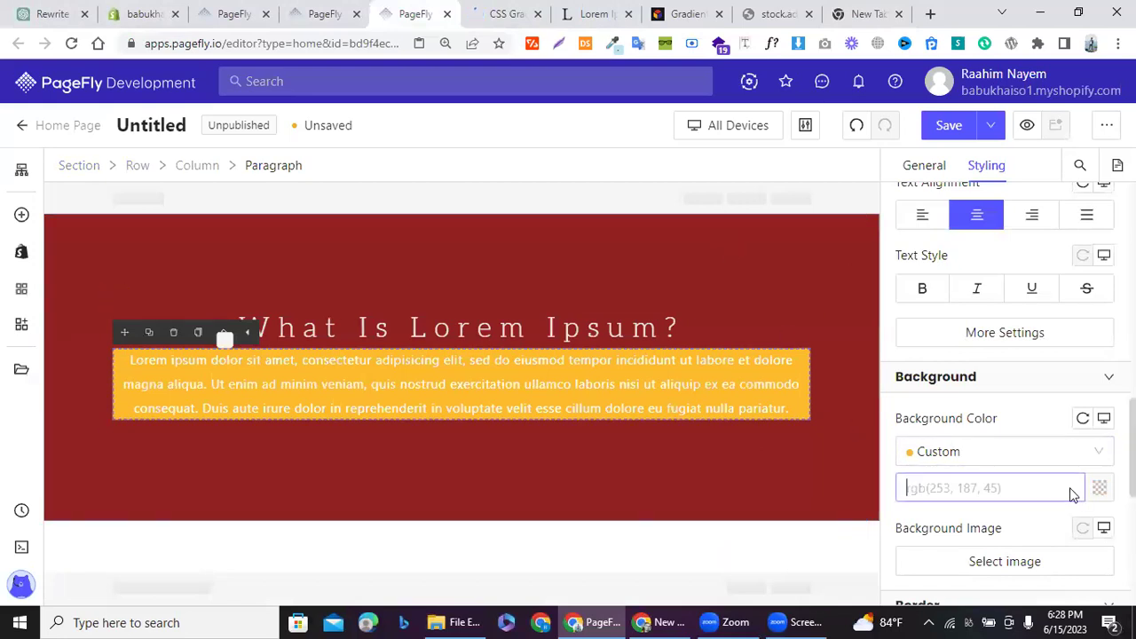
{"action": "left_click", "coordinate": [1097, 488]}
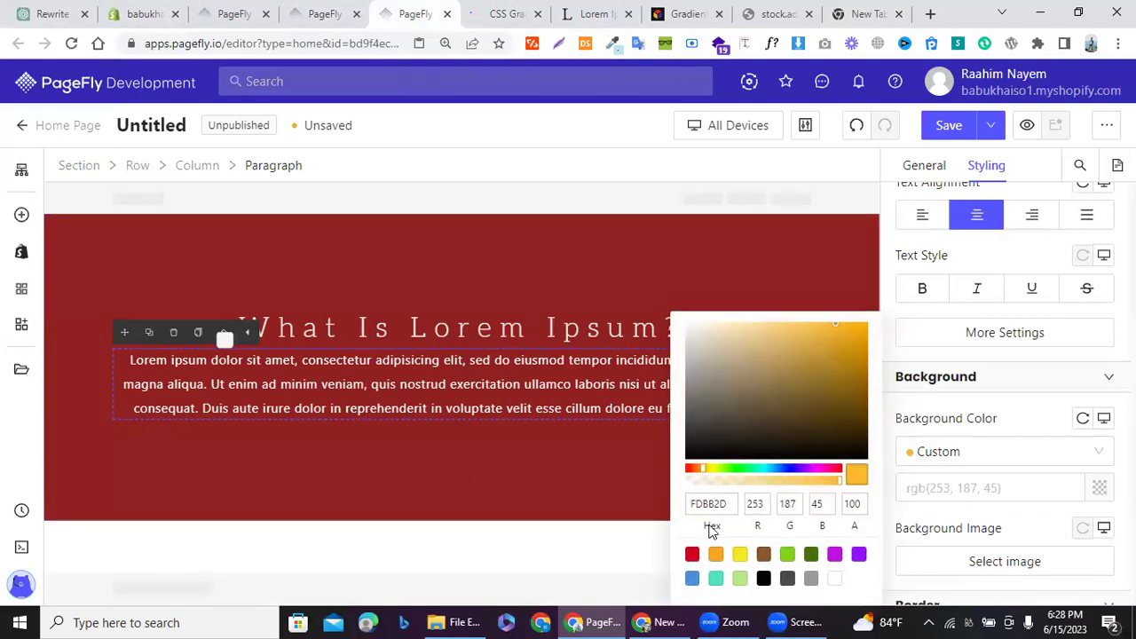
{"action": "double_click", "coordinate": [706, 503]}
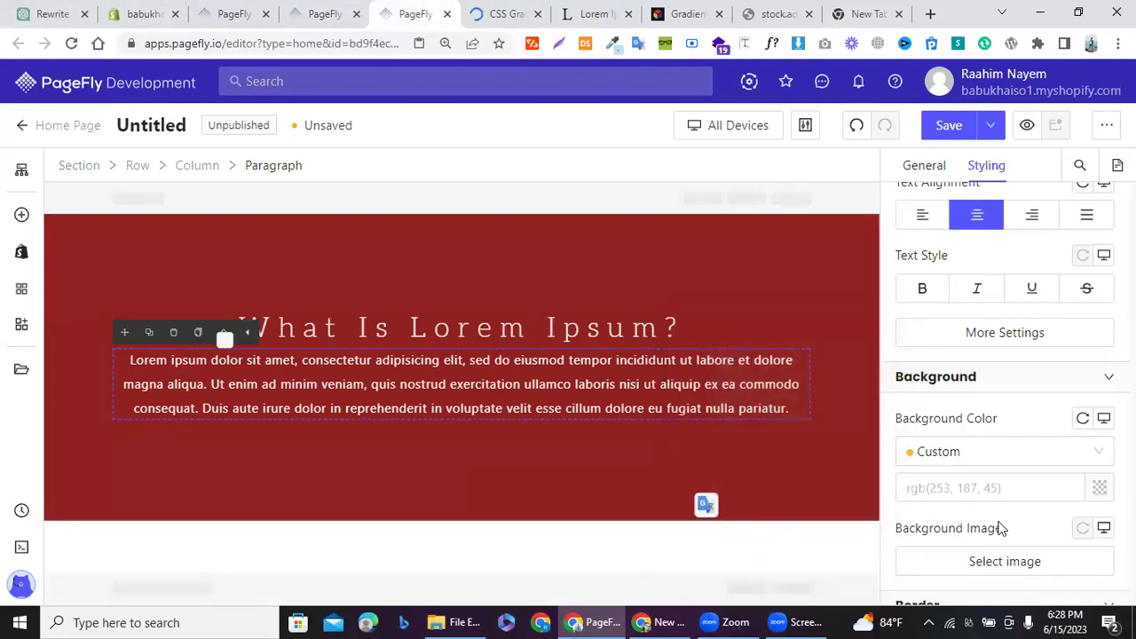
Step: Set the section's background colour to hex 020024
{"action": "left_click", "coordinate": [1099, 472]}
{"action": "left_click", "coordinate": [706, 503]}
{"action": "key", "text": "ctrl+a"}
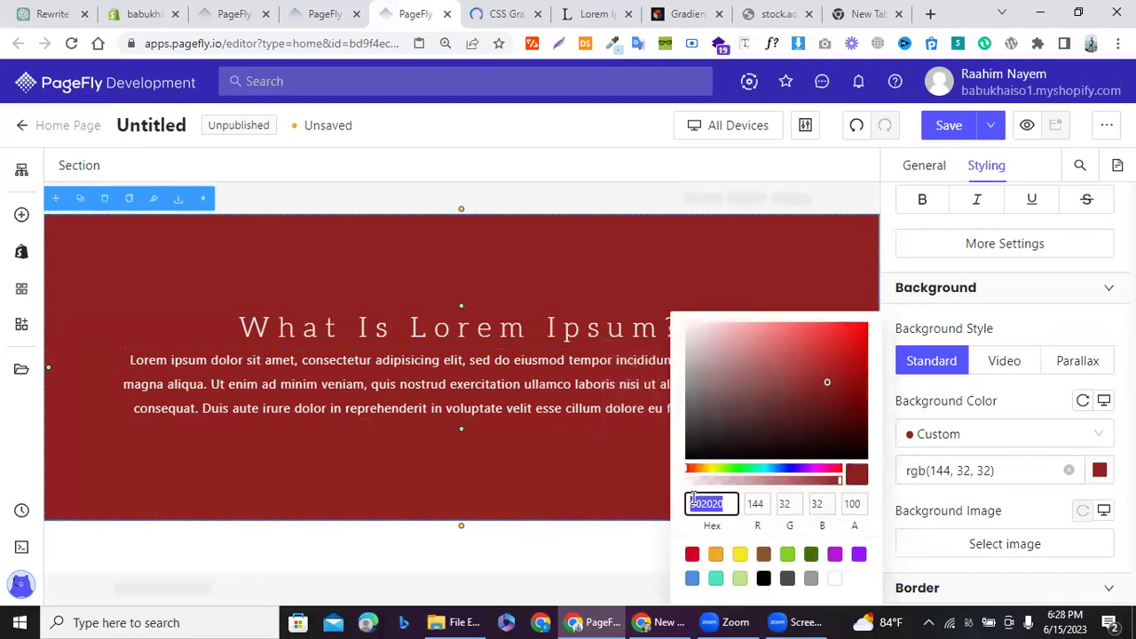
{"action": "key", "text": "ctrl+v"}
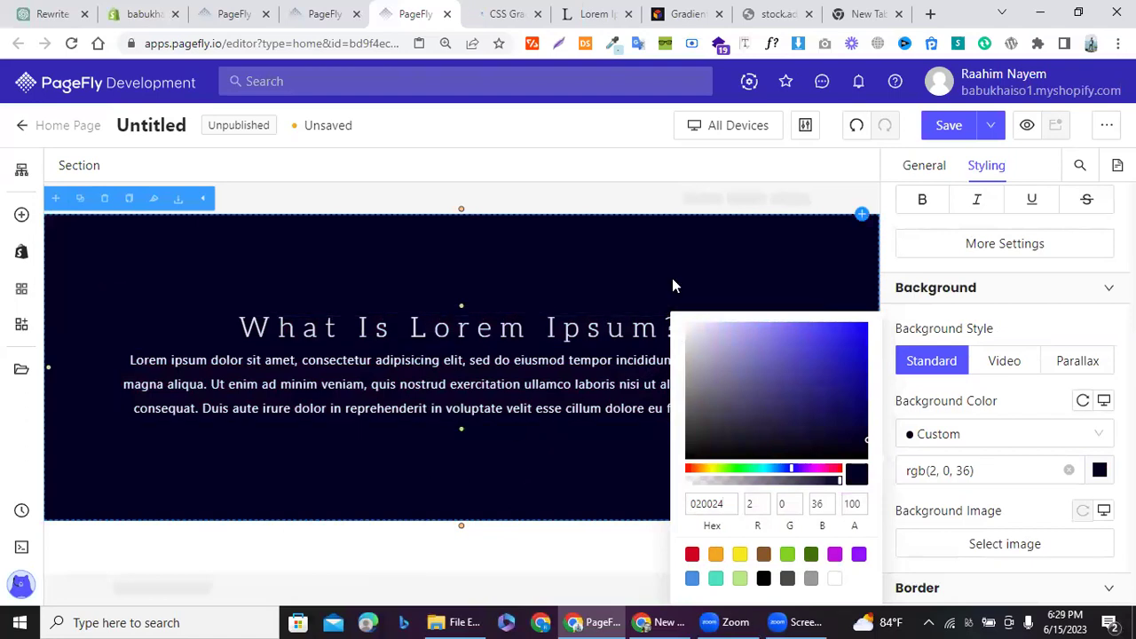
{"action": "left_click", "coordinate": [888, 252]}
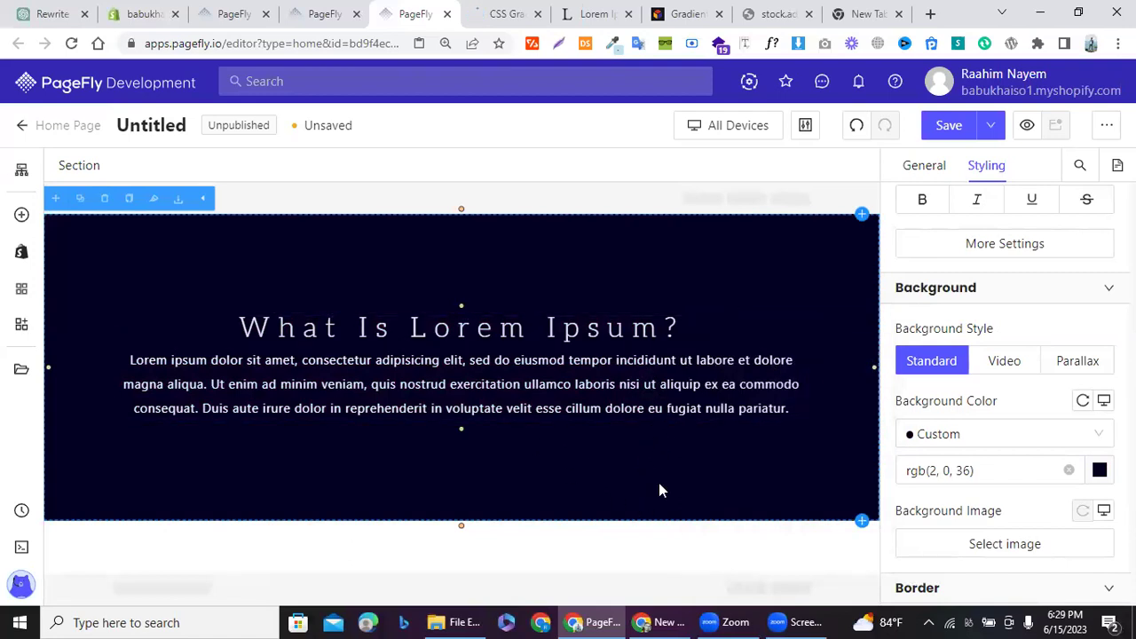
Step: On cssgradient.io, move the gradient's middle #090979 stop to 69
{"action": "left_click", "coordinate": [474, 11]}
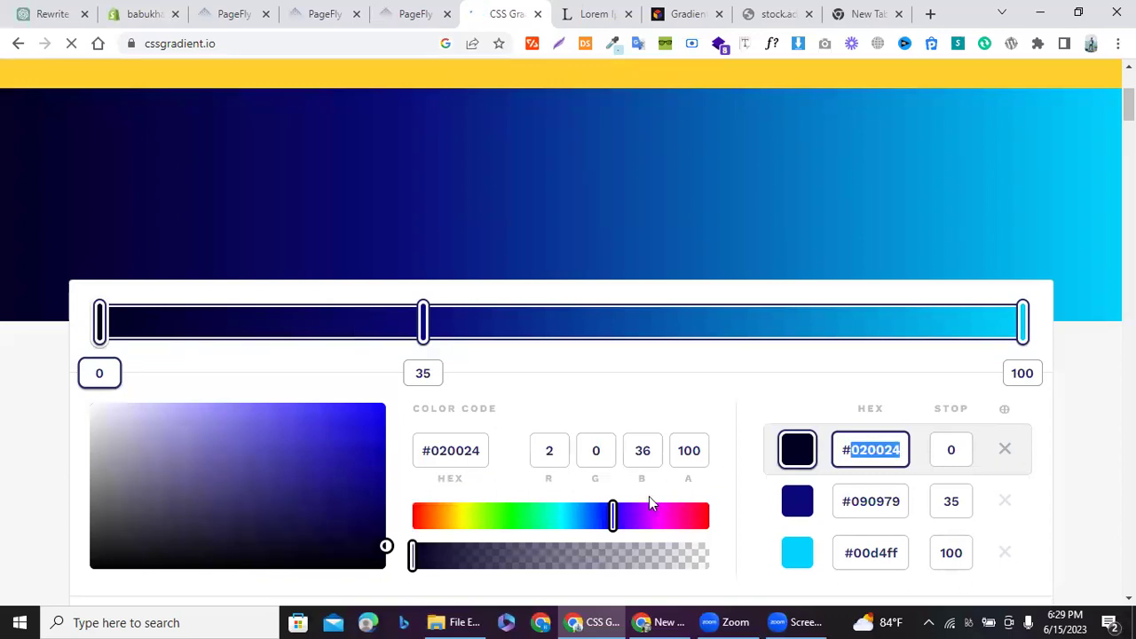
{"action": "left_click", "coordinate": [803, 459]}
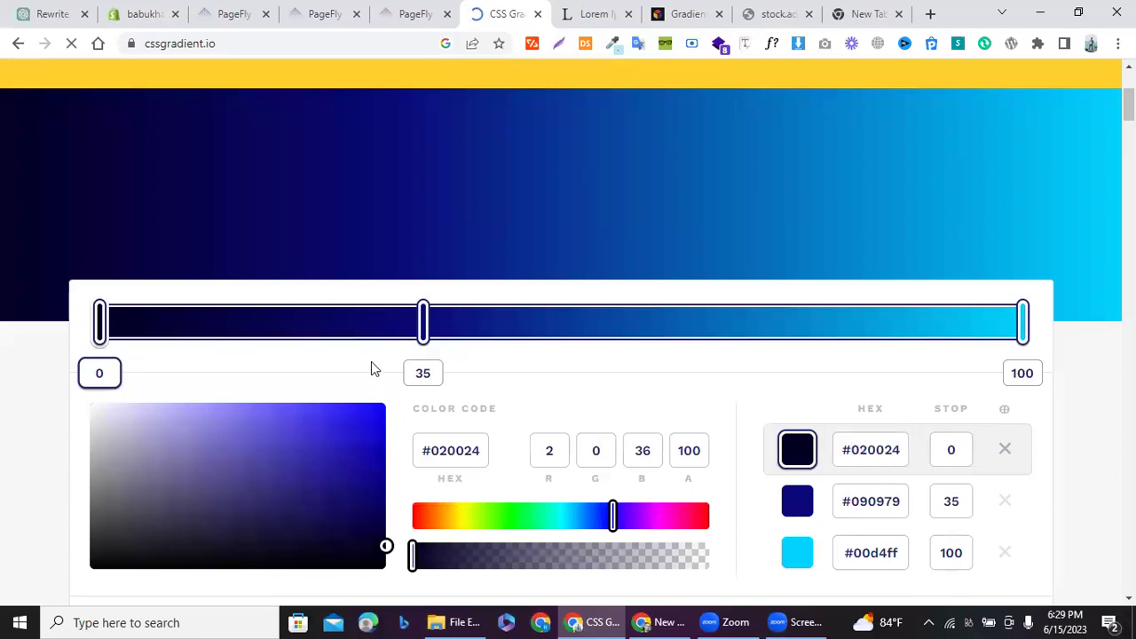
{"action": "left_click_drag", "start_coordinate": [422, 319], "coordinate": [753, 308]}
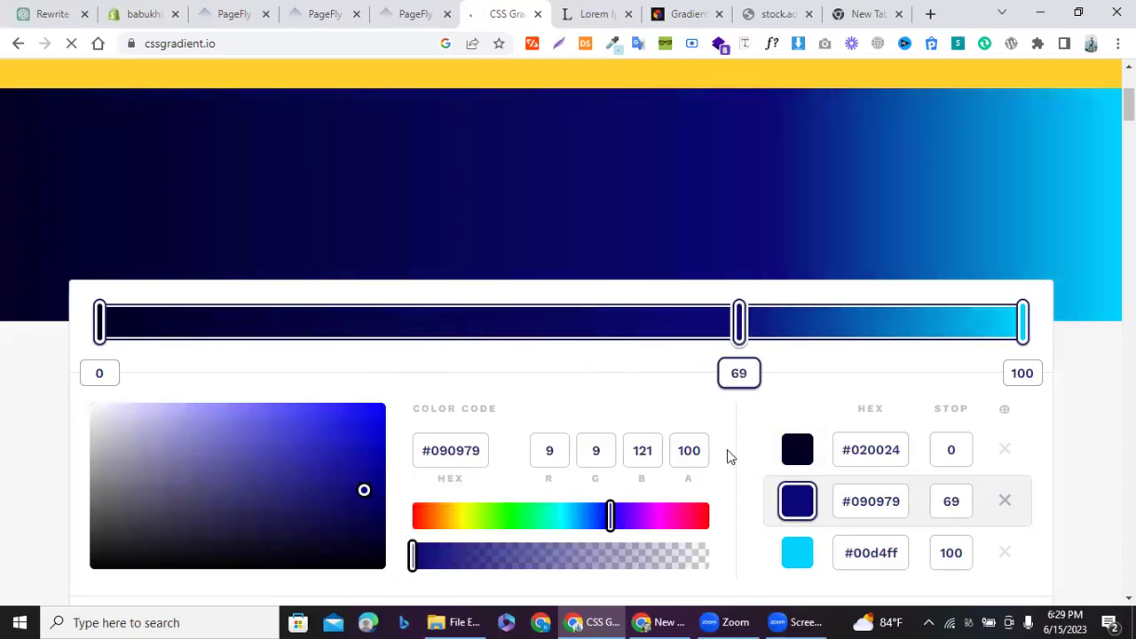
Step: Switch back to the PageFly editor and add a Button element below the paragraph, keeping it selected
{"action": "key", "text": "ctrl+shift+Tab"}
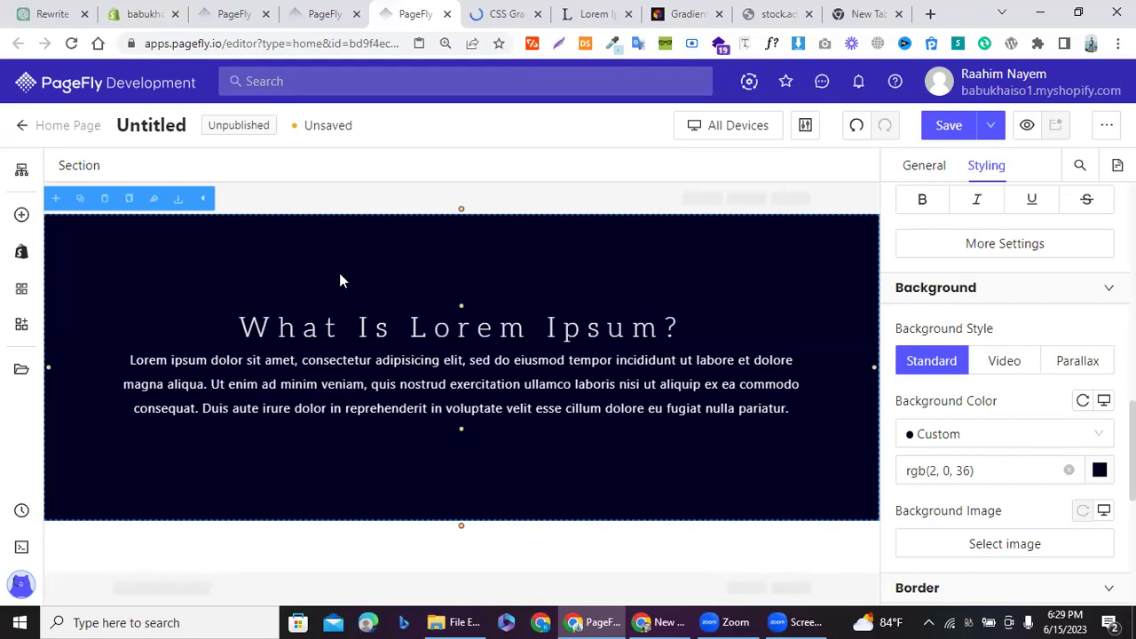
{"action": "left_click", "coordinate": [20, 219]}
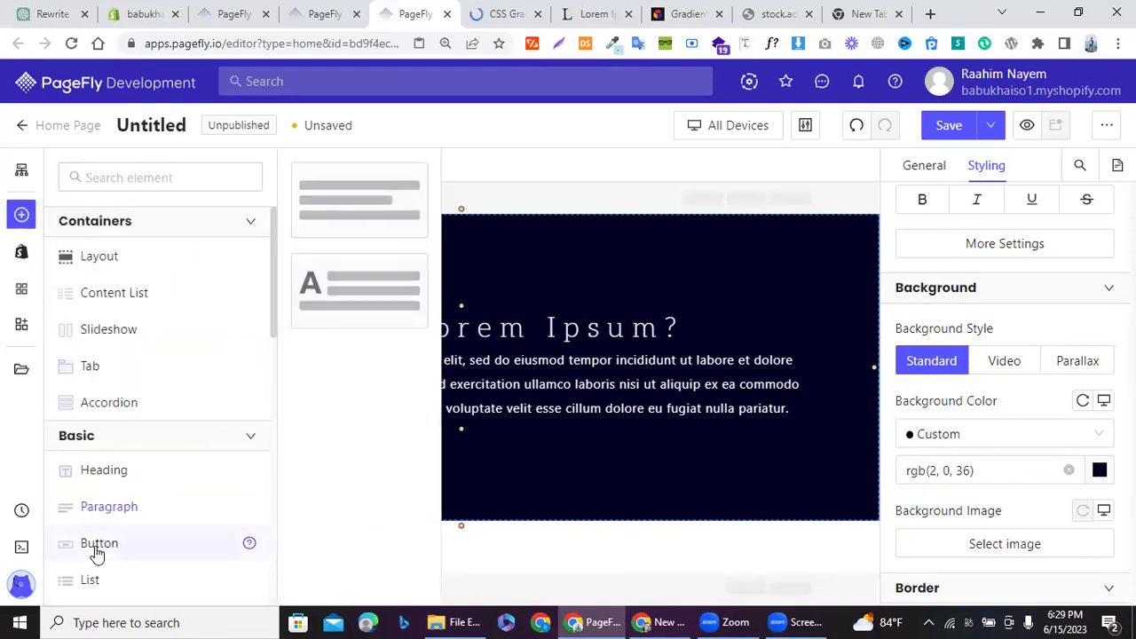
{"action": "mouse_move", "coordinate": [98, 552]}
{"action": "left_click_drag", "start_coordinate": [333, 206], "coordinate": [524, 399]}
{"action": "left_click", "coordinate": [153, 437]}
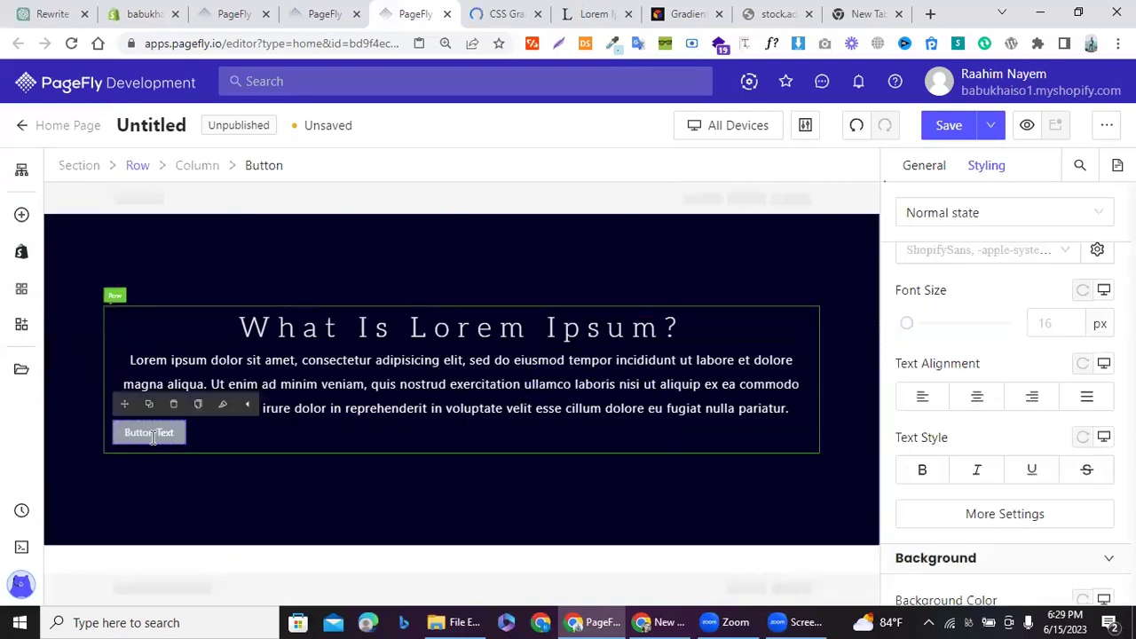
Step: Set the text alignment of the column containing the heading, paragraph and button to centre
{"action": "left_click", "coordinate": [410, 436]}
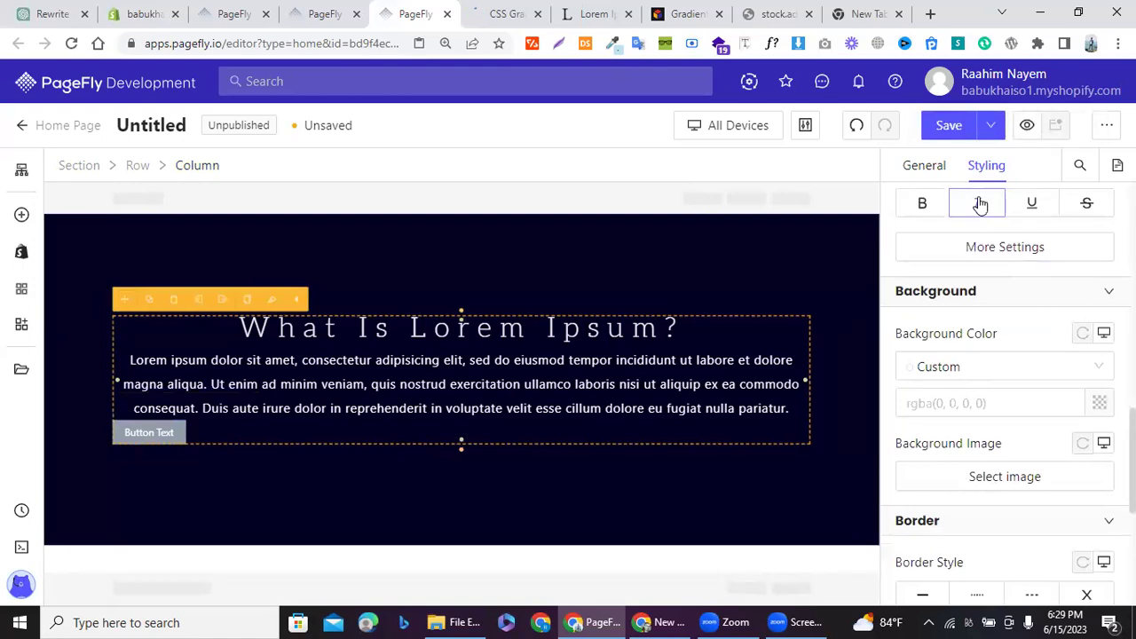
{"action": "scroll", "coordinate": [941, 218], "scroll_direction": "up", "scroll_amount": 10}
{"action": "scroll", "coordinate": [978, 331], "scroll_direction": "down", "scroll_amount": 6}
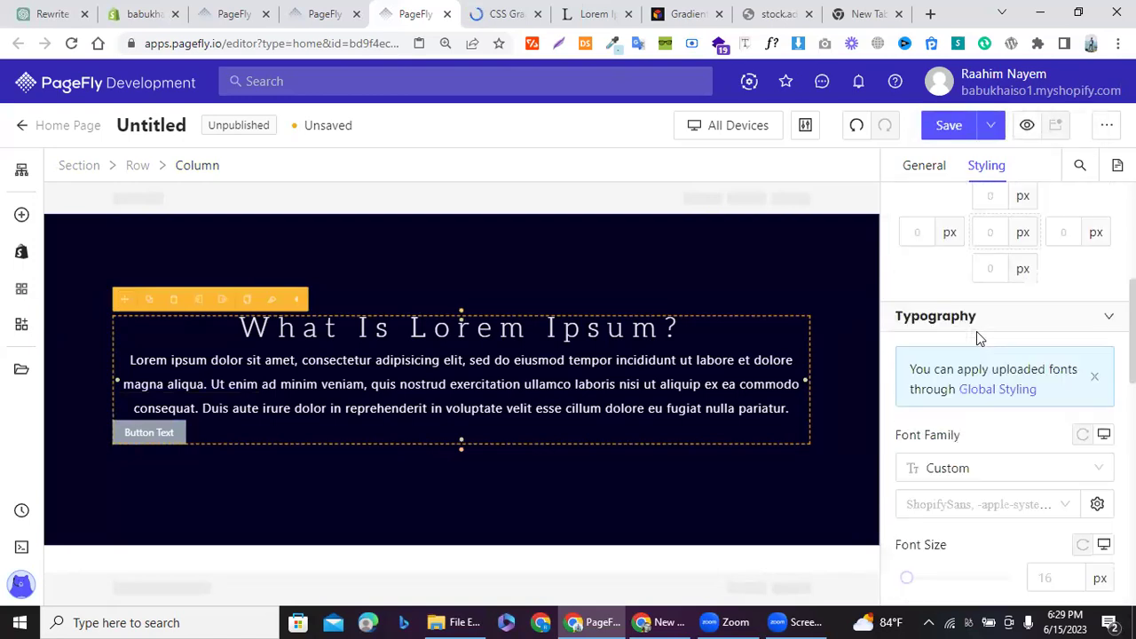
{"action": "scroll", "coordinate": [978, 331], "scroll_direction": "down", "scroll_amount": 3}
{"action": "left_click", "coordinate": [976, 243]}
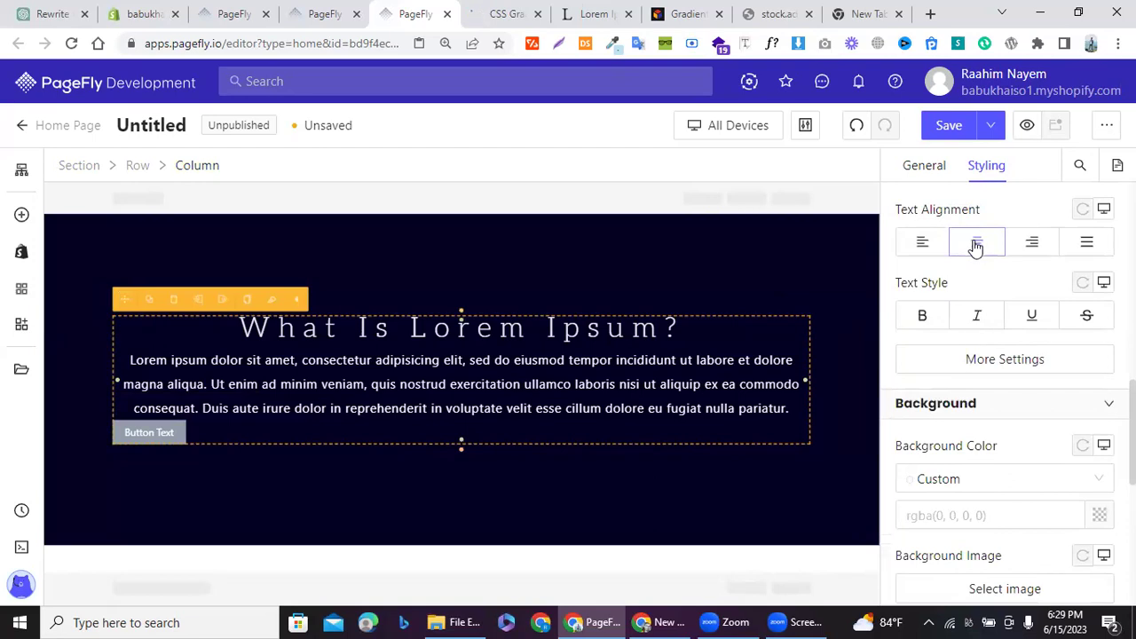
Step: Try a top margin of 10 px on the column and clear it again
{"action": "scroll", "coordinate": [938, 314], "scroll_direction": "up", "scroll_amount": 5}
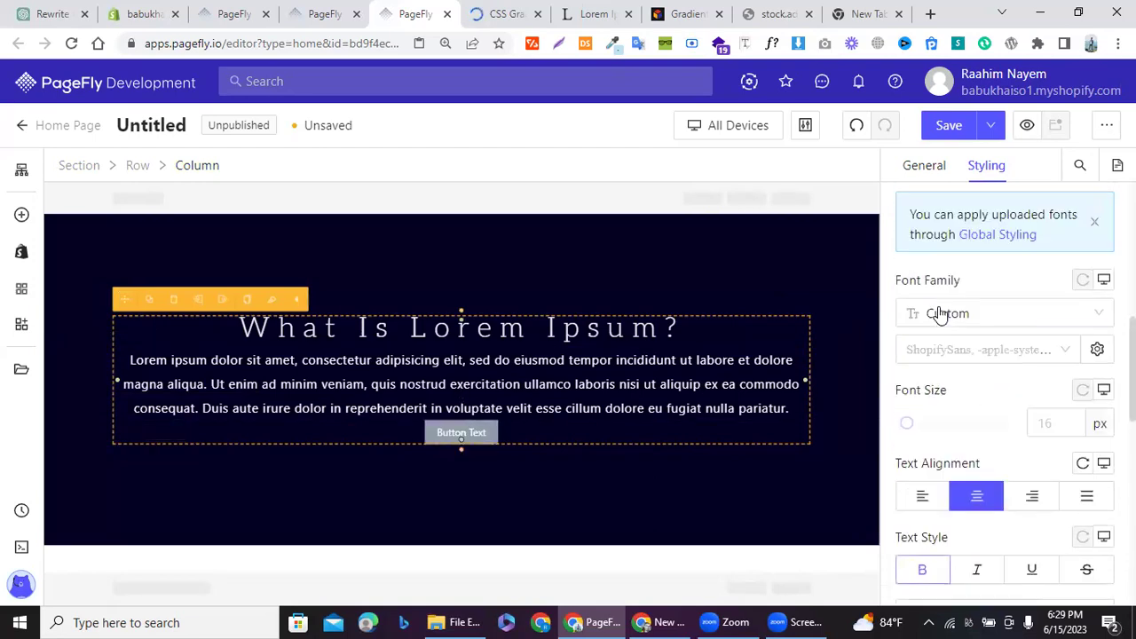
{"action": "scroll", "coordinate": [940, 310], "scroll_direction": "up", "scroll_amount": 3}
{"action": "left_click", "coordinate": [991, 412]}
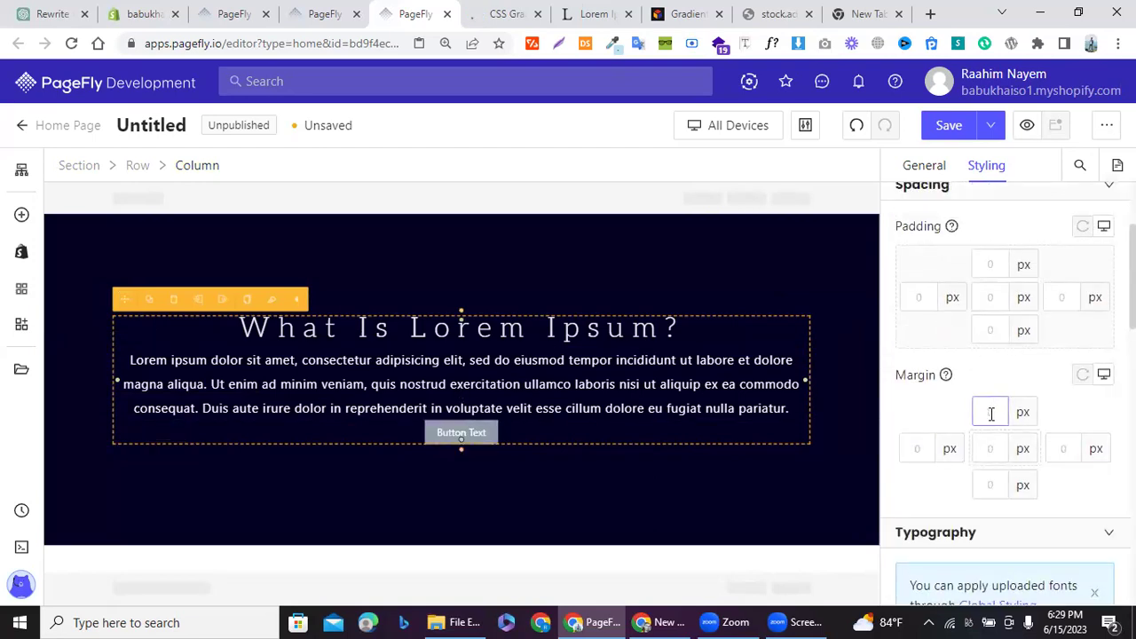
{"action": "type", "text": "10"}
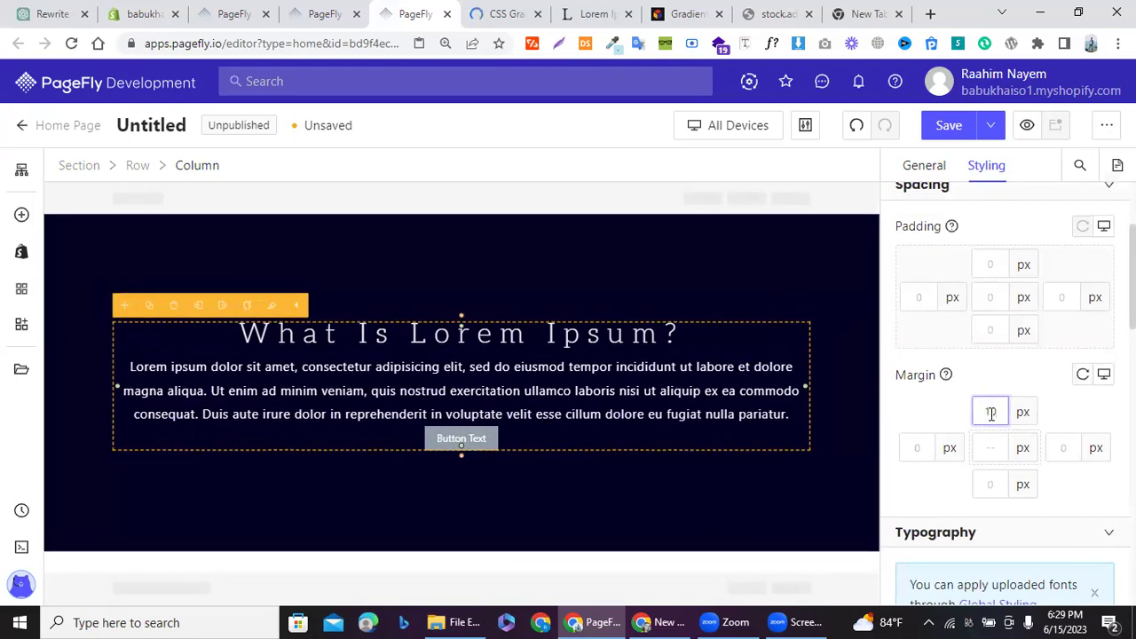
{"action": "key", "text": "BackSpace"}
{"action": "key", "text": "BackSpace"}
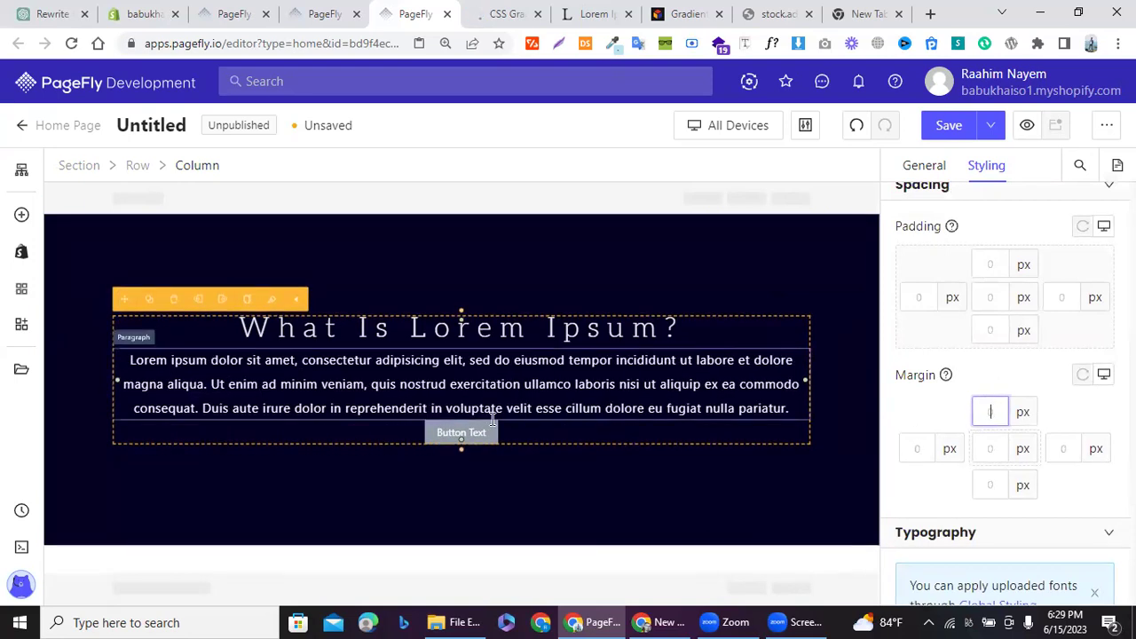
Step: Set the button's top margin to 20 px
{"action": "left_click", "coordinate": [470, 432]}
{"action": "double_click", "coordinate": [473, 432]}
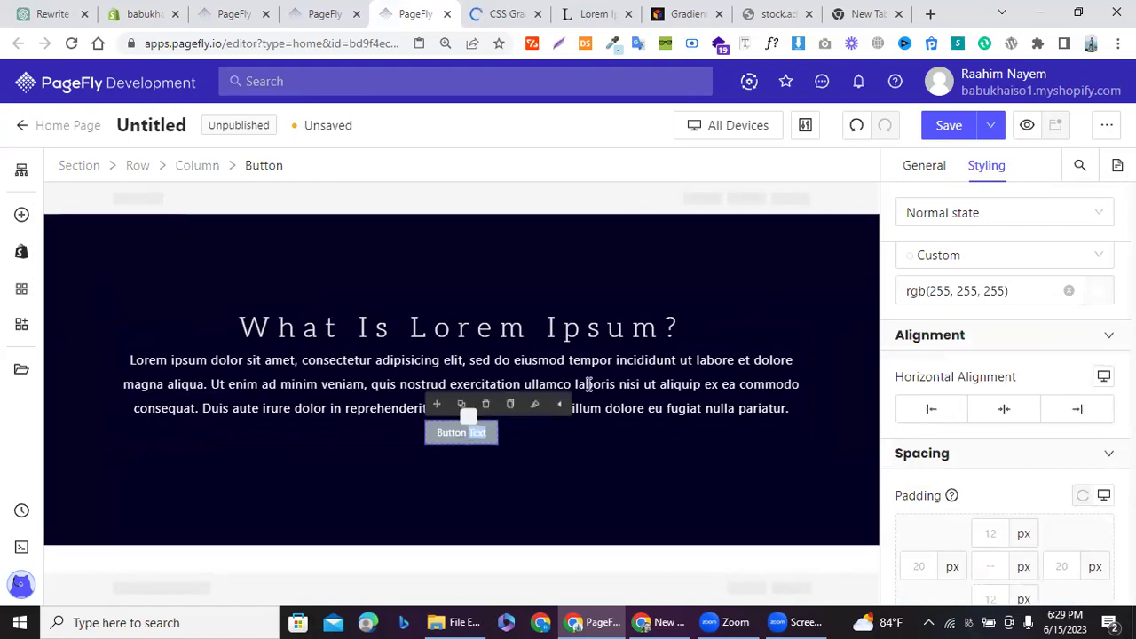
{"action": "scroll", "coordinate": [999, 281], "scroll_direction": "down", "scroll_amount": 1}
{"action": "scroll", "coordinate": [999, 281], "scroll_direction": "down", "scroll_amount": 2}
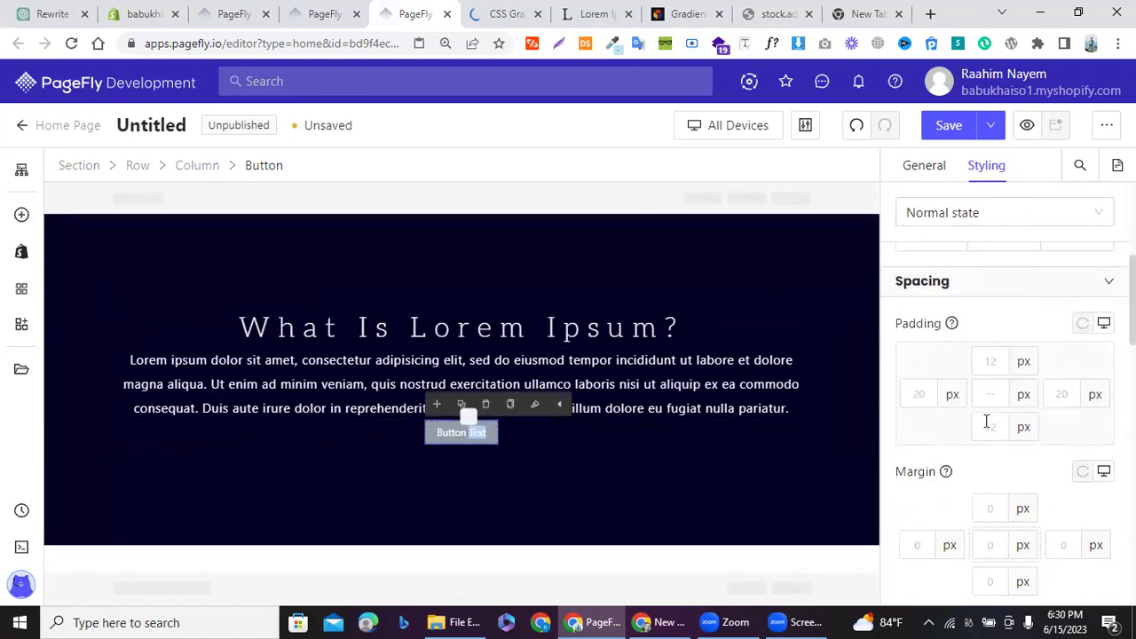
{"action": "left_click", "coordinate": [987, 510]}
{"action": "type", "text": "10"}
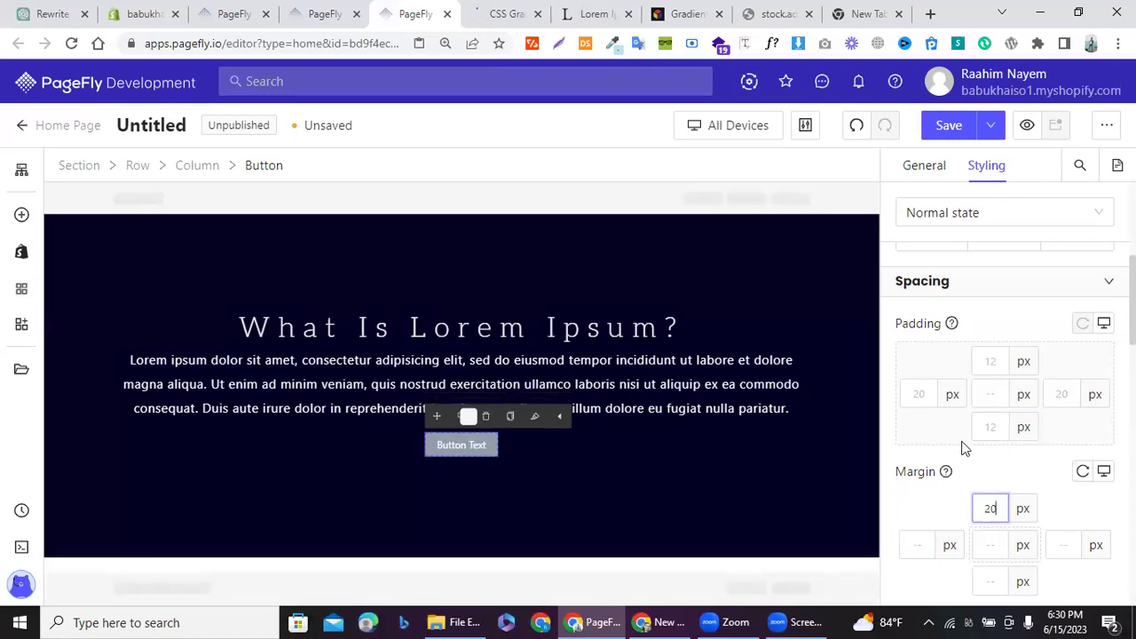
Step: Set the button's top padding to 15 px and its bottom padding to 35 px
{"action": "left_click", "coordinate": [989, 371]}
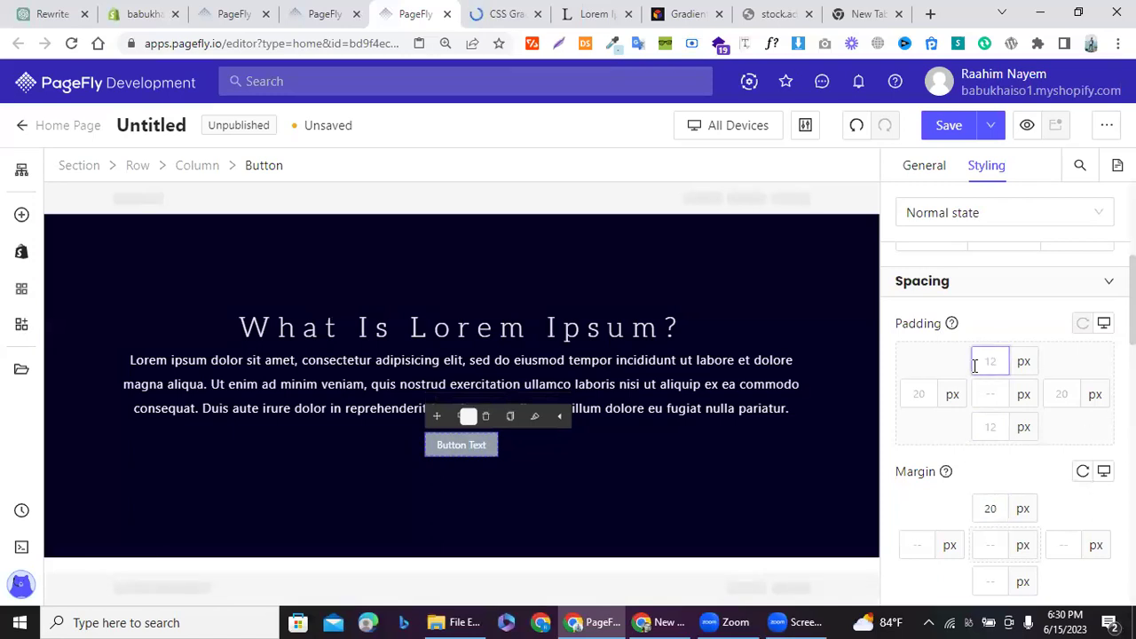
{"action": "type", "text": "15"}
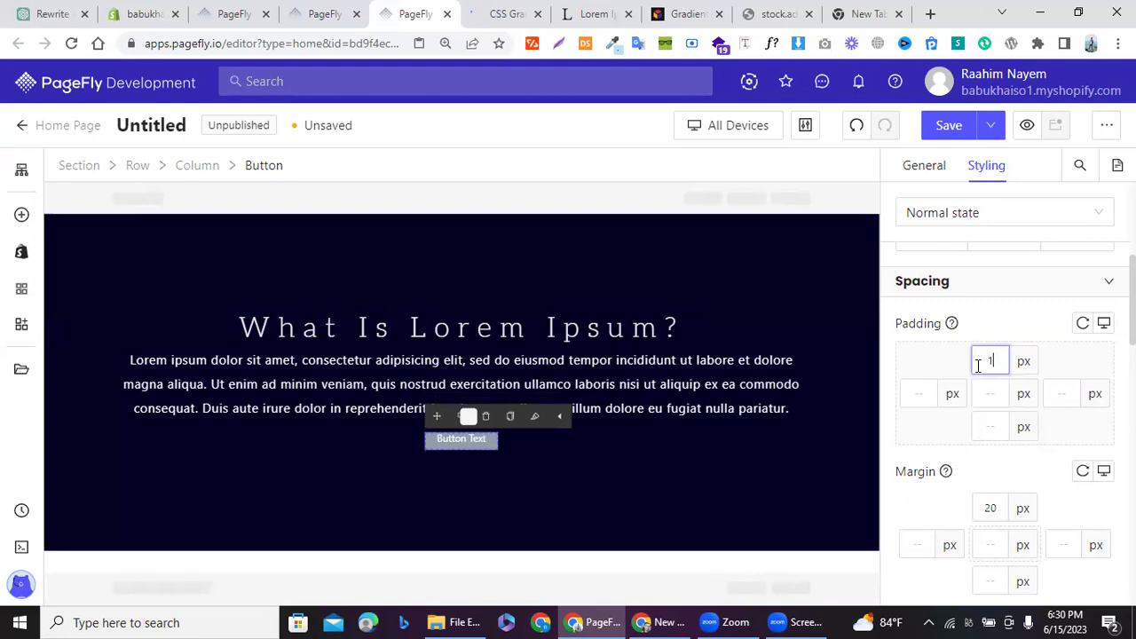
{"action": "left_click", "coordinate": [985, 432]}
{"action": "type", "text": "14"}
{"action": "key", "text": "BackSpace"}
{"action": "key", "text": "BackSpace"}
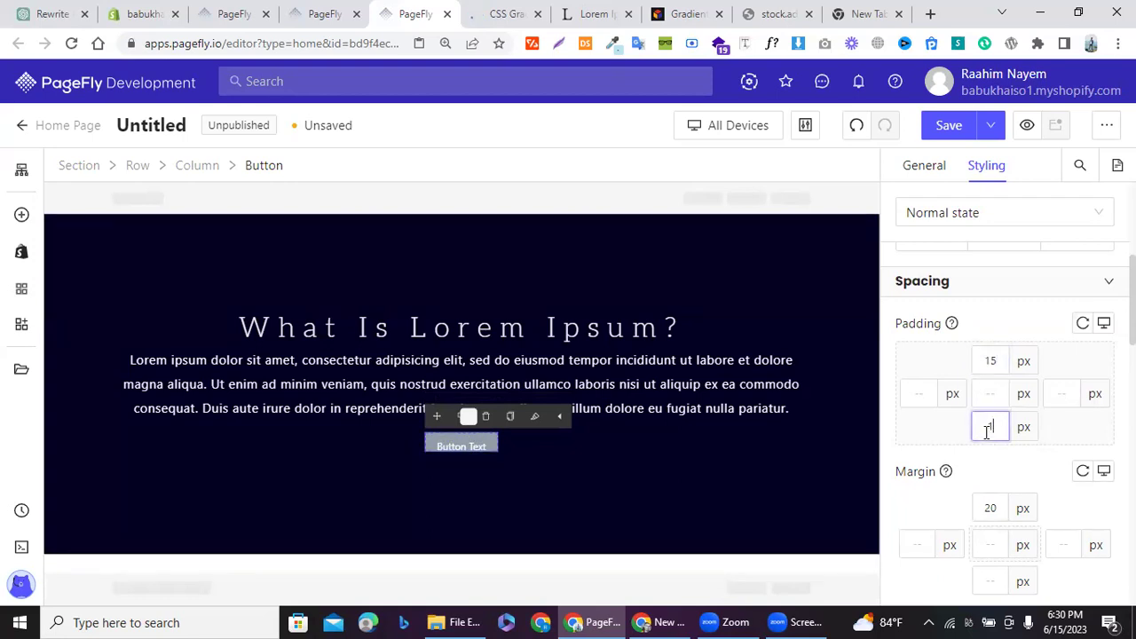
{"action": "type", "text": "15"}
Step: Set the button's top padding to 35 px and its left and right padding to 50 px
{"action": "left_click", "coordinate": [991, 367]}
{"action": "key", "text": "BackSpace"}
{"action": "key", "text": "BackSpace"}
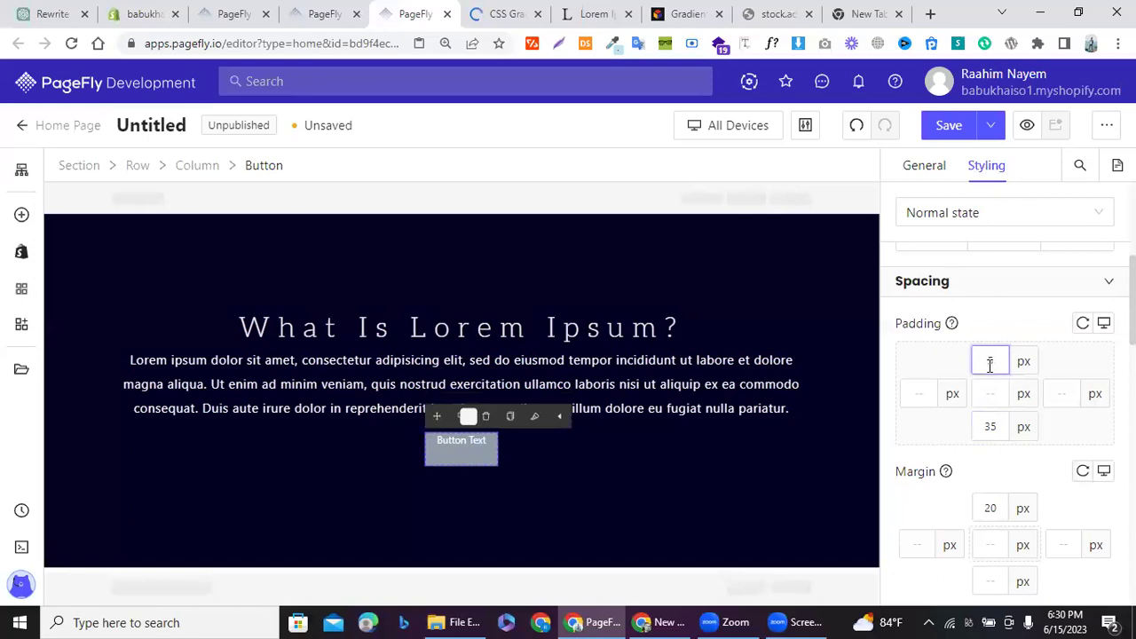
{"action": "type", "text": "35"}
{"action": "left_click", "coordinate": [917, 392]}
{"action": "type", "text": "35"}
{"action": "key", "text": "BackSpace"}
{"action": "type", "text": "0"}
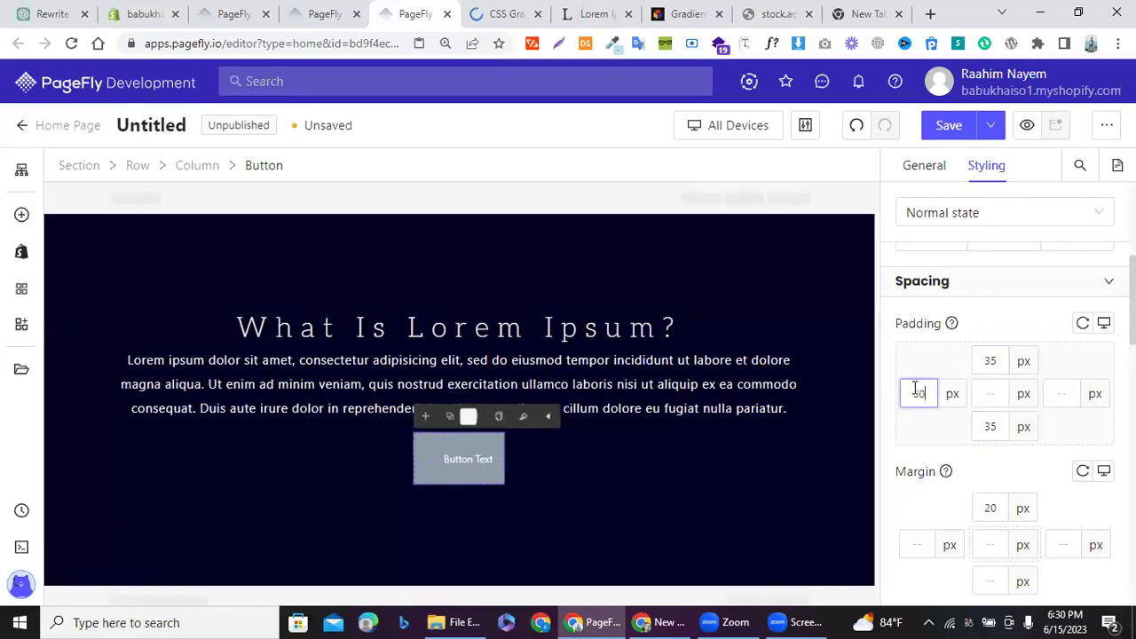
{"action": "left_click", "coordinate": [1050, 392]}
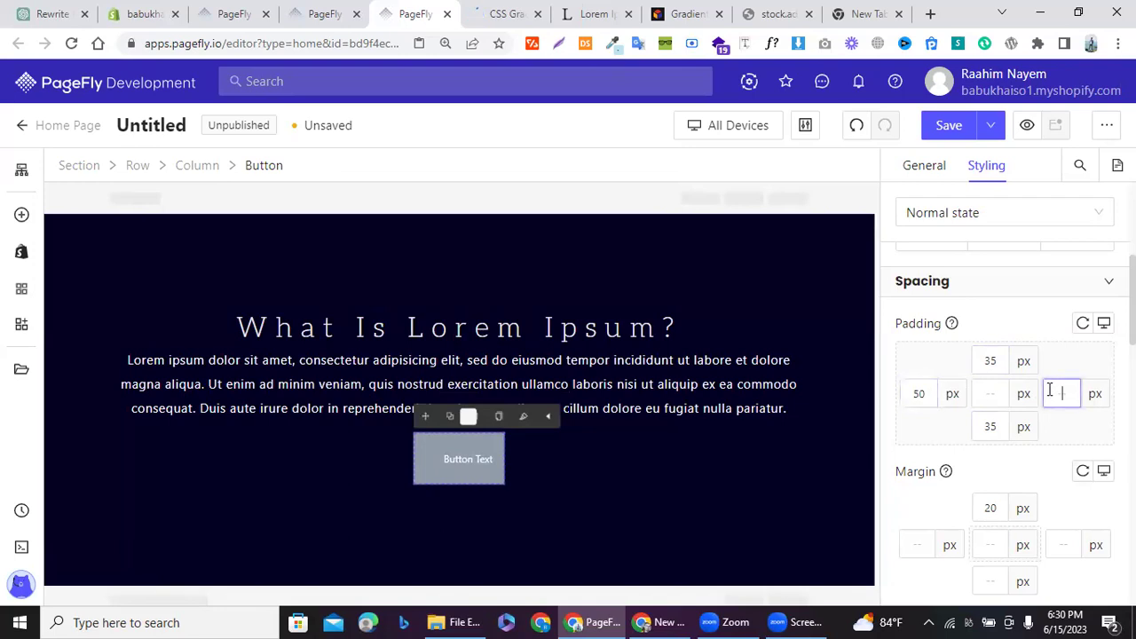
{"action": "type", "text": "50"}
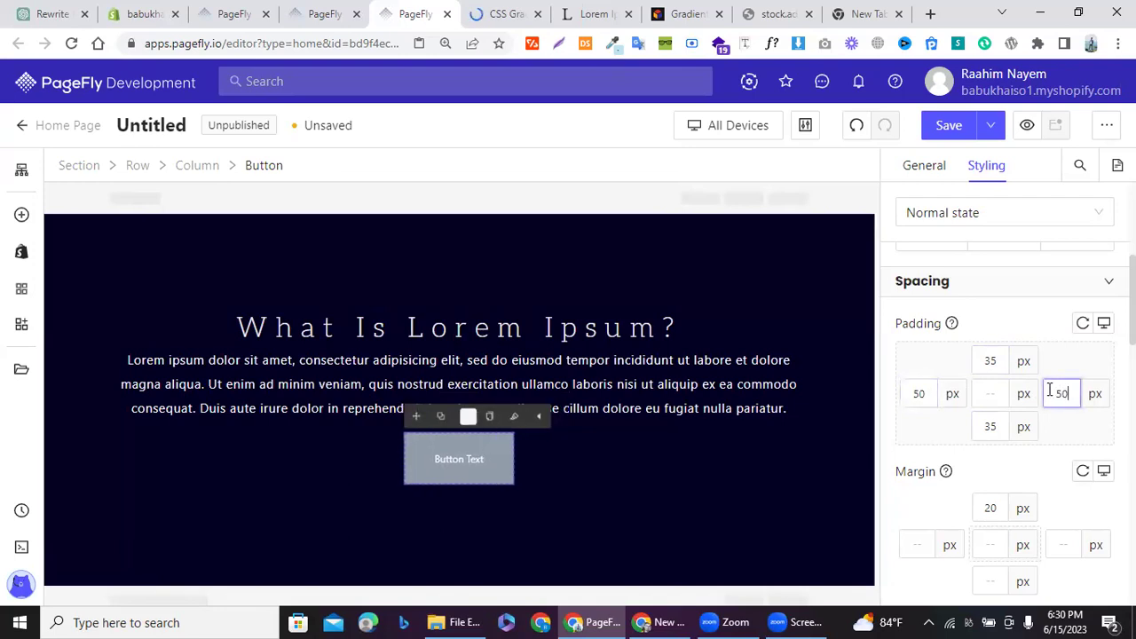
Step: Reduce the button's top and bottom padding to 25 px each
{"action": "left_click", "coordinate": [990, 360]}
{"action": "key", "text": "BackSpace"}
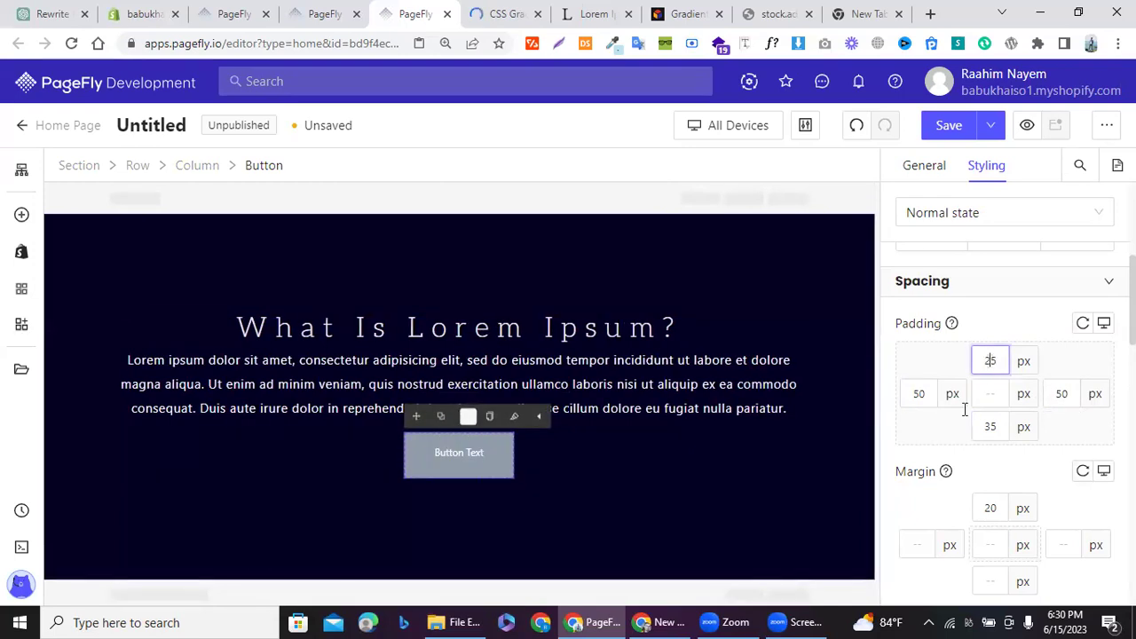
{"action": "left_click", "coordinate": [990, 426]}
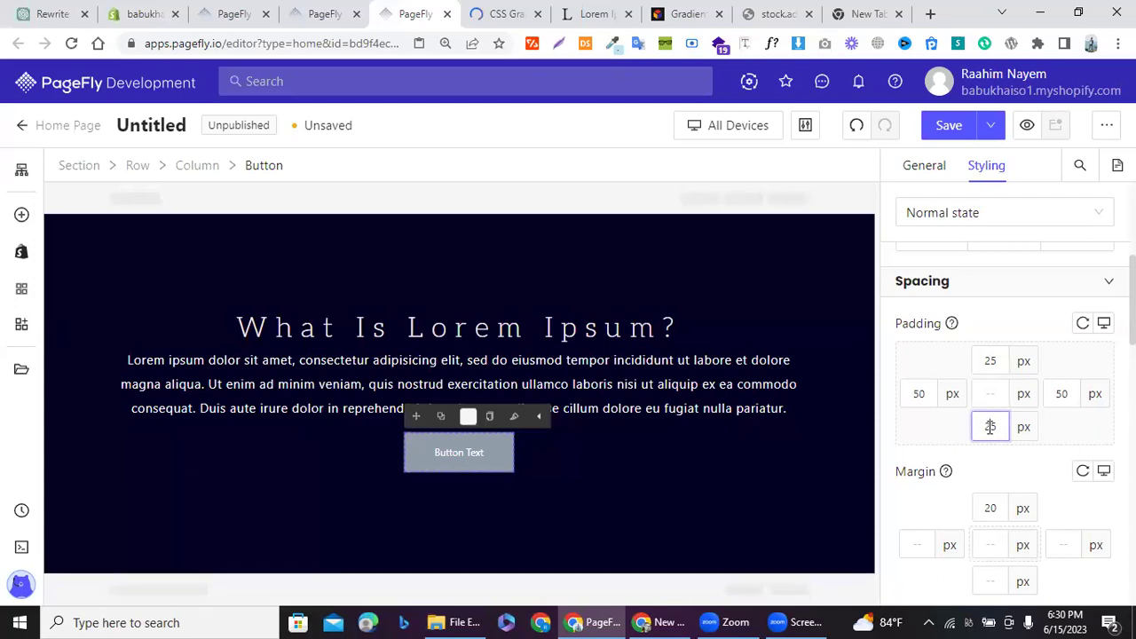
Step: Replace the button's text with "Shop Now"
{"action": "left_click", "coordinate": [924, 165]}
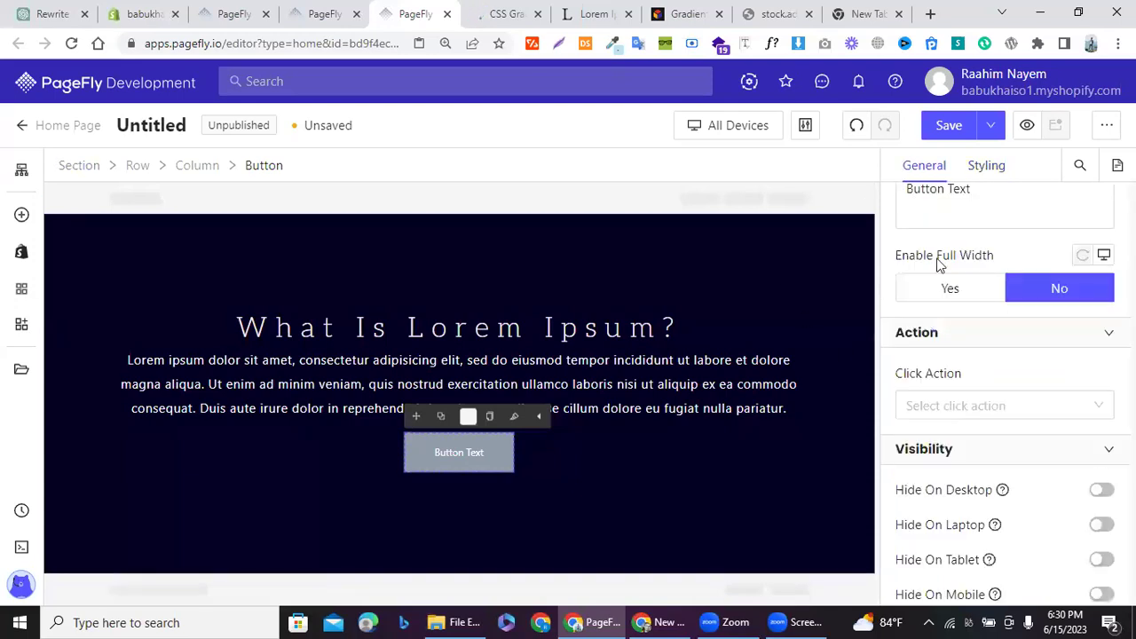
{"action": "scroll", "coordinate": [943, 270], "scroll_direction": "up", "scroll_amount": 1}
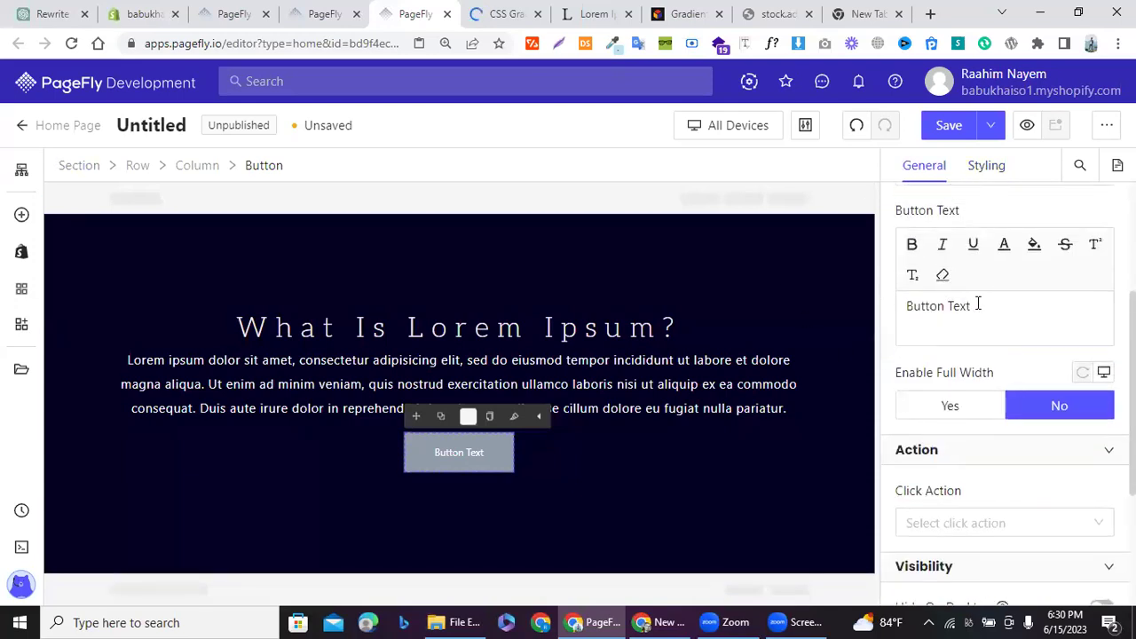
{"action": "triple_click", "coordinate": [976, 305]}
{"action": "key", "text": "BackSpace"}
{"action": "type", "text": "Shop NOw"}
{"action": "key", "text": "BackSpace"}
{"action": "key", "text": "BackSpace"}
{"action": "type", "text": "ow"}
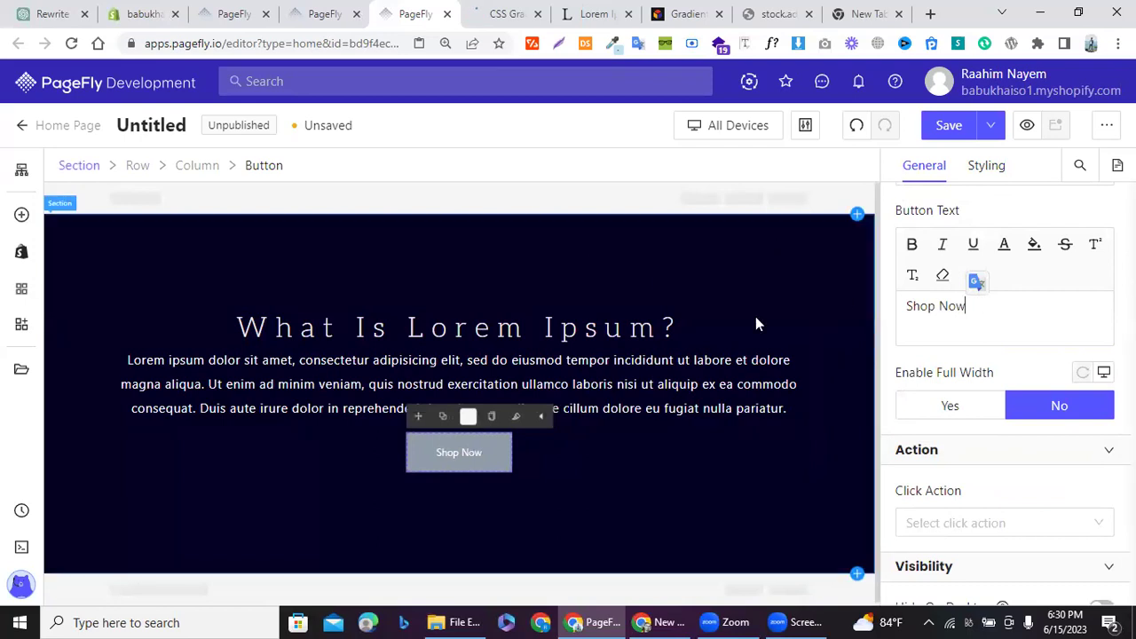
Step: Set the button's click action to Go To URL
{"action": "scroll", "coordinate": [972, 349], "scroll_direction": "down", "scroll_amount": 1}
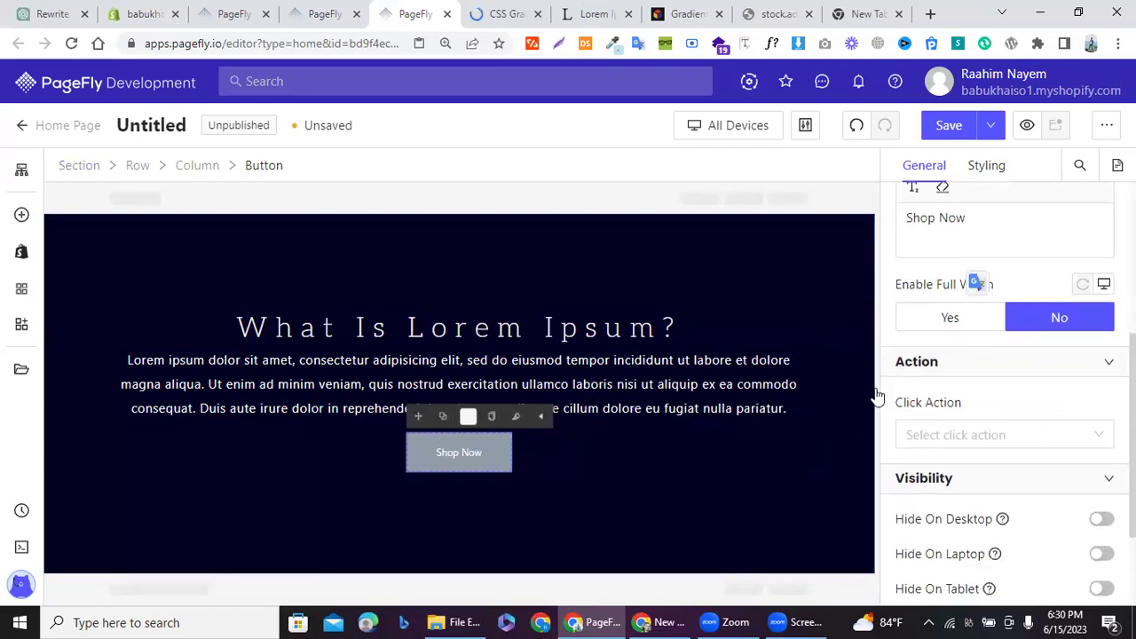
{"action": "left_click", "coordinate": [969, 442]}
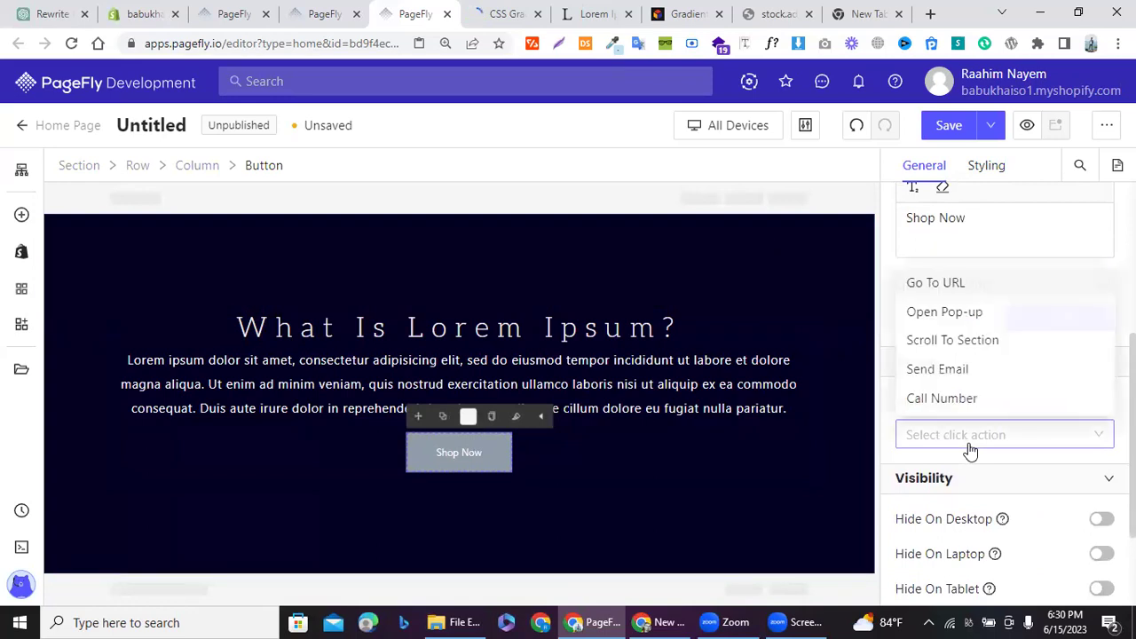
{"action": "left_click", "coordinate": [933, 282]}
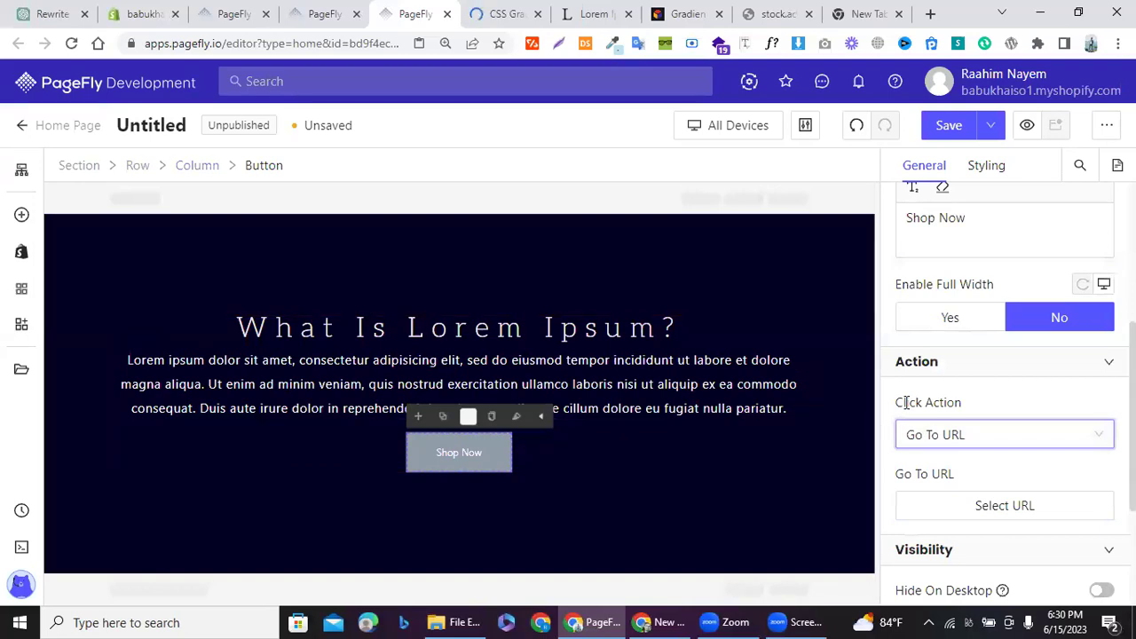
Step: Open the URL selection for the button and look through the store pages available as link targets
{"action": "left_click", "coordinate": [976, 512]}
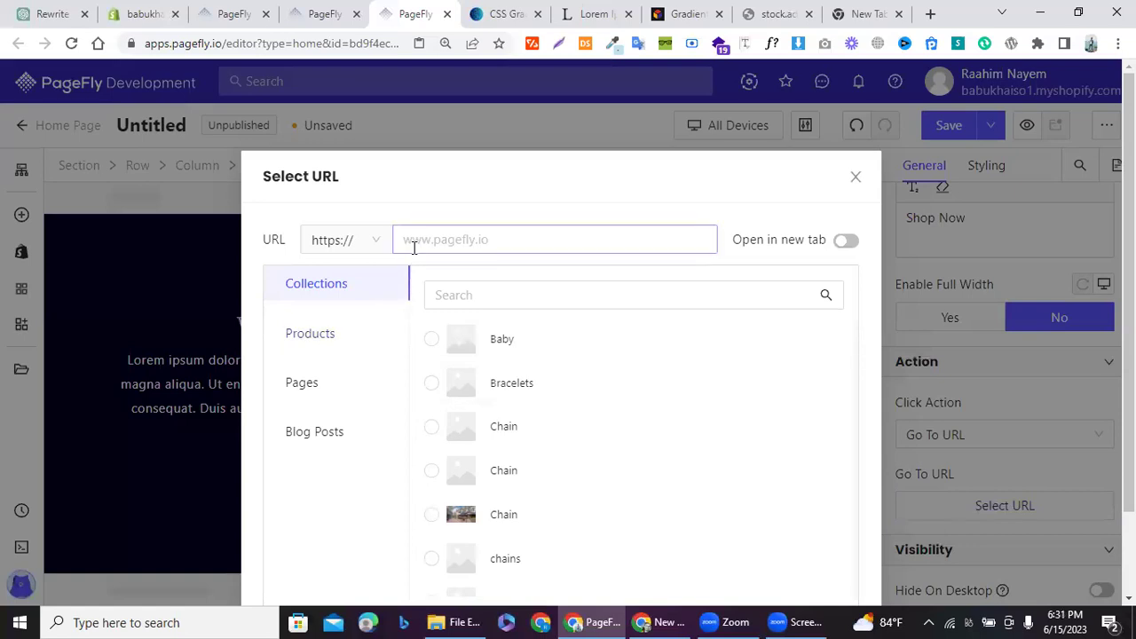
{"action": "left_click", "coordinate": [338, 399]}
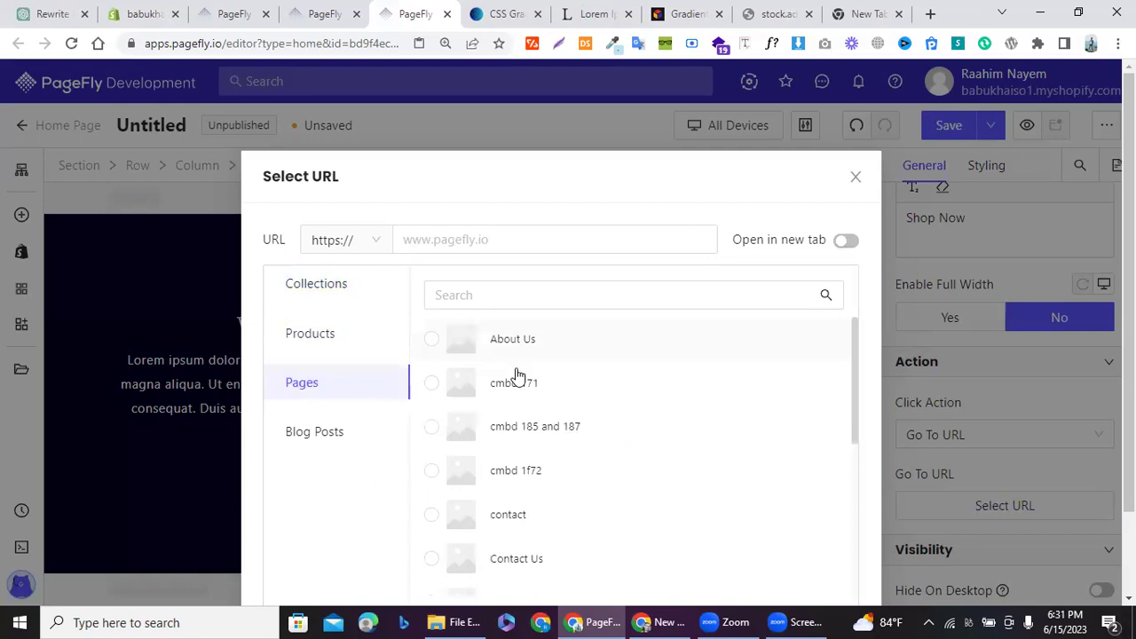
{"action": "scroll", "coordinate": [497, 424], "scroll_direction": "down", "scroll_amount": 5}
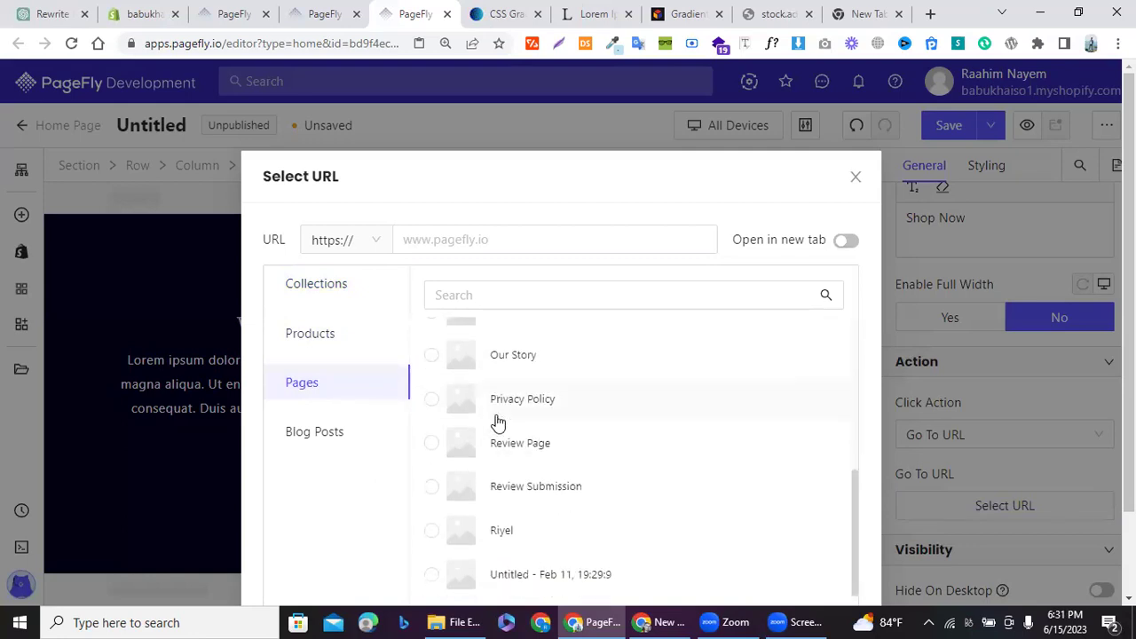
{"action": "scroll", "coordinate": [498, 423], "scroll_direction": "up", "scroll_amount": 5}
{"action": "left_click", "coordinate": [472, 245]}
{"action": "left_click", "coordinate": [472, 245]}
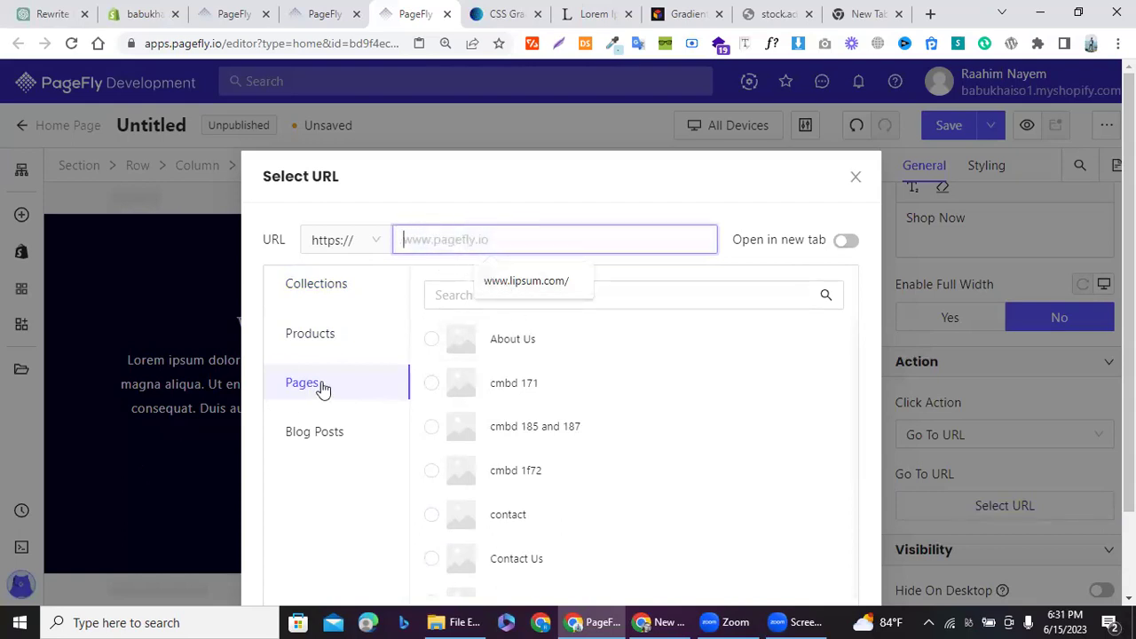
Step: Try the 10 Day Juice Cleanse product as the button's link with opening in a new tab enabled, and close the URL selection unapplied
{"action": "left_click", "coordinate": [323, 339]}
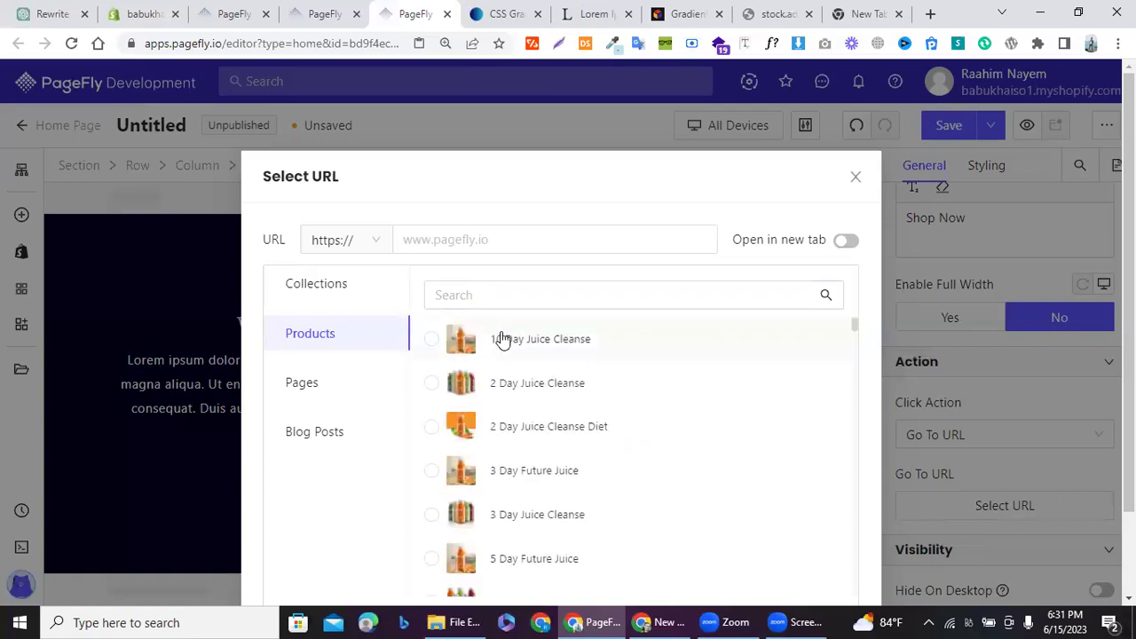
{"action": "left_click", "coordinate": [502, 340]}
{"action": "scroll", "coordinate": [680, 426], "scroll_direction": "down", "scroll_amount": 10}
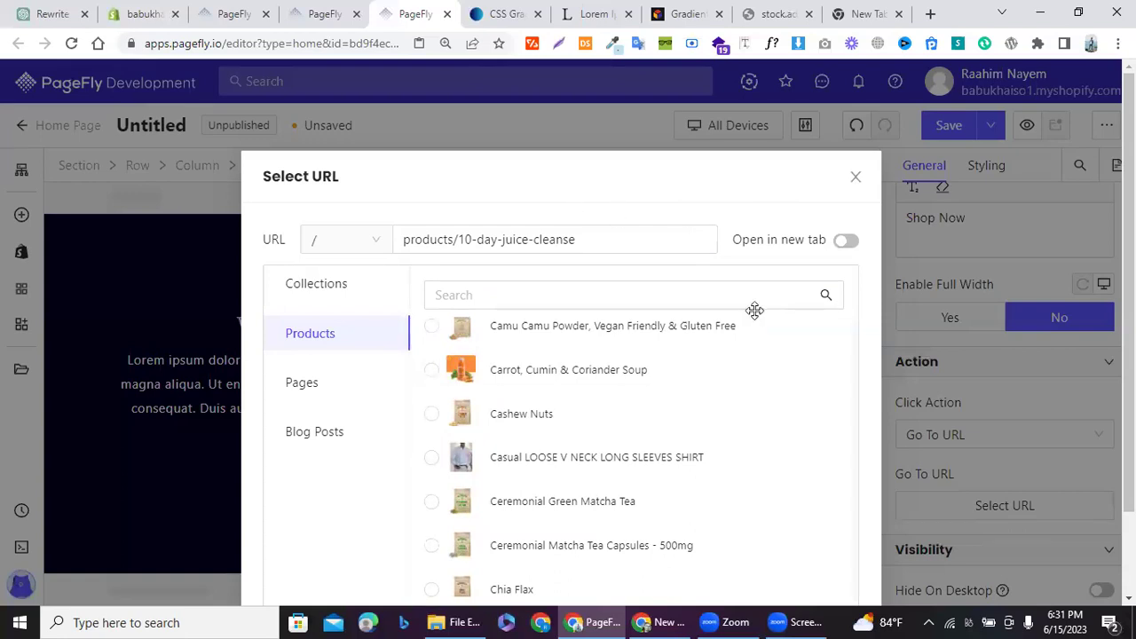
{"action": "triple_click", "coordinate": [834, 240]}
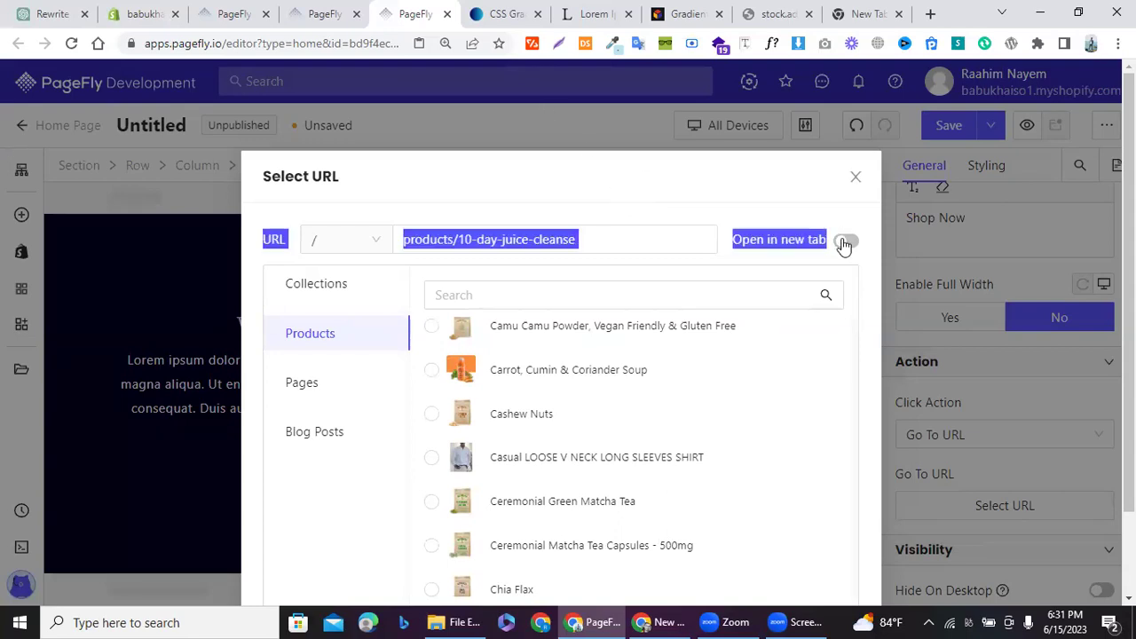
{"action": "left_click", "coordinate": [845, 241]}
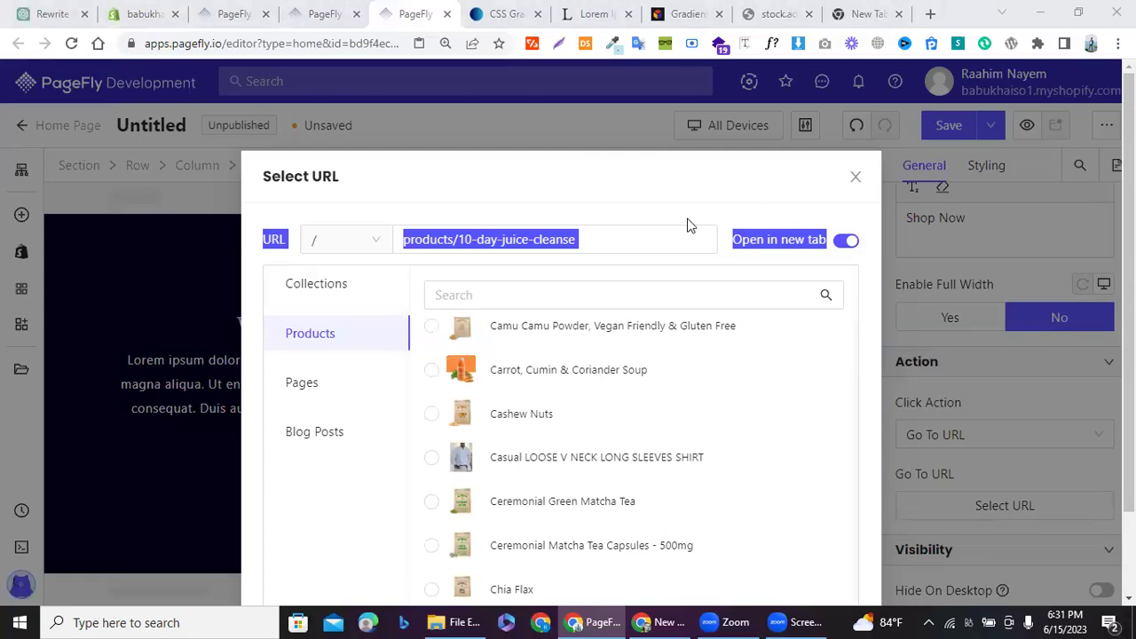
{"action": "scroll", "coordinate": [788, 436], "scroll_direction": "down", "scroll_amount": 3}
{"action": "left_click", "coordinate": [358, 198]}
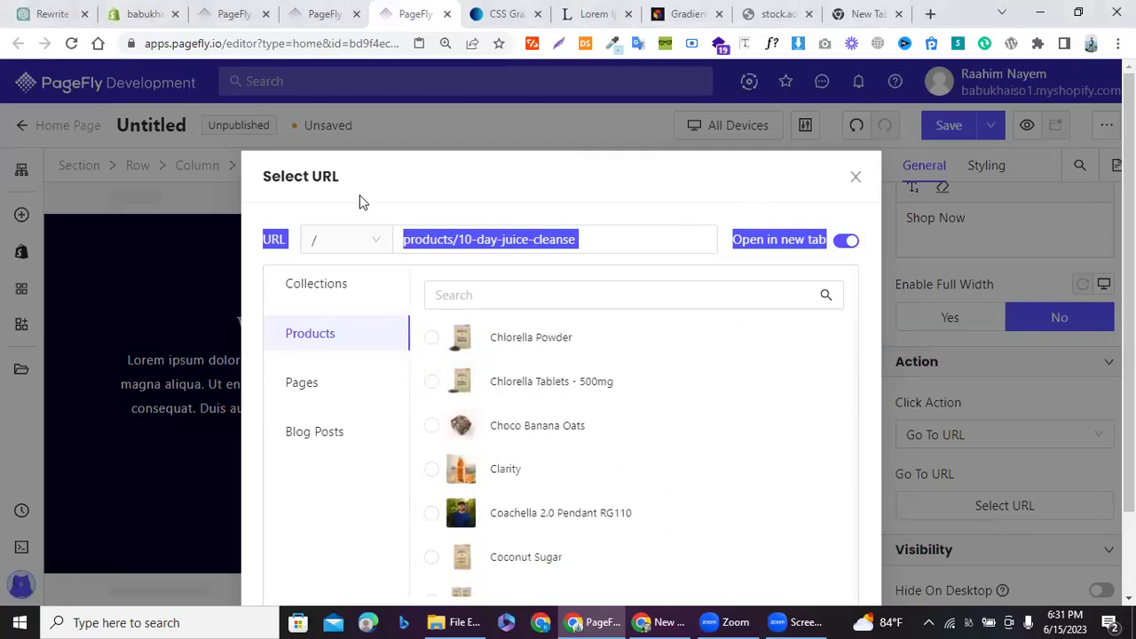
{"action": "left_click", "coordinate": [898, 497]}
Step: Reopen the Go To URL selection and apply the 10 Day Juice Cleanse product as the button's link
{"action": "left_click", "coordinate": [934, 439]}
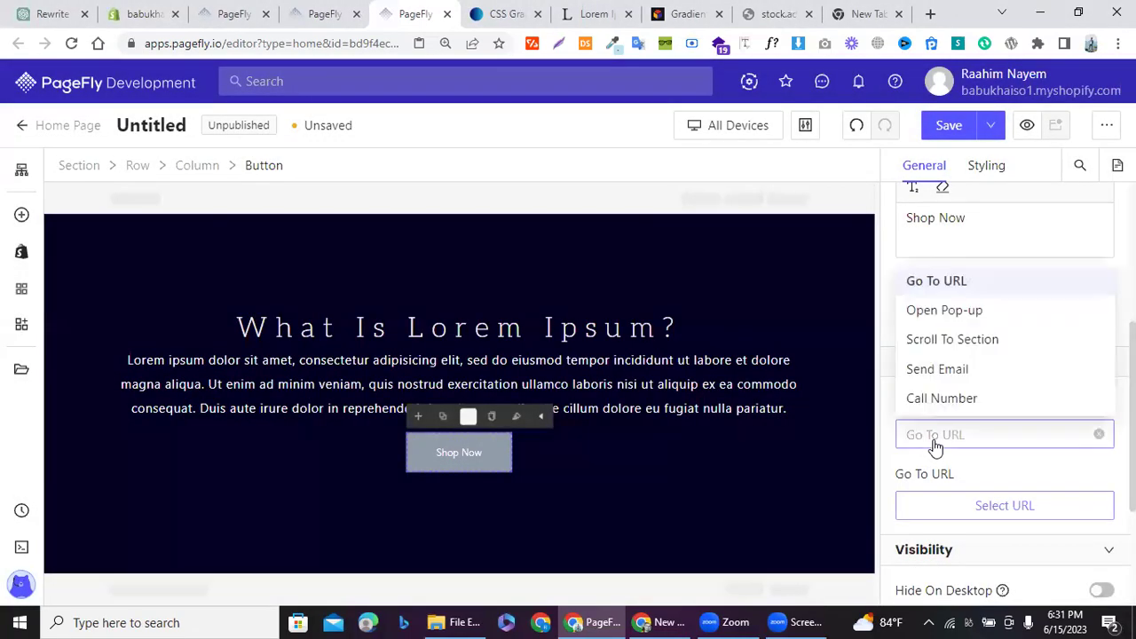
{"action": "left_click", "coordinate": [927, 279]}
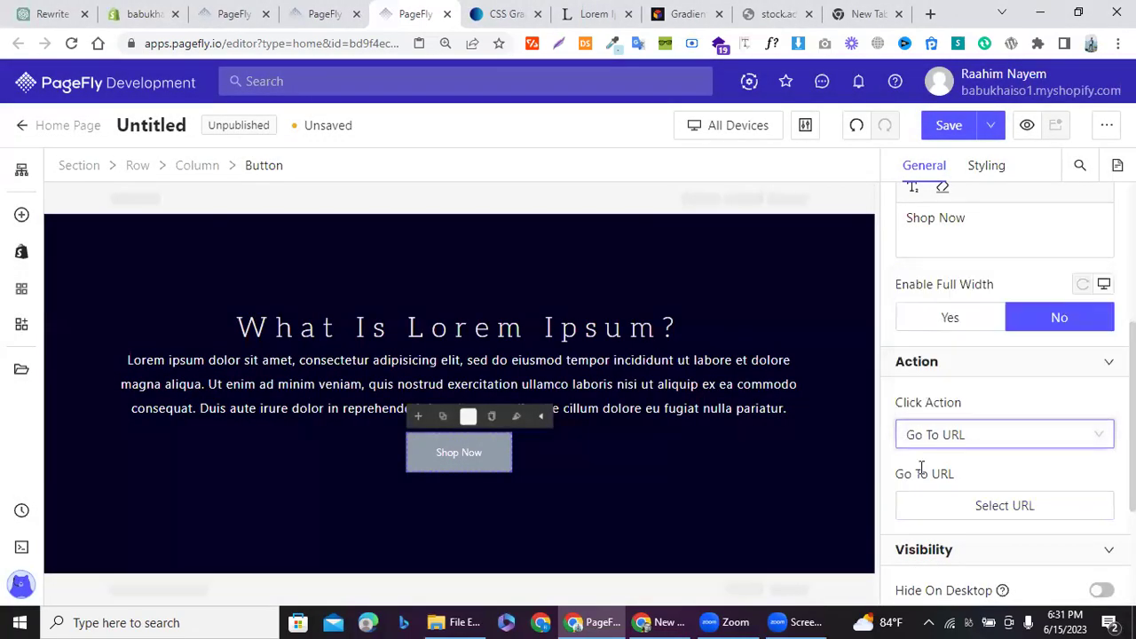
{"action": "left_click", "coordinate": [930, 505]}
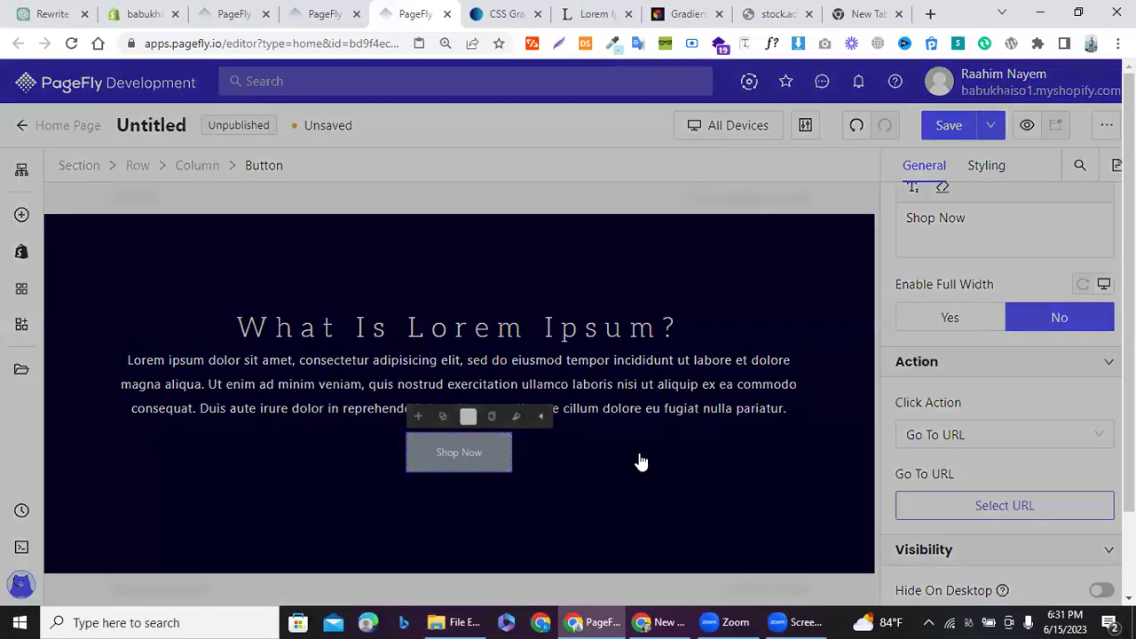
{"action": "scroll", "coordinate": [426, 372], "scroll_direction": "down", "scroll_amount": 5}
{"action": "scroll", "coordinate": [435, 385], "scroll_direction": "up", "scroll_amount": 3}
{"action": "scroll", "coordinate": [436, 384], "scroll_direction": "up", "scroll_amount": 10}
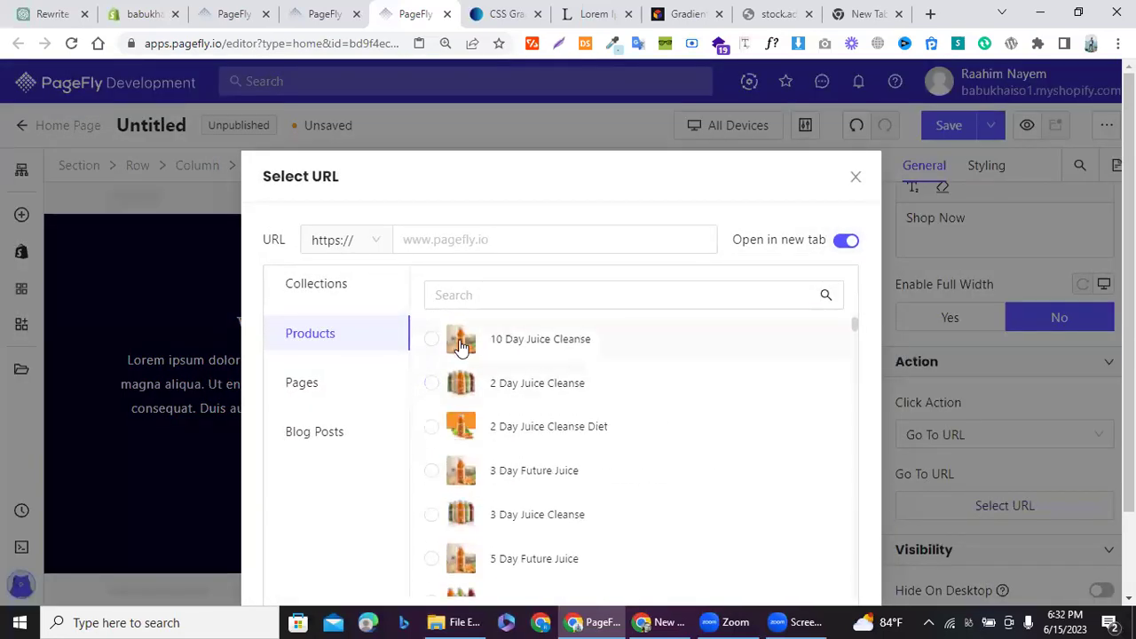
{"action": "left_click", "coordinate": [461, 346]}
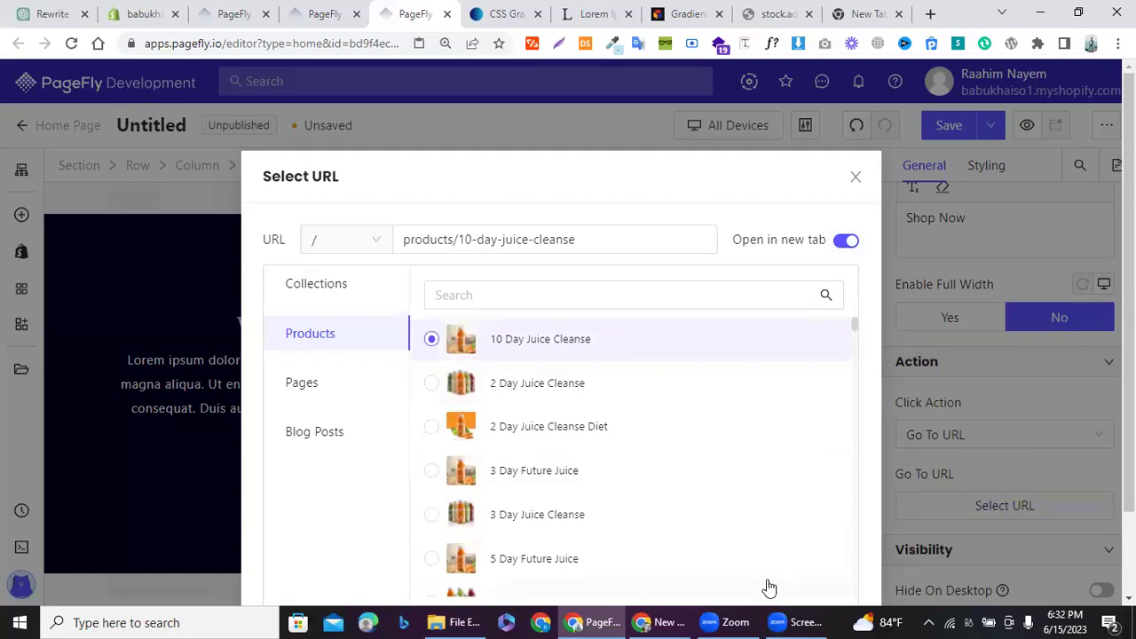
{"action": "scroll", "coordinate": [851, 563], "scroll_direction": "down", "scroll_amount": 10}
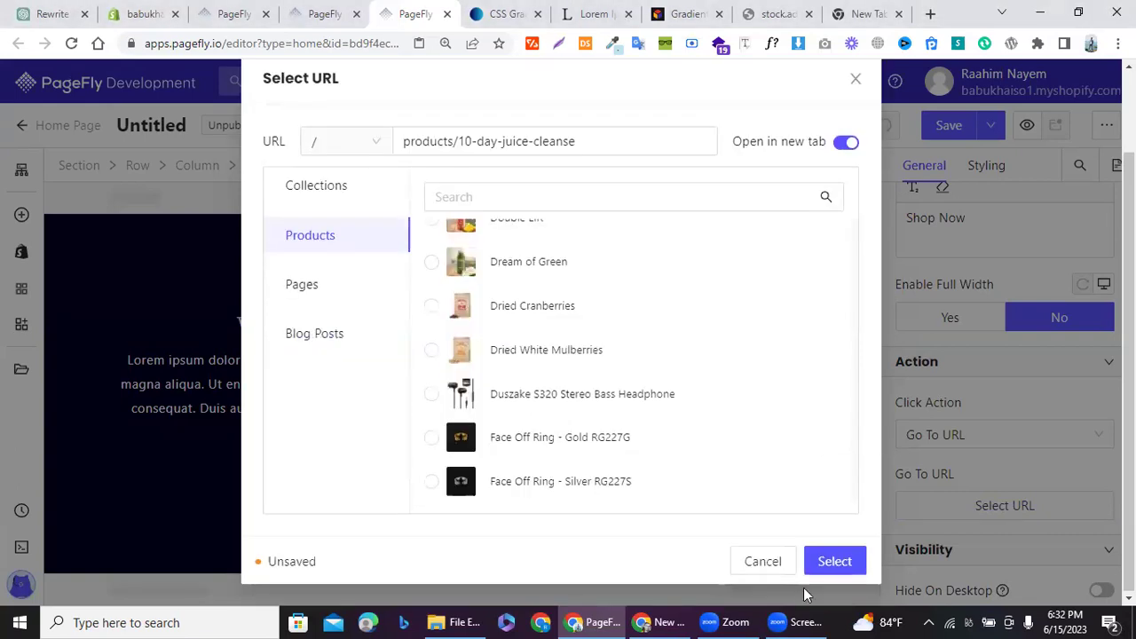
{"action": "left_click", "coordinate": [830, 562]}
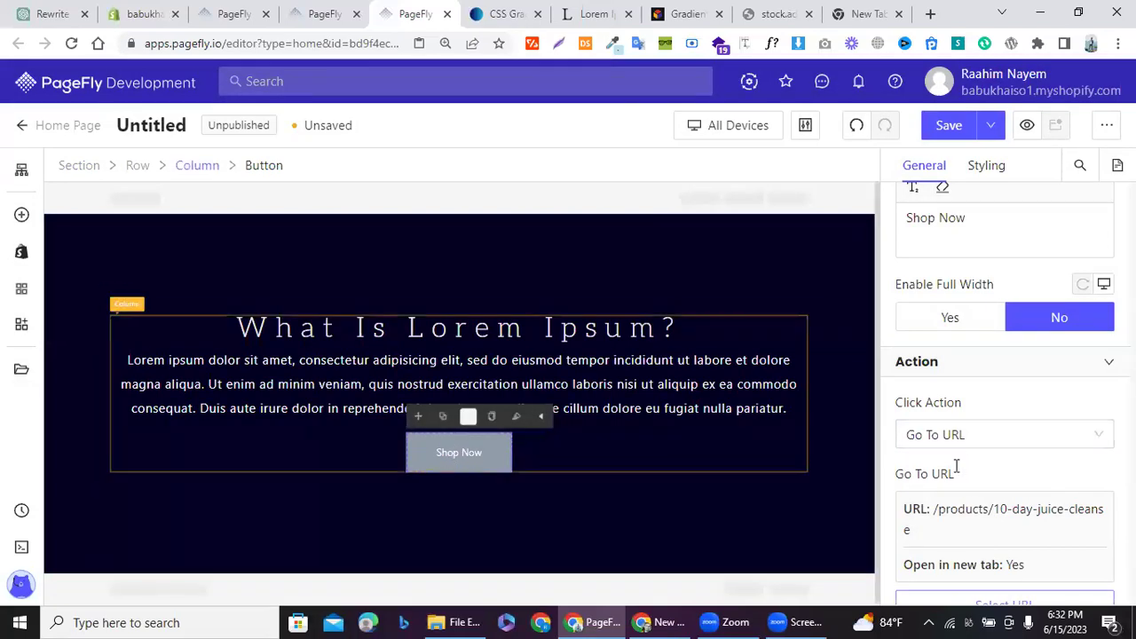
Step: Try Open Pop-up as the button's click action and switch it to Send Email
{"action": "left_click", "coordinate": [938, 444]}
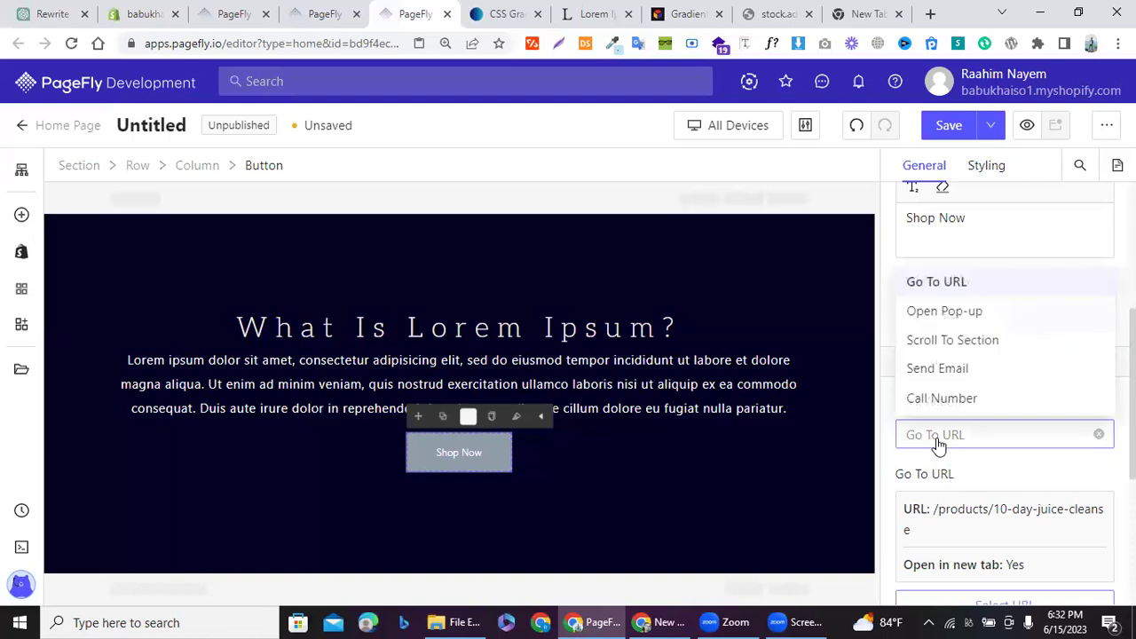
{"action": "left_click", "coordinate": [925, 313]}
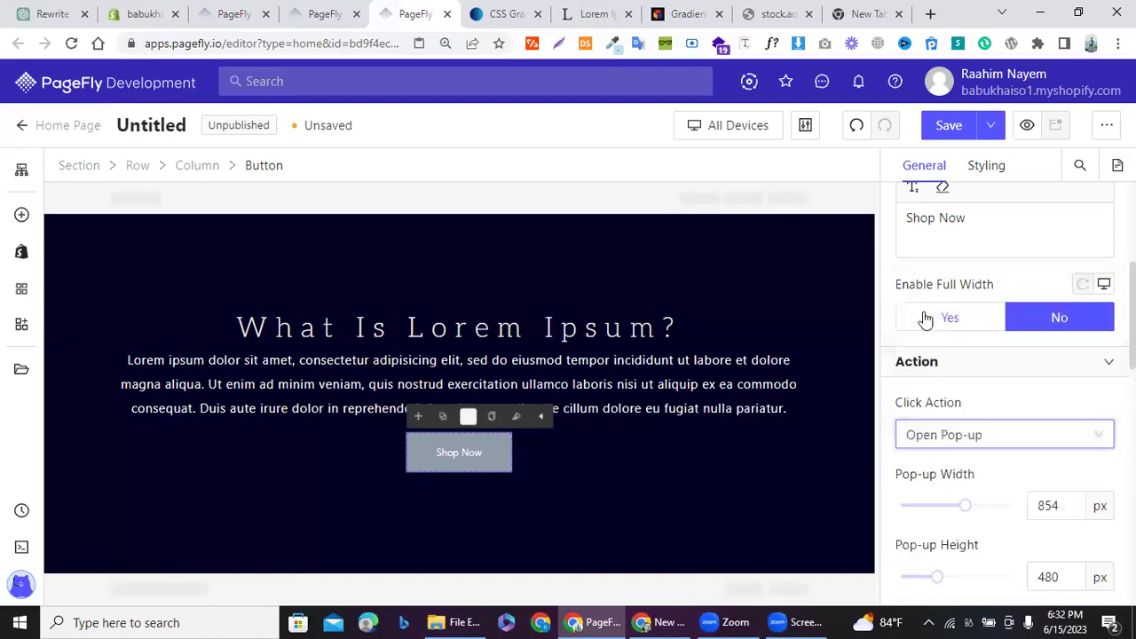
{"action": "left_click", "coordinate": [938, 434]}
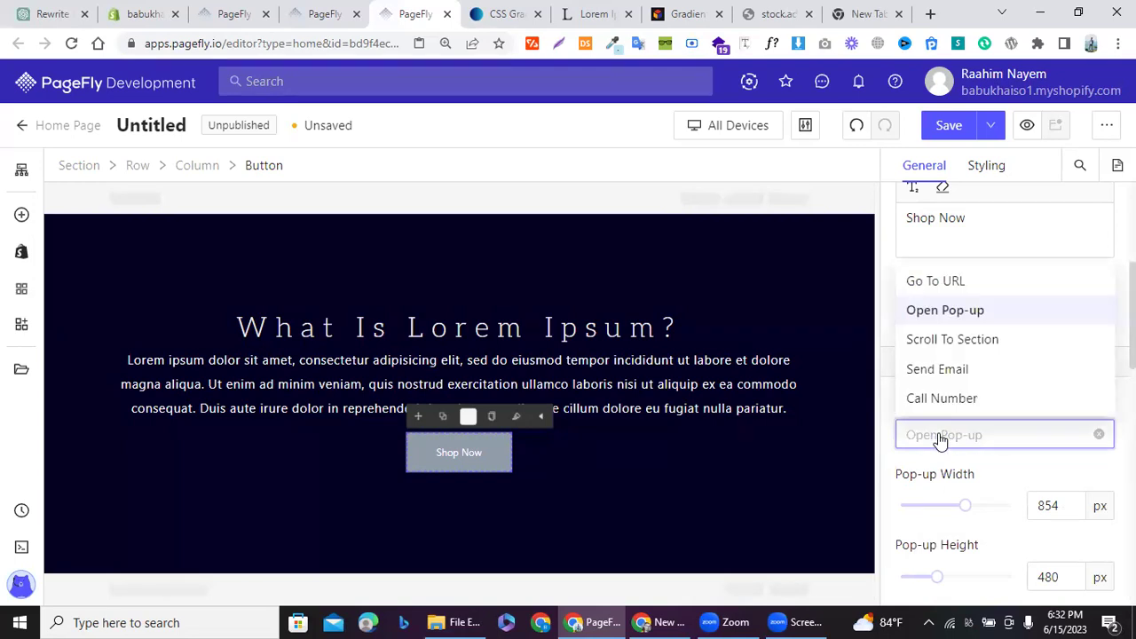
{"action": "left_click", "coordinate": [926, 371]}
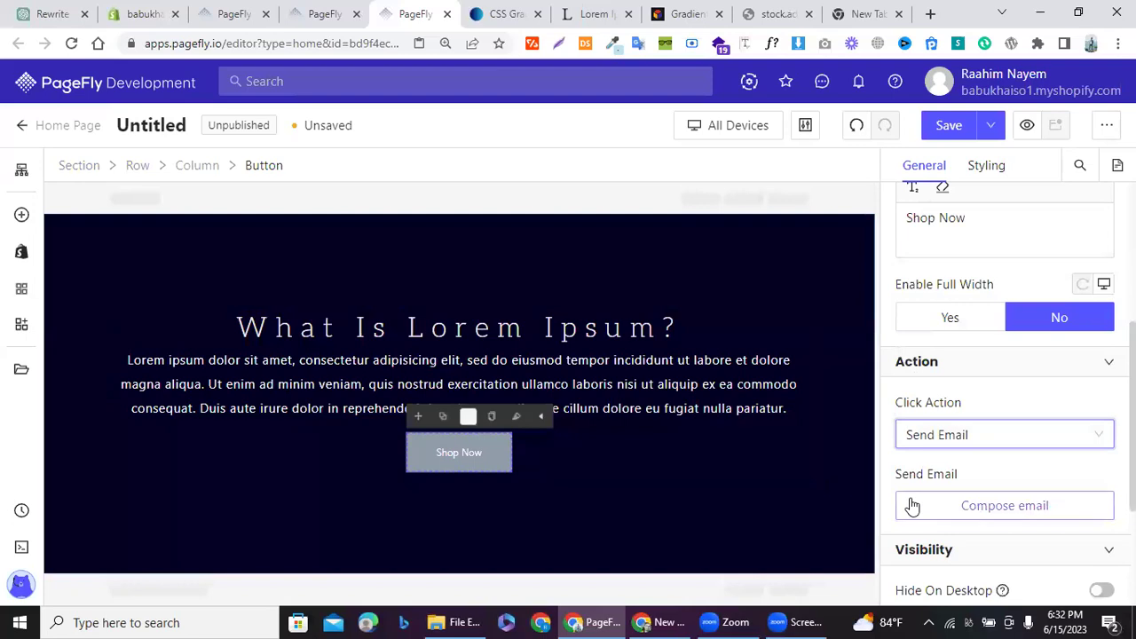
Step: Fill in the destination e-mail in the button's email settings and close them without saving
{"action": "left_click", "coordinate": [914, 504]}
{"action": "left_click", "coordinate": [335, 280]}
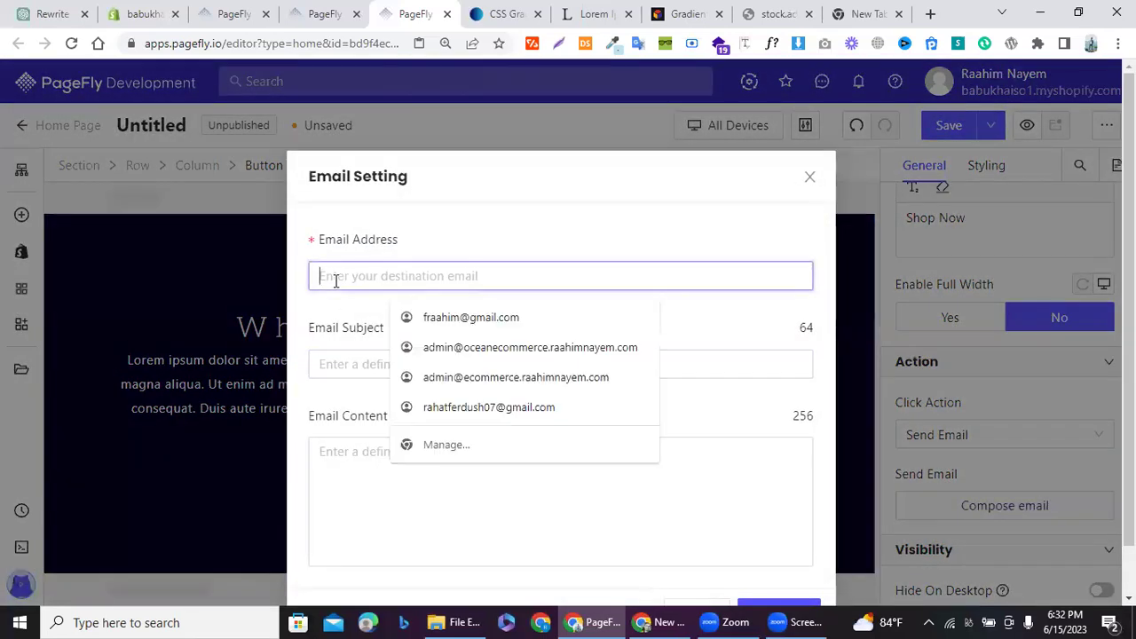
{"action": "left_click", "coordinate": [451, 307]}
{"action": "left_click", "coordinate": [382, 453]}
{"action": "scroll", "coordinate": [382, 453], "scroll_direction": "down", "scroll_amount": 1}
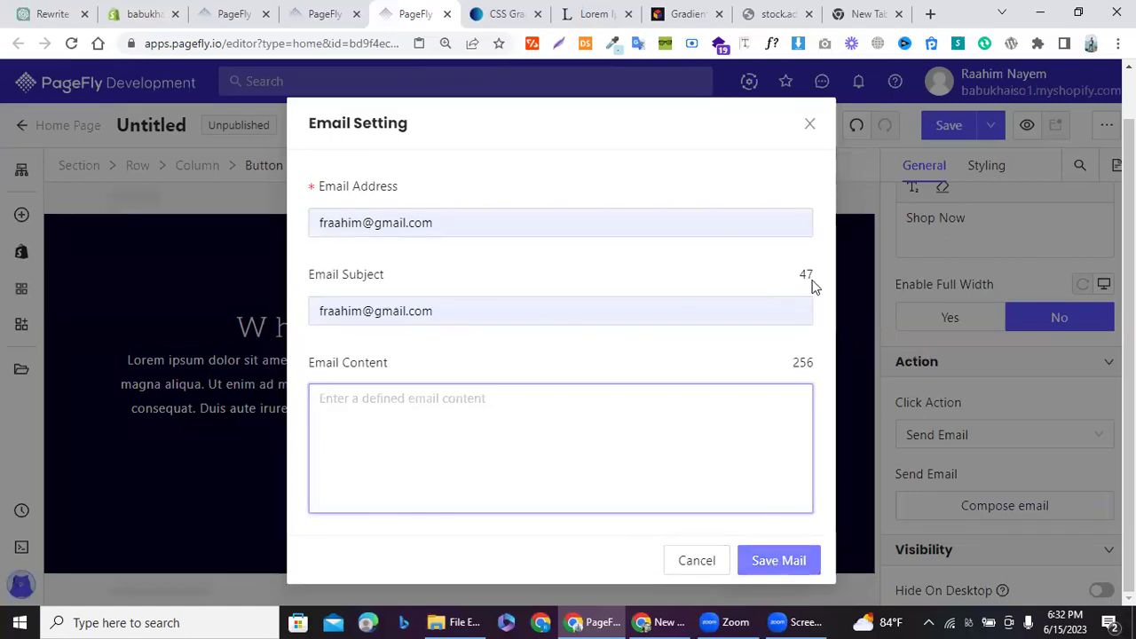
{"action": "left_click", "coordinate": [809, 123]}
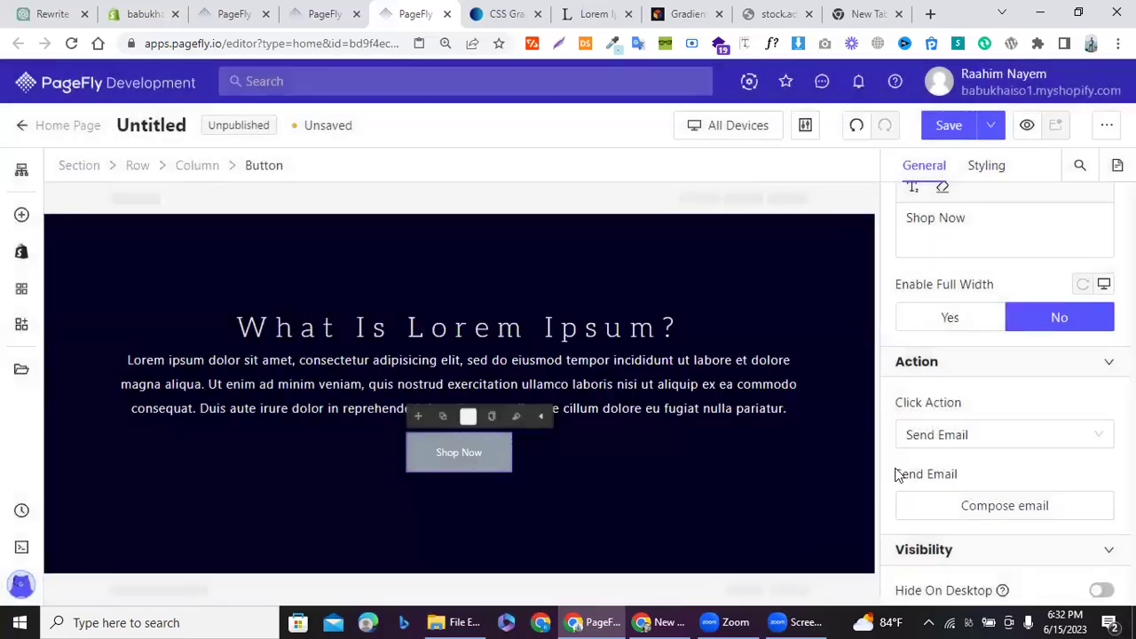
Step: Switch the Shop Now button's click action to Call Number and open its phone number for entry
{"action": "left_click", "coordinate": [961, 430]}
{"action": "left_click", "coordinate": [931, 404]}
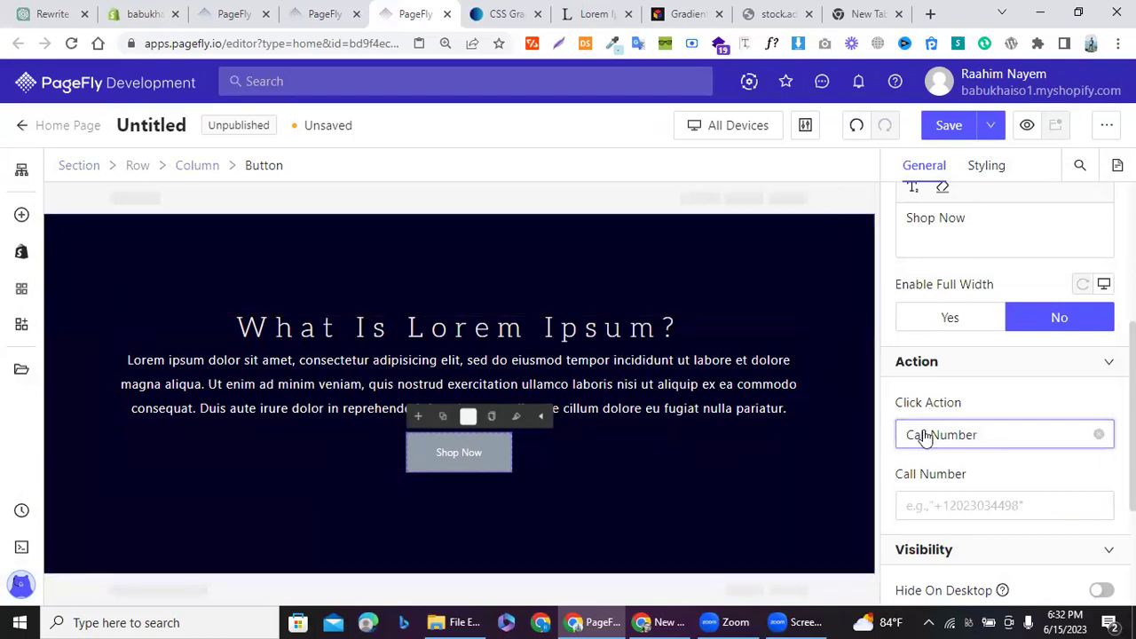
{"action": "left_click", "coordinate": [955, 504]}
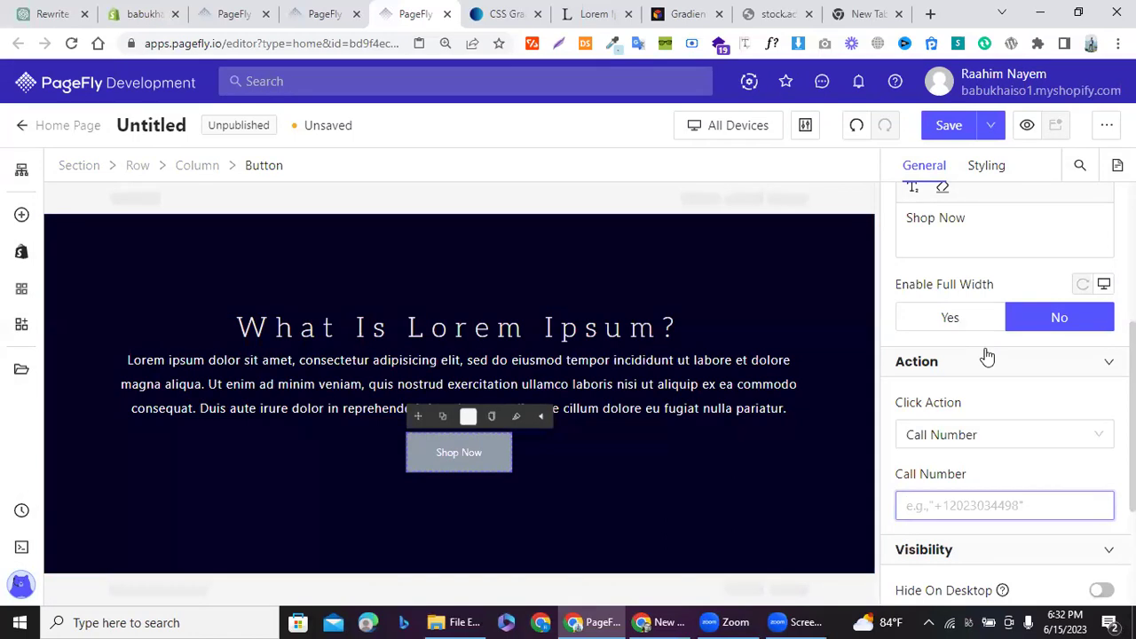
Step: Style the Shop Now button's text with the Aclonica font at a size of 18 px
{"action": "scroll", "coordinate": [985, 355], "scroll_direction": "down", "scroll_amount": 2}
{"action": "scroll", "coordinate": [985, 355], "scroll_direction": "up", "scroll_amount": 6}
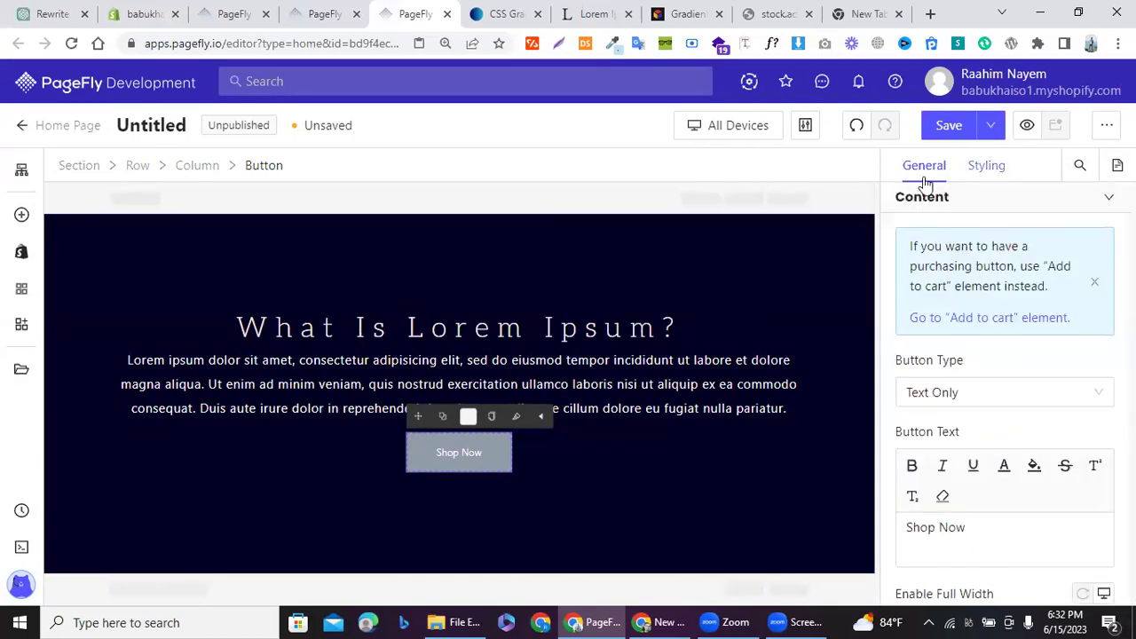
{"action": "left_click", "coordinate": [986, 165]}
{"action": "scroll", "coordinate": [951, 373], "scroll_direction": "down", "scroll_amount": 3}
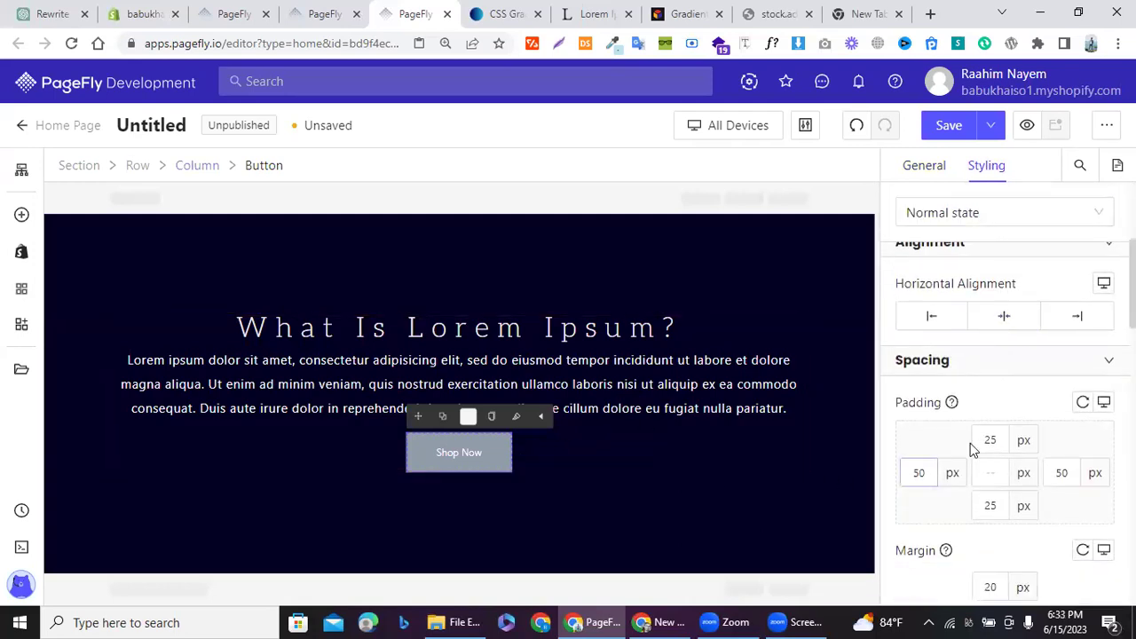
{"action": "scroll", "coordinate": [978, 443], "scroll_direction": "down", "scroll_amount": 3}
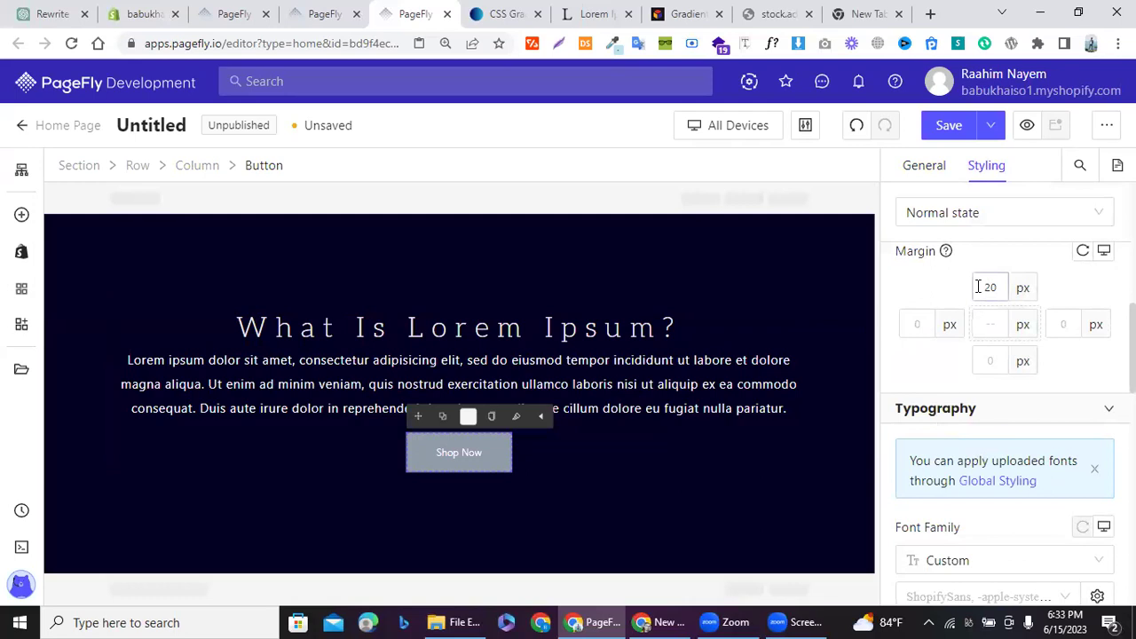
{"action": "scroll", "coordinate": [952, 441], "scroll_direction": "down", "scroll_amount": 1}
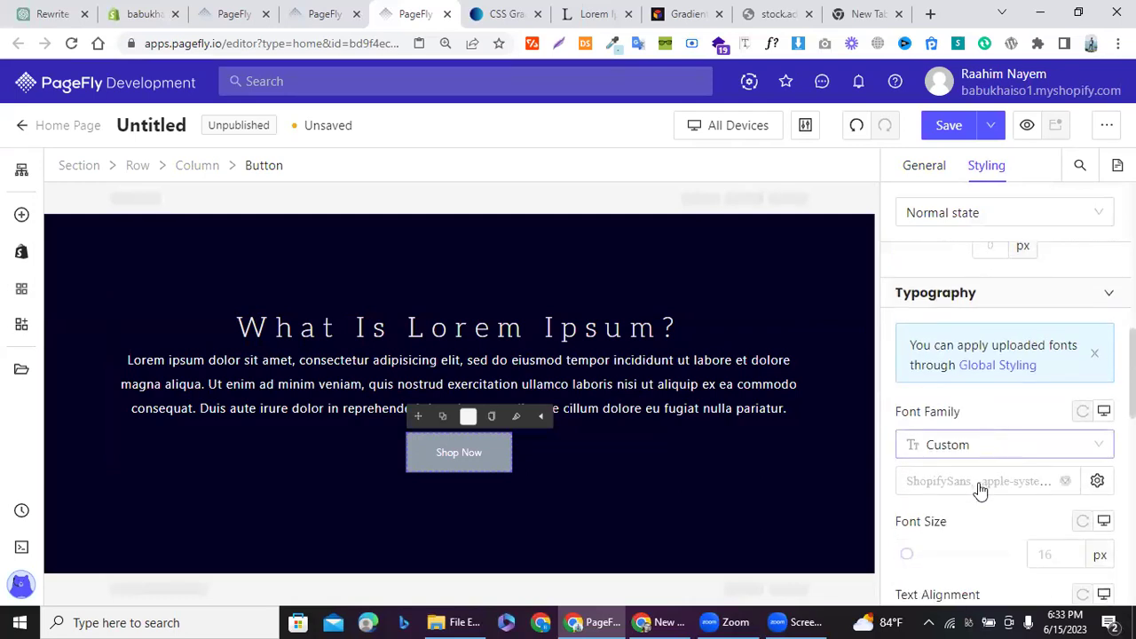
{"action": "left_click", "coordinate": [978, 484]}
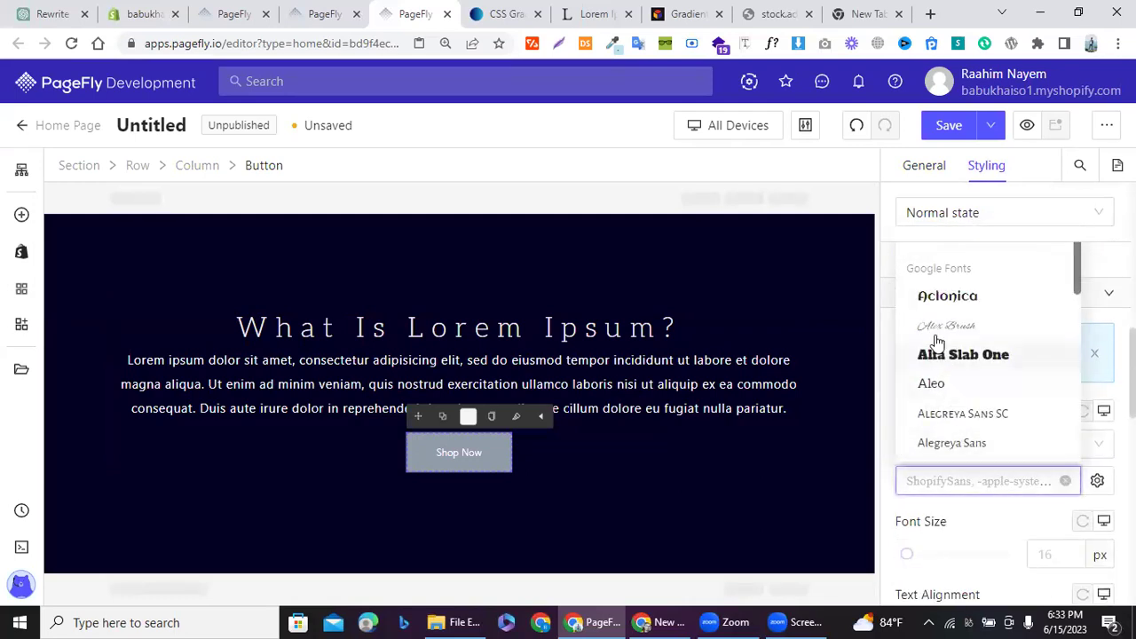
{"action": "left_click", "coordinate": [933, 301]}
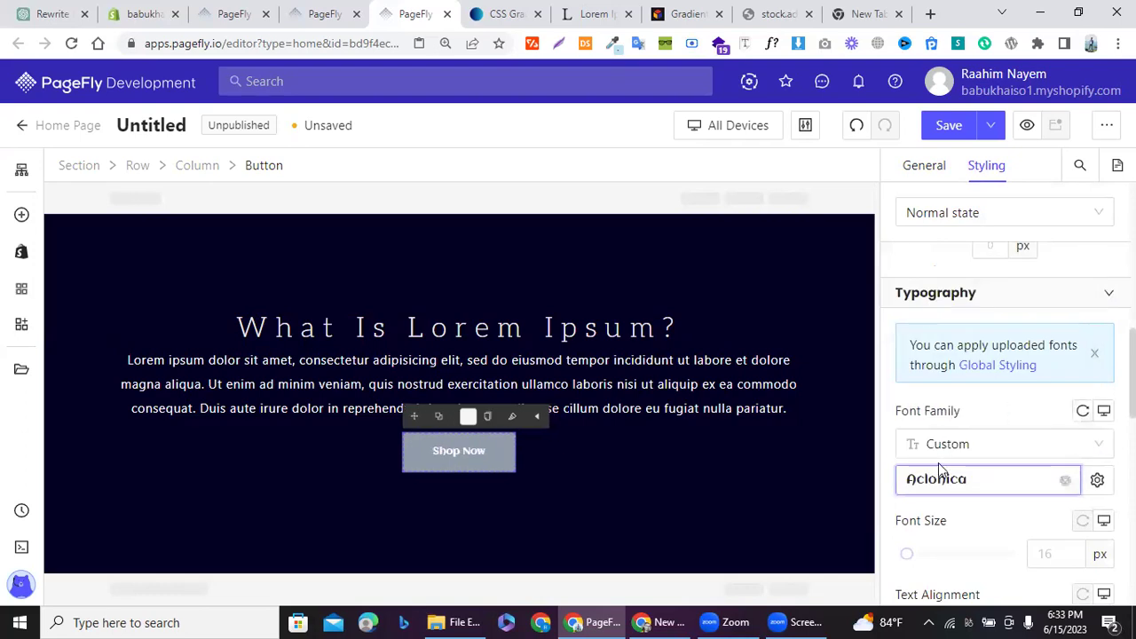
{"action": "scroll", "coordinate": [940, 465], "scroll_direction": "down", "scroll_amount": 1}
{"action": "mouse_move", "coordinate": [907, 520]}
{"action": "left_mouse_down"}
{"action": "mouse_move", "coordinate": [917, 520]}
{"action": "mouse_move", "coordinate": [908, 517]}
{"action": "left_mouse_up"}
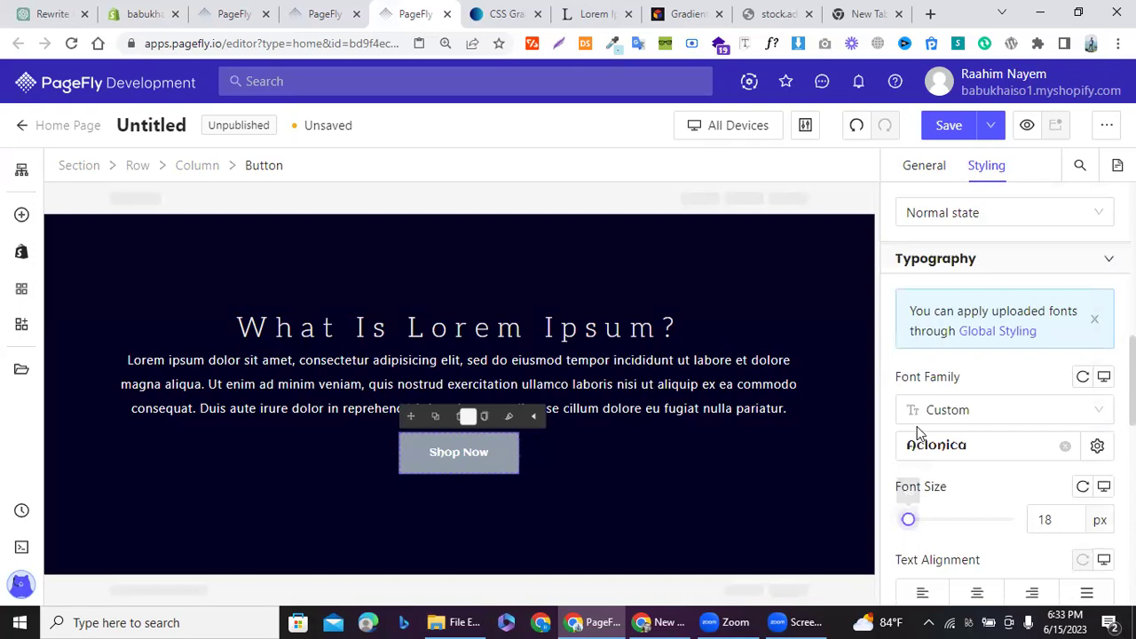
Step: Try right alignment for the button's text and set it to centred
{"action": "scroll", "coordinate": [907, 369], "scroll_direction": "down", "scroll_amount": 2}
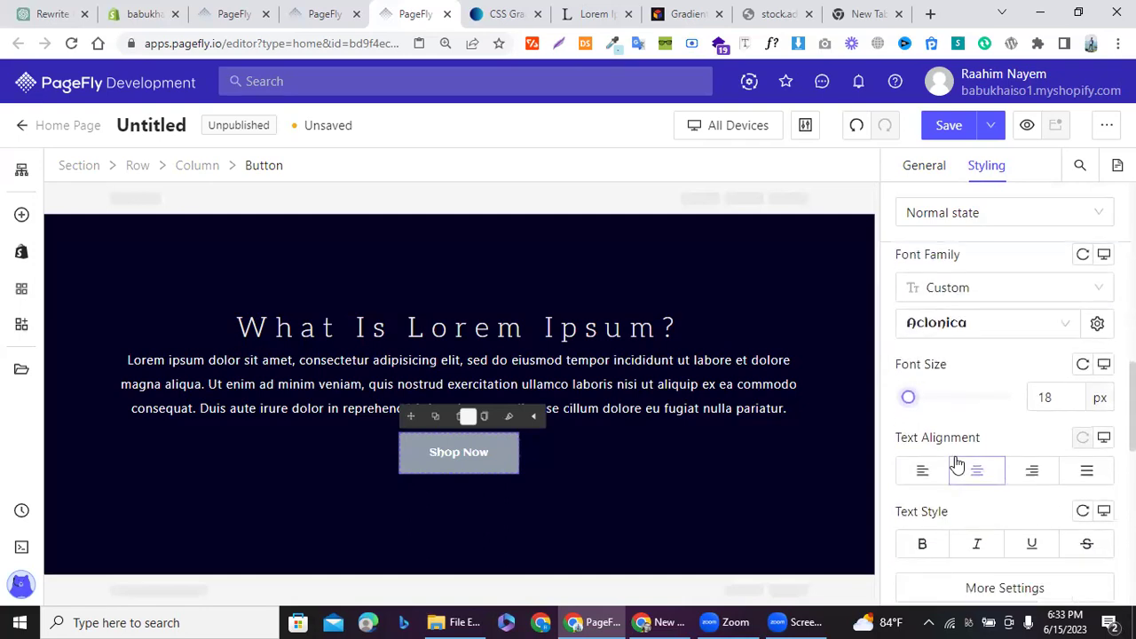
{"action": "left_click", "coordinate": [1030, 476]}
{"action": "left_click", "coordinate": [980, 482]}
Step: Set the button's normal-state background colour to the yellow swatch, rgb(248, 231, 28)
{"action": "scroll", "coordinate": [959, 496], "scroll_direction": "down", "scroll_amount": 2}
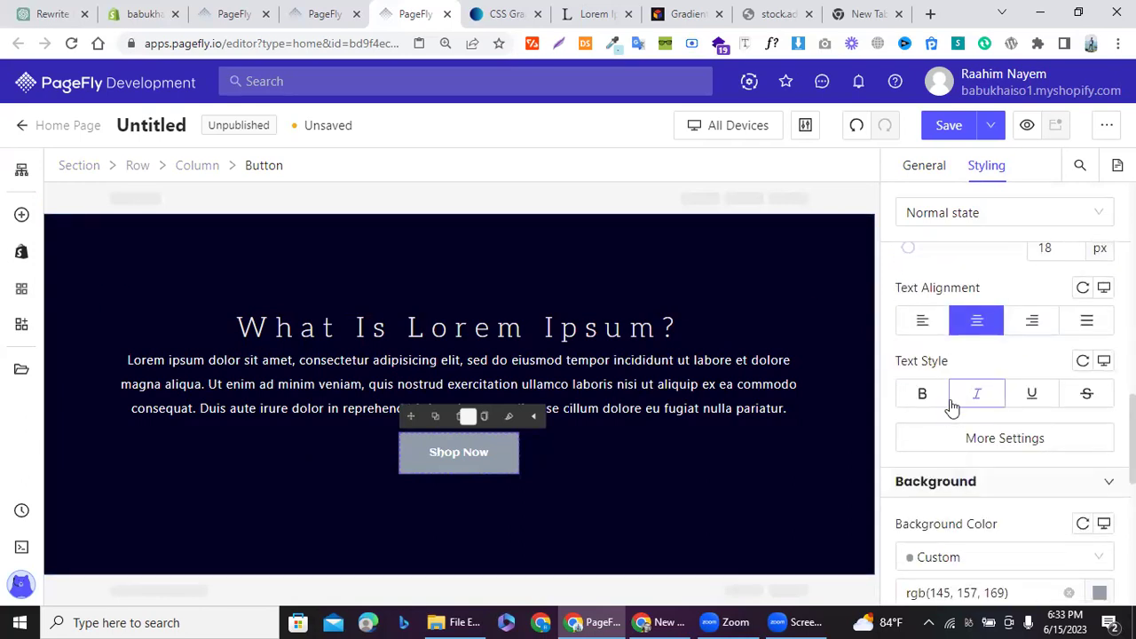
{"action": "scroll", "coordinate": [954, 404], "scroll_direction": "down", "scroll_amount": 2}
{"action": "scroll", "coordinate": [952, 399], "scroll_direction": "down", "scroll_amount": 4}
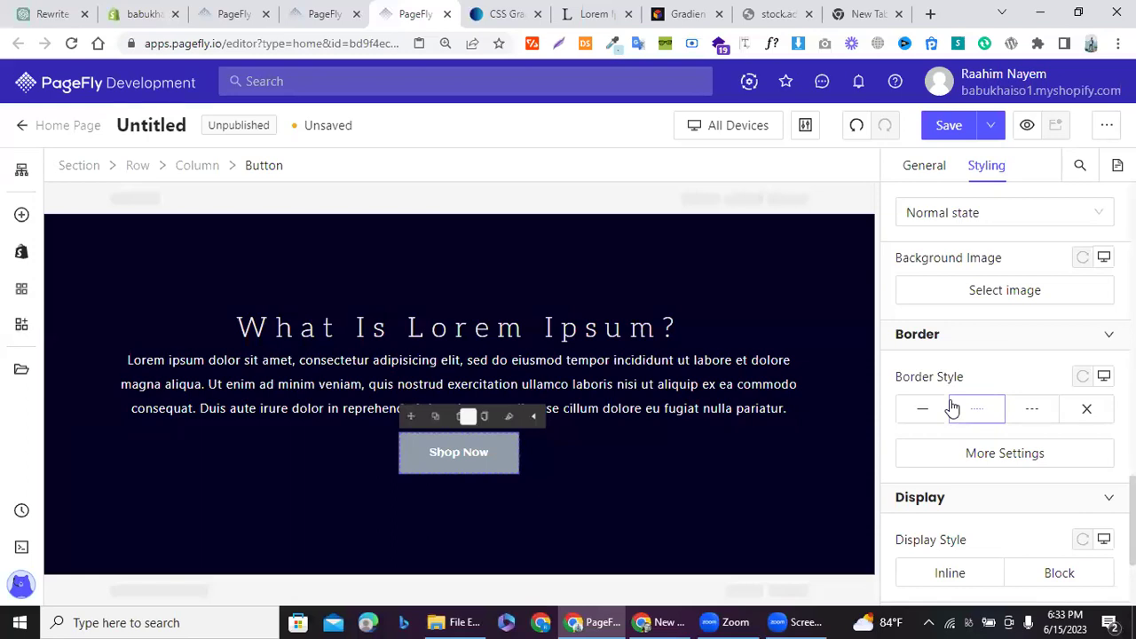
{"action": "scroll", "coordinate": [951, 357], "scroll_direction": "up", "scroll_amount": 6}
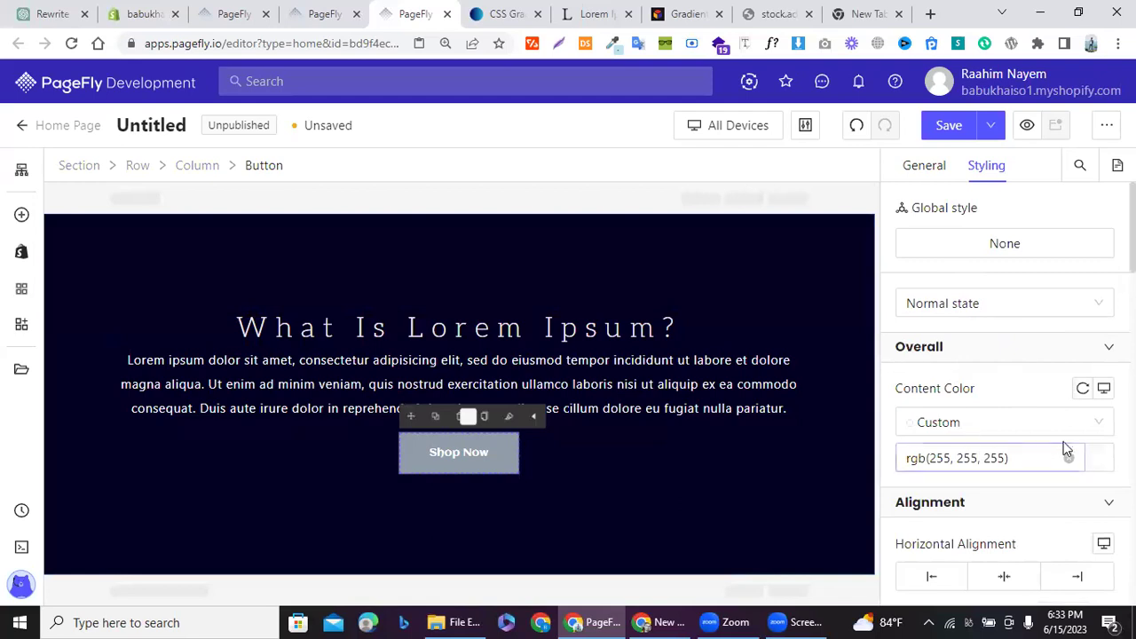
{"action": "scroll", "coordinate": [1065, 449], "scroll_direction": "down", "scroll_amount": 8}
{"action": "scroll", "coordinate": [1065, 445], "scroll_direction": "down", "scroll_amount": 5}
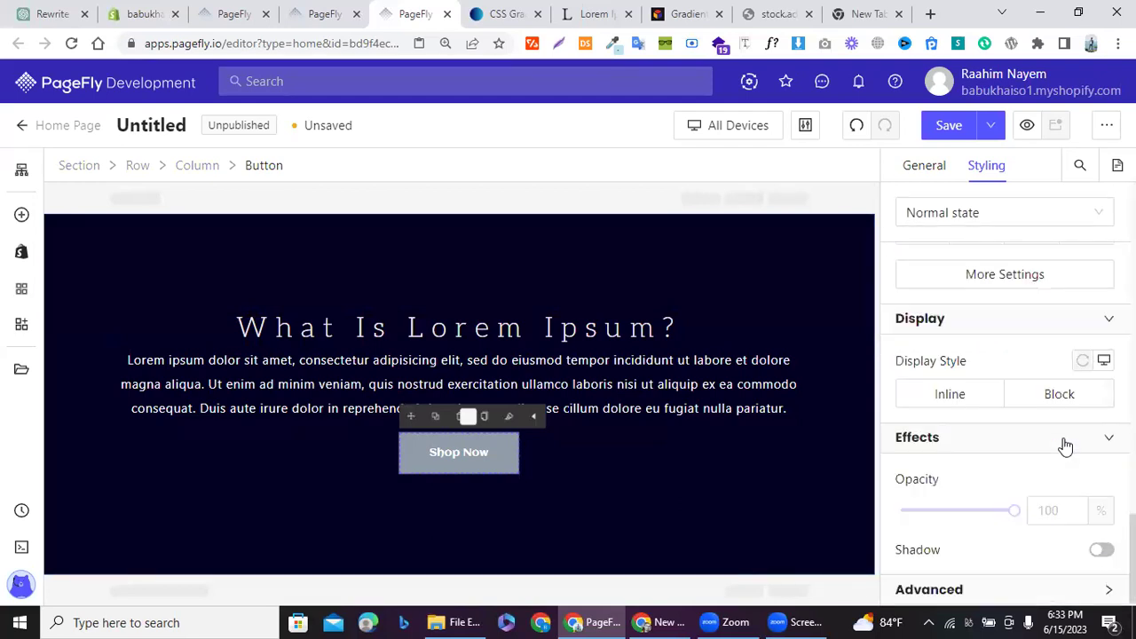
{"action": "scroll", "coordinate": [994, 350], "scroll_direction": "up", "scroll_amount": 4}
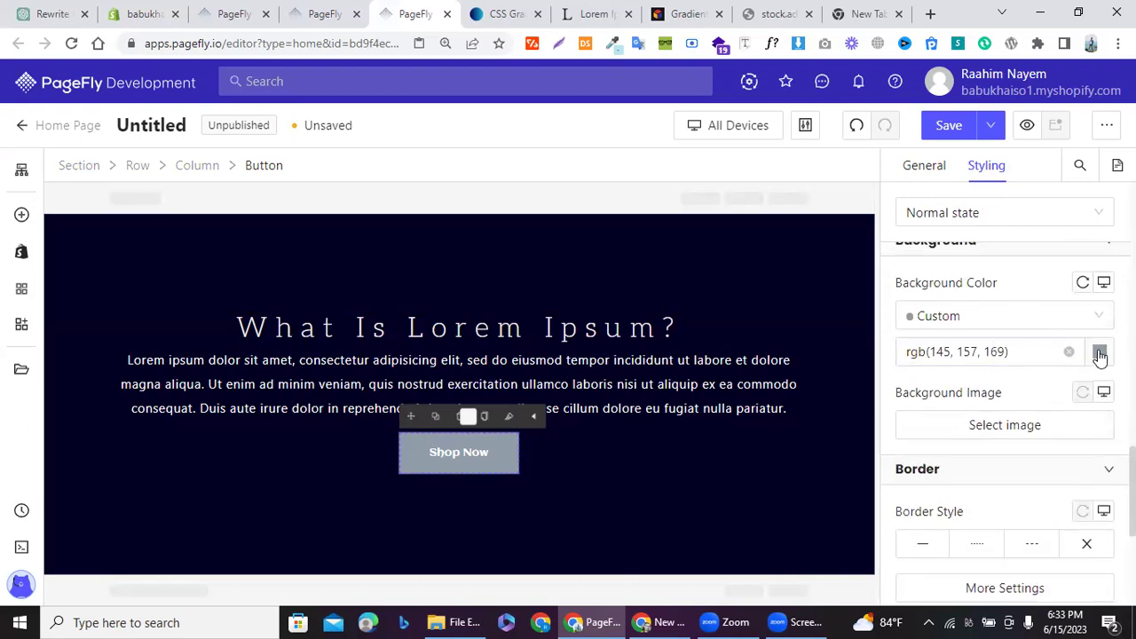
{"action": "left_click", "coordinate": [1099, 353]}
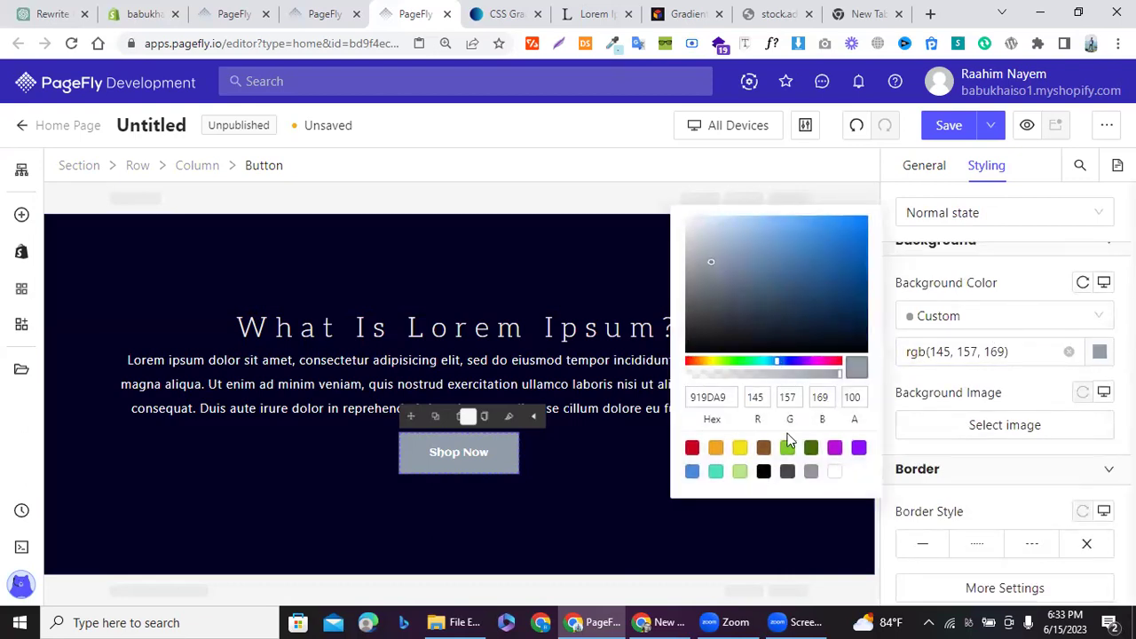
{"action": "left_click", "coordinate": [739, 448]}
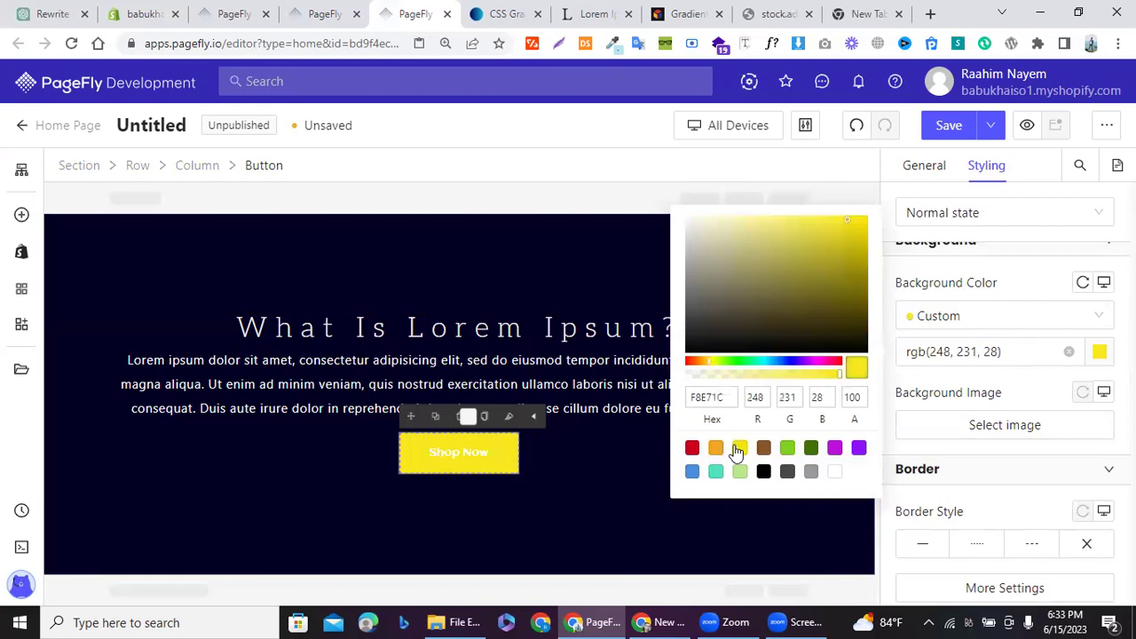
{"action": "left_click", "coordinate": [941, 386]}
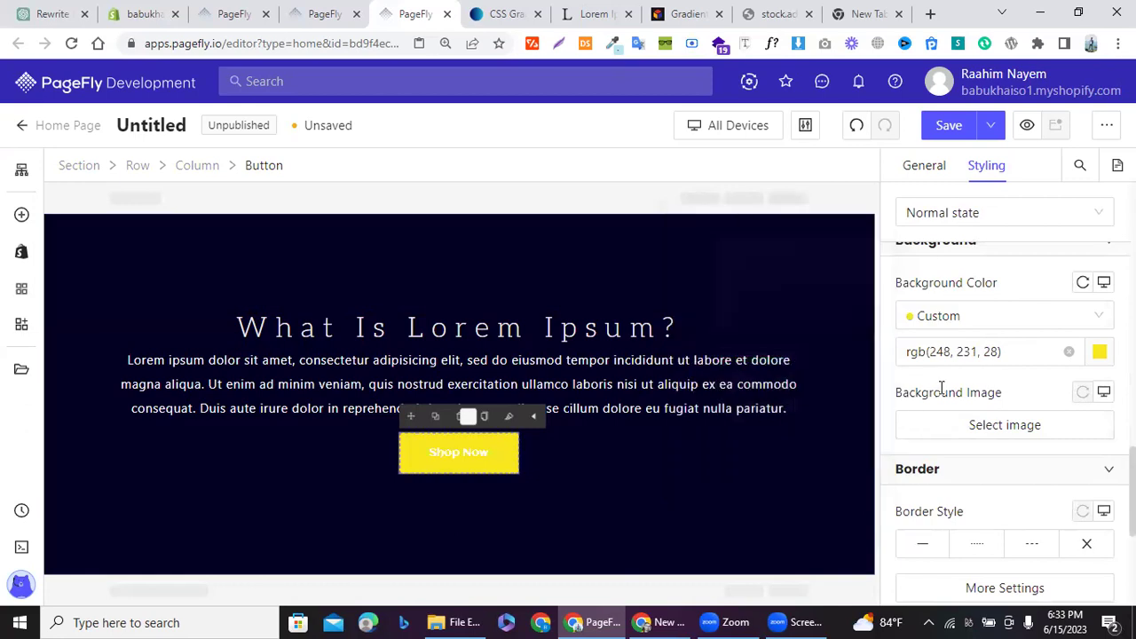
Step: Switch the button's styling to the mouse over state and set its content colour to red, rgb(255, 0, 0)
{"action": "scroll", "coordinate": [941, 386], "scroll_direction": "up", "scroll_amount": 5}
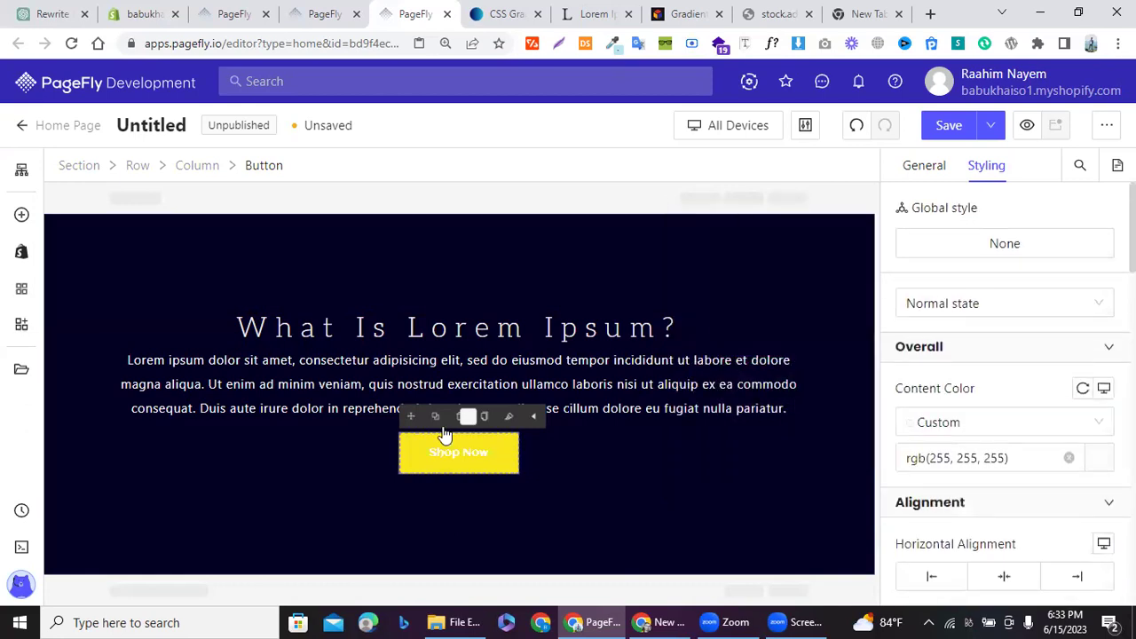
{"action": "left_click", "coordinate": [918, 304]}
{"action": "left_click", "coordinate": [926, 370]}
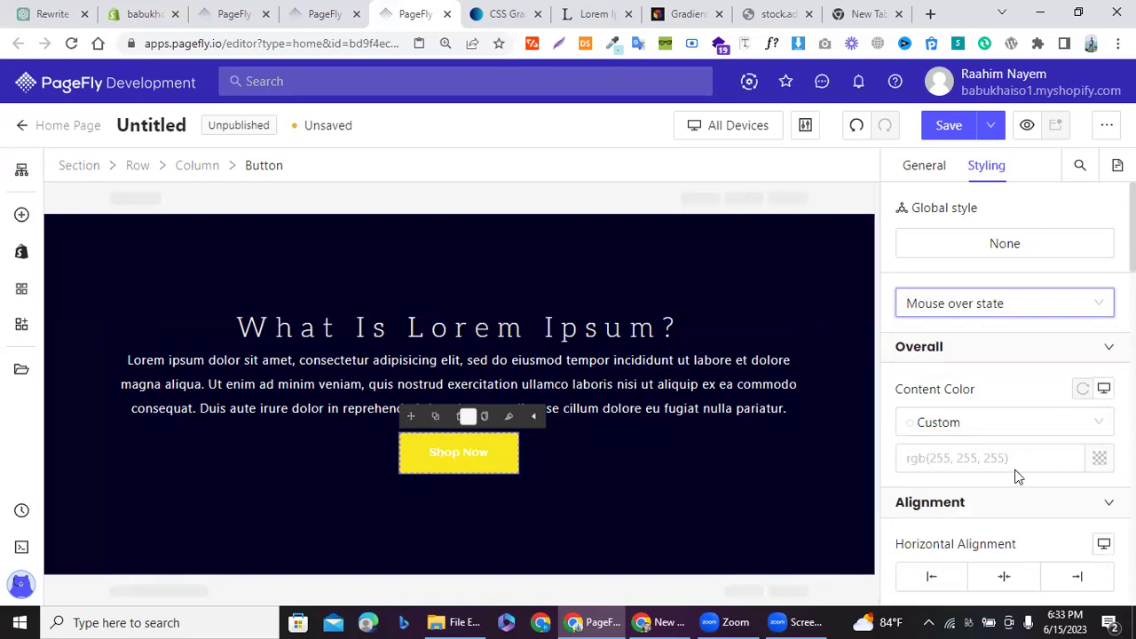
{"action": "left_click", "coordinate": [1099, 458]}
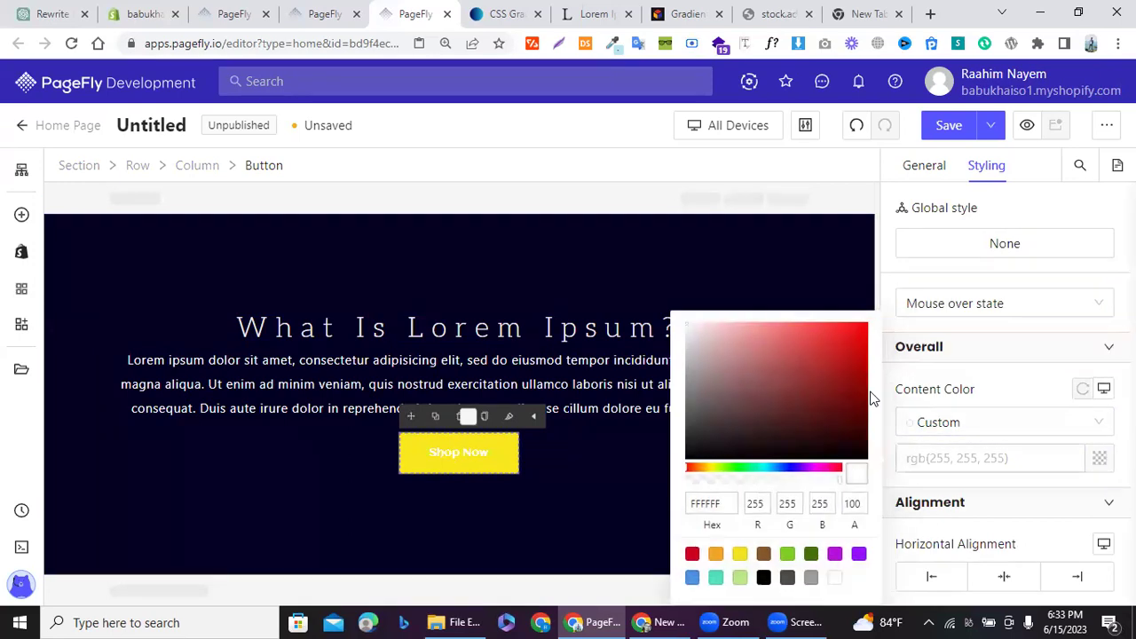
{"action": "left_click_drag", "start_coordinate": [853, 329], "coordinate": [895, 298]}
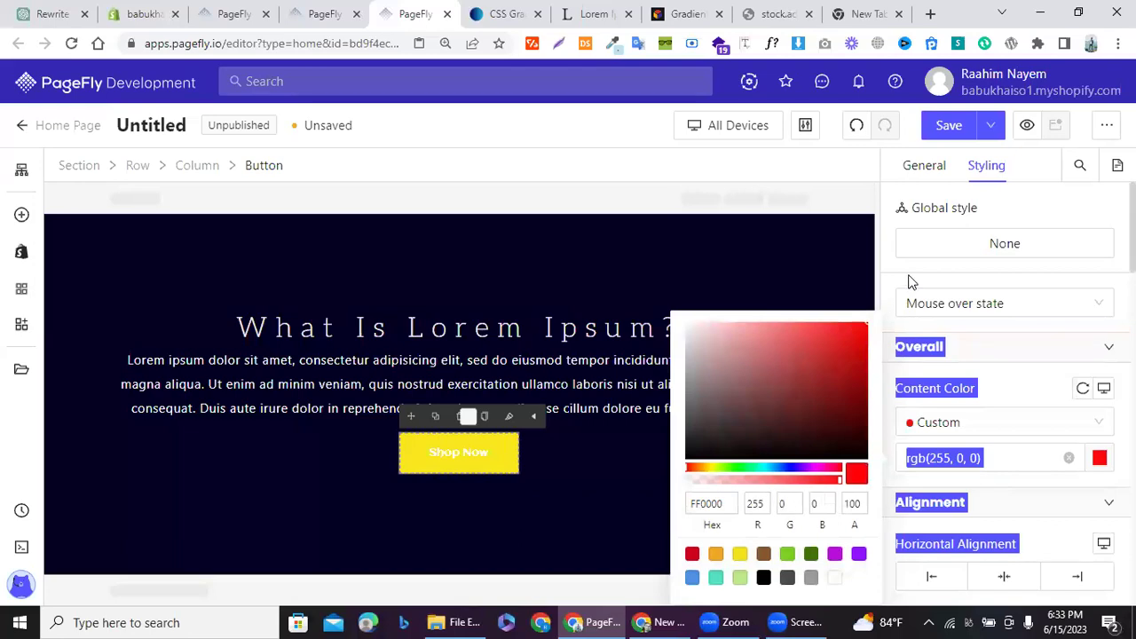
{"action": "left_click", "coordinate": [908, 281]}
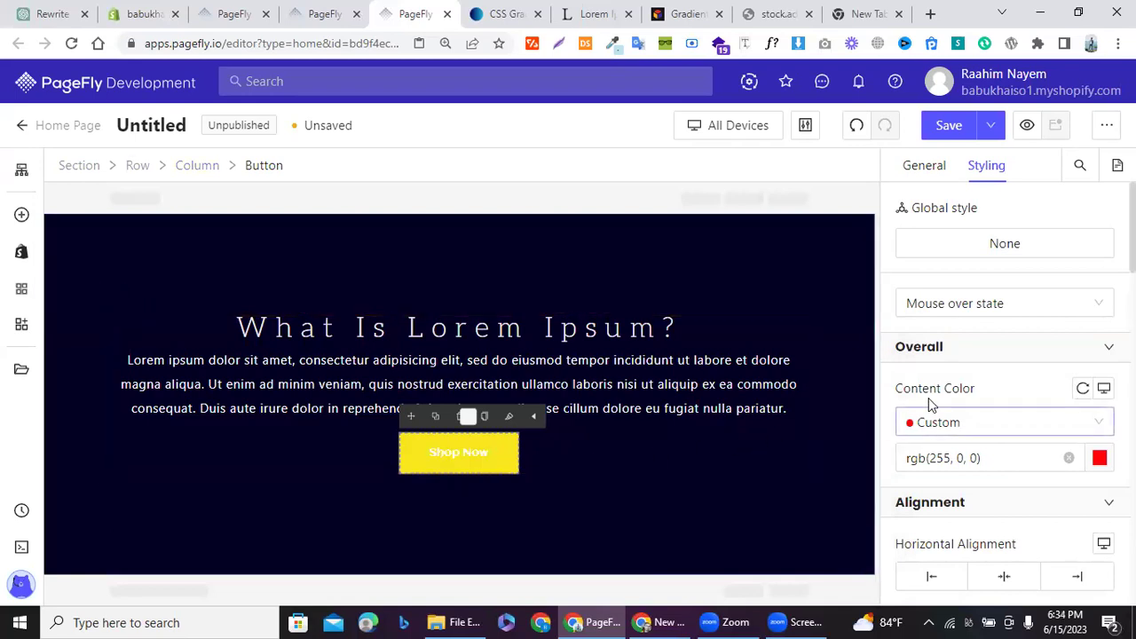
Step: Set the button's mouse over background colour to black, rgb(0, 0, 0)
{"action": "scroll", "coordinate": [930, 396], "scroll_direction": "down", "scroll_amount": 1}
{"action": "scroll", "coordinate": [932, 395], "scroll_direction": "down", "scroll_amount": 8}
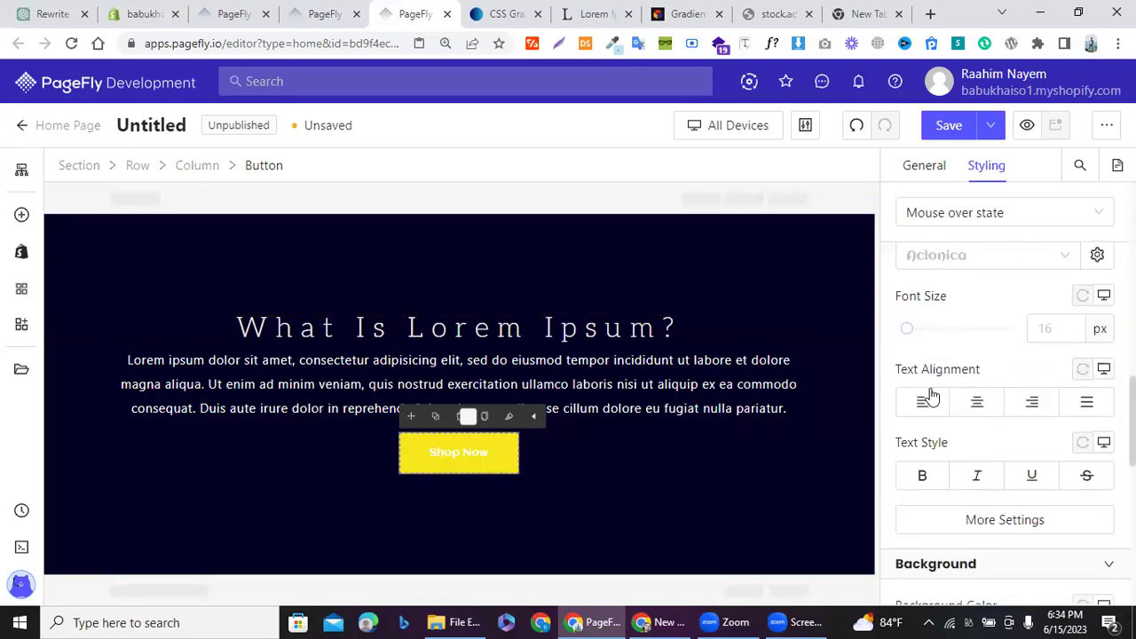
{"action": "scroll", "coordinate": [930, 390], "scroll_direction": "down", "scroll_amount": 2}
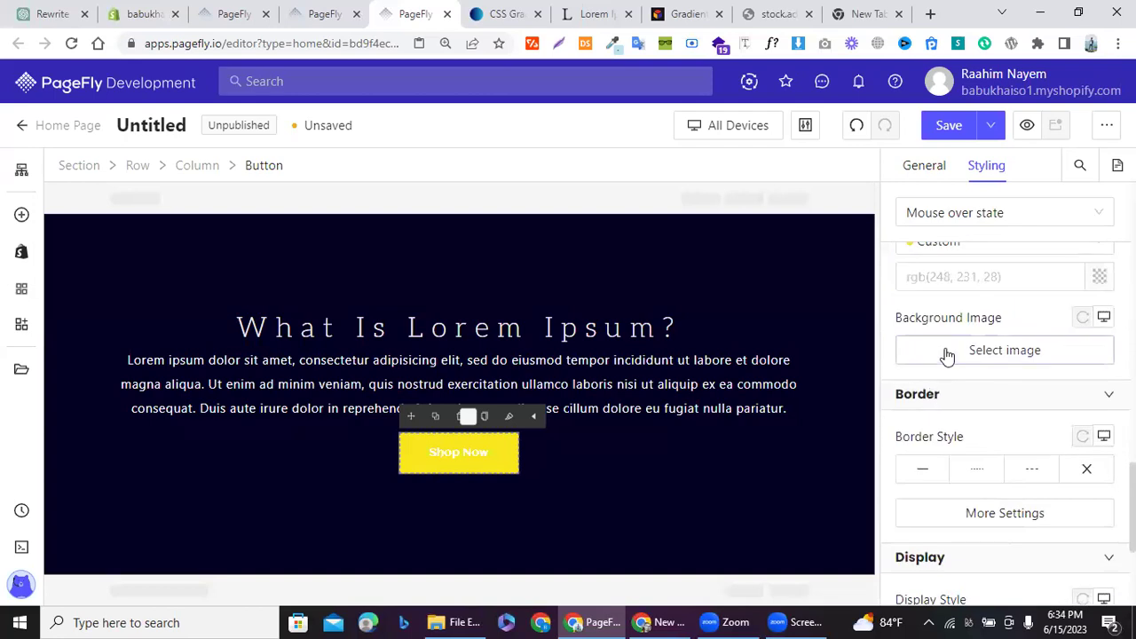
{"action": "scroll", "coordinate": [943, 353], "scroll_direction": "up", "scroll_amount": 1}
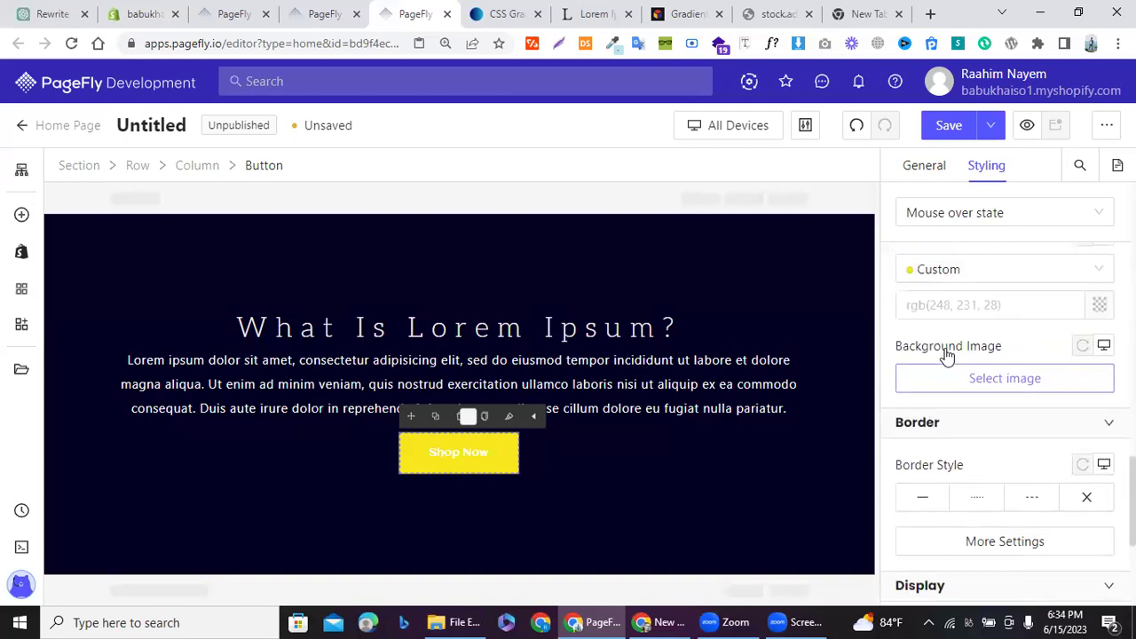
{"action": "left_click", "coordinate": [1096, 316]}
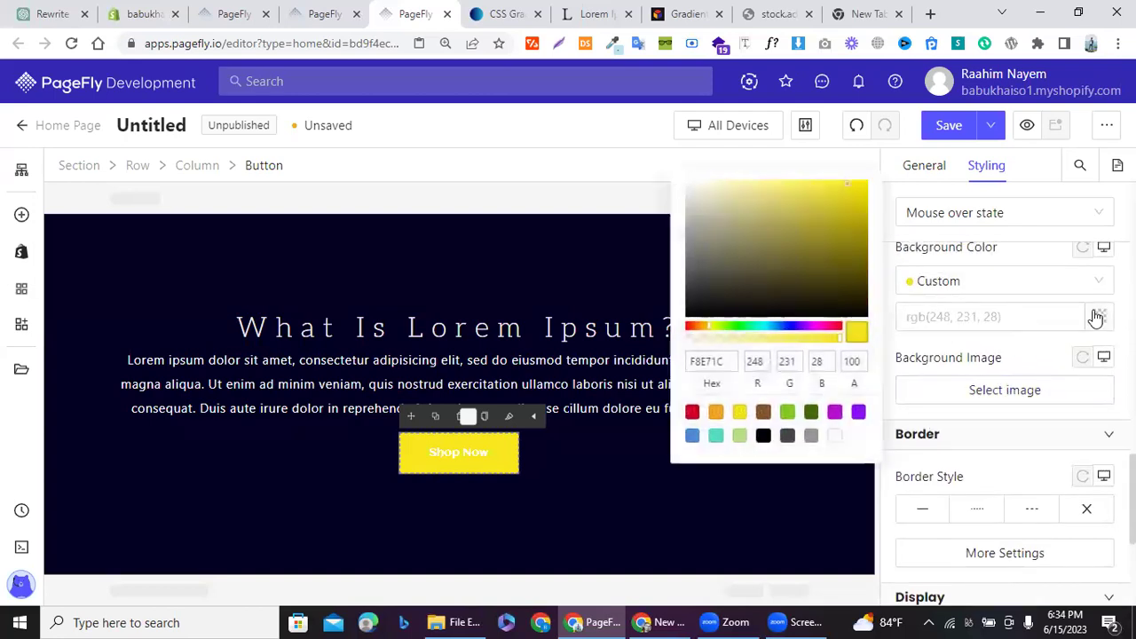
{"action": "left_click", "coordinate": [764, 436]}
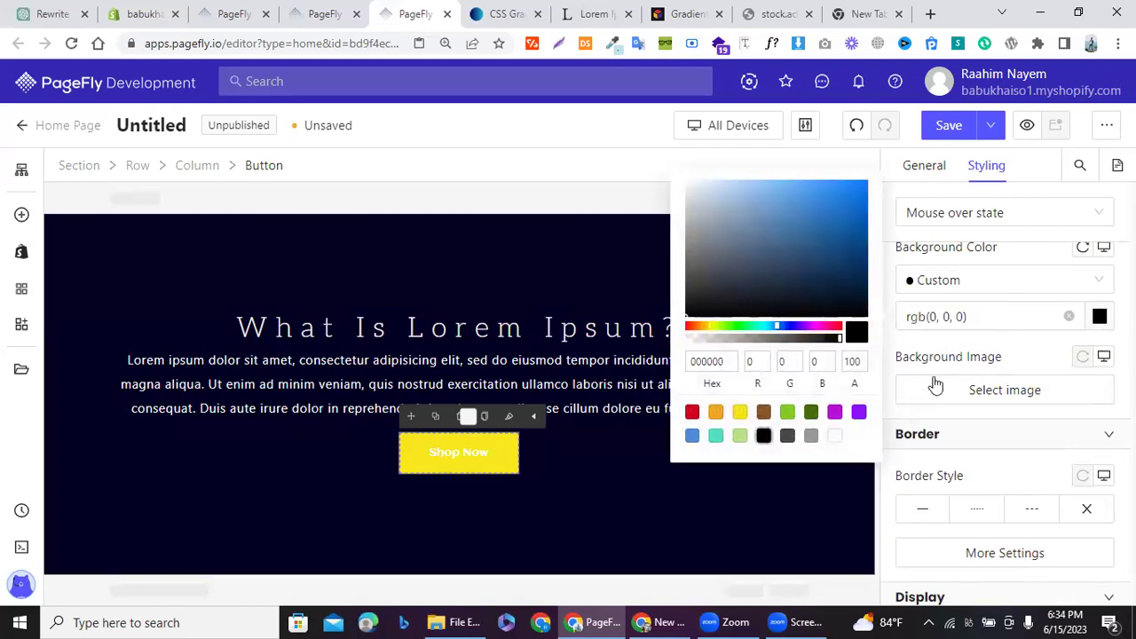
{"action": "left_click", "coordinate": [938, 350]}
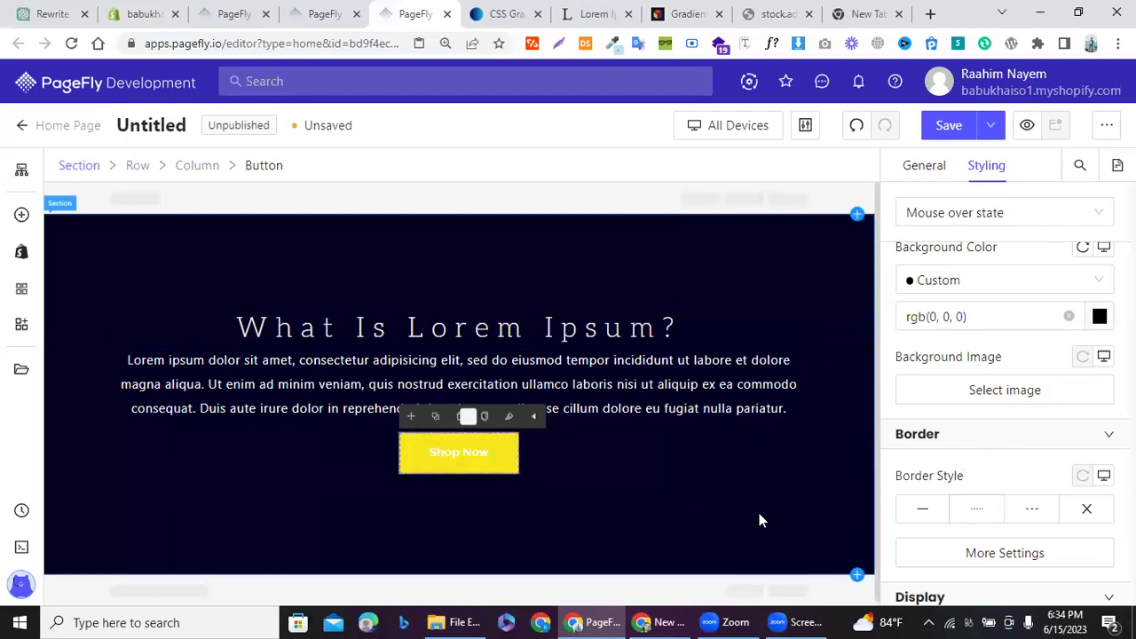
Step: Give the button's mouse over state a solid border and set the top border colour to red, FF0606
{"action": "left_click", "coordinate": [923, 519]}
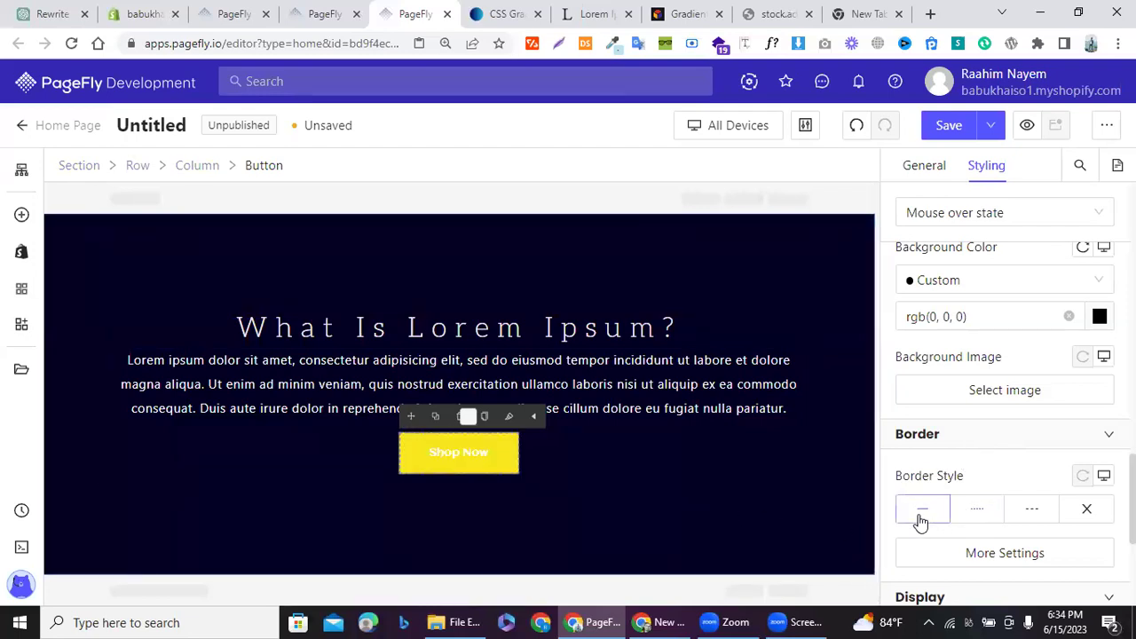
{"action": "left_click", "coordinate": [921, 519]}
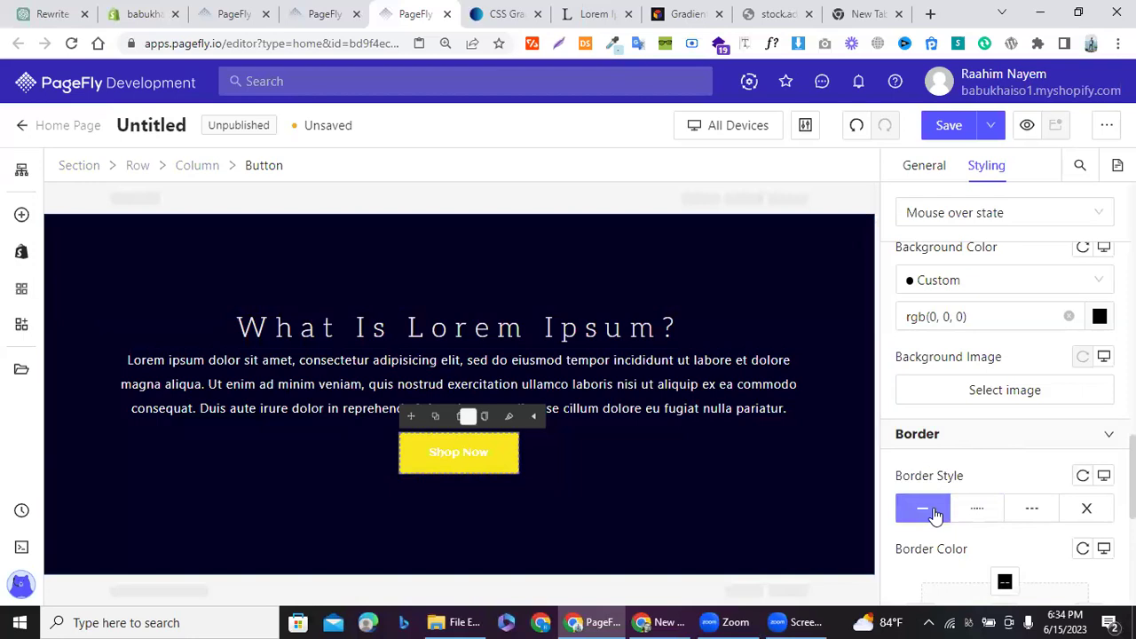
{"action": "scroll", "coordinate": [979, 523], "scroll_direction": "down", "scroll_amount": 1}
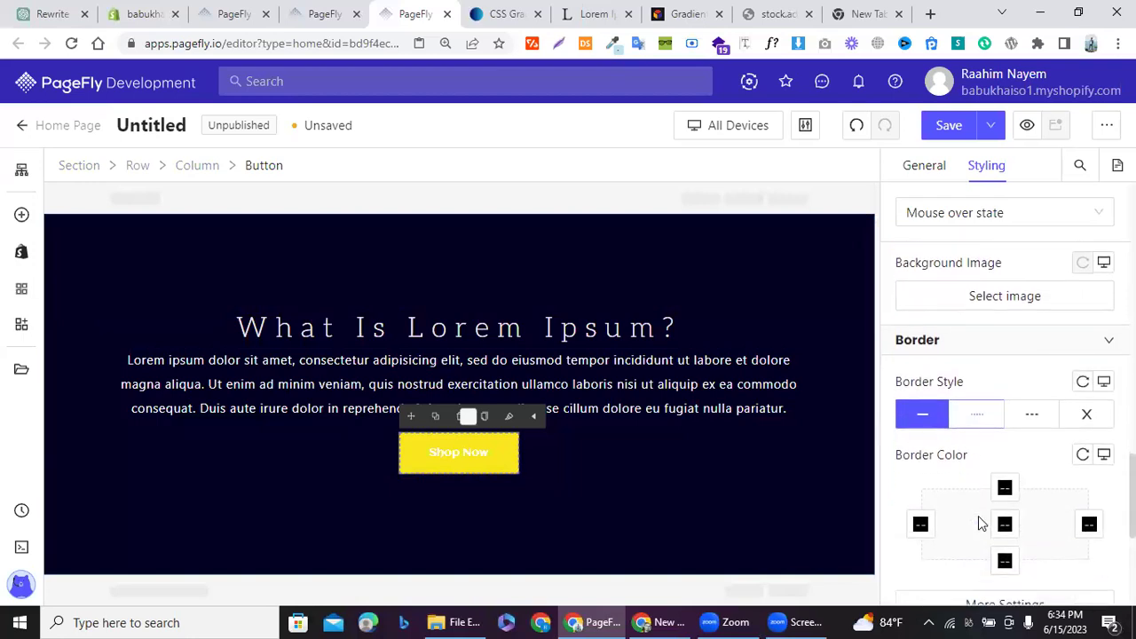
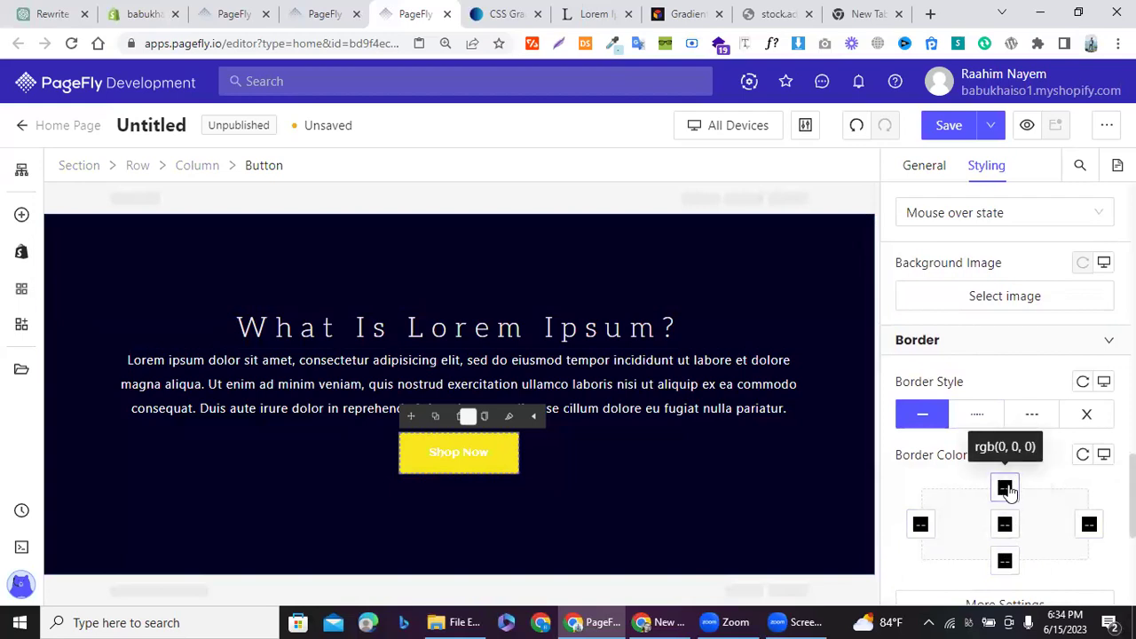
{"action": "left_click", "coordinate": [1006, 489]}
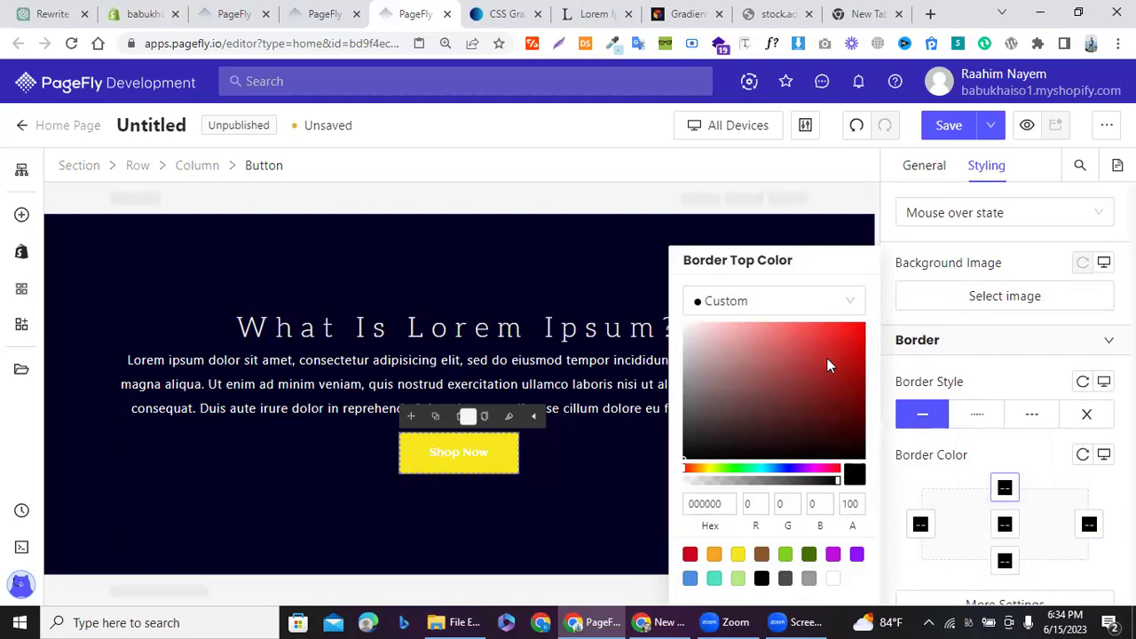
{"action": "left_click_drag", "start_coordinate": [831, 346], "coordinate": [862, 325]}
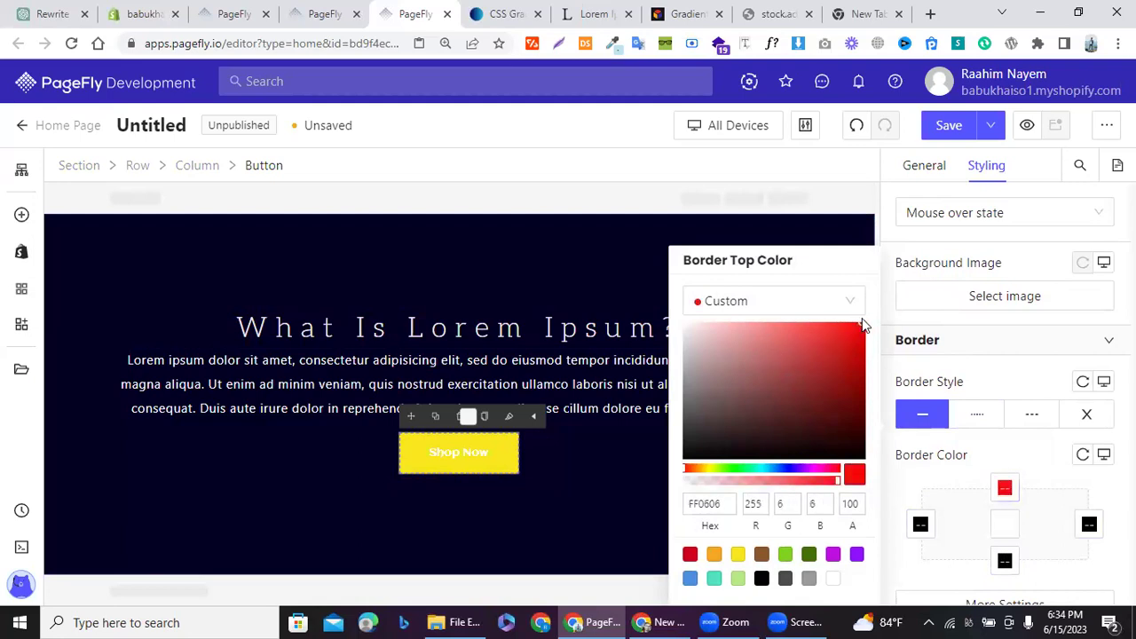
Step: Set the bottom border colour of the button's mouse over state to red, FF0000
{"action": "left_click", "coordinate": [944, 452]}
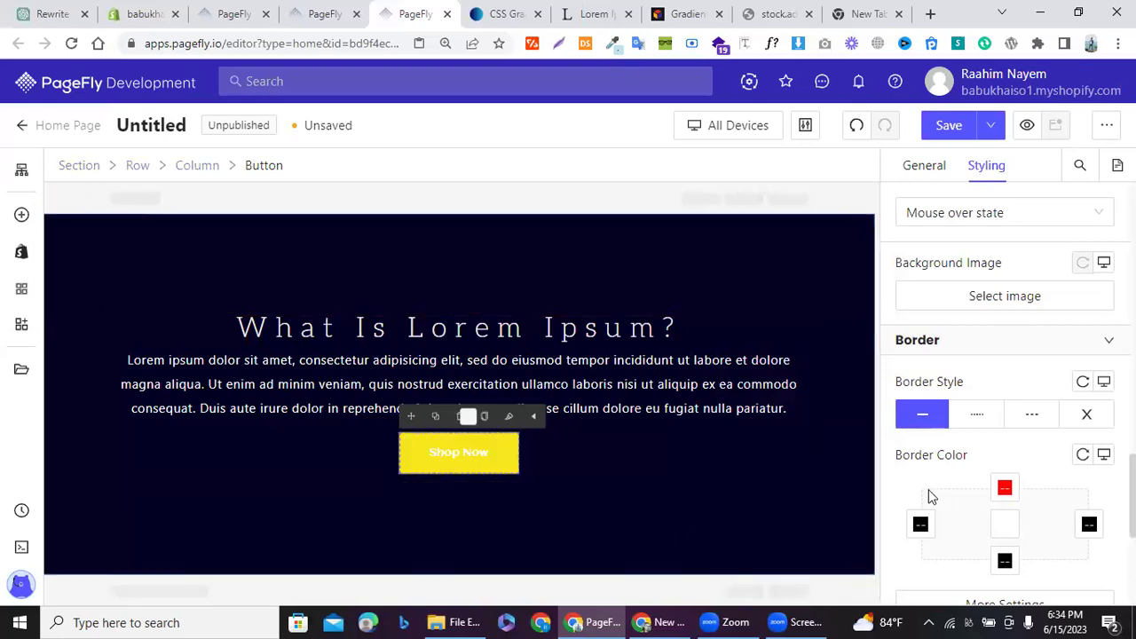
{"action": "scroll", "coordinate": [928, 489], "scroll_direction": "down", "scroll_amount": 1}
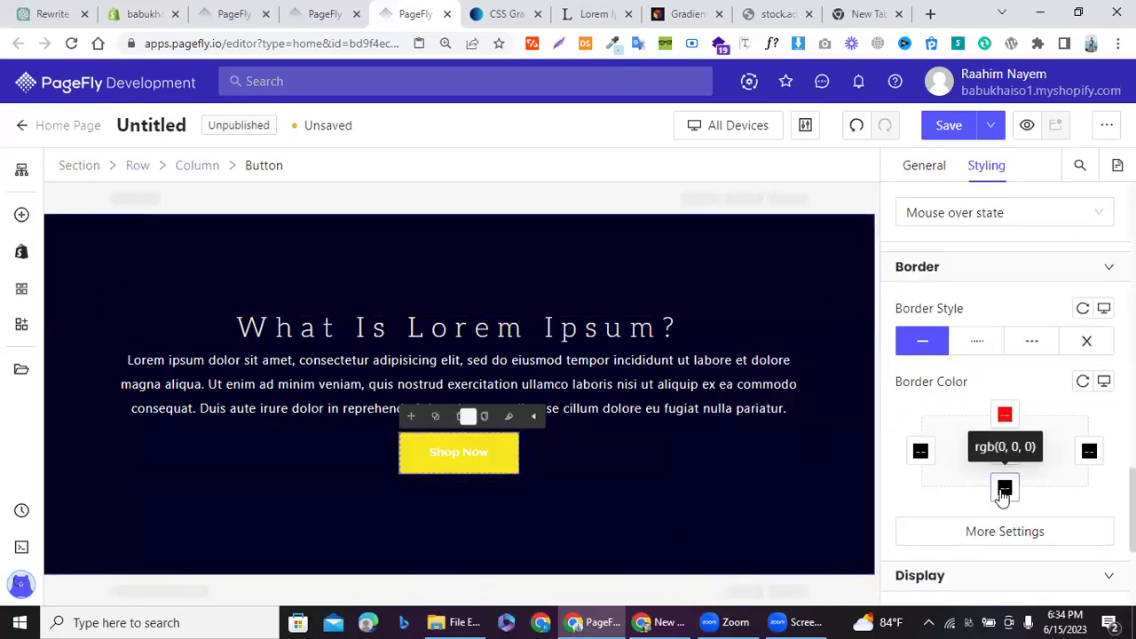
{"action": "left_click", "coordinate": [1005, 487]}
{"action": "left_click_drag", "start_coordinate": [823, 391], "coordinate": [870, 314]}
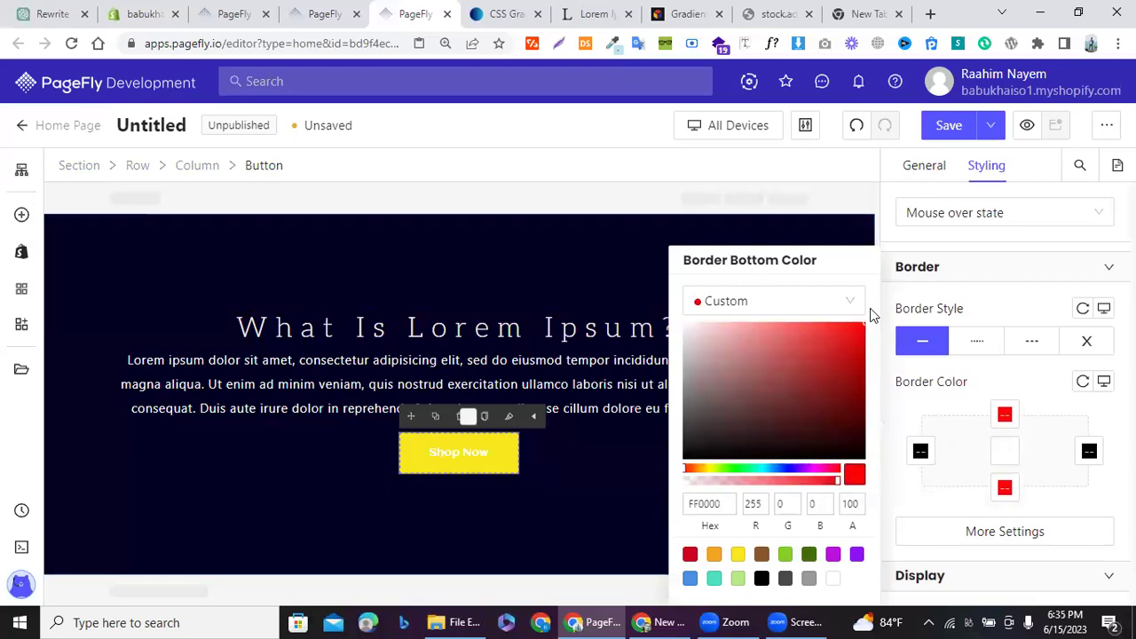
Step: Set the top and bottom border widths of the button's mouse over state to 8 px each
{"action": "scroll", "coordinate": [985, 370], "scroll_direction": "down", "scroll_amount": 2}
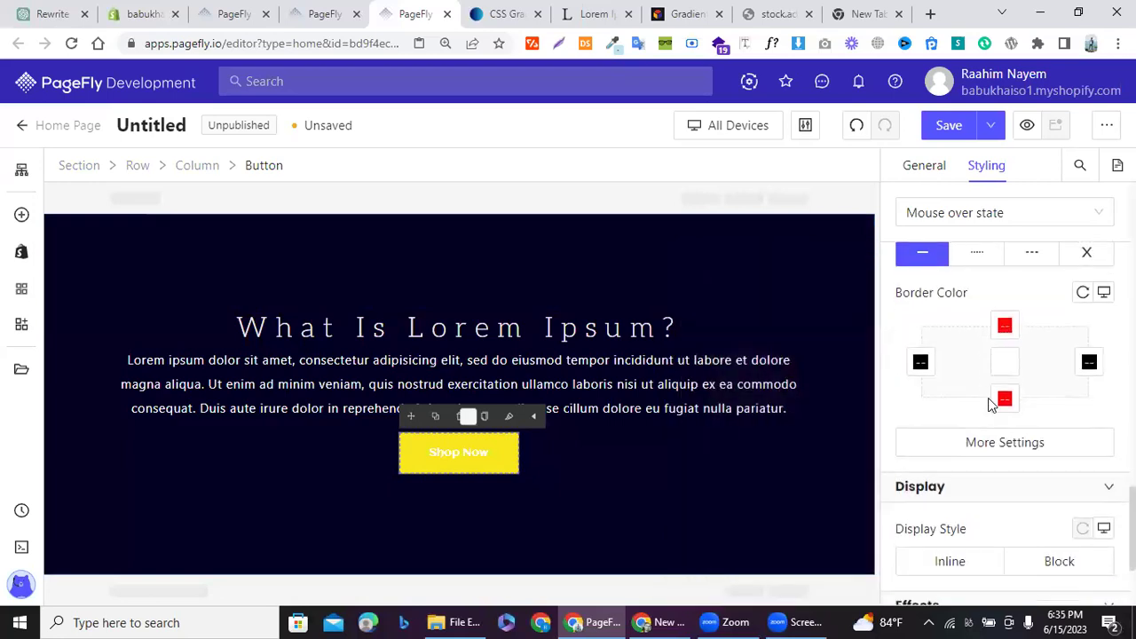
{"action": "left_click", "coordinate": [997, 441]}
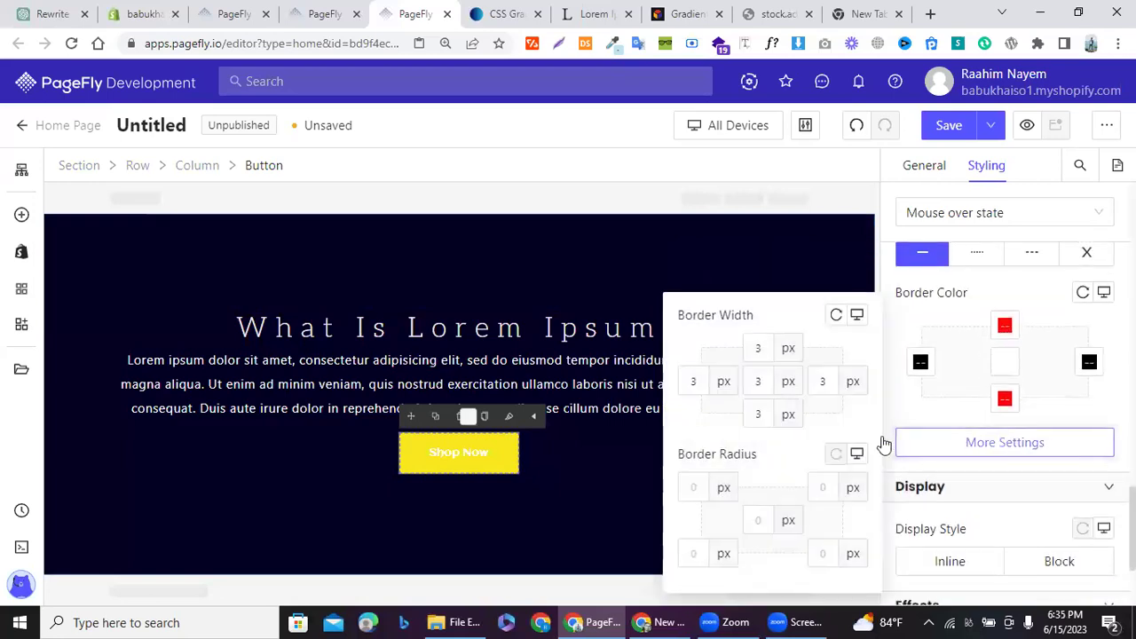
{"action": "left_click", "coordinate": [762, 353]}
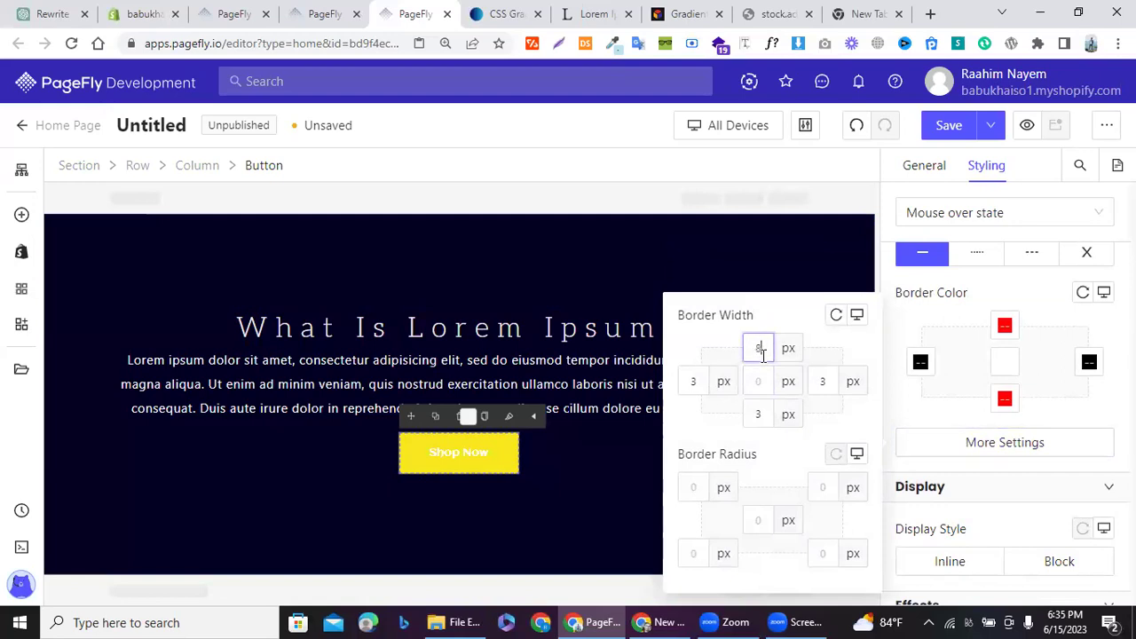
{"action": "left_click", "coordinate": [769, 414]}
{"action": "key", "text": "BackSpace"}
{"action": "type", "text": "8"}
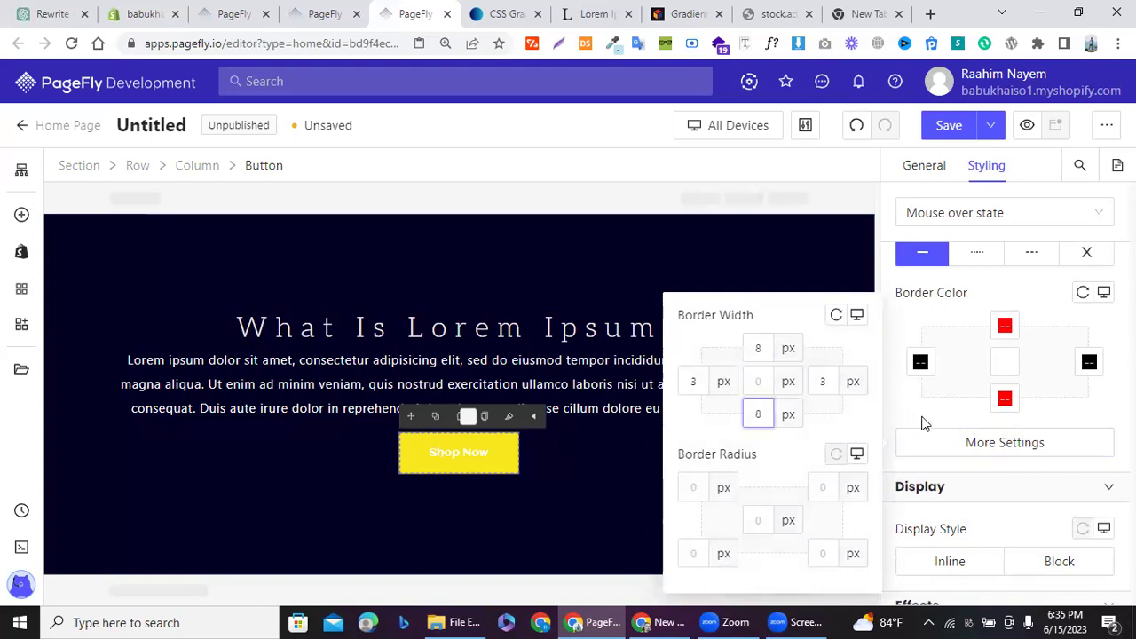
{"action": "left_click", "coordinate": [928, 413]}
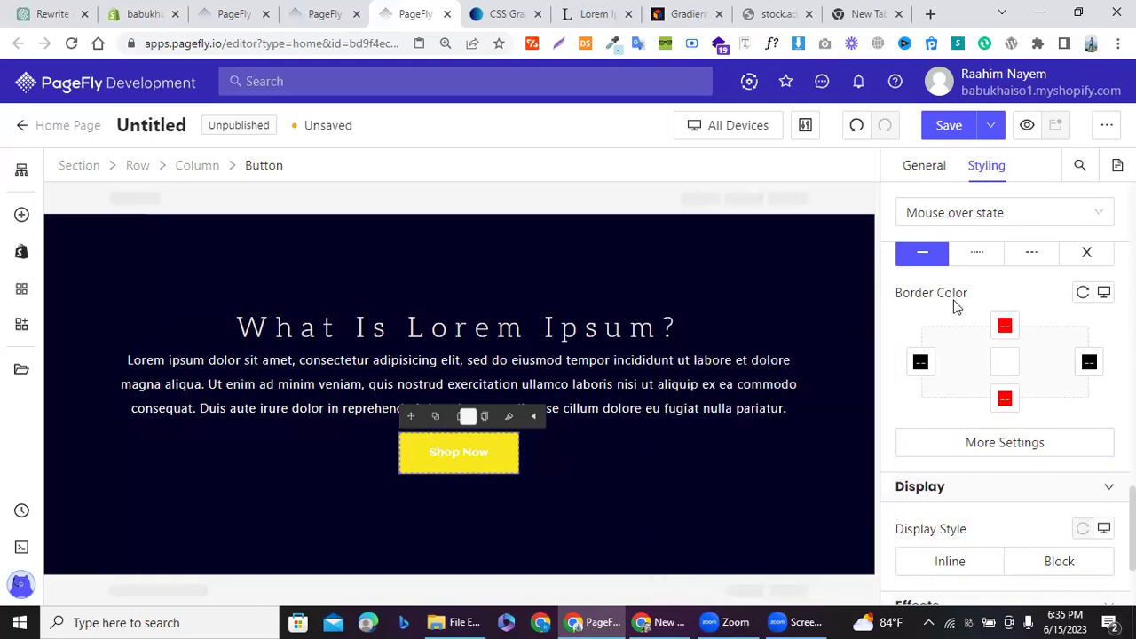
Step: Switch the button's styling to the normal state and give it a dashed border
{"action": "scroll", "coordinate": [956, 306], "scroll_direction": "up", "scroll_amount": 2}
{"action": "scroll", "coordinate": [956, 306], "scroll_direction": "down", "scroll_amount": 1}
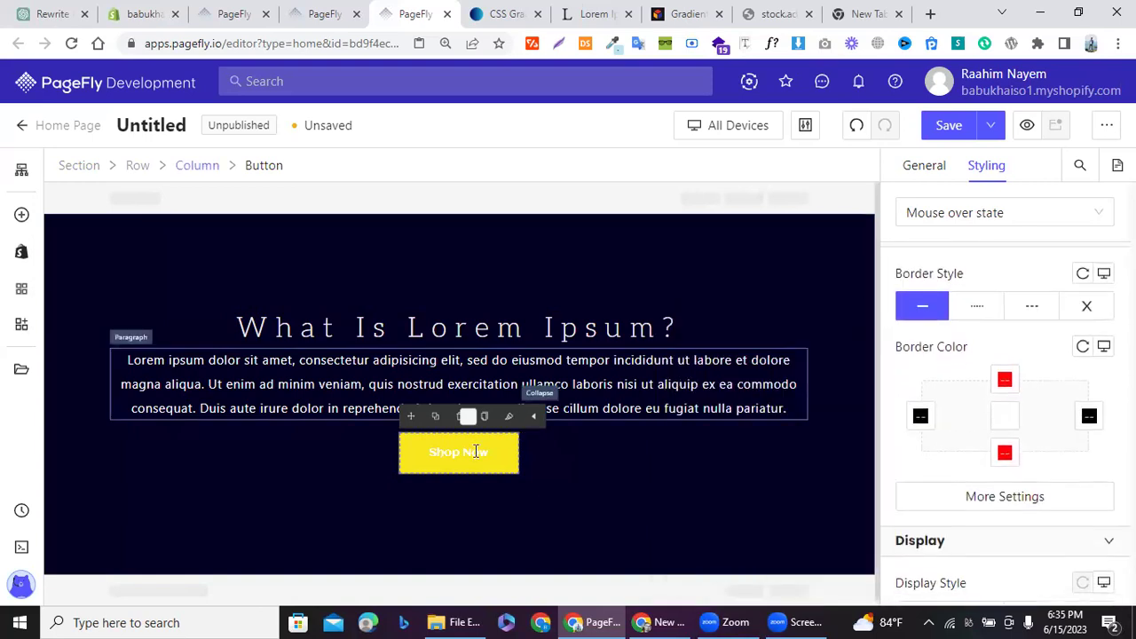
{"action": "scroll", "coordinate": [994, 332], "scroll_direction": "up", "scroll_amount": 5}
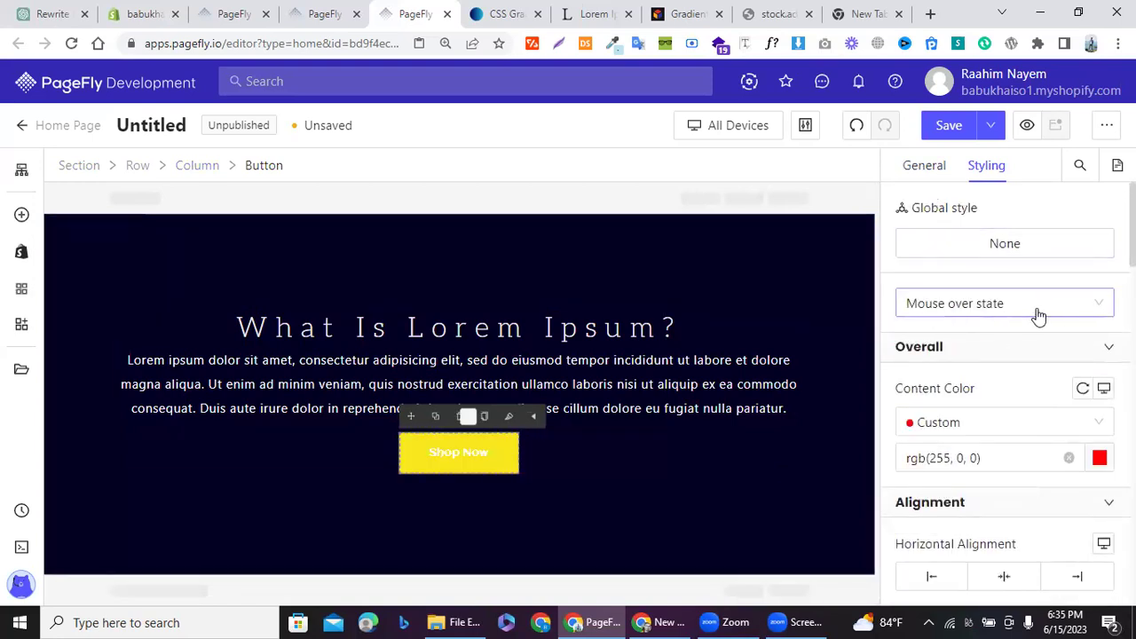
{"action": "scroll", "coordinate": [927, 396], "scroll_direction": "down", "scroll_amount": 6}
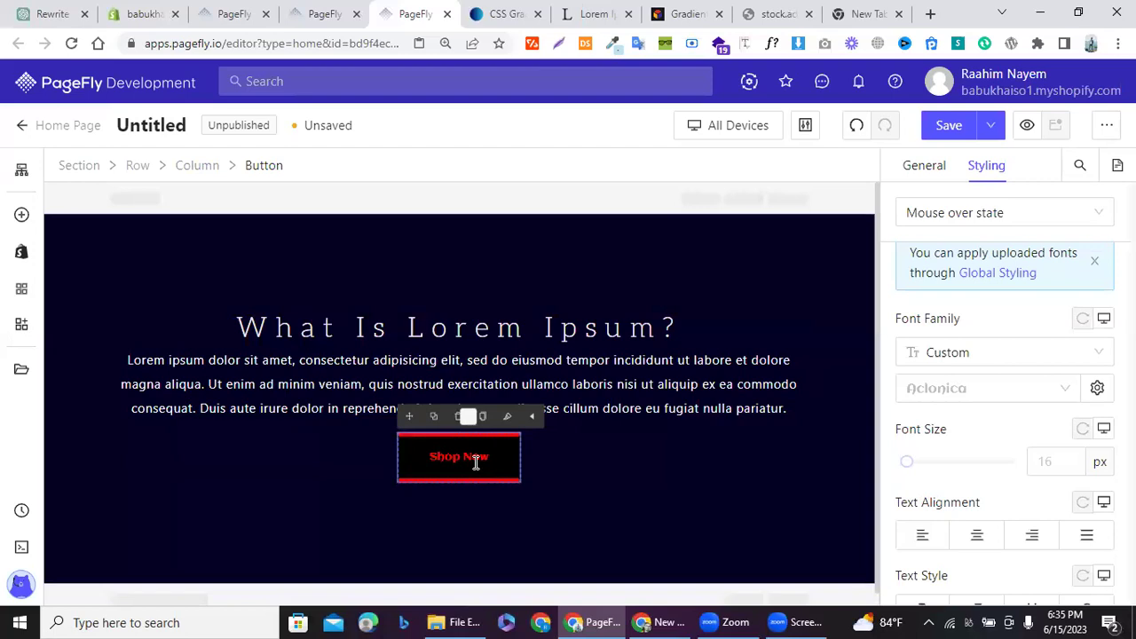
{"action": "scroll", "coordinate": [1007, 474], "scroll_direction": "down", "scroll_amount": 4}
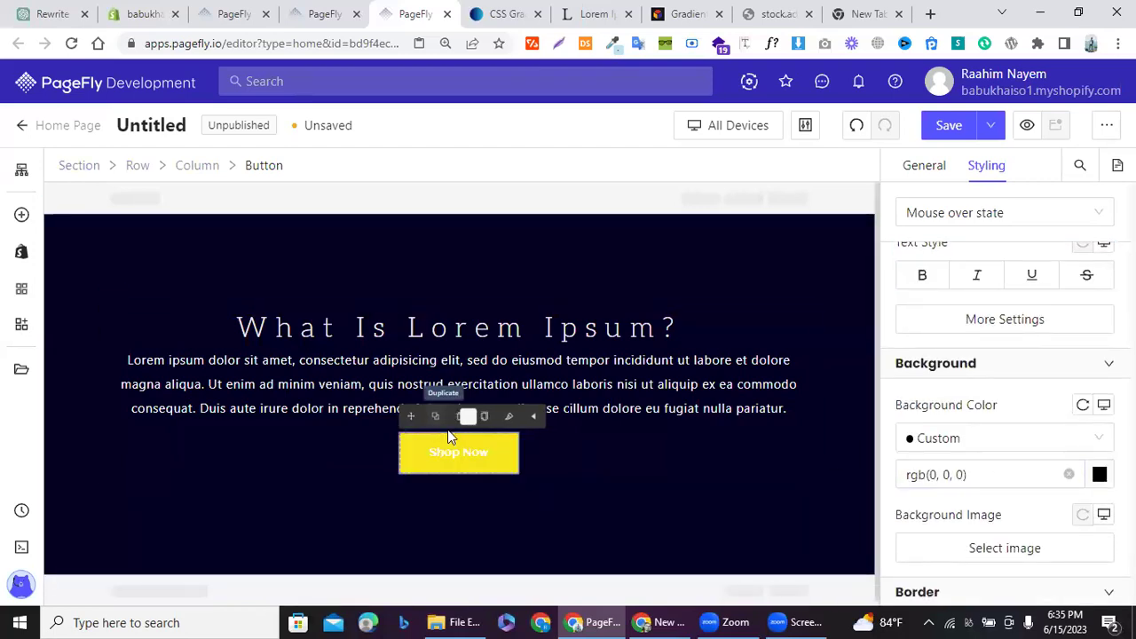
{"action": "scroll", "coordinate": [1075, 282], "scroll_direction": "up", "scroll_amount": 5}
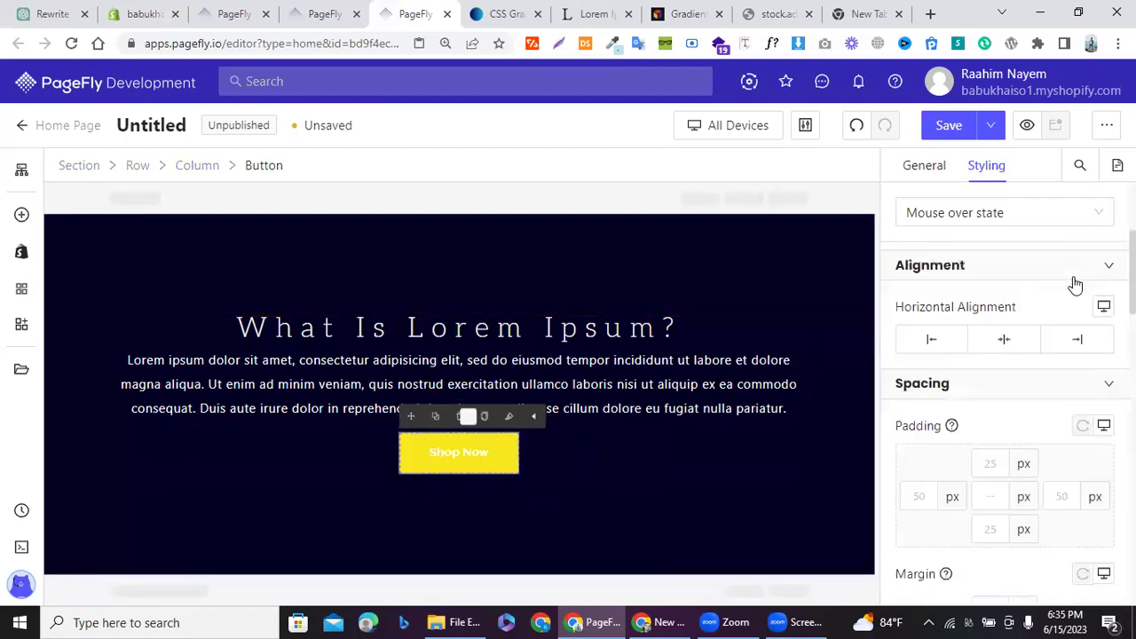
{"action": "left_click", "coordinate": [961, 304]}
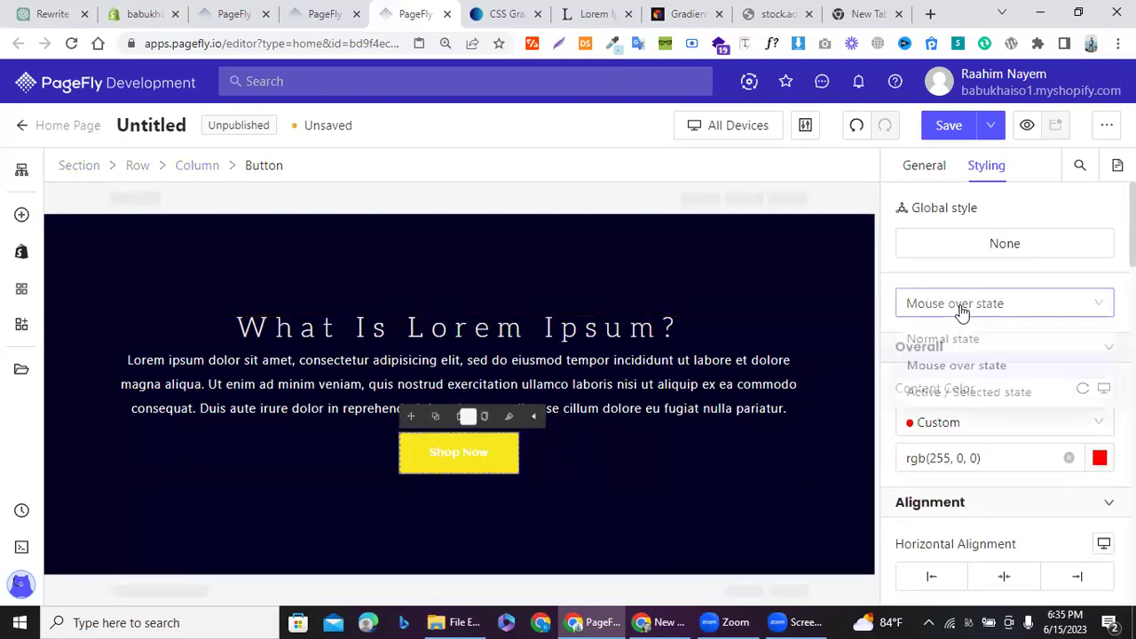
{"action": "left_click", "coordinate": [922, 348]}
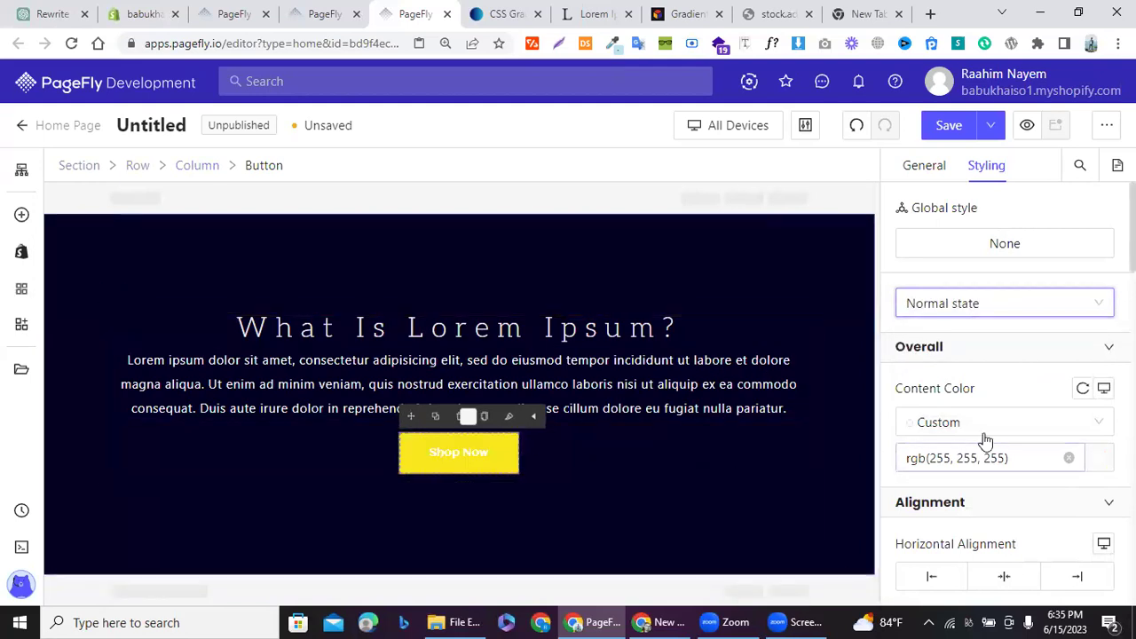
{"action": "scroll", "coordinate": [984, 435], "scroll_direction": "down", "scroll_amount": 5}
{"action": "scroll", "coordinate": [984, 436], "scroll_direction": "down", "scroll_amount": 7}
{"action": "scroll", "coordinate": [983, 435], "scroll_direction": "up", "scroll_amount": 3}
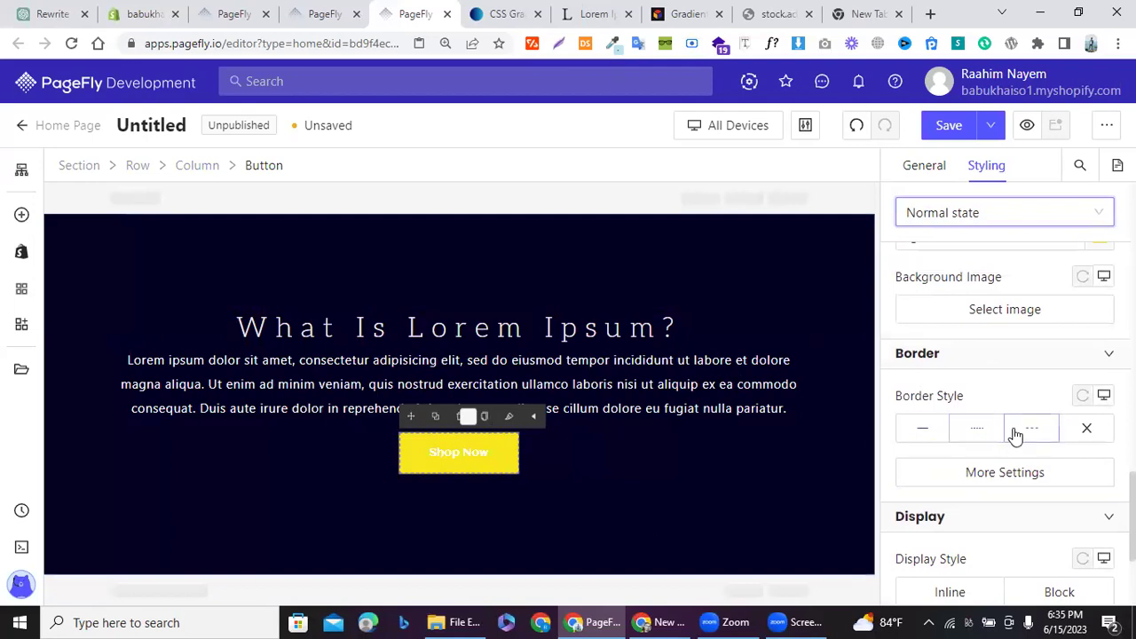
{"action": "left_click", "coordinate": [1012, 433]}
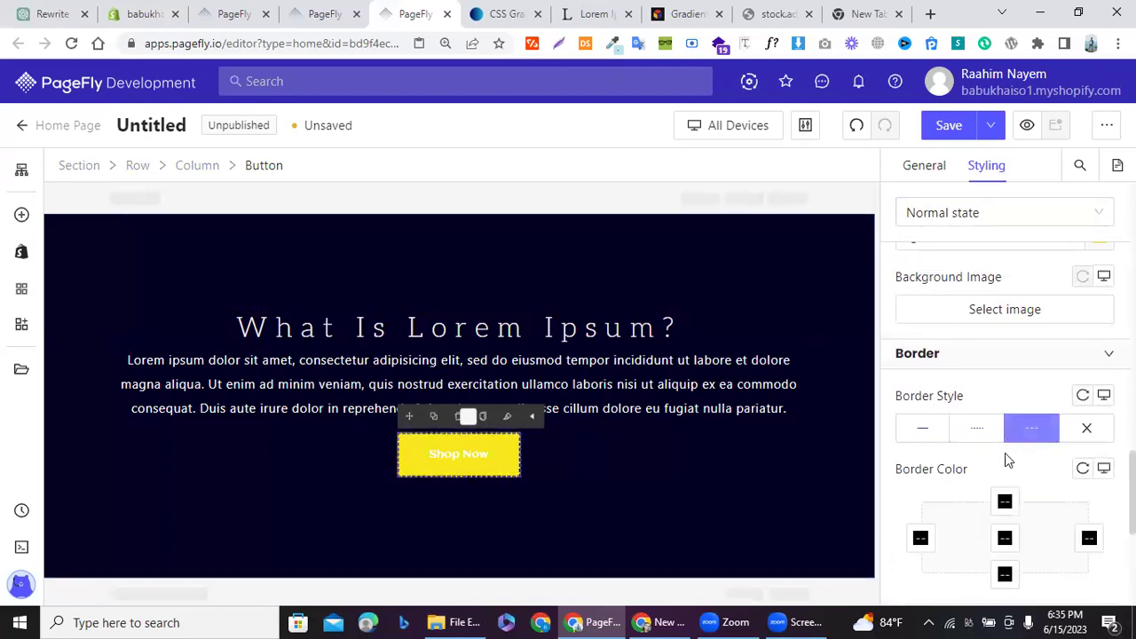
Step: Set the normal-state top and bottom border colours of the button to the turquoise swatch, 50E3C2
{"action": "left_click", "coordinate": [1003, 502]}
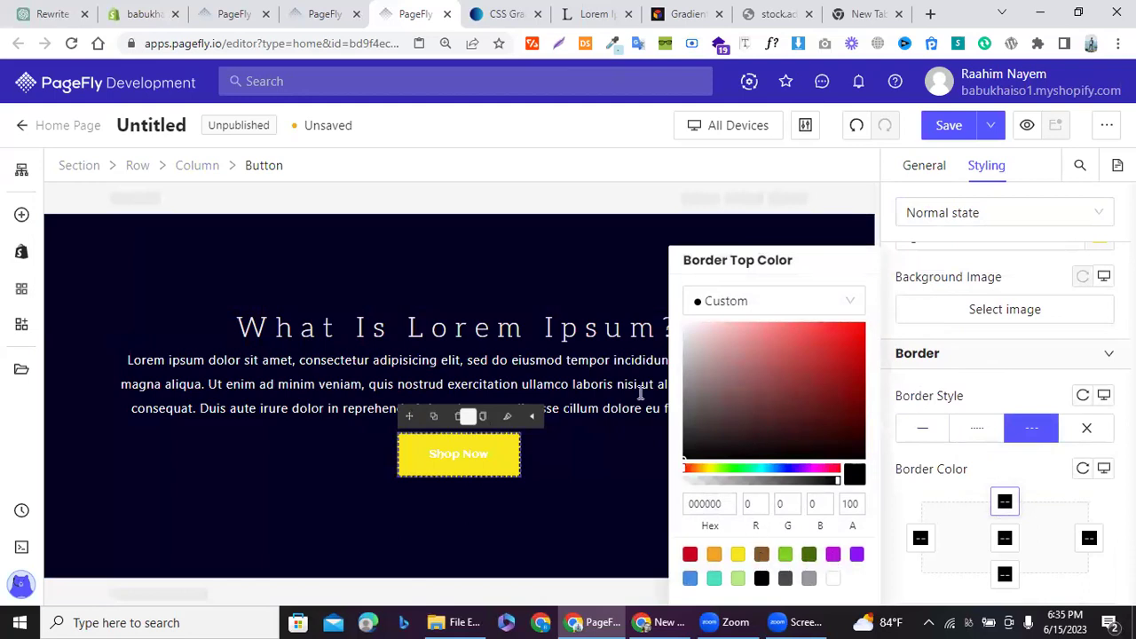
{"action": "left_click", "coordinate": [714, 578]}
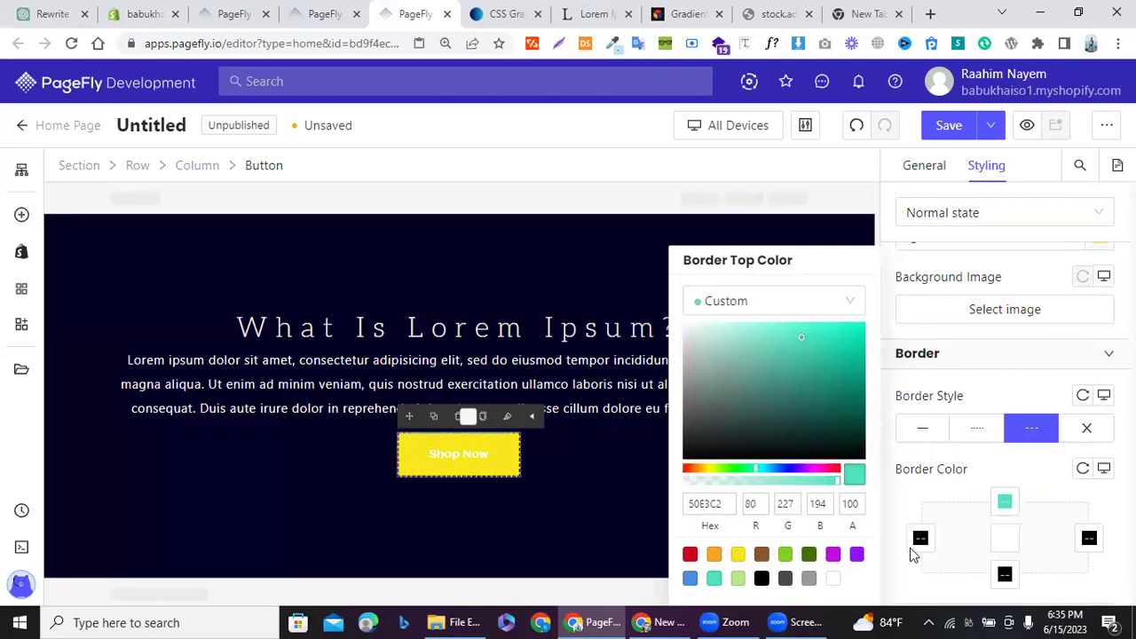
{"action": "left_click", "coordinate": [973, 536]}
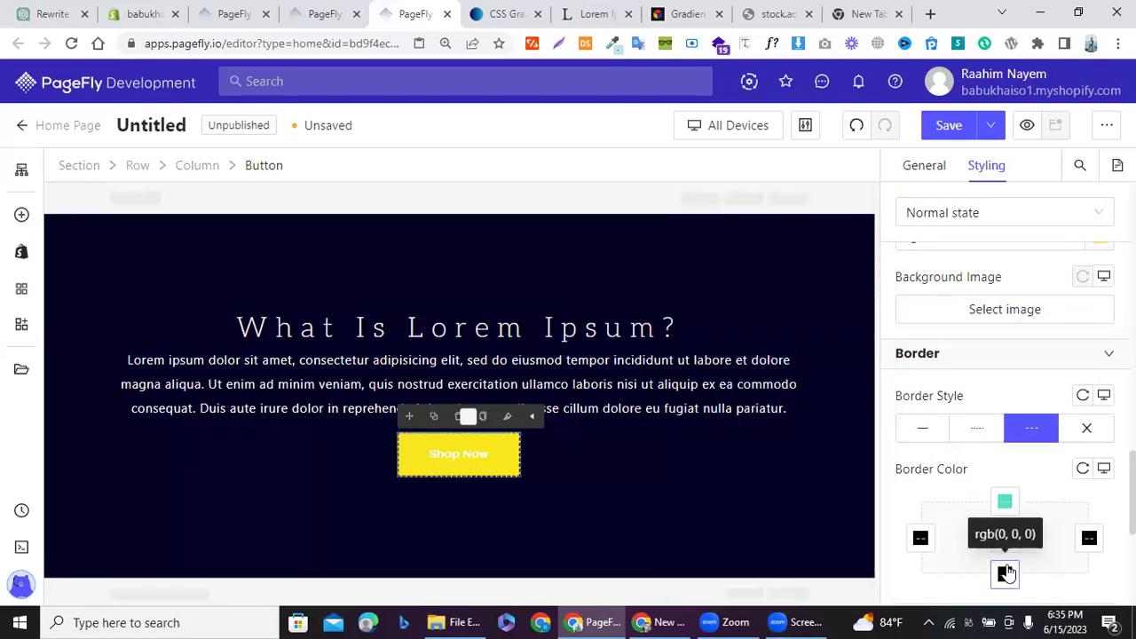
{"action": "left_click", "coordinate": [1004, 574]}
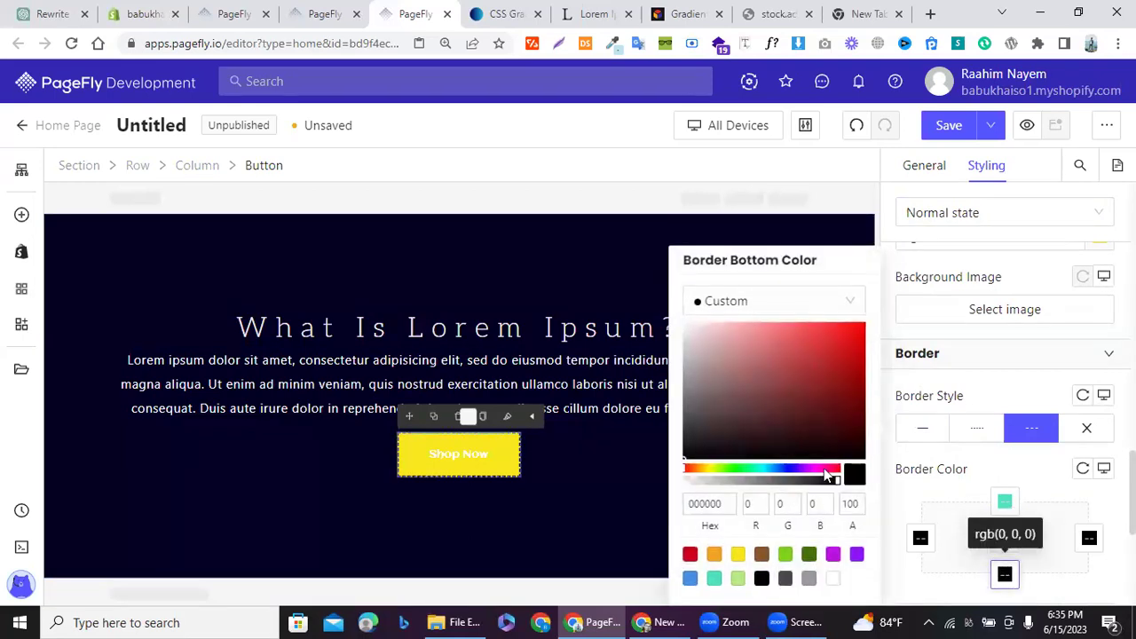
{"action": "left_click", "coordinate": [714, 578]}
{"action": "left_click", "coordinate": [1004, 503]}
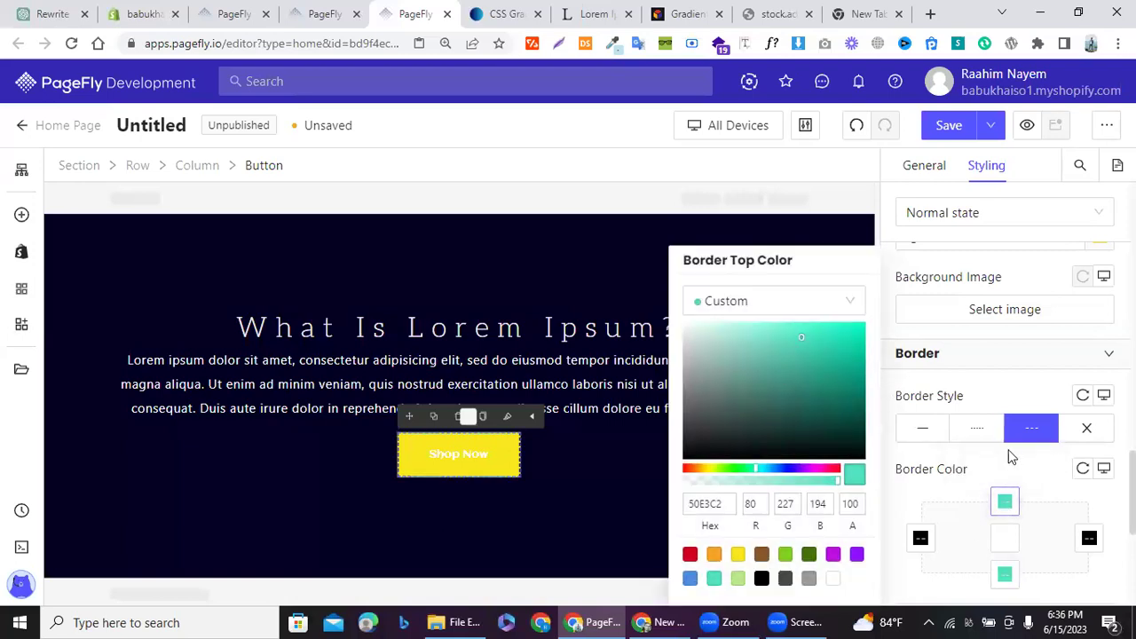
Step: Set the button's normal-state top and bottom border widths to 10 px each
{"action": "scroll", "coordinate": [1010, 456], "scroll_direction": "down", "scroll_amount": 3}
{"action": "left_click", "coordinate": [963, 410]}
{"action": "left_click", "coordinate": [963, 410]}
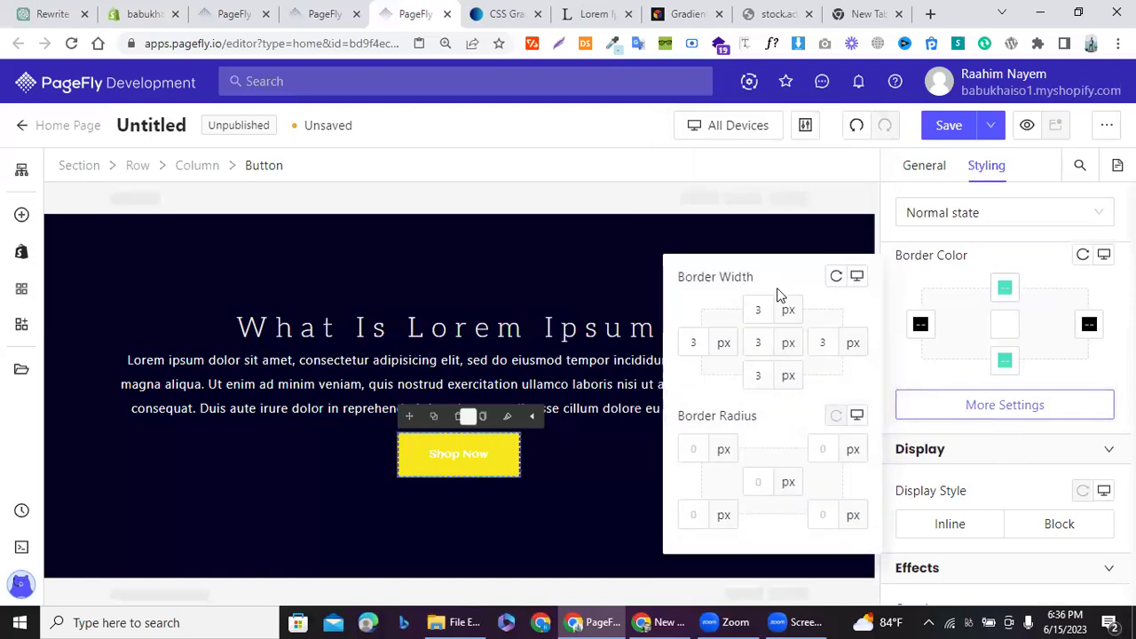
{"action": "double_click", "coordinate": [761, 311]}
{"action": "type", "text": "10"}
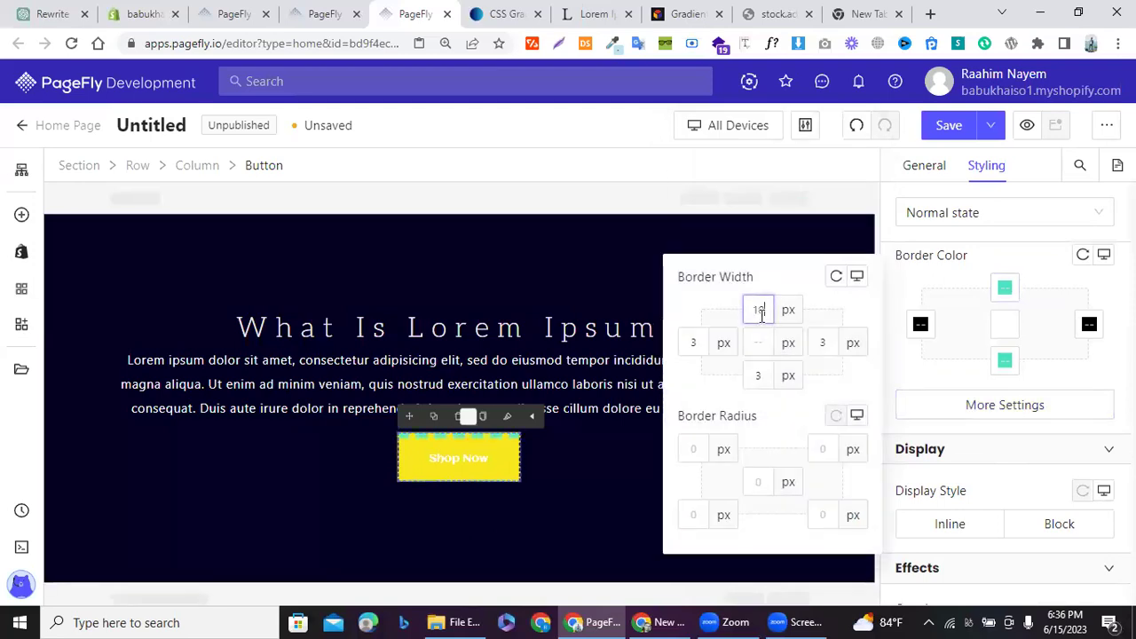
{"action": "double_click", "coordinate": [761, 384]}
{"action": "key", "text": "BackSpace"}
{"action": "type", "text": "1"}
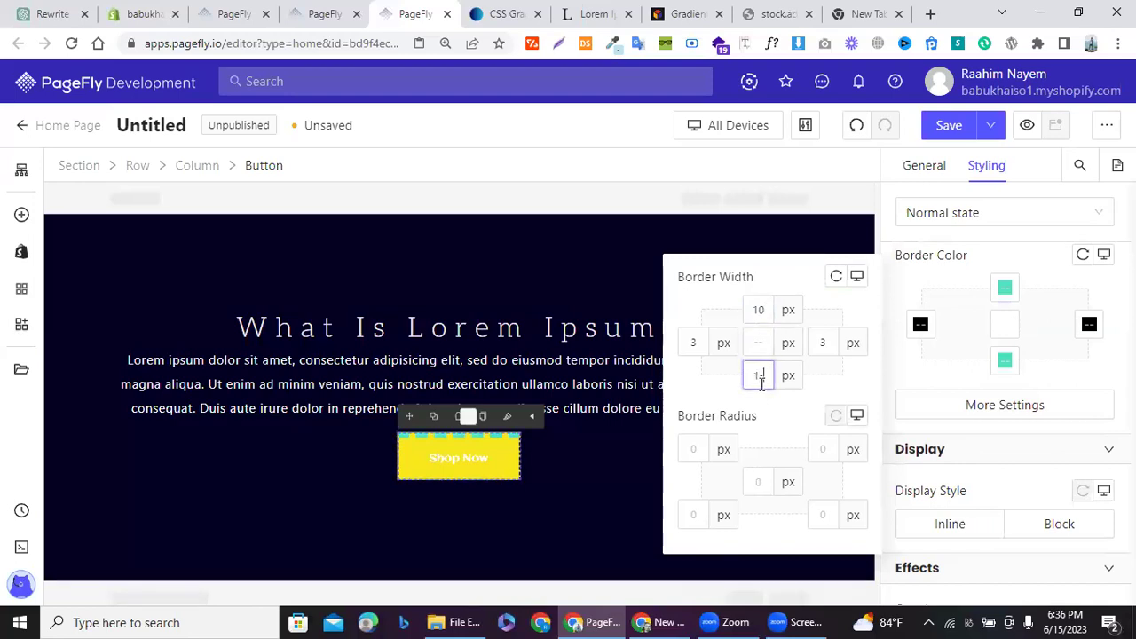
{"action": "type", "text": "0"}
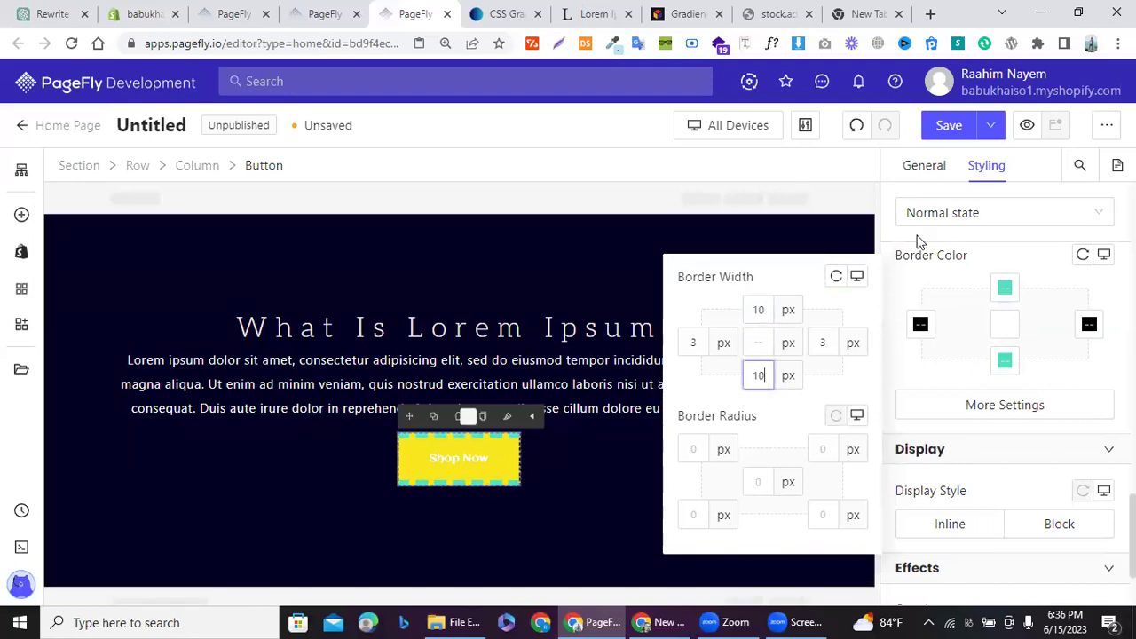
{"action": "left_click", "coordinate": [903, 283]}
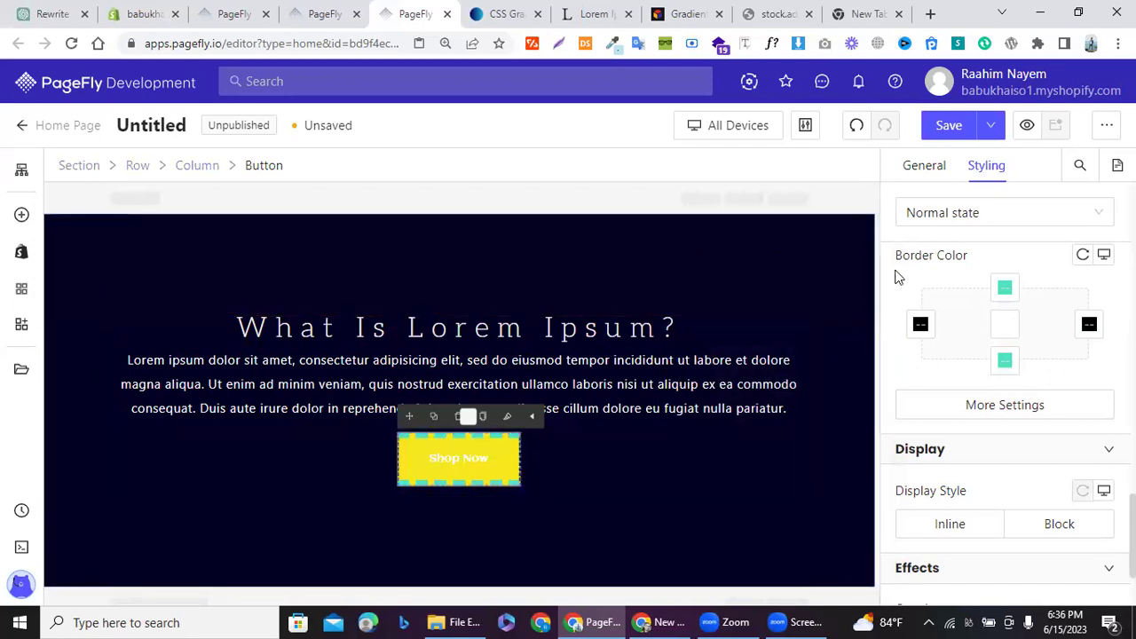
Step: Lower the opacity of the Shop Now button's normal state to 83%
{"action": "scroll", "coordinate": [931, 231], "scroll_direction": "up", "scroll_amount": 1}
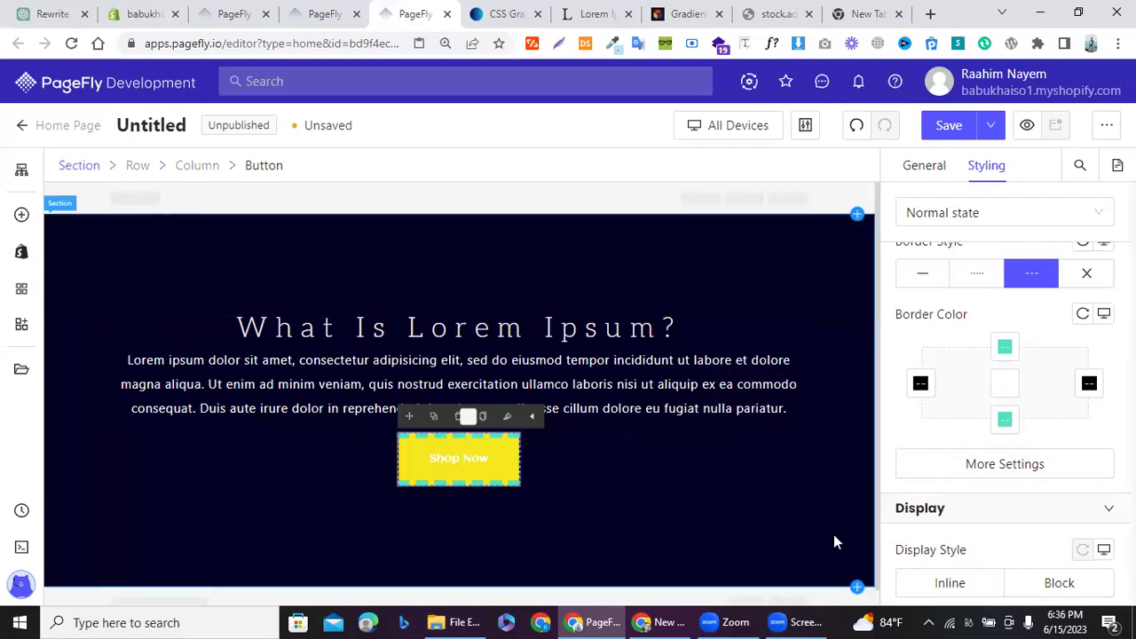
{"action": "scroll", "coordinate": [915, 503], "scroll_direction": "down", "scroll_amount": 2}
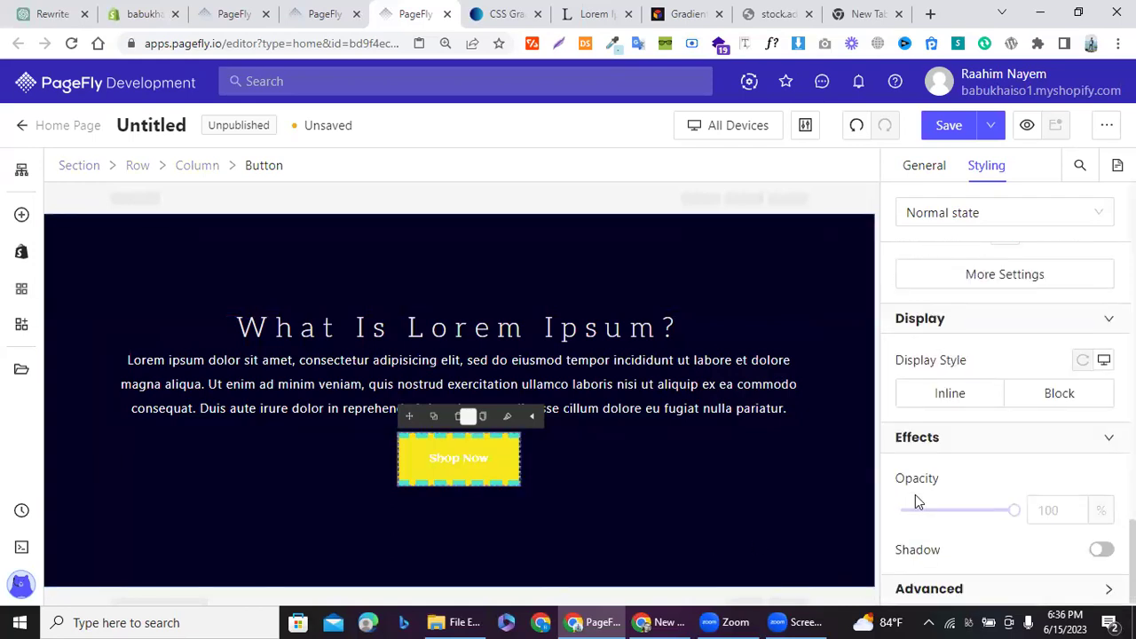
{"action": "left_click_drag", "start_coordinate": [1017, 516], "coordinate": [992, 511]}
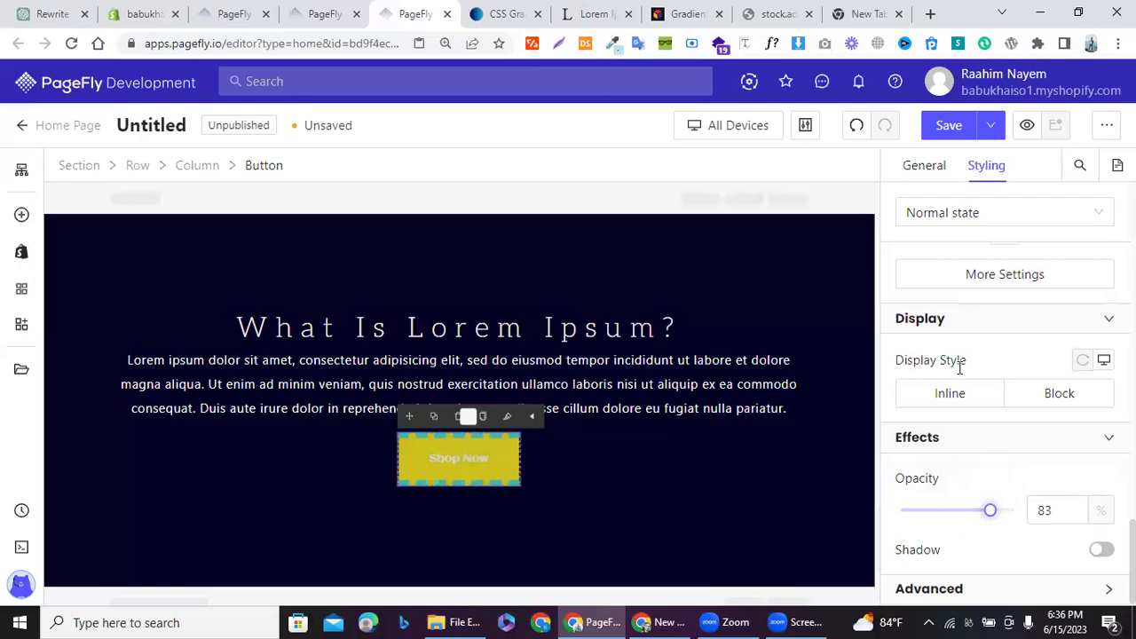
{"action": "scroll", "coordinate": [959, 368], "scroll_direction": "up", "scroll_amount": 10}
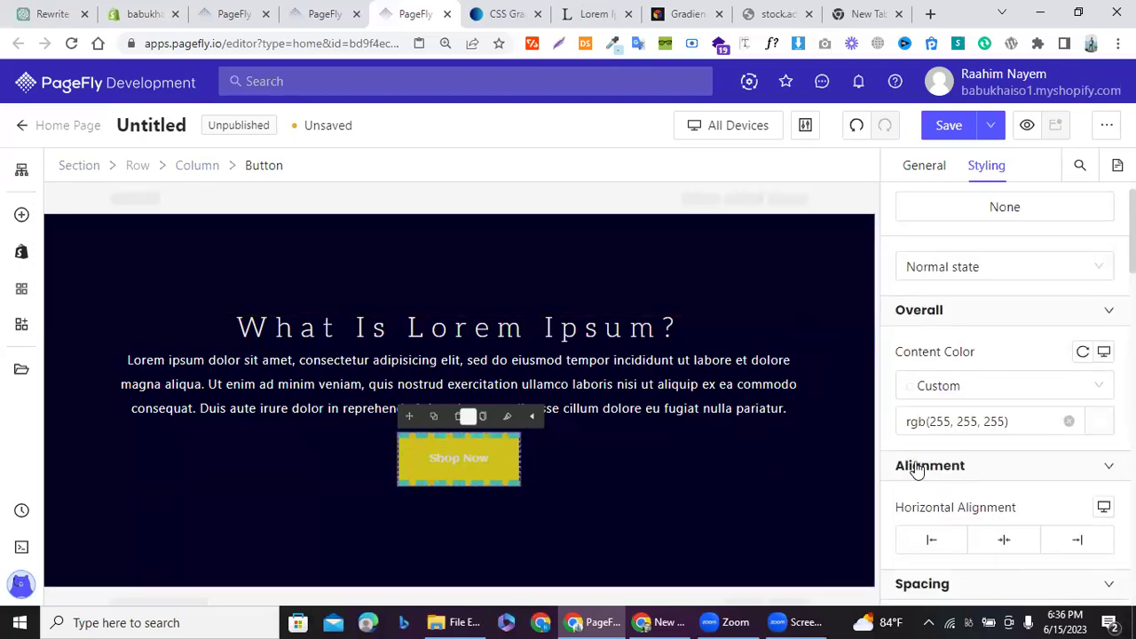
{"action": "scroll", "coordinate": [917, 471], "scroll_direction": "down", "scroll_amount": 2}
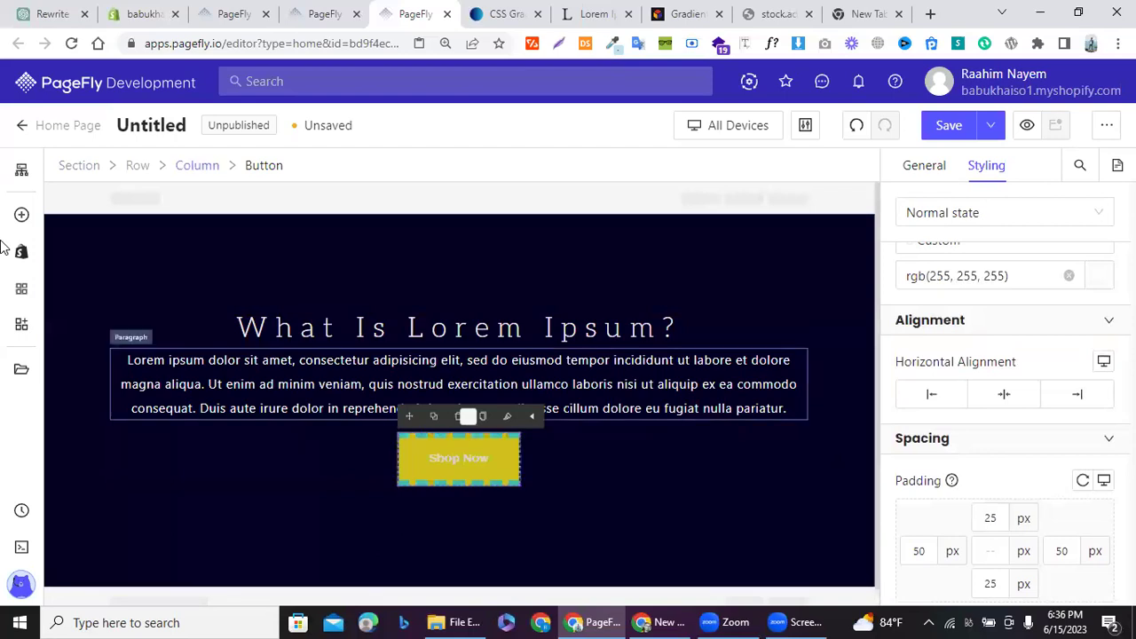
{"action": "scroll", "coordinate": [278, 251], "scroll_direction": "down", "scroll_amount": 1}
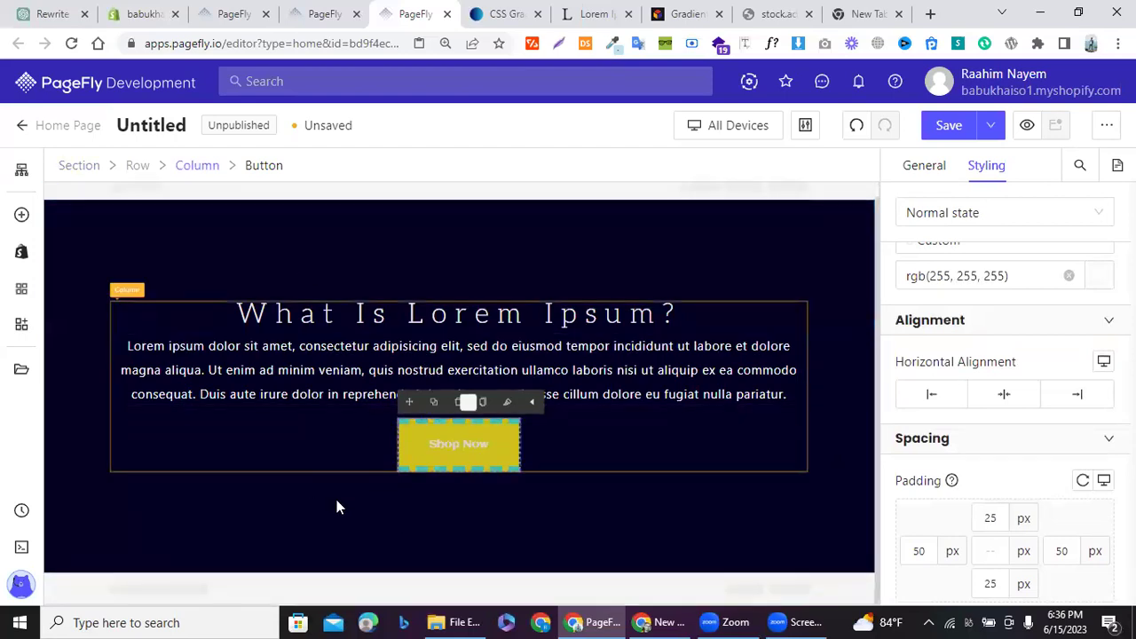
Step: Try to place the three-column content list variant with star icons below the dark hero section
{"action": "left_click", "coordinate": [22, 215]}
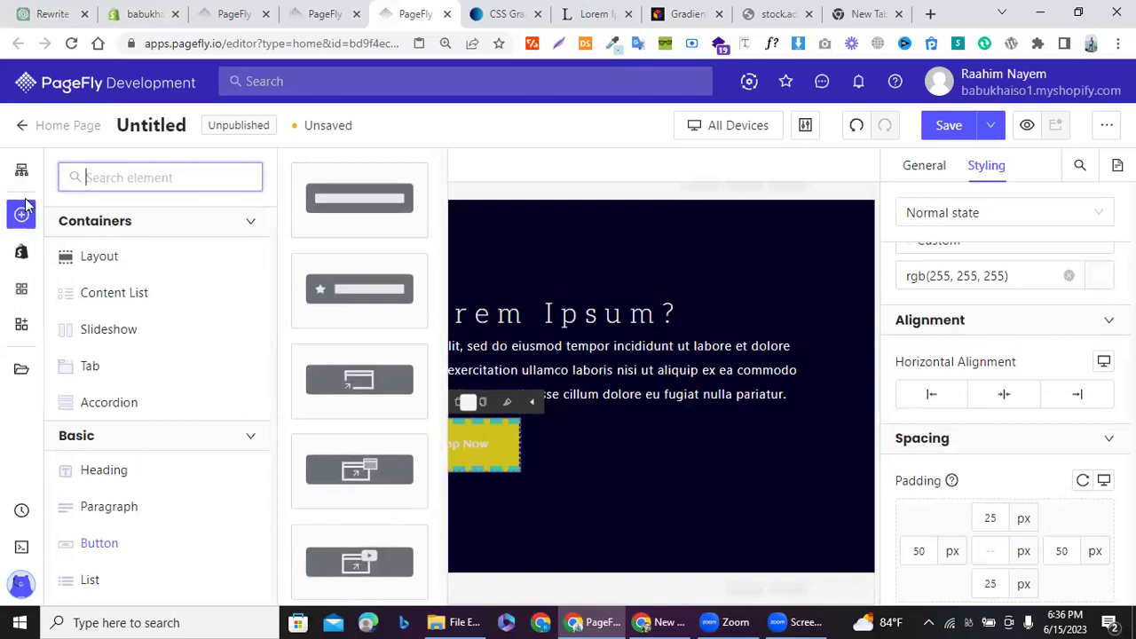
{"action": "left_click", "coordinate": [92, 369]}
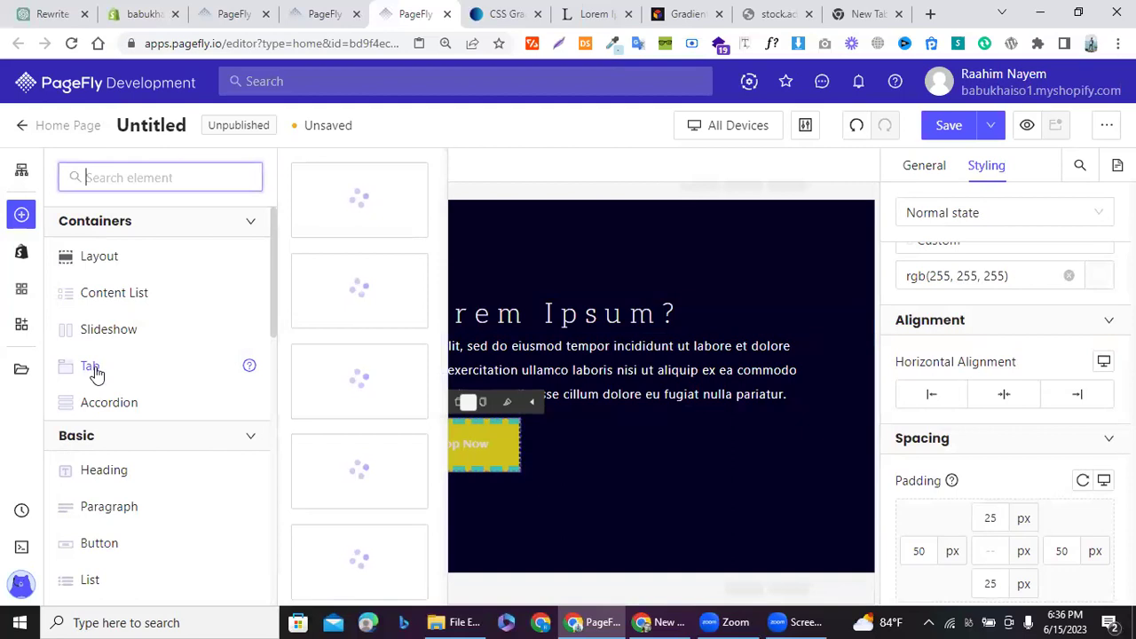
{"action": "left_click", "coordinate": [102, 298]}
{"action": "scroll", "coordinate": [353, 461], "scroll_direction": "down", "scroll_amount": 2}
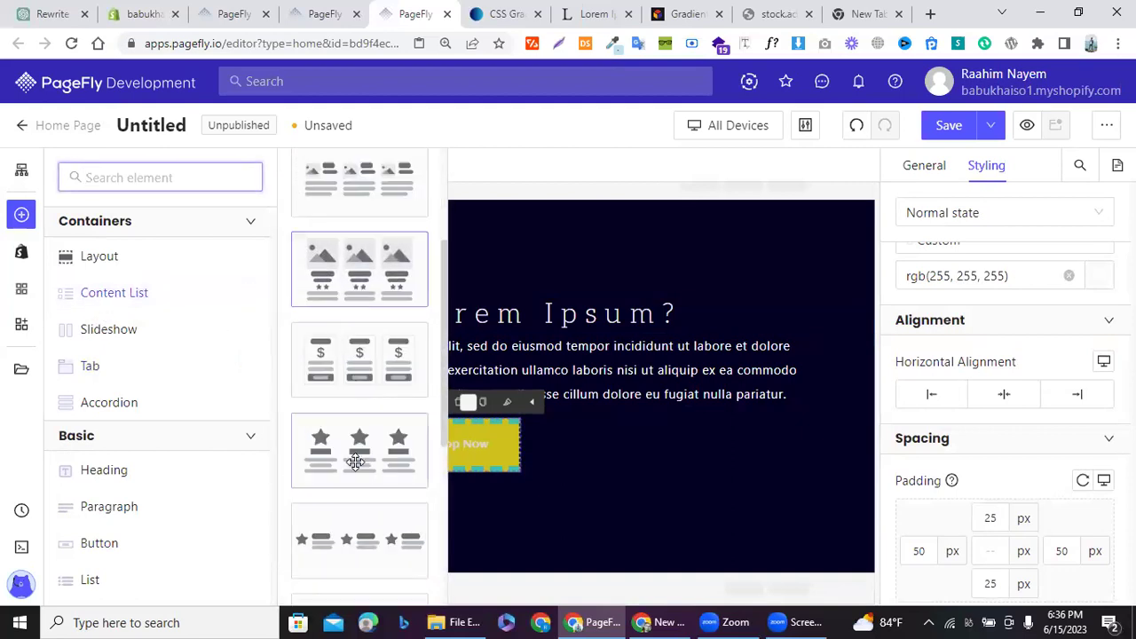
{"action": "left_click_drag", "start_coordinate": [337, 444], "coordinate": [537, 584]}
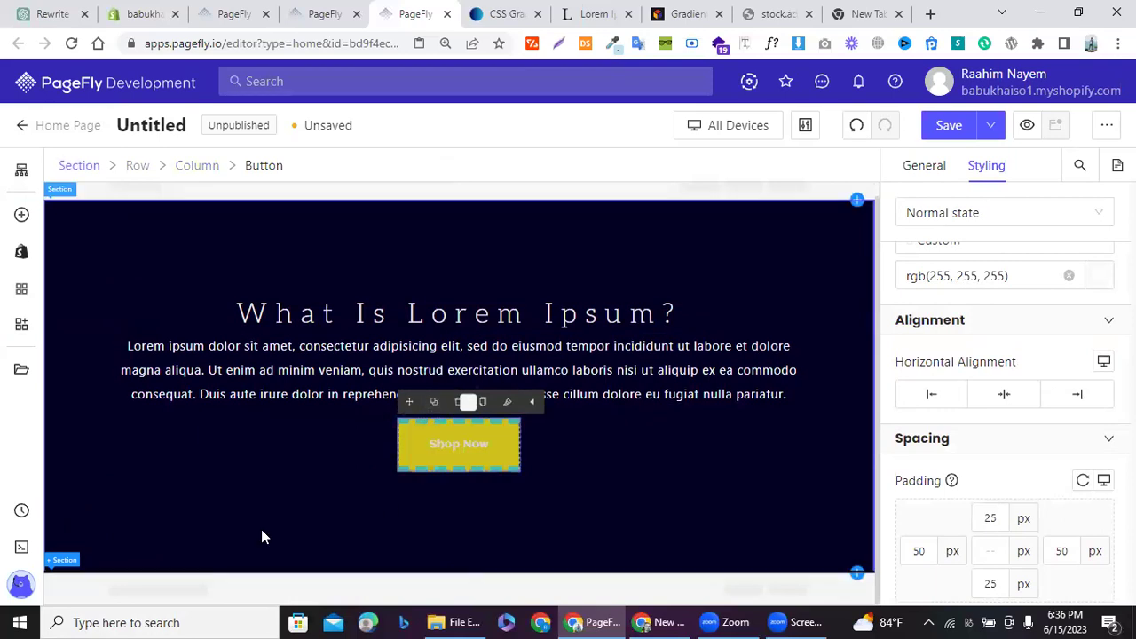
{"action": "left_click", "coordinate": [790, 591]}
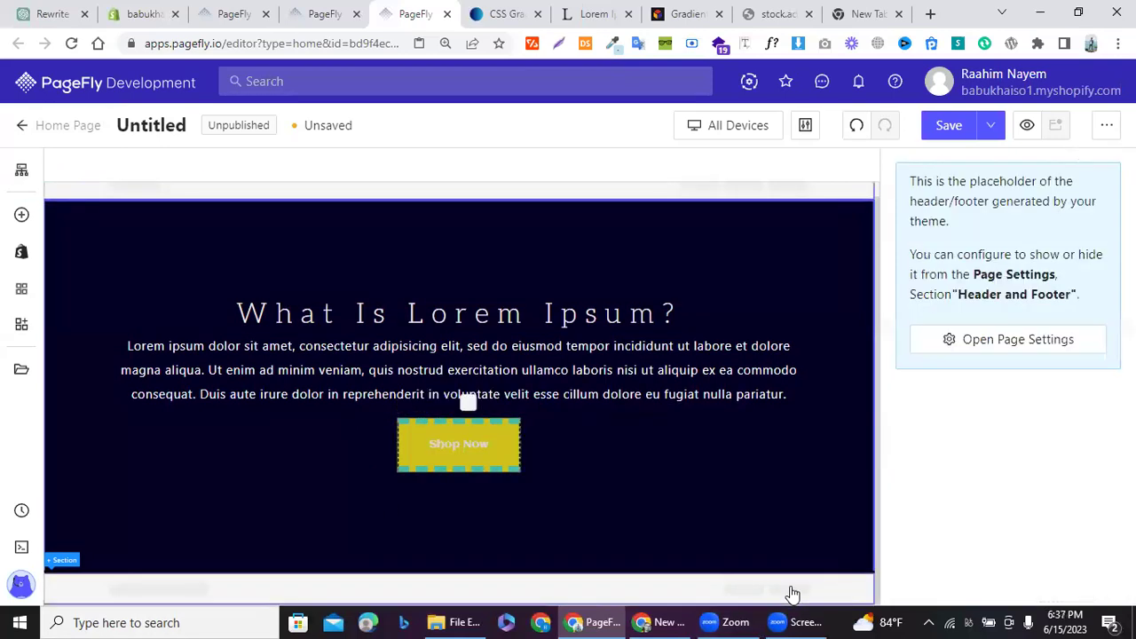
Step: Collapse the hero section in the page outline and insert the three-column content list with star icons above text below that section
{"action": "left_click", "coordinate": [19, 170]}
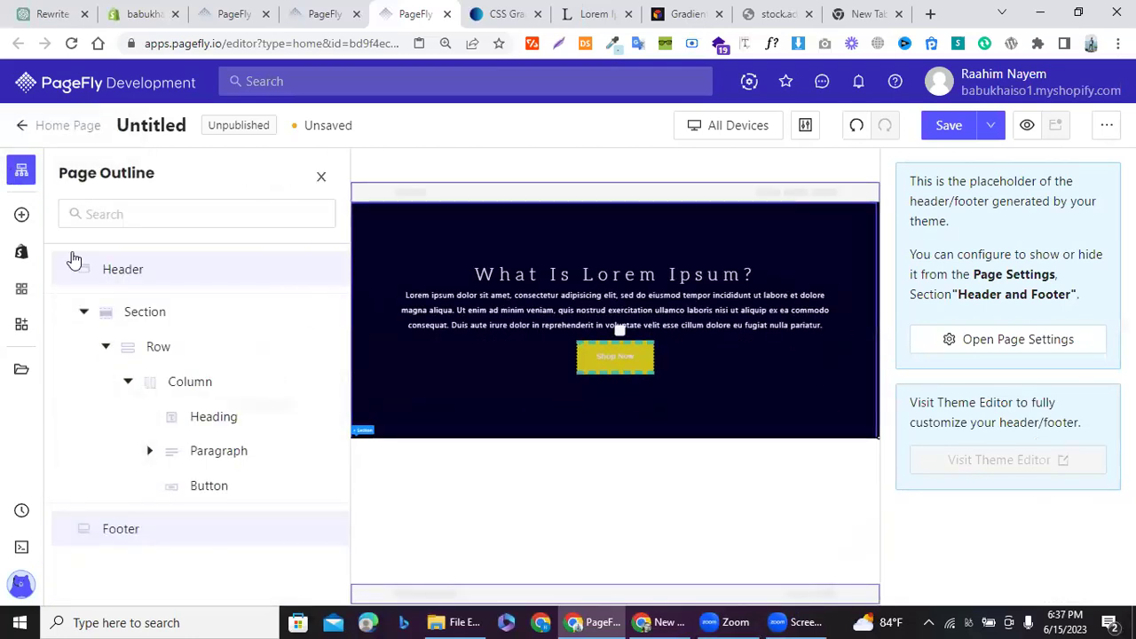
{"action": "left_click", "coordinate": [73, 311]}
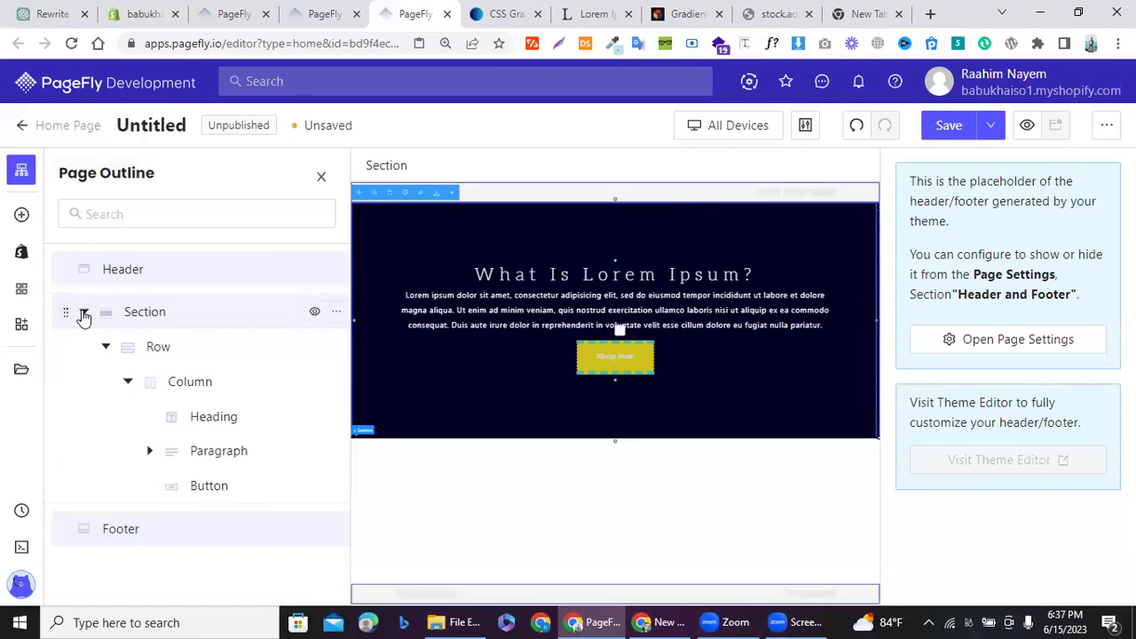
{"action": "left_click", "coordinate": [83, 313]}
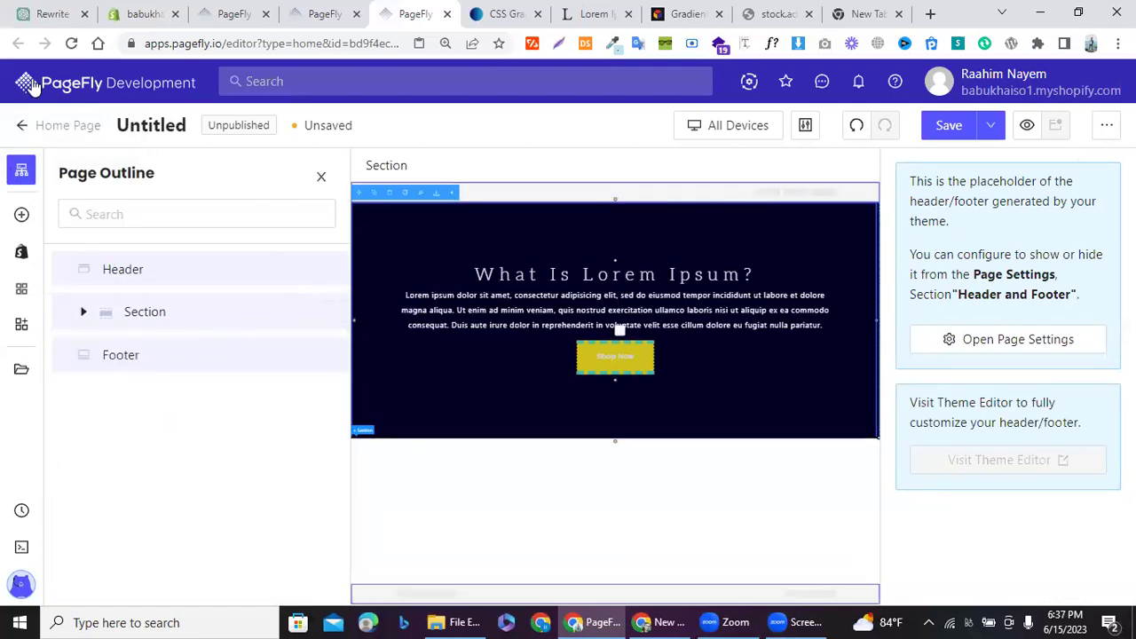
{"action": "left_click", "coordinate": [22, 215]}
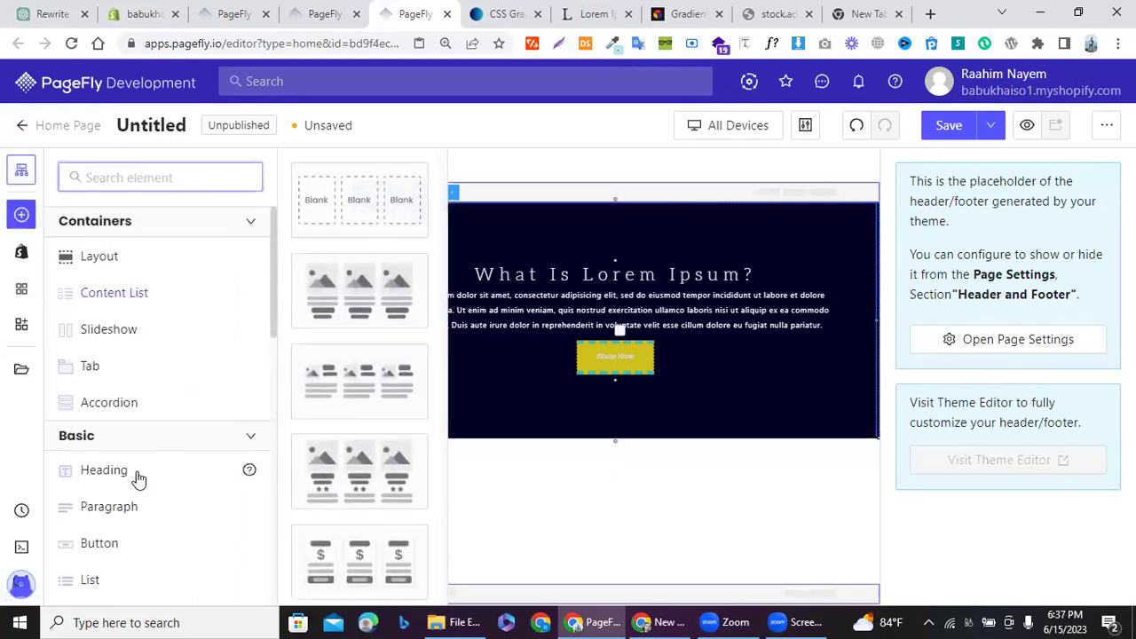
{"action": "scroll", "coordinate": [337, 497], "scroll_direction": "down", "scroll_amount": 2}
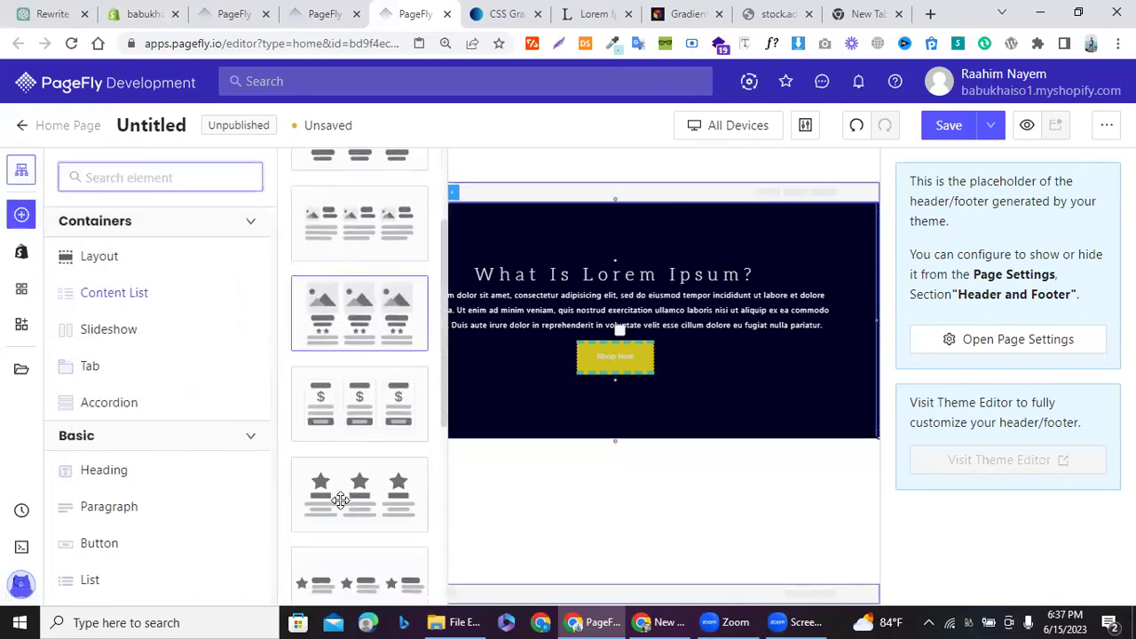
{"action": "left_click_drag", "start_coordinate": [340, 499], "coordinate": [406, 444]}
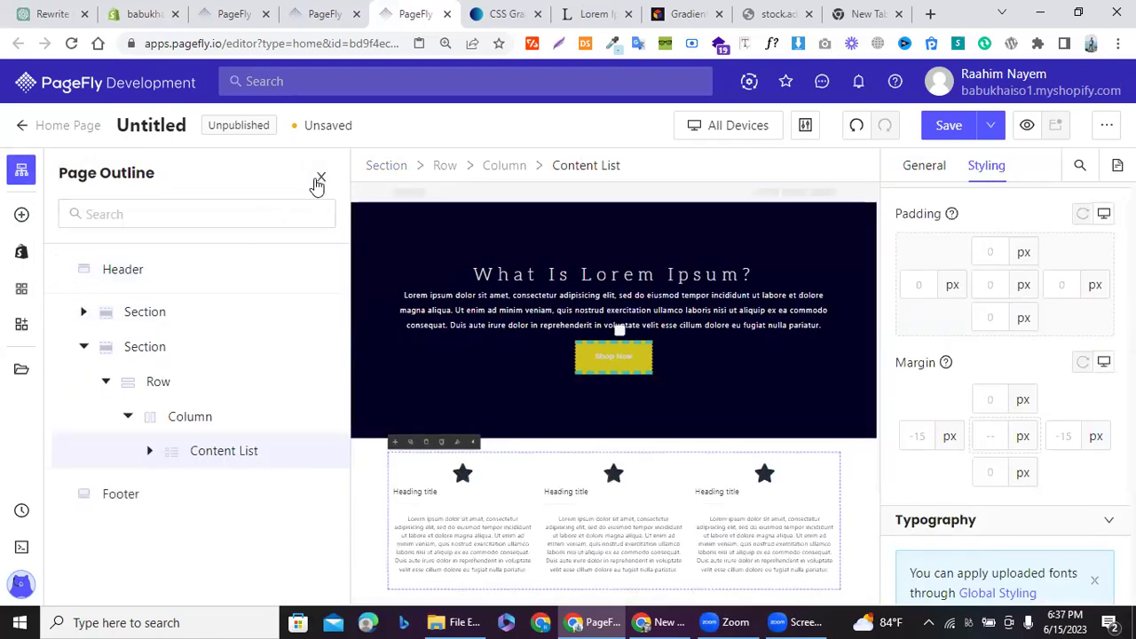
{"action": "left_click", "coordinate": [319, 179]}
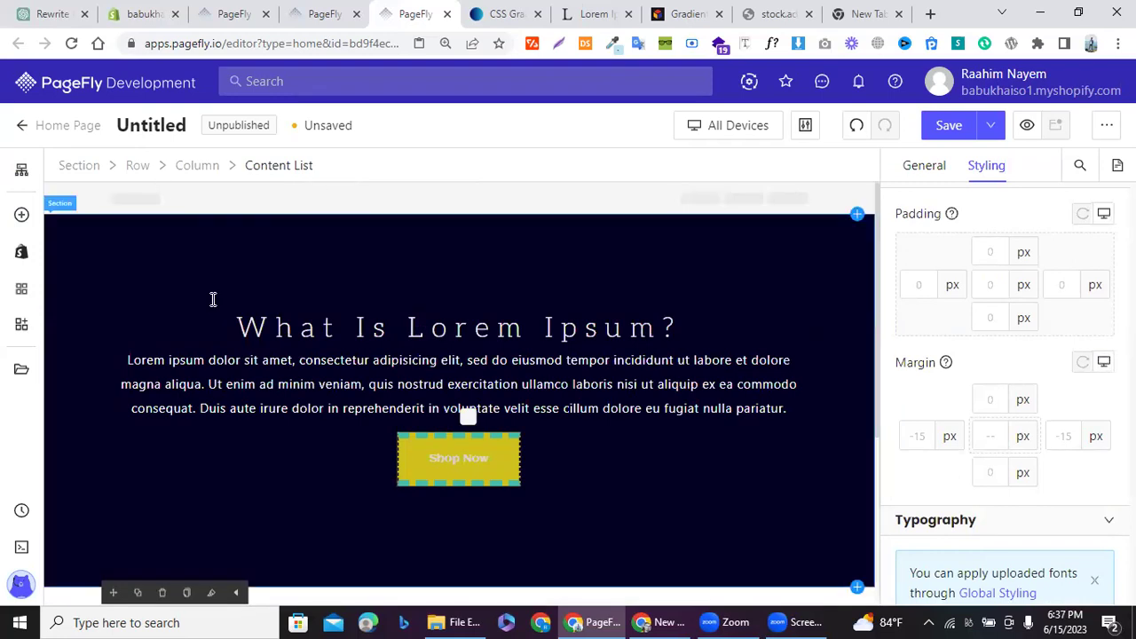
Step: Center-align the heading titles of the content list
{"action": "scroll", "coordinate": [213, 299], "scroll_direction": "down", "scroll_amount": 3}
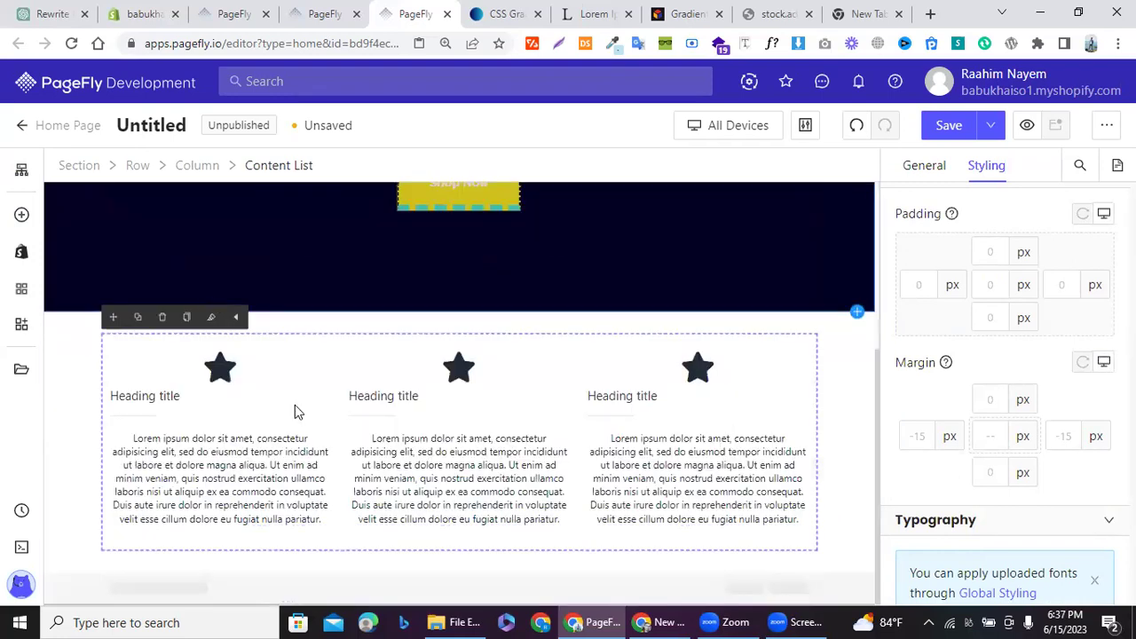
{"action": "left_click", "coordinate": [139, 399]}
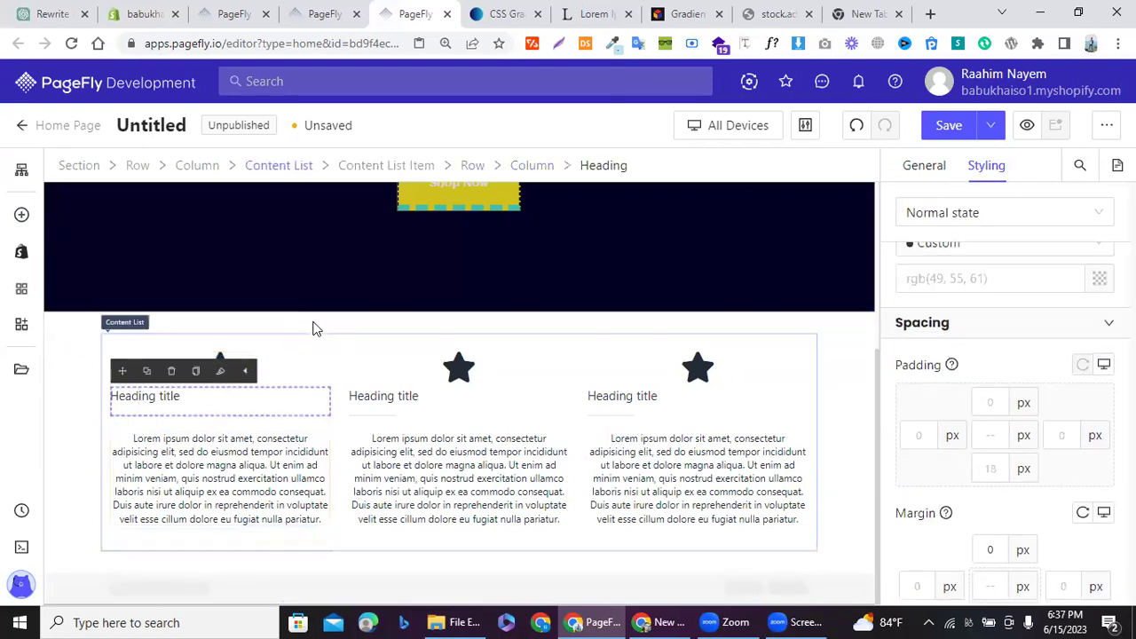
{"action": "left_click", "coordinate": [86, 348]}
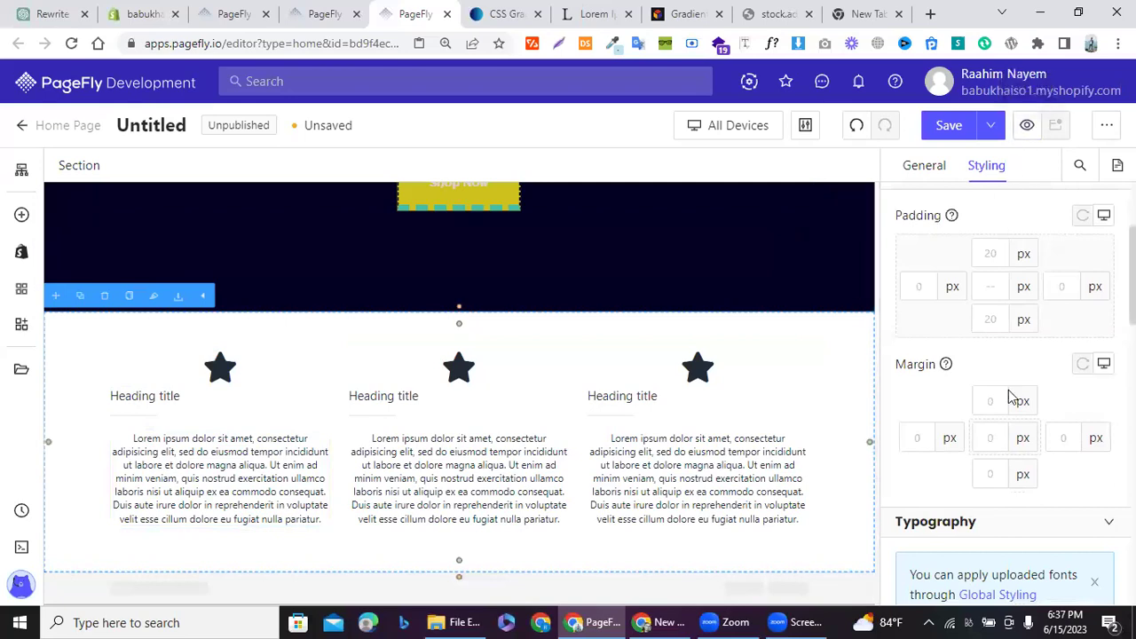
{"action": "scroll", "coordinate": [1011, 404], "scroll_direction": "down", "scroll_amount": 6}
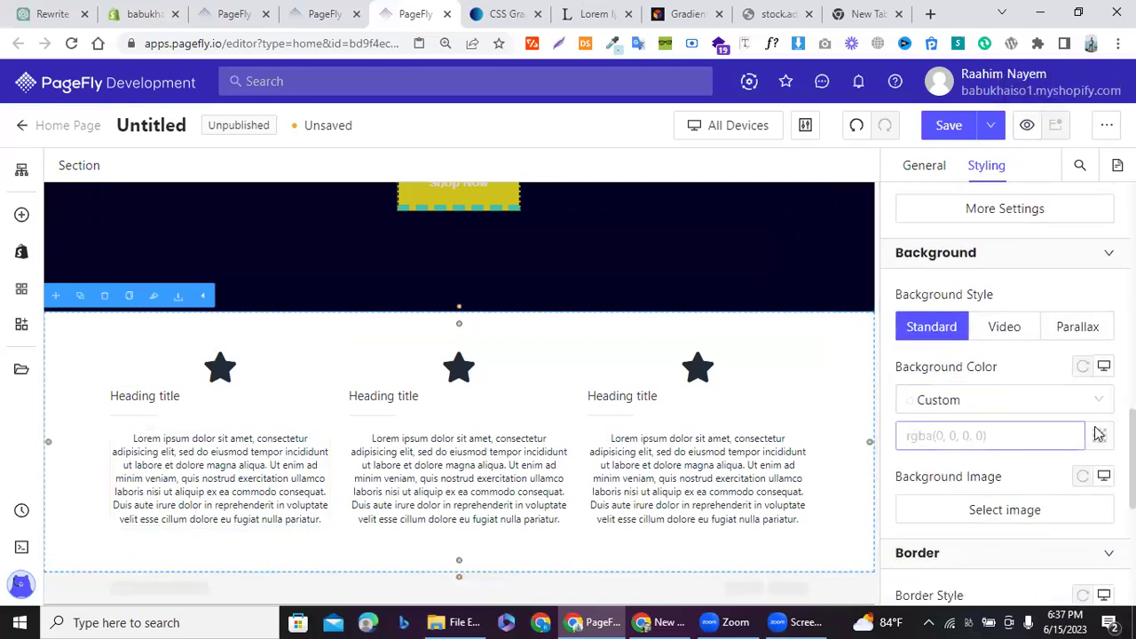
{"action": "left_click", "coordinate": [157, 411]}
{"action": "scroll", "coordinate": [1012, 375], "scroll_direction": "down", "scroll_amount": 5}
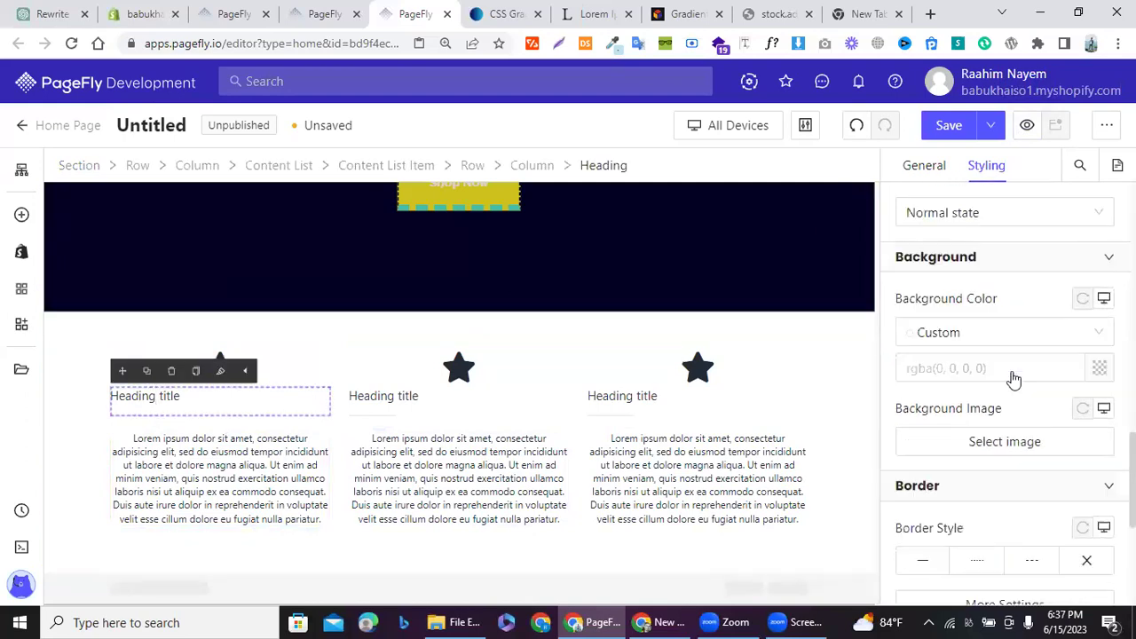
{"action": "scroll", "coordinate": [1014, 379], "scroll_direction": "up", "scroll_amount": 8}
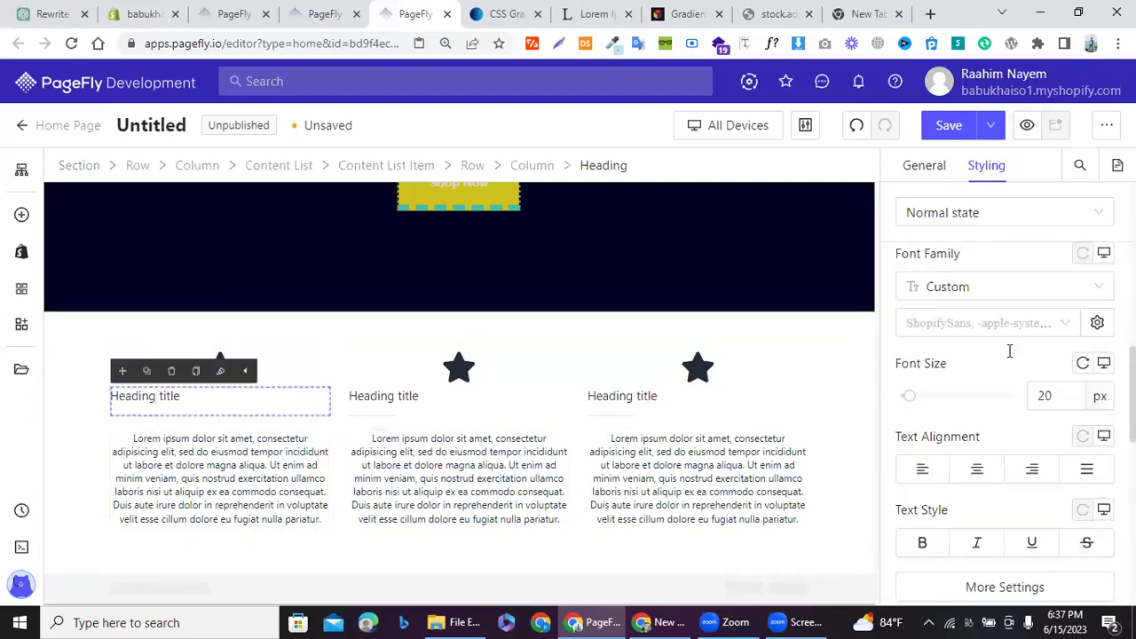
{"action": "scroll", "coordinate": [952, 324], "scroll_direction": "down", "scroll_amount": 2}
{"action": "scroll", "coordinate": [952, 324], "scroll_direction": "up", "scroll_amount": 3}
{"action": "scroll", "coordinate": [950, 337], "scroll_direction": "down", "scroll_amount": 2}
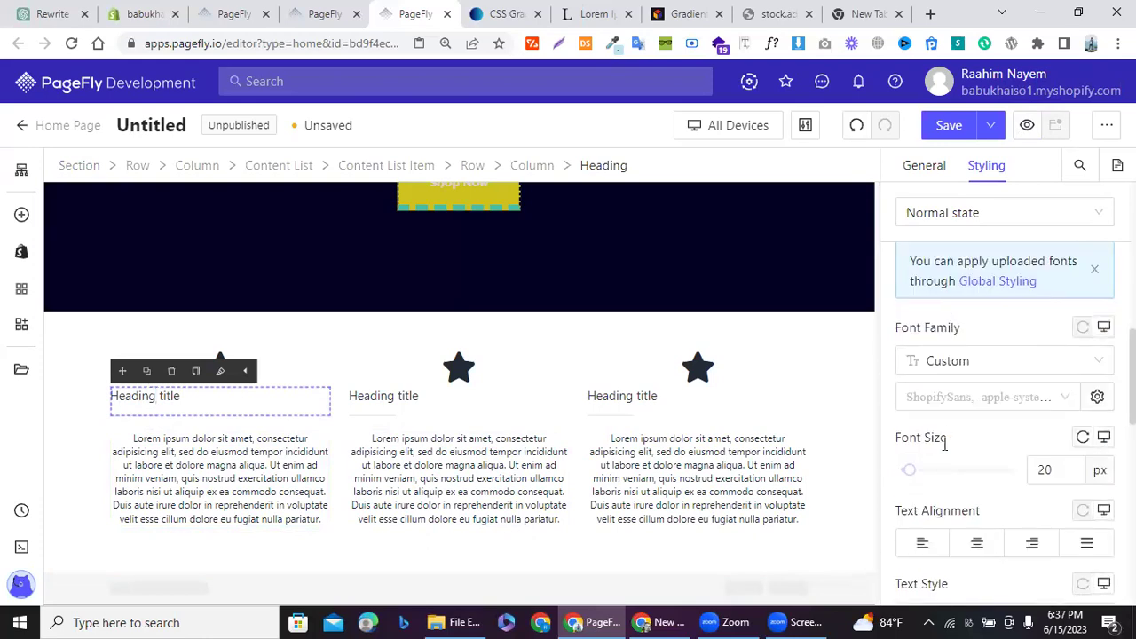
{"action": "left_click", "coordinate": [965, 548]}
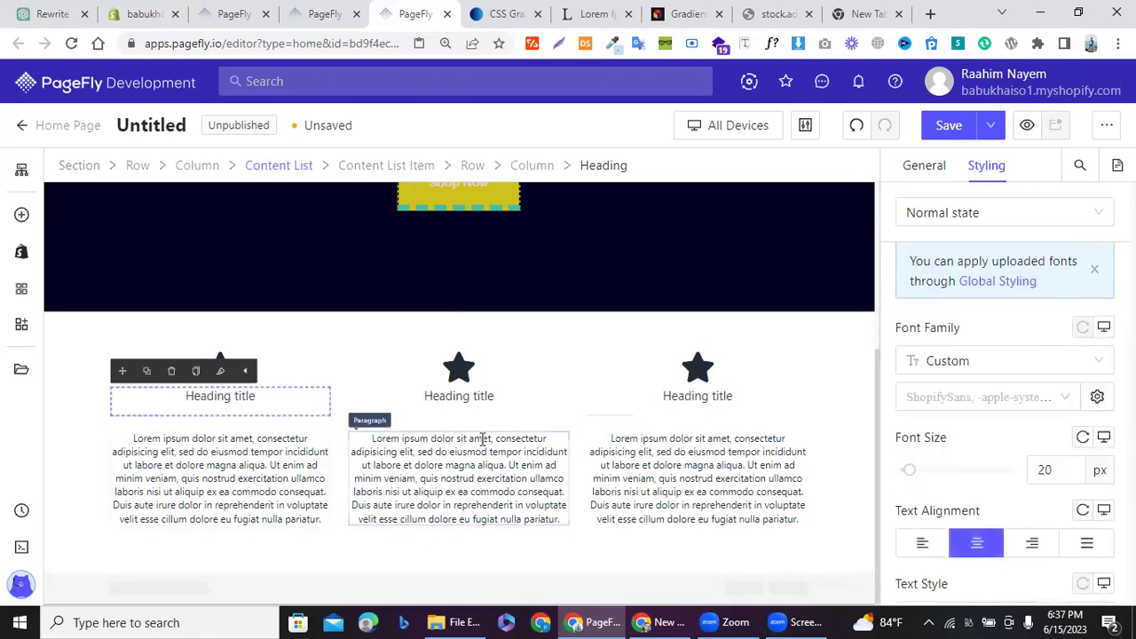
Step: Examine the middle star icon's styling and general settings, the icon library, and the first item's paragraph settings
{"action": "left_click", "coordinate": [459, 373]}
{"action": "scroll", "coordinate": [1080, 368], "scroll_direction": "up", "scroll_amount": 5}
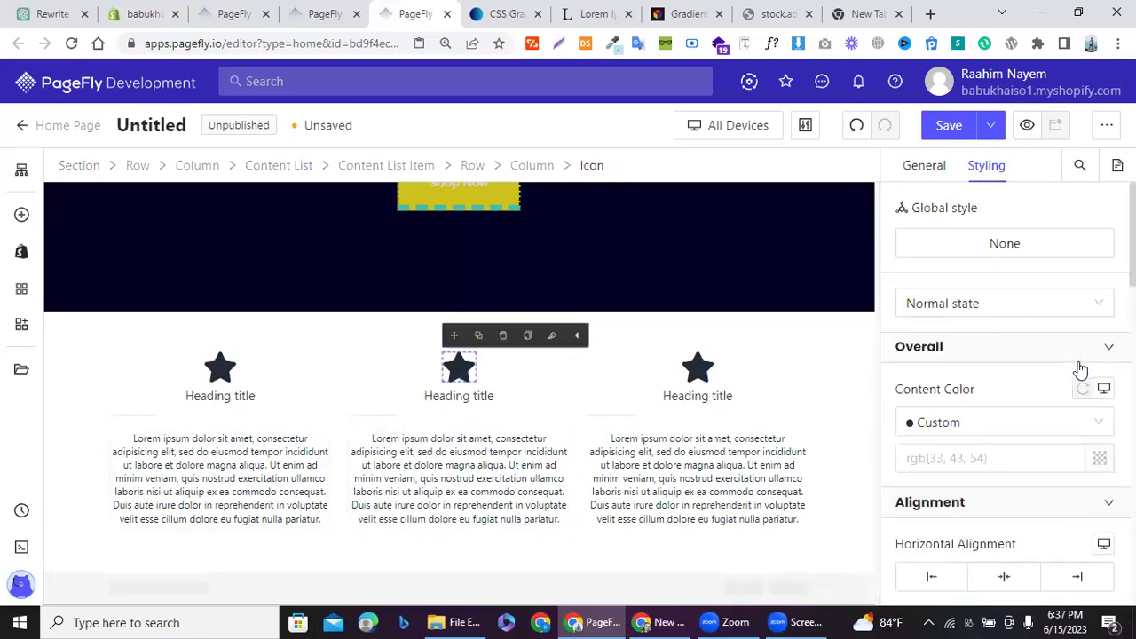
{"action": "scroll", "coordinate": [947, 262], "scroll_direction": "down", "scroll_amount": 5}
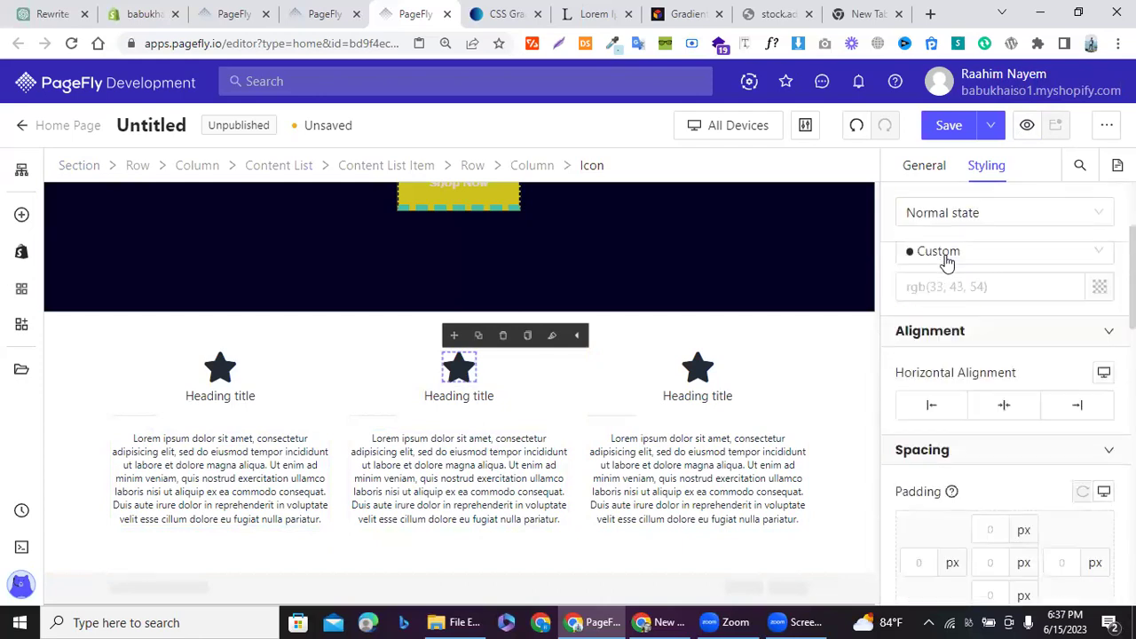
{"action": "scroll", "coordinate": [947, 263], "scroll_direction": "down", "scroll_amount": 10}
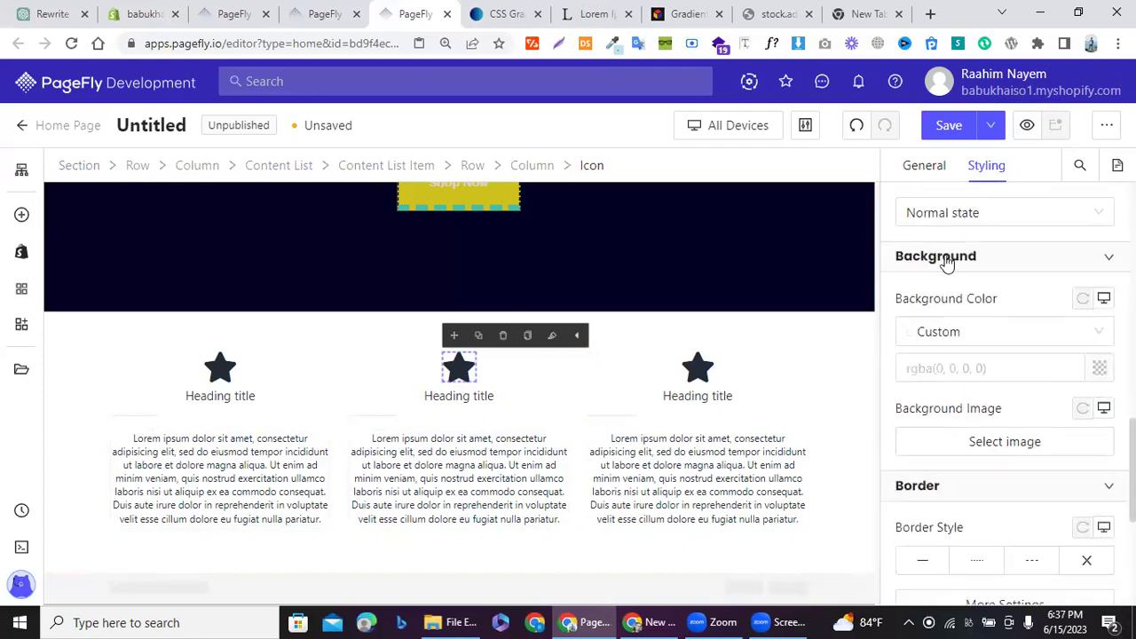
{"action": "left_click", "coordinate": [930, 171]}
{"action": "scroll", "coordinate": [953, 337], "scroll_direction": "up", "scroll_amount": 5}
{"action": "left_click", "coordinate": [961, 311]}
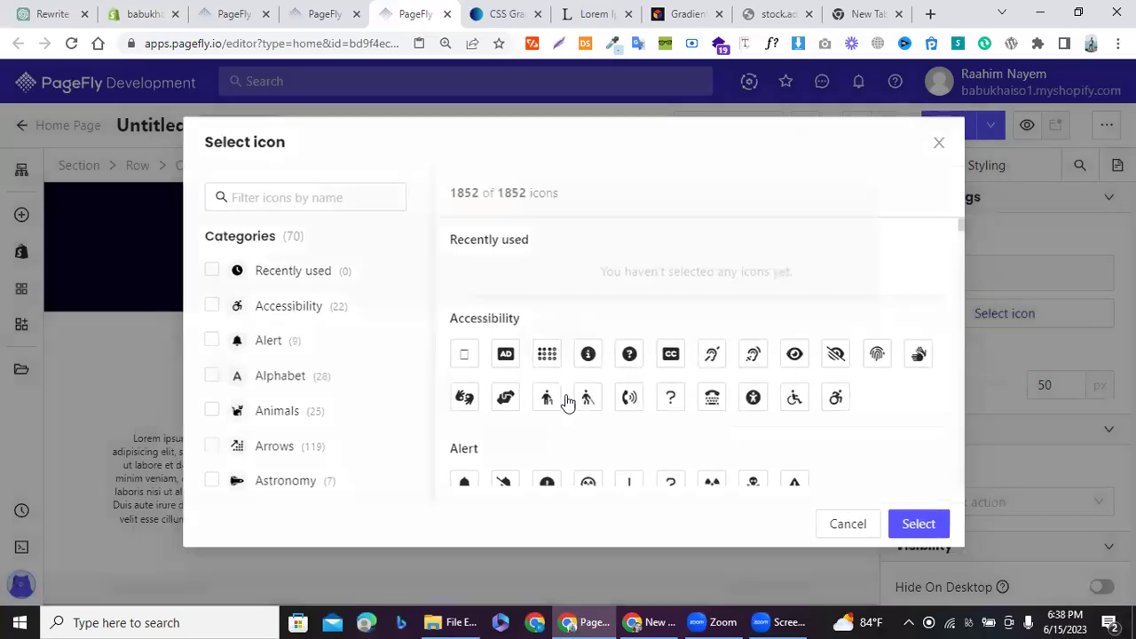
{"action": "key", "text": "Escape"}
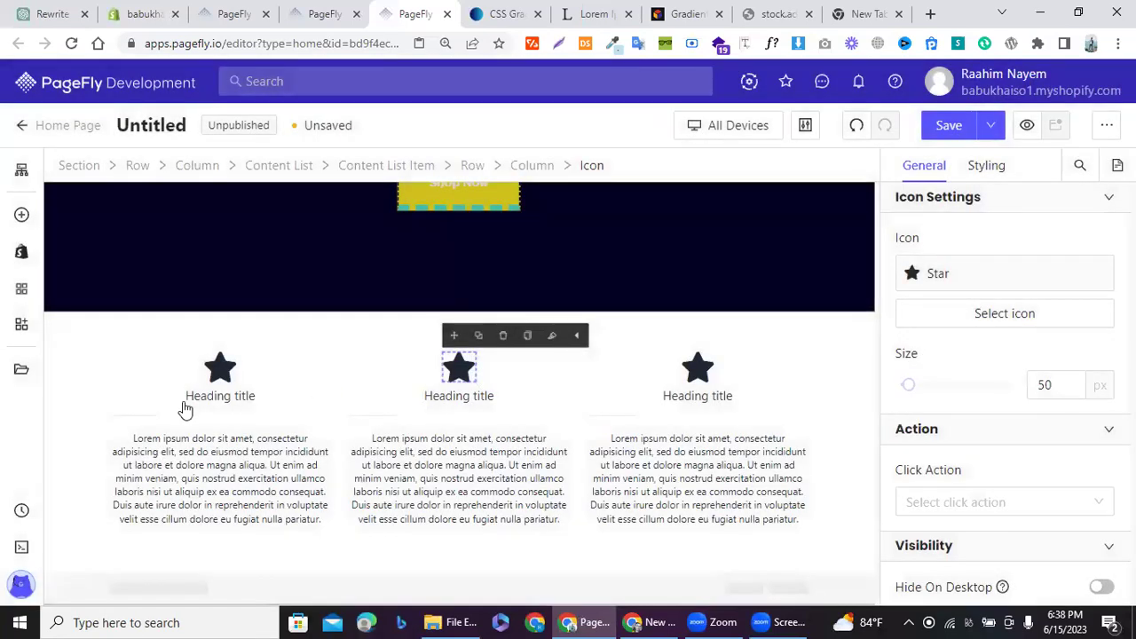
{"action": "left_click", "coordinate": [196, 454]}
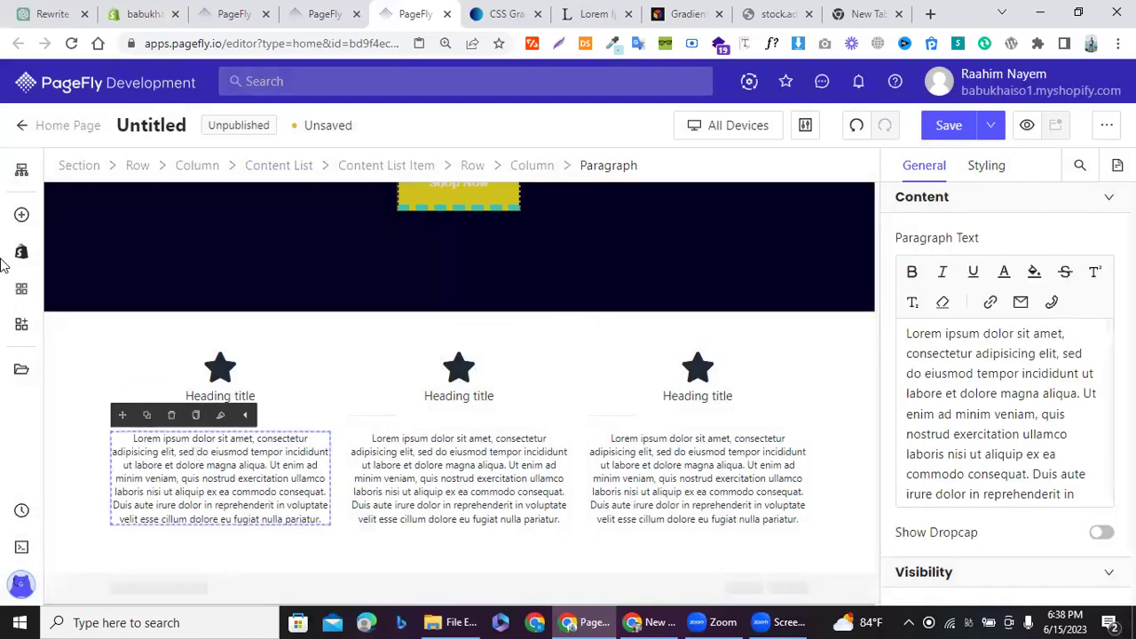
Step: Insert the first Tab variant, with separate tab headers above a blank area, below the content list
{"action": "left_click", "coordinate": [21, 217]}
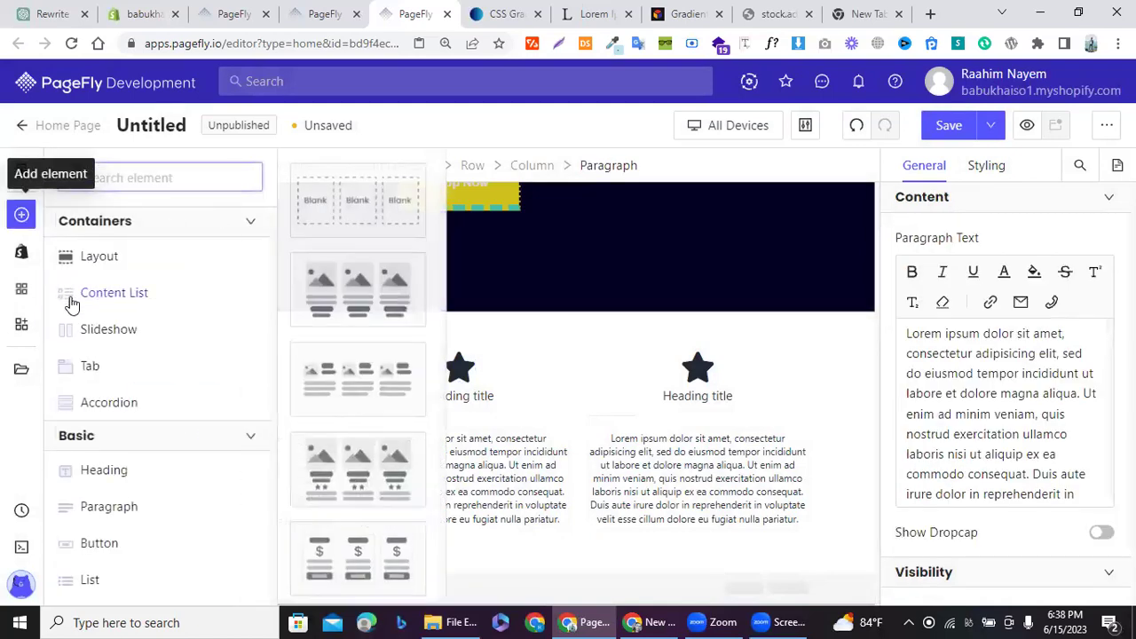
{"action": "left_click", "coordinate": [85, 367]}
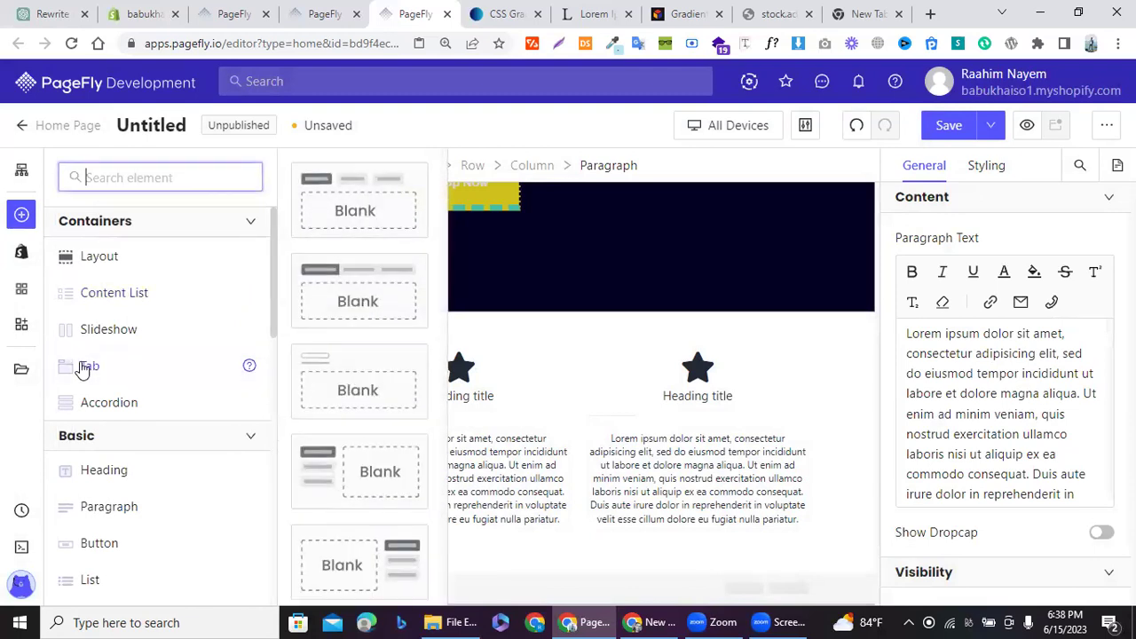
{"action": "left_click_drag", "start_coordinate": [346, 210], "coordinate": [488, 574]}
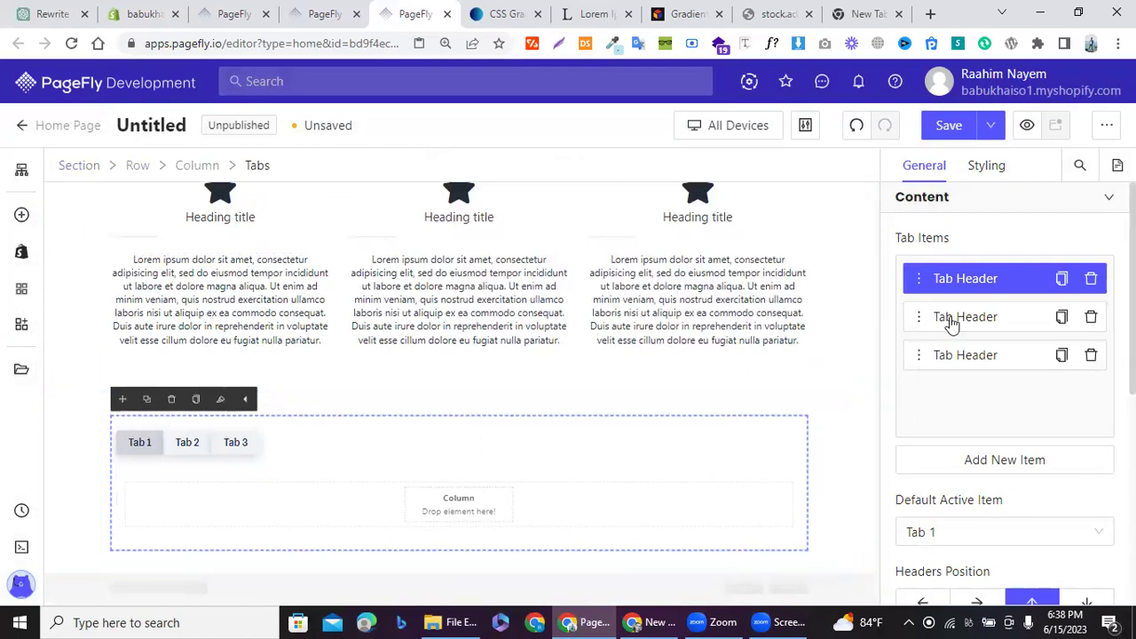
Step: Examine the tabs element's default active item, header position, alignment and styling options, and open the first tab header's settings
{"action": "left_click", "coordinate": [943, 532]}
{"action": "left_click", "coordinate": [943, 533]}
{"action": "scroll", "coordinate": [948, 514], "scroll_direction": "down", "scroll_amount": 3}
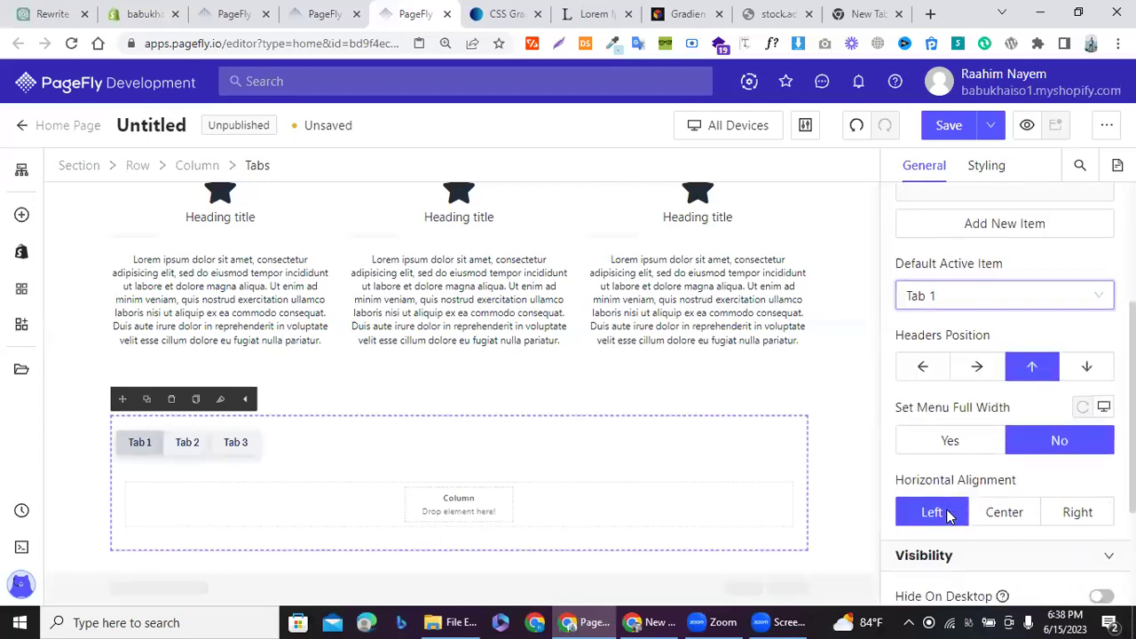
{"action": "scroll", "coordinate": [934, 264], "scroll_direction": "up", "scroll_amount": 3}
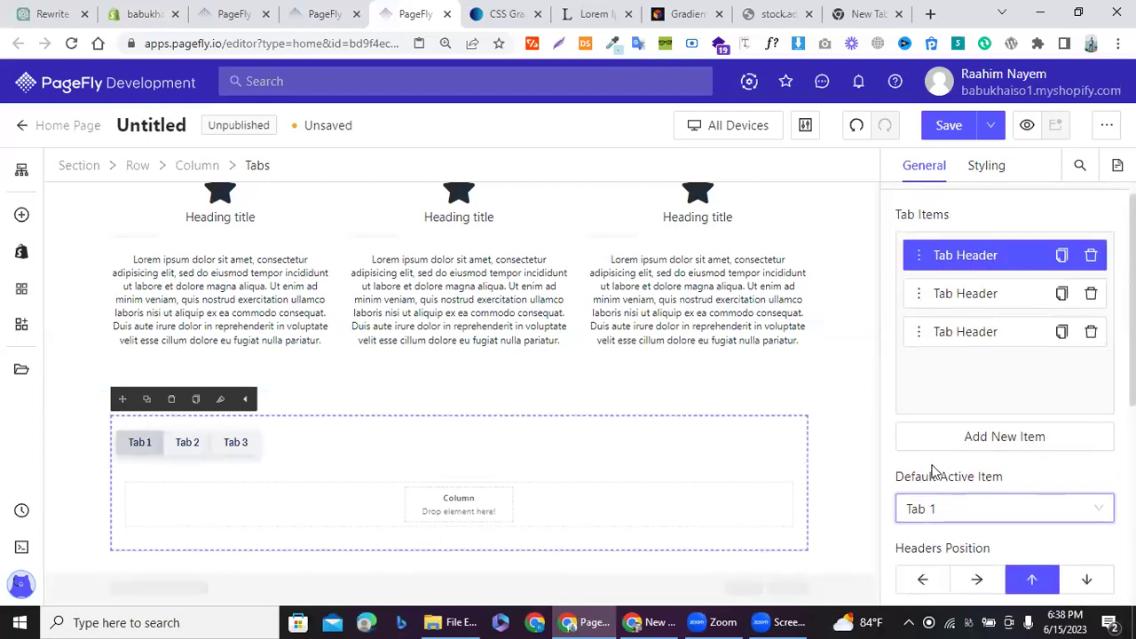
{"action": "left_click", "coordinate": [943, 515]}
{"action": "left_click", "coordinate": [943, 515]}
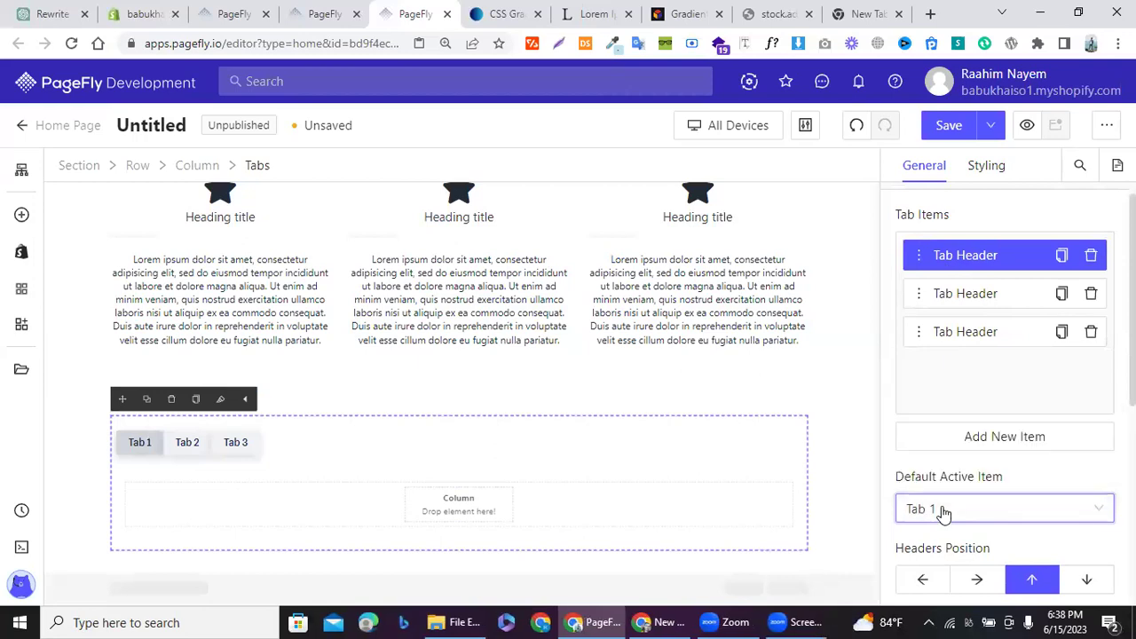
{"action": "scroll", "coordinate": [943, 514], "scroll_direction": "down", "scroll_amount": 3}
{"action": "scroll", "coordinate": [943, 515], "scroll_direction": "up", "scroll_amount": 4}
{"action": "left_click", "coordinate": [967, 183]}
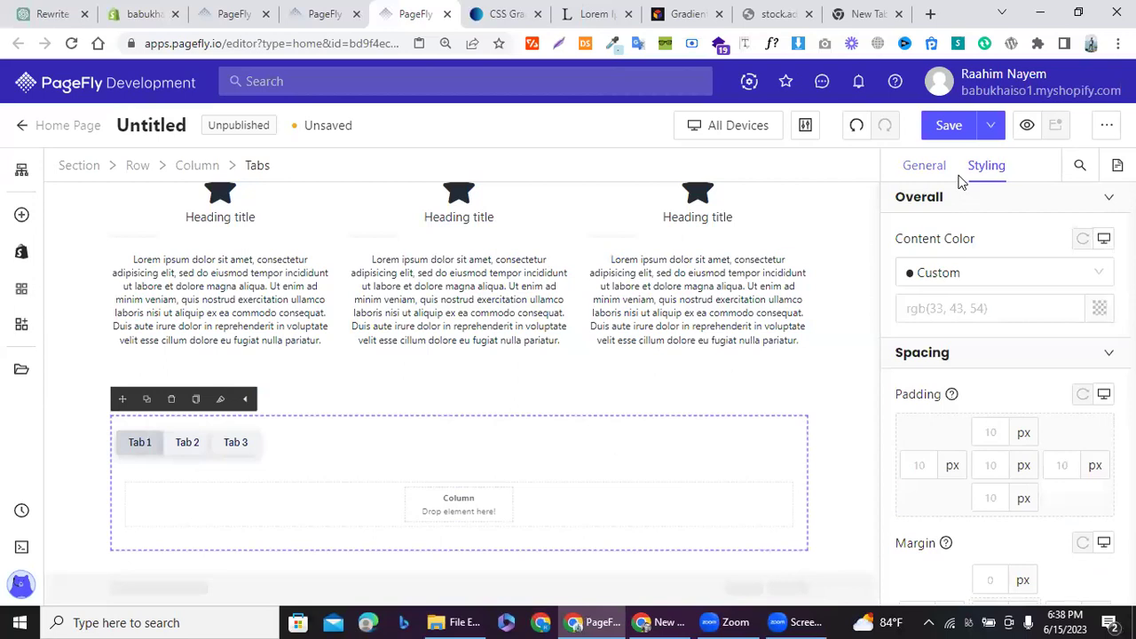
{"action": "left_click", "coordinate": [924, 165]}
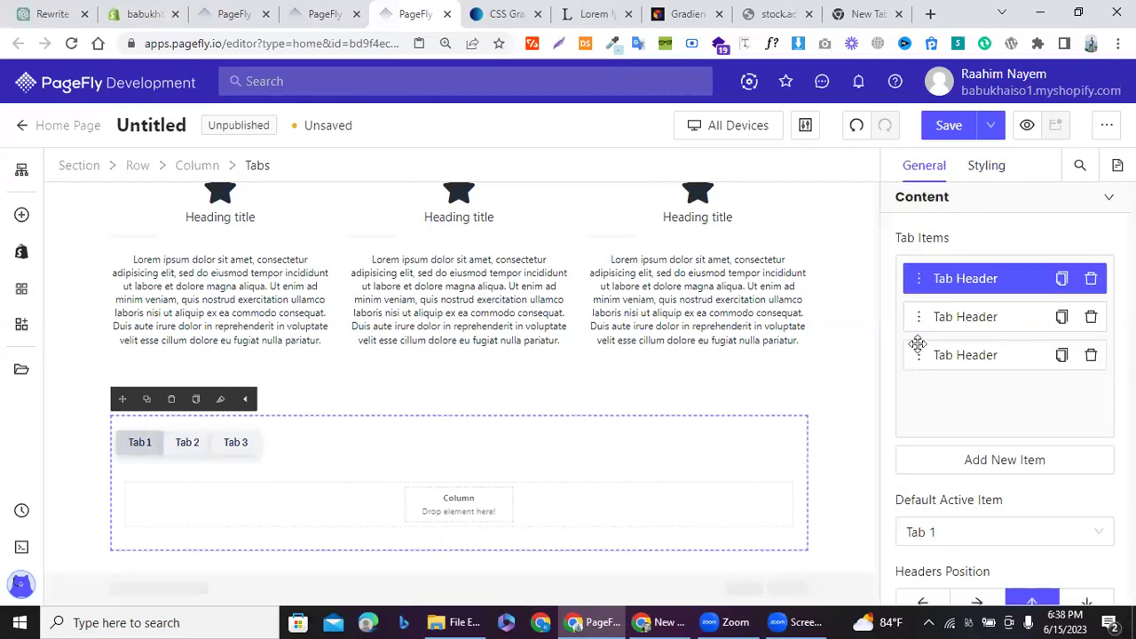
{"action": "left_click", "coordinate": [920, 281]}
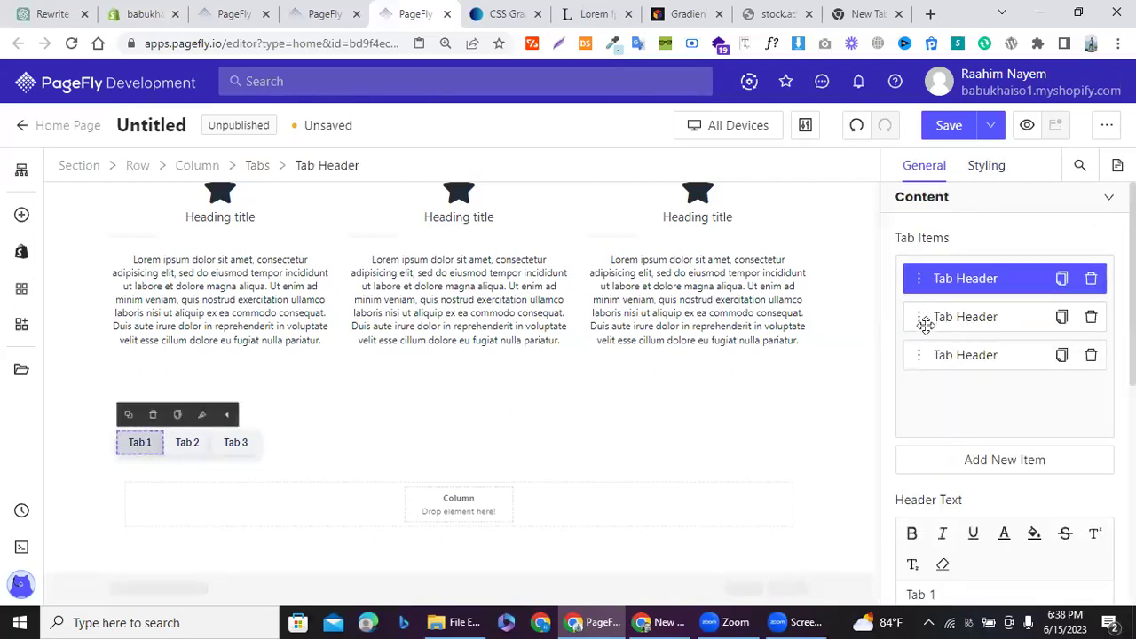
Step: Change the first tab's header text to "Mens"
{"action": "scroll", "coordinate": [912, 277], "scroll_direction": "down", "scroll_amount": 3}
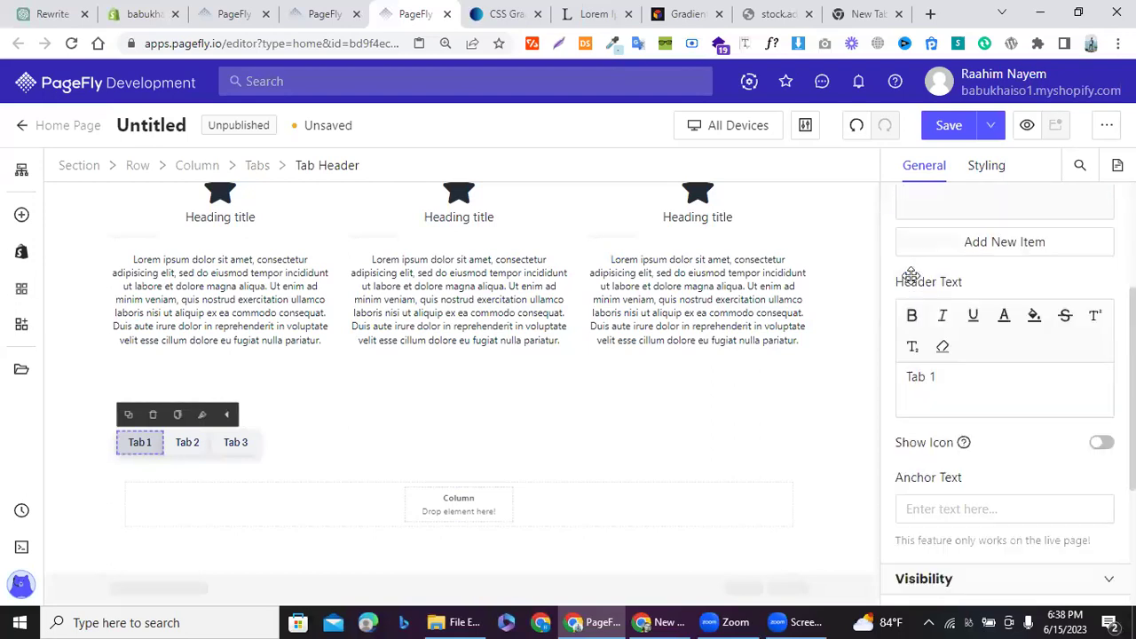
{"action": "triple_click", "coordinate": [935, 341]}
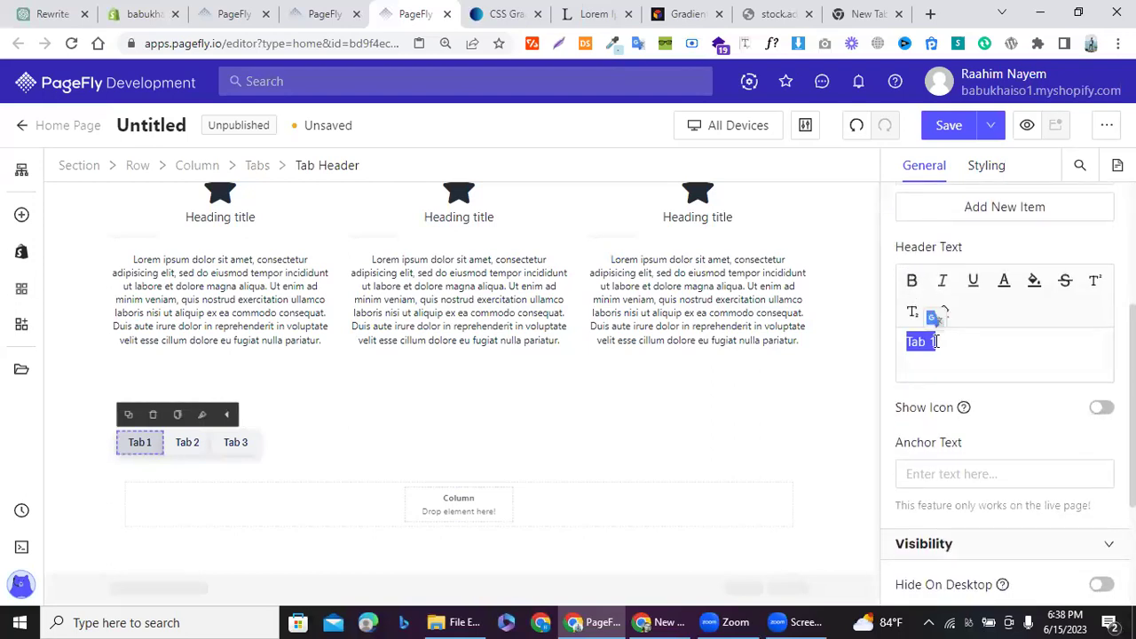
{"action": "key", "text": "BackSpace"}
{"action": "type", "text": "Organi"}
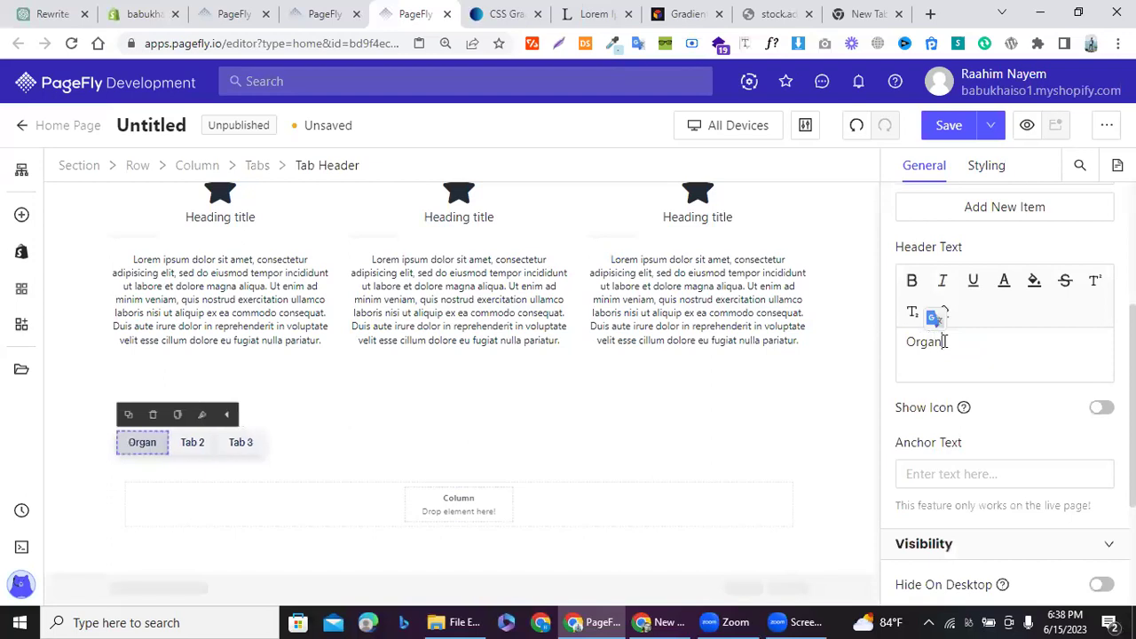
{"action": "type", "text": "ce"}
{"action": "key", "text": "BackSpace"}
{"action": "key", "text": "BackSpace"}
{"action": "key", "text": "BackSpace"}
{"action": "key", "text": "BackSpace"}
{"action": "key", "text": "BackSpace"}
{"action": "key", "text": "BackSpace"}
{"action": "key", "text": "BackSpace"}
{"action": "key", "text": "BackSpace"}
{"action": "type", "text": "Mens"}
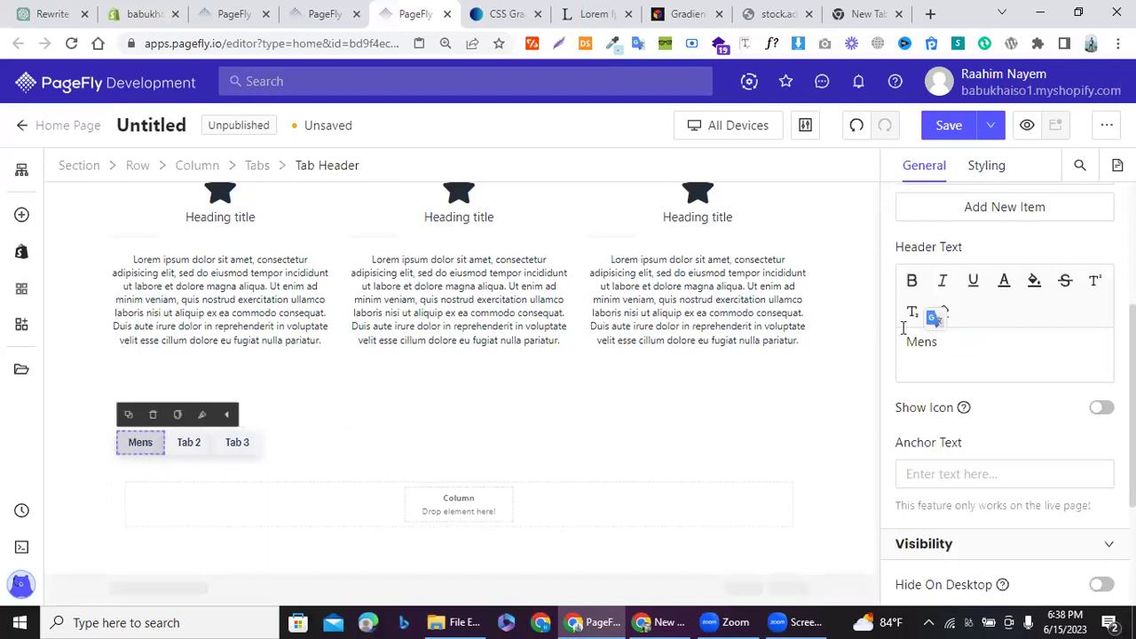
Step: Change the second tab's header text to "womens"
{"action": "scroll", "coordinate": [911, 257], "scroll_direction": "up", "scroll_amount": 3}
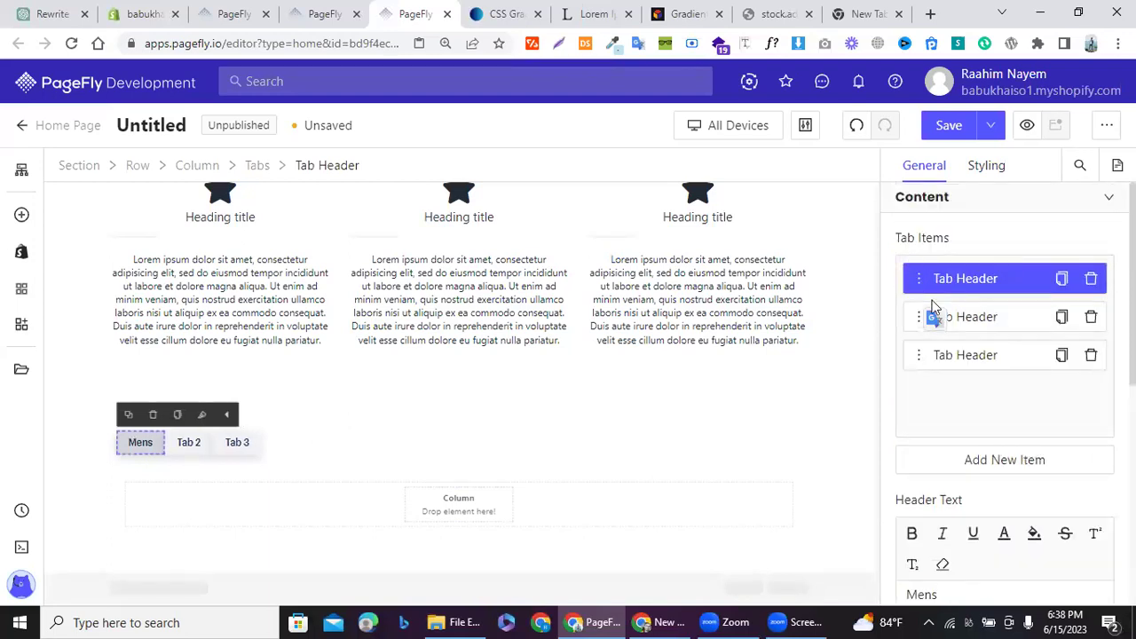
{"action": "left_click", "coordinate": [964, 313]}
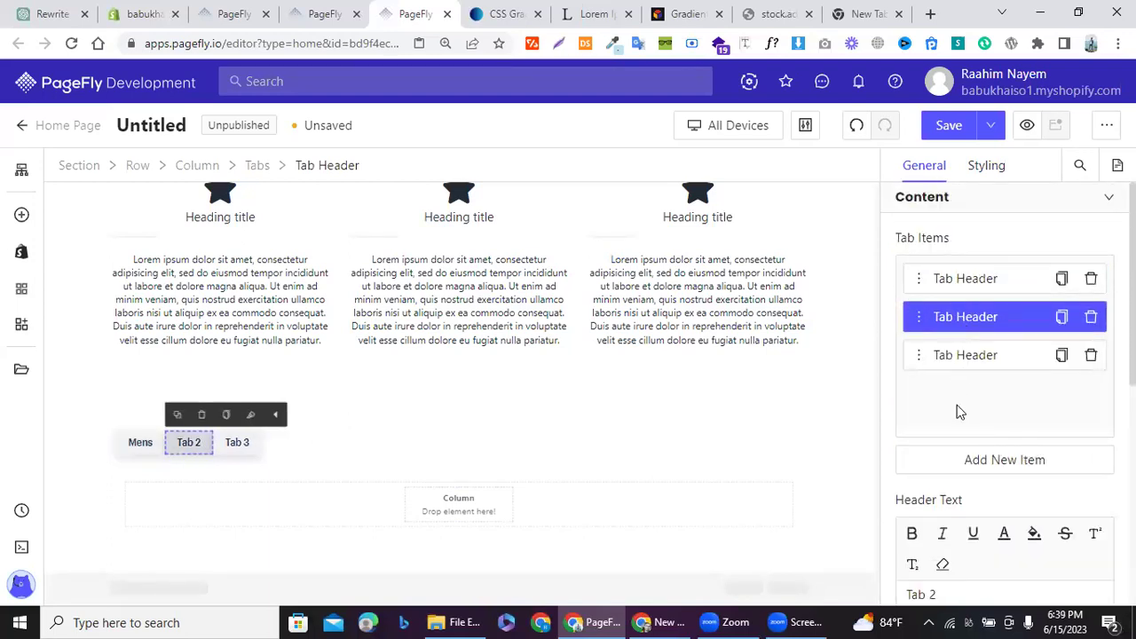
{"action": "scroll", "coordinate": [959, 497], "scroll_direction": "down", "scroll_amount": 2}
{"action": "left_click", "coordinate": [958, 491]}
{"action": "key", "text": "ctrl+a"}
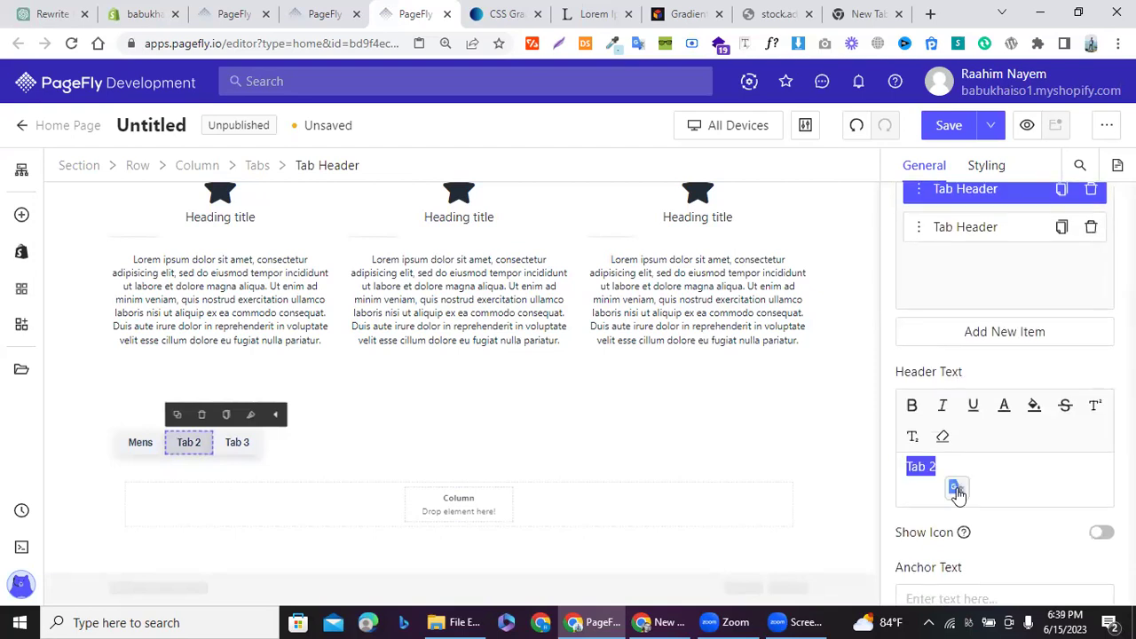
{"action": "type", "text": "womens"}
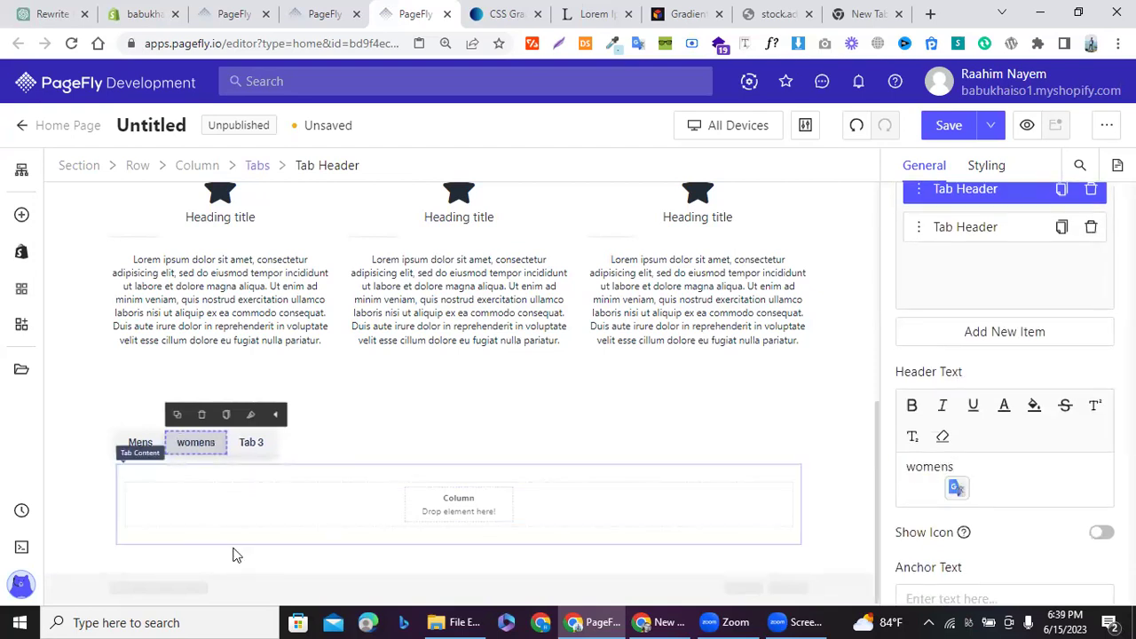
Step: Change the third tab's header text to "kids"
{"action": "scroll", "coordinate": [933, 292], "scroll_direction": "up", "scroll_amount": 2}
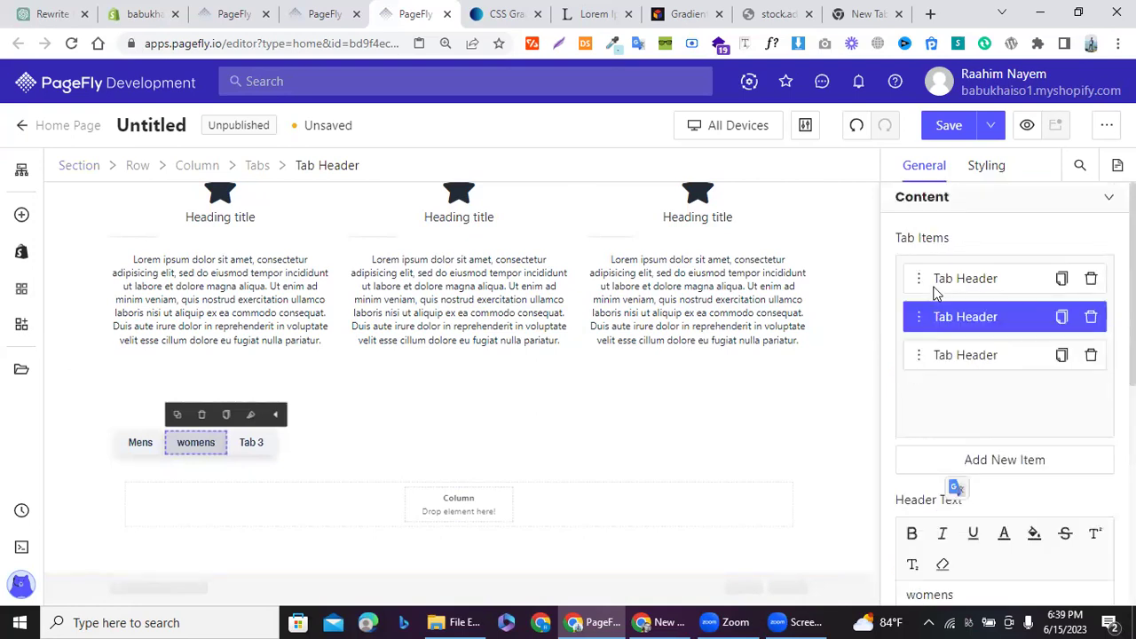
{"action": "left_click", "coordinate": [931, 352]}
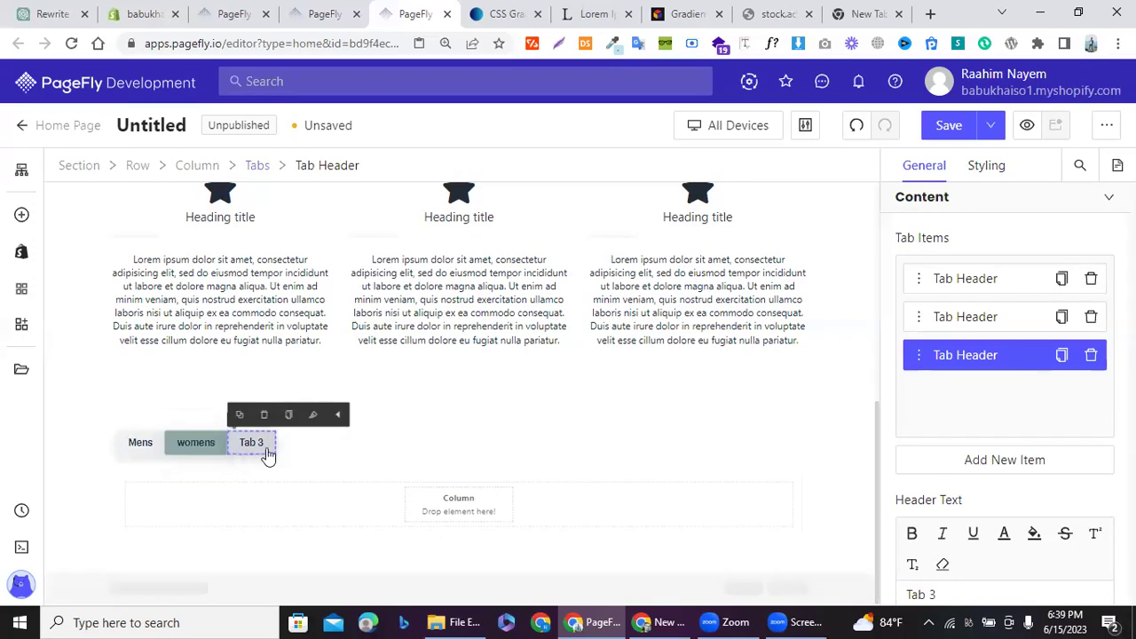
{"action": "scroll", "coordinate": [945, 429], "scroll_direction": "down", "scroll_amount": 2}
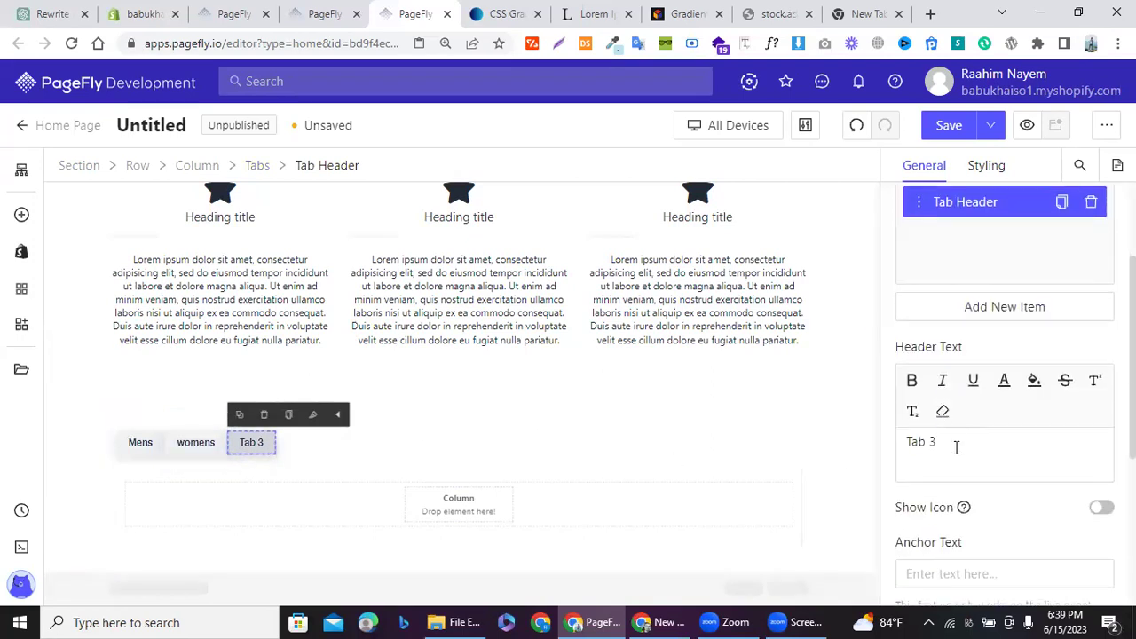
{"action": "triple_click", "coordinate": [956, 449]}
{"action": "type", "text": "kiu"}
{"action": "key", "text": "BackSpace"}
{"action": "type", "text": "ds"}
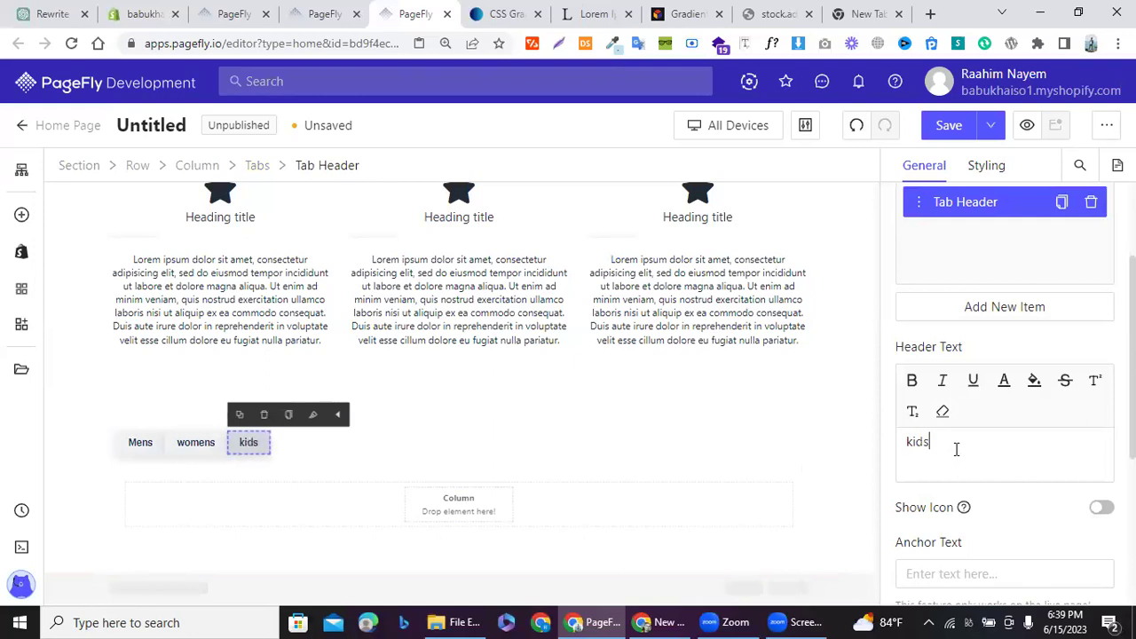
Step: Insert the second Product List variant, with four products in one row, into the empty content column of the Mens tab
{"action": "scroll", "coordinate": [996, 271], "scroll_direction": "up", "scroll_amount": 2}
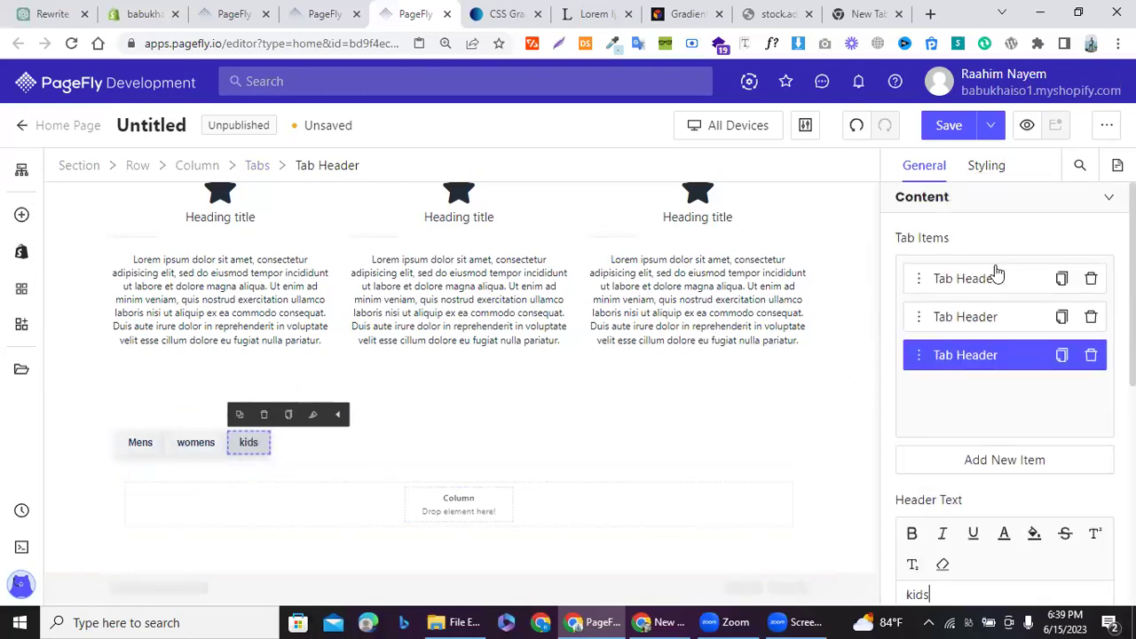
{"action": "left_click", "coordinate": [967, 282]}
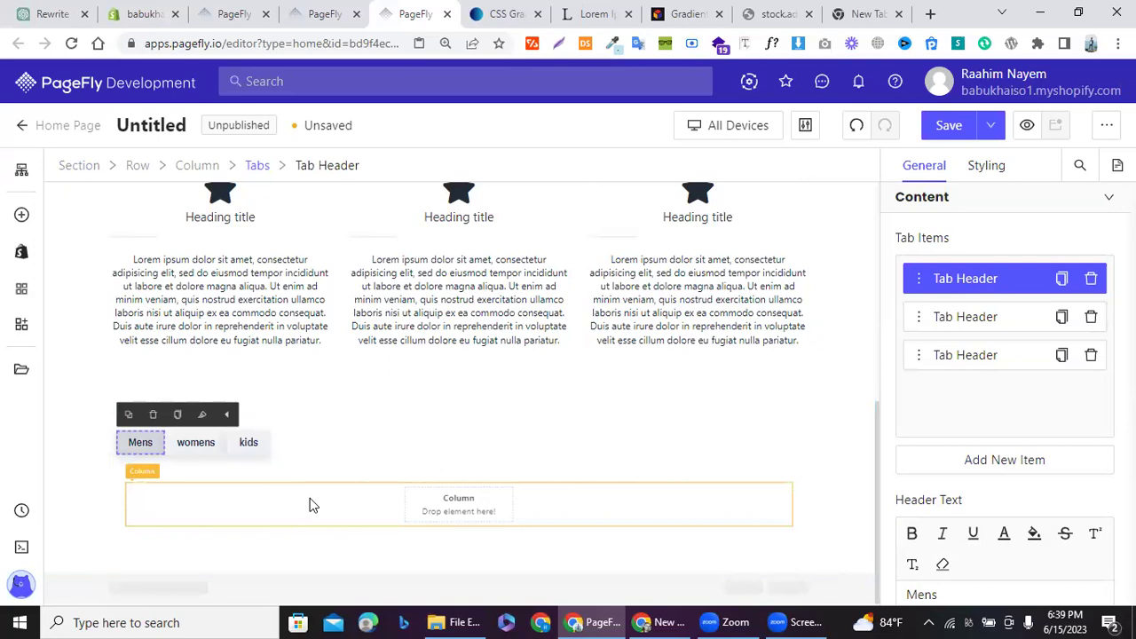
{"action": "left_click", "coordinate": [23, 177]}
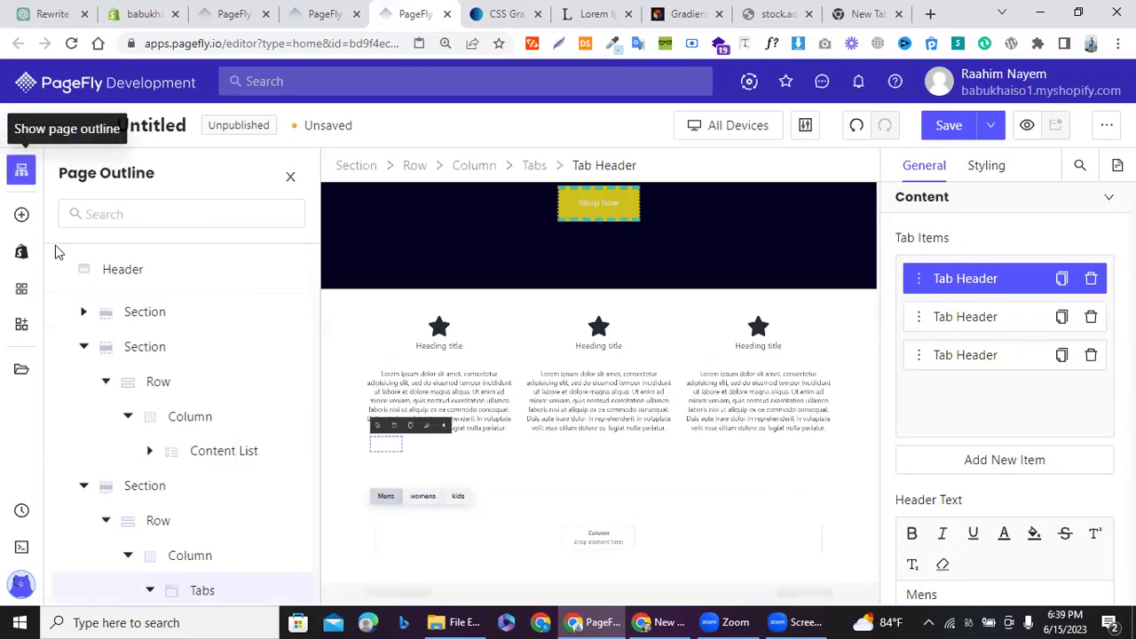
{"action": "left_click", "coordinate": [86, 353]}
{"action": "left_click", "coordinate": [84, 387]}
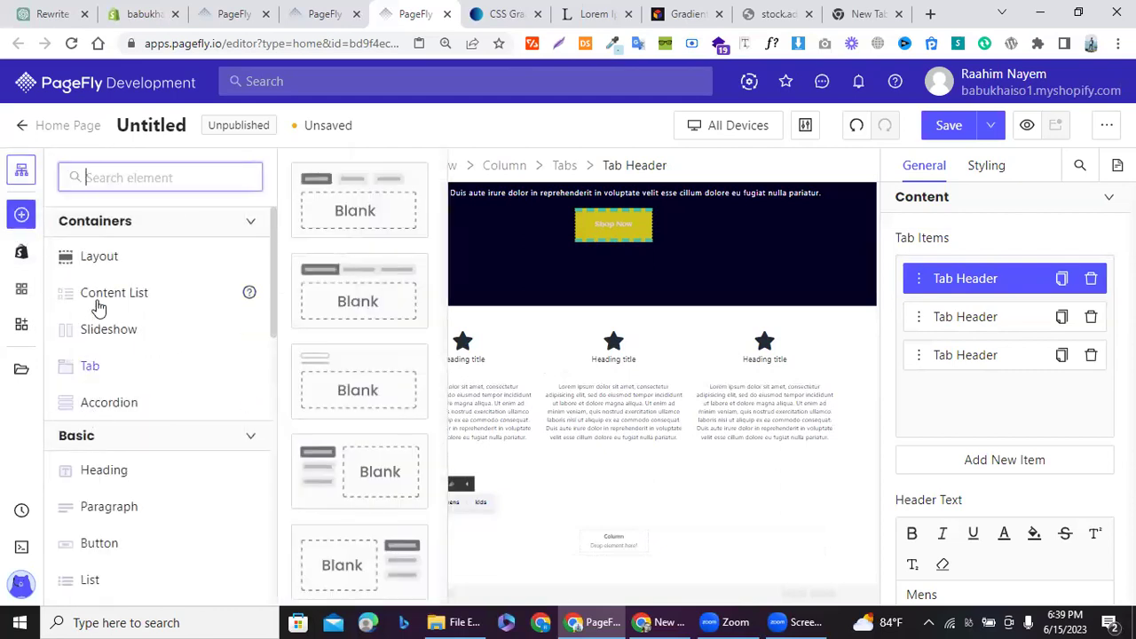
{"action": "scroll", "coordinate": [98, 294], "scroll_direction": "down", "scroll_amount": 2}
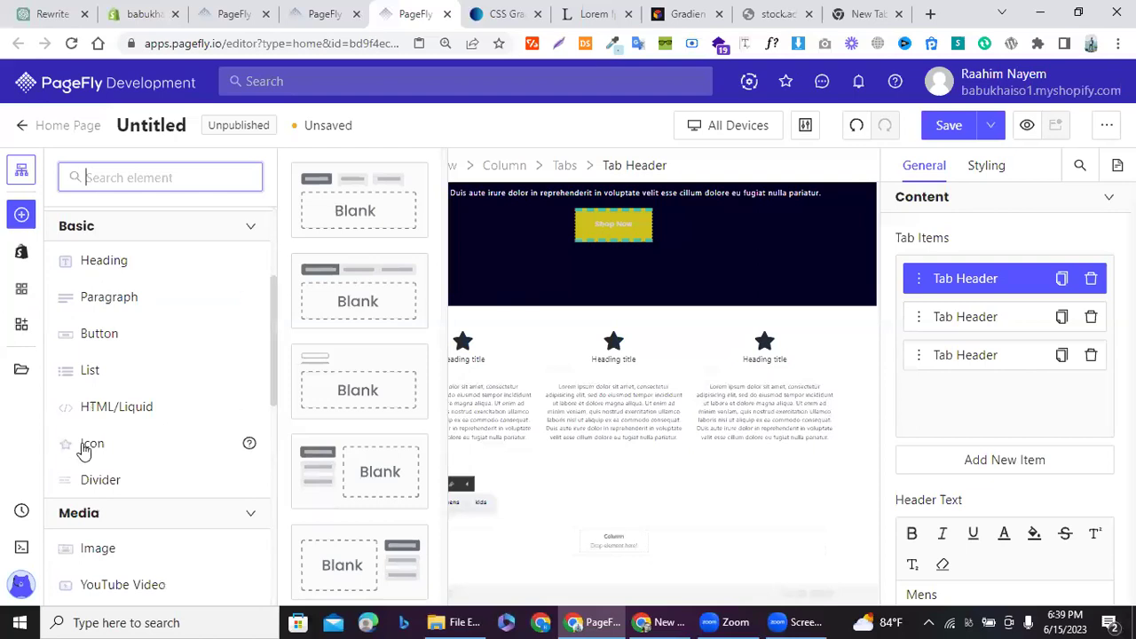
{"action": "scroll", "coordinate": [86, 448], "scroll_direction": "down", "scroll_amount": 2}
{"action": "left_click", "coordinate": [17, 256]}
{"action": "left_click", "coordinate": [18, 255]}
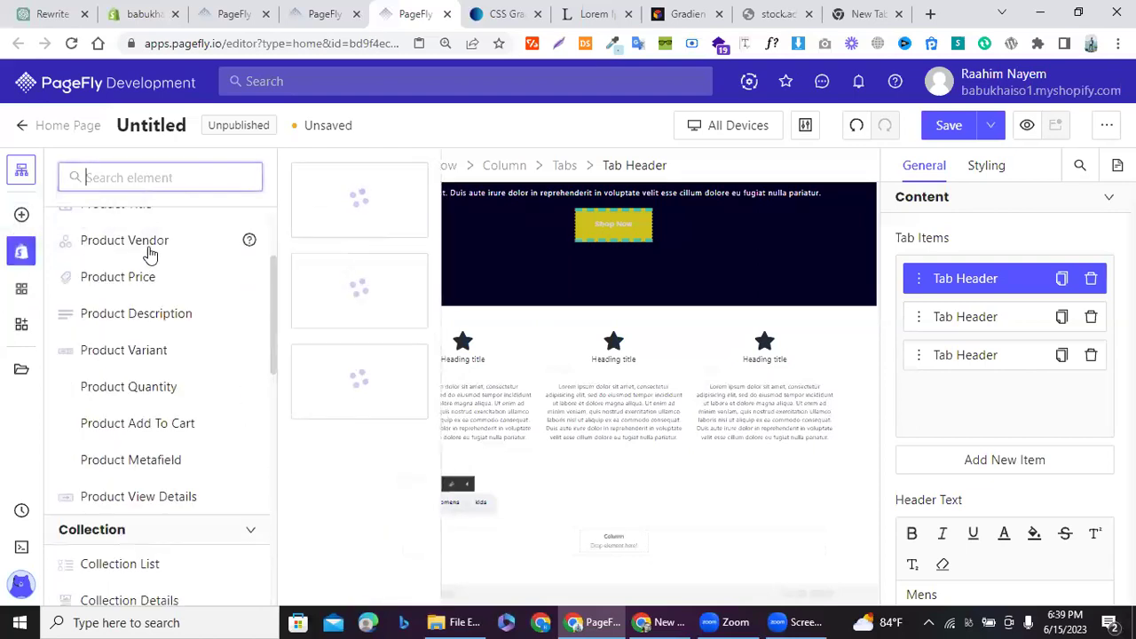
{"action": "scroll", "coordinate": [109, 281], "scroll_direction": "up", "scroll_amount": 2}
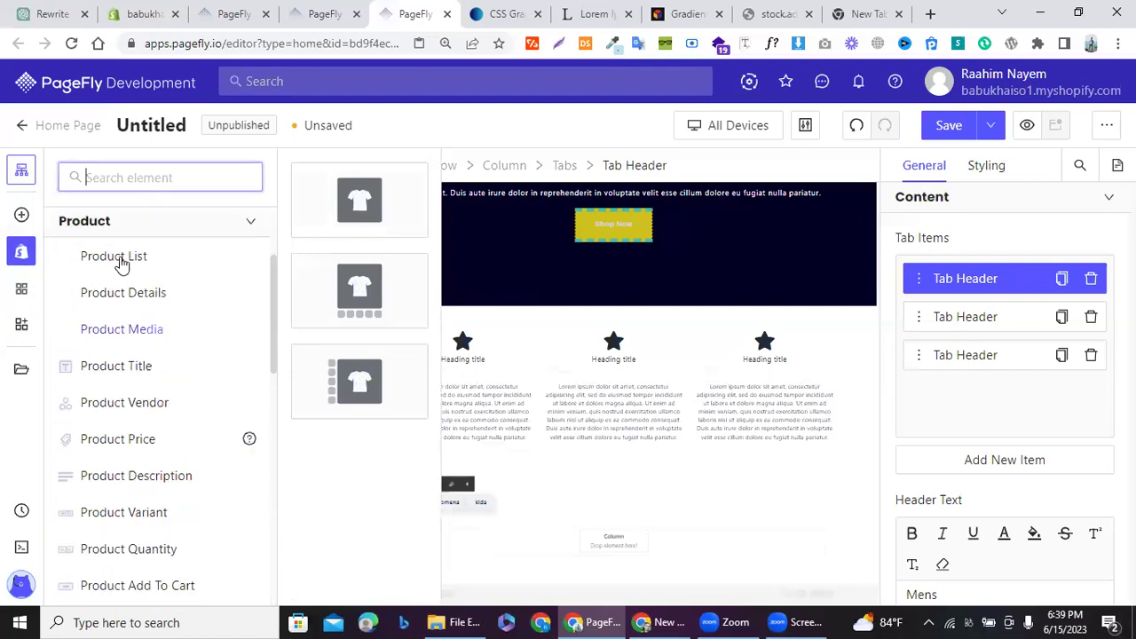
{"action": "mouse_move", "coordinate": [119, 257]}
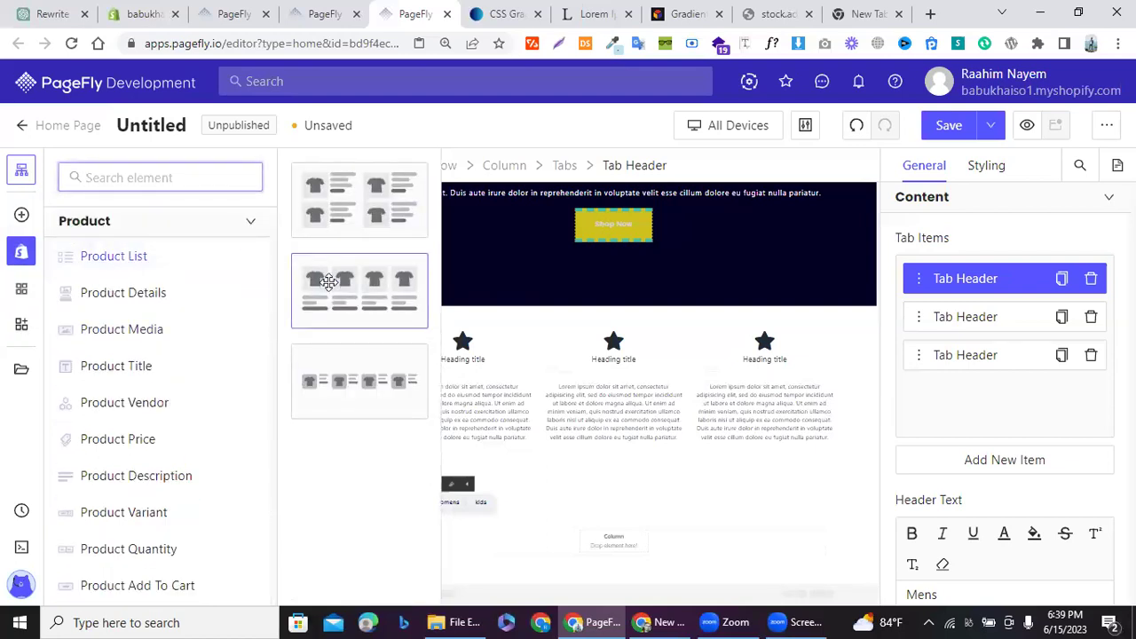
{"action": "left_click_drag", "start_coordinate": [329, 283], "coordinate": [479, 538]}
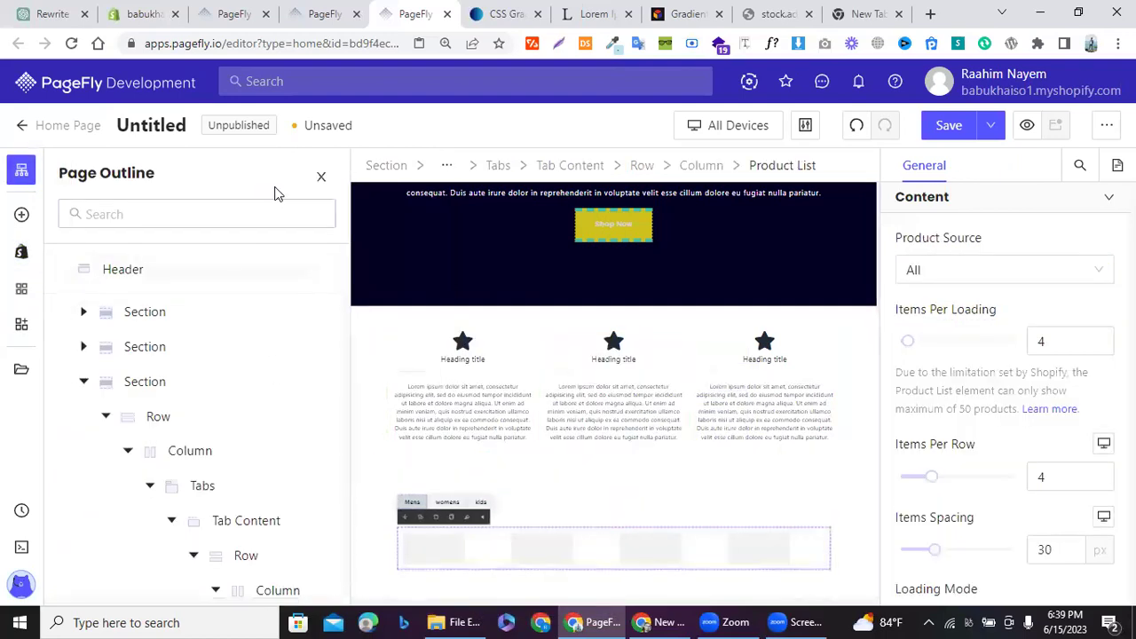
{"action": "left_click", "coordinate": [320, 179]}
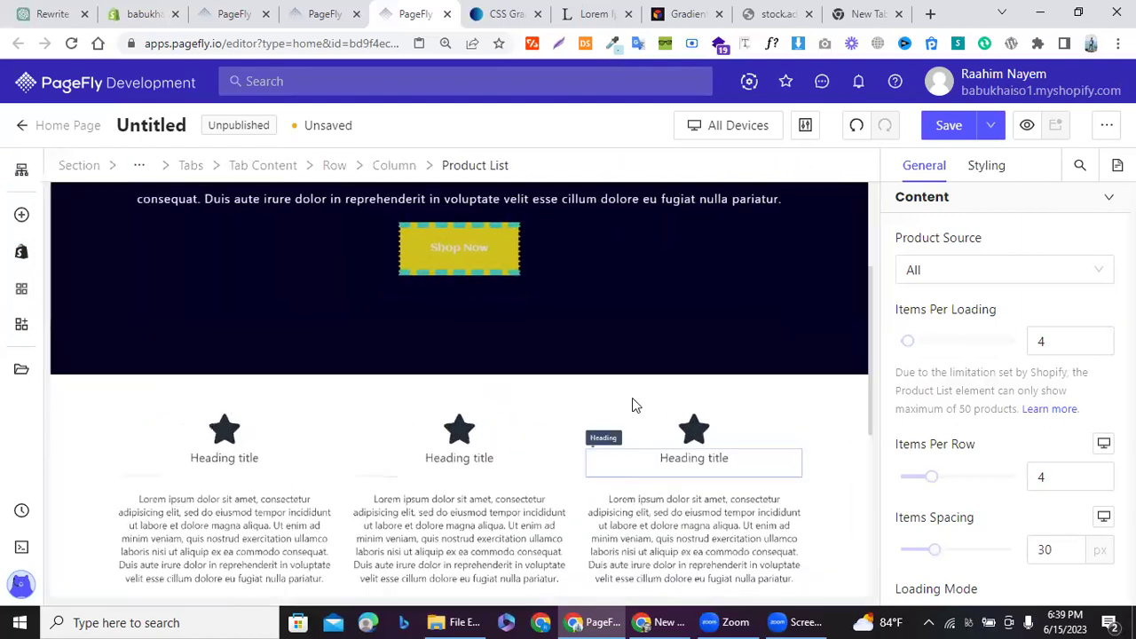
Step: Set the product list's source to Custom Collection and assign the first collection named Chain
{"action": "scroll", "coordinate": [632, 398], "scroll_direction": "down", "scroll_amount": 5}
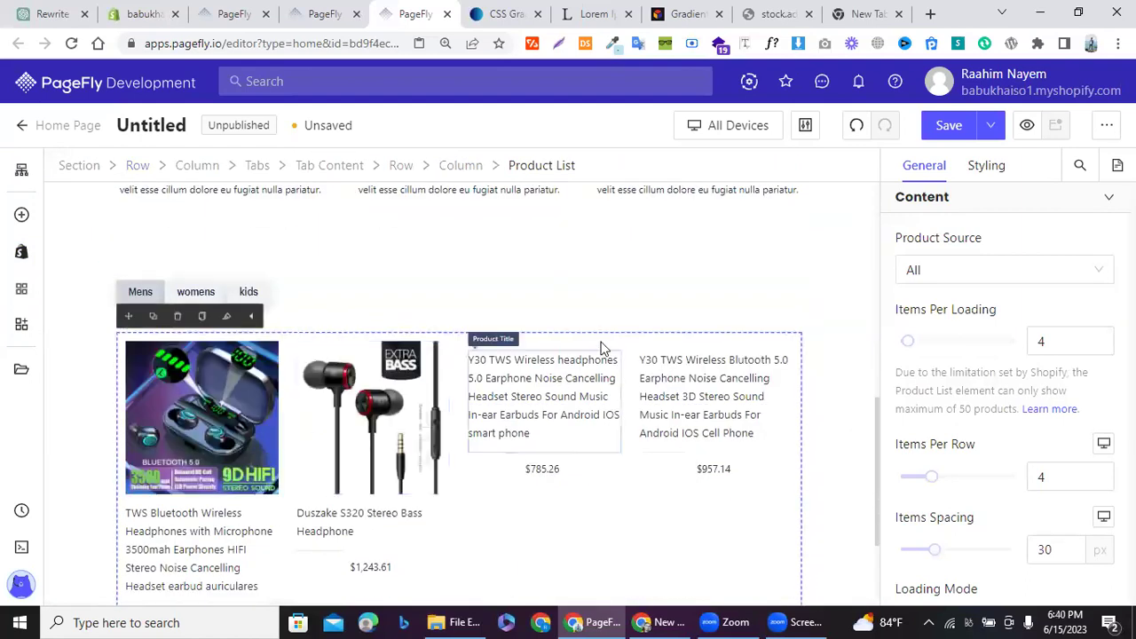
{"action": "left_click", "coordinate": [946, 269]}
{"action": "left_click", "coordinate": [936, 337]}
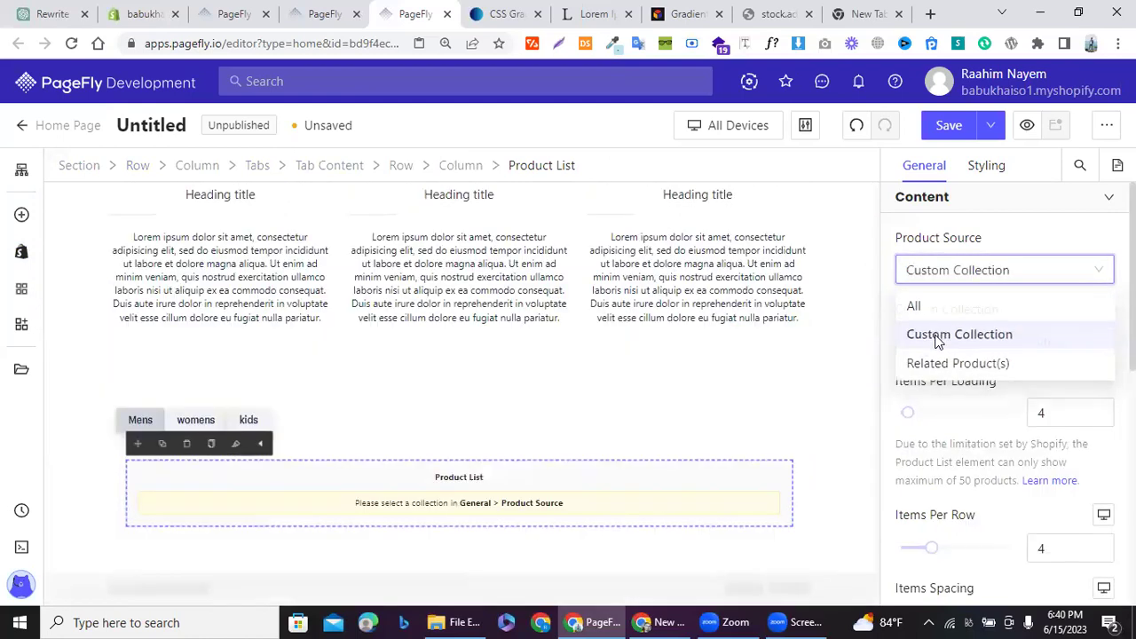
{"action": "left_click", "coordinate": [1000, 350]}
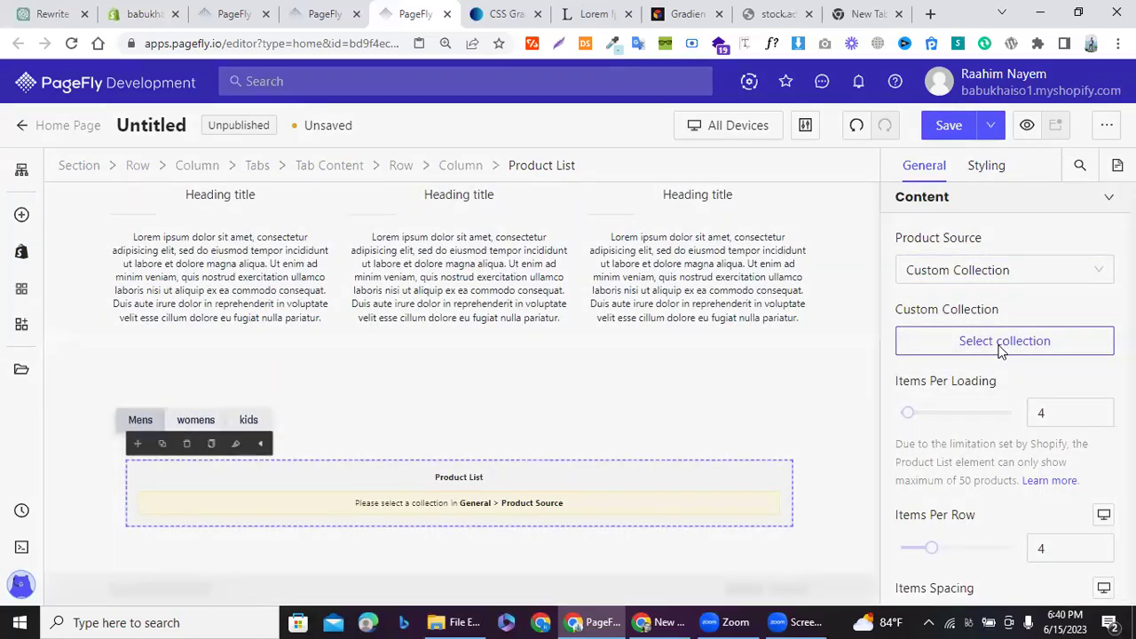
{"action": "left_click", "coordinate": [432, 293]}
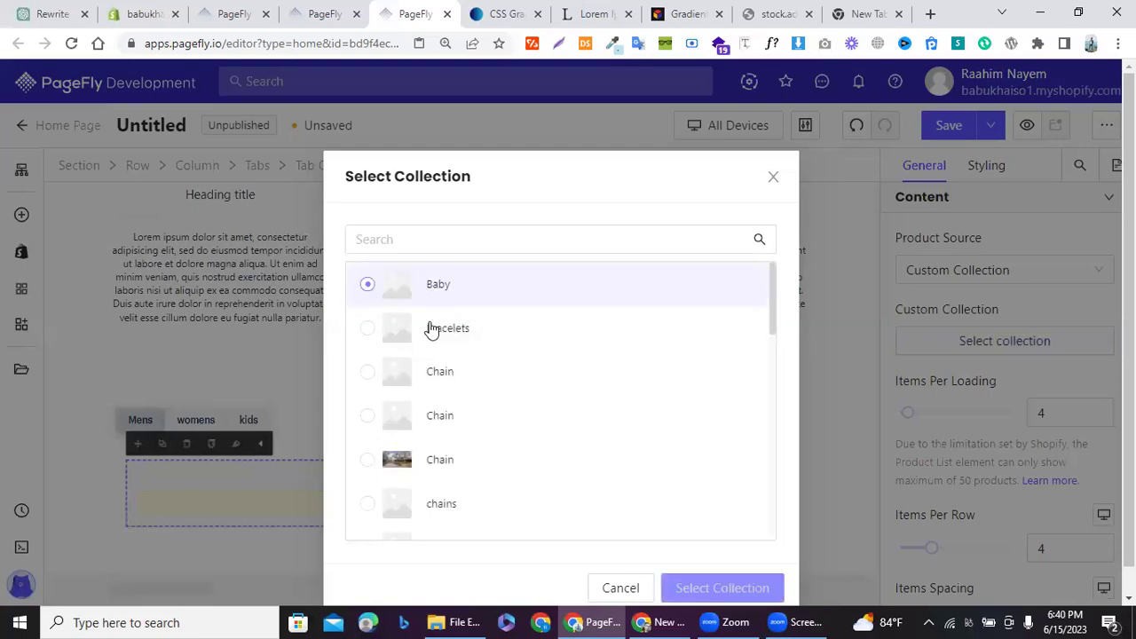
{"action": "left_click", "coordinate": [430, 373]}
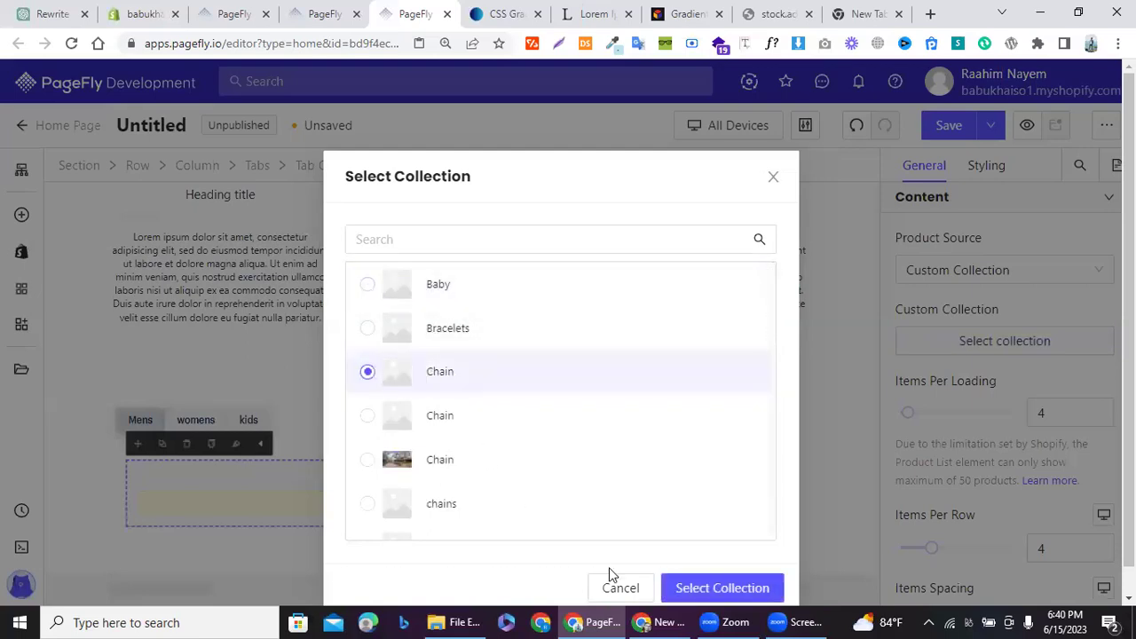
{"action": "left_click", "coordinate": [685, 588]}
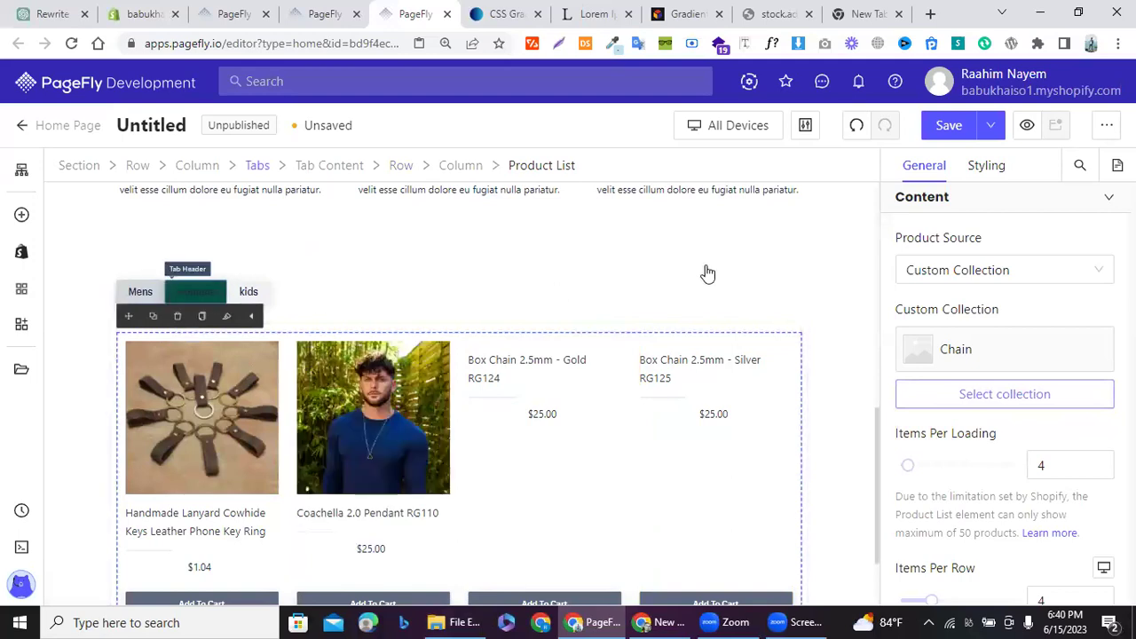
Step: Examine the content areas of the womens, kids and Mens tabs by switching between their tab headers
{"action": "left_click", "coordinate": [193, 293]}
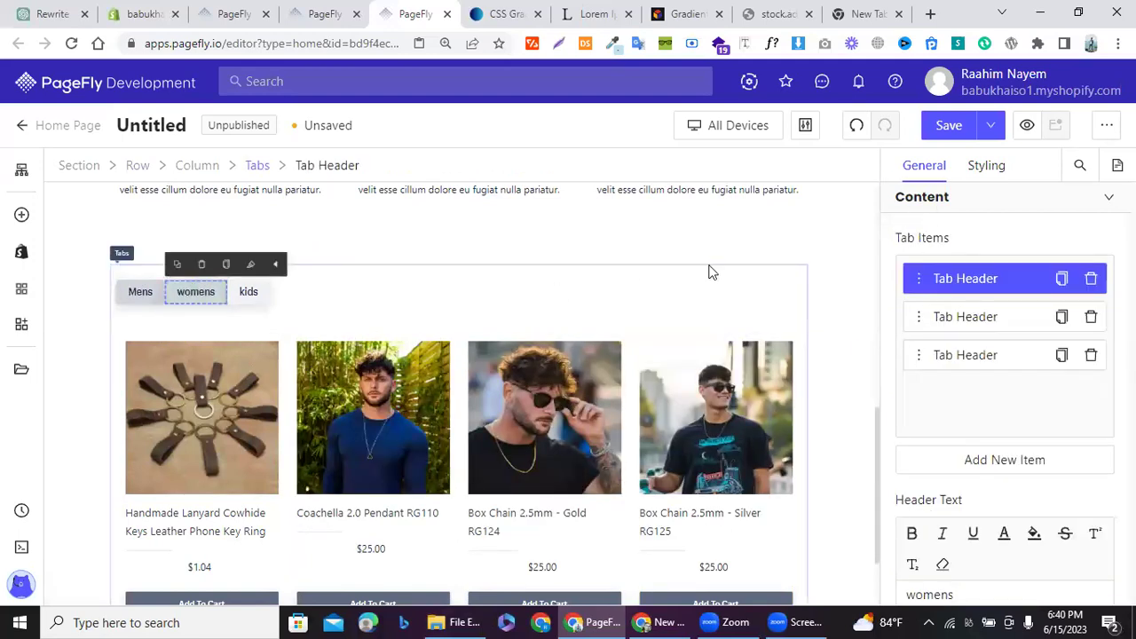
{"action": "left_click", "coordinate": [920, 320]}
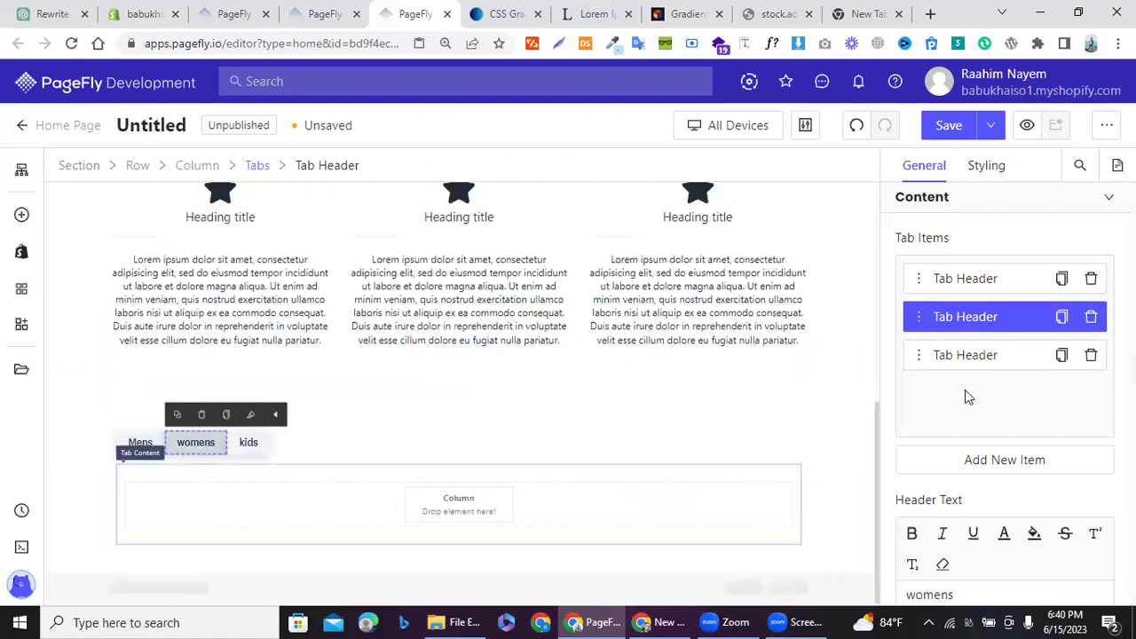
{"action": "left_click", "coordinate": [969, 362]}
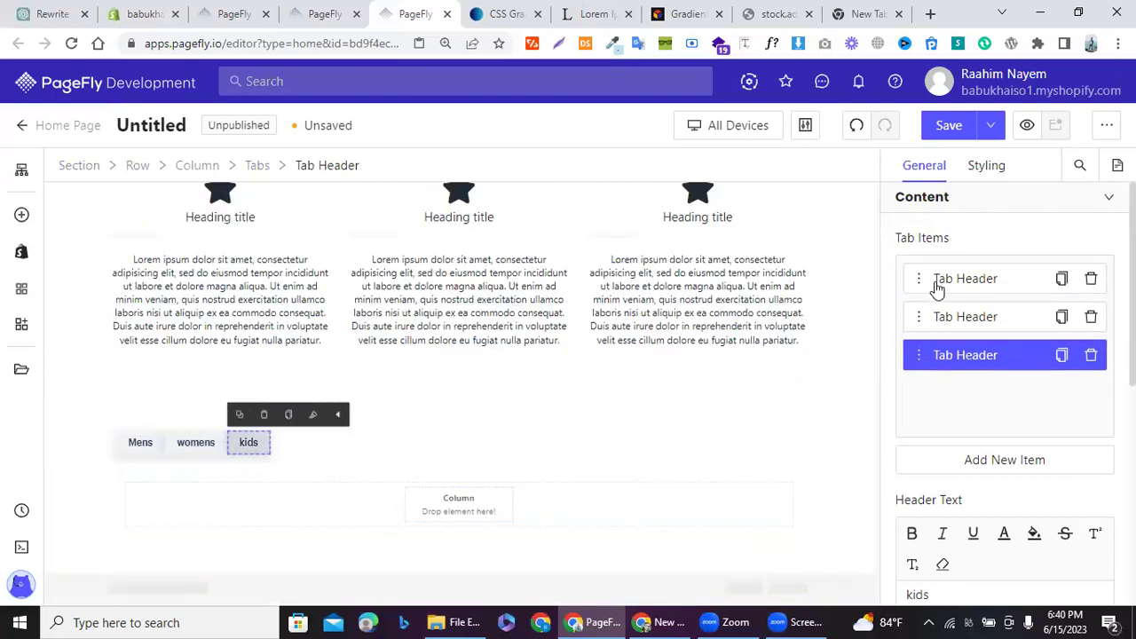
{"action": "left_click", "coordinate": [936, 282]}
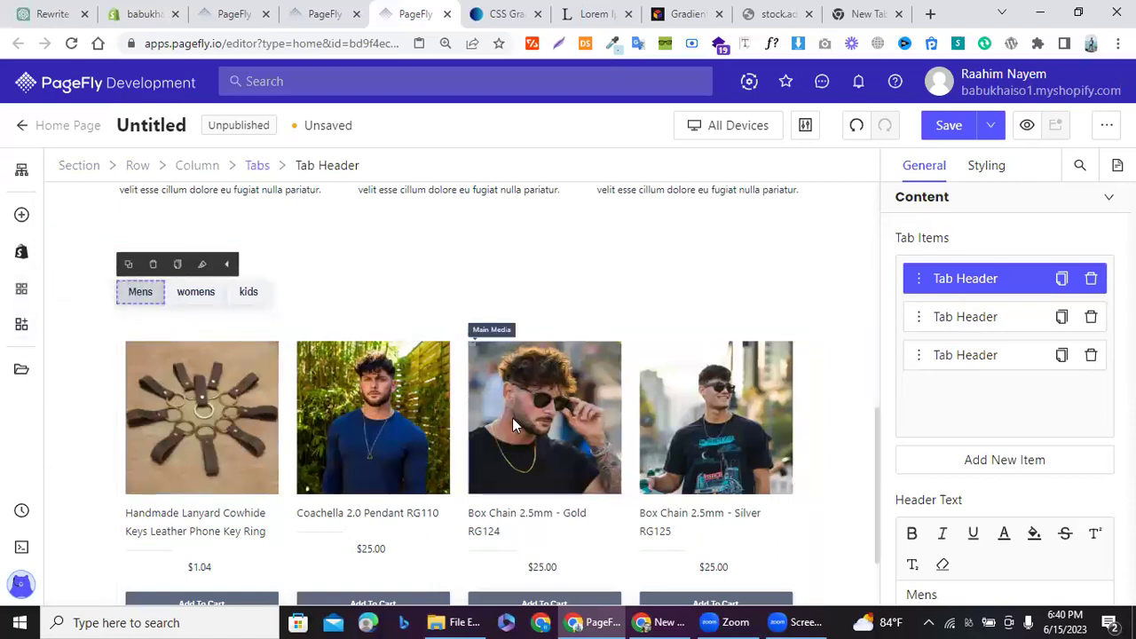
{"action": "scroll", "coordinate": [511, 418], "scroll_direction": "down", "scroll_amount": 1}
{"action": "scroll", "coordinate": [512, 425], "scroll_direction": "up", "scroll_amount": 2}
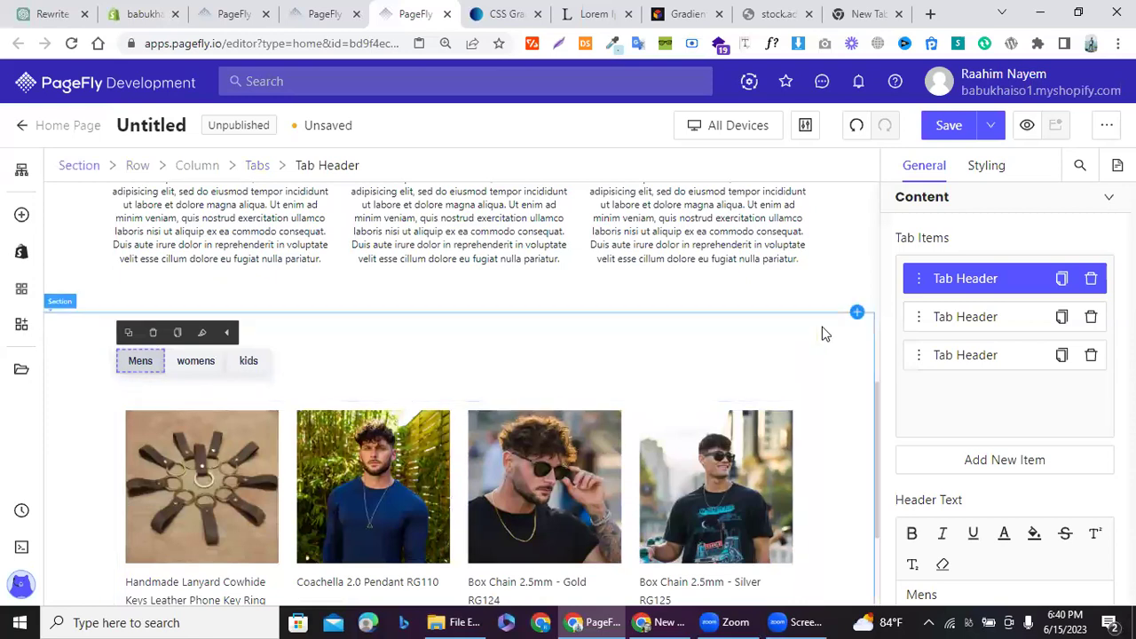
{"action": "left_click", "coordinate": [940, 323]}
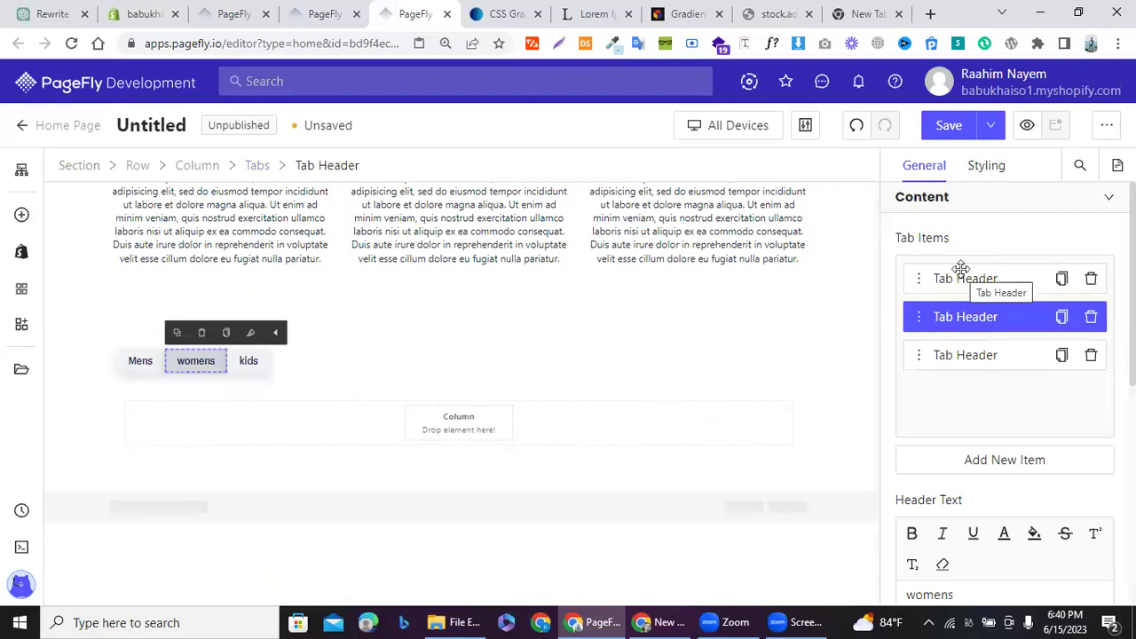
{"action": "scroll", "coordinate": [538, 376], "scroll_direction": "up", "scroll_amount": 1}
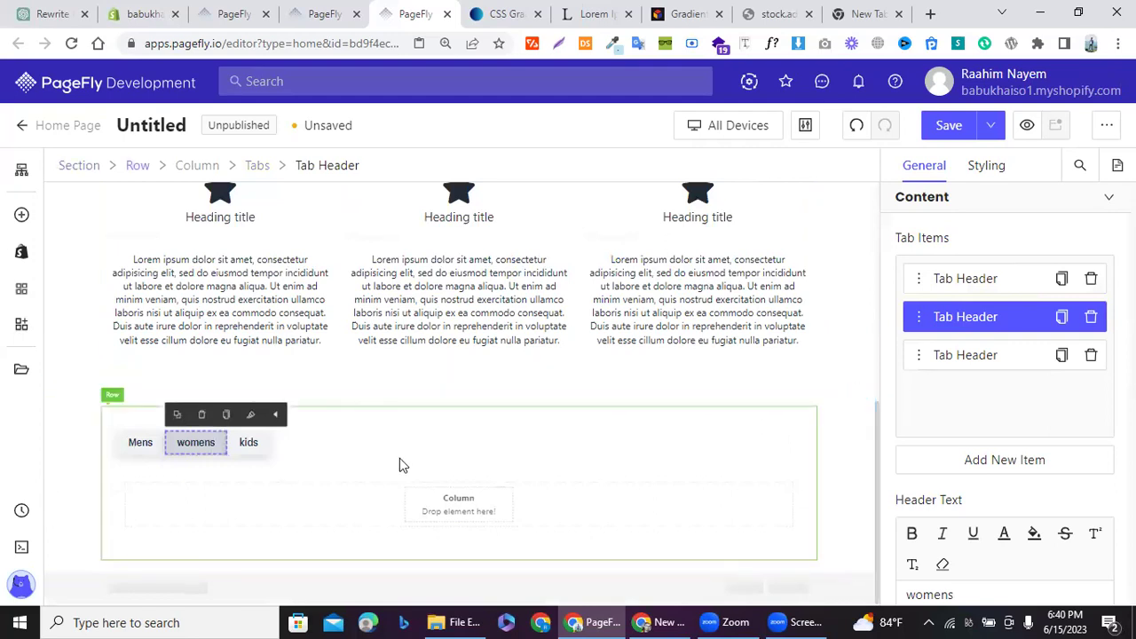
Step: Insert the first Product Details variant into the womens tab's empty content column and assign it the product 10 Day Juice Cleanse
{"action": "left_click", "coordinate": [24, 251]}
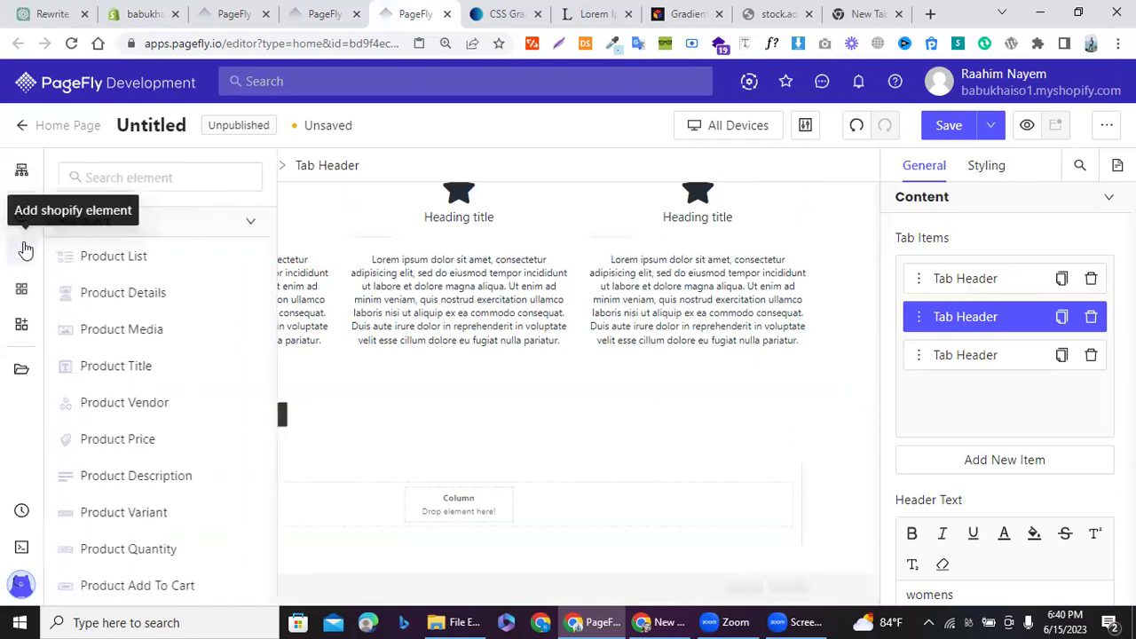
{"action": "left_click", "coordinate": [130, 295]}
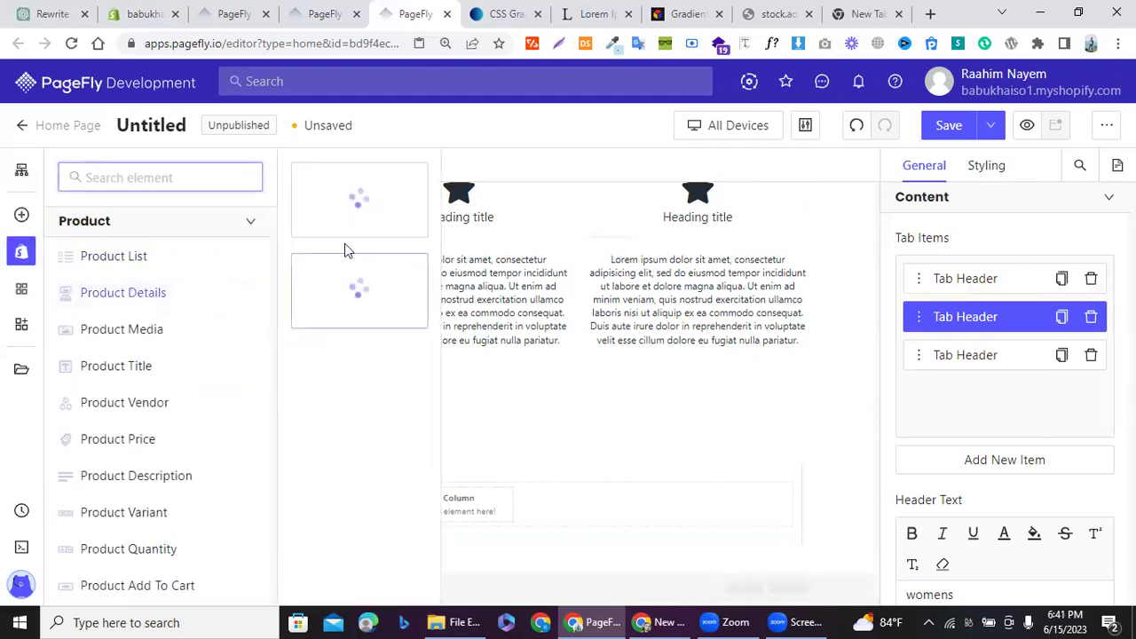
{"action": "left_click_drag", "start_coordinate": [342, 197], "coordinate": [477, 491]}
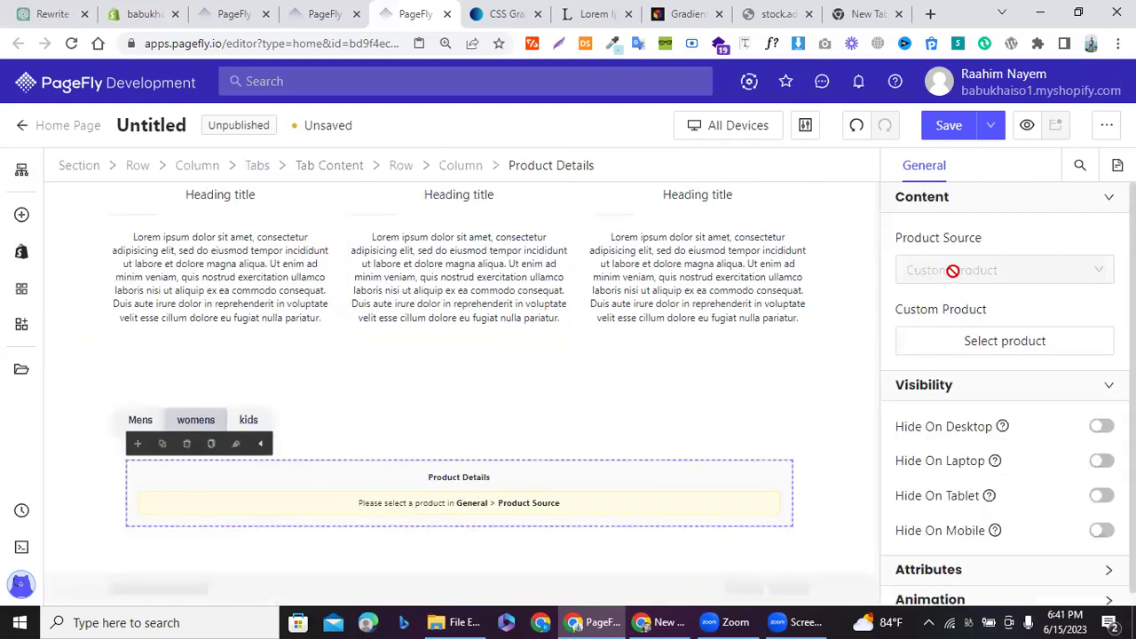
{"action": "left_click", "coordinate": [971, 340]}
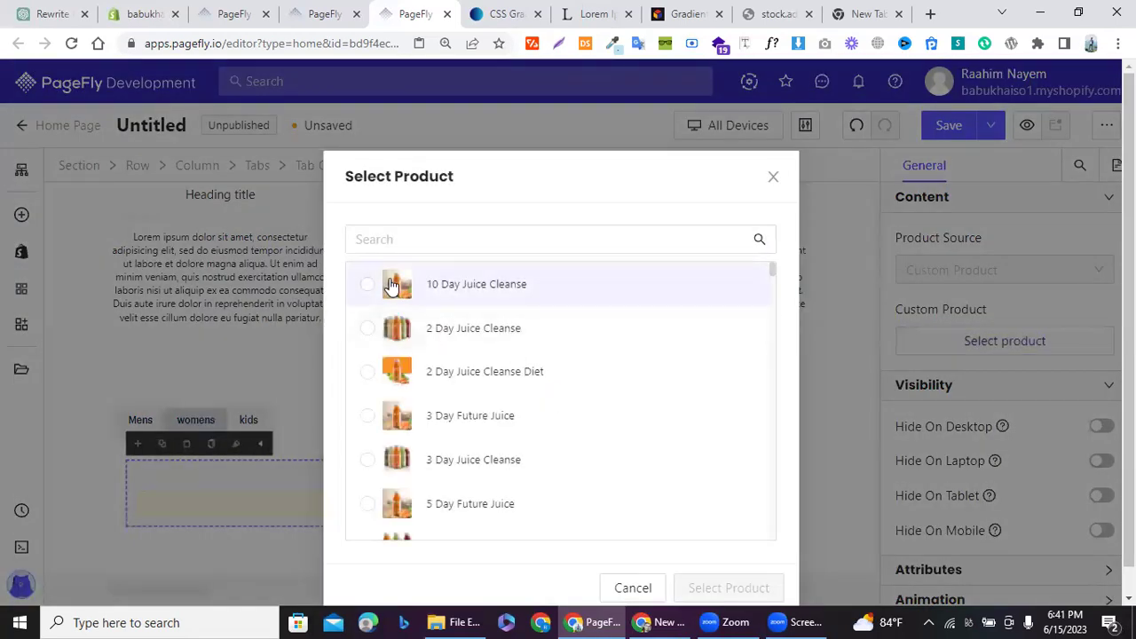
{"action": "left_click", "coordinate": [726, 597]}
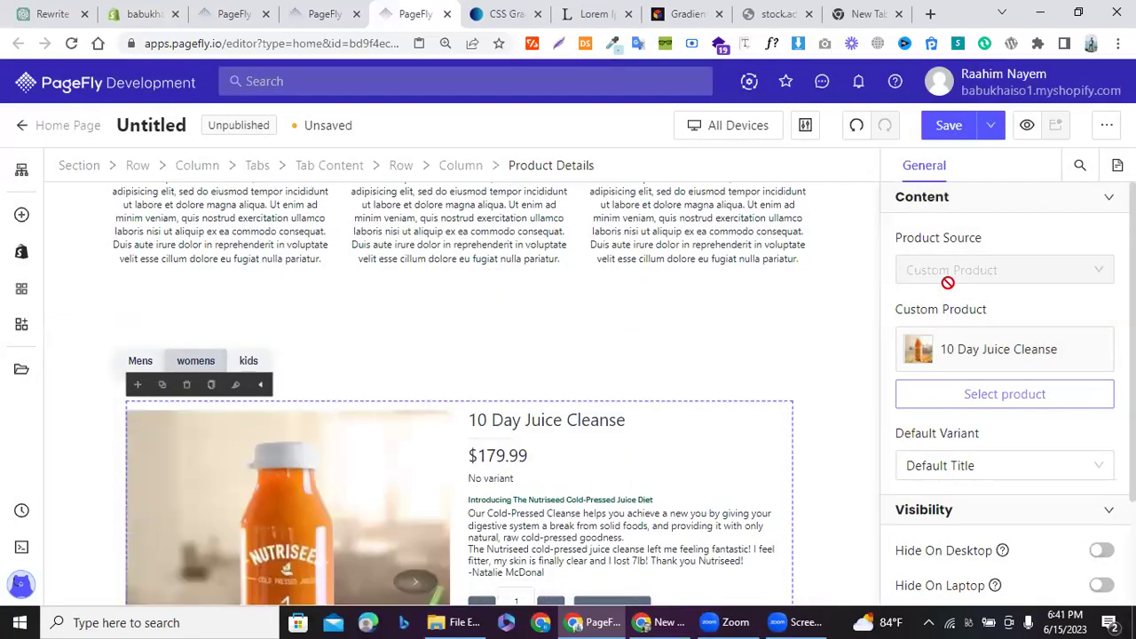
{"action": "scroll", "coordinate": [507, 502], "scroll_direction": "down", "scroll_amount": 2}
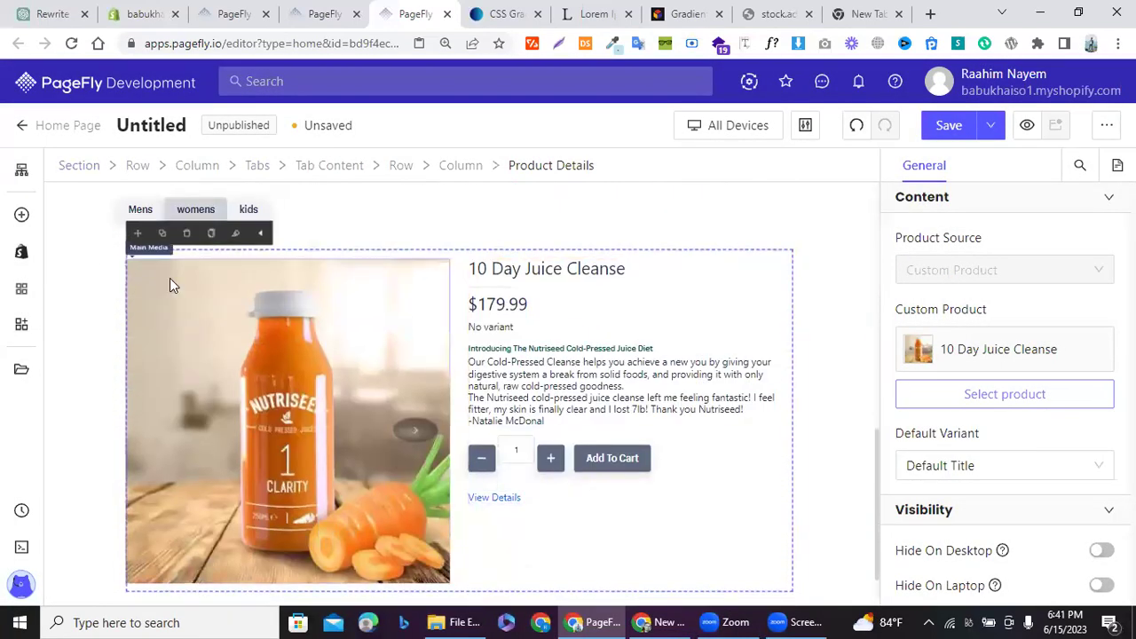
Step: Examine the content of the Mens and womens tabs by switching between their tab items
{"action": "scroll", "coordinate": [169, 282], "scroll_direction": "up", "scroll_amount": 3}
{"action": "scroll", "coordinate": [173, 282], "scroll_direction": "up", "scroll_amount": 3}
{"action": "scroll", "coordinate": [192, 273], "scroll_direction": "down", "scroll_amount": 3}
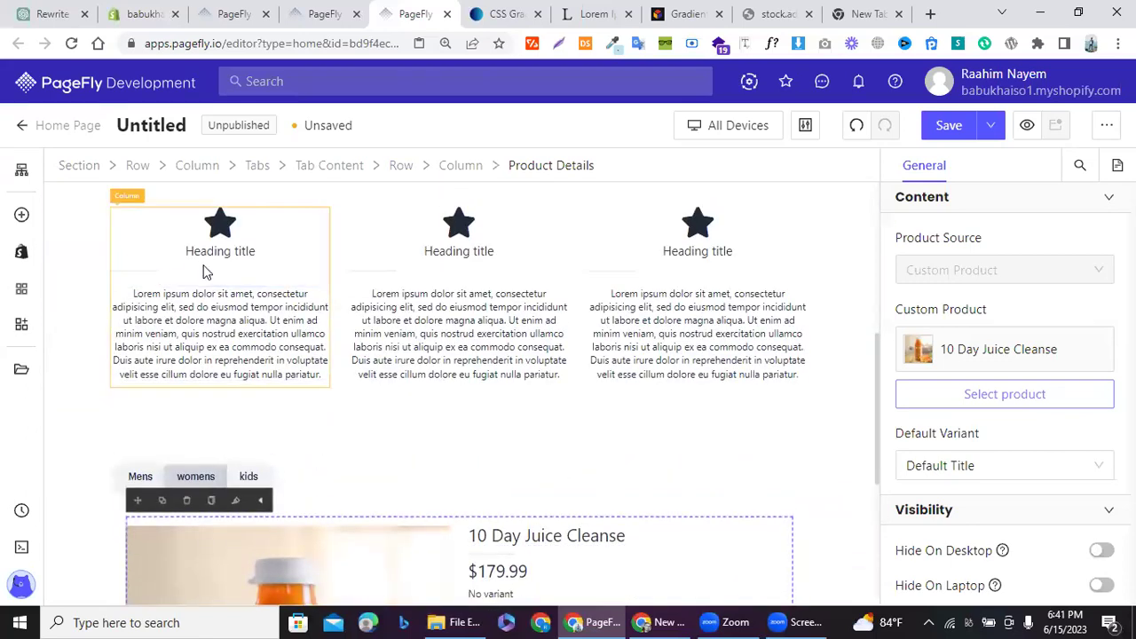
{"action": "left_click", "coordinate": [146, 460]}
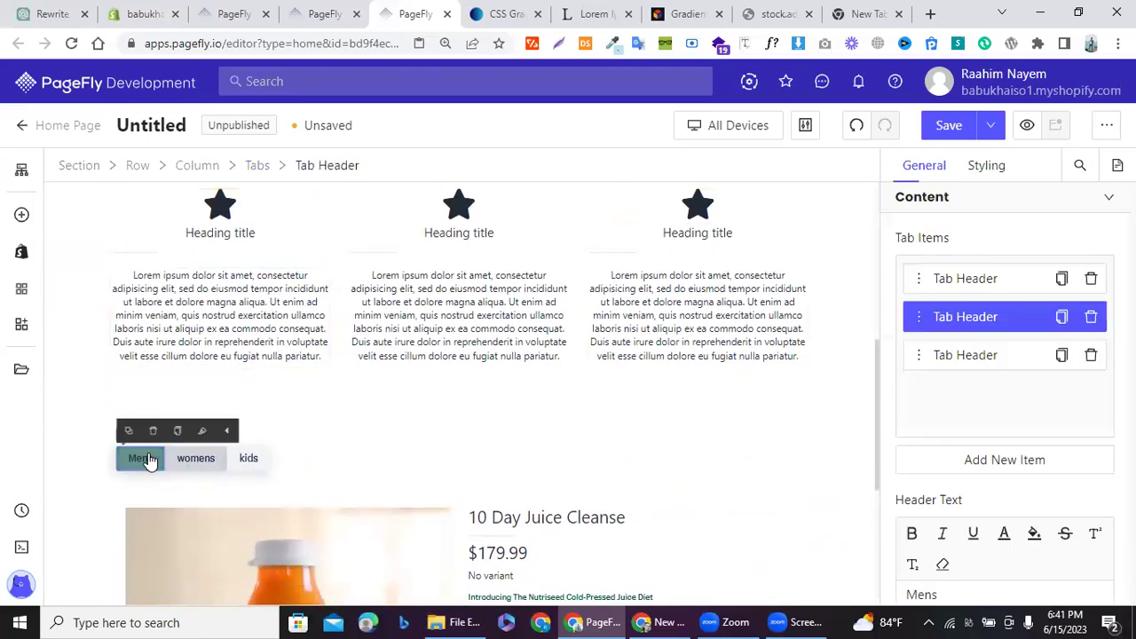
{"action": "left_click", "coordinate": [952, 270]}
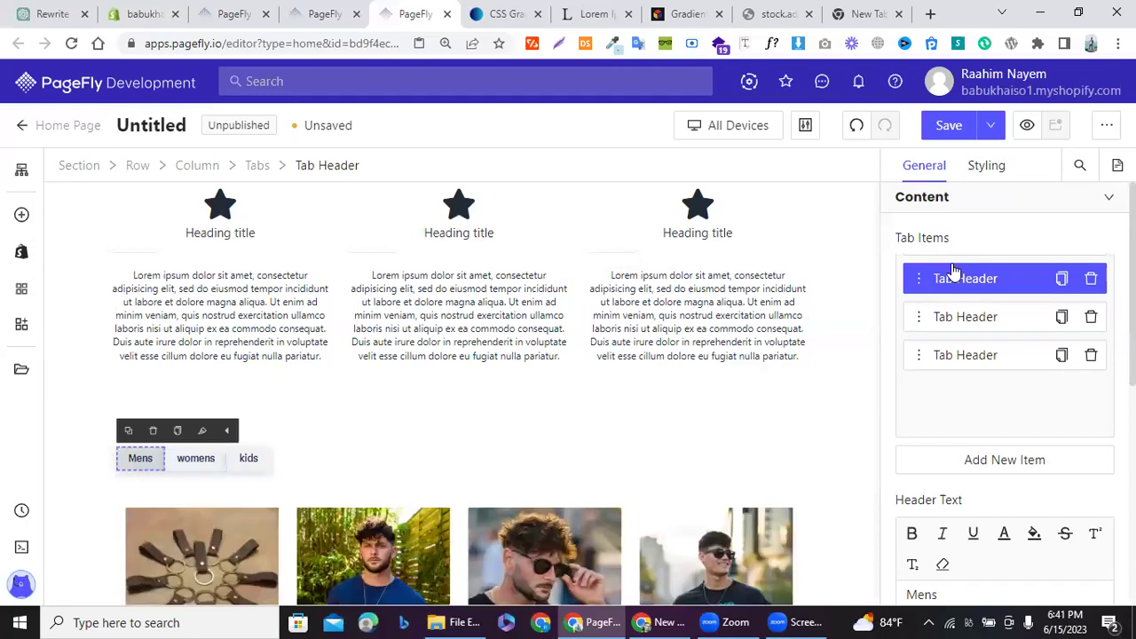
{"action": "scroll", "coordinate": [737, 406], "scroll_direction": "down", "scroll_amount": 1}
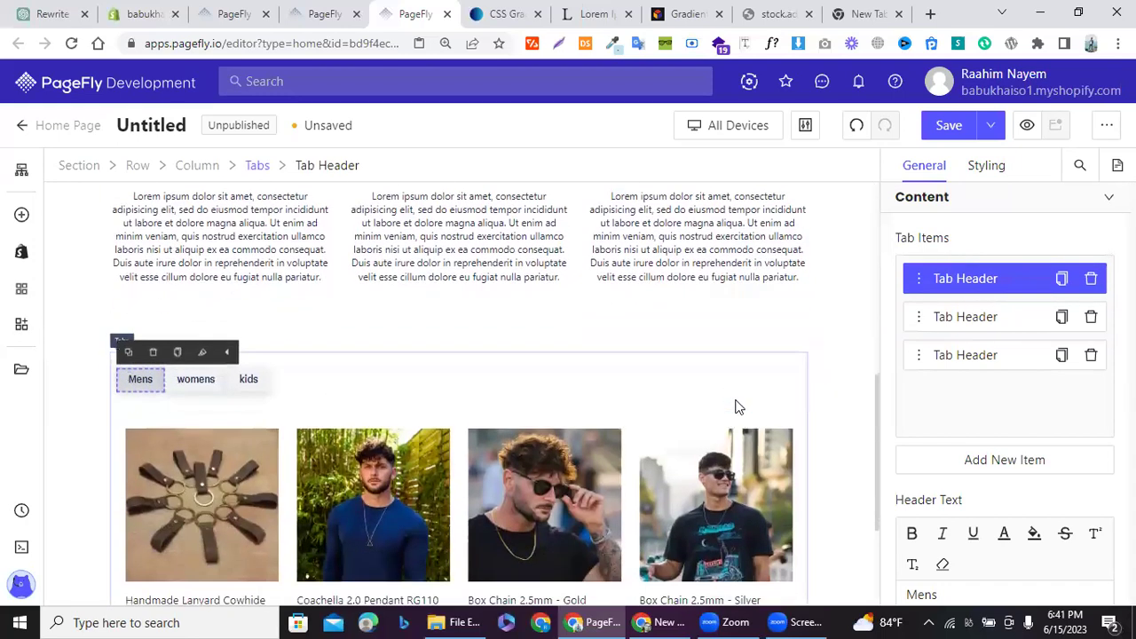
{"action": "left_click", "coordinate": [973, 316]}
{"action": "scroll", "coordinate": [552, 541], "scroll_direction": "down", "scroll_amount": 1}
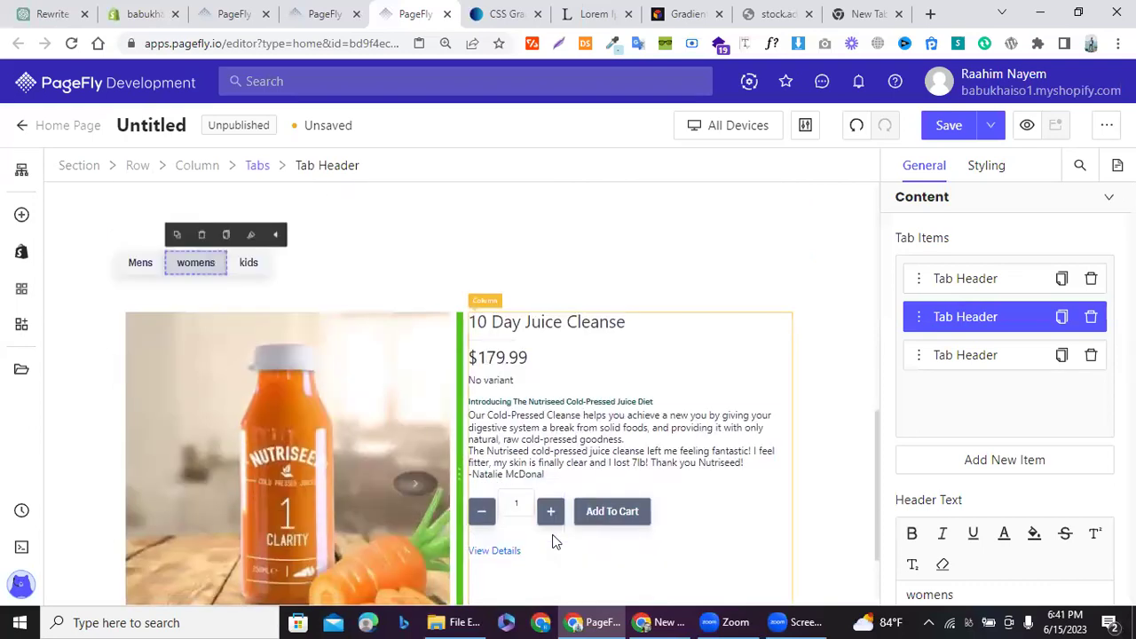
Step: Insert the Instagram Feed element into the empty content column of the kids tab
{"action": "left_click", "coordinate": [246, 267]}
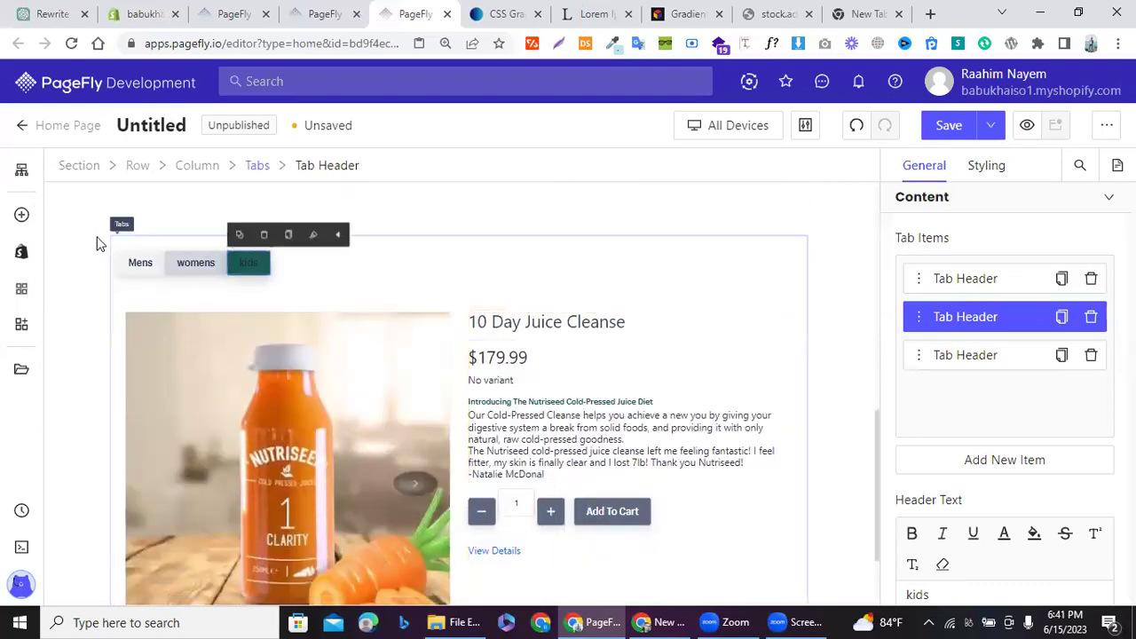
{"action": "left_click", "coordinate": [23, 227]}
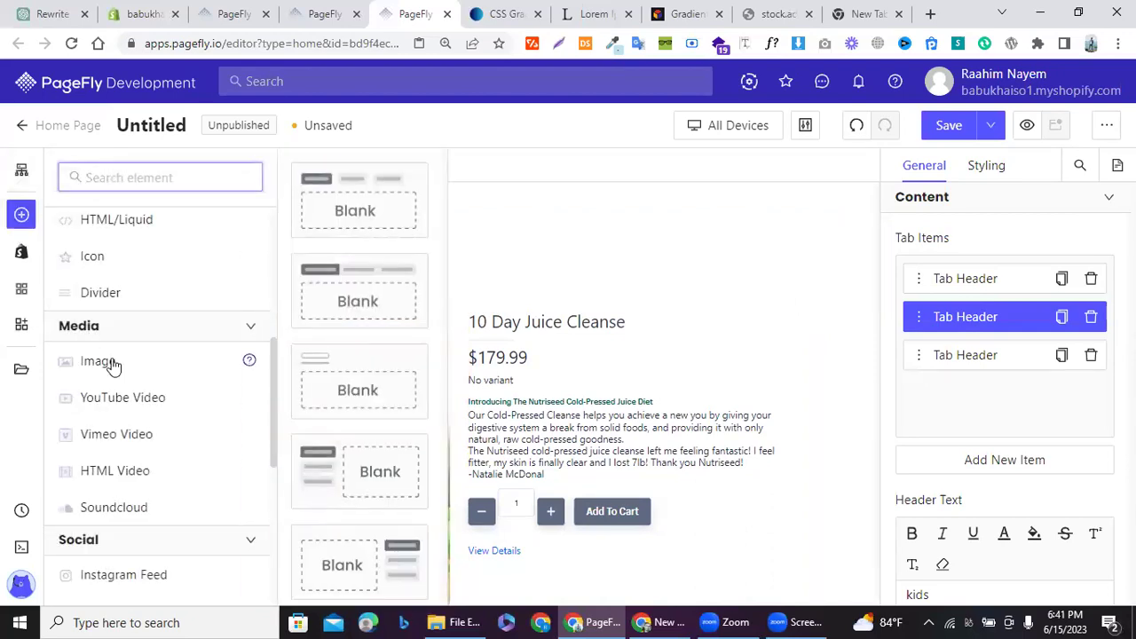
{"action": "scroll", "coordinate": [129, 413], "scroll_direction": "down", "scroll_amount": 2}
{"action": "left_click", "coordinate": [92, 396]}
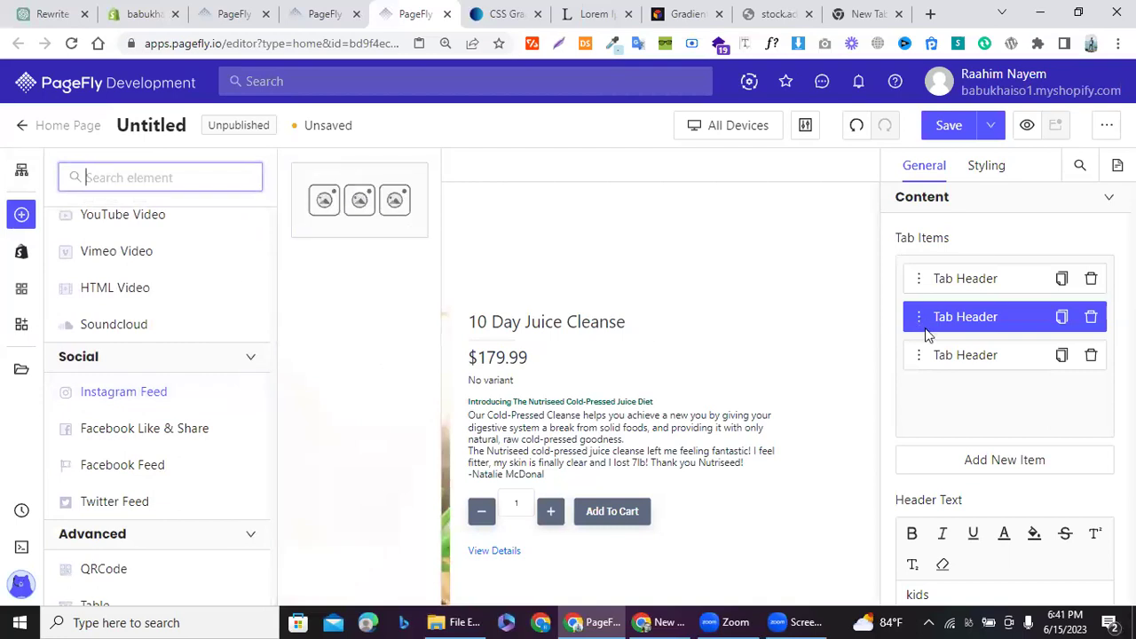
{"action": "left_click", "coordinate": [937, 352]}
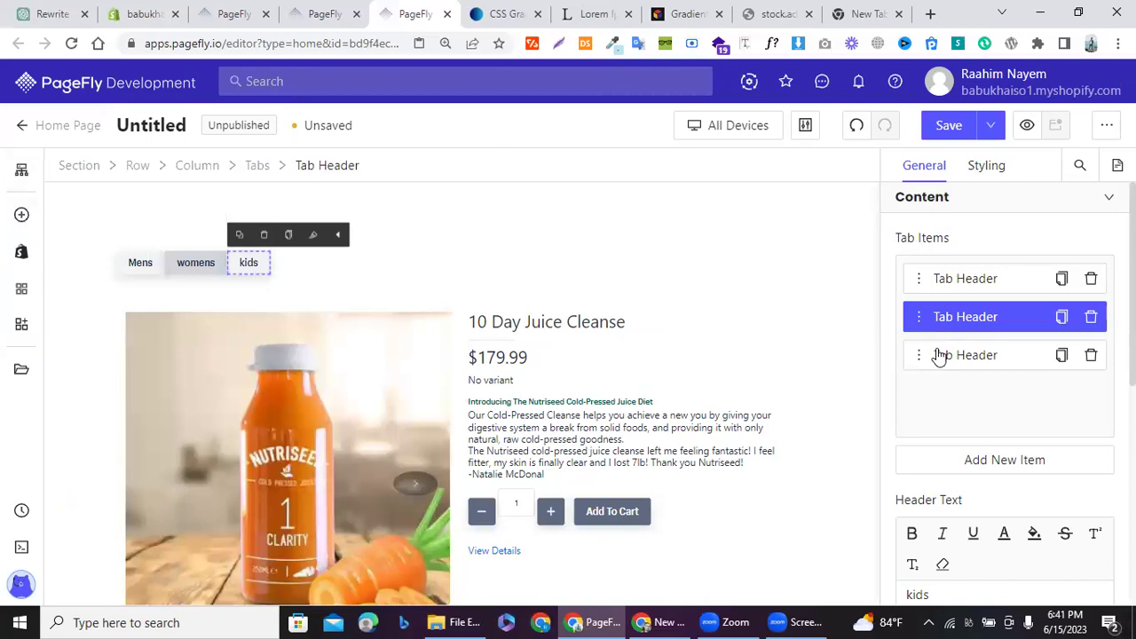
{"action": "left_click", "coordinate": [938, 355]}
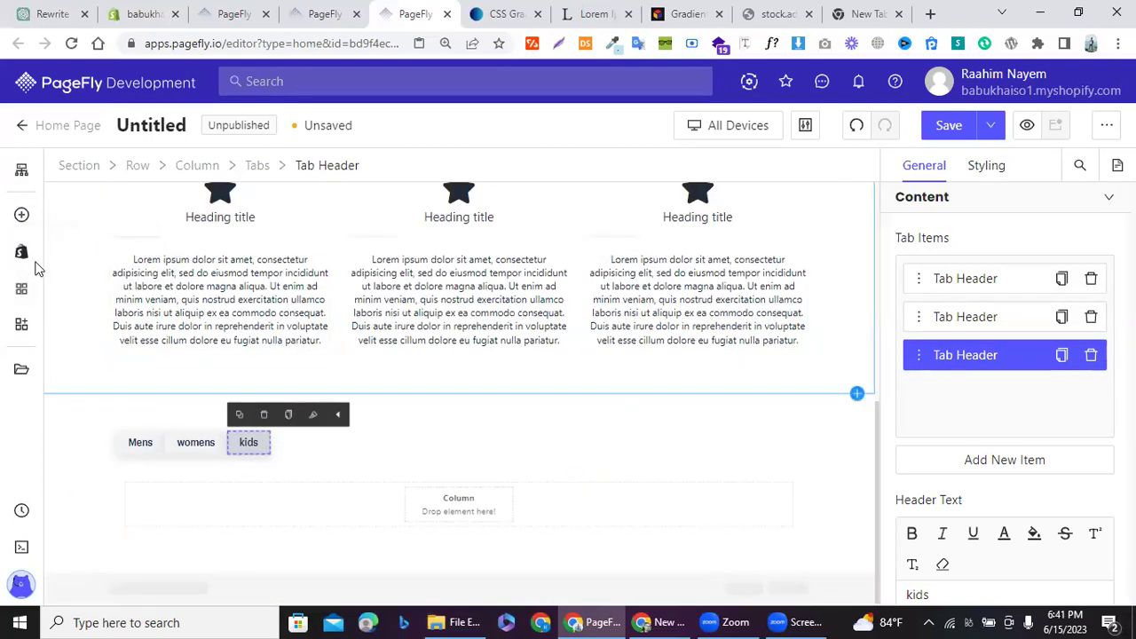
{"action": "left_click", "coordinate": [22, 217]}
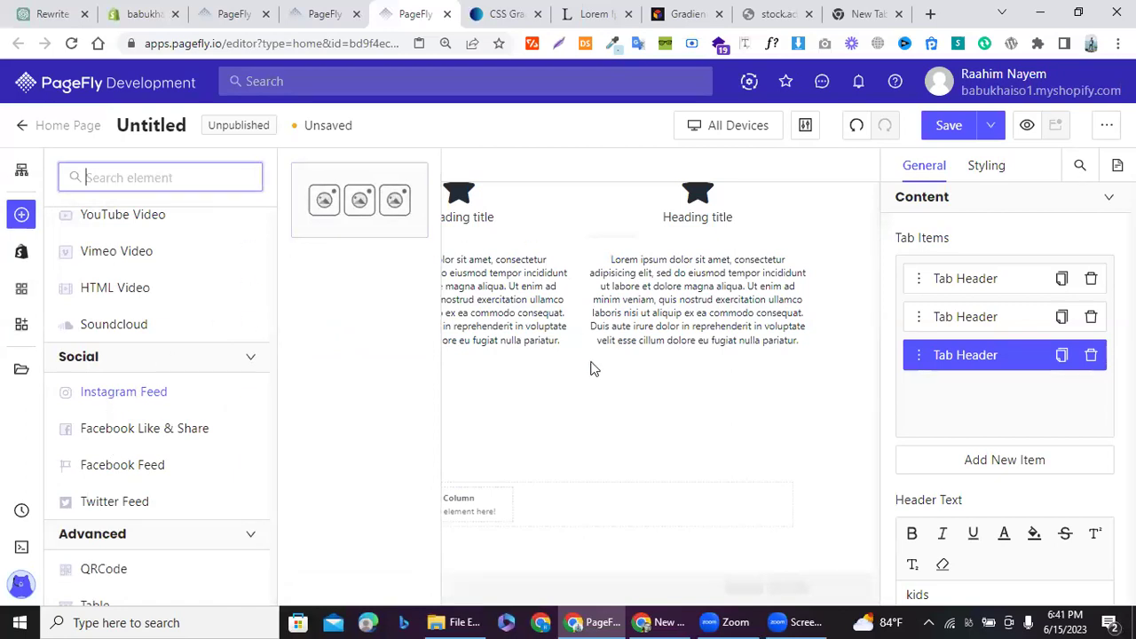
{"action": "left_click_drag", "start_coordinate": [337, 195], "coordinate": [455, 493]}
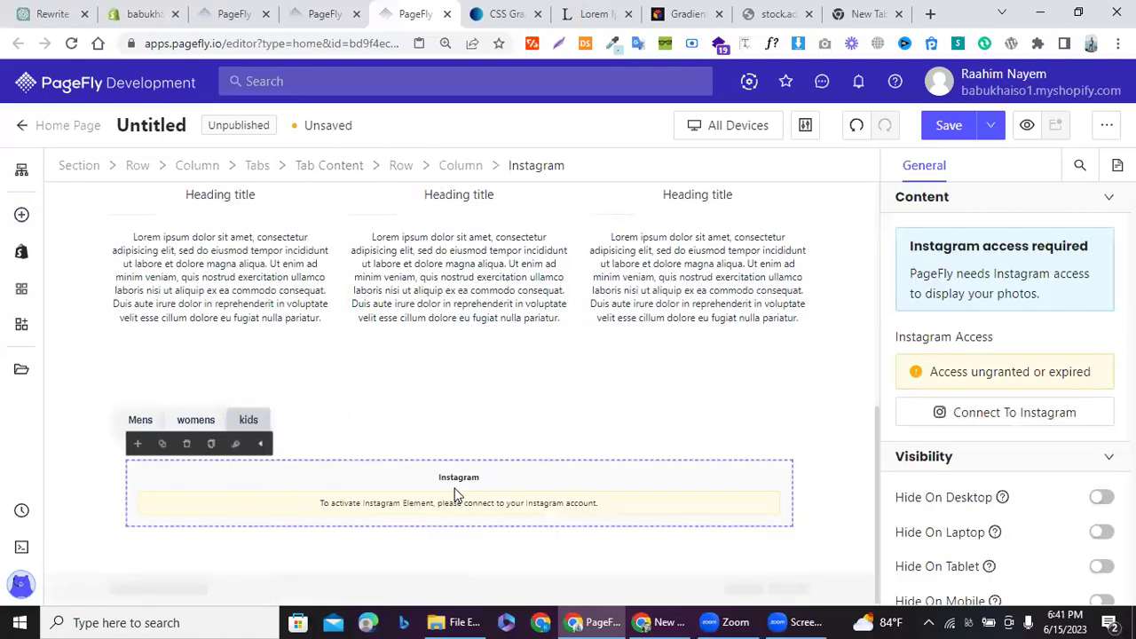
Step: Connect the kids tab's Instagram element to the Instagram account and return to the page editor
{"action": "left_click", "coordinate": [947, 427]}
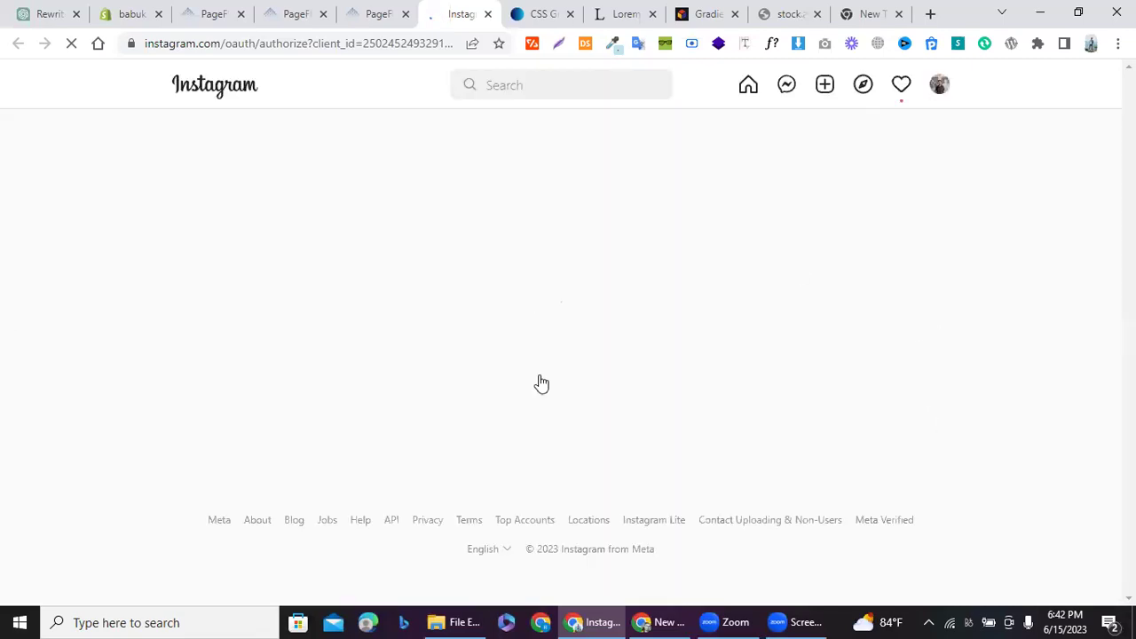
{"action": "left_click", "coordinate": [382, 9]}
{"action": "left_click", "coordinate": [450, 14]}
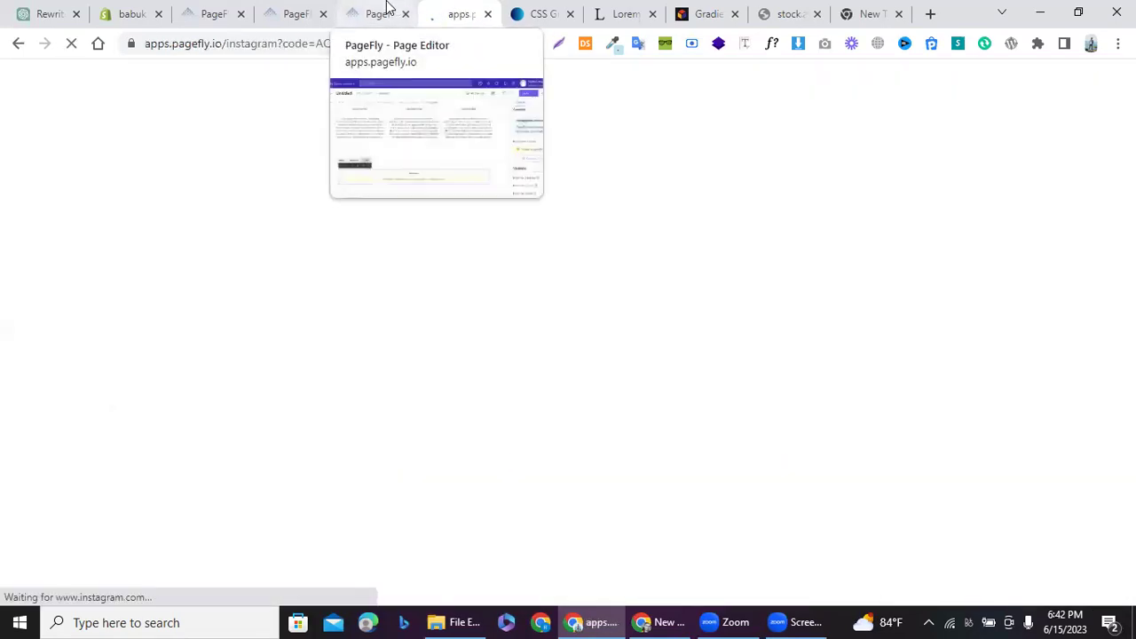
{"action": "left_click", "coordinate": [385, 7]}
{"action": "left_click", "coordinate": [449, 9]}
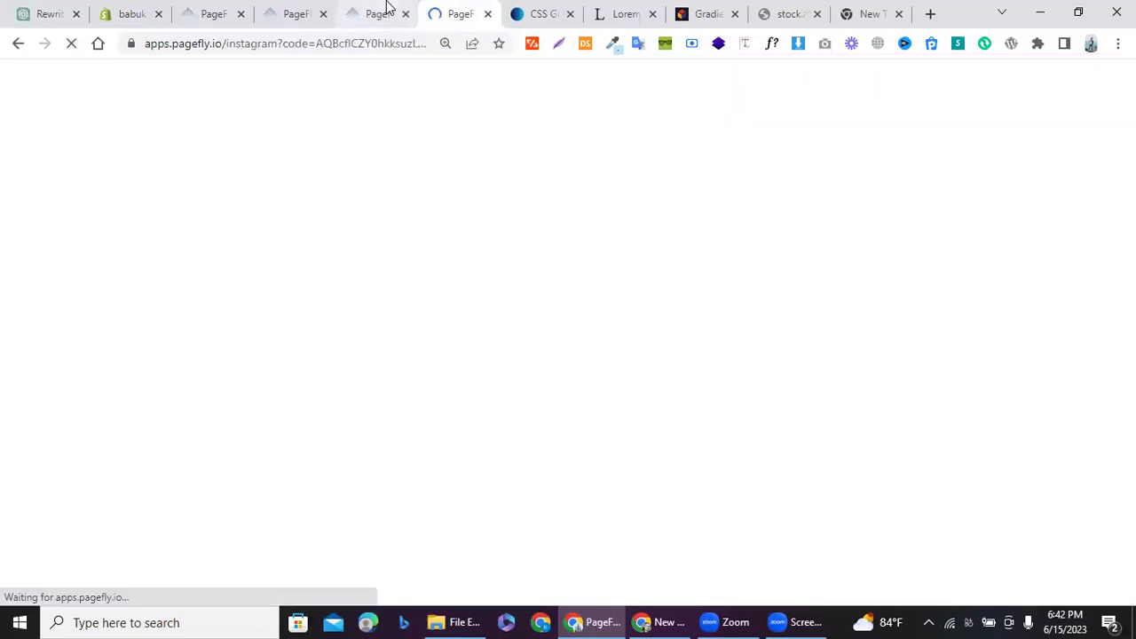
{"action": "left_click", "coordinate": [386, 7]}
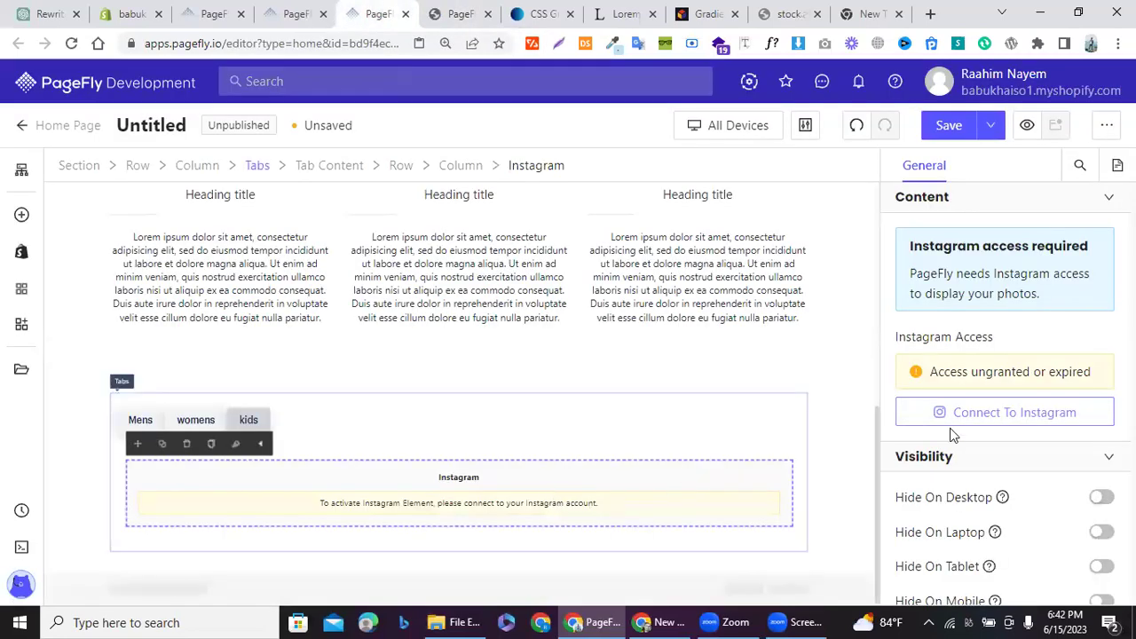
{"action": "scroll", "coordinate": [479, 400], "scroll_direction": "down", "scroll_amount": 2}
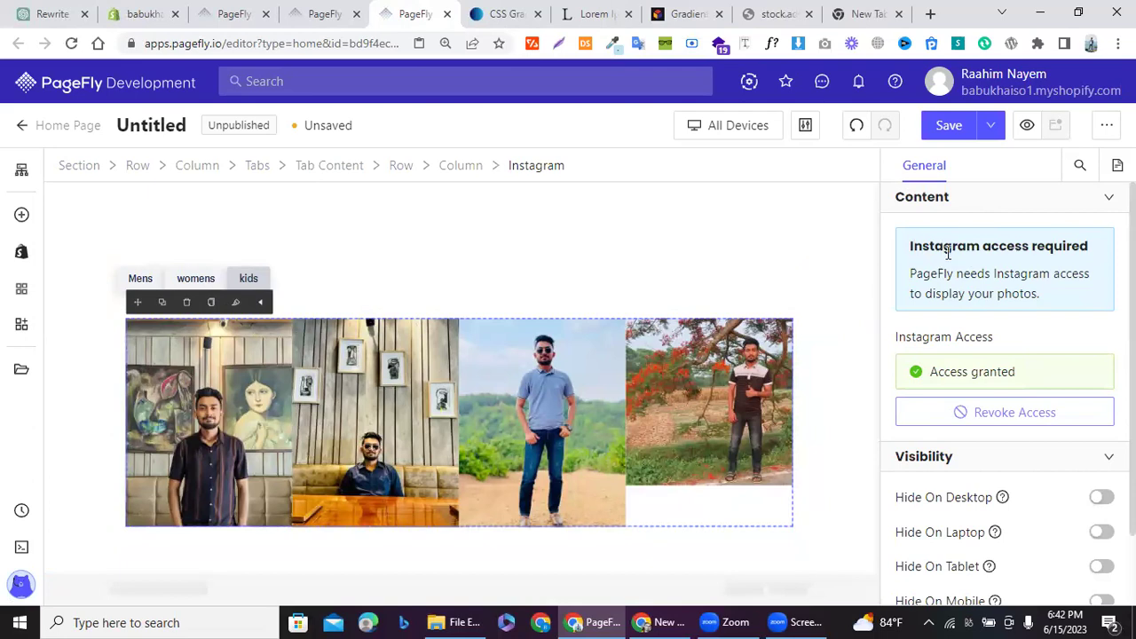
Step: Review the finished Mens, womens and kids tabs one after another, ending on the Mens product list
{"action": "left_click", "coordinate": [228, 281]}
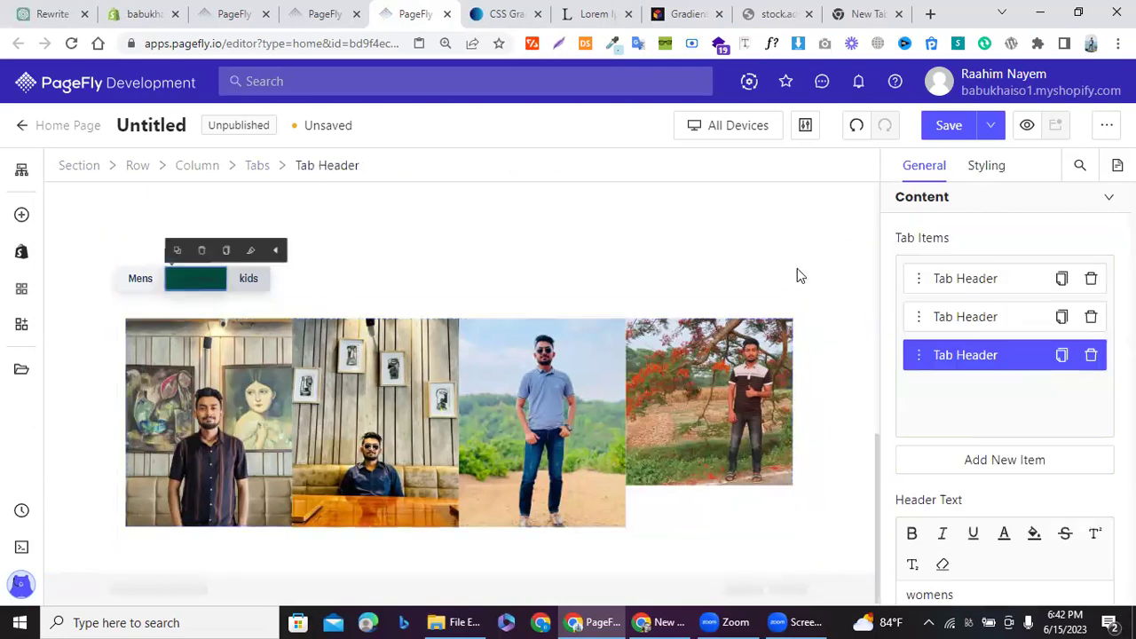
{"action": "left_click", "coordinate": [939, 285]}
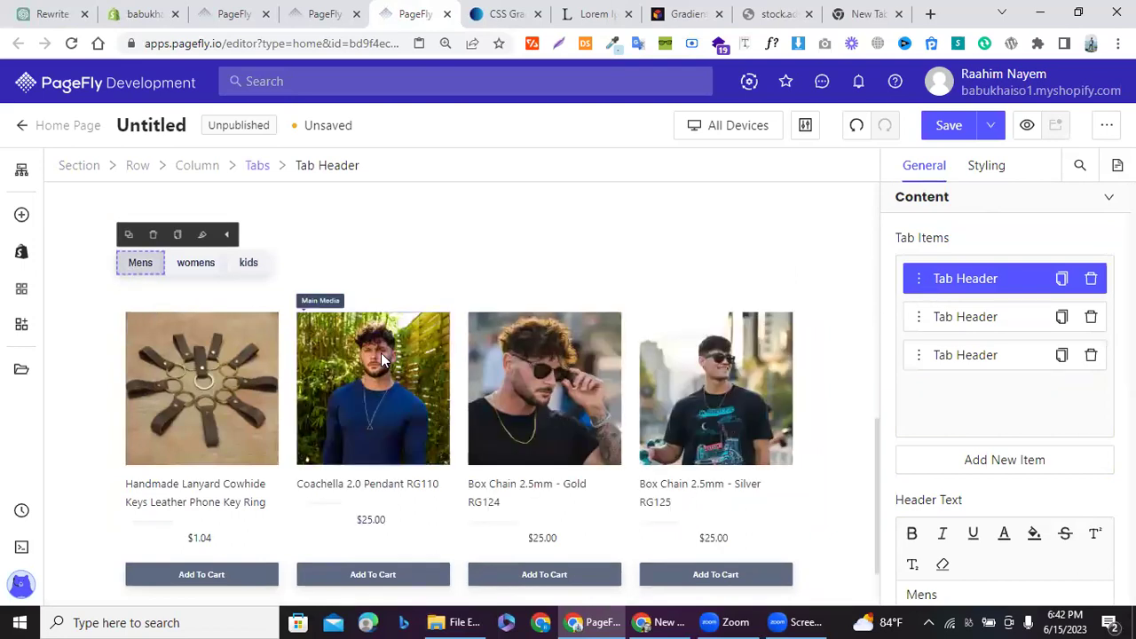
{"action": "left_click", "coordinate": [932, 320]}
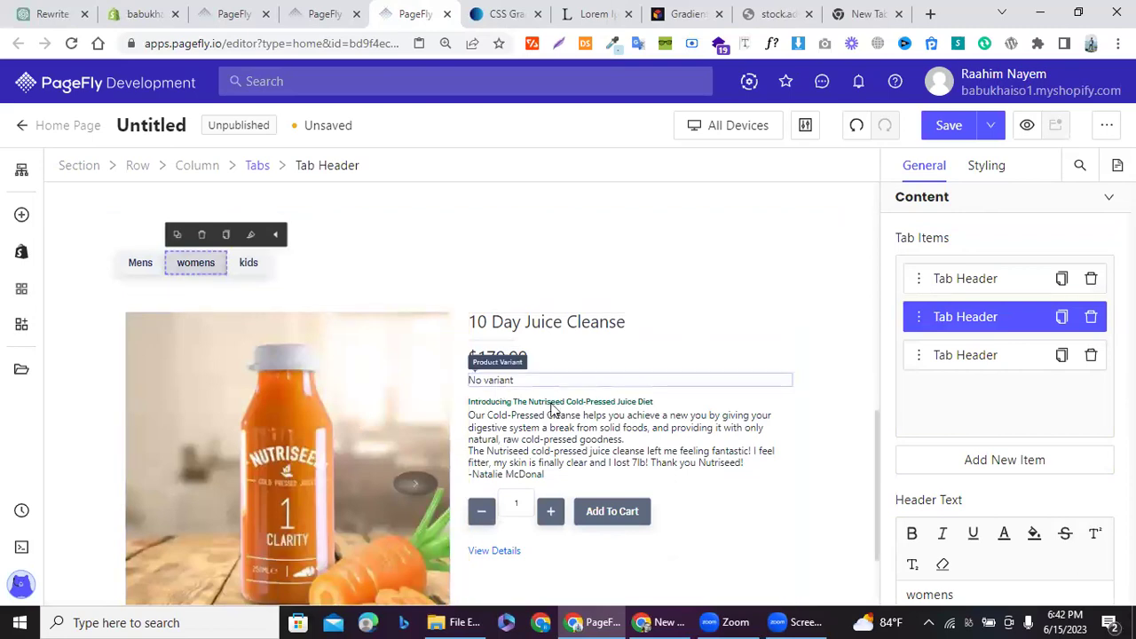
{"action": "left_click", "coordinate": [938, 359]}
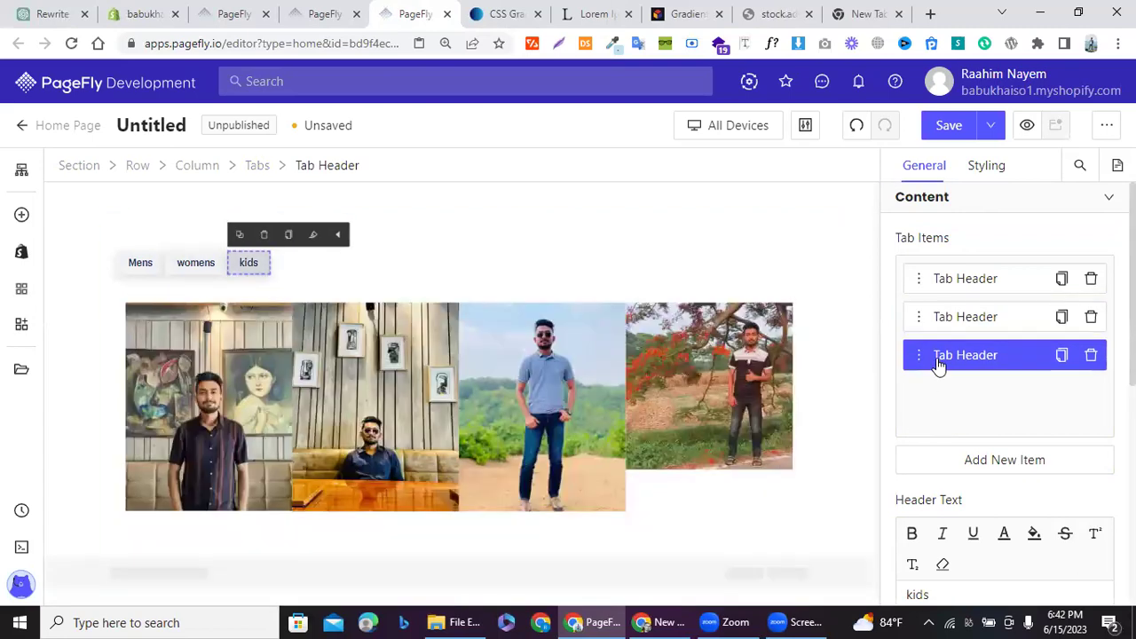
{"action": "left_click", "coordinate": [998, 282]}
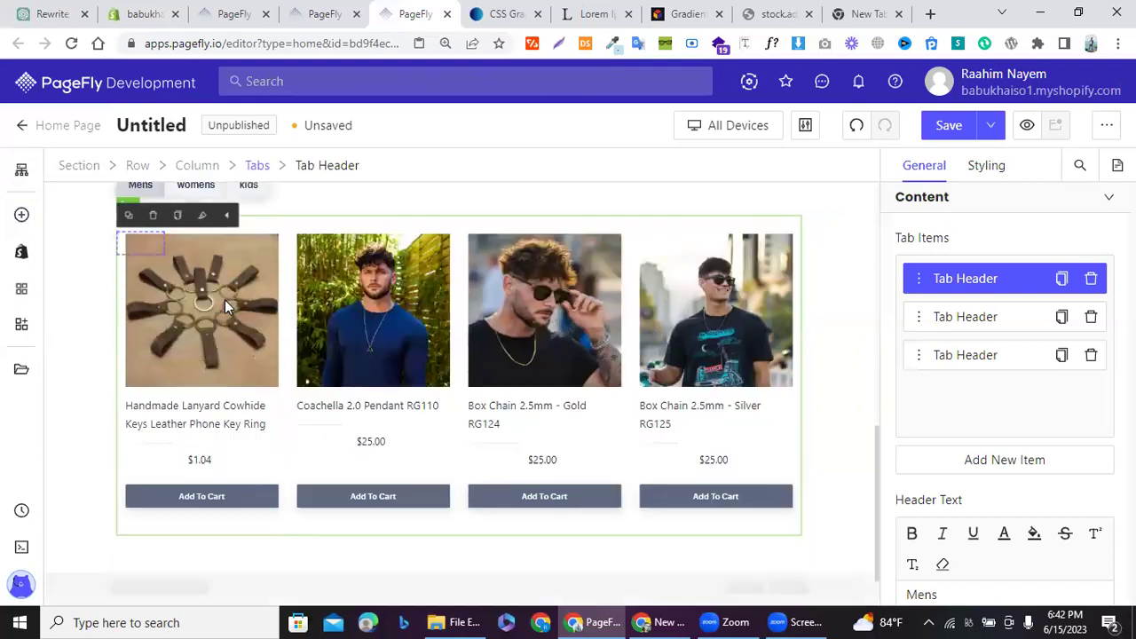
{"action": "scroll", "coordinate": [224, 300], "scroll_direction": "up", "scroll_amount": 3}
{"action": "scroll", "coordinate": [224, 299], "scroll_direction": "down", "scroll_amount": 4}
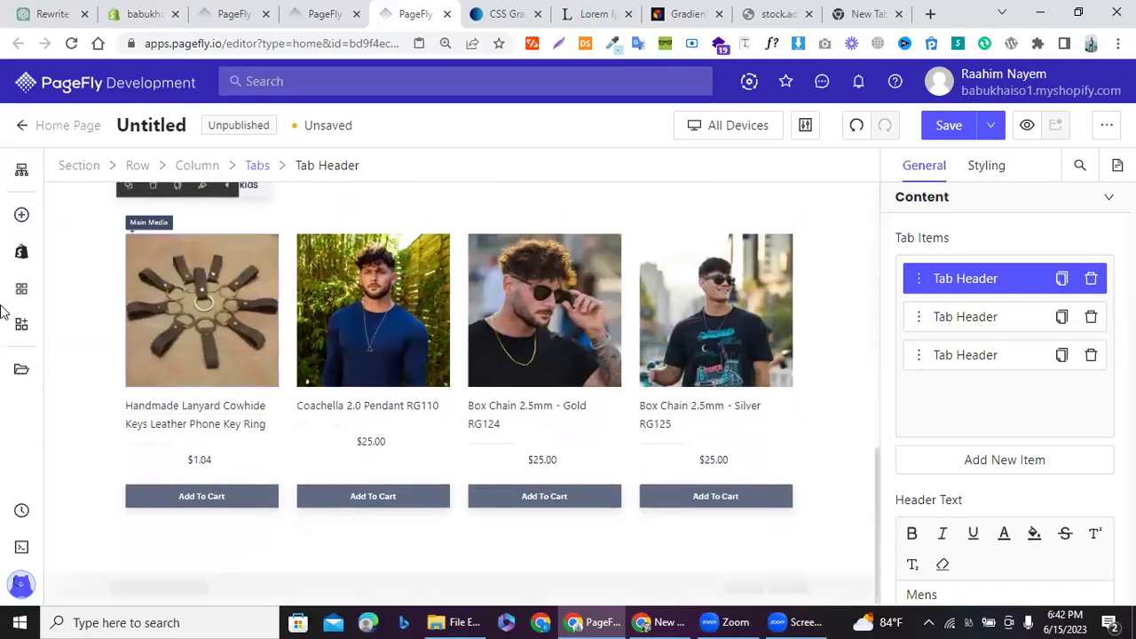
Step: Insert the first Accordion variant, with star icons on its items, in a new section below the tabs
{"action": "left_click", "coordinate": [23, 249]}
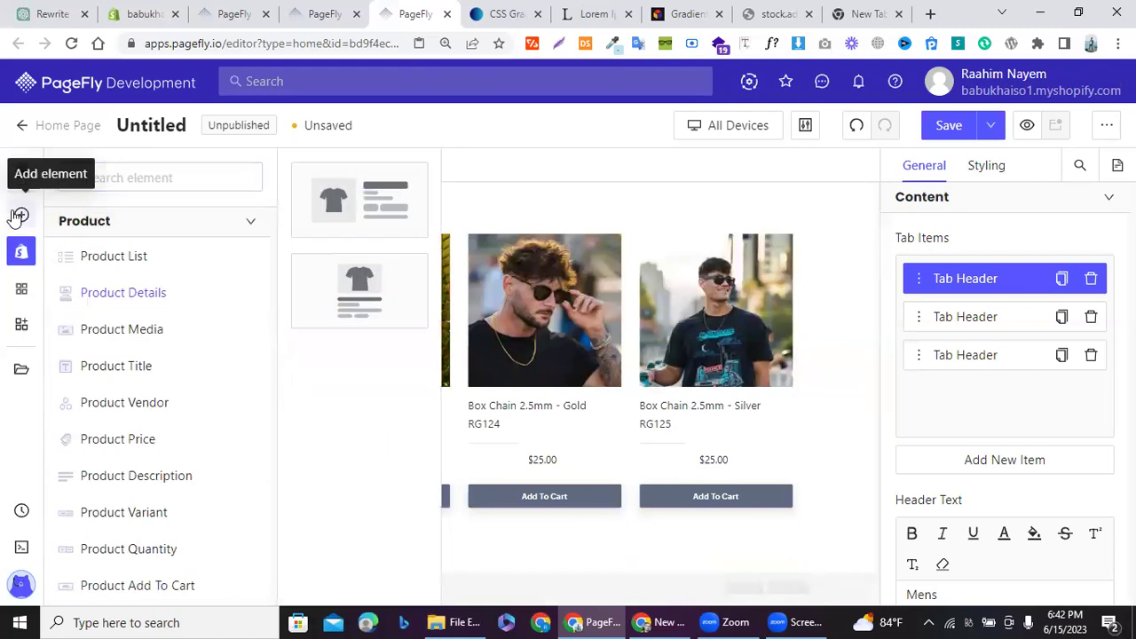
{"action": "left_click", "coordinate": [20, 216]}
{"action": "scroll", "coordinate": [149, 256], "scroll_direction": "up", "scroll_amount": 5}
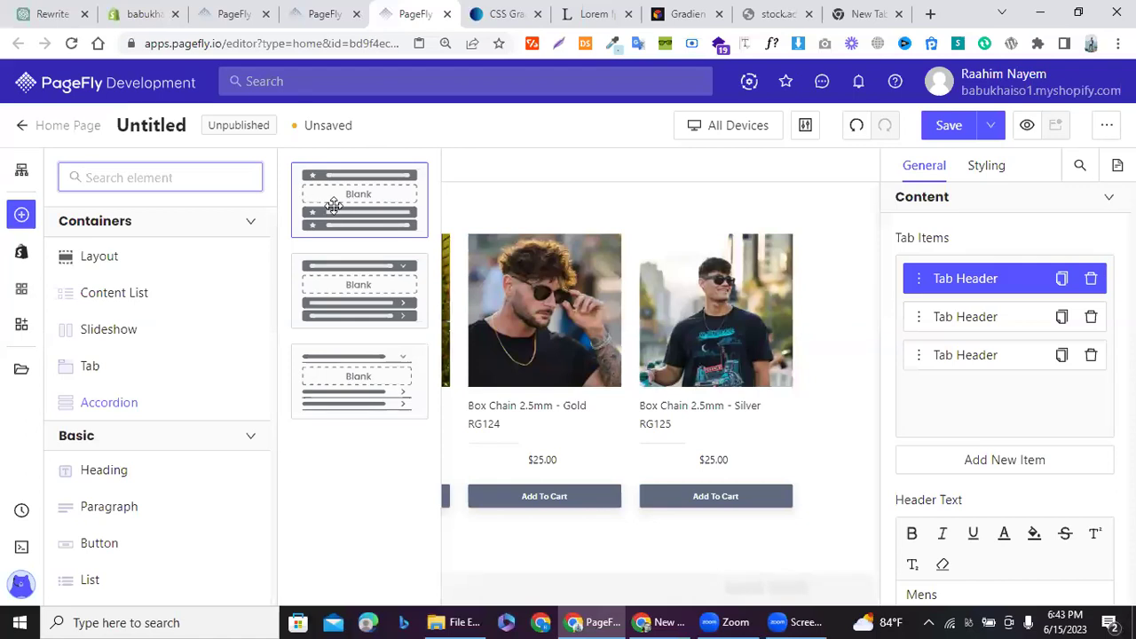
{"action": "left_click", "coordinate": [100, 265]}
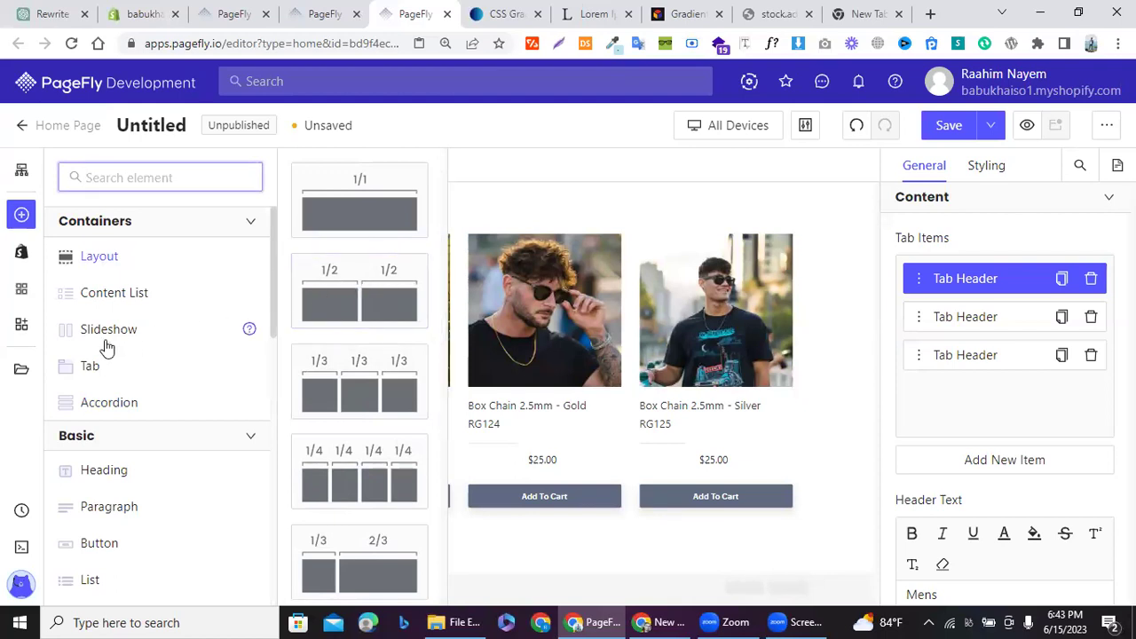
{"action": "left_click", "coordinate": [114, 396]}
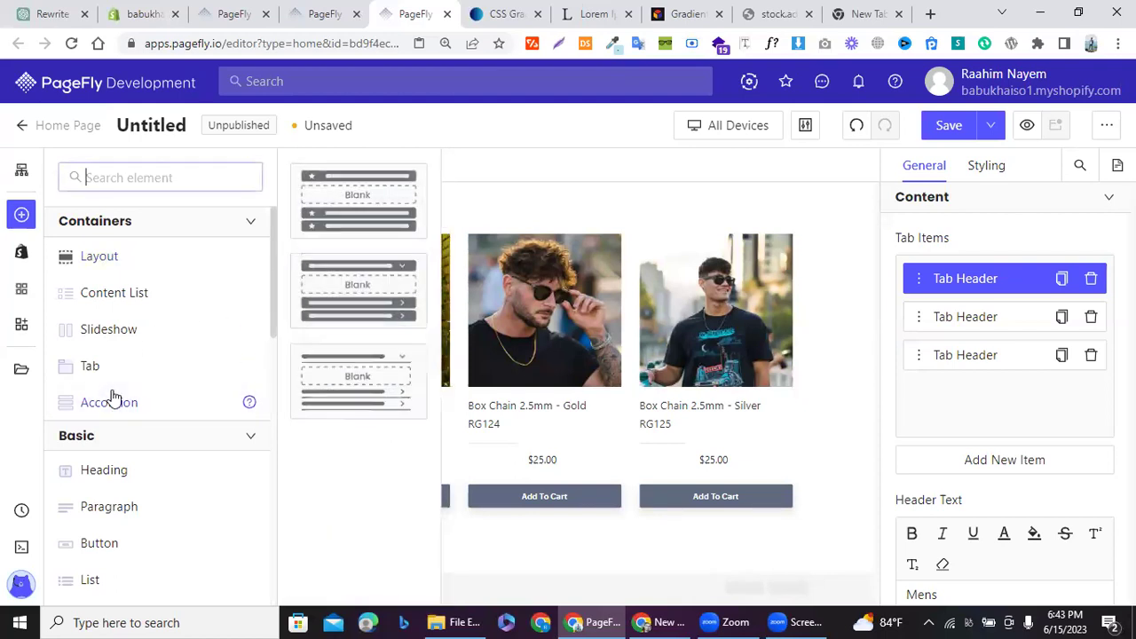
{"action": "left_click_drag", "start_coordinate": [550, 254], "coordinate": [476, 574]}
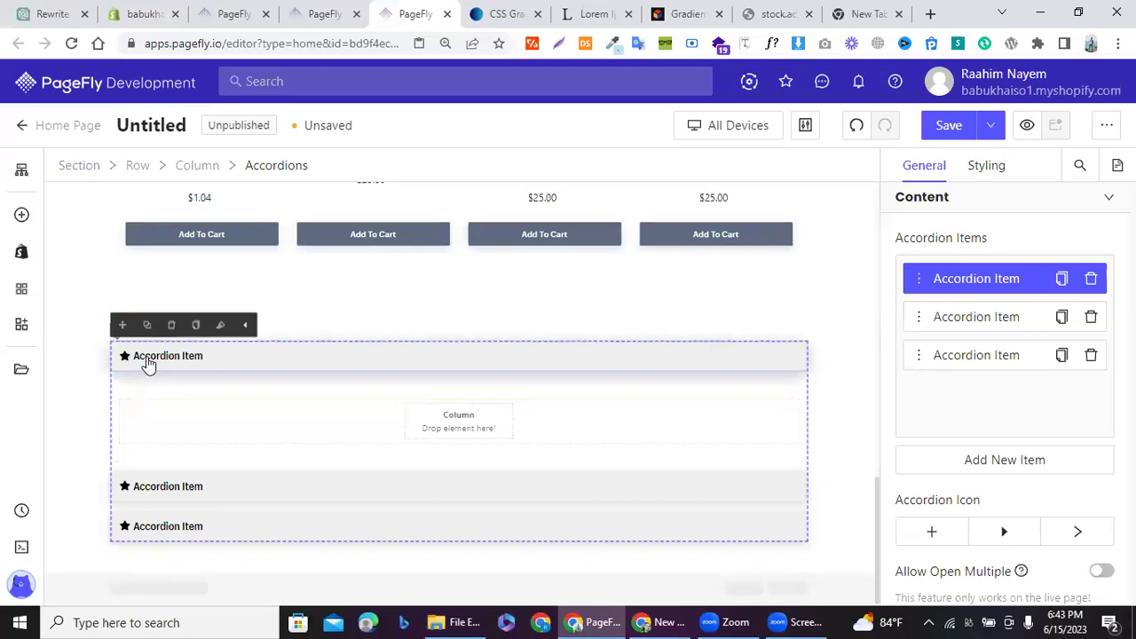
{"action": "scroll", "coordinate": [147, 359], "scroll_direction": "up", "scroll_amount": 5}
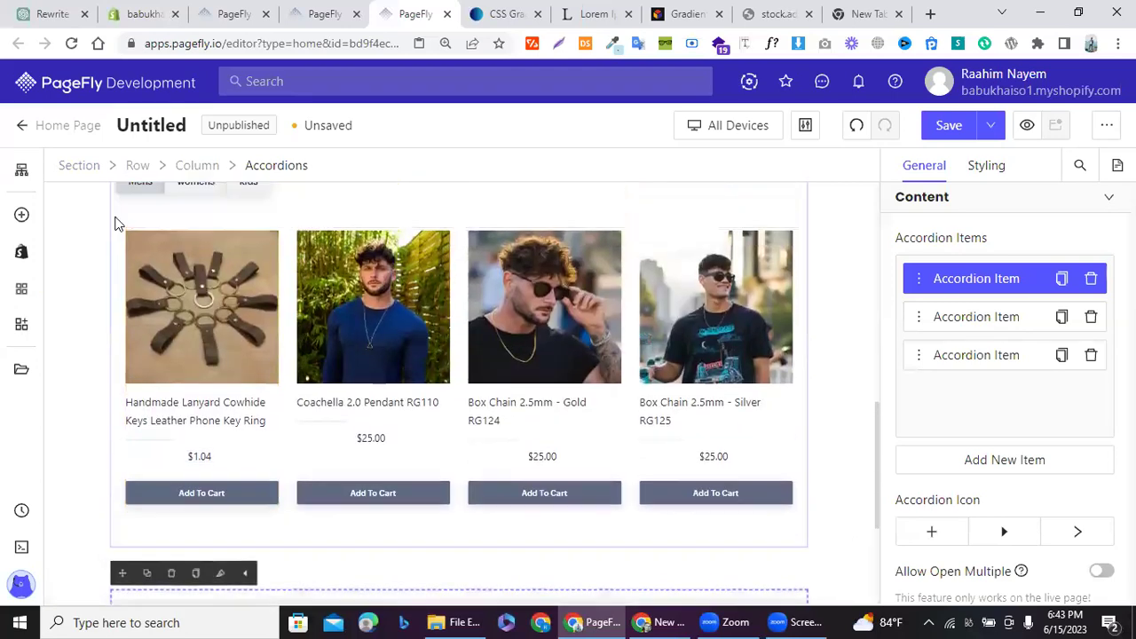
Step: Select the first accordion item's header in the new accordion and highlight its header text for editing
{"action": "scroll", "coordinate": [214, 213], "scroll_direction": "down", "scroll_amount": 3}
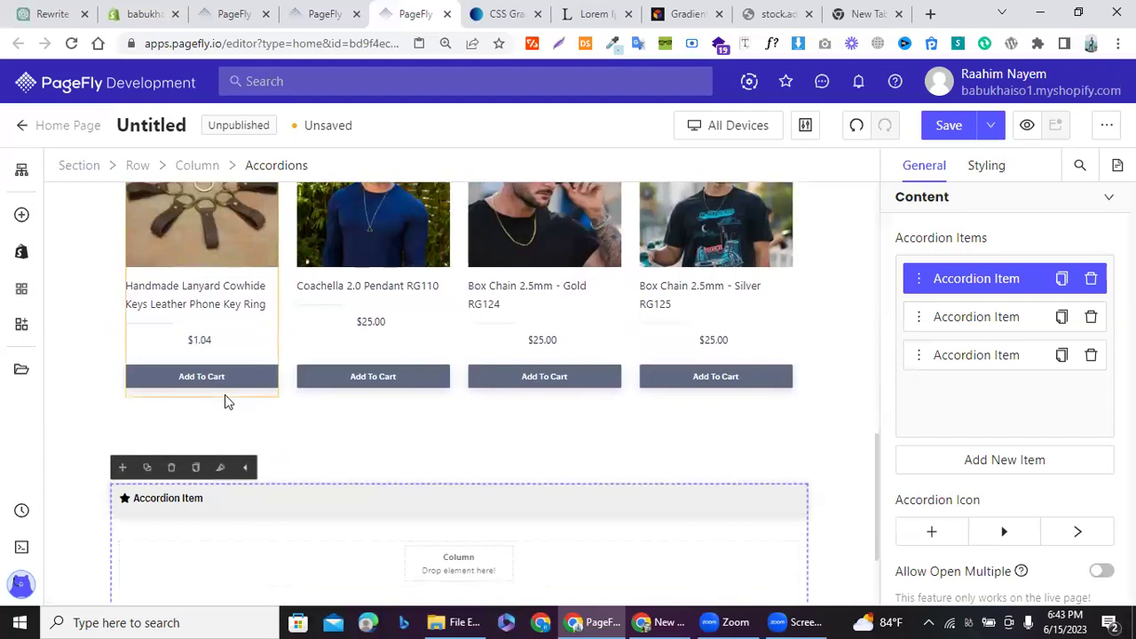
{"action": "scroll", "coordinate": [224, 401], "scroll_direction": "down", "scroll_amount": 2}
{"action": "left_click", "coordinate": [153, 414]}
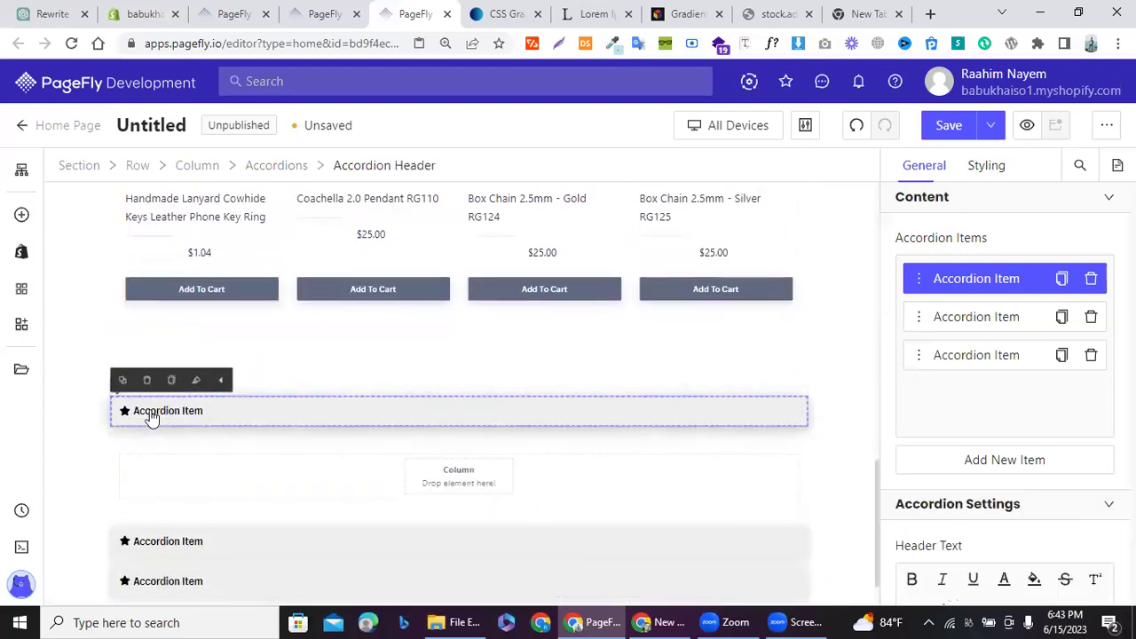
{"action": "scroll", "coordinate": [981, 436], "scroll_direction": "down", "scroll_amount": 2}
{"action": "triple_click", "coordinate": [978, 440]}
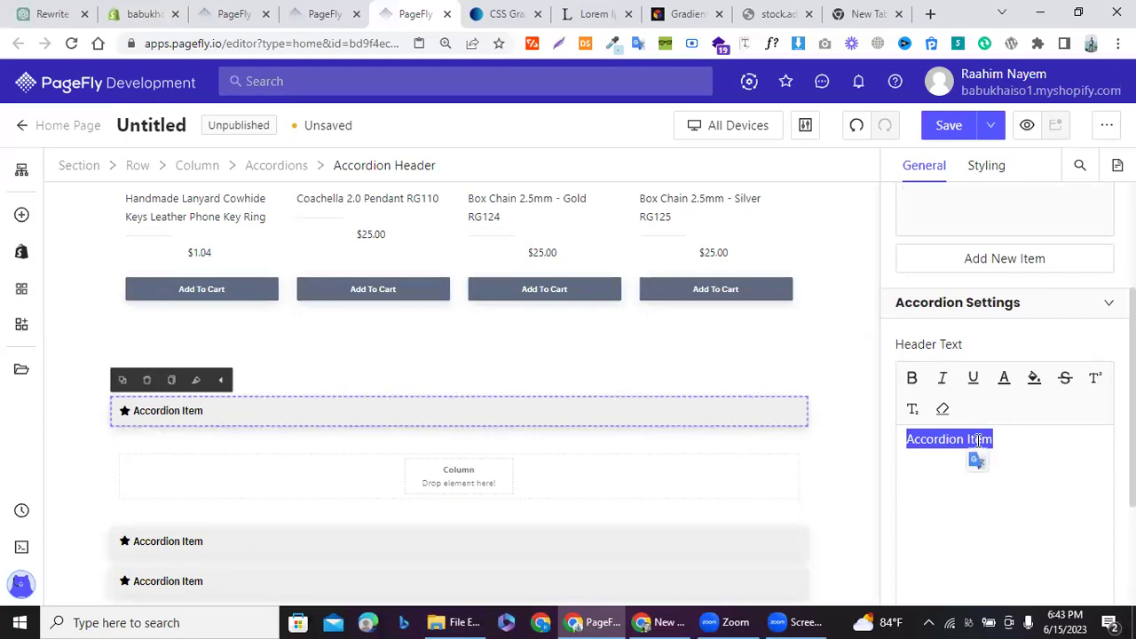
{"action": "left_click_drag", "start_coordinate": [976, 439], "coordinate": [986, 413]}
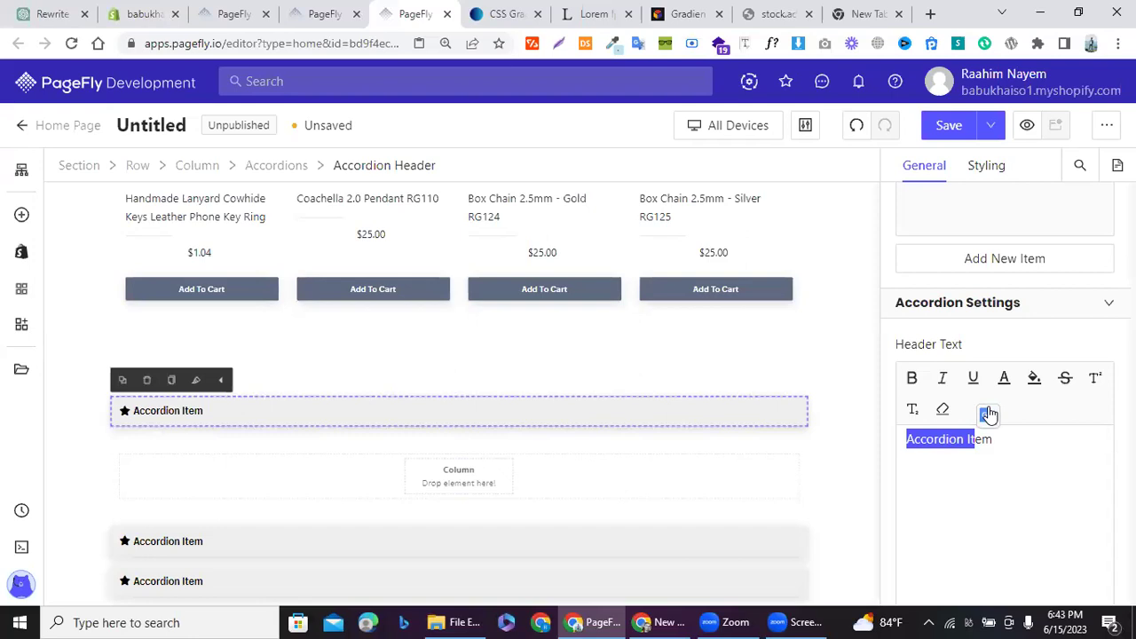
Step: Close the five unneeded browser tabs that follow the page editor, from the CSS gradient tab through the empty new tab
{"action": "left_click", "coordinate": [538, 14]}
{"action": "left_click", "coordinate": [538, 14]}
{"action": "left_click", "coordinate": [539, 14]}
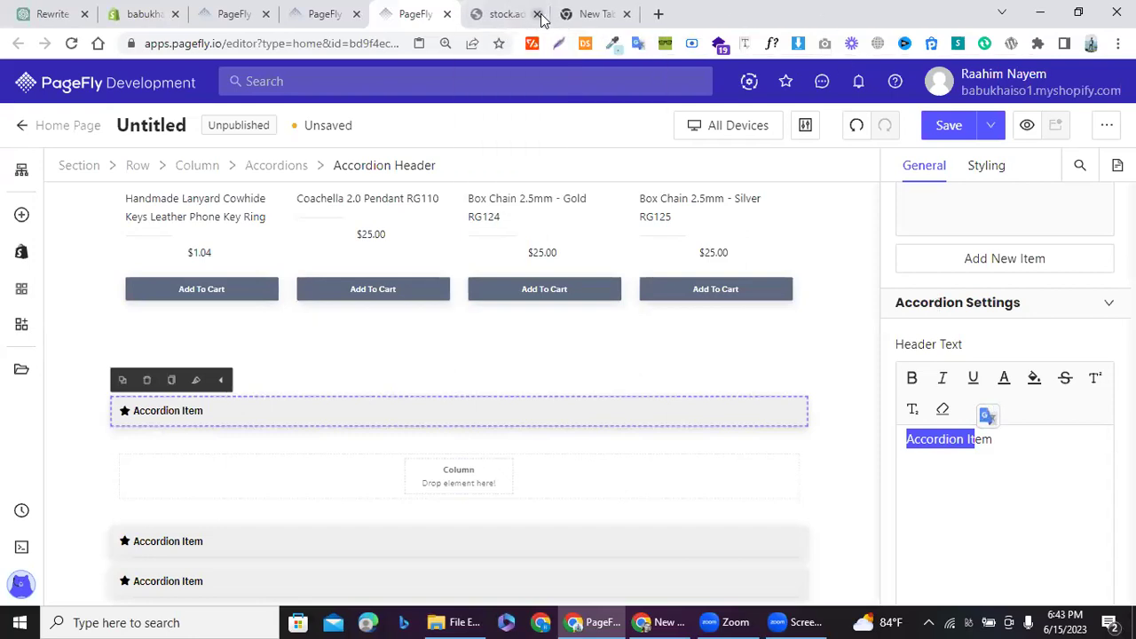
{"action": "left_click", "coordinate": [538, 14]}
{"action": "left_click", "coordinate": [539, 14]}
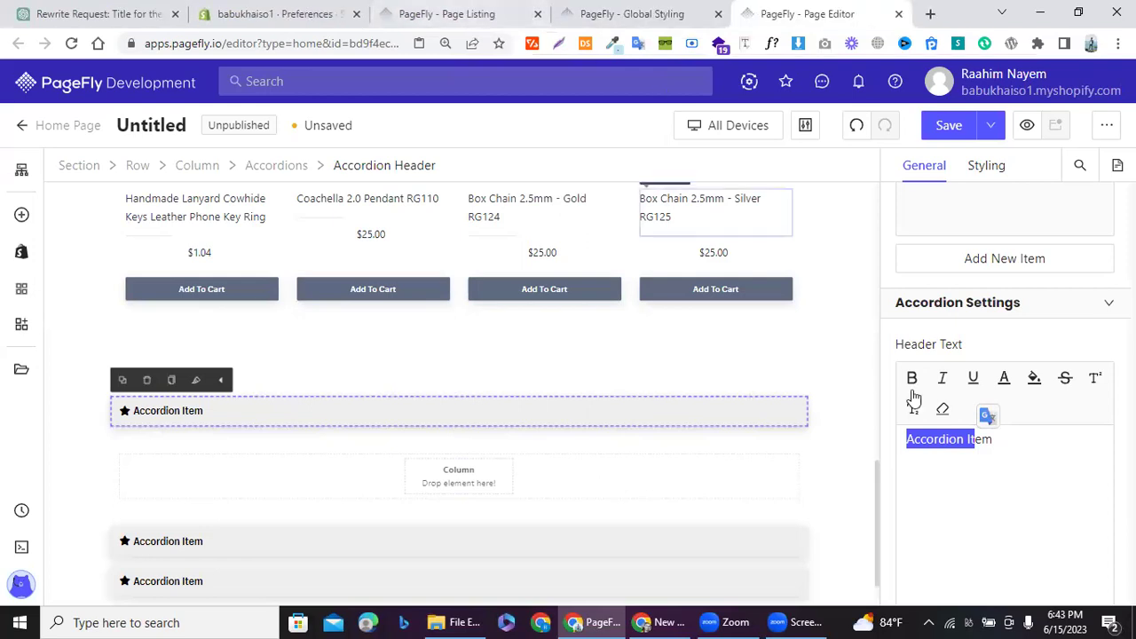
Step: Replace the first accordion item's header text with "how much price of this product?"
{"action": "left_click_drag", "start_coordinate": [1003, 436], "coordinate": [875, 447]}
{"action": "key", "text": "Right"}
{"action": "key", "text": "BackSpace"}
{"action": "key", "text": "BackSpace"}
{"action": "key", "text": "BackSpace"}
{"action": "key", "text": "BackSpace"}
{"action": "key", "text": "BackSpace"}
{"action": "key", "text": "BackSpace"}
{"action": "key", "text": "BackSpace"}
{"action": "key", "text": "BackSpace"}
{"action": "key", "text": "BackSpace"}
{"action": "key", "text": "BackSpace"}
{"action": "key", "text": "BackSpace"}
{"action": "key", "text": "BackSpace"}
{"action": "key", "text": "BackSpace"}
{"action": "key", "text": "BackSpace"}
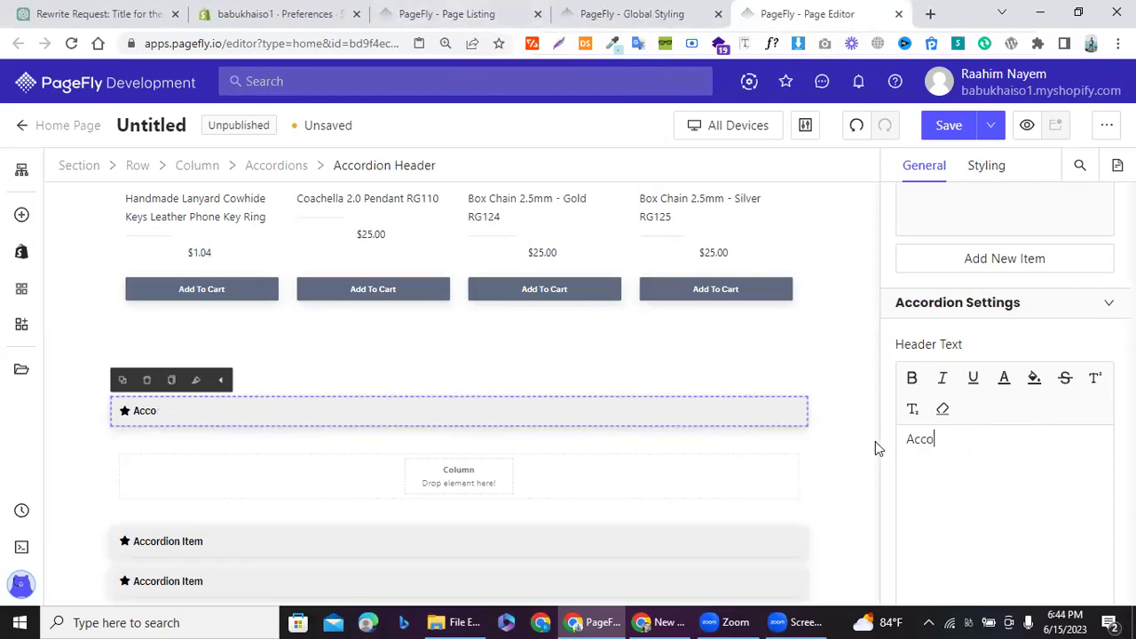
{"action": "type", "text": "how much"}
{"action": "key", "text": "BackSpace"}
{"action": "key", "text": "BackSpace"}
{"action": "key", "text": "BackSpace"}
{"action": "key", "text": "BackSpace"}
{"action": "key", "text": "BackSpace"}
{"action": "type", "text": "much"}
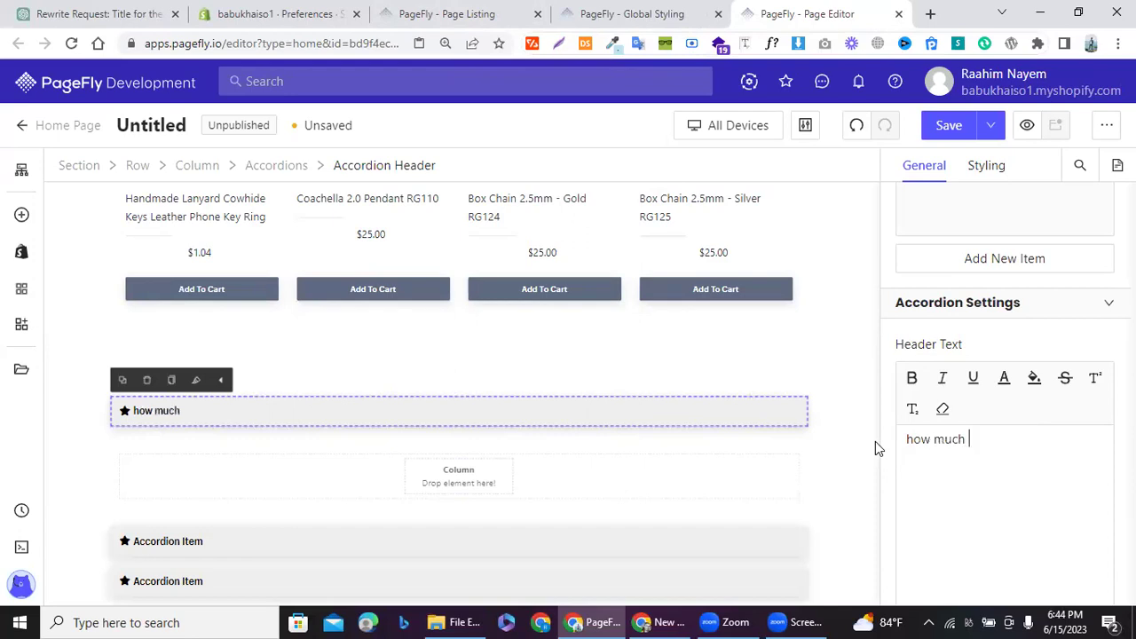
{"action": "type", "text": " price of this product?"}
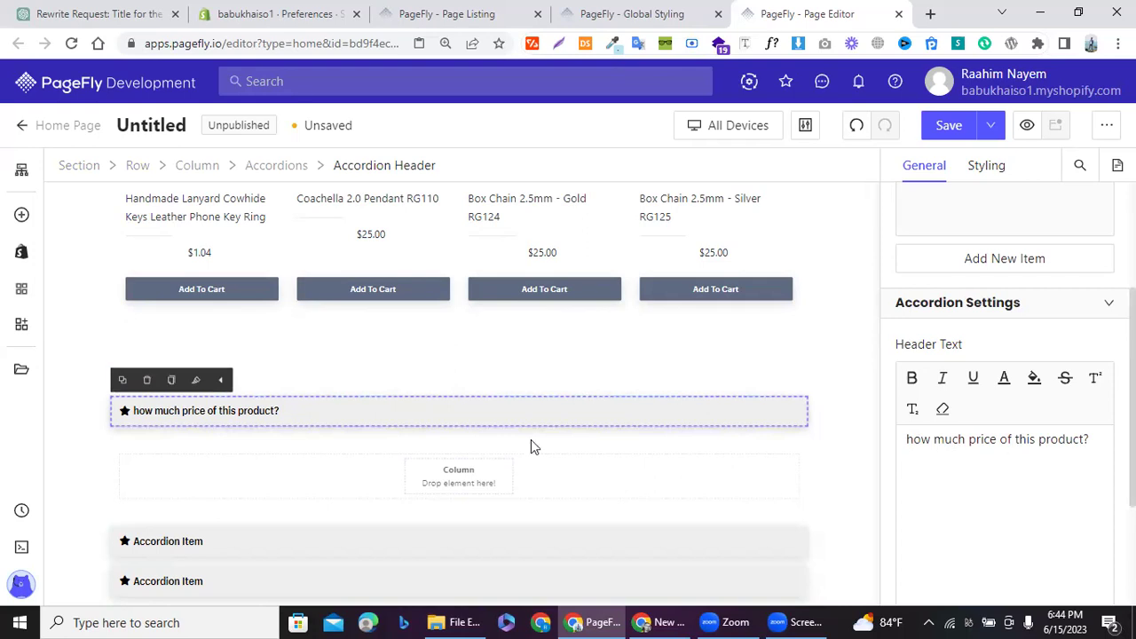
Step: Set the first accordion item's header text to "what is your name?"
{"action": "double_click", "coordinate": [950, 439]}
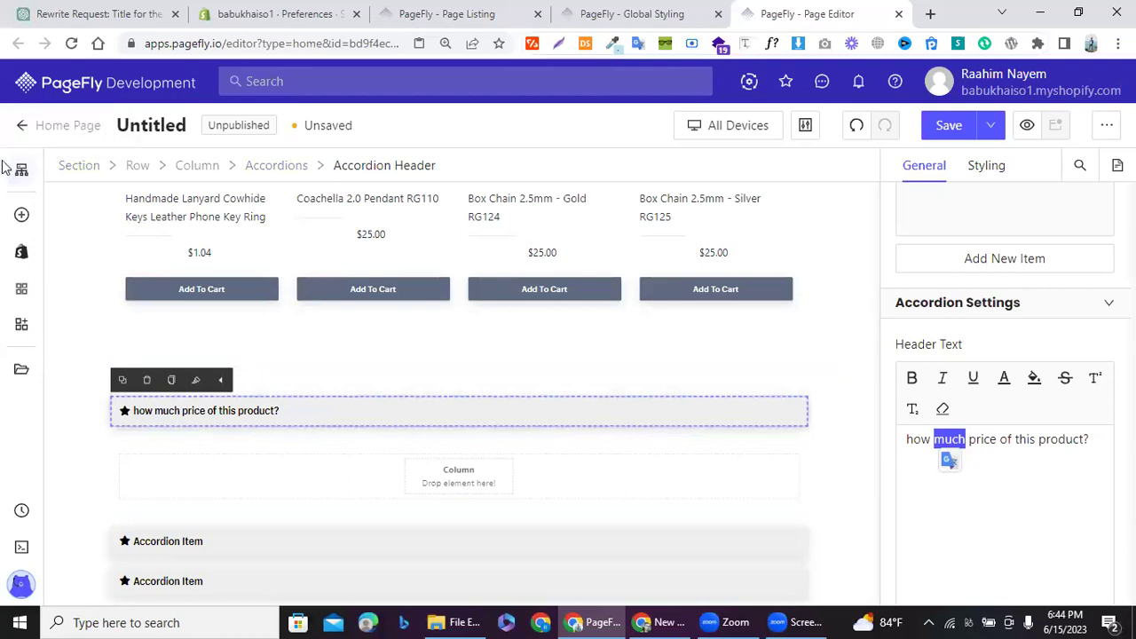
{"action": "left_click", "coordinate": [1090, 441]}
{"action": "triple_click", "coordinate": [1090, 441]}
{"action": "type", "text": "how"}
{"action": "key", "text": "BackSpace"}
{"action": "key", "text": "BackSpace"}
{"action": "key", "text": "BackSpace"}
{"action": "type", "text": "what is you"}
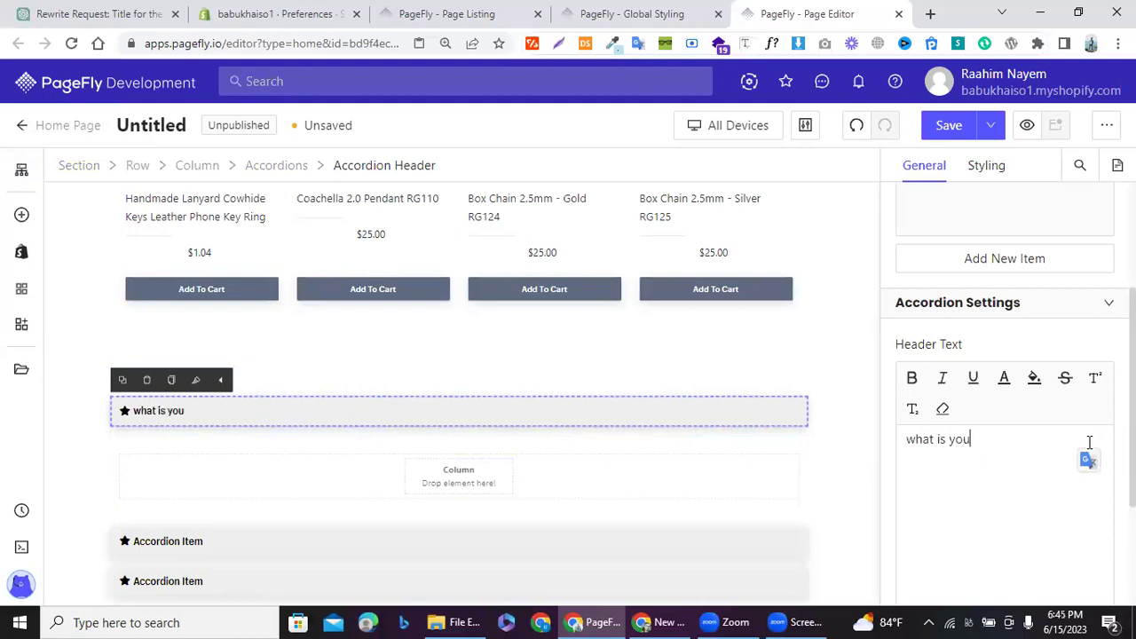
{"action": "type", "text": "r name?"}
Step: Insert the first Paragraph variant into the empty content column of the first accordion item
{"action": "left_click", "coordinate": [24, 215]}
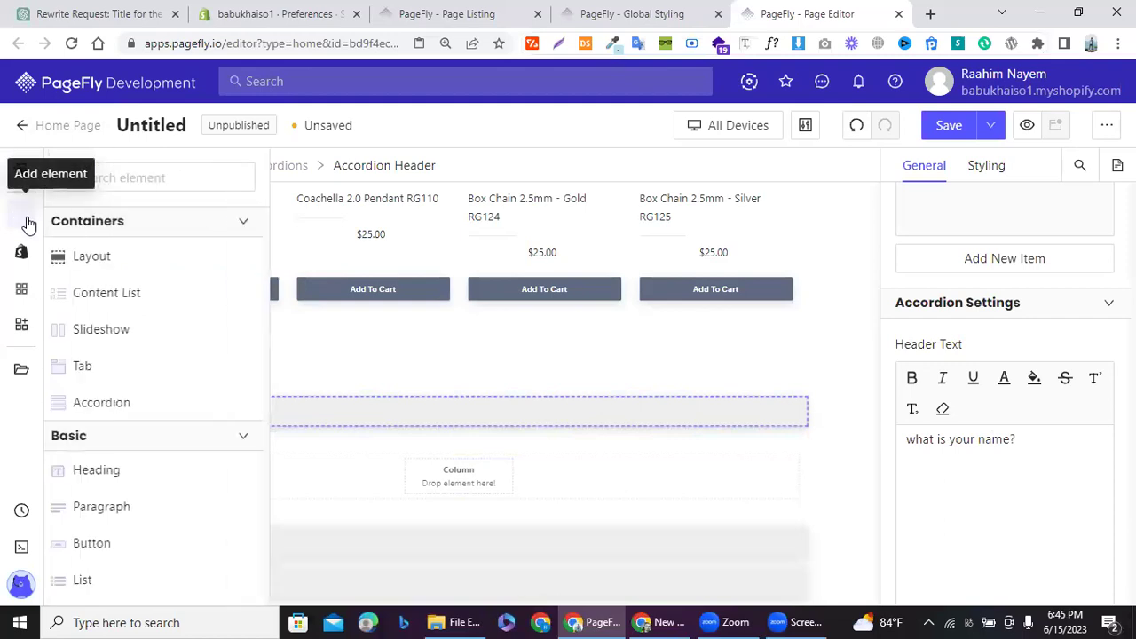
{"action": "left_click", "coordinate": [106, 513]}
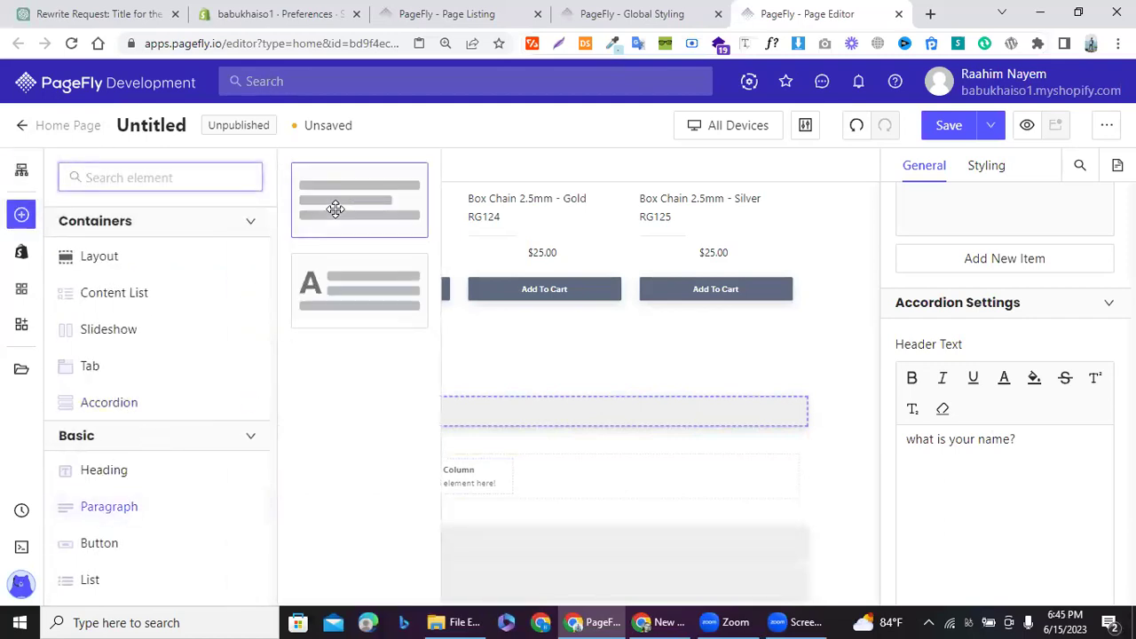
{"action": "left_click", "coordinate": [326, 205]}
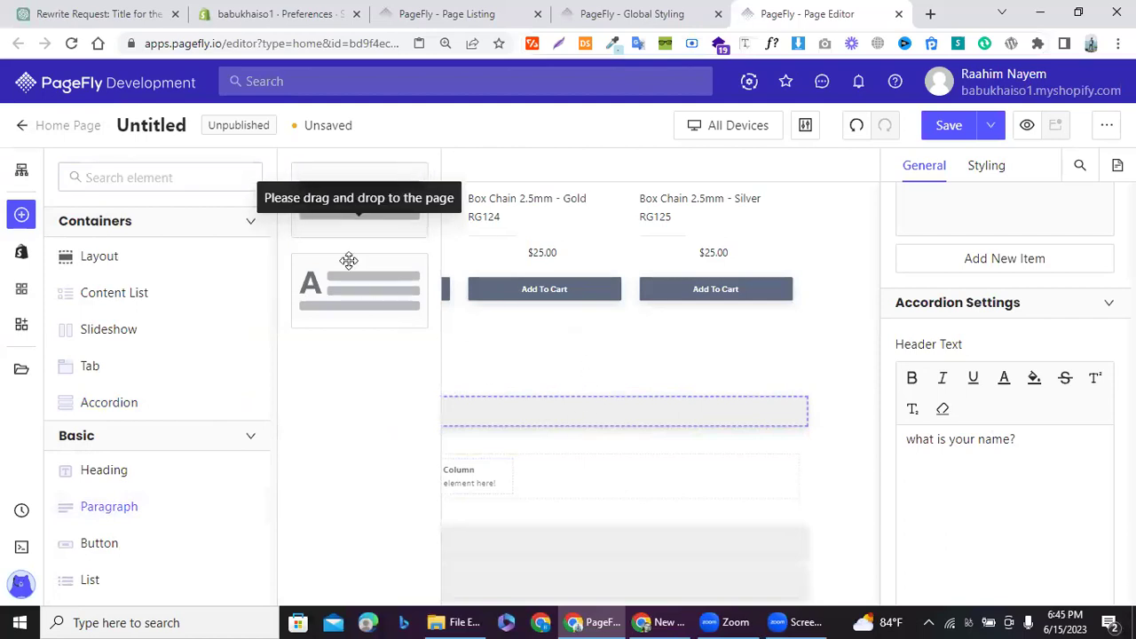
{"action": "left_click_drag", "start_coordinate": [350, 222], "coordinate": [458, 473]}
{"action": "left_click", "coordinate": [389, 216]}
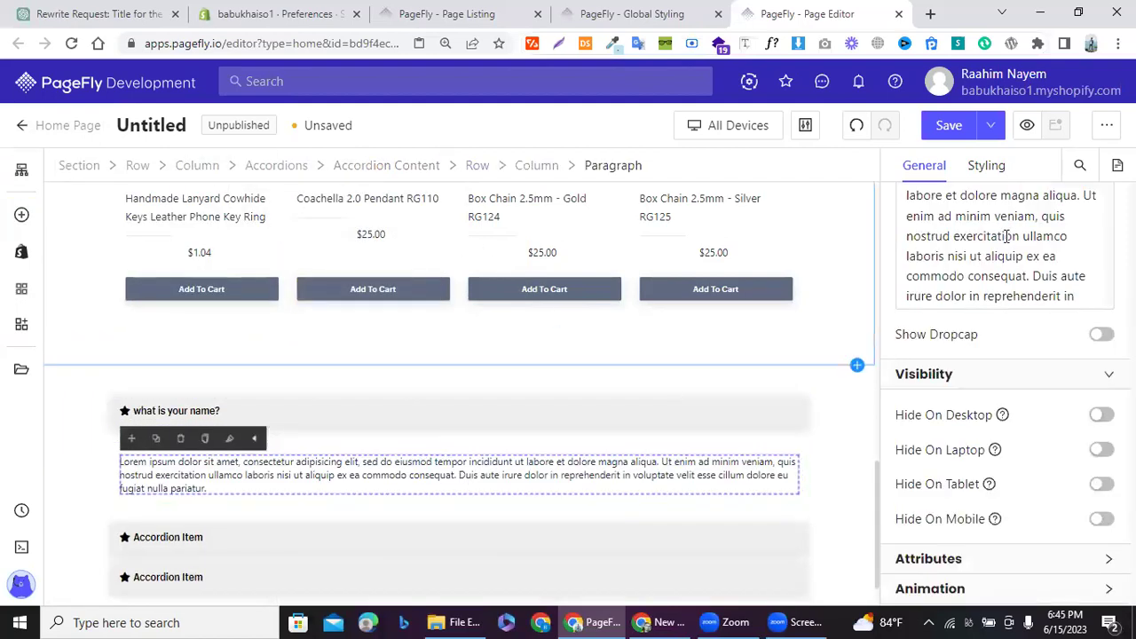
Step: Replace the paragraph's placeholder text with "my name is" followed by the person's first name
{"action": "left_click", "coordinate": [1008, 230]}
{"action": "key", "text": "ctrl+a"}
{"action": "type", "text": "my name is"}
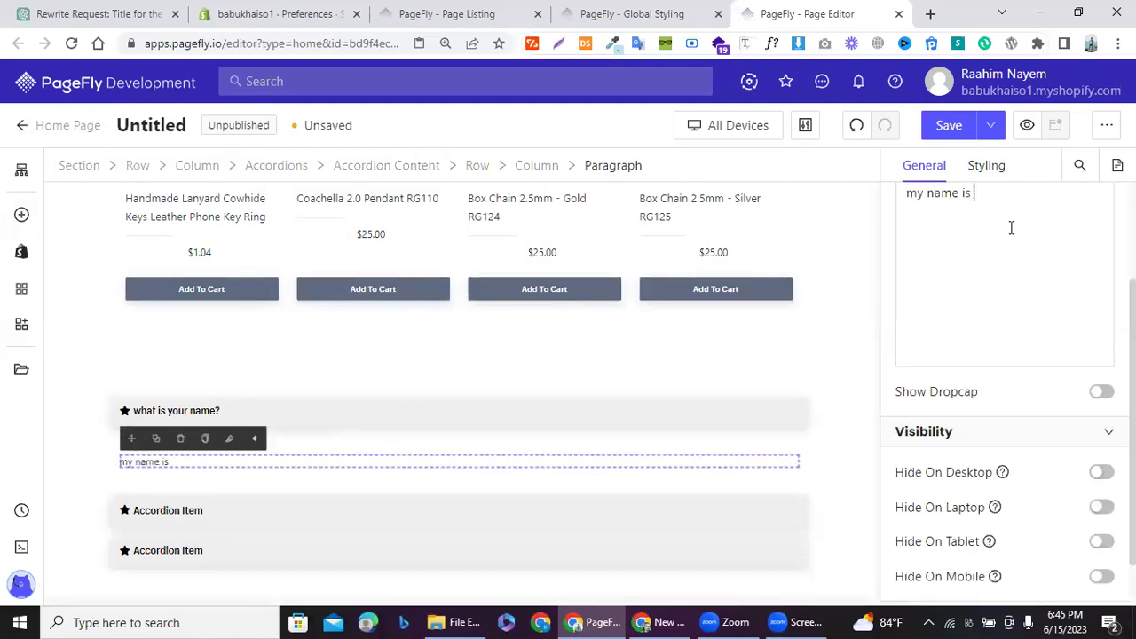
{"action": "type", "text": "ahim"}
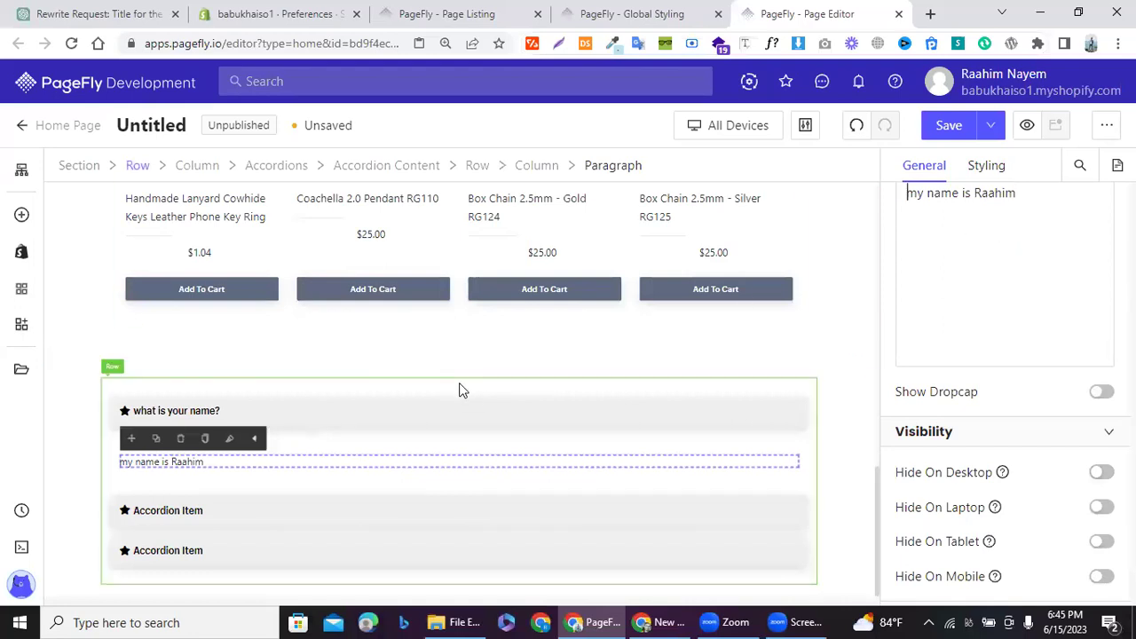
Step: Collapse and expand the "what is your name?" accordion item to check its answer
{"action": "left_click", "coordinate": [681, 418]}
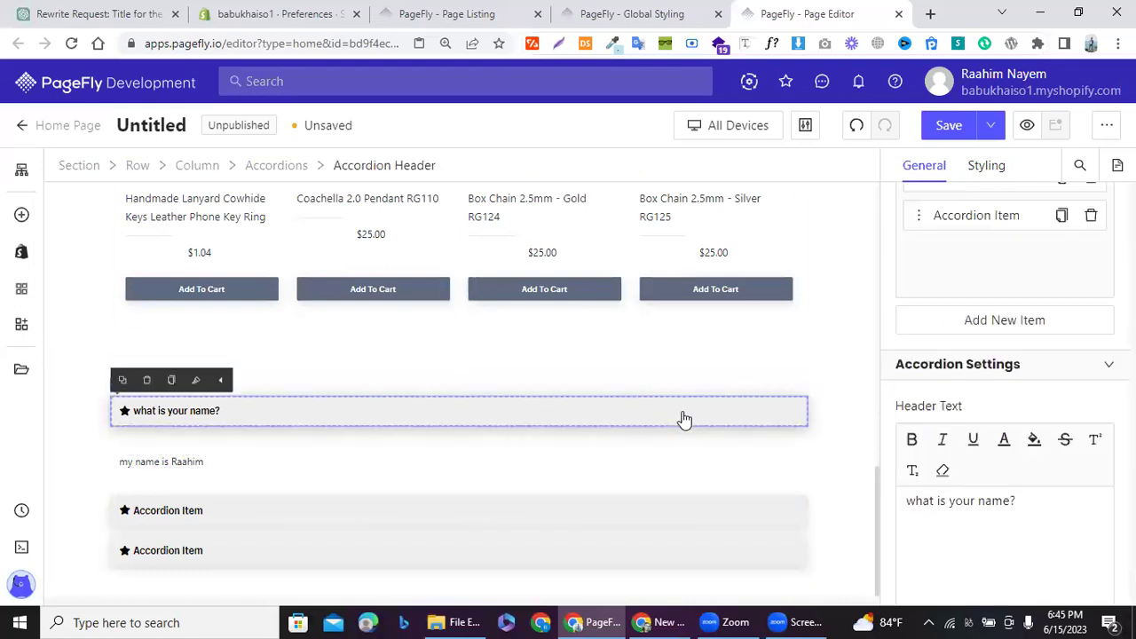
{"action": "left_click", "coordinate": [681, 415]}
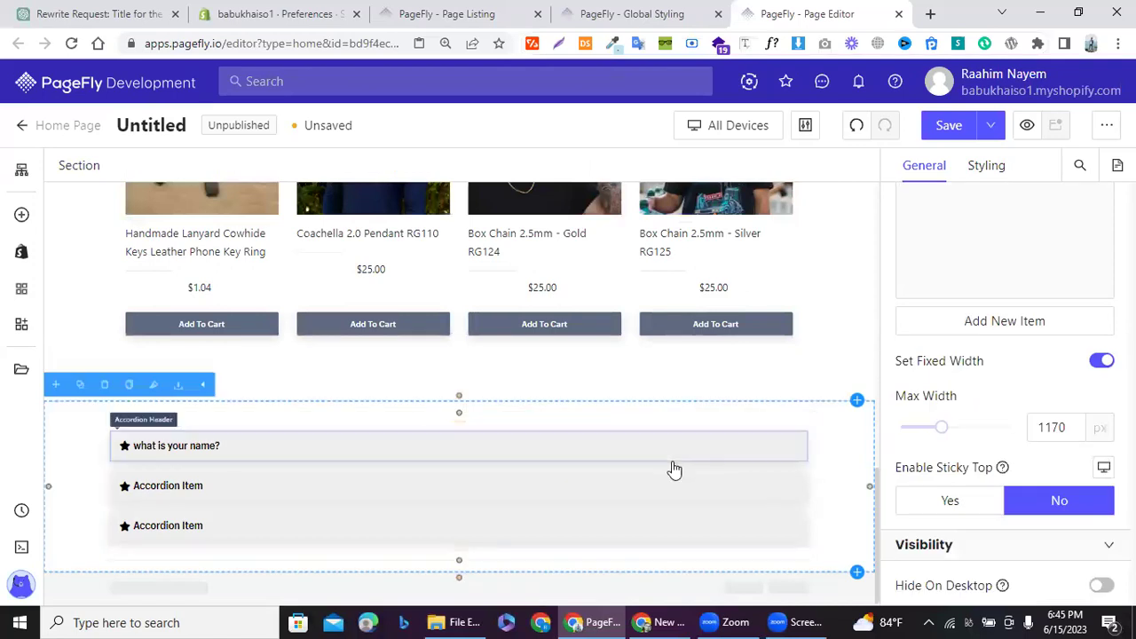
{"action": "left_click", "coordinate": [683, 447]}
{"action": "left_click", "coordinate": [682, 446]}
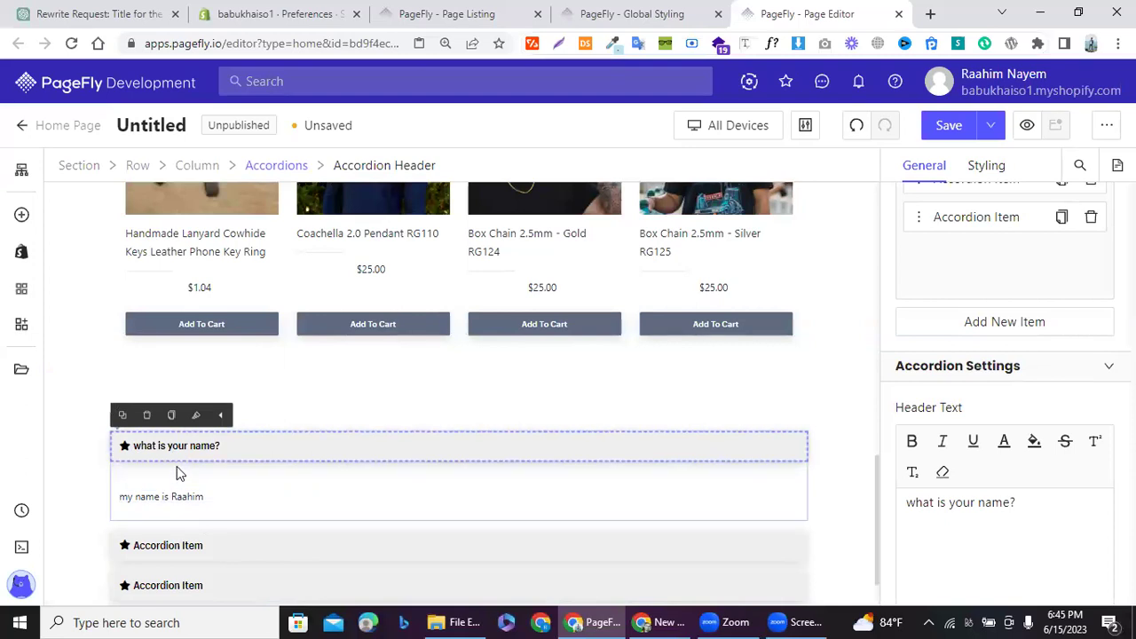
Step: Review the tabs and the first accordion item, and expand the second accordion item to view its content column
{"action": "left_click", "coordinate": [142, 553]}
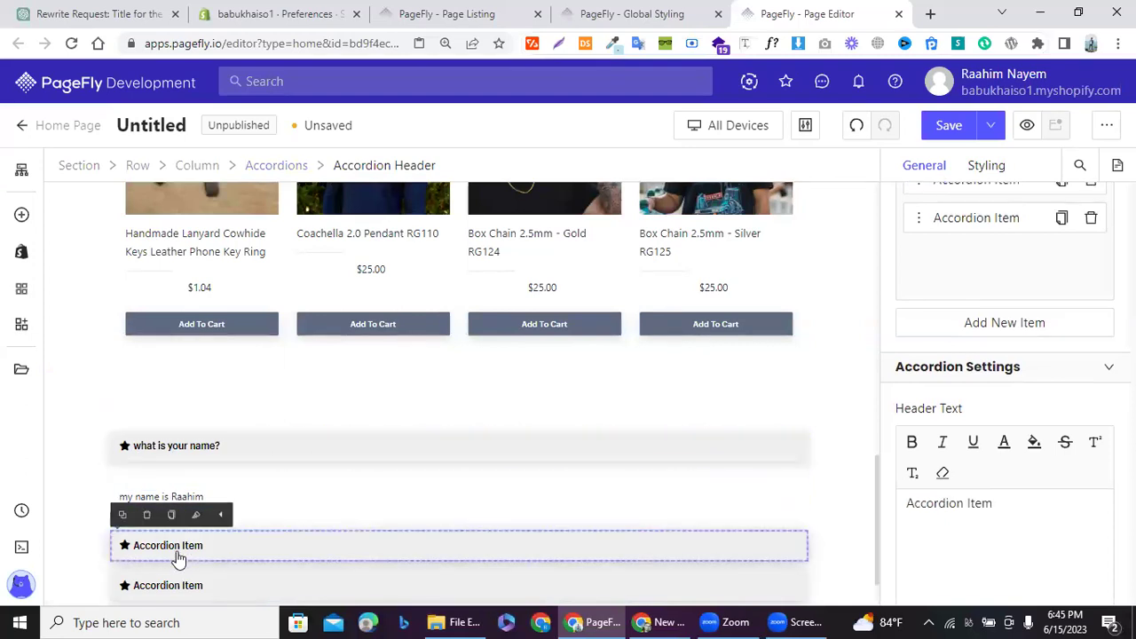
{"action": "scroll", "coordinate": [597, 410], "scroll_direction": "down", "scroll_amount": 1}
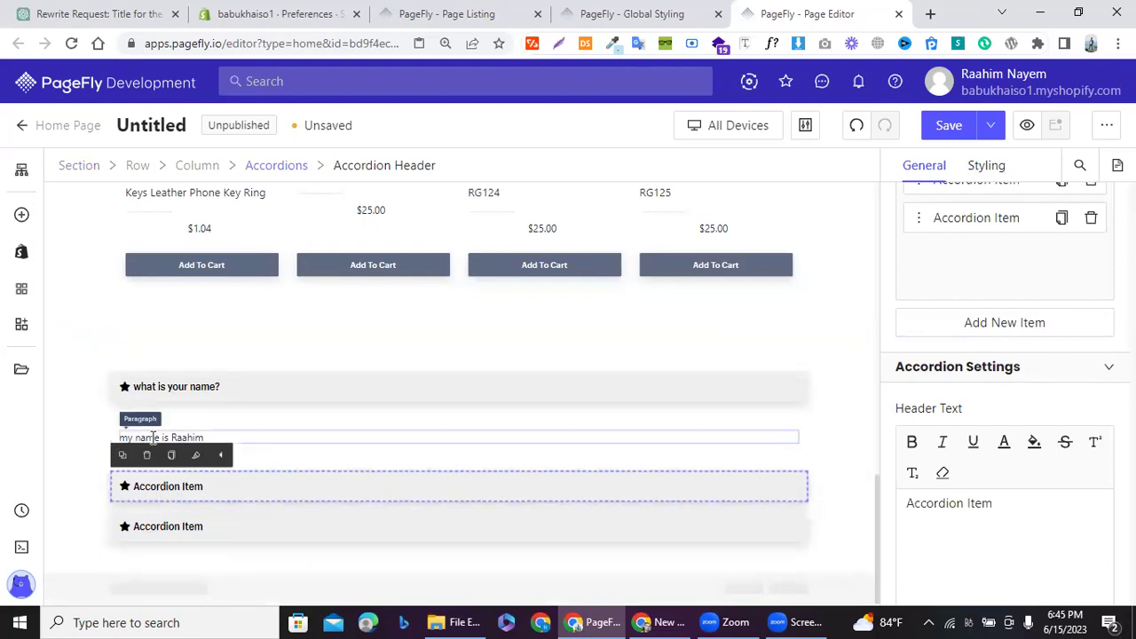
{"action": "scroll", "coordinate": [199, 338], "scroll_direction": "up", "scroll_amount": 6}
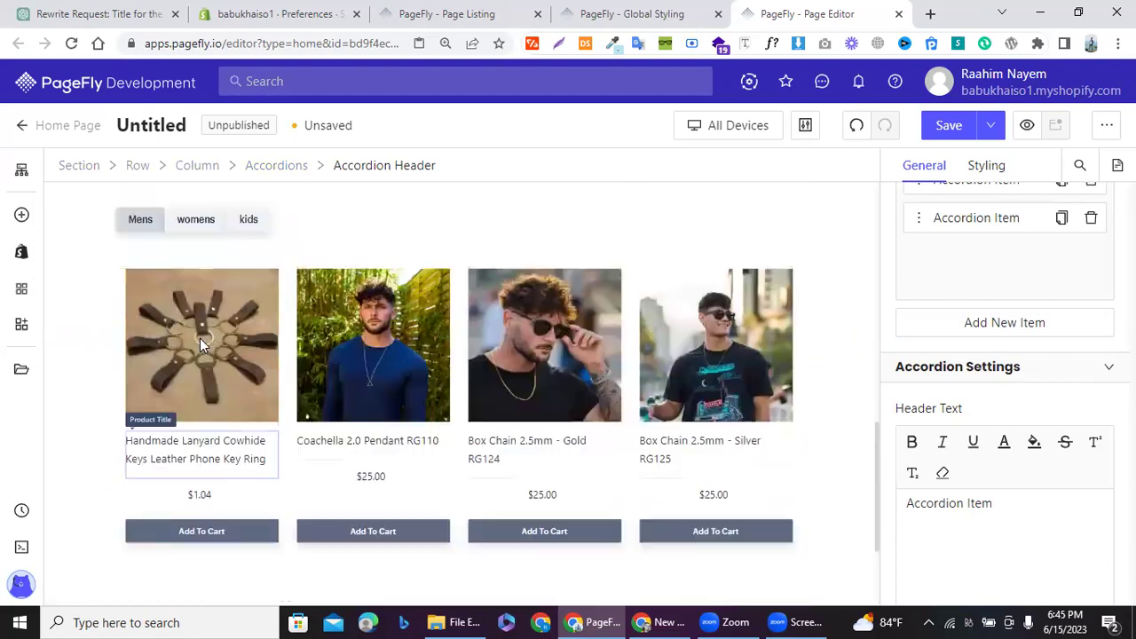
{"action": "scroll", "coordinate": [273, 380], "scroll_direction": "down", "scroll_amount": 6}
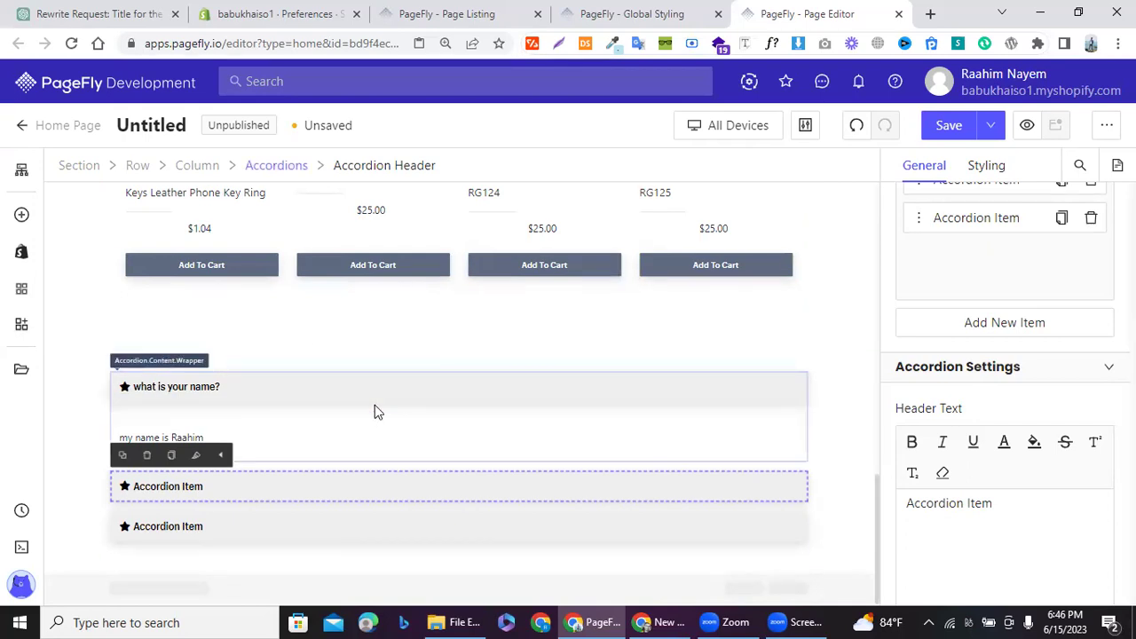
{"action": "left_click", "coordinate": [210, 400]}
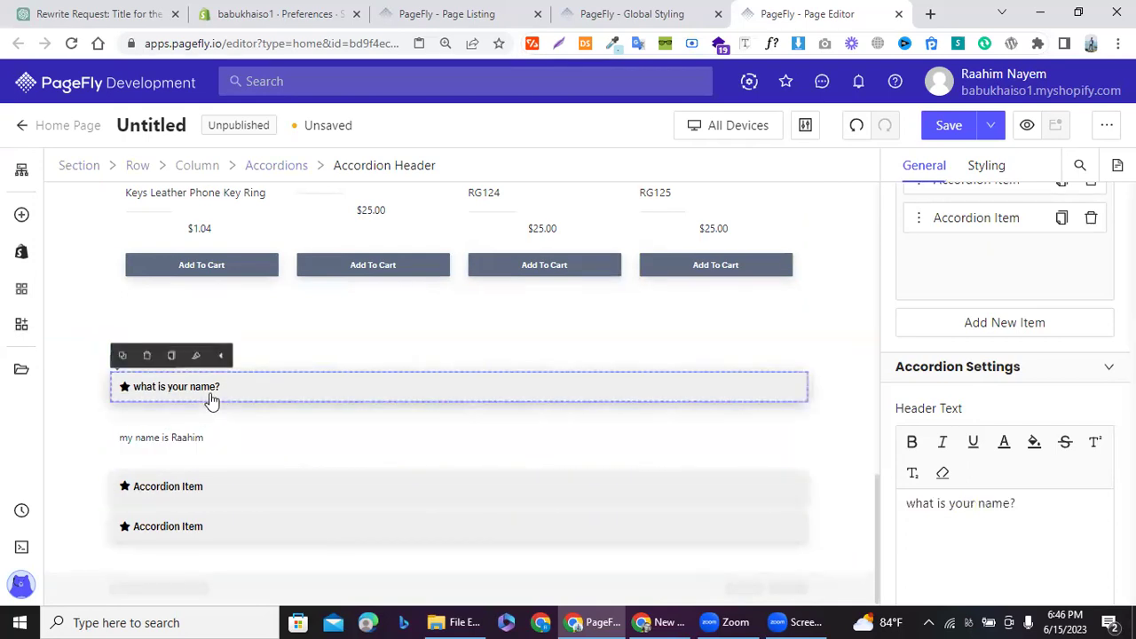
{"action": "left_click", "coordinate": [201, 492]}
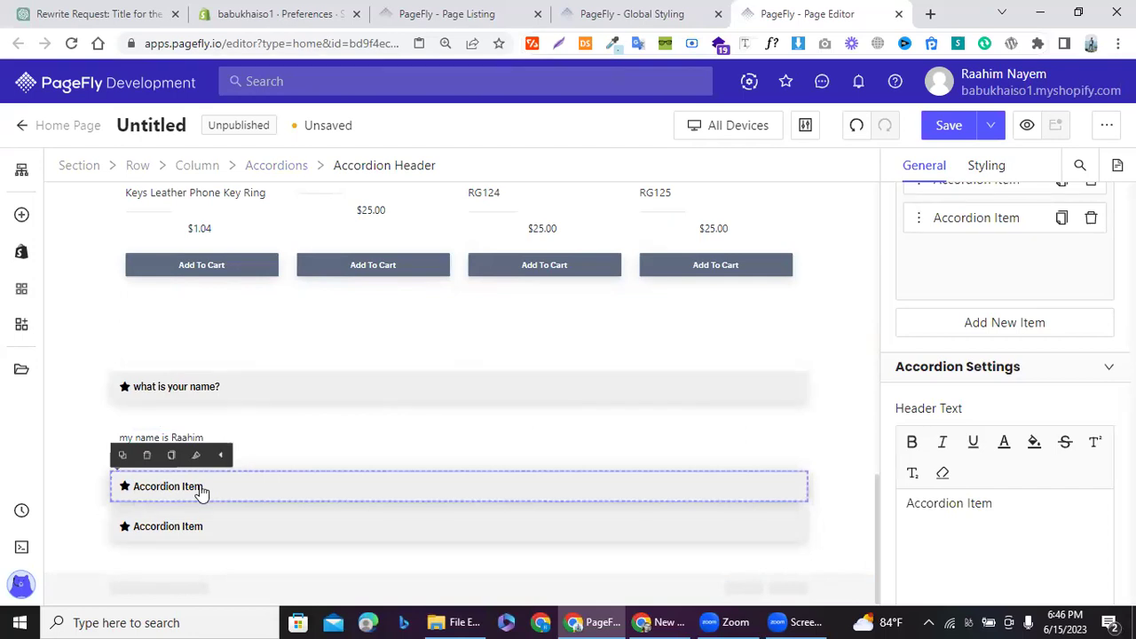
{"action": "left_click", "coordinate": [201, 491]}
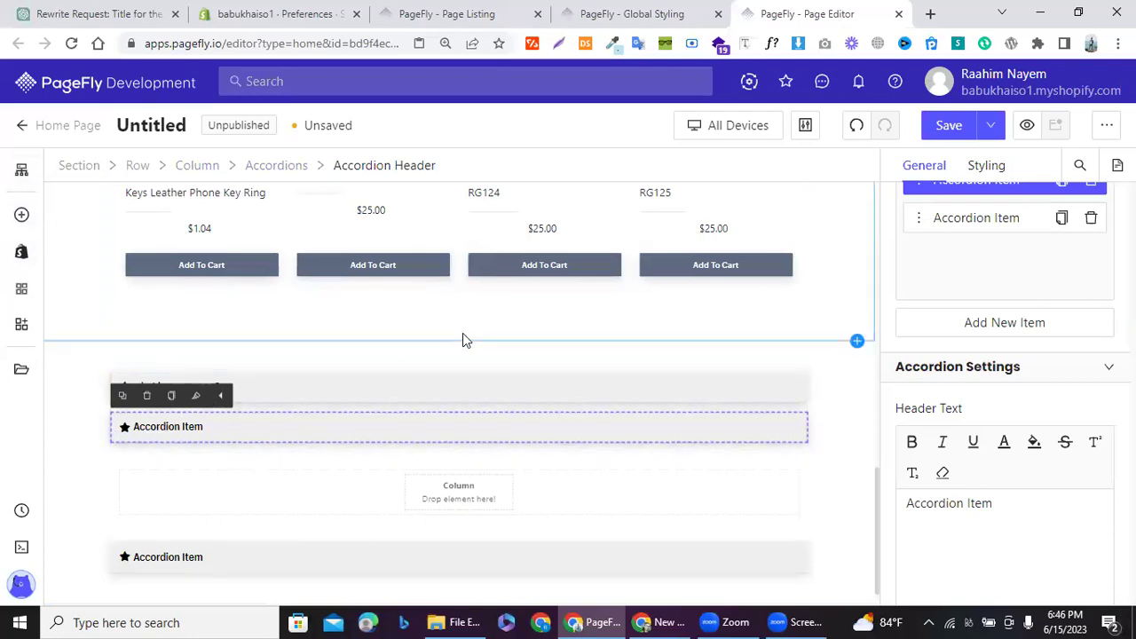
{"action": "left_click", "coordinate": [856, 344]}
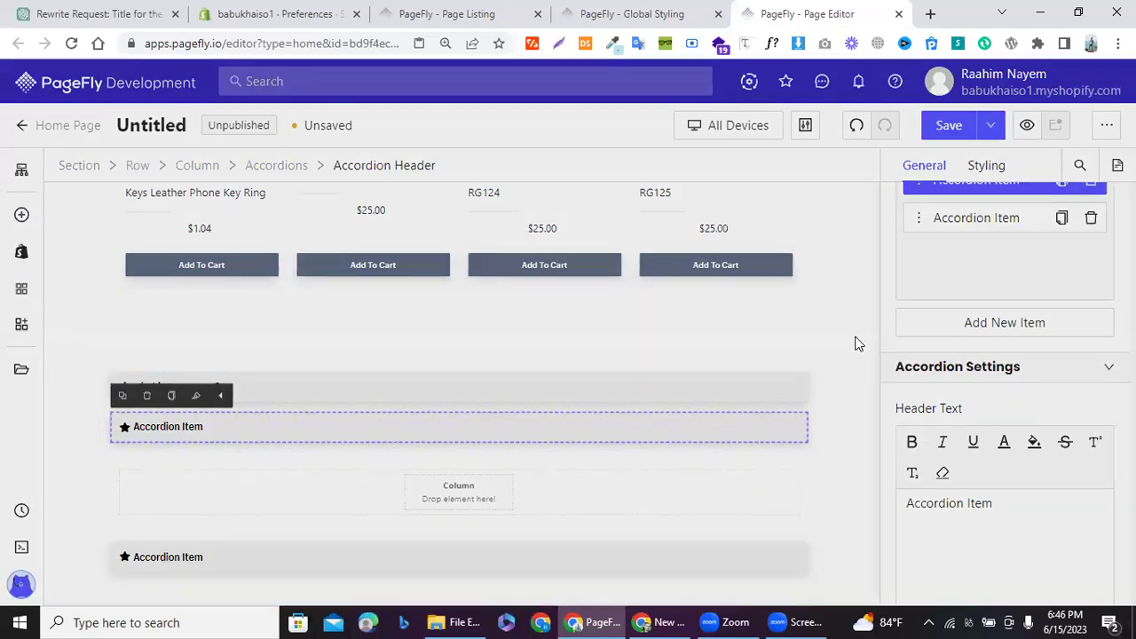
{"action": "left_click", "coordinate": [112, 246]}
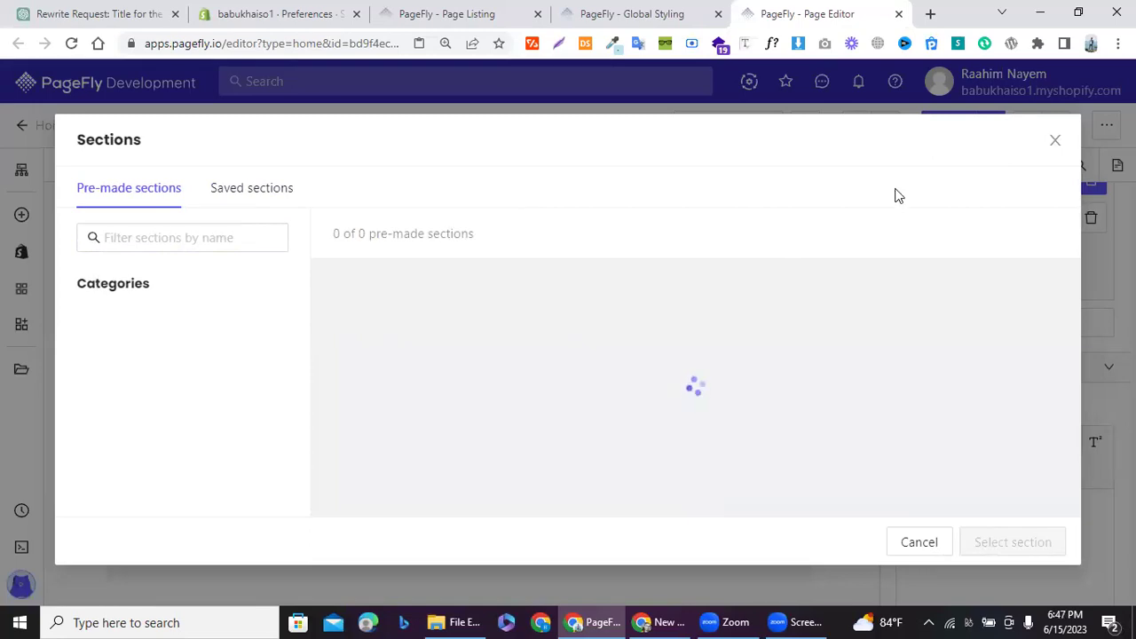
{"action": "left_click", "coordinate": [1056, 143]}
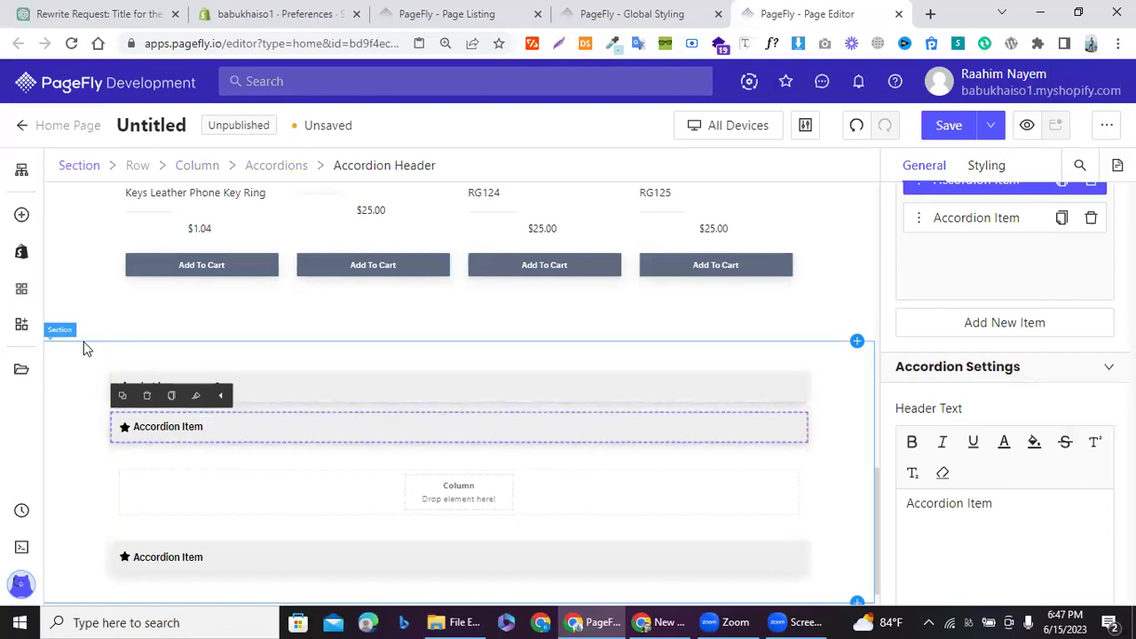
Step: Insert the first YouTube Video variant below the accordion and open its video URL for editing
{"action": "left_click", "coordinate": [22, 218]}
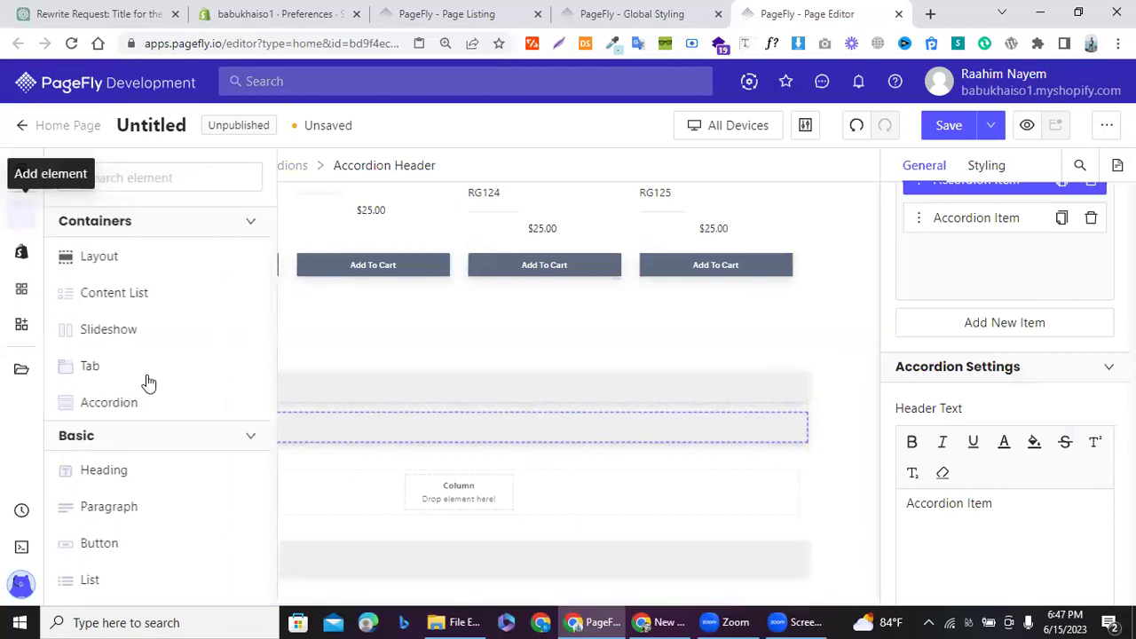
{"action": "scroll", "coordinate": [157, 362], "scroll_direction": "down", "scroll_amount": 2}
{"action": "scroll", "coordinate": [157, 360], "scroll_direction": "down", "scroll_amount": 2}
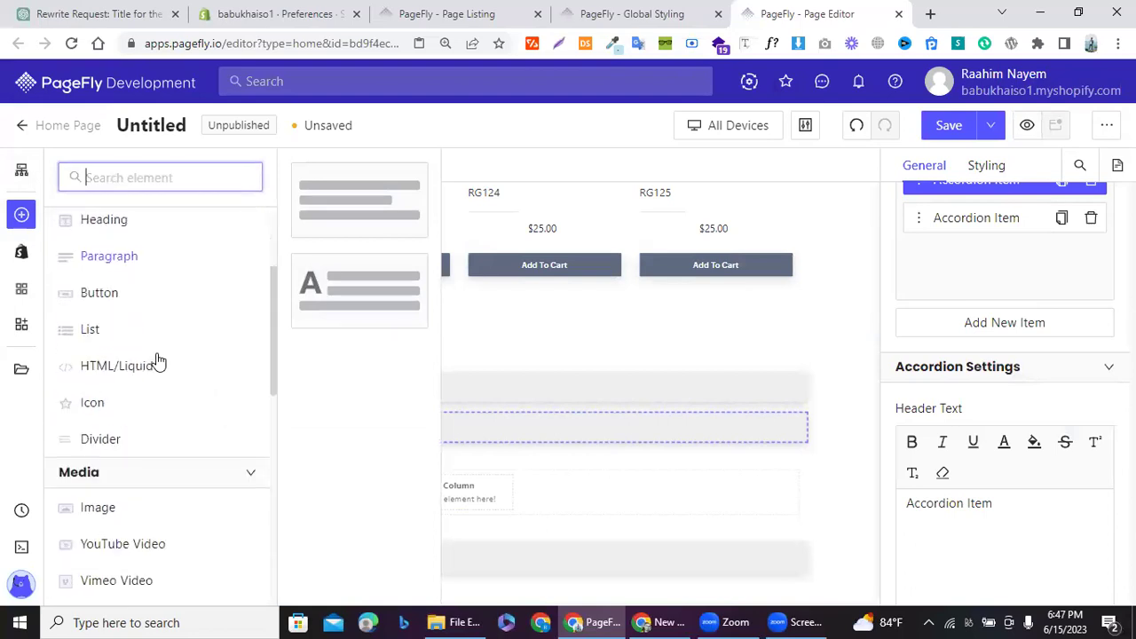
{"action": "left_click", "coordinate": [98, 337]}
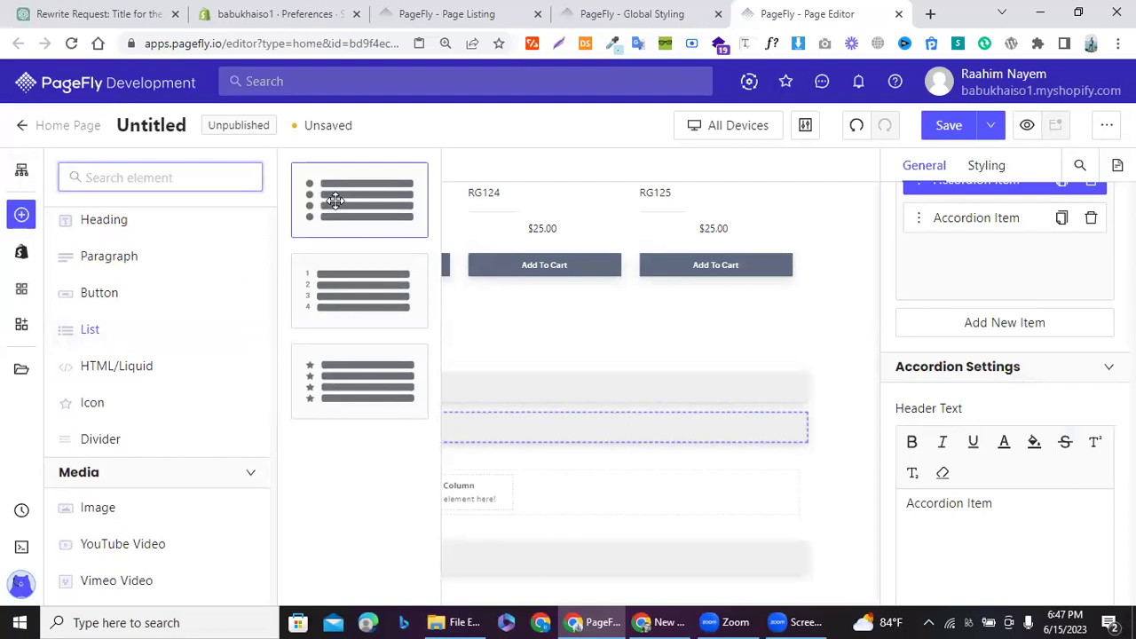
{"action": "scroll", "coordinate": [168, 329], "scroll_direction": "down", "scroll_amount": 1}
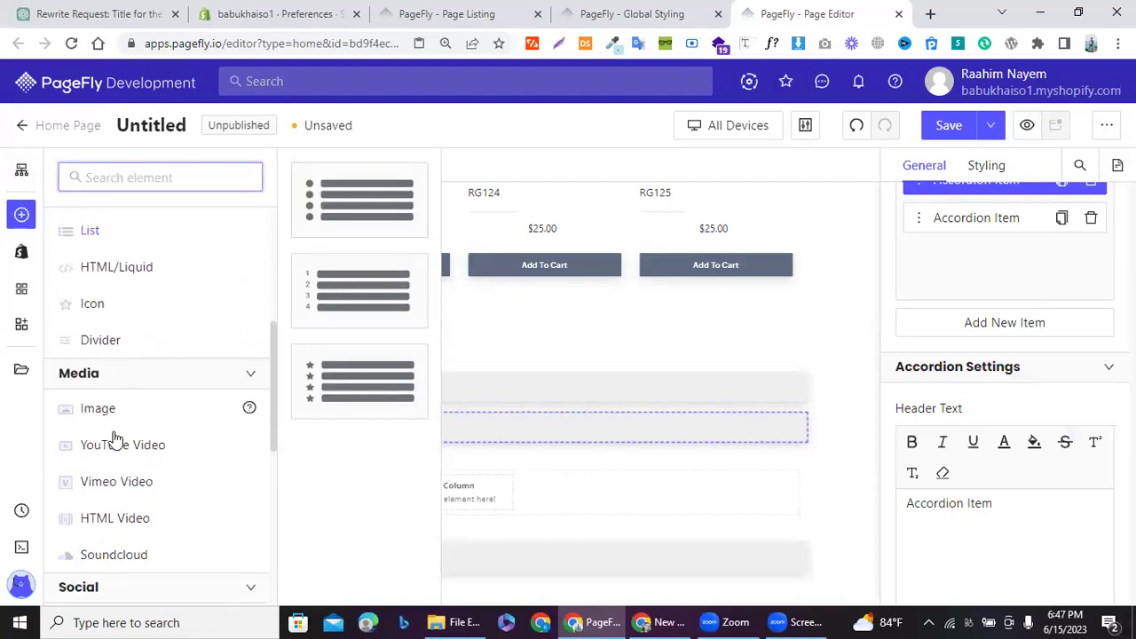
{"action": "mouse_move", "coordinate": [108, 455]}
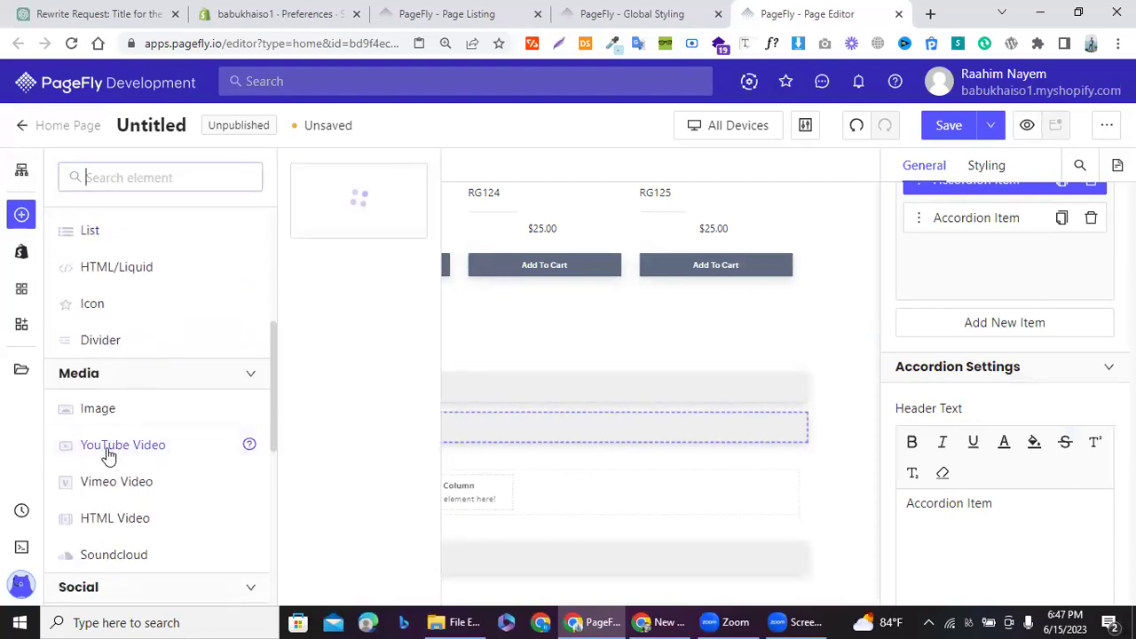
{"action": "left_click_drag", "start_coordinate": [317, 198], "coordinate": [297, 570]}
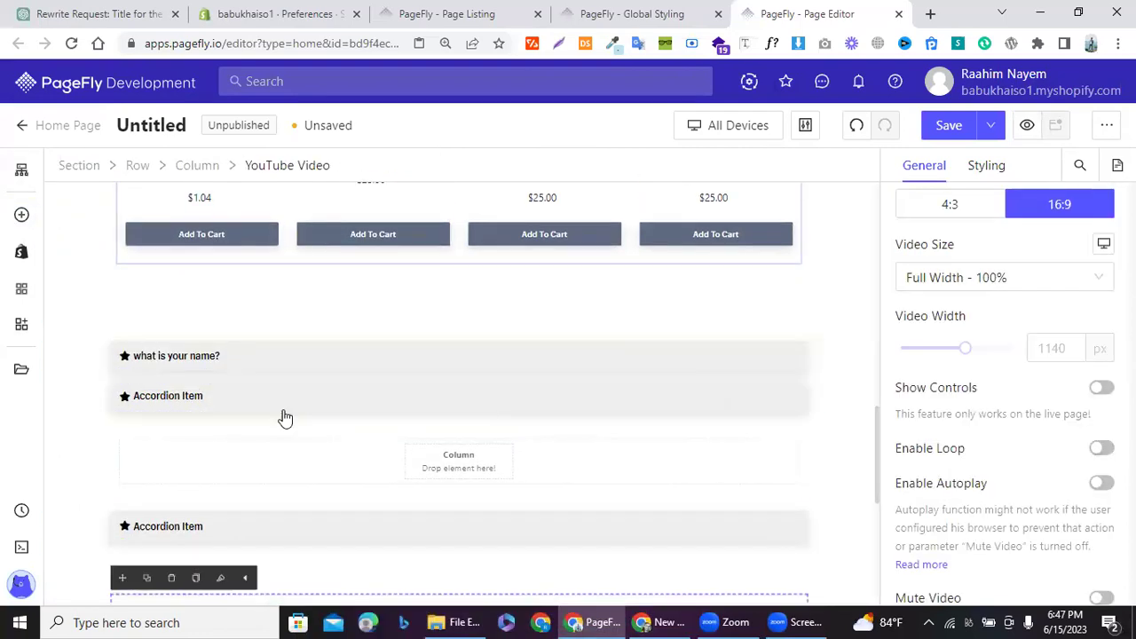
{"action": "scroll", "coordinate": [186, 381], "scroll_direction": "down", "scroll_amount": 4}
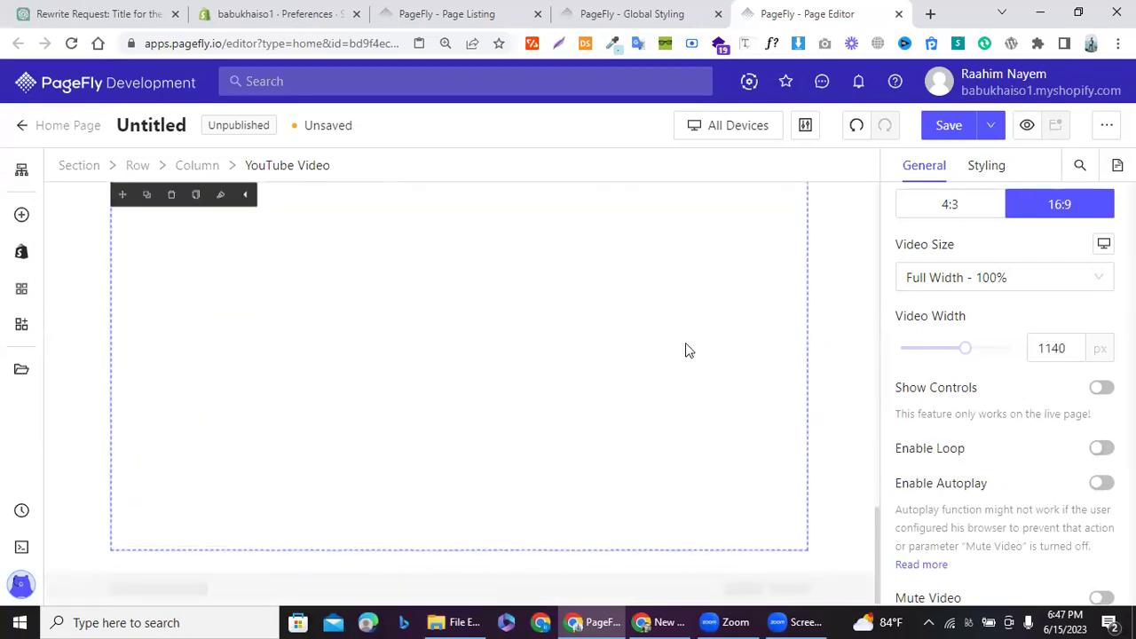
{"action": "scroll", "coordinate": [685, 349], "scroll_direction": "up", "scroll_amount": 1}
{"action": "scroll", "coordinate": [901, 289], "scroll_direction": "up", "scroll_amount": 2}
{"action": "left_click", "coordinate": [939, 257]}
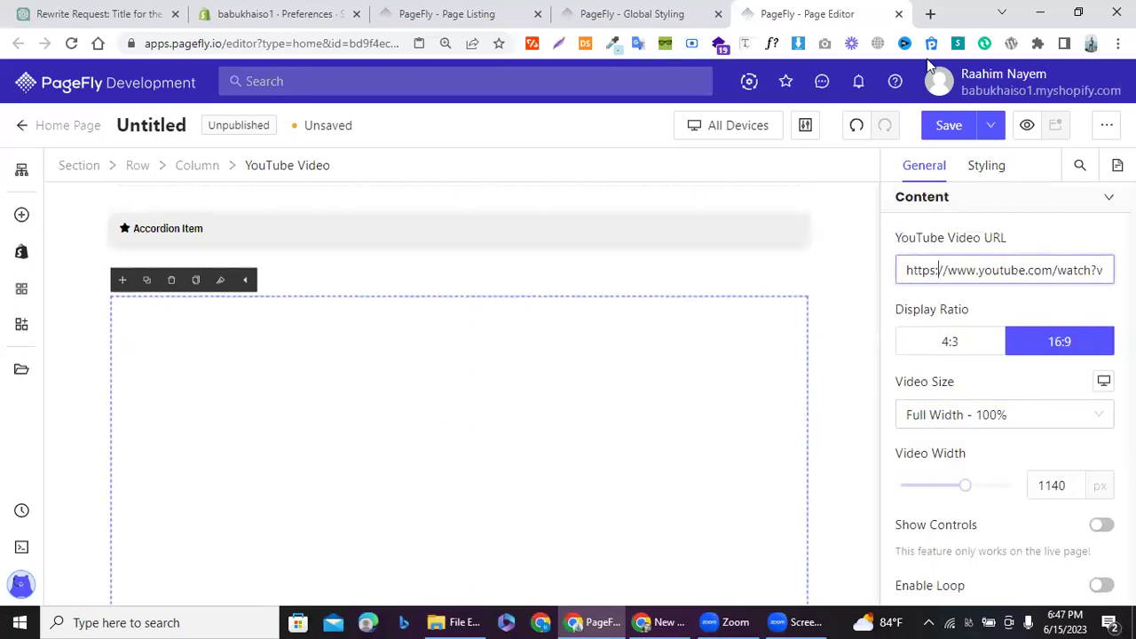
{"action": "left_click", "coordinate": [930, 12]}
{"action": "type", "text": "raahimanye"}
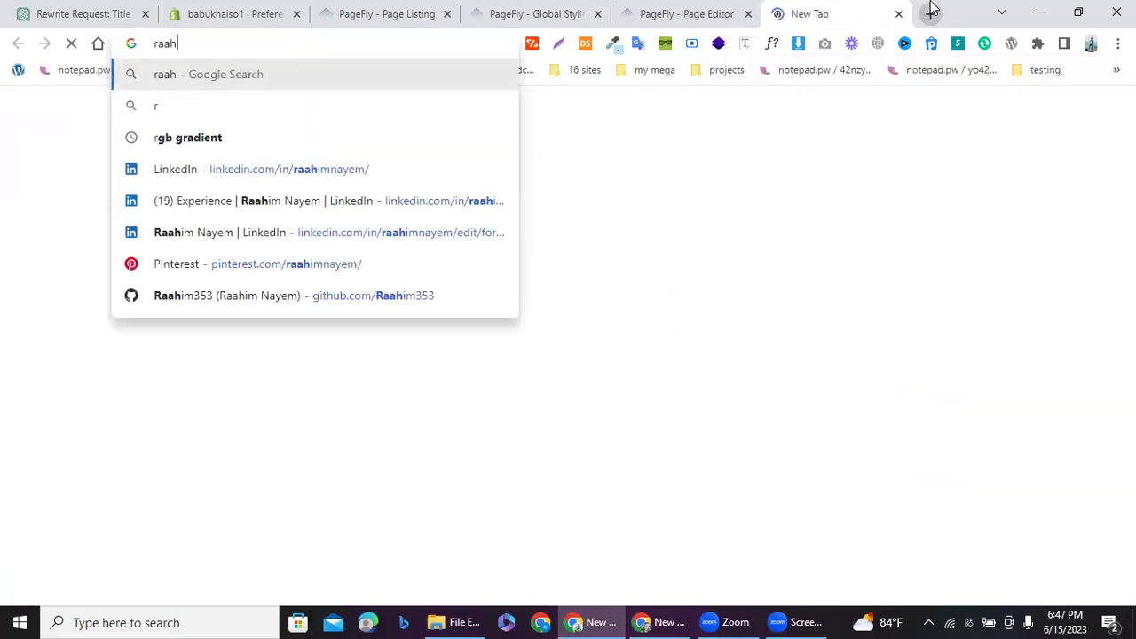
{"action": "key", "text": "BackSpace"}
{"action": "key", "text": "BackSpace"}
{"action": "type", "text": "ayem"}
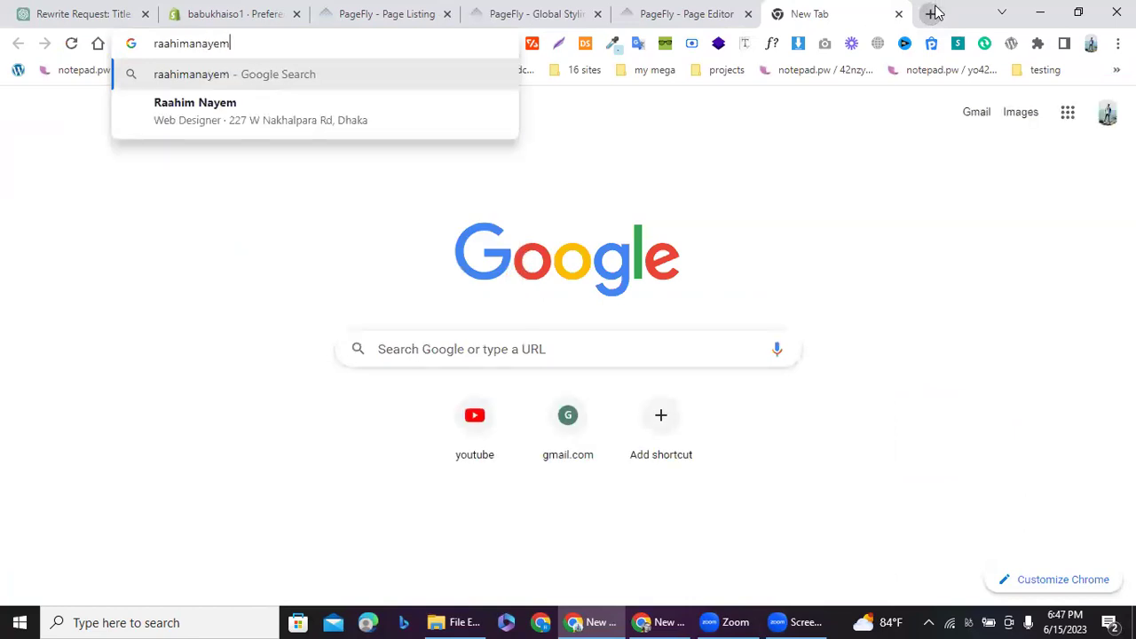
{"action": "key", "text": "Return"}
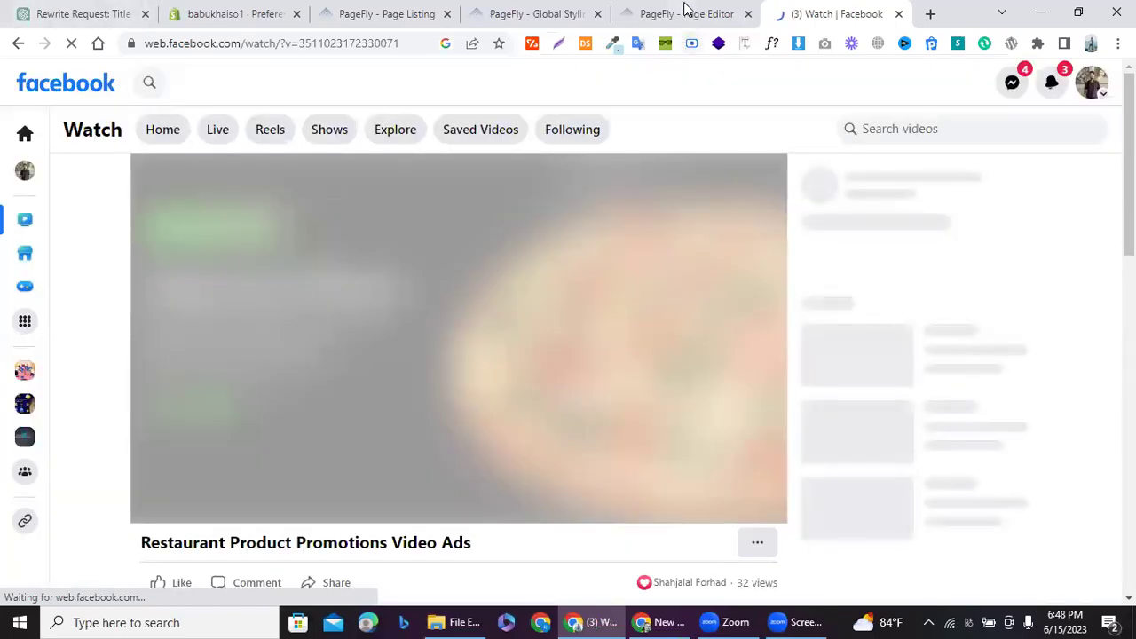
{"action": "left_click", "coordinate": [701, 12]}
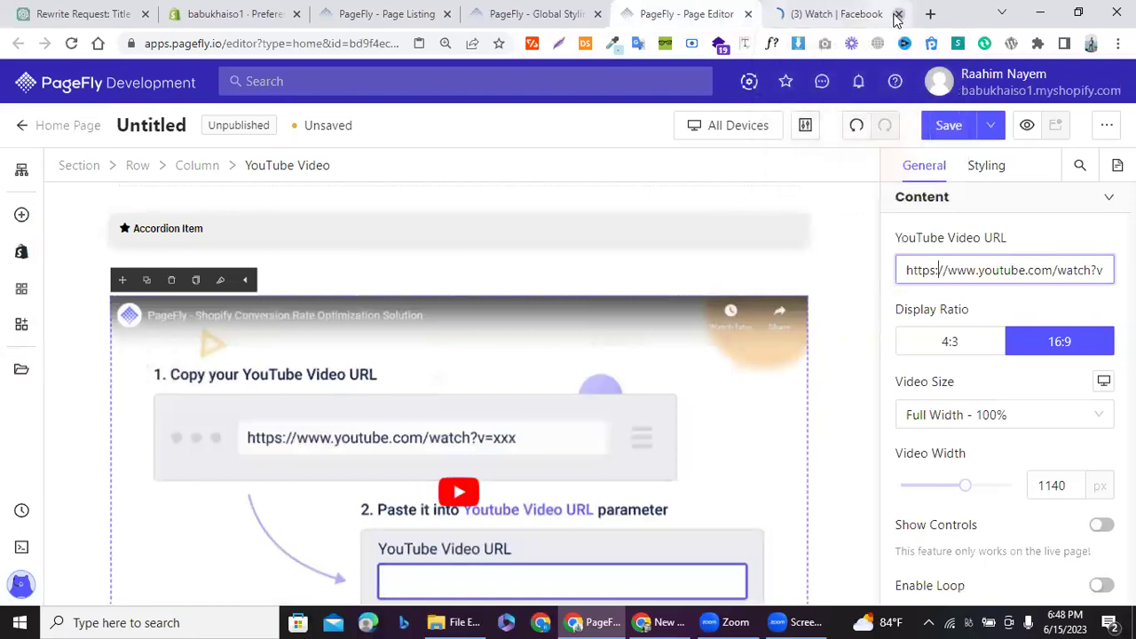
{"action": "left_click", "coordinate": [897, 14]}
Step: Open YouTube in a new browser tab and search for the channel owner's full name
{"action": "left_click", "coordinate": [930, 14]}
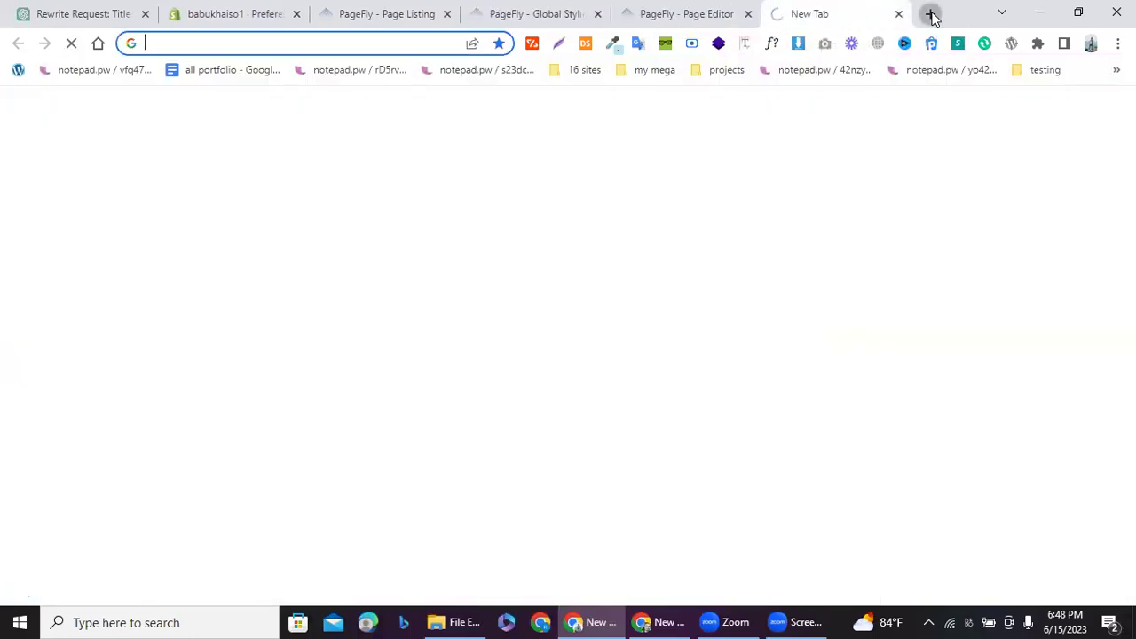
{"action": "left_click", "coordinate": [471, 417]}
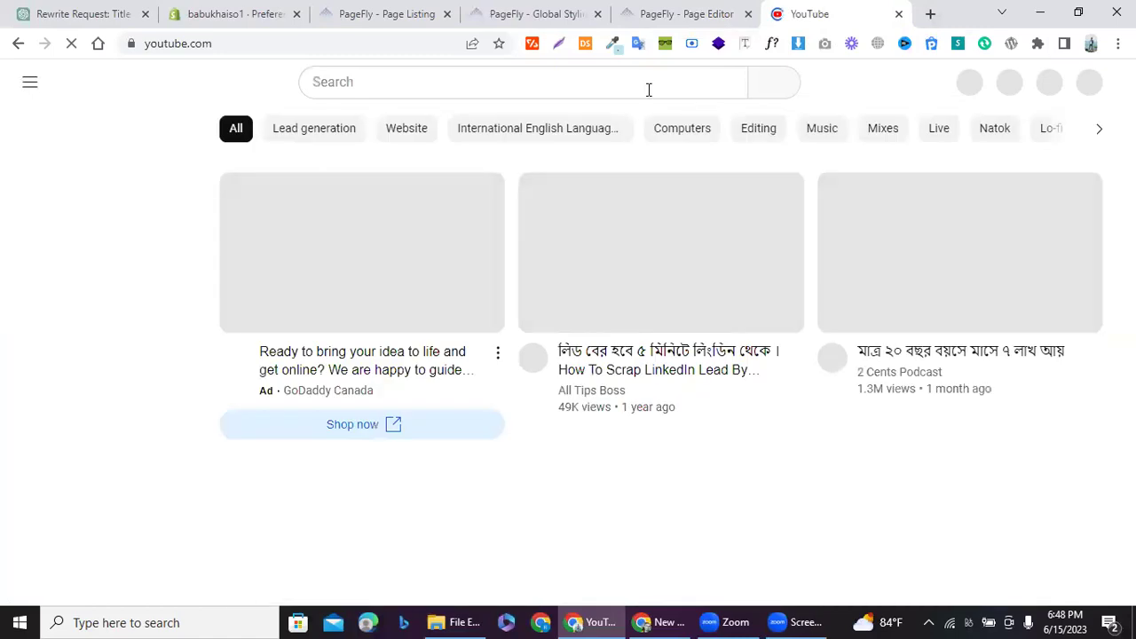
{"action": "left_click", "coordinate": [648, 89]}
{"action": "type", "text": "raa"}
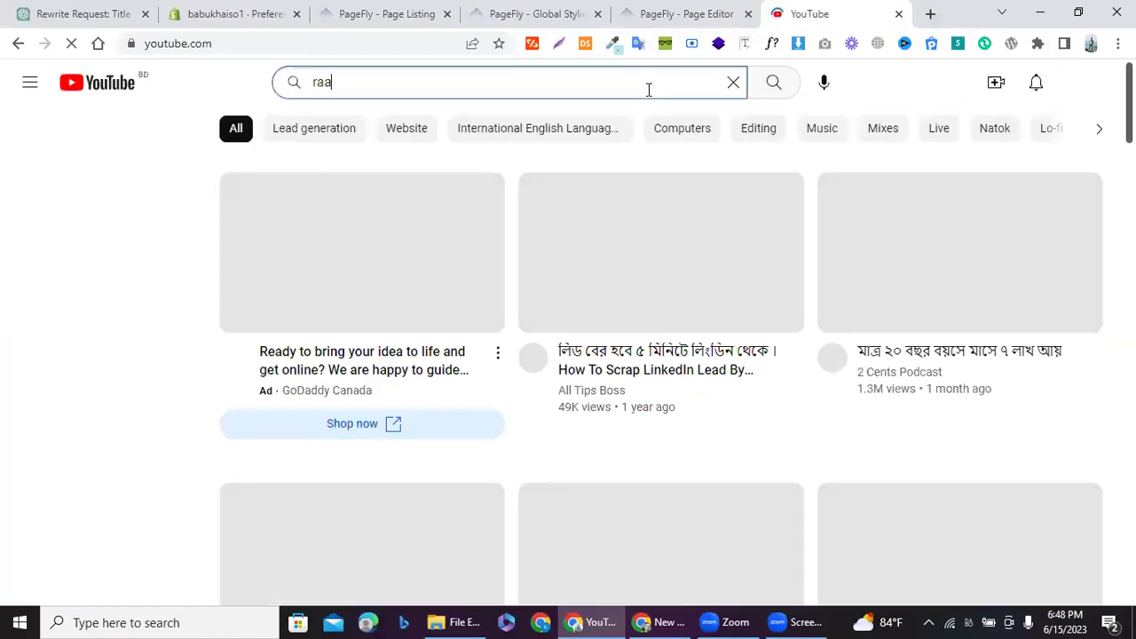
{"action": "type", "text": "him na"}
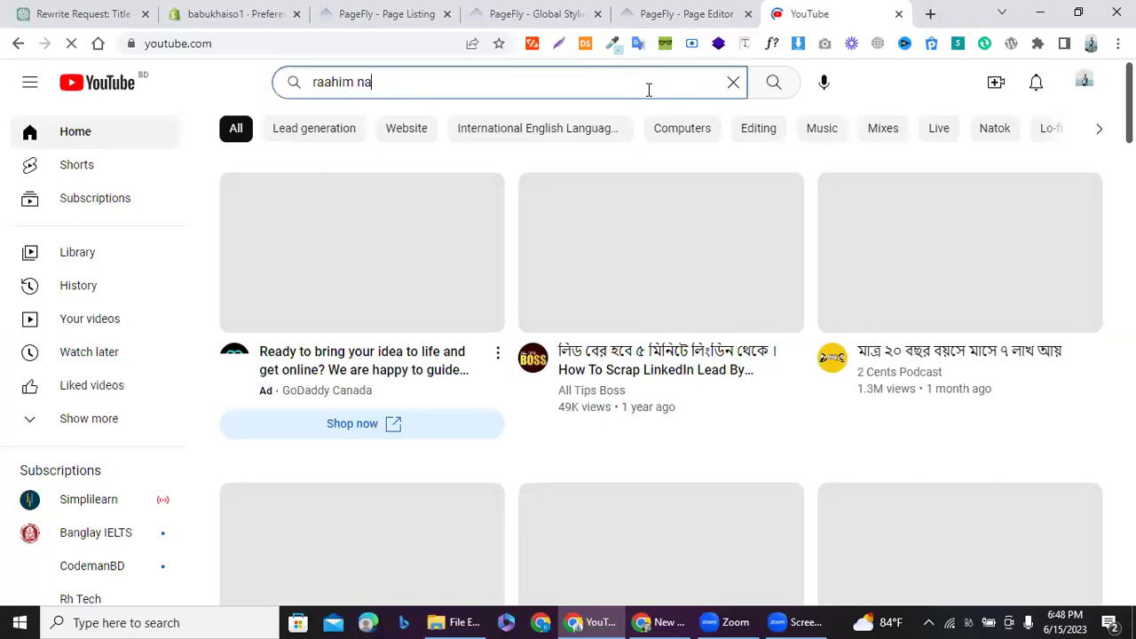
{"action": "type", "text": "ye"}
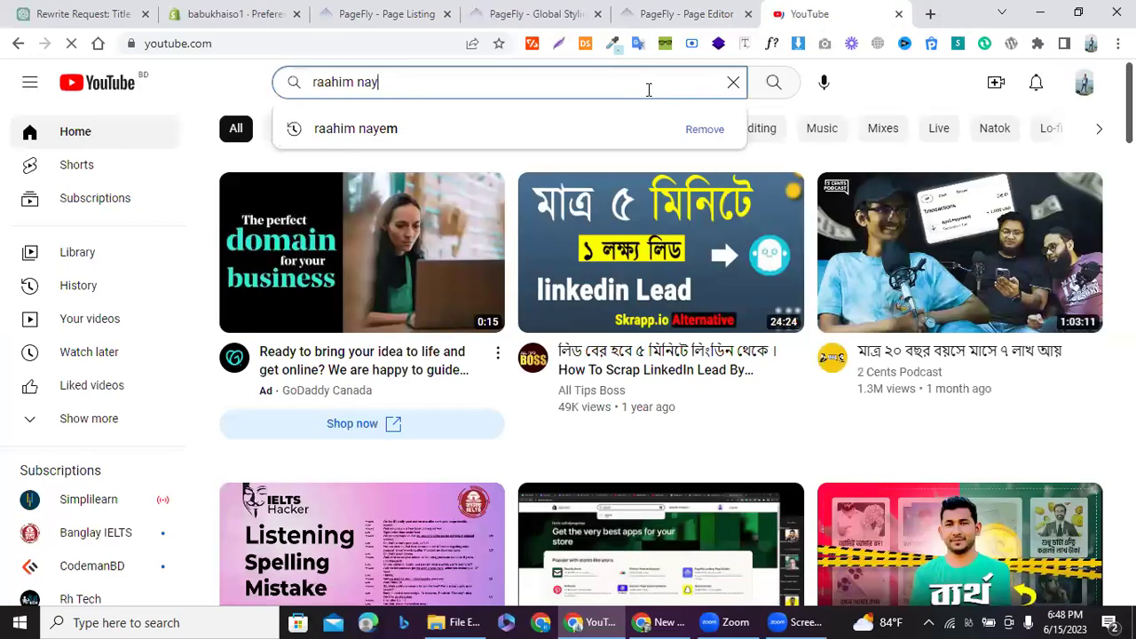
{"action": "type", "text": "m"}
{"action": "key", "text": "Return"}
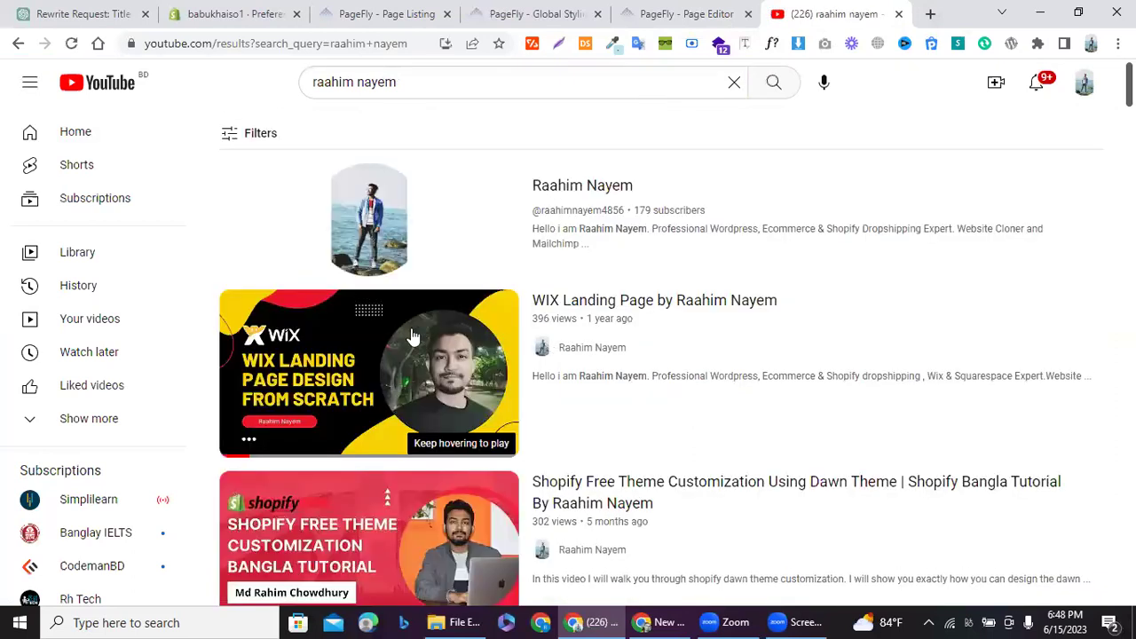
Step: Open the WIX Landing Page video, pause it and copy its share link
{"action": "left_click", "coordinate": [411, 332]}
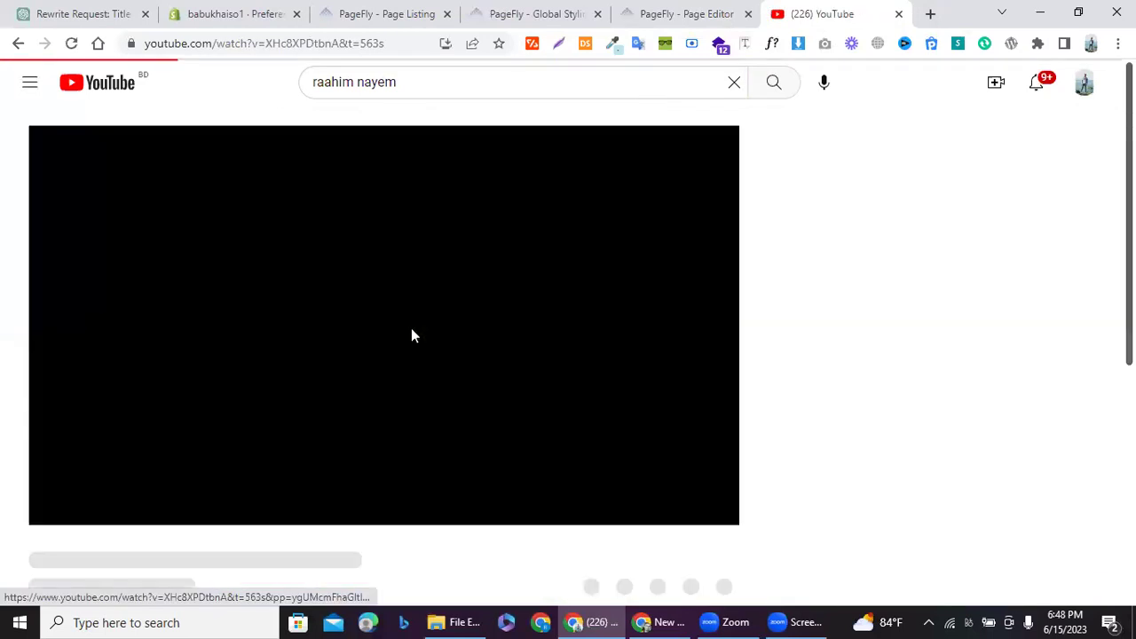
{"action": "left_click", "coordinate": [309, 271]}
{"action": "scroll", "coordinate": [310, 270], "scroll_direction": "down", "scroll_amount": 2}
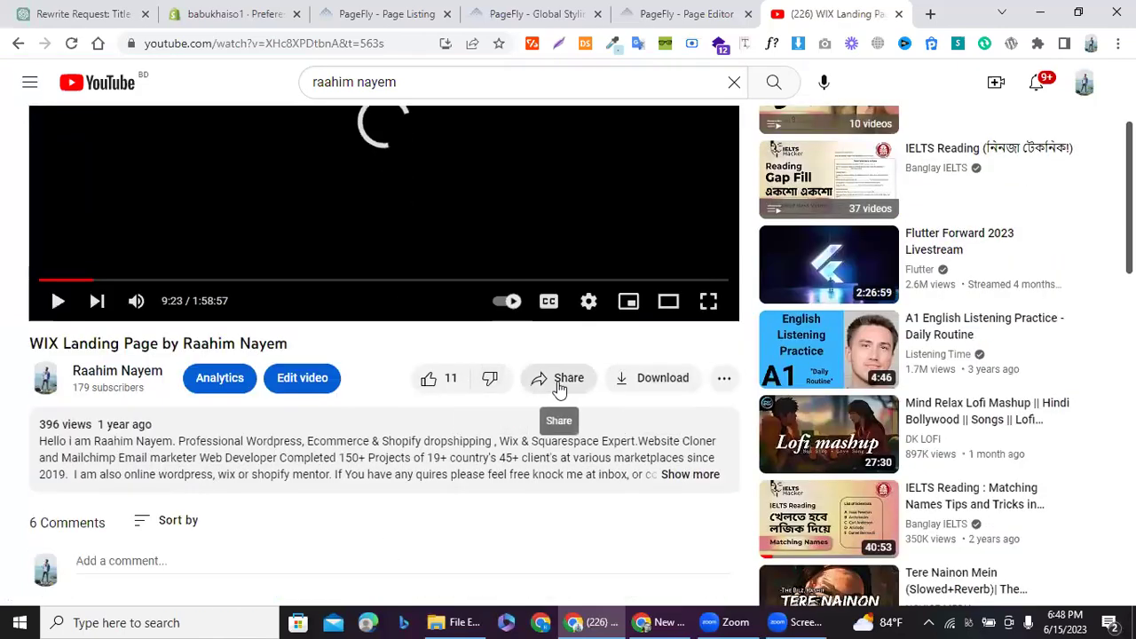
{"action": "left_click", "coordinate": [558, 386]}
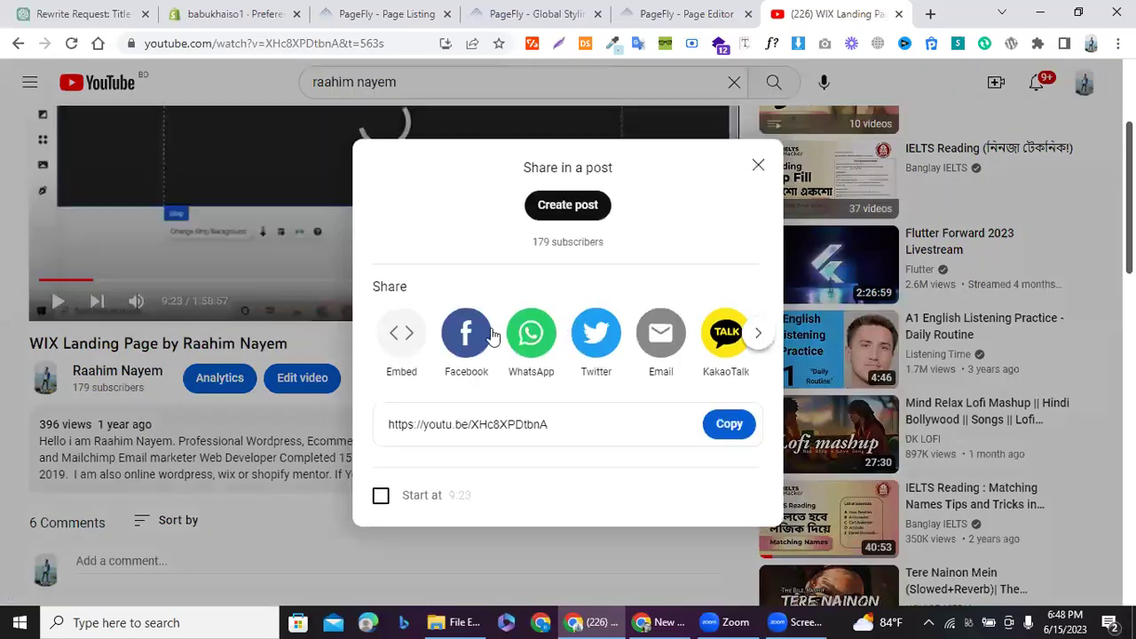
{"action": "left_click", "coordinate": [729, 423]}
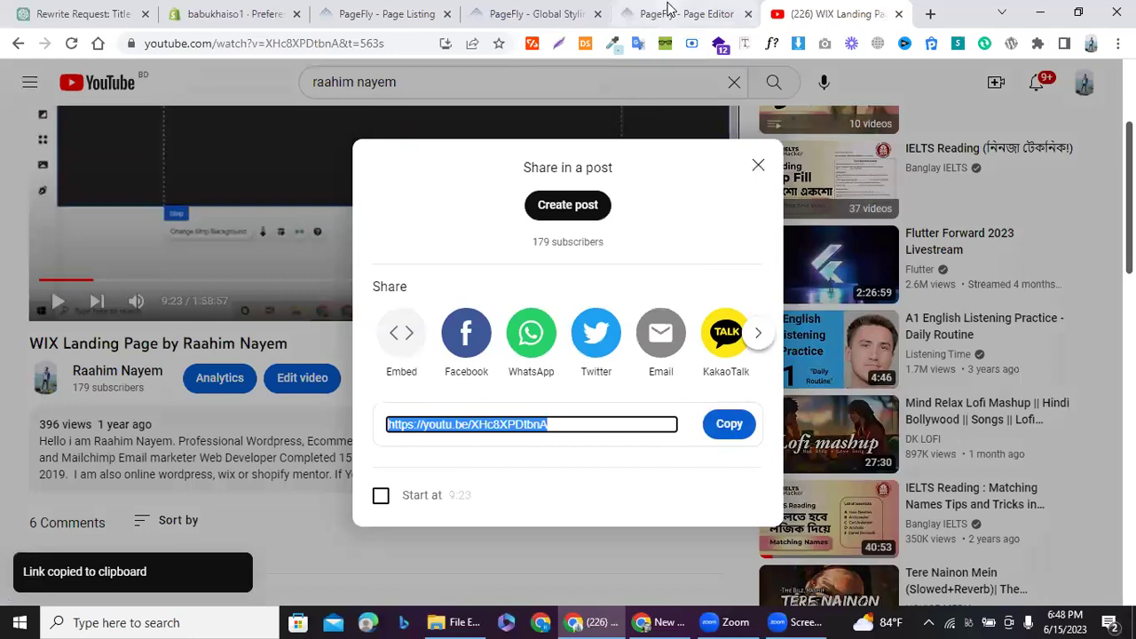
{"action": "left_click", "coordinate": [668, 10]}
{"action": "triple_click", "coordinate": [926, 268]}
{"action": "key", "text": "ctrl+v"}
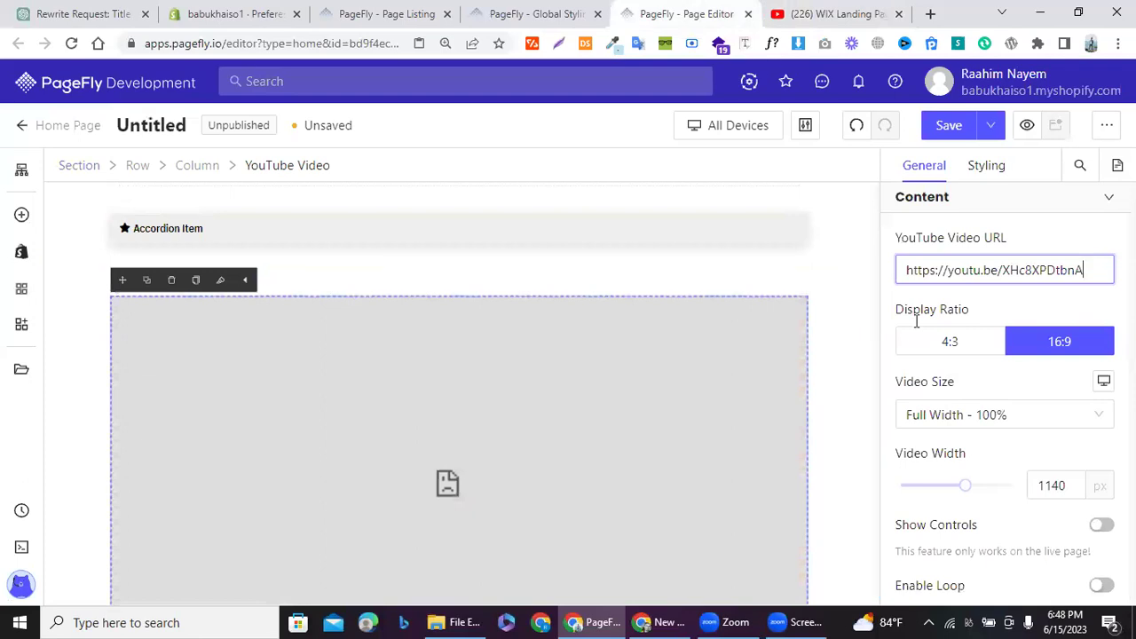
Step: Try the 4:3 display ratio and Custom Size on the video, restoring 16:9 and Full Width - 100%
{"action": "scroll", "coordinate": [977, 318], "scroll_direction": "down", "scroll_amount": 1}
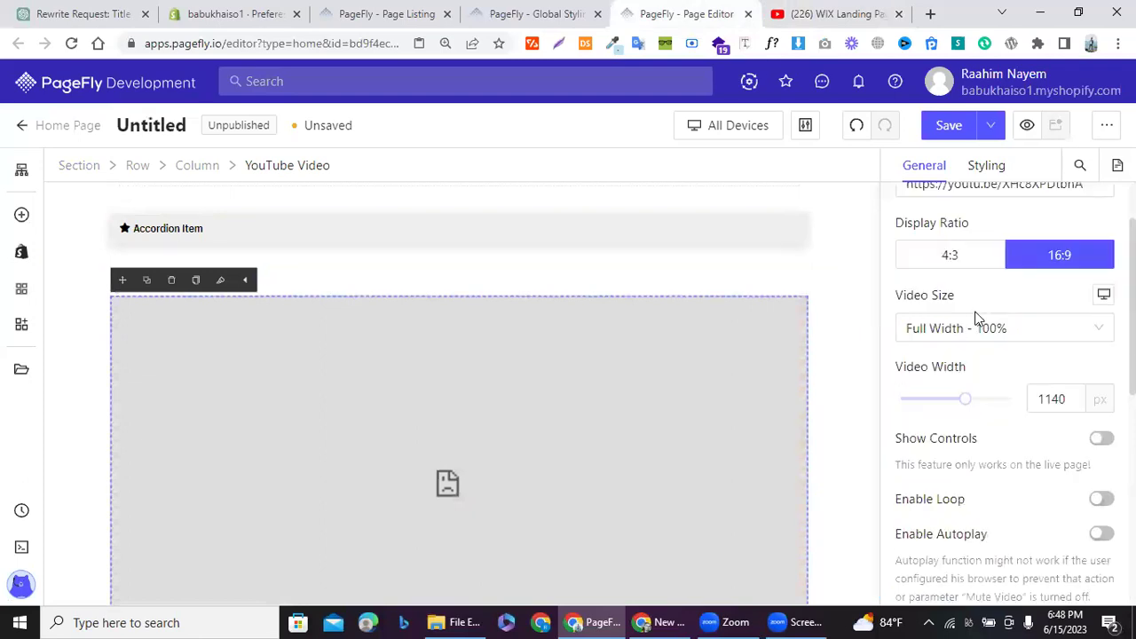
{"action": "left_click", "coordinate": [949, 255]}
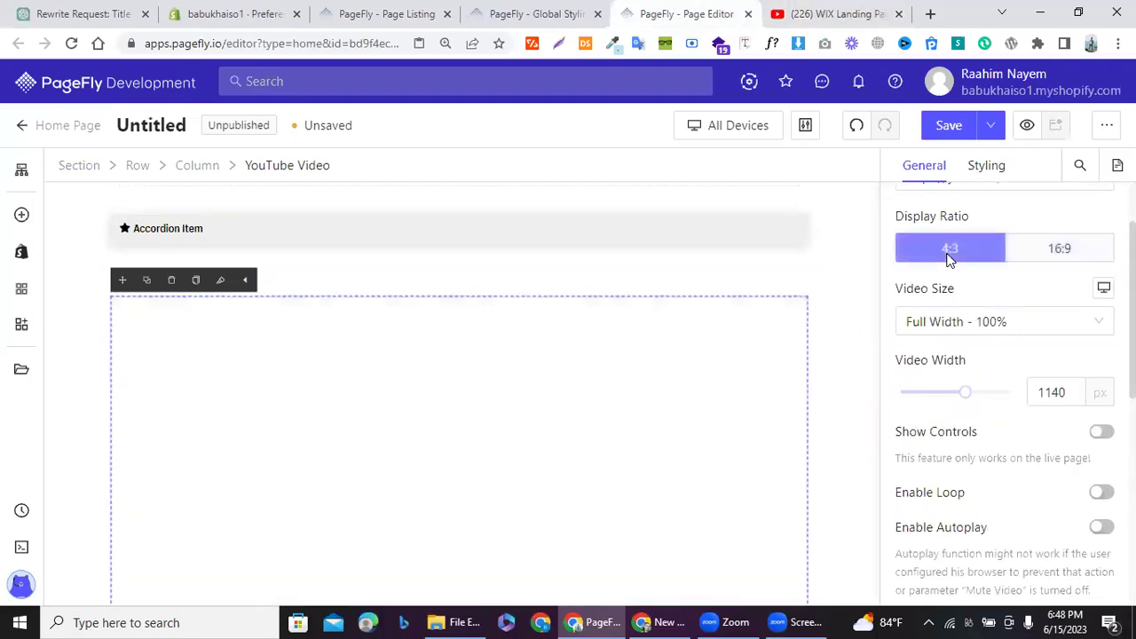
{"action": "left_click", "coordinate": [1095, 256]}
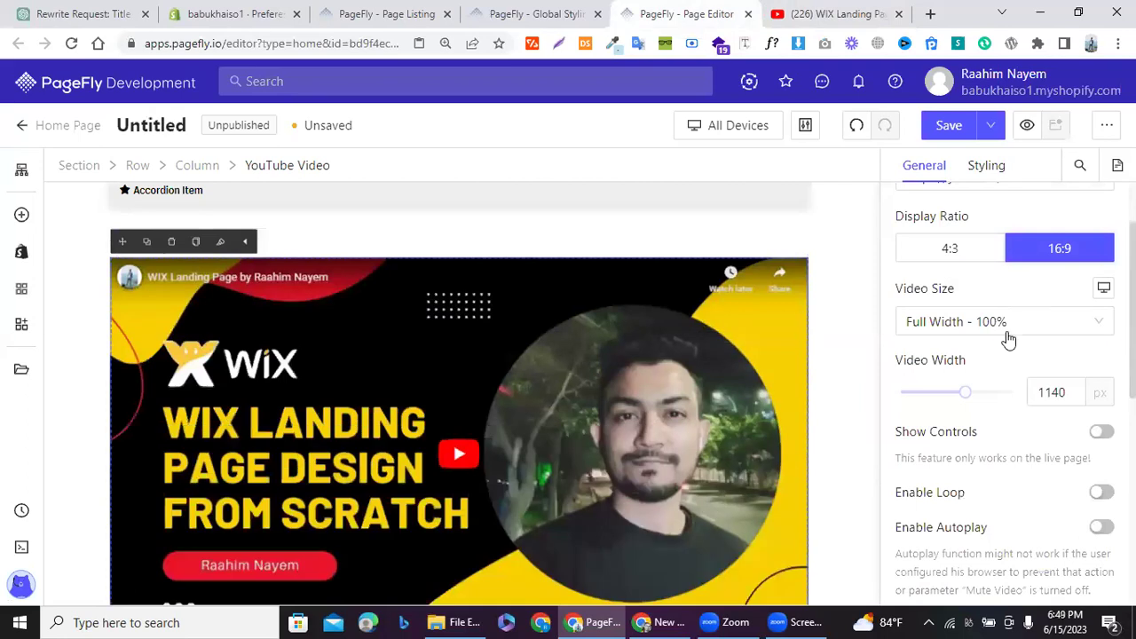
{"action": "left_click", "coordinate": [1008, 336]}
{"action": "left_click", "coordinate": [971, 390]}
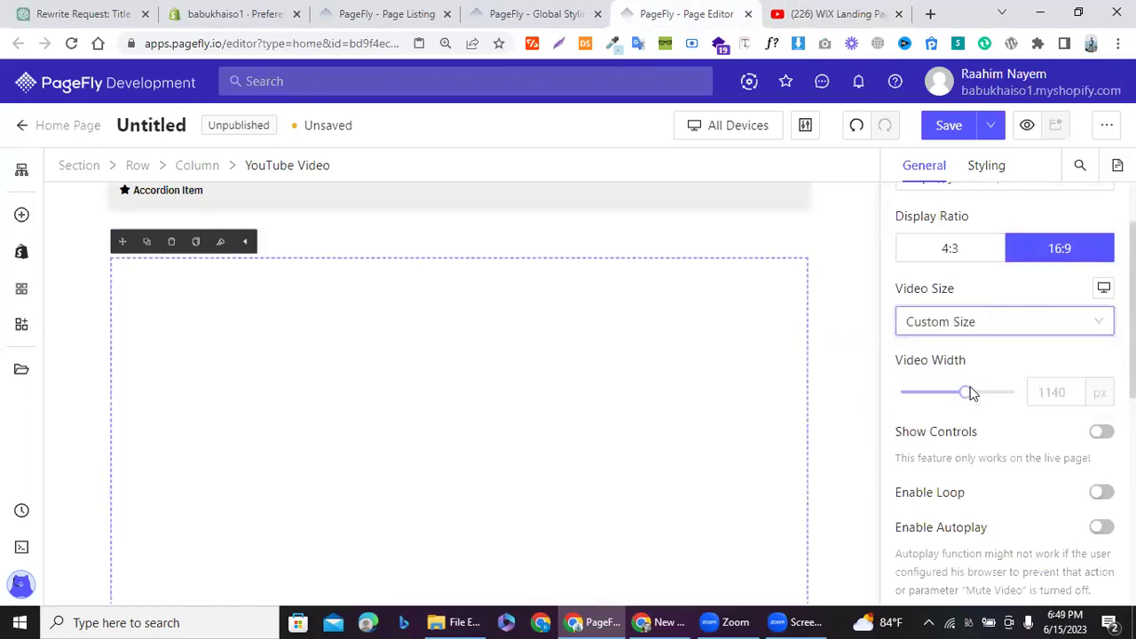
{"action": "left_click", "coordinate": [955, 325]}
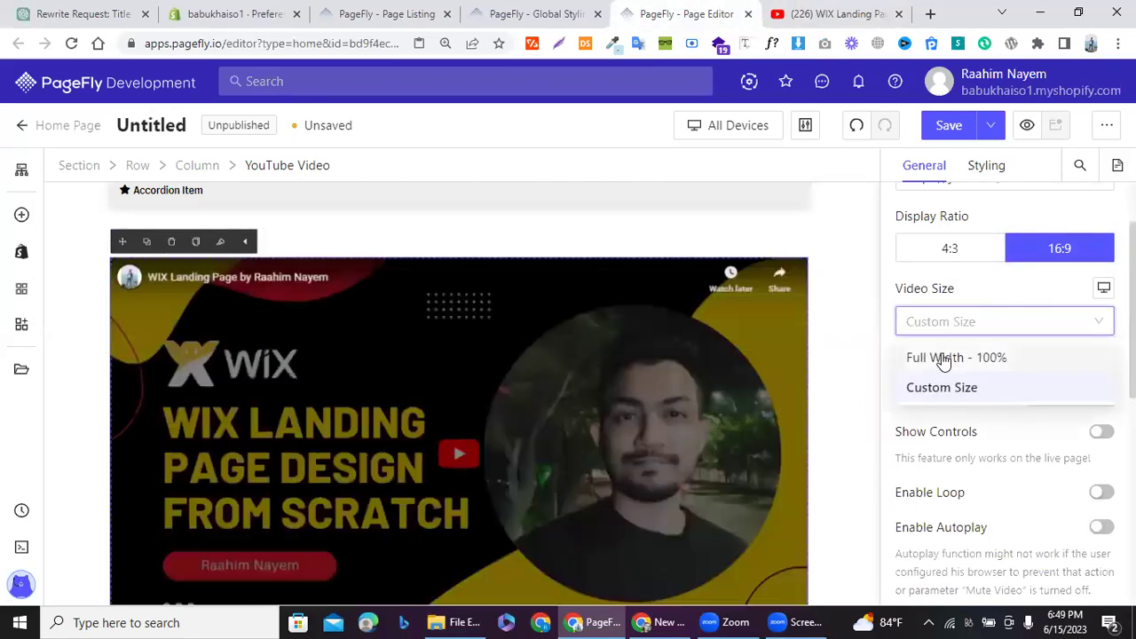
{"action": "left_click", "coordinate": [940, 358]}
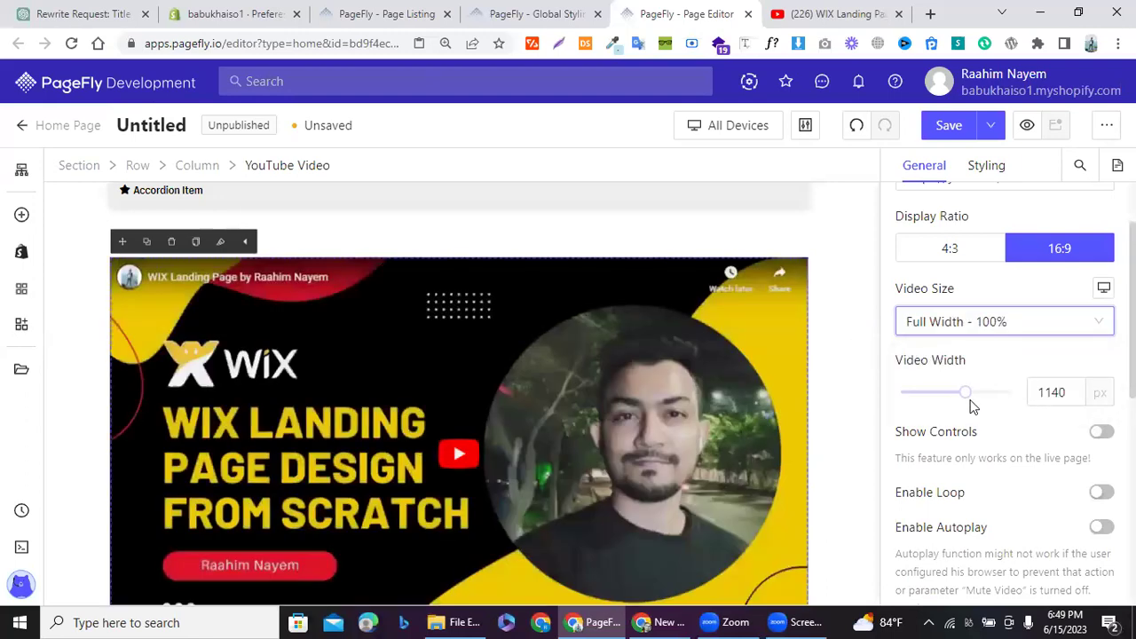
Step: Set the YouTube video to a custom width of 1195 px and turn on Show Controls
{"action": "left_click", "coordinate": [965, 392]}
{"action": "key", "text": "Home"}
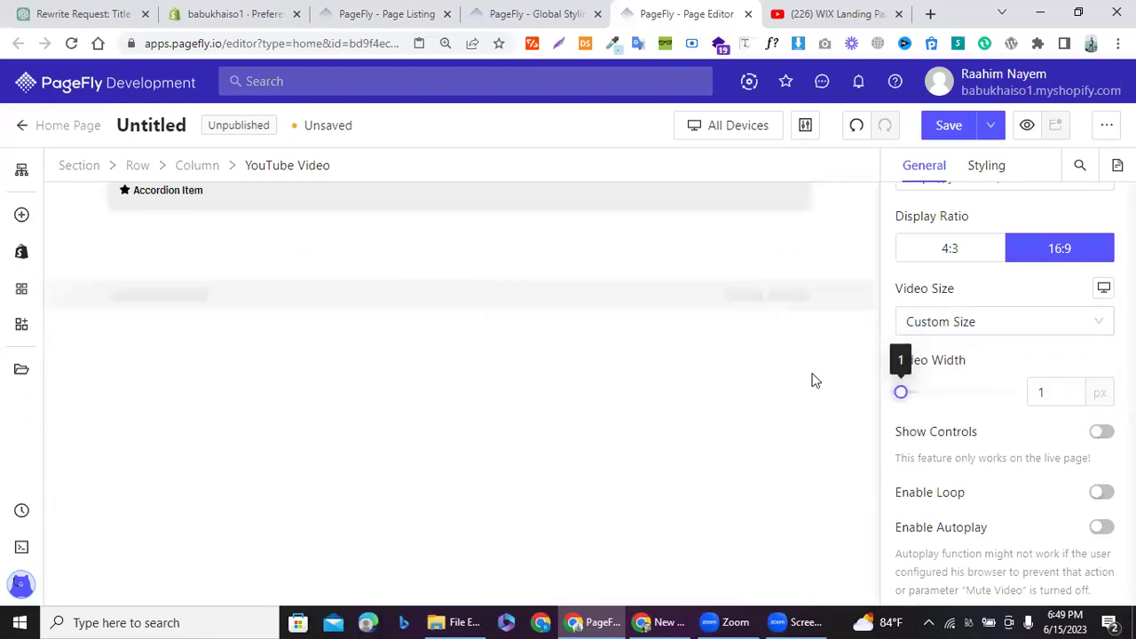
{"action": "left_click_drag", "start_coordinate": [899, 396], "coordinate": [965, 404]}
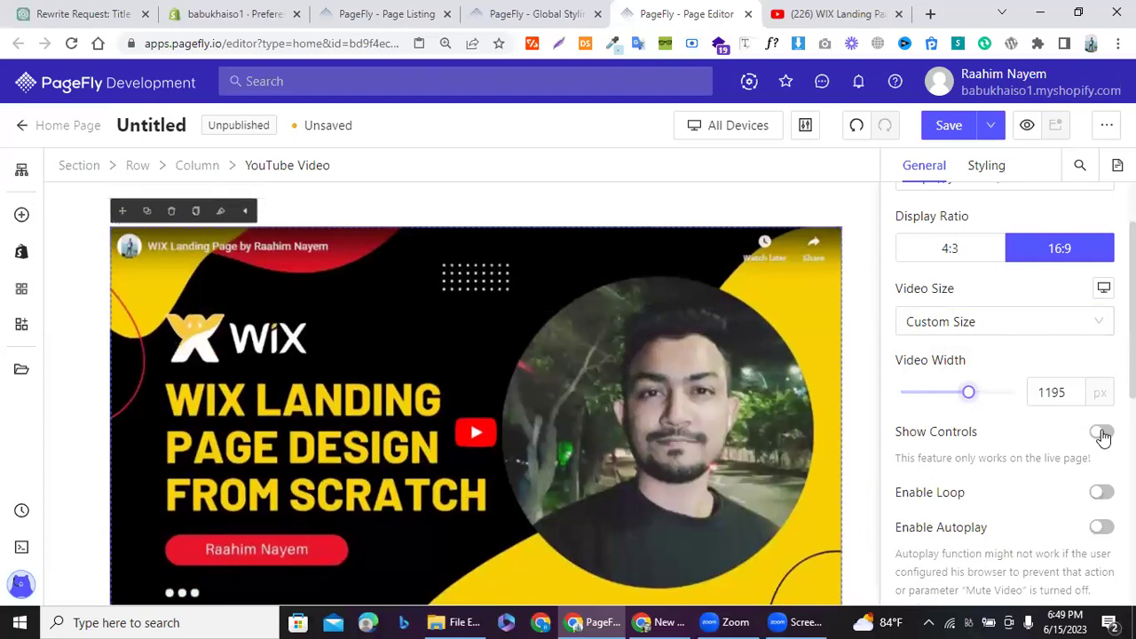
{"action": "left_click", "coordinate": [1101, 433]}
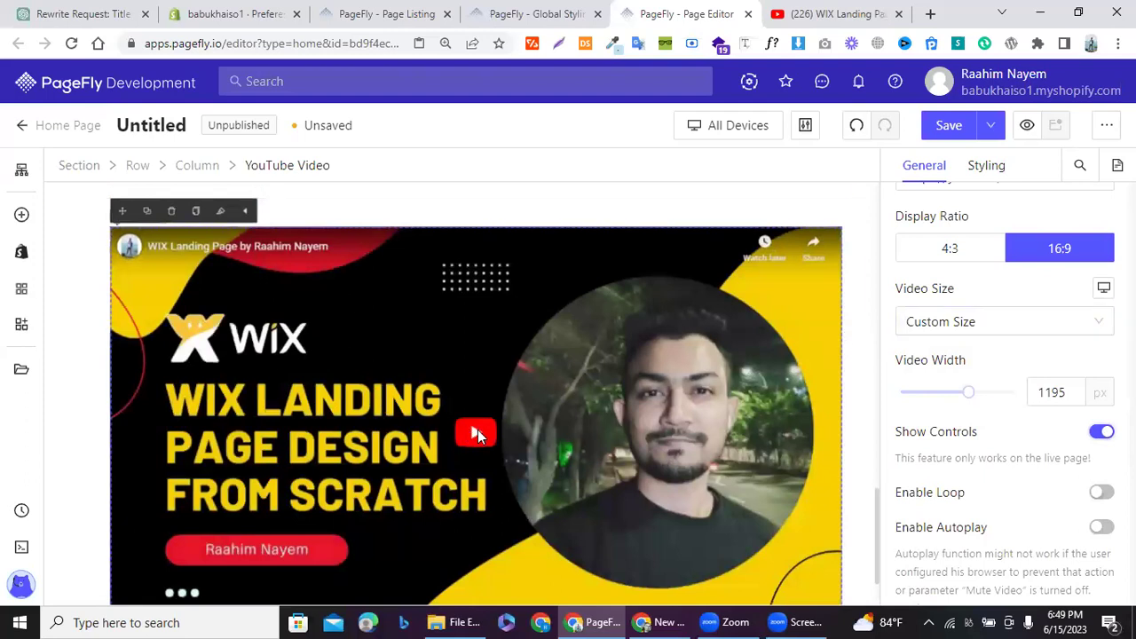
Step: Review the YouTube video's placement below the accordion and view its spacing and border styling settings
{"action": "scroll", "coordinate": [508, 432], "scroll_direction": "down", "scroll_amount": 1}
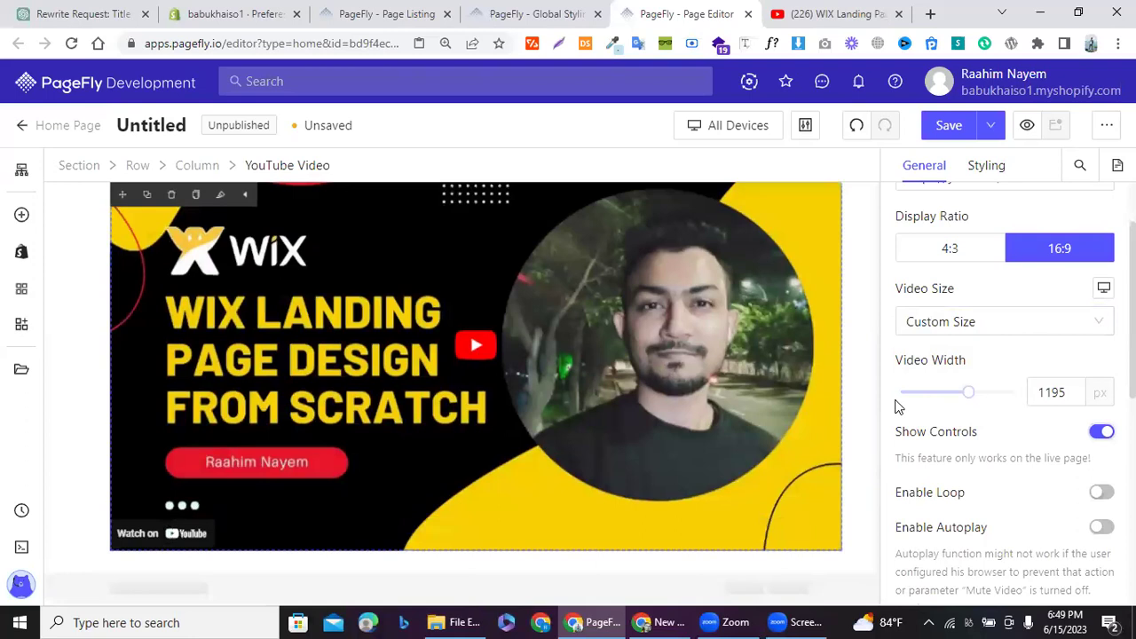
{"action": "scroll", "coordinate": [896, 395], "scroll_direction": "up", "scroll_amount": 1}
{"action": "left_click", "coordinate": [976, 180]}
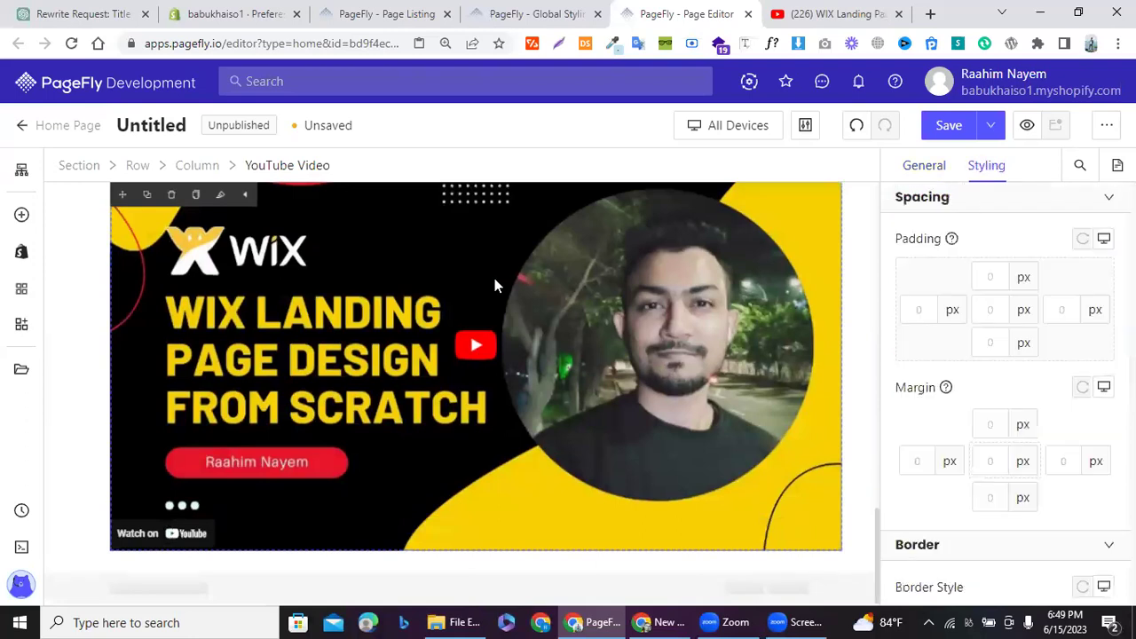
{"action": "scroll", "coordinate": [494, 281], "scroll_direction": "up", "scroll_amount": 4}
{"action": "scroll", "coordinate": [494, 284], "scroll_direction": "down", "scroll_amount": 4}
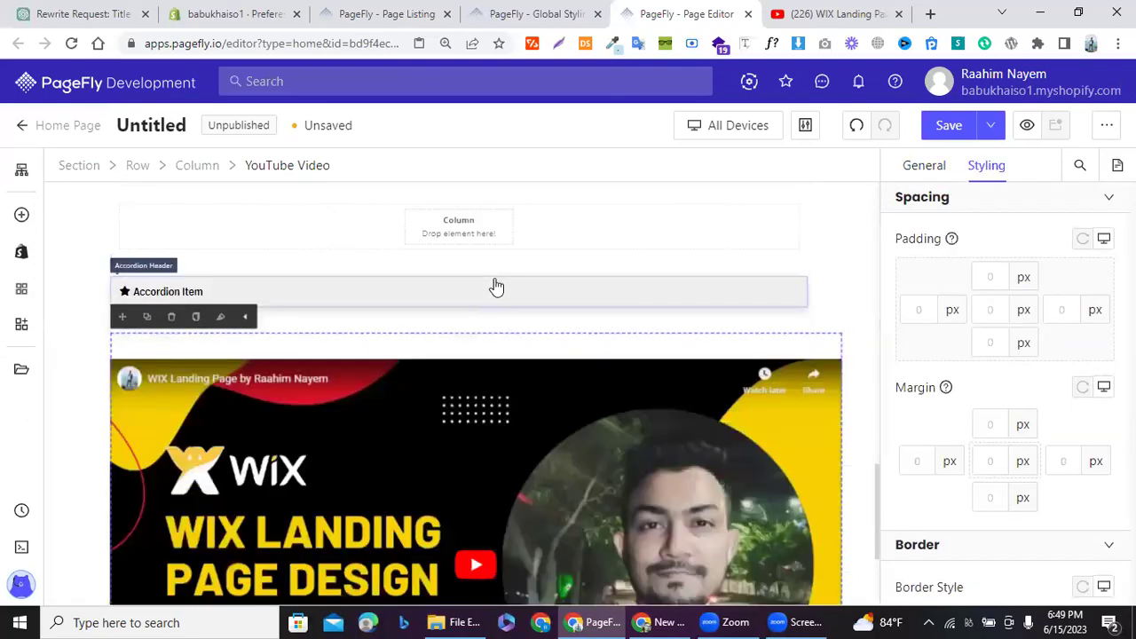
Step: Add a MailChimp Form with a single input field and an icon-and-text button below the YouTube video
{"action": "left_click", "coordinate": [21, 214]}
{"action": "scroll", "coordinate": [119, 266], "scroll_direction": "down", "scroll_amount": 5}
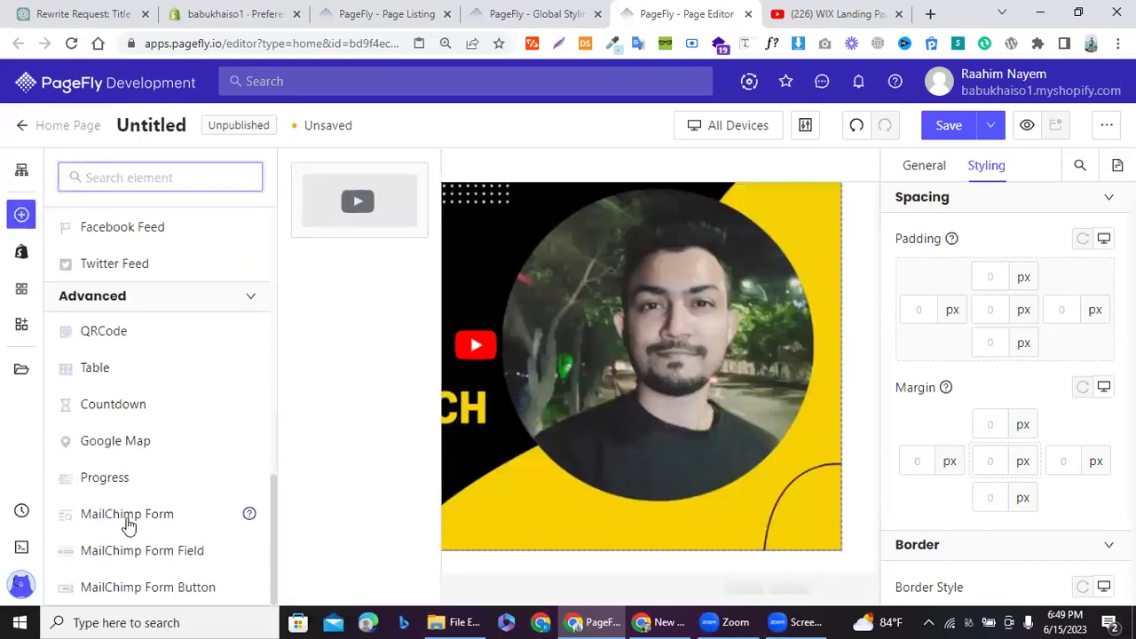
{"action": "mouse_move", "coordinate": [137, 519]}
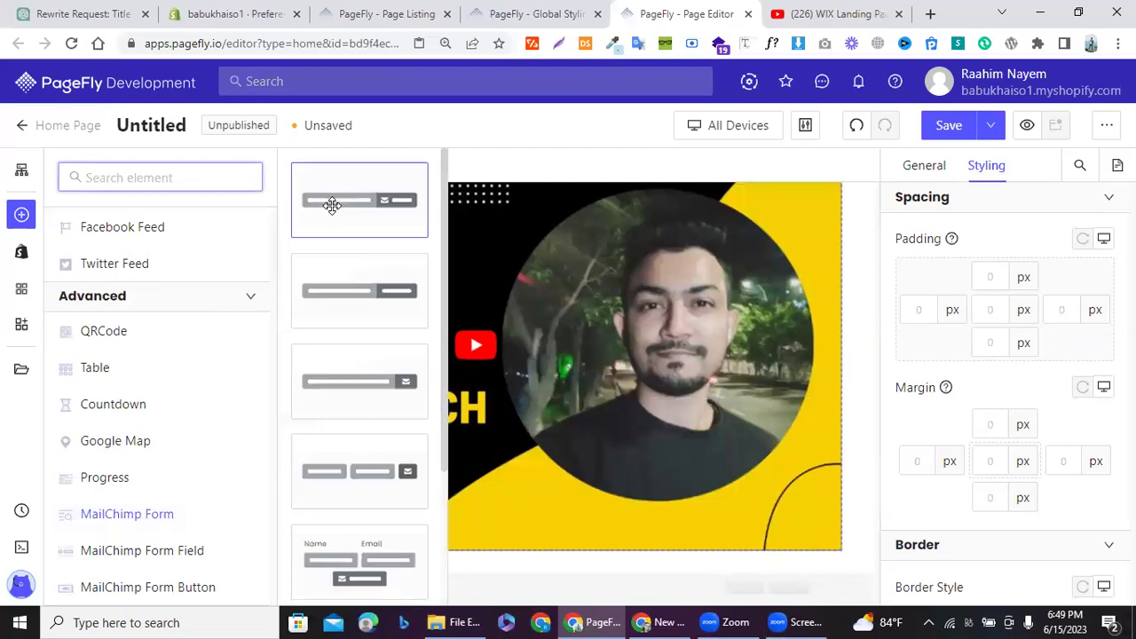
{"action": "left_click_drag", "start_coordinate": [333, 200], "coordinate": [461, 224]}
{"action": "left_click_drag", "start_coordinate": [660, 435], "coordinate": [538, 559]}
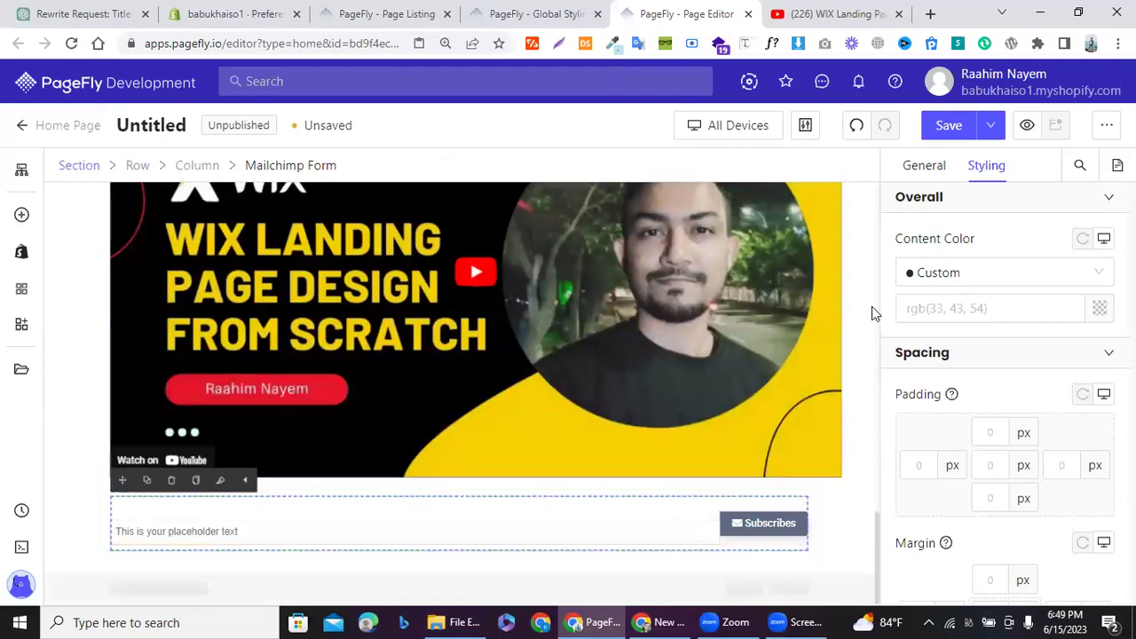
Step: Review the Mailchimp form's Action URL requirement and visibility settings, and delete the form
{"action": "left_click", "coordinate": [925, 182]}
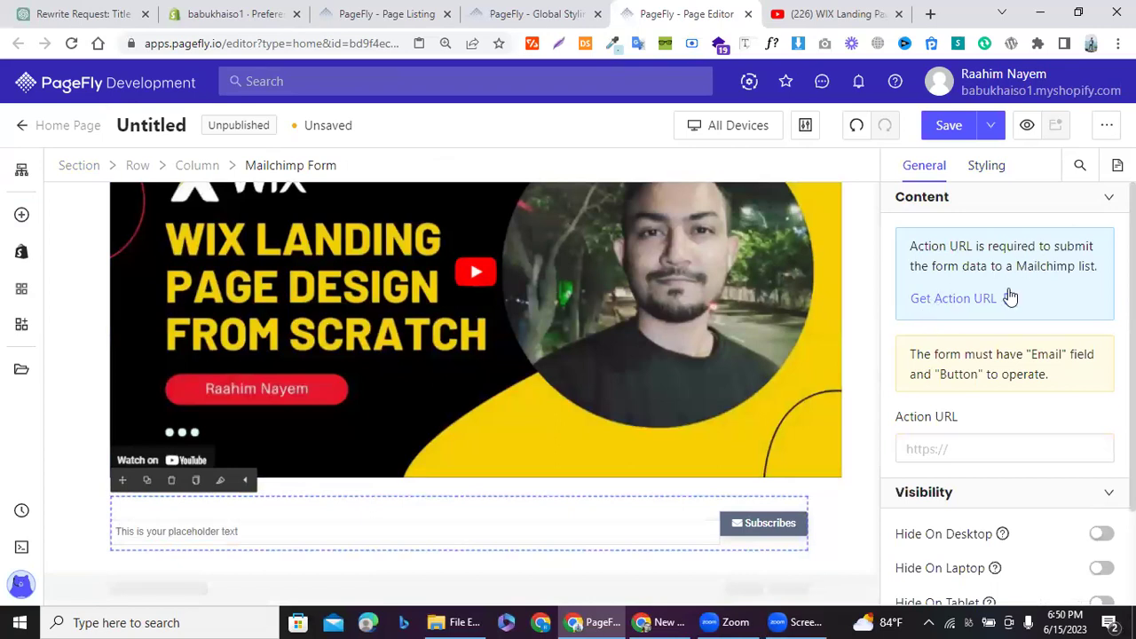
{"action": "left_click_drag", "start_coordinate": [1094, 275], "coordinate": [914, 249]}
{"action": "scroll", "coordinate": [987, 418], "scroll_direction": "down", "scroll_amount": 1}
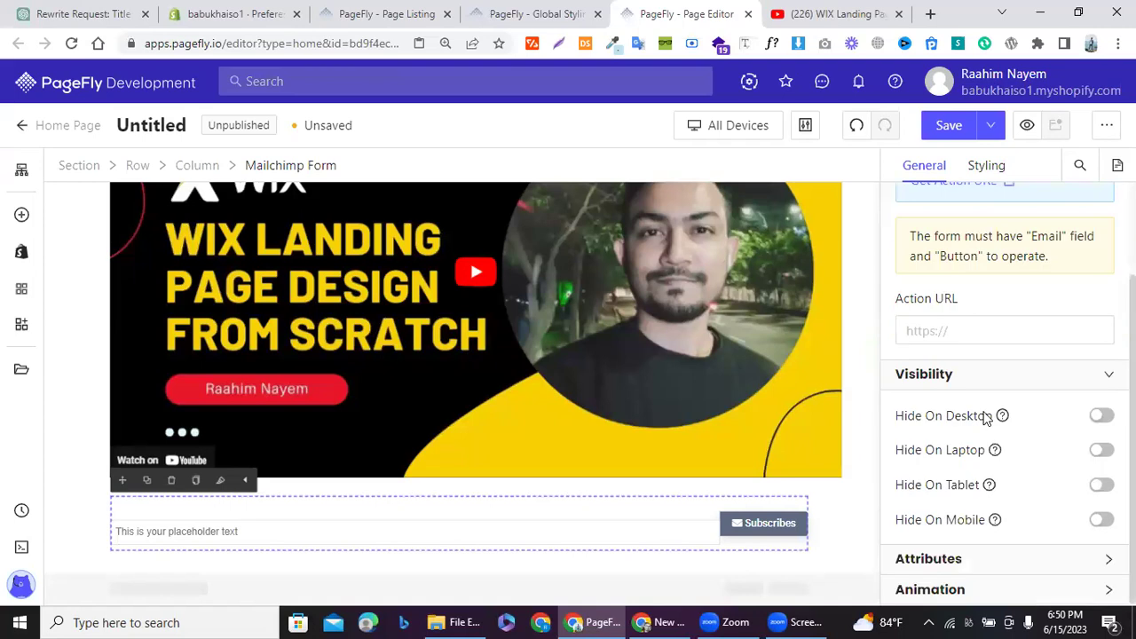
{"action": "scroll", "coordinate": [985, 410], "scroll_direction": "up", "scroll_amount": 1}
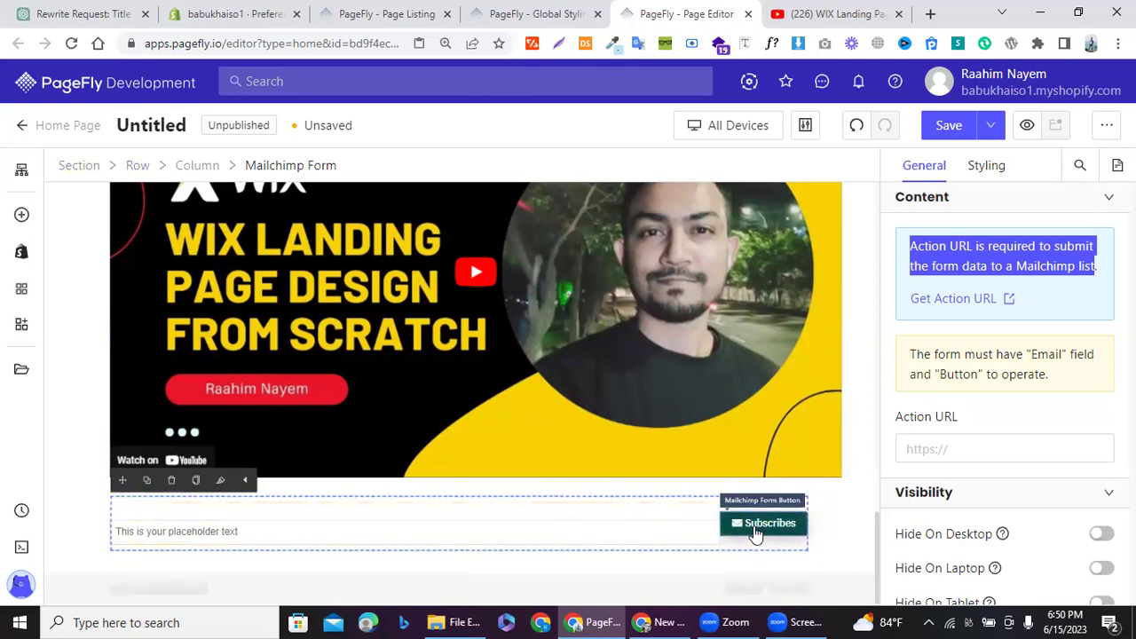
{"action": "left_click", "coordinate": [172, 480]}
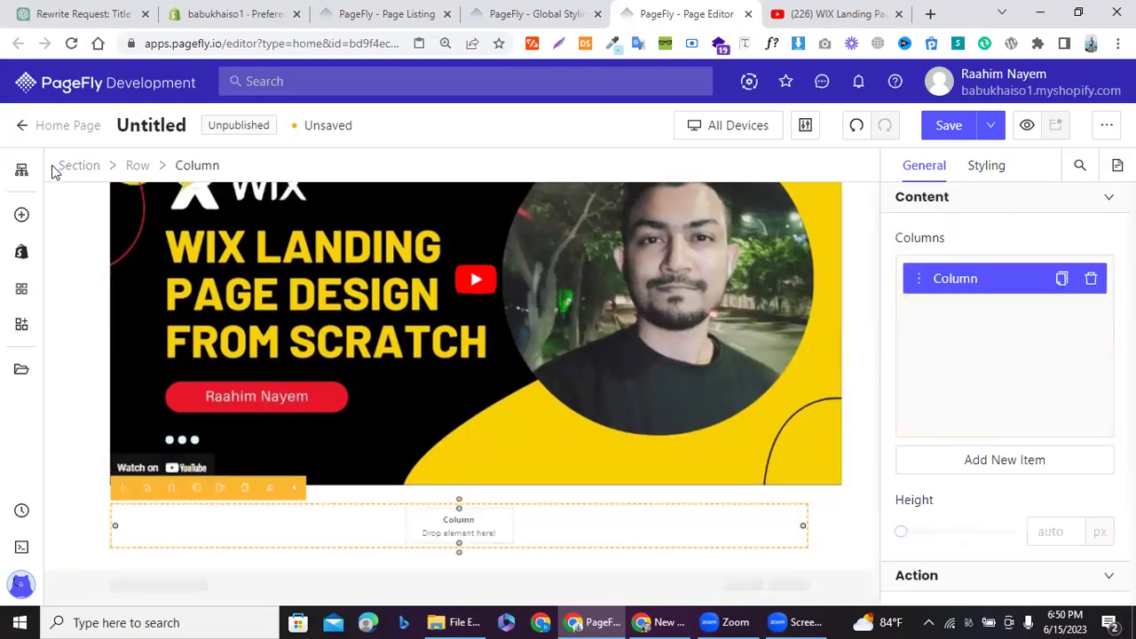
Step: Add a Product List with the layout of four products in one row below the empty column under the video
{"action": "left_click", "coordinate": [22, 255]}
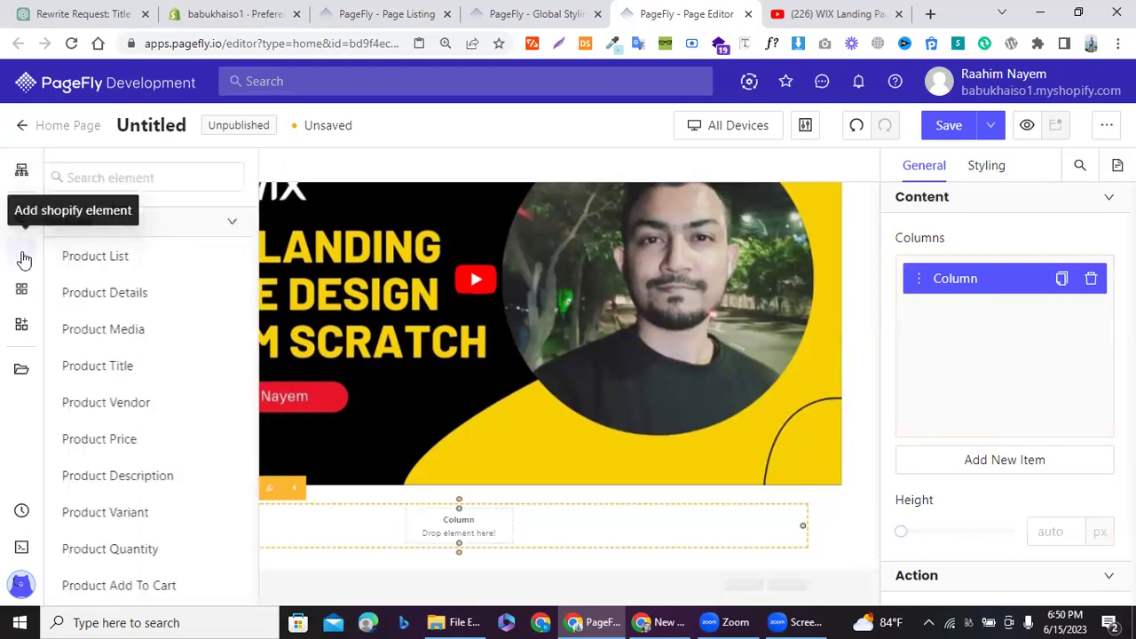
{"action": "left_click", "coordinate": [108, 257]}
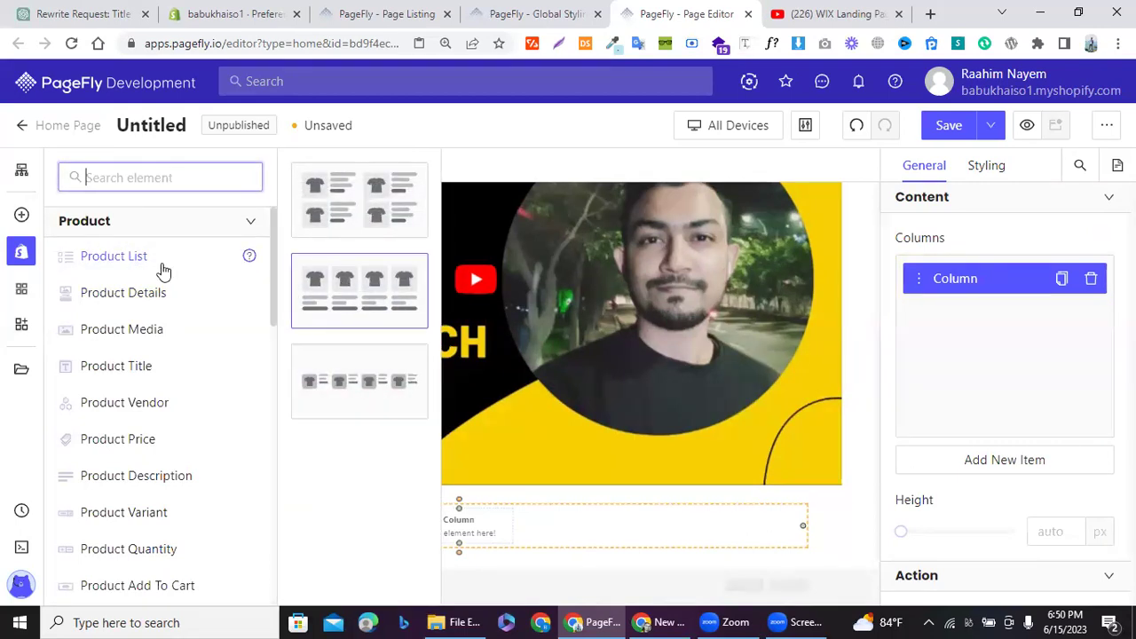
{"action": "left_click_drag", "start_coordinate": [347, 294], "coordinate": [460, 280]}
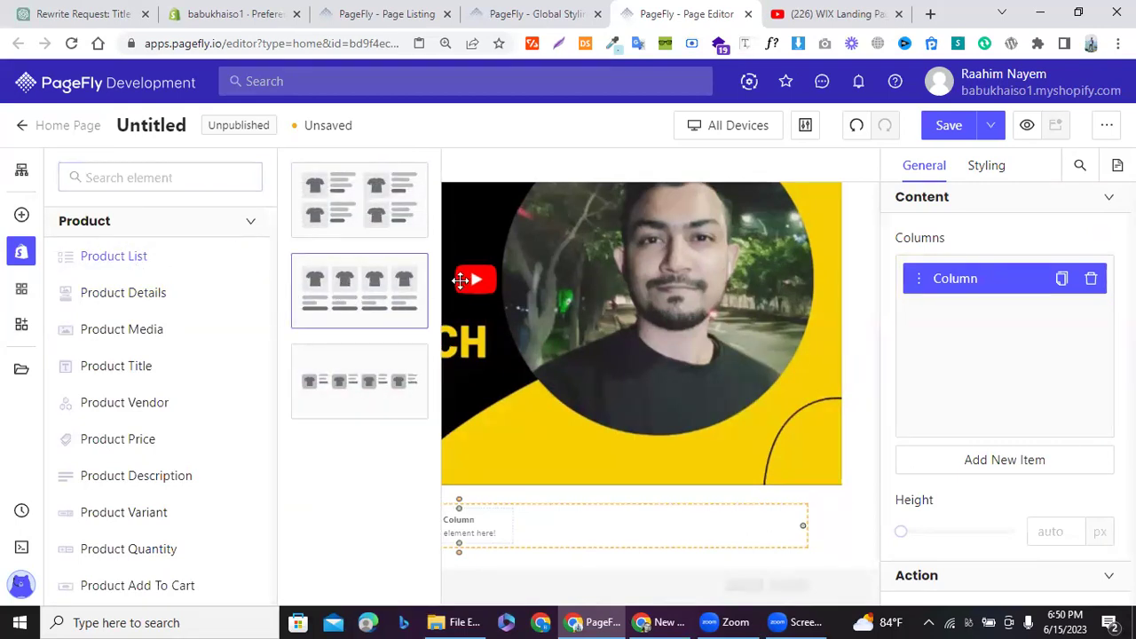
{"action": "left_click_drag", "start_coordinate": [568, 444], "coordinate": [456, 572]}
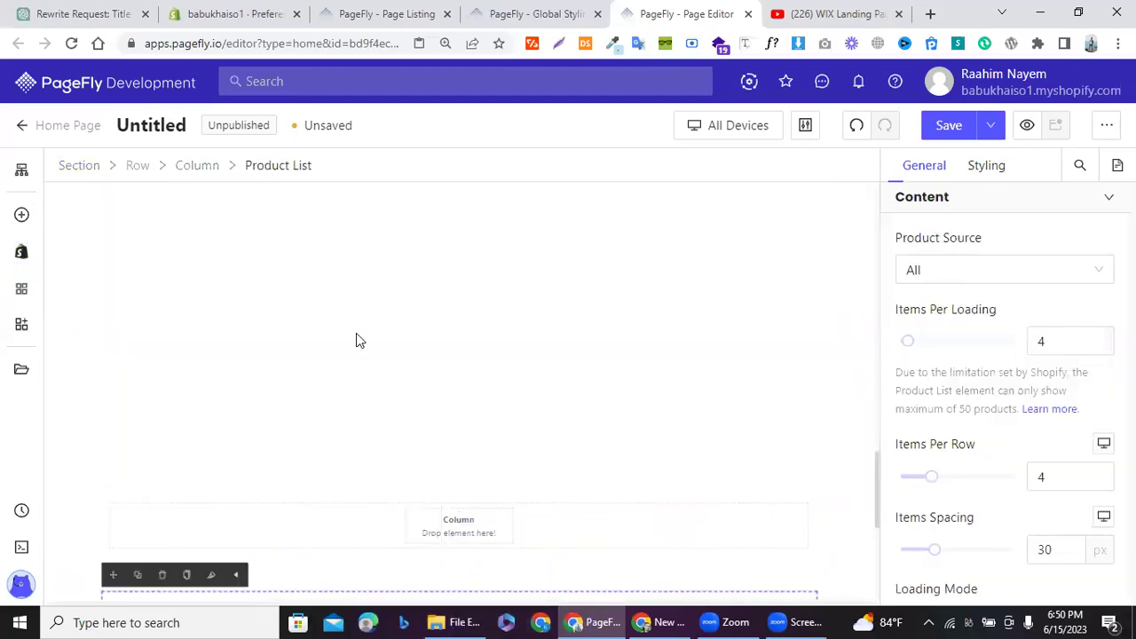
Step: Delete the empty row between the YouTube video and the product list
{"action": "scroll", "coordinate": [356, 318], "scroll_direction": "up", "scroll_amount": 3}
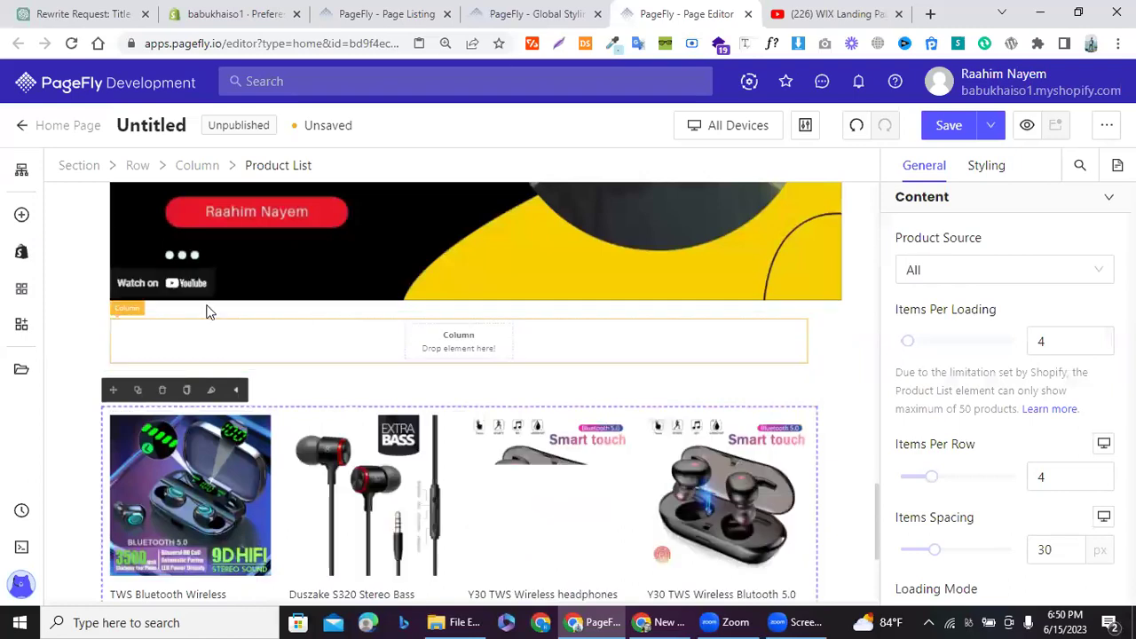
{"action": "left_click", "coordinate": [109, 317]}
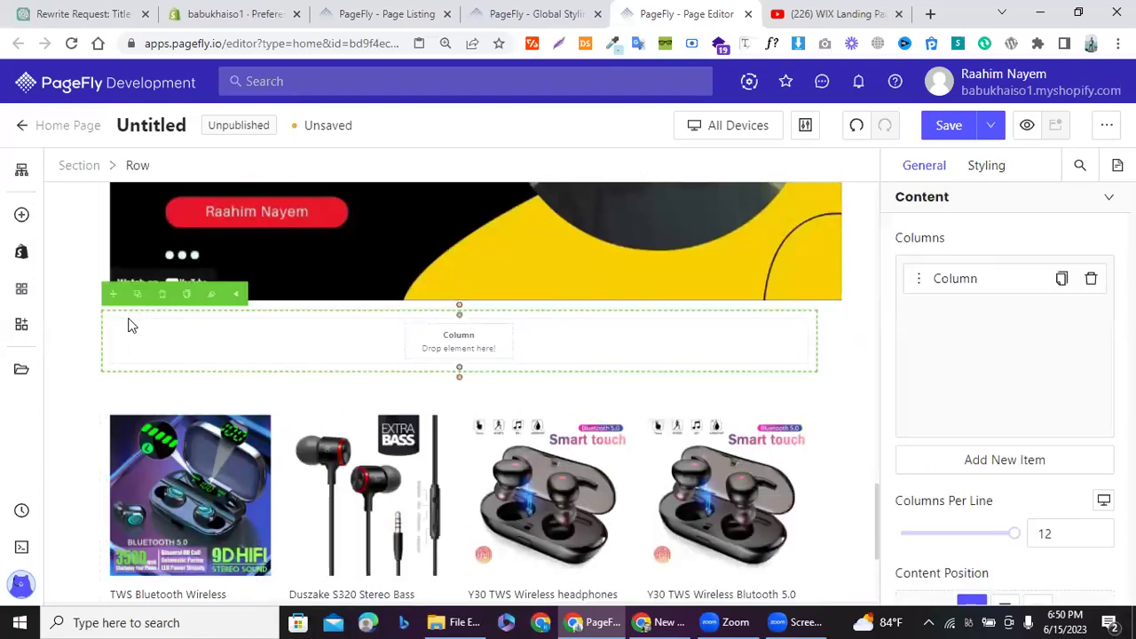
{"action": "left_click", "coordinate": [168, 294]}
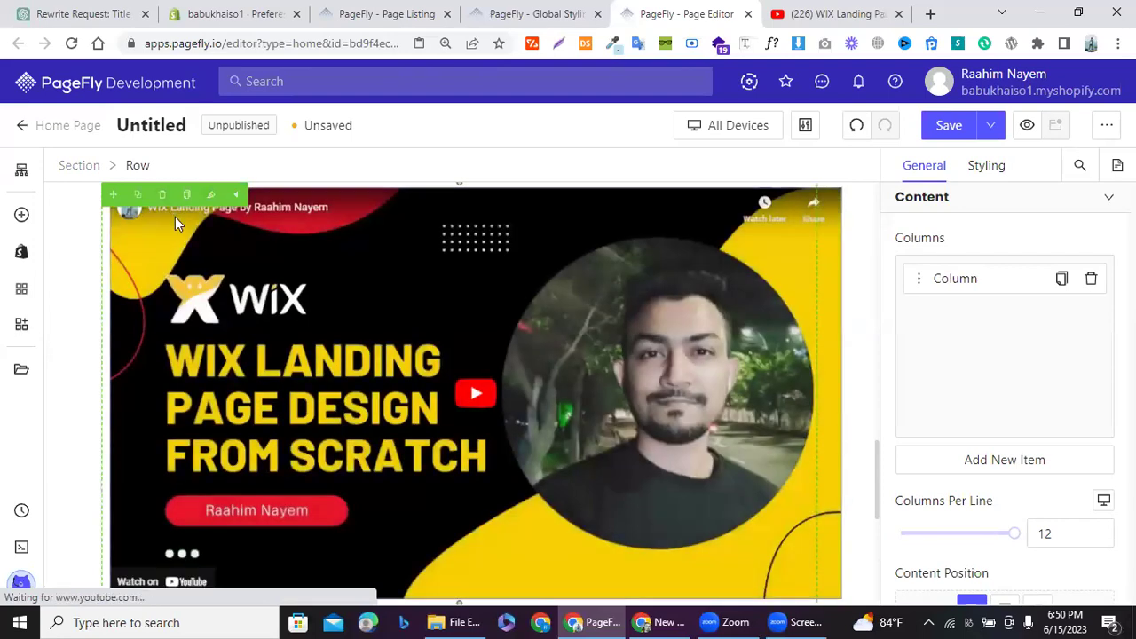
Step: Set the product list's Product Source to Custom Collection and choose the first Chain collection
{"action": "scroll", "coordinate": [175, 220], "scroll_direction": "down", "scroll_amount": 2}
{"action": "scroll", "coordinate": [175, 220], "scroll_direction": "down", "scroll_amount": 3}
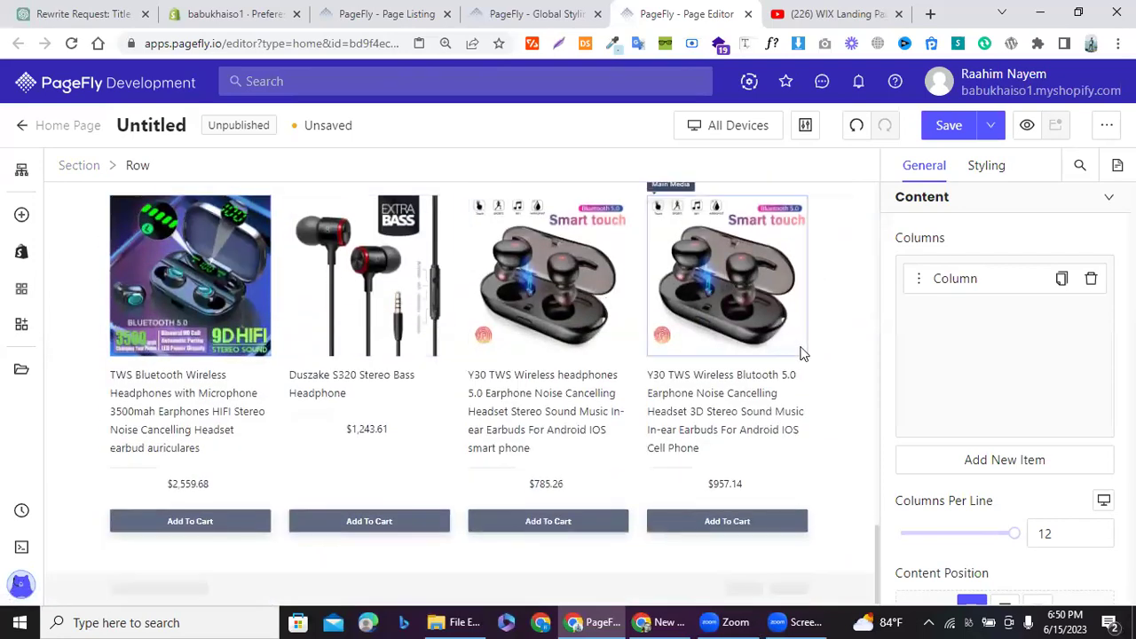
{"action": "left_click", "coordinate": [104, 324]}
{"action": "left_click", "coordinate": [943, 280]}
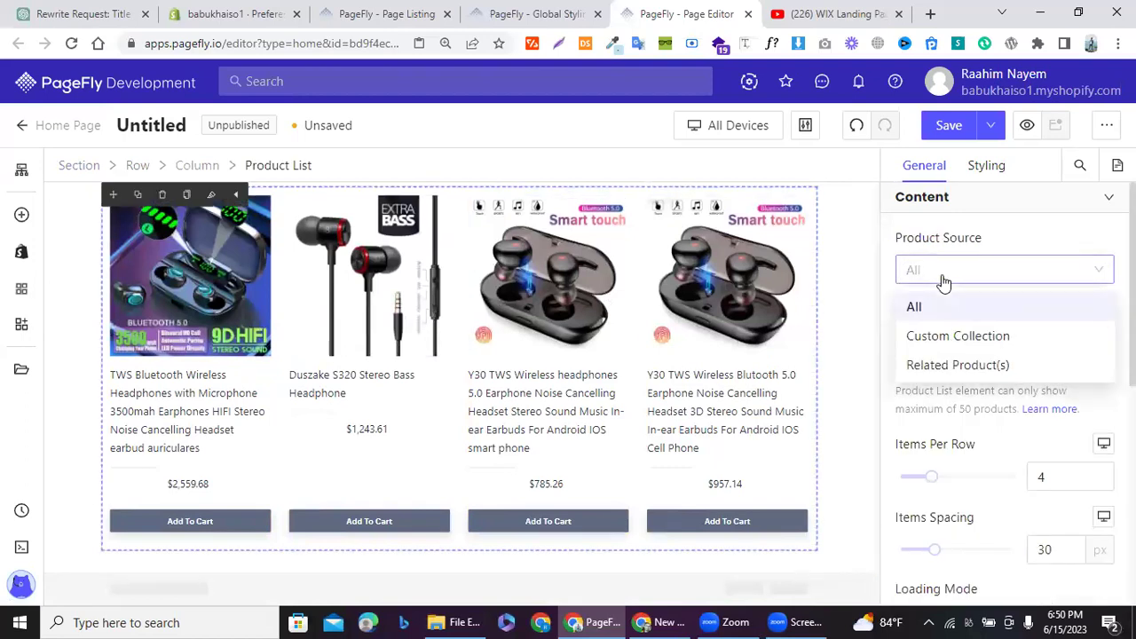
{"action": "left_click", "coordinate": [938, 334]}
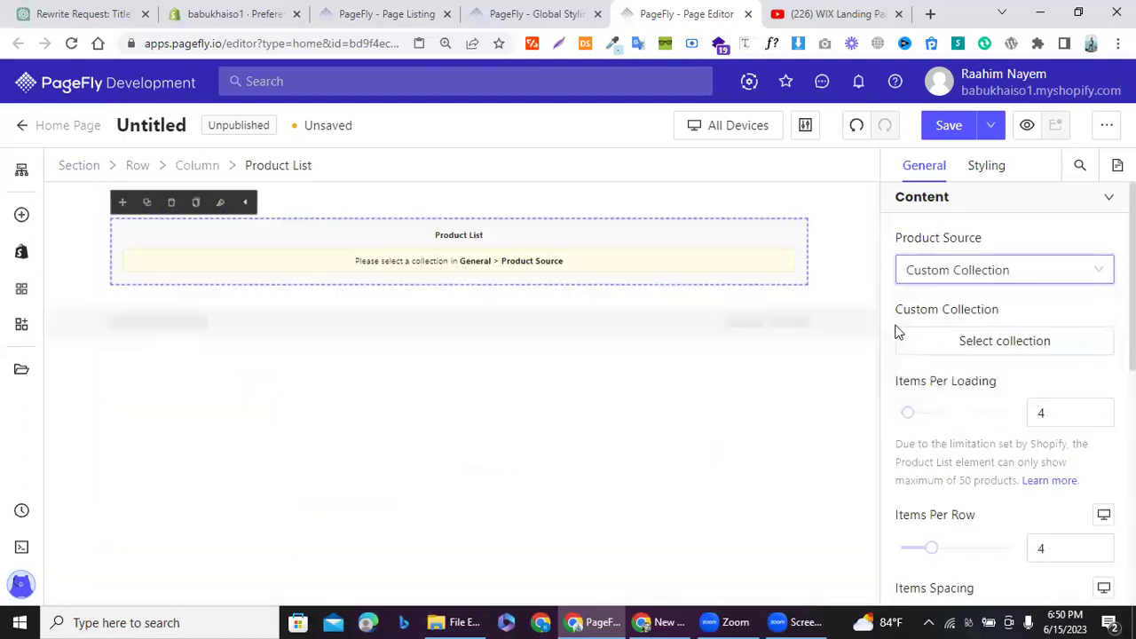
{"action": "left_click", "coordinate": [939, 342]}
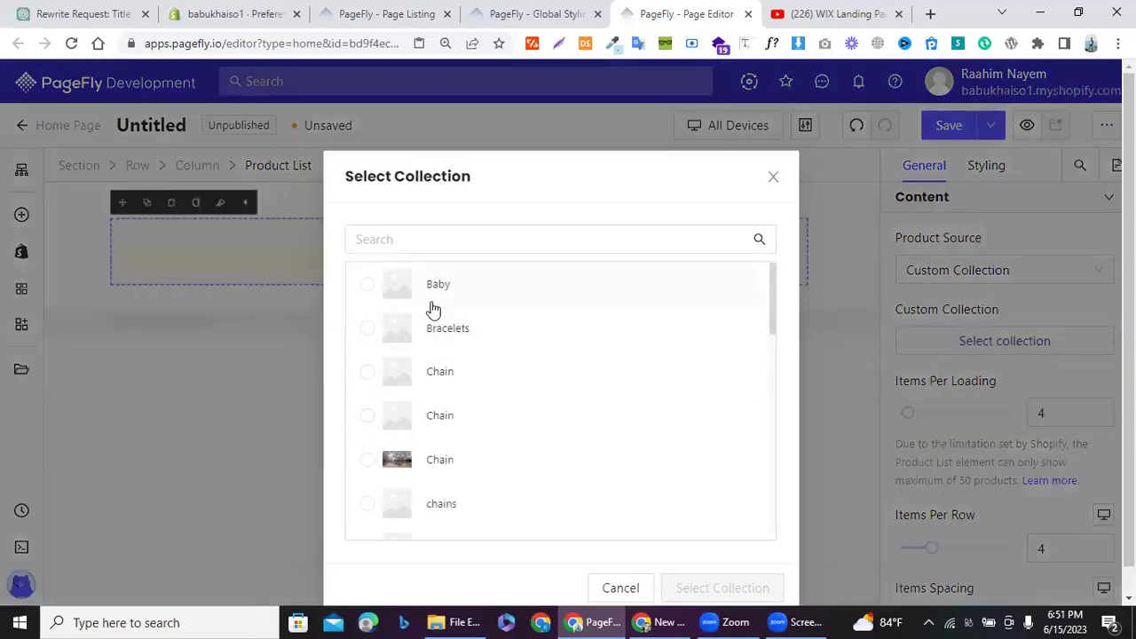
{"action": "left_click", "coordinate": [444, 377]}
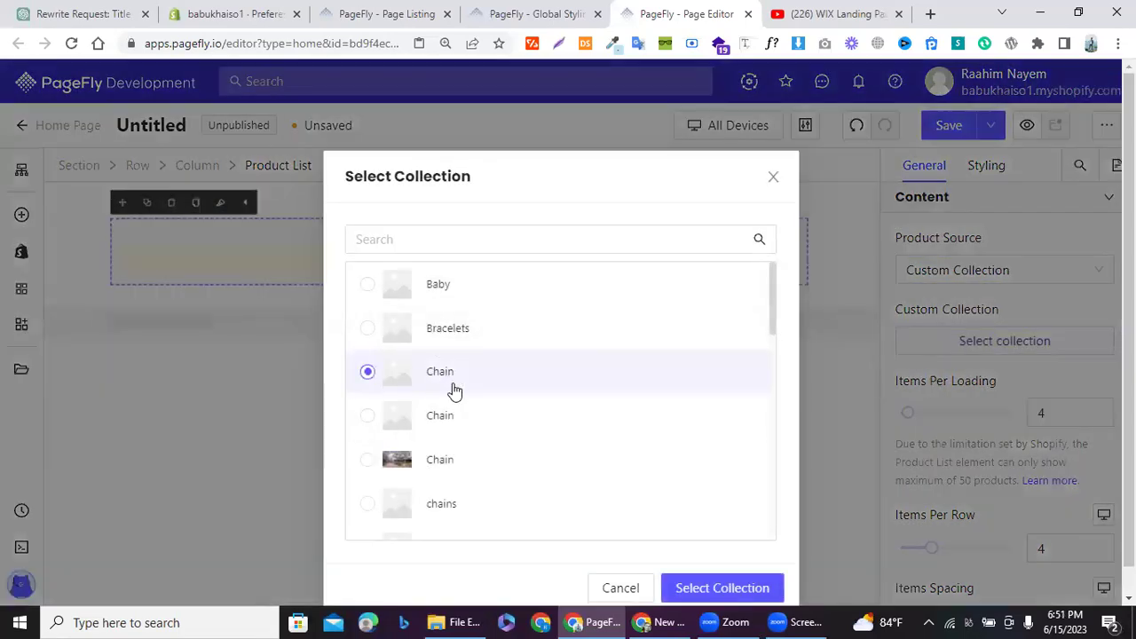
{"action": "left_click", "coordinate": [688, 593]}
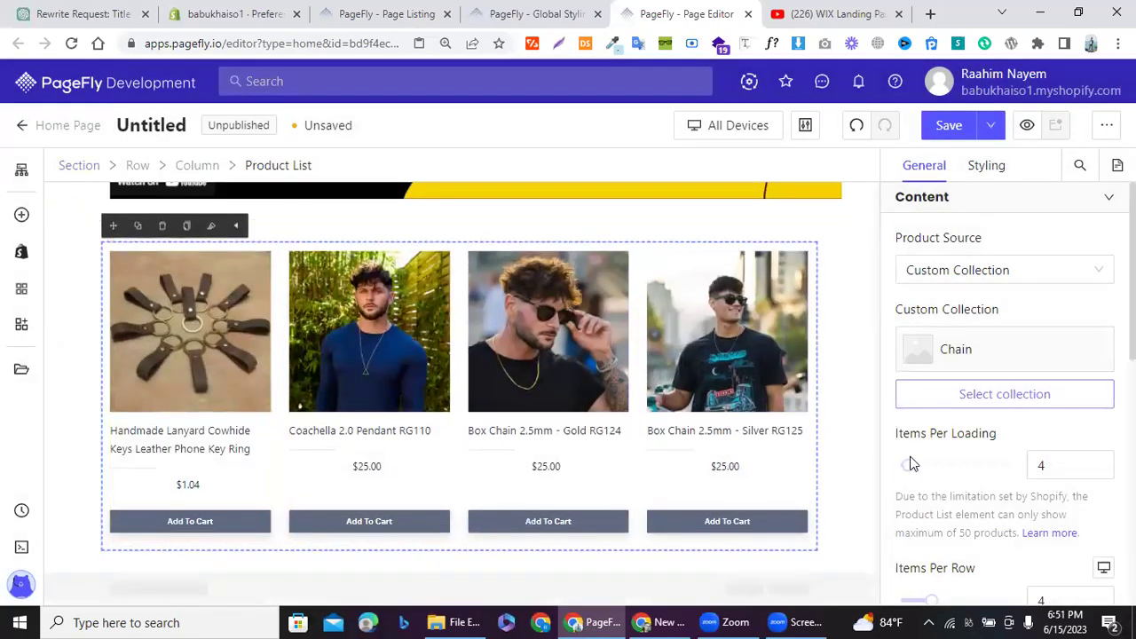
Step: Try 50 and 1 Items Per Loading on the product list, and settle on 14
{"action": "mouse_move", "coordinate": [906, 467]}
{"action": "left_click_drag", "start_coordinate": [910, 468], "coordinate": [1024, 457]}
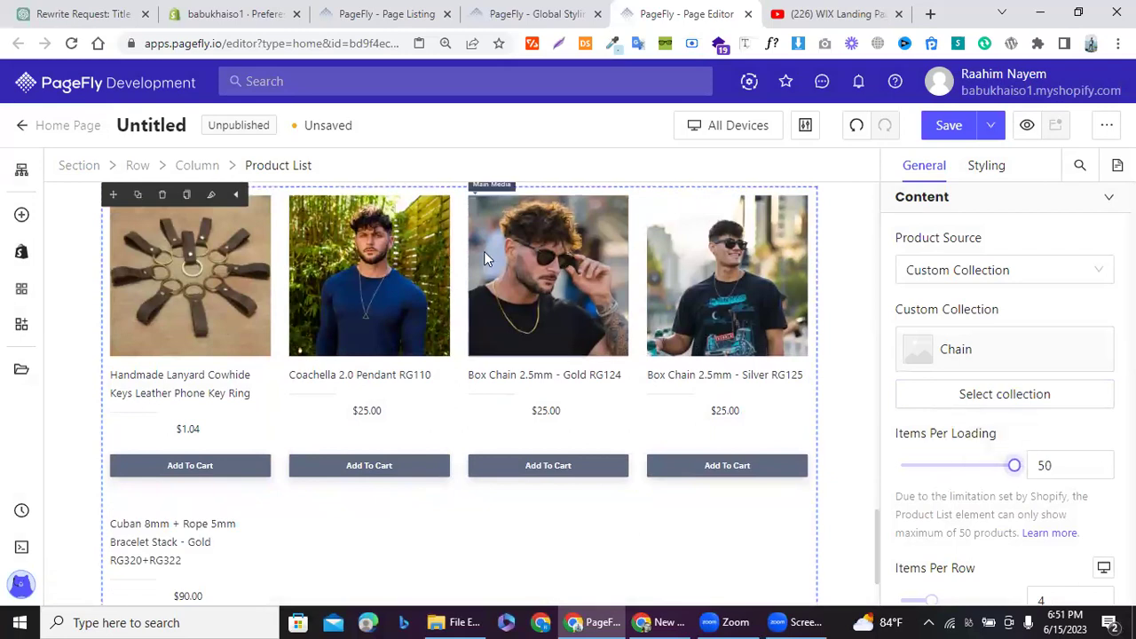
{"action": "scroll", "coordinate": [484, 253], "scroll_direction": "down", "scroll_amount": 3}
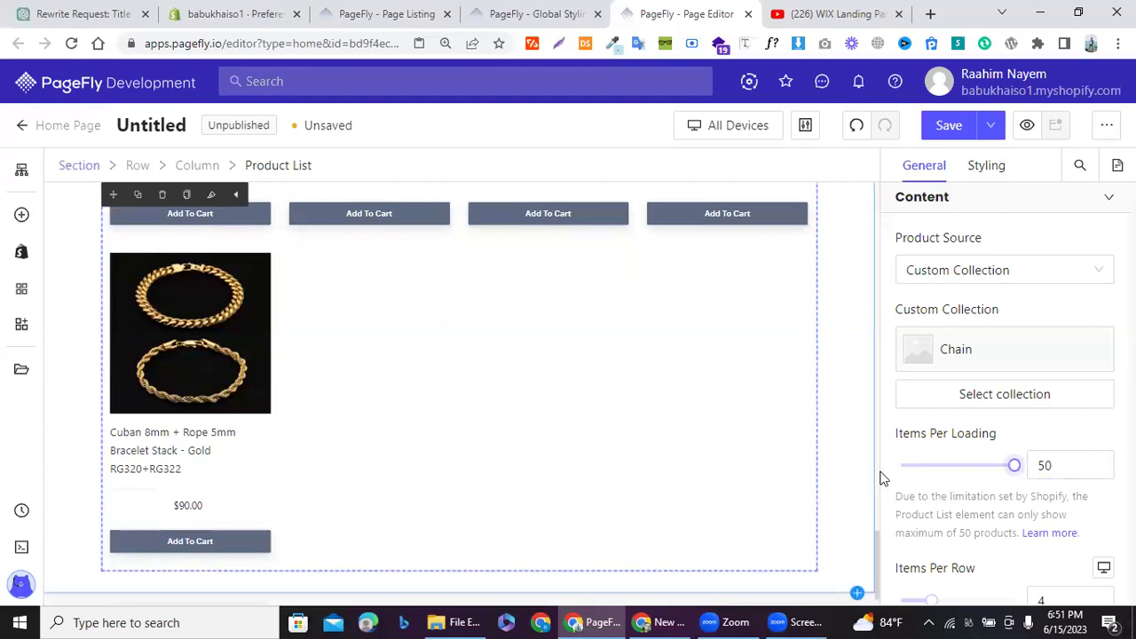
{"action": "left_click_drag", "start_coordinate": [1014, 465], "coordinate": [527, 446]}
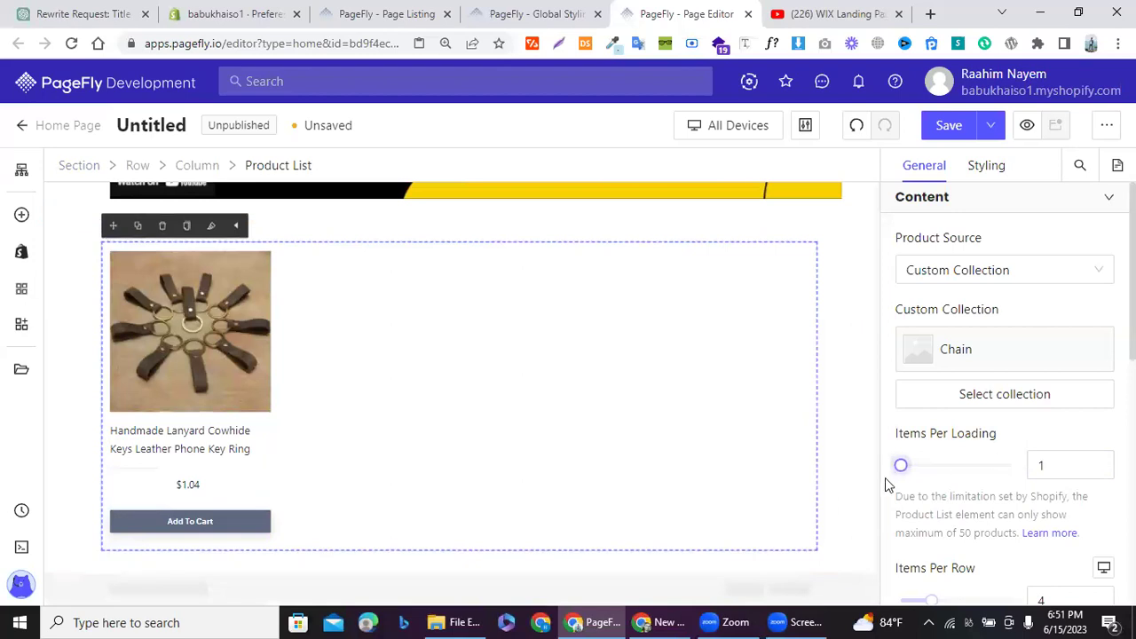
{"action": "left_click_drag", "start_coordinate": [900, 465], "coordinate": [929, 469]}
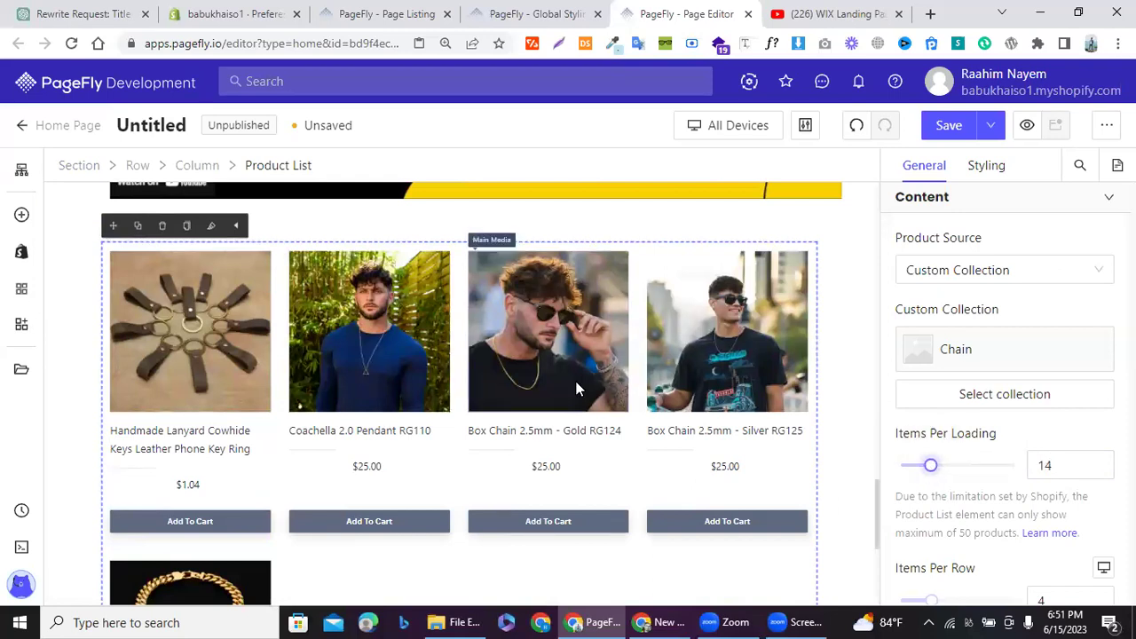
{"action": "scroll", "coordinate": [577, 385], "scroll_direction": "down", "scroll_amount": 4}
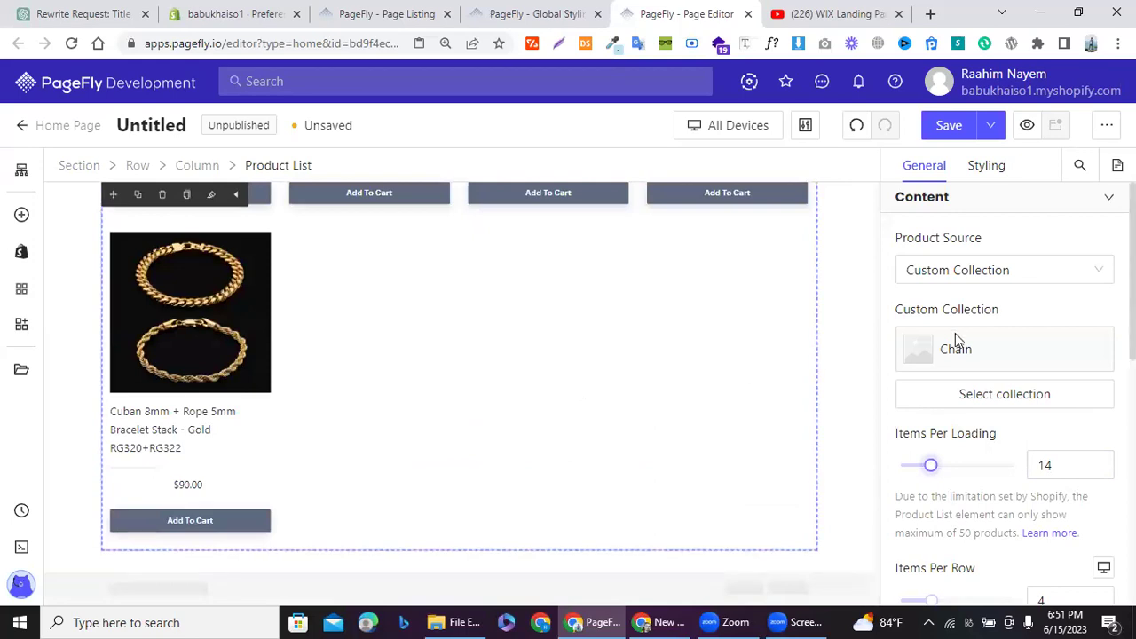
Step: Review the product list's content color, spacing, typography, background and border styling settings
{"action": "left_click", "coordinate": [986, 165]}
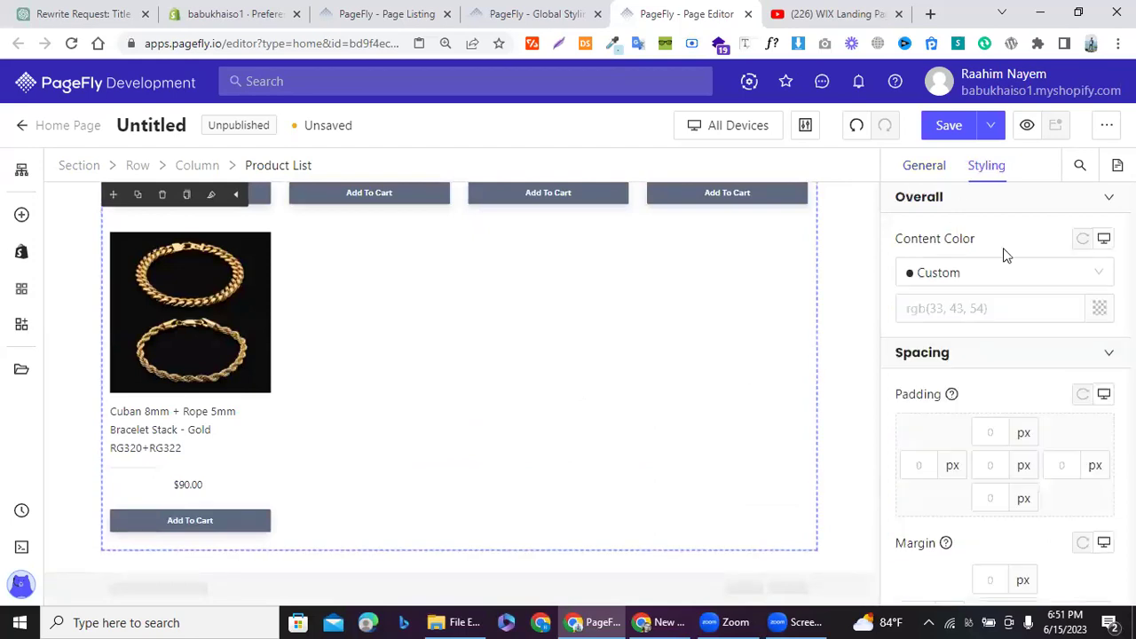
{"action": "scroll", "coordinate": [1026, 355], "scroll_direction": "down", "scroll_amount": 5}
{"action": "scroll", "coordinate": [1027, 355], "scroll_direction": "up", "scroll_amount": 4}
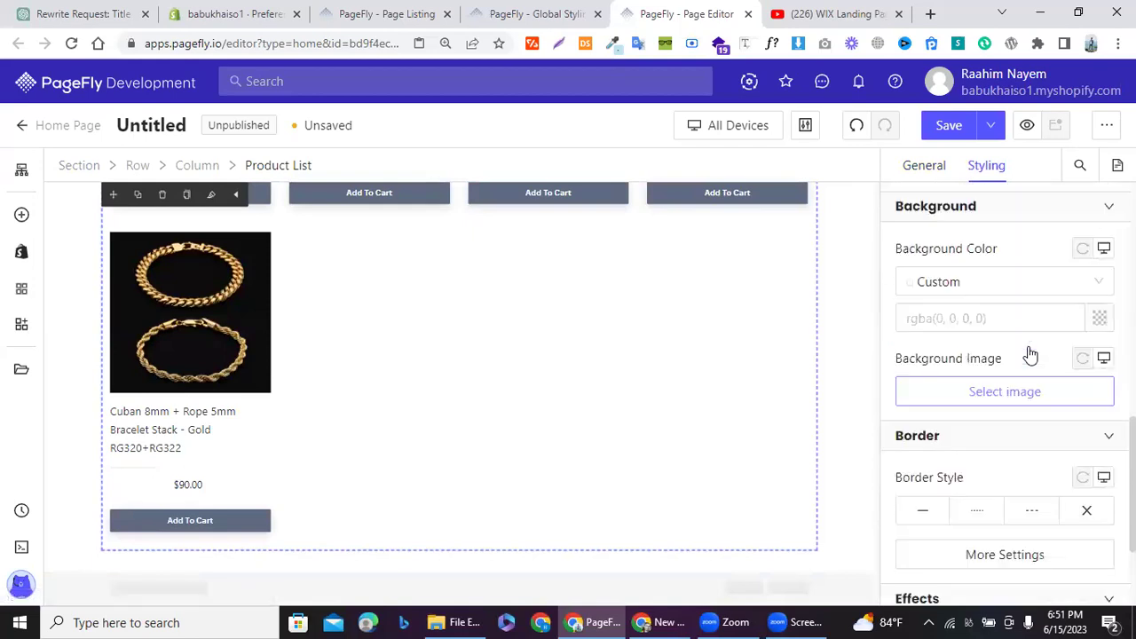
{"action": "scroll", "coordinate": [492, 306], "scroll_direction": "up", "scroll_amount": 3}
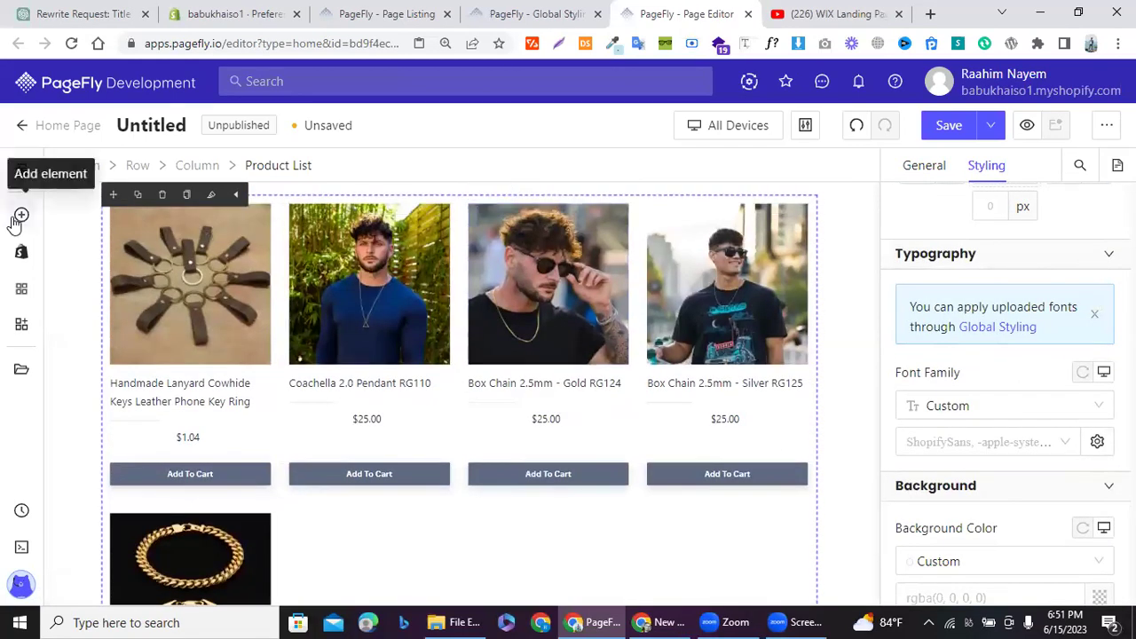
Step: Add a Product Details element with the image-beside-text layout below the product list
{"action": "left_click", "coordinate": [18, 250]}
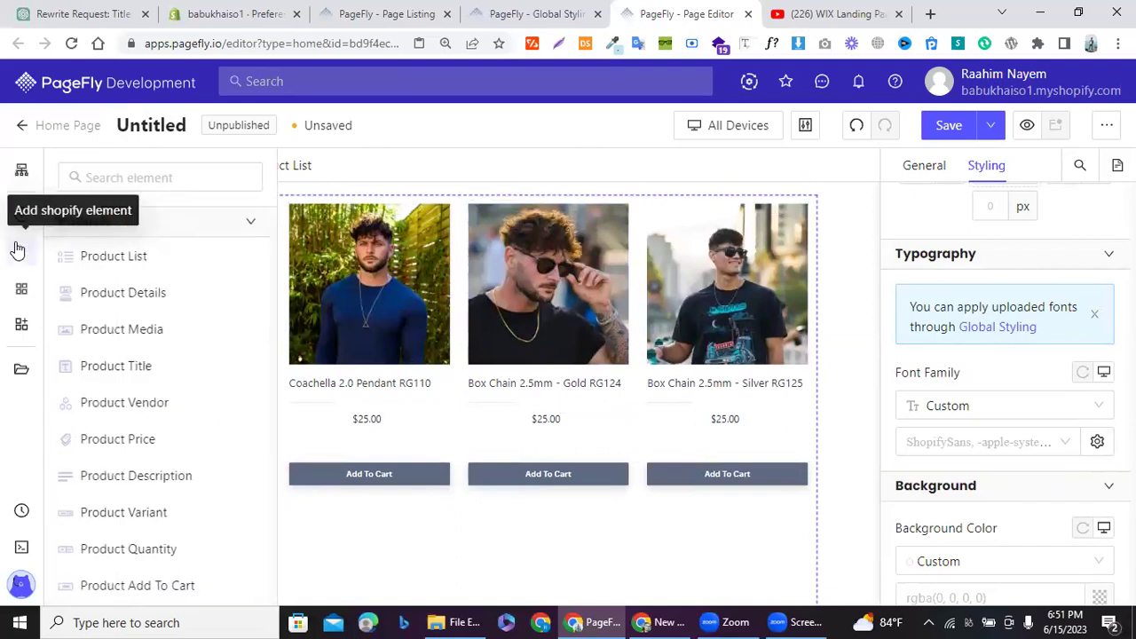
{"action": "mouse_move", "coordinate": [136, 302]}
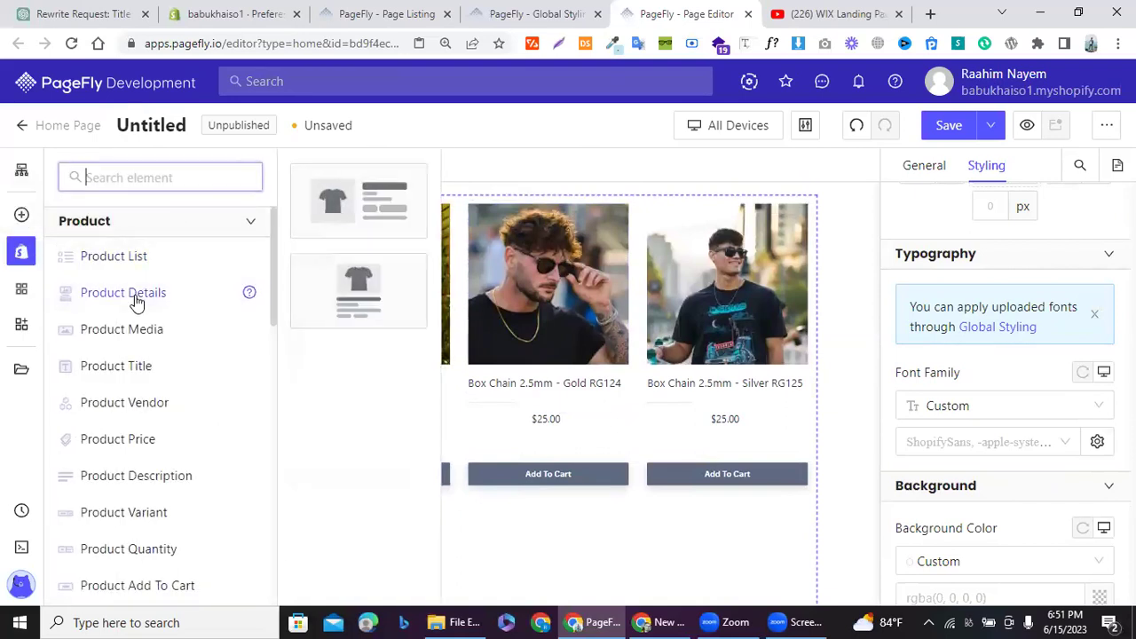
{"action": "left_click", "coordinate": [335, 215]}
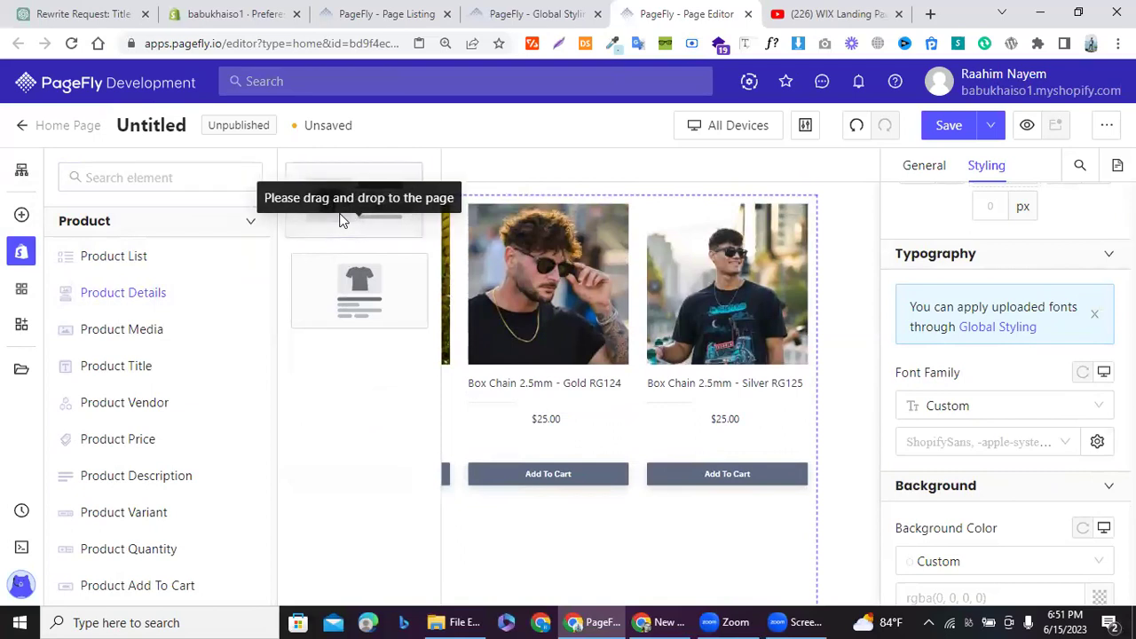
{"action": "left_click_drag", "start_coordinate": [622, 521], "coordinate": [479, 545]}
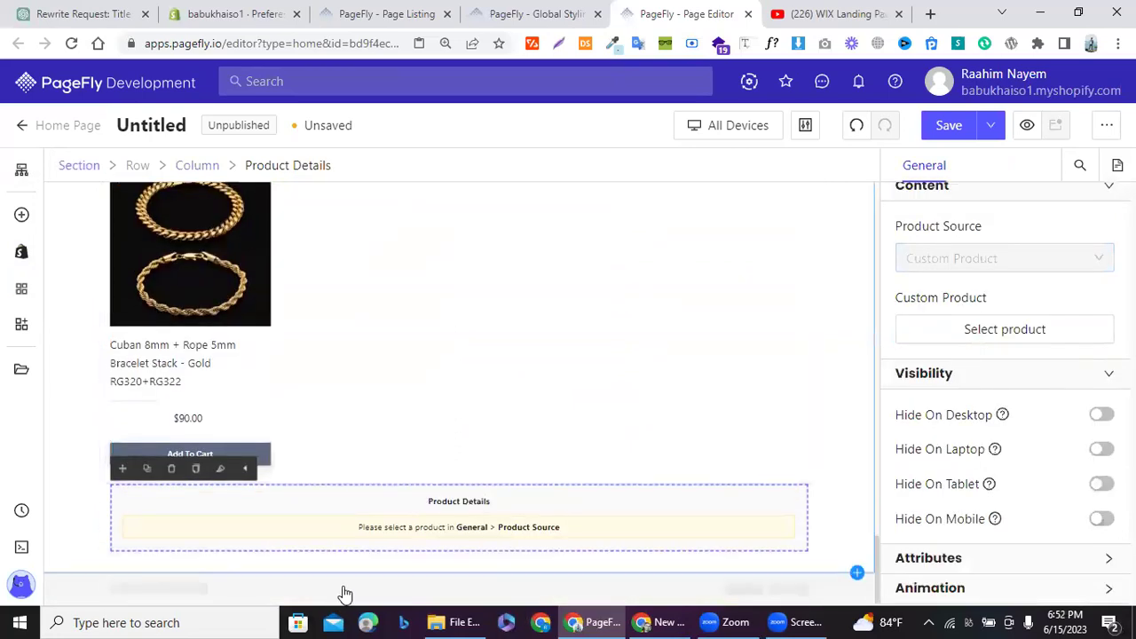
Step: Assign the product 2 Day Juice Cleanse Diet to the Product Details element and look through its content
{"action": "left_click", "coordinate": [915, 344]}
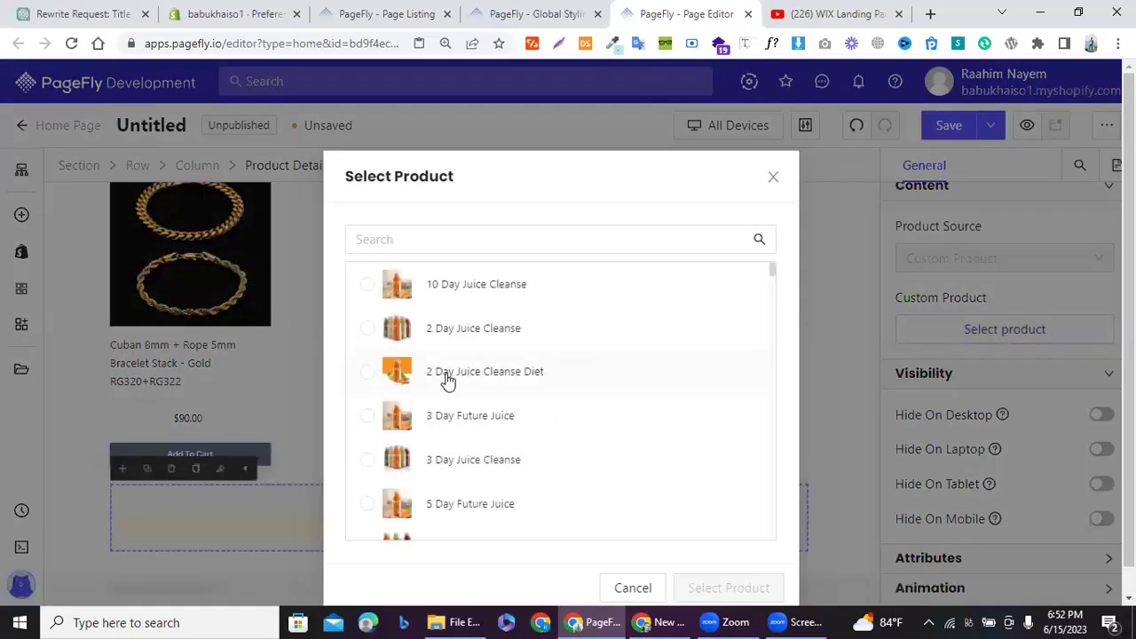
{"action": "left_click", "coordinate": [449, 379]}
{"action": "left_click", "coordinate": [776, 585]}
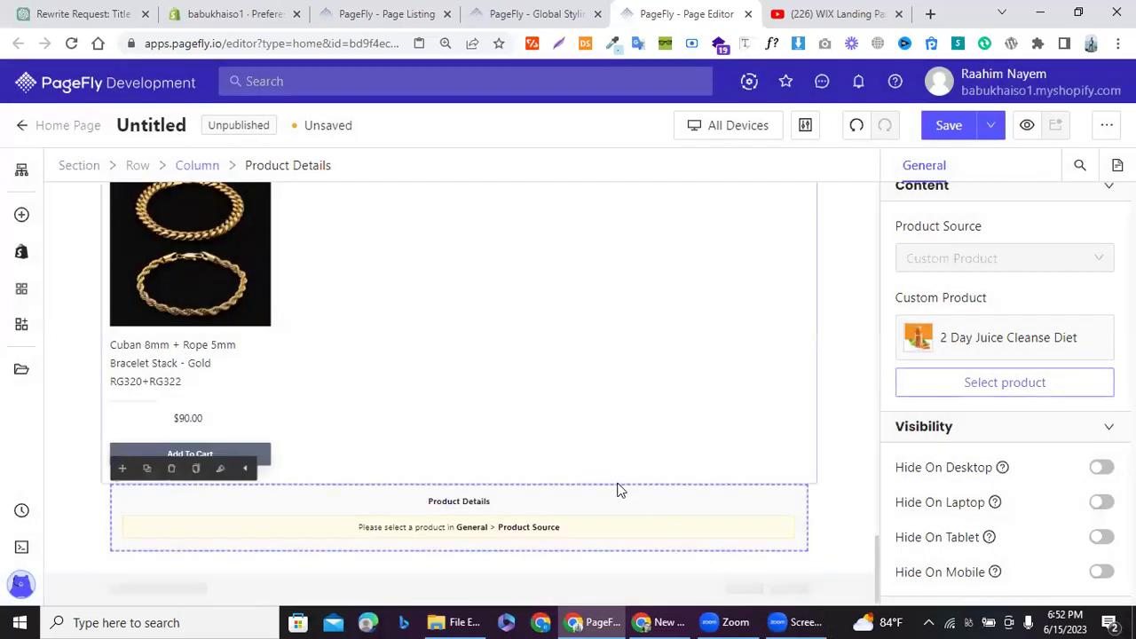
{"action": "scroll", "coordinate": [619, 490], "scroll_direction": "down", "scroll_amount": 6}
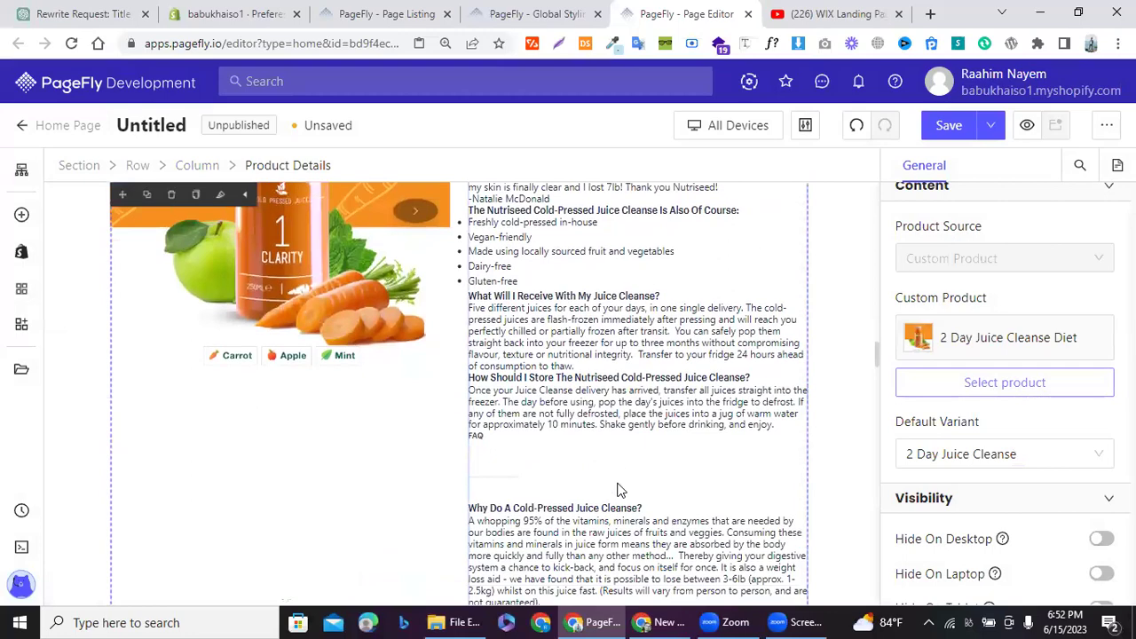
Step: Read through the juice cleanse product's full description in the Product Details element and select the Product Description element
{"action": "scroll", "coordinate": [618, 490], "scroll_direction": "down", "scroll_amount": 10}
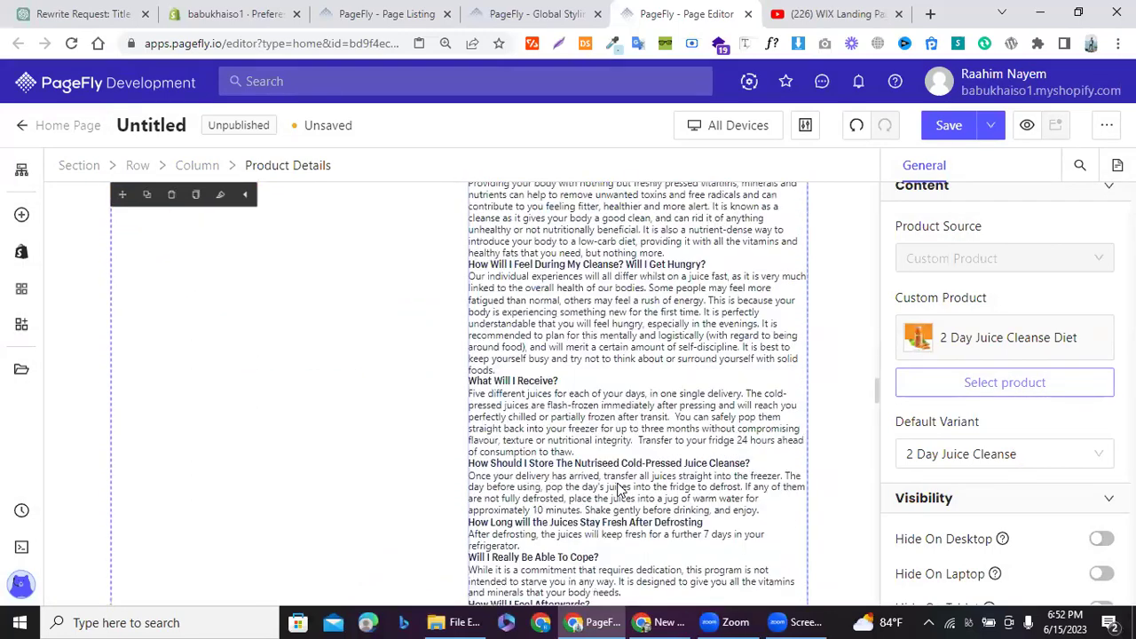
{"action": "scroll", "coordinate": [618, 490], "scroll_direction": "up", "scroll_amount": 10}
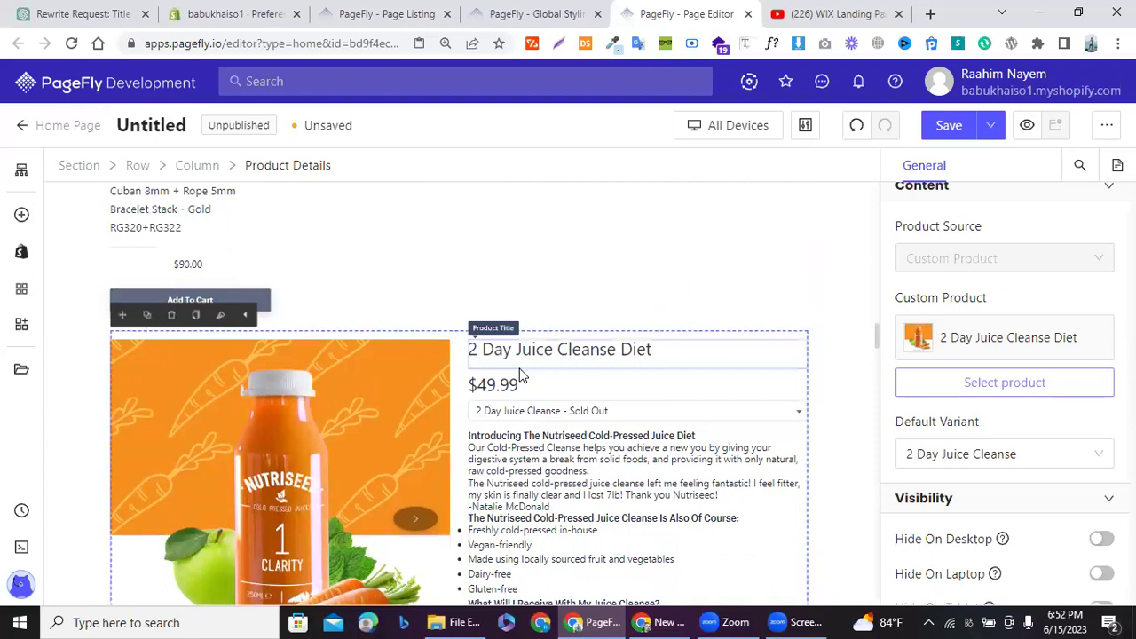
{"action": "scroll", "coordinate": [520, 376], "scroll_direction": "down", "scroll_amount": 2}
{"action": "scroll", "coordinate": [521, 376], "scroll_direction": "down", "scroll_amount": 2}
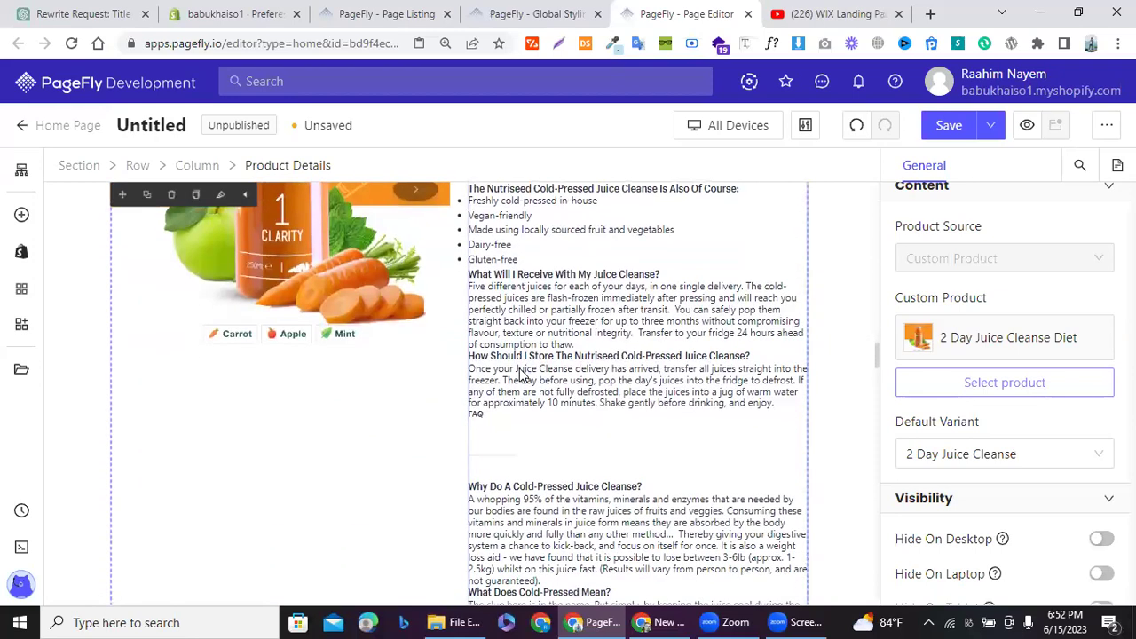
{"action": "scroll", "coordinate": [521, 376], "scroll_direction": "down", "scroll_amount": 2}
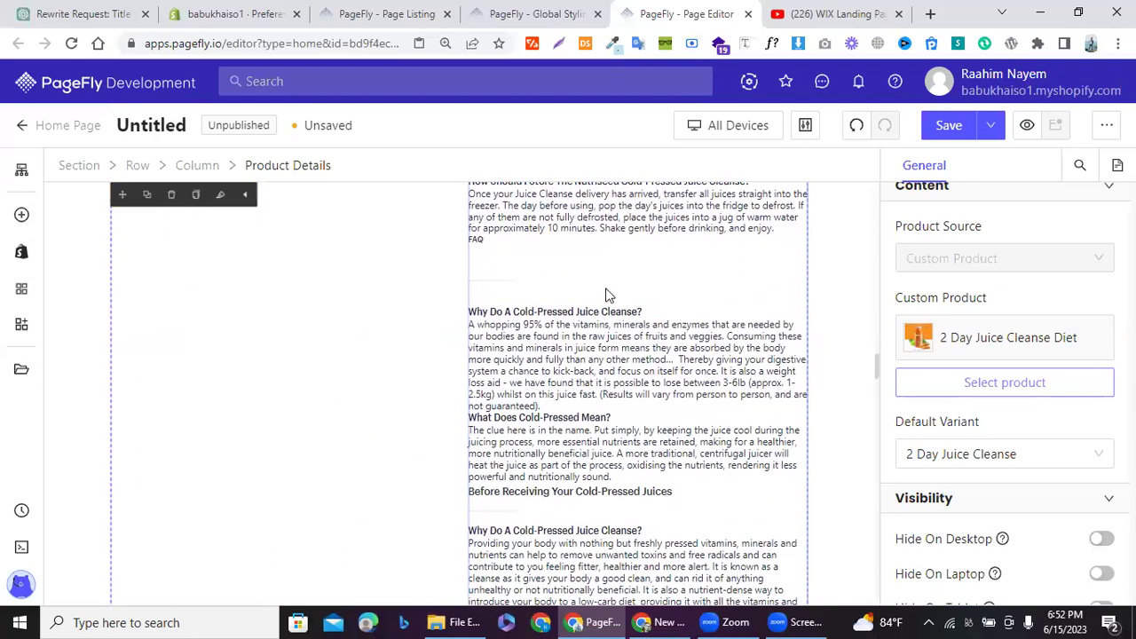
{"action": "scroll", "coordinate": [561, 303], "scroll_direction": "up", "scroll_amount": 2}
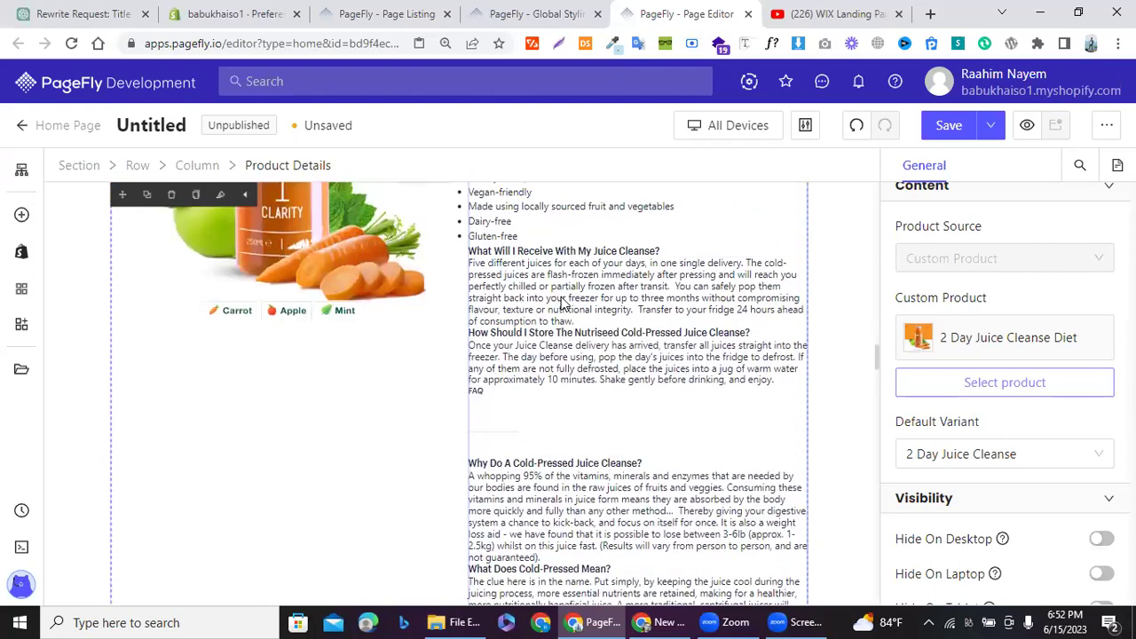
{"action": "scroll", "coordinate": [559, 293], "scroll_direction": "up", "scroll_amount": 2}
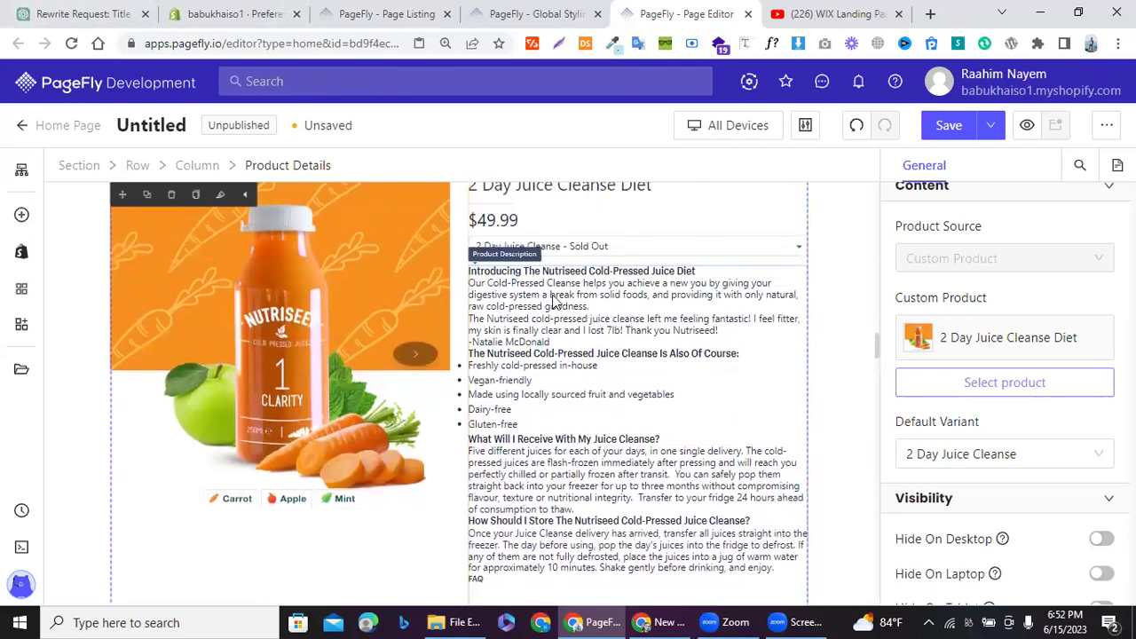
{"action": "left_click", "coordinate": [500, 296]}
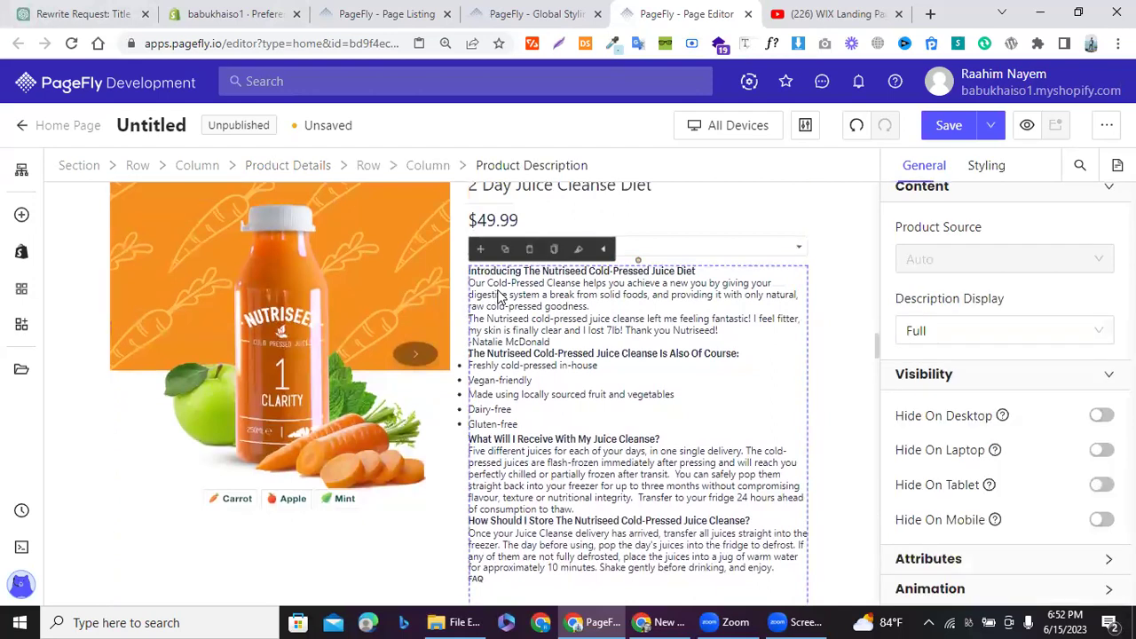
Step: Set the product description's display to Compact with a description length of 44 words
{"action": "scroll", "coordinate": [500, 296], "scroll_direction": "down", "scroll_amount": 5}
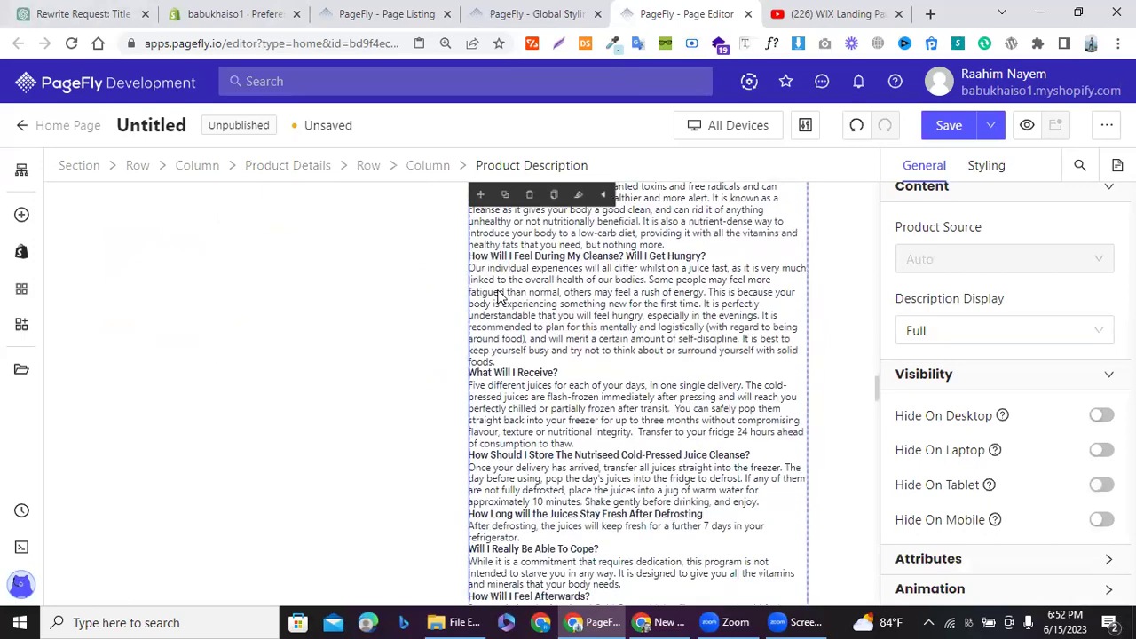
{"action": "scroll", "coordinate": [499, 295], "scroll_direction": "down", "scroll_amount": 3}
{"action": "scroll", "coordinate": [499, 295], "scroll_direction": "up", "scroll_amount": 5}
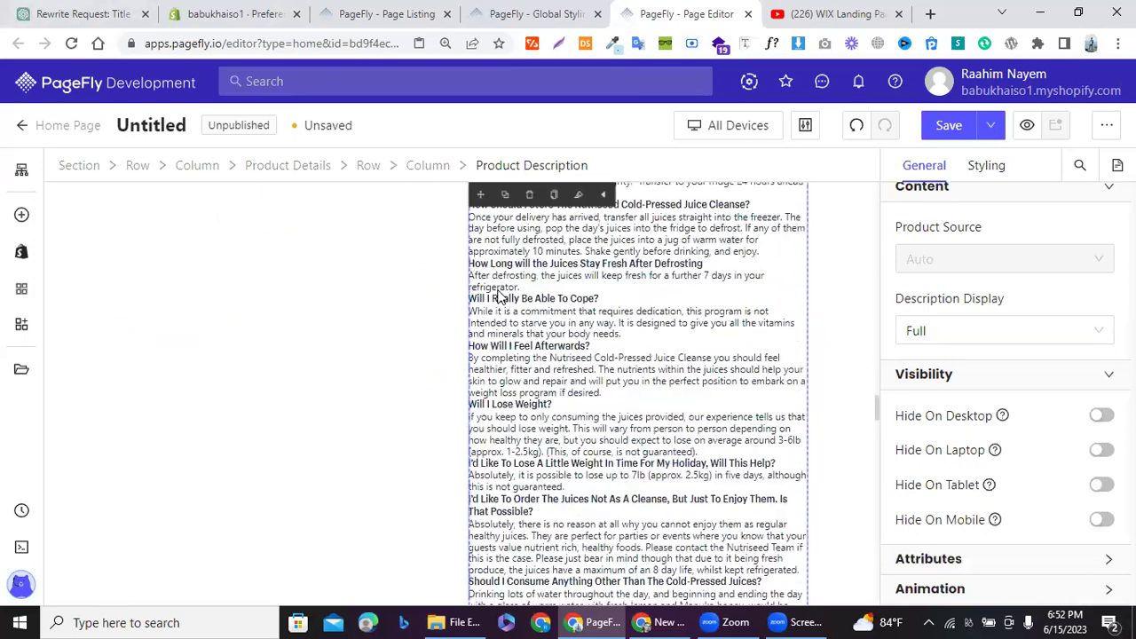
{"action": "scroll", "coordinate": [500, 296], "scroll_direction": "up", "scroll_amount": 10}
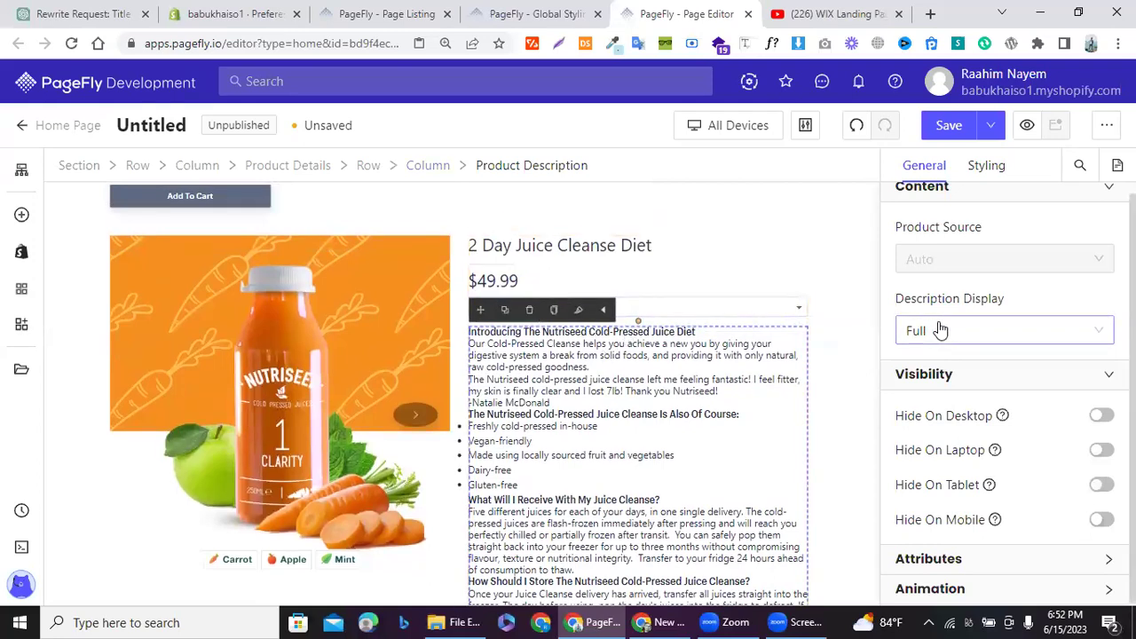
{"action": "left_click_drag", "start_coordinate": [1004, 299], "coordinate": [903, 300]}
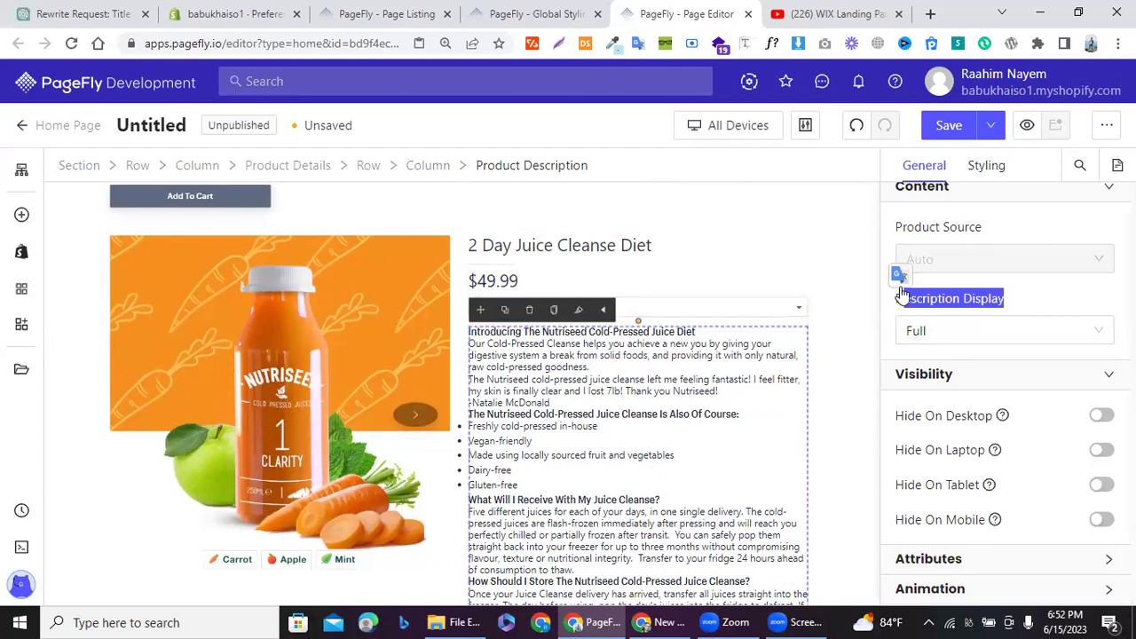
{"action": "left_click", "coordinate": [913, 333]}
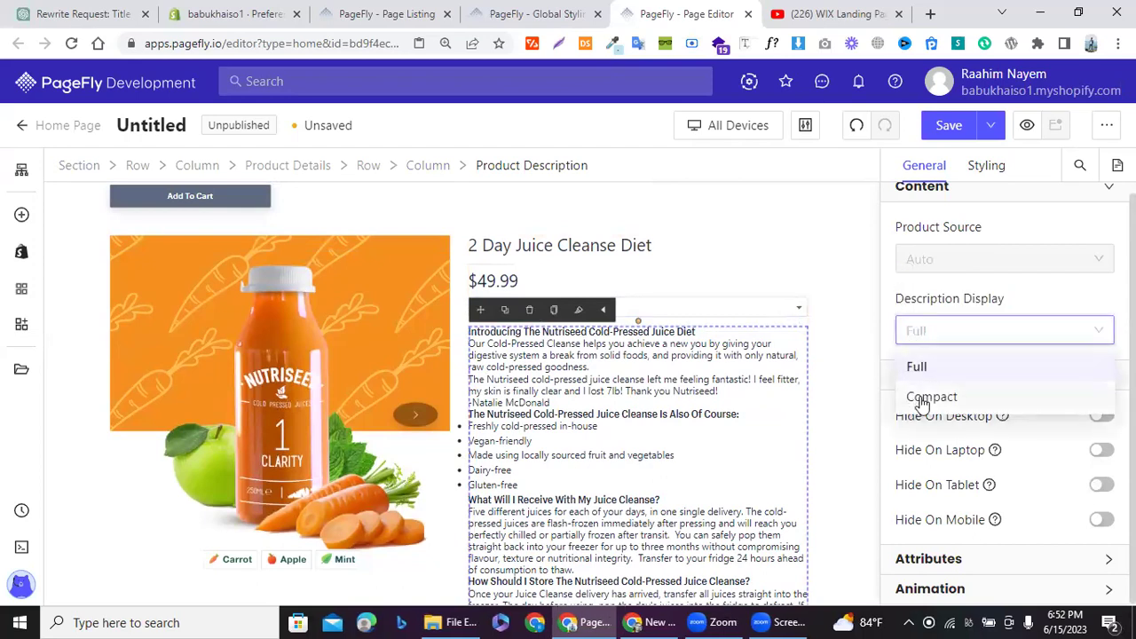
{"action": "left_click", "coordinate": [923, 399]}
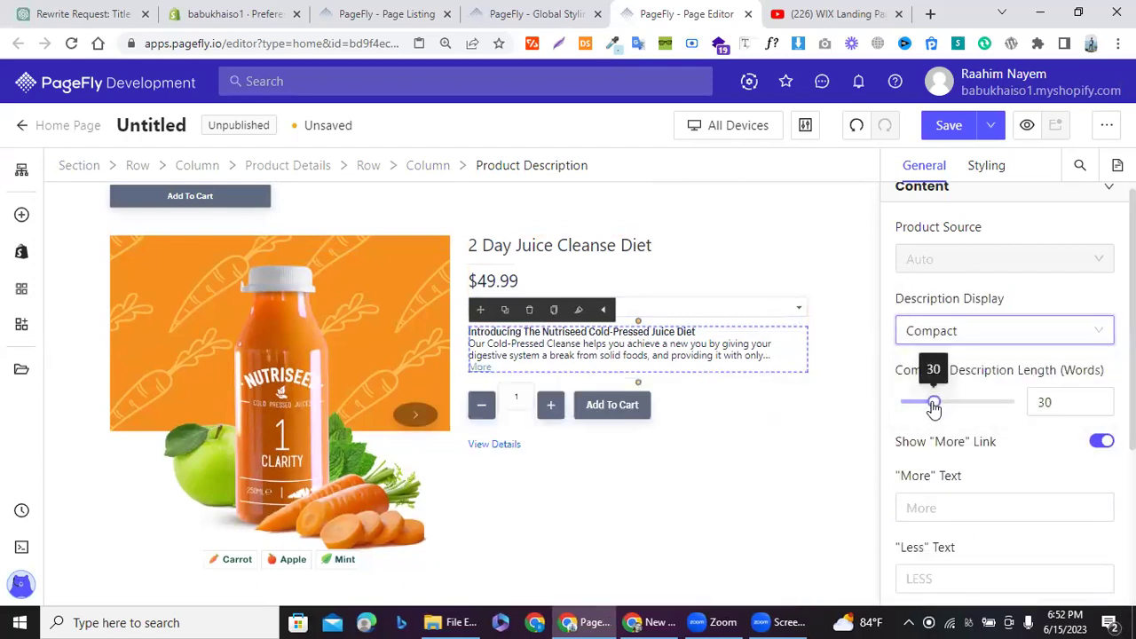
{"action": "left_click_drag", "start_coordinate": [936, 406], "coordinate": [950, 403]}
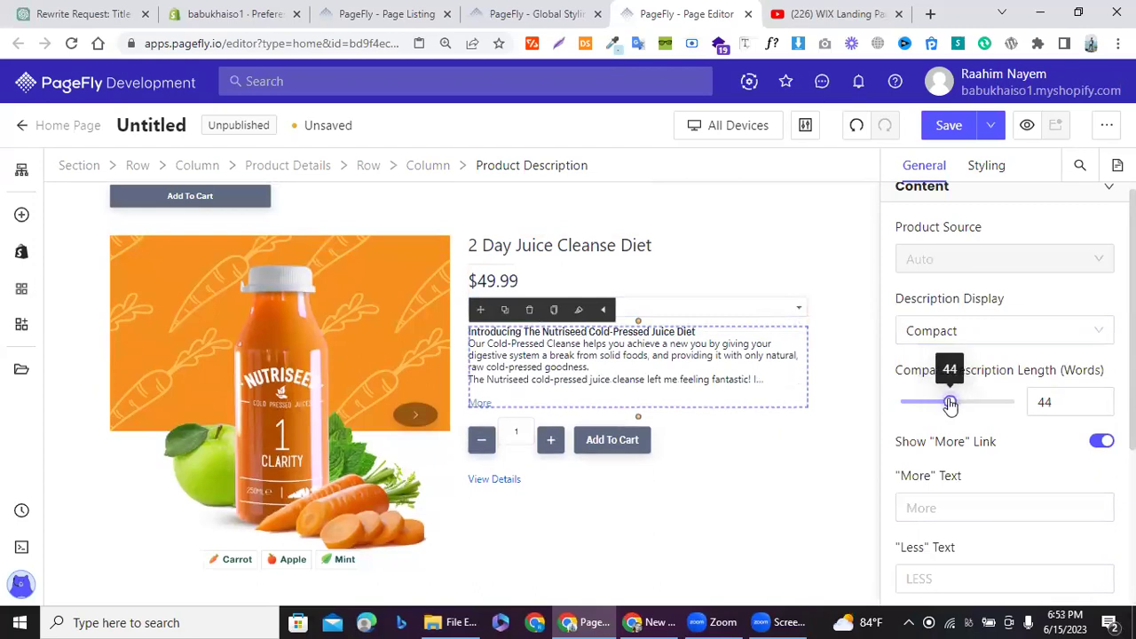
Step: Set the product description's "More" text to "read more" and open the element's styling settings
{"action": "left_click", "coordinate": [911, 510]}
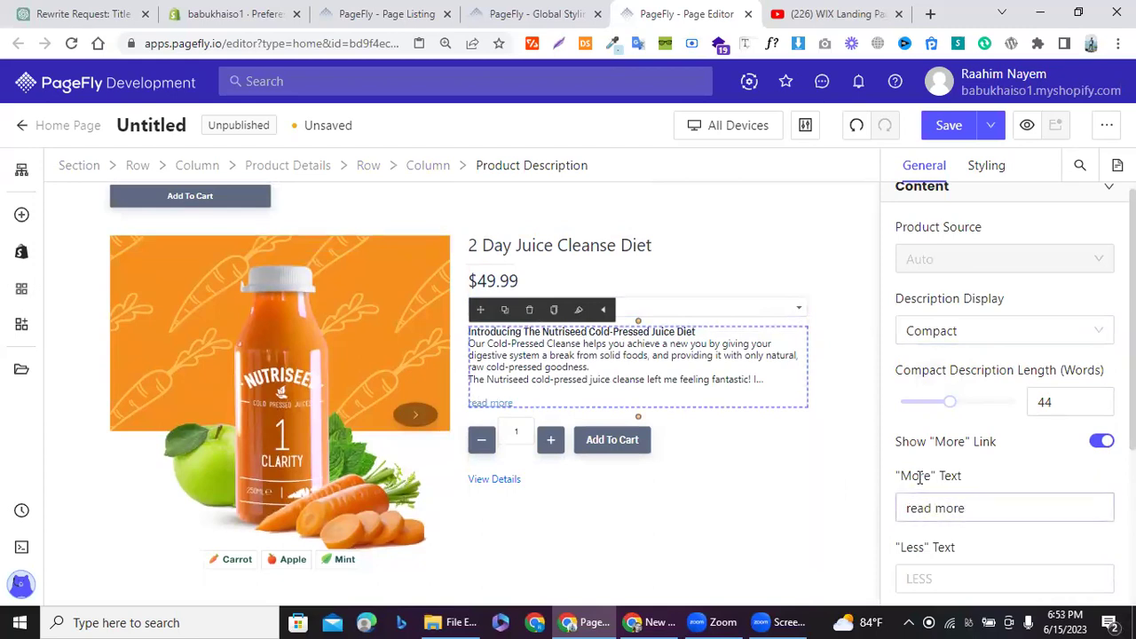
{"action": "scroll", "coordinate": [1002, 443], "scroll_direction": "down", "scroll_amount": 1}
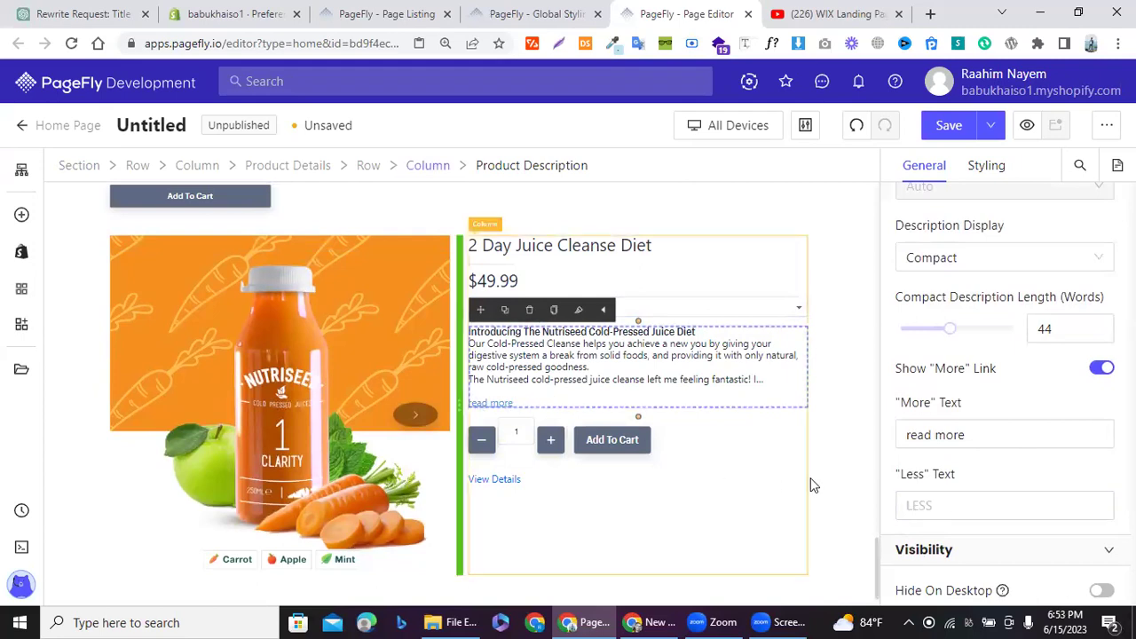
{"action": "scroll", "coordinate": [923, 397], "scroll_direction": "up", "scroll_amount": 1}
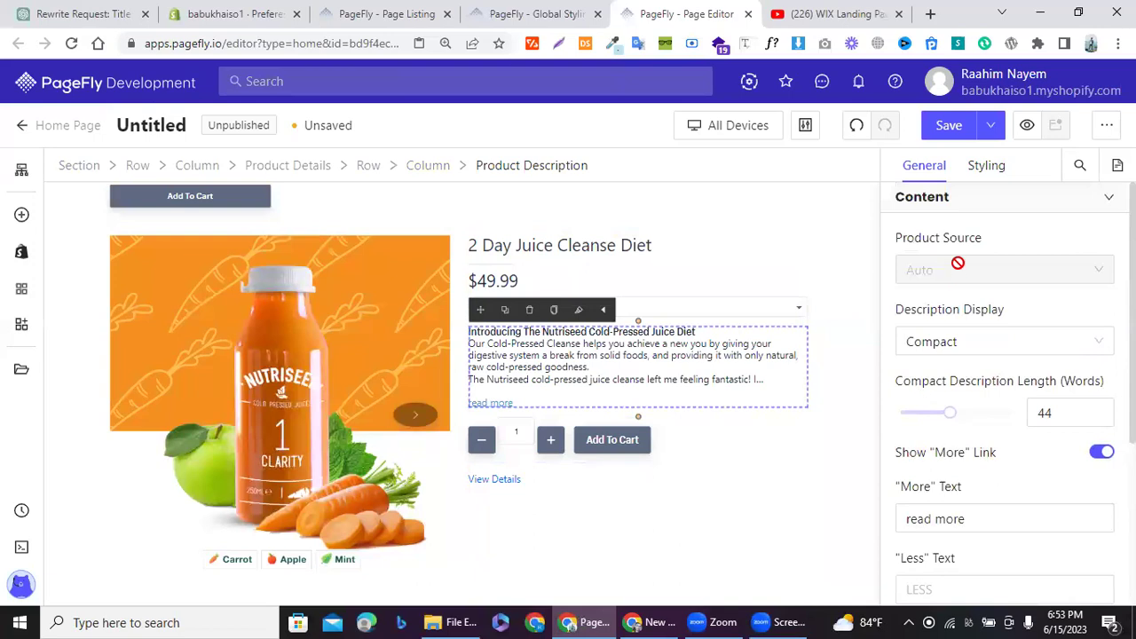
{"action": "left_click", "coordinate": [989, 173]}
{"action": "scroll", "coordinate": [428, 334], "scroll_direction": "down", "scroll_amount": 1}
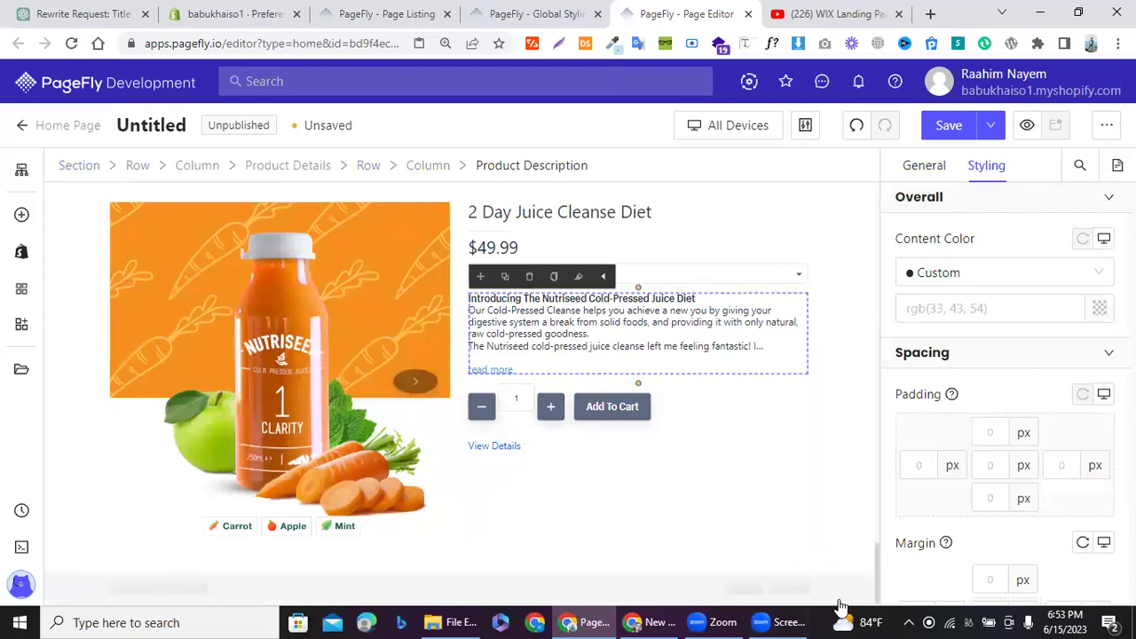
Step: Open the pre-made section library to add a new section below the 2 Day Juice Cleanse Diet section
{"action": "mouse_move", "coordinate": [853, 574]}
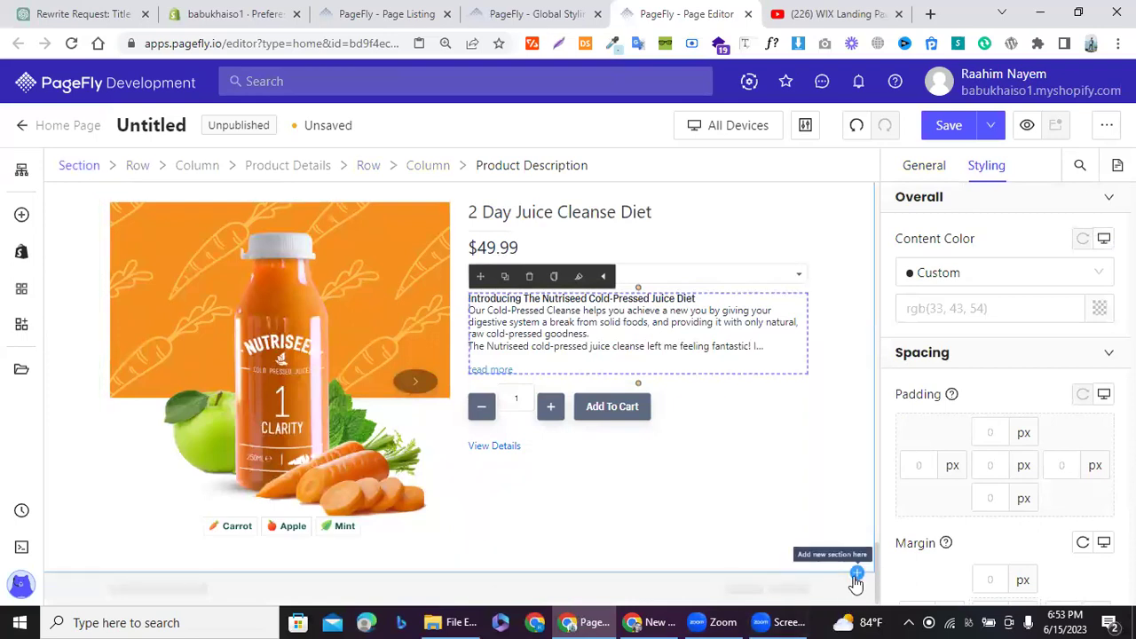
{"action": "left_click", "coordinate": [853, 581]}
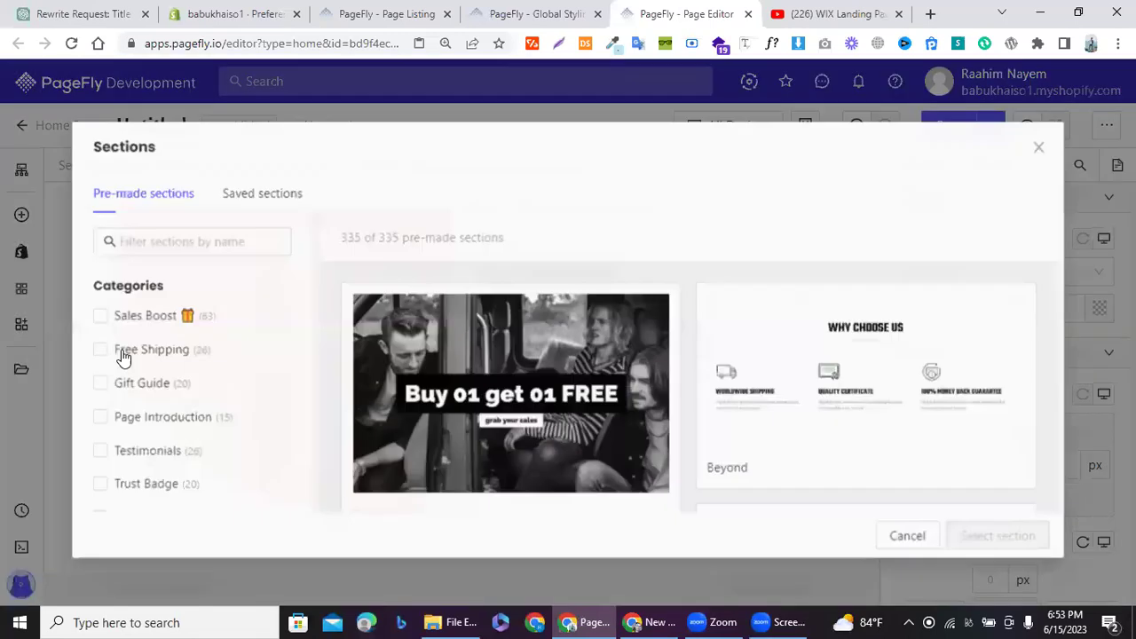
{"action": "scroll", "coordinate": [142, 457], "scroll_direction": "down", "scroll_amount": 1}
{"action": "scroll", "coordinate": [142, 457], "scroll_direction": "down", "scroll_amount": 5}
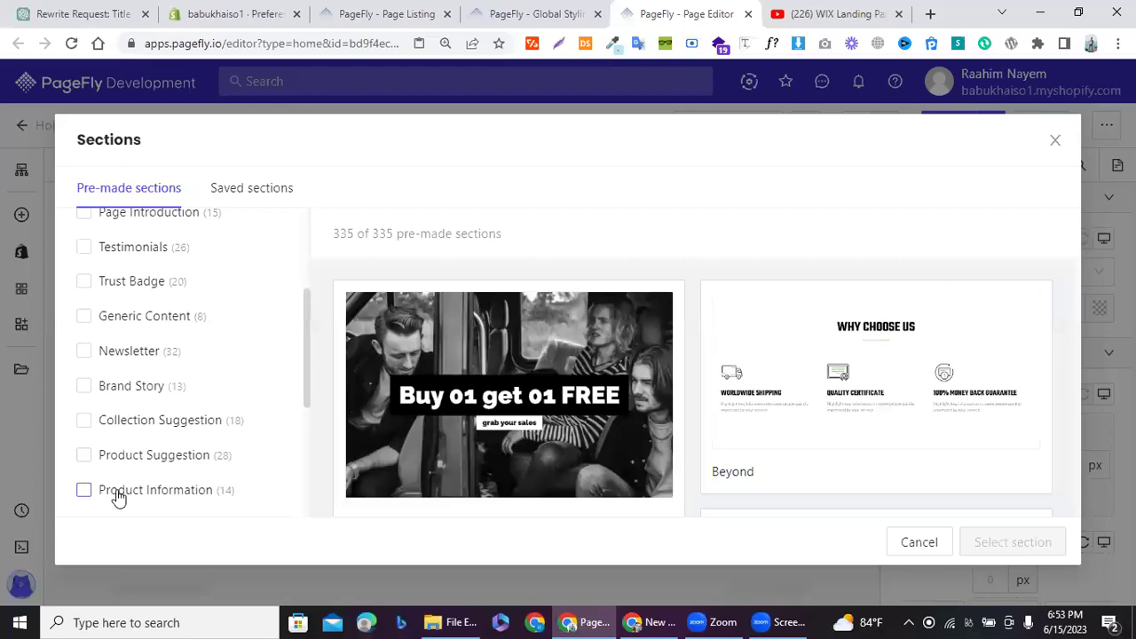
Step: Browse the pre-made sections in the Product Information category and in the FAQs category
{"action": "left_click", "coordinate": [117, 497]}
{"action": "scroll", "coordinate": [588, 355], "scroll_direction": "down", "scroll_amount": 2}
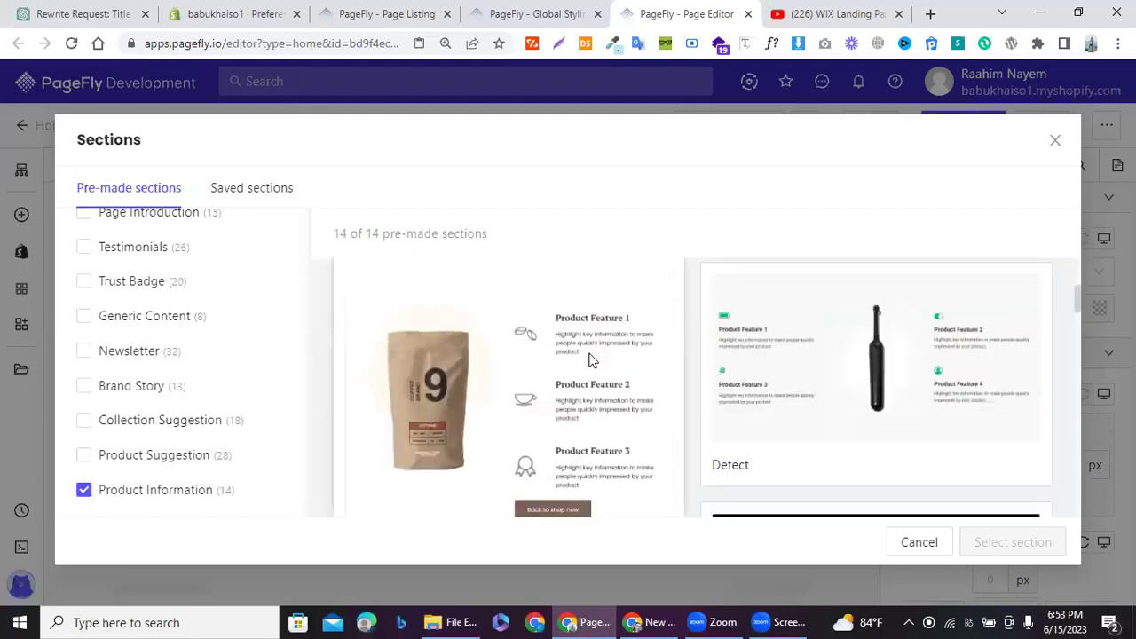
{"action": "scroll", "coordinate": [590, 357], "scroll_direction": "down", "scroll_amount": 8}
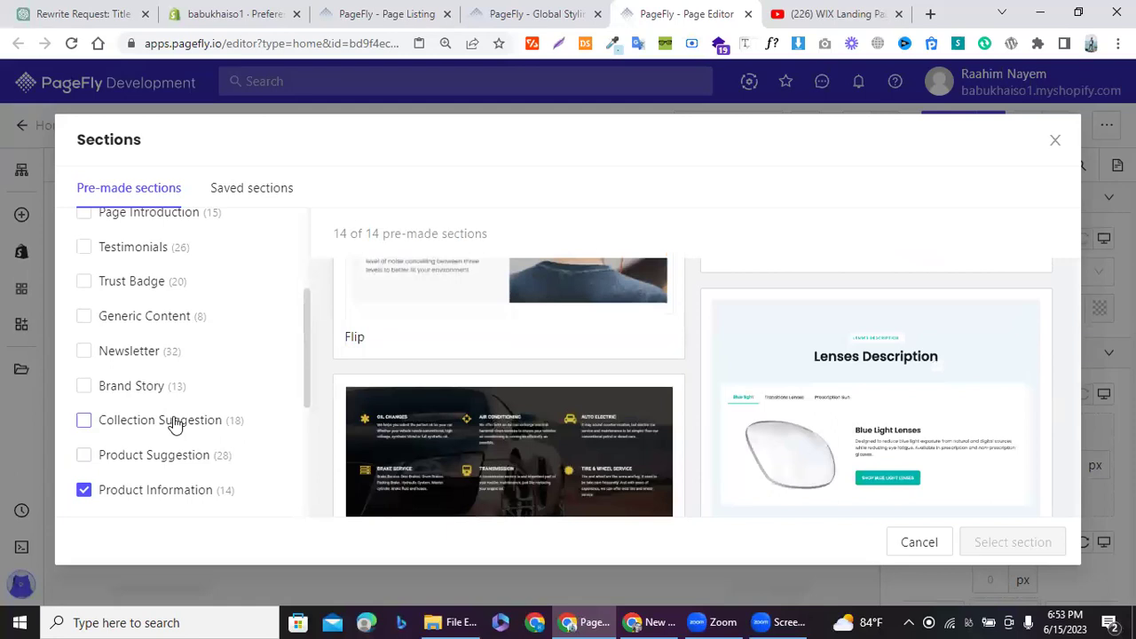
{"action": "scroll", "coordinate": [175, 426], "scroll_direction": "down", "scroll_amount": 3}
{"action": "left_click", "coordinate": [82, 264]}
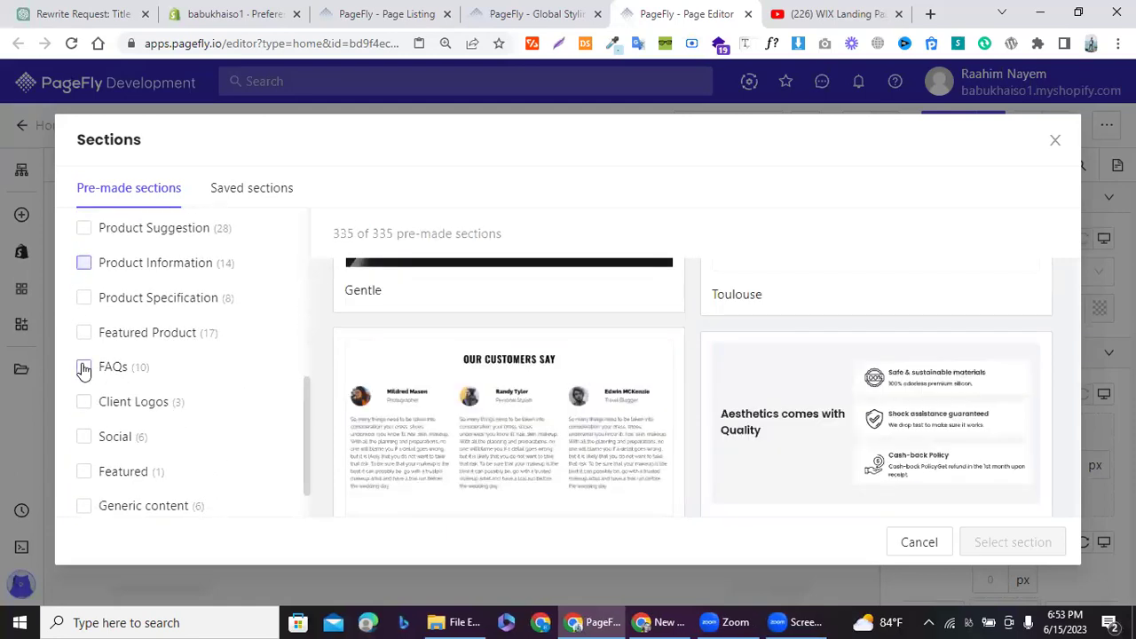
{"action": "left_click", "coordinate": [84, 368]}
{"action": "scroll", "coordinate": [485, 338], "scroll_direction": "up", "scroll_amount": 2}
{"action": "scroll", "coordinate": [484, 338], "scroll_direction": "up", "scroll_amount": 4}
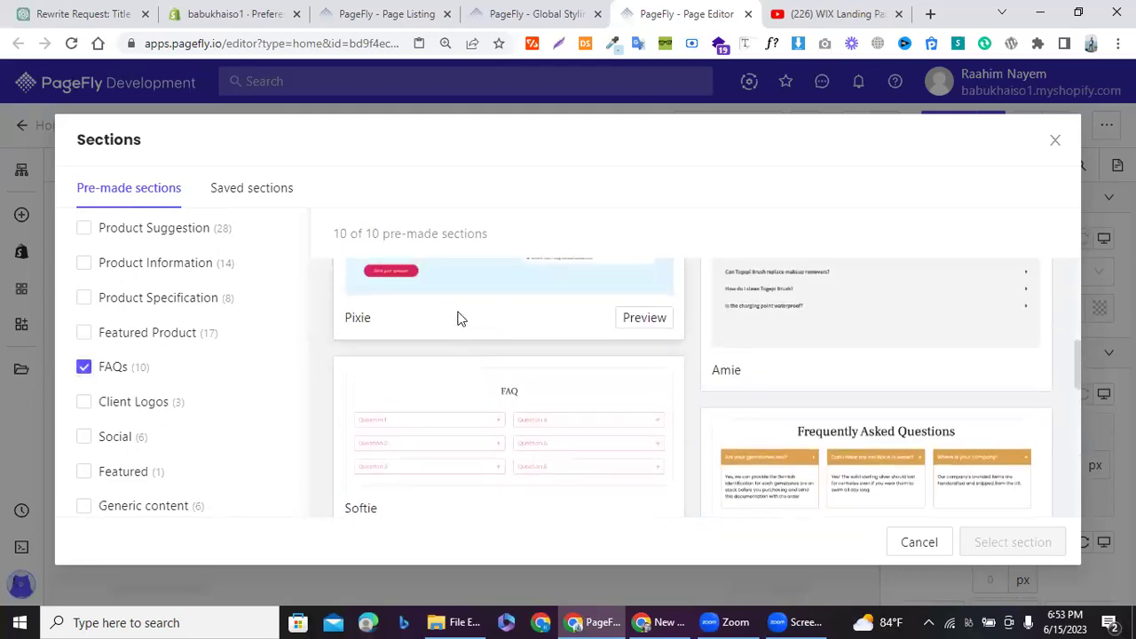
{"action": "scroll", "coordinate": [458, 318], "scroll_direction": "up", "scroll_amount": 5}
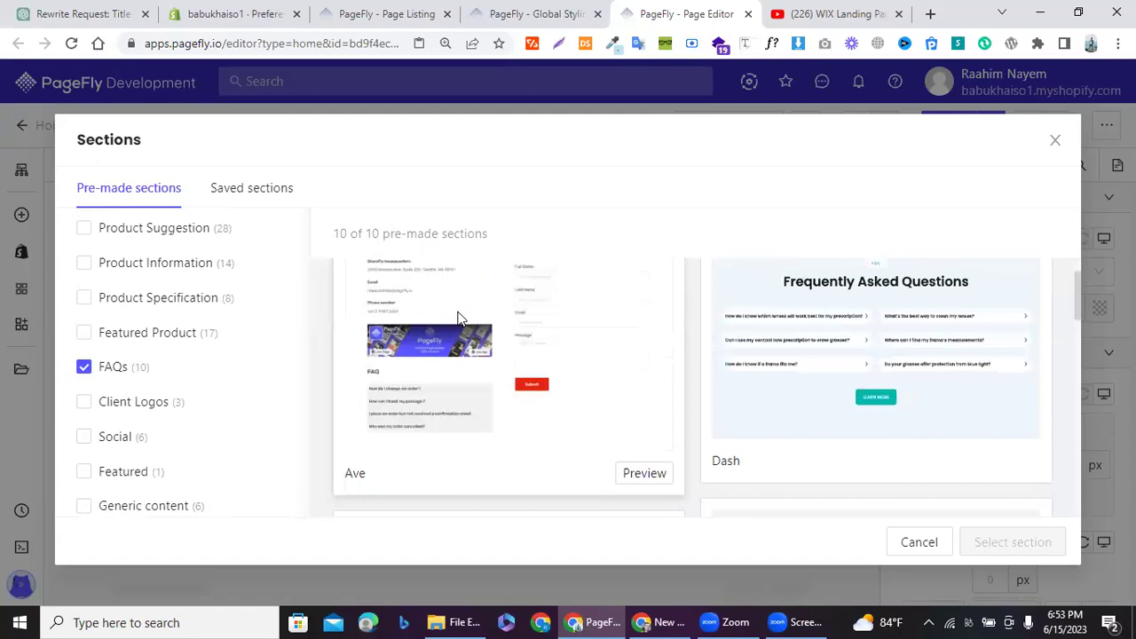
{"action": "scroll", "coordinate": [458, 317], "scroll_direction": "up", "scroll_amount": 1}
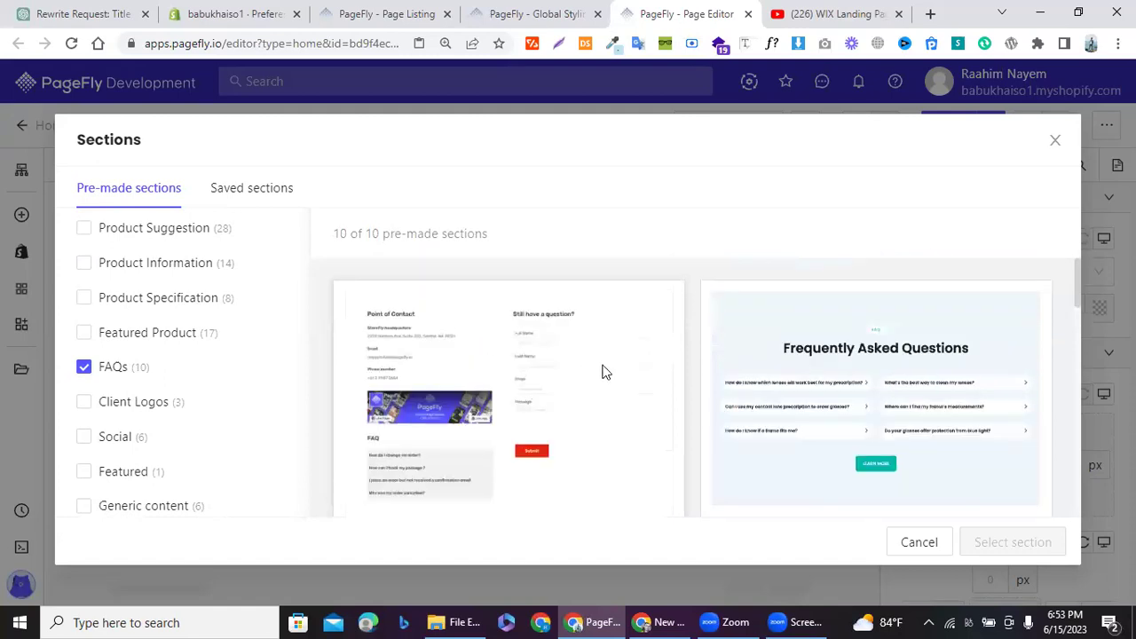
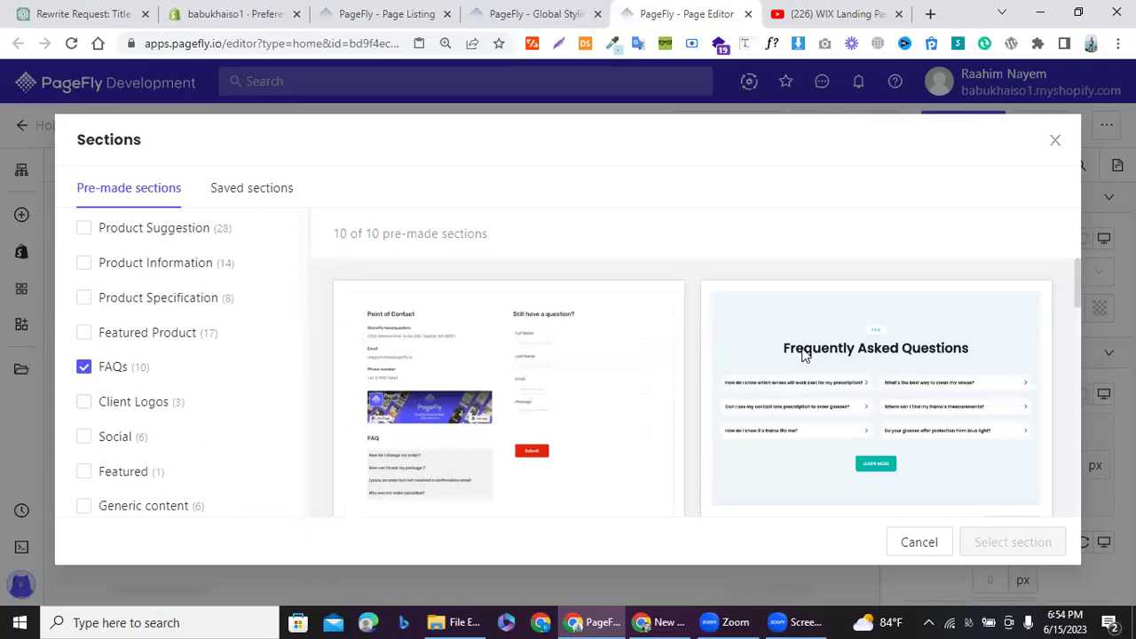
Step: Filter the pre-made sections to Featured Product only and insert the Avado section into the page
{"action": "left_click", "coordinate": [84, 366]}
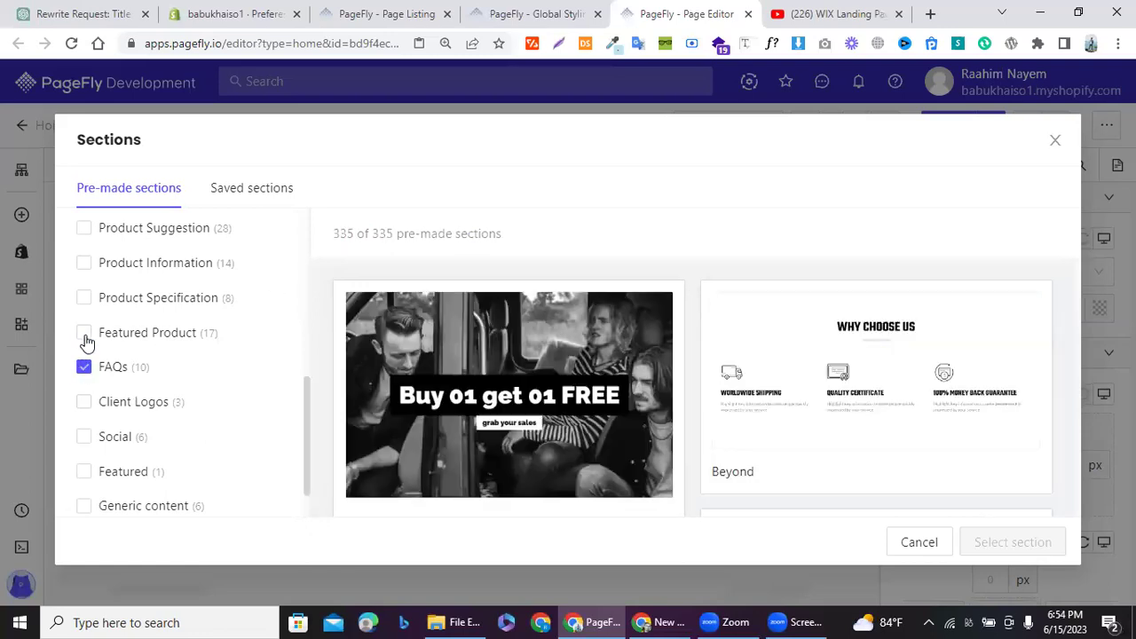
{"action": "left_click", "coordinate": [108, 339]}
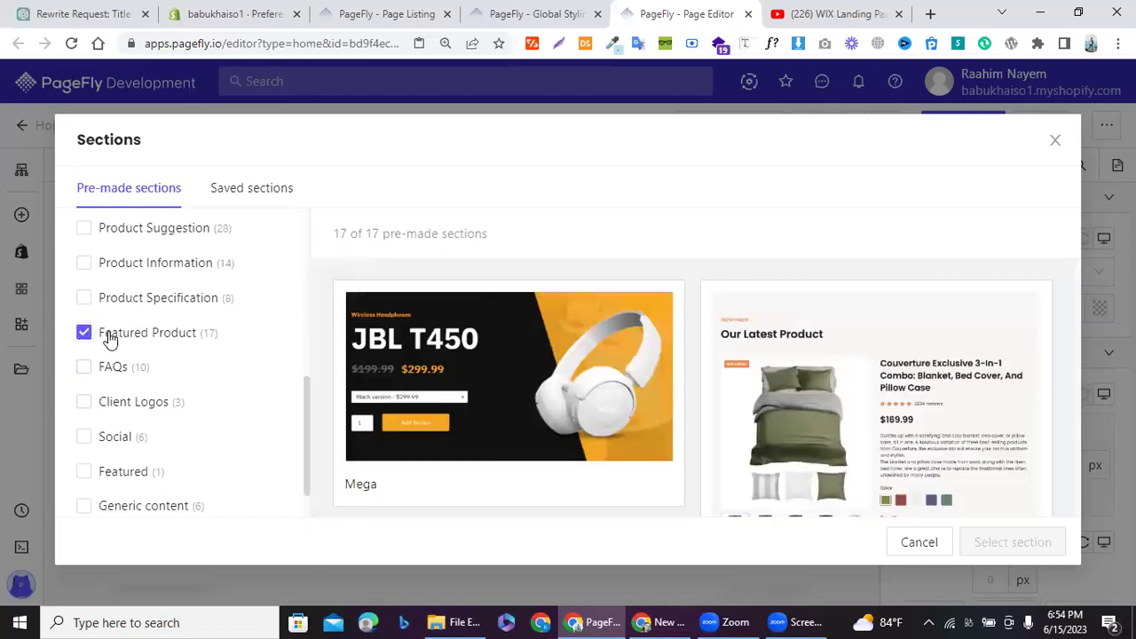
{"action": "scroll", "coordinate": [652, 412], "scroll_direction": "down", "scroll_amount": 3}
{"action": "scroll", "coordinate": [652, 413], "scroll_direction": "down", "scroll_amount": 5}
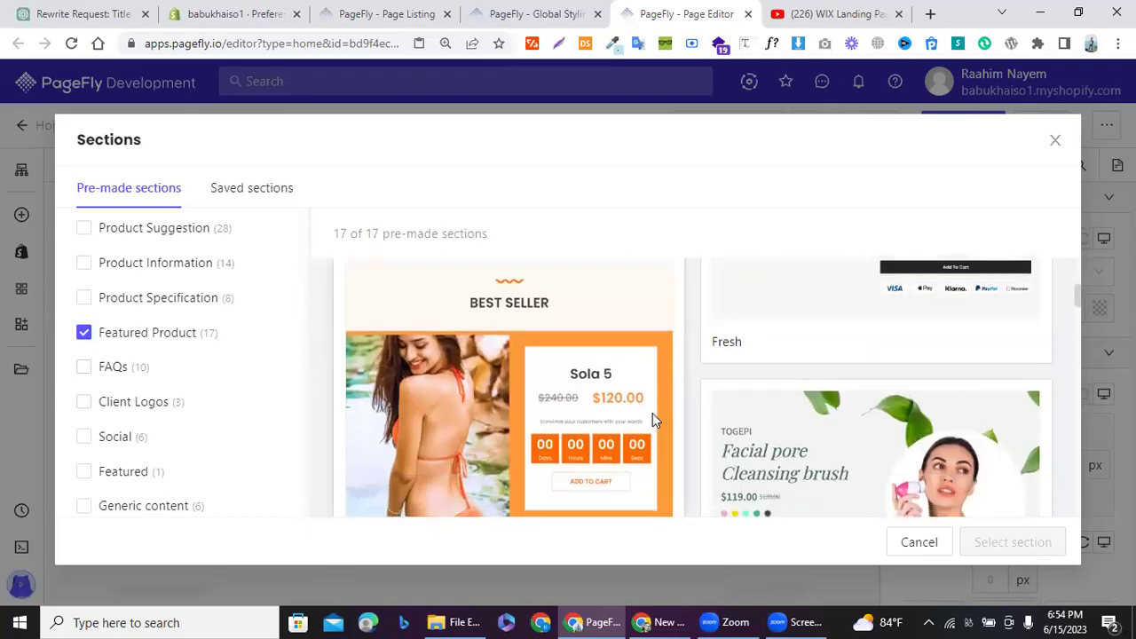
{"action": "scroll", "coordinate": [652, 412], "scroll_direction": "down", "scroll_amount": 2}
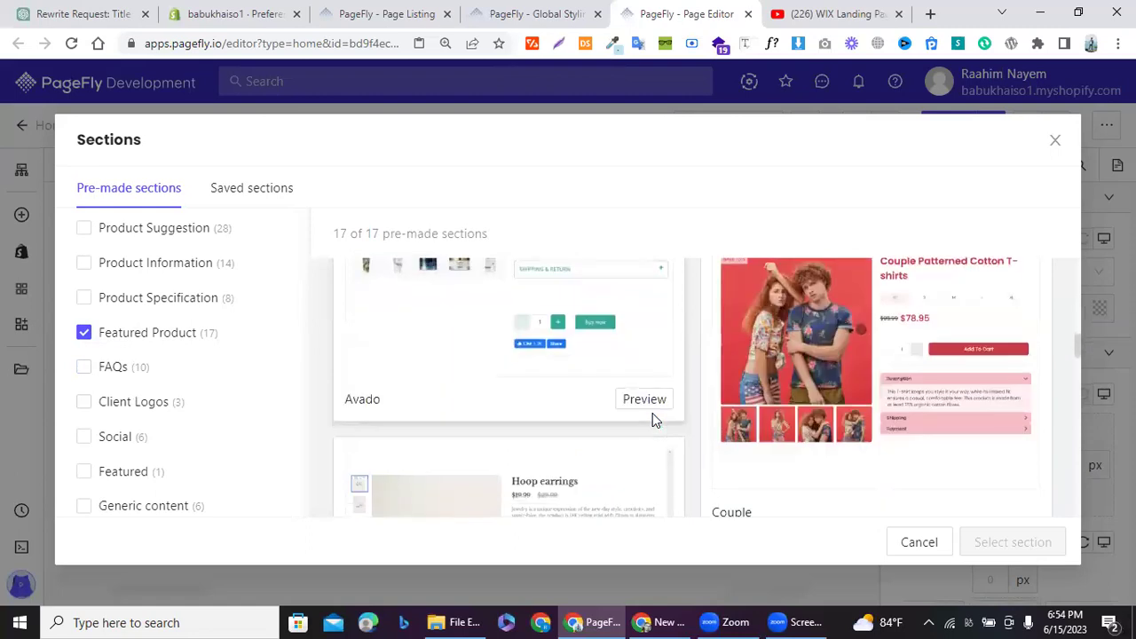
{"action": "scroll", "coordinate": [554, 407], "scroll_direction": "up", "scroll_amount": 2}
{"action": "left_click", "coordinate": [544, 402]}
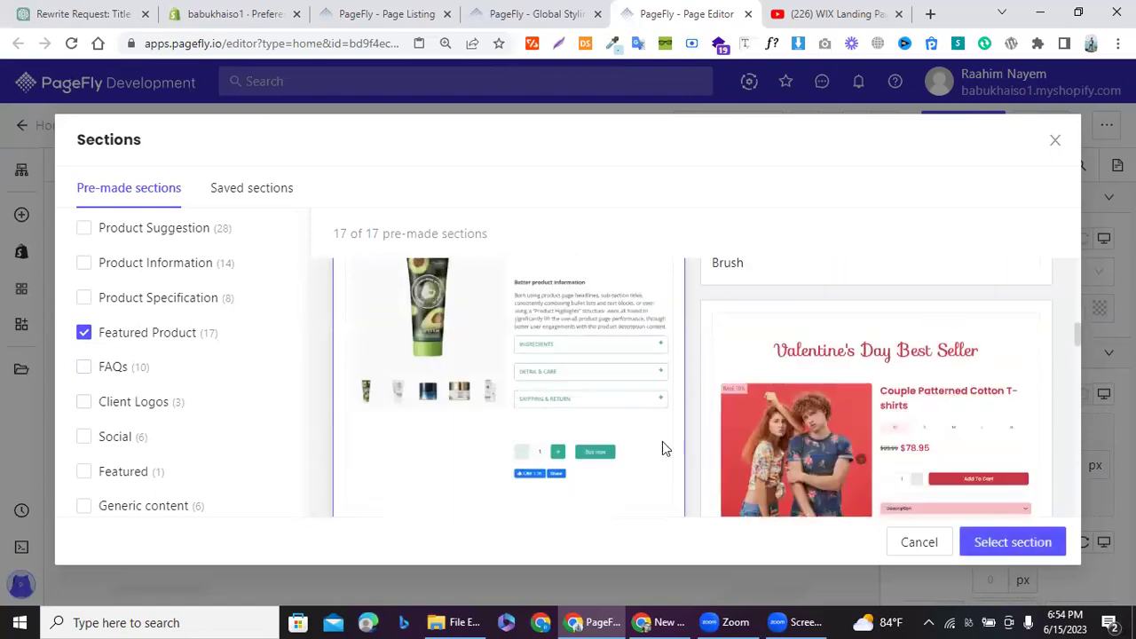
{"action": "left_click", "coordinate": [995, 543]}
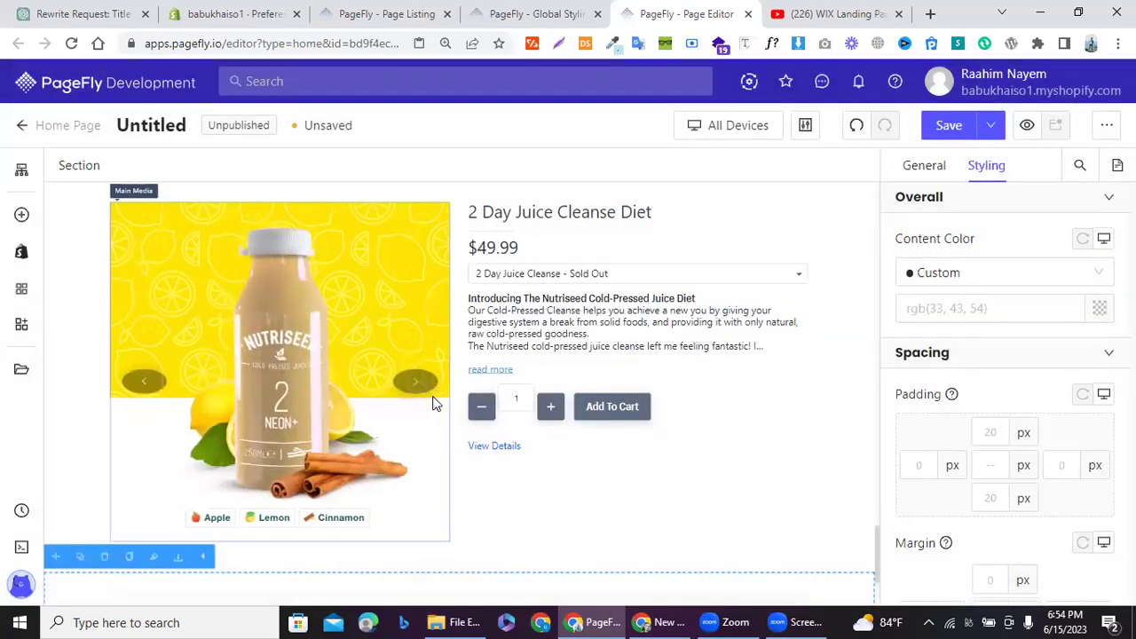
Step: Assign 7 Day Juice Cleanse as the custom product of the new section's Product Details element
{"action": "scroll", "coordinate": [505, 360], "scroll_direction": "down", "scroll_amount": 3}
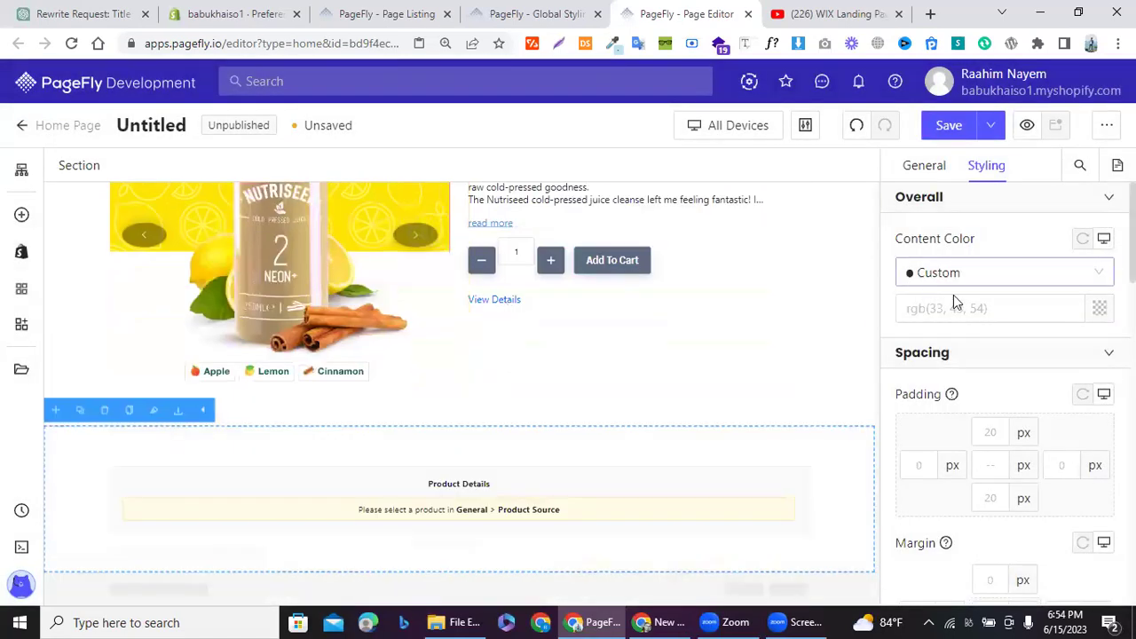
{"action": "left_click", "coordinate": [920, 175]}
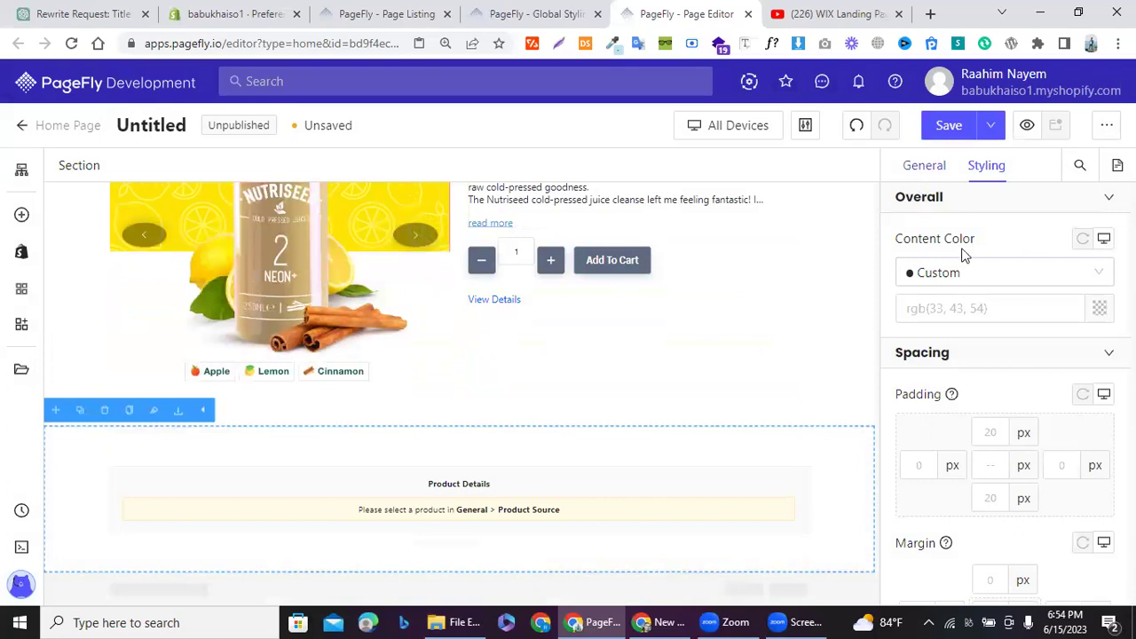
{"action": "left_click", "coordinate": [519, 485]}
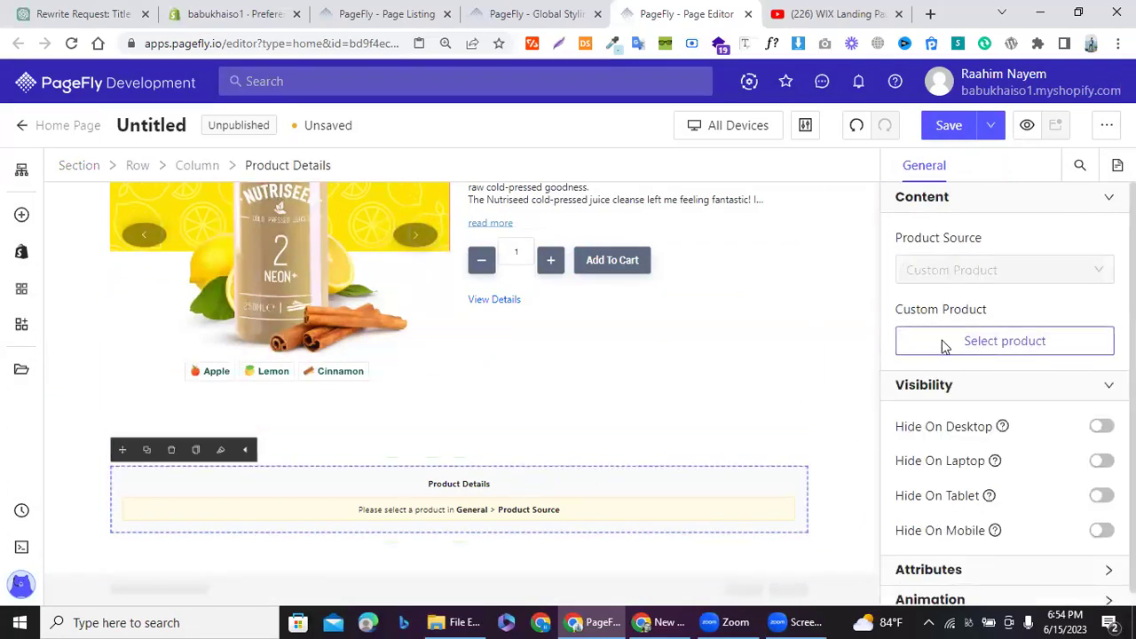
{"action": "left_click", "coordinate": [497, 314]}
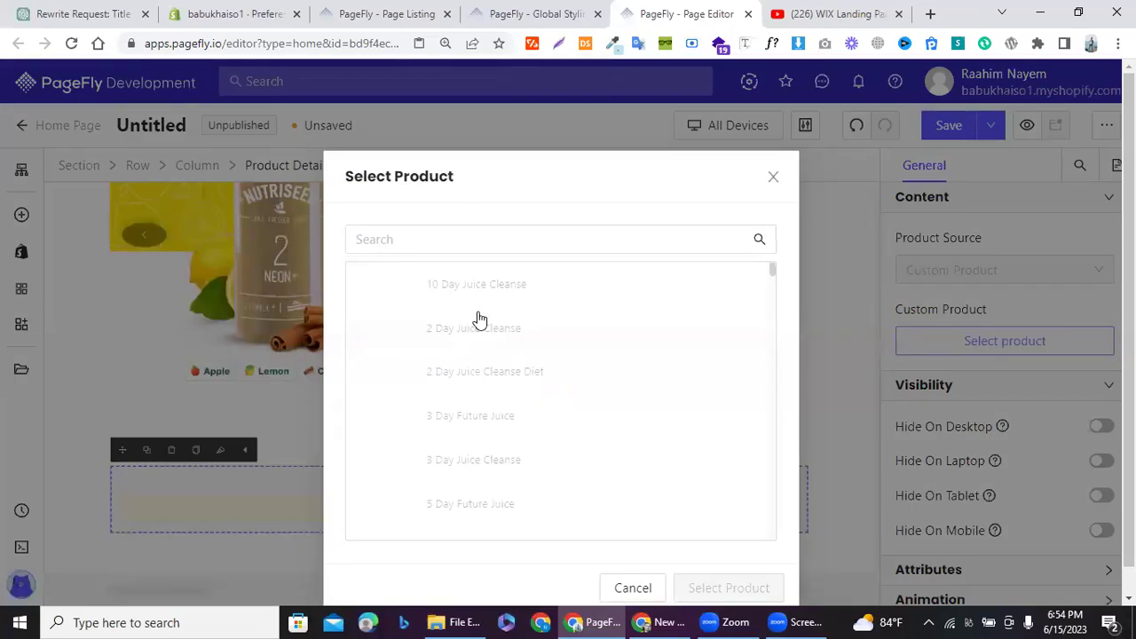
{"action": "scroll", "coordinate": [492, 395], "scroll_direction": "down", "scroll_amount": 3}
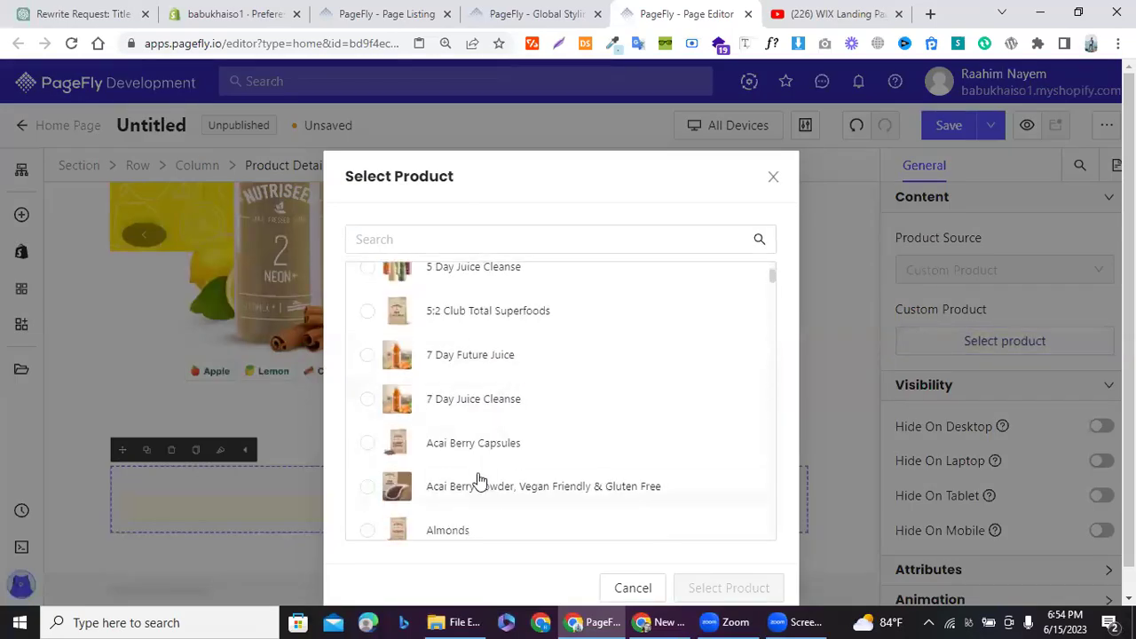
{"action": "left_click", "coordinate": [460, 405]}
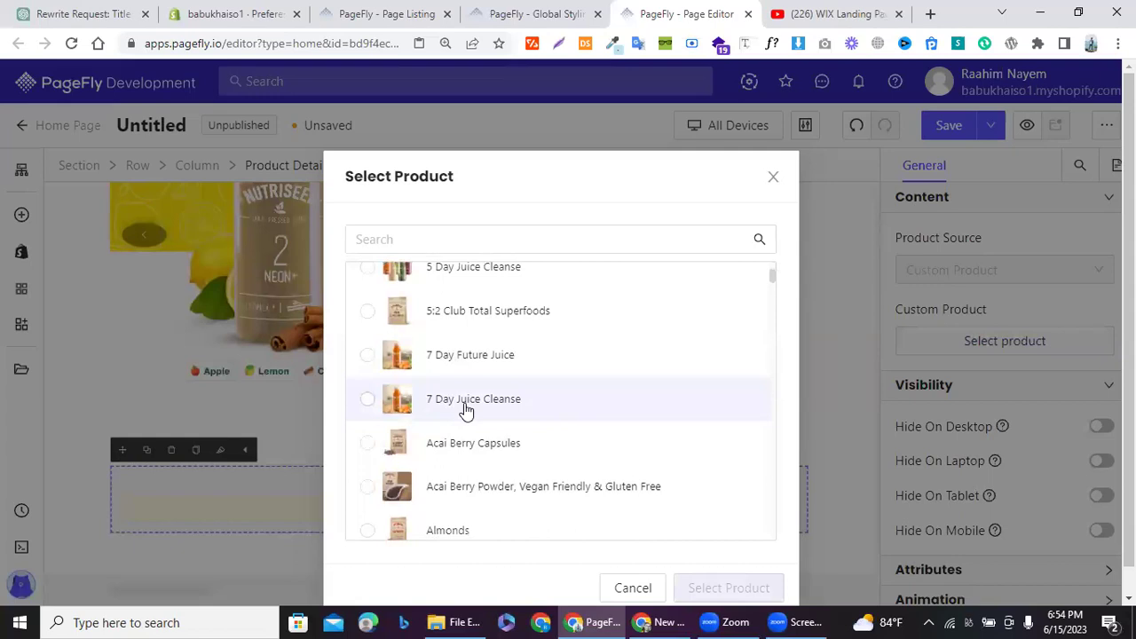
{"action": "left_click", "coordinate": [692, 585]}
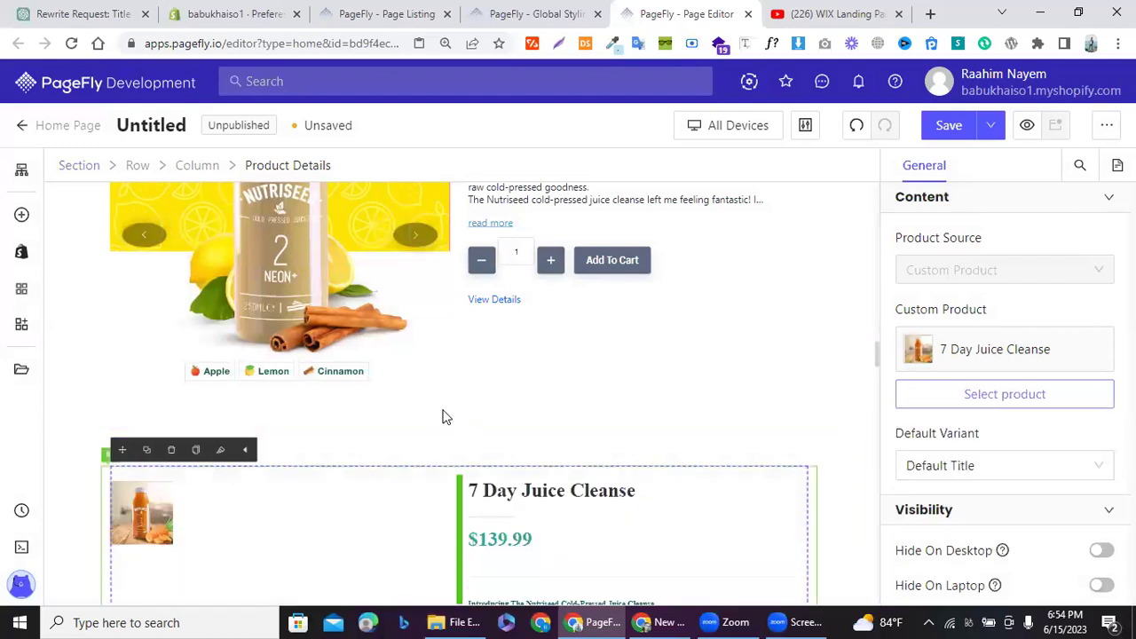
{"action": "scroll", "coordinate": [524, 475], "scroll_direction": "down", "scroll_amount": 3}
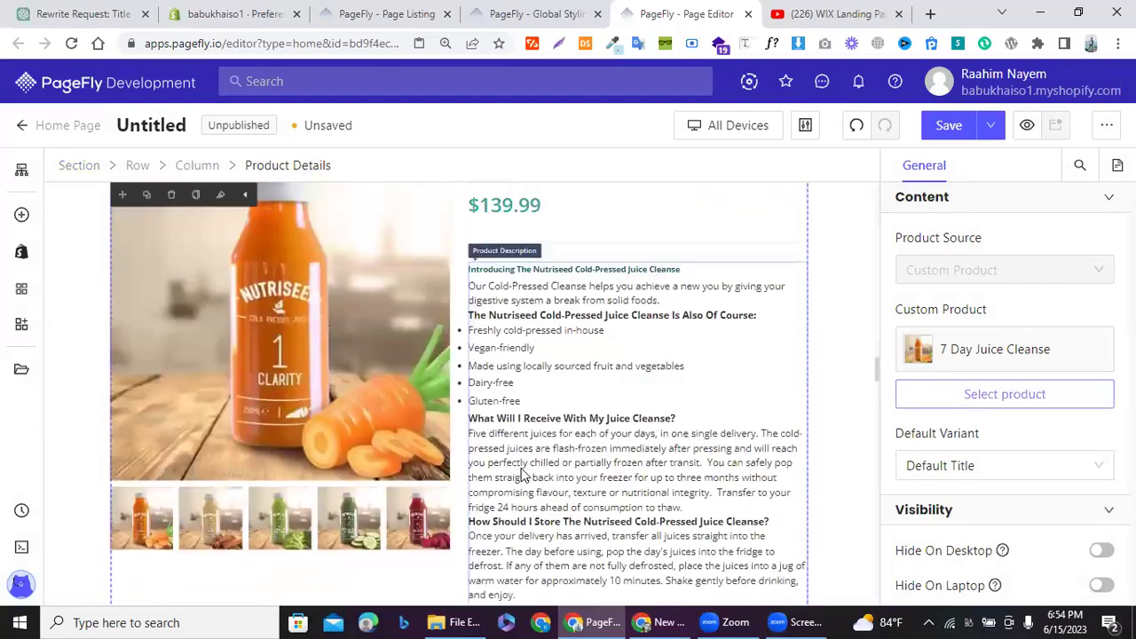
Step: Set the description display of the 7 Day Juice Cleanse section's Product Description to Compact
{"action": "scroll", "coordinate": [521, 351], "scroll_direction": "down", "scroll_amount": 5}
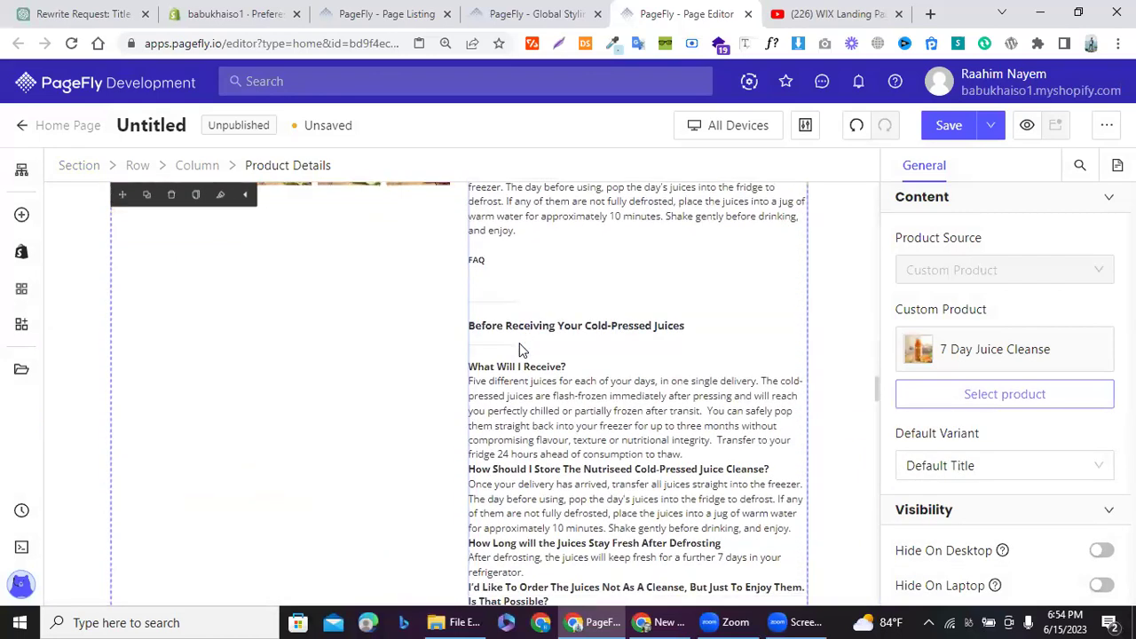
{"action": "scroll", "coordinate": [522, 351], "scroll_direction": "up", "scroll_amount": 4}
{"action": "left_click", "coordinate": [522, 350]}
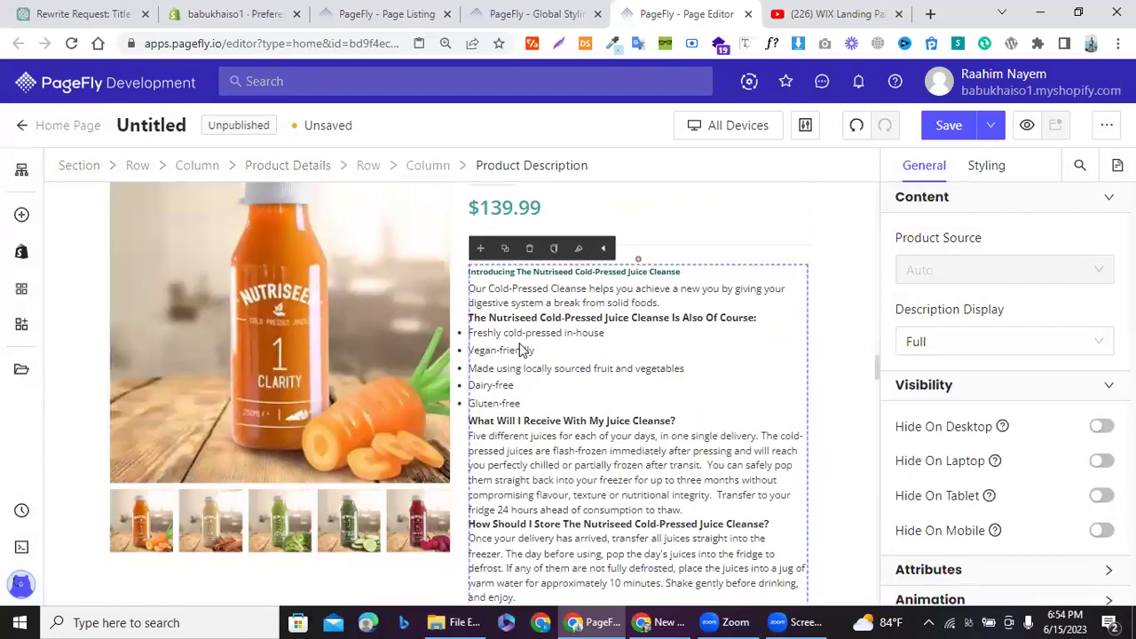
{"action": "left_click", "coordinate": [967, 350]}
{"action": "left_click", "coordinate": [933, 408]}
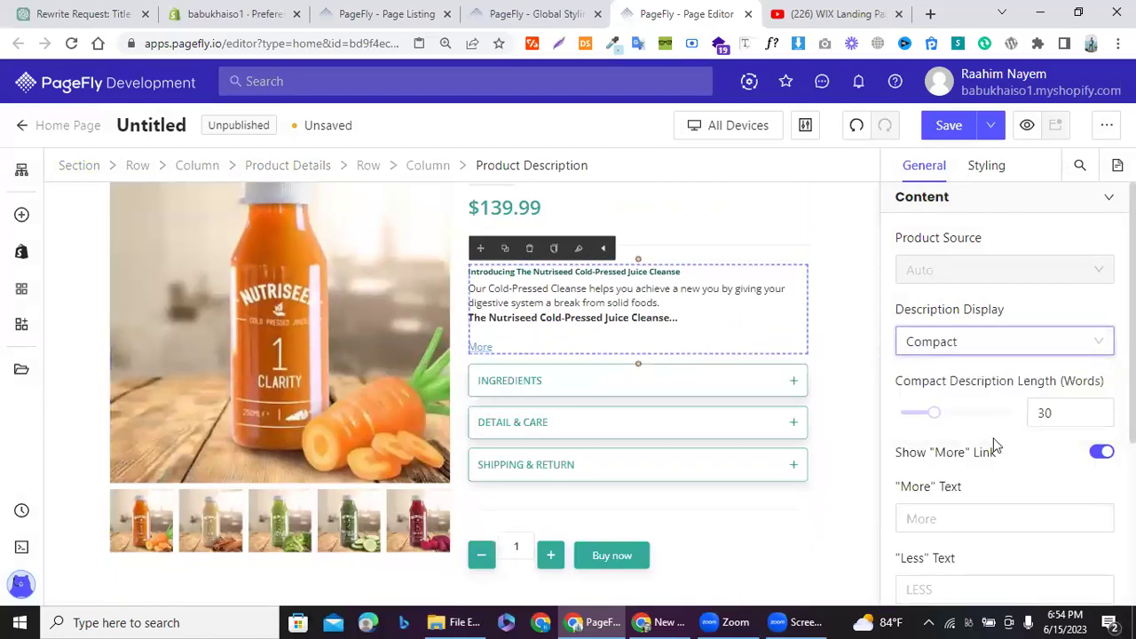
{"action": "scroll", "coordinate": [283, 294], "scroll_direction": "down", "scroll_amount": 1}
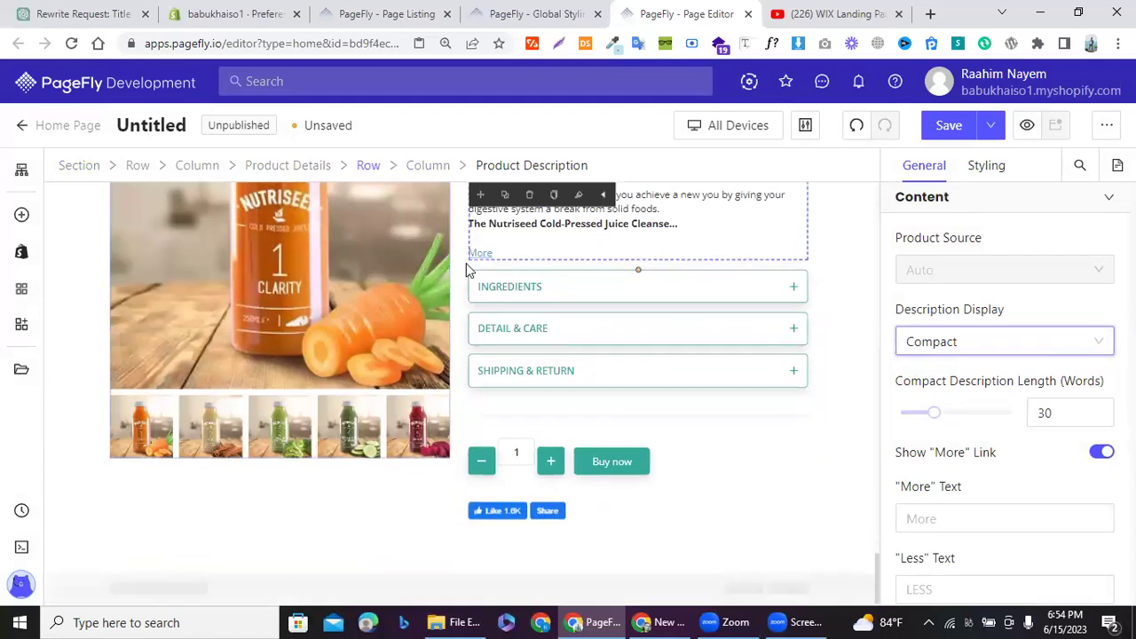
{"action": "scroll", "coordinate": [575, 419], "scroll_direction": "up", "scroll_amount": 3}
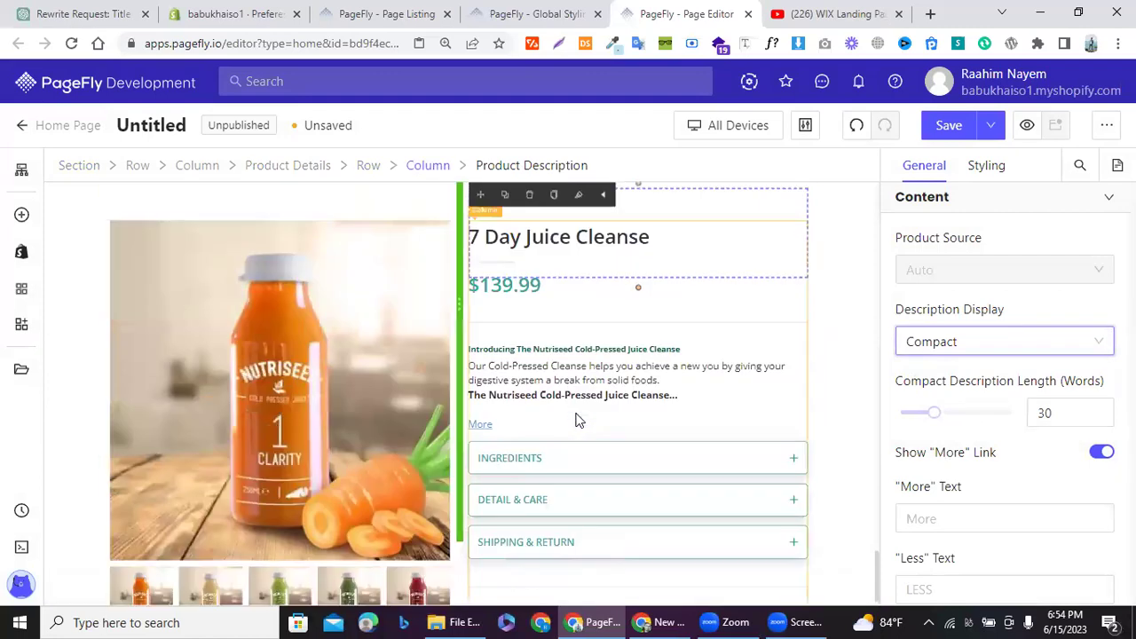
{"action": "scroll", "coordinate": [577, 420], "scroll_direction": "down", "scroll_amount": 2}
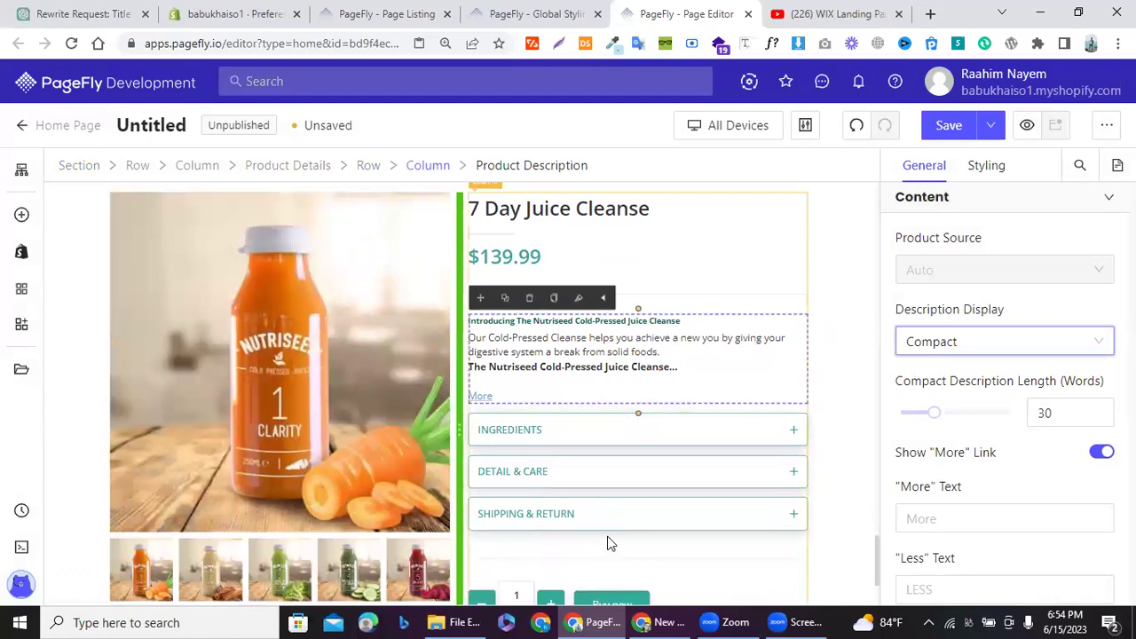
{"action": "scroll", "coordinate": [608, 543], "scroll_direction": "down", "scroll_amount": 2}
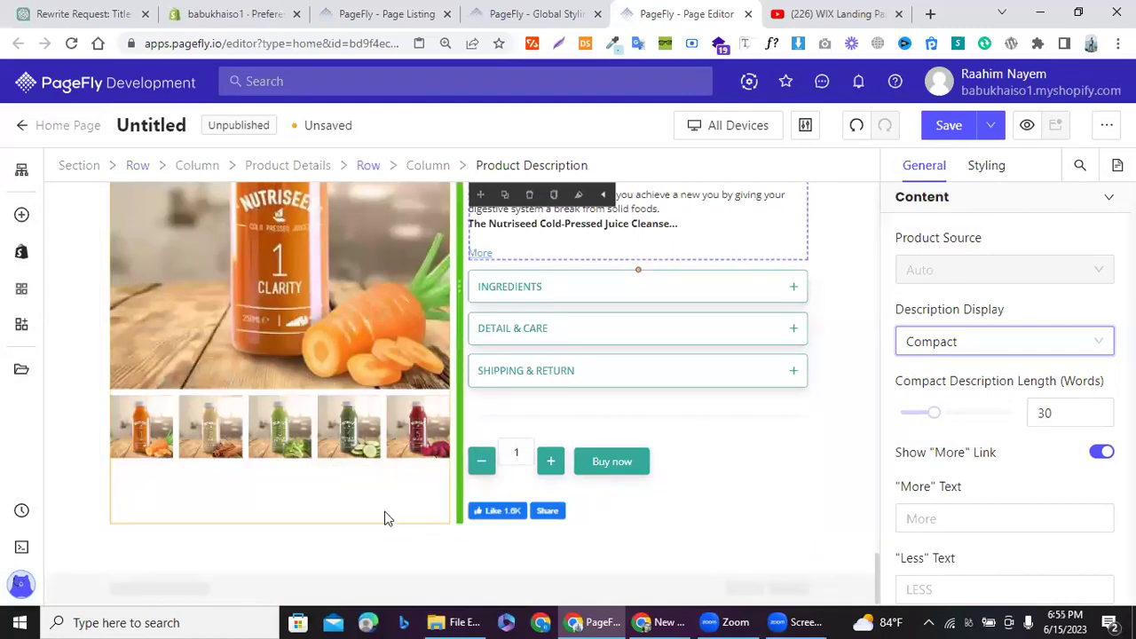
{"action": "scroll", "coordinate": [384, 518], "scroll_direction": "up", "scroll_amount": 1}
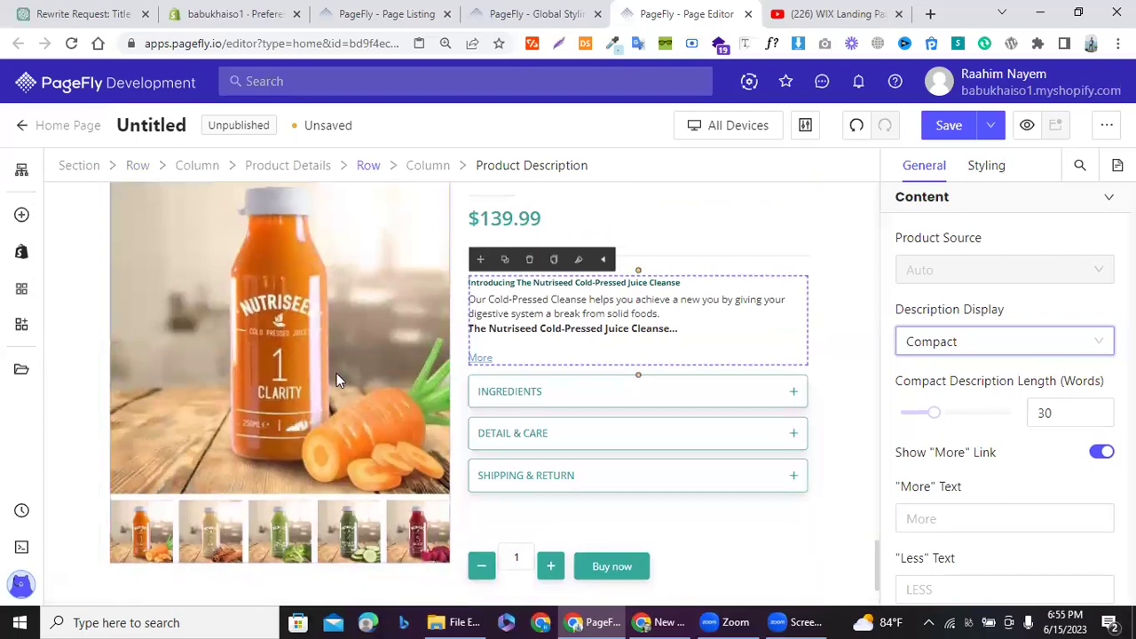
{"action": "scroll", "coordinate": [336, 373], "scroll_direction": "down", "scroll_amount": 1}
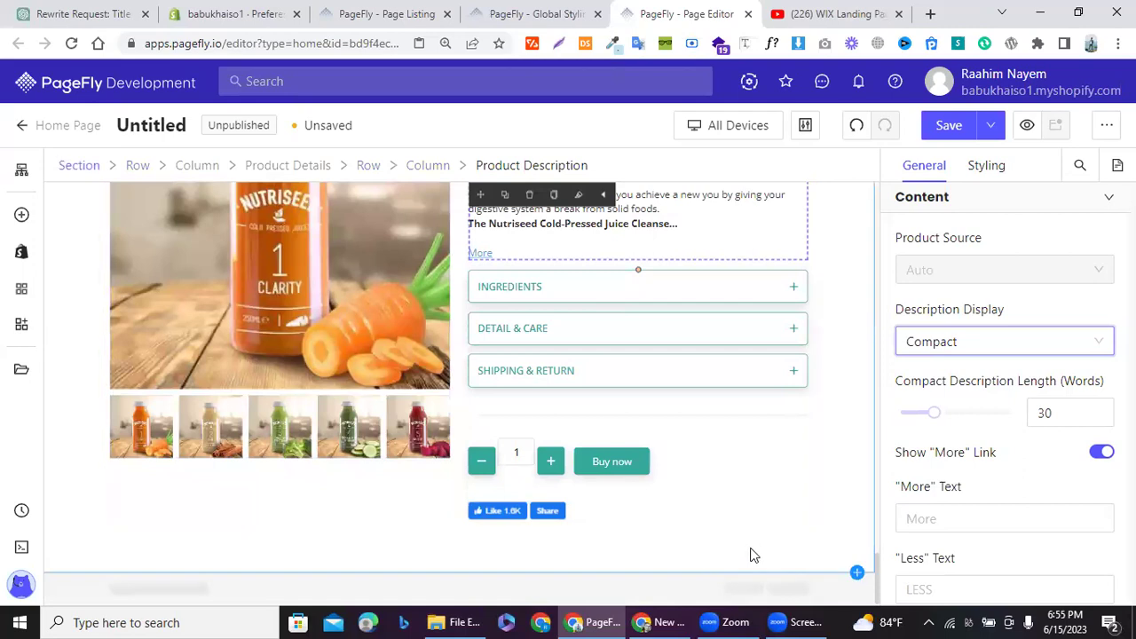
{"action": "left_click", "coordinate": [856, 573]}
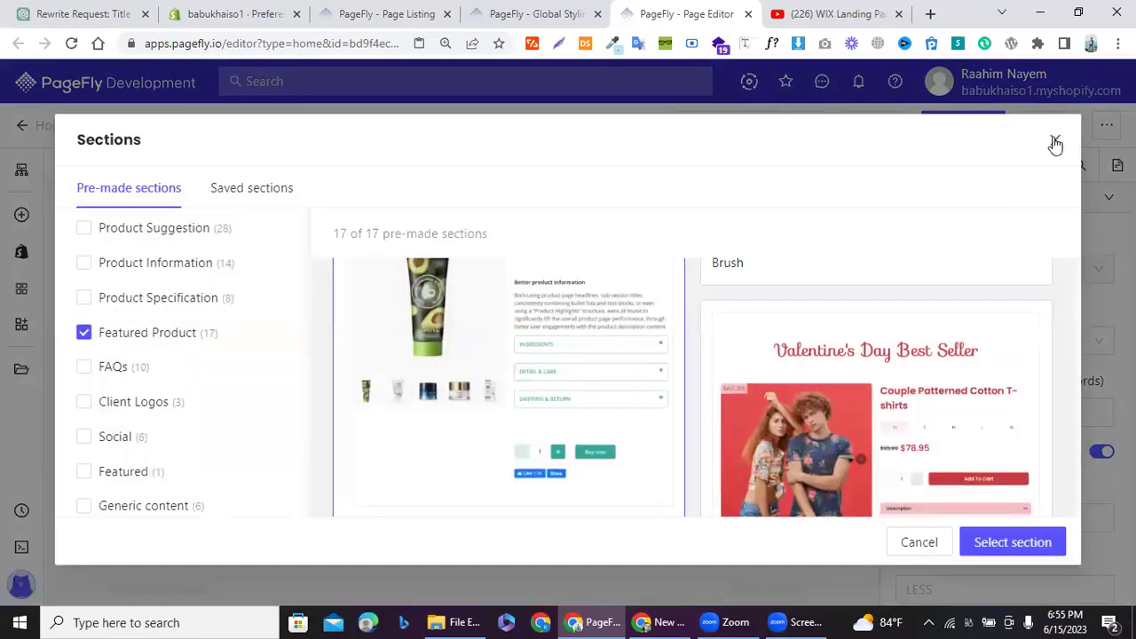
{"action": "left_click", "coordinate": [1055, 144]}
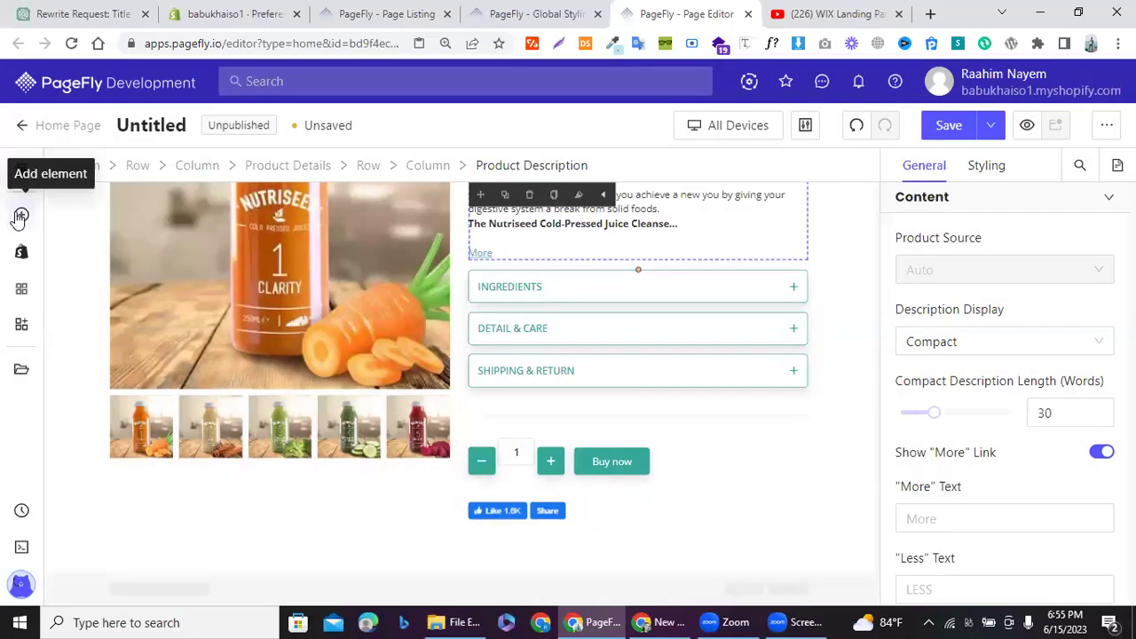
Step: Add a new section with a two-column 1/2 + 1/2 layout below the 7 Day Juice Cleanse featured product section
{"action": "left_click", "coordinate": [22, 217]}
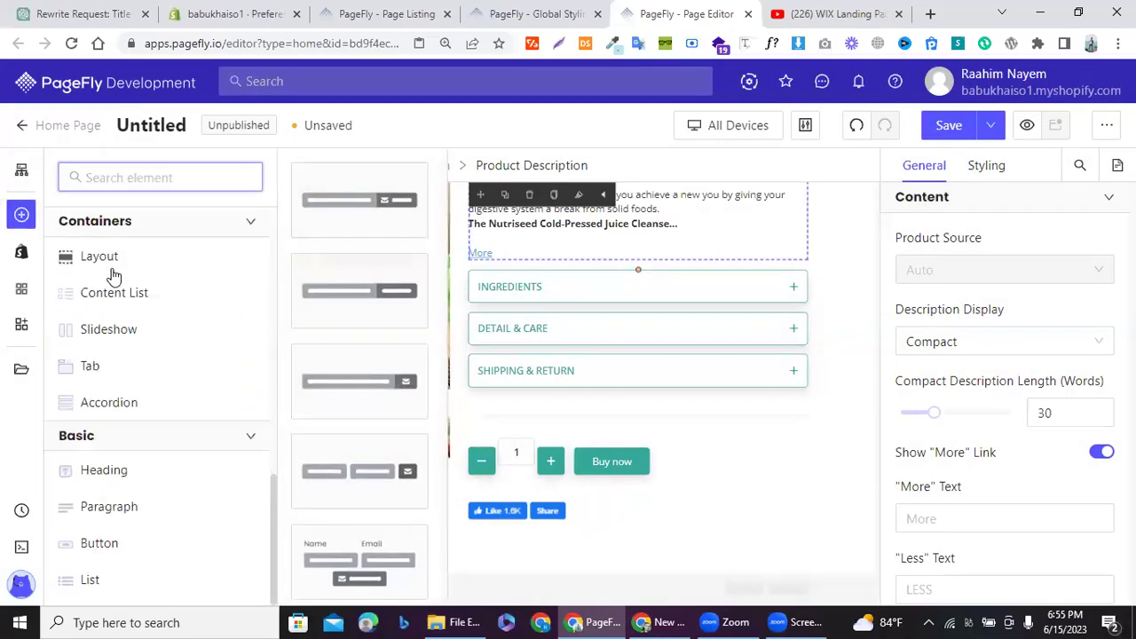
{"action": "mouse_move", "coordinate": [139, 262]}
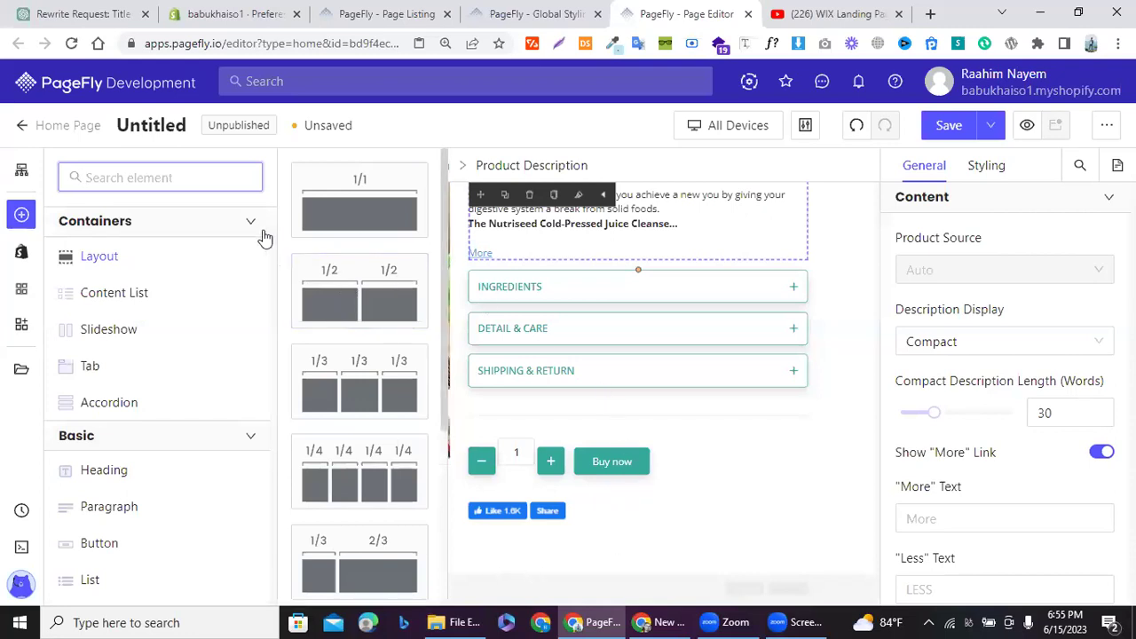
{"action": "left_click_drag", "start_coordinate": [317, 284], "coordinate": [495, 293]}
{"action": "left_click_drag", "start_coordinate": [546, 608], "coordinate": [482, 575]}
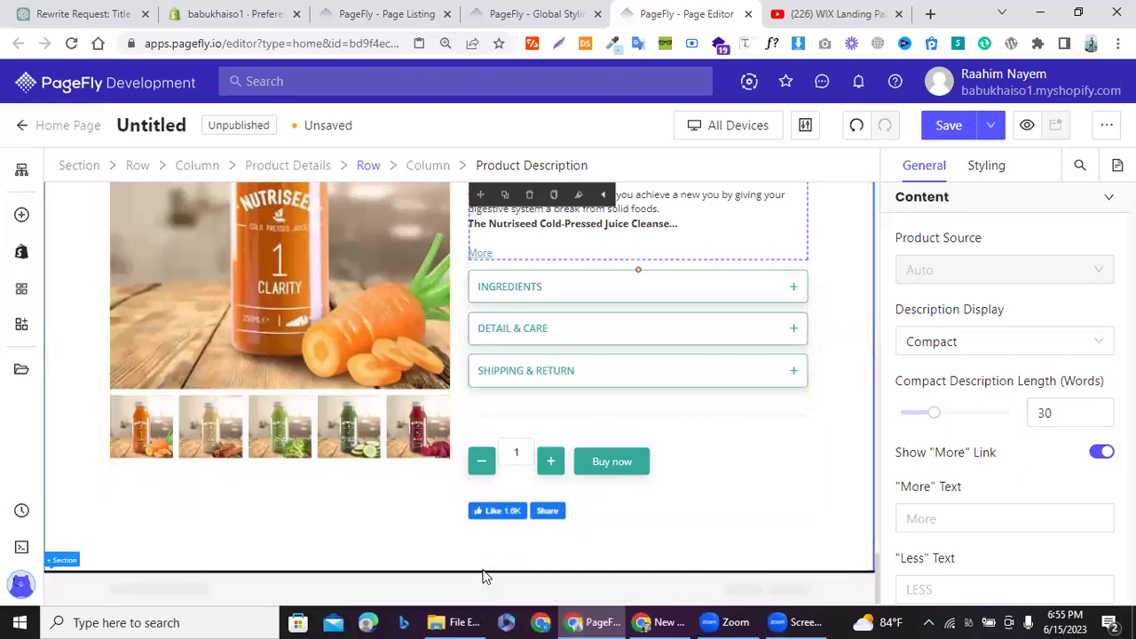
{"action": "scroll", "coordinate": [413, 453], "scroll_direction": "down", "scroll_amount": 1}
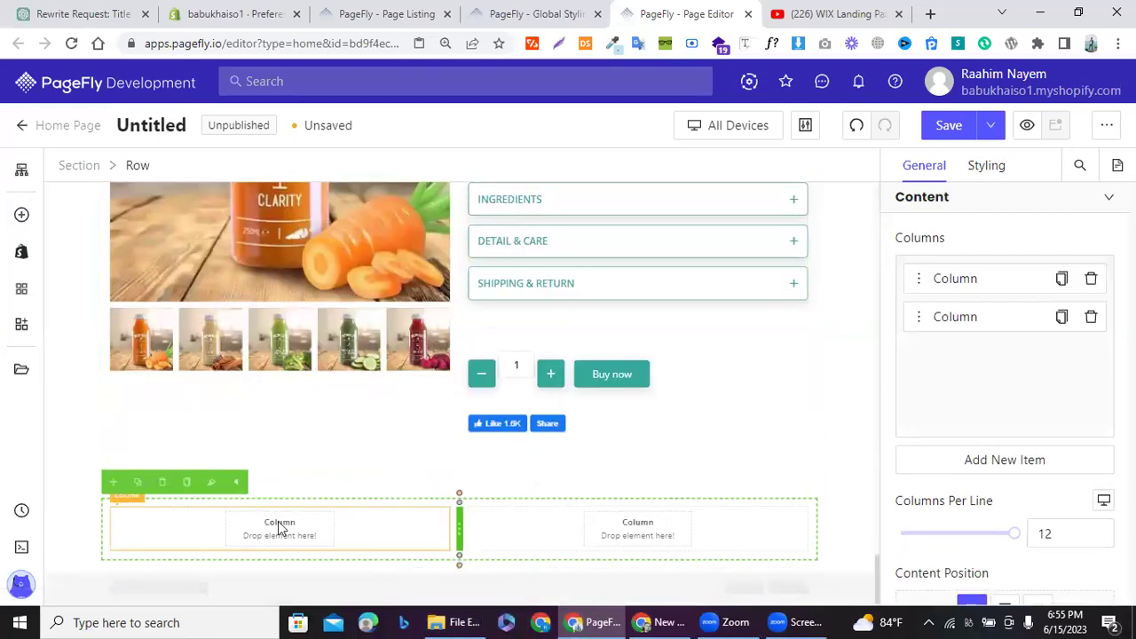
{"action": "left_click", "coordinate": [66, 503]}
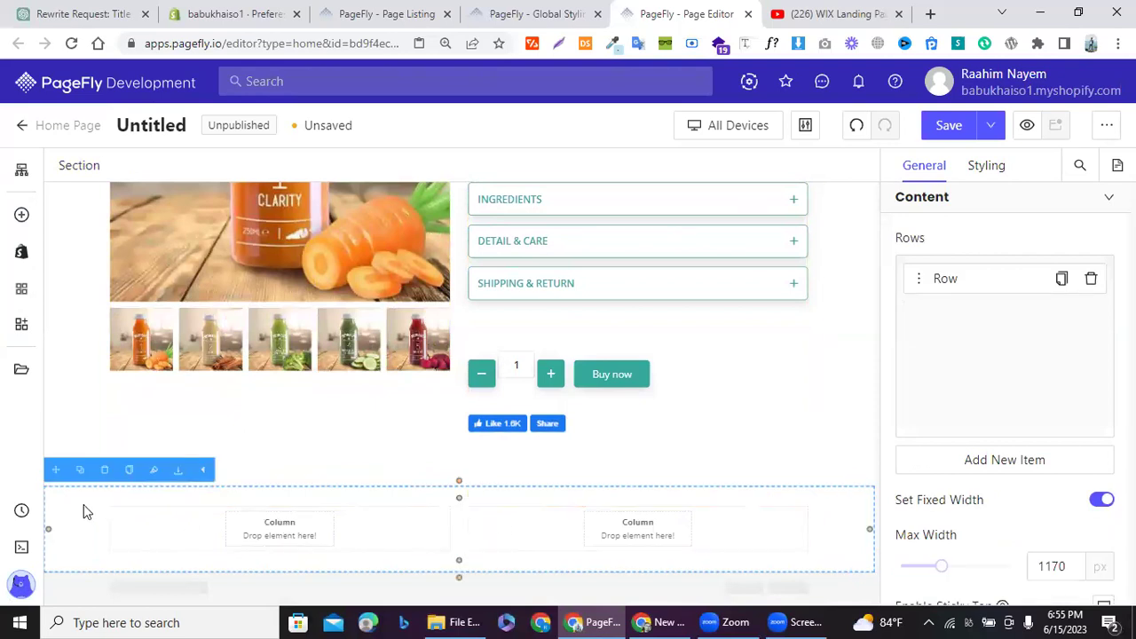
Step: Insert a Product Media element with a vertical thumbnail strip into the first column of the new two-column section
{"action": "scroll", "coordinate": [205, 273], "scroll_direction": "up", "scroll_amount": 3}
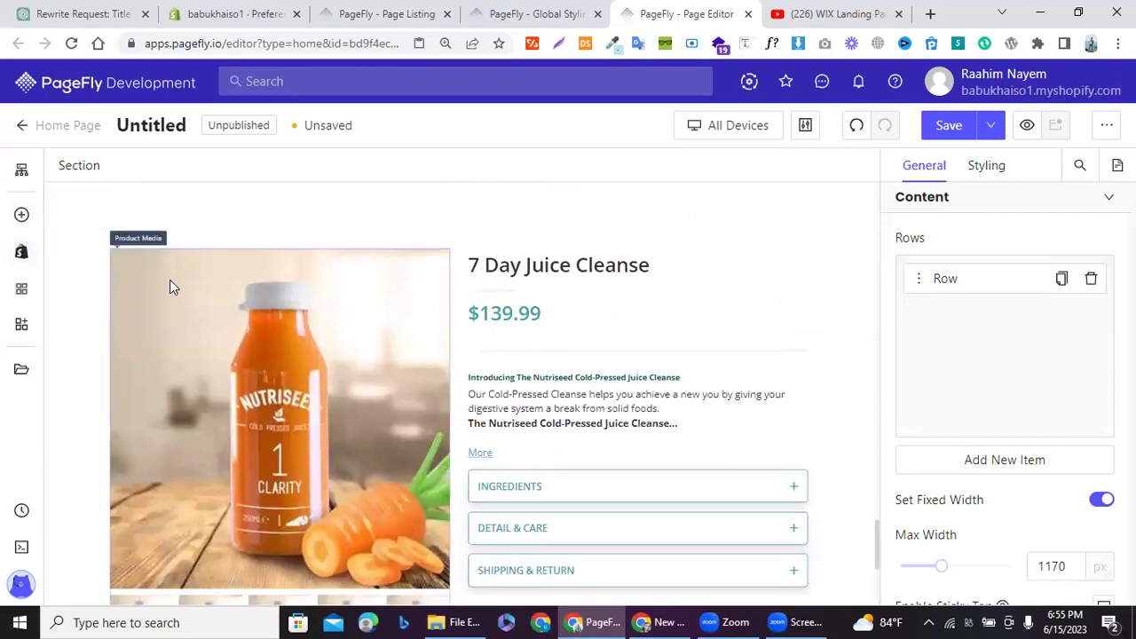
{"action": "scroll", "coordinate": [170, 284], "scroll_direction": "down", "scroll_amount": 3}
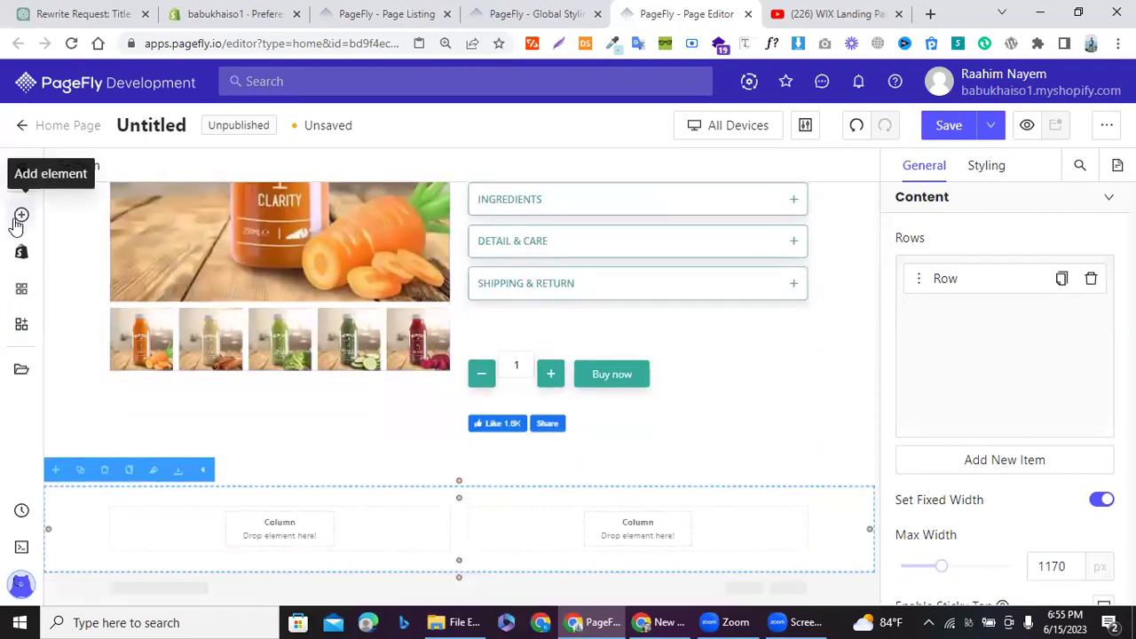
{"action": "left_click", "coordinate": [22, 253]}
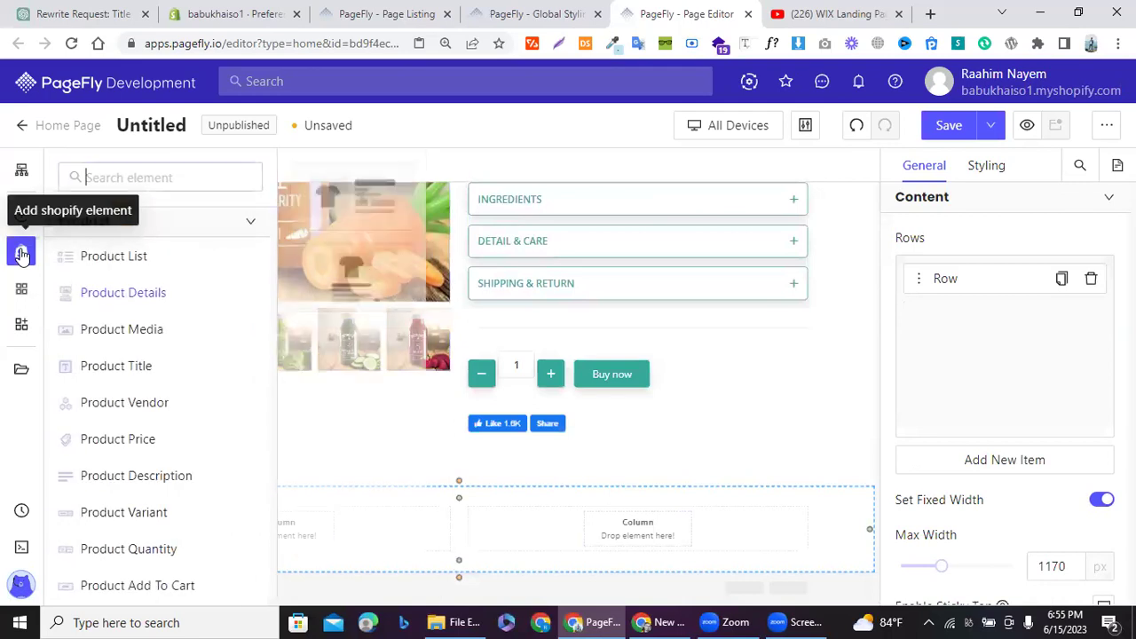
{"action": "mouse_move", "coordinate": [113, 330]}
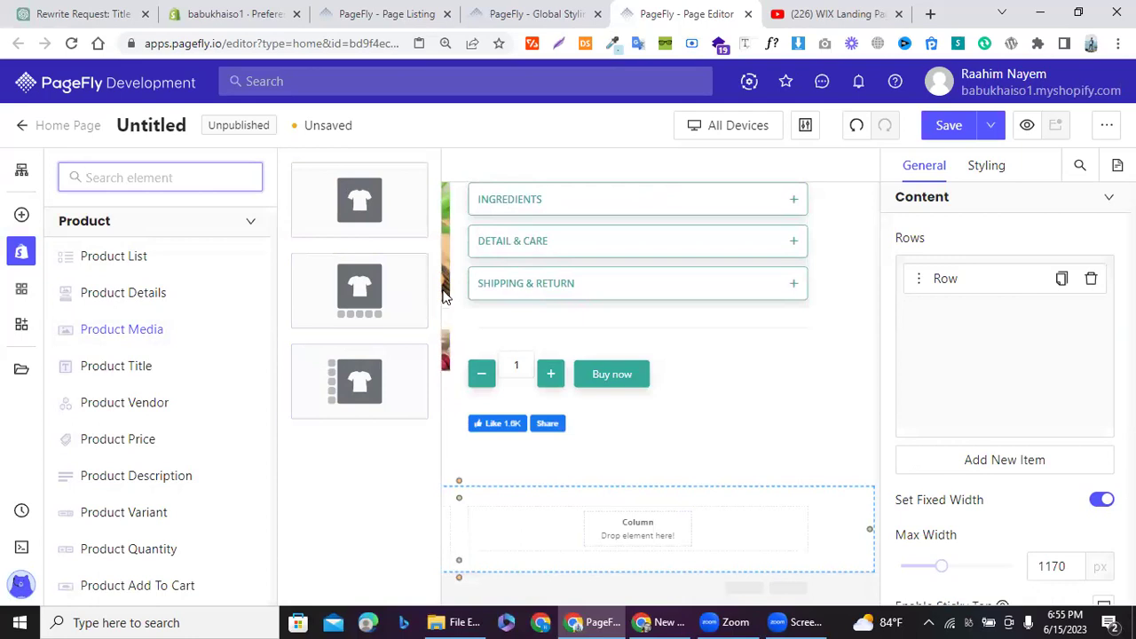
{"action": "left_click_drag", "start_coordinate": [346, 382], "coordinate": [451, 365]}
{"action": "left_click_drag", "start_coordinate": [551, 479], "coordinate": [329, 521]}
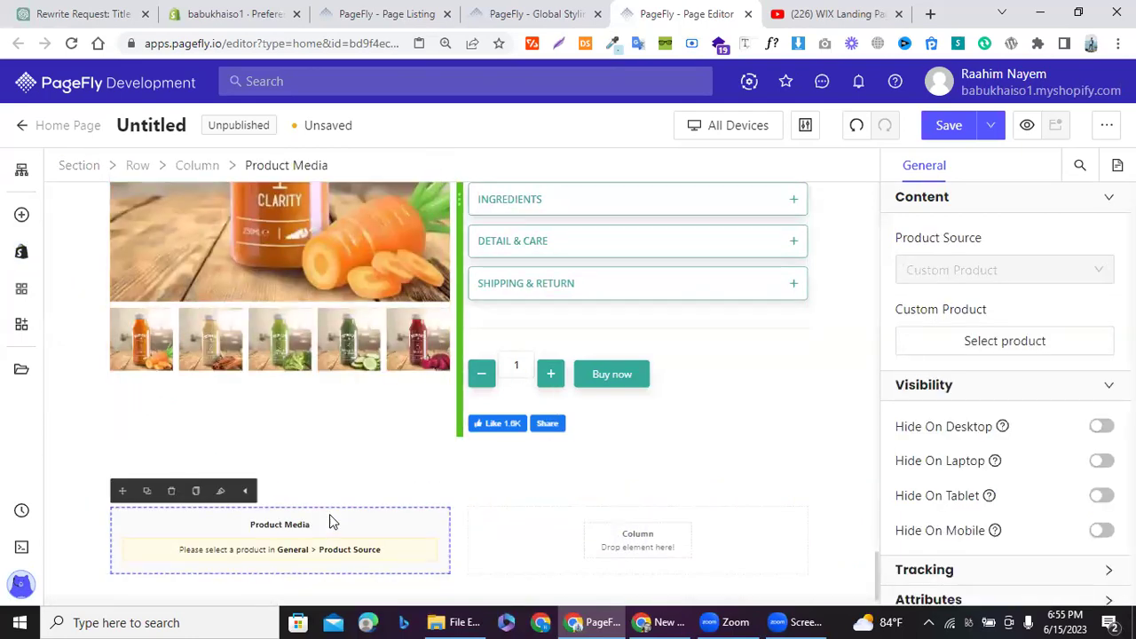
Step: Assign 7 Day Juice Cleanse as the custom product of the new Product Media element
{"action": "left_click", "coordinate": [943, 342]}
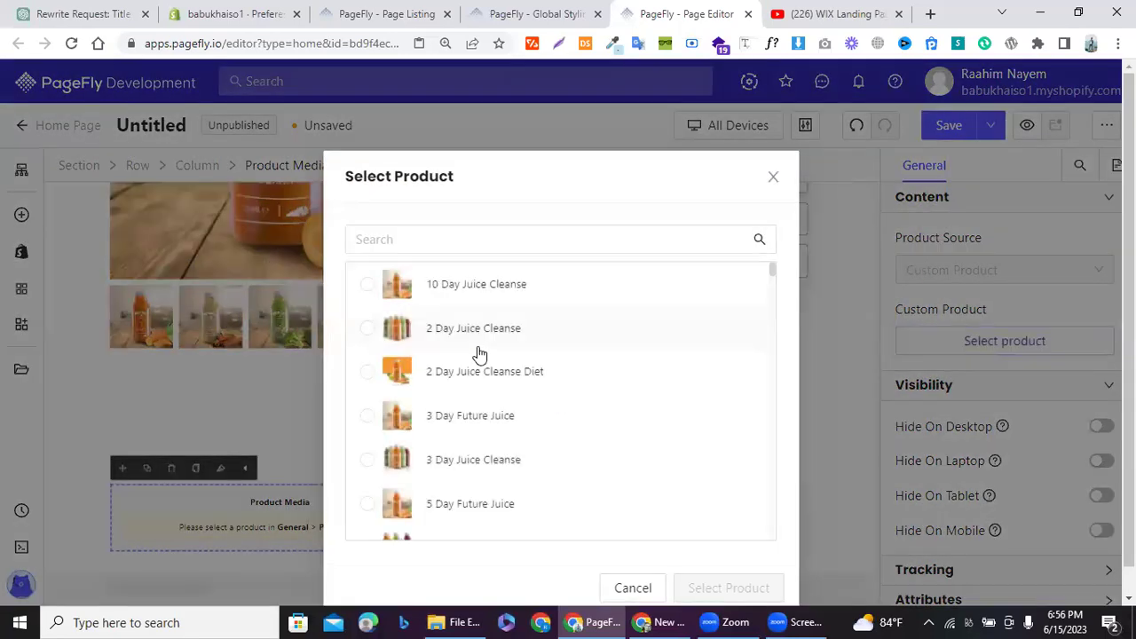
{"action": "scroll", "coordinate": [450, 434], "scroll_direction": "down", "scroll_amount": 3}
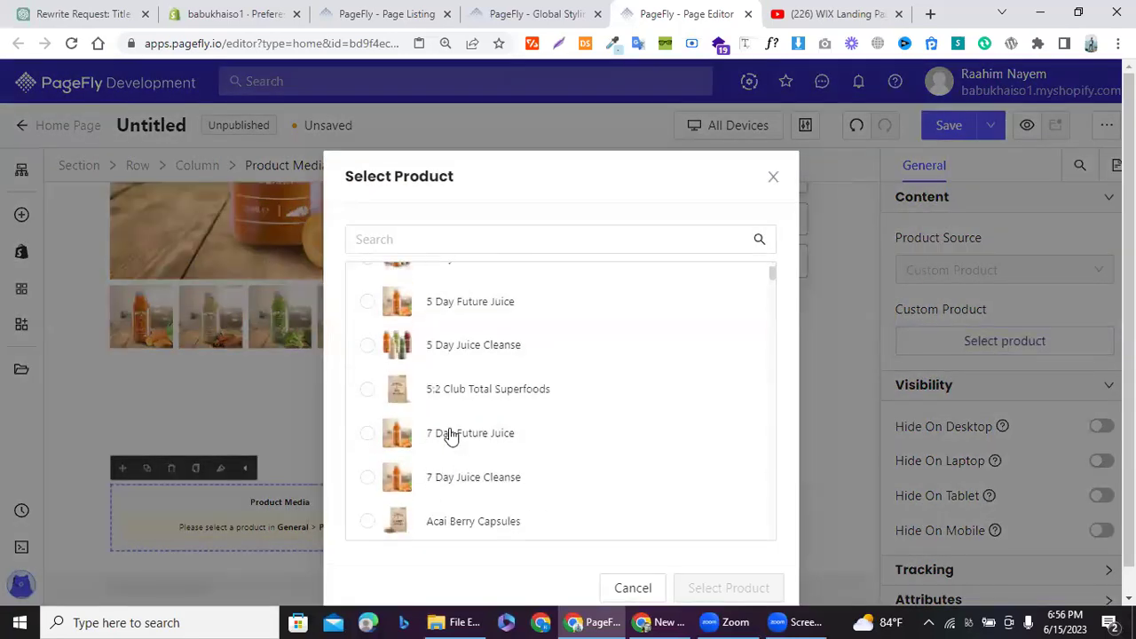
{"action": "left_click", "coordinate": [450, 484]}
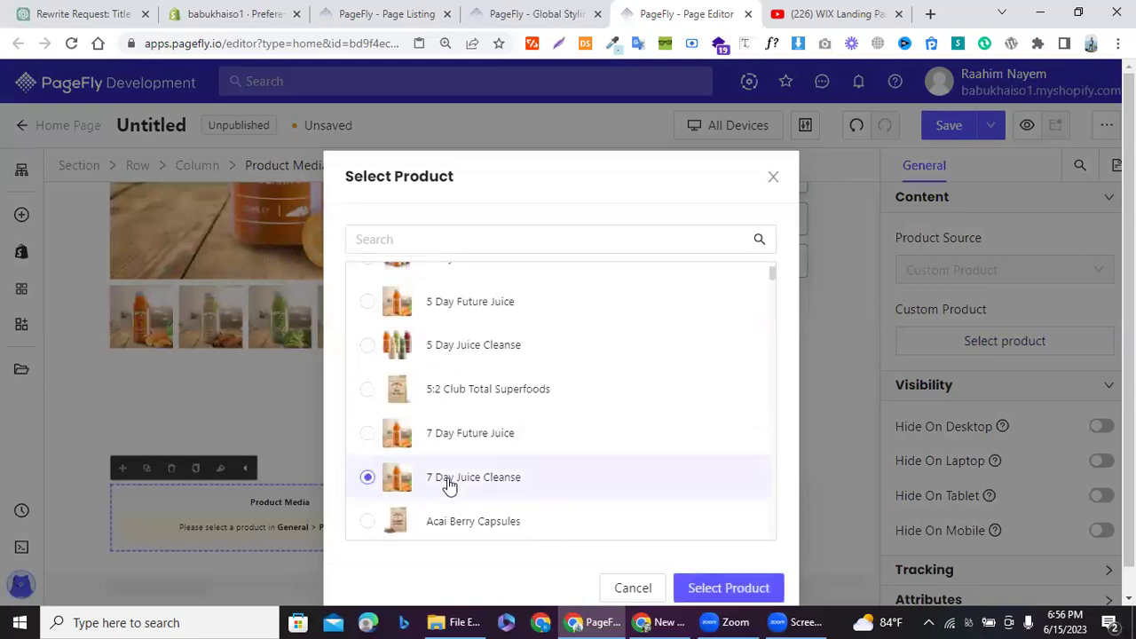
{"action": "left_click", "coordinate": [710, 587]}
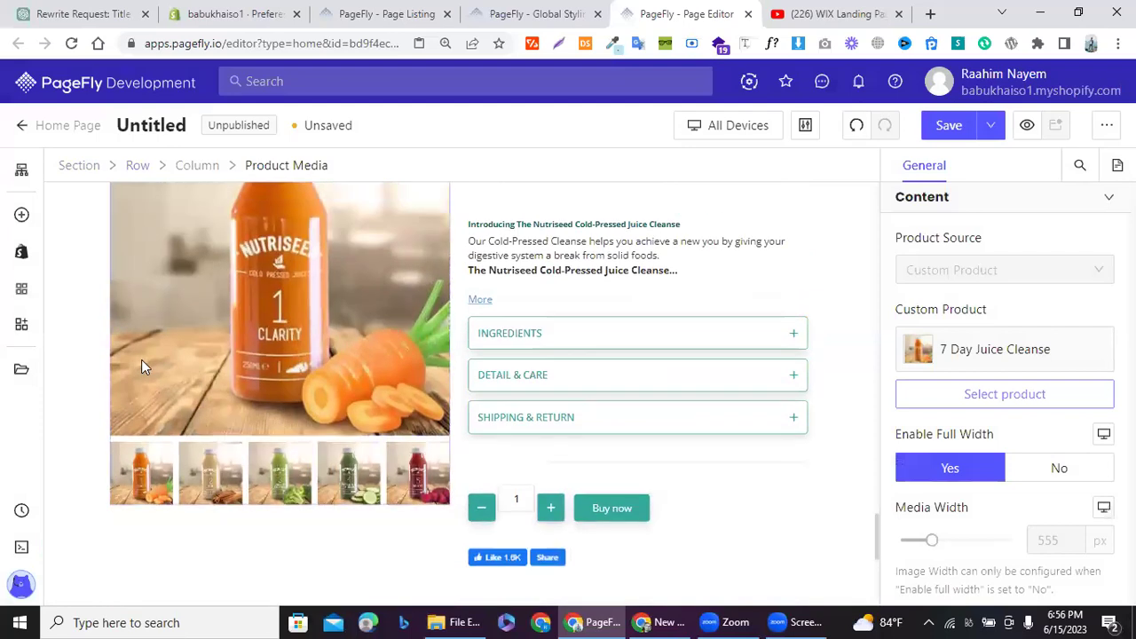
Step: Try the Square media ratio on the Product Media's main image, switch it to Custom and set the media height to 485 px
{"action": "scroll", "coordinate": [184, 472], "scroll_direction": "down", "scroll_amount": 3}
{"action": "scroll", "coordinate": [185, 474], "scroll_direction": "down", "scroll_amount": 2}
{"action": "scroll", "coordinate": [184, 474], "scroll_direction": "up", "scroll_amount": 3}
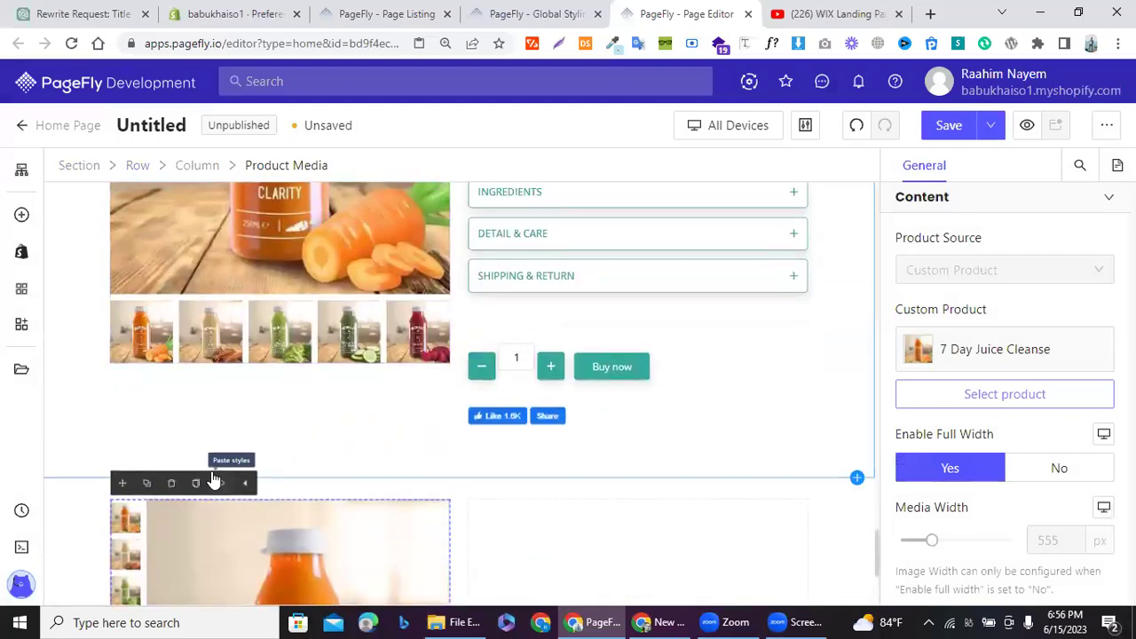
{"action": "scroll", "coordinate": [211, 471], "scroll_direction": "down", "scroll_amount": 2}
{"action": "scroll", "coordinate": [165, 480], "scroll_direction": "down", "scroll_amount": 1}
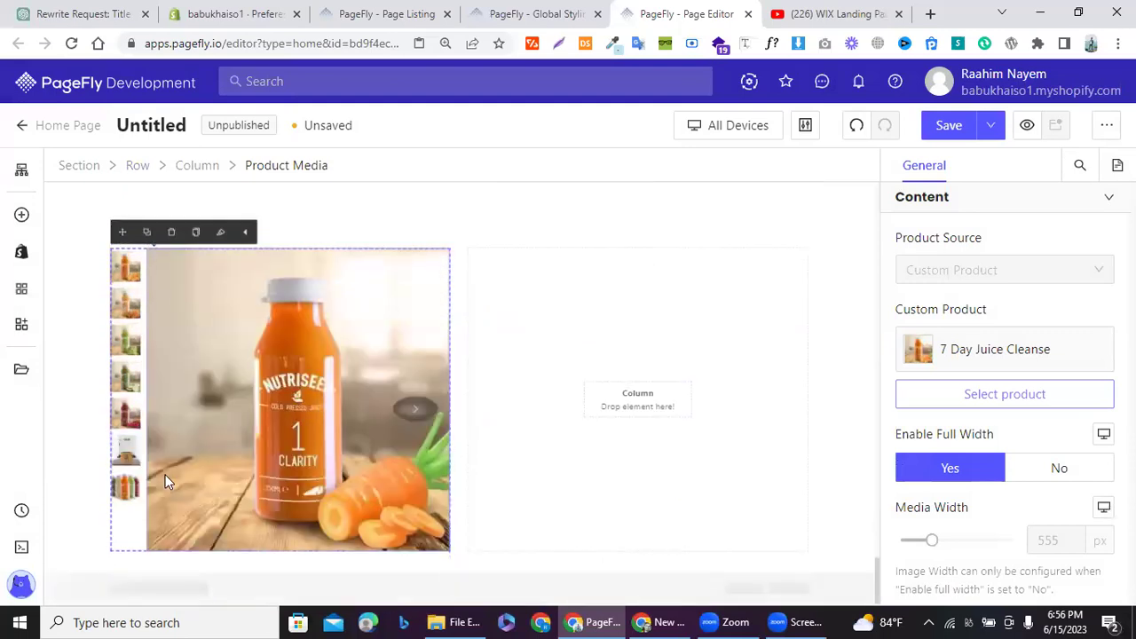
{"action": "left_click", "coordinate": [361, 422]}
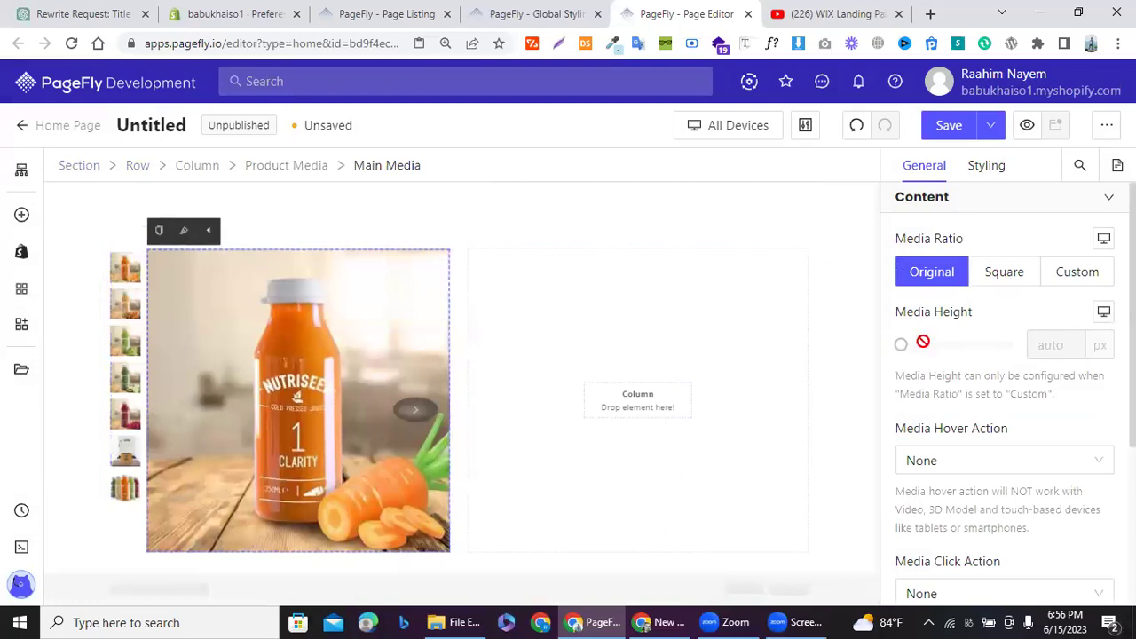
{"action": "left_click", "coordinate": [995, 286]}
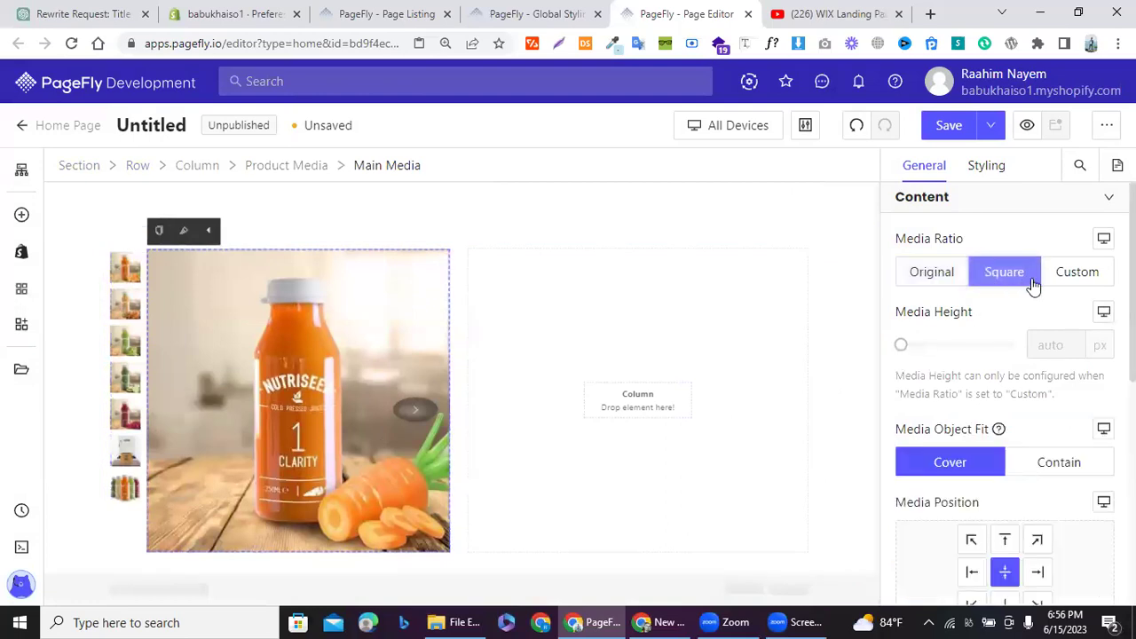
{"action": "left_click", "coordinate": [1100, 272]}
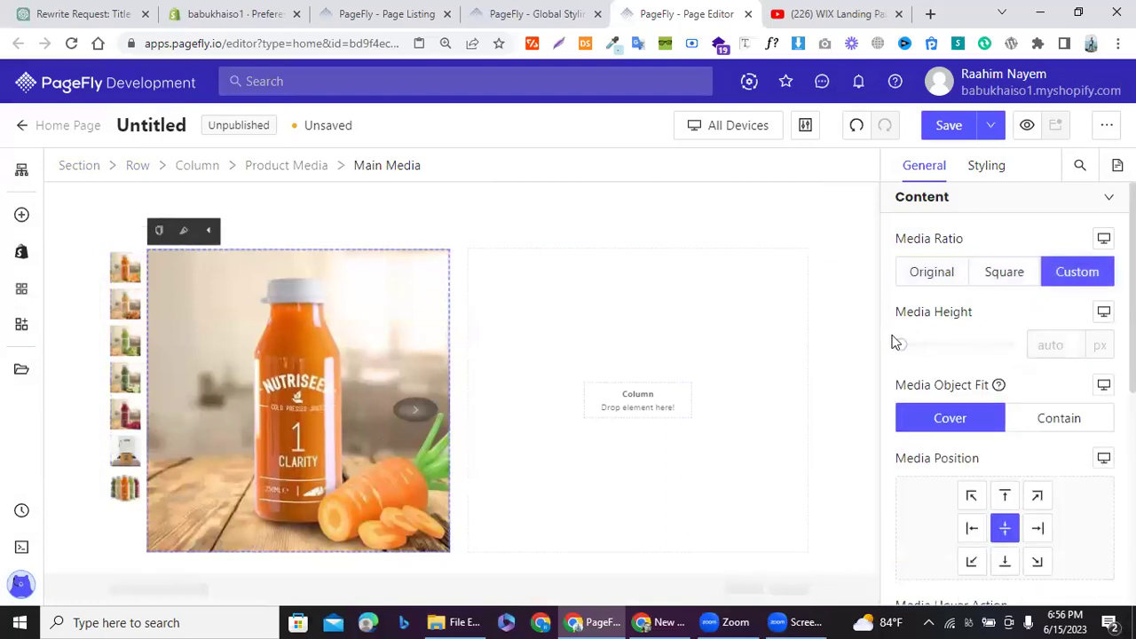
{"action": "mouse_move", "coordinate": [926, 349]}
{"action": "mouse_move", "coordinate": [927, 348]}
{"action": "left_mouse_down"}
{"action": "mouse_move", "coordinate": [937, 346]}
{"action": "mouse_move", "coordinate": [915, 352]}
{"action": "mouse_move", "coordinate": [930, 347]}
{"action": "left_mouse_up"}
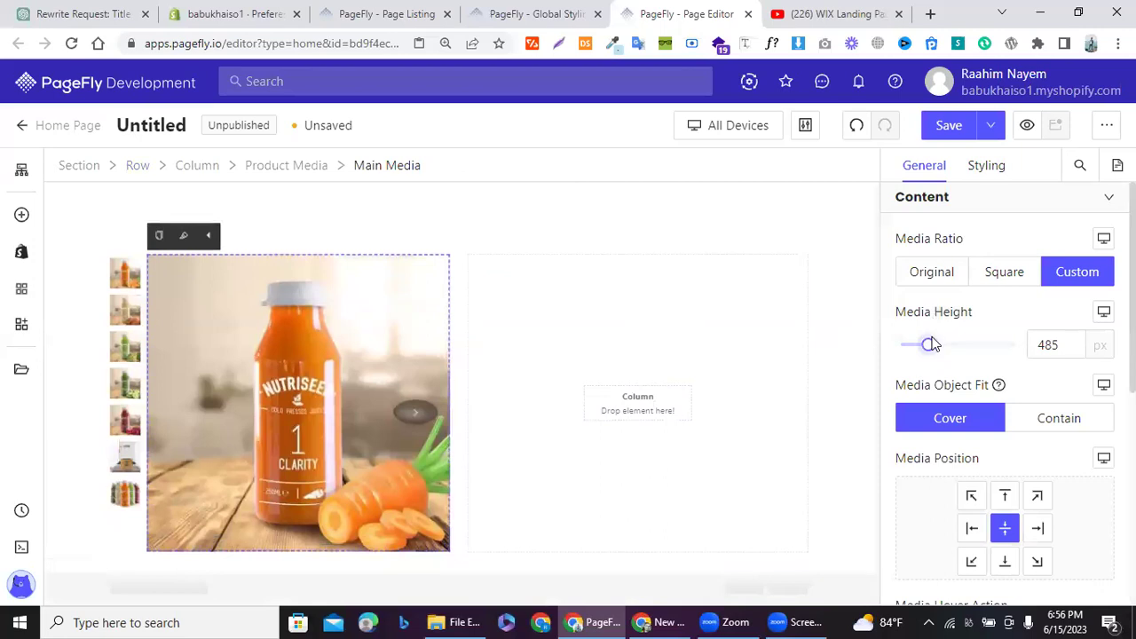
Step: Test the gallery by advancing the main image to the second picture, and compare it with the featured product section above
{"action": "left_click", "coordinate": [116, 316]}
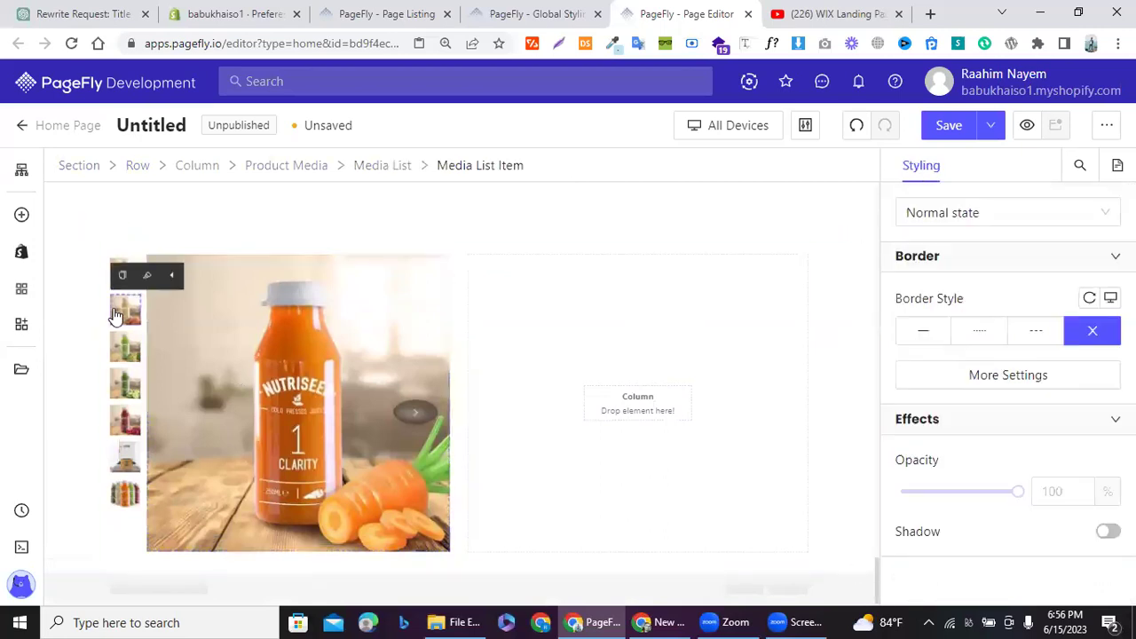
{"action": "left_click", "coordinate": [409, 412]}
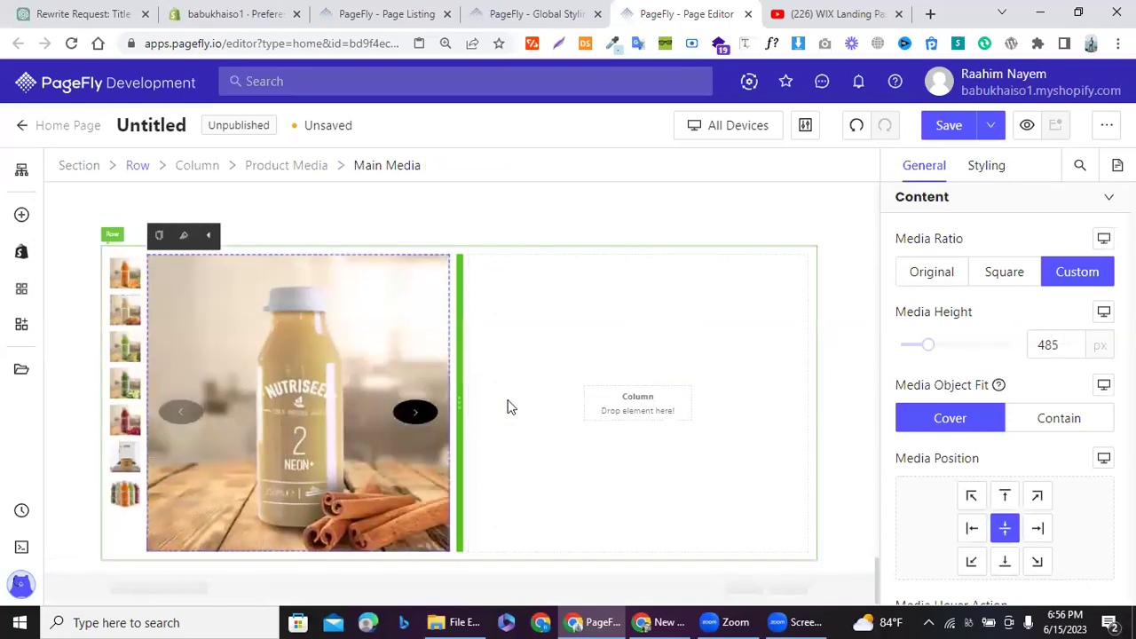
{"action": "scroll", "coordinate": [552, 232], "scroll_direction": "up", "scroll_amount": 5}
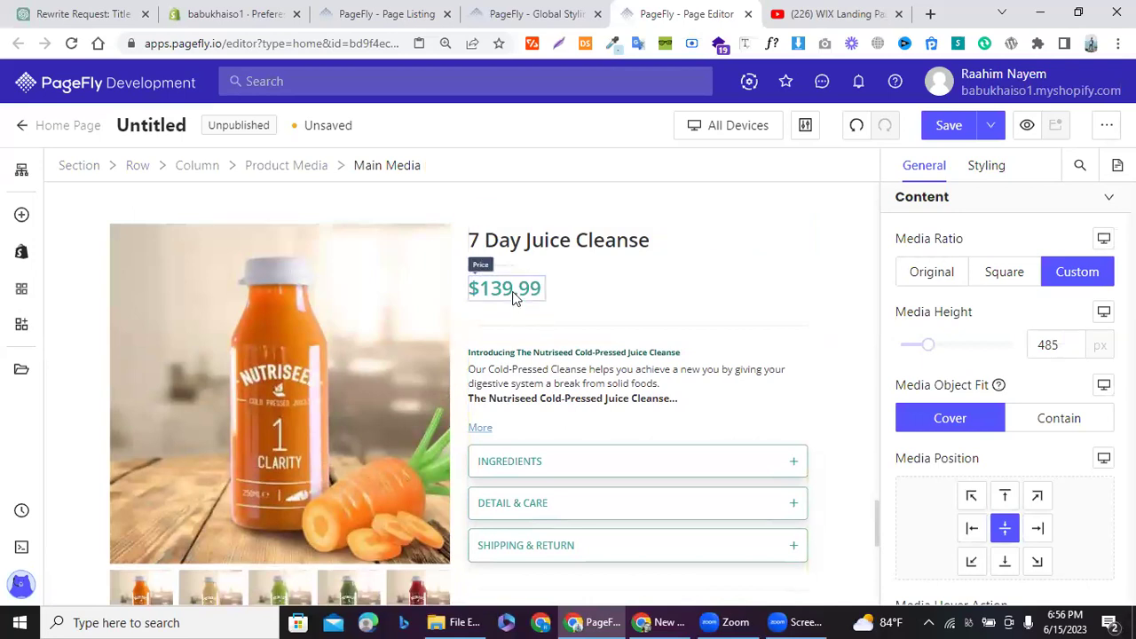
{"action": "scroll", "coordinate": [512, 297], "scroll_direction": "down", "scroll_amount": 4}
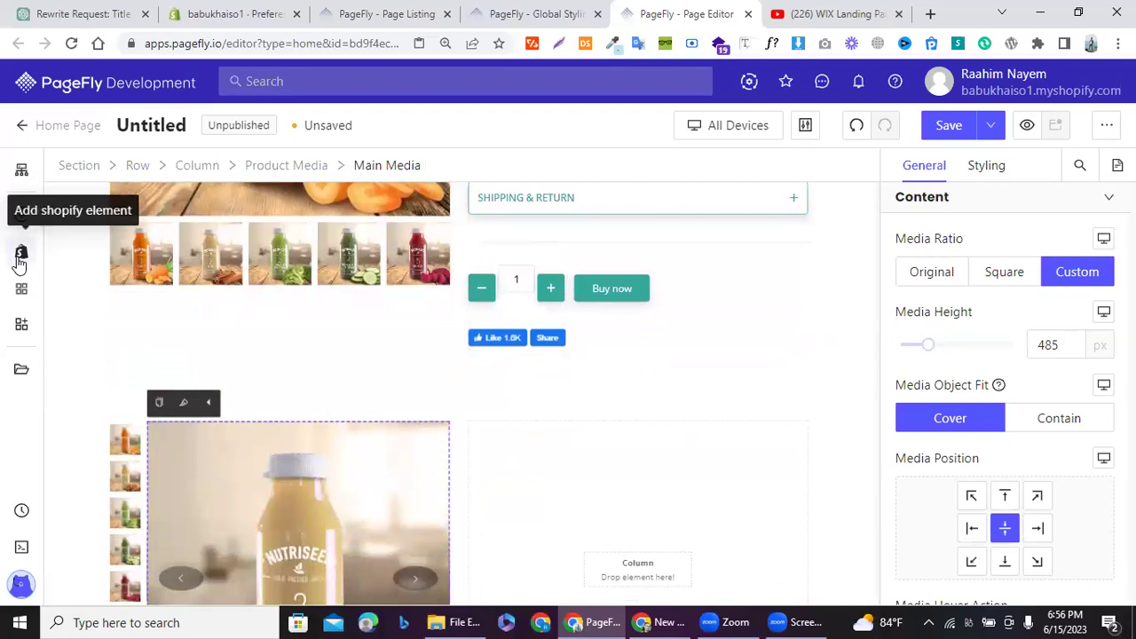
Step: Insert a plain Product Title element into the empty second column beside the product gallery
{"action": "left_click", "coordinate": [21, 258]}
{"action": "left_click", "coordinate": [118, 366]}
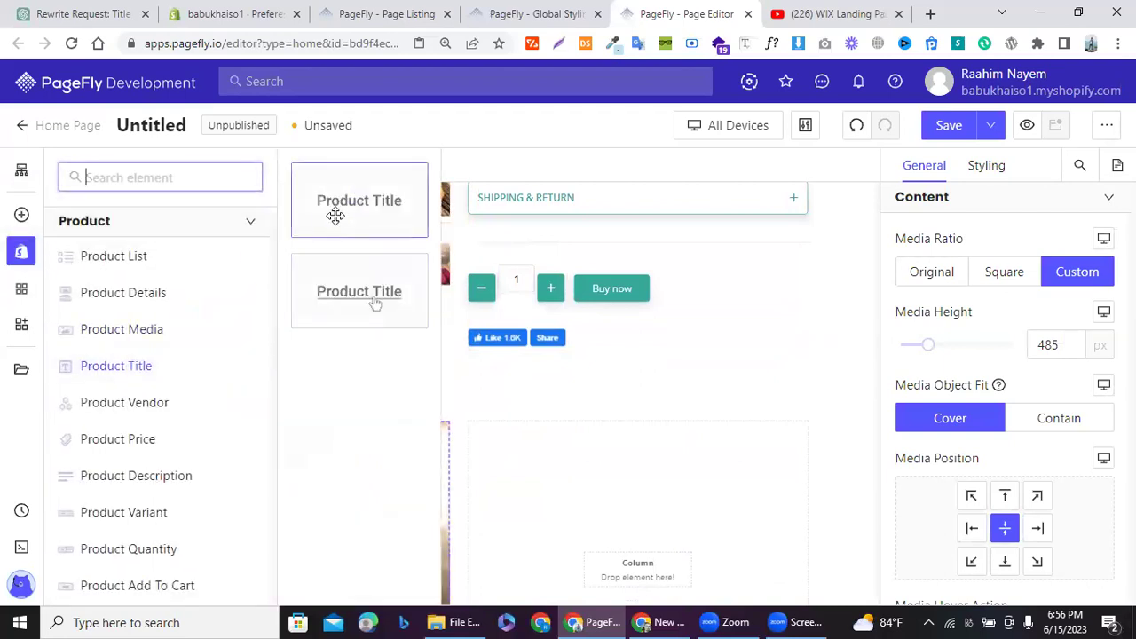
{"action": "left_click_drag", "start_coordinate": [323, 199], "coordinate": [558, 468]}
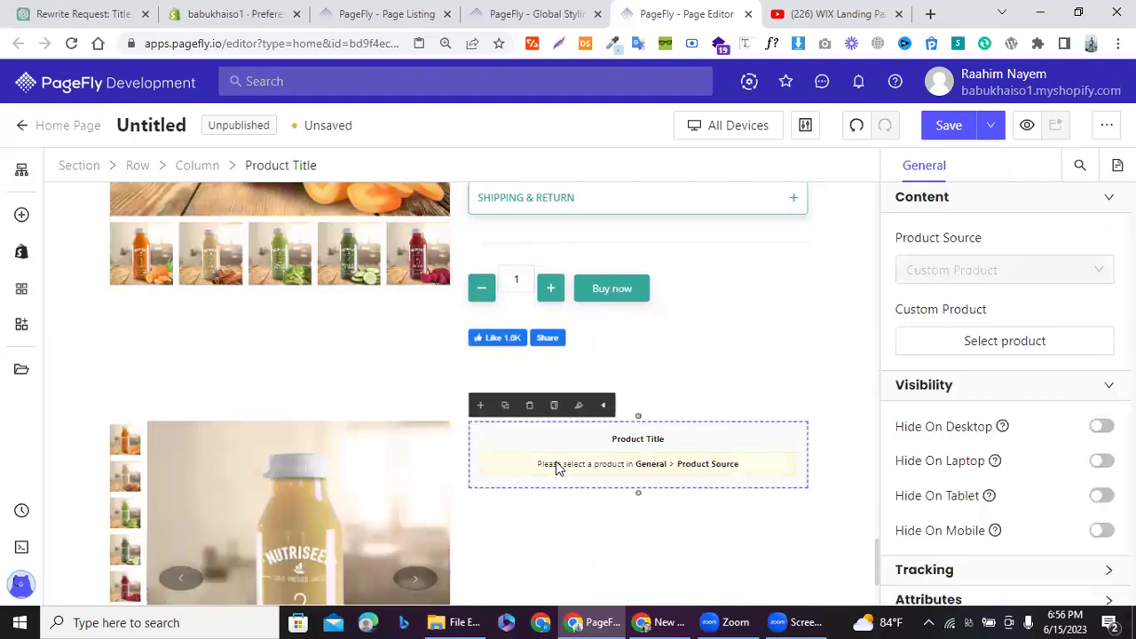
Step: Assign 7 Day Juice Cleanse as the custom product of the new Product Title element
{"action": "left_click", "coordinate": [953, 344]}
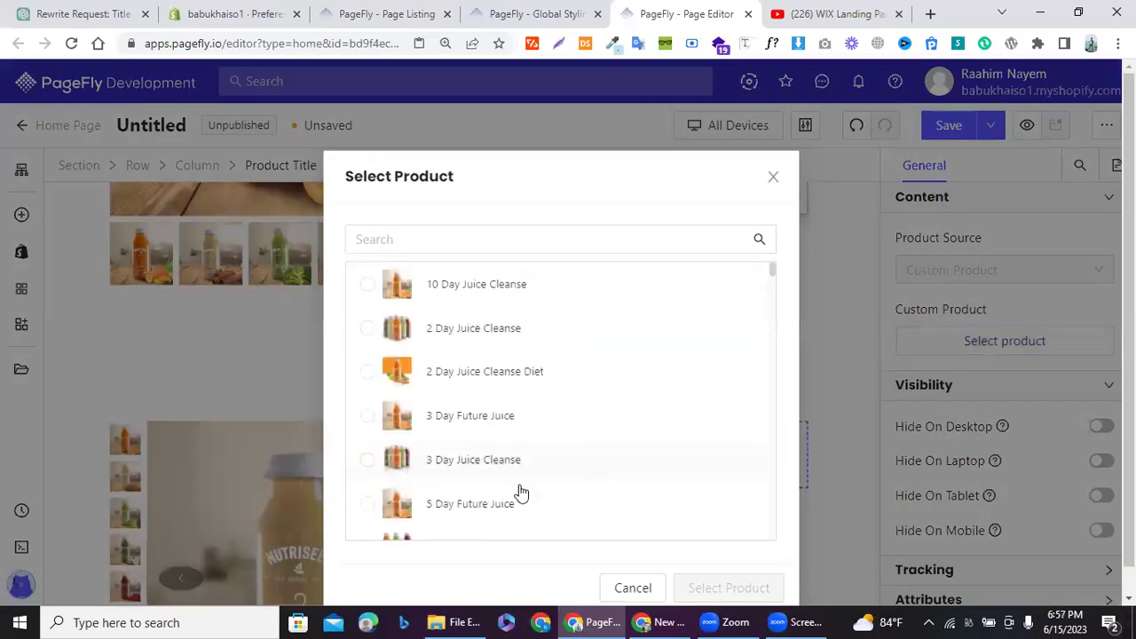
{"action": "scroll", "coordinate": [429, 461], "scroll_direction": "down", "scroll_amount": 2}
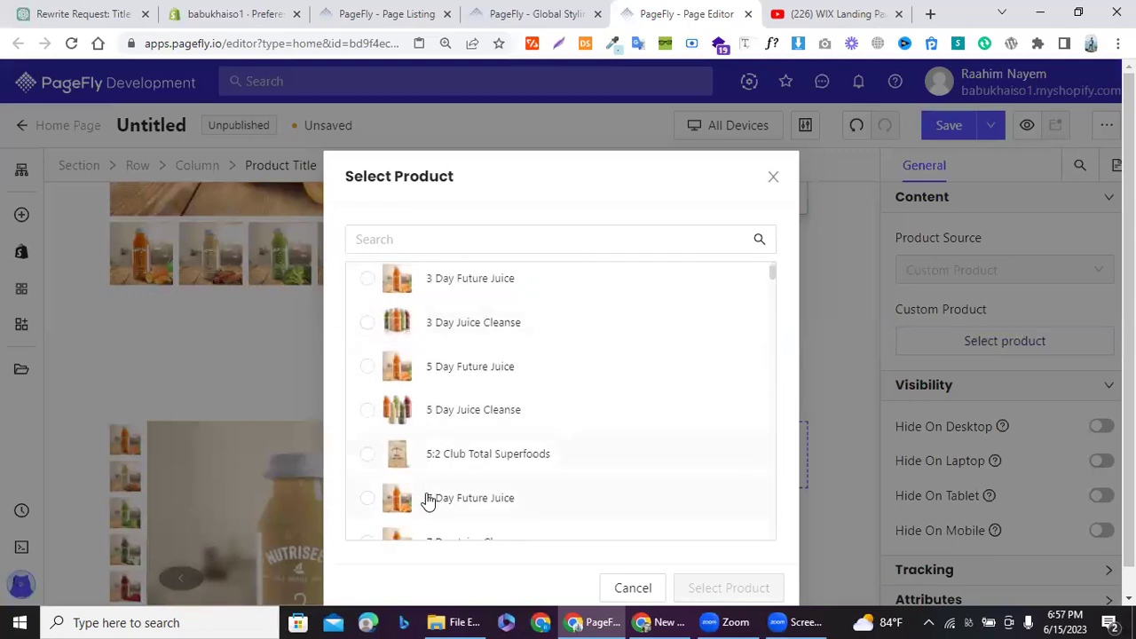
{"action": "left_click", "coordinate": [429, 499]}
{"action": "scroll", "coordinate": [428, 500], "scroll_direction": "down", "scroll_amount": 2}
{"action": "left_click", "coordinate": [444, 428]}
{"action": "left_click", "coordinate": [734, 594]}
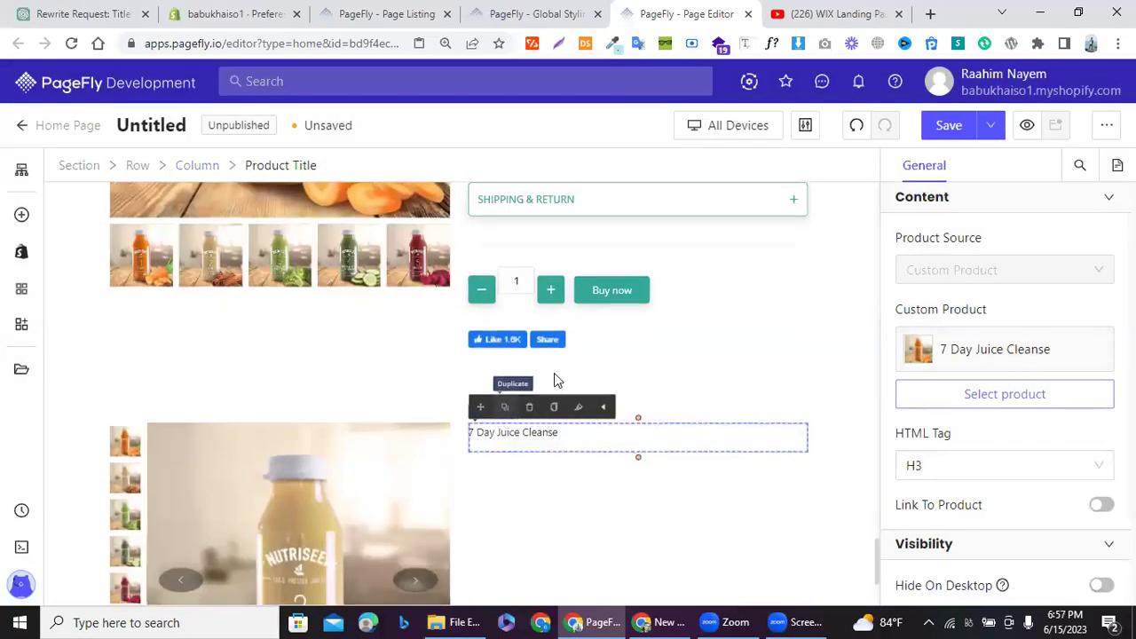
Step: Set the product title's HTML tag to H2 and its content color to the preset red, rgb(208, 2, 27)
{"action": "left_click", "coordinate": [919, 465]}
{"action": "left_click", "coordinate": [913, 309]}
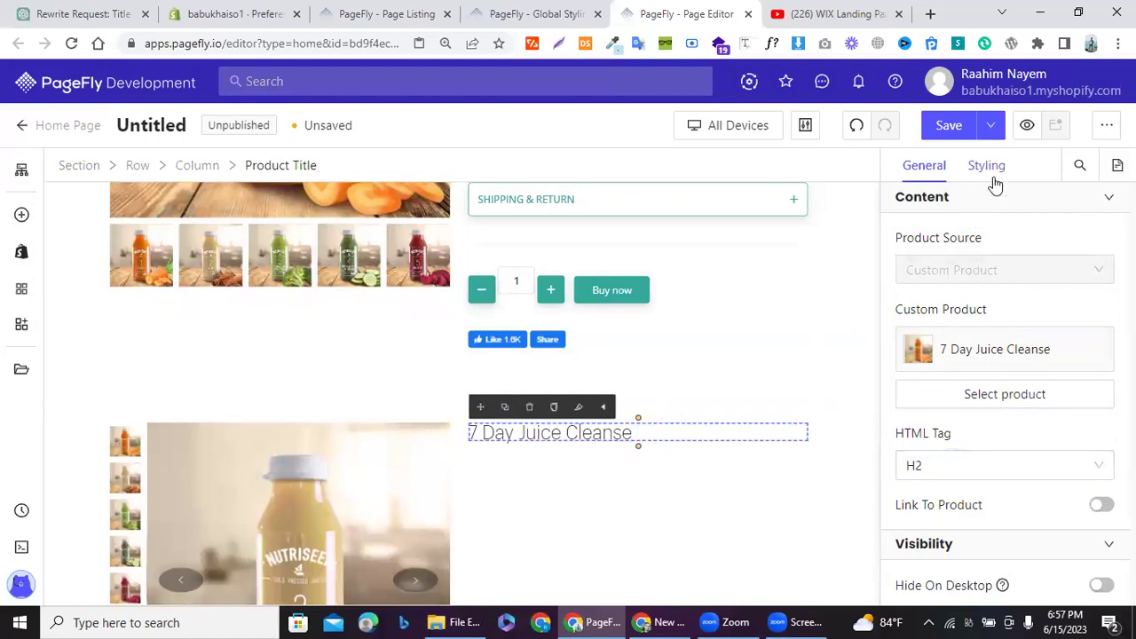
{"action": "left_click", "coordinate": [990, 171]}
{"action": "scroll", "coordinate": [1004, 382], "scroll_direction": "down", "scroll_amount": 1}
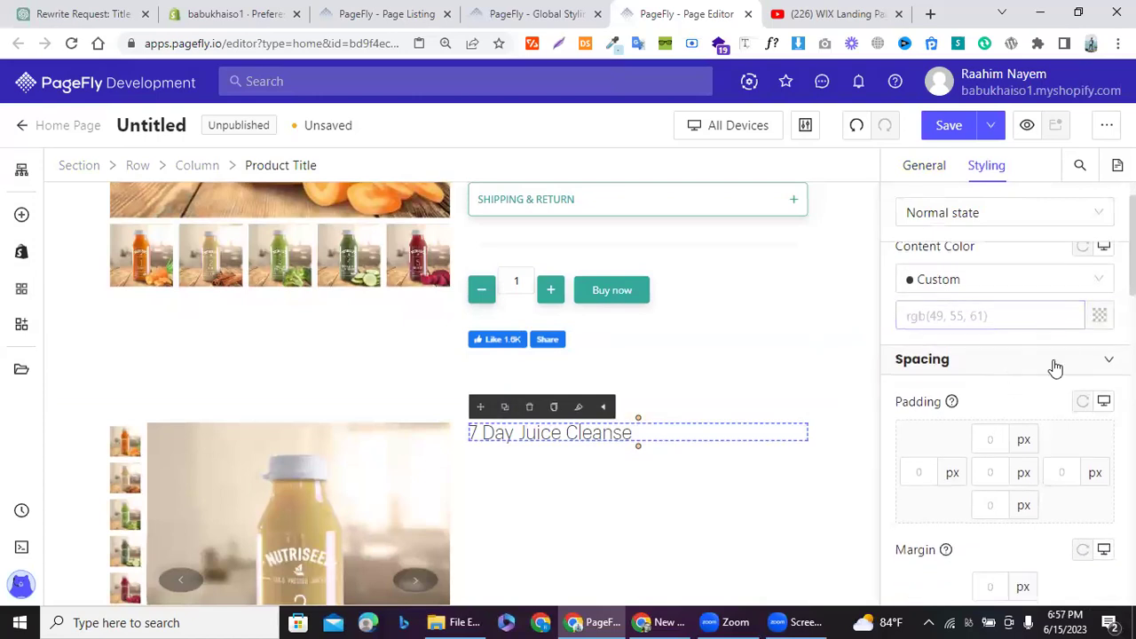
{"action": "left_click", "coordinate": [1099, 317]}
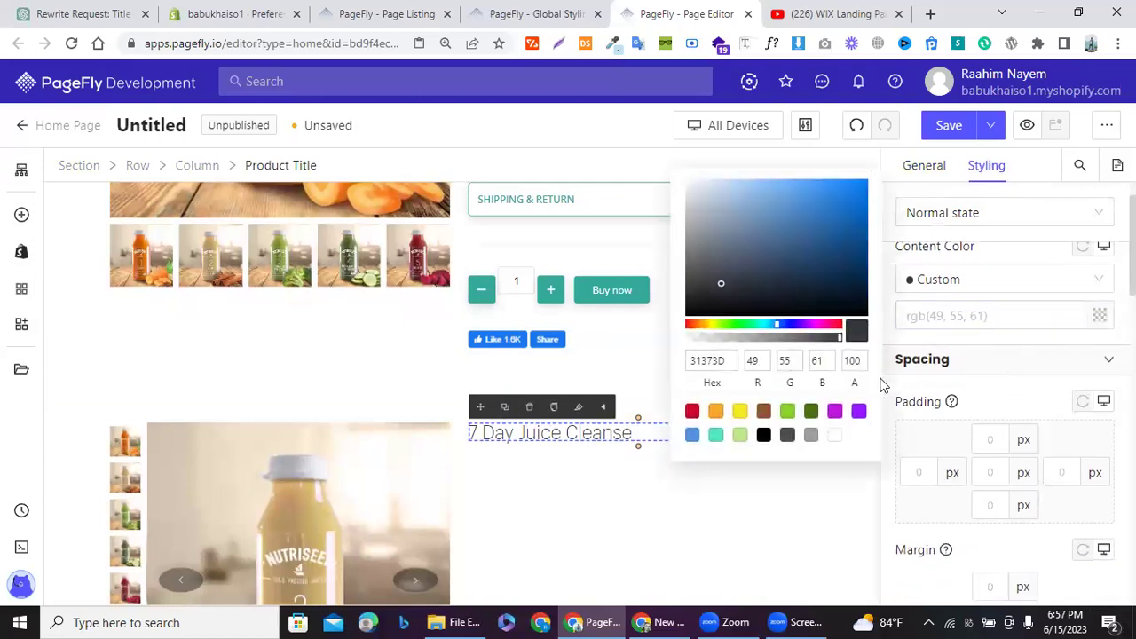
{"action": "left_click", "coordinate": [715, 434]}
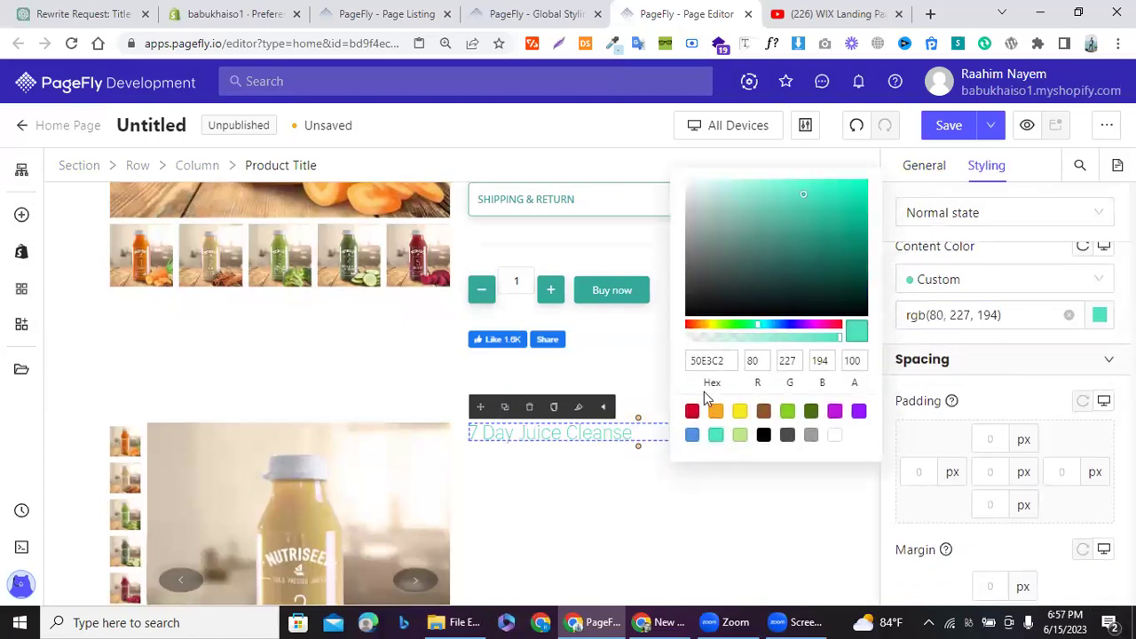
{"action": "left_click", "coordinate": [693, 411]}
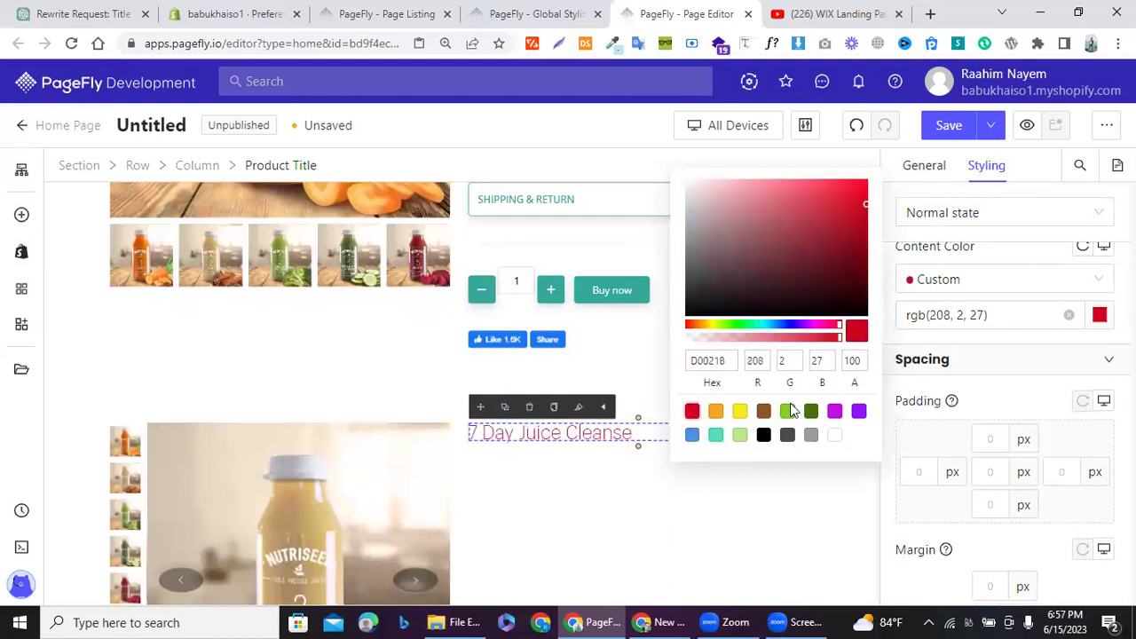
Step: Set the product title's font size to 31 px
{"action": "left_click", "coordinate": [927, 378]}
{"action": "scroll", "coordinate": [927, 378], "scroll_direction": "down", "scroll_amount": 4}
{"action": "mouse_move", "coordinate": [921, 347]}
{"action": "left_mouse_down"}
{"action": "mouse_move", "coordinate": [901, 353]}
{"action": "mouse_move", "coordinate": [909, 344]}
{"action": "mouse_move", "coordinate": [921, 354]}
{"action": "left_mouse_up"}
{"action": "scroll", "coordinate": [932, 390], "scroll_direction": "down", "scroll_amount": 2}
{"action": "scroll", "coordinate": [948, 433], "scroll_direction": "down", "scroll_amount": 1}
{"action": "scroll", "coordinate": [950, 422], "scroll_direction": "up", "scroll_amount": 5}
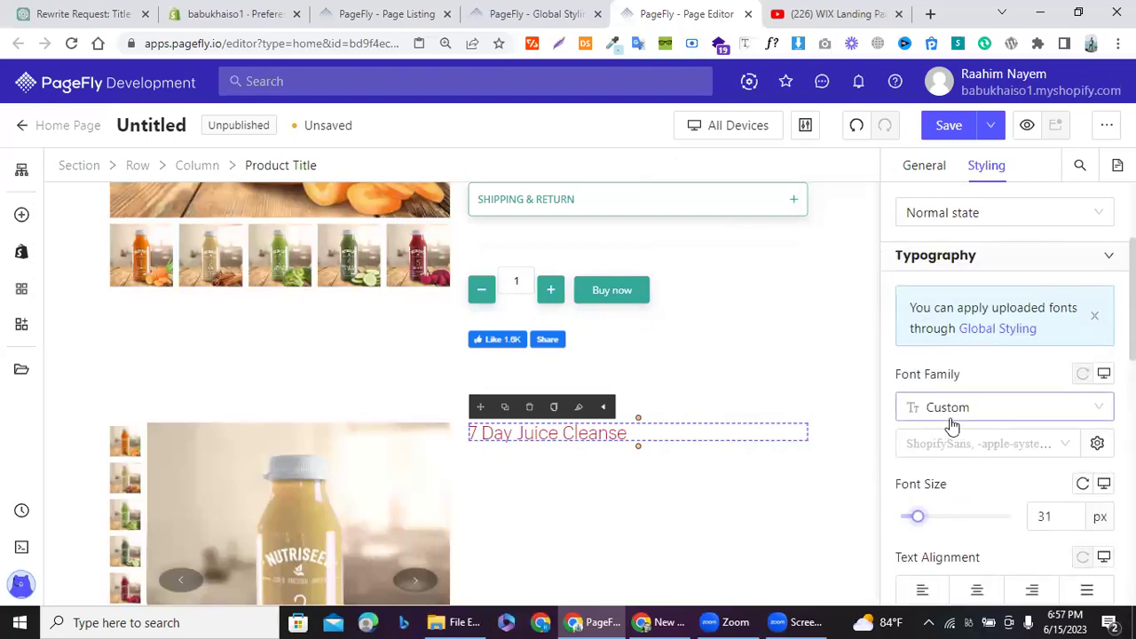
Step: Set the product title's custom font family to Abhaya Libre
{"action": "left_click", "coordinate": [945, 446]}
{"action": "scroll", "coordinate": [948, 373], "scroll_direction": "down", "scroll_amount": 1}
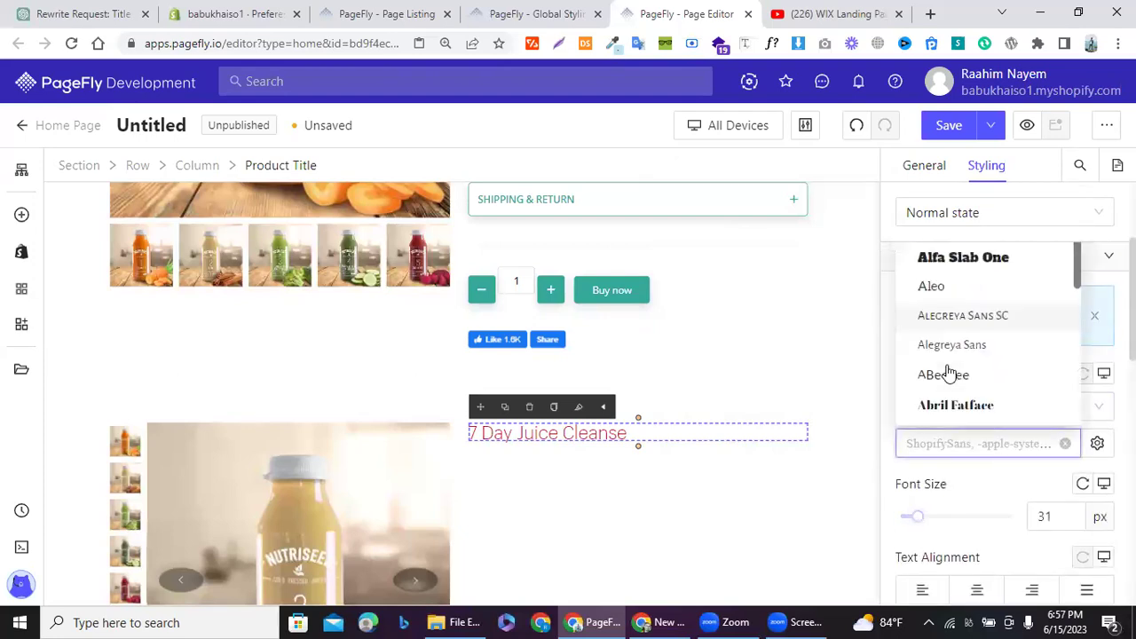
{"action": "scroll", "coordinate": [941, 371], "scroll_direction": "down", "scroll_amount": 1}
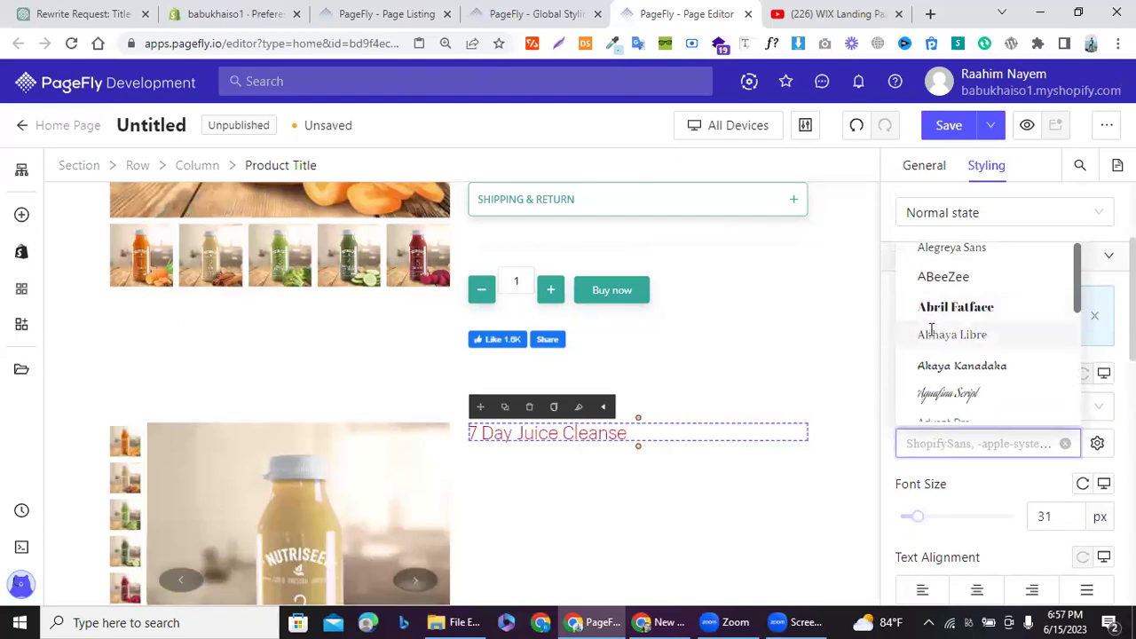
{"action": "left_click", "coordinate": [940, 335]}
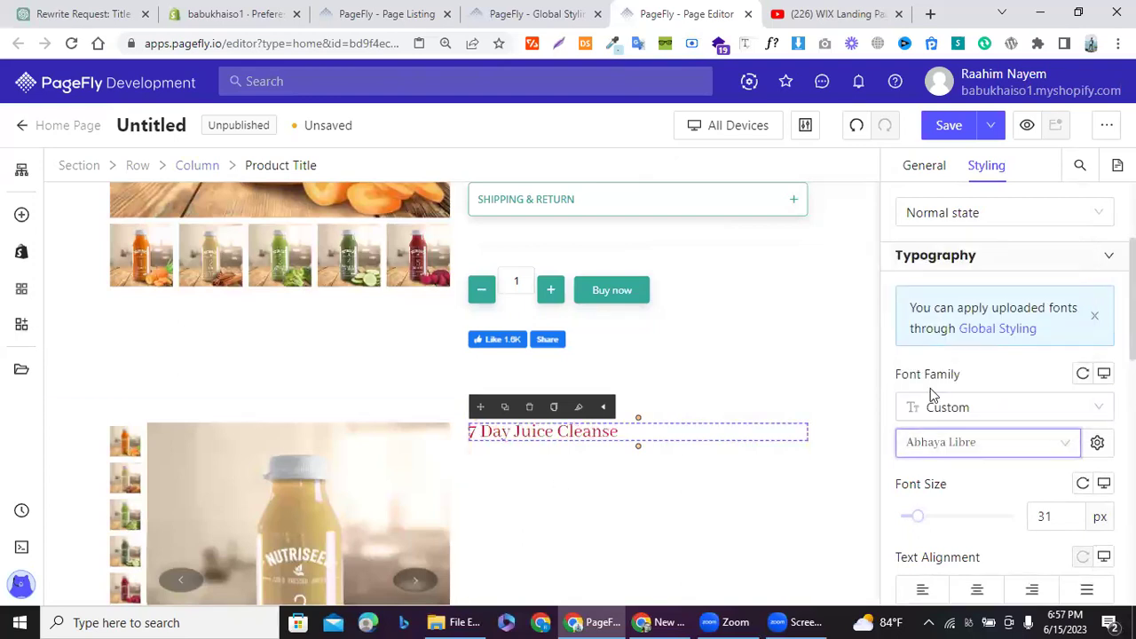
Step: Review the product title's remaining styling options and give it a top padding of 20 px
{"action": "scroll", "coordinate": [930, 388], "scroll_direction": "up", "scroll_amount": 2}
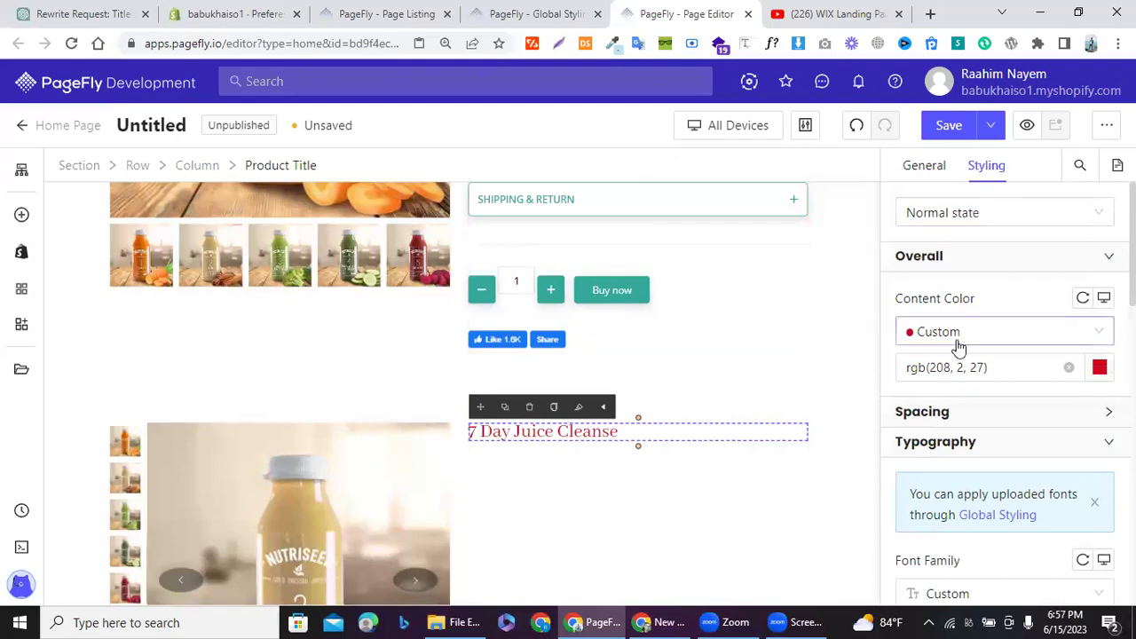
{"action": "scroll", "coordinate": [956, 346], "scroll_direction": "down", "scroll_amount": 3}
{"action": "scroll", "coordinate": [956, 346], "scroll_direction": "down", "scroll_amount": 6}
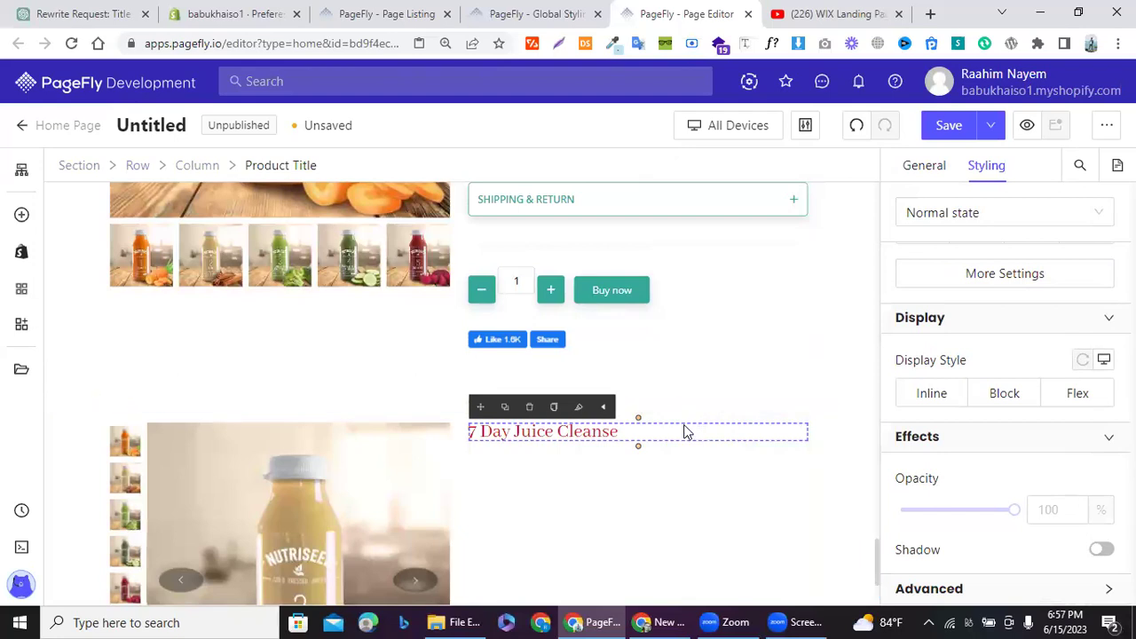
{"action": "left_click", "coordinate": [931, 177]}
{"action": "scroll", "coordinate": [945, 318], "scroll_direction": "up", "scroll_amount": 3}
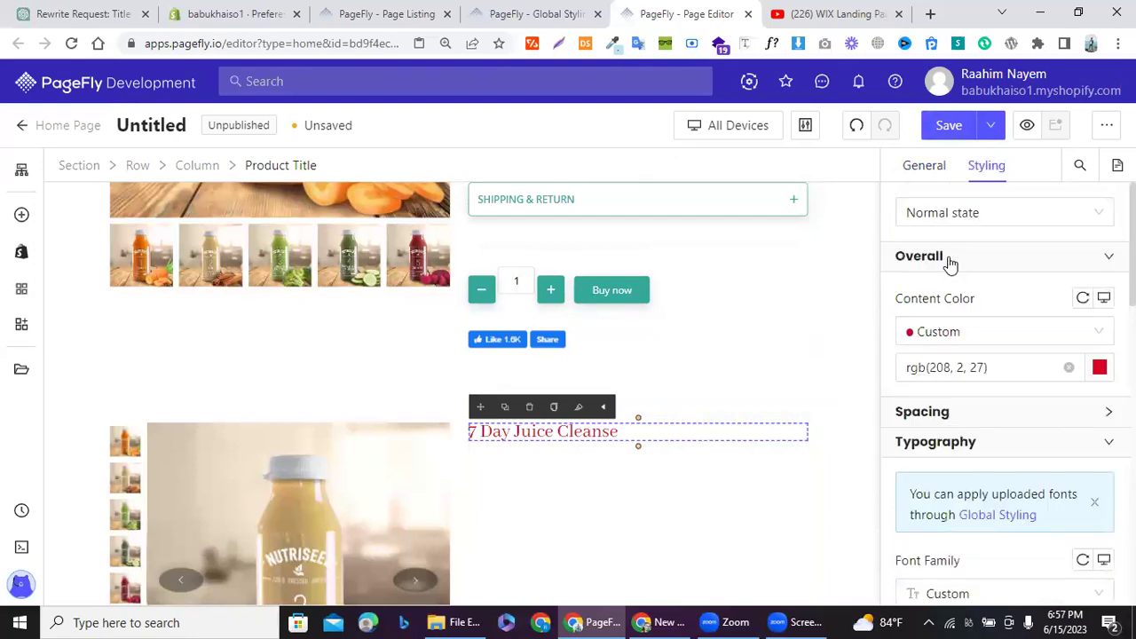
{"action": "scroll", "coordinate": [930, 406], "scroll_direction": "down", "scroll_amount": 1}
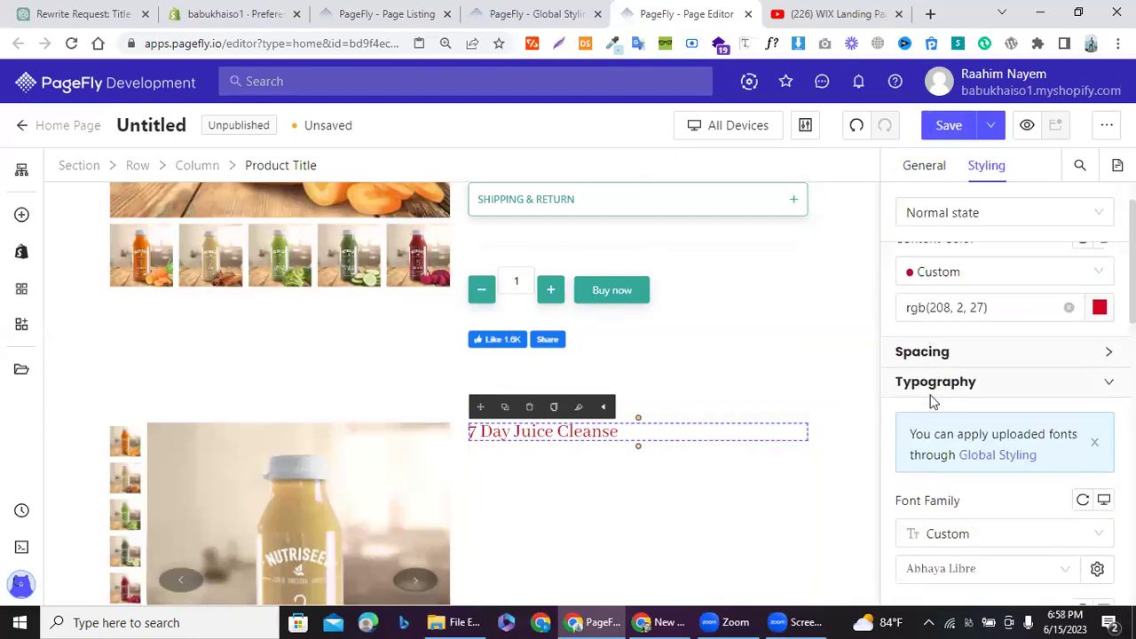
{"action": "left_click", "coordinate": [955, 337]}
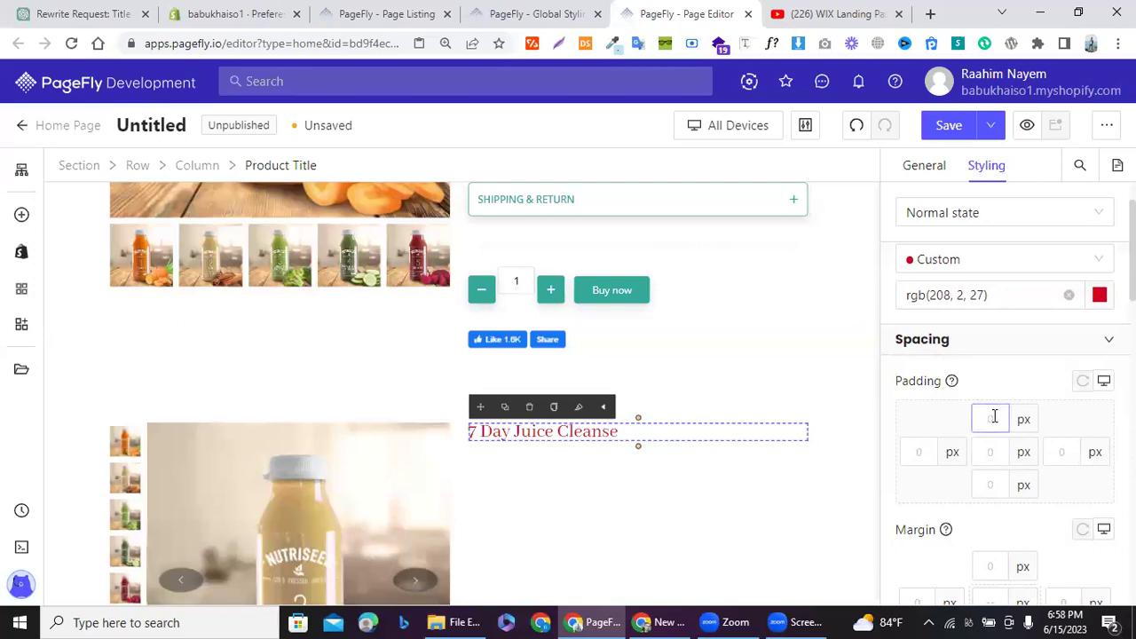
{"action": "type", "text": "20"}
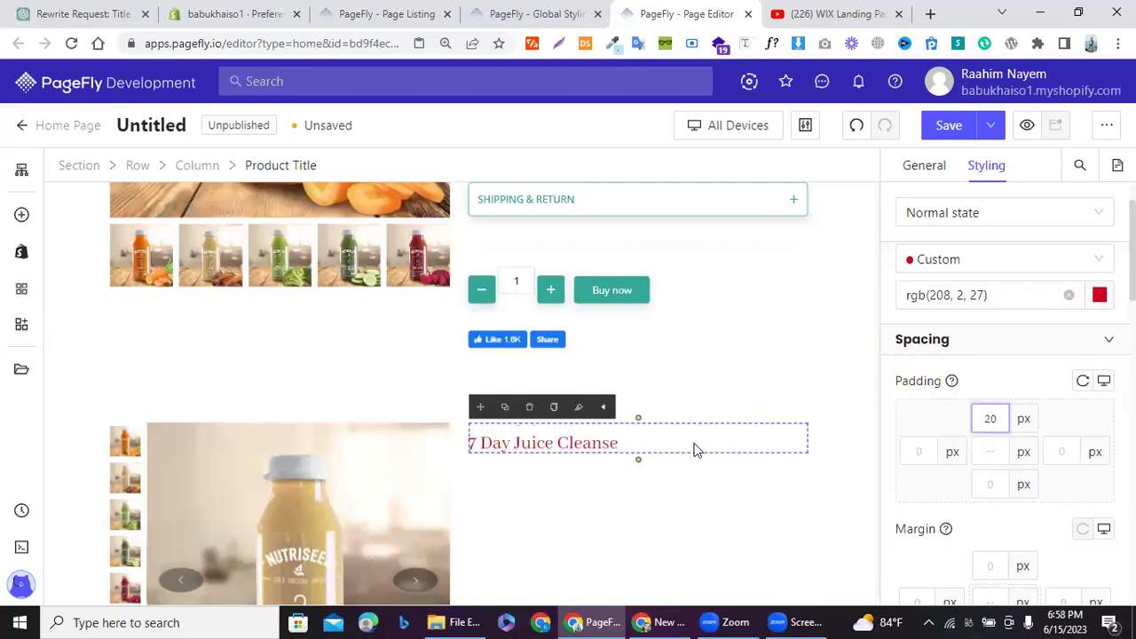
{"action": "left_click", "coordinate": [448, 448]}
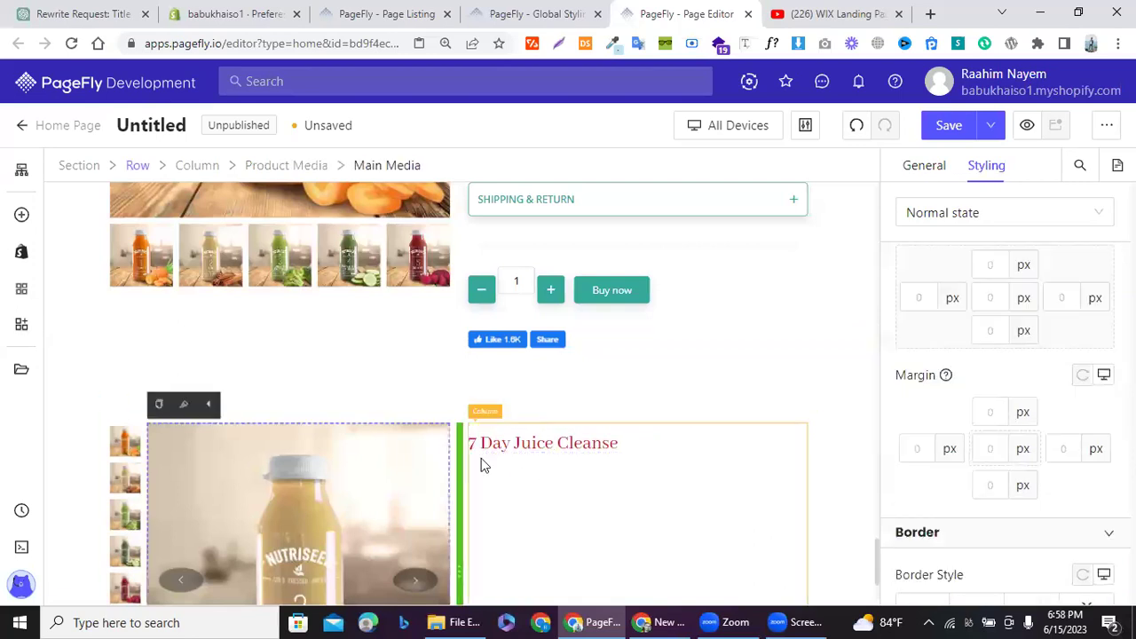
Step: Insert the compact Product Description variant with a "More" link below the product title in the second column
{"action": "left_click", "coordinate": [16, 259]}
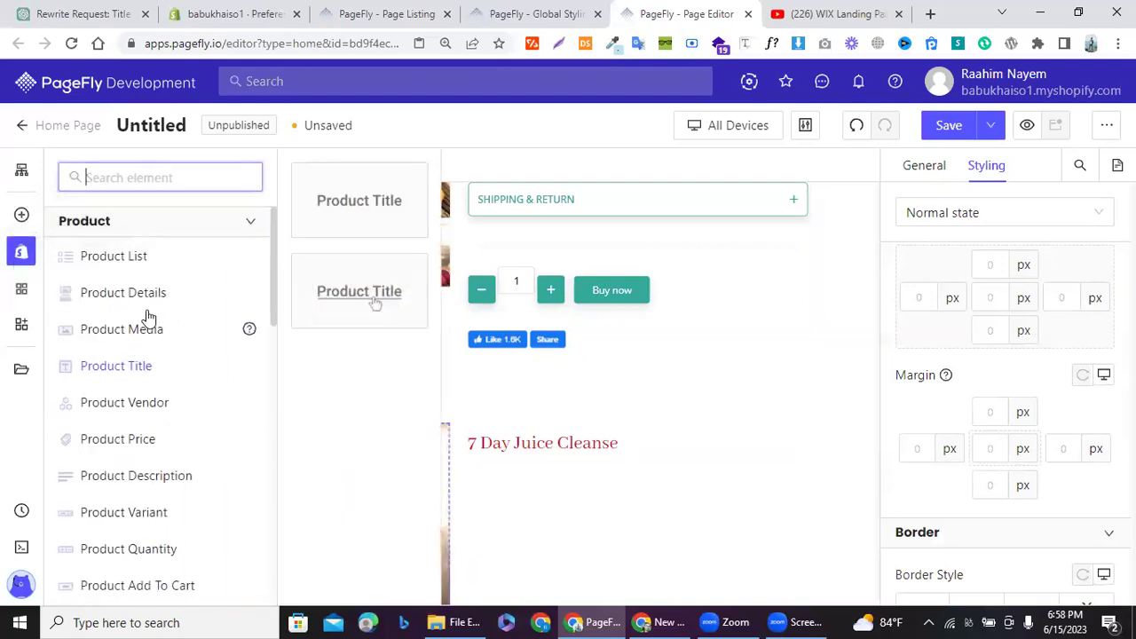
{"action": "mouse_move", "coordinate": [149, 300]}
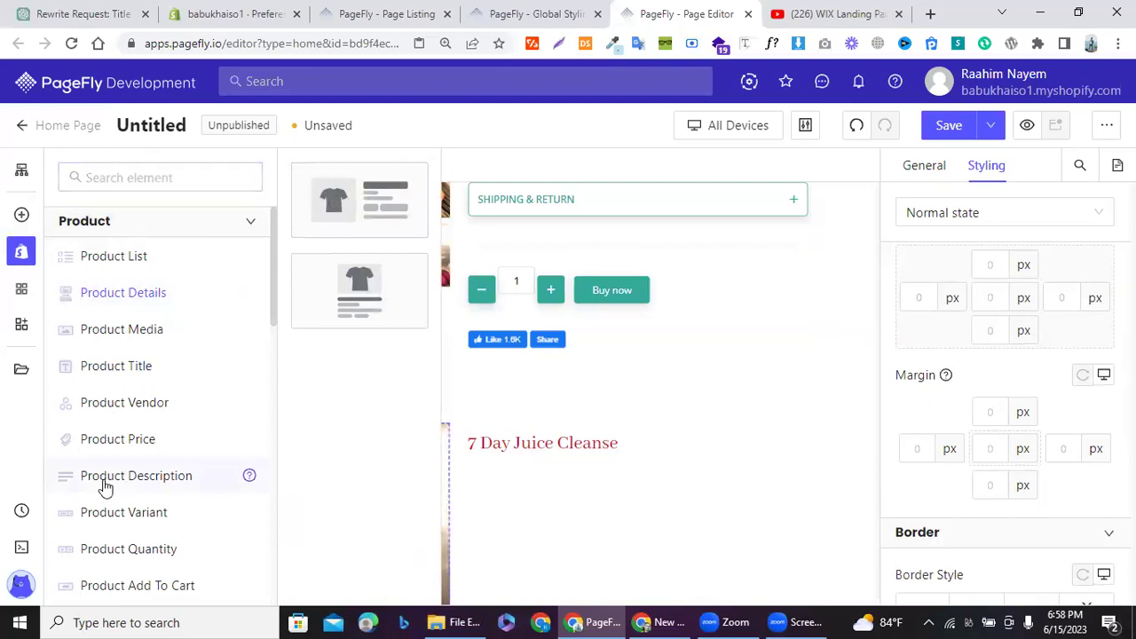
{"action": "mouse_move", "coordinate": [107, 487]}
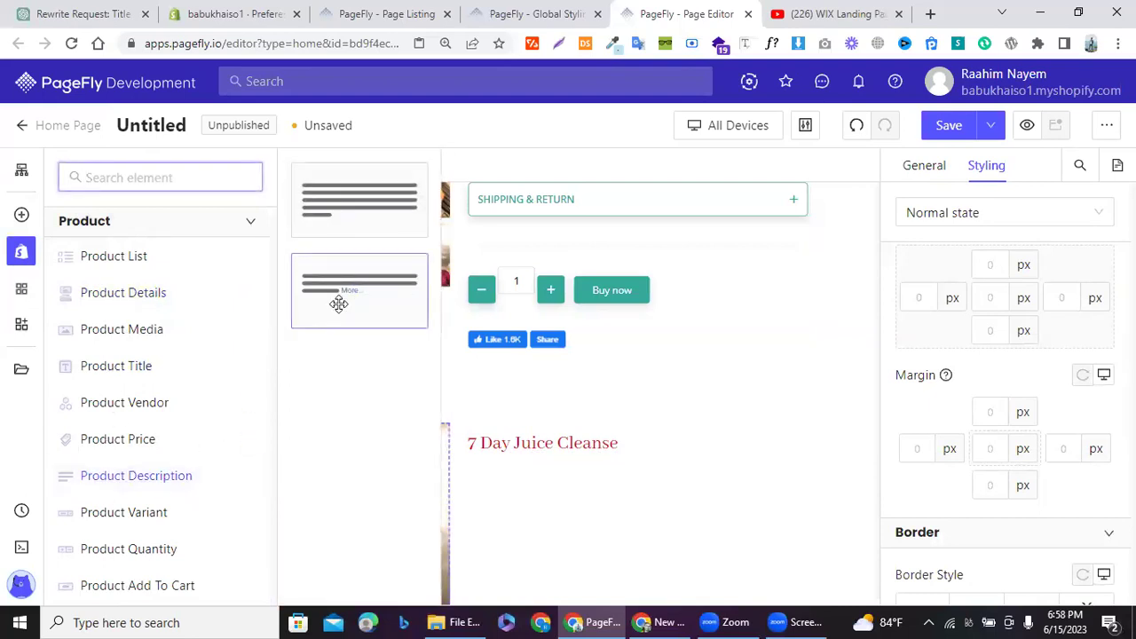
{"action": "left_click_drag", "start_coordinate": [338, 295], "coordinate": [504, 454]}
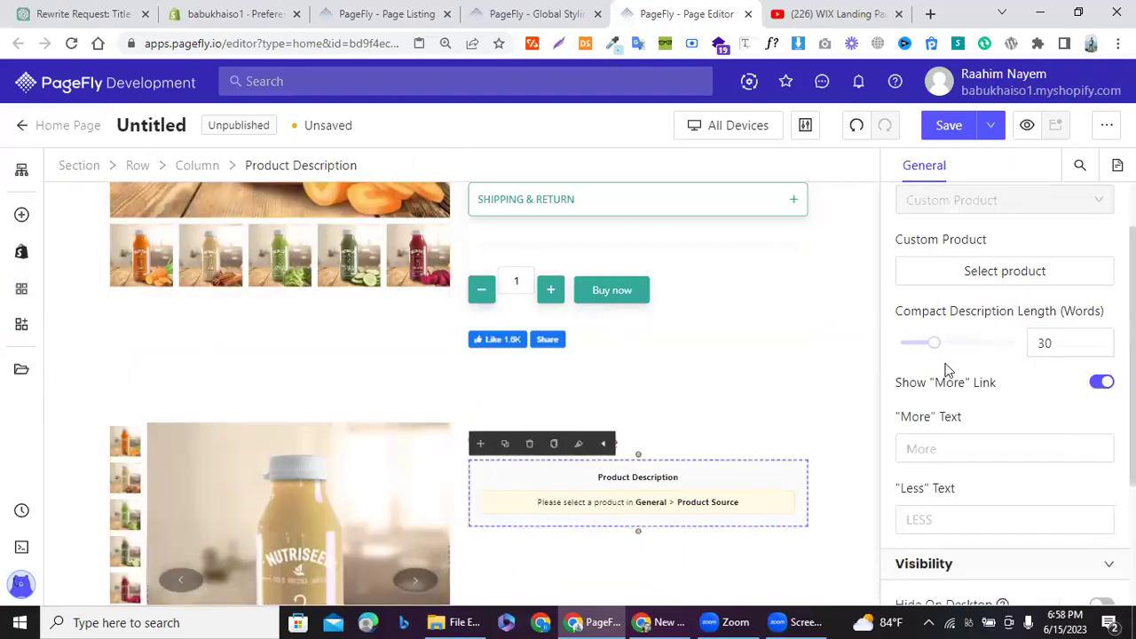
Step: Assign 7 Day Juice Cleanse as the custom product of the new Product Description element
{"action": "scroll", "coordinate": [932, 304], "scroll_direction": "up", "scroll_amount": 1}
{"action": "left_click", "coordinate": [933, 338]}
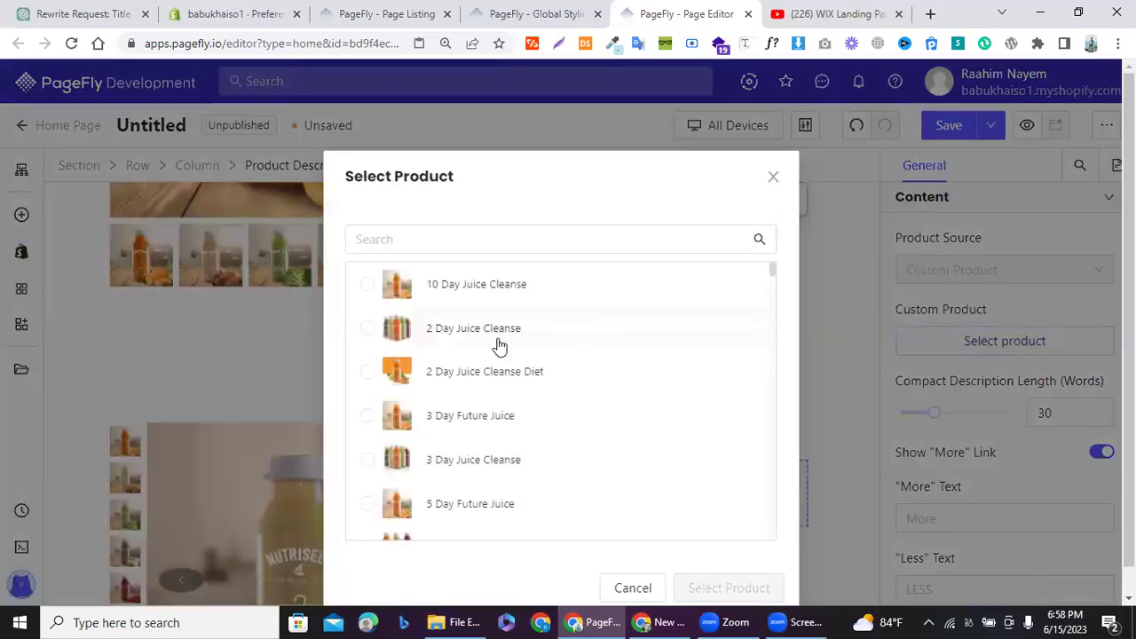
{"action": "scroll", "coordinate": [487, 443], "scroll_direction": "down", "scroll_amount": 2}
{"action": "left_click", "coordinate": [446, 490]}
{"action": "left_click", "coordinate": [700, 587]}
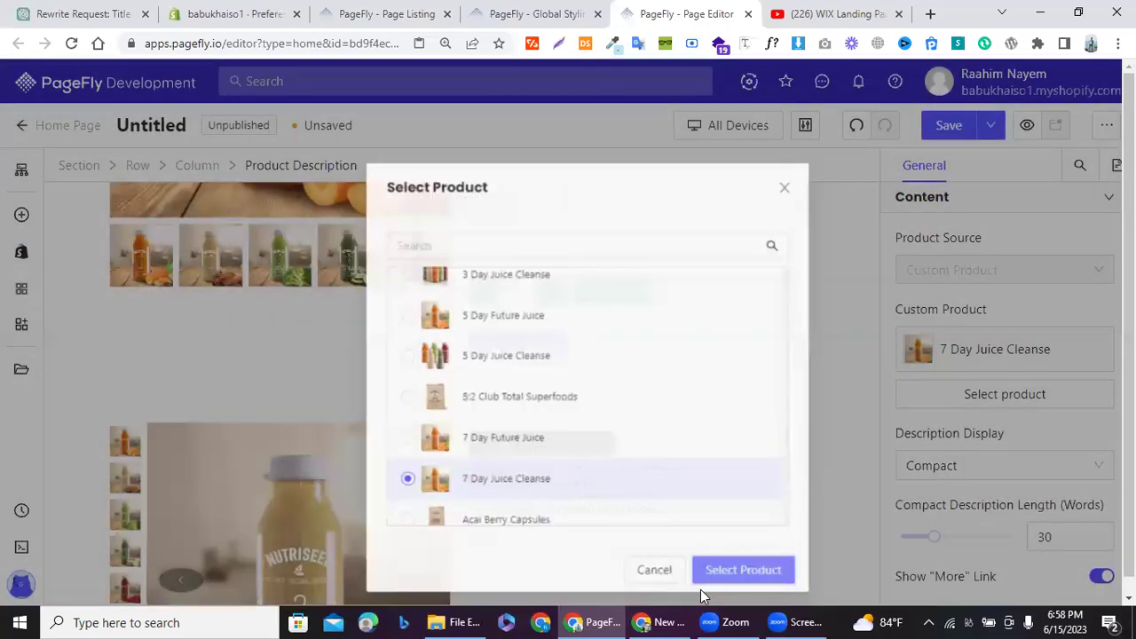
{"action": "scroll", "coordinate": [624, 478], "scroll_direction": "down", "scroll_amount": 2}
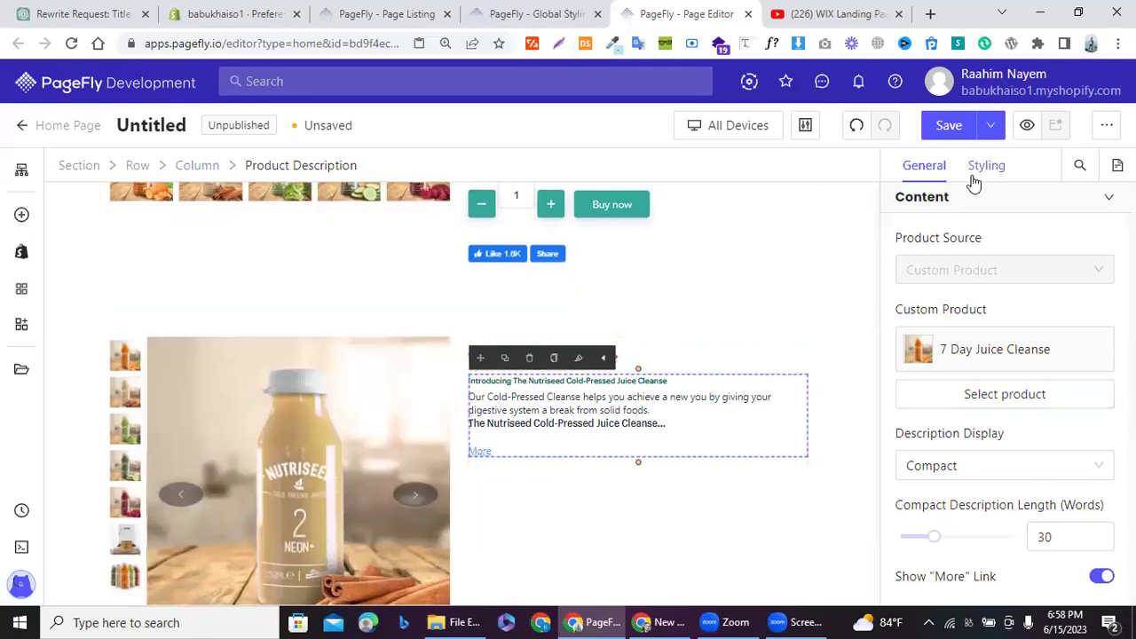
Step: Try a 25 px font size on the product description, and reduce it to 20 px
{"action": "left_click", "coordinate": [972, 177]}
{"action": "scroll", "coordinate": [958, 366], "scroll_direction": "down", "scroll_amount": 5}
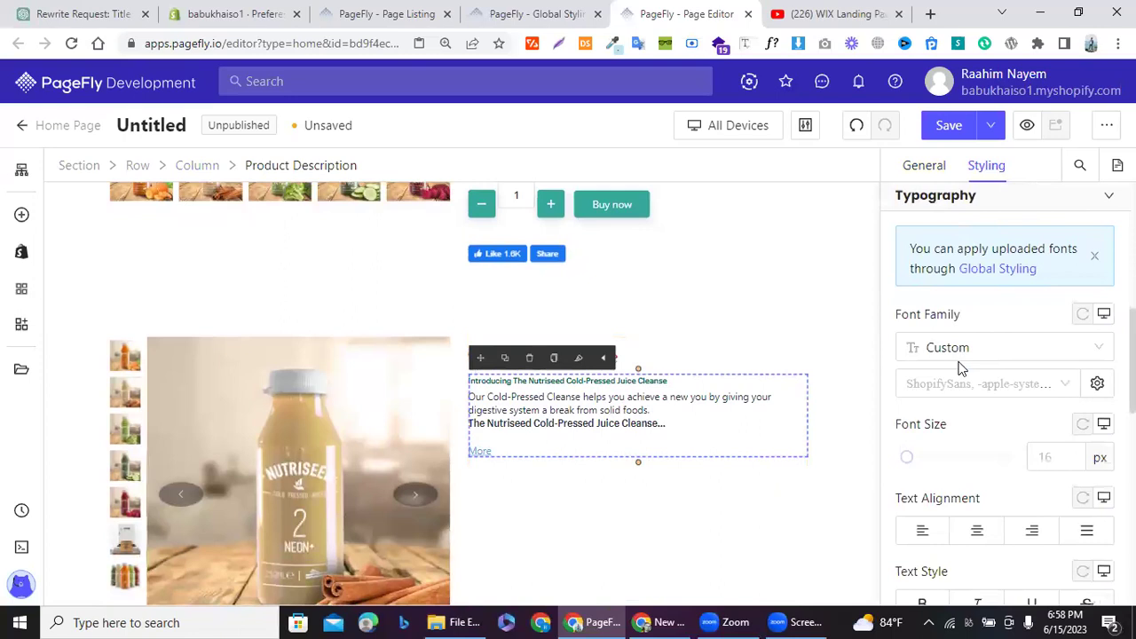
{"action": "scroll", "coordinate": [958, 365], "scroll_direction": "down", "scroll_amount": 1}
{"action": "left_click_drag", "start_coordinate": [910, 388], "coordinate": [920, 392]}
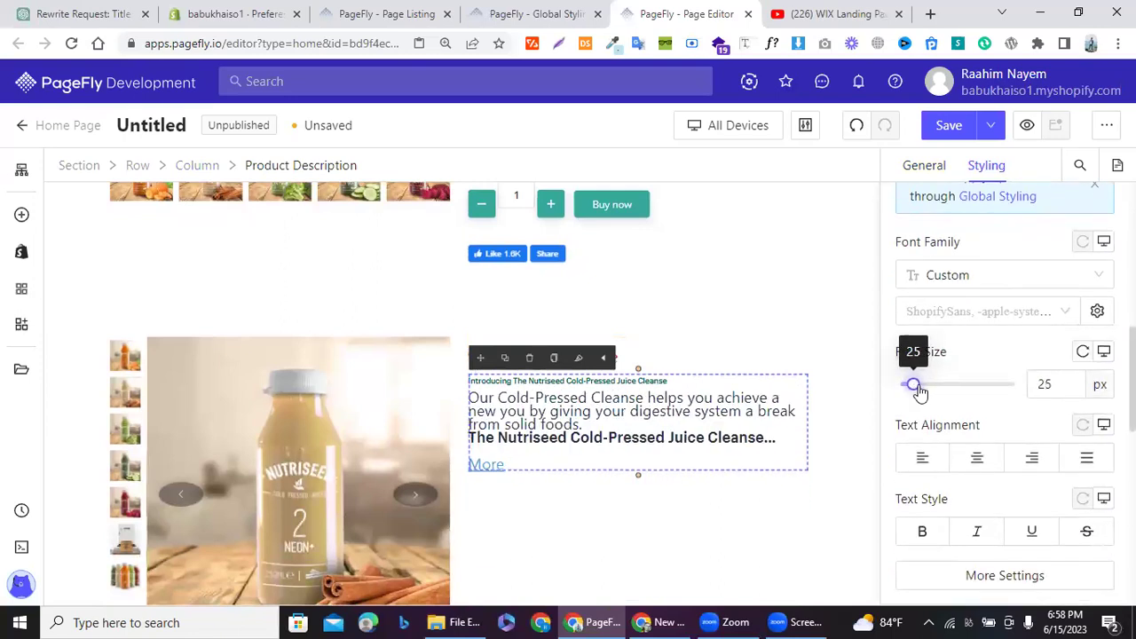
{"action": "left_click_drag", "start_coordinate": [918, 394], "coordinate": [911, 394]}
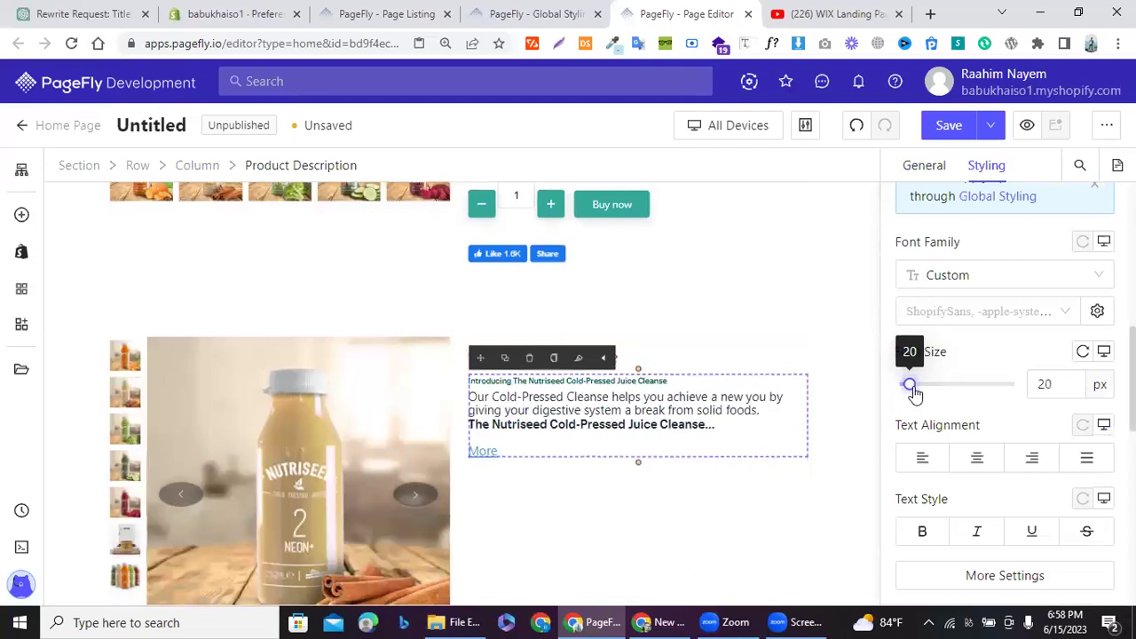
Step: Set the product description's line height to 31 px and widen its letter spacing slightly
{"action": "scroll", "coordinate": [1016, 439], "scroll_direction": "down", "scroll_amount": 5}
{"action": "scroll", "coordinate": [1016, 439], "scroll_direction": "up", "scroll_amount": 5}
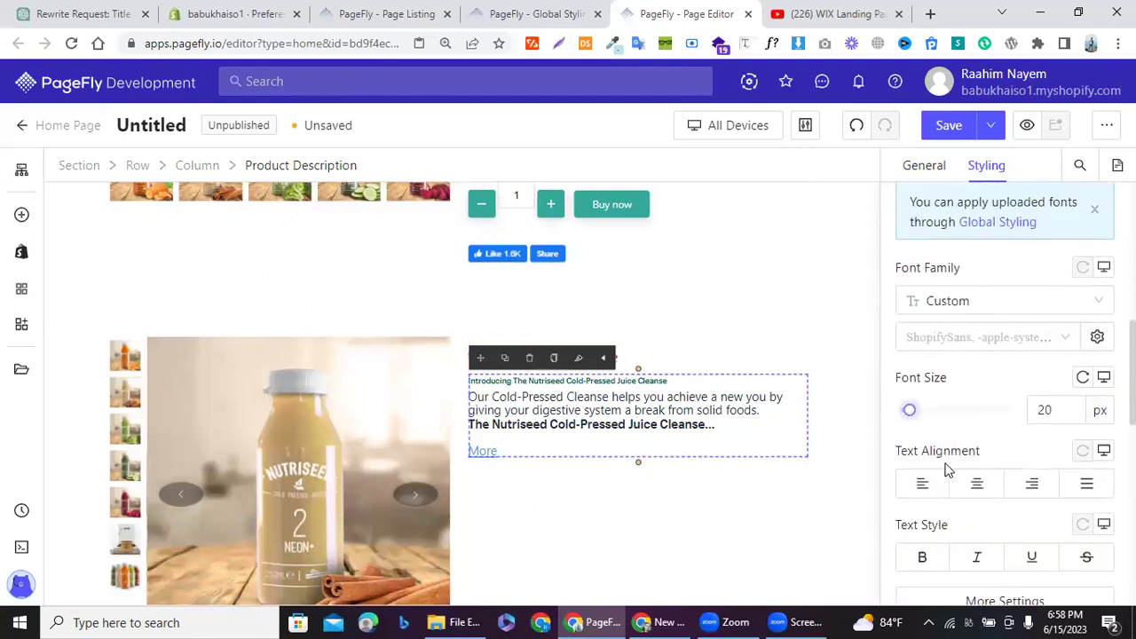
{"action": "scroll", "coordinate": [948, 470], "scroll_direction": "down", "scroll_amount": 3}
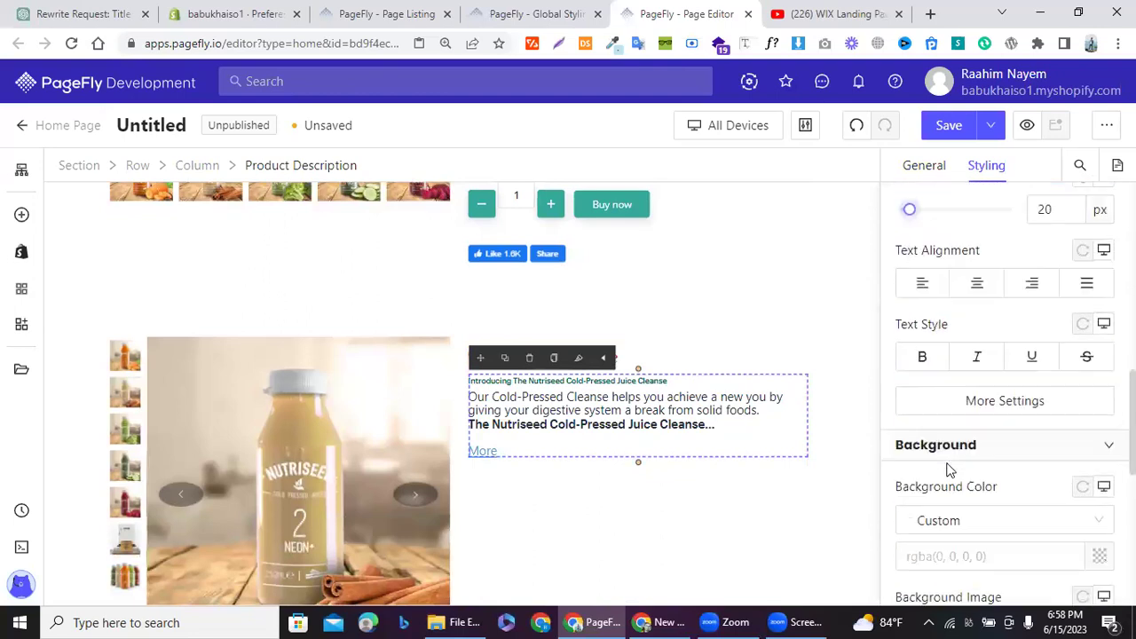
{"action": "left_click", "coordinate": [967, 396]}
{"action": "mouse_move", "coordinate": [672, 358]}
{"action": "left_mouse_down"}
{"action": "mouse_move", "coordinate": [698, 360]}
{"action": "mouse_move", "coordinate": [677, 360]}
{"action": "left_mouse_up"}
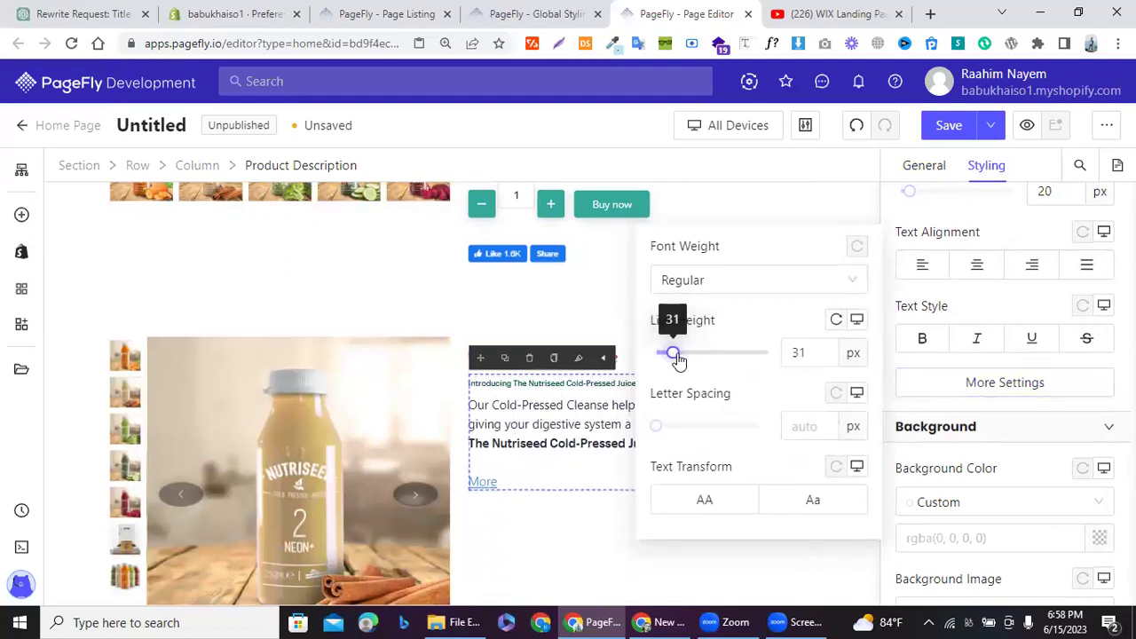
{"action": "left_click_drag", "start_coordinate": [661, 431], "coordinate": [717, 430]}
{"action": "left_click", "coordinate": [909, 213]}
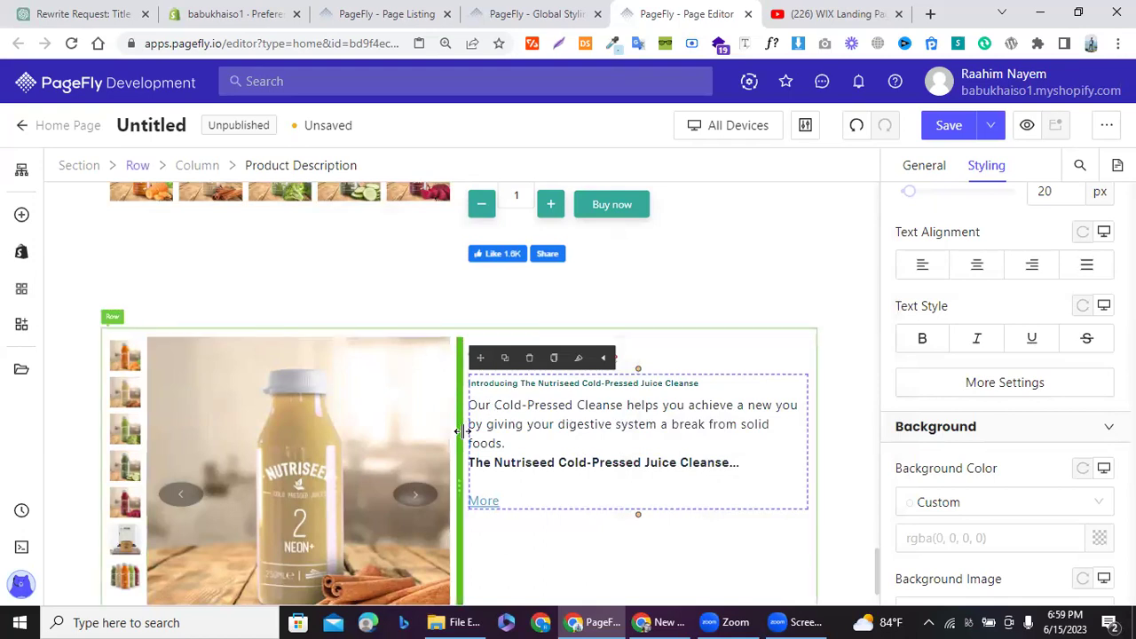
Step: Duplicate the Ingredients accordion item in the original 7 Day Juice Cleanse product section
{"action": "left_click", "coordinate": [383, 453]}
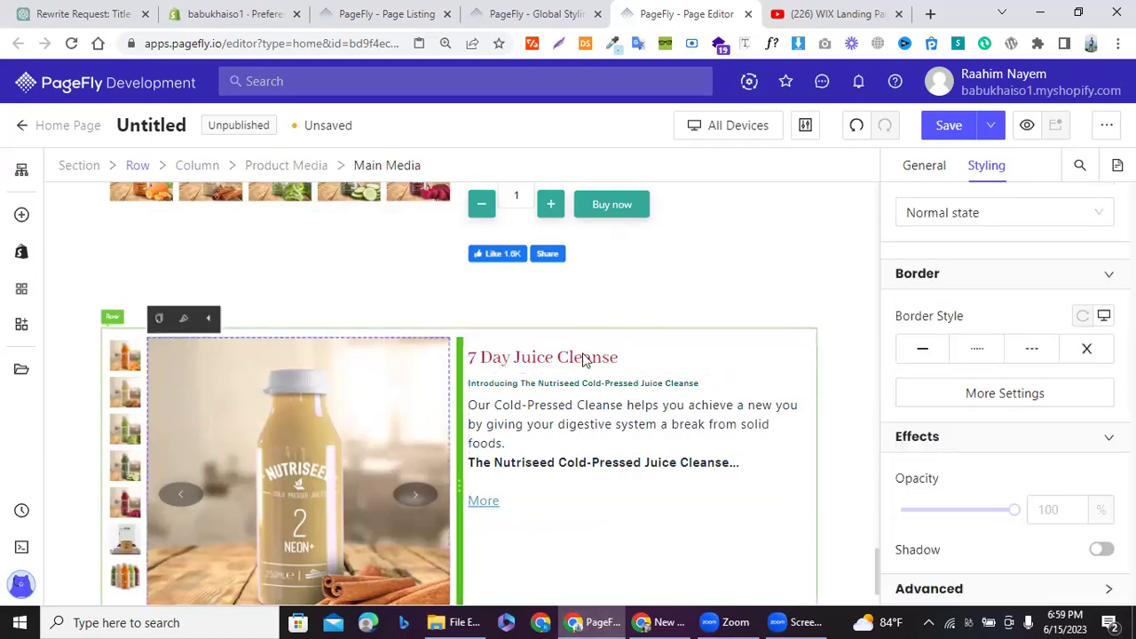
{"action": "scroll", "coordinate": [584, 359], "scroll_direction": "up", "scroll_amount": 6}
{"action": "scroll", "coordinate": [583, 359], "scroll_direction": "down", "scroll_amount": 3}
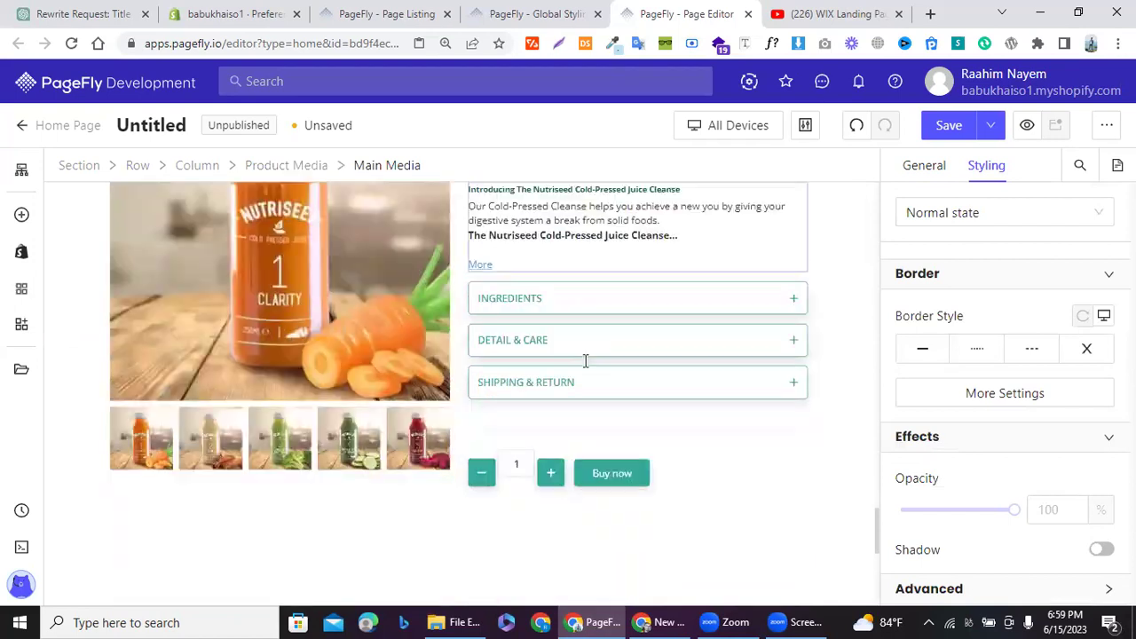
{"action": "scroll", "coordinate": [586, 359], "scroll_direction": "down", "scroll_amount": 3}
{"action": "scroll", "coordinate": [586, 364], "scroll_direction": "up", "scroll_amount": 4}
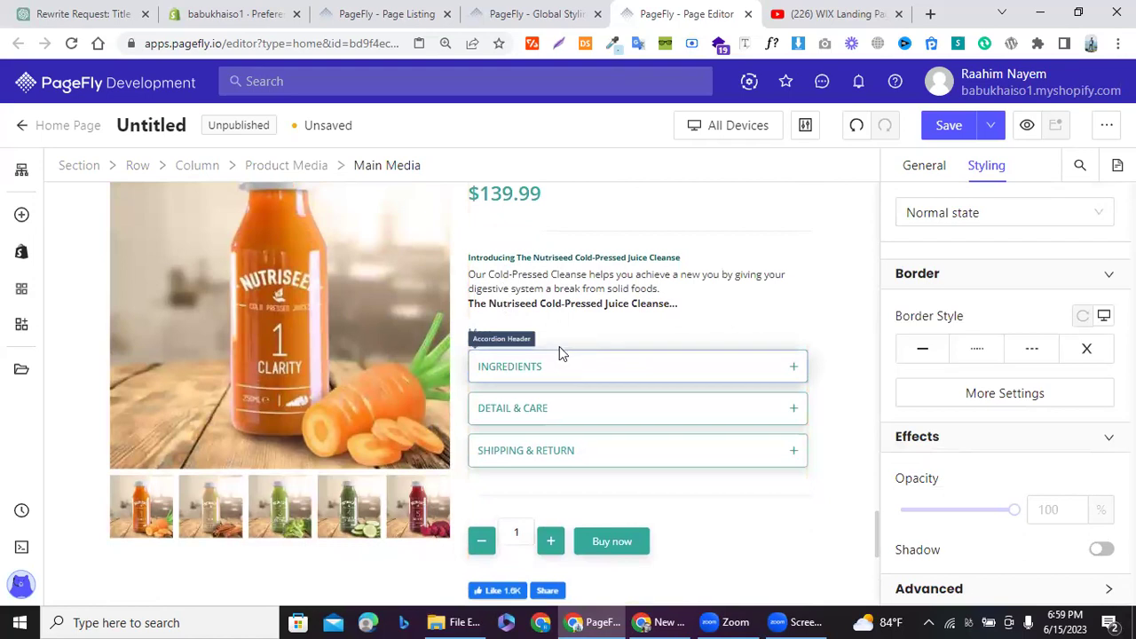
{"action": "left_click", "coordinate": [471, 361]}
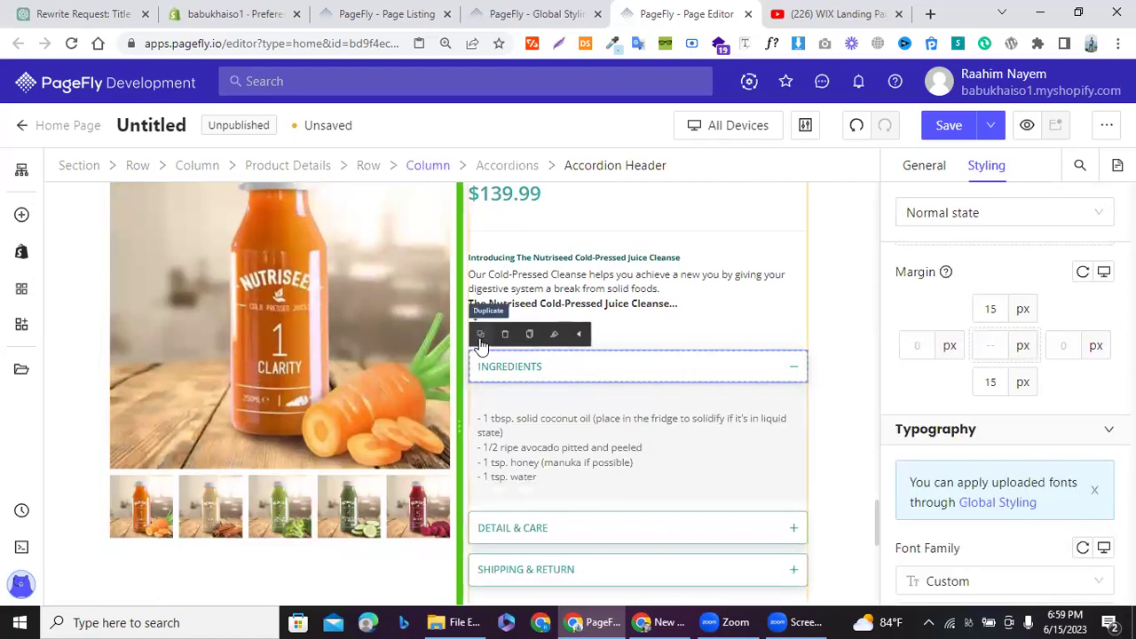
{"action": "left_click", "coordinate": [479, 338]}
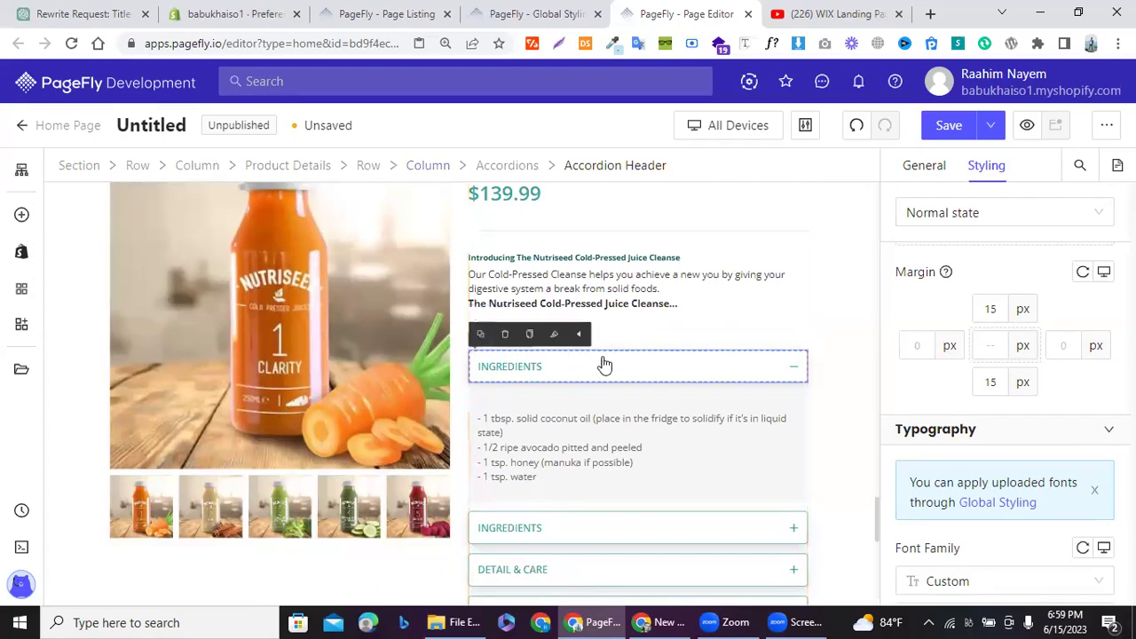
{"action": "scroll", "coordinate": [556, 382], "scroll_direction": "down", "scroll_amount": 3}
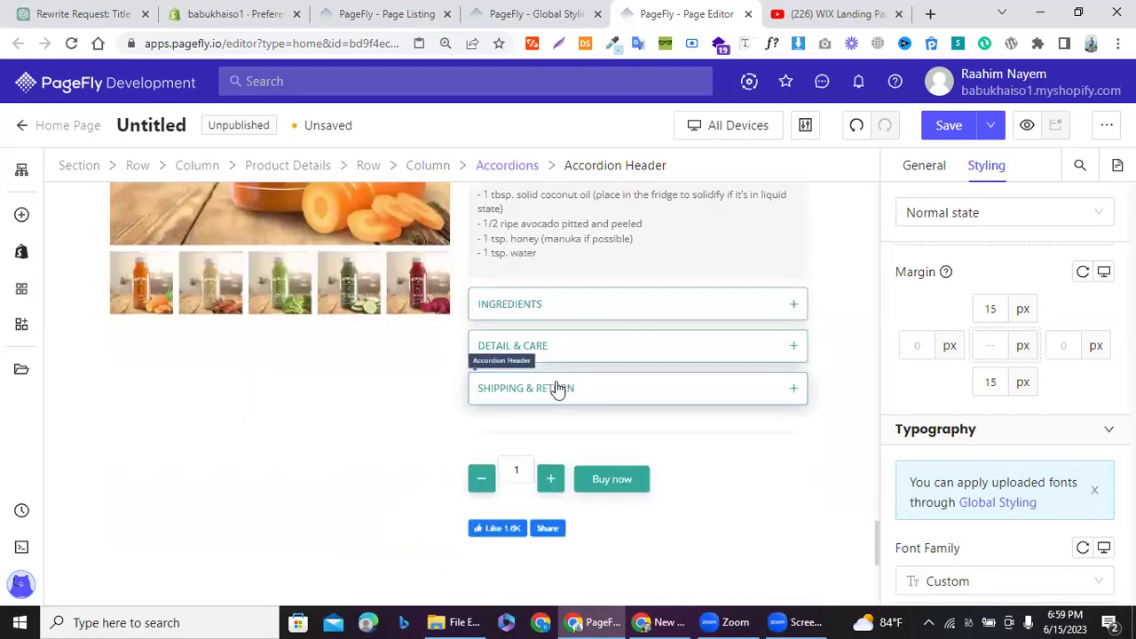
{"action": "scroll", "coordinate": [558, 385], "scroll_direction": "up", "scroll_amount": 1}
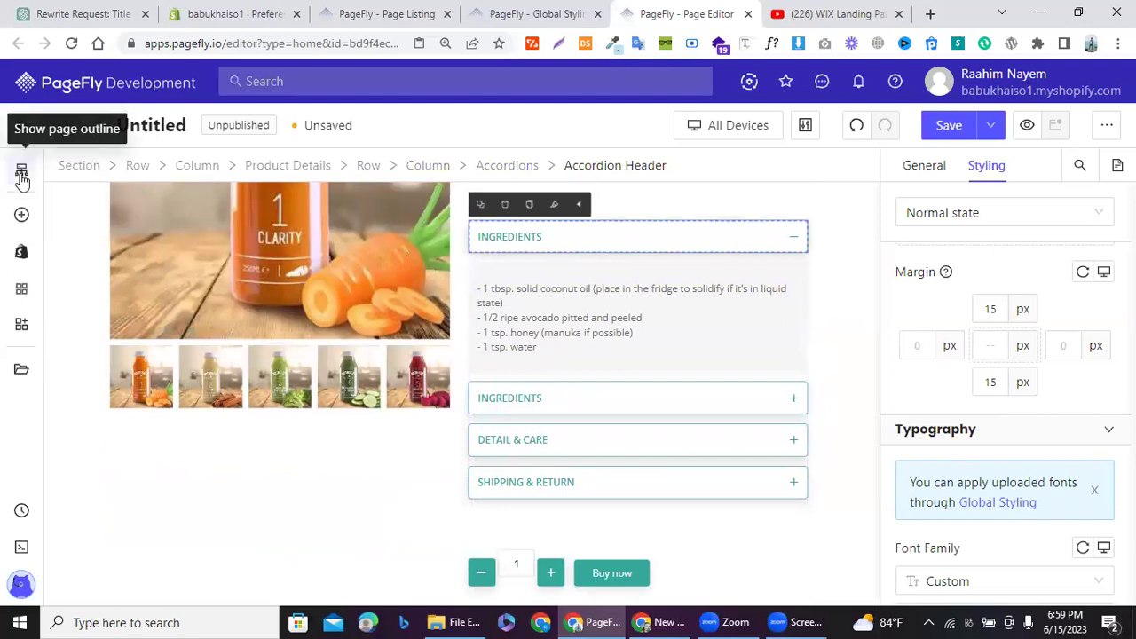
Step: Open the page outline and collapse all of its expanded sections
{"action": "left_click", "coordinate": [22, 174]}
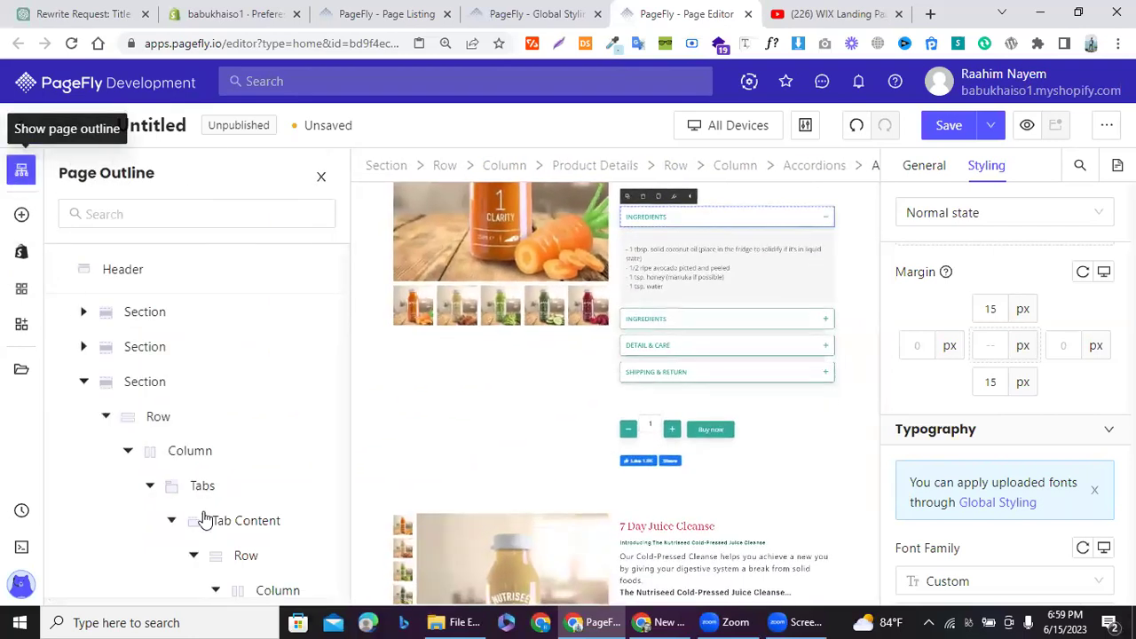
{"action": "key", "text": "Escape"}
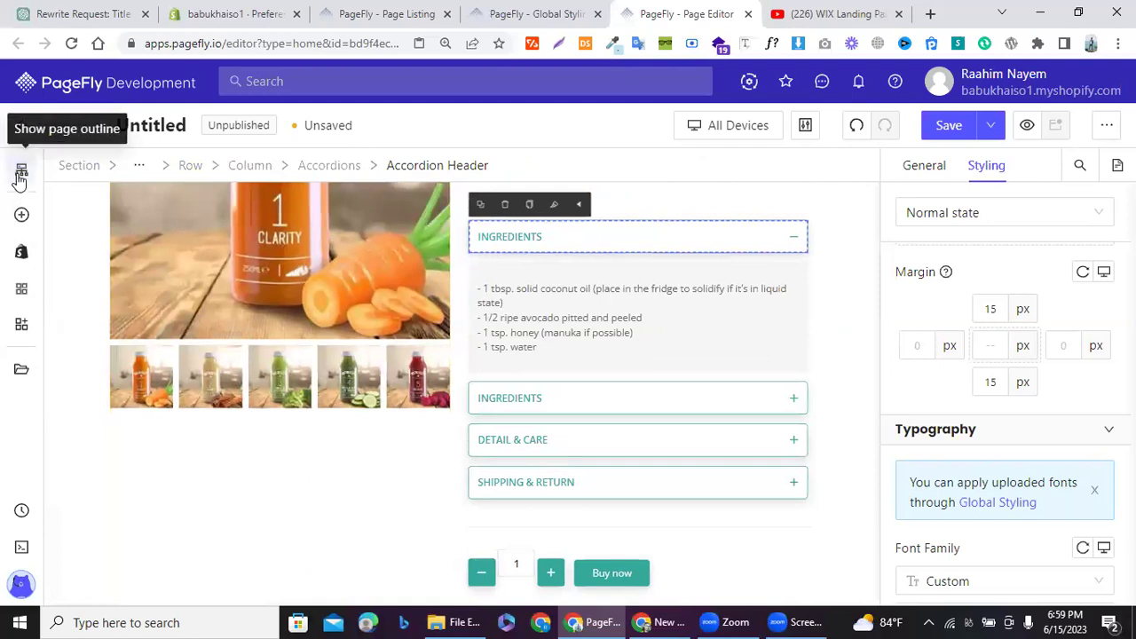
{"action": "left_click", "coordinate": [22, 178]}
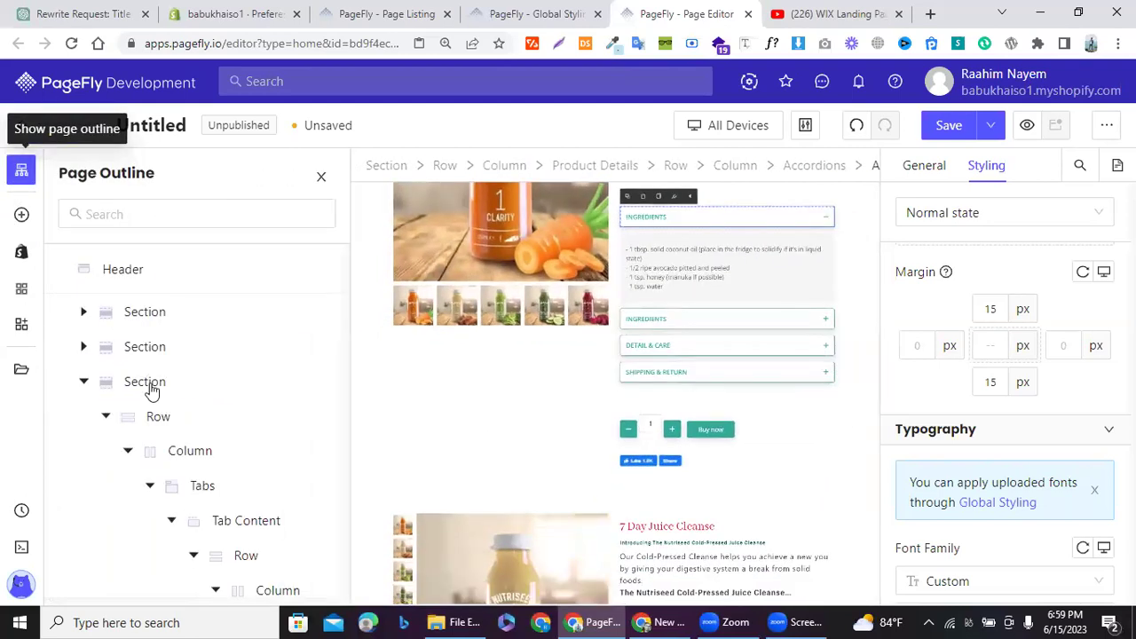
{"action": "left_click", "coordinate": [89, 382]}
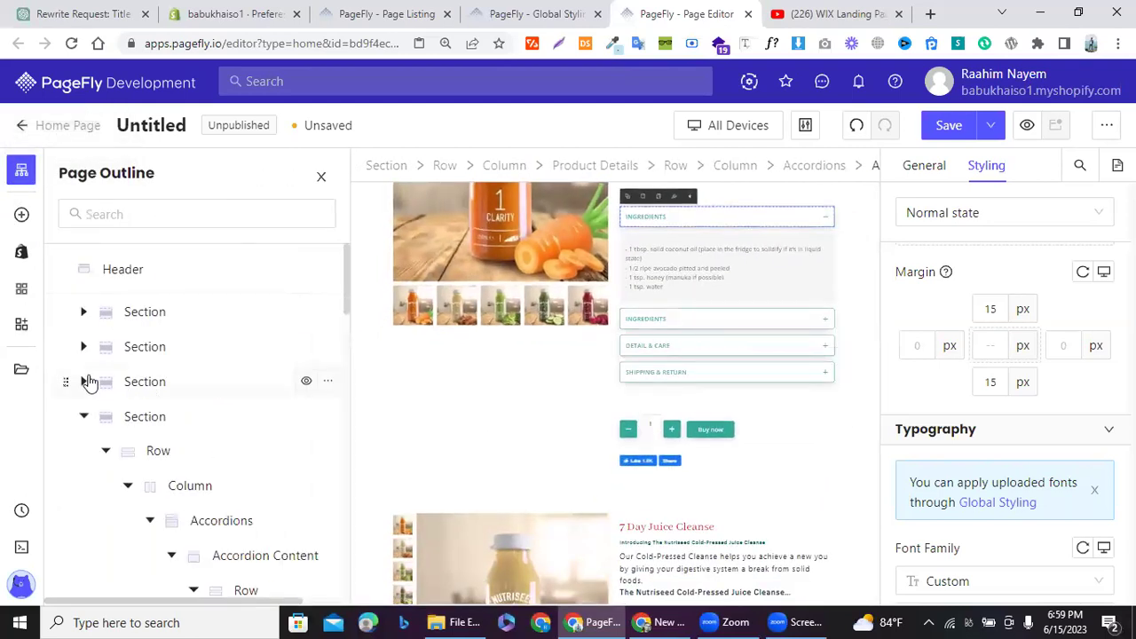
{"action": "left_click", "coordinate": [84, 416]}
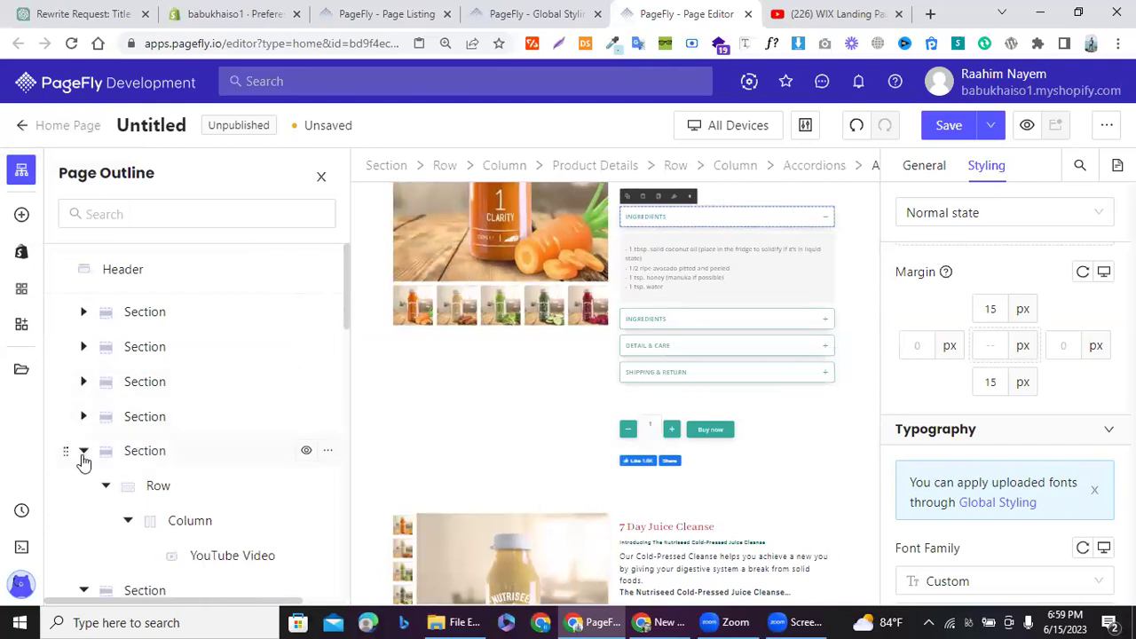
{"action": "left_click", "coordinate": [83, 455]}
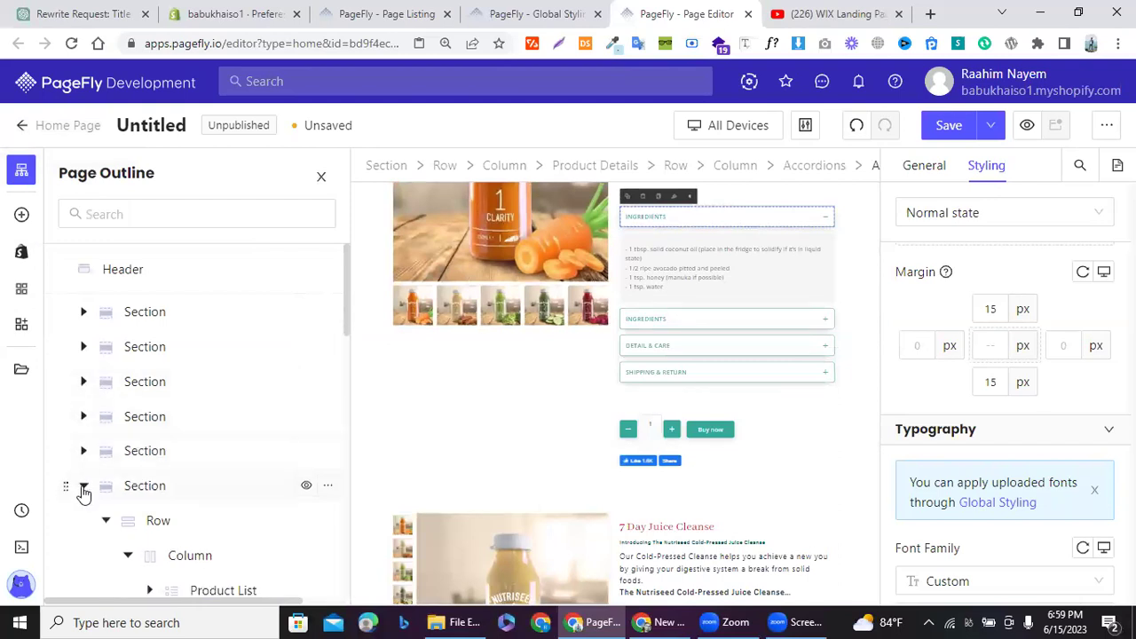
{"action": "left_click", "coordinate": [83, 490]}
{"action": "scroll", "coordinate": [62, 429], "scroll_direction": "down", "scroll_amount": 1}
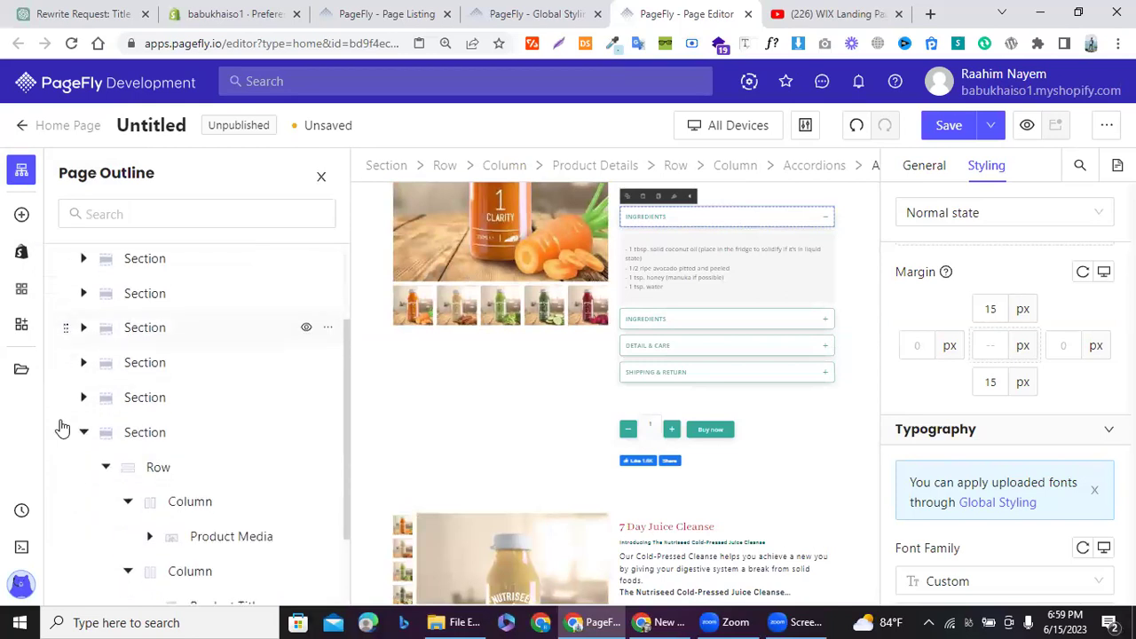
{"action": "left_click", "coordinate": [82, 432]}
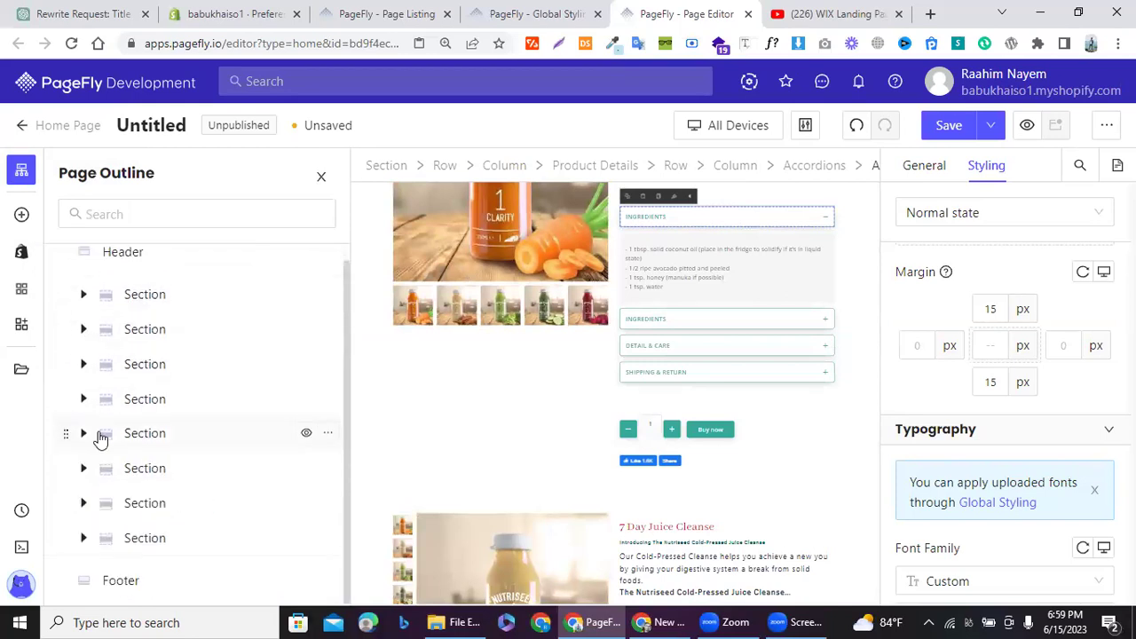
Step: Expand the original product details section in the outline, examine its accordion contents, and close the outline
{"action": "left_click", "coordinate": [133, 504]}
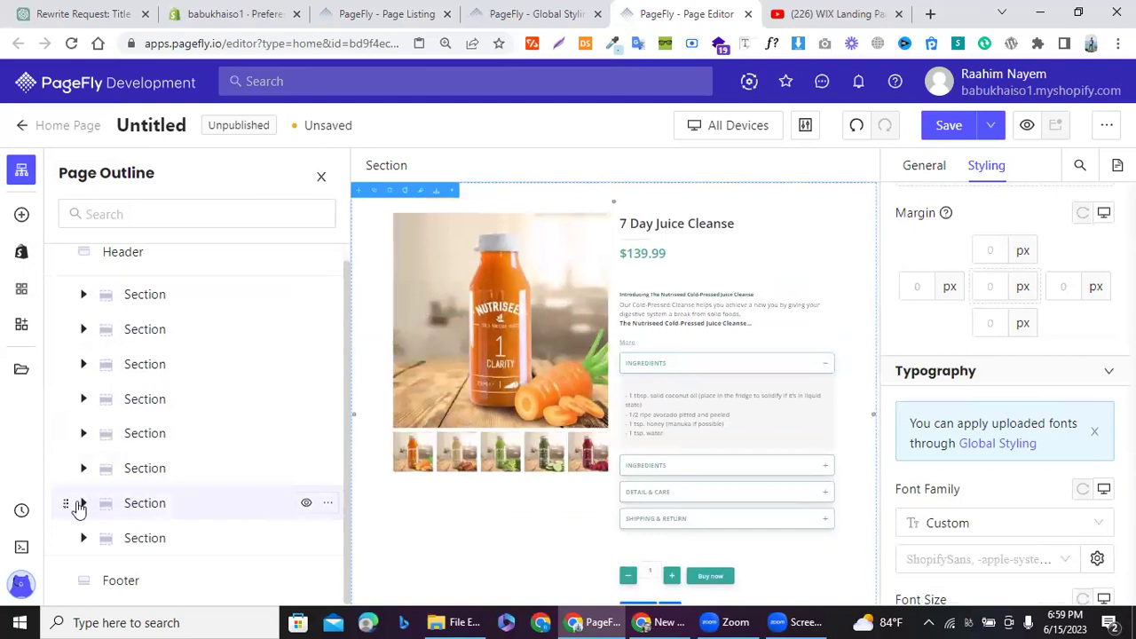
{"action": "left_click", "coordinate": [84, 503]}
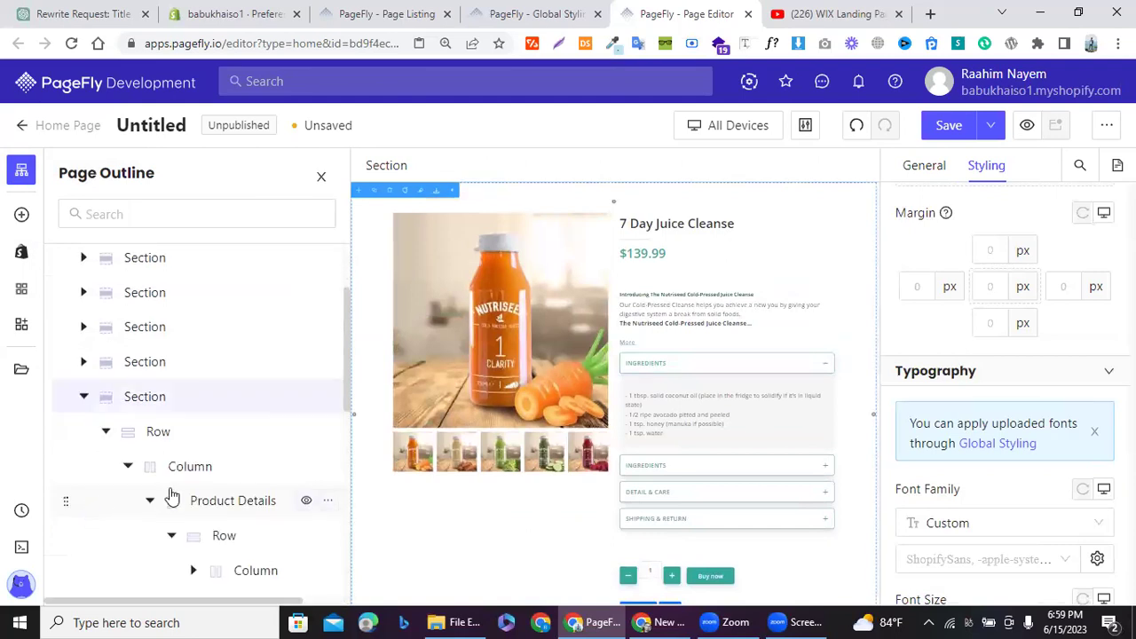
{"action": "scroll", "coordinate": [172, 496], "scroll_direction": "down", "scroll_amount": 5}
{"action": "scroll", "coordinate": [172, 497], "scroll_direction": "down", "scroll_amount": 4}
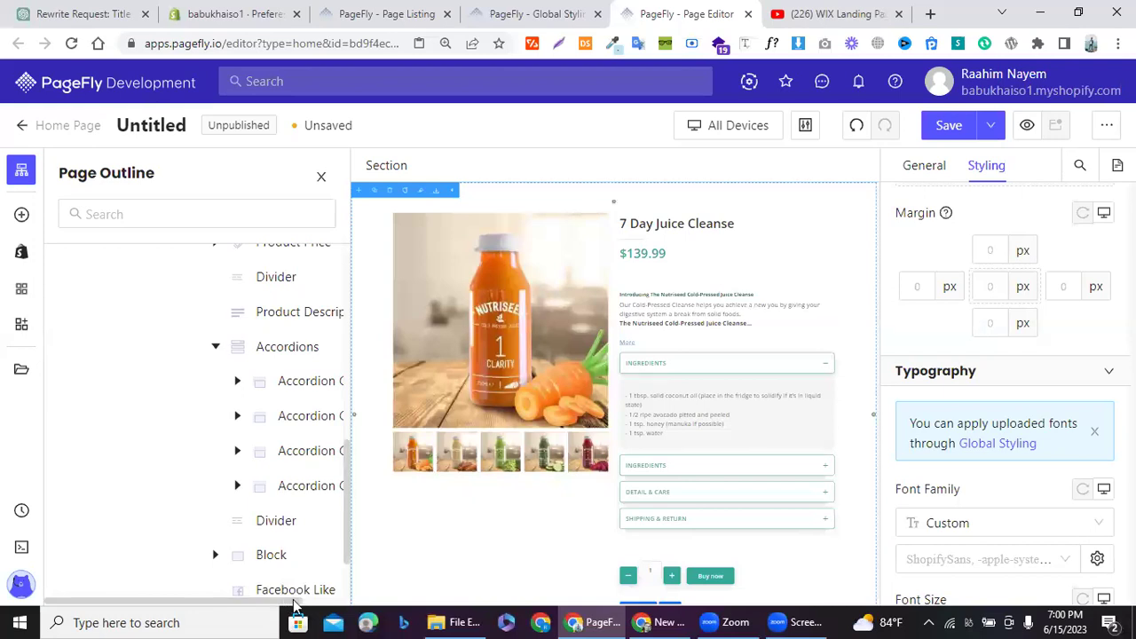
{"action": "left_click_drag", "start_coordinate": [295, 604], "coordinate": [352, 600]}
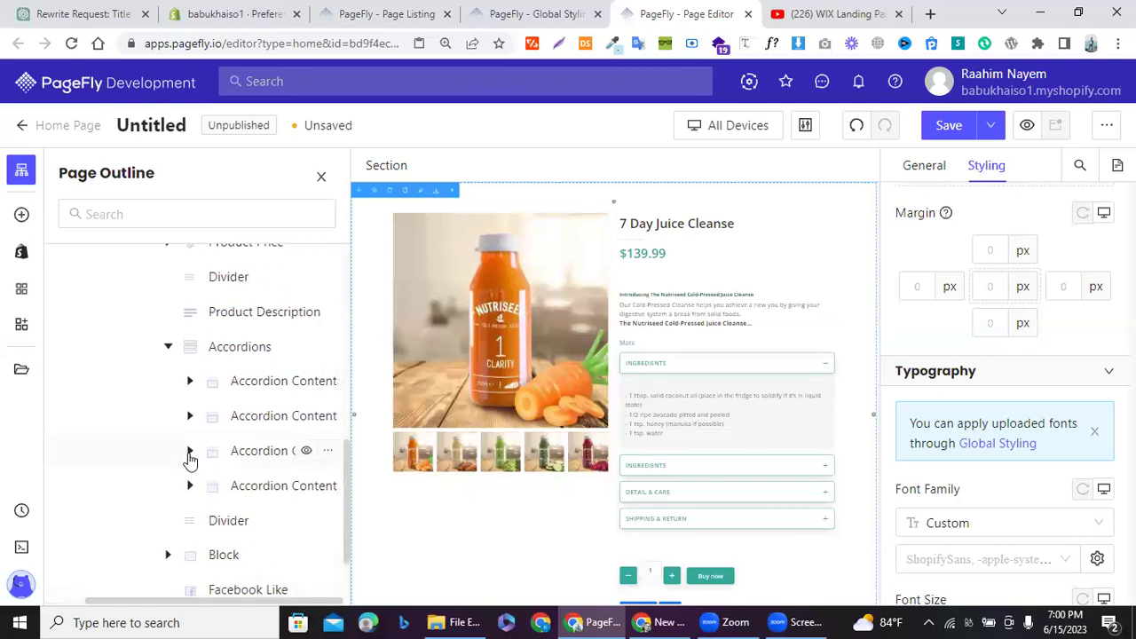
{"action": "left_click", "coordinate": [189, 452]}
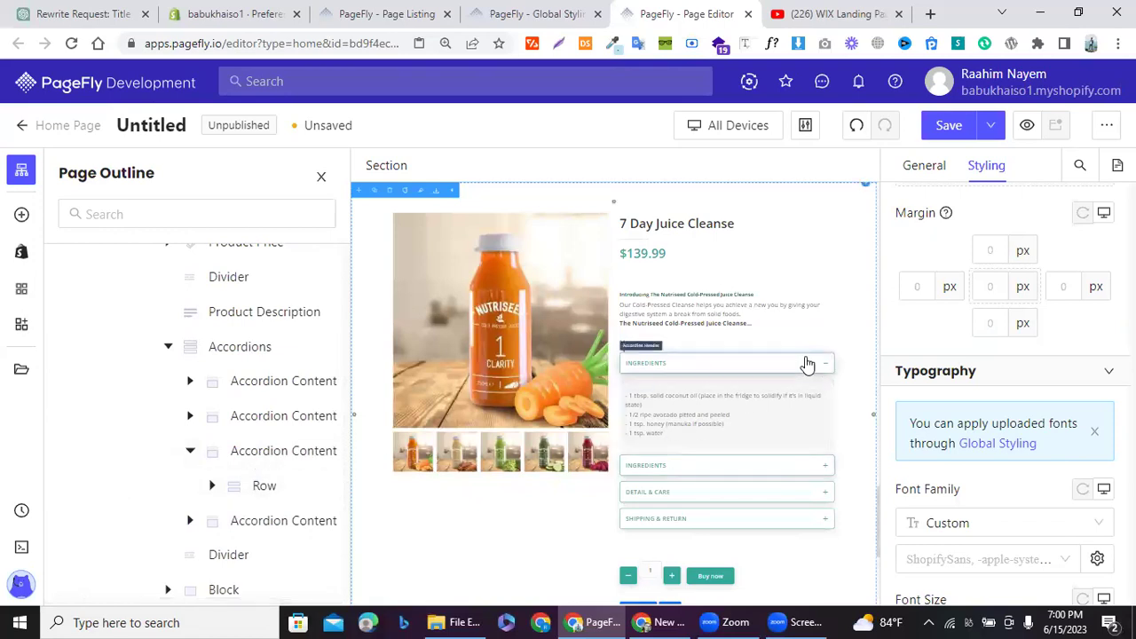
{"action": "left_click", "coordinate": [321, 179]}
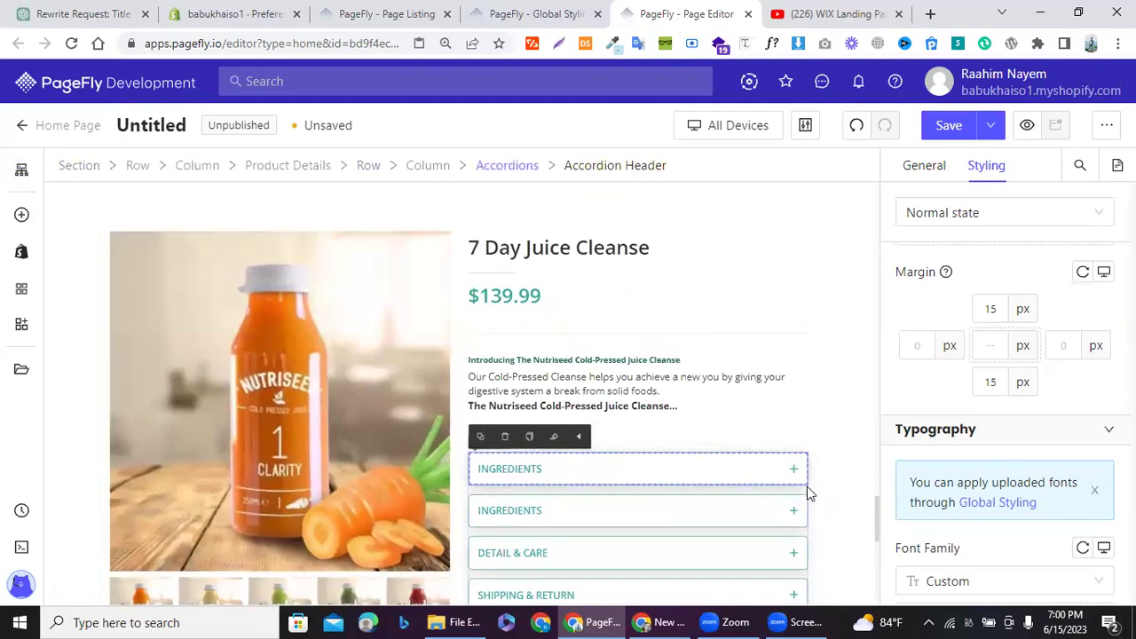
Step: Duplicate the entire Accordions element in the original product section
{"action": "left_click", "coordinate": [810, 494]}
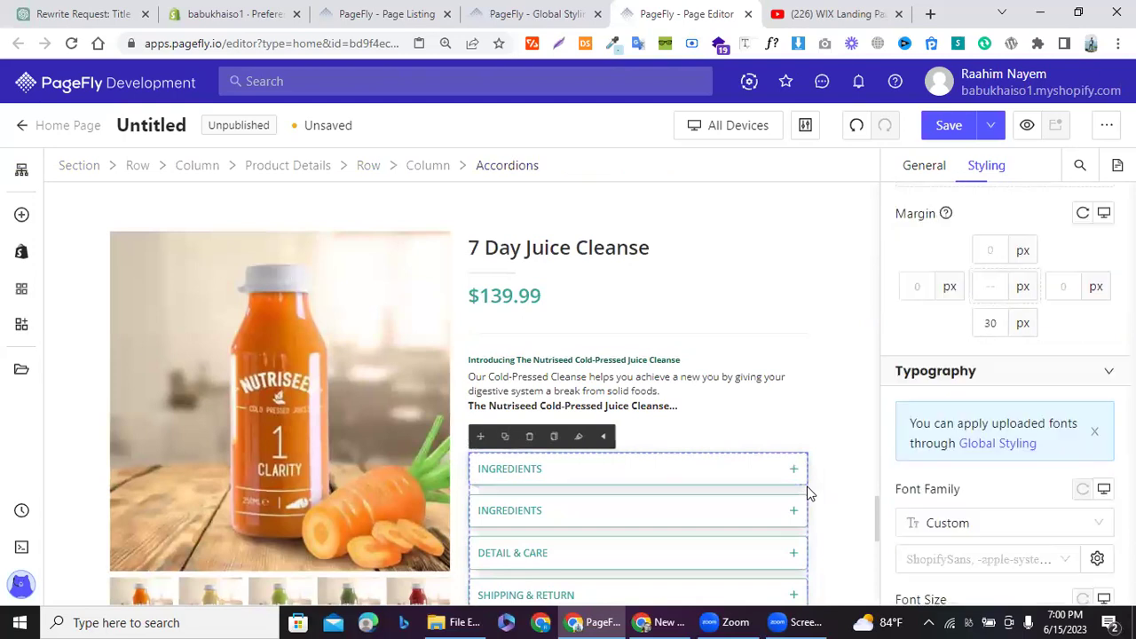
{"action": "left_click", "coordinate": [504, 436]}
{"action": "scroll", "coordinate": [508, 439], "scroll_direction": "down", "scroll_amount": 3}
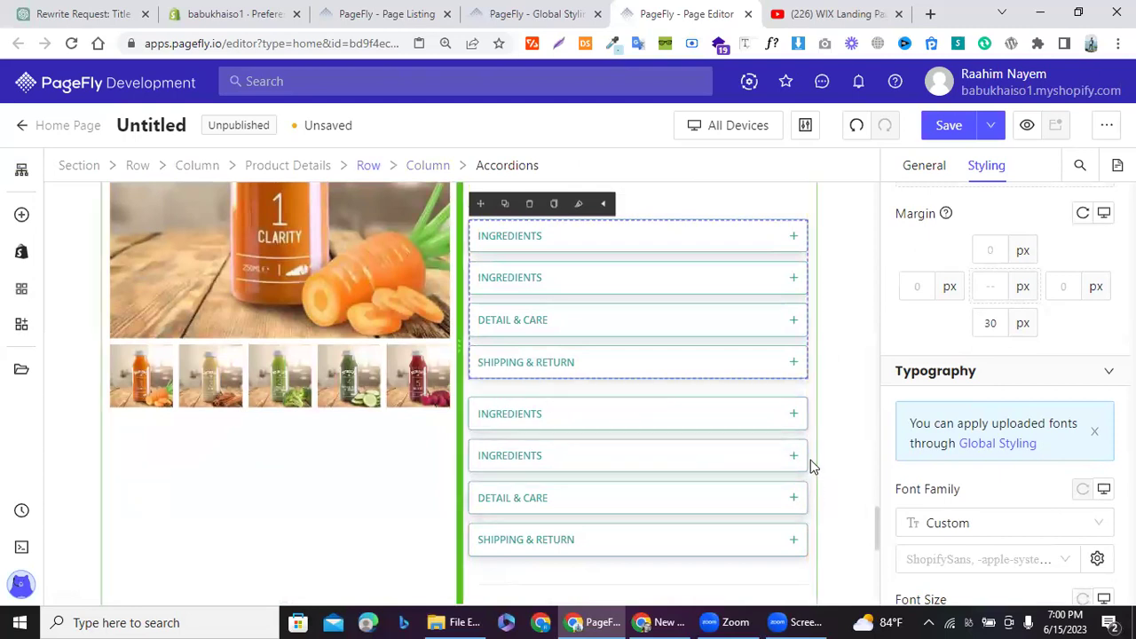
Step: Move the duplicated Accordions element below the product description in the new section, and test expanding and collapsing its first Ingredients item
{"action": "left_click", "coordinate": [820, 519]}
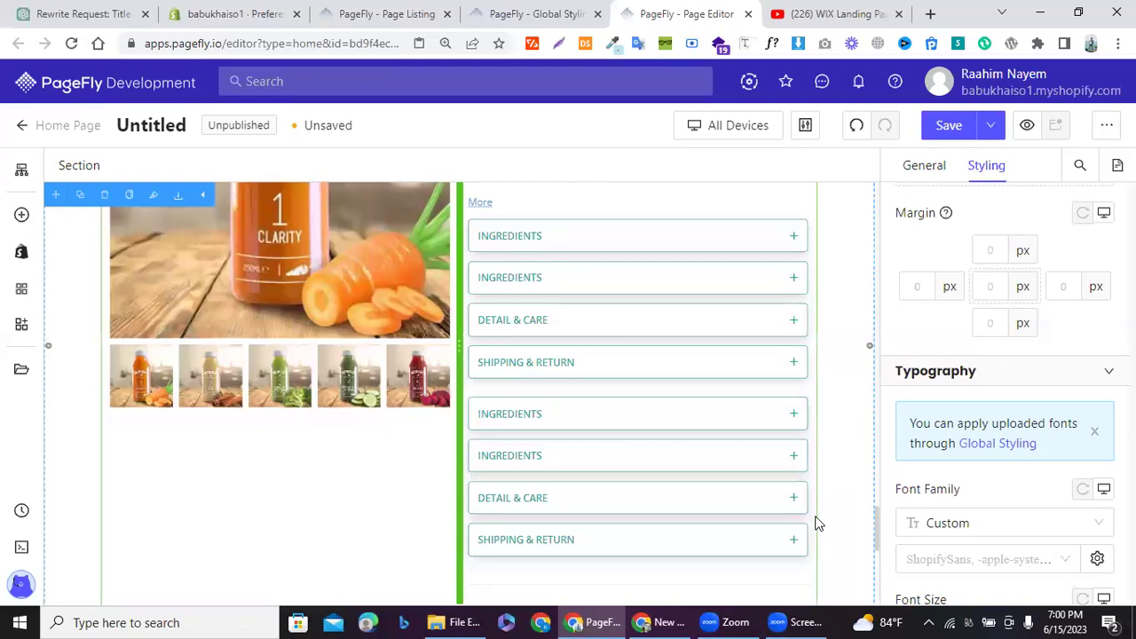
{"action": "left_click", "coordinate": [818, 522]}
{"action": "scroll", "coordinate": [817, 523], "scroll_direction": "down", "scroll_amount": 2}
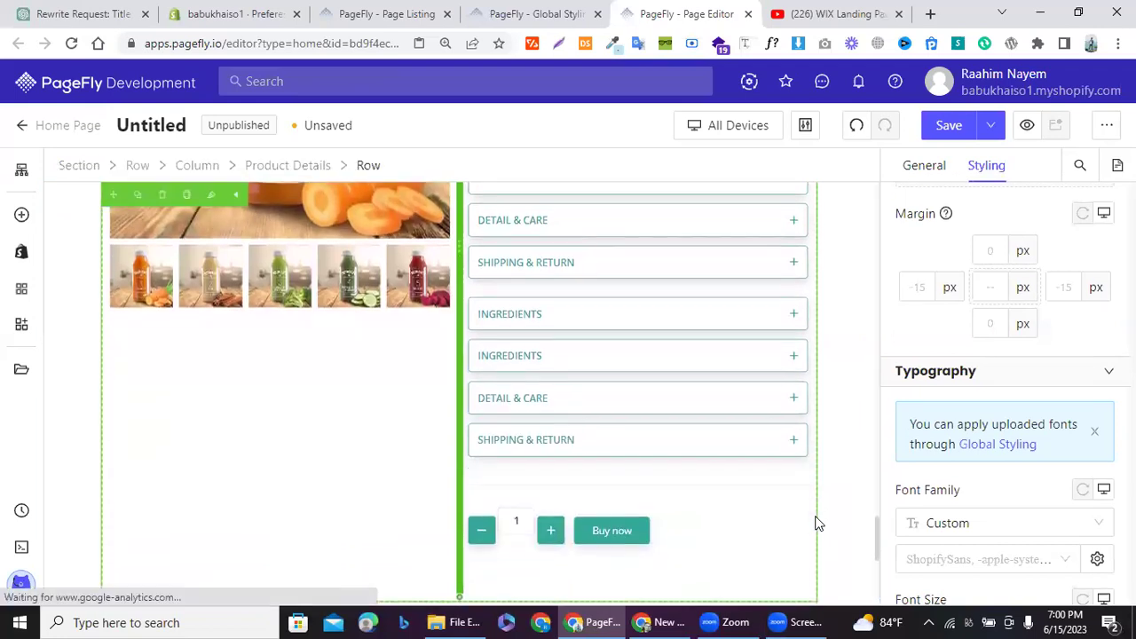
{"action": "left_click", "coordinate": [484, 340]}
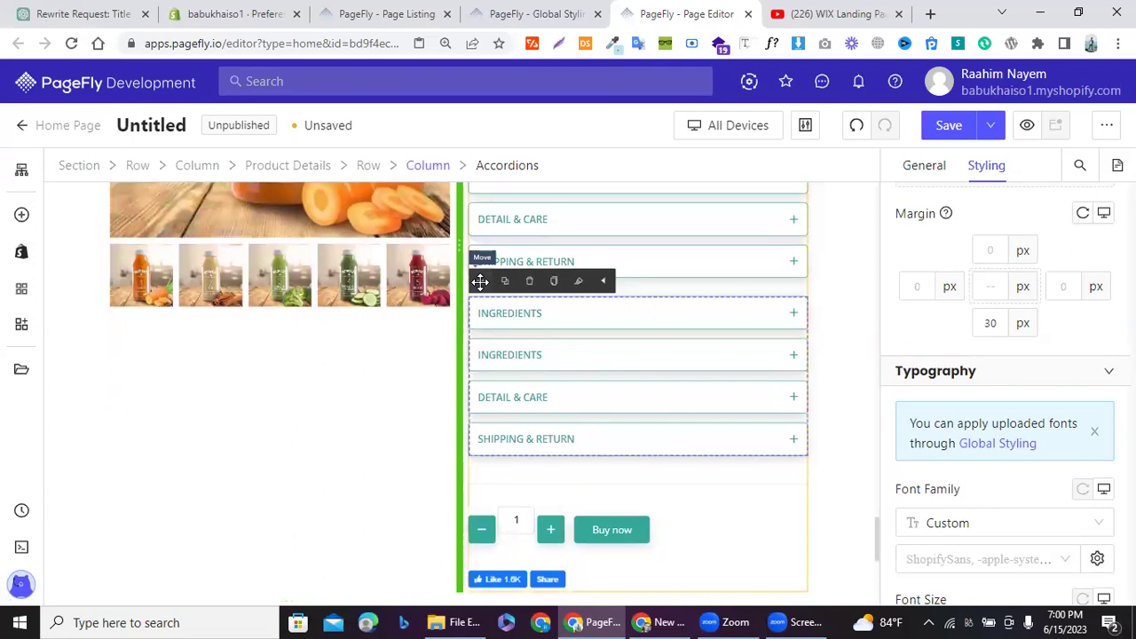
{"action": "left_click_drag", "start_coordinate": [479, 280], "coordinate": [519, 458]}
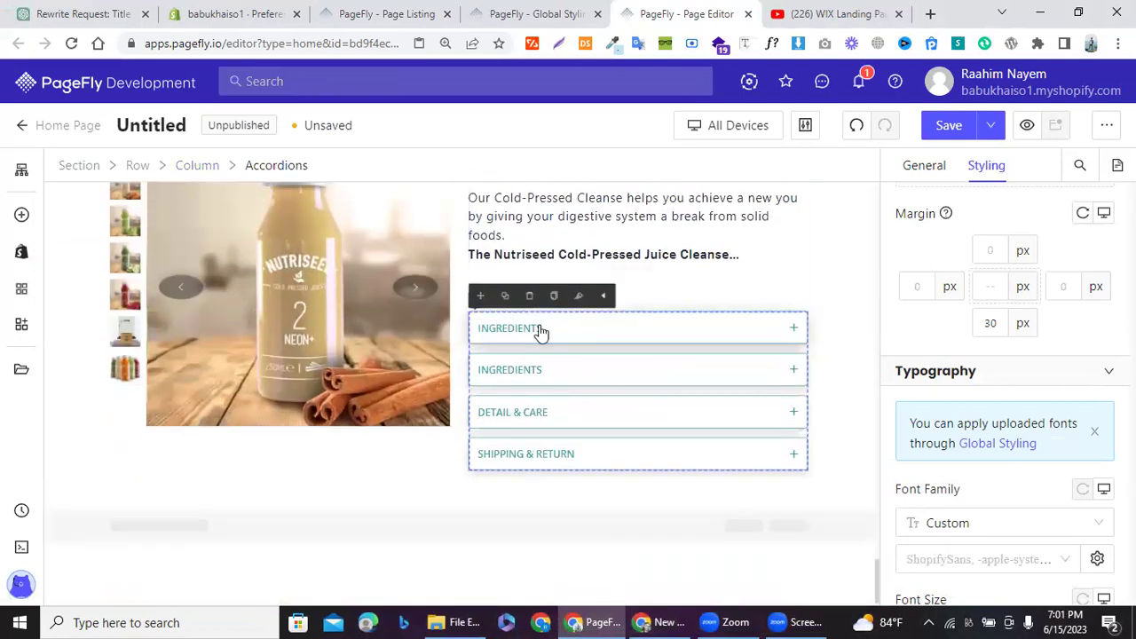
{"action": "left_click", "coordinate": [540, 329]}
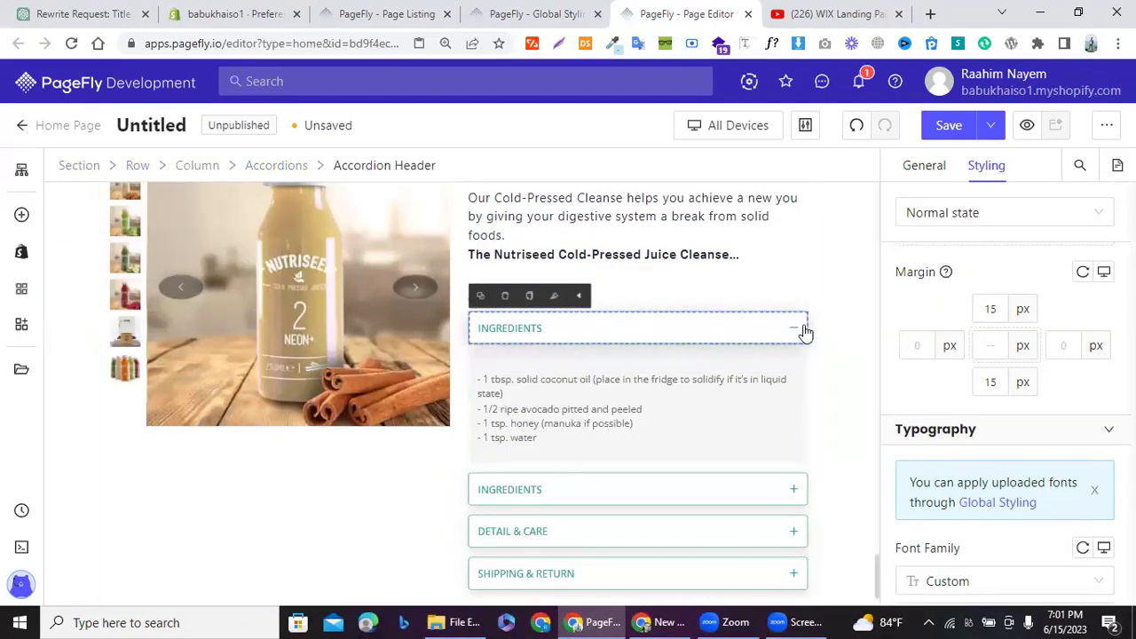
{"action": "left_click", "coordinate": [640, 335]}
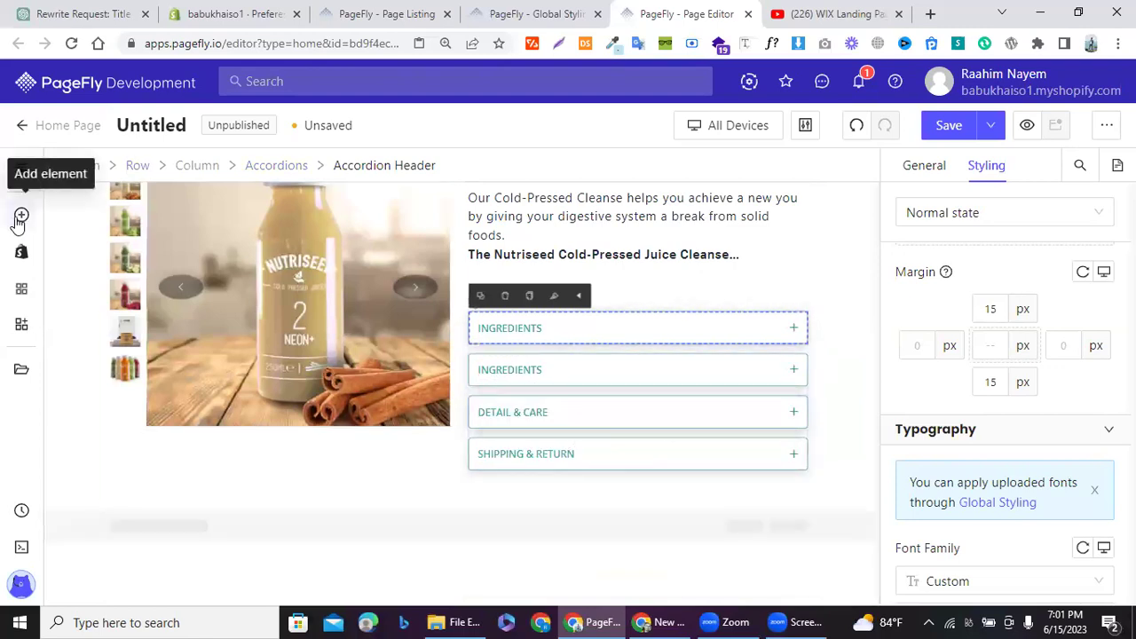
Step: Insert an empty Block layout element below the accordions in the second column of the new section
{"action": "scroll", "coordinate": [350, 280], "scroll_direction": "up", "scroll_amount": 4}
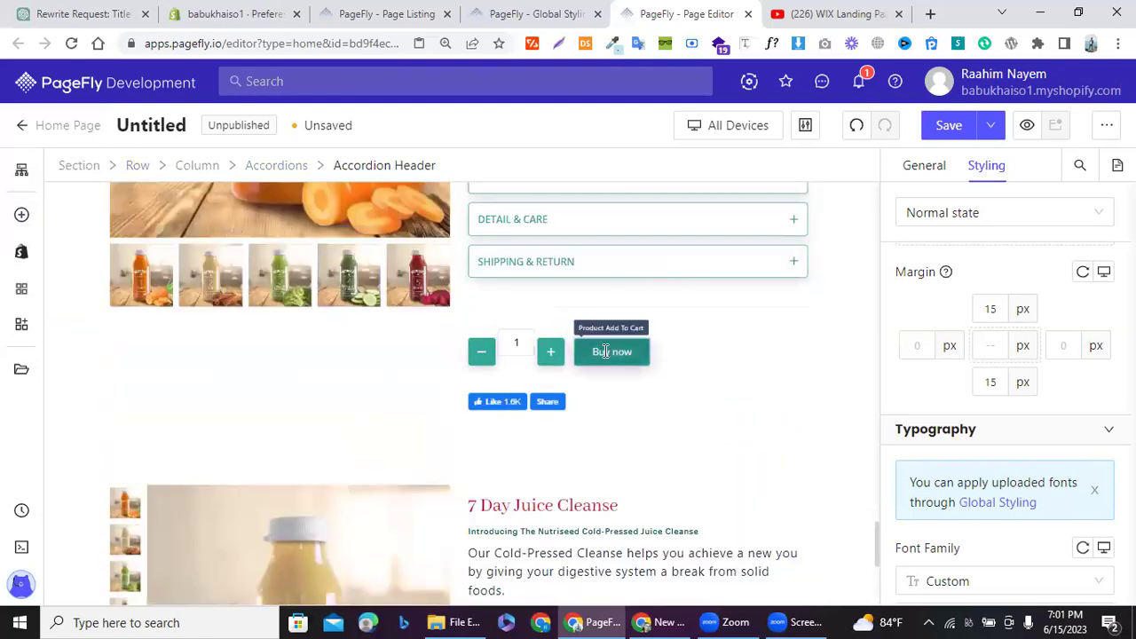
{"action": "scroll", "coordinate": [593, 433], "scroll_direction": "down", "scroll_amount": 4}
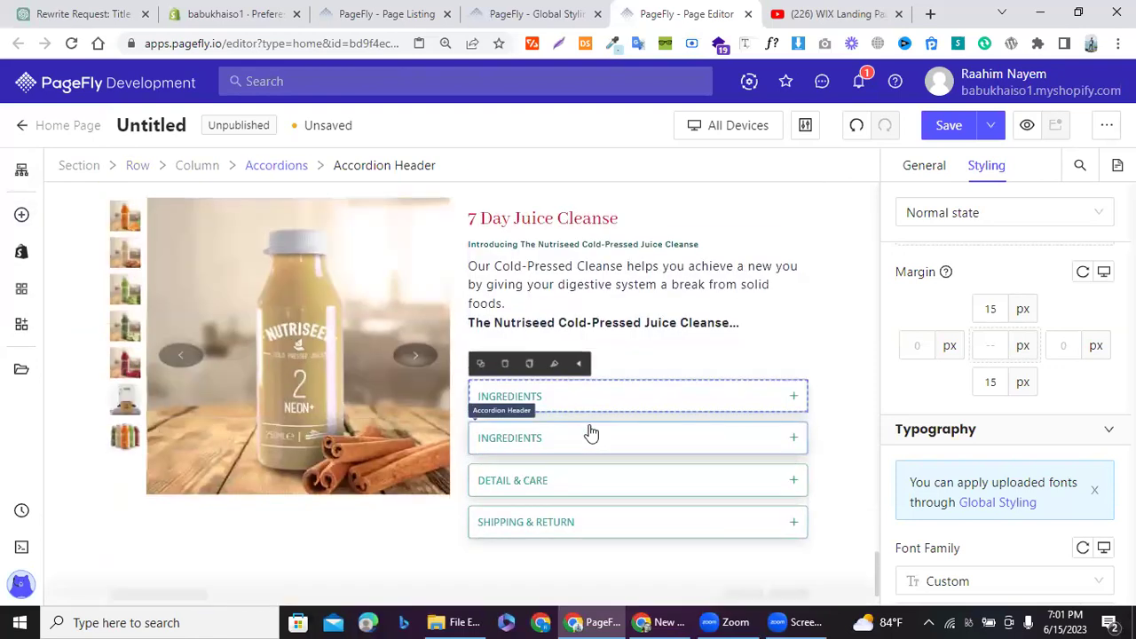
{"action": "left_click", "coordinate": [19, 215]}
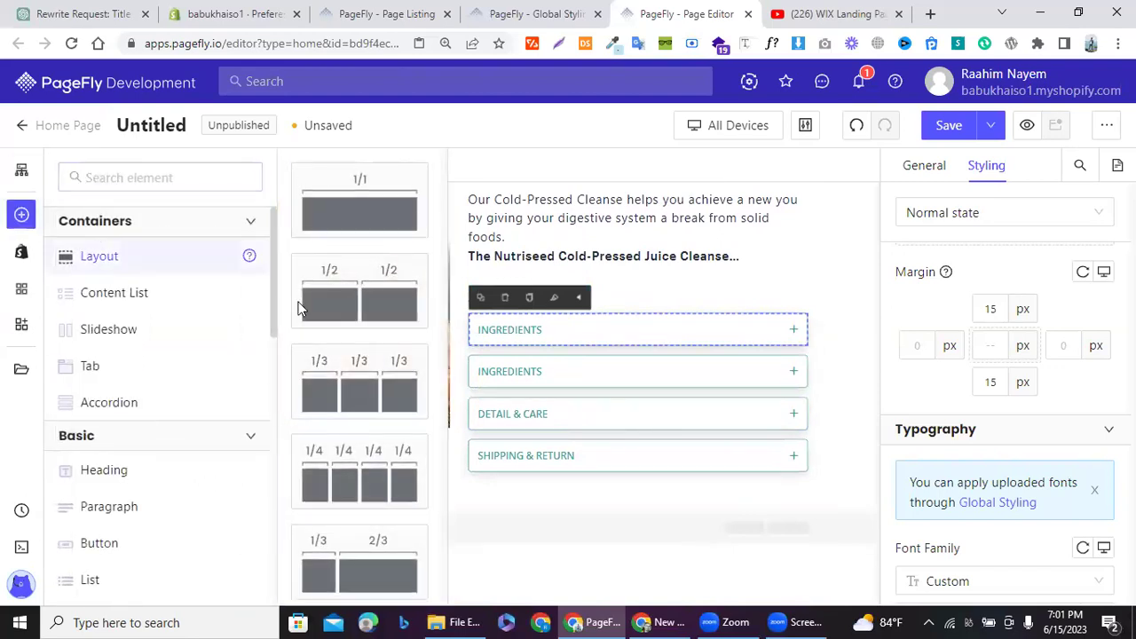
{"action": "scroll", "coordinate": [311, 355], "scroll_direction": "down", "scroll_amount": 3}
{"action": "left_click_drag", "start_coordinate": [339, 549], "coordinate": [553, 539]}
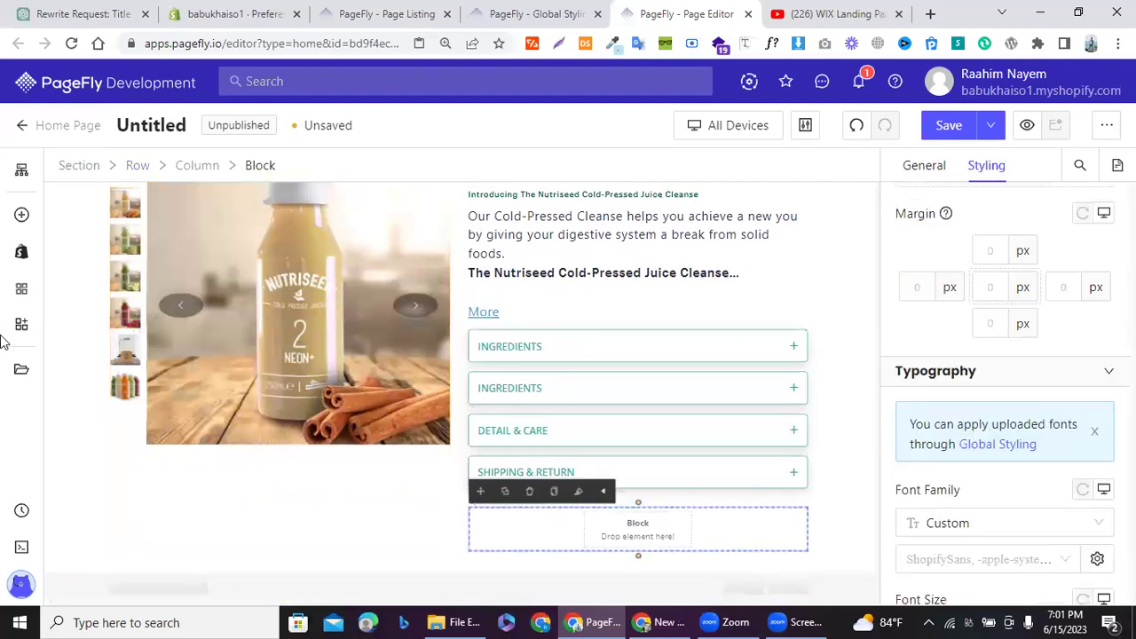
Step: Insert a Product Quantity element with minus and plus buttons into the empty block below the new section's accordions
{"action": "left_click", "coordinate": [18, 251]}
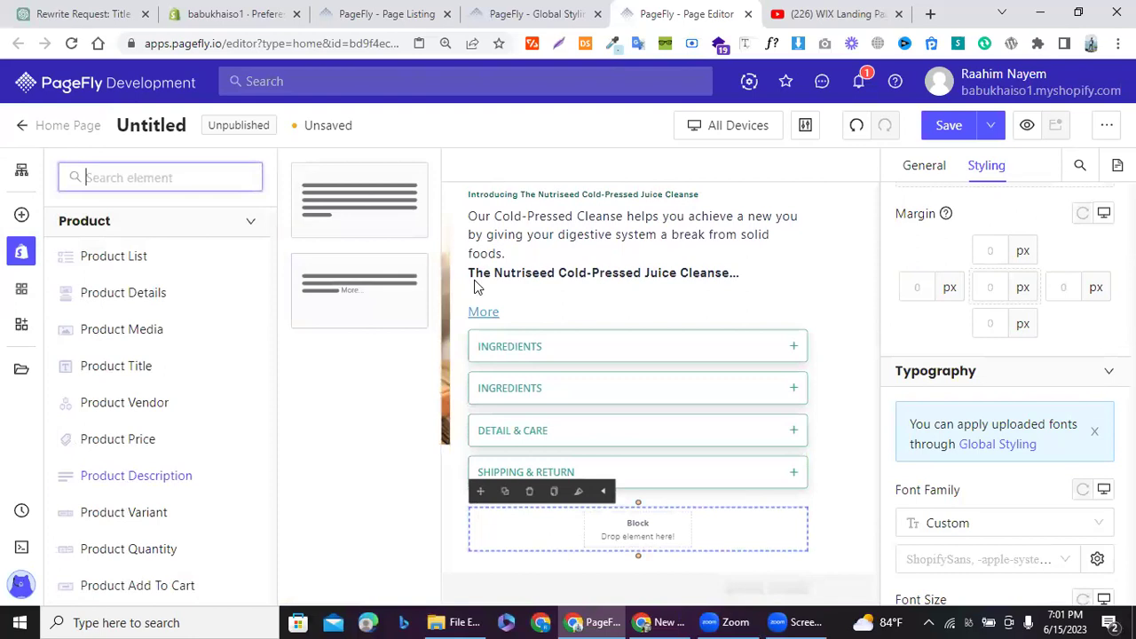
{"action": "left_click", "coordinate": [504, 274]}
{"action": "scroll", "coordinate": [504, 274], "scroll_direction": "up", "scroll_amount": 3}
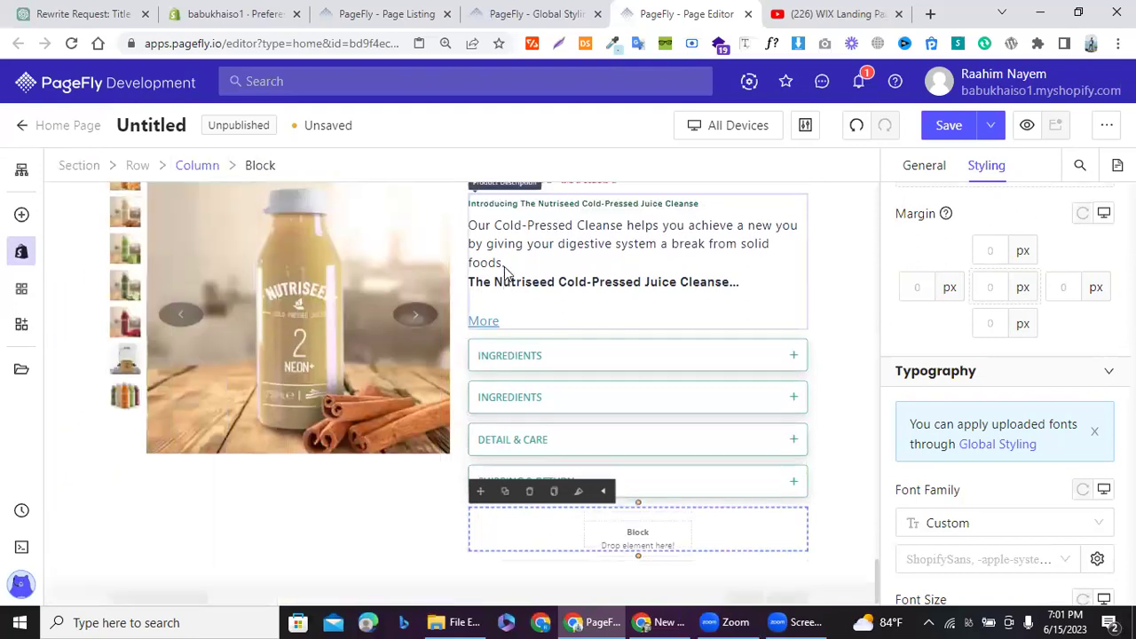
{"action": "scroll", "coordinate": [484, 254], "scroll_direction": "down", "scroll_amount": 3}
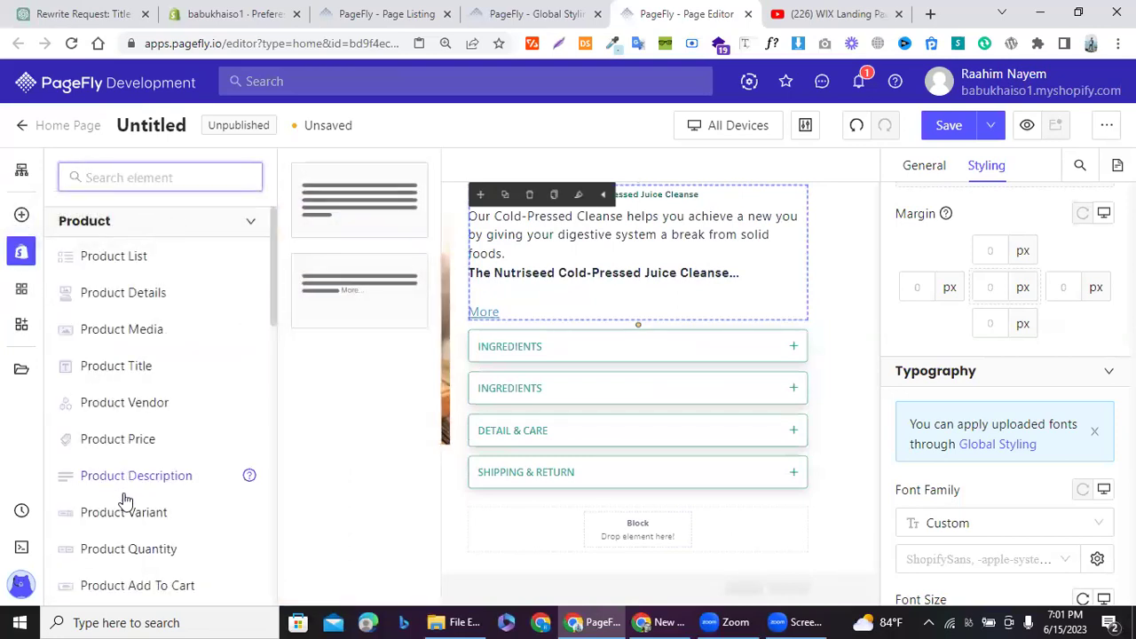
{"action": "mouse_move", "coordinate": [131, 549]}
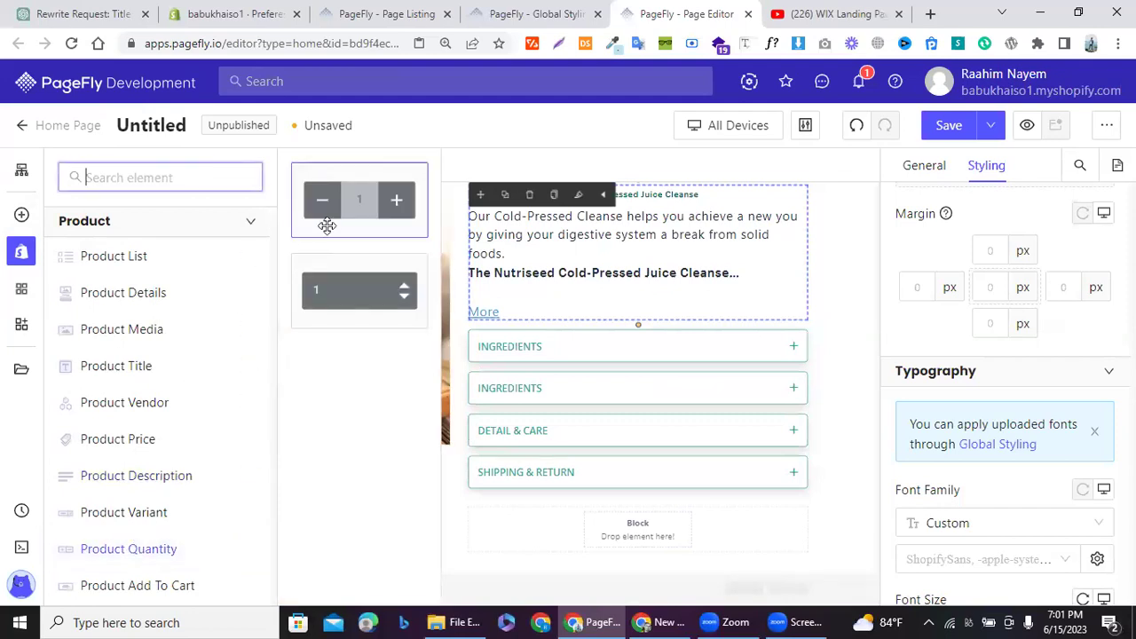
{"action": "left_click_drag", "start_coordinate": [356, 201], "coordinate": [601, 366]}
{"action": "left_click_drag", "start_coordinate": [612, 475], "coordinate": [580, 530]}
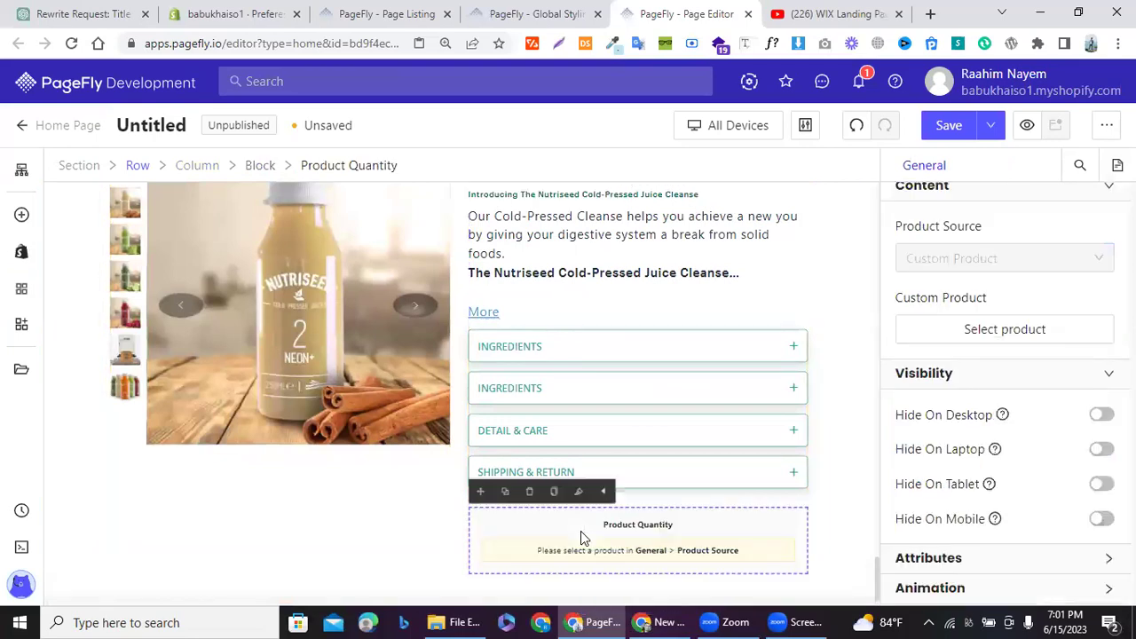
Step: Assign the 7 Day Juice Cleanse product to the new Product Quantity element
{"action": "left_click", "coordinate": [939, 331]}
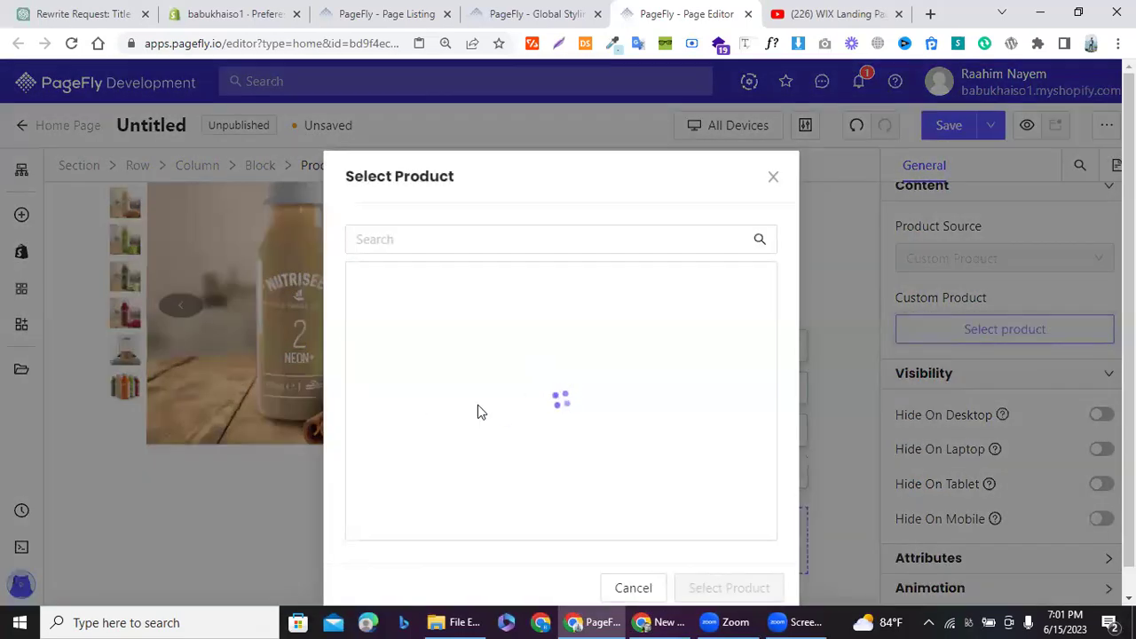
{"action": "scroll", "coordinate": [482, 439], "scroll_direction": "down", "scroll_amount": 3}
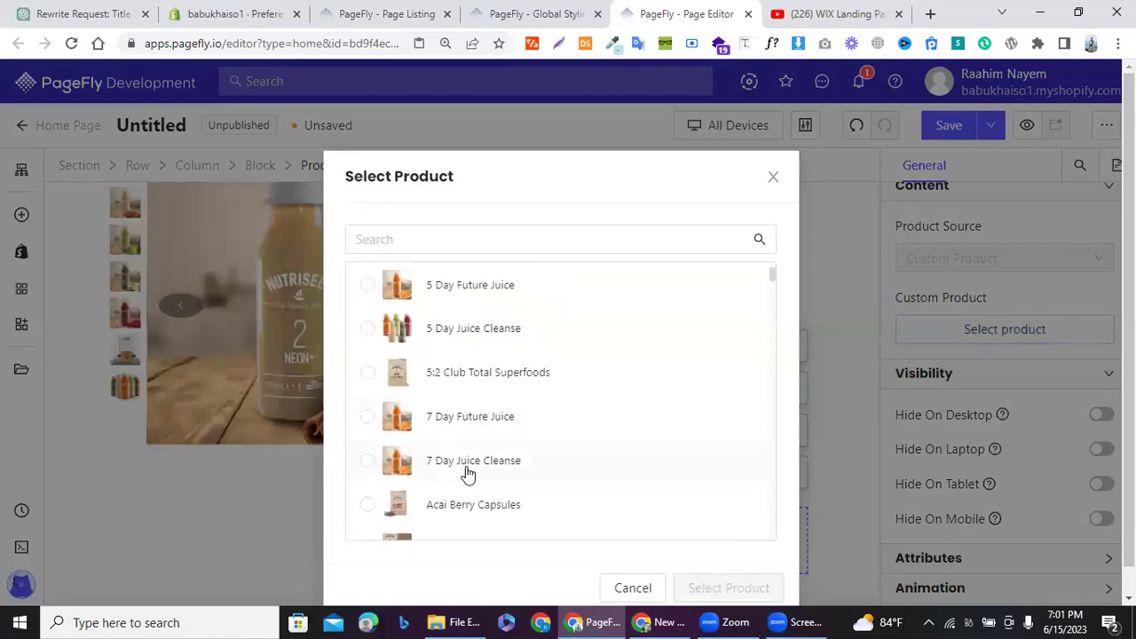
{"action": "left_click", "coordinate": [468, 471]}
{"action": "left_click", "coordinate": [727, 588]}
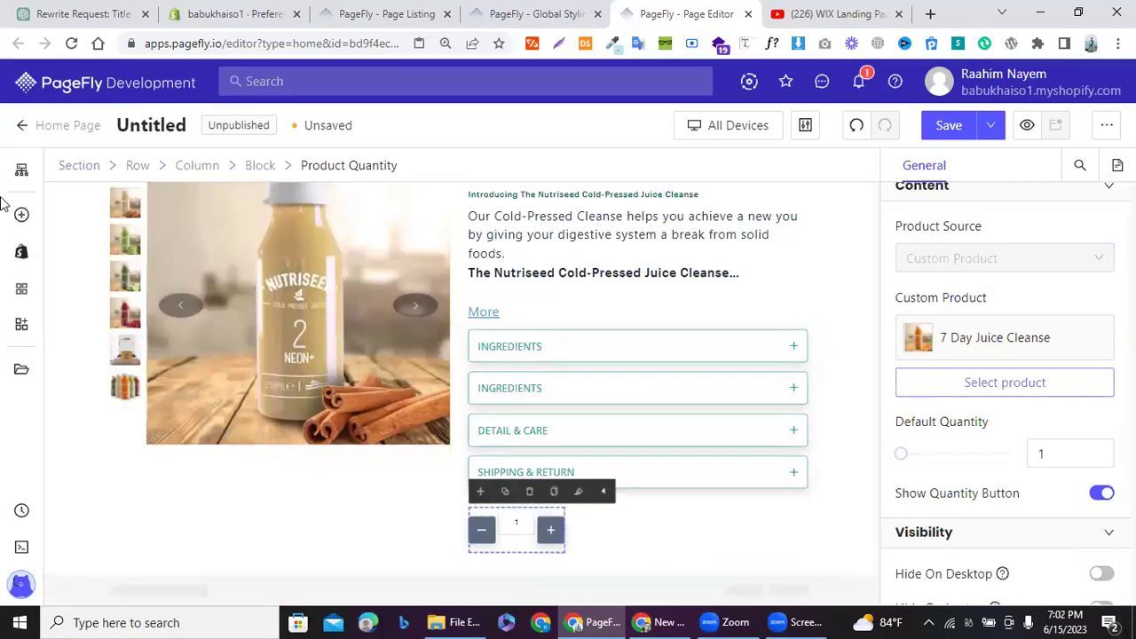
Step: Insert a Product Add To Cart element into the same block, after the quantity selector
{"action": "left_click", "coordinate": [23, 253]}
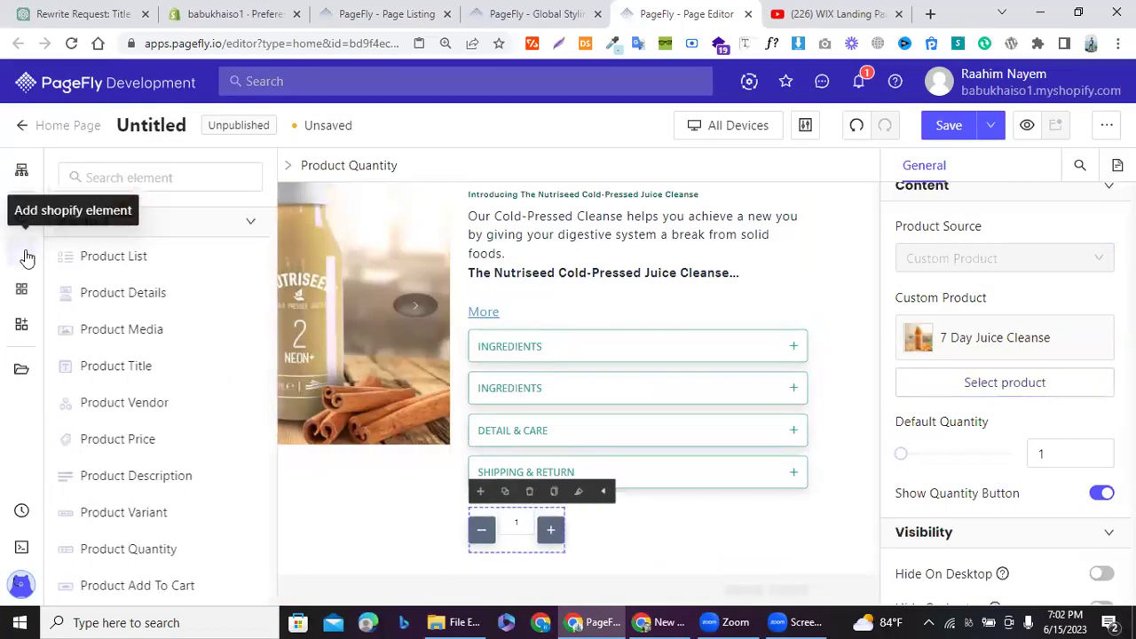
{"action": "left_click", "coordinate": [618, 284]}
{"action": "scroll", "coordinate": [619, 284], "scroll_direction": "up", "scroll_amount": 3}
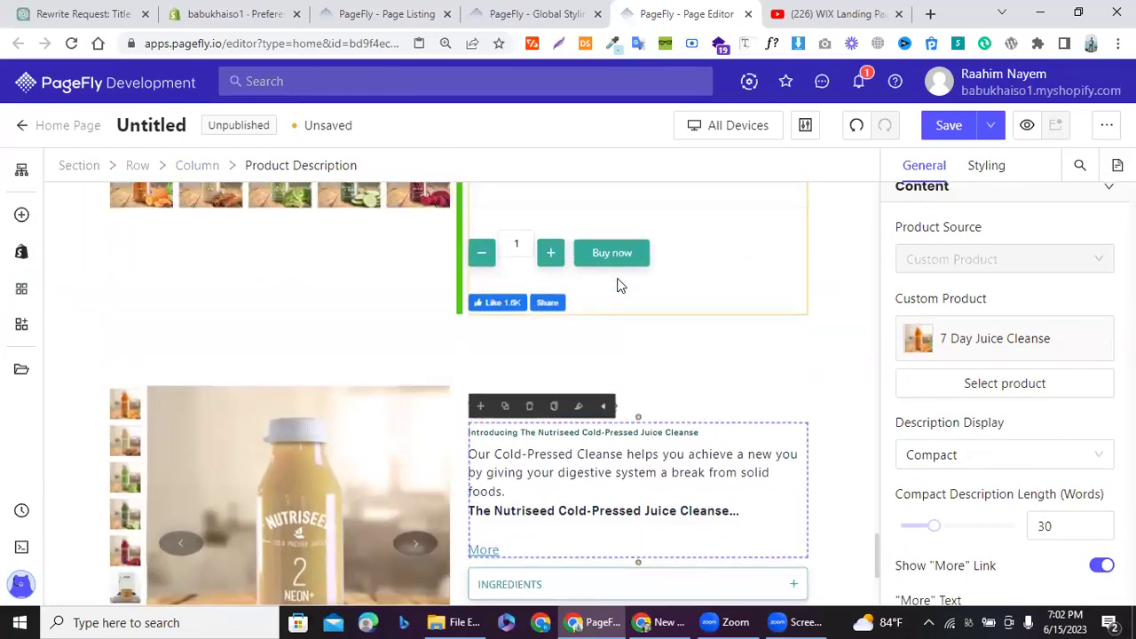
{"action": "scroll", "coordinate": [618, 284], "scroll_direction": "down", "scroll_amount": 3}
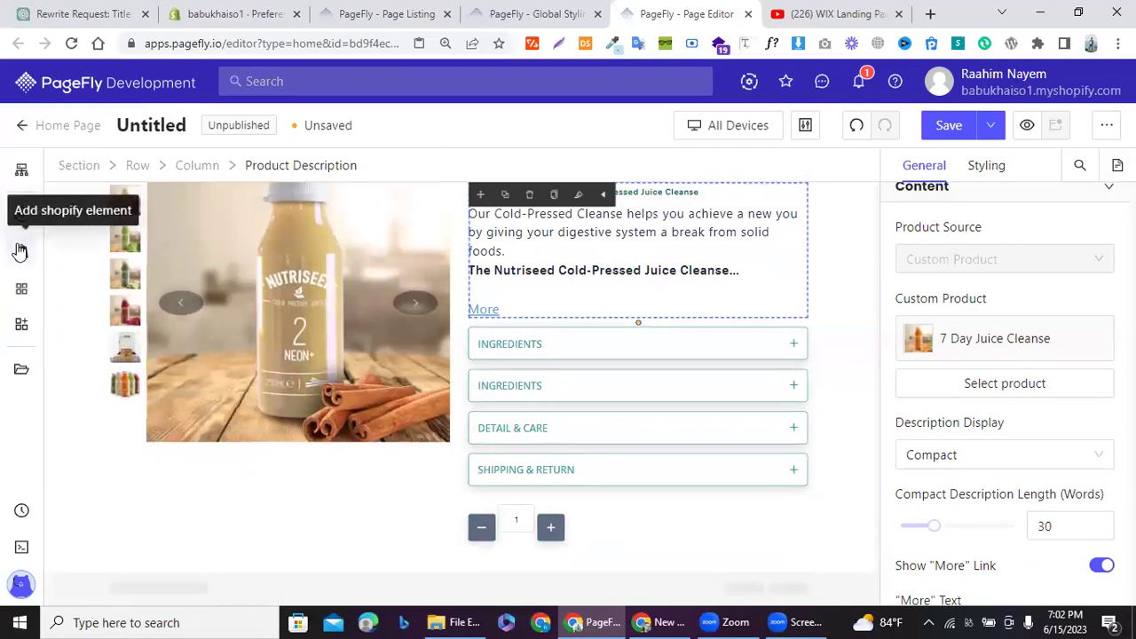
{"action": "left_click", "coordinate": [20, 251]}
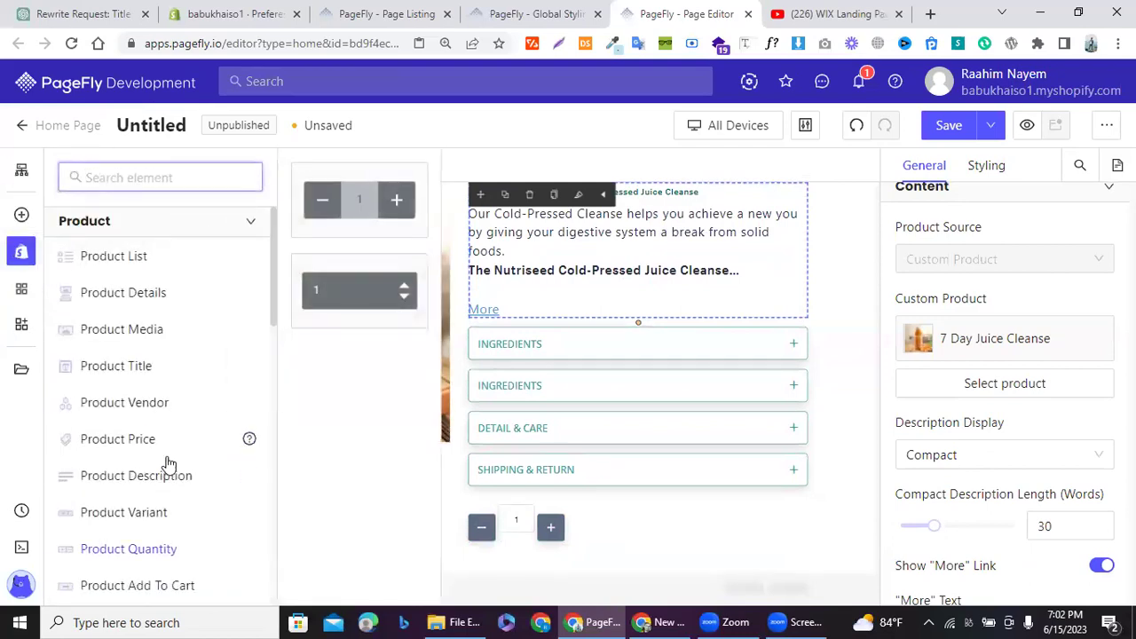
{"action": "scroll", "coordinate": [168, 463], "scroll_direction": "down", "scroll_amount": 1}
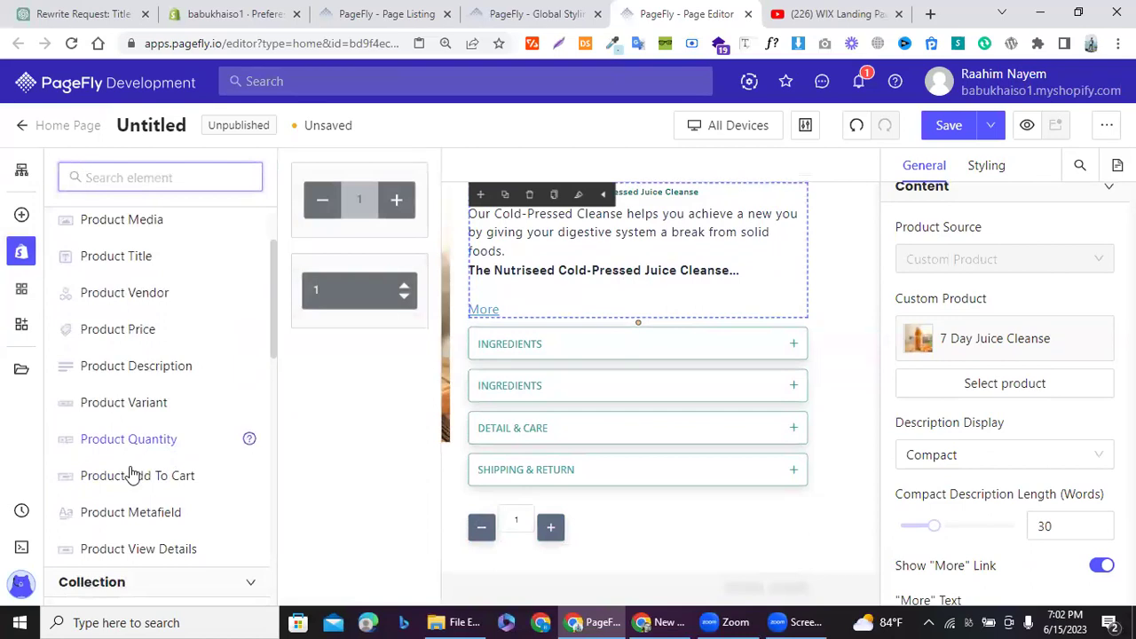
{"action": "mouse_move", "coordinate": [132, 474]}
{"action": "left_click_drag", "start_coordinate": [316, 288], "coordinate": [607, 516]}
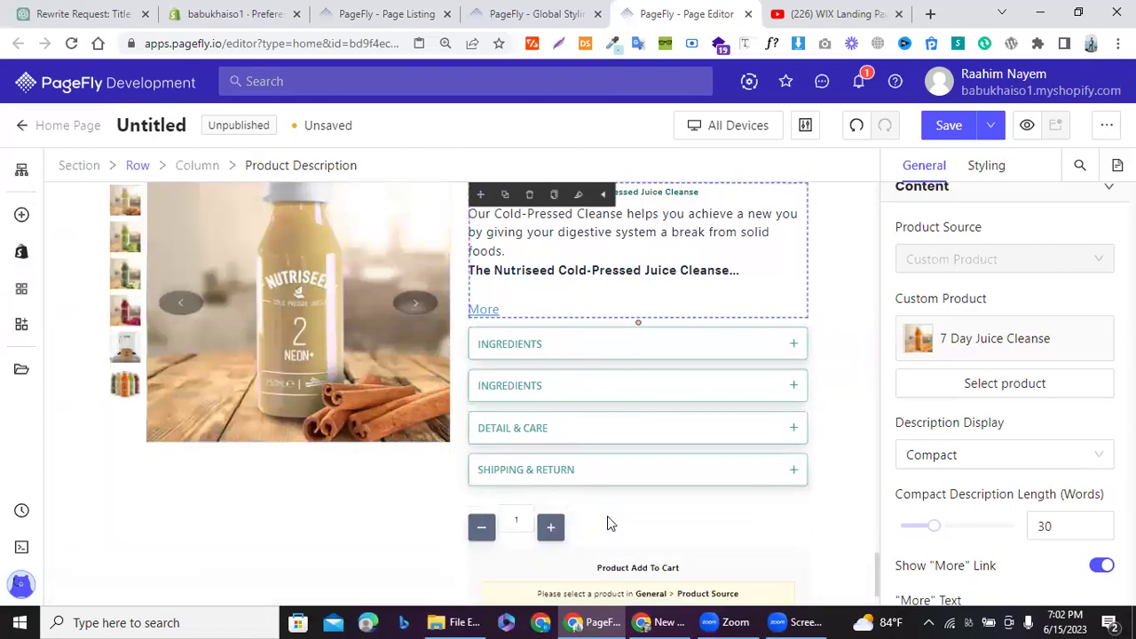
Step: Assign the 7 Day Juice Cleanse product to the new Product Add To Cart element
{"action": "left_click", "coordinate": [928, 334]}
{"action": "scroll", "coordinate": [499, 408], "scroll_direction": "down", "scroll_amount": 3}
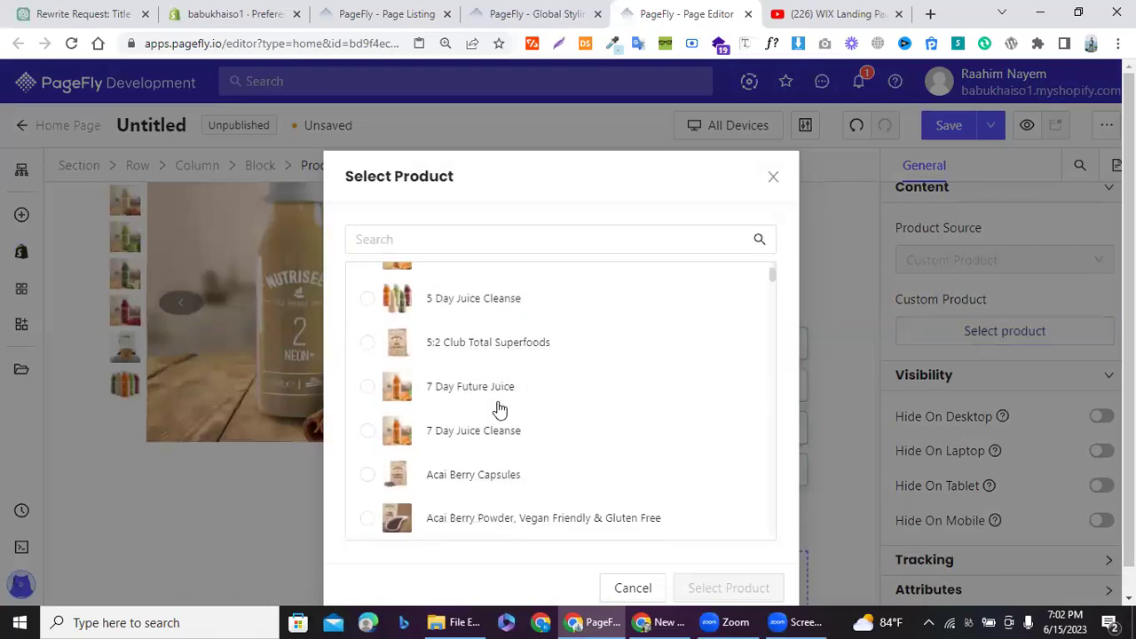
{"action": "left_click", "coordinate": [492, 421]}
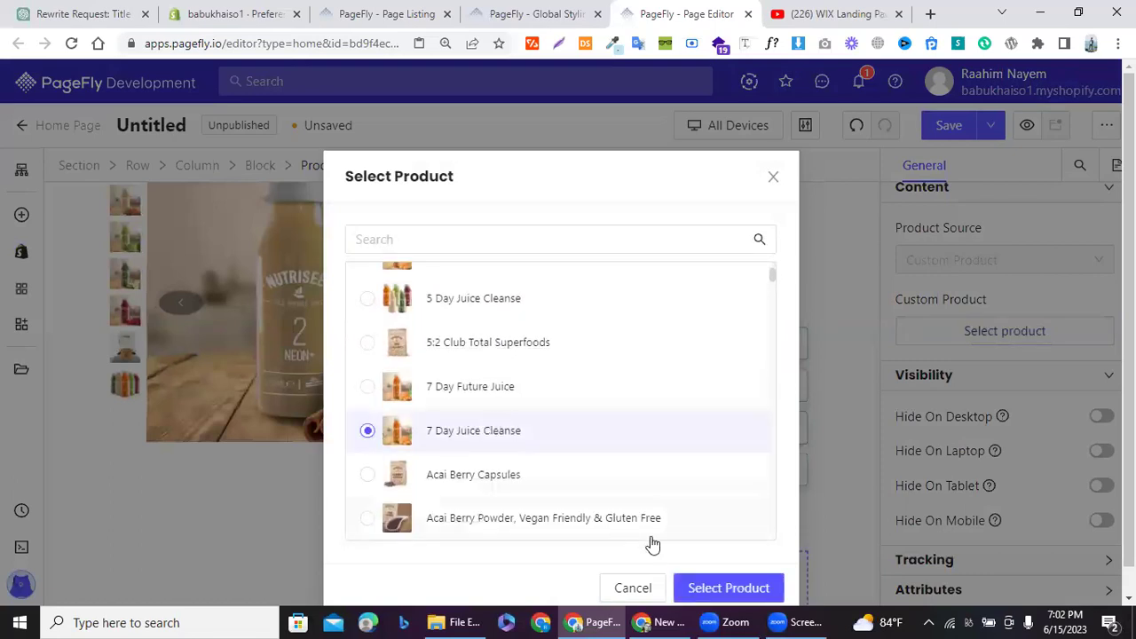
{"action": "left_click", "coordinate": [728, 588]}
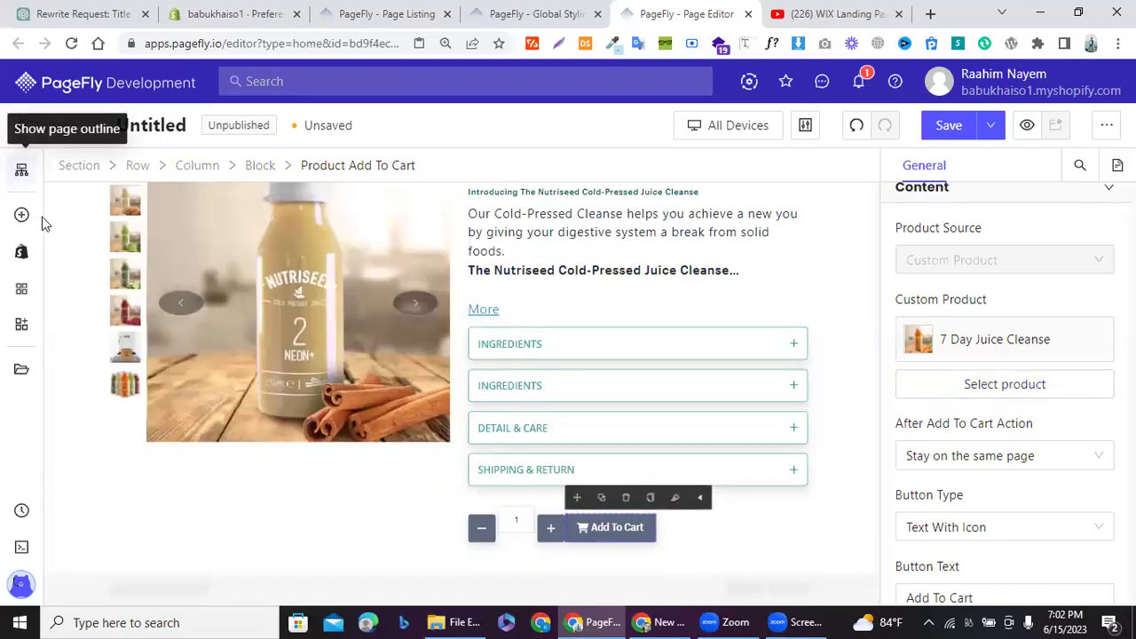
{"action": "left_click", "coordinate": [21, 169]}
{"action": "left_click", "coordinate": [15, 218]}
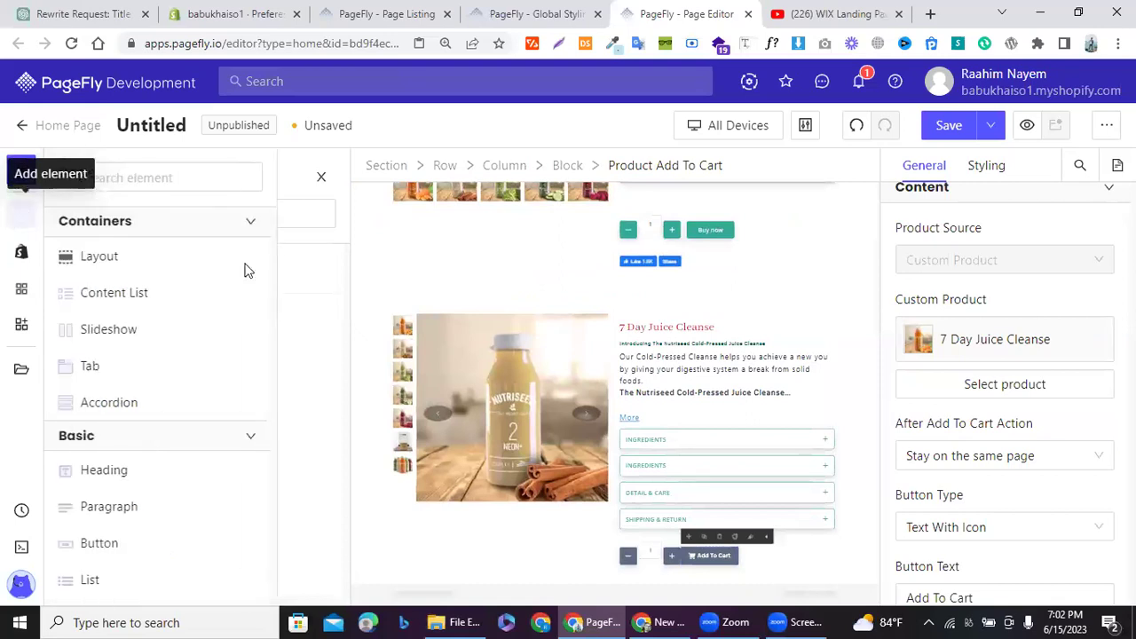
{"action": "scroll", "coordinate": [304, 440], "scroll_direction": "down", "scroll_amount": 3}
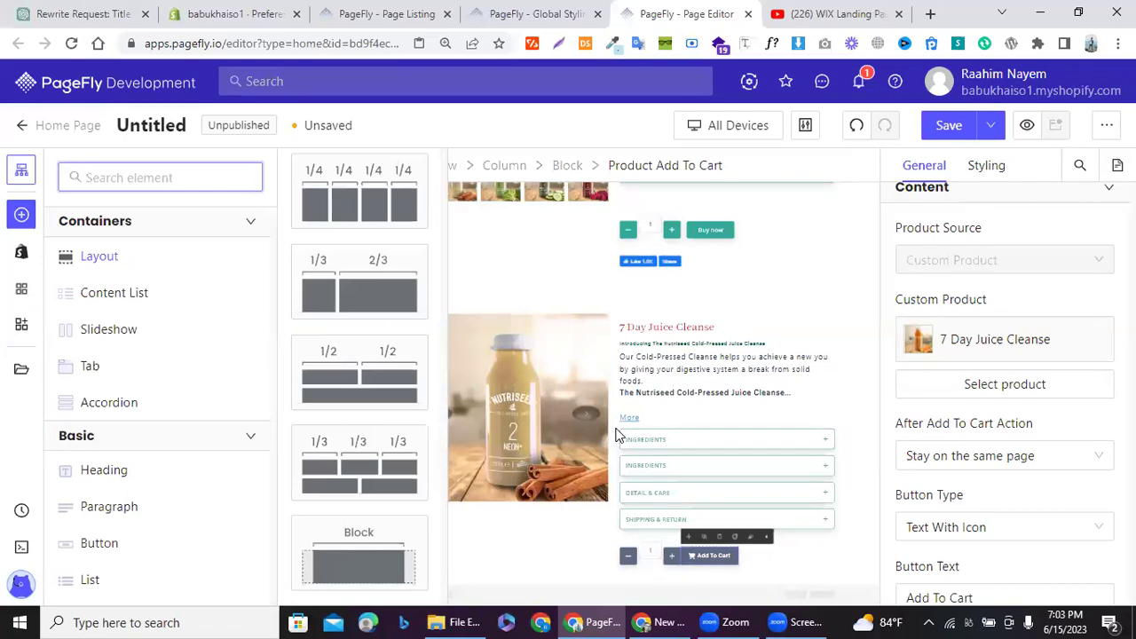
{"action": "left_click", "coordinate": [529, 547]}
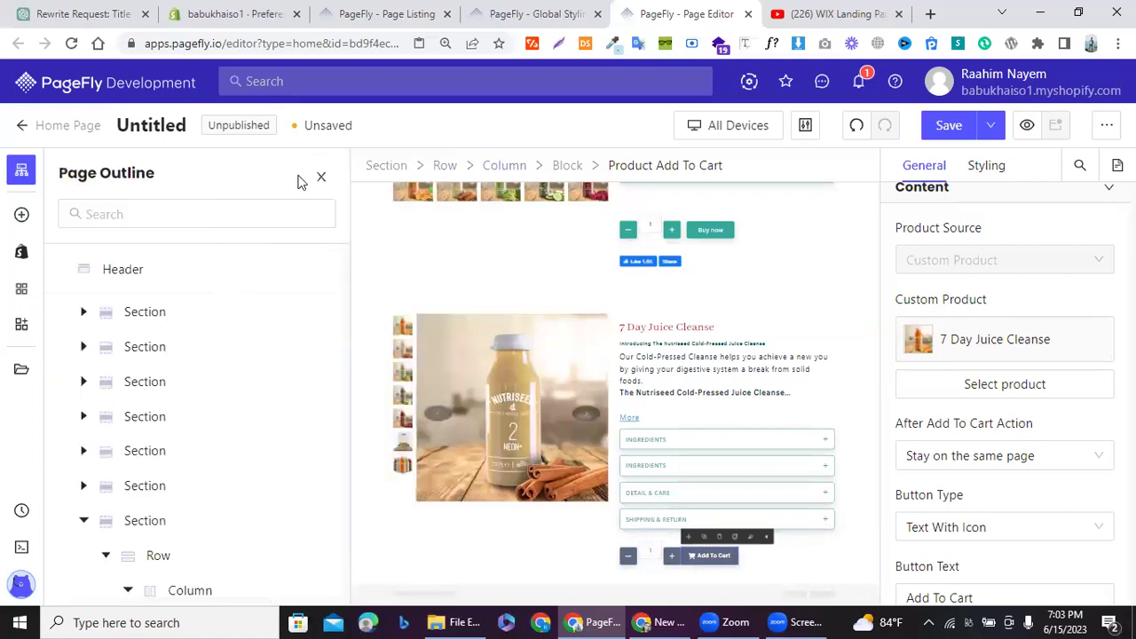
{"action": "left_click", "coordinate": [319, 179]}
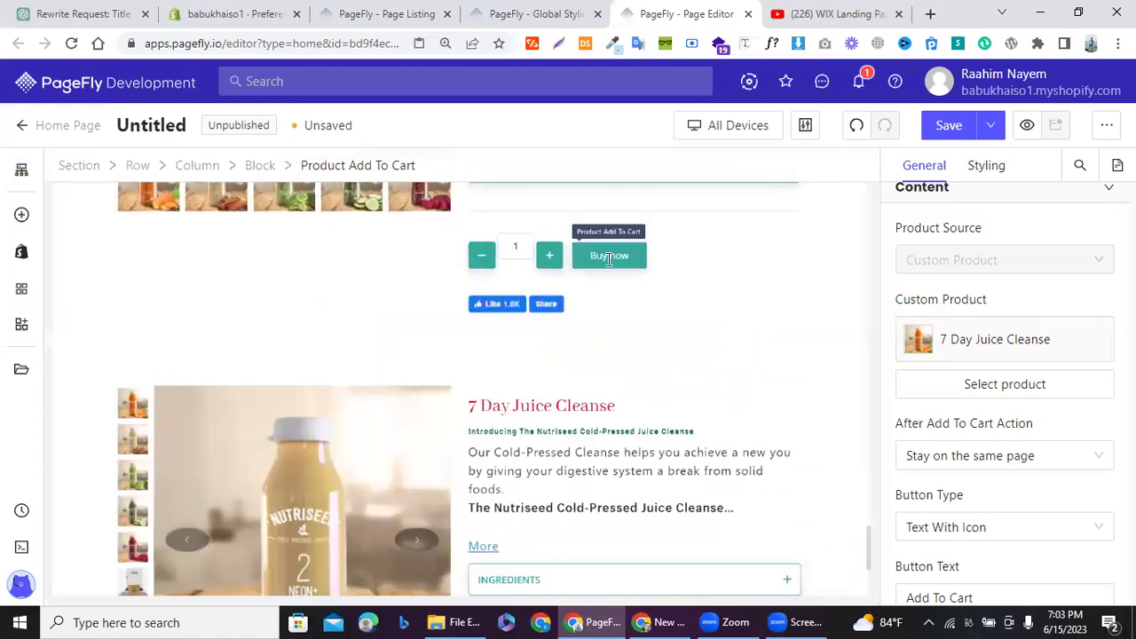
{"action": "scroll", "coordinate": [578, 297], "scroll_direction": "down", "scroll_amount": 2}
{"action": "scroll", "coordinate": [609, 514], "scroll_direction": "down", "scroll_amount": 1}
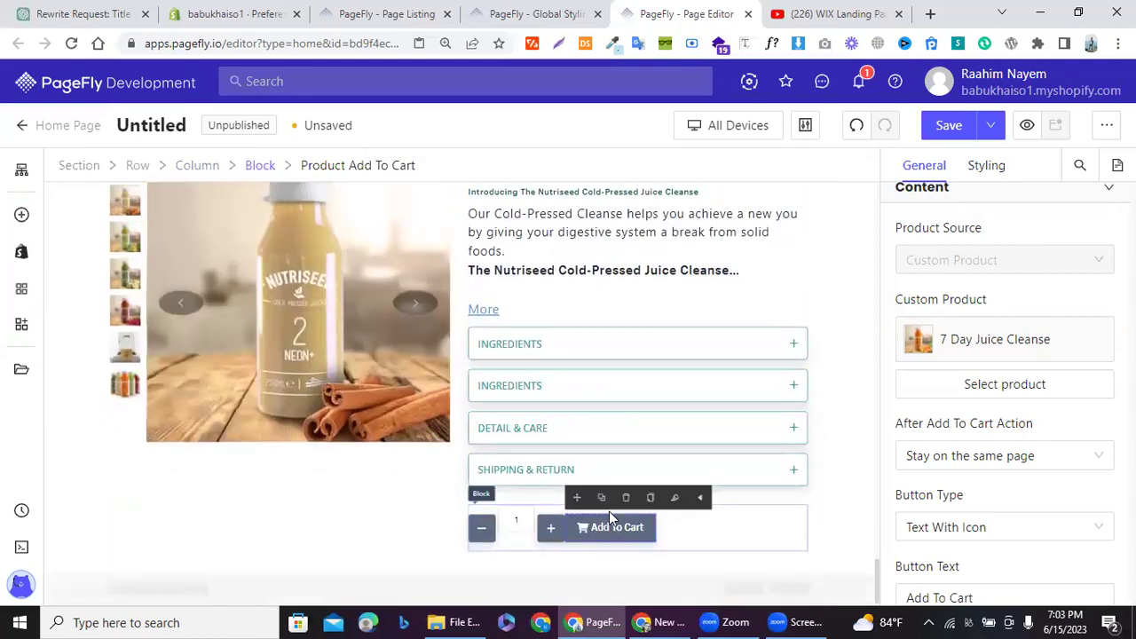
{"action": "left_click", "coordinate": [582, 529]}
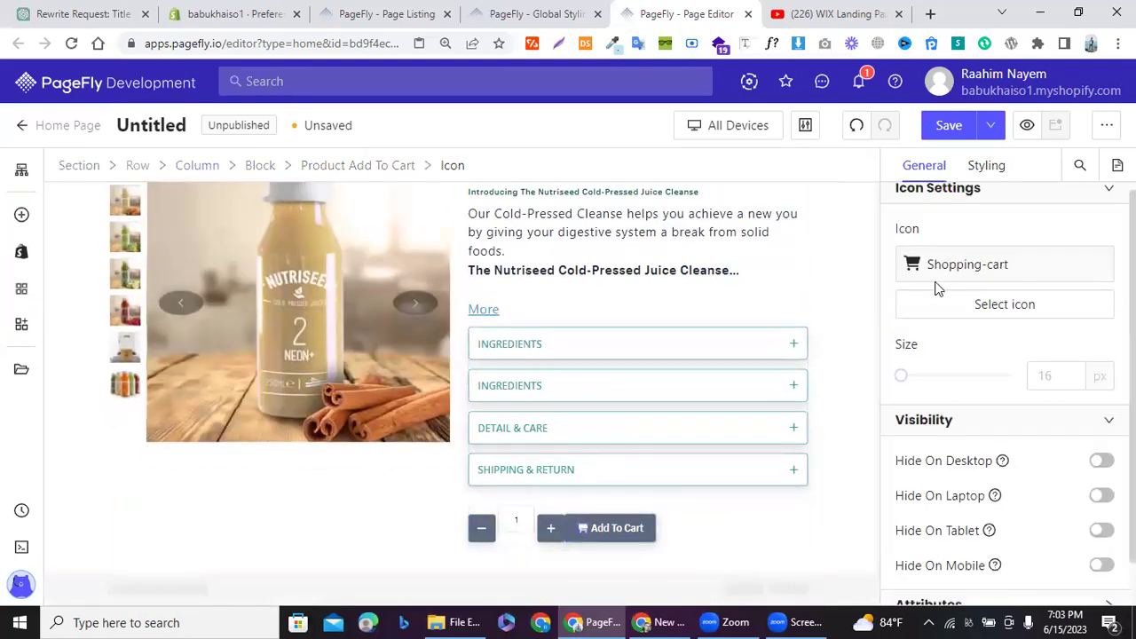
{"action": "left_click", "coordinate": [985, 167]}
{"action": "scroll", "coordinate": [995, 364], "scroll_direction": "down", "scroll_amount": 5}
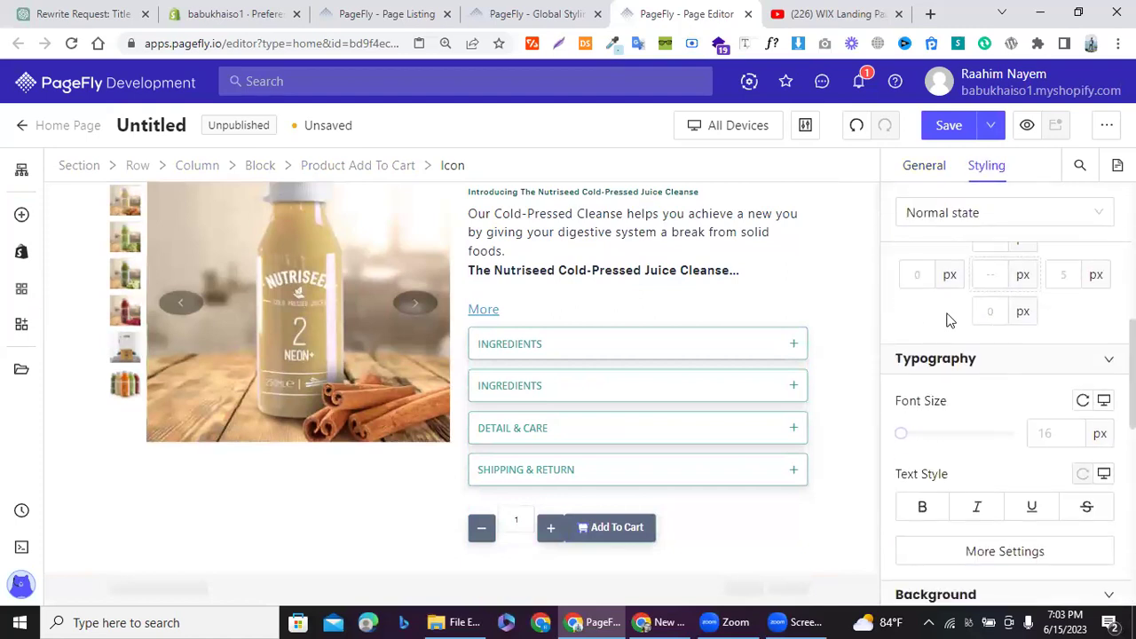
{"action": "scroll", "coordinate": [945, 317], "scroll_direction": "up", "scroll_amount": 2}
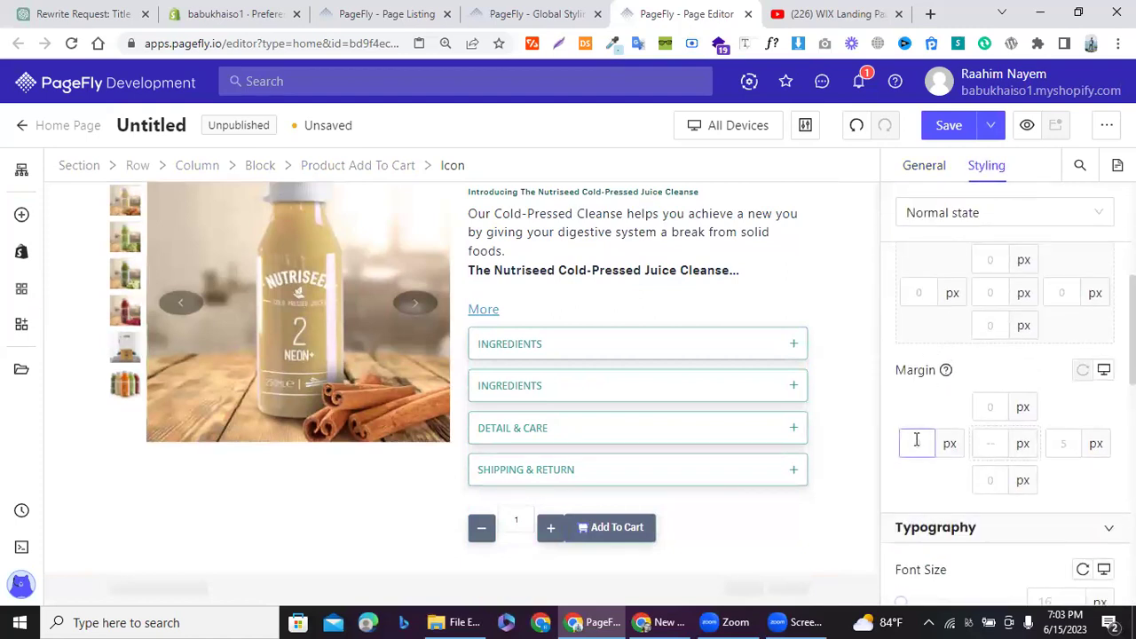
{"action": "type", "text": "15"}
{"action": "key", "text": "BackSpace"}
{"action": "key", "text": "BackSpace"}
{"action": "left_click", "coordinate": [557, 540]}
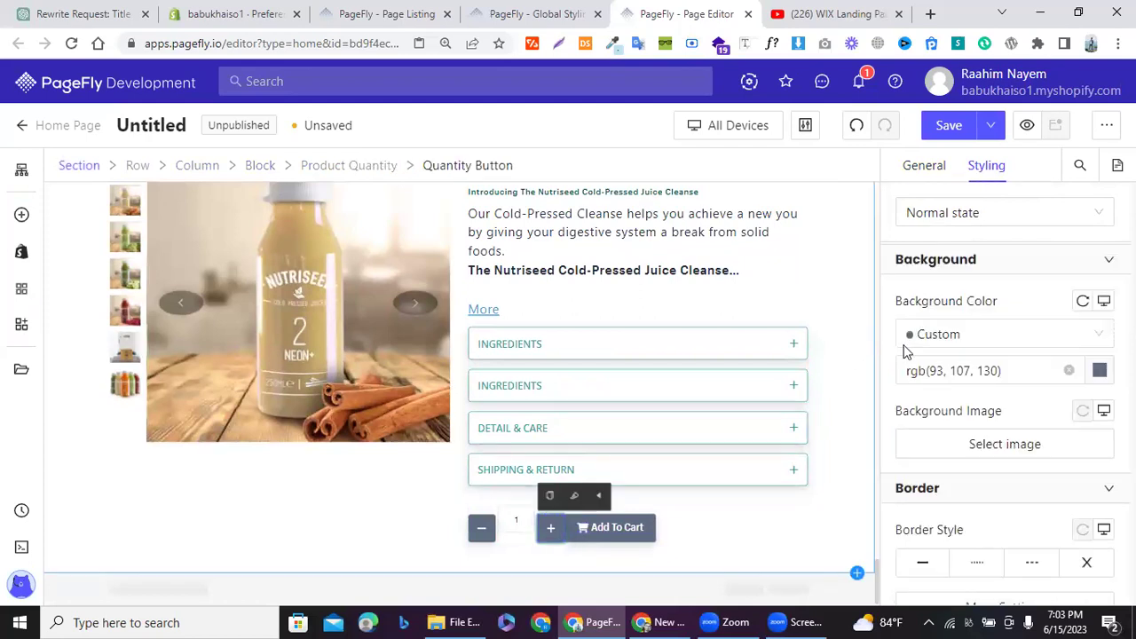
{"action": "scroll", "coordinate": [955, 418], "scroll_direction": "down", "scroll_amount": 2}
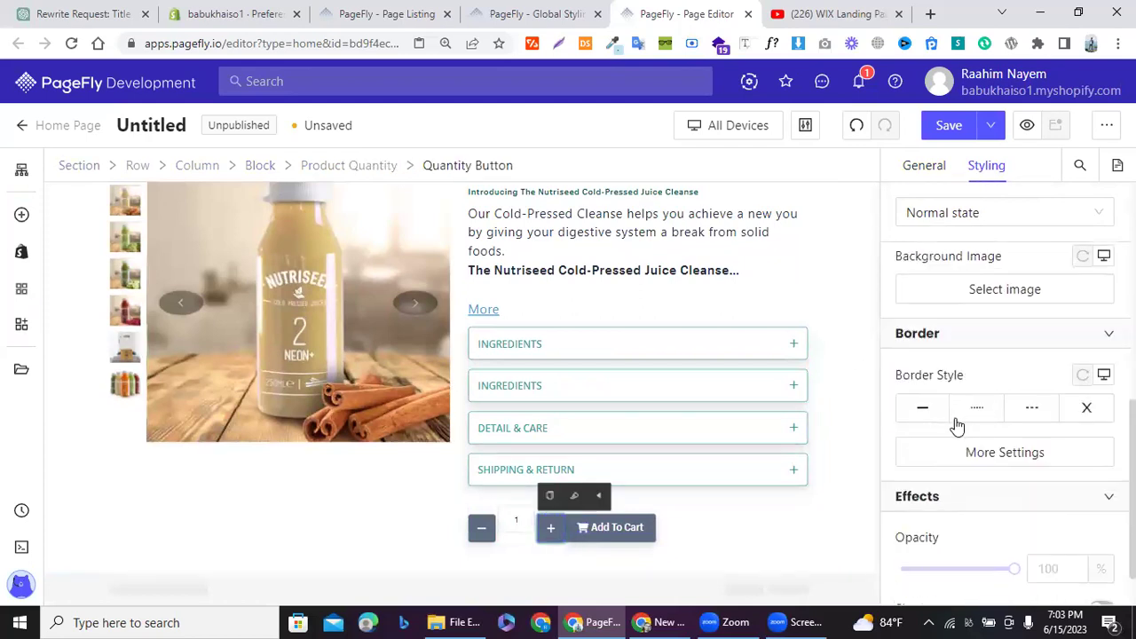
Step: Set the left margin of the whole Add To Cart button to 15 px to space it from the quantity selector
{"action": "left_click", "coordinate": [576, 532]}
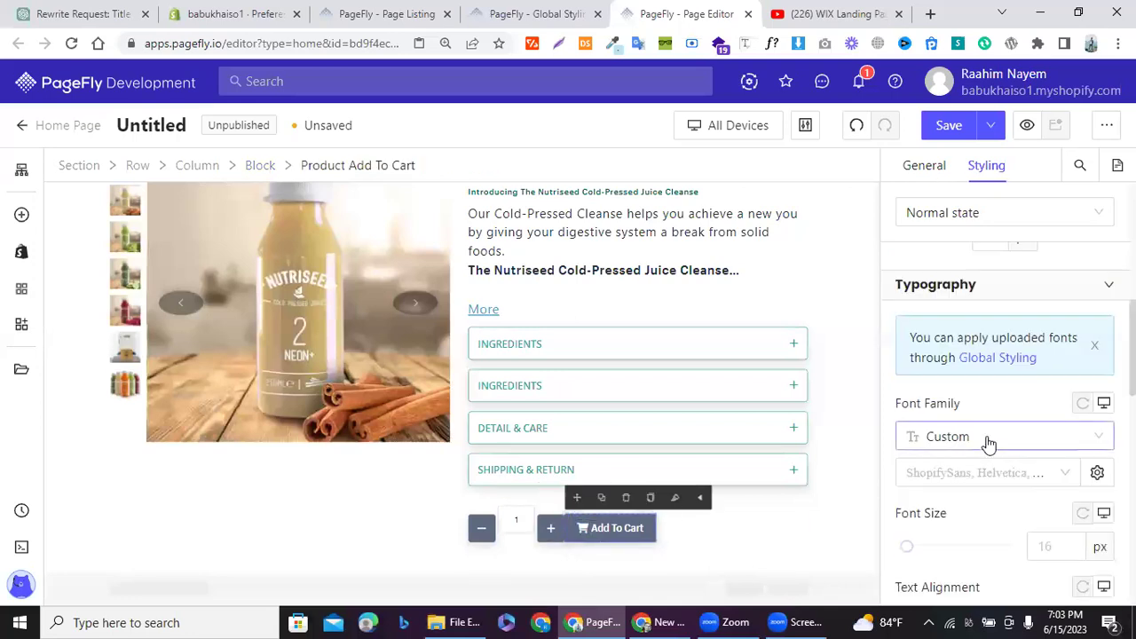
{"action": "scroll", "coordinate": [972, 391], "scroll_direction": "down", "scroll_amount": 2}
{"action": "scroll", "coordinate": [946, 328], "scroll_direction": "down", "scroll_amount": 5}
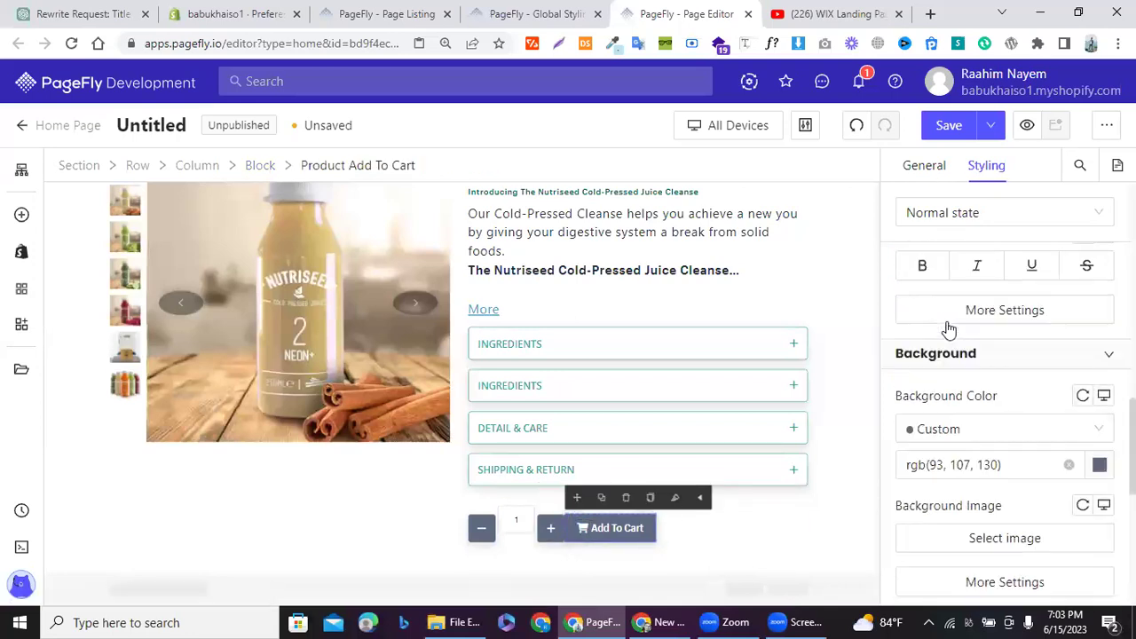
{"action": "scroll", "coordinate": [947, 327], "scroll_direction": "down", "scroll_amount": 3}
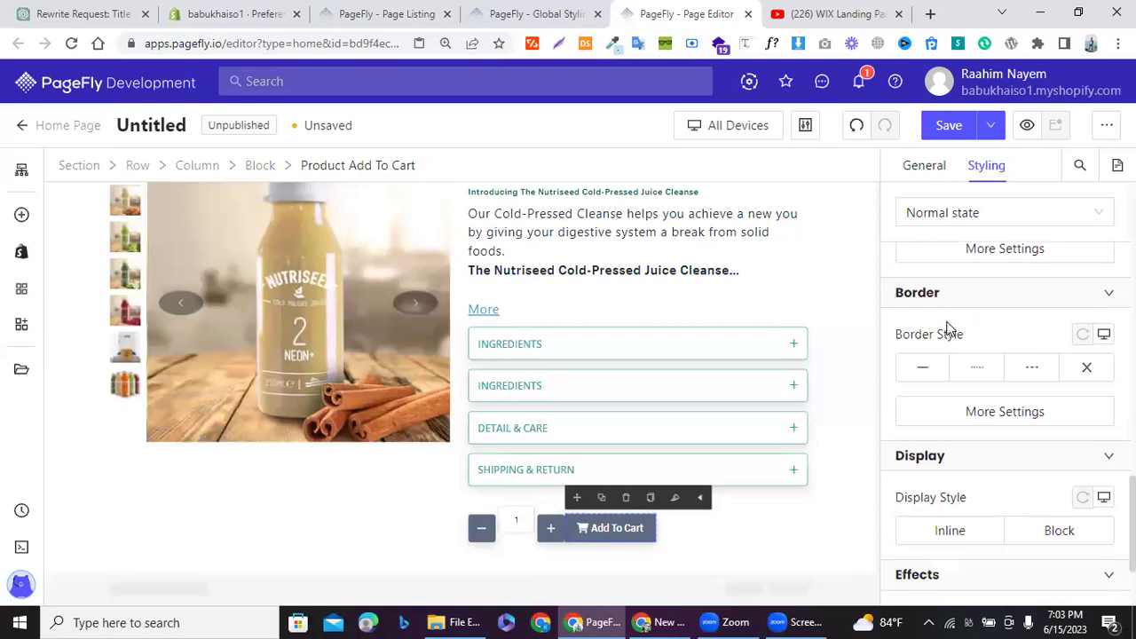
{"action": "scroll", "coordinate": [946, 328], "scroll_direction": "up", "scroll_amount": 10}
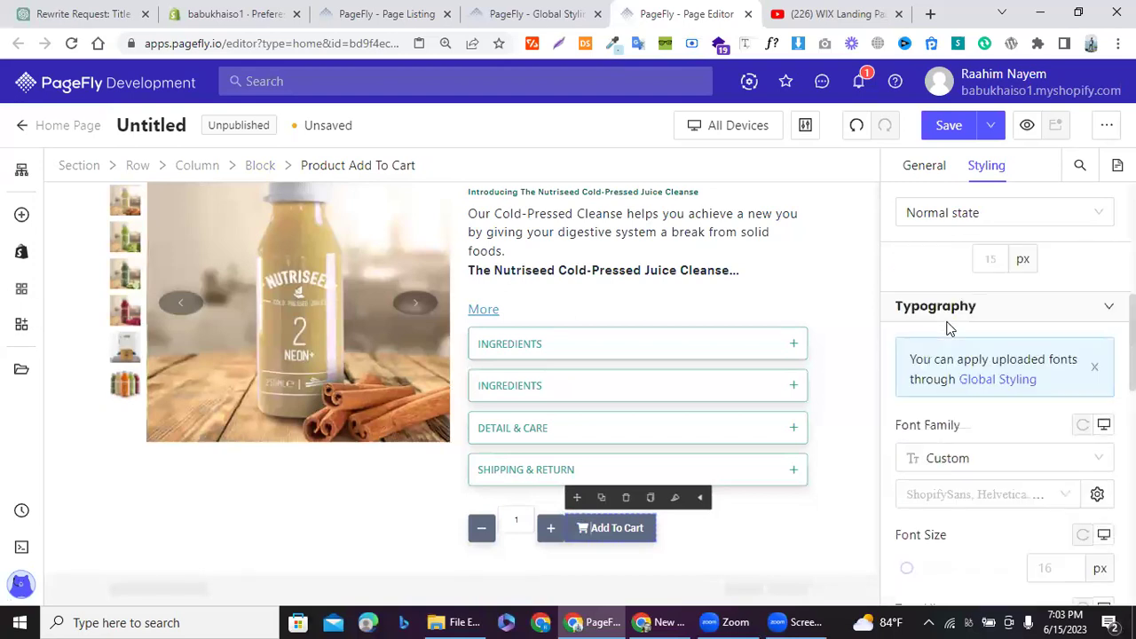
{"action": "scroll", "coordinate": [939, 366], "scroll_direction": "down", "scroll_amount": 4}
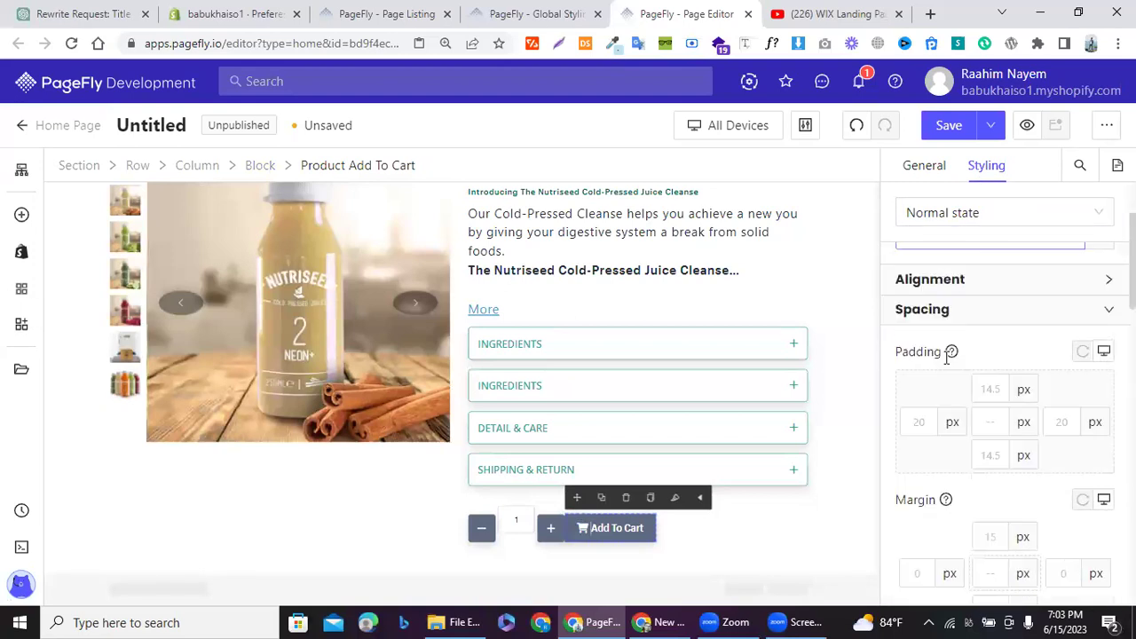
{"action": "left_click", "coordinate": [915, 357]}
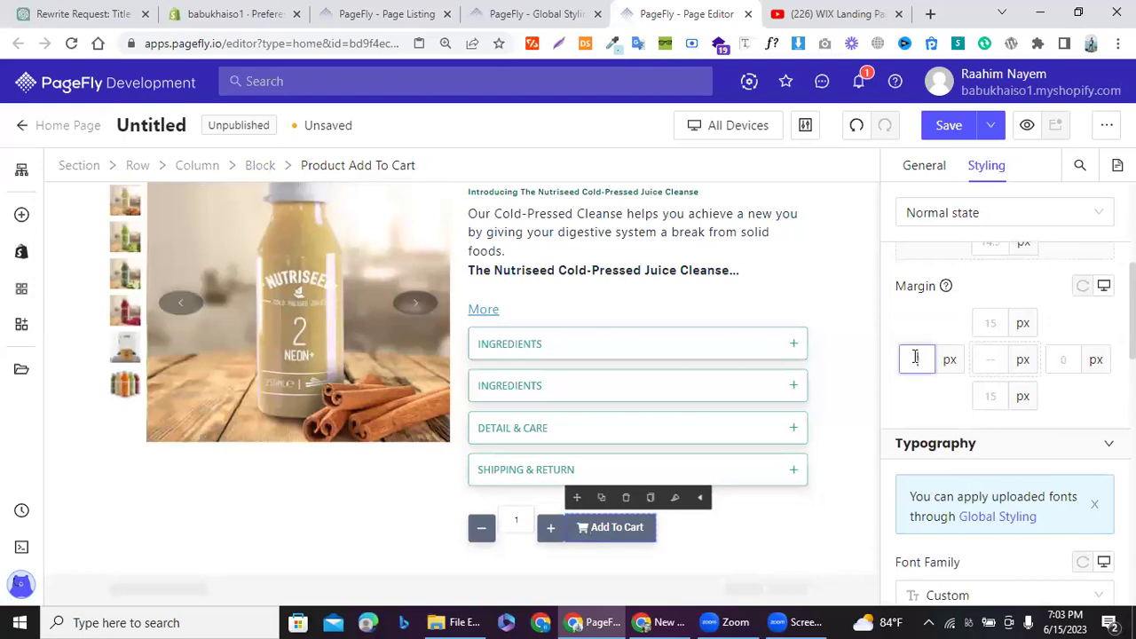
{"action": "type", "text": "10"}
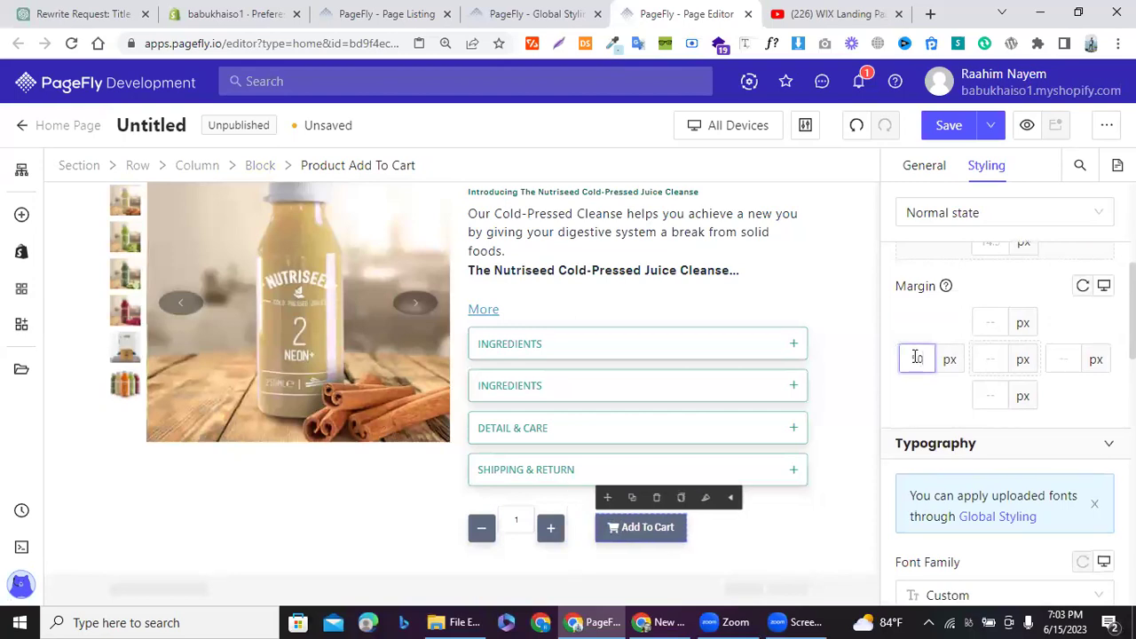
{"action": "key", "text": "BackSpace"}
{"action": "key", "text": "BackSpace"}
{"action": "type", "text": "10"}
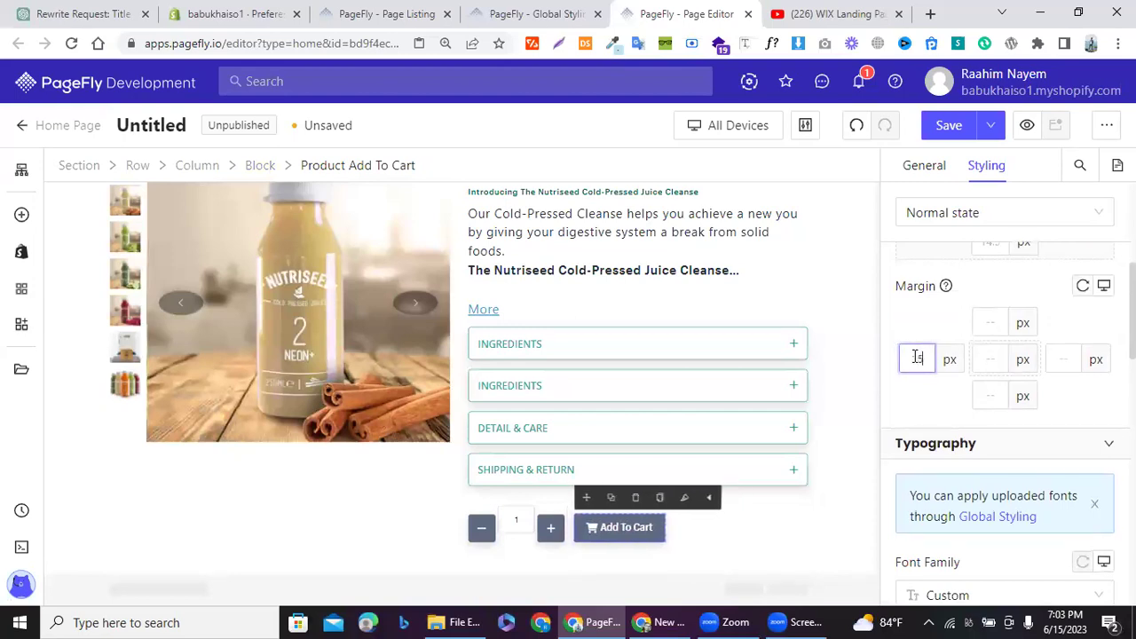
Step: Set the left margin of the Product Add To Cart element to 25 px
{"action": "key", "text": "BackSpace"}
{"action": "key", "text": "BackSpace"}
{"action": "type", "text": "25"}
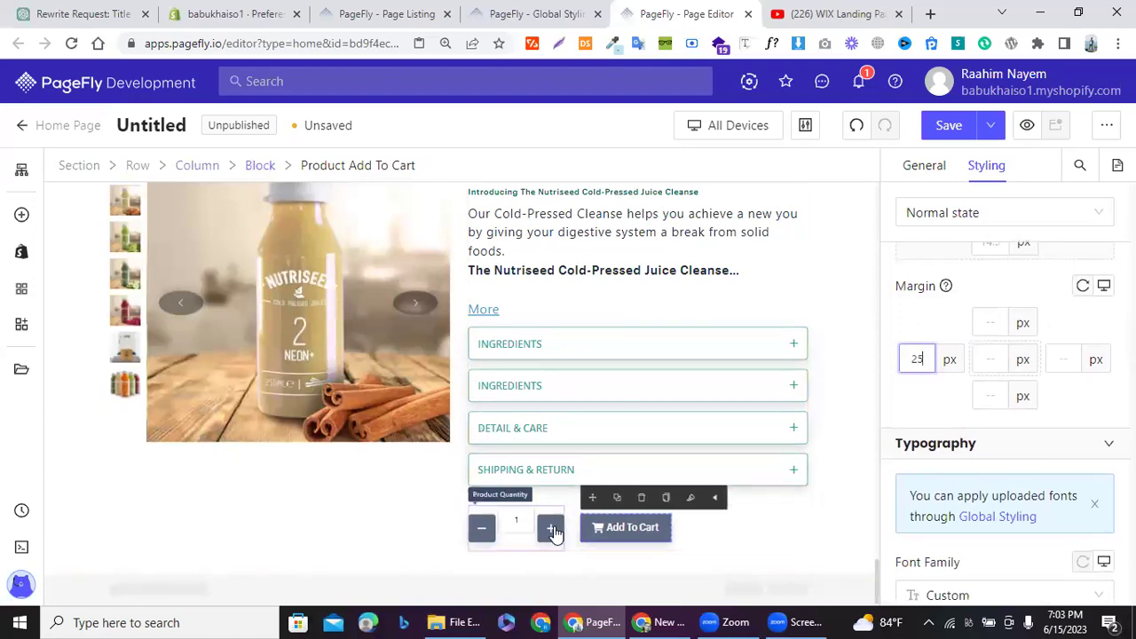
{"action": "left_click", "coordinate": [625, 565]}
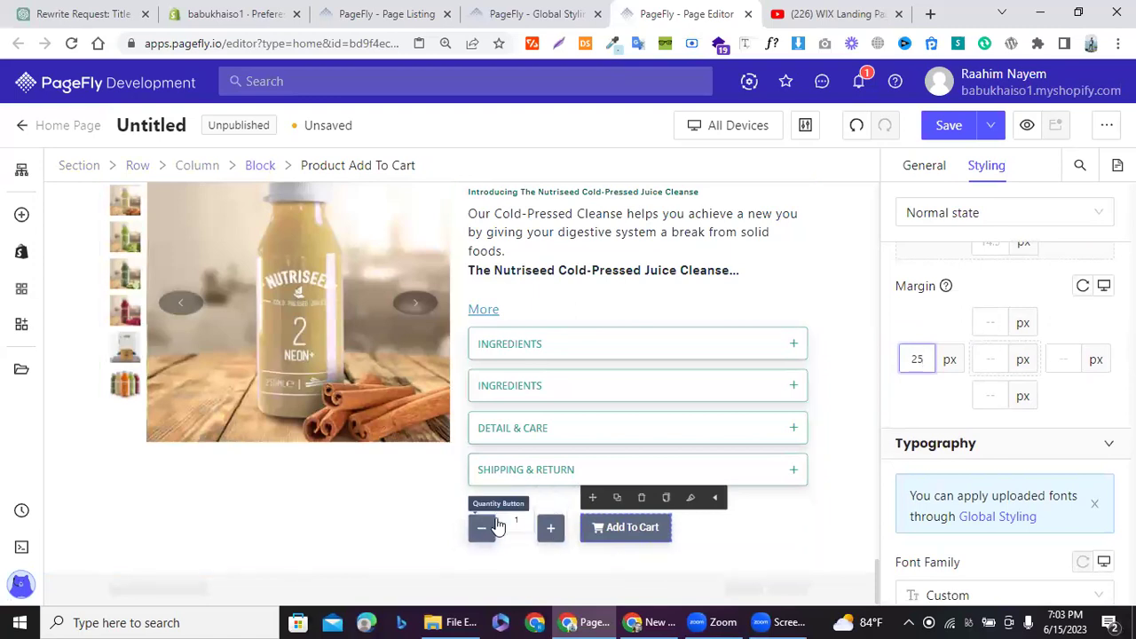
{"action": "scroll", "coordinate": [523, 517], "scroll_direction": "up", "scroll_amount": 5}
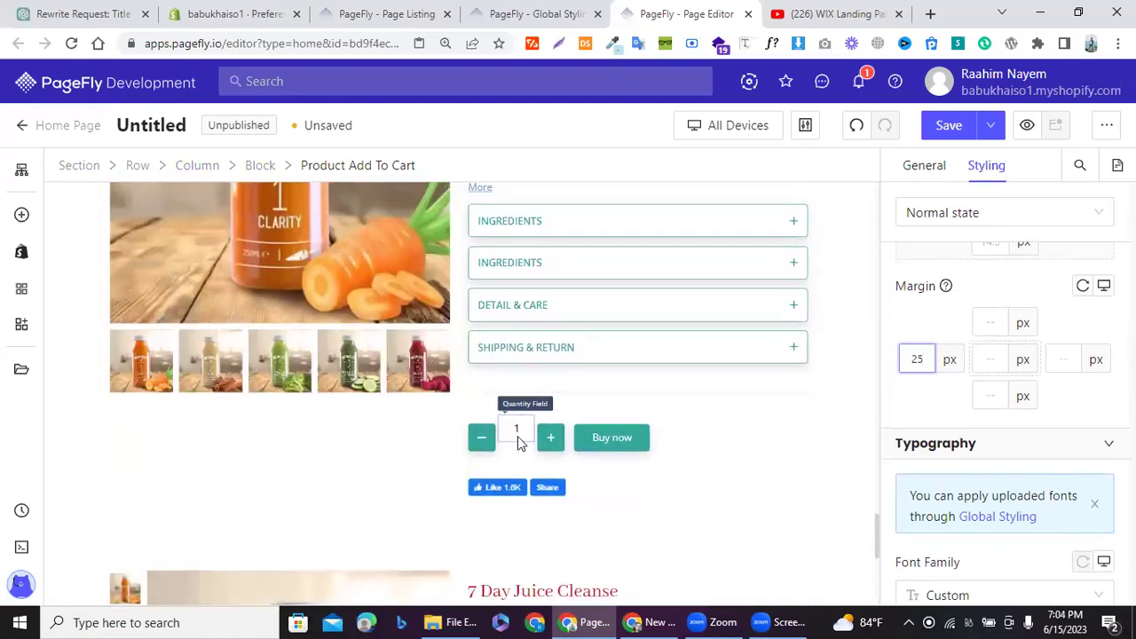
{"action": "scroll", "coordinate": [520, 443], "scroll_direction": "down", "scroll_amount": 5}
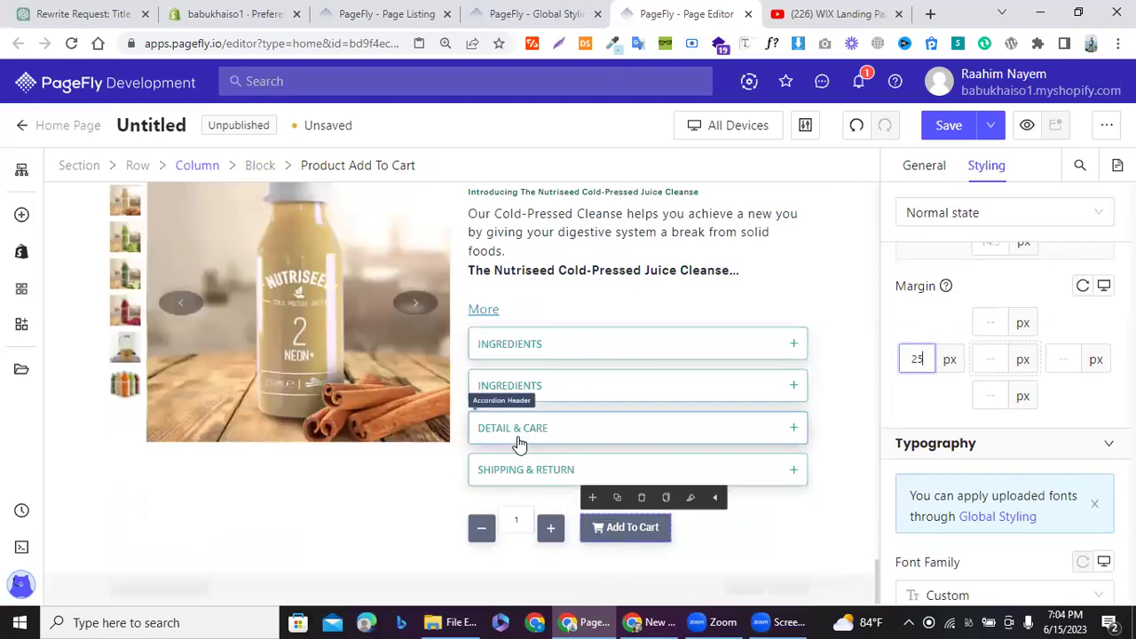
Step: Try the Text Only button type on the Add To Cart button, switching back to Text With Icon
{"action": "left_click", "coordinate": [596, 523]}
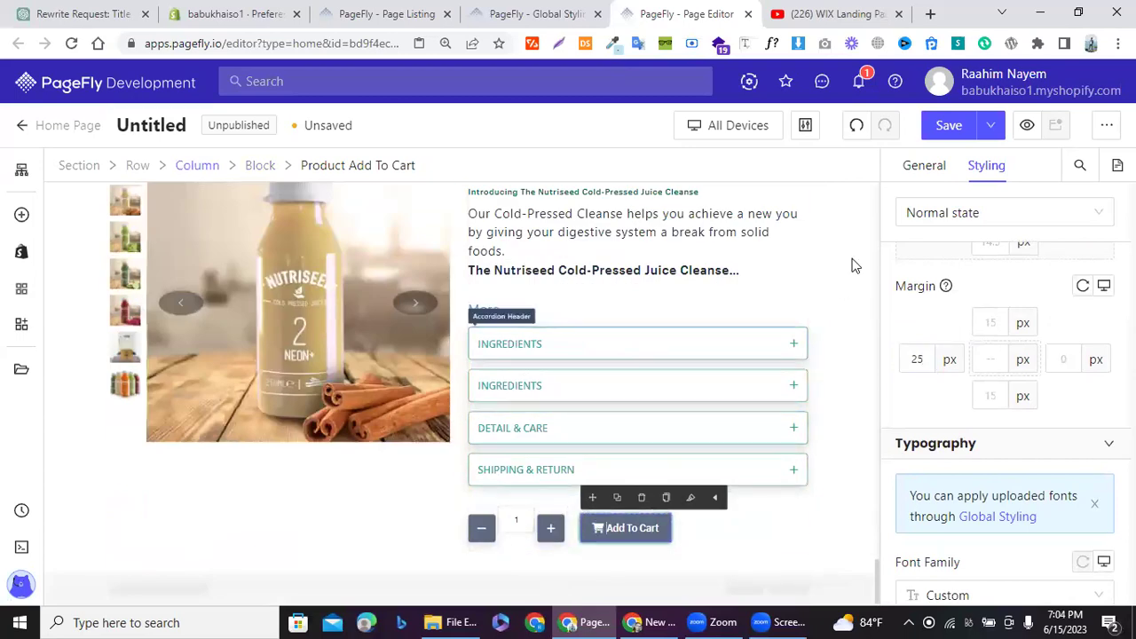
{"action": "left_click", "coordinate": [921, 169]}
{"action": "scroll", "coordinate": [954, 333], "scroll_direction": "up", "scroll_amount": 2}
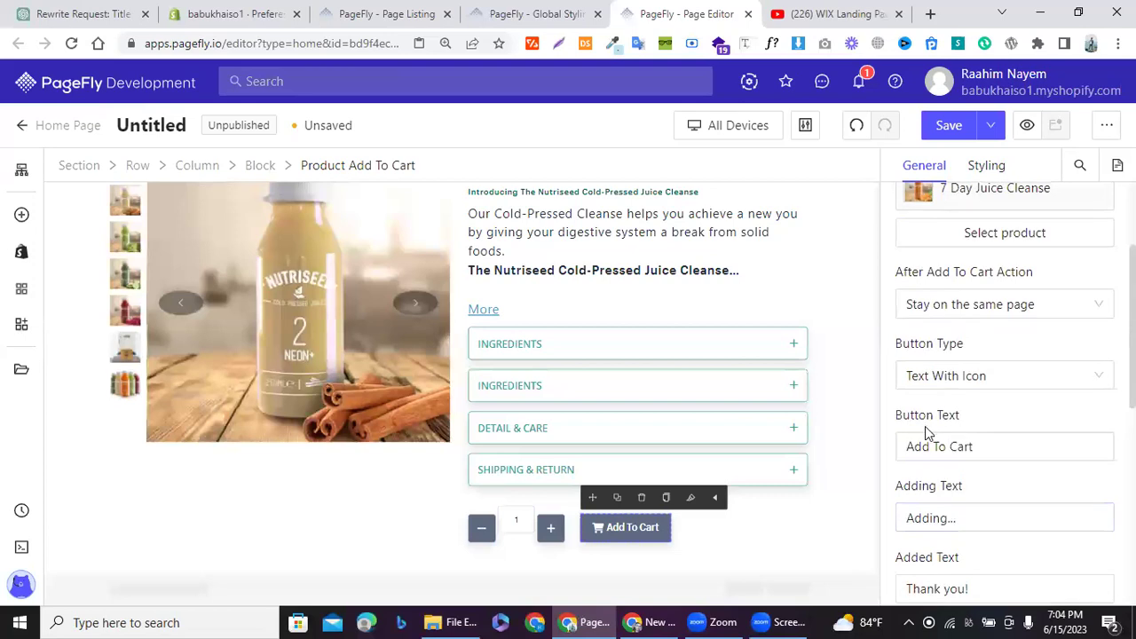
{"action": "left_click", "coordinate": [943, 377]}
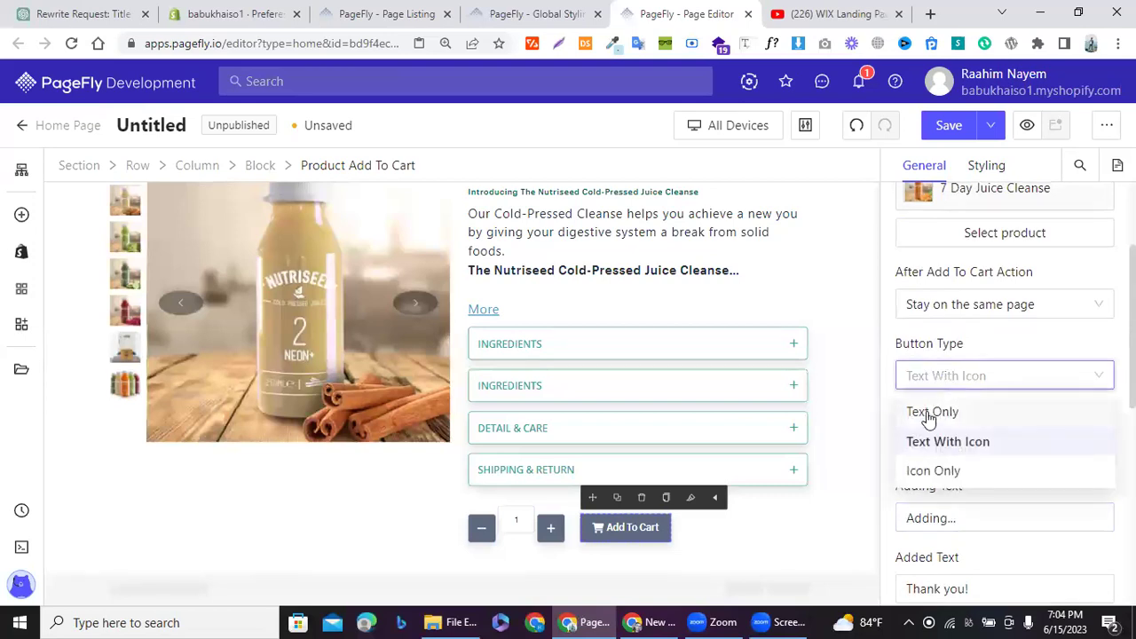
{"action": "left_click", "coordinate": [928, 414]}
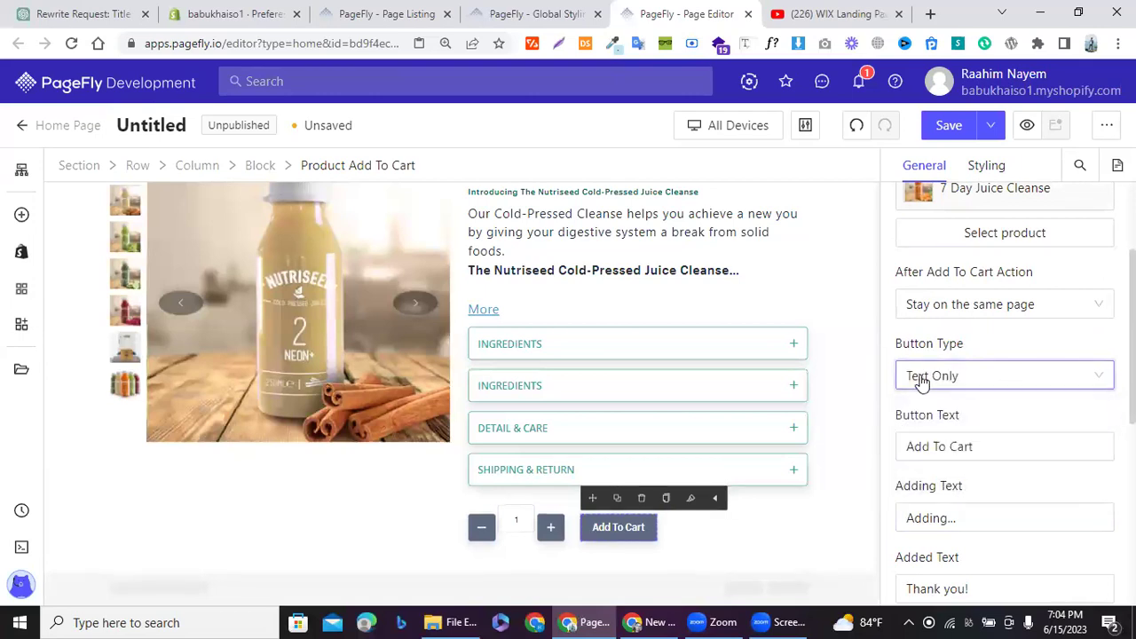
{"action": "left_click", "coordinate": [921, 379]}
{"action": "left_click", "coordinate": [926, 441]}
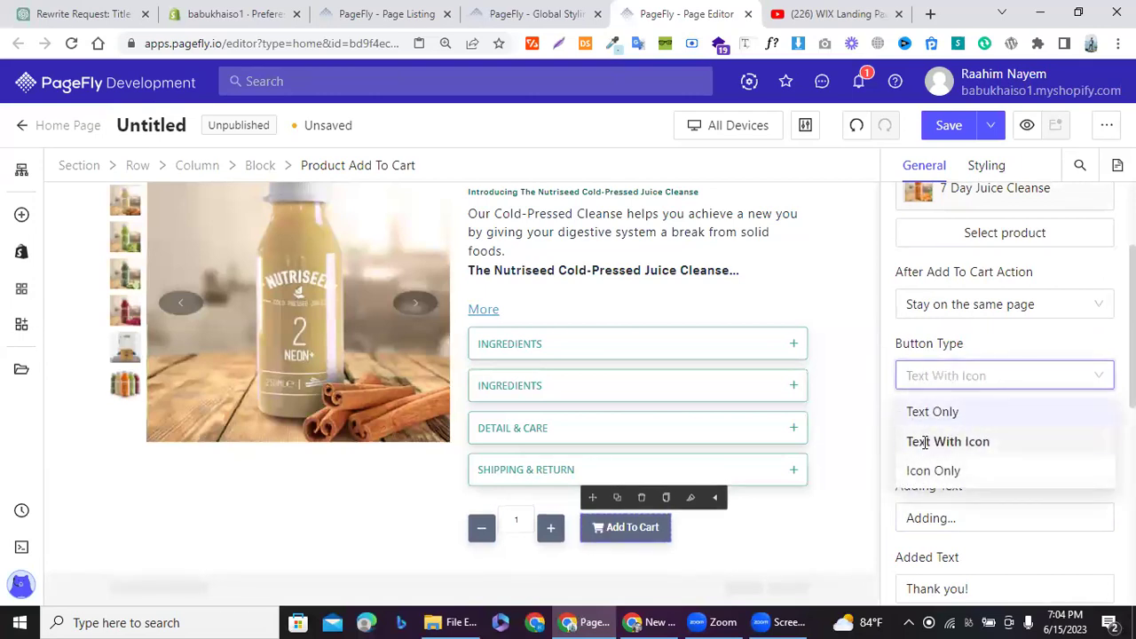
Step: Change the Add To Cart button's text to "Buy Now"
{"action": "left_click", "coordinate": [934, 446]}
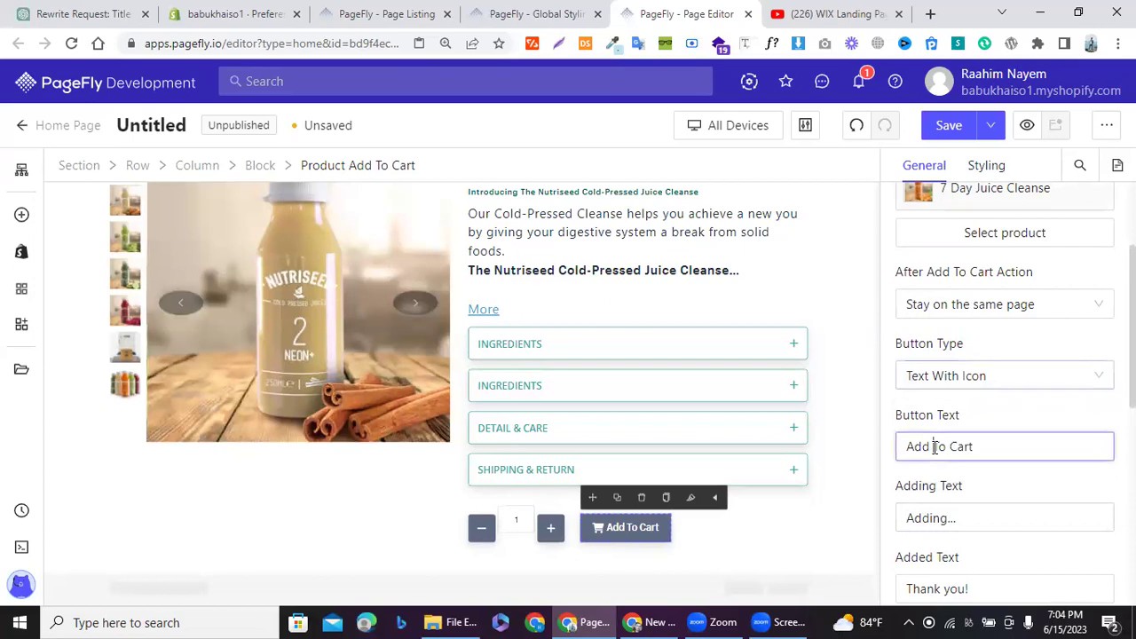
{"action": "triple_click", "coordinate": [933, 447]}
{"action": "type", "text": "Buy Now"}
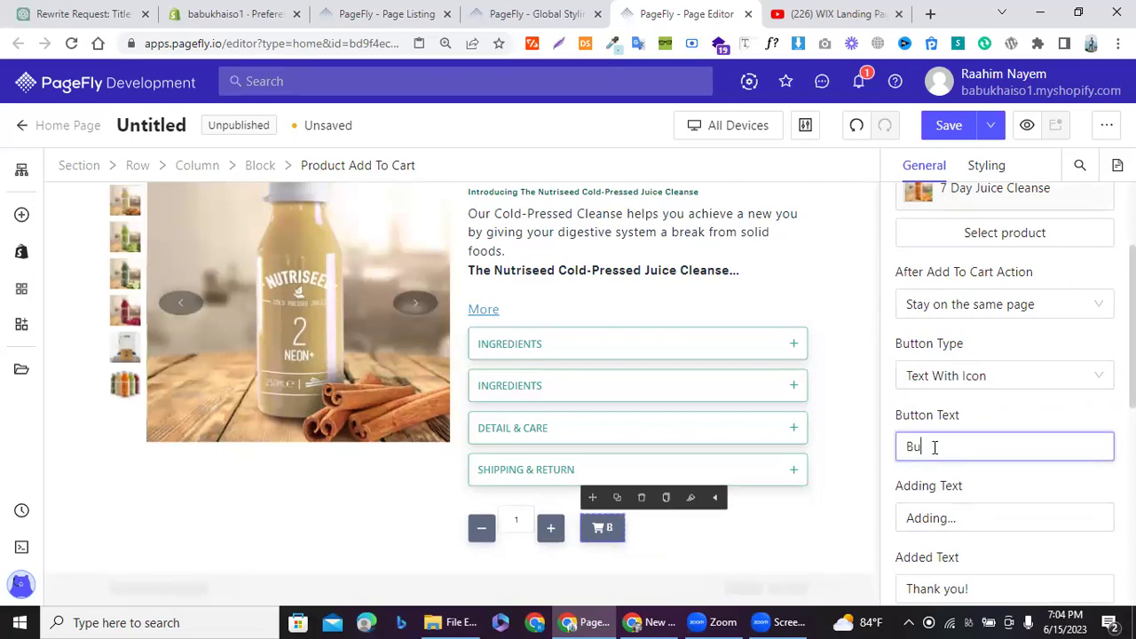
Step: Examine the Buy Now button's adding, added and sold-out texts, its icon position, and its visibility options
{"action": "left_click", "coordinate": [913, 517]}
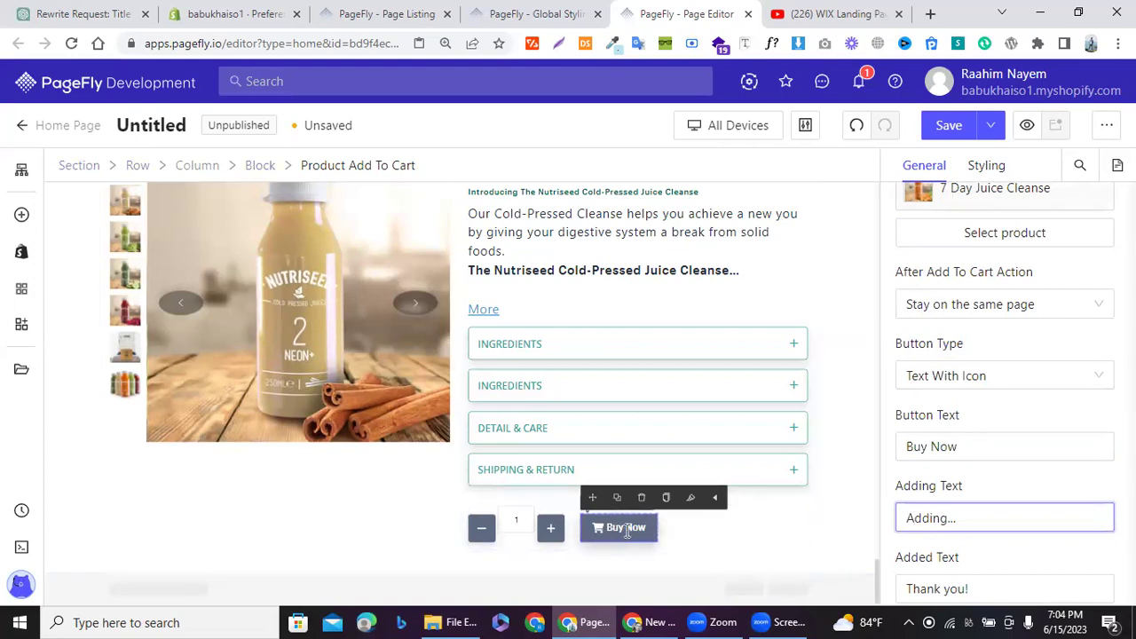
{"action": "scroll", "coordinate": [995, 507], "scroll_direction": "down", "scroll_amount": 1}
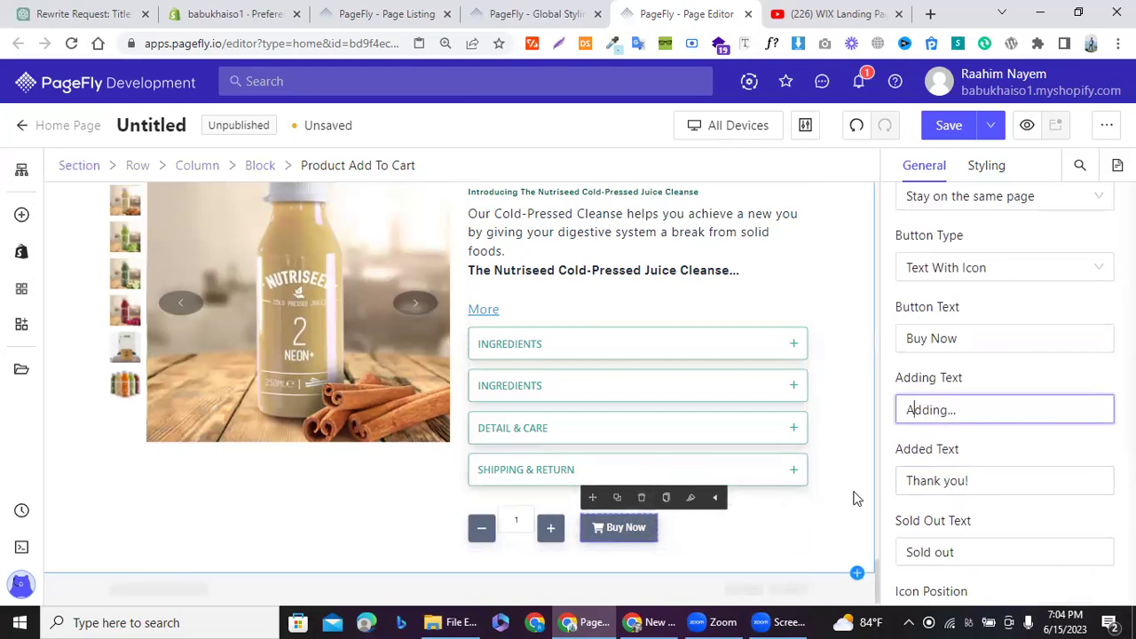
{"action": "left_click", "coordinate": [924, 486]}
{"action": "scroll", "coordinate": [926, 479], "scroll_direction": "down", "scroll_amount": 1}
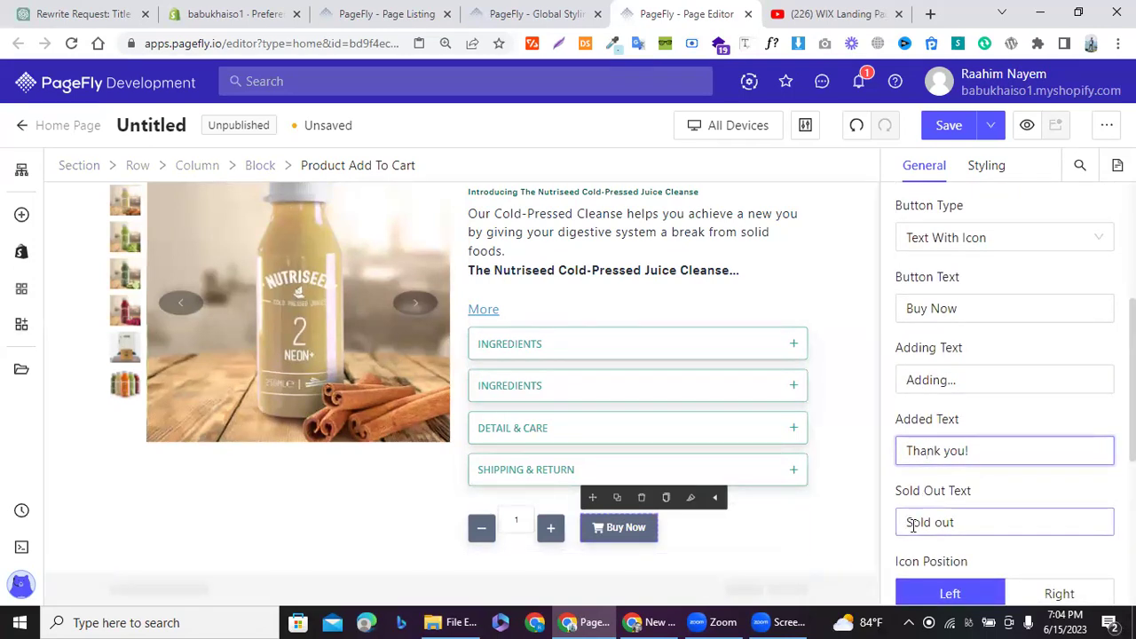
{"action": "scroll", "coordinate": [912, 526], "scroll_direction": "down", "scroll_amount": 4}
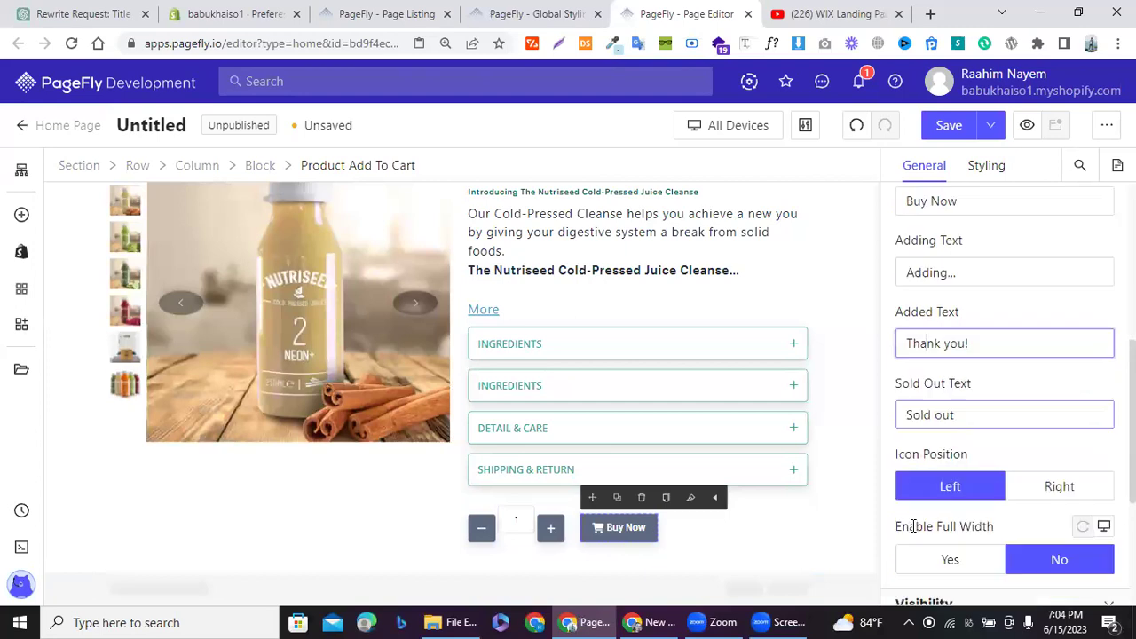
{"action": "left_click", "coordinate": [1029, 470]}
{"action": "left_click", "coordinate": [969, 470]}
{"action": "scroll", "coordinate": [967, 465], "scroll_direction": "down", "scroll_amount": 5}
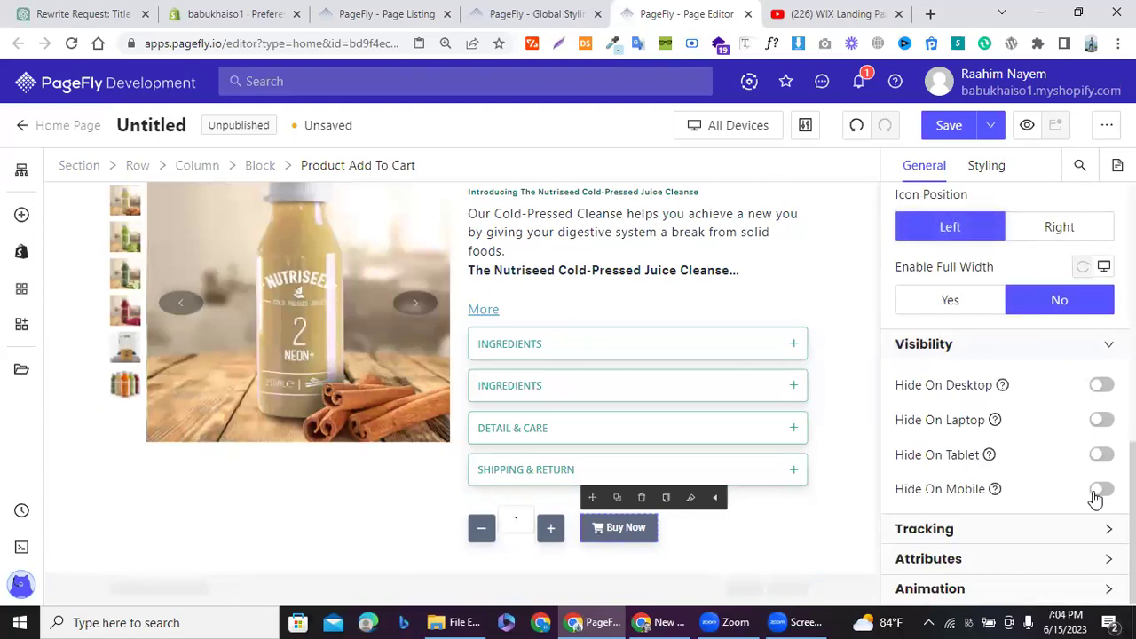
Step: Try hiding the Buy Now button on tablets and preview the page in the Tablet device view
{"action": "scroll", "coordinate": [737, 385], "scroll_direction": "up", "scroll_amount": 2}
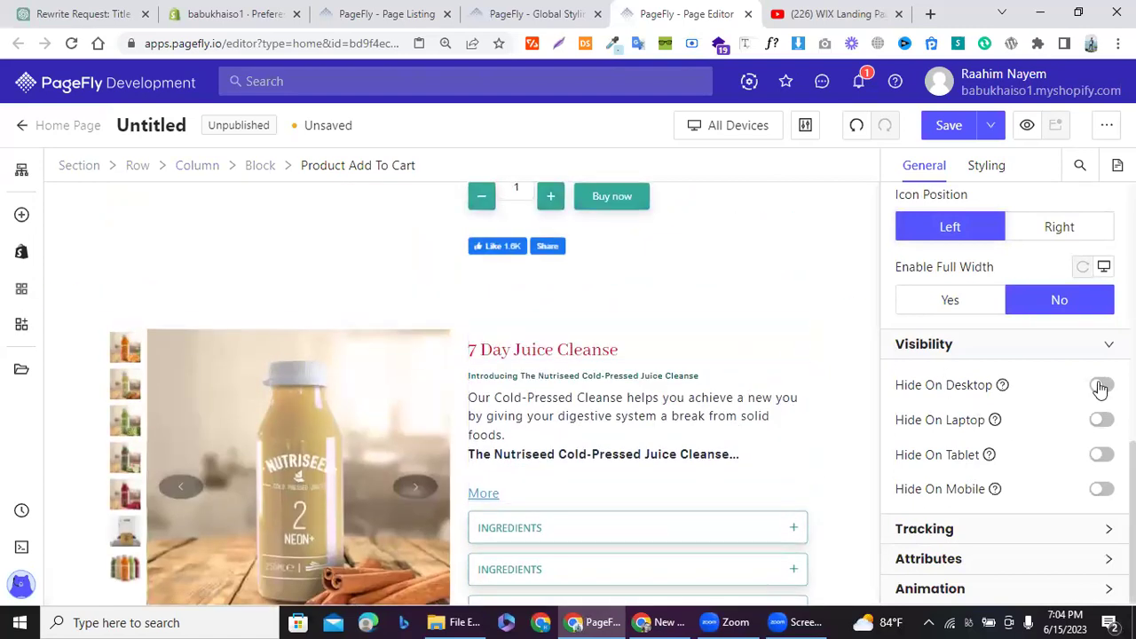
{"action": "left_click", "coordinate": [1100, 456]}
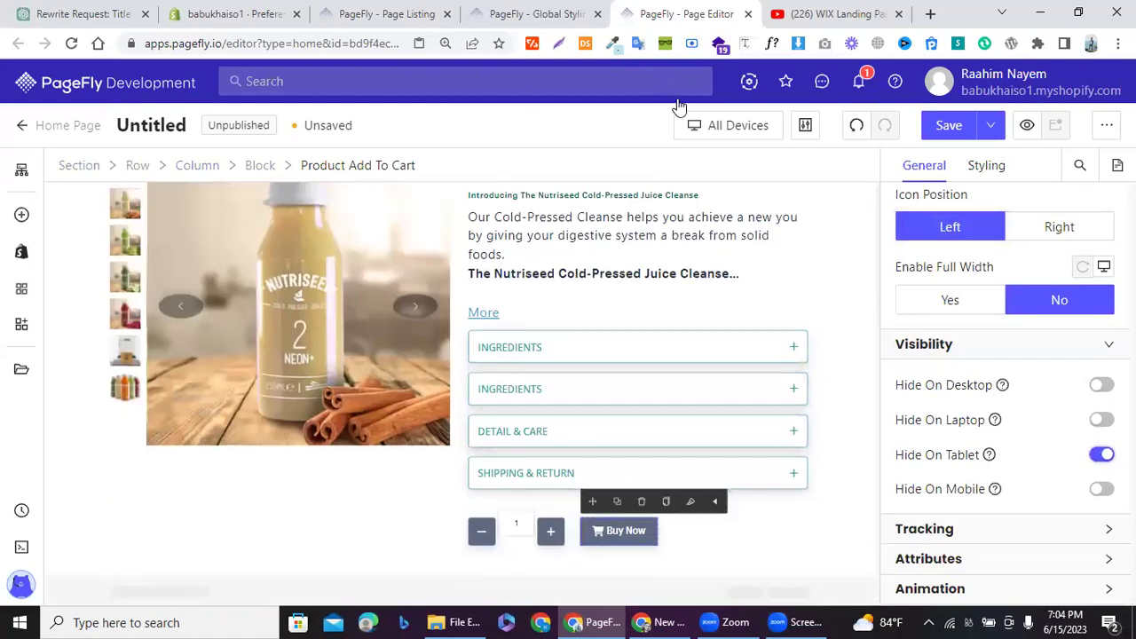
{"action": "left_click", "coordinate": [683, 119]}
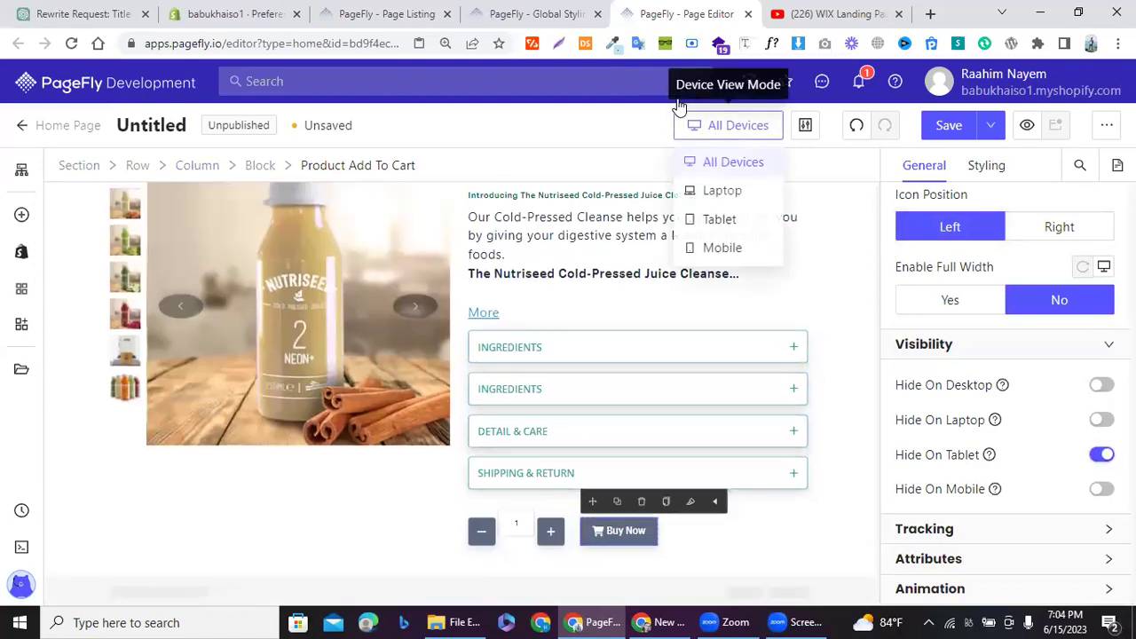
{"action": "left_click", "coordinate": [721, 227]}
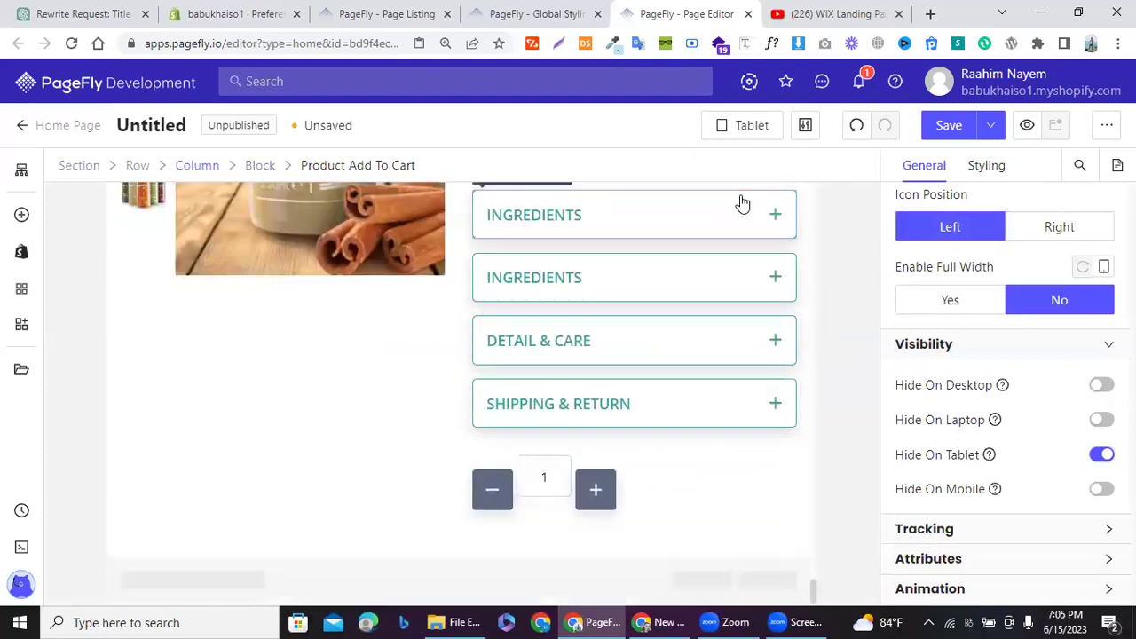
Step: Turn off Hide On Tablet for the Buy Now button and return to the All Devices view
{"action": "left_click", "coordinate": [1100, 455]}
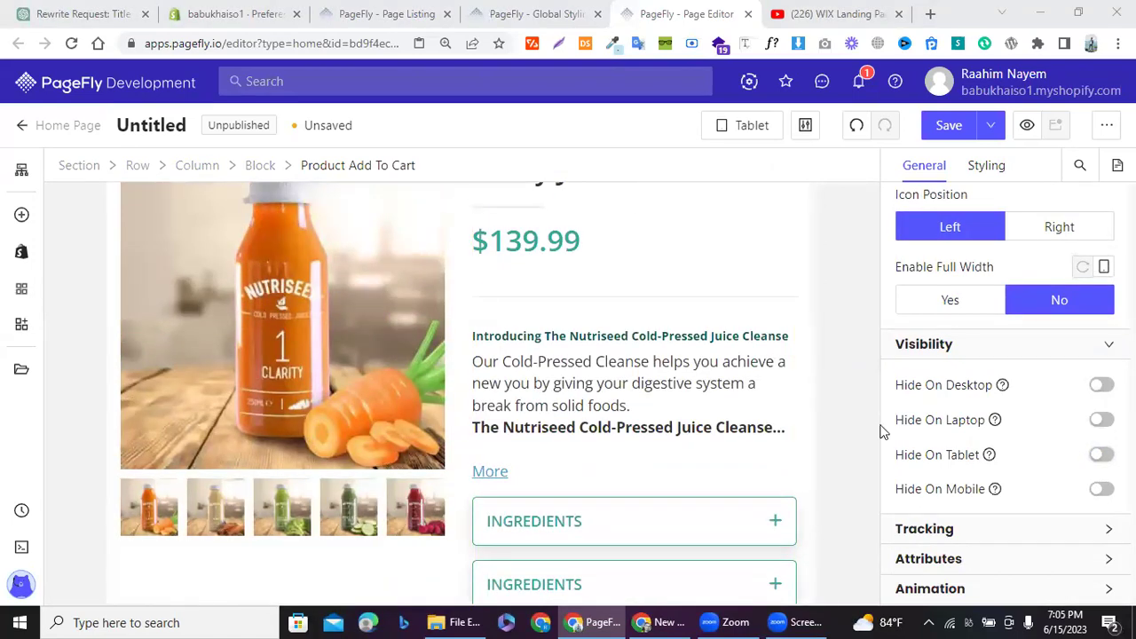
{"action": "left_click", "coordinate": [739, 125]}
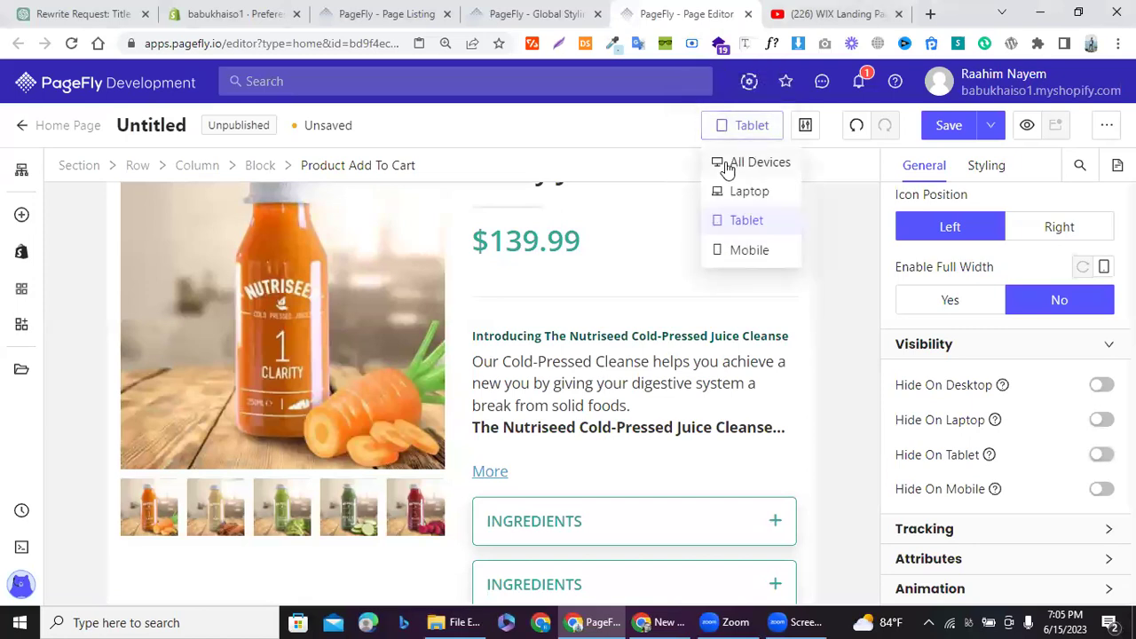
{"action": "left_click", "coordinate": [729, 163]}
Step: Insert a Shopify Collection List element at the end of the page, below the featured product section
{"action": "scroll", "coordinate": [299, 297], "scroll_direction": "down", "scroll_amount": 10}
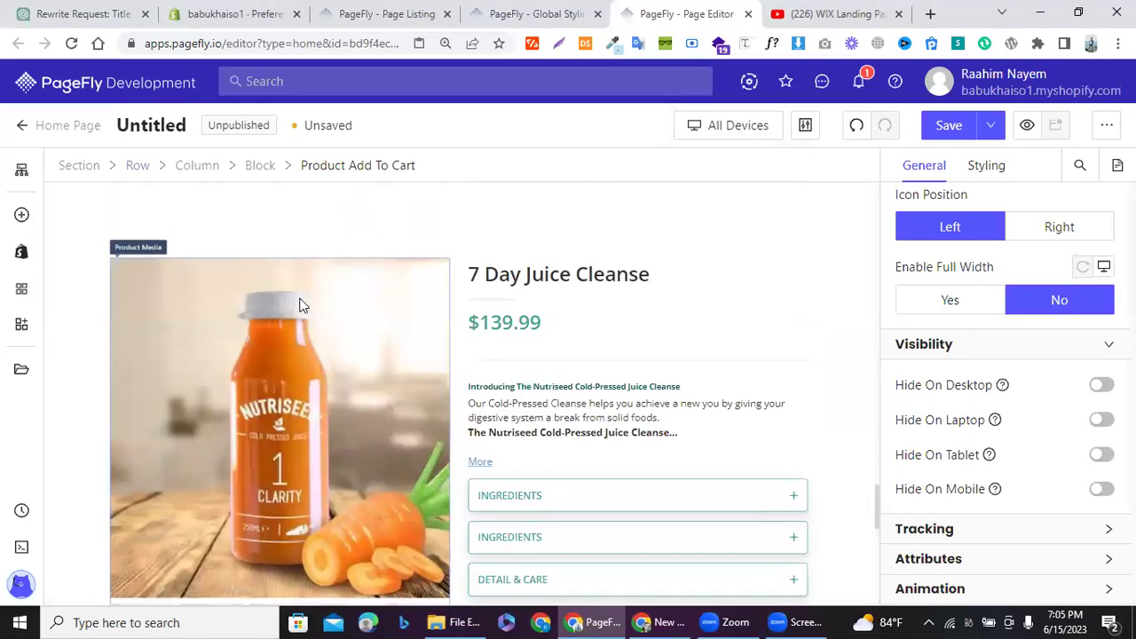
{"action": "scroll", "coordinate": [299, 305], "scroll_direction": "up", "scroll_amount": 10}
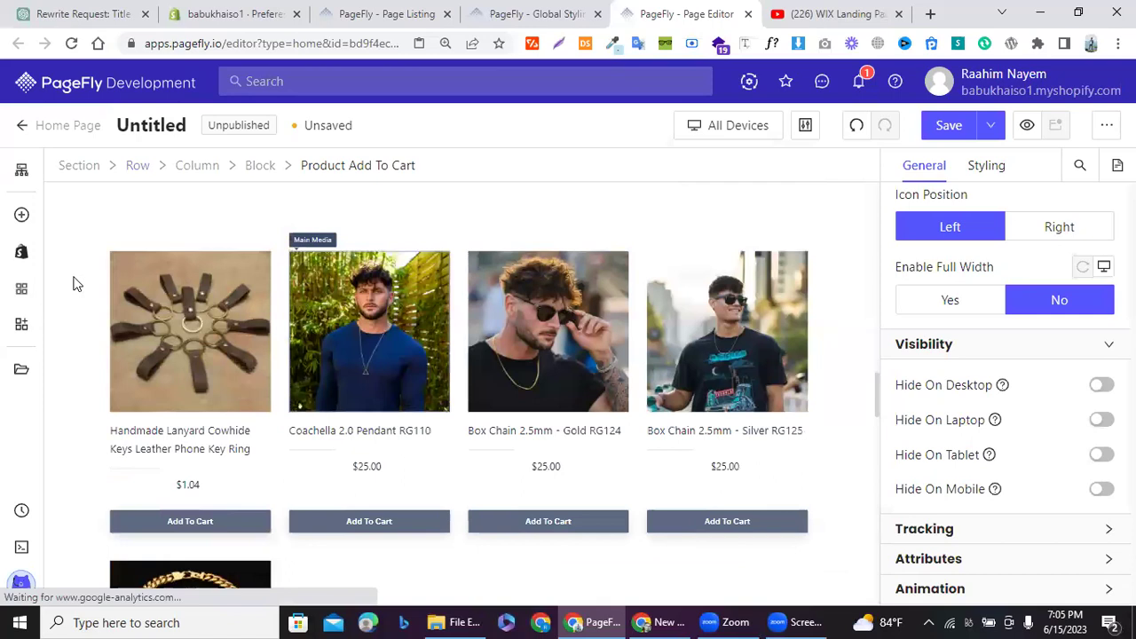
{"action": "left_click", "coordinate": [20, 257]}
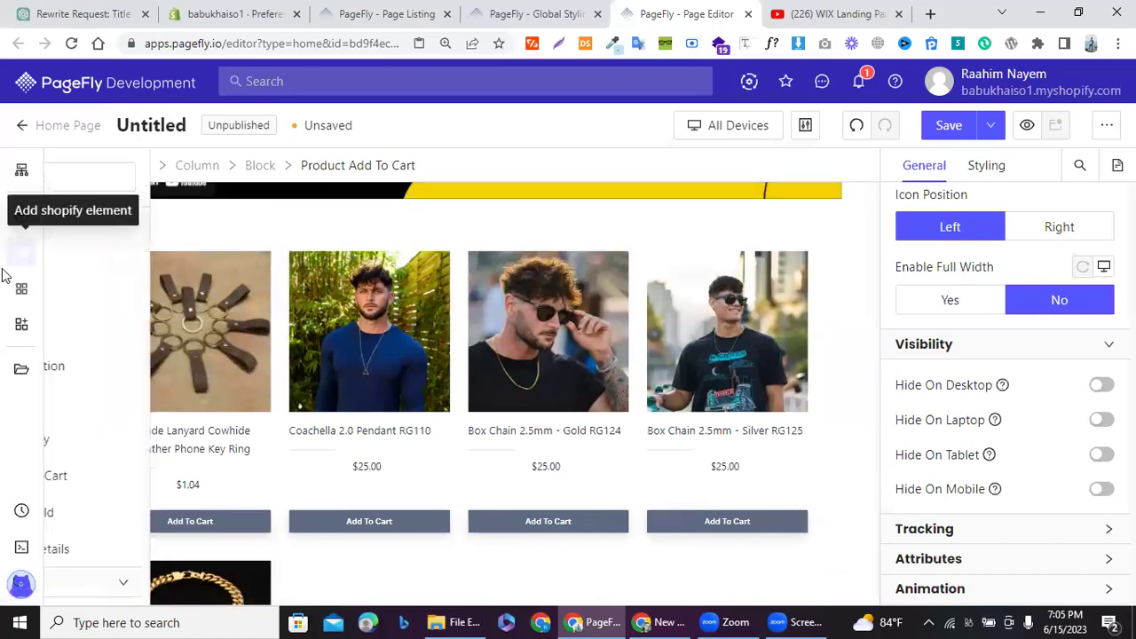
{"action": "scroll", "coordinate": [117, 386], "scroll_direction": "down", "scroll_amount": 1}
{"action": "mouse_move", "coordinate": [111, 417]}
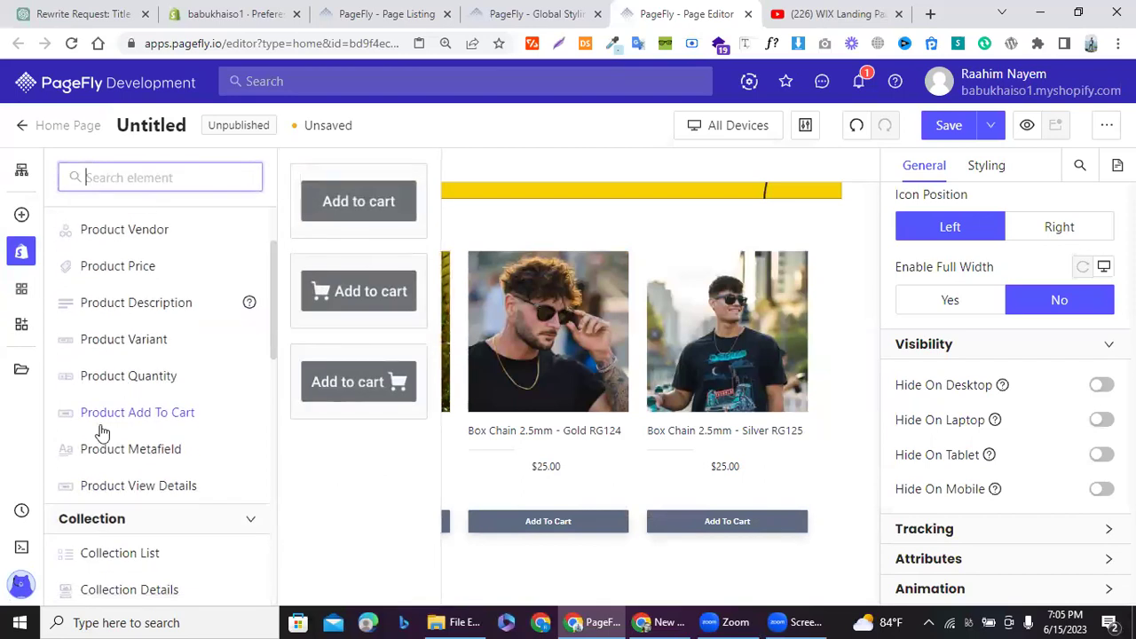
{"action": "scroll", "coordinate": [102, 432], "scroll_direction": "down", "scroll_amount": 3}
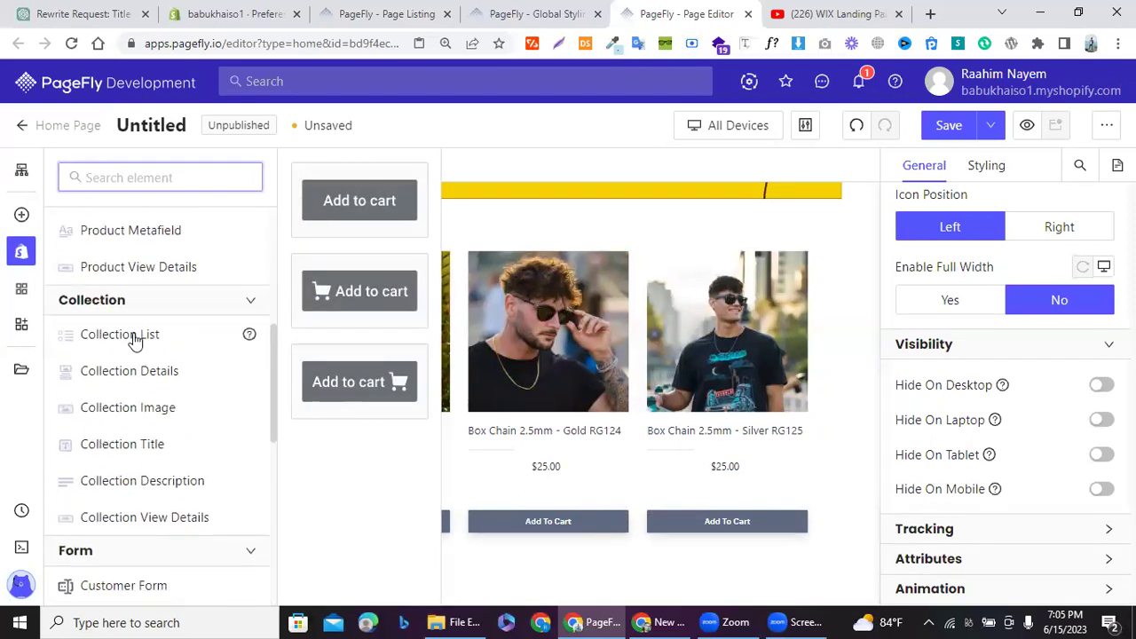
{"action": "mouse_move", "coordinate": [133, 340]}
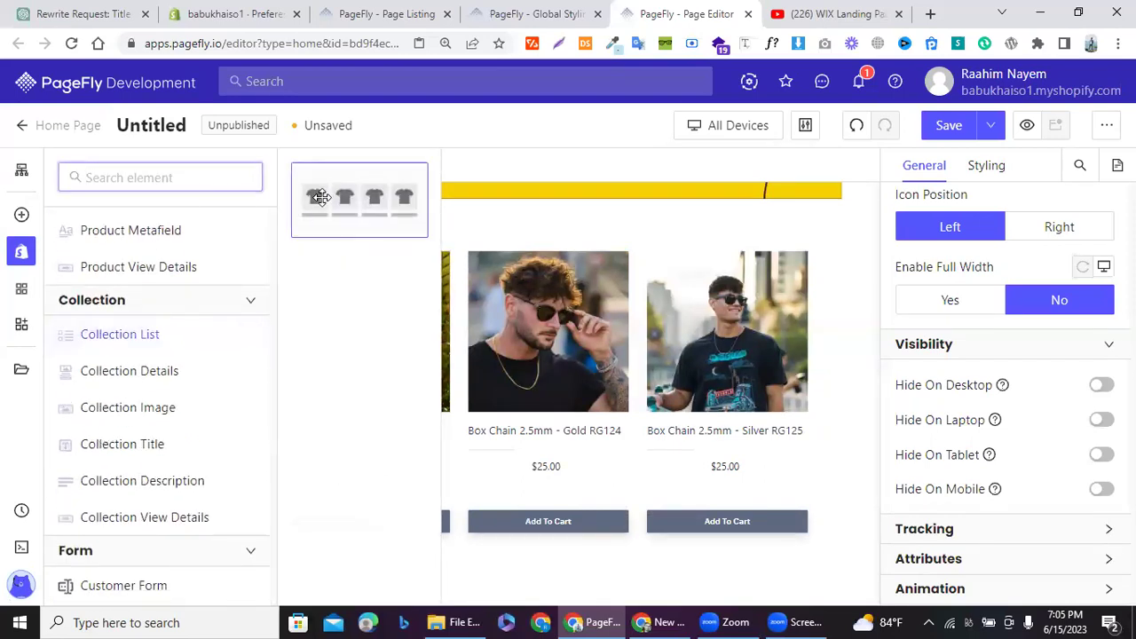
{"action": "left_click_drag", "start_coordinate": [627, 420], "coordinate": [596, 558]}
{"action": "left_click_drag", "start_coordinate": [571, 625], "coordinate": [507, 572]}
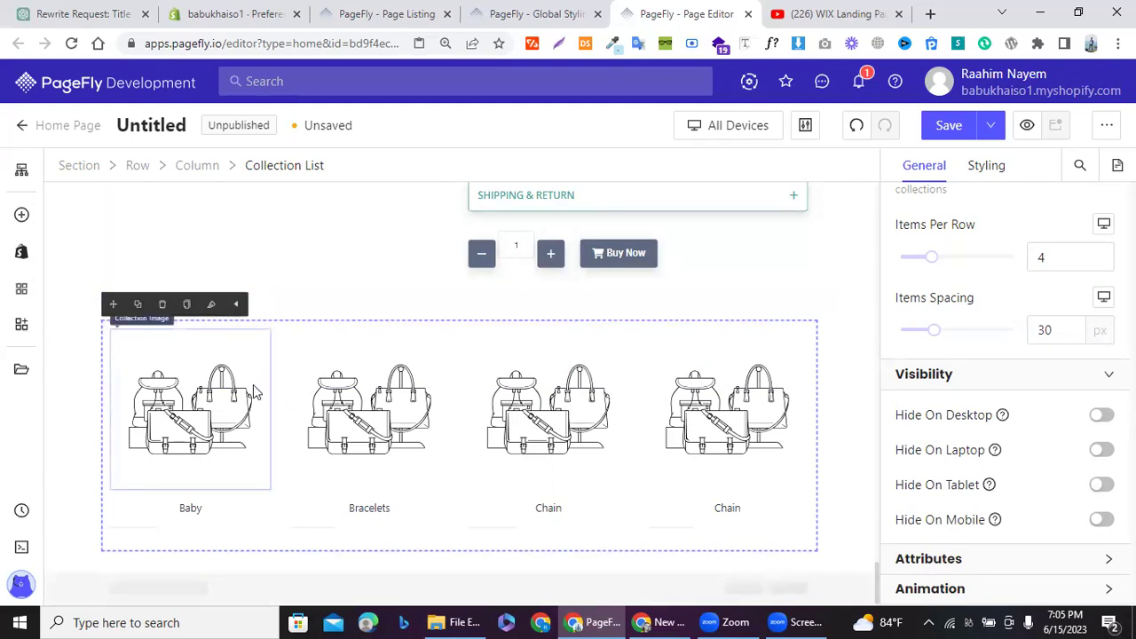
Step: Examine the first Collection Image's source, width, ratio and height settings in the new collection list
{"action": "left_click", "coordinate": [126, 417]}
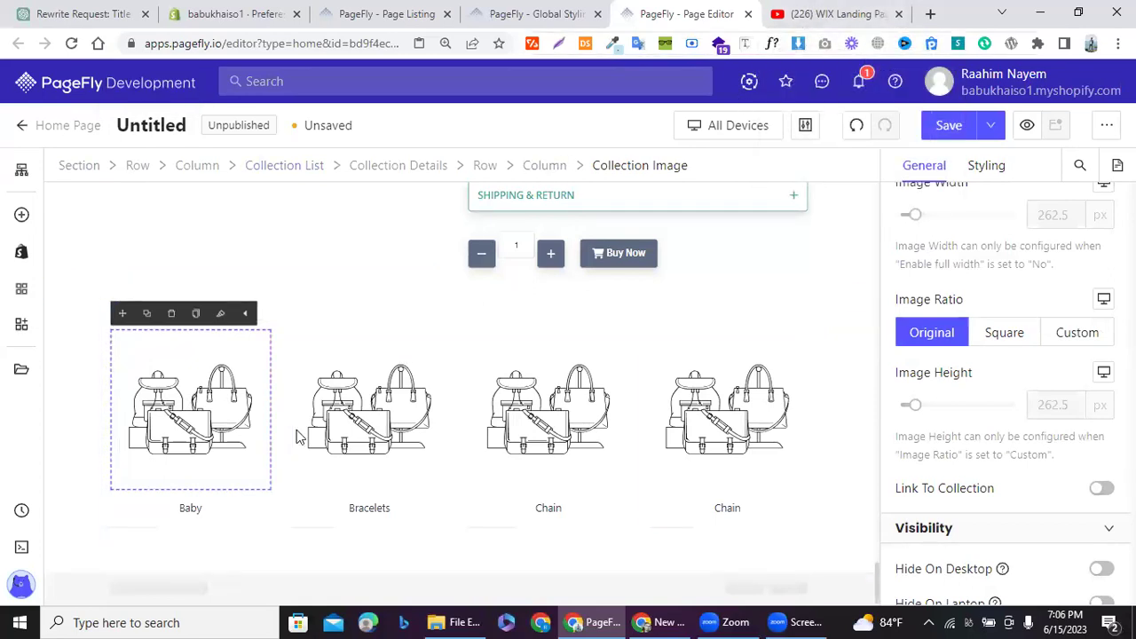
{"action": "scroll", "coordinate": [1098, 261], "scroll_direction": "up", "scroll_amount": 3}
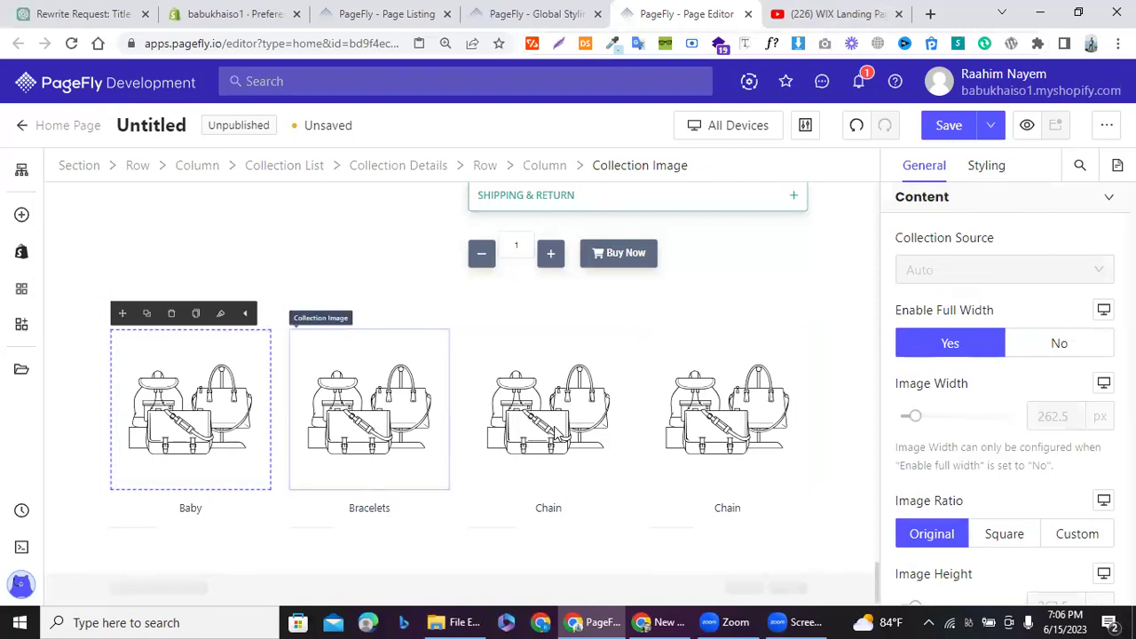
{"action": "scroll", "coordinate": [950, 371], "scroll_direction": "down", "scroll_amount": 3}
{"action": "scroll", "coordinate": [949, 371], "scroll_direction": "up", "scroll_amount": 3}
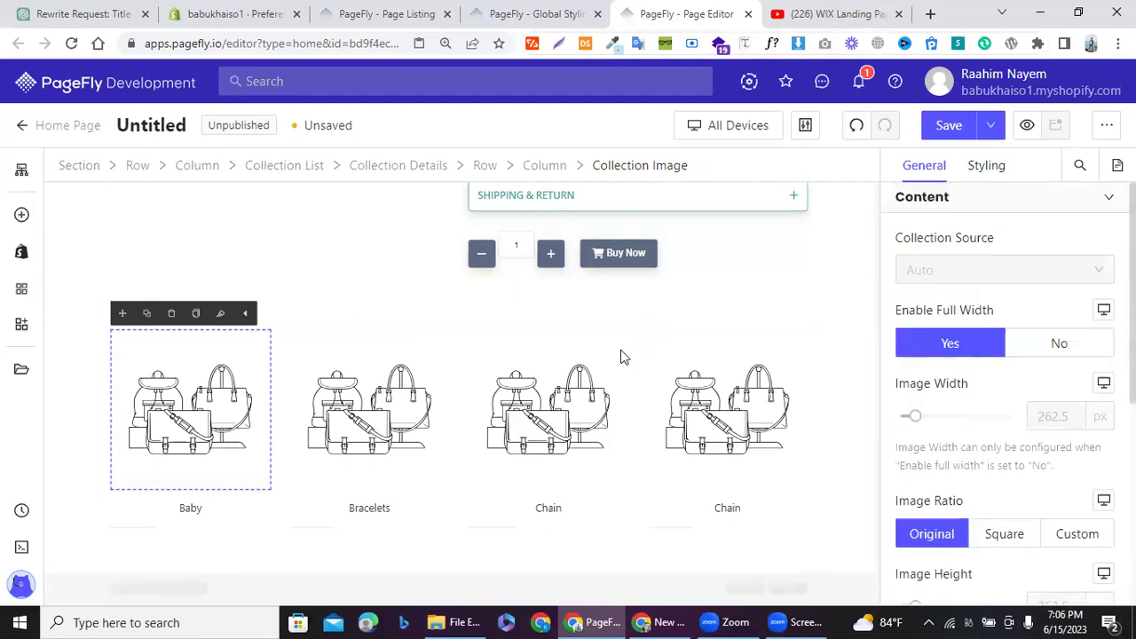
{"action": "left_click", "coordinate": [63, 366]}
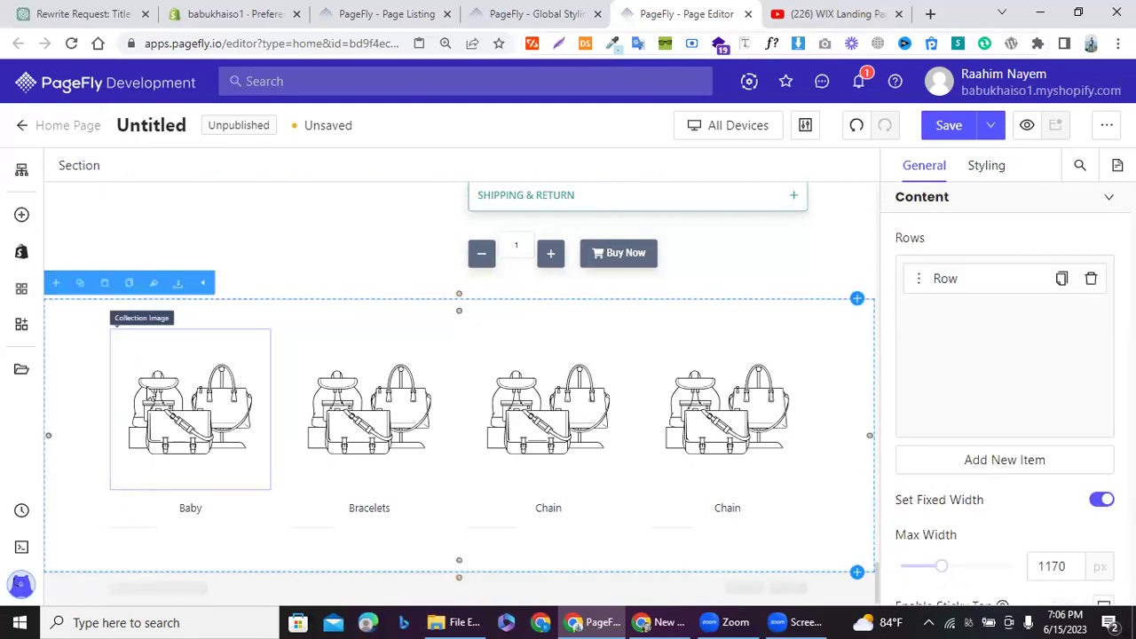
{"action": "left_click", "coordinate": [149, 395]}
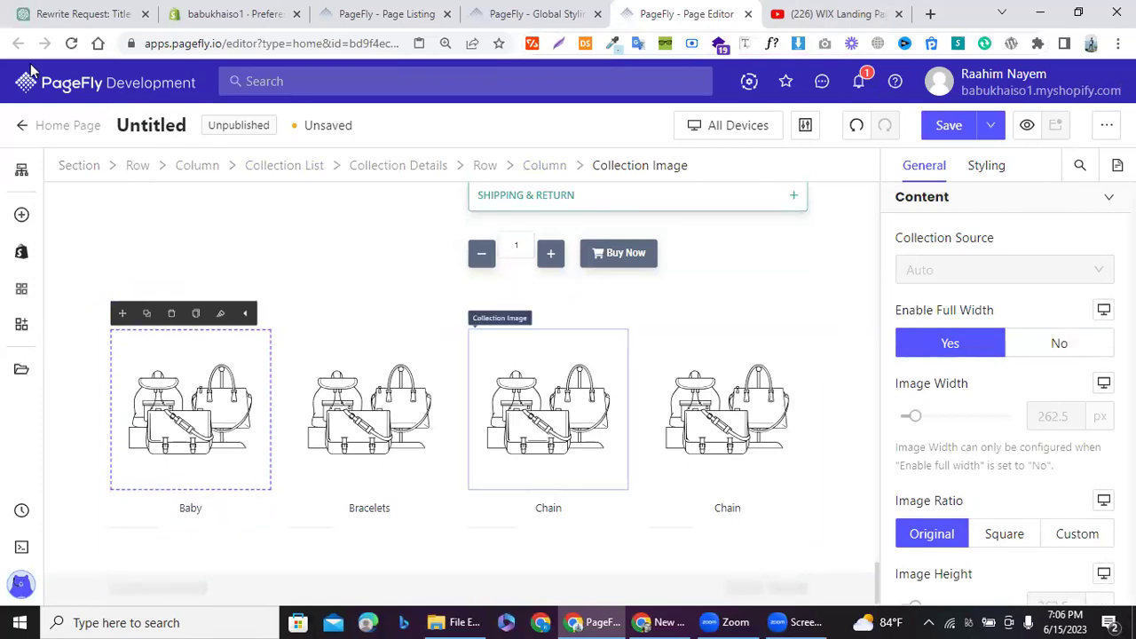
Step: Switch to the Shopify admin and review the titles and images in the store's Collections list
{"action": "key", "text": "ctrl+2"}
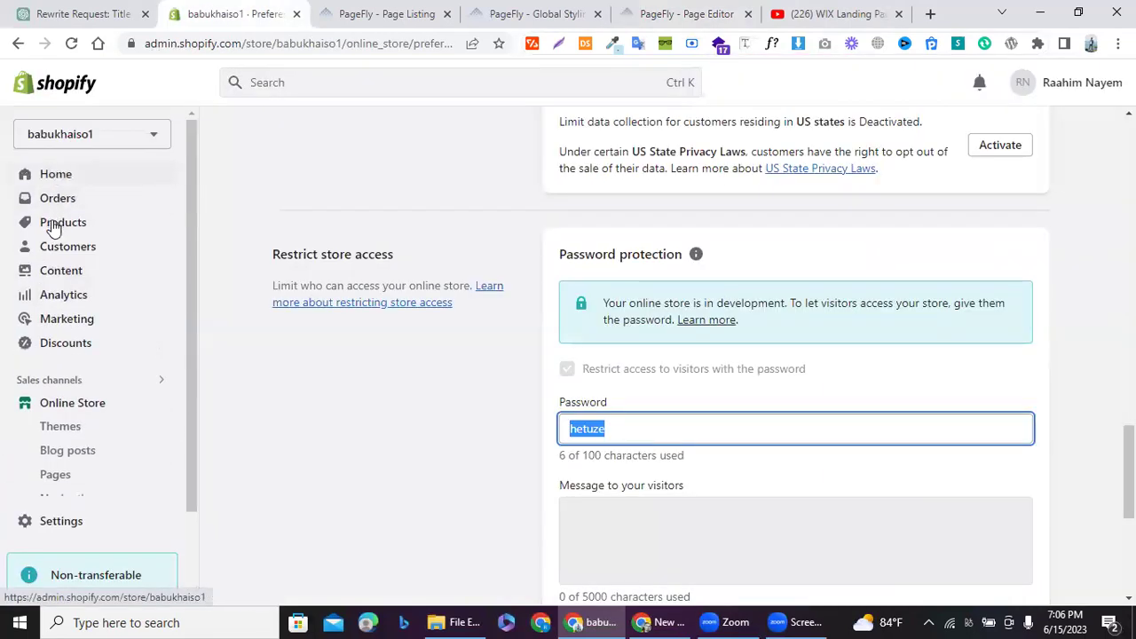
{"action": "left_click", "coordinate": [79, 223]}
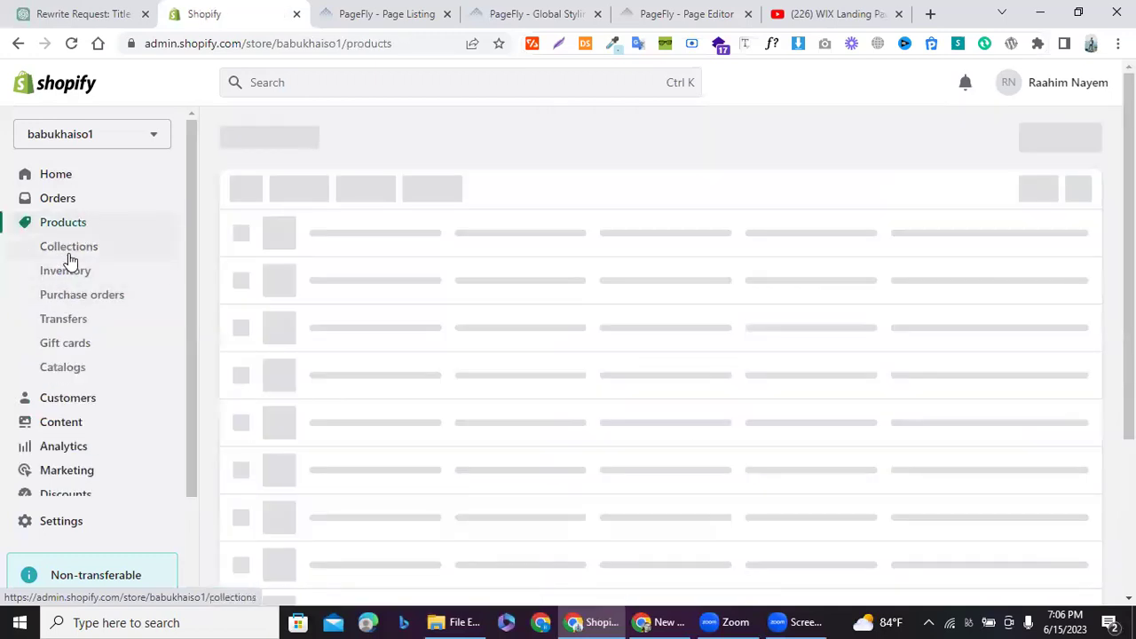
{"action": "left_click", "coordinate": [69, 253]}
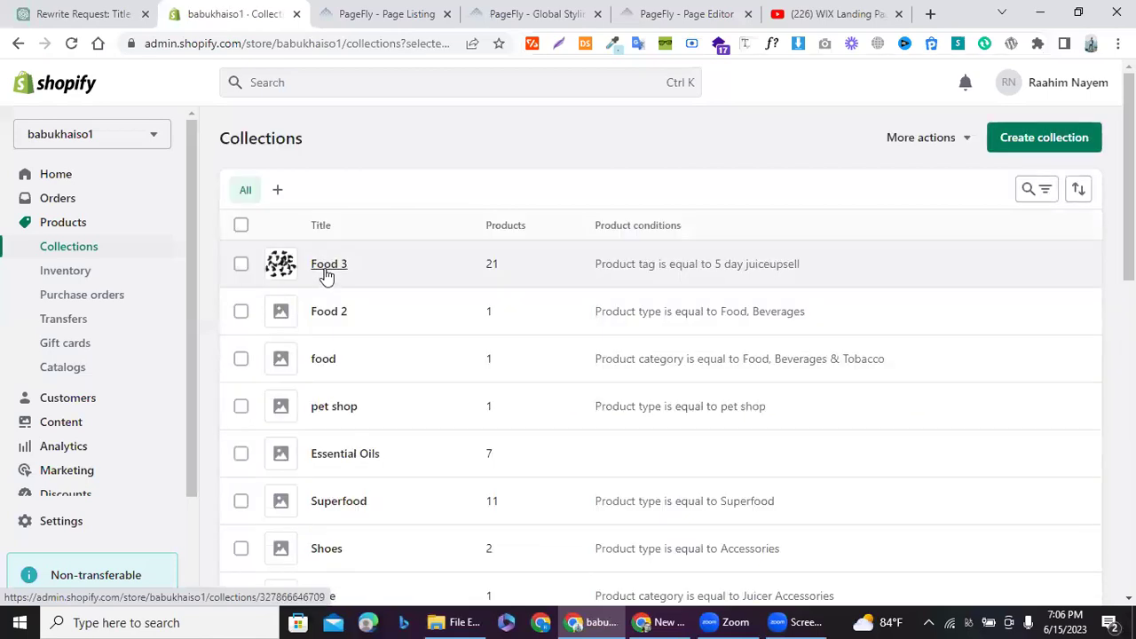
{"action": "scroll", "coordinate": [330, 412], "scroll_direction": "down", "scroll_amount": 4}
{"action": "scroll", "coordinate": [331, 417], "scroll_direction": "down", "scroll_amount": 1}
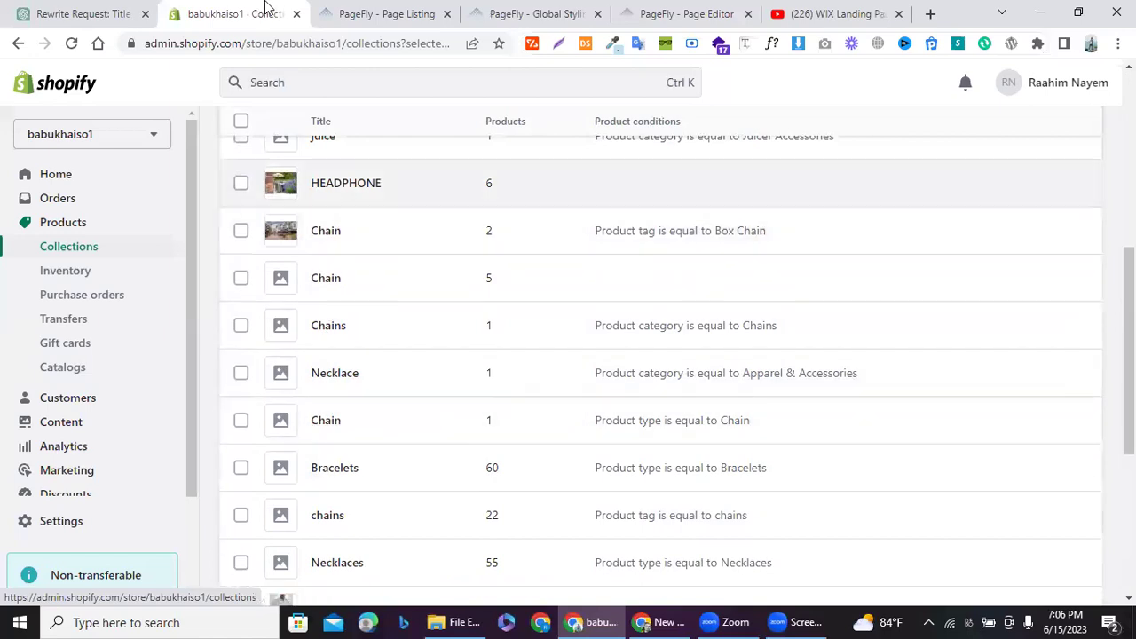
Step: Return to the PageFly page editor and set the whole Collection List's Collection Source to Custom Collection(s)
{"action": "left_click", "coordinate": [348, 12]}
{"action": "left_click", "coordinate": [481, 8]}
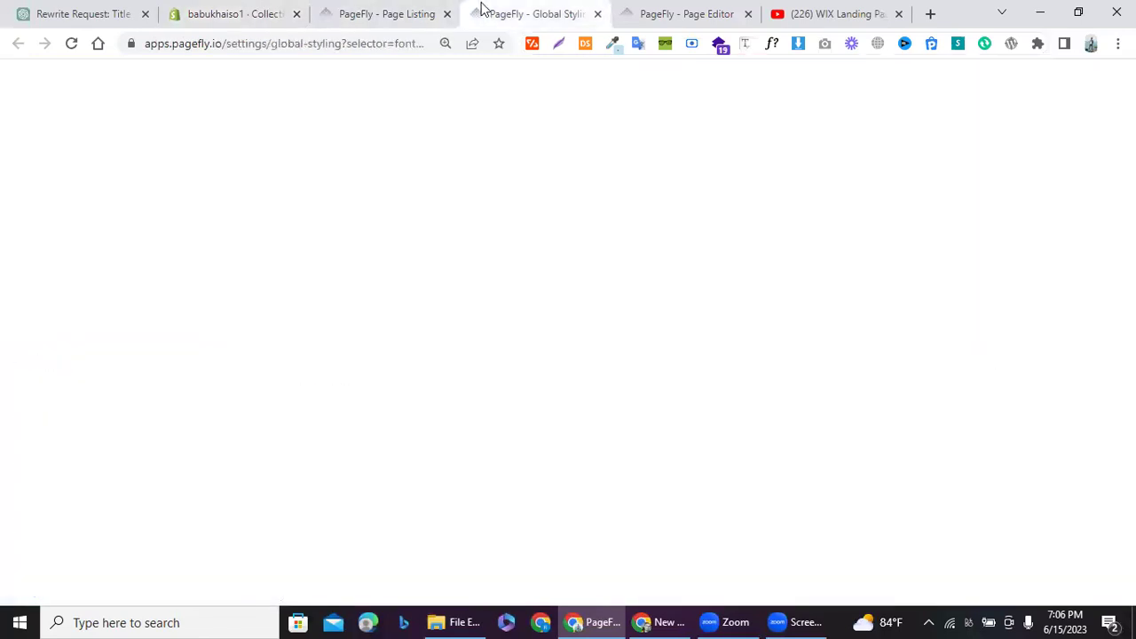
{"action": "left_click", "coordinate": [656, 10]}
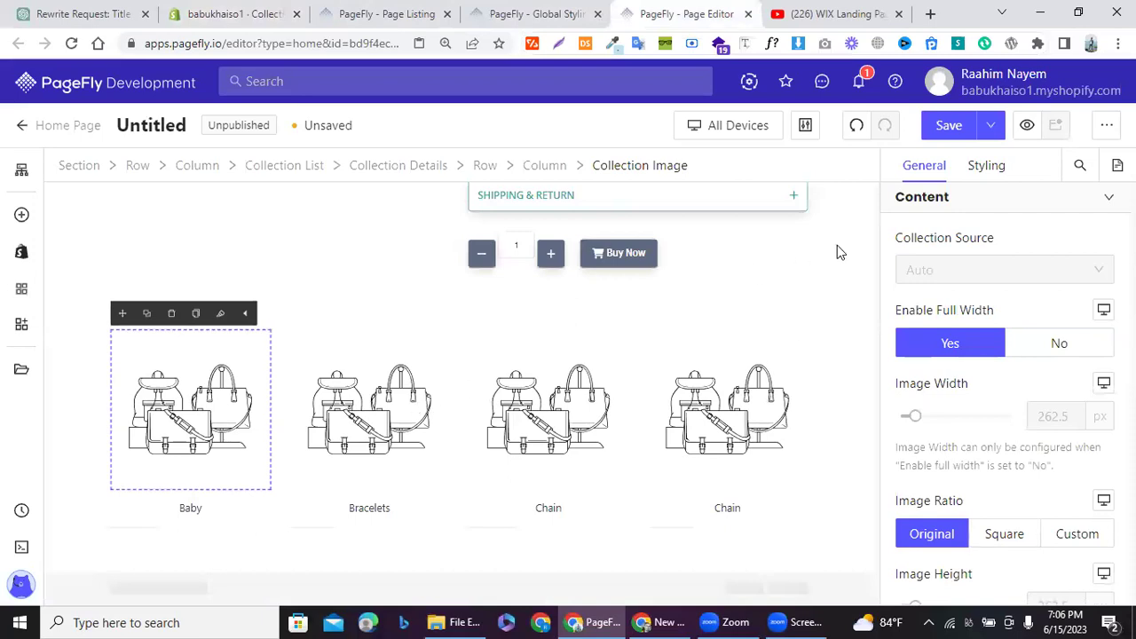
{"action": "left_click", "coordinate": [996, 164]}
{"action": "left_click", "coordinate": [933, 167]}
{"action": "scroll", "coordinate": [949, 301], "scroll_direction": "down", "scroll_amount": 5}
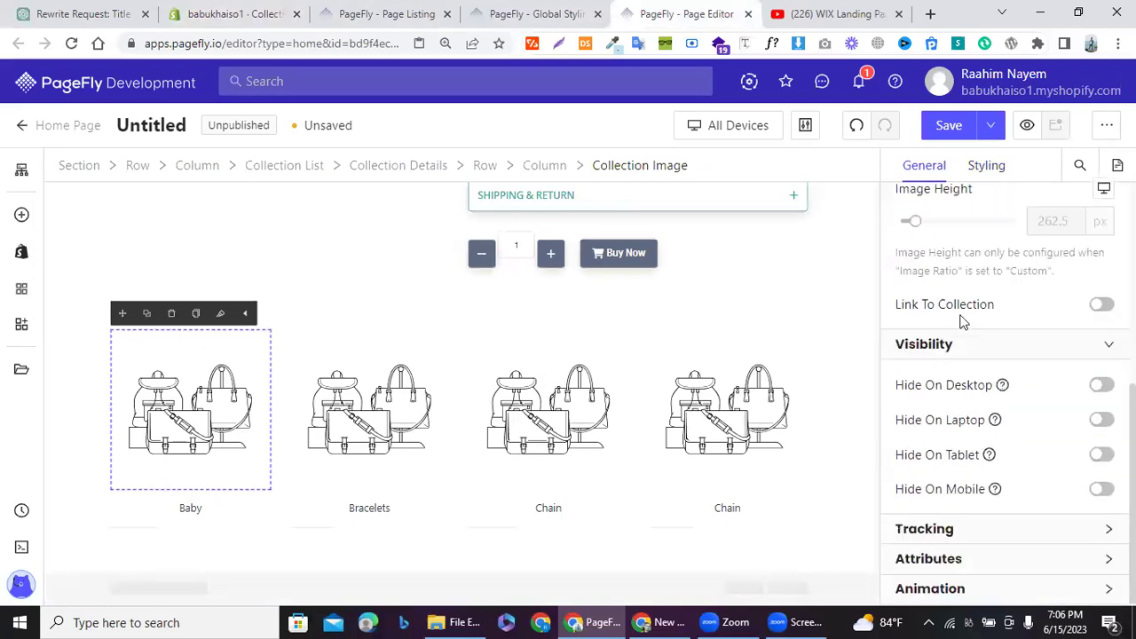
{"action": "scroll", "coordinate": [963, 320], "scroll_direction": "up", "scroll_amount": 5}
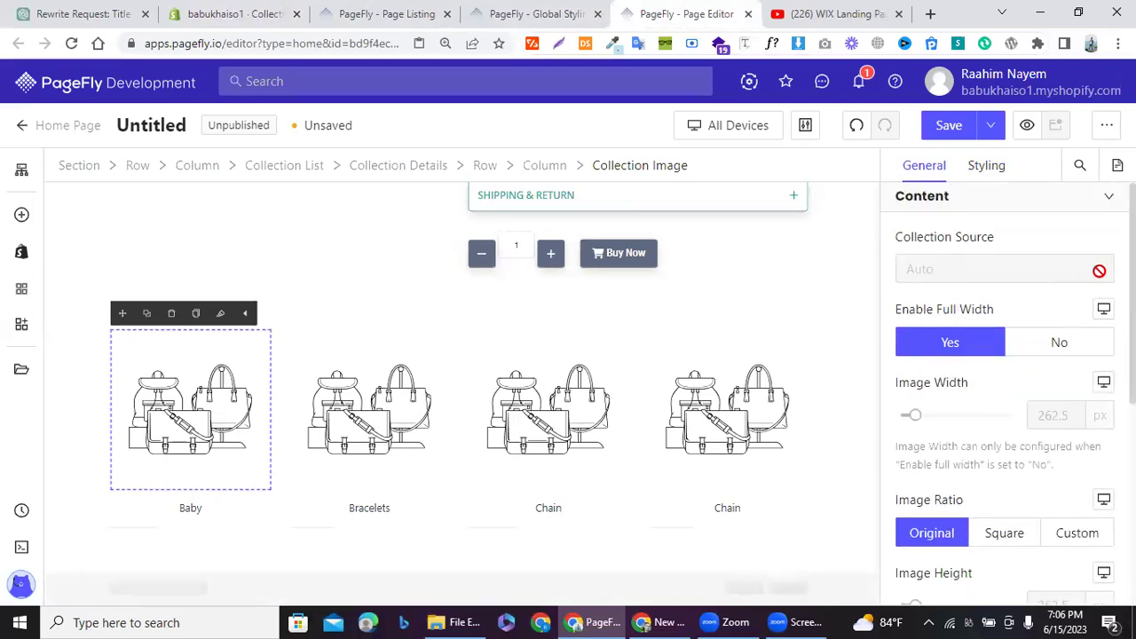
{"action": "left_click", "coordinate": [107, 391]}
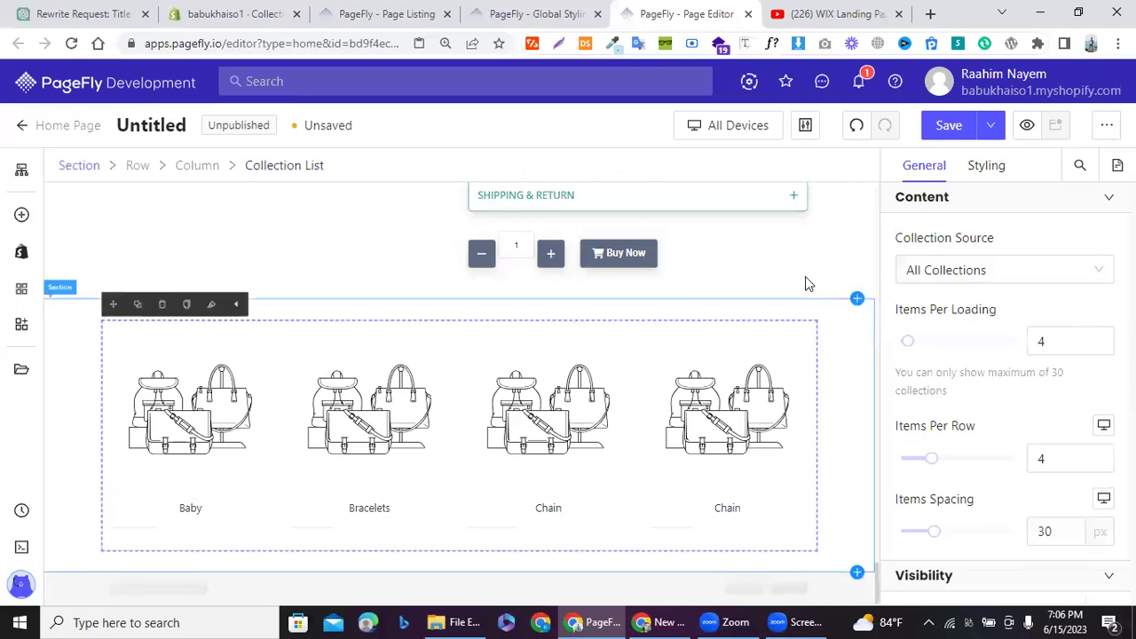
{"action": "left_click", "coordinate": [938, 263]}
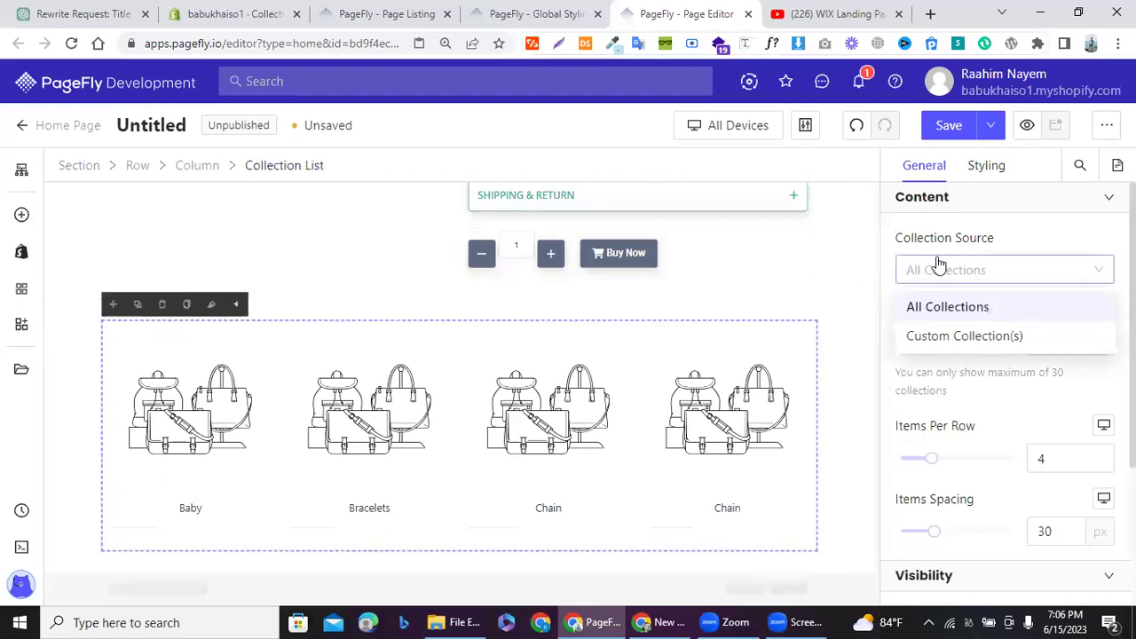
{"action": "left_click", "coordinate": [931, 337]}
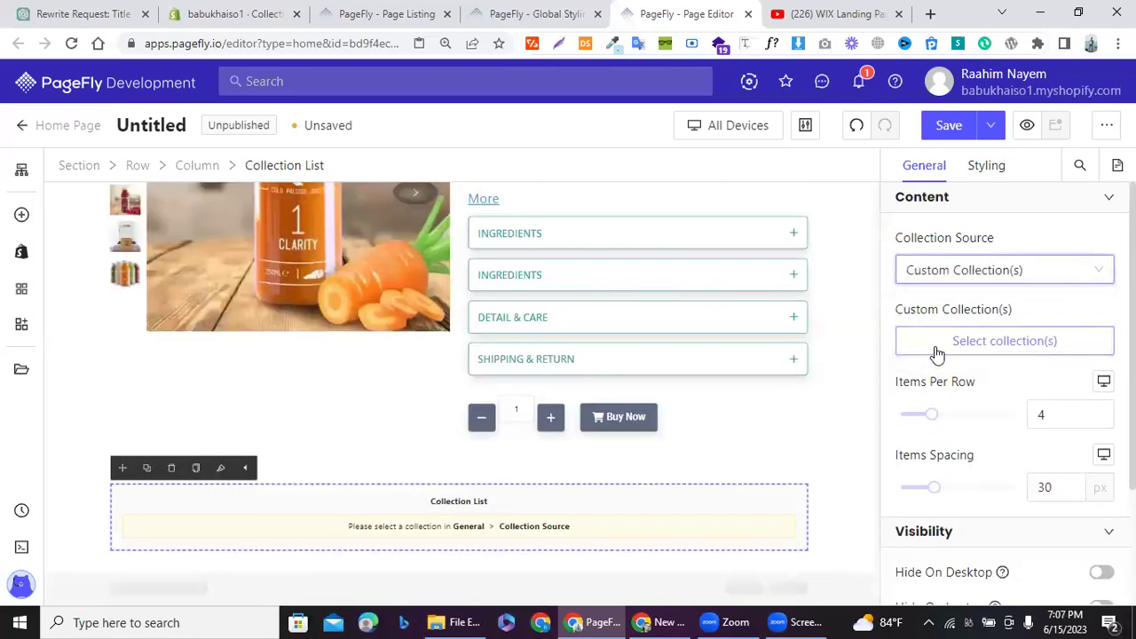
Step: In the custom collection selection, mark the Chain collection that has an image, HEADPHONE 2, Women's and Men's
{"action": "left_click", "coordinate": [937, 350]}
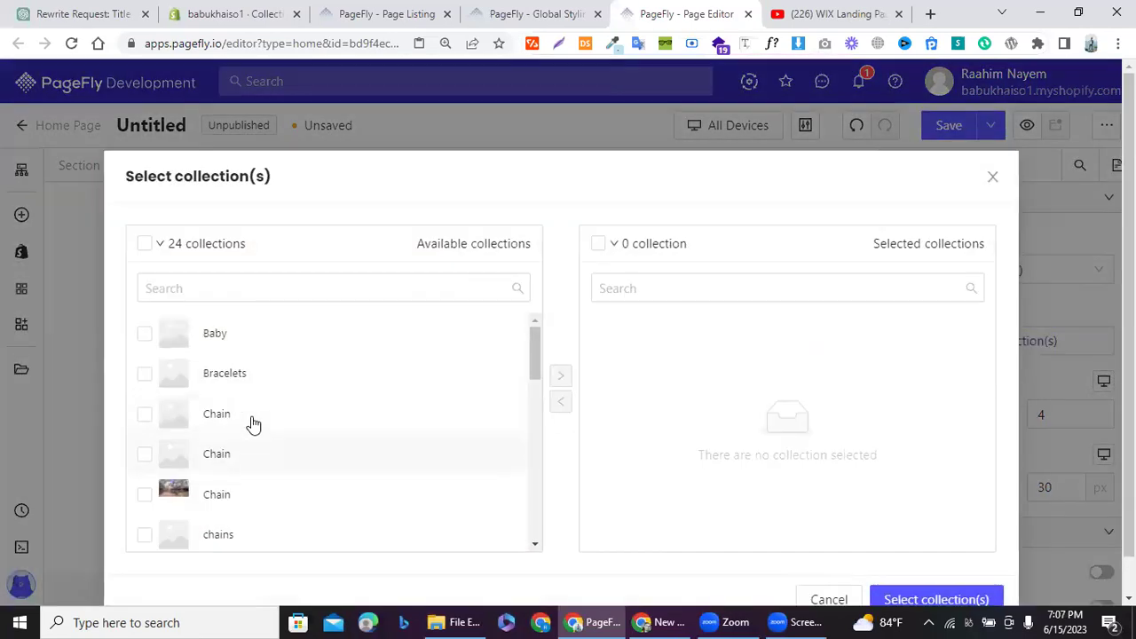
{"action": "left_click", "coordinate": [145, 494]}
{"action": "scroll", "coordinate": [253, 425], "scroll_direction": "down", "scroll_amount": 2}
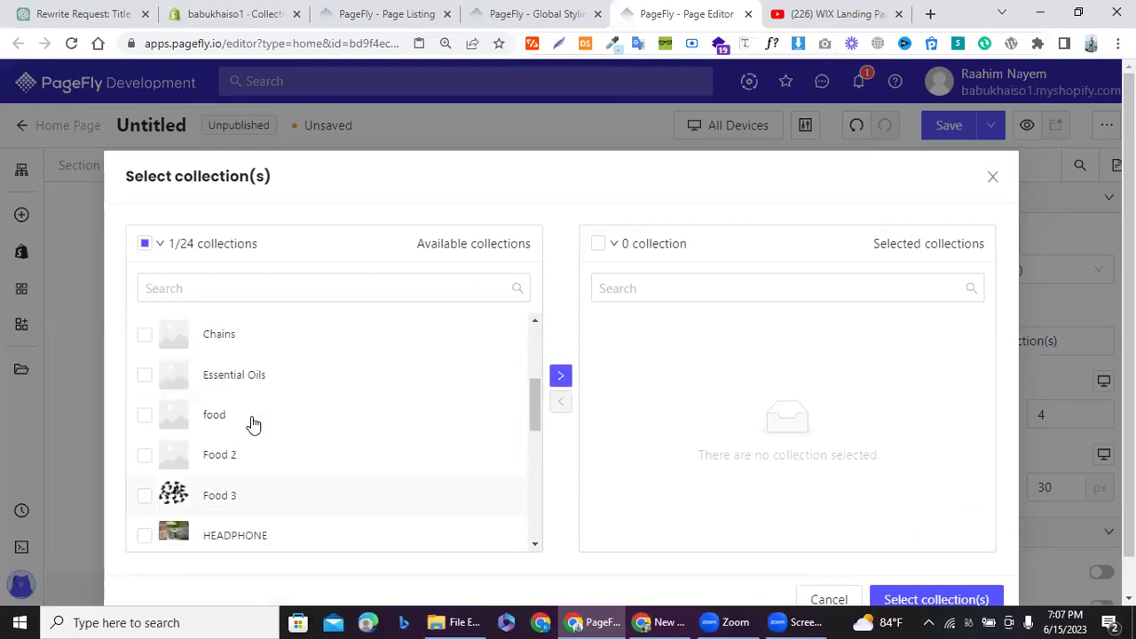
{"action": "scroll", "coordinate": [252, 425], "scroll_direction": "down", "scroll_amount": 1}
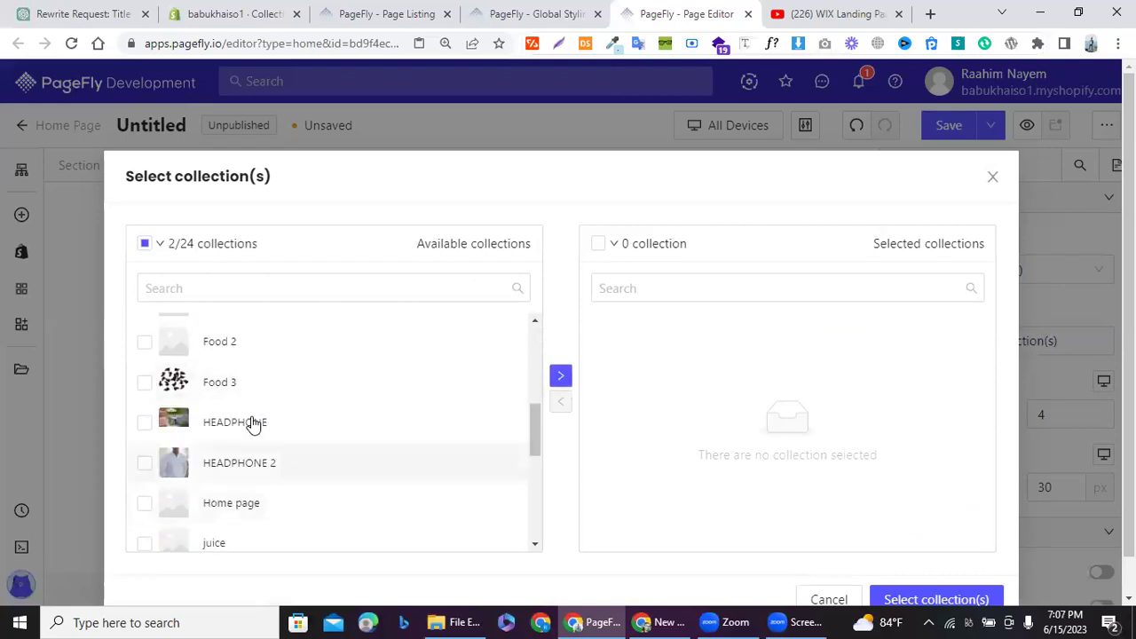
{"action": "scroll", "coordinate": [253, 425], "scroll_direction": "up", "scroll_amount": 2}
{"action": "scroll", "coordinate": [252, 425], "scroll_direction": "down", "scroll_amount": 5}
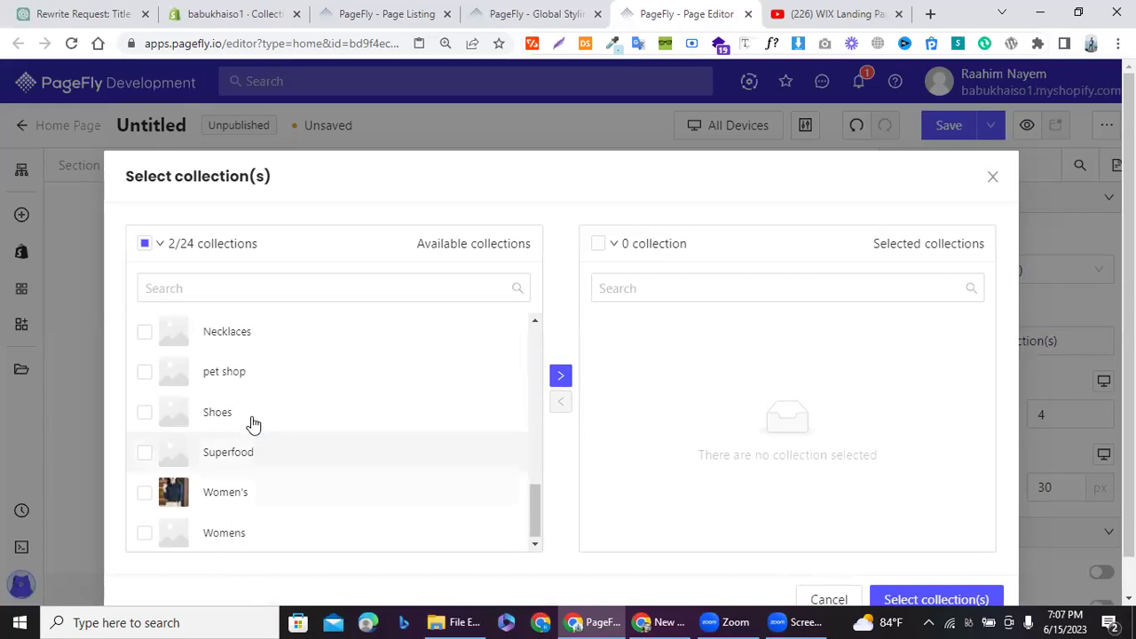
{"action": "left_click", "coordinate": [144, 492]}
{"action": "scroll", "coordinate": [253, 425], "scroll_direction": "up", "scroll_amount": 6}
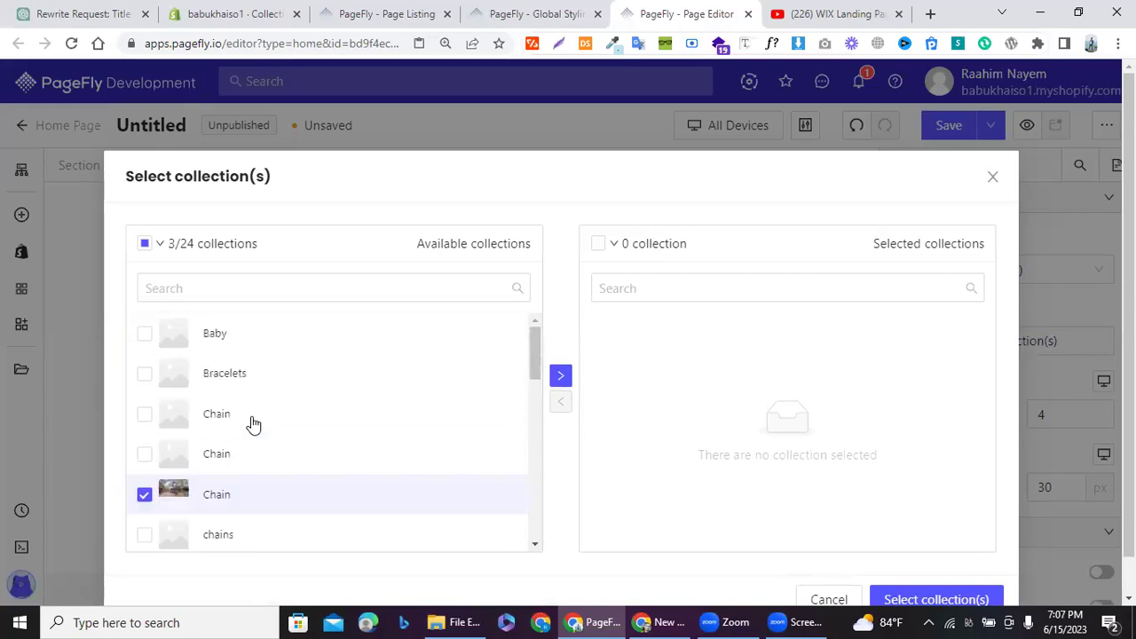
{"action": "scroll", "coordinate": [253, 425], "scroll_direction": "down", "scroll_amount": 1}
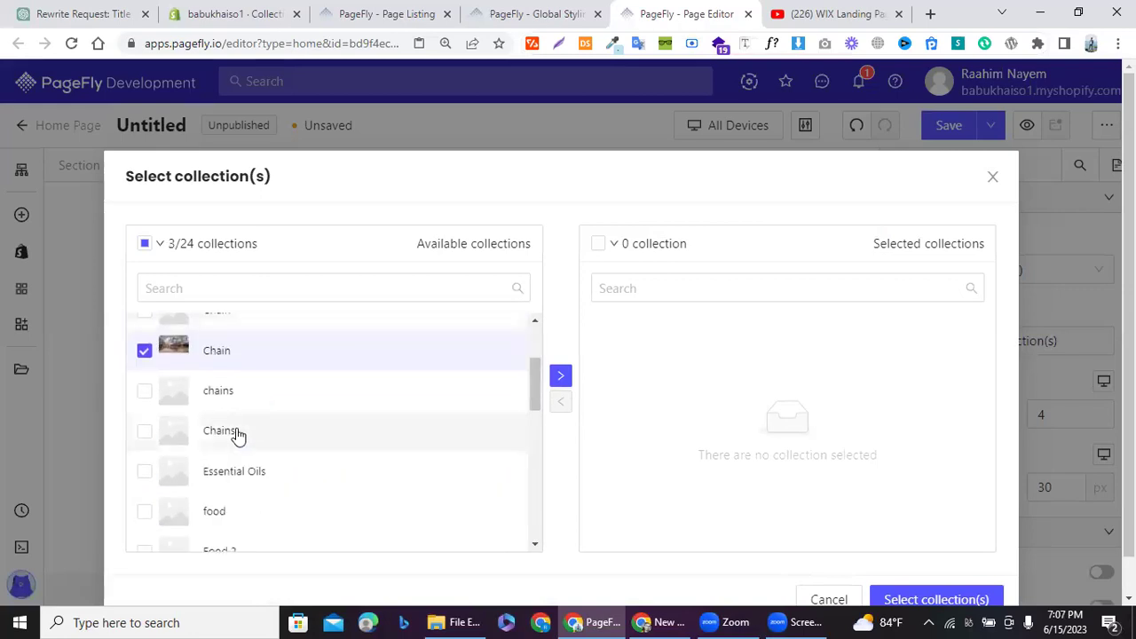
{"action": "scroll", "coordinate": [238, 435], "scroll_direction": "down", "scroll_amount": 3}
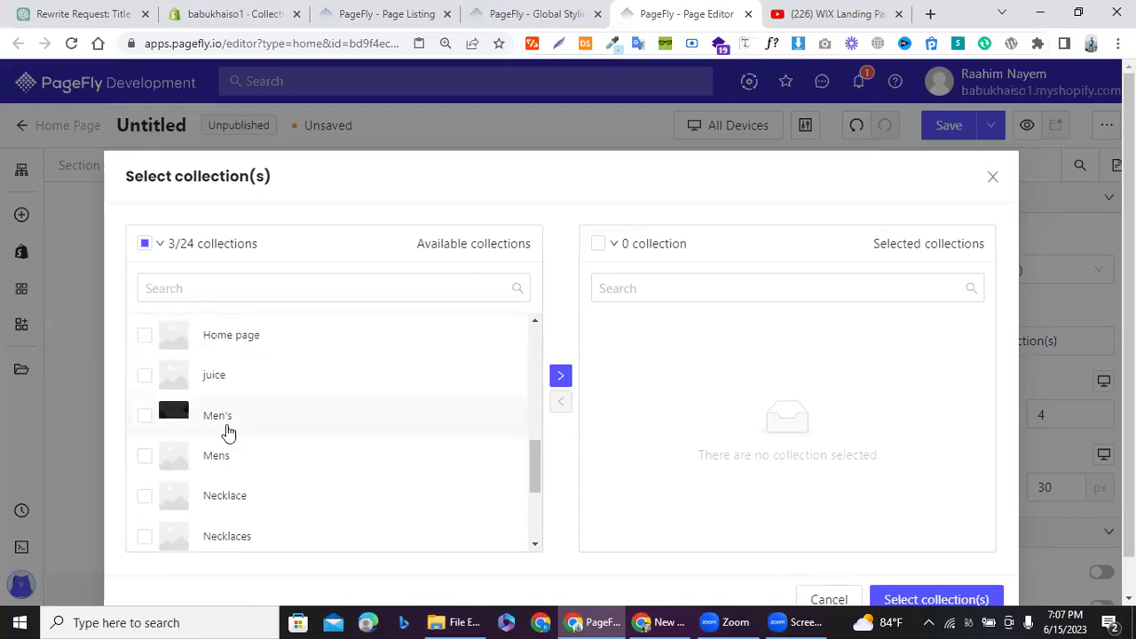
{"action": "left_click", "coordinate": [228, 431]}
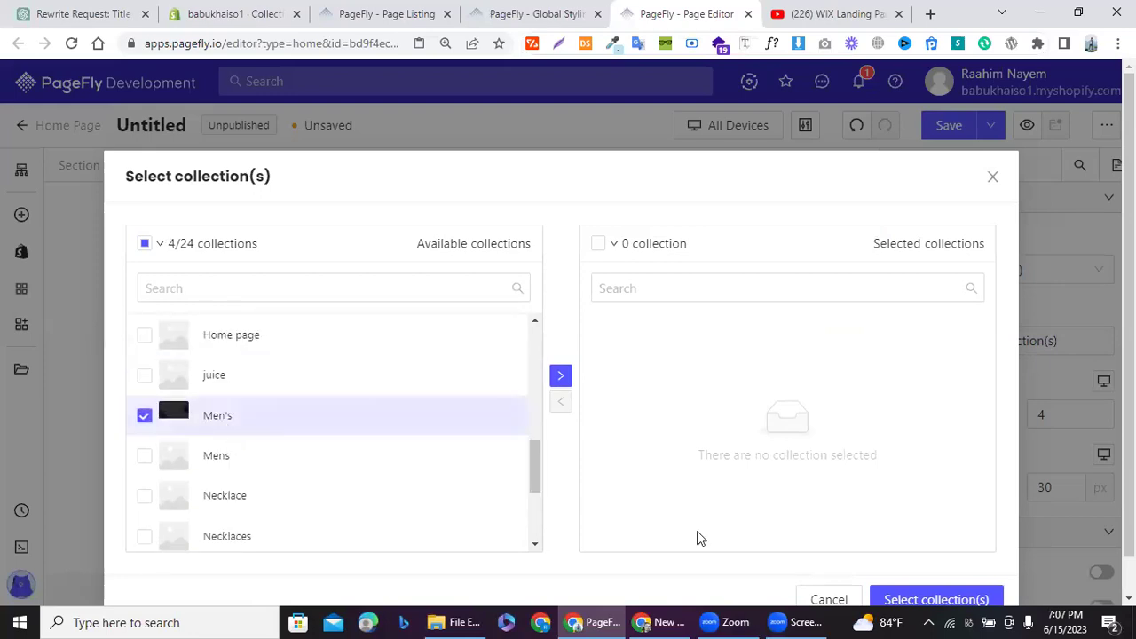
{"action": "left_click", "coordinate": [903, 601]}
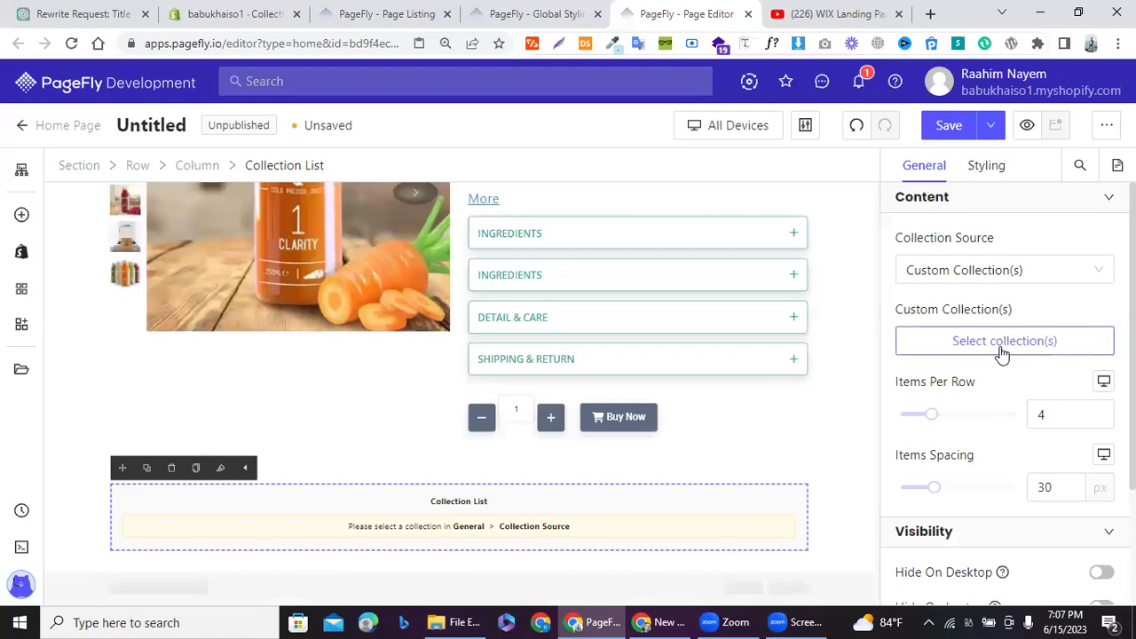
Step: Transfer the four marked collections to Selected collections and apply them to the Collection List
{"action": "left_click", "coordinate": [981, 352]}
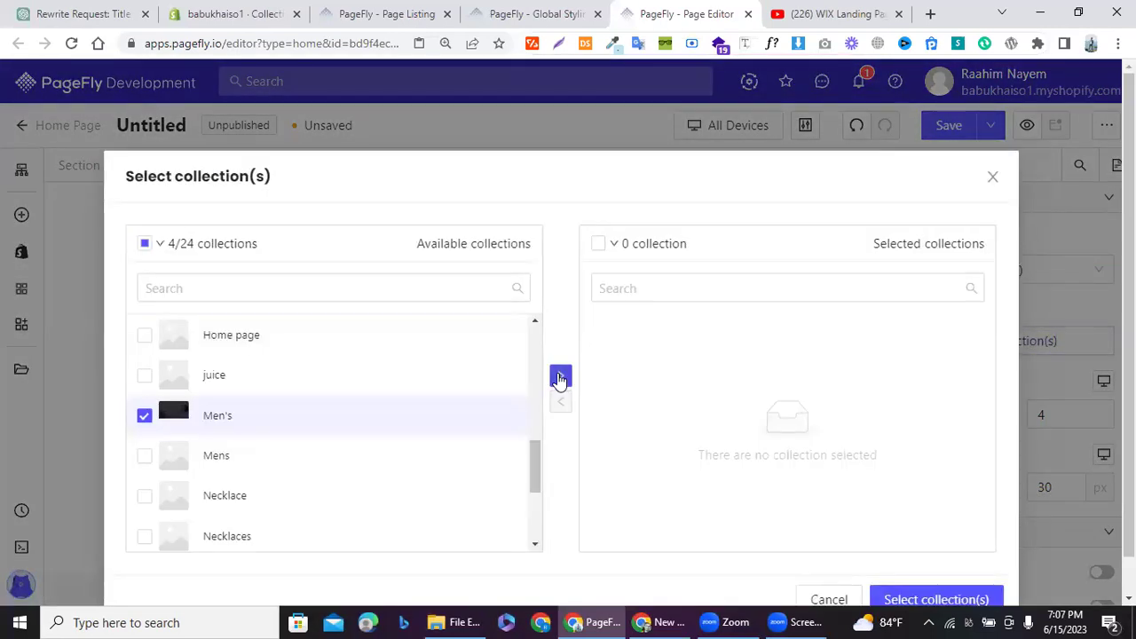
{"action": "left_click", "coordinate": [559, 378]}
{"action": "left_click", "coordinate": [599, 337]}
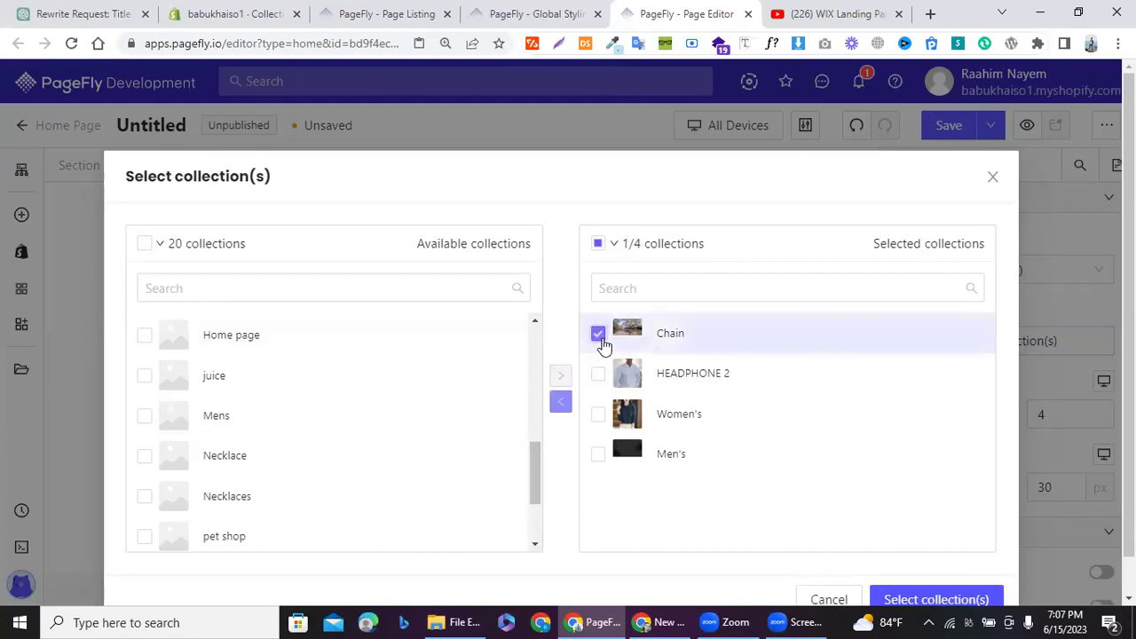
{"action": "left_click", "coordinate": [597, 374]}
{"action": "left_click", "coordinate": [598, 415]}
{"action": "left_click", "coordinate": [598, 453]}
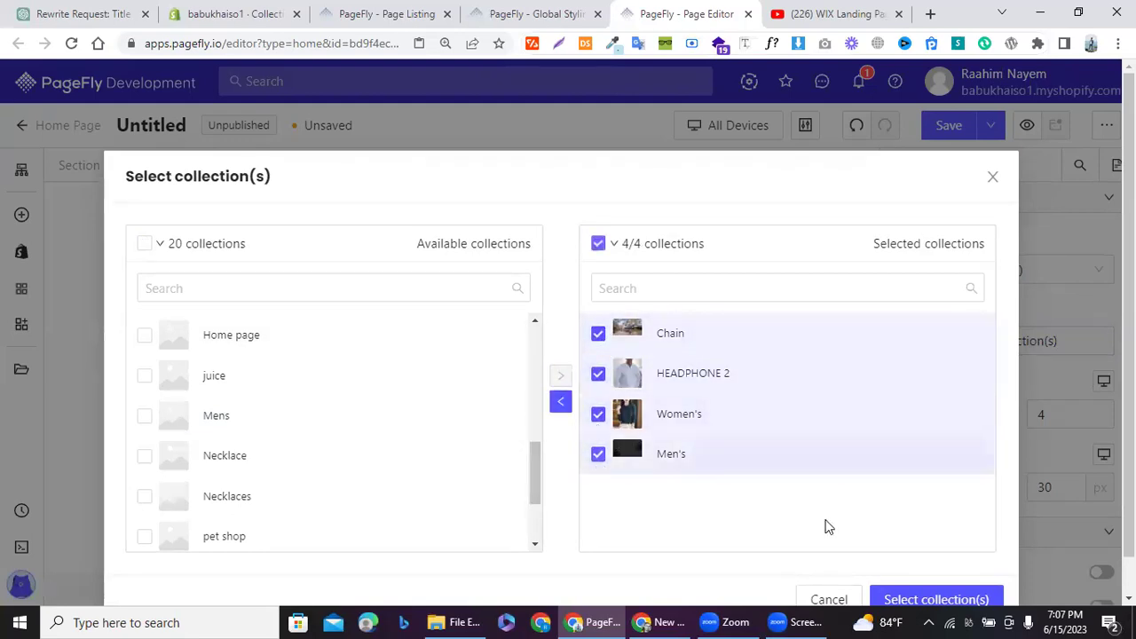
{"action": "left_click", "coordinate": [931, 599]}
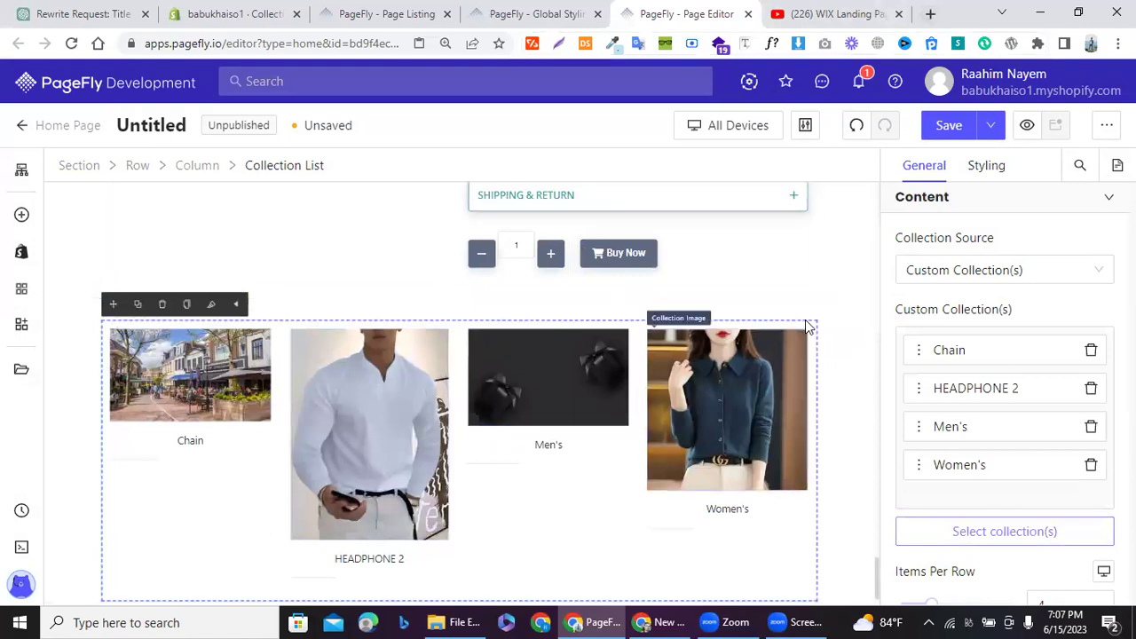
Step: Check the Collections page in the Shopify admin once more and return to the PageFly page editor
{"action": "left_click", "coordinate": [229, 12]}
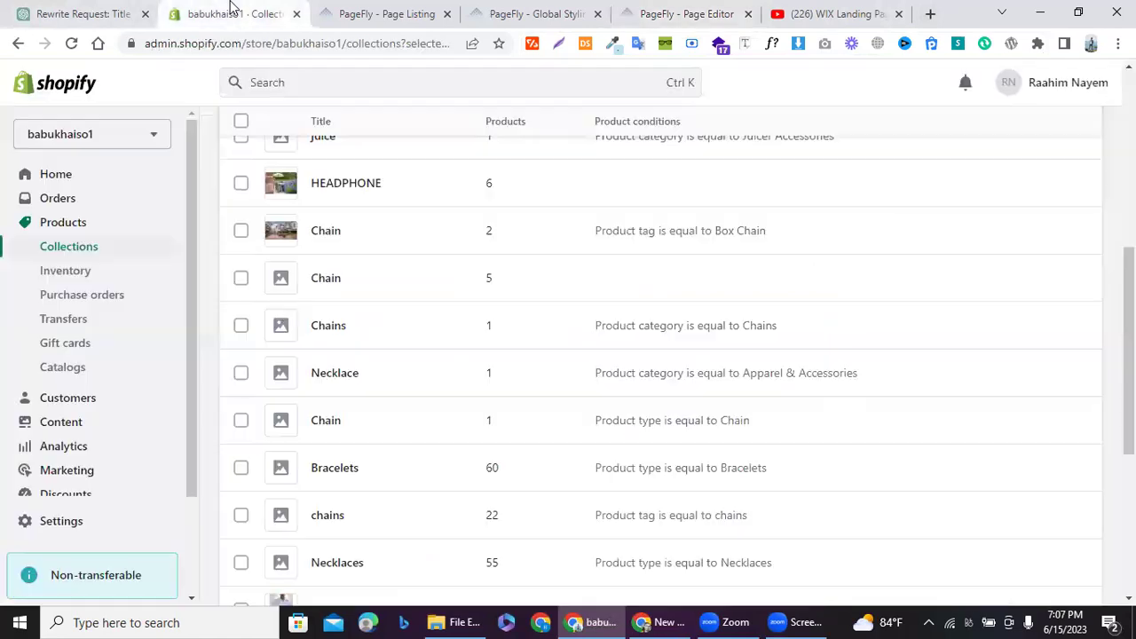
{"action": "scroll", "coordinate": [311, 391], "scroll_direction": "up", "scroll_amount": 5}
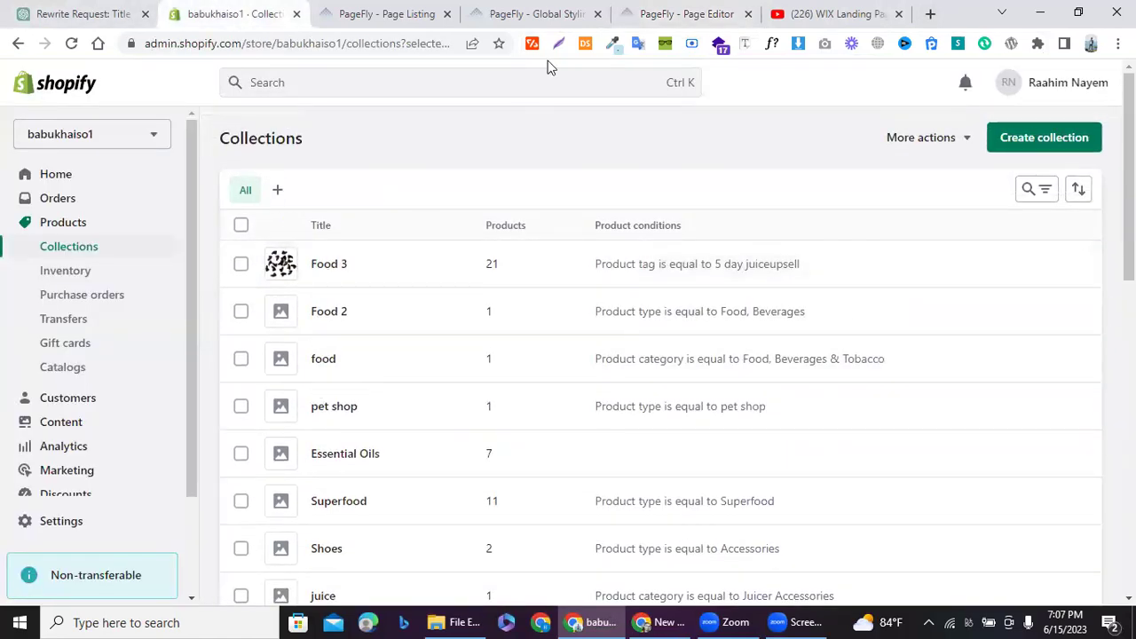
{"action": "left_click", "coordinate": [690, 12]}
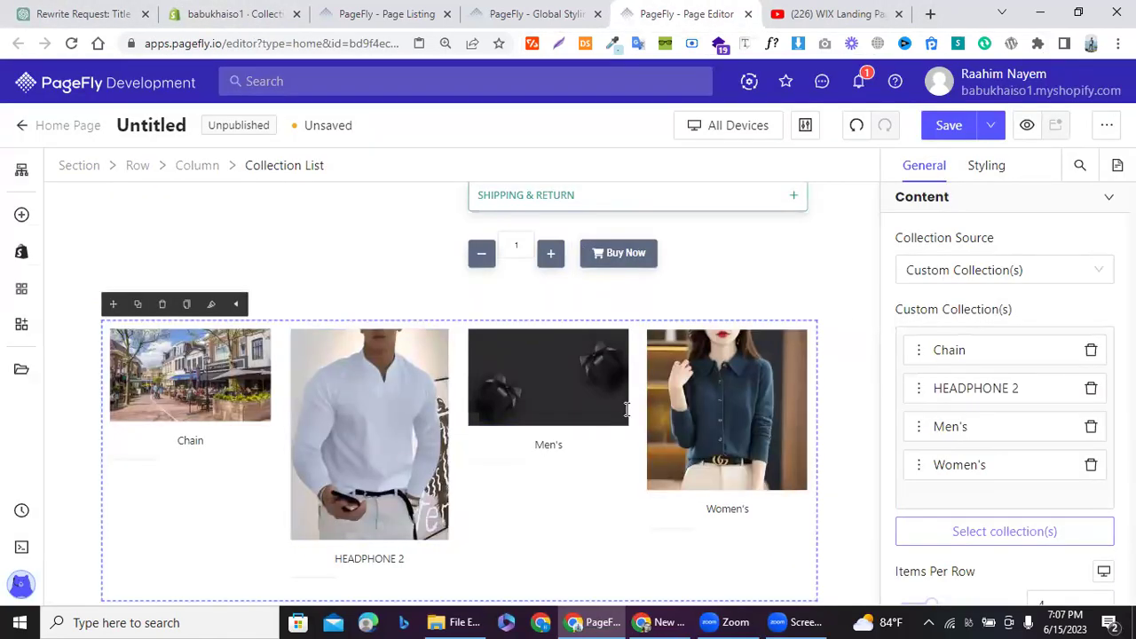
Step: Try 5 and 2 items per row for the Collection List and restore the setting to 4
{"action": "scroll", "coordinate": [884, 383], "scroll_direction": "down", "scroll_amount": 2}
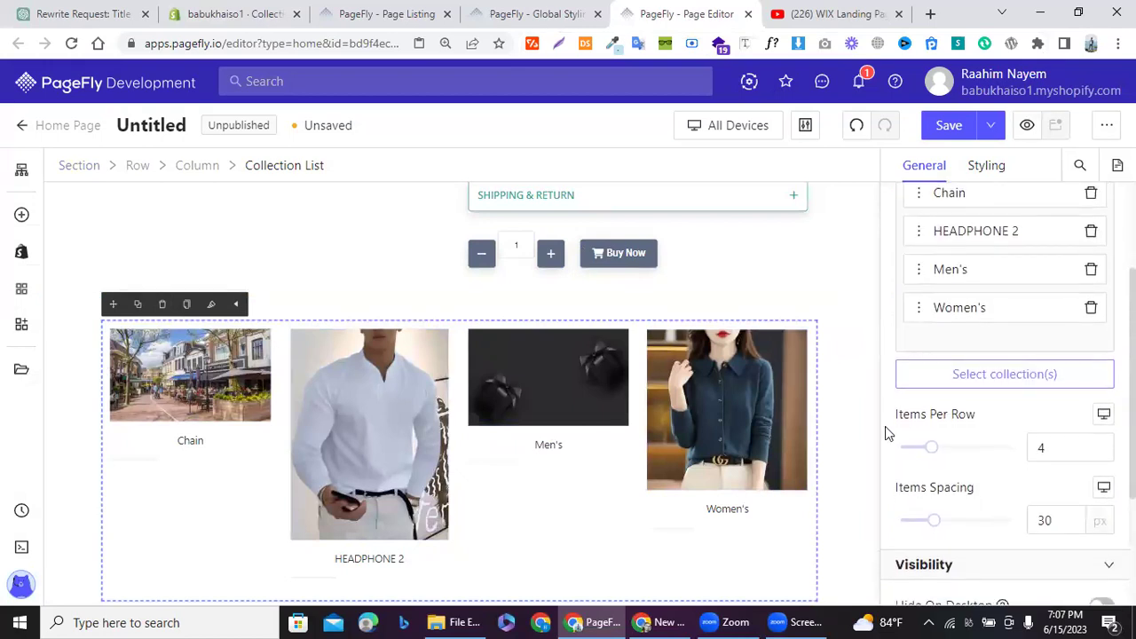
{"action": "left_click_drag", "start_coordinate": [930, 446], "coordinate": [940, 449]}
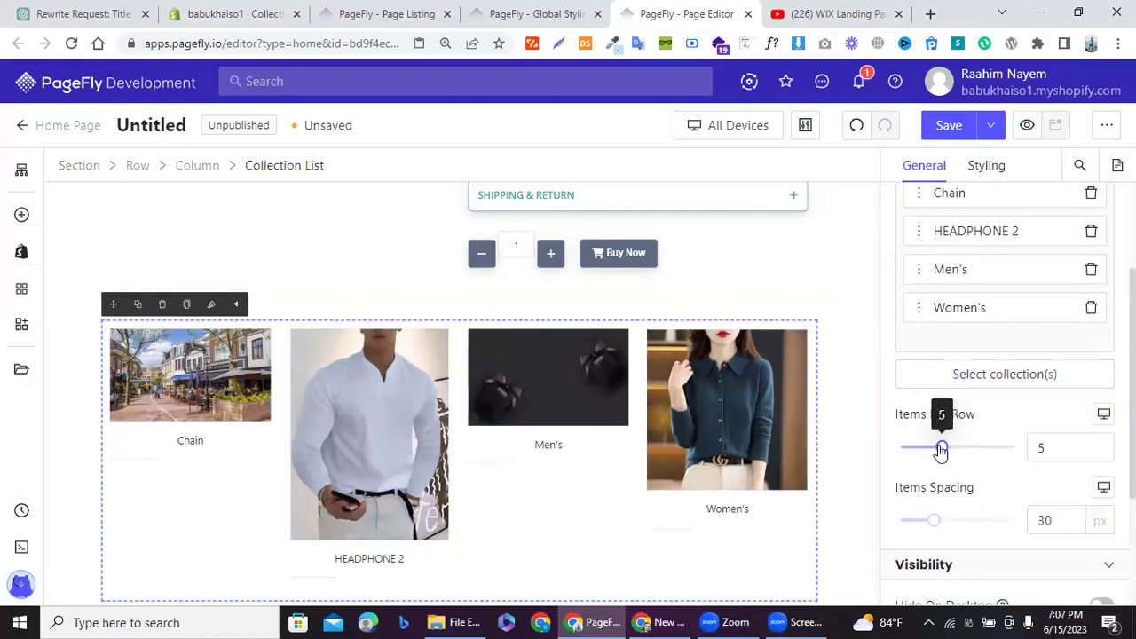
{"action": "key", "text": "Left"}
{"action": "key", "text": "Left"}
{"action": "key", "text": "Left"}
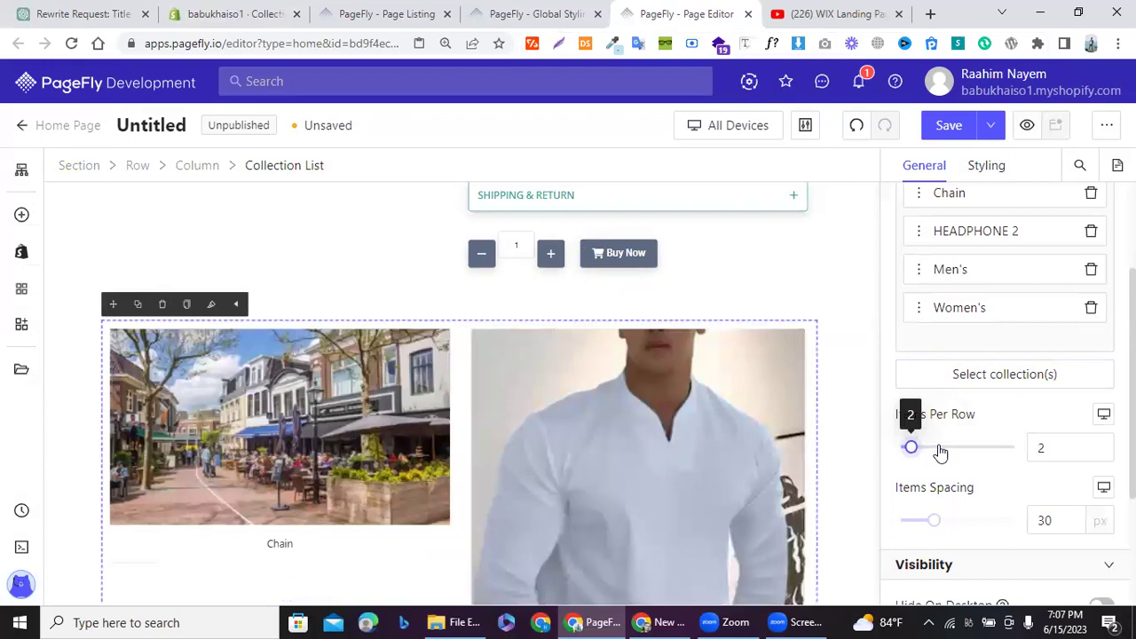
{"action": "key", "text": "Right"}
{"action": "key", "text": "Right"}
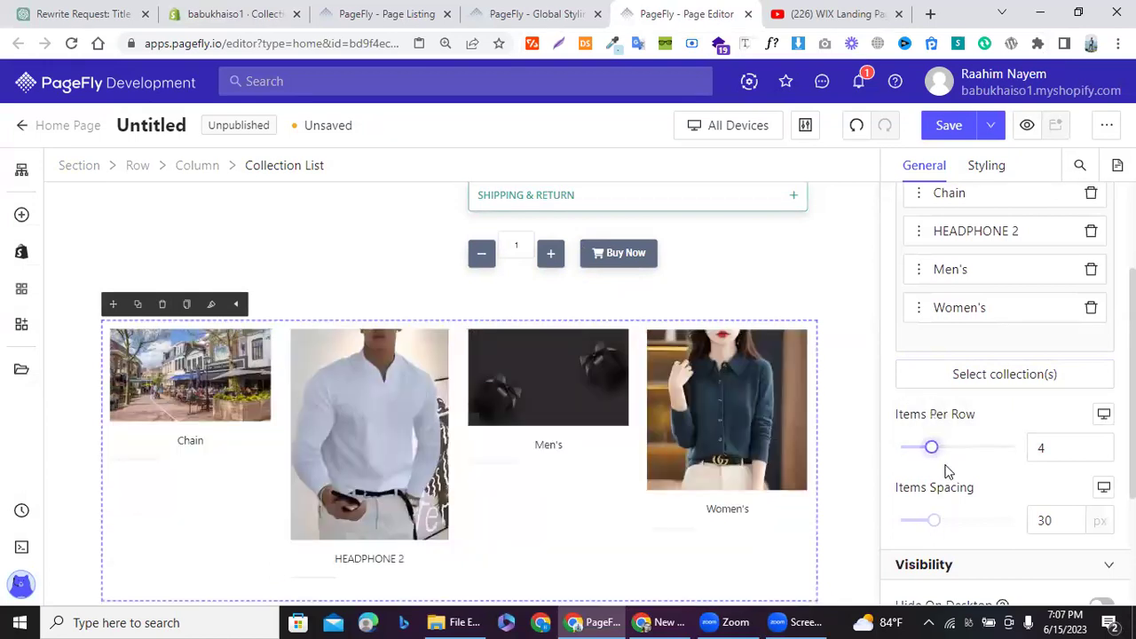
Step: Reduce the Collection List's item spacing to 23 px
{"action": "scroll", "coordinate": [945, 470], "scroll_direction": "down", "scroll_amount": 1}
{"action": "mouse_move", "coordinate": [933, 428]}
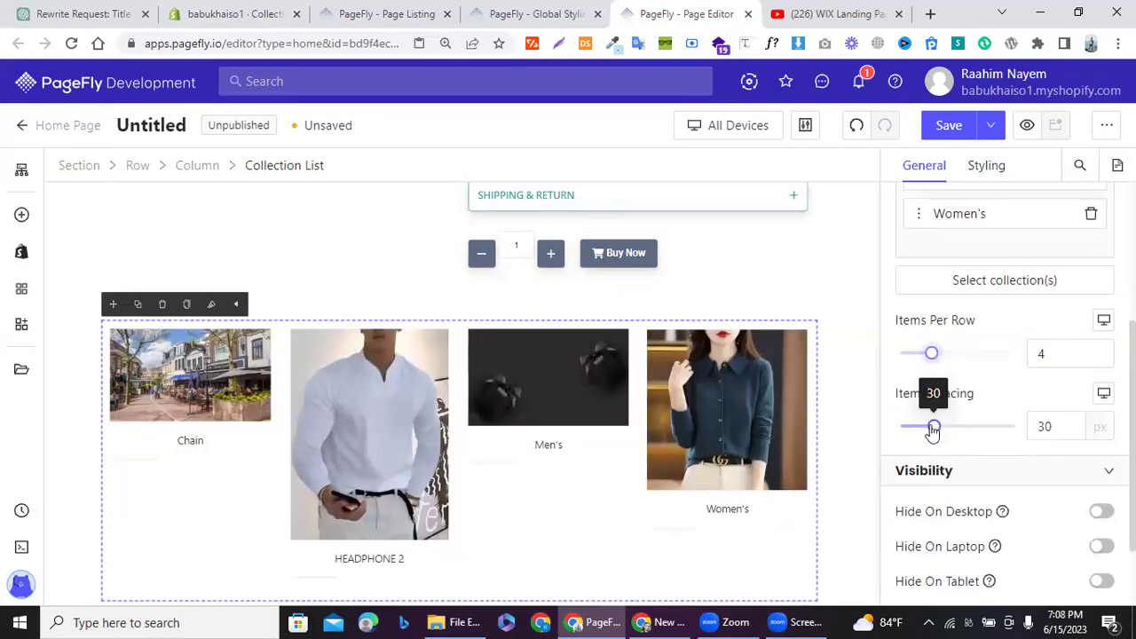
{"action": "left_click_drag", "start_coordinate": [933, 429], "coordinate": [917, 435]}
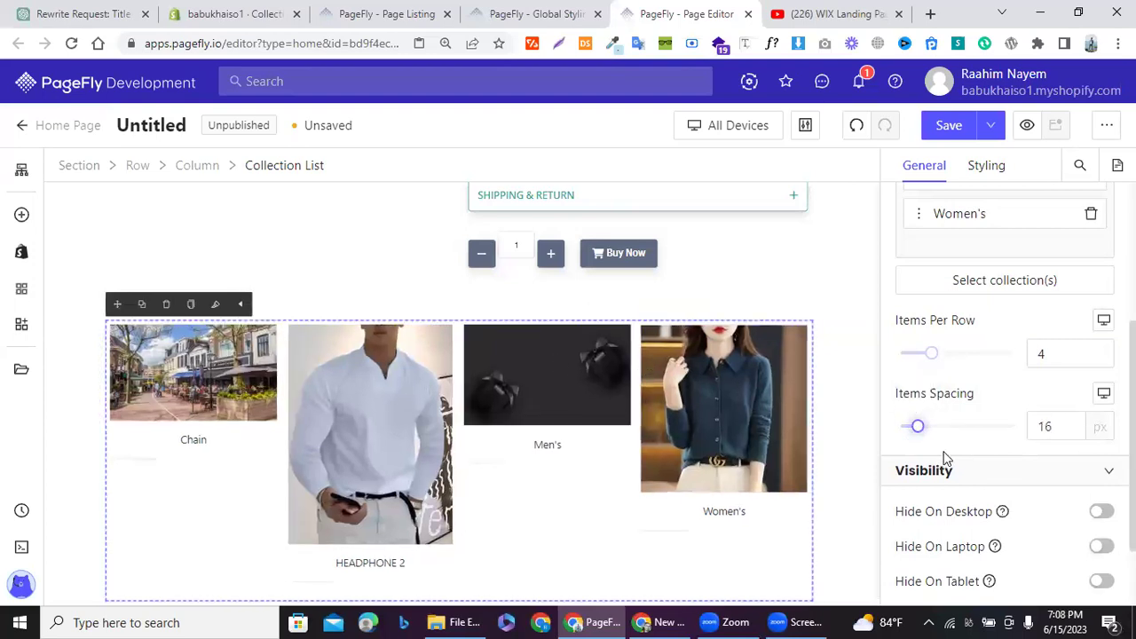
{"action": "left_click_drag", "start_coordinate": [923, 435], "coordinate": [929, 434]}
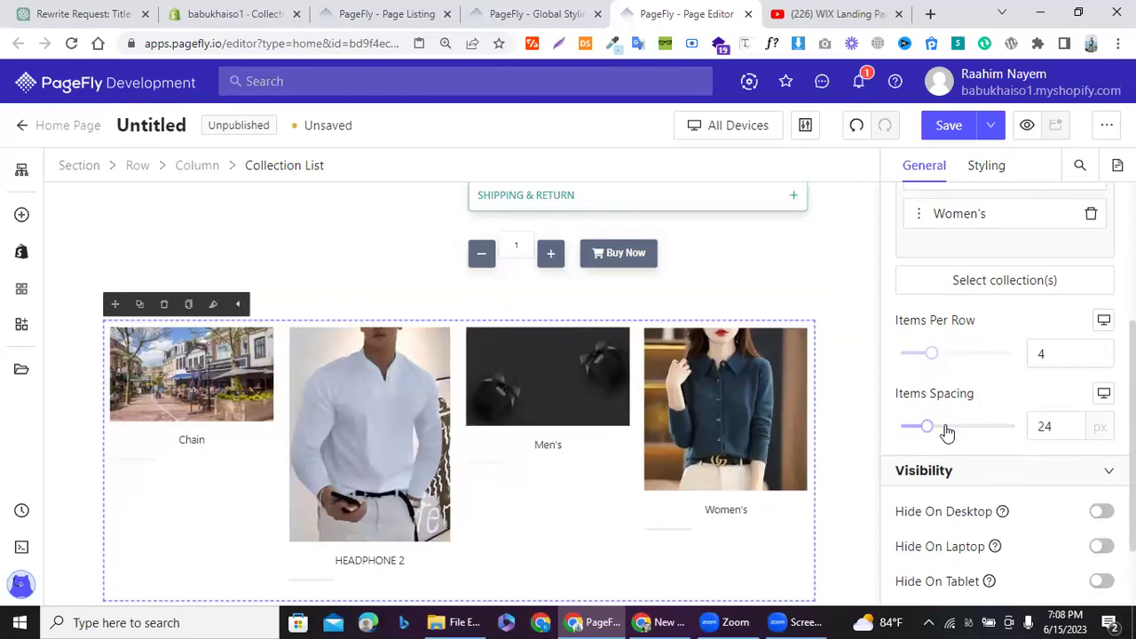
{"action": "mouse_move", "coordinate": [929, 431]}
{"action": "left_mouse_down"}
{"action": "mouse_move", "coordinate": [985, 433]}
{"action": "mouse_move", "coordinate": [927, 427]}
{"action": "left_mouse_up"}
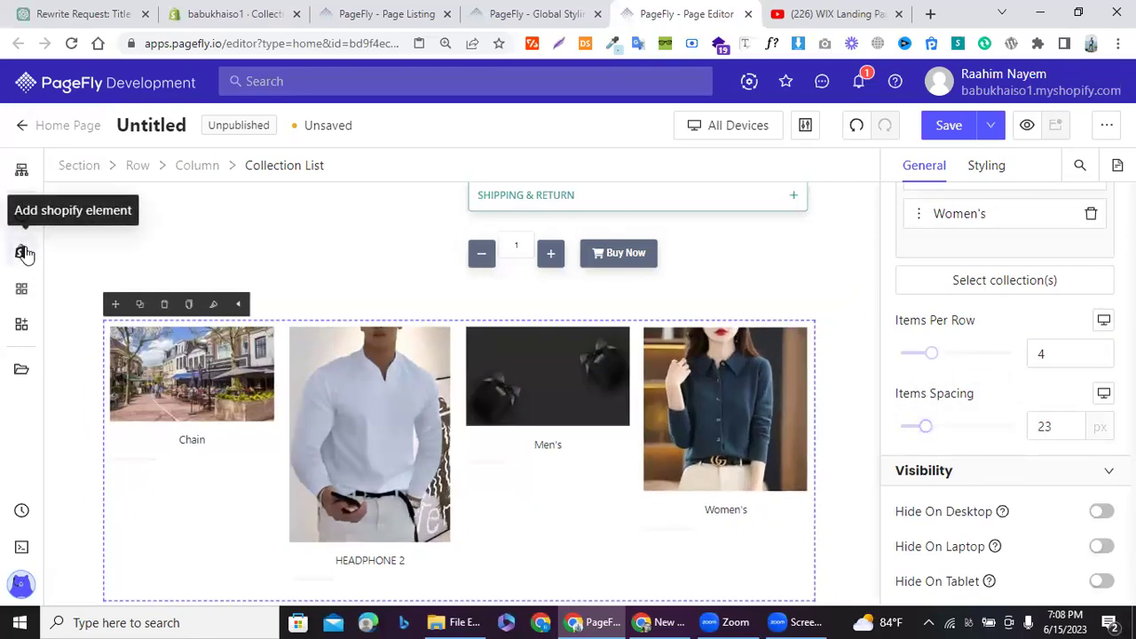
Step: Add a Collection Details element with the image-beside-text layout below the Collection List
{"action": "left_click", "coordinate": [27, 255]}
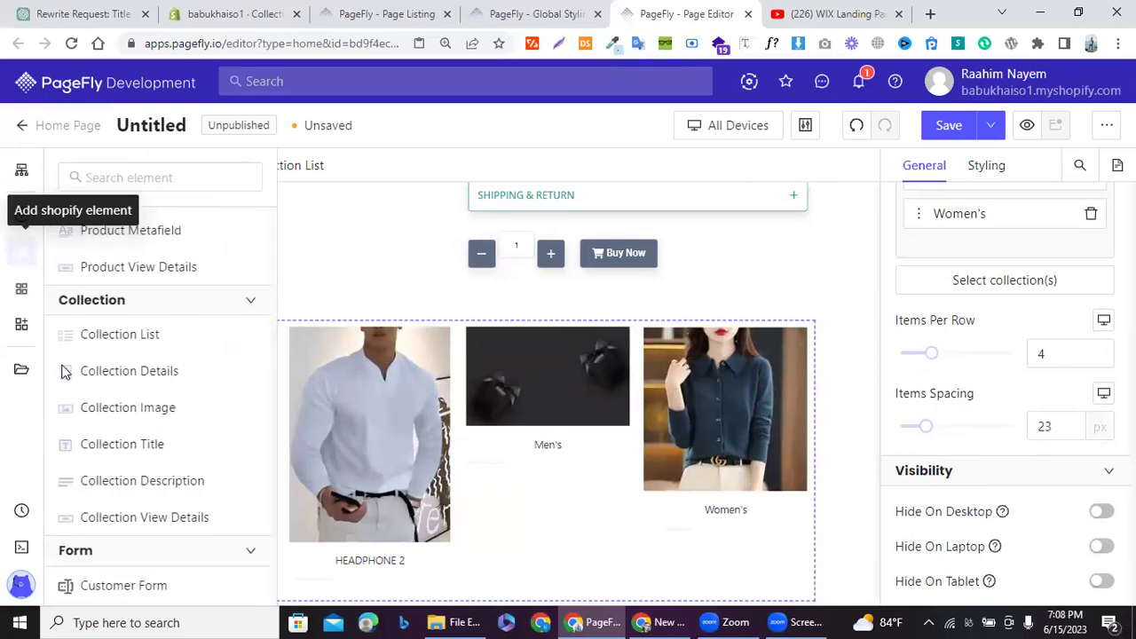
{"action": "scroll", "coordinate": [62, 371], "scroll_direction": "down", "scroll_amount": 1}
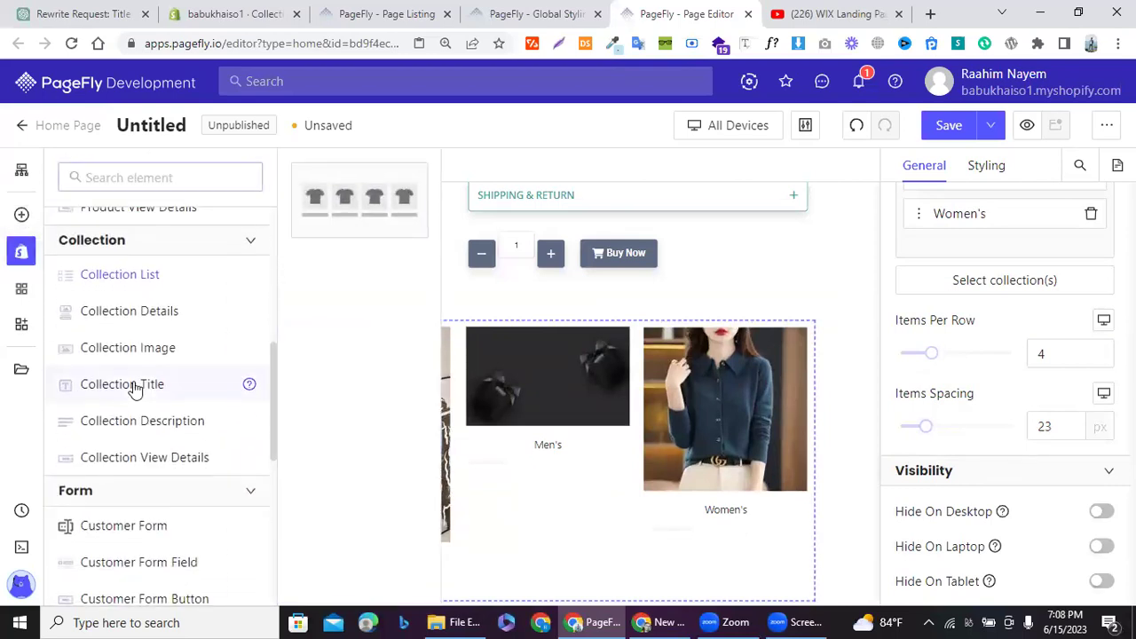
{"action": "mouse_move", "coordinate": [133, 389]}
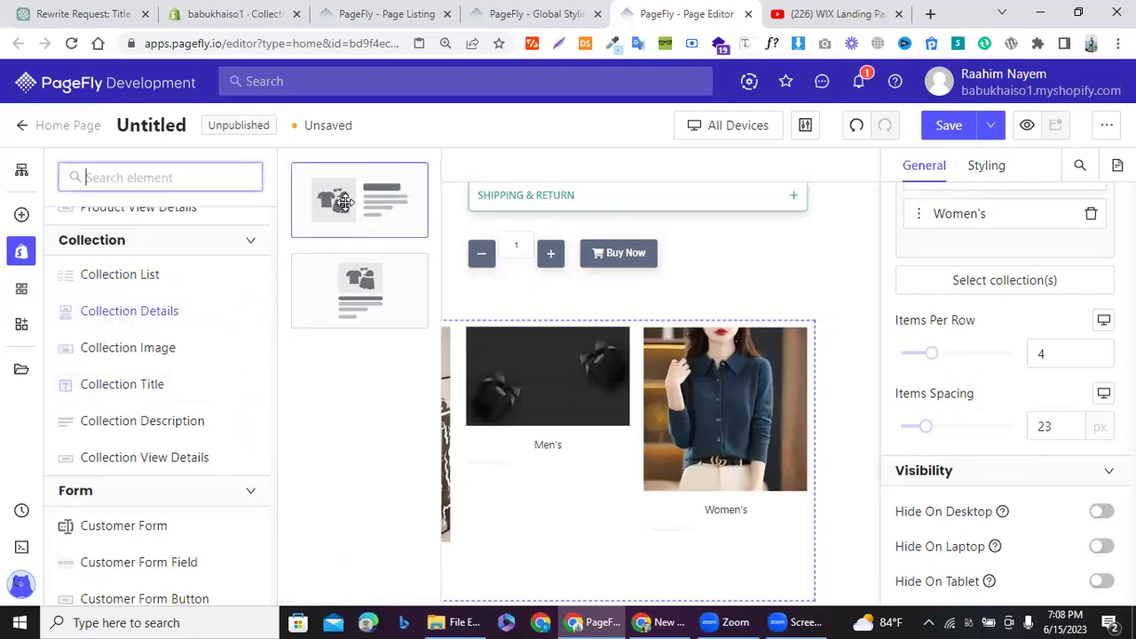
{"action": "left_click", "coordinate": [346, 203]}
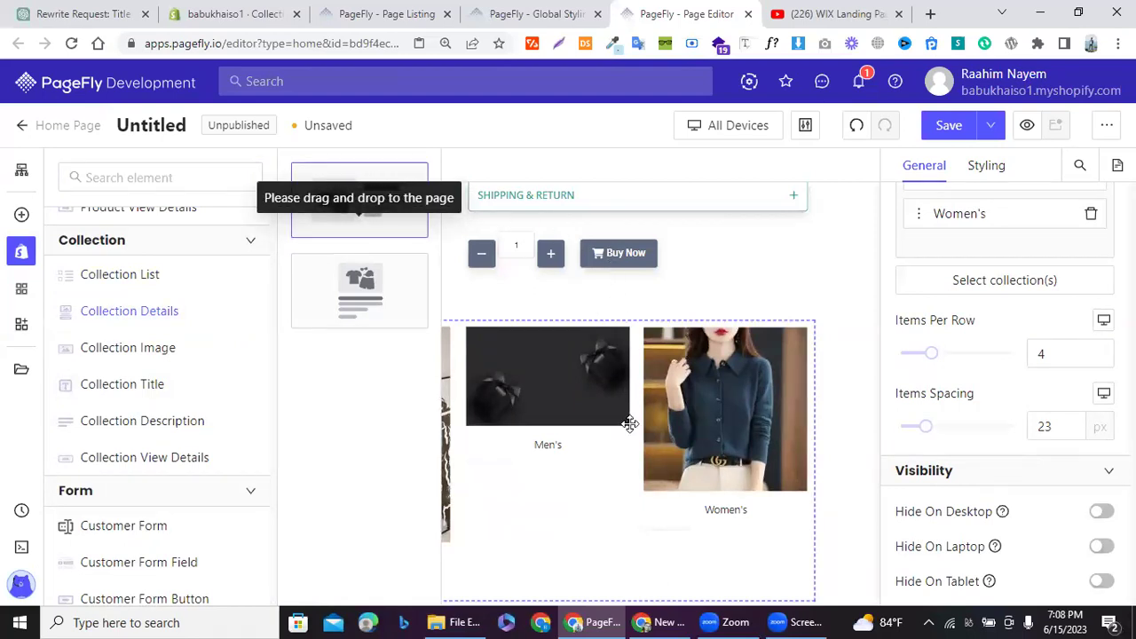
{"action": "left_click_drag", "start_coordinate": [558, 541], "coordinate": [548, 568]}
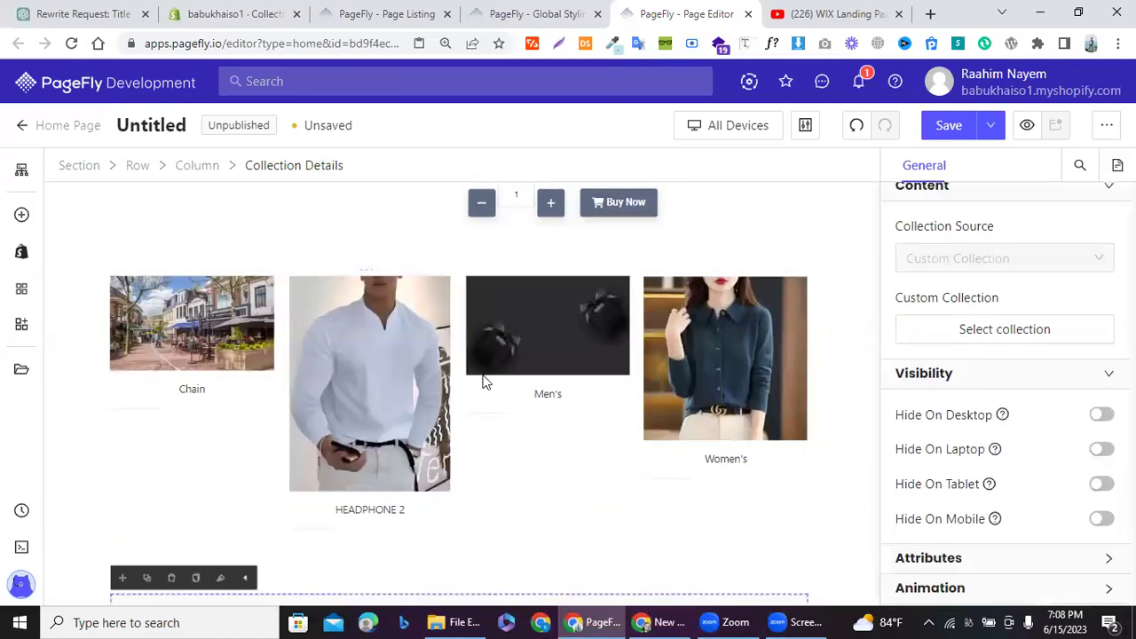
Step: Assign the Chain collection that has the street photo to the Collection Details element
{"action": "left_click", "coordinate": [920, 326]}
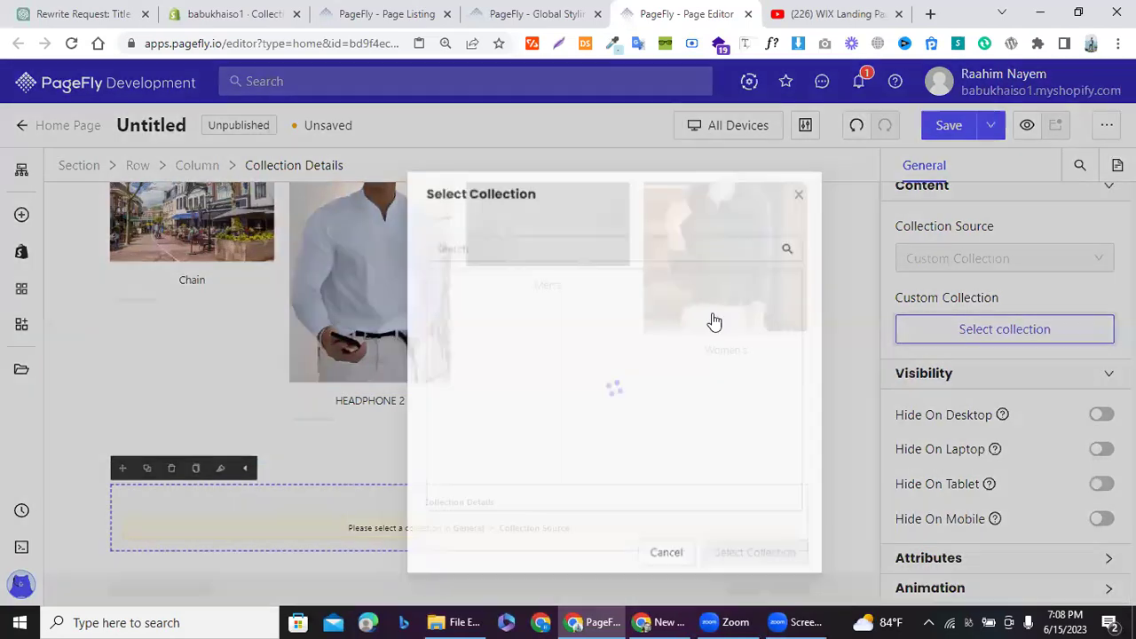
{"action": "left_click", "coordinate": [436, 444]}
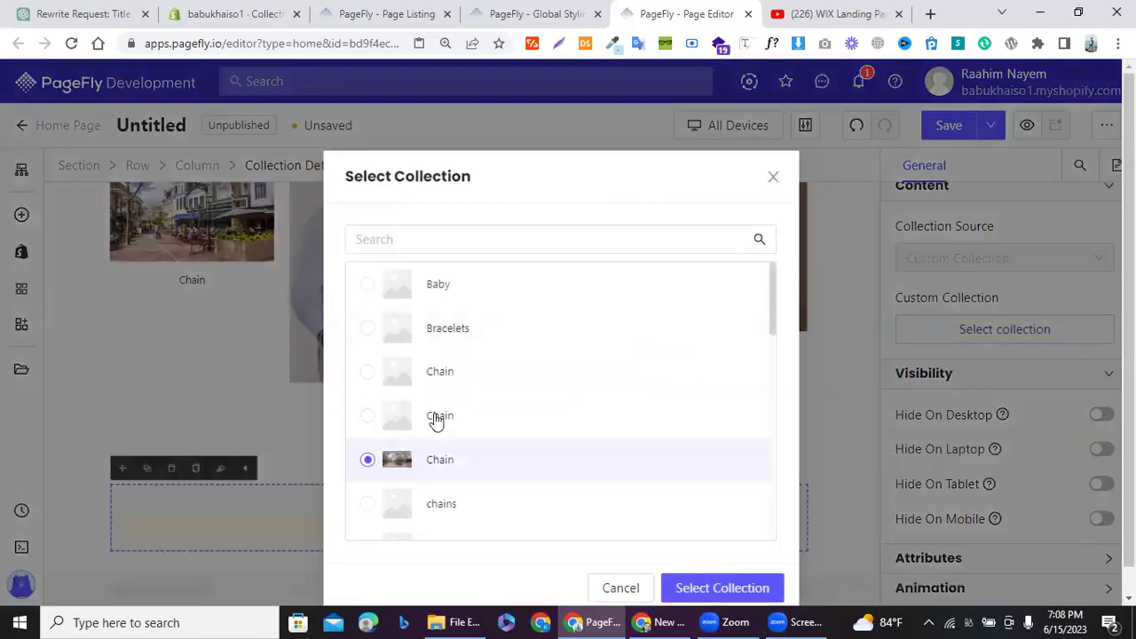
{"action": "left_click", "coordinate": [722, 590]}
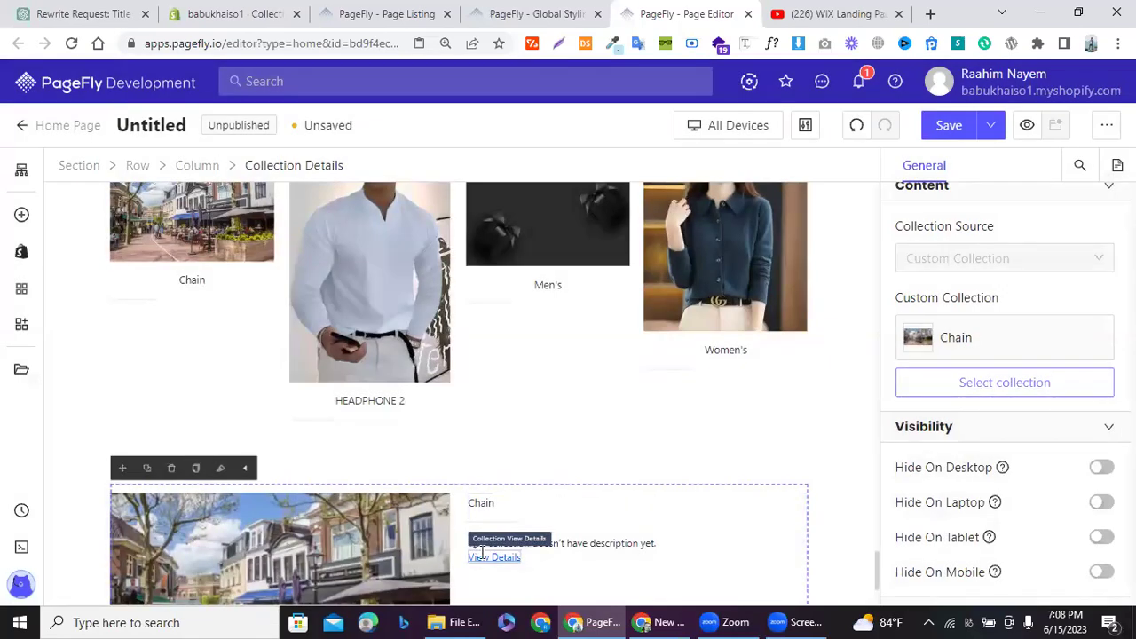
Step: Open the Food 3 collection in the Shopify admin, look over its description and conditions, and return to the PageFly page editor
{"action": "left_click", "coordinate": [200, 13]}
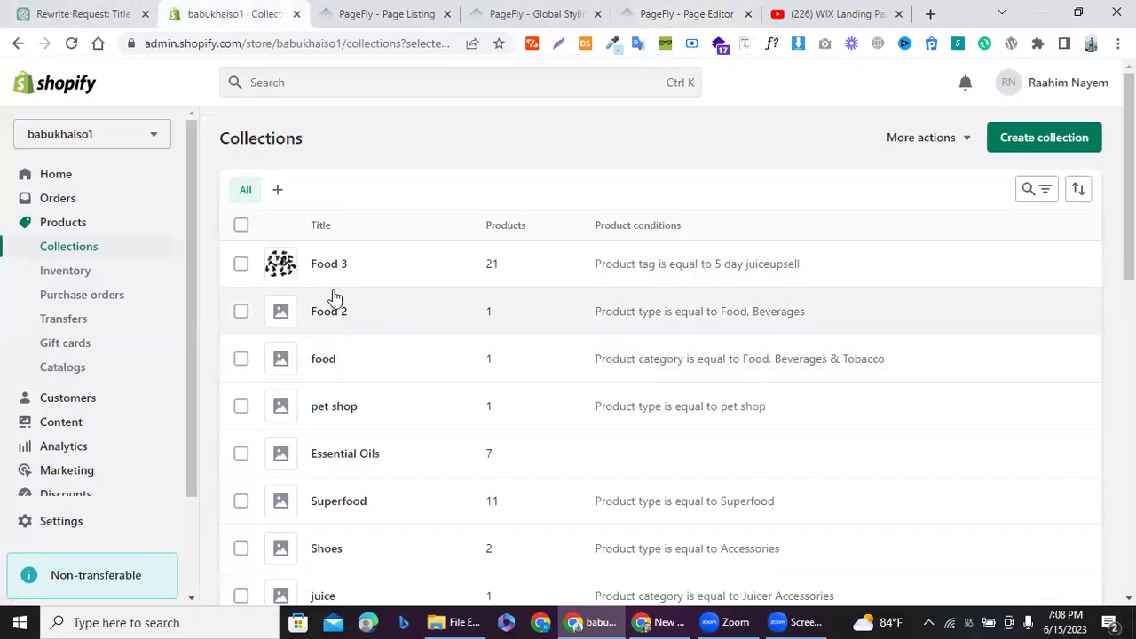
{"action": "left_click", "coordinate": [325, 276]}
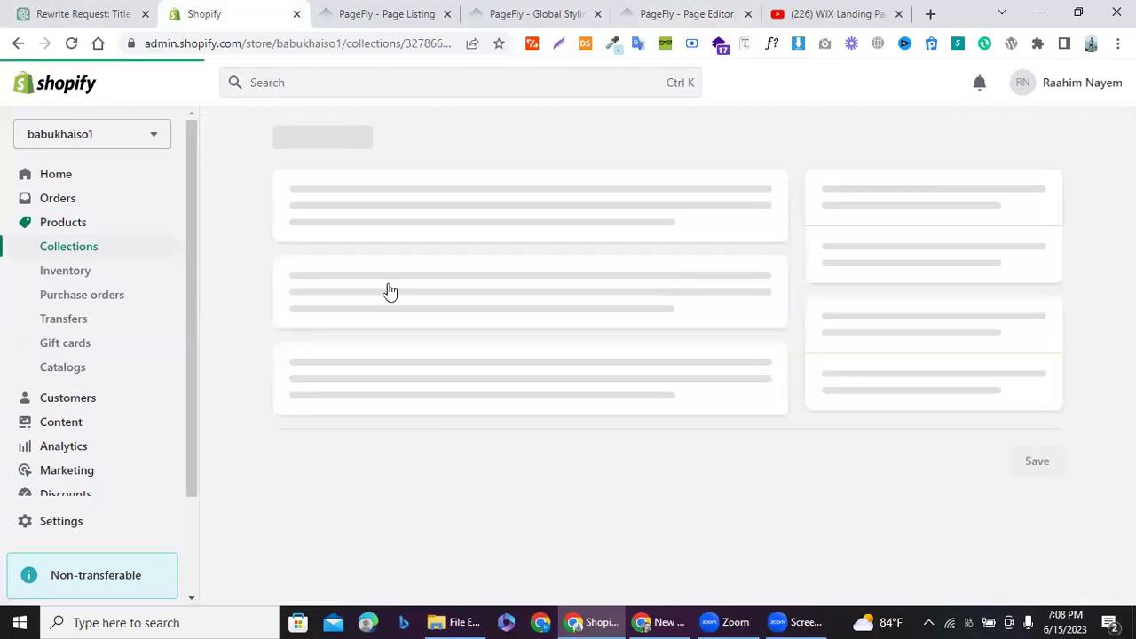
{"action": "left_click", "coordinate": [407, 307]}
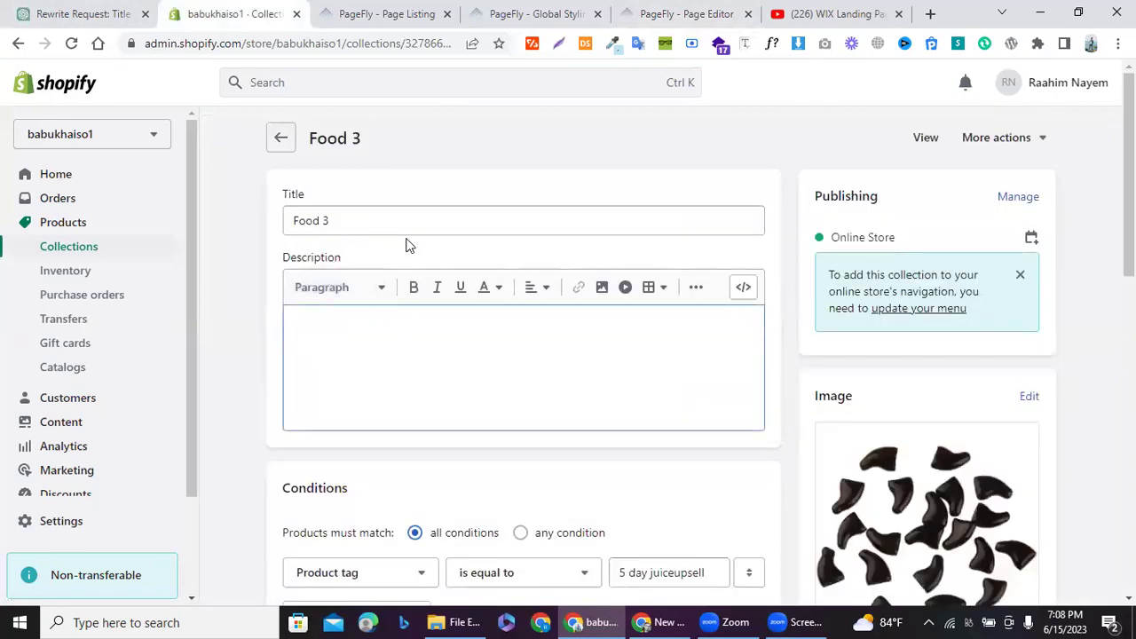
{"action": "scroll", "coordinate": [407, 235], "scroll_direction": "down", "scroll_amount": 3}
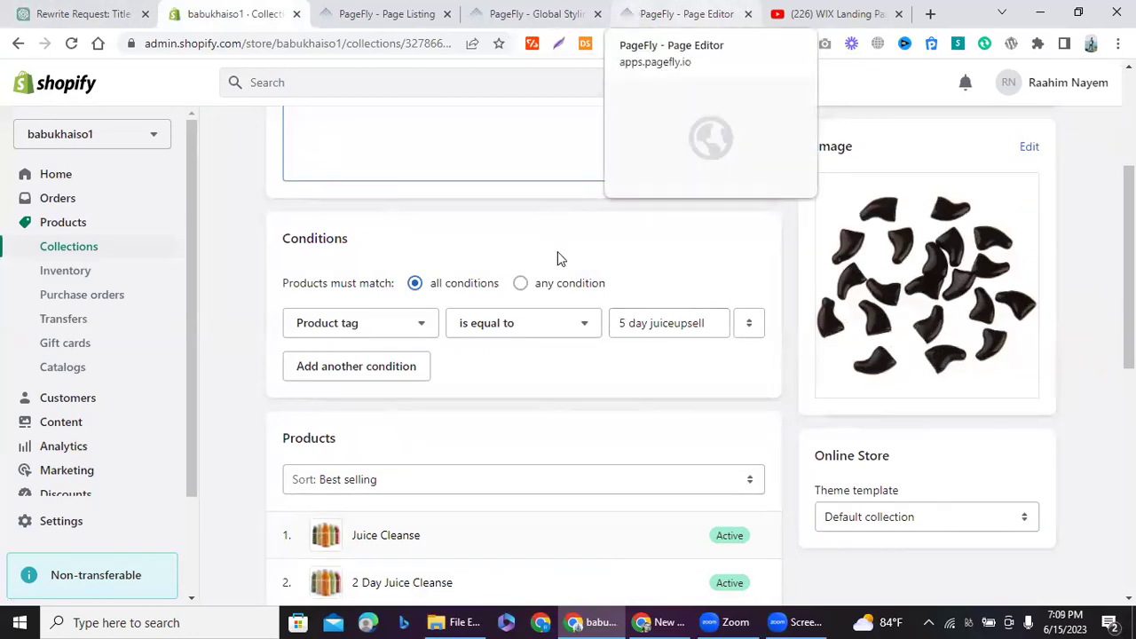
{"action": "left_click", "coordinate": [685, 10]}
{"action": "scroll", "coordinate": [515, 358], "scroll_direction": "down", "scroll_amount": 2}
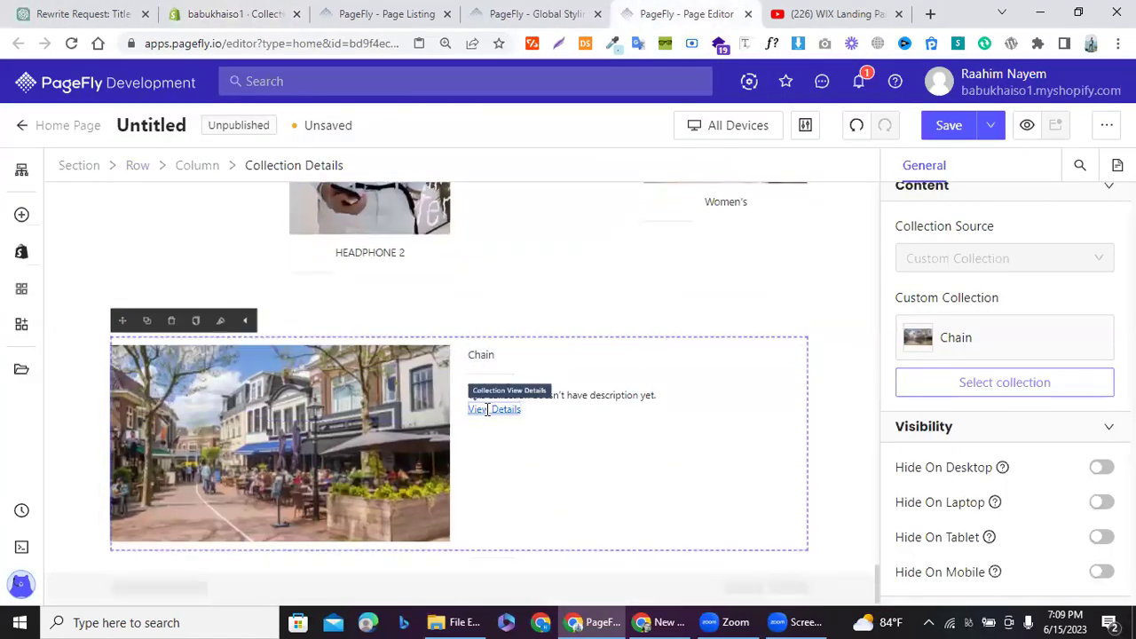
Step: Examine the Collection View Details variants and the settings of the Chain block's description and View Details link
{"action": "left_click", "coordinate": [20, 256]}
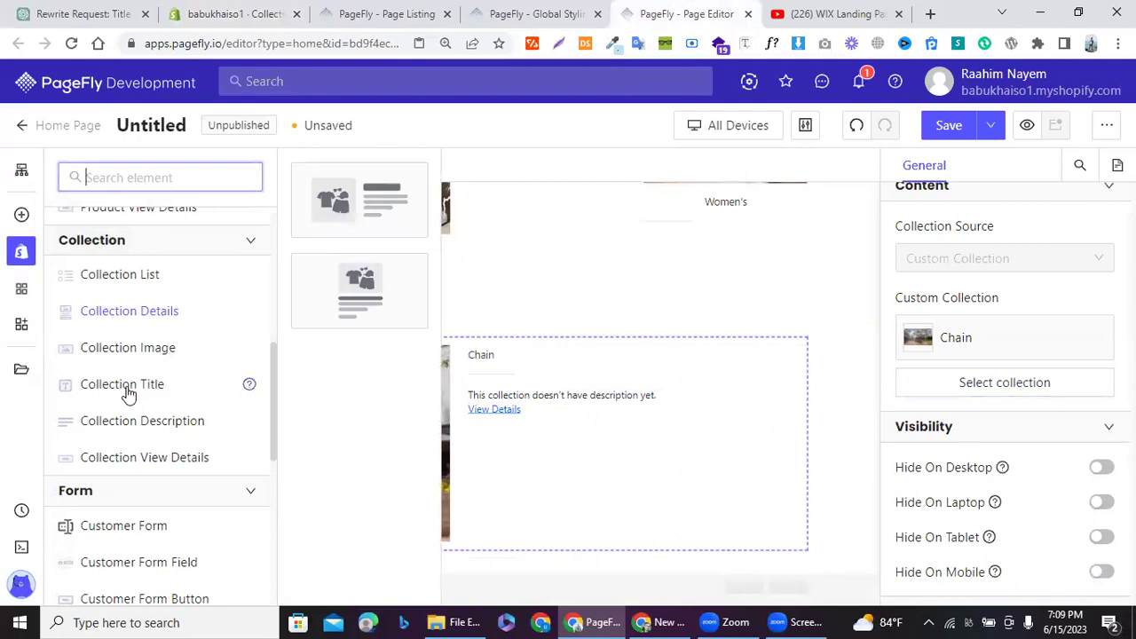
{"action": "scroll", "coordinate": [127, 393], "scroll_direction": "down", "scroll_amount": 2}
{"action": "scroll", "coordinate": [127, 393], "scroll_direction": "up", "scroll_amount": 1}
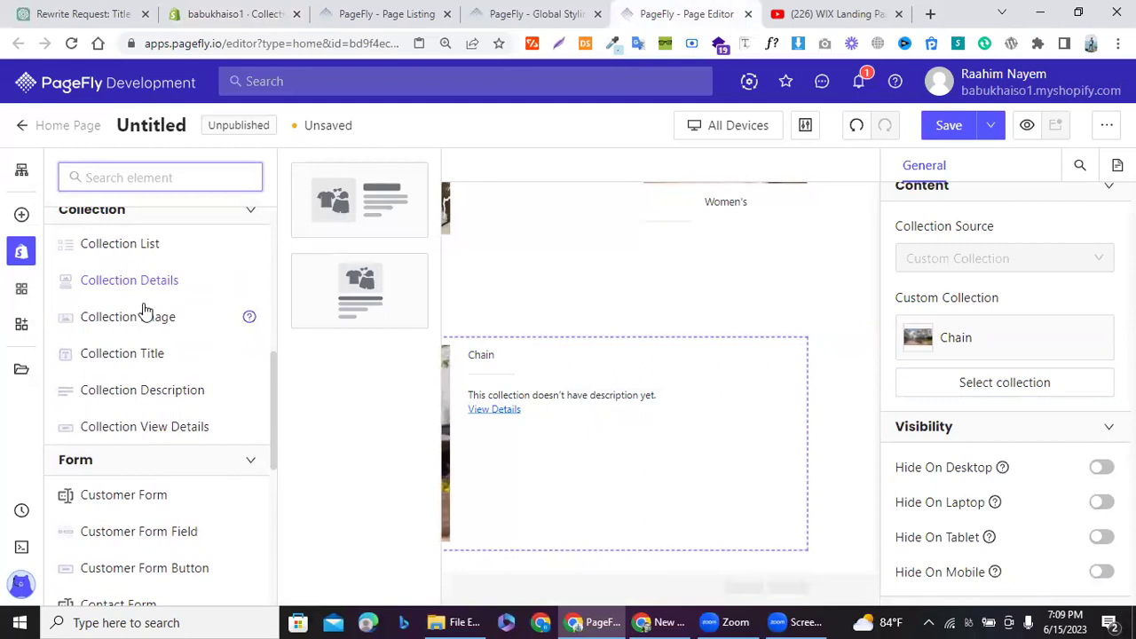
{"action": "left_click", "coordinate": [151, 426]}
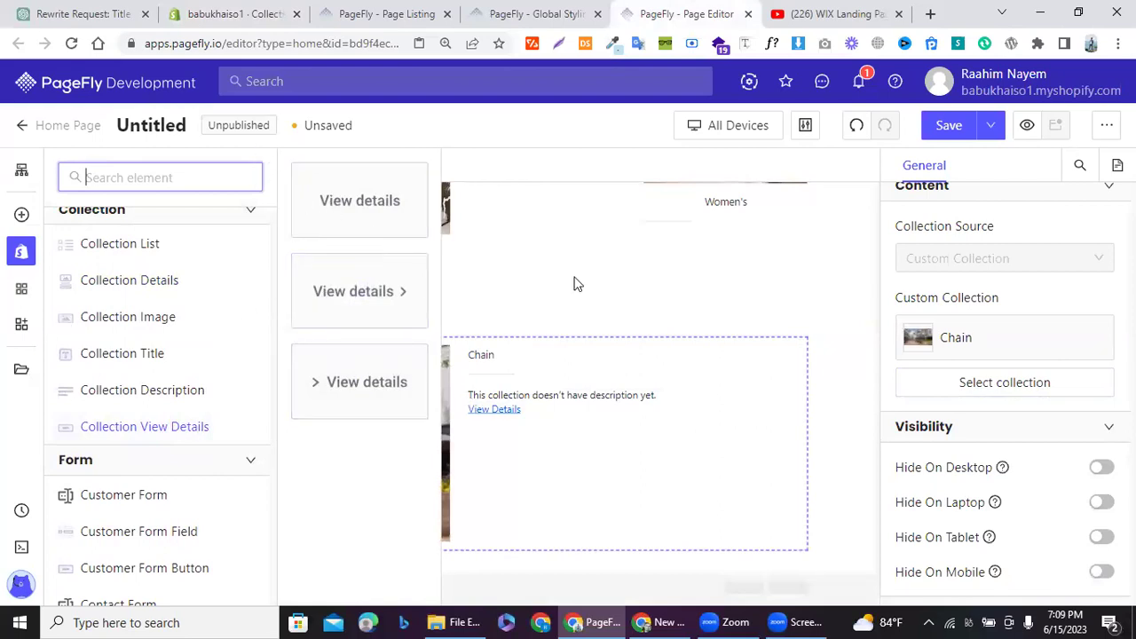
{"action": "scroll", "coordinate": [89, 305], "scroll_direction": "up", "scroll_amount": 5}
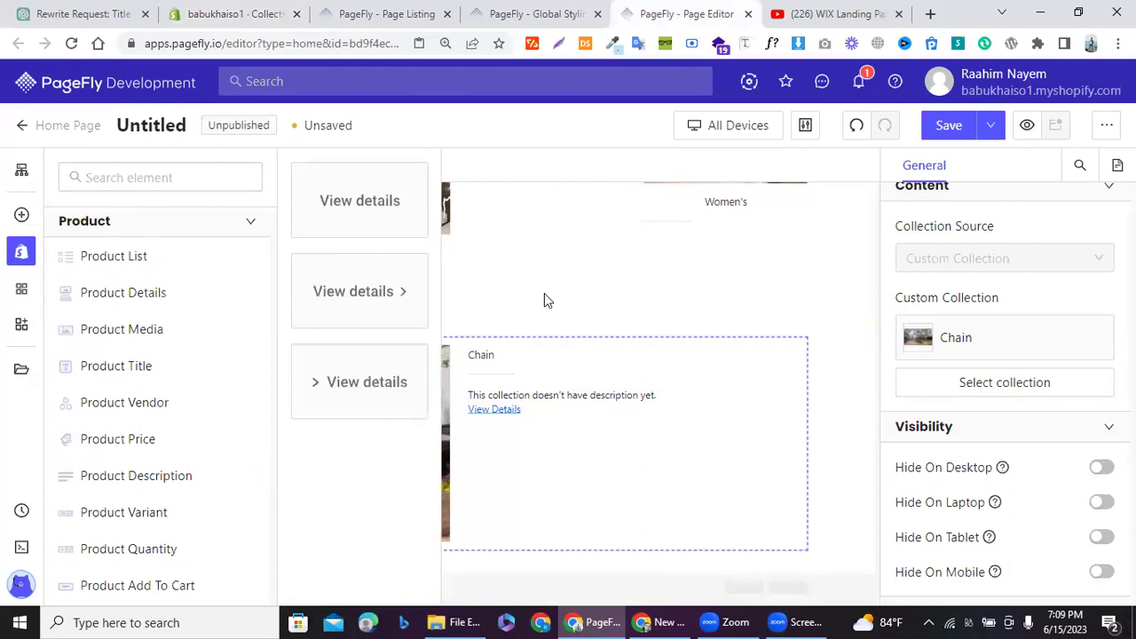
{"action": "left_click", "coordinate": [479, 370]}
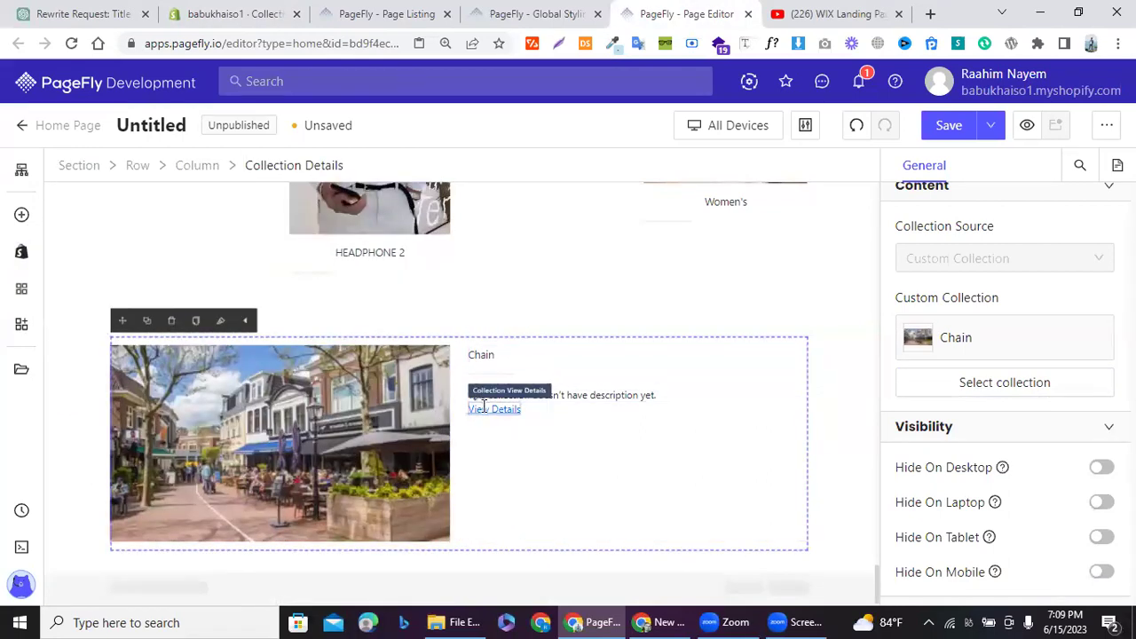
{"action": "left_click", "coordinate": [484, 409]}
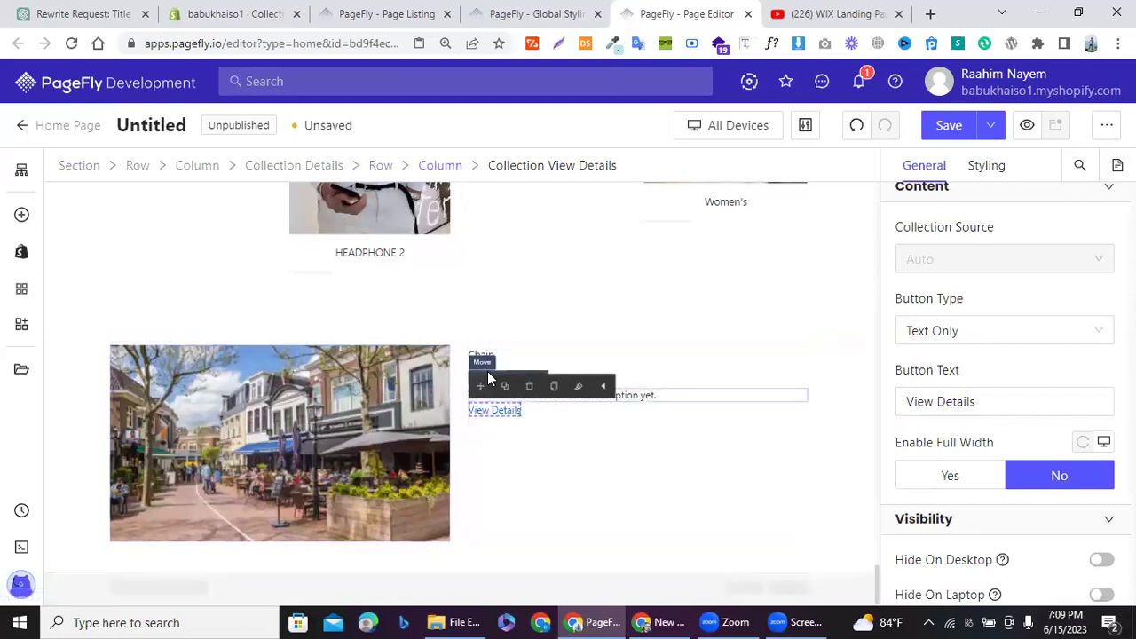
{"action": "left_click", "coordinate": [665, 399]}
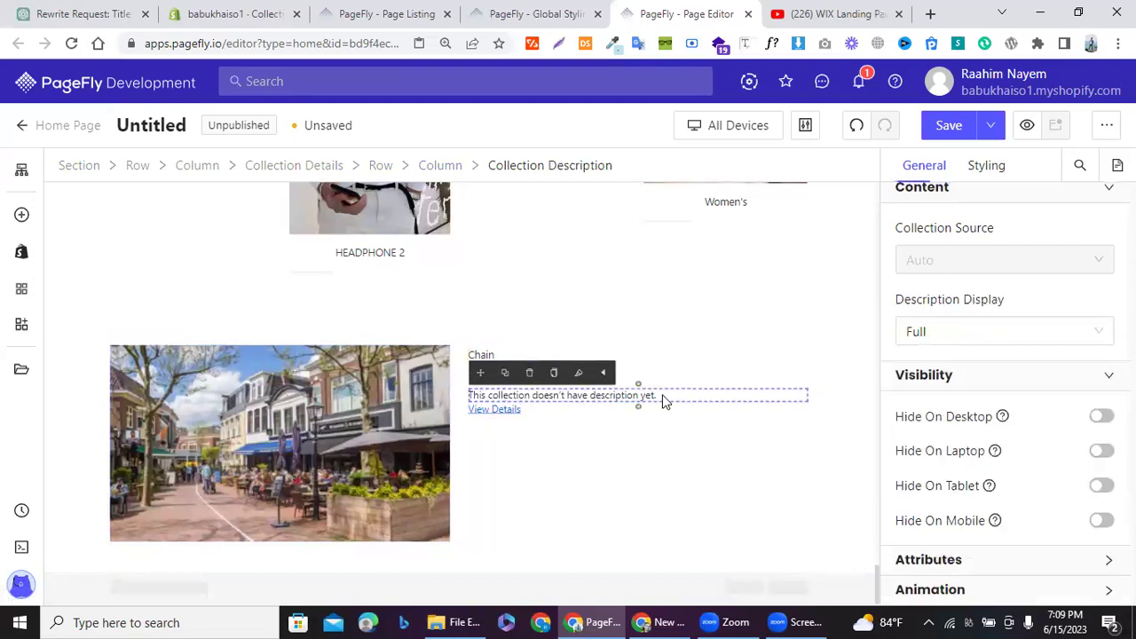
{"action": "left_click", "coordinate": [494, 410]}
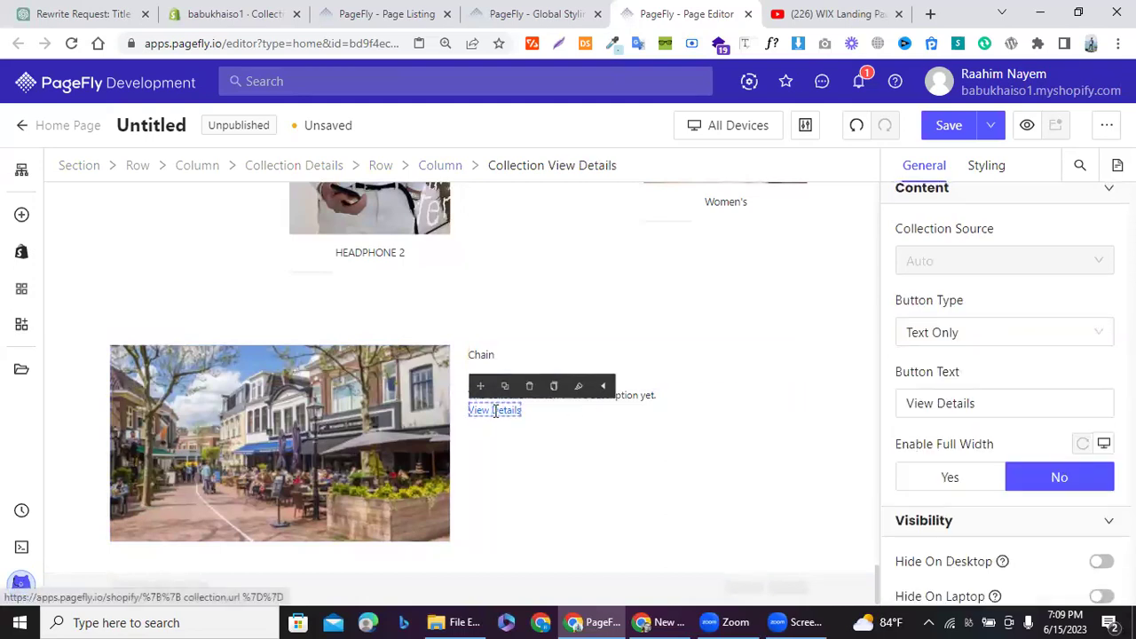
Step: Try adding a second View Details link with an icon beside the existing one in the Chain block, then remove it
{"action": "left_click", "coordinate": [22, 252]}
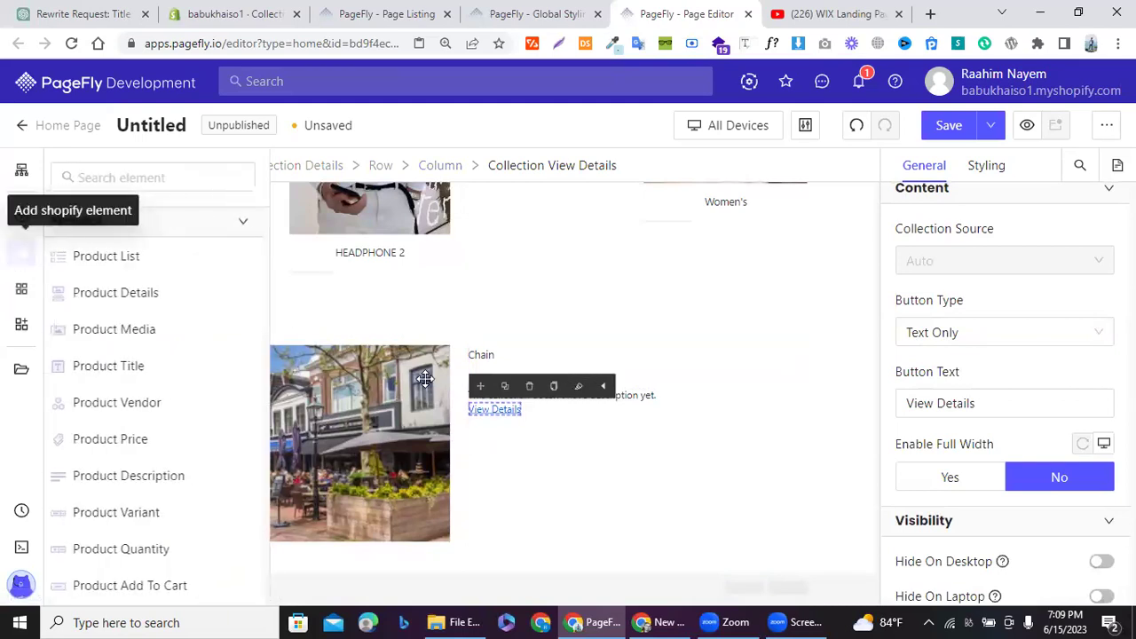
{"action": "mouse_move", "coordinate": [124, 292]}
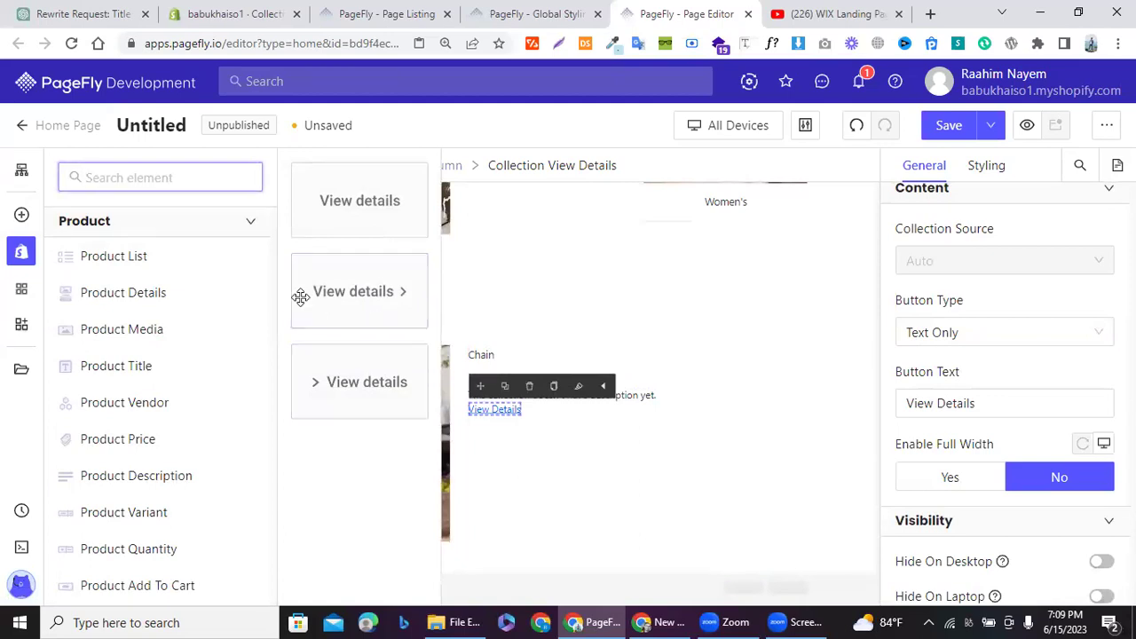
{"action": "left_click_drag", "start_coordinate": [328, 293], "coordinate": [592, 427]}
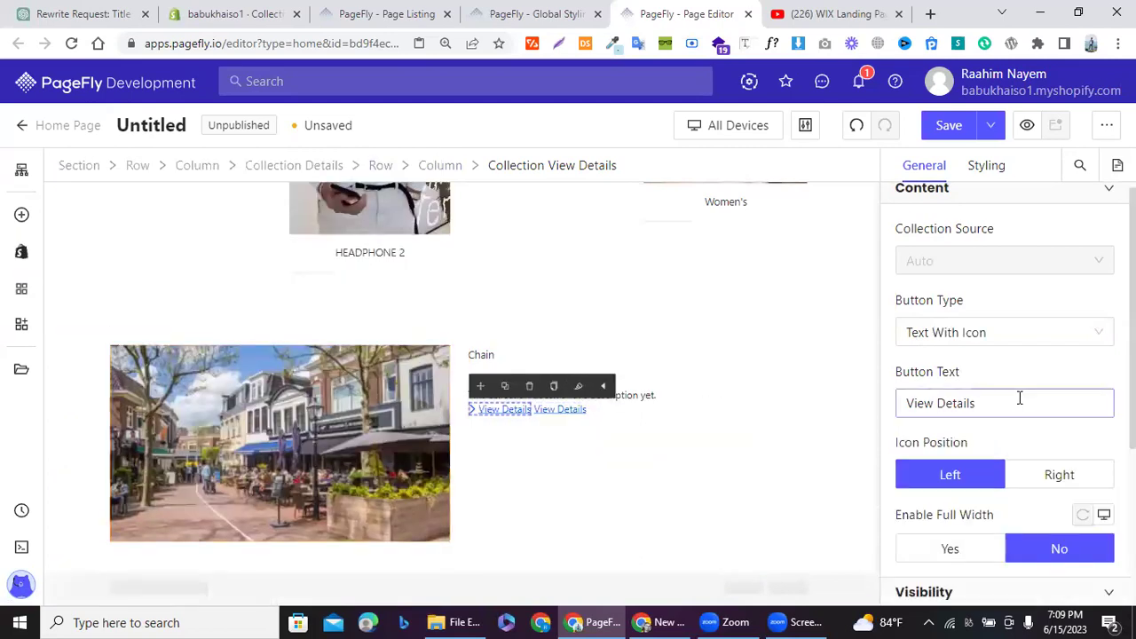
{"action": "scroll", "coordinate": [1019, 397], "scroll_direction": "down", "scroll_amount": 2}
{"action": "scroll", "coordinate": [1019, 398], "scroll_direction": "up", "scroll_amount": 3}
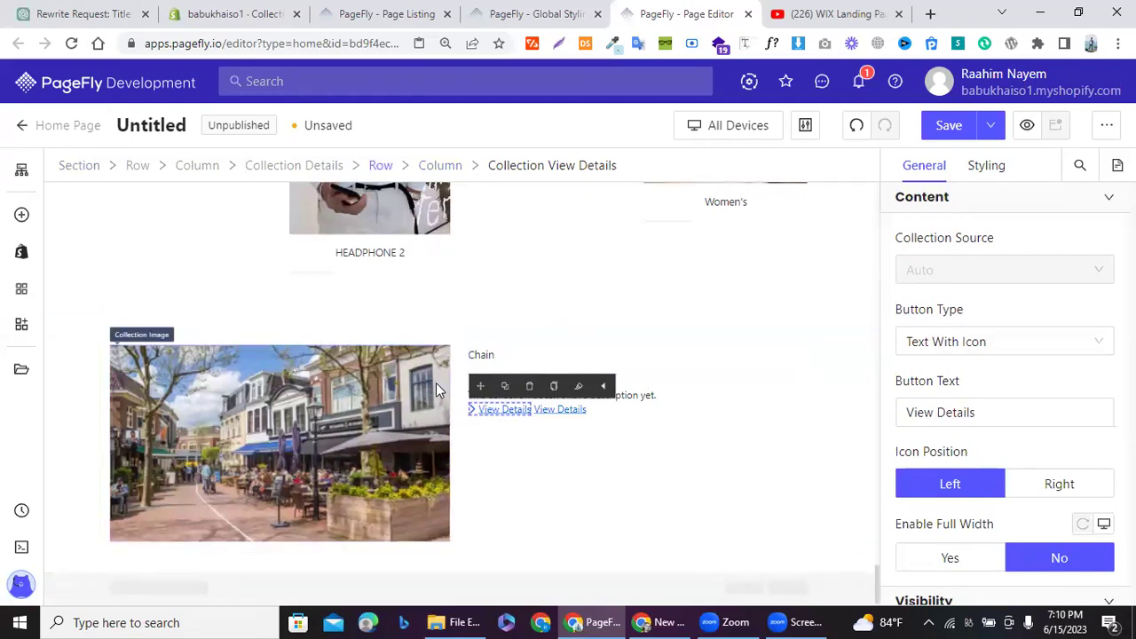
{"action": "left_click", "coordinate": [535, 397]}
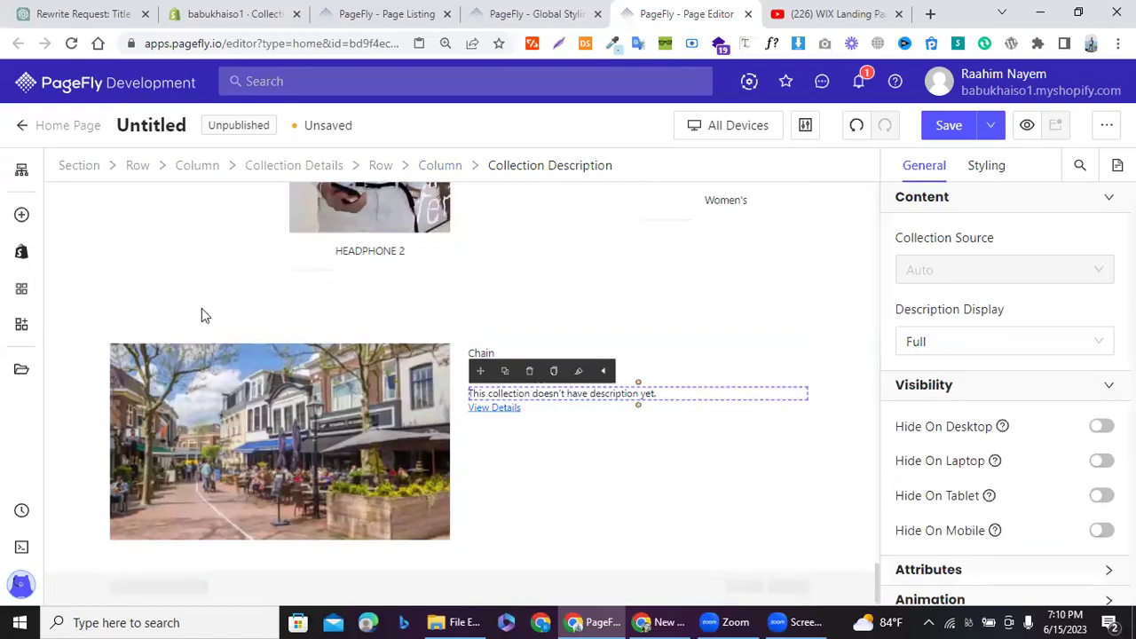
Step: Look through the Shopify element library, covering the Product List and Product Details layouts and the Collection, Form and Blog Posts groups
{"action": "left_click", "coordinate": [14, 257]}
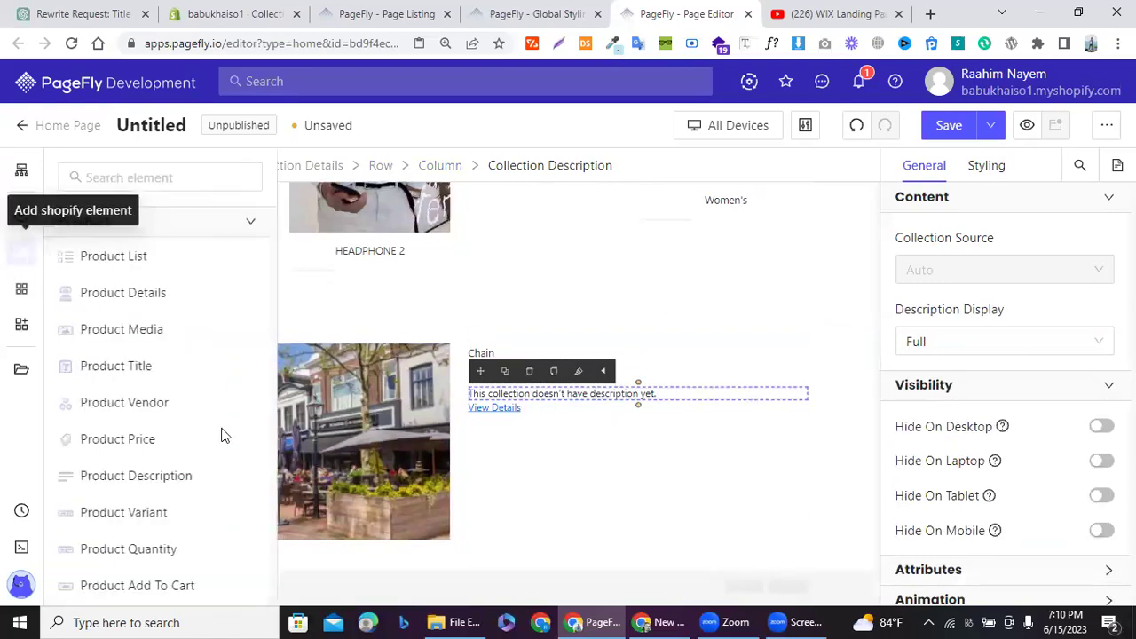
{"action": "scroll", "coordinate": [223, 431], "scroll_direction": "down", "scroll_amount": 4}
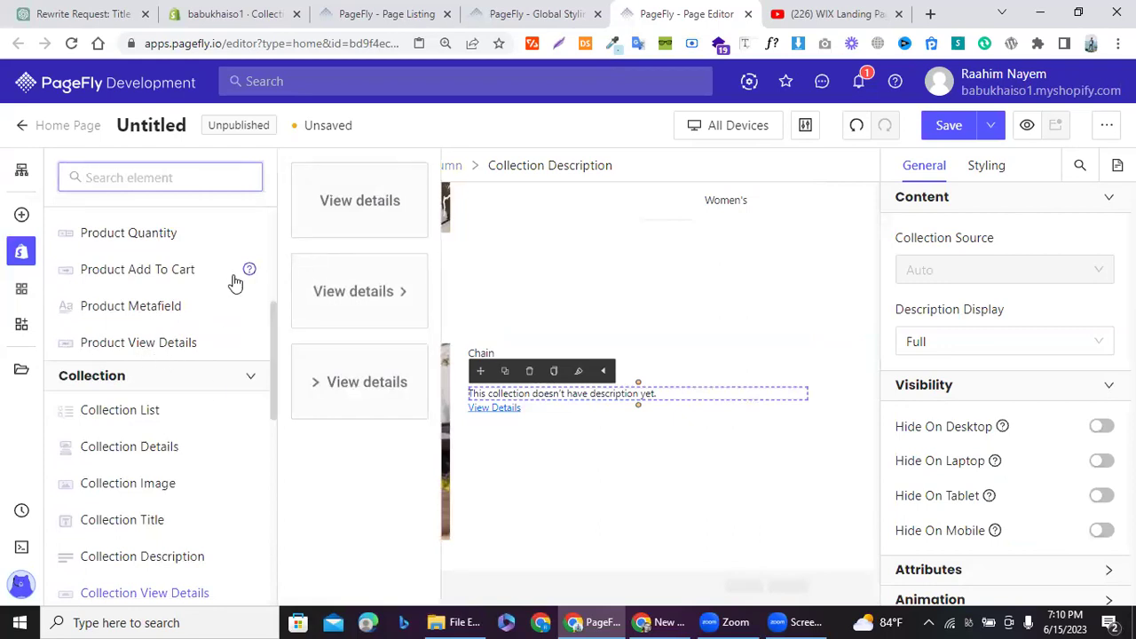
{"action": "scroll", "coordinate": [119, 292], "scroll_direction": "up", "scroll_amount": 4}
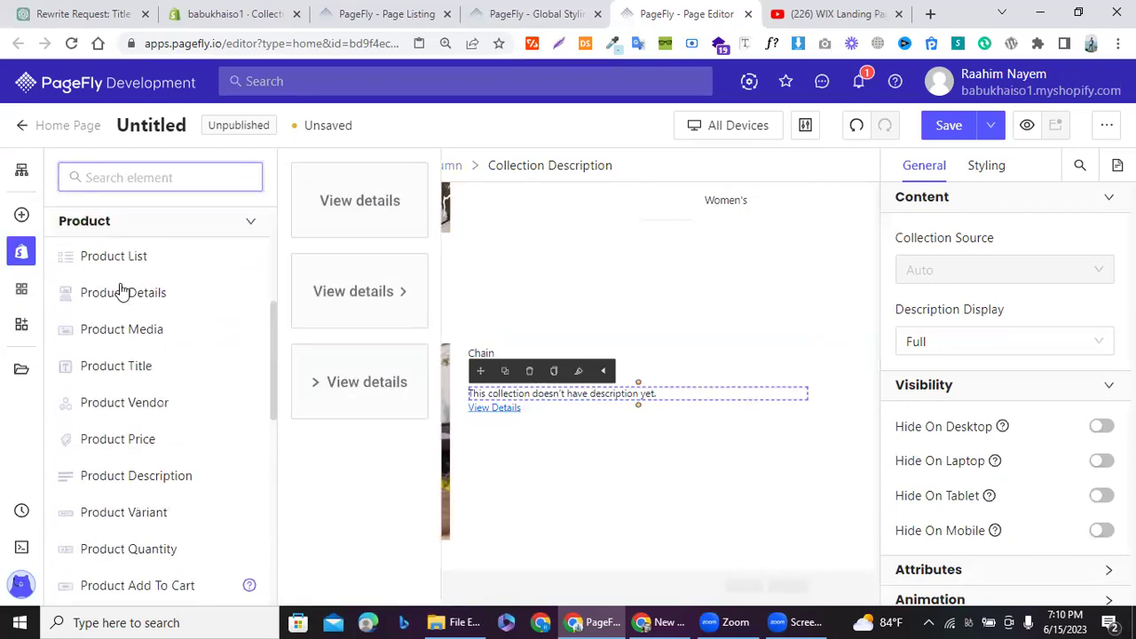
{"action": "left_click", "coordinate": [146, 257]}
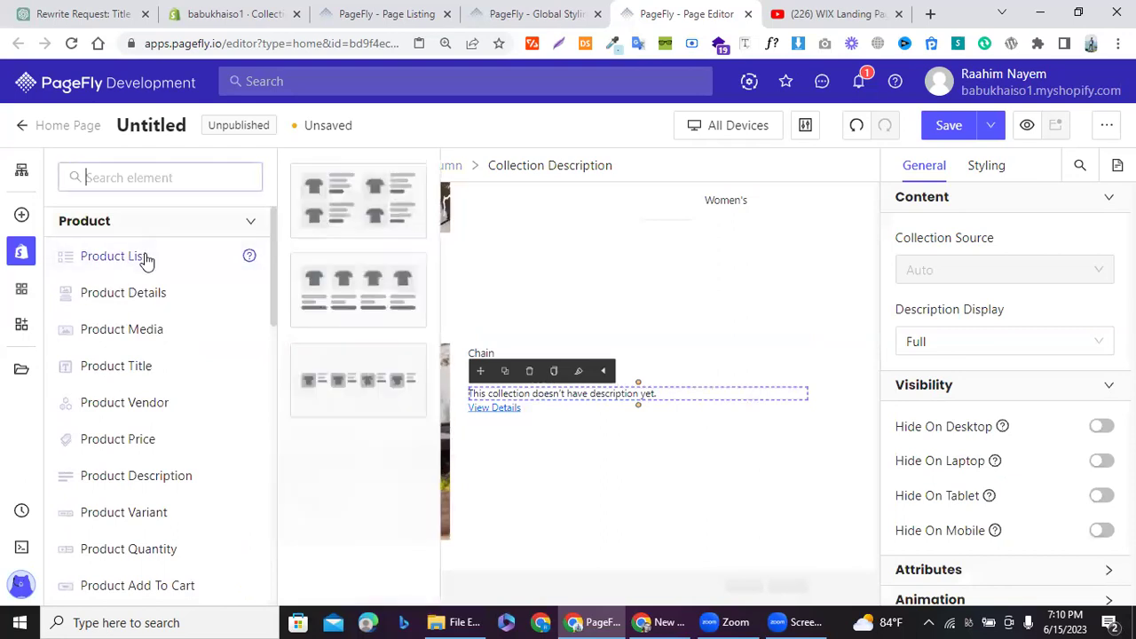
{"action": "left_click", "coordinate": [113, 306]}
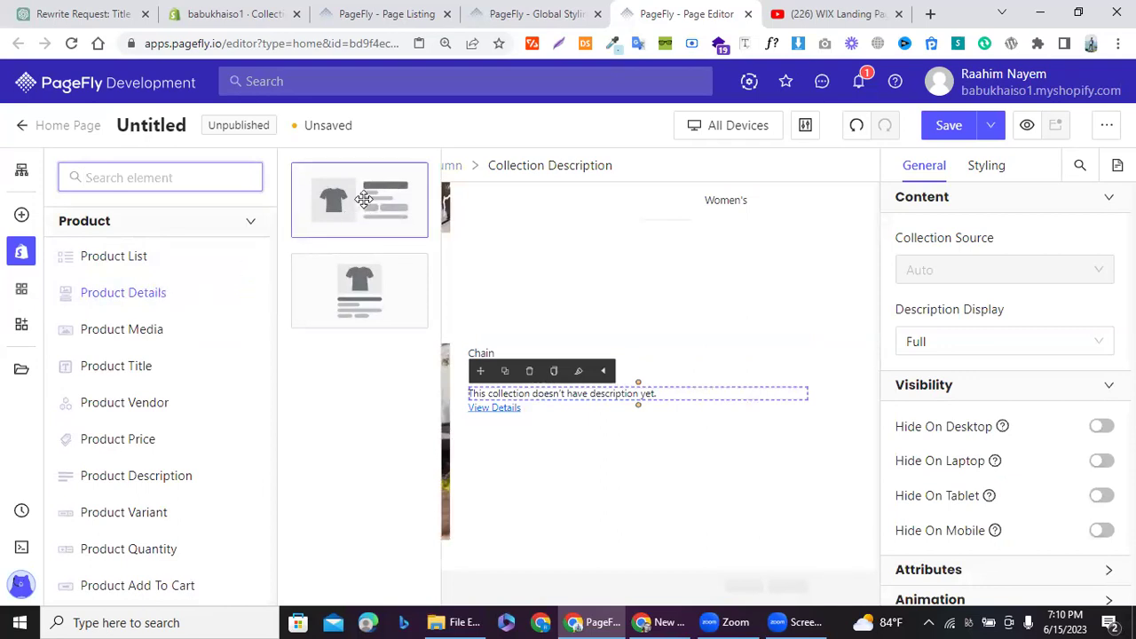
{"action": "scroll", "coordinate": [116, 297], "scroll_direction": "down", "scroll_amount": 2}
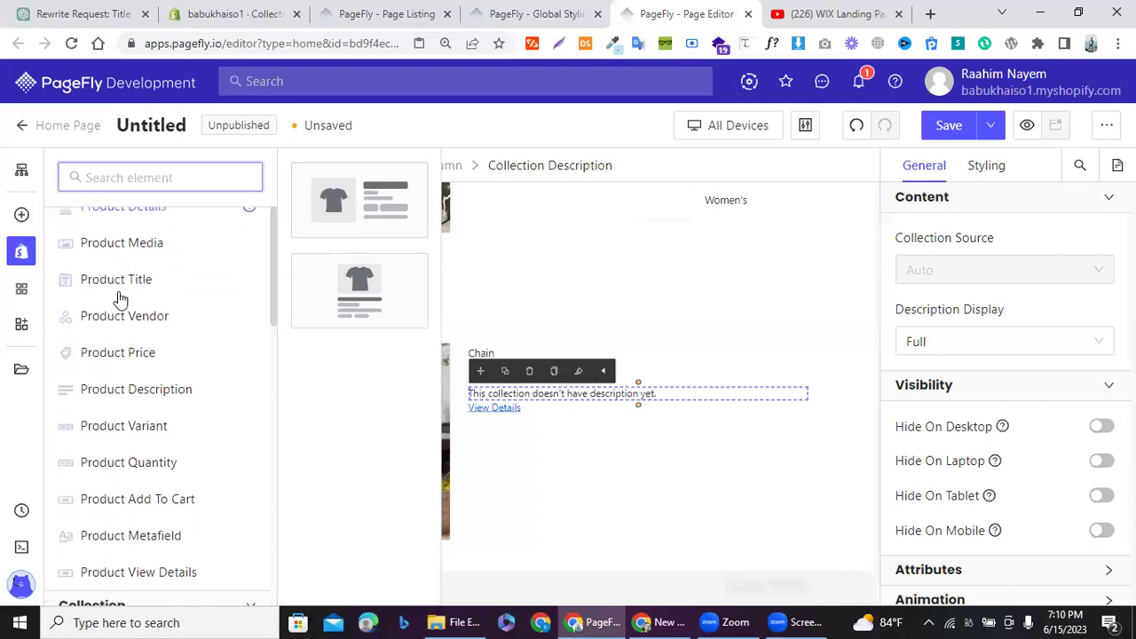
{"action": "scroll", "coordinate": [118, 388], "scroll_direction": "down", "scroll_amount": 4}
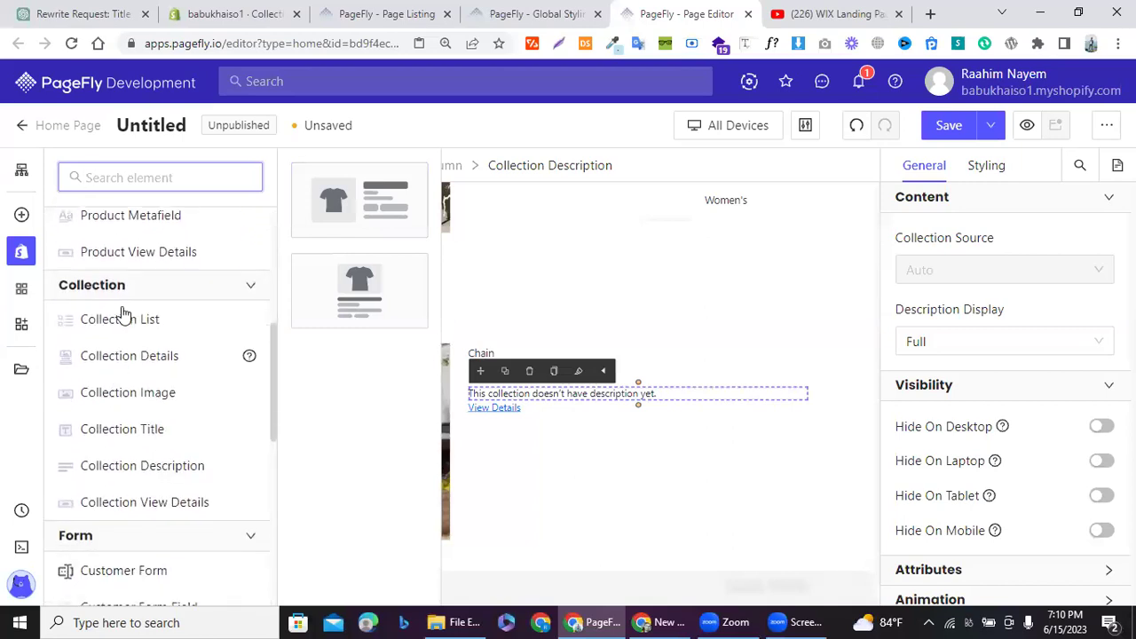
{"action": "scroll", "coordinate": [121, 315], "scroll_direction": "down", "scroll_amount": 3}
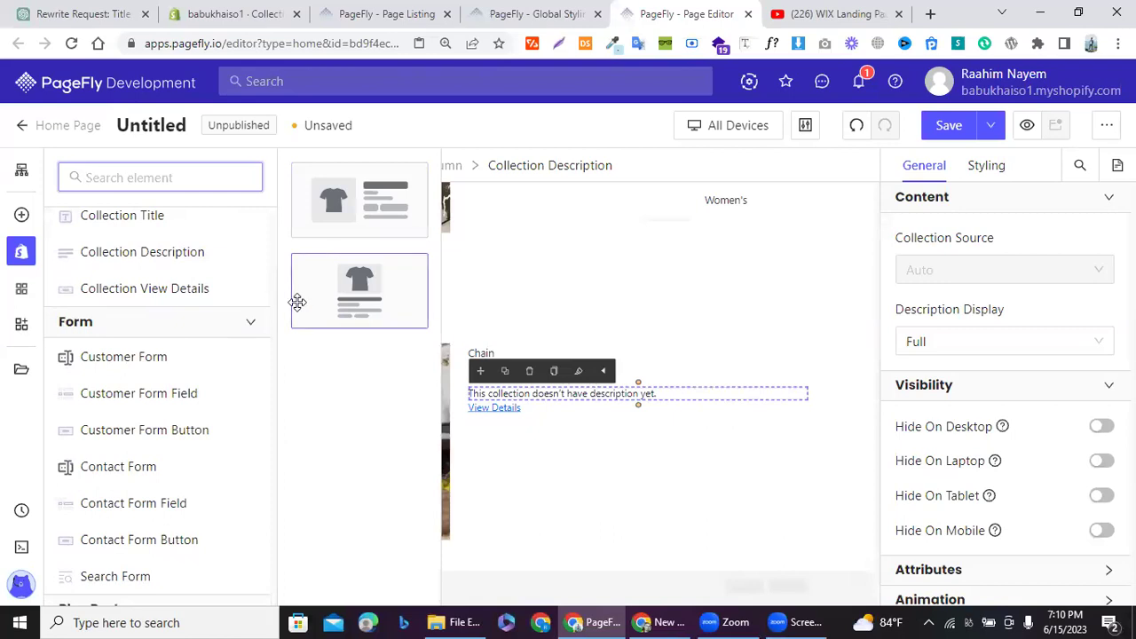
{"action": "scroll", "coordinate": [157, 371], "scroll_direction": "down", "scroll_amount": 2}
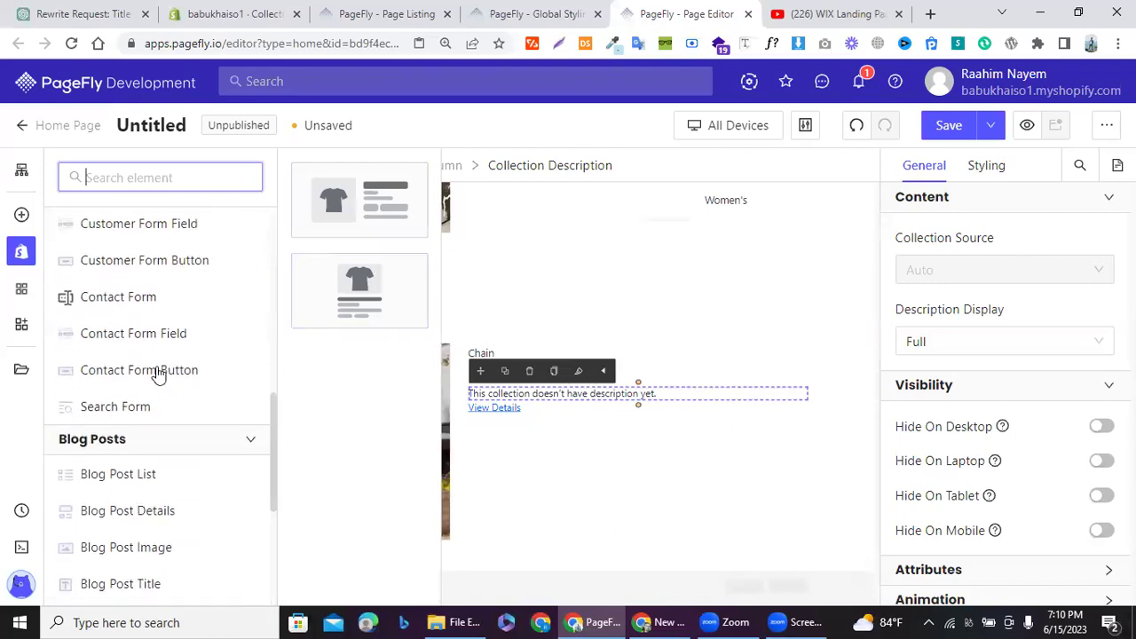
Step: Insert a Customer Form with side-by-side first and last name fields below the Chain collection block, and select its first name input
{"action": "scroll", "coordinate": [157, 373], "scroll_direction": "up", "scroll_amount": 2}
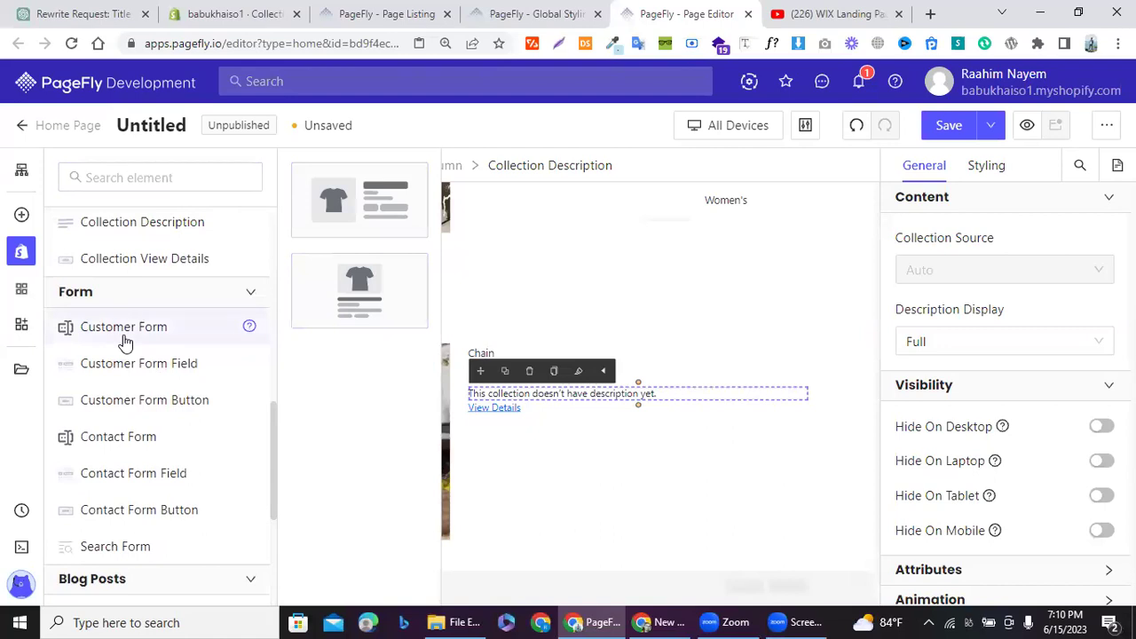
{"action": "mouse_move", "coordinate": [124, 342]}
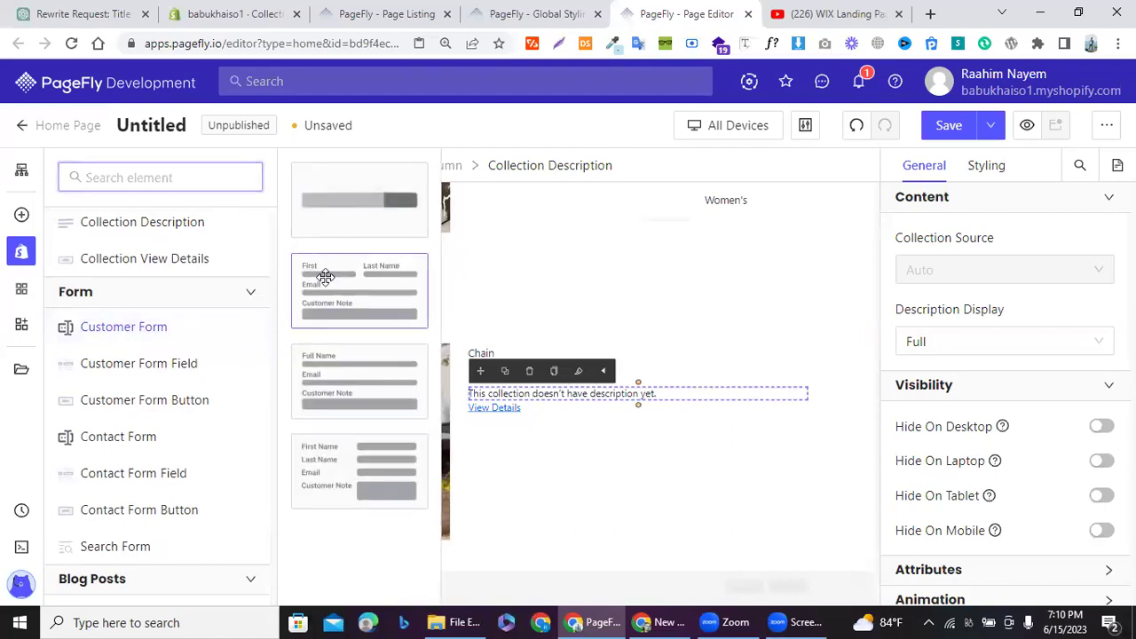
{"action": "left_click_drag", "start_coordinate": [564, 393], "coordinate": [476, 570]}
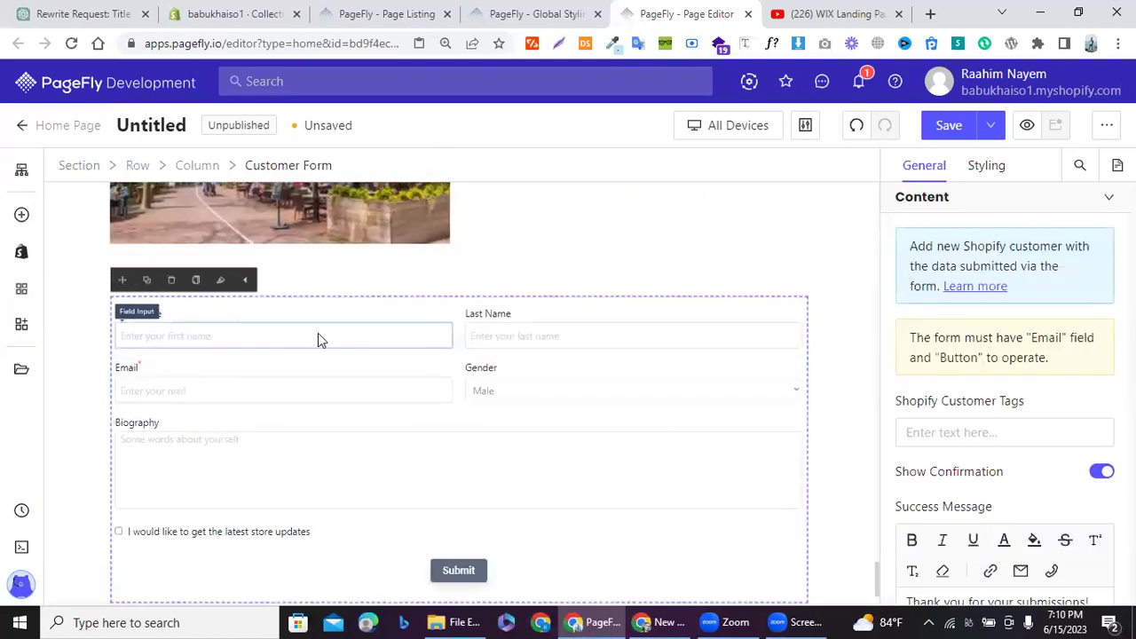
{"action": "left_click", "coordinate": [173, 334]}
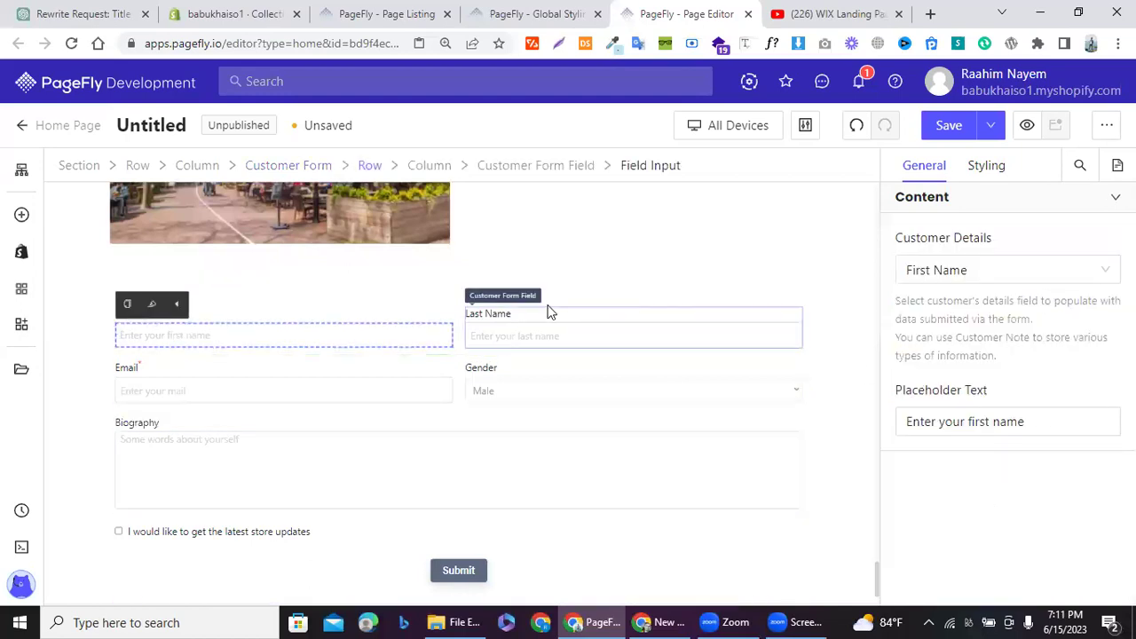
Step: Add a Blog Post List in the first layout variant below the customer form
{"action": "left_click", "coordinate": [22, 252]}
{"action": "scroll", "coordinate": [127, 357], "scroll_direction": "down", "scroll_amount": 3}
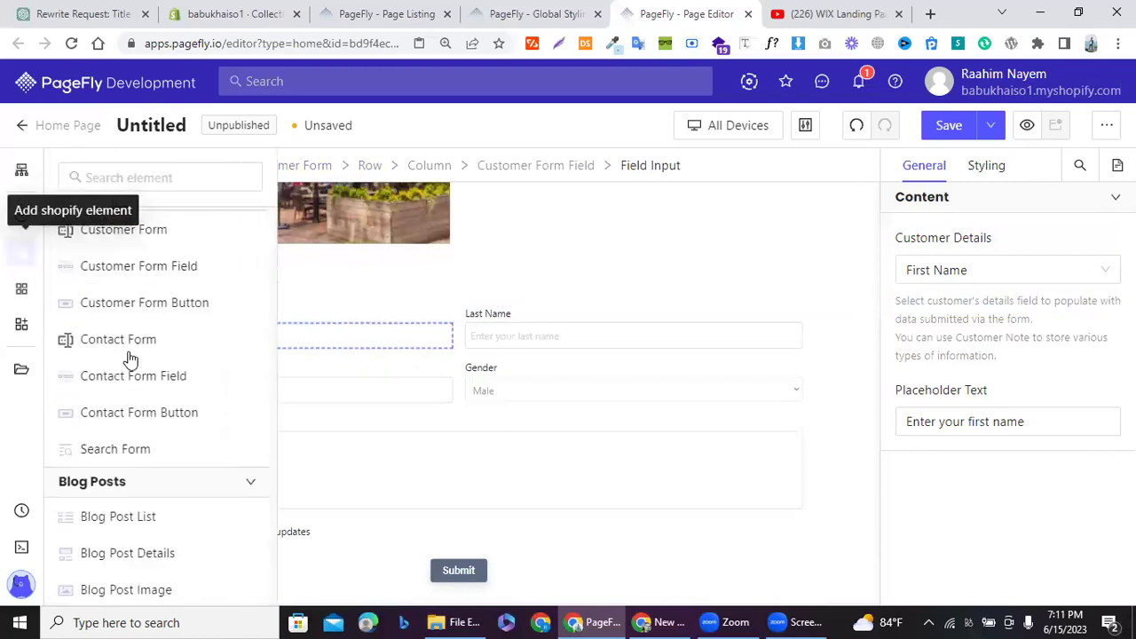
{"action": "left_click", "coordinate": [11, 259]}
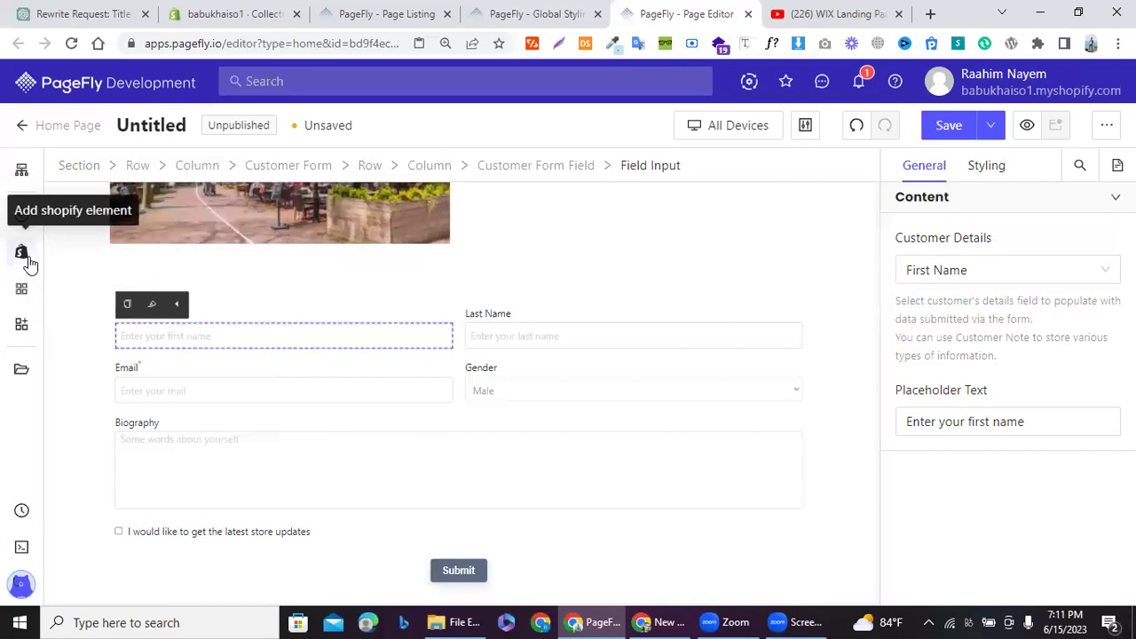
{"action": "left_click", "coordinate": [26, 259]}
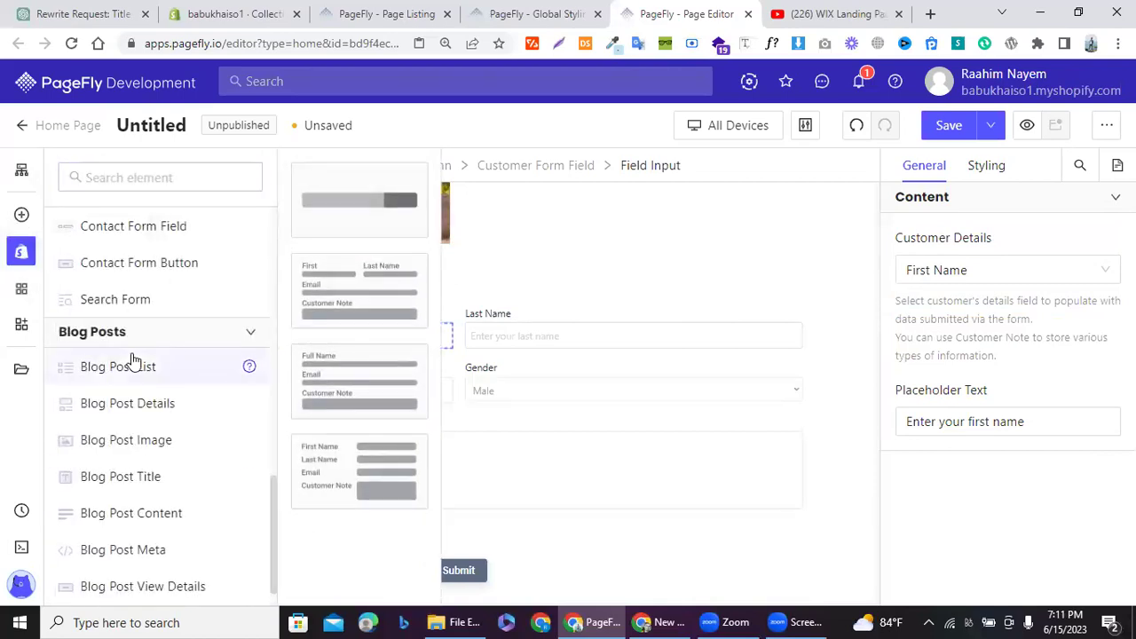
{"action": "mouse_move", "coordinate": [127, 365]}
{"action": "mouse_move", "coordinate": [341, 213]}
{"action": "left_mouse_down"}
{"action": "mouse_move", "coordinate": [461, 266]}
{"action": "mouse_move", "coordinate": [602, 394]}
{"action": "mouse_move", "coordinate": [602, 427]}
{"action": "mouse_move", "coordinate": [558, 527]}
{"action": "mouse_move", "coordinate": [517, 593]}
{"action": "mouse_move", "coordinate": [503, 590]}
{"action": "mouse_move", "coordinate": [510, 576]}
{"action": "left_mouse_up"}
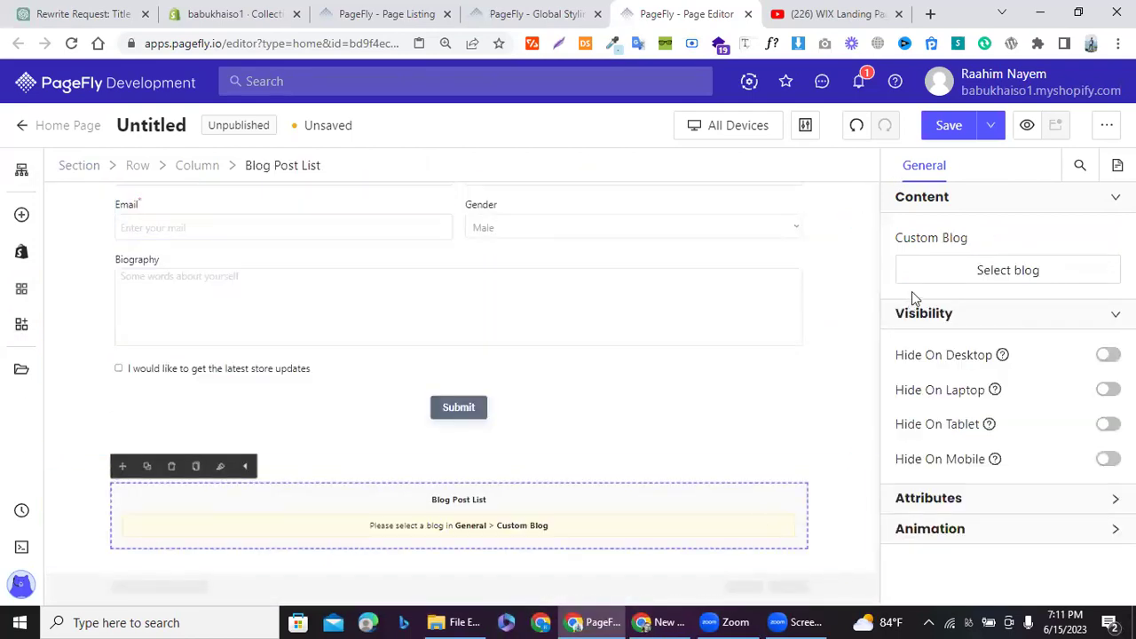
Step: Set the first "Create a beautiful blog that fits your style" entry as the Blog Post List's custom blog
{"action": "left_click", "coordinate": [931, 271]}
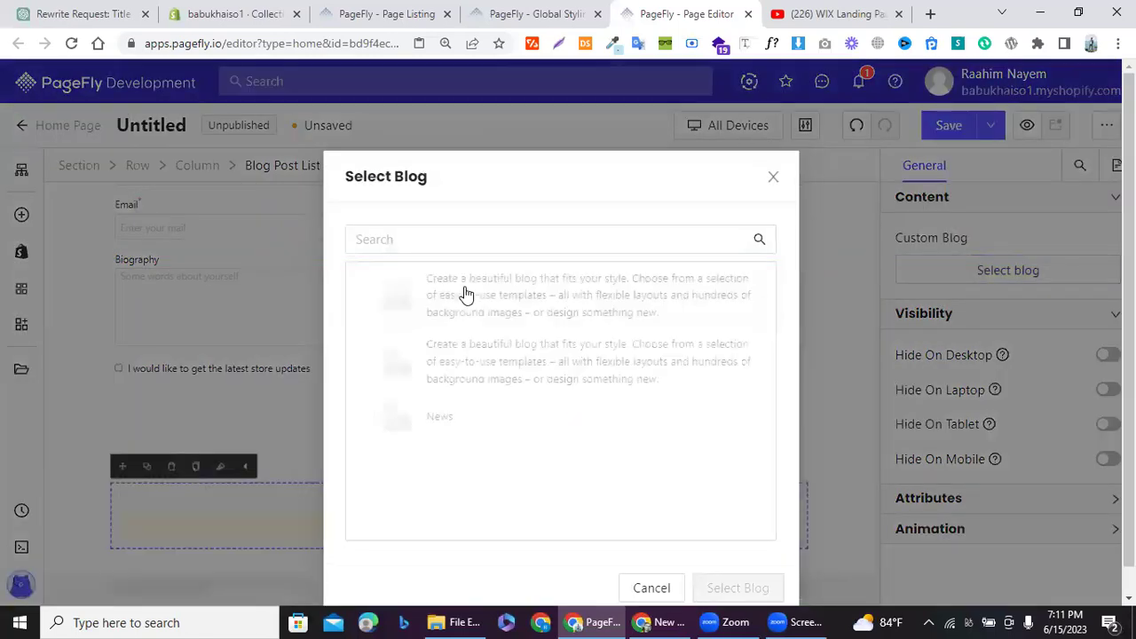
{"action": "left_click", "coordinate": [370, 300]}
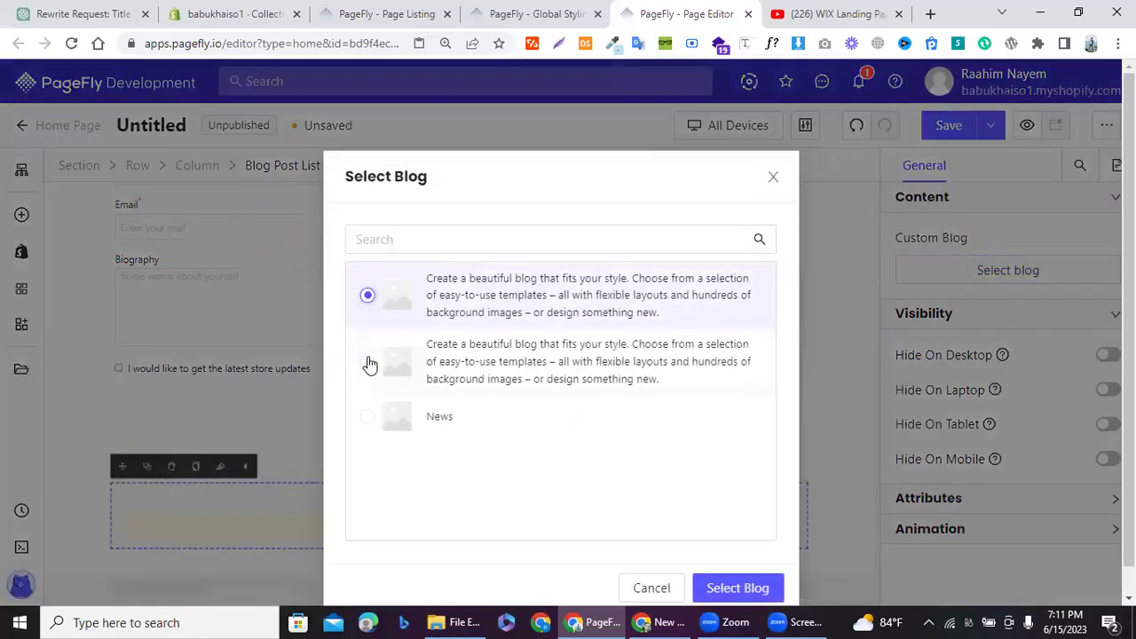
{"action": "left_click", "coordinate": [367, 362]}
{"action": "left_click", "coordinate": [370, 300]}
{"action": "left_click", "coordinate": [715, 589]}
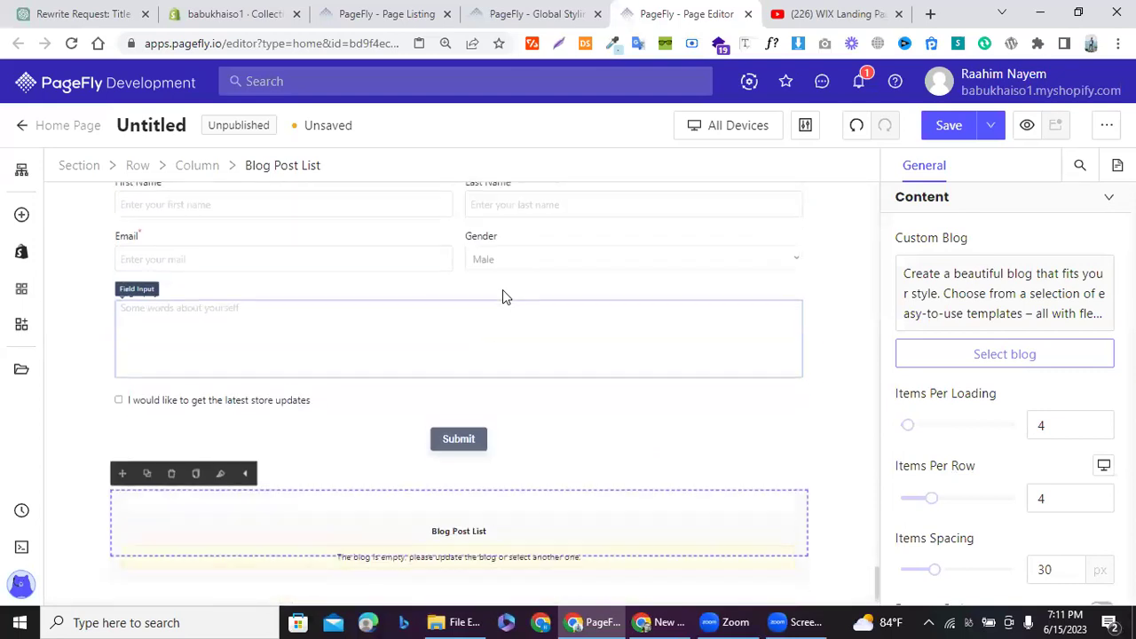
{"action": "left_click", "coordinate": [553, 532]}
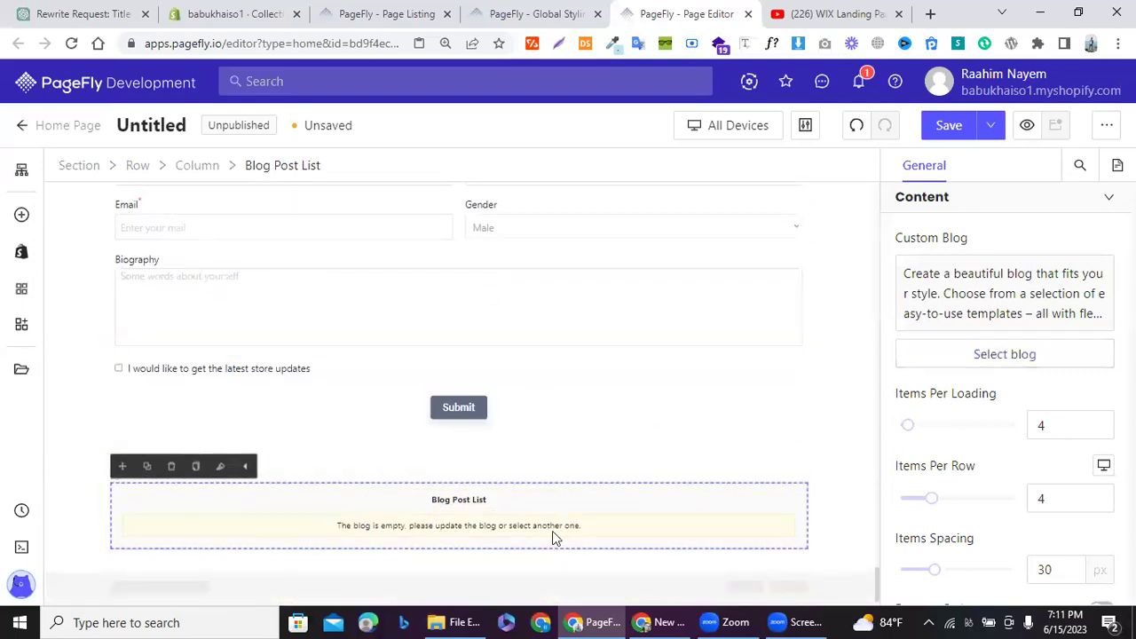
Step: Set the Blog Post List's custom blog to News
{"action": "left_click", "coordinate": [937, 360]}
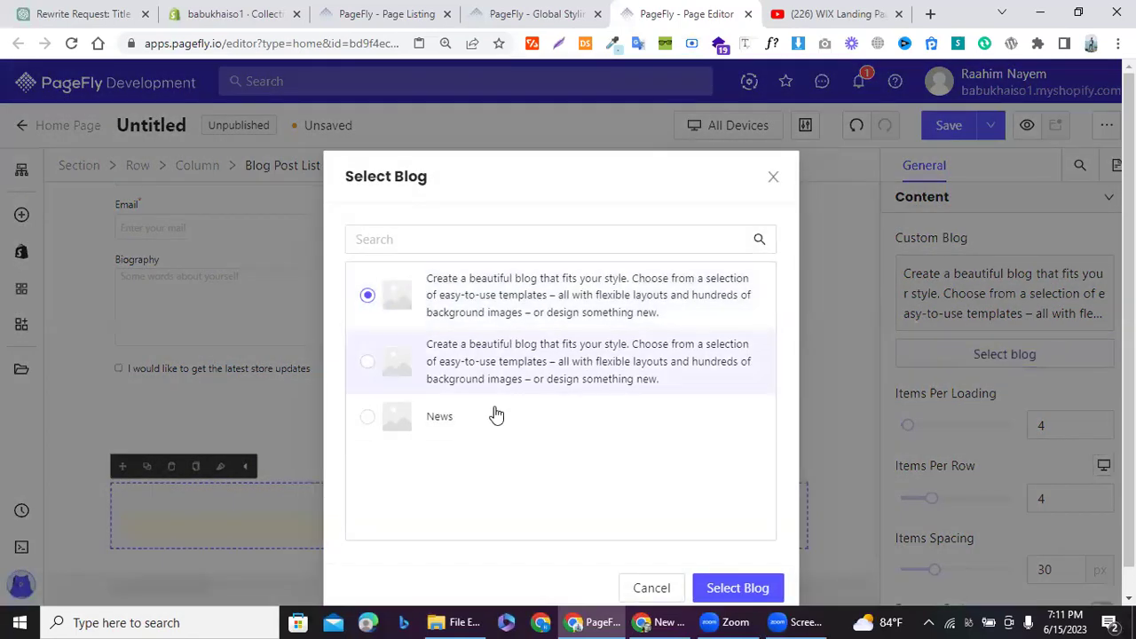
{"action": "left_click", "coordinate": [456, 424]}
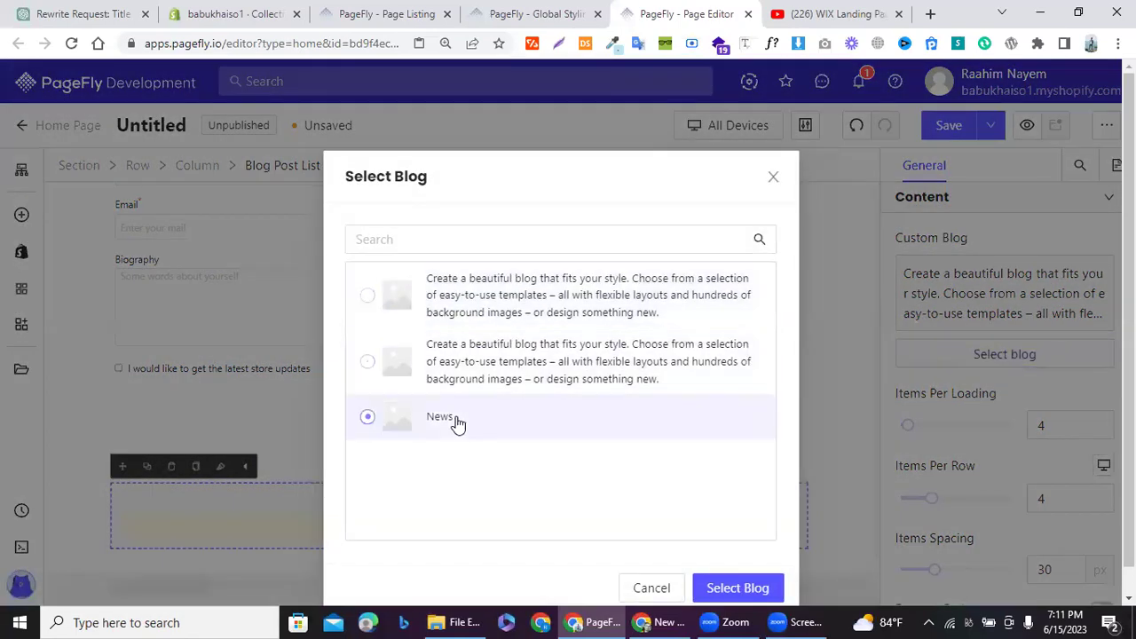
{"action": "left_click", "coordinate": [733, 590]}
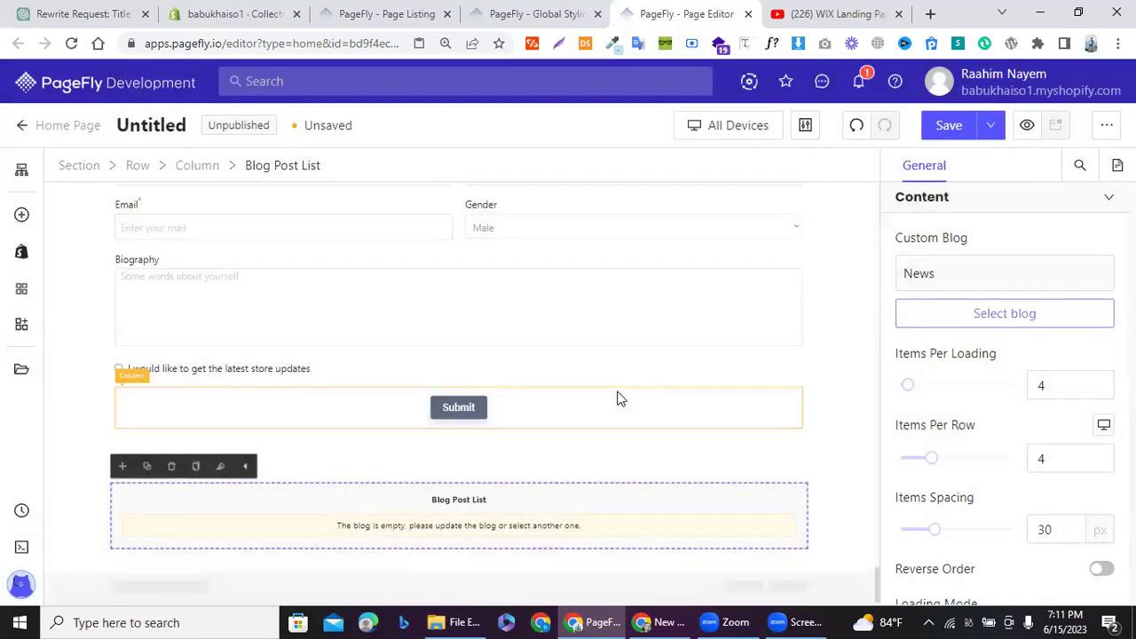
{"action": "scroll", "coordinate": [616, 398], "scroll_direction": "down", "scroll_amount": 2}
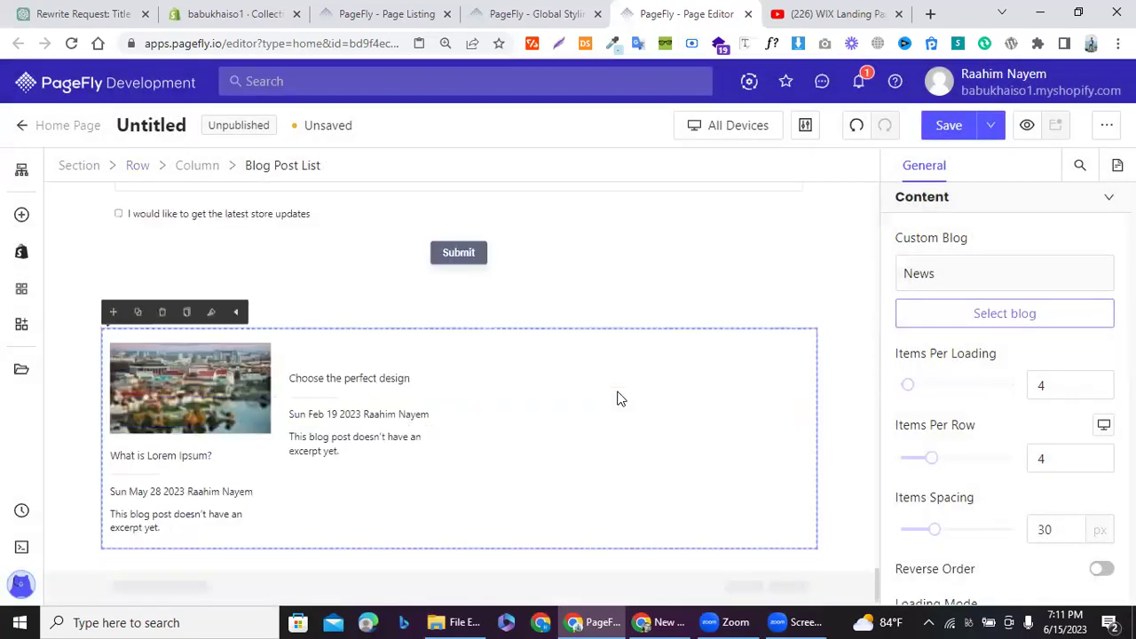
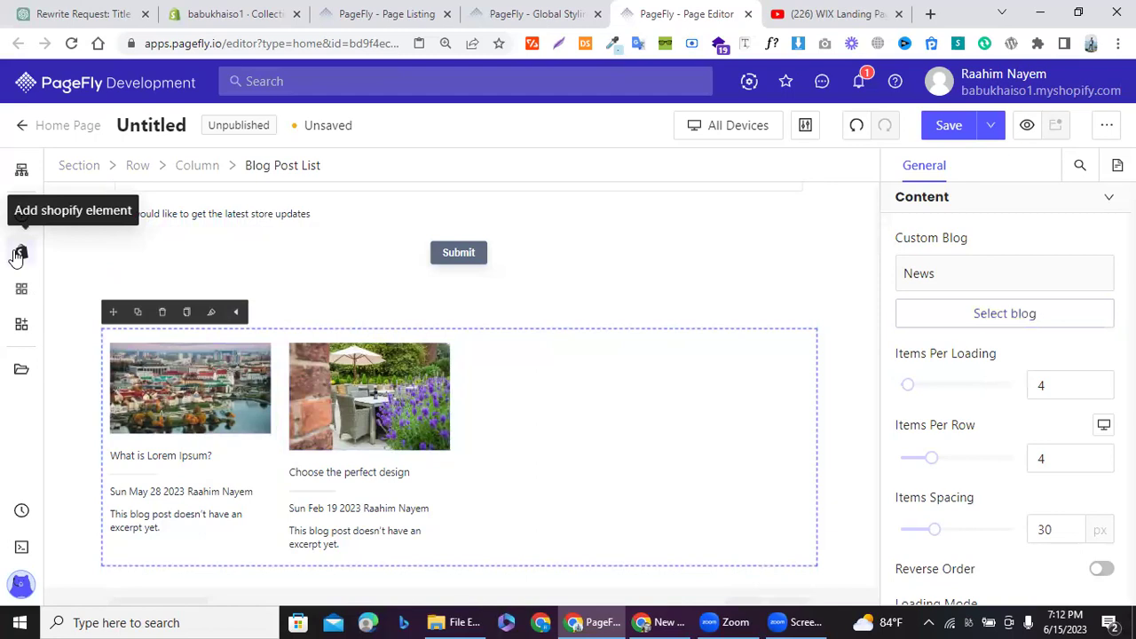
Step: Add a Blog Post Details block below the blog post list and set its custom blog post to "Choose the perfect design"
{"action": "left_click", "coordinate": [20, 255]}
{"action": "mouse_move", "coordinate": [109, 381]}
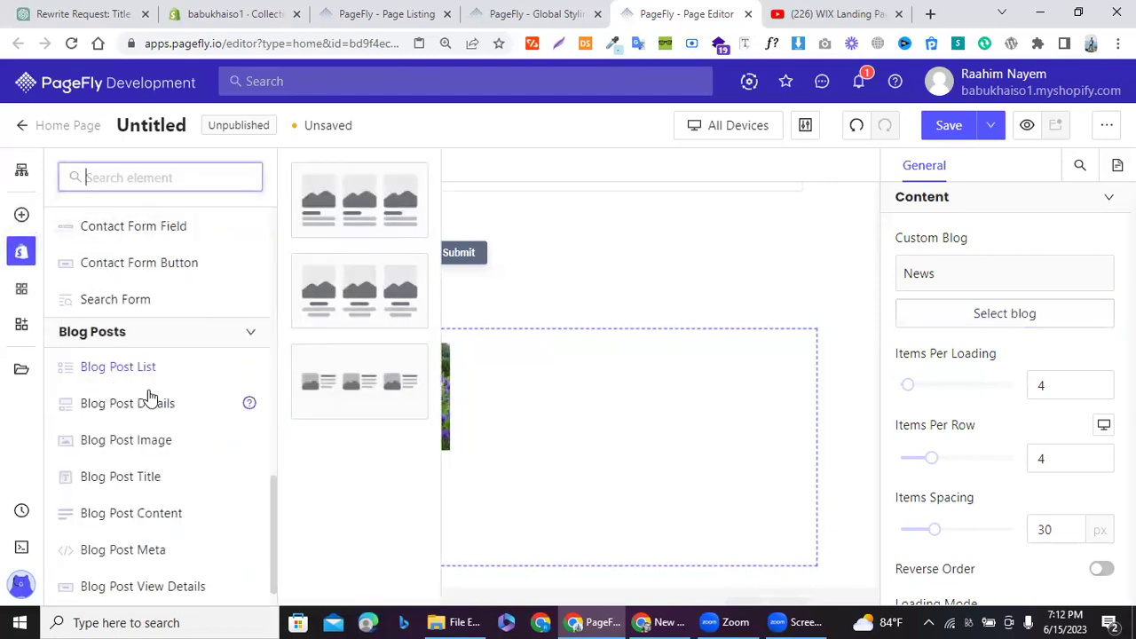
{"action": "mouse_move", "coordinate": [149, 397]}
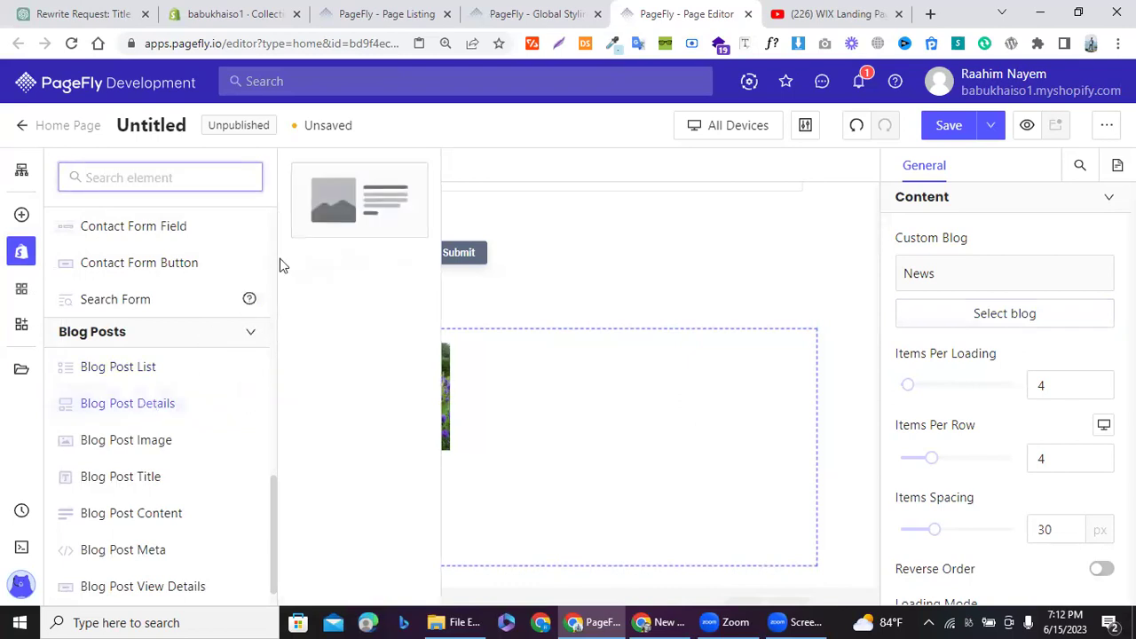
{"action": "left_click_drag", "start_coordinate": [390, 220], "coordinate": [507, 577]}
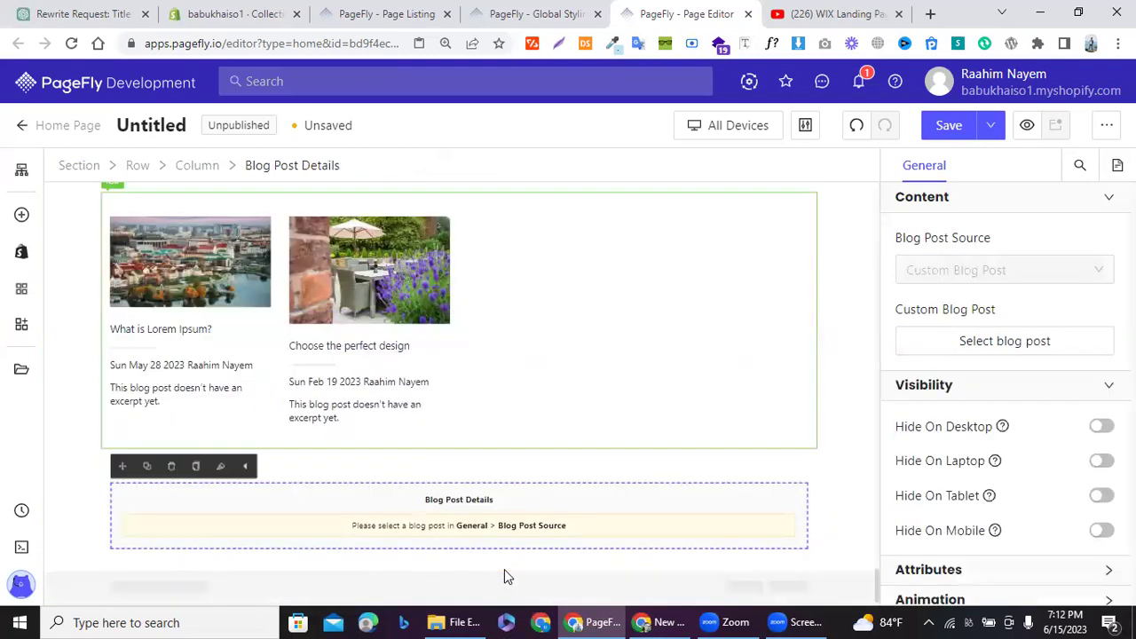
{"action": "left_click", "coordinate": [964, 343]}
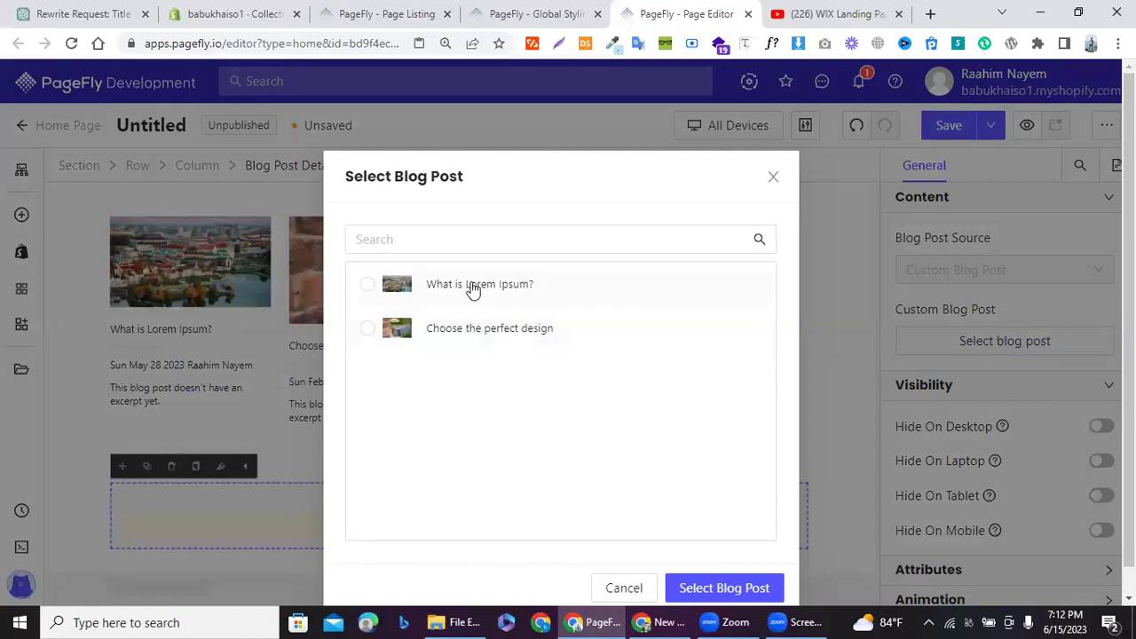
{"action": "left_click", "coordinate": [461, 336]}
{"action": "left_click", "coordinate": [689, 589]}
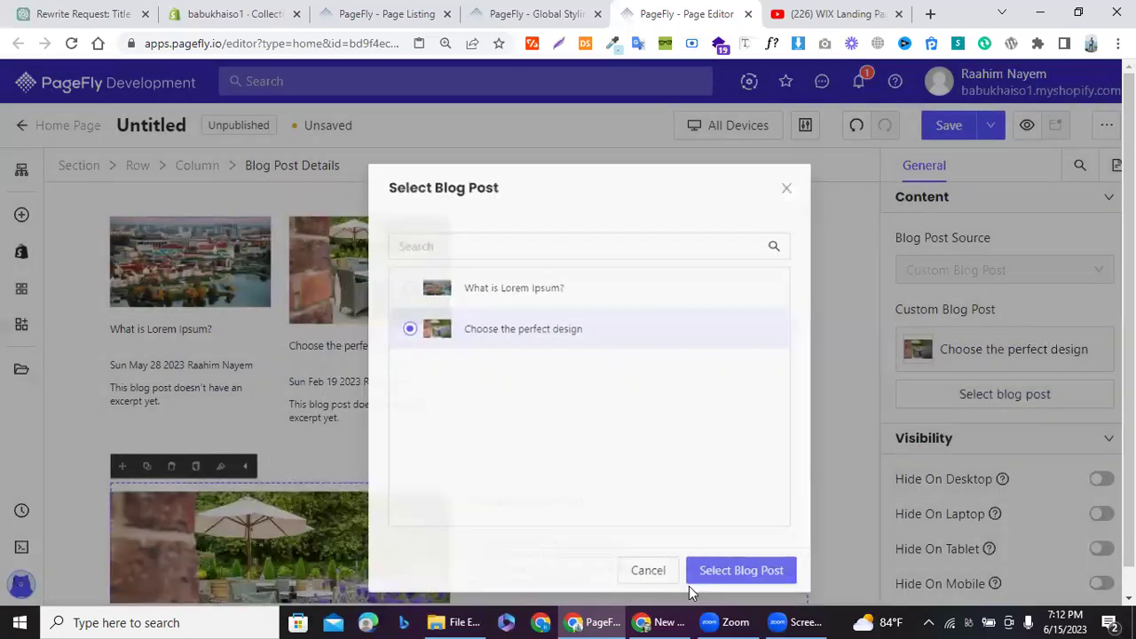
Step: Review the page's product, collection, form and blog sections, and inspect the image settings of the Blog Post Details block
{"action": "scroll", "coordinate": [431, 275], "scroll_direction": "up", "scroll_amount": 10}
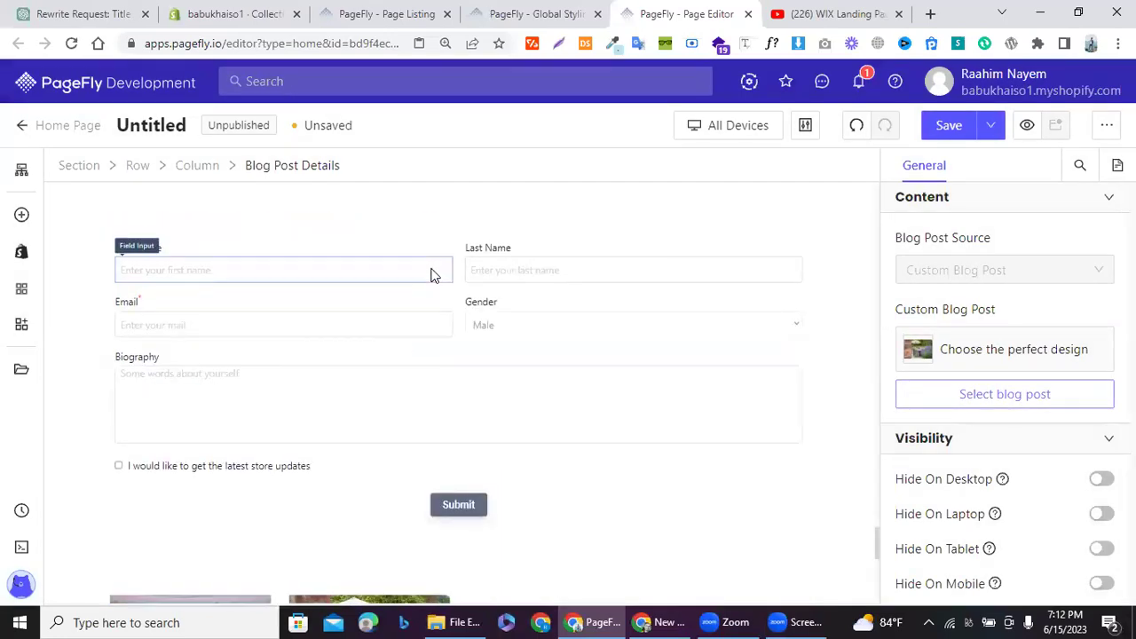
{"action": "scroll", "coordinate": [431, 275], "scroll_direction": "up", "scroll_amount": 4}
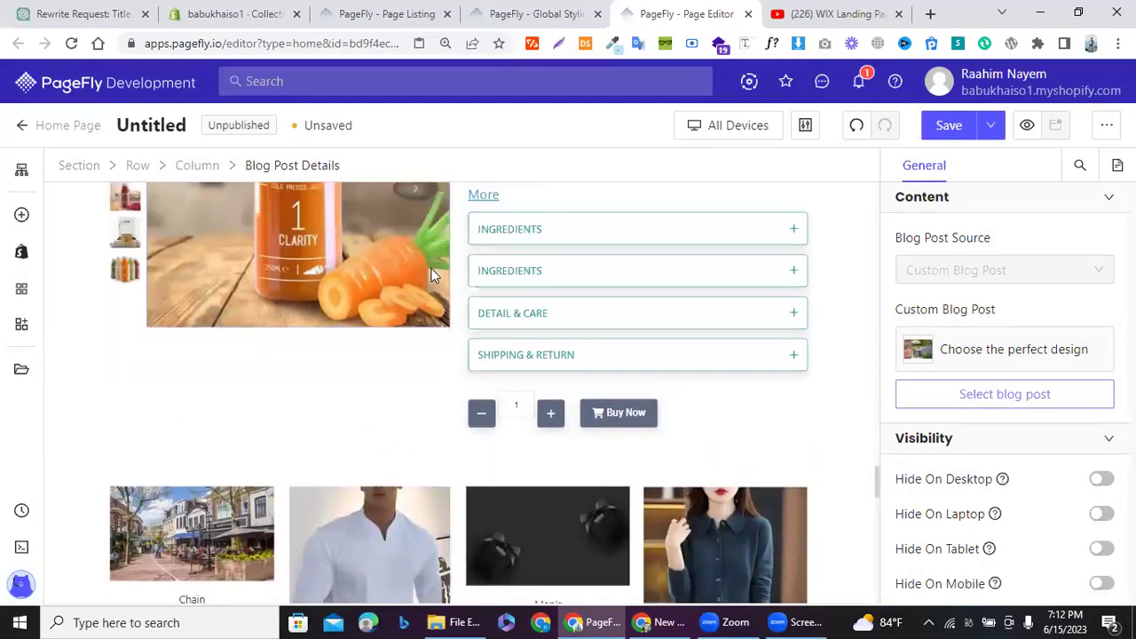
{"action": "right_click", "coordinate": [523, 294]}
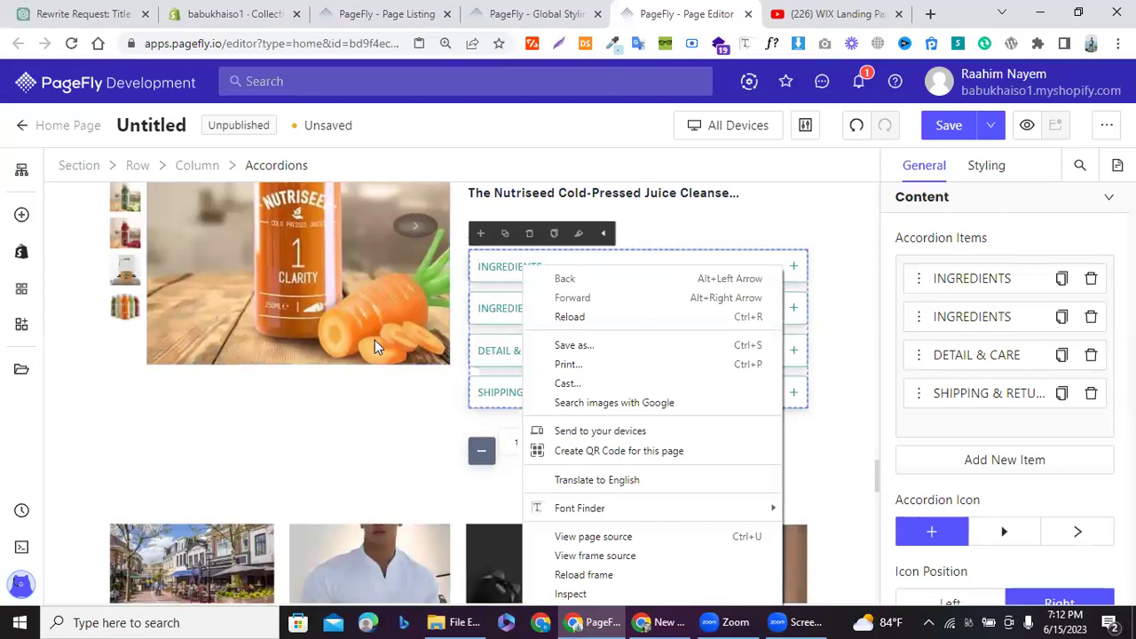
{"action": "scroll", "coordinate": [374, 340], "scroll_direction": "down", "scroll_amount": 8}
{"action": "left_click", "coordinate": [314, 363]}
{"action": "scroll", "coordinate": [314, 363], "scroll_direction": "up", "scroll_amount": 3}
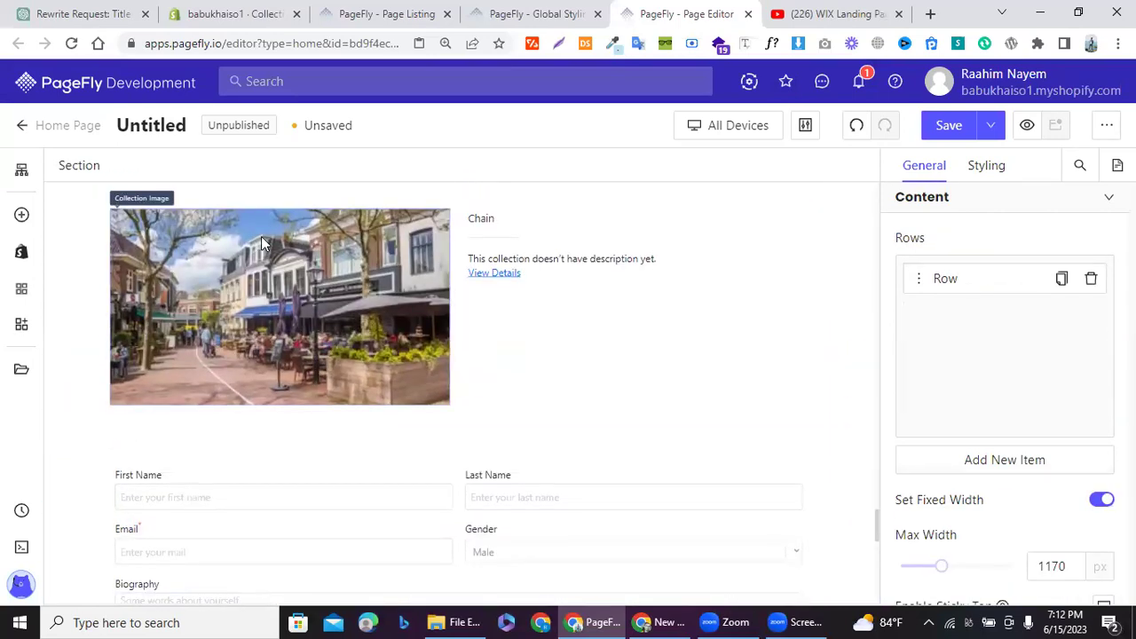
{"action": "scroll", "coordinate": [130, 228], "scroll_direction": "down", "scroll_amount": 5}
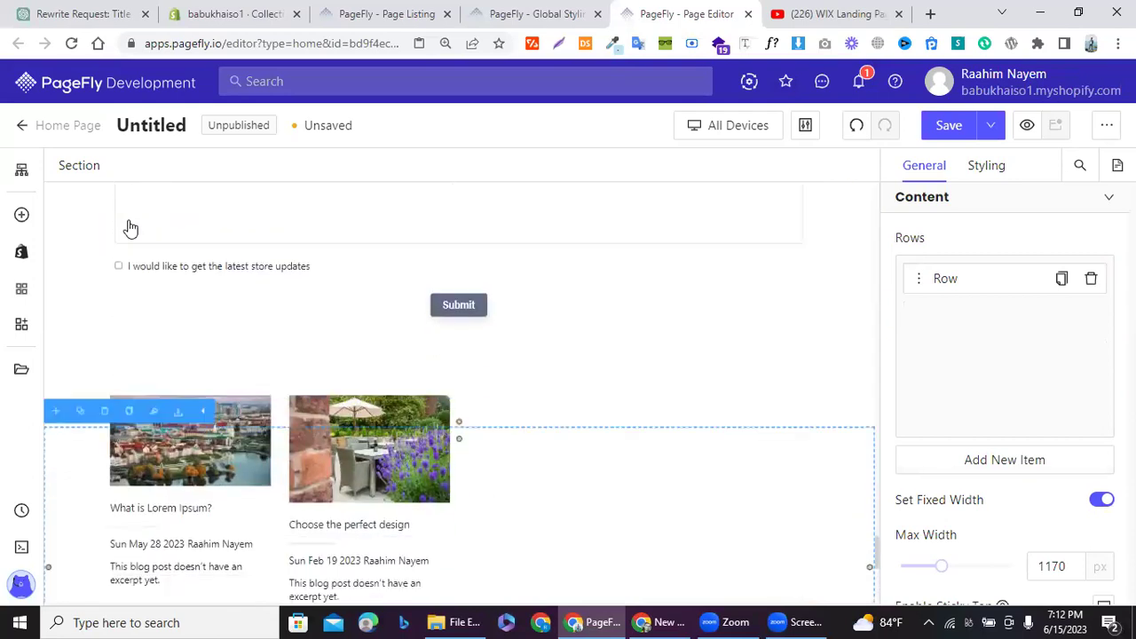
{"action": "scroll", "coordinate": [129, 229], "scroll_direction": "down", "scroll_amount": 4}
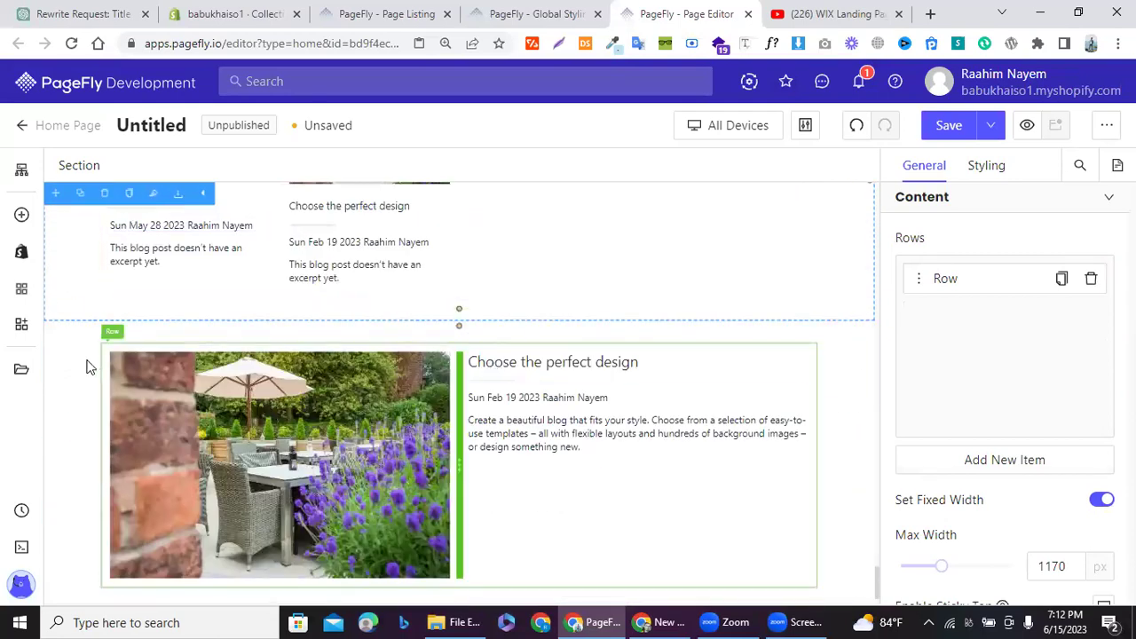
{"action": "left_click", "coordinate": [238, 433]}
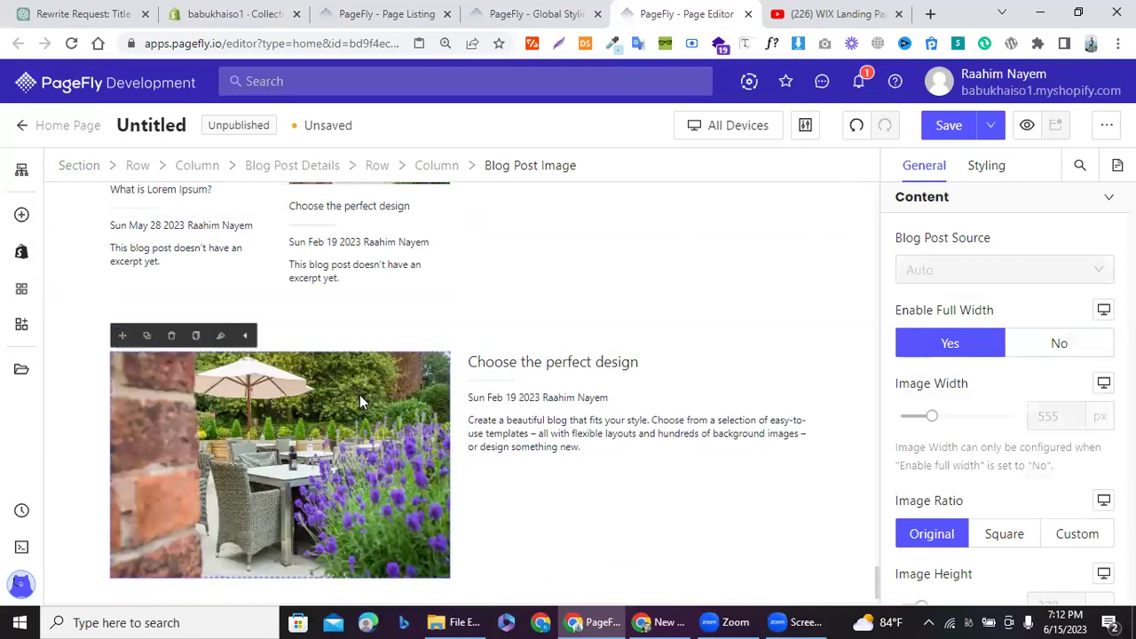
{"action": "scroll", "coordinate": [360, 401], "scroll_direction": "down", "scroll_amount": 1}
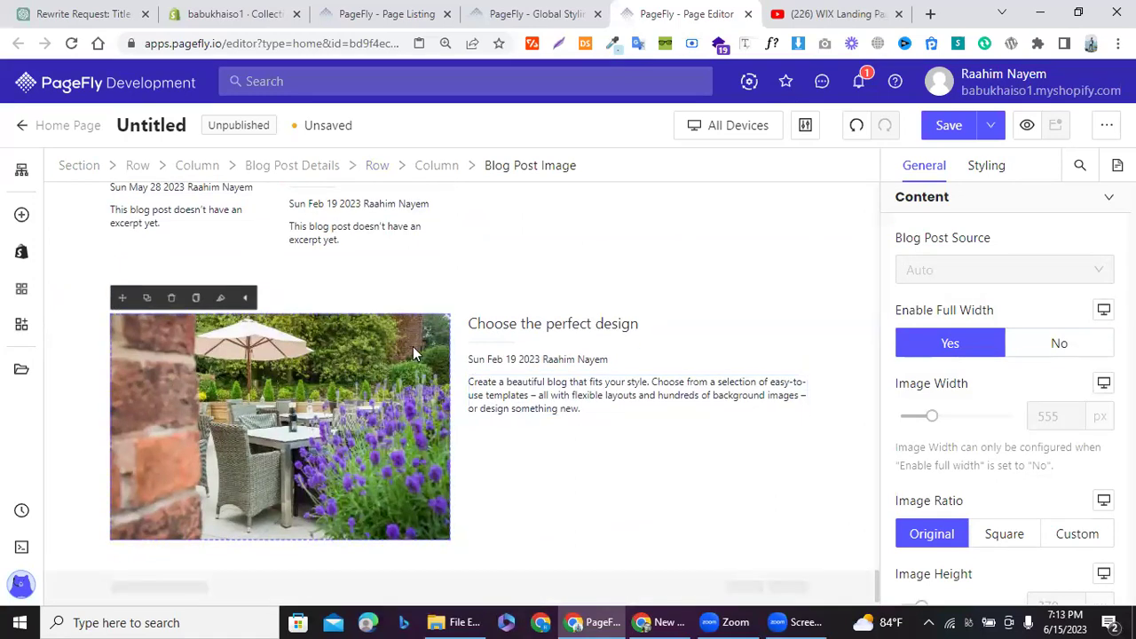
Step: Look through the Shopify element library's Blog Posts and Product groups, and collapse the Product group
{"action": "left_click", "coordinate": [24, 180]}
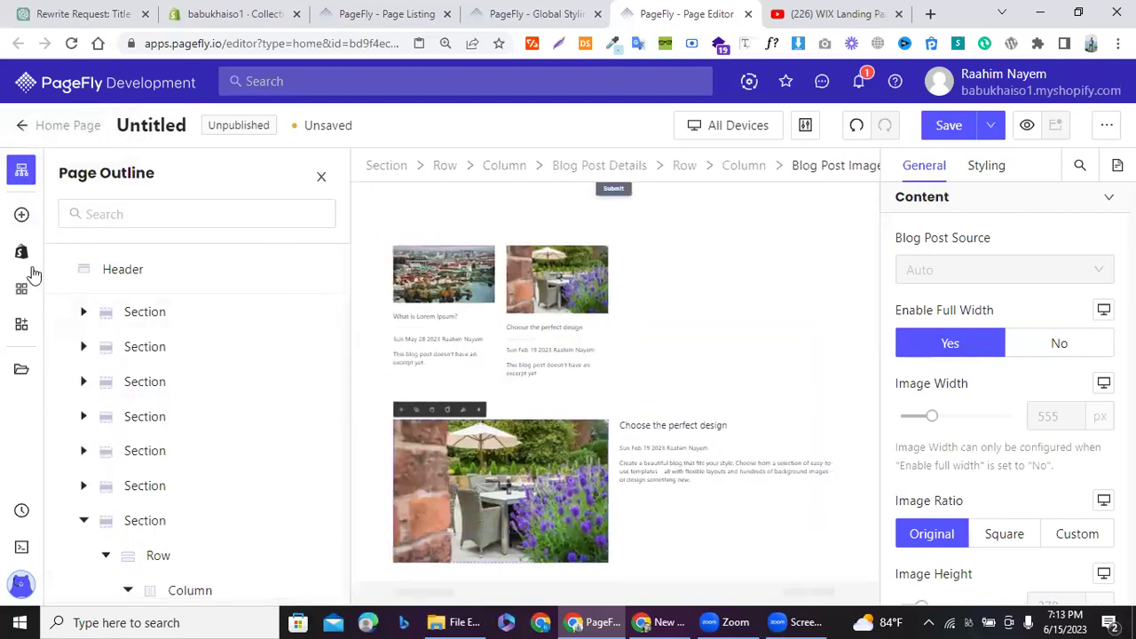
{"action": "left_click", "coordinate": [31, 260]}
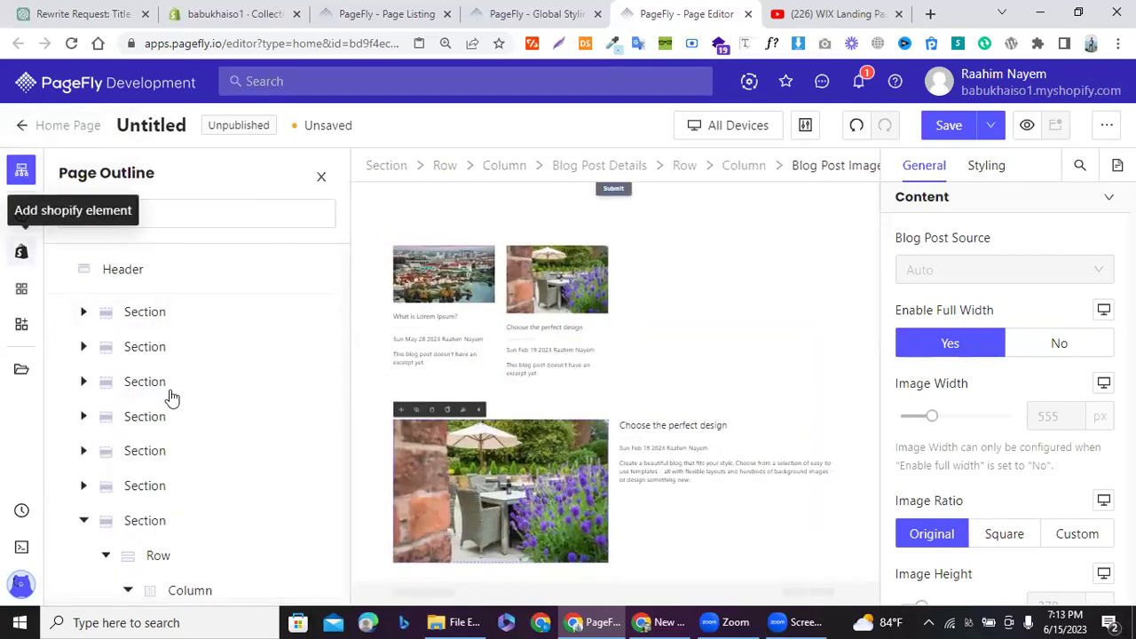
{"action": "scroll", "coordinate": [197, 424], "scroll_direction": "down", "scroll_amount": 1}
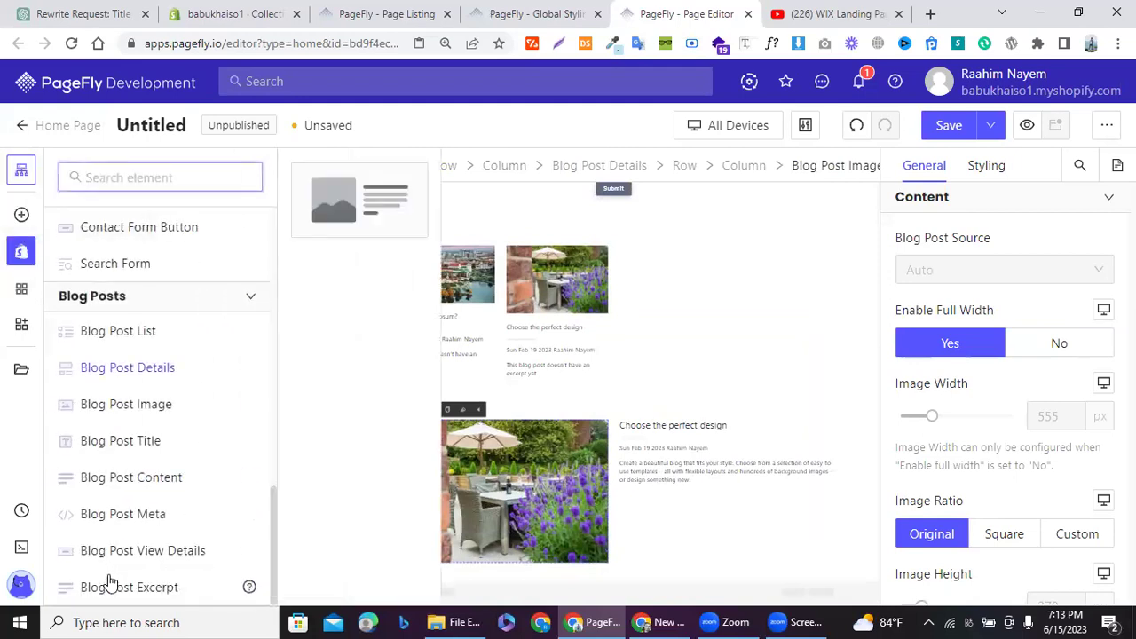
{"action": "scroll", "coordinate": [135, 328], "scroll_direction": "down", "scroll_amount": 3}
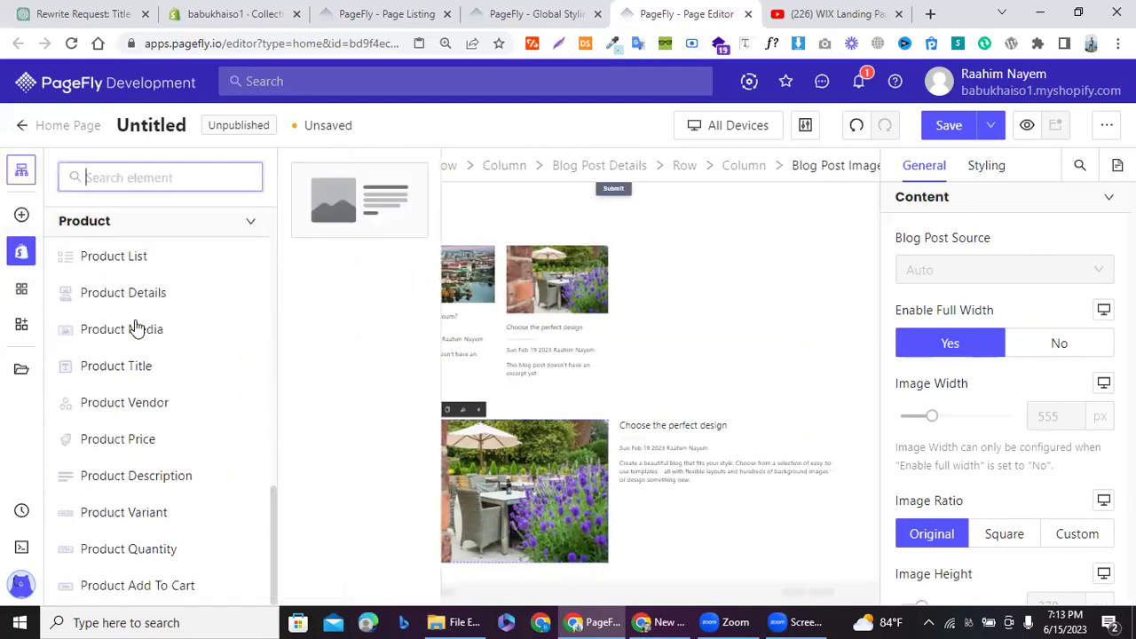
{"action": "left_click", "coordinate": [250, 221]}
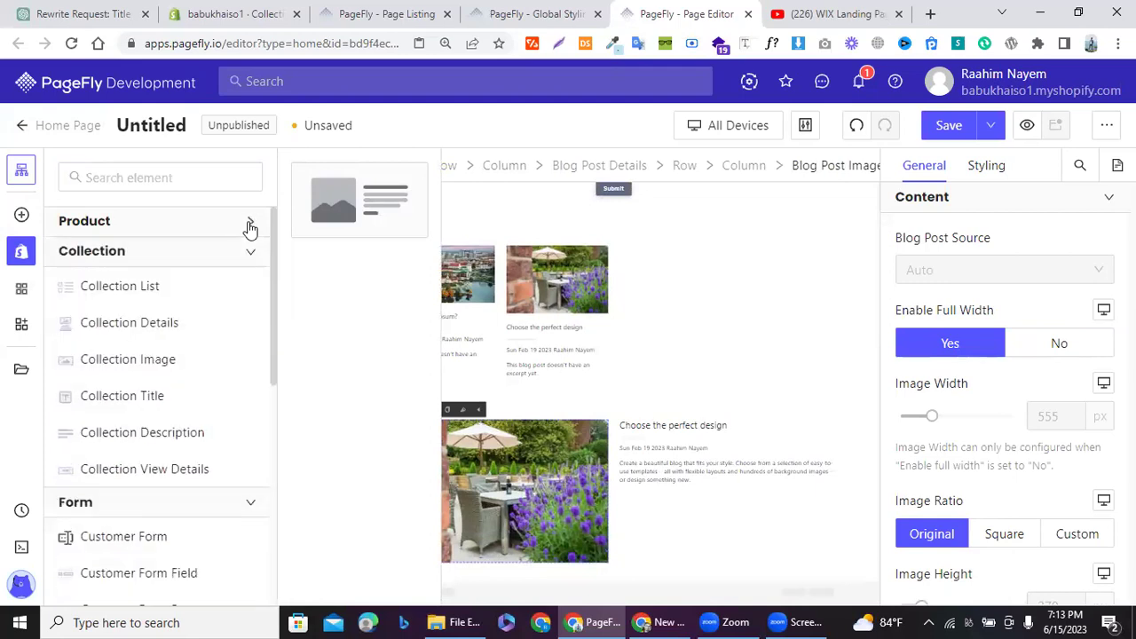
Step: Dismiss the page title prompt without saving and enable Auto Save for the page
{"action": "left_click", "coordinate": [944, 128]}
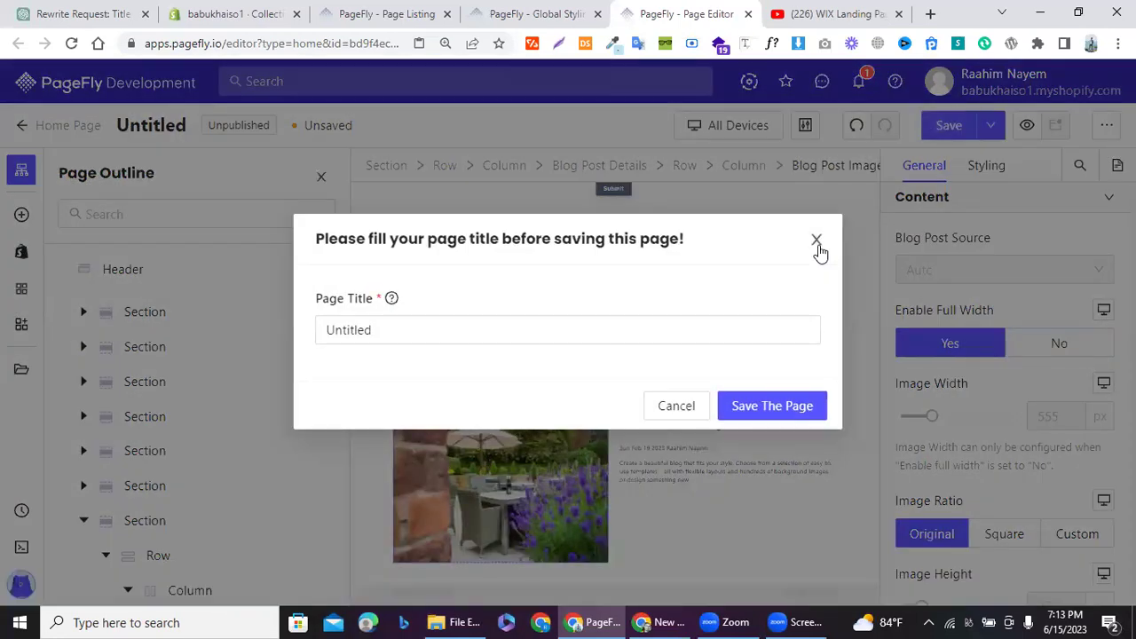
{"action": "left_click", "coordinate": [817, 242]}
{"action": "left_click", "coordinate": [804, 125]}
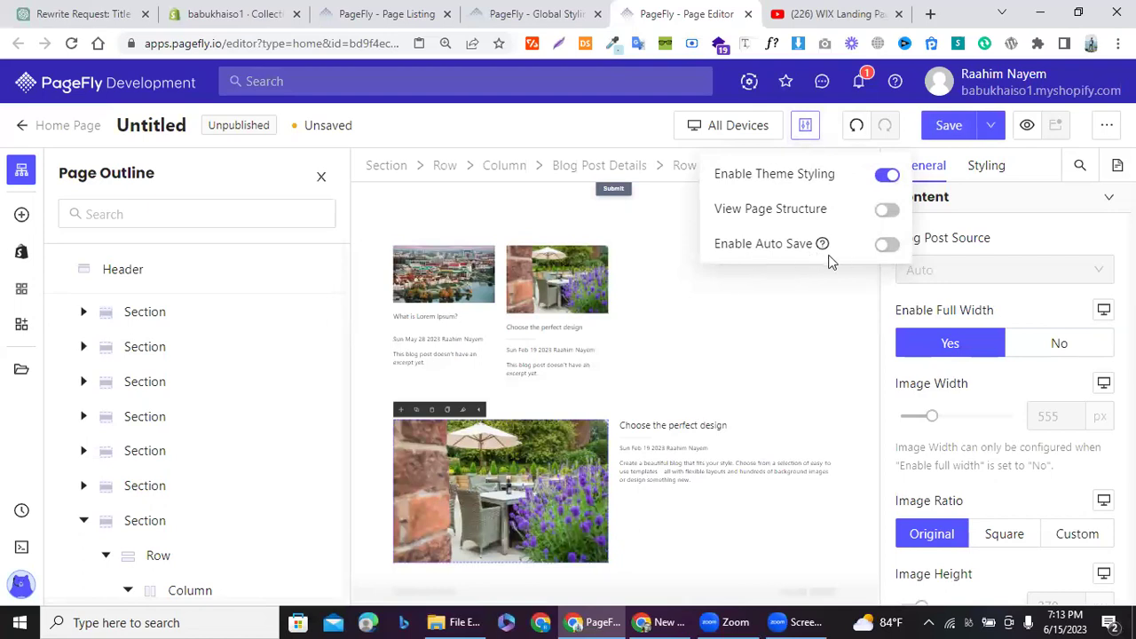
{"action": "left_click", "coordinate": [888, 252]}
{"action": "left_click", "coordinate": [878, 245]}
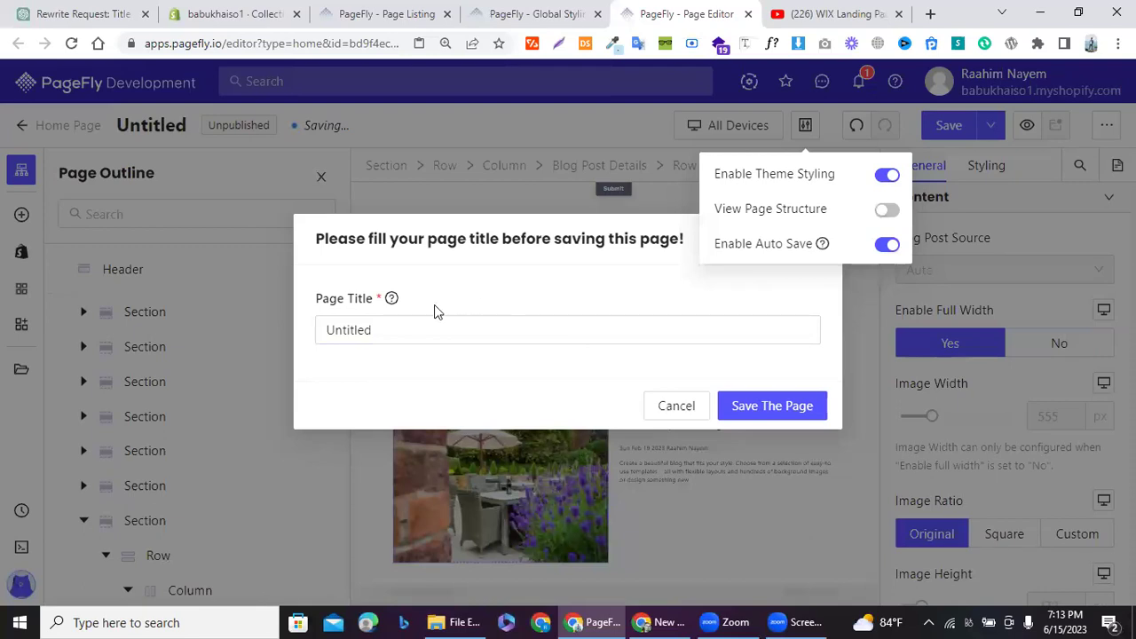
Step: Title the page "cmbd 195", save it and acknowledge the save notice
{"action": "double_click", "coordinate": [350, 329]}
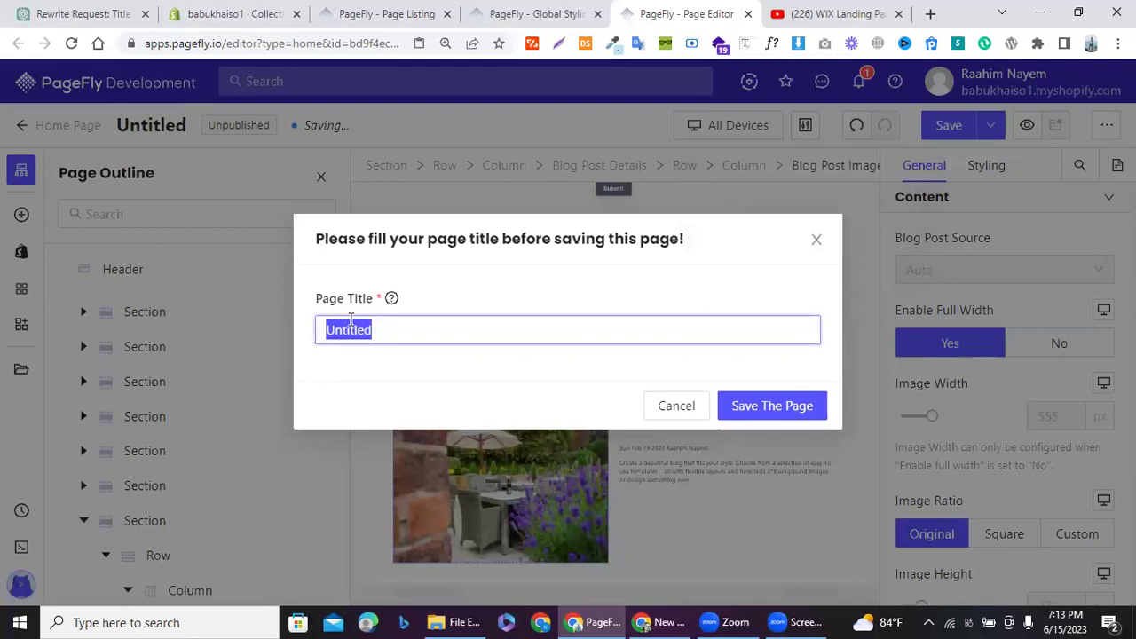
{"action": "key", "text": "BackSpace"}
{"action": "type", "text": "cmbd 1"}
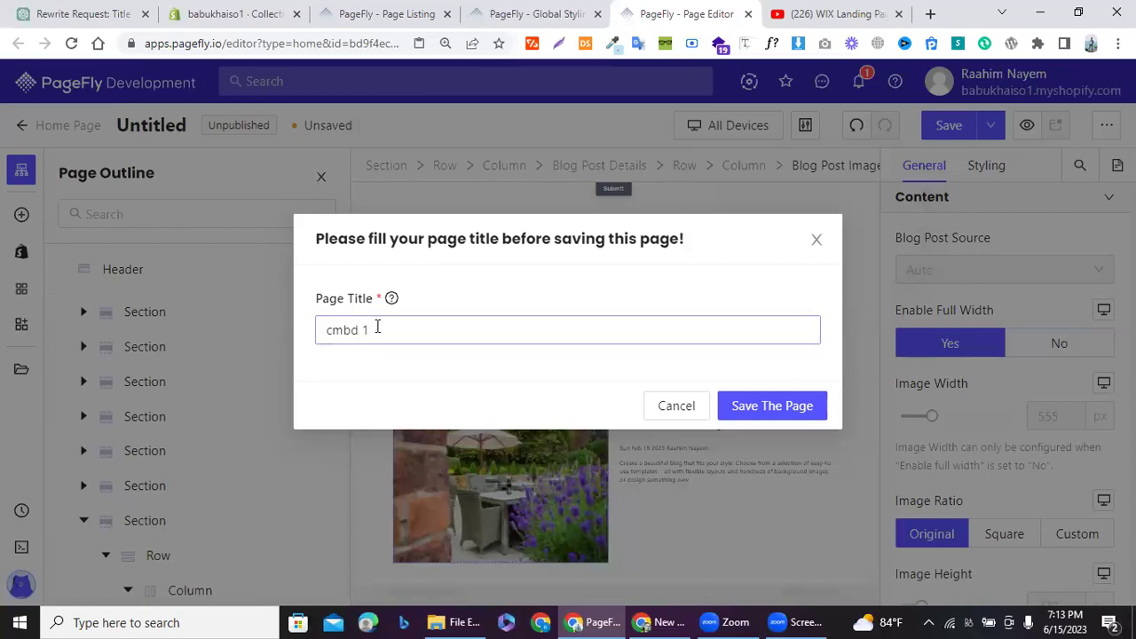
{"action": "left_click", "coordinate": [377, 324]}
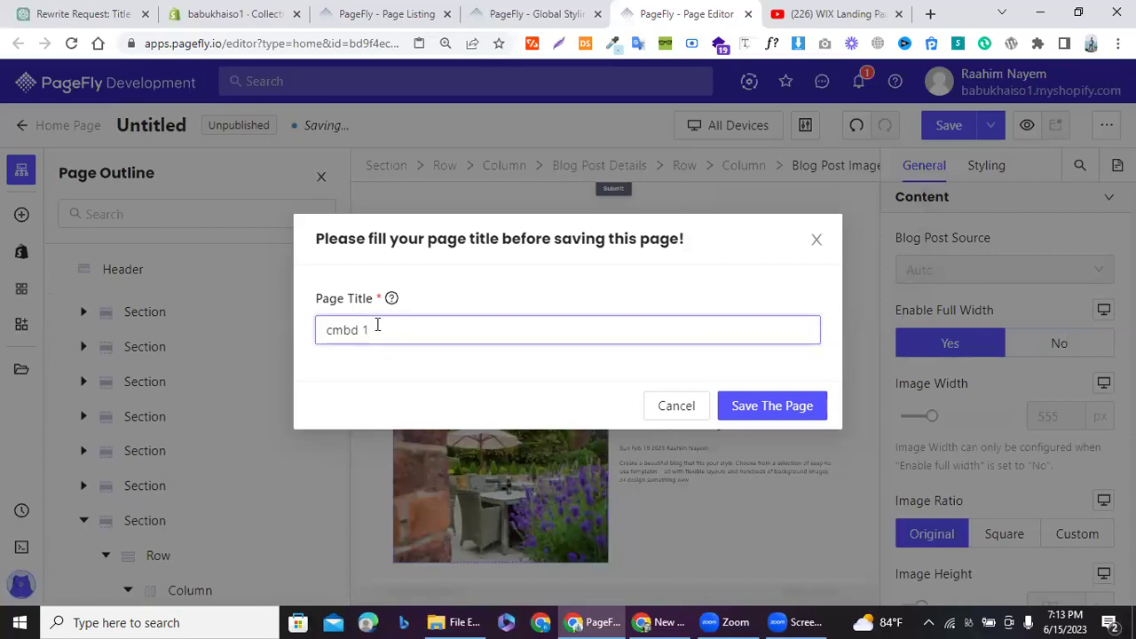
{"action": "type", "text": "95"}
{"action": "left_click", "coordinate": [758, 408]}
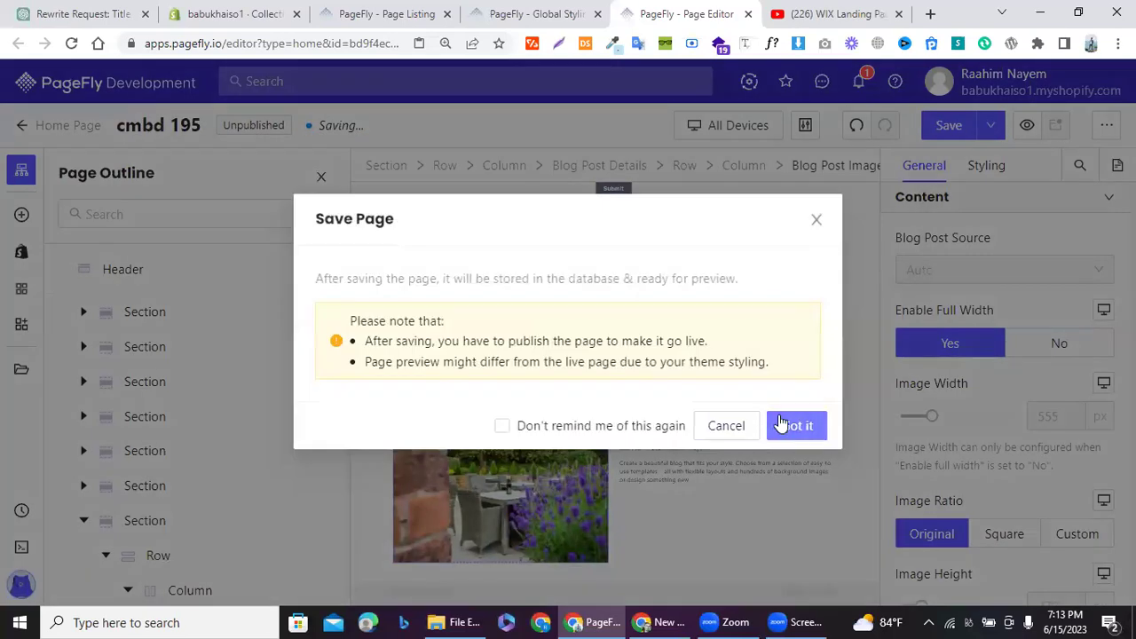
{"action": "left_click", "coordinate": [781, 423]}
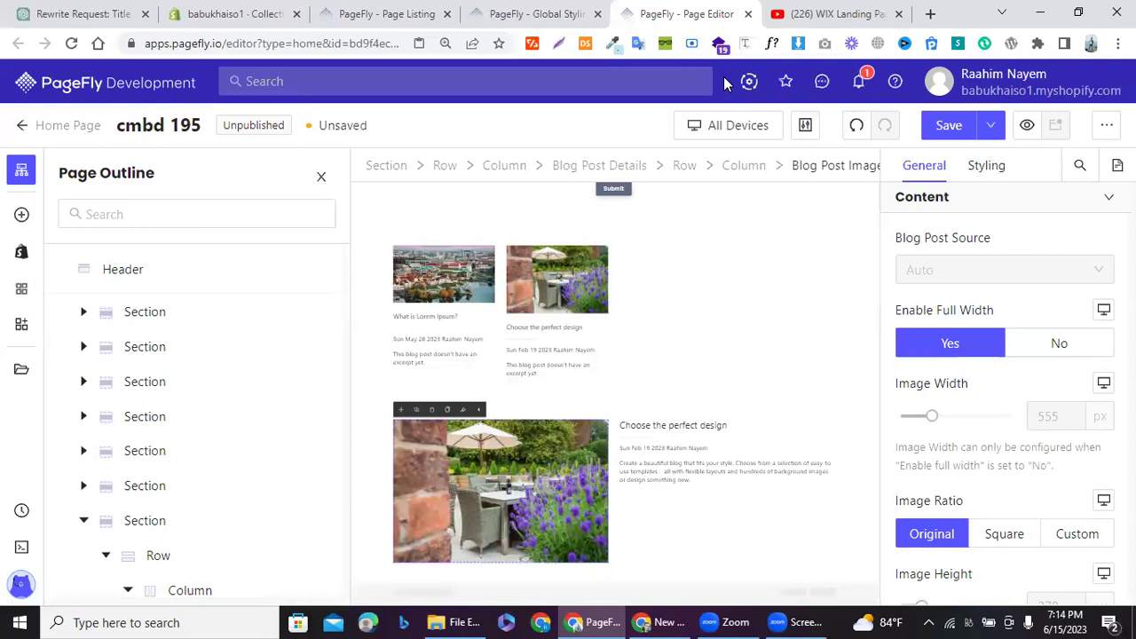
Step: Save the cmbd 195 page again and return to its hero section
{"action": "scroll", "coordinate": [845, 230], "scroll_direction": "up", "scroll_amount": 5}
{"action": "scroll", "coordinate": [847, 235], "scroll_direction": "up", "scroll_amount": 10}
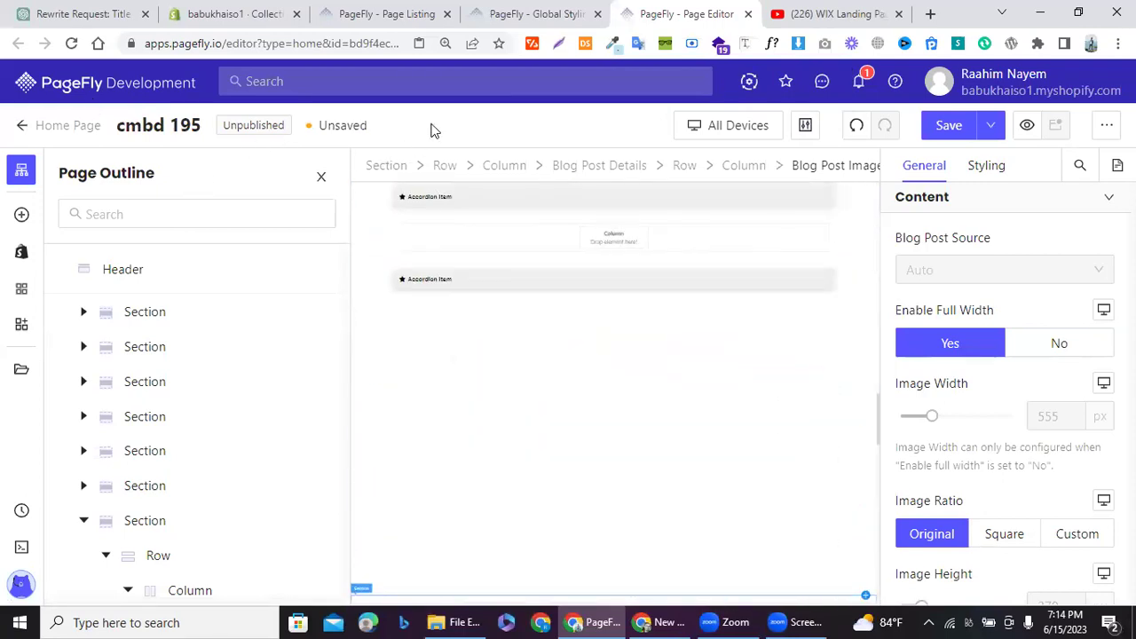
{"action": "key", "text": "ctrl+s"}
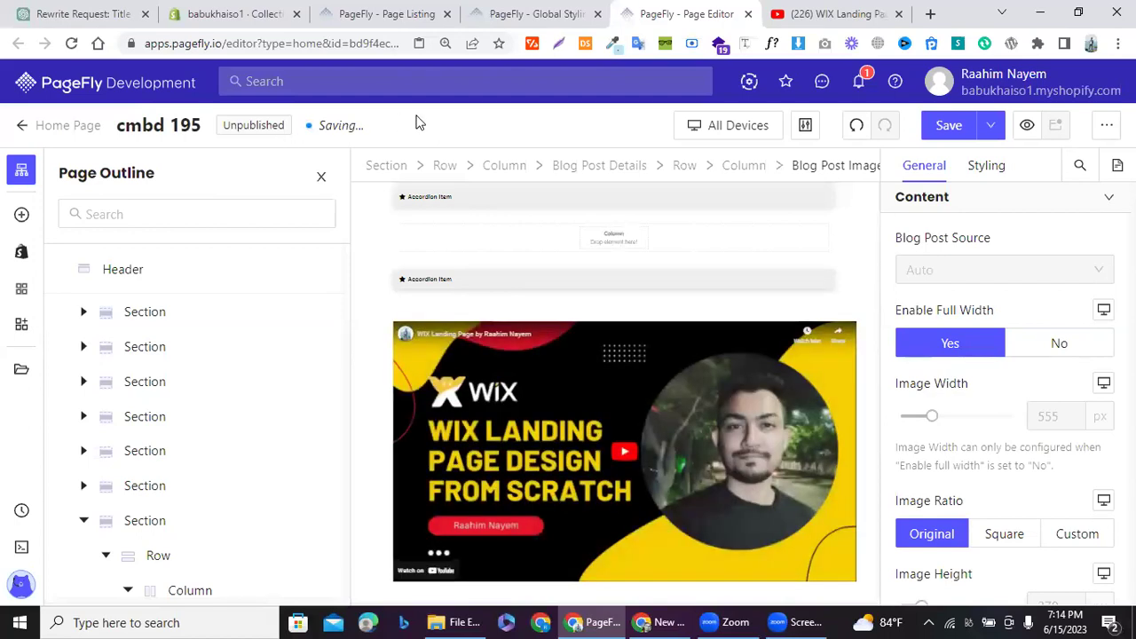
{"action": "scroll", "coordinate": [520, 241], "scroll_direction": "up", "scroll_amount": 10}
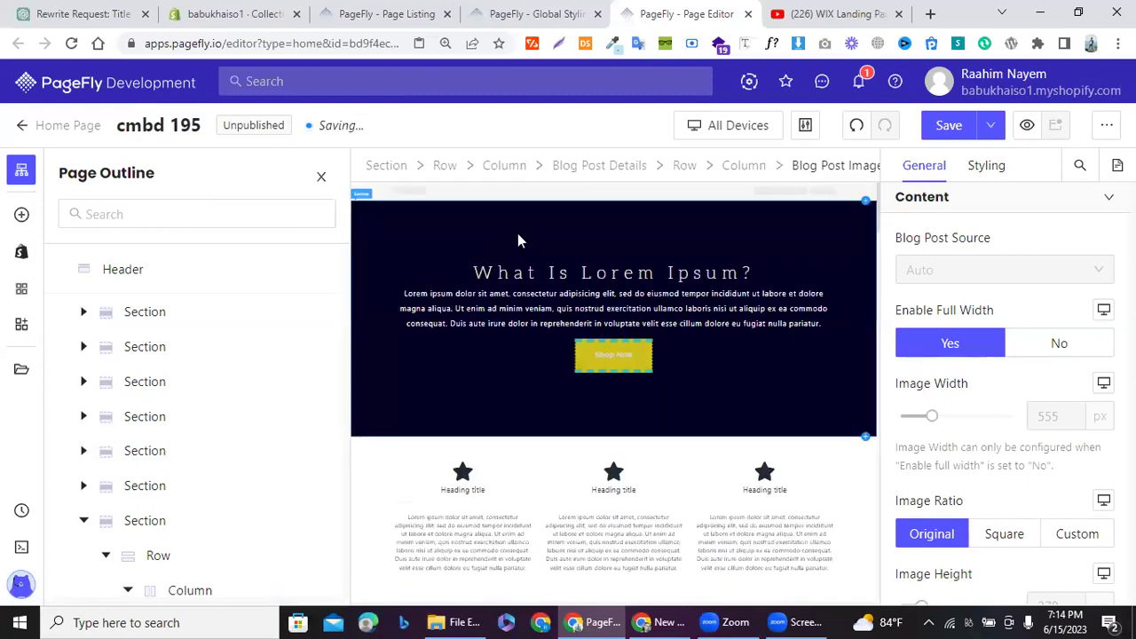
Step: Look through the Home Pages listing and the Global Styling font families, and return to the cmbd 195 page editor
{"action": "left_click", "coordinate": [397, 9]}
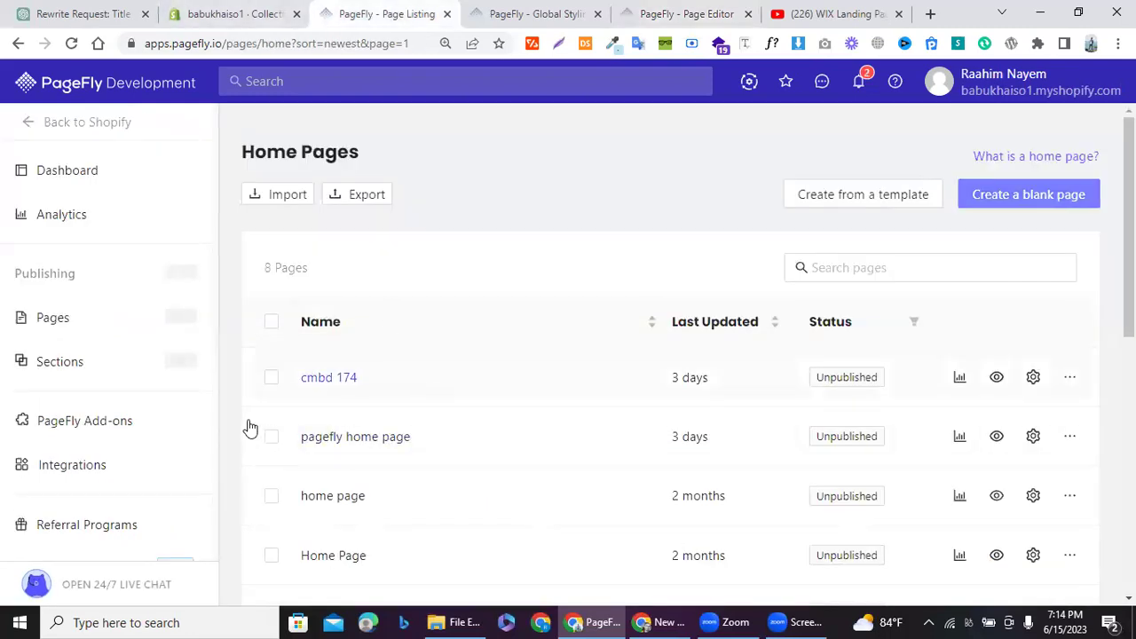
{"action": "scroll", "coordinate": [312, 411], "scroll_direction": "down", "scroll_amount": 4}
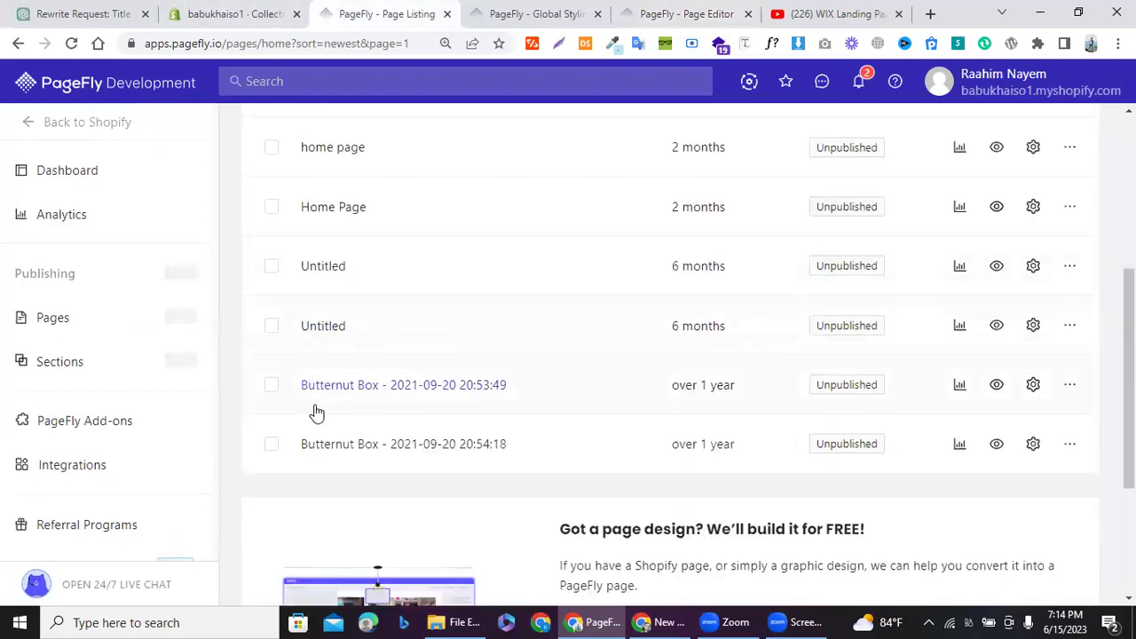
{"action": "scroll", "coordinate": [385, 362], "scroll_direction": "down", "scroll_amount": 2}
{"action": "scroll", "coordinate": [385, 362], "scroll_direction": "up", "scroll_amount": 6}
{"action": "scroll", "coordinate": [385, 362], "scroll_direction": "down", "scroll_amount": 1}
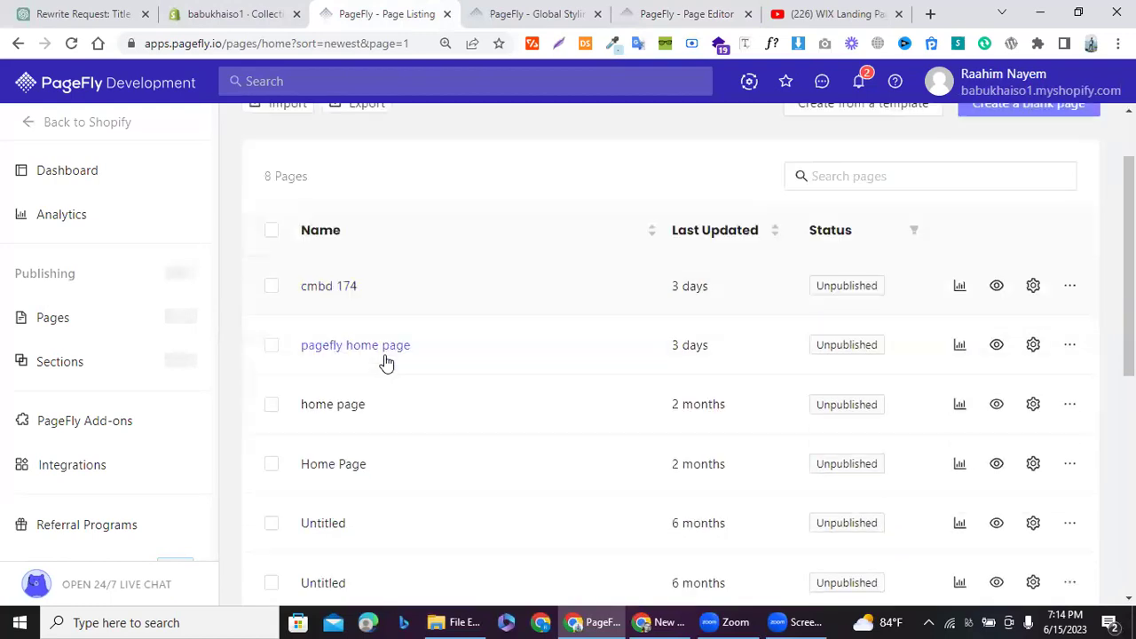
{"action": "scroll", "coordinate": [386, 362], "scroll_direction": "down", "scroll_amount": 1}
{"action": "scroll", "coordinate": [393, 211], "scroll_direction": "up", "scroll_amount": 2}
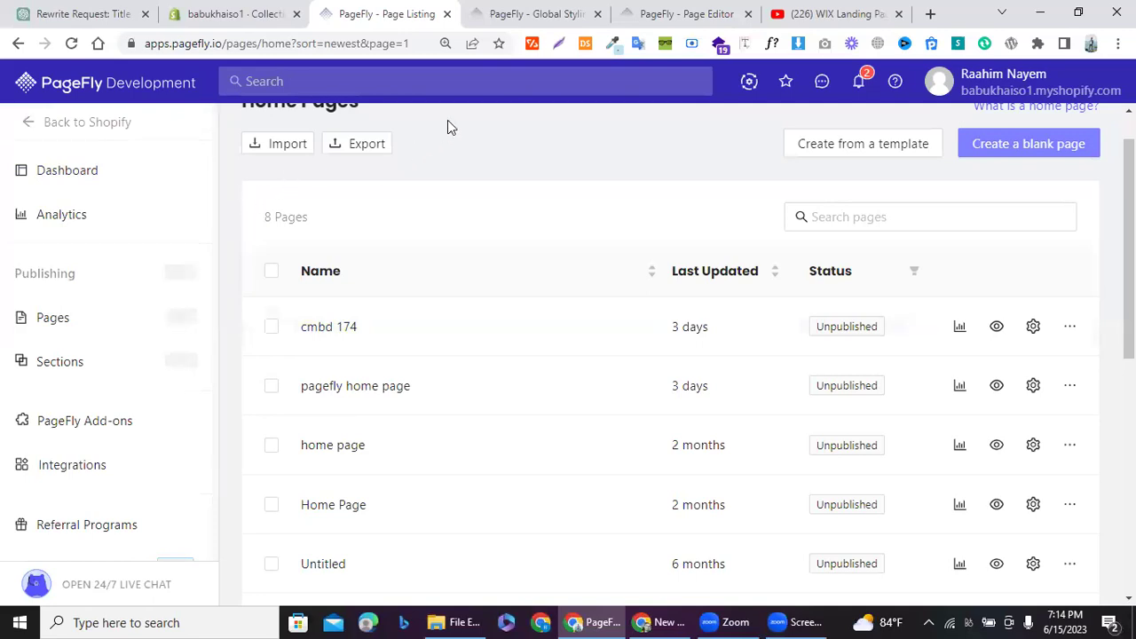
{"action": "scroll", "coordinate": [475, 180], "scroll_direction": "up", "scroll_amount": 1}
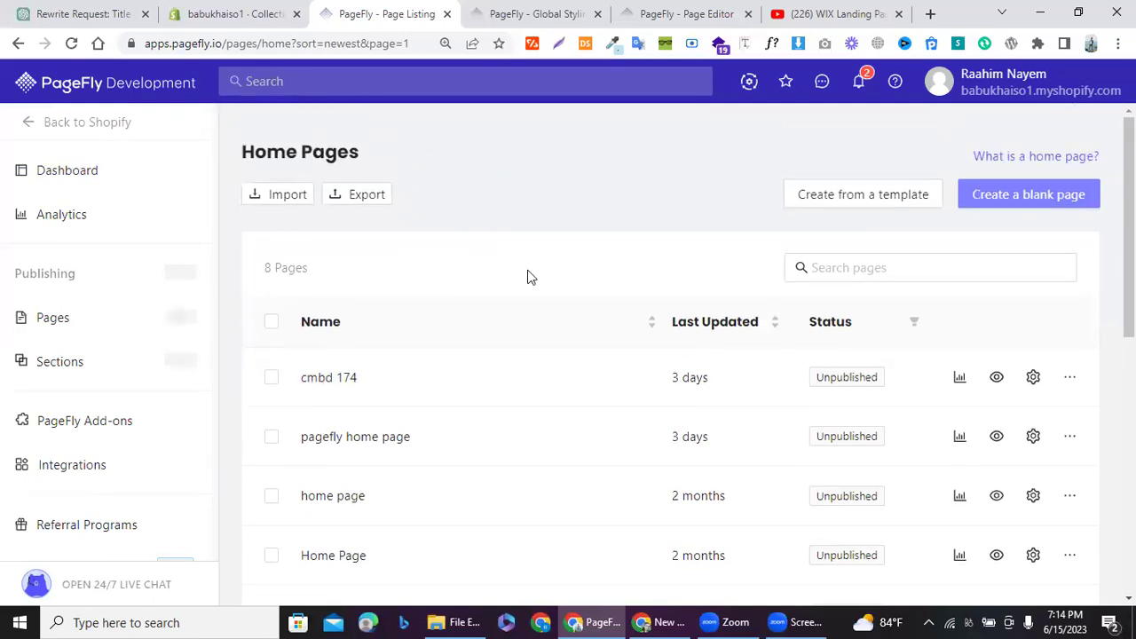
{"action": "left_click", "coordinate": [499, 13]}
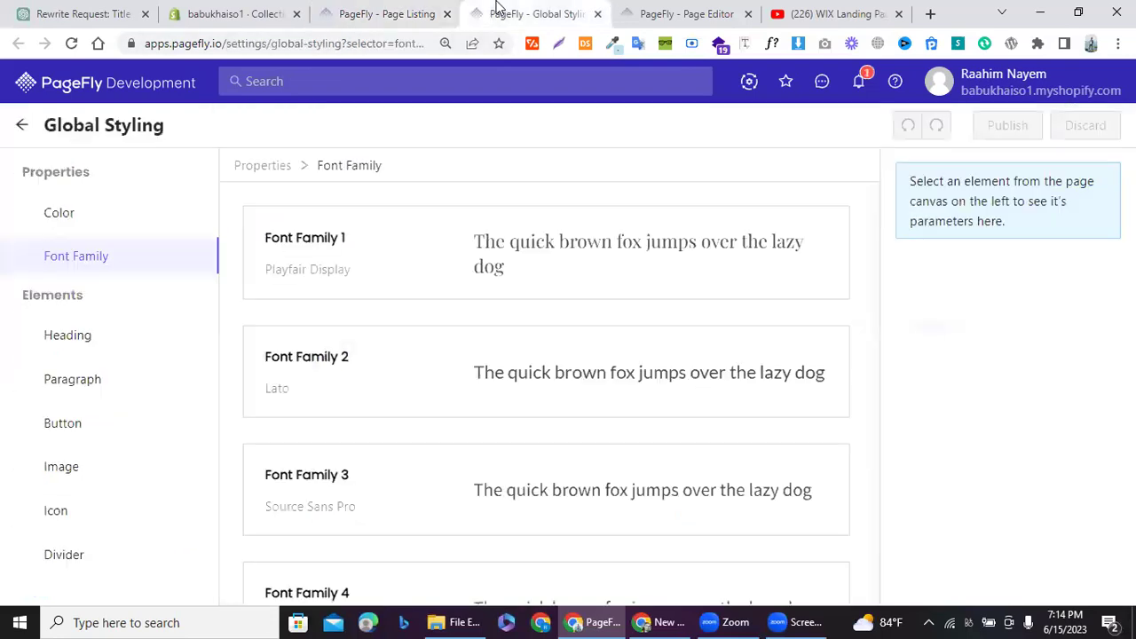
{"action": "left_click", "coordinate": [633, 7]}
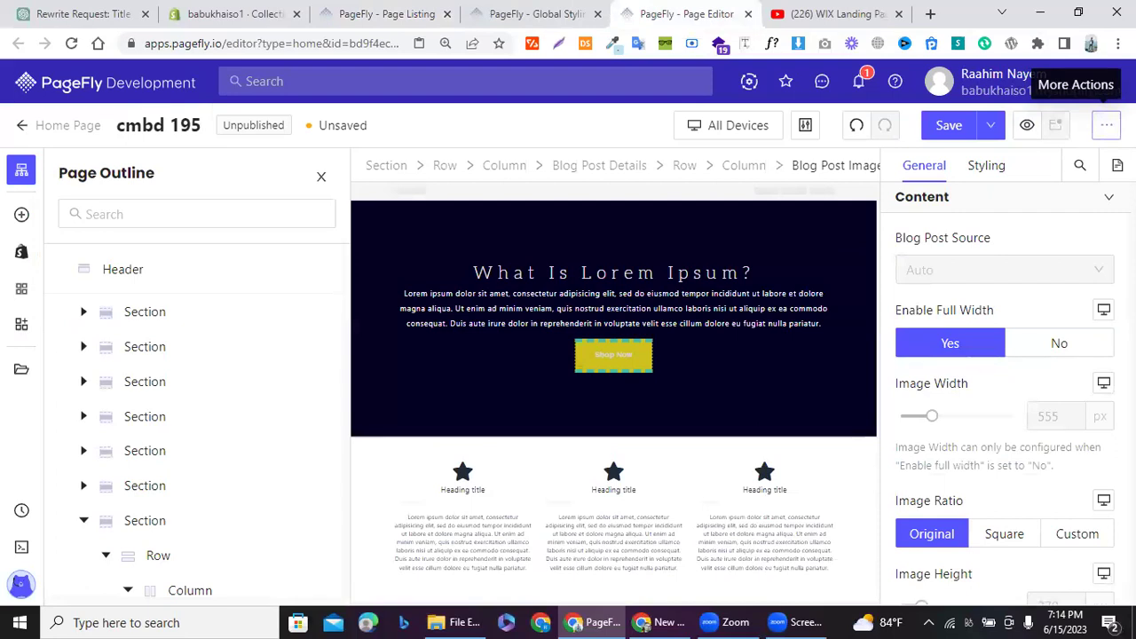
Step: View the page template picker for the cmbd 195 page and close it without choosing a template
{"action": "left_click", "coordinate": [1105, 125]}
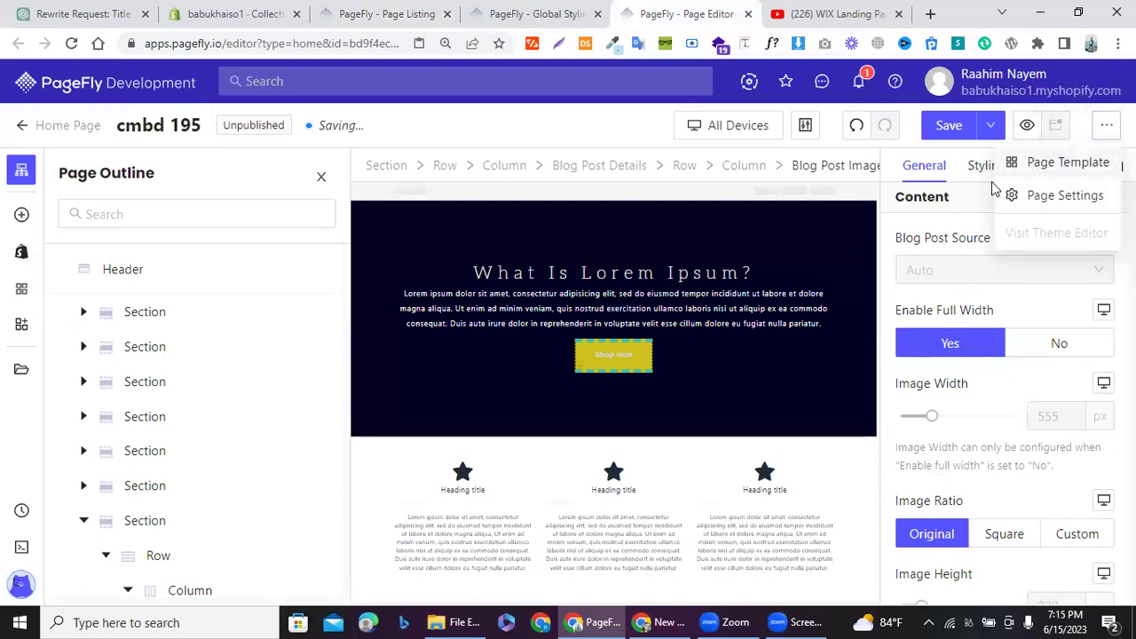
{"action": "left_click", "coordinate": [1036, 173]}
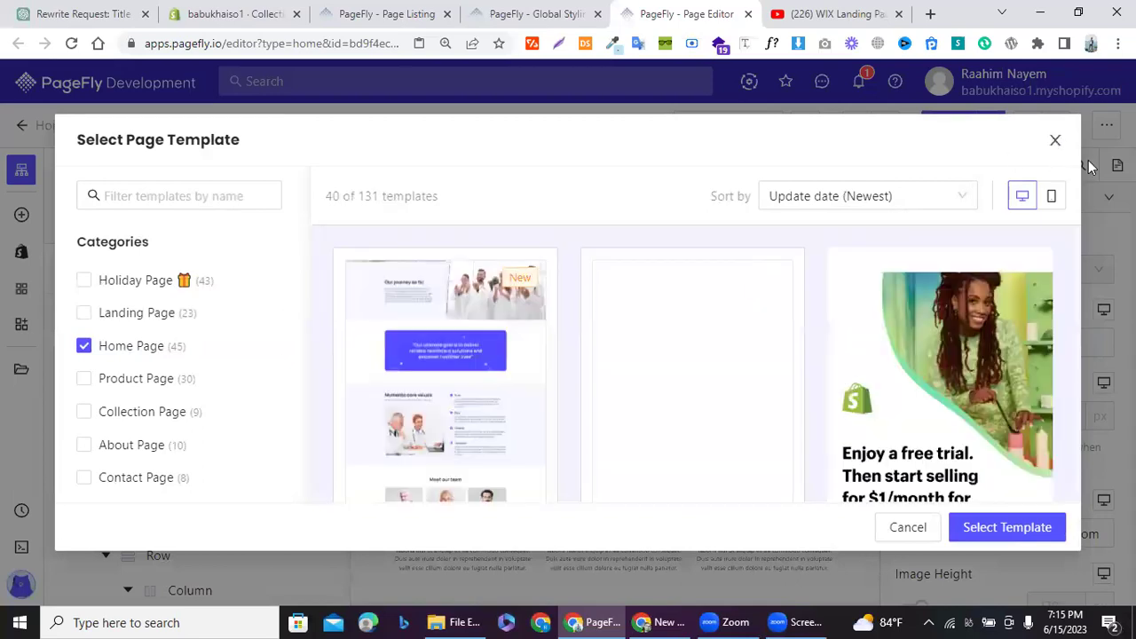
{"action": "left_click", "coordinate": [1088, 160]}
Step: Switch the page type to Product Page in the page settings and examine the theme section and product assignment options
{"action": "left_click", "coordinate": [1106, 125]}
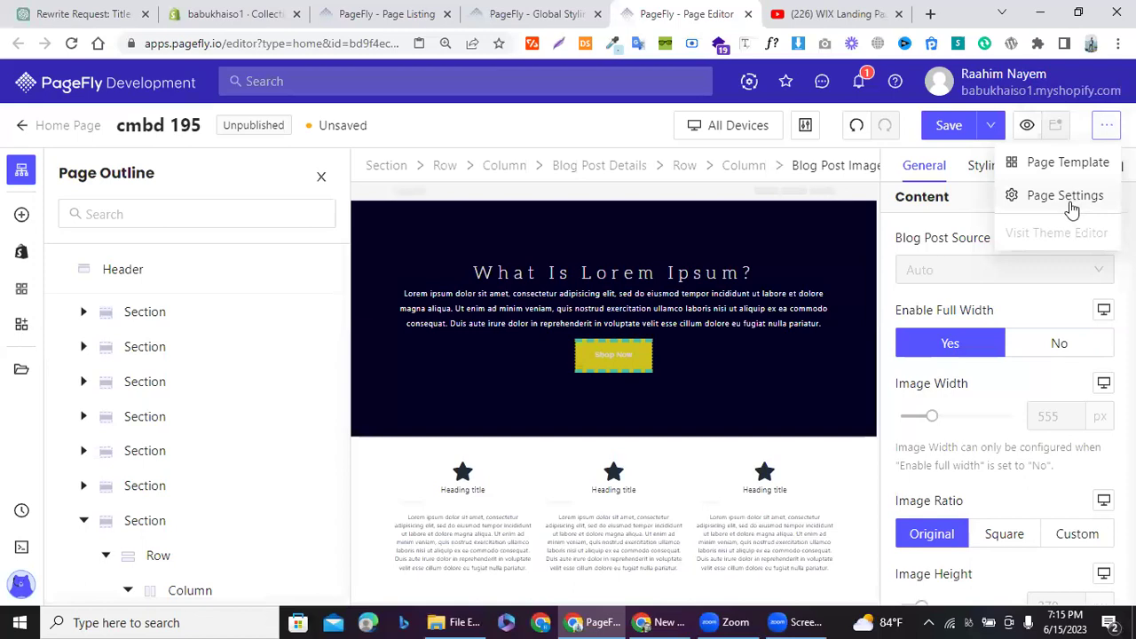
{"action": "left_click", "coordinate": [1069, 197]}
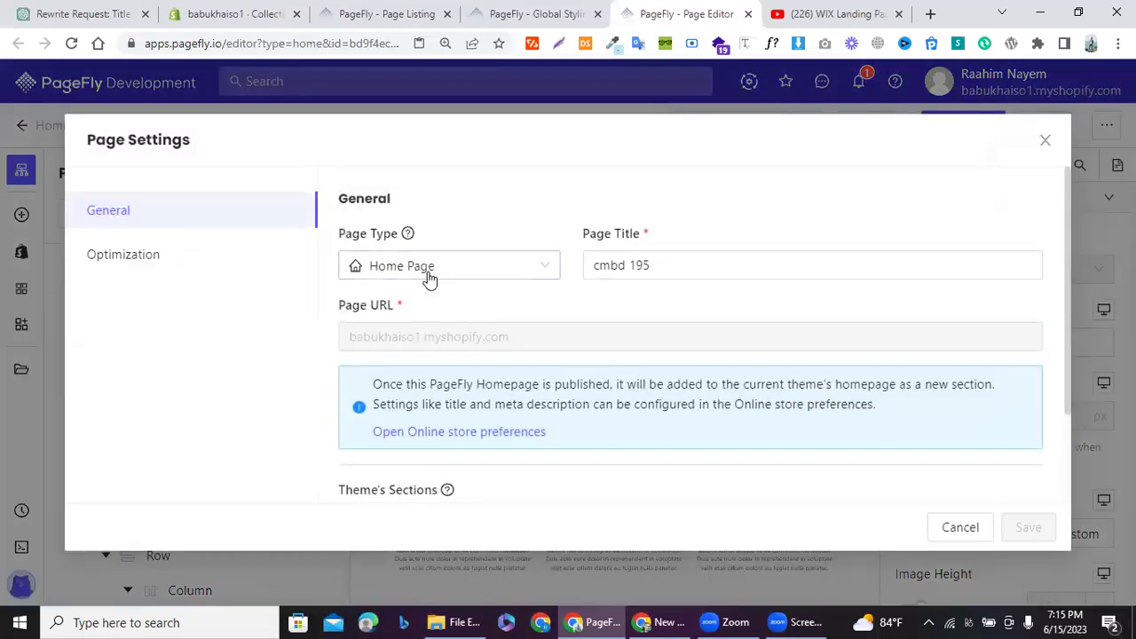
{"action": "left_click", "coordinate": [429, 277]}
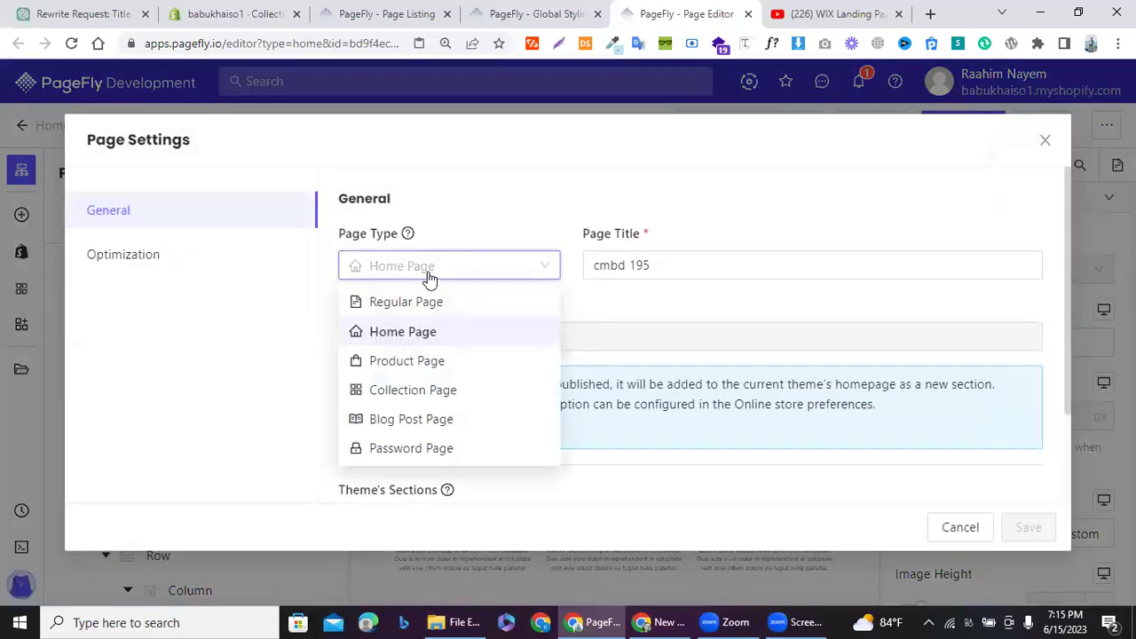
{"action": "left_click", "coordinate": [406, 361]}
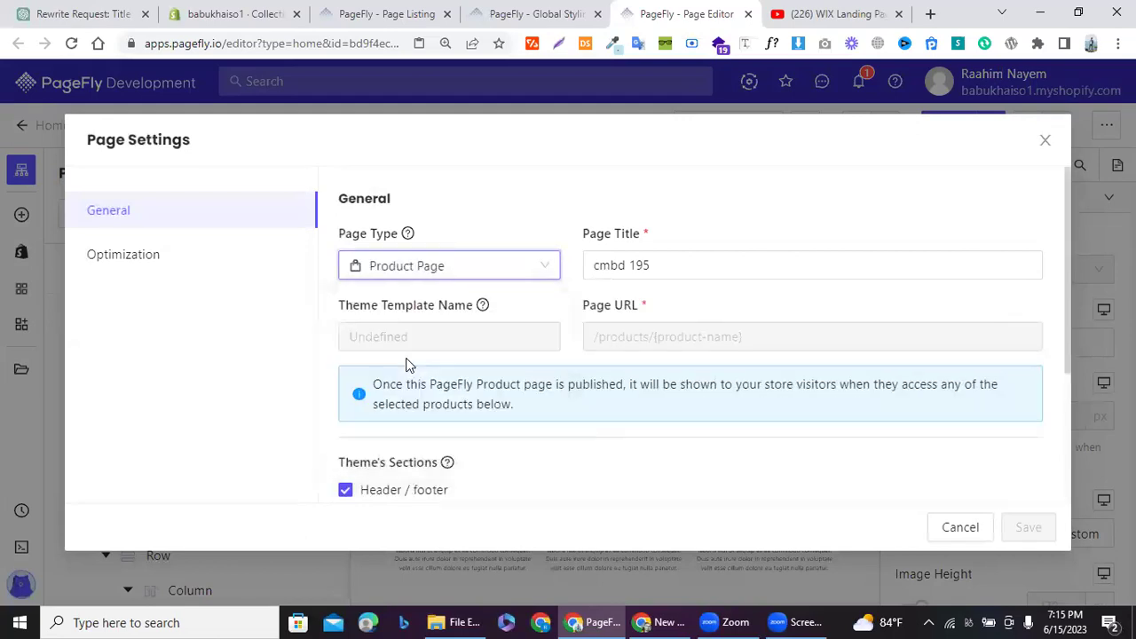
{"action": "left_click", "coordinate": [693, 390]}
{"action": "scroll", "coordinate": [685, 423], "scroll_direction": "down", "scroll_amount": 3}
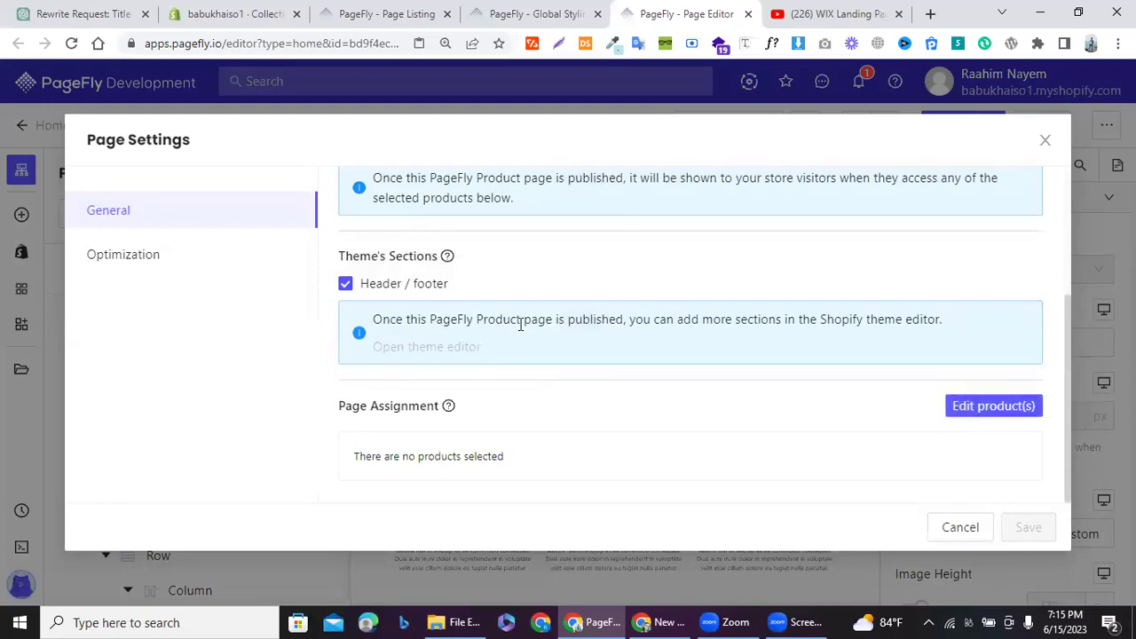
{"action": "scroll", "coordinate": [521, 325], "scroll_direction": "up", "scroll_amount": 3}
Step: Set the page type to Home Page and save the page settings
{"action": "left_click", "coordinate": [404, 265]}
{"action": "left_click", "coordinate": [396, 331]}
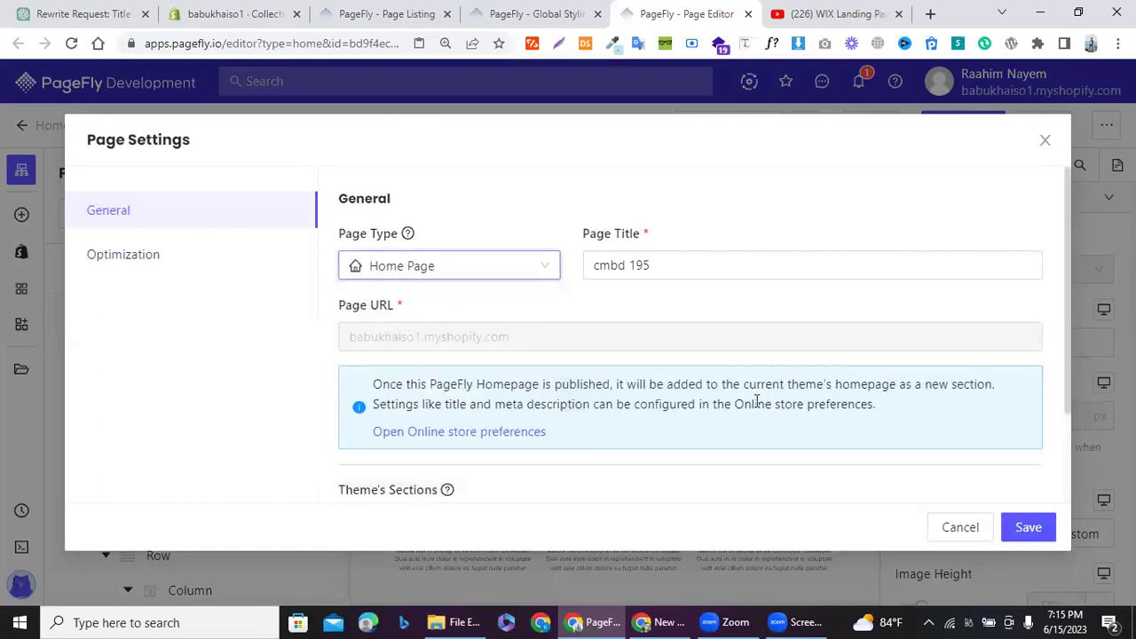
{"action": "left_click", "coordinate": [1025, 527]}
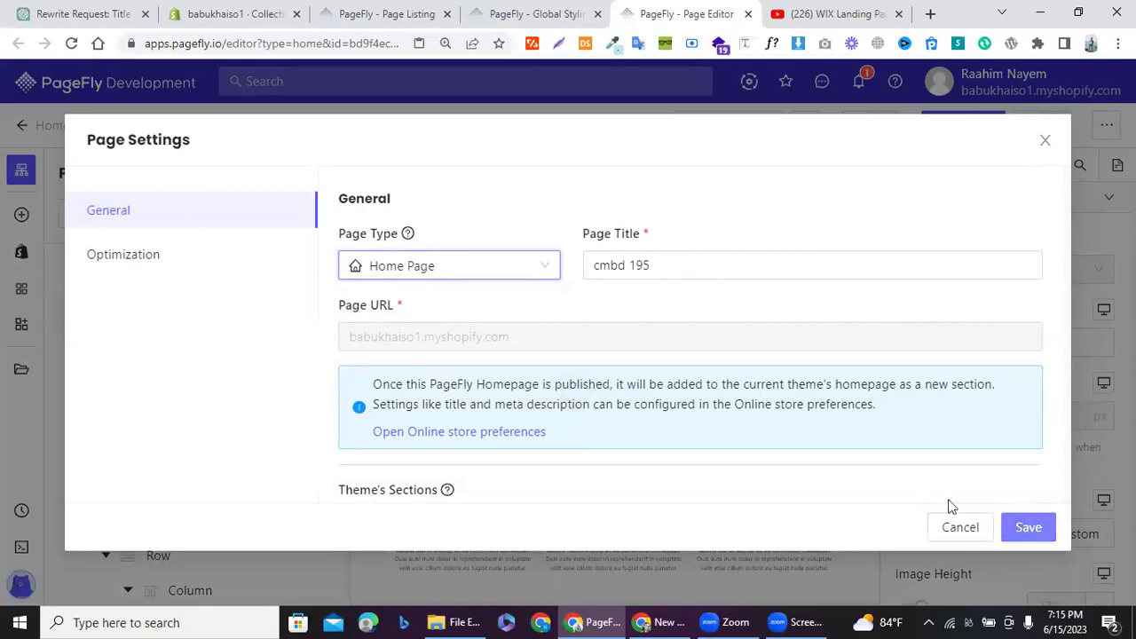
{"action": "left_click", "coordinate": [1049, 523]}
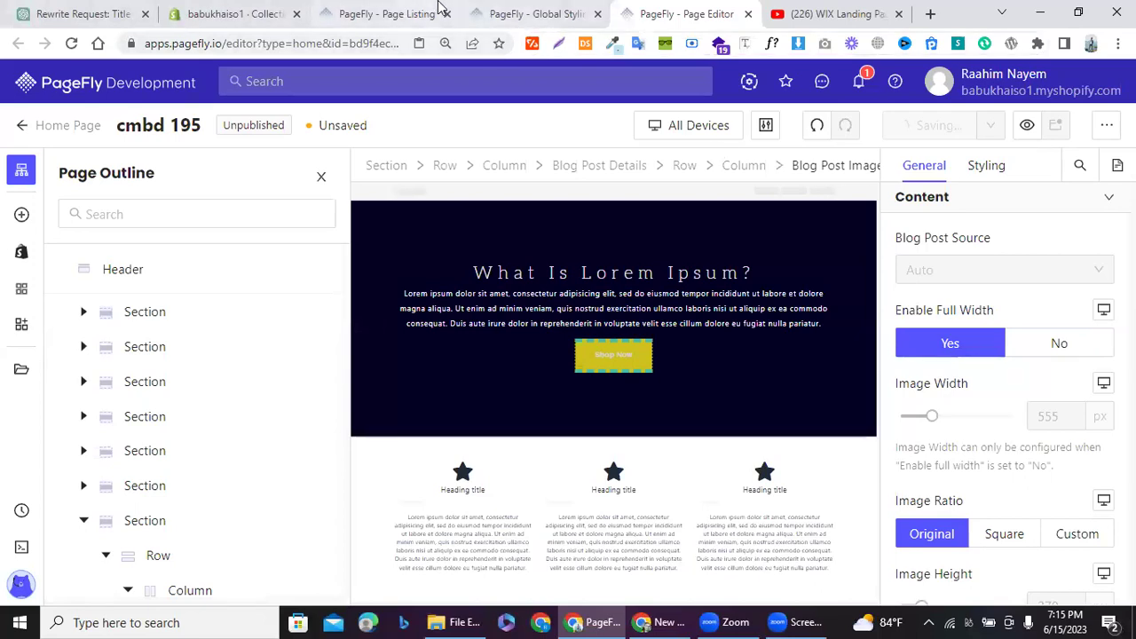
Step: Create a page from the CapturePro X200 camera template, filtering the template library to Product Page only
{"action": "left_click", "coordinate": [388, 11]}
{"action": "left_click", "coordinate": [878, 204]}
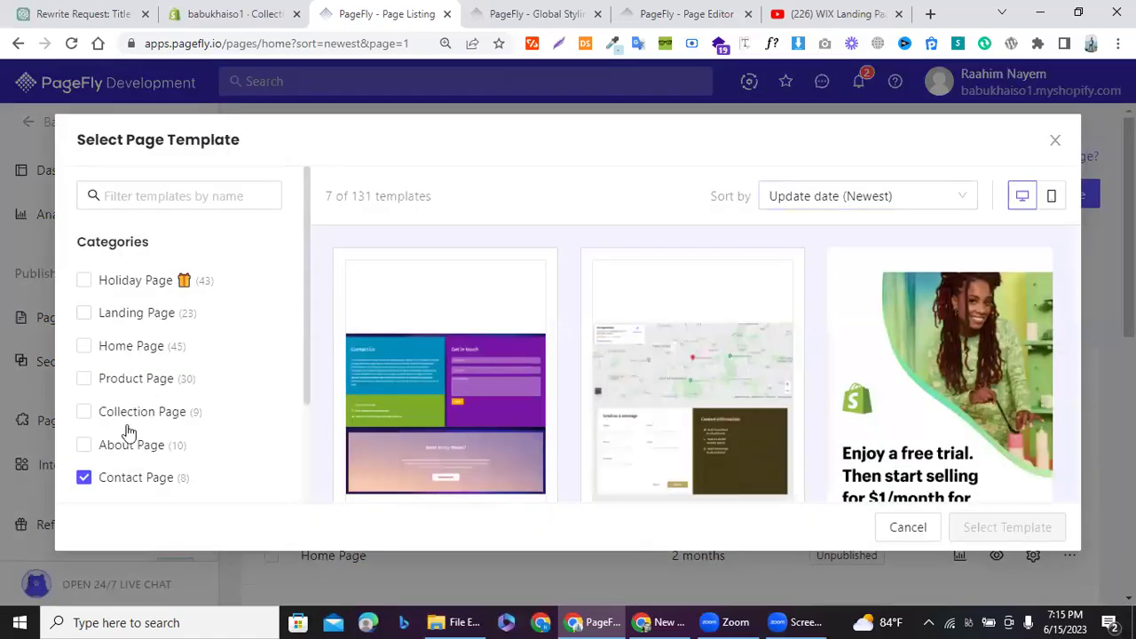
{"action": "left_click", "coordinate": [83, 479]}
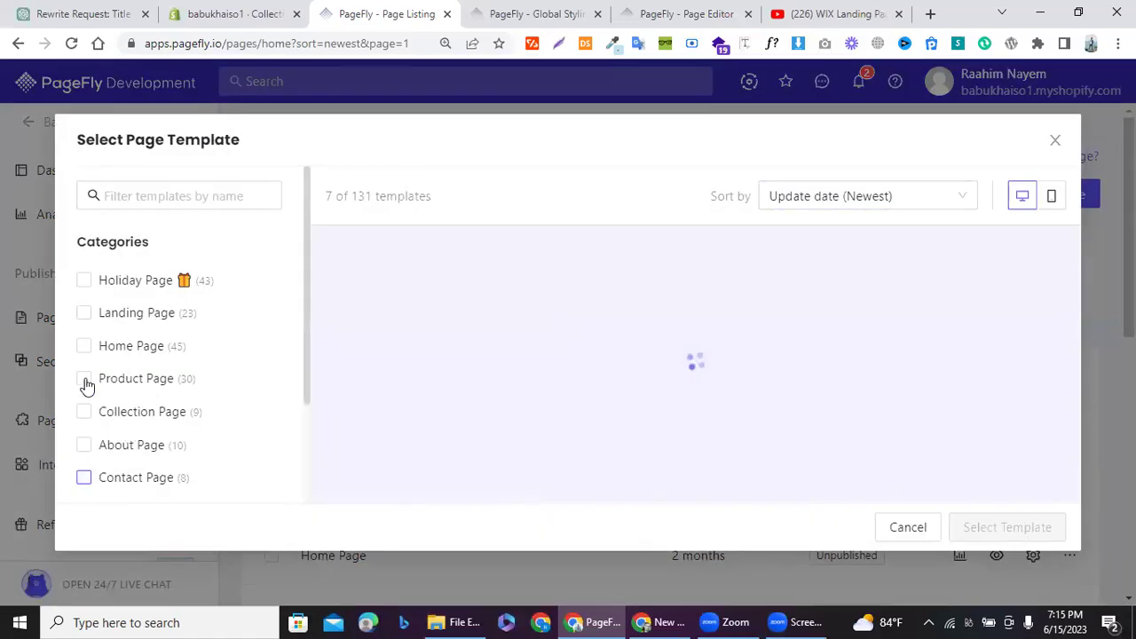
{"action": "left_click", "coordinate": [84, 379]}
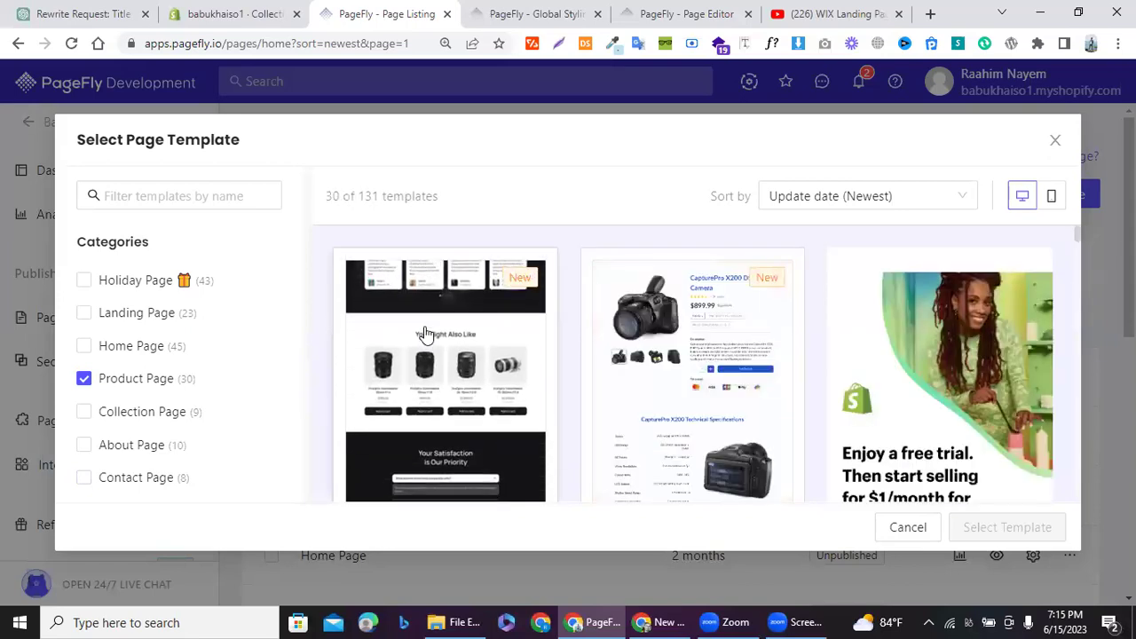
{"action": "left_click", "coordinate": [646, 347]}
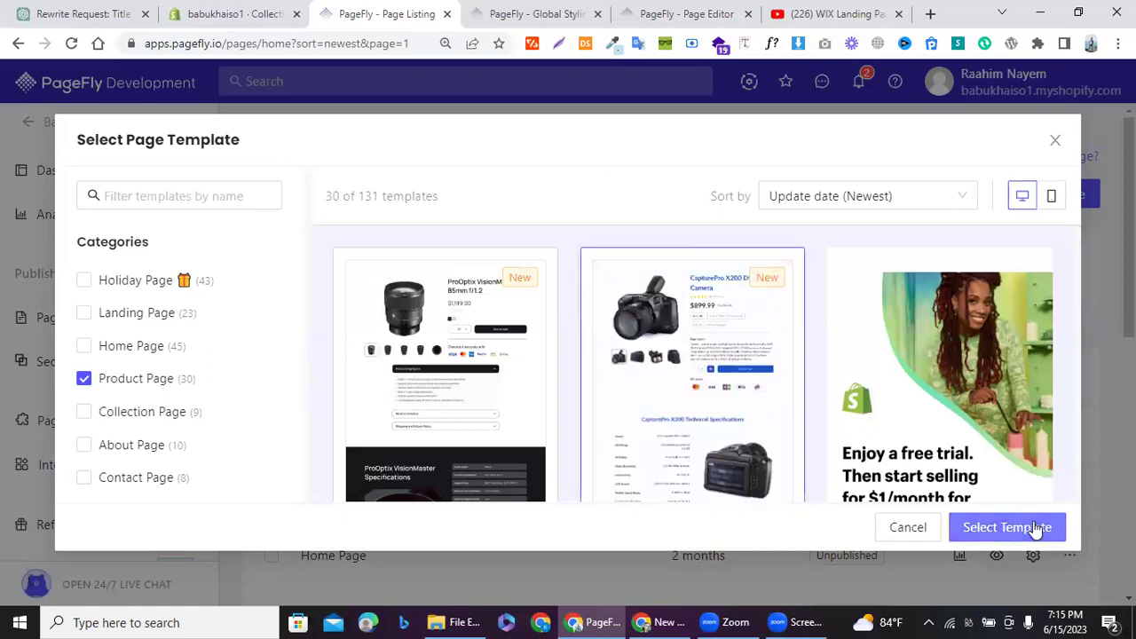
{"action": "left_click", "coordinate": [1006, 527]}
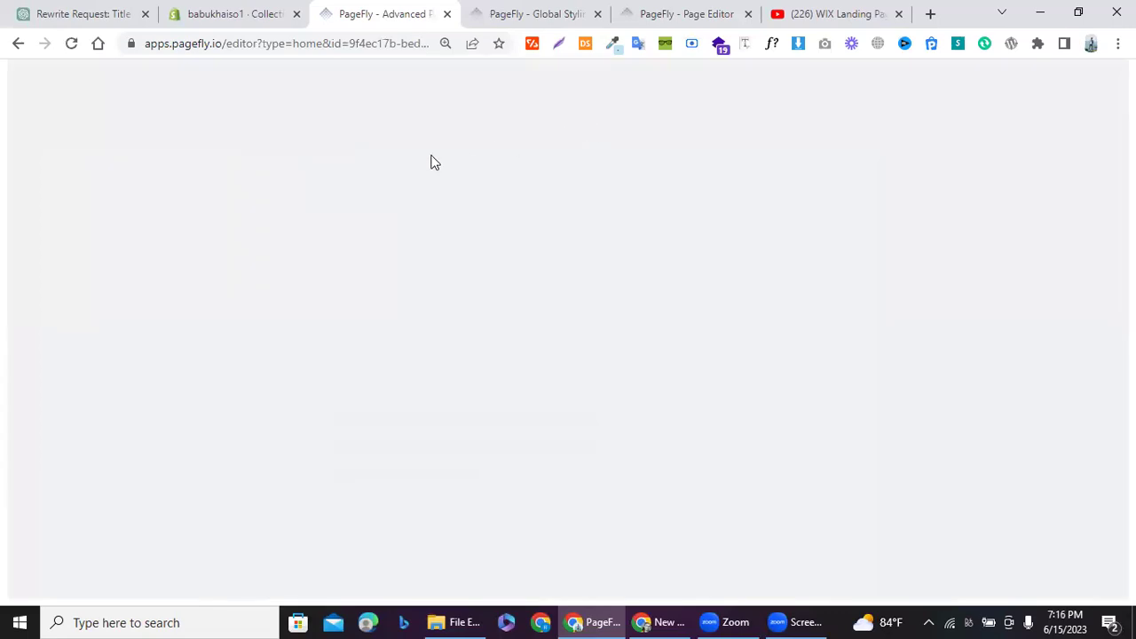
Step: Close the Global Styling, cmbd 195 page editor and WIX Landing Page video browser tabs, keeping the new template page open
{"action": "left_click", "coordinate": [598, 15]}
{"action": "left_click", "coordinate": [597, 15]}
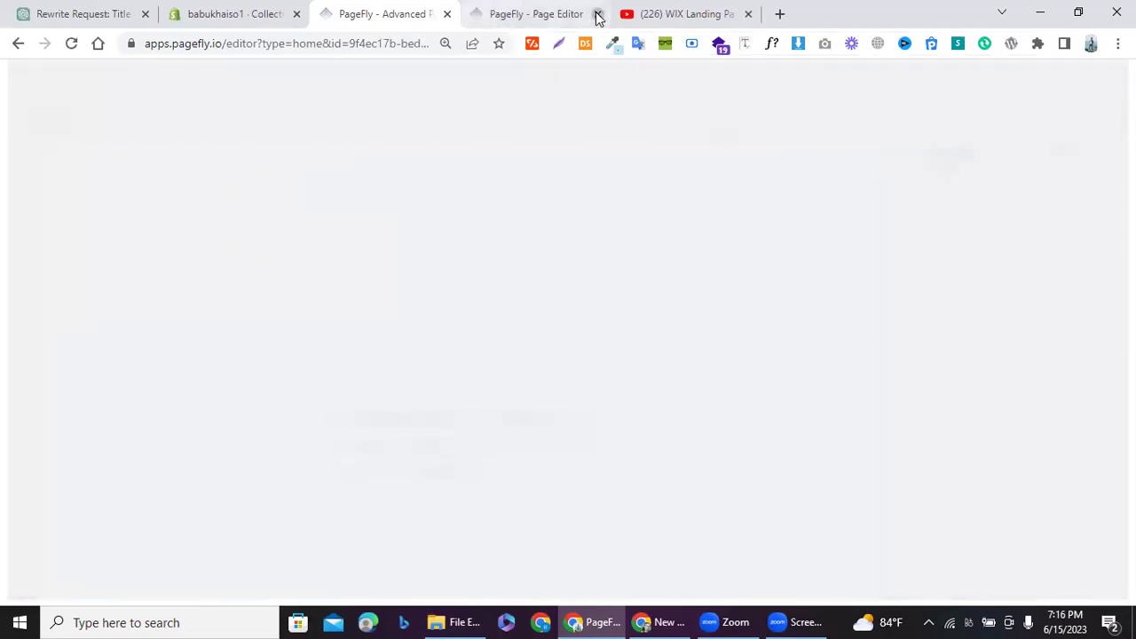
{"action": "left_click", "coordinate": [648, 138]}
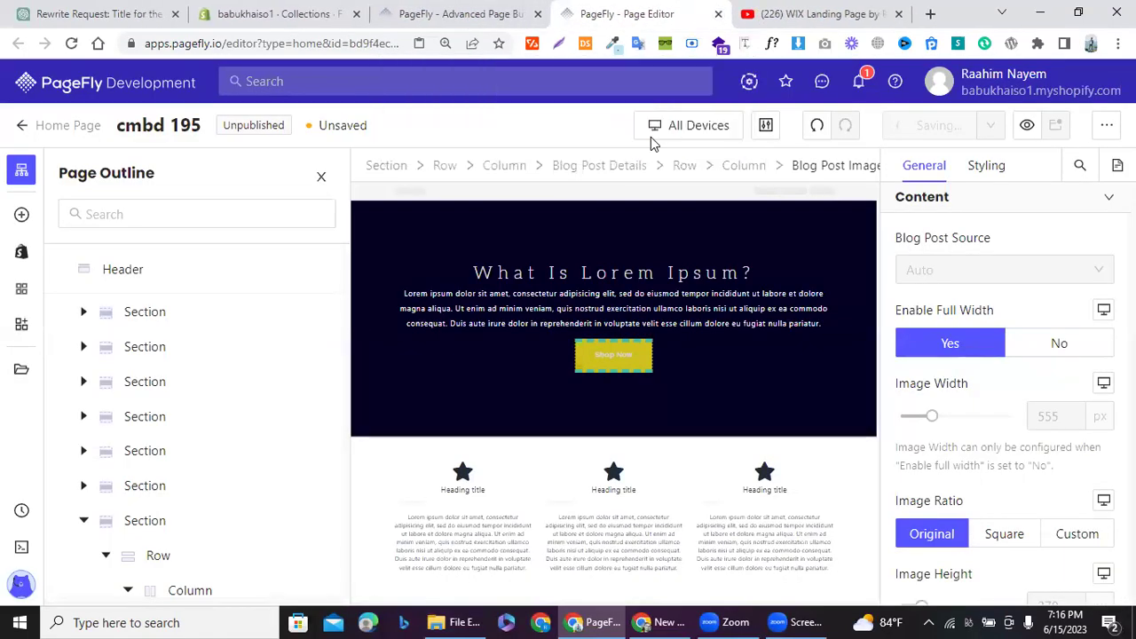
{"action": "left_click", "coordinate": [789, 15]}
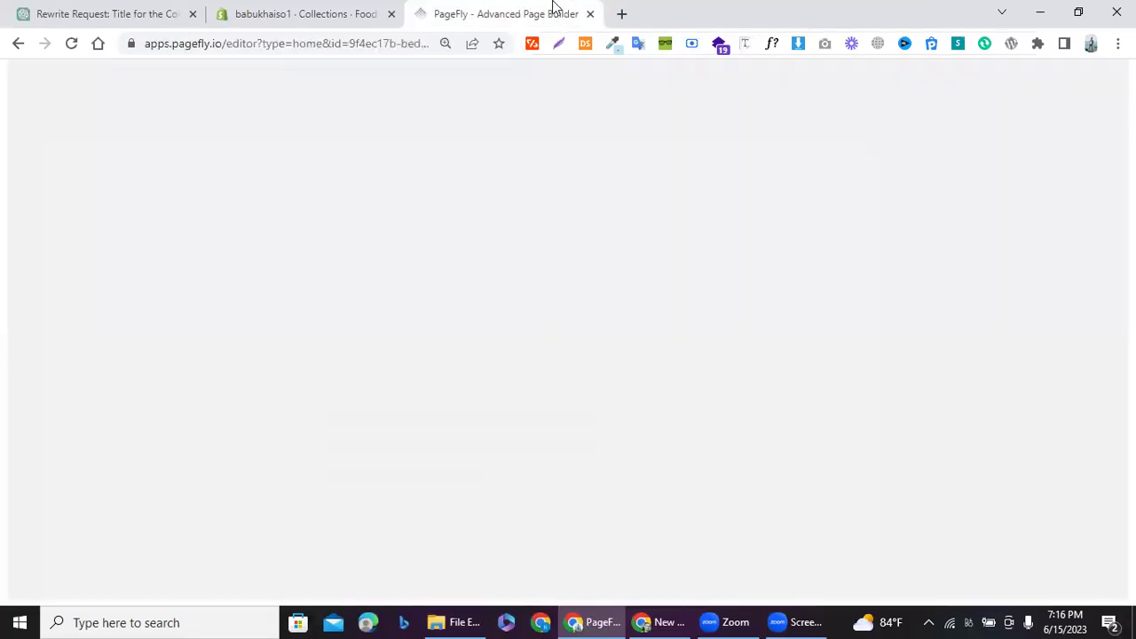